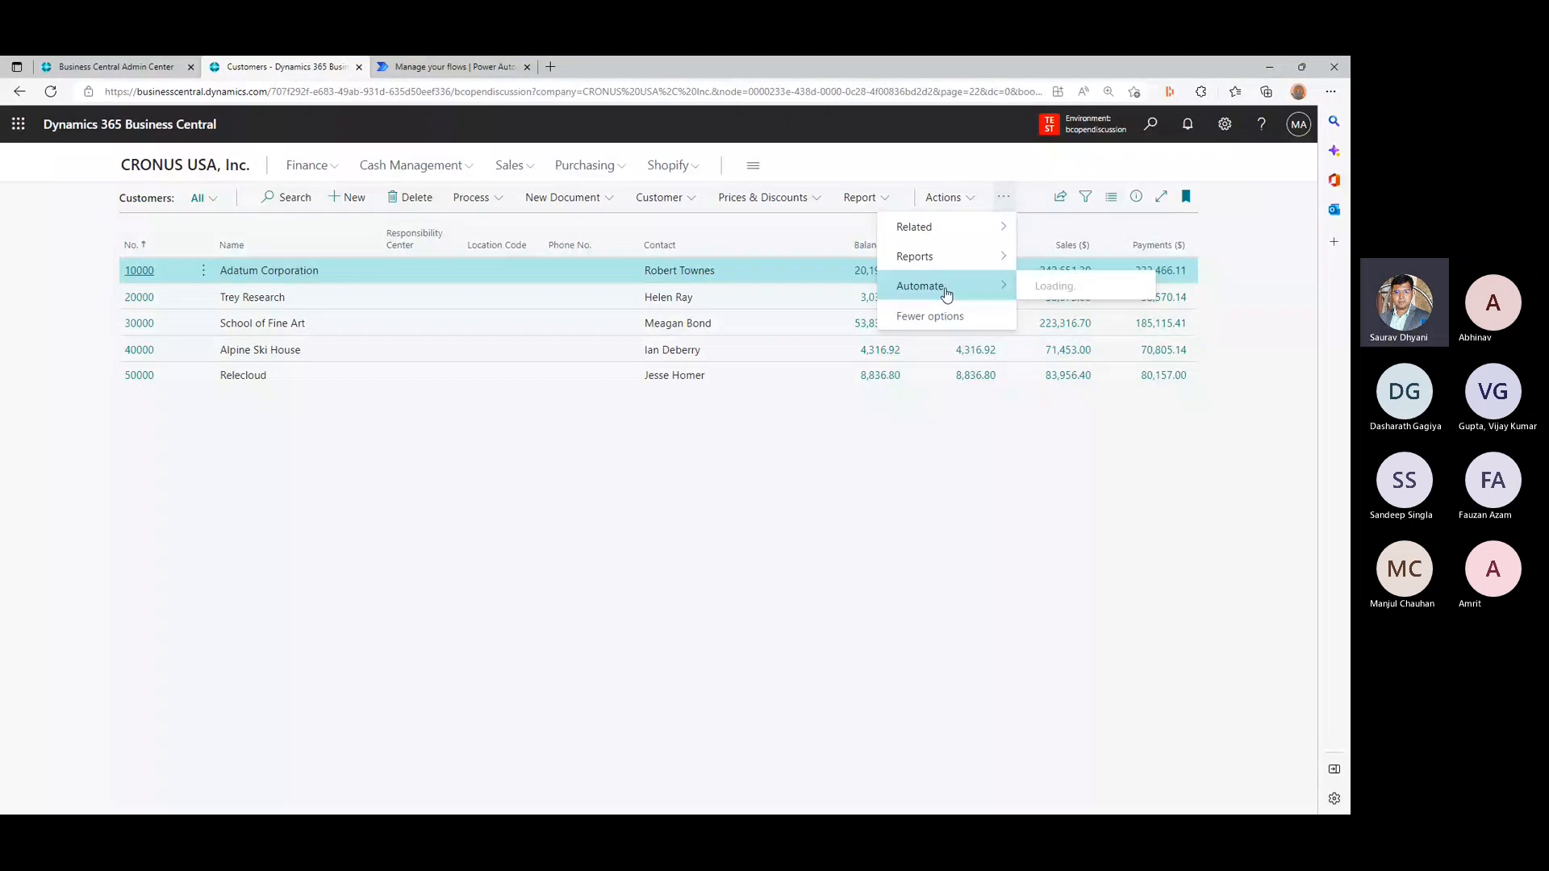
# - Examine the Automate actions available on the Customers list
pyautogui.click(789, 395)
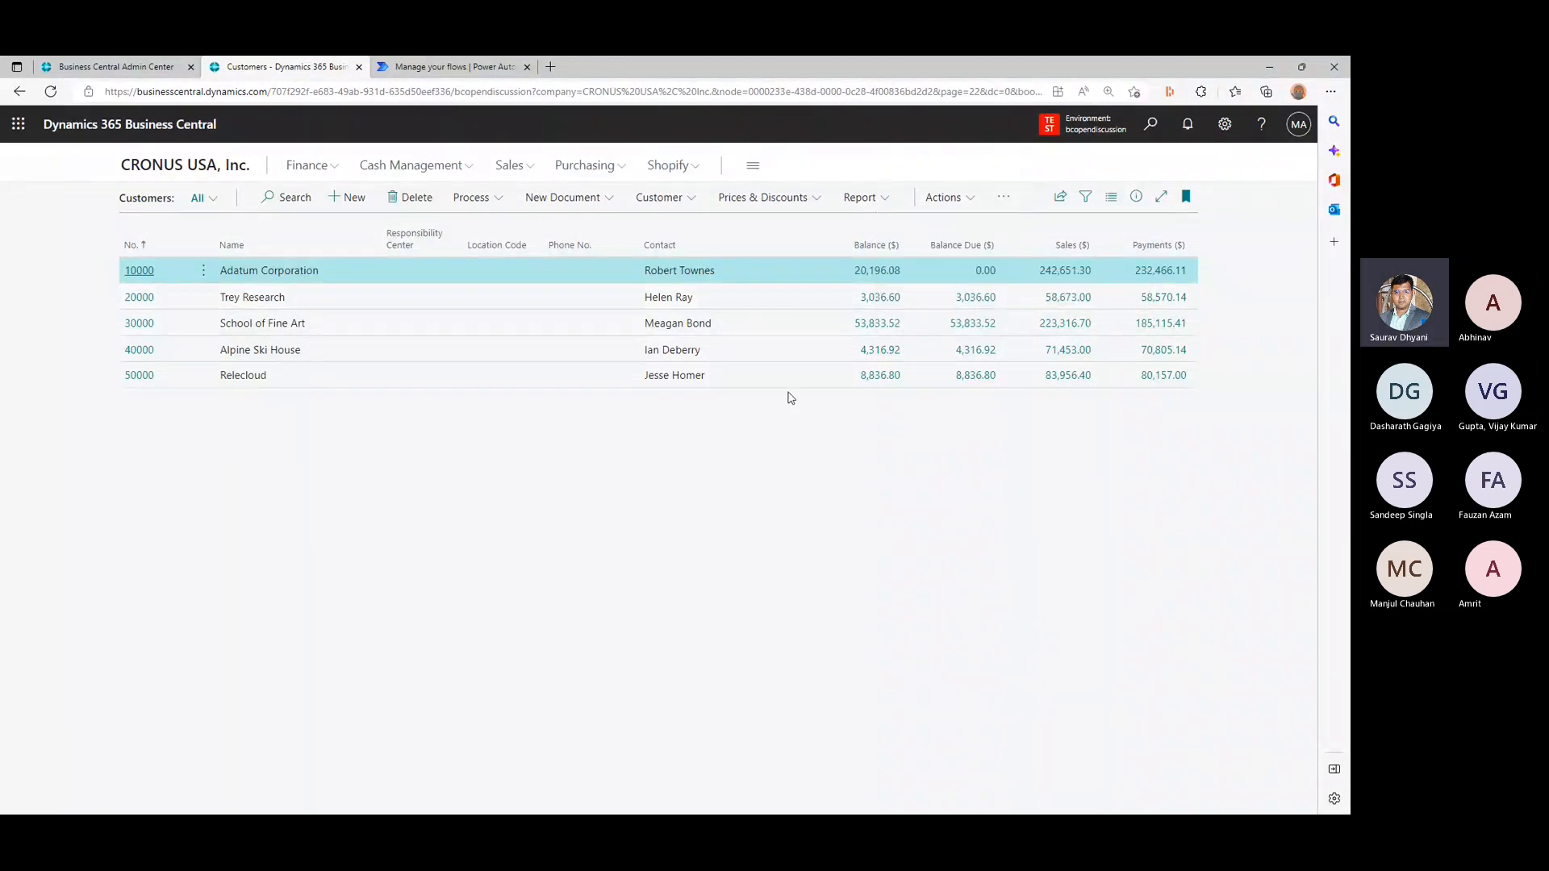
pyautogui.click(1008, 199)
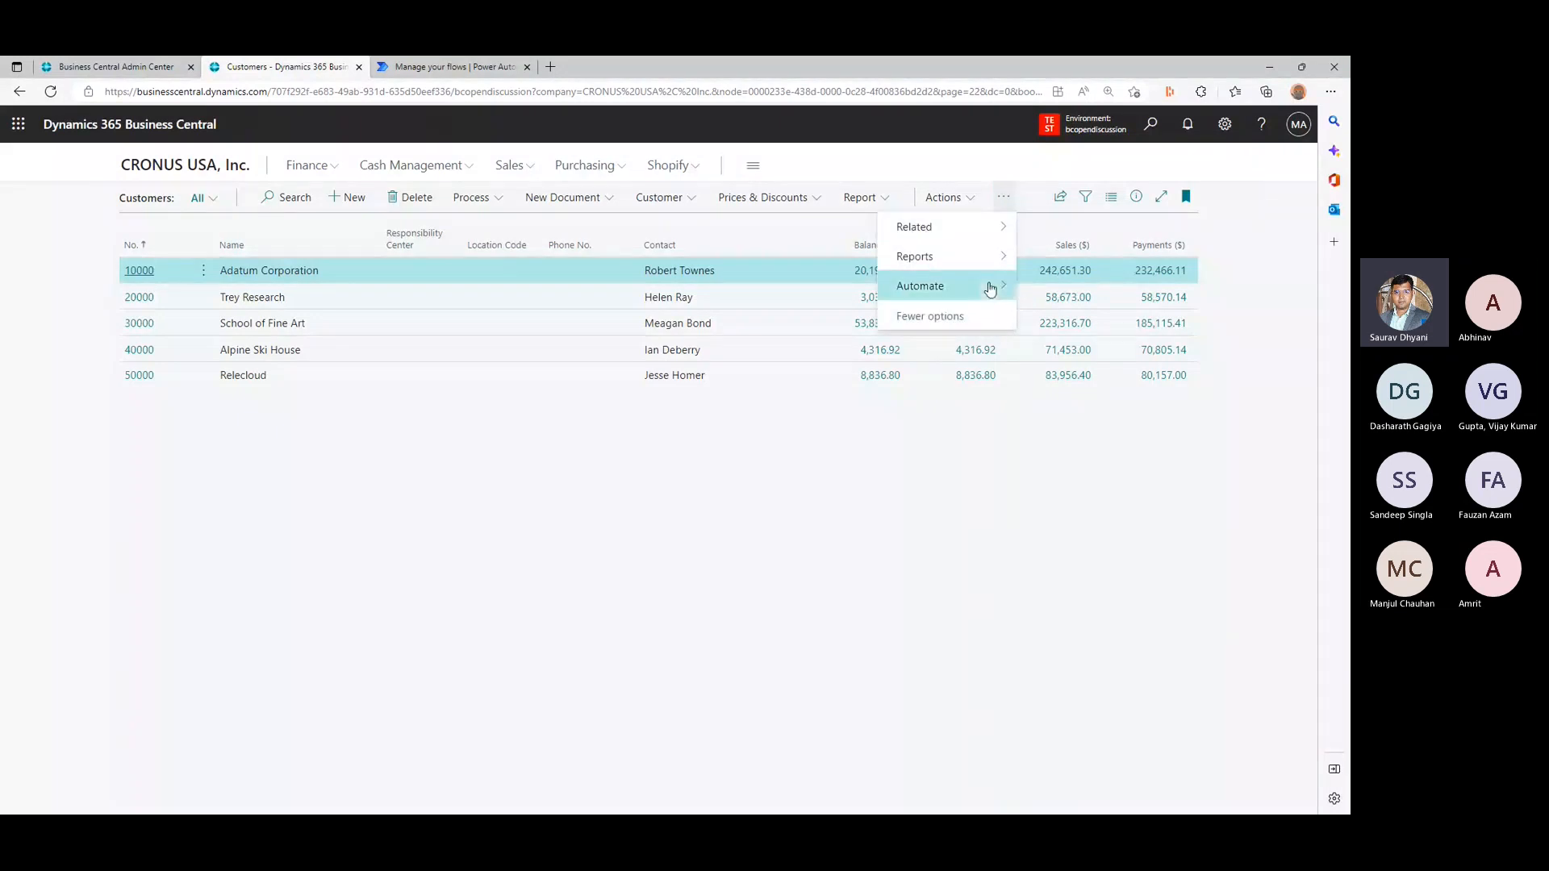
pyautogui.moveTo(992, 286)
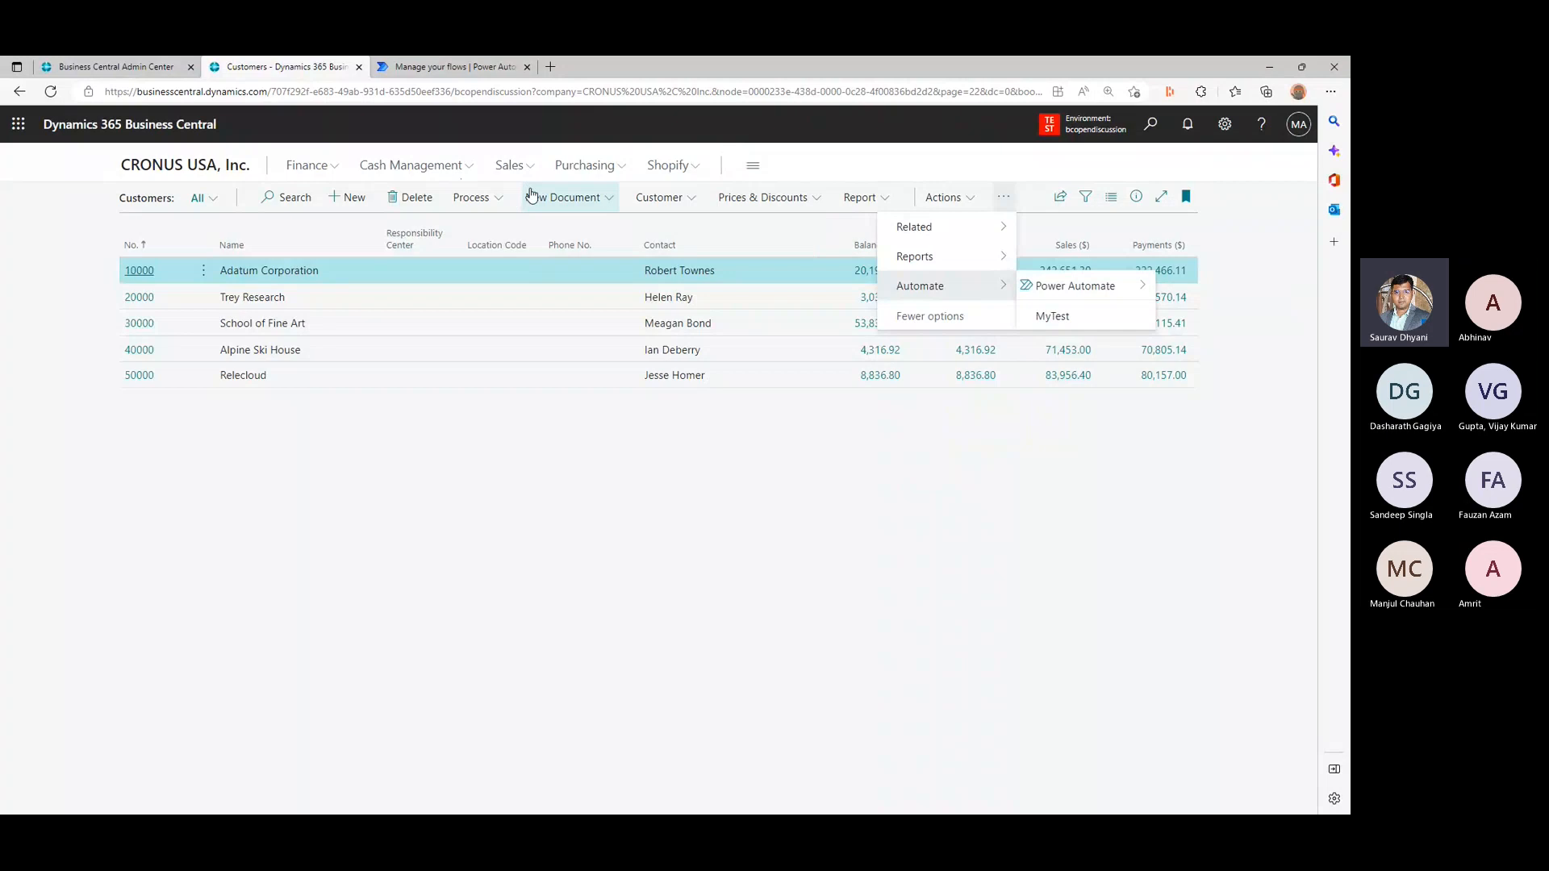
pyautogui.click(933, 519)
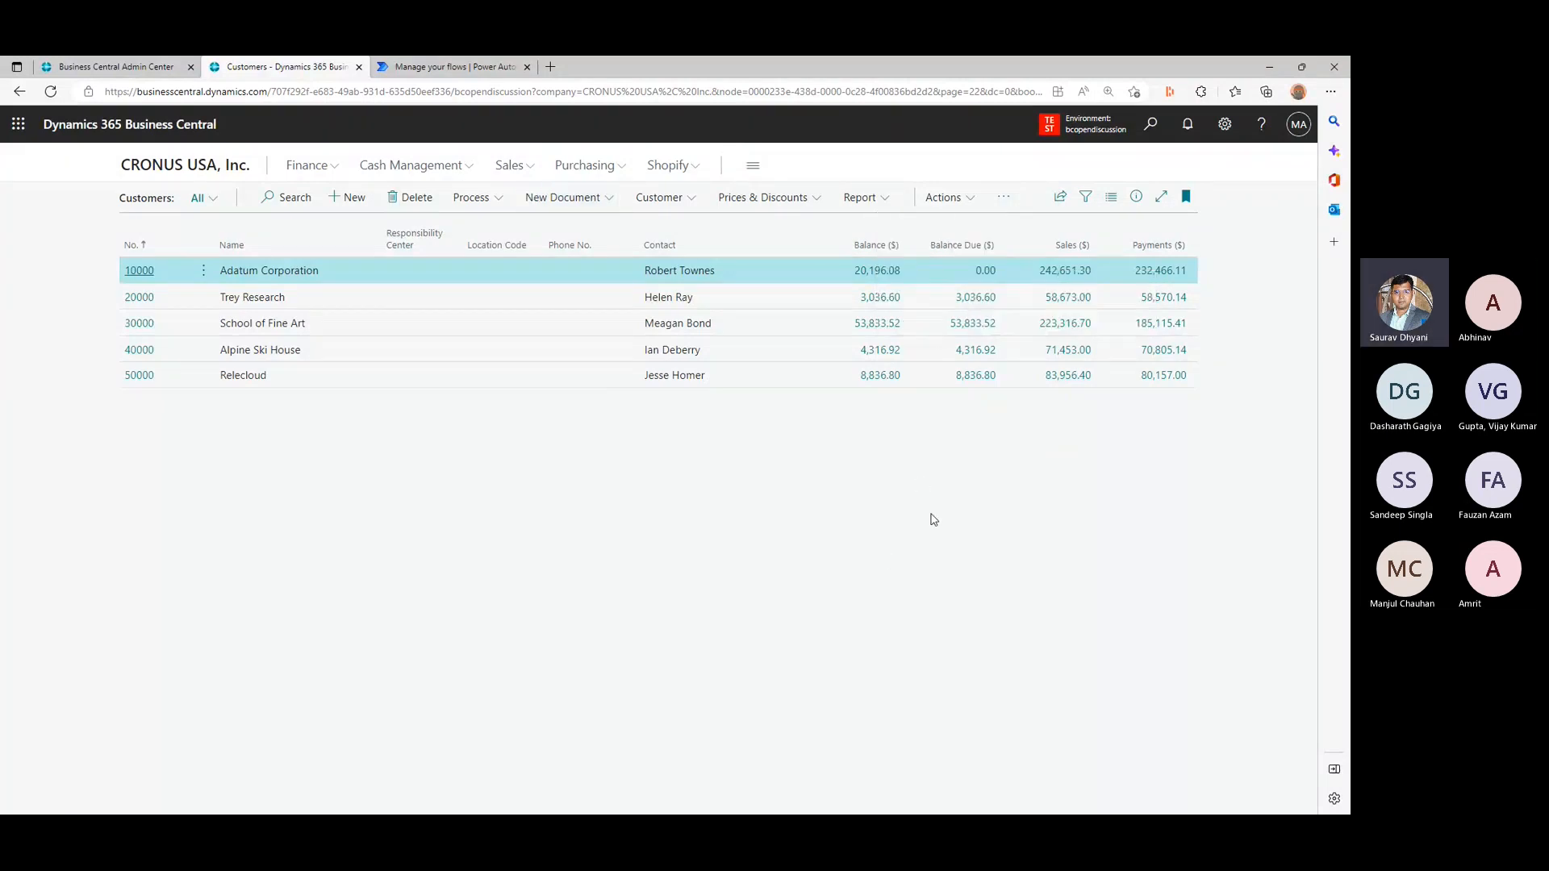
pyautogui.click(1223, 126)
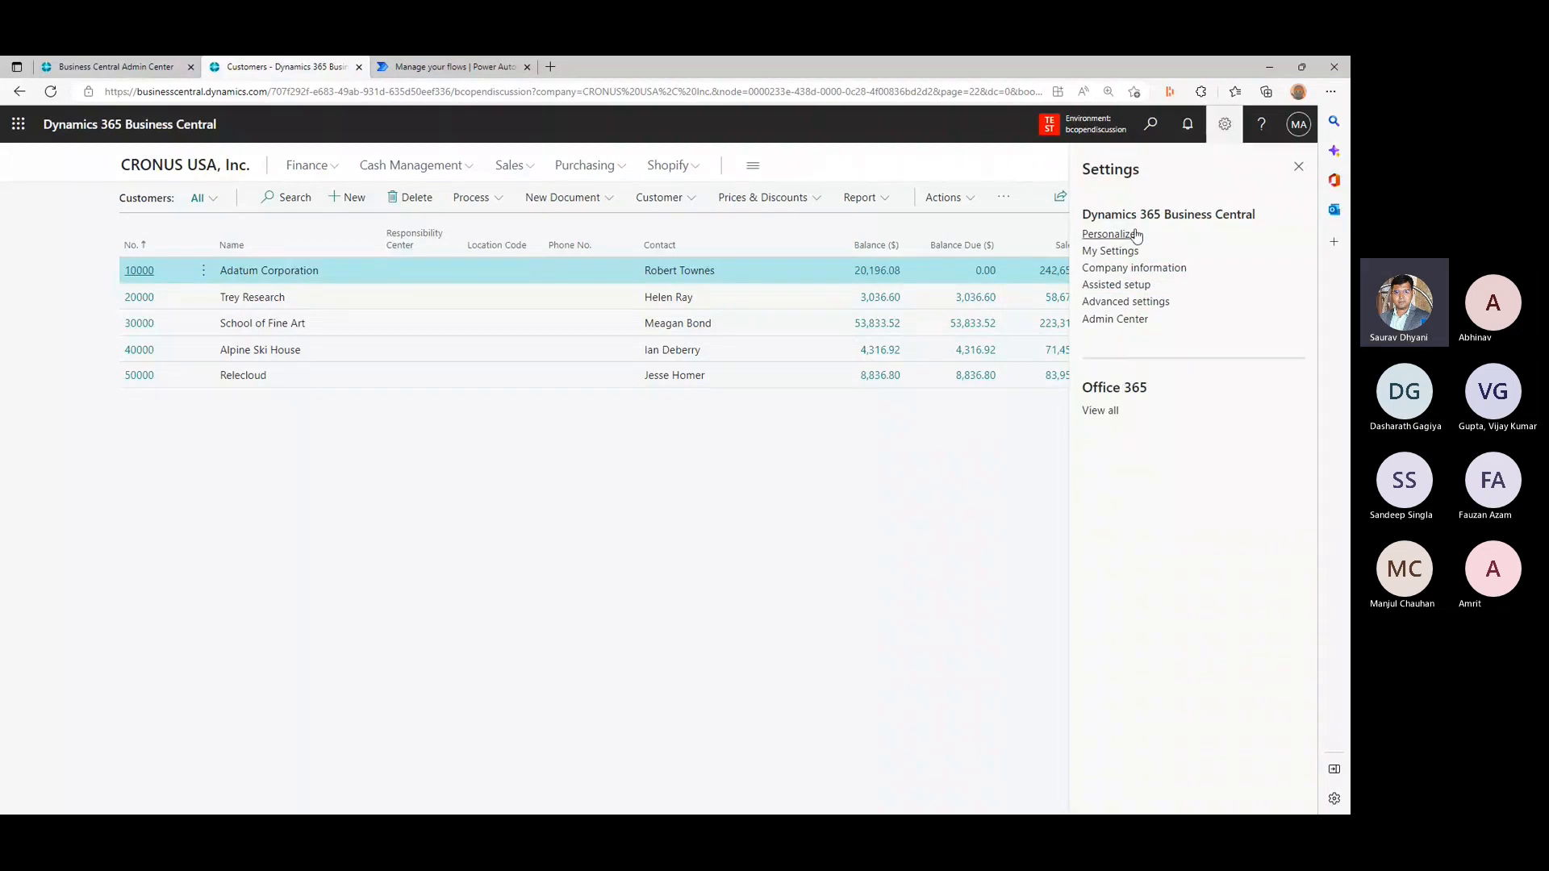
pyautogui.click(1299, 167)
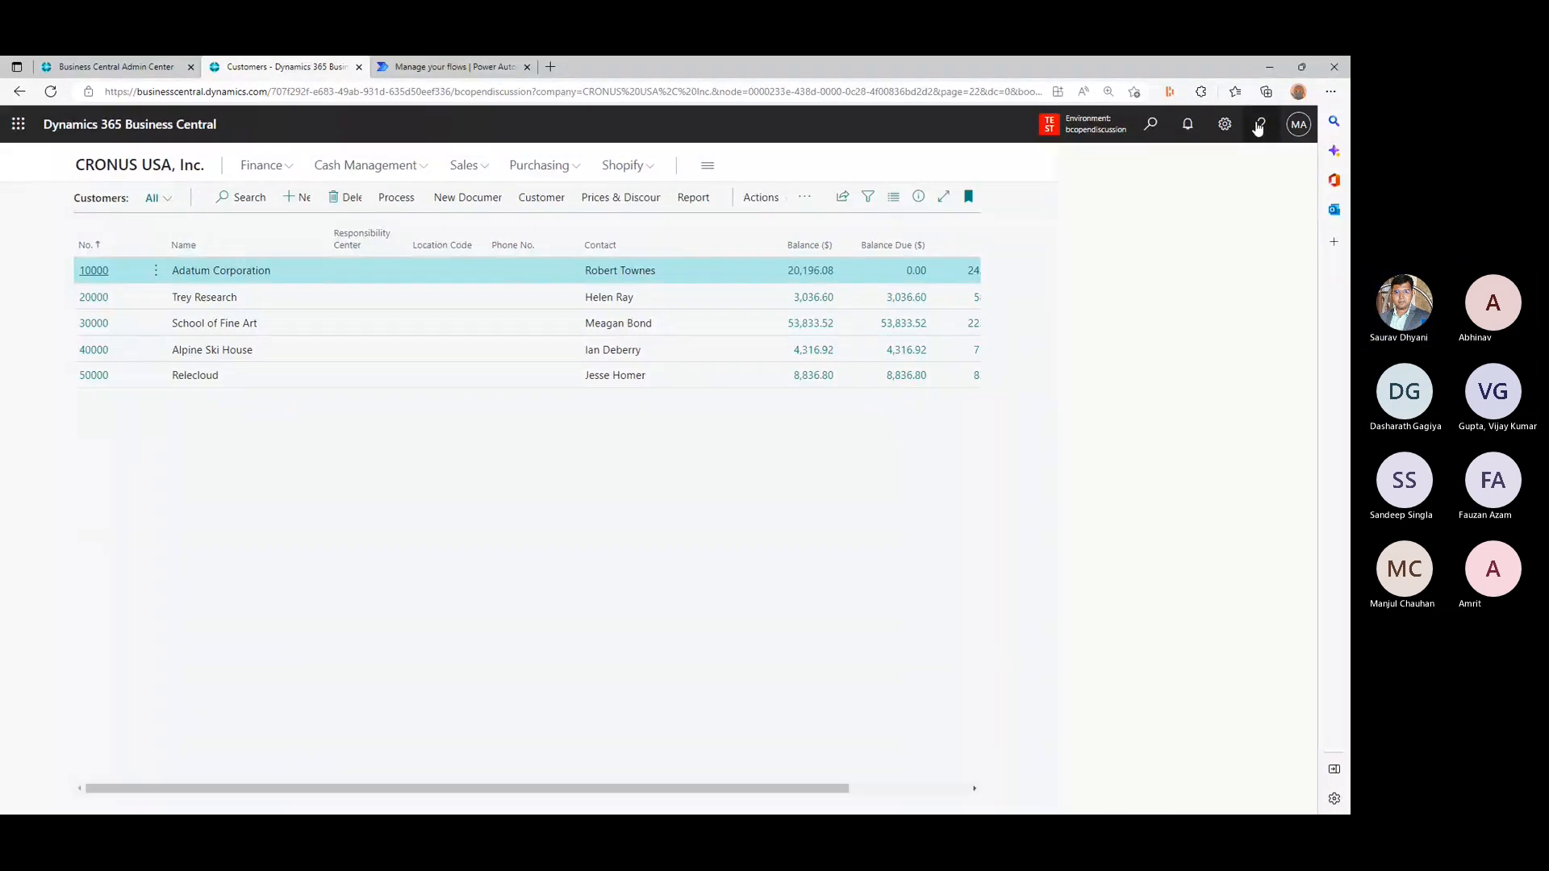
pyautogui.click(1261, 124)
pyautogui.click(1294, 167)
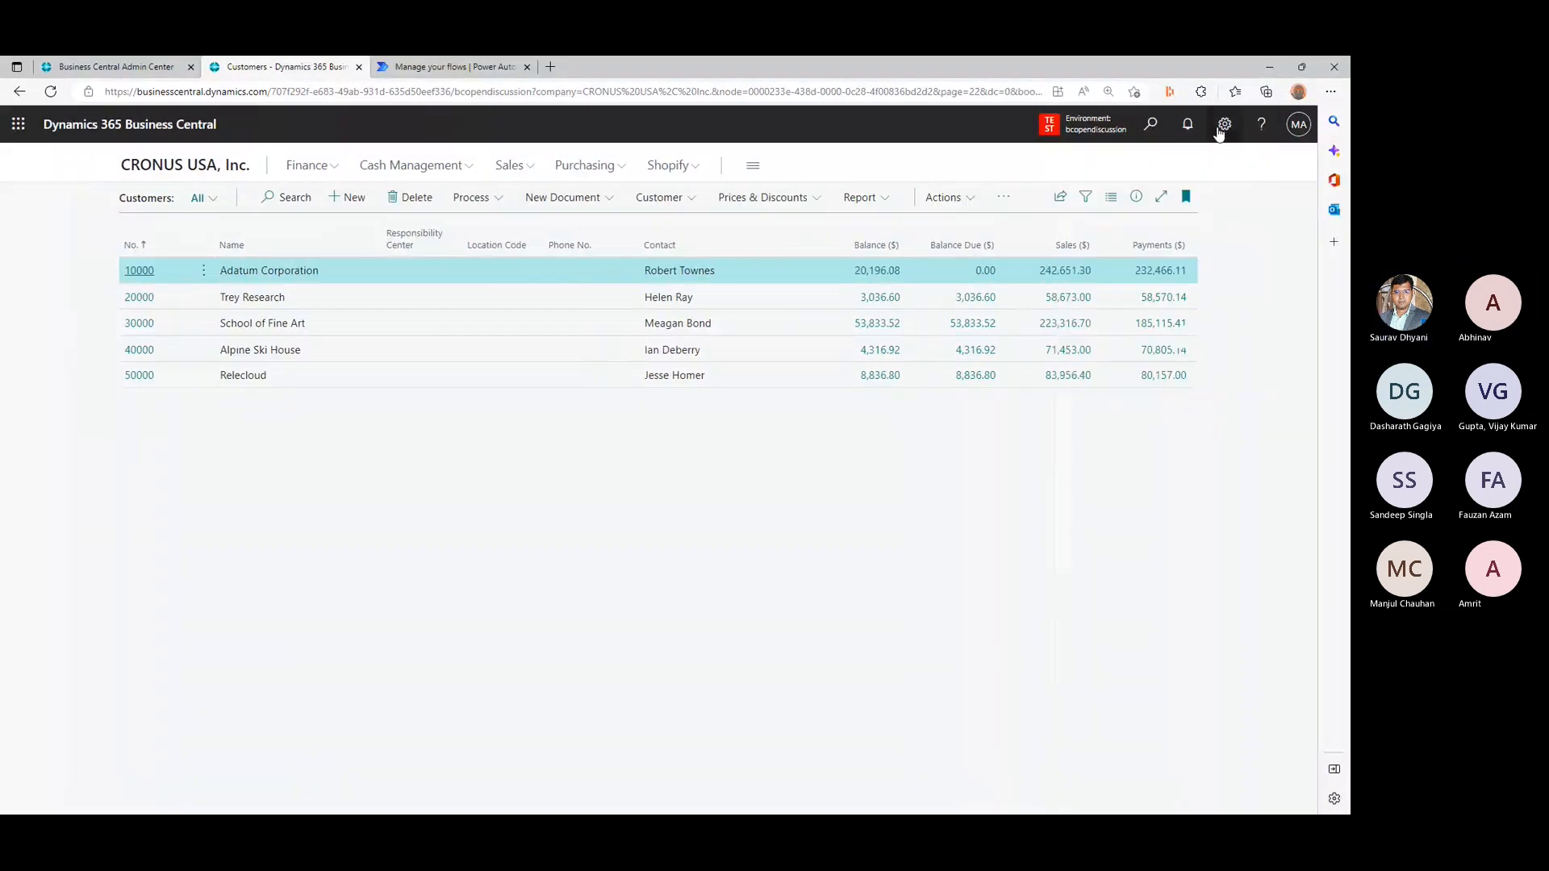
# - Personalize the Customers page by placing the MyTest flow on the action bar between Customer and Prices & Discounts, and finish personalizing
pyautogui.click(1222, 125)
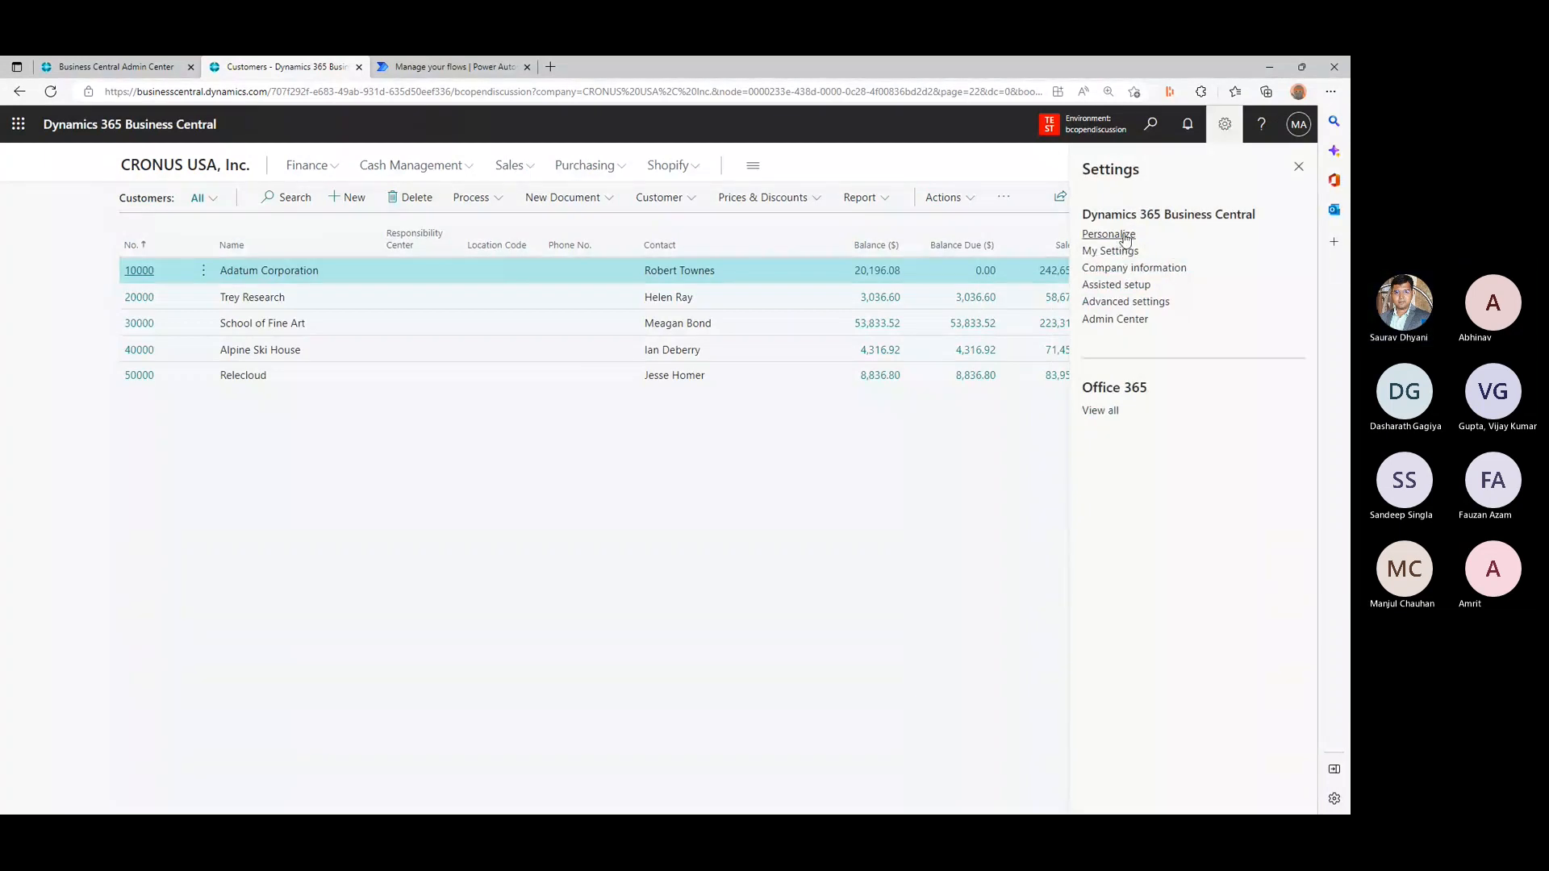
pyautogui.click(1109, 234)
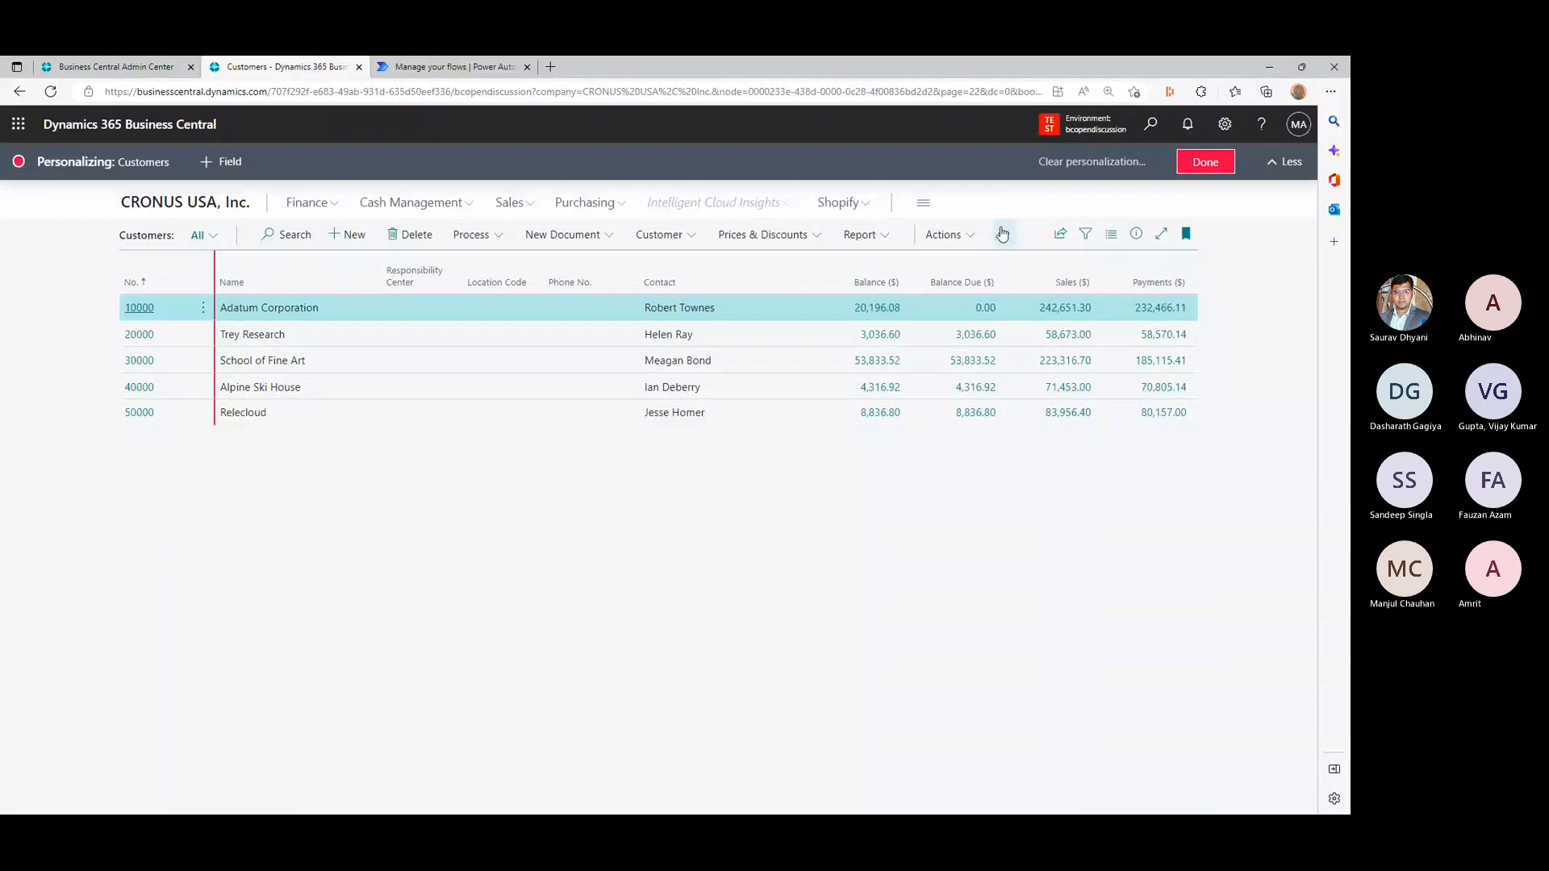
pyautogui.click(1002, 234)
pyautogui.click(985, 327)
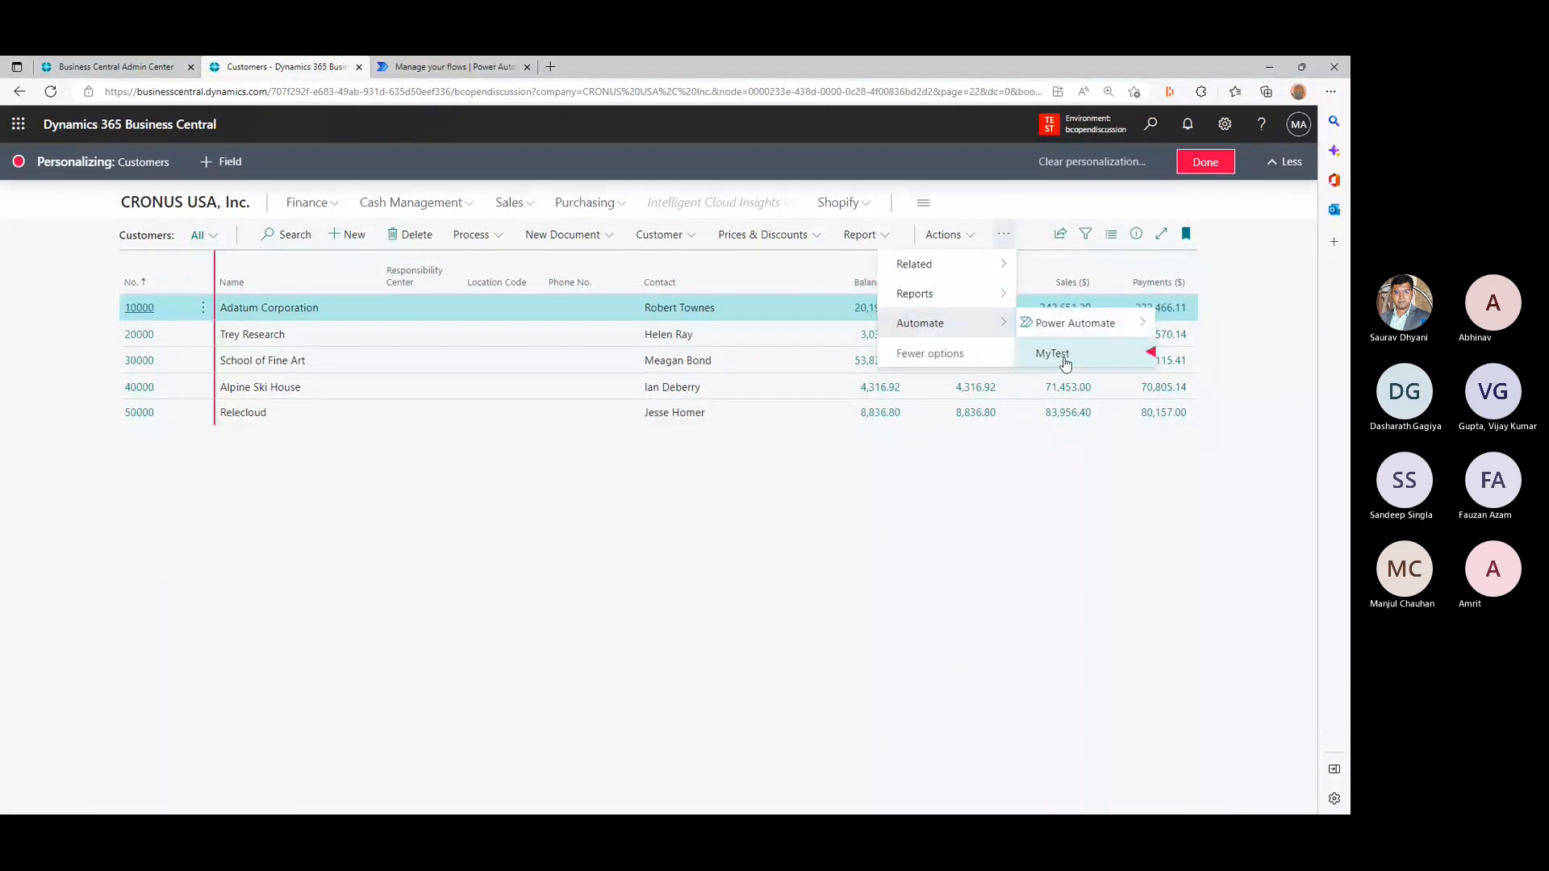
pyautogui.moveTo(1065, 363); pyautogui.dragTo(949, 538)
pyautogui.moveTo(1065, 362)
pyautogui.mouseDown()
pyautogui.moveTo(839, 367)
pyautogui.moveTo(720, 242)
pyautogui.mouseUp()
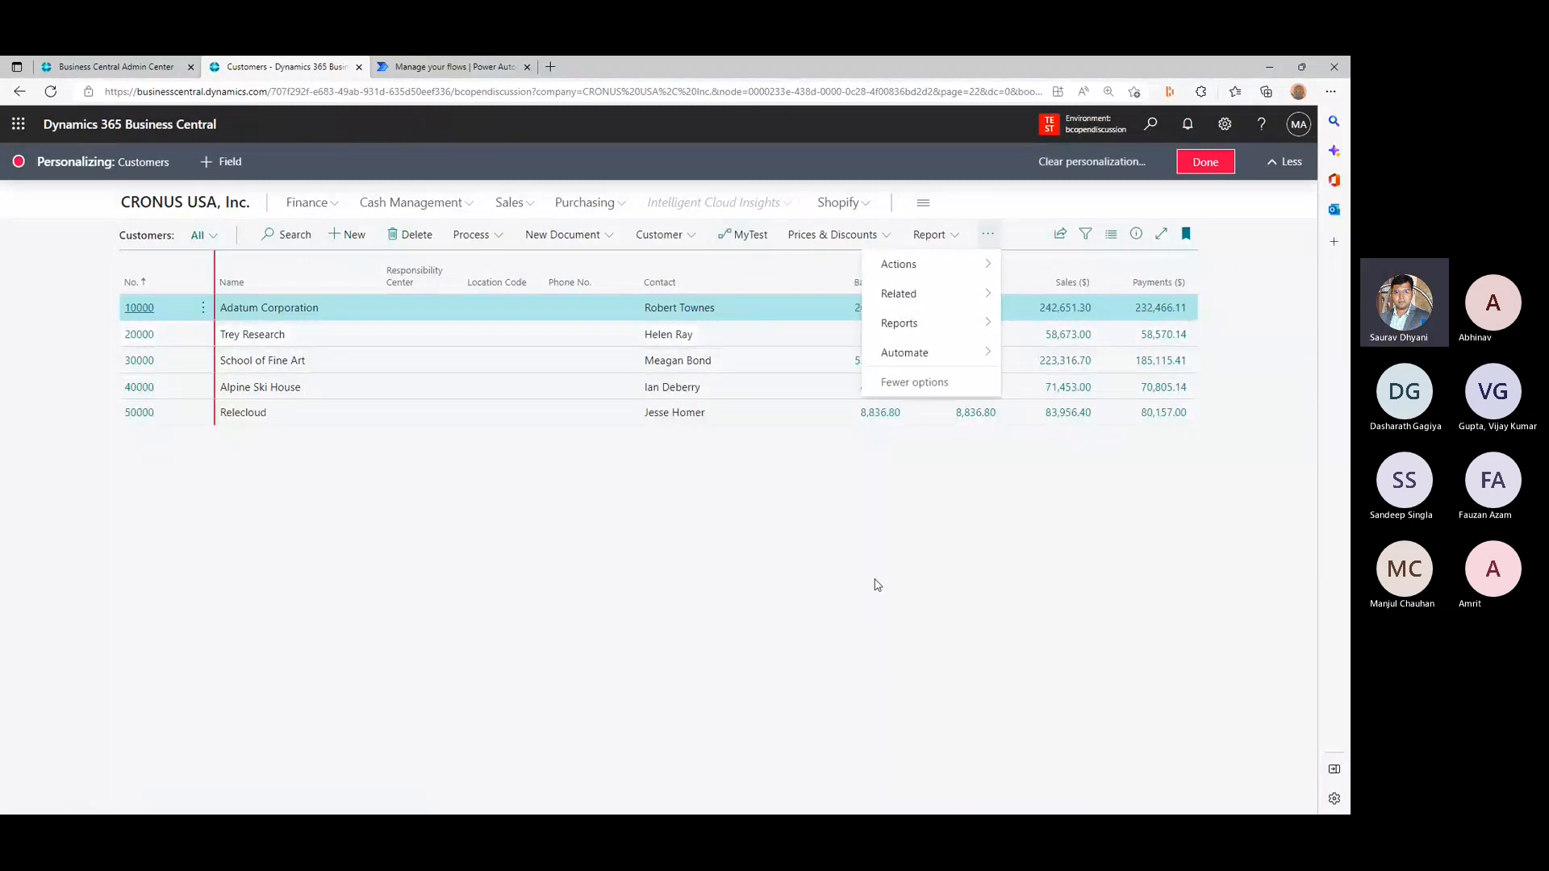
pyautogui.moveTo(956, 361)
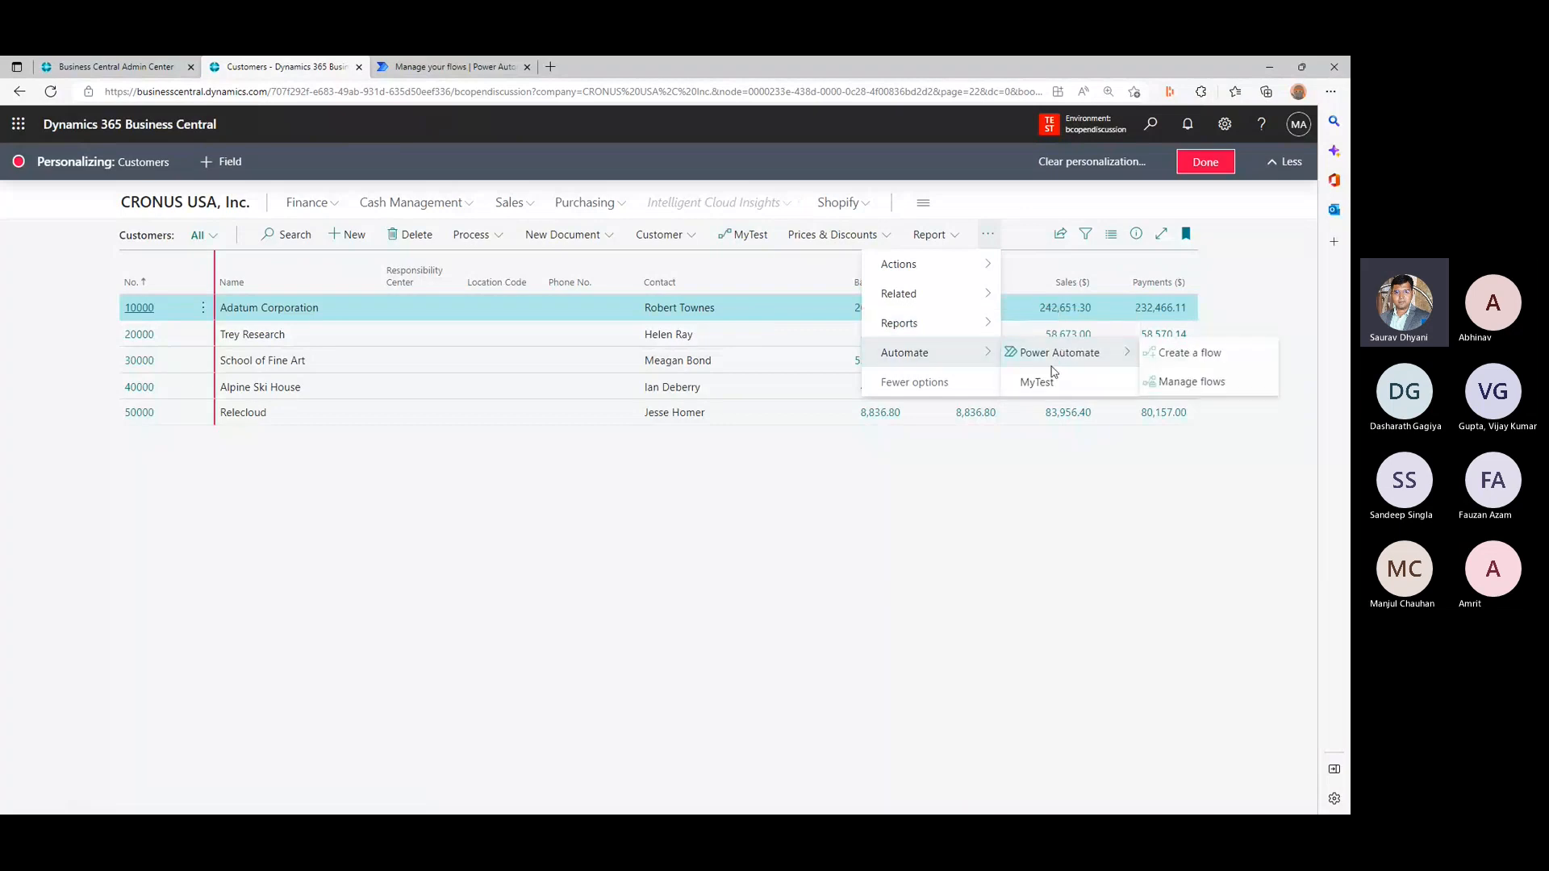
pyautogui.click(820, 540)
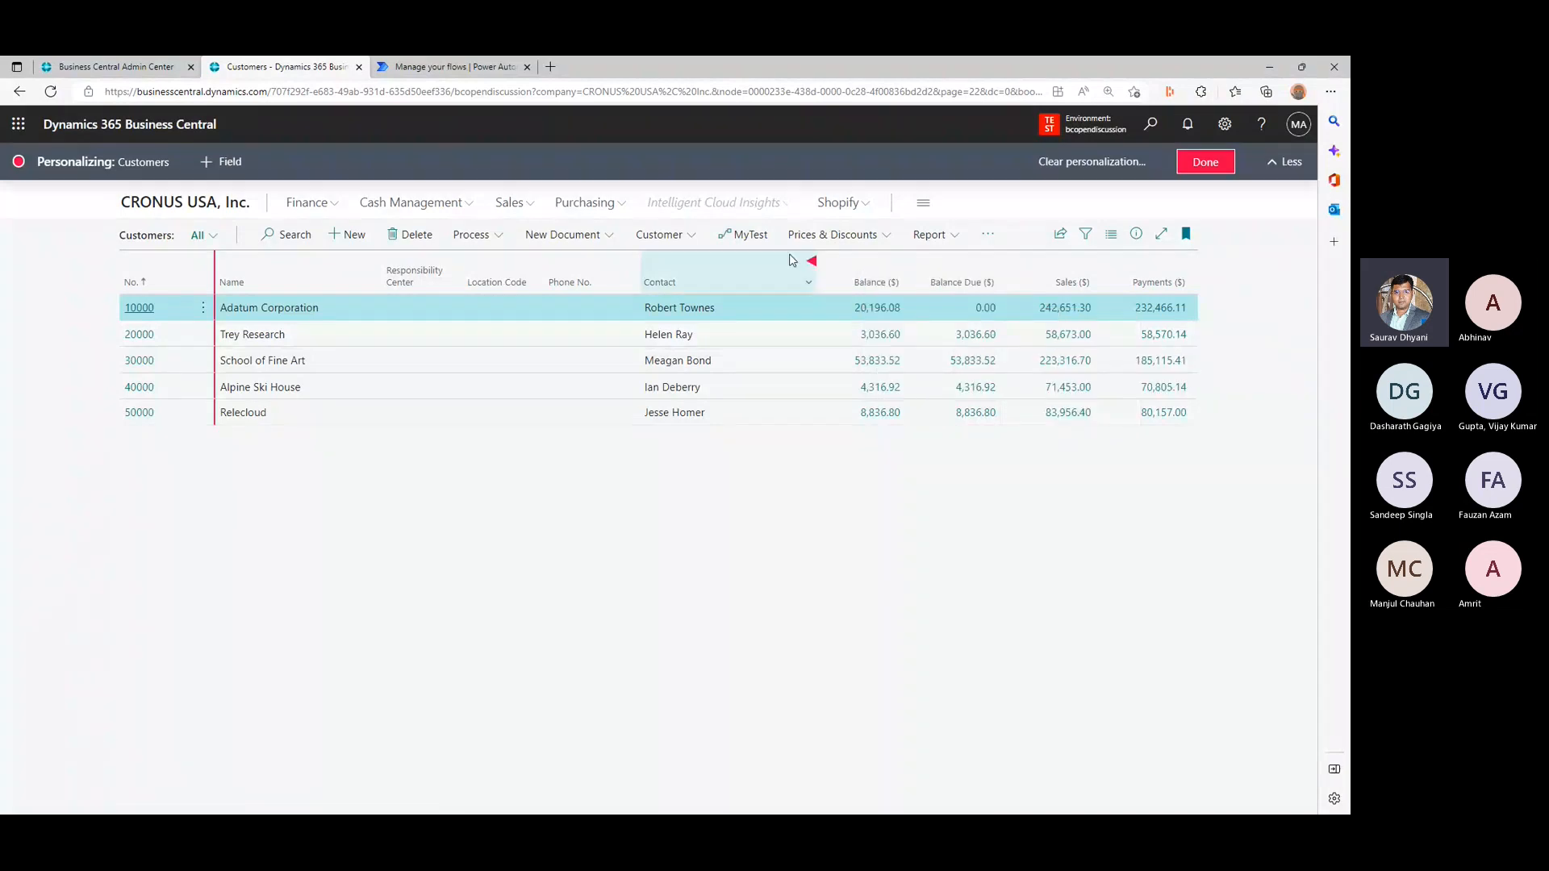
pyautogui.click(1219, 170)
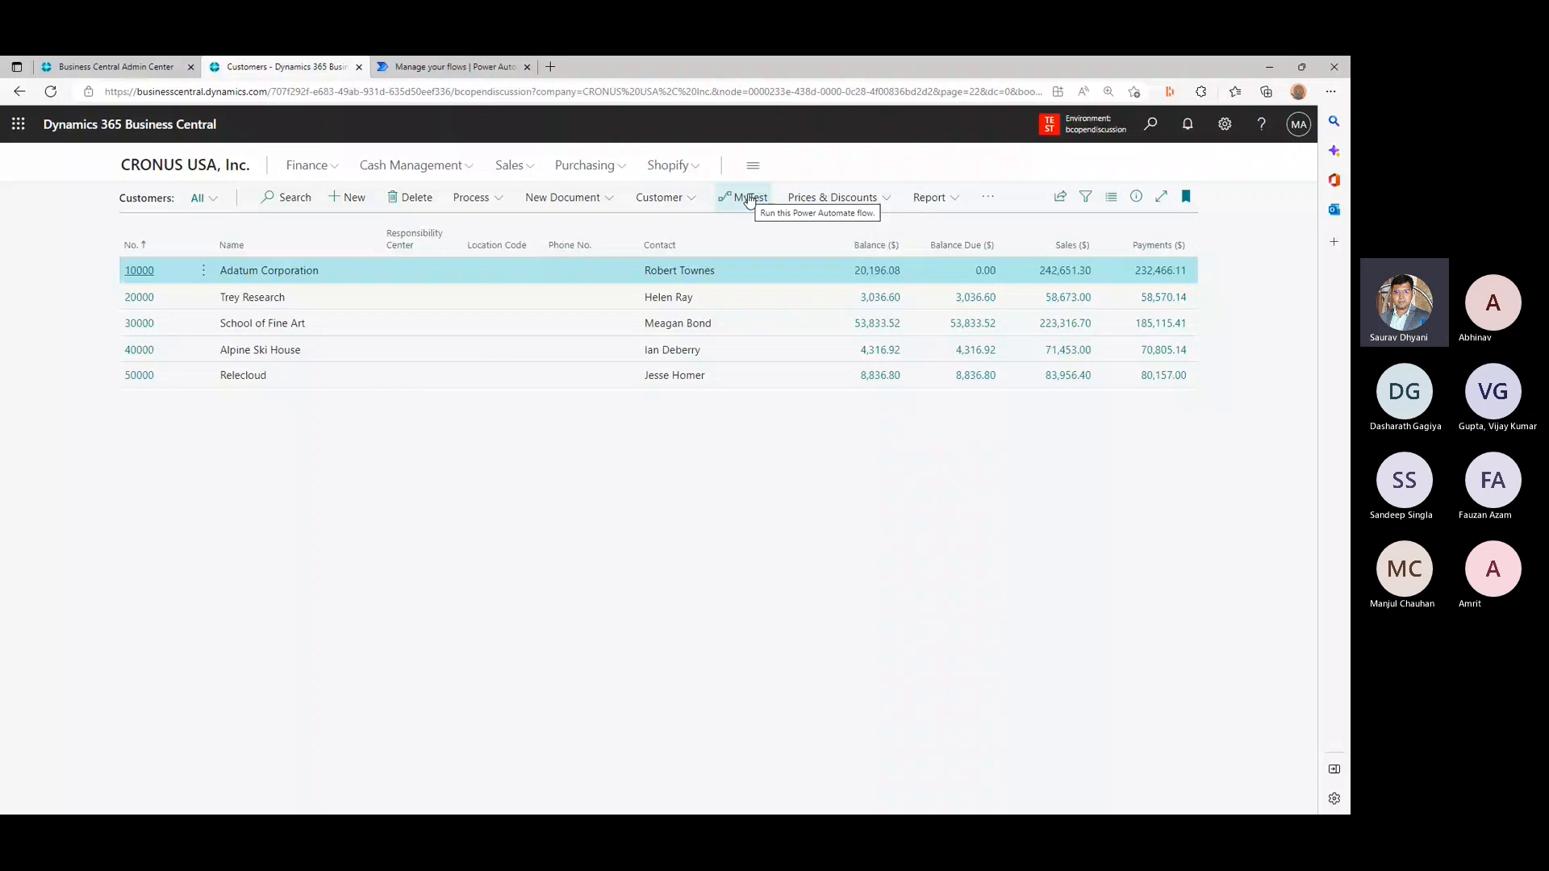
# - Restore the browser window to a smaller size, move it aside, and switch to Visual Studio Code
pyautogui.click(1224, 123)
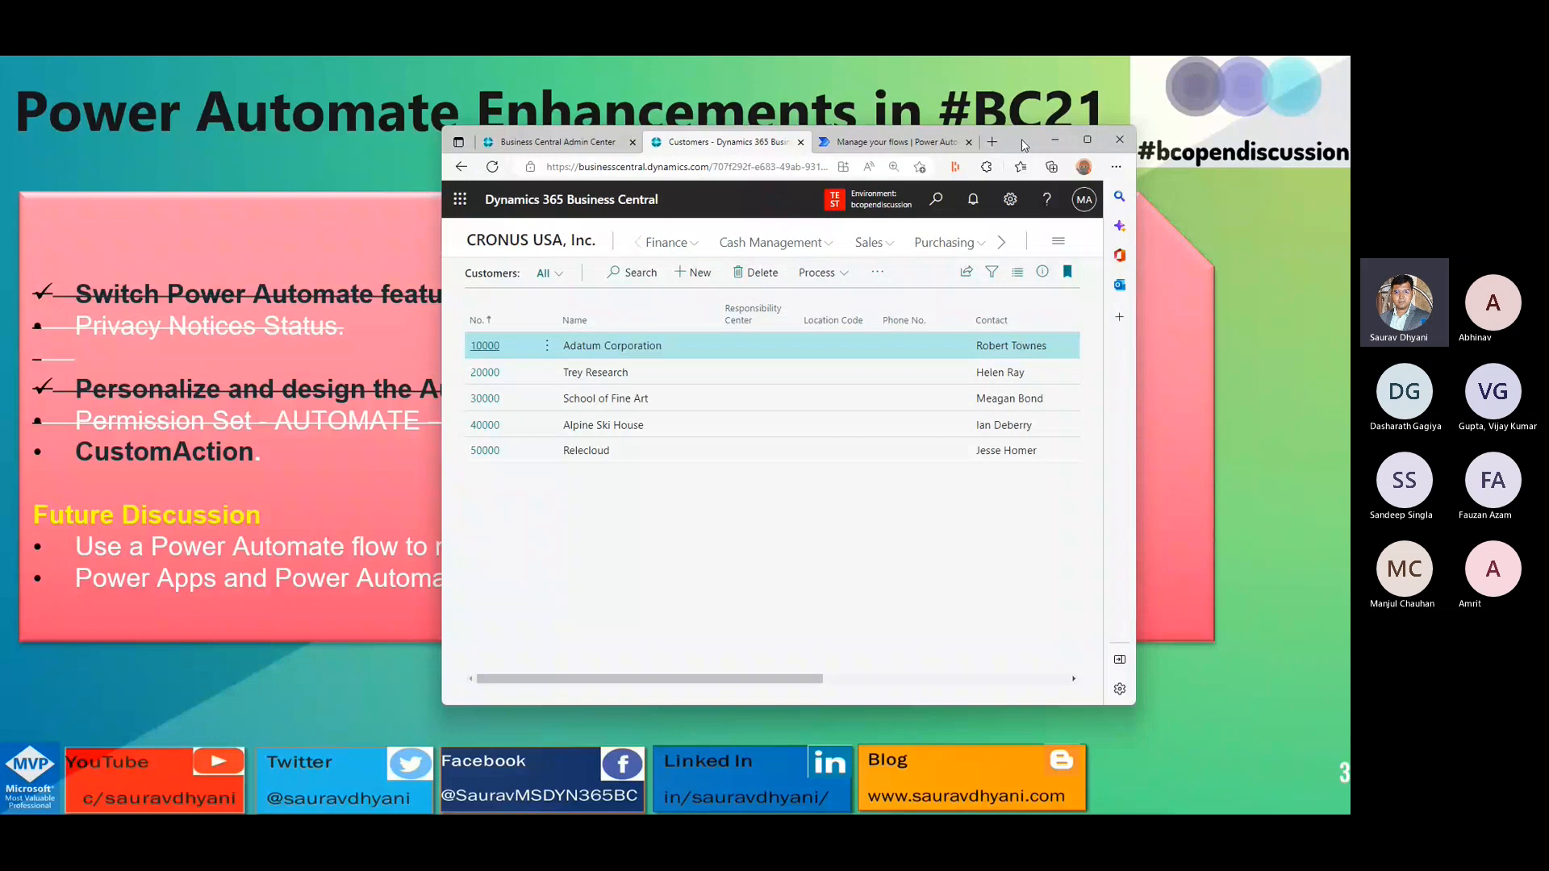
pyautogui.moveTo(1023, 146); pyautogui.dragTo(1156, 164)
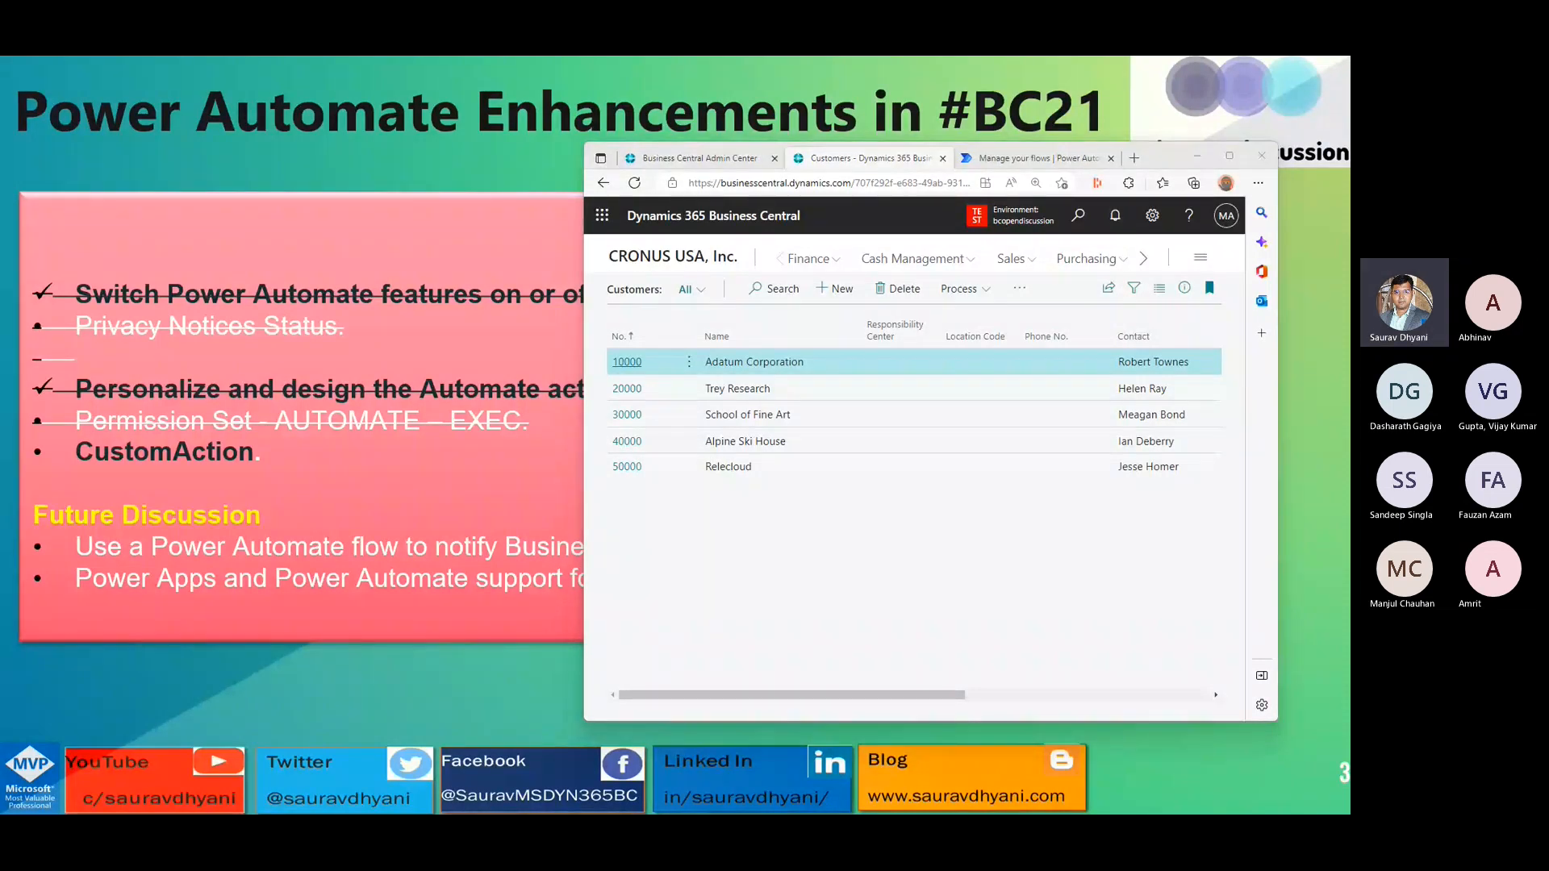
pyautogui.hotkey('alt', 'Tab')
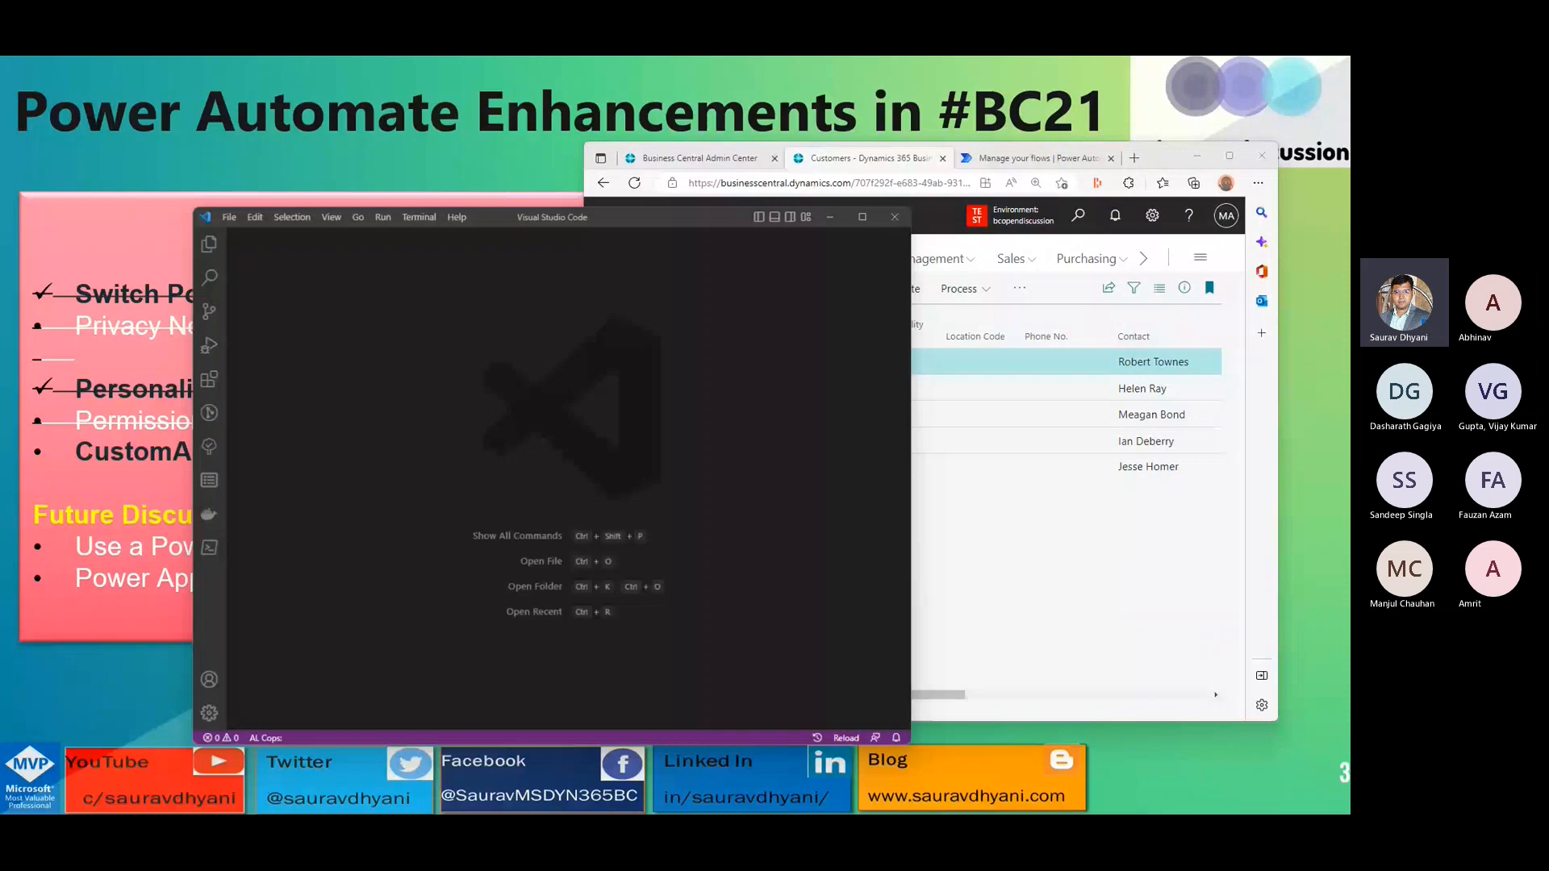
# - Create a new AL project in a folder named PA-Demo, choosing Your own server as the server
pyautogui.hotkey('ctrl', 'shift', 'p')
pyautogui.press('Return')
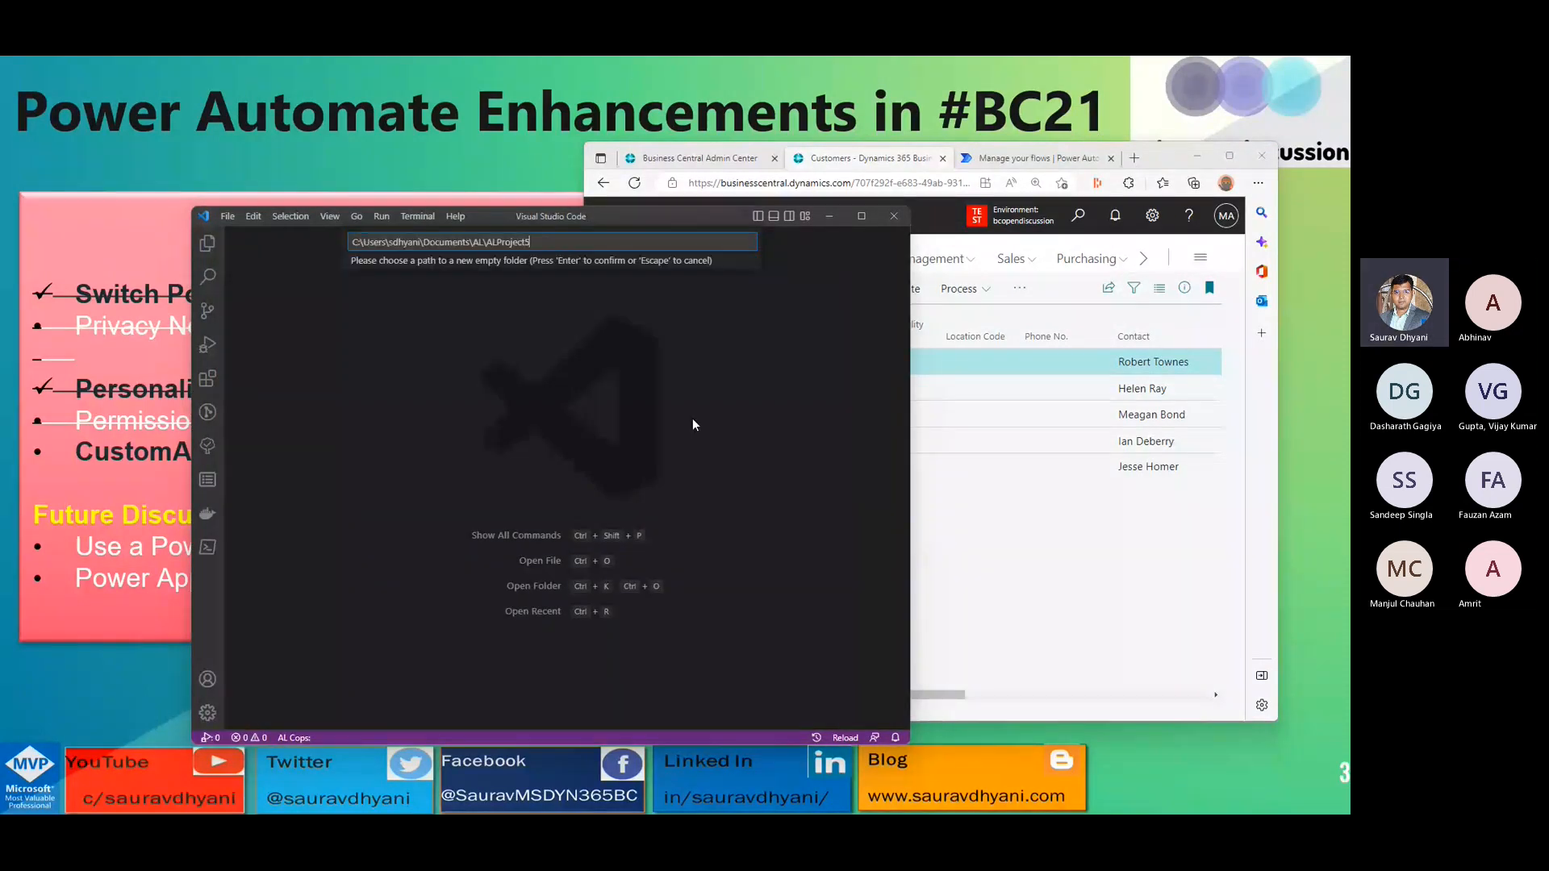
pyautogui.press('BackSpace')
pyautogui.press('BackSpace')
pyautogui.press('BackSpace')
pyautogui.press('BackSpace')
pyautogui.press('BackSpace')
pyautogui.press('BackSpace')
pyautogui.press('BackSpace')
pyautogui.press('BackSpace')
pyautogui.press('BackSpace')
pyautogui.press('BackSpace')
pyautogui.write('PA-Demo')
pyautogui.press('Return')
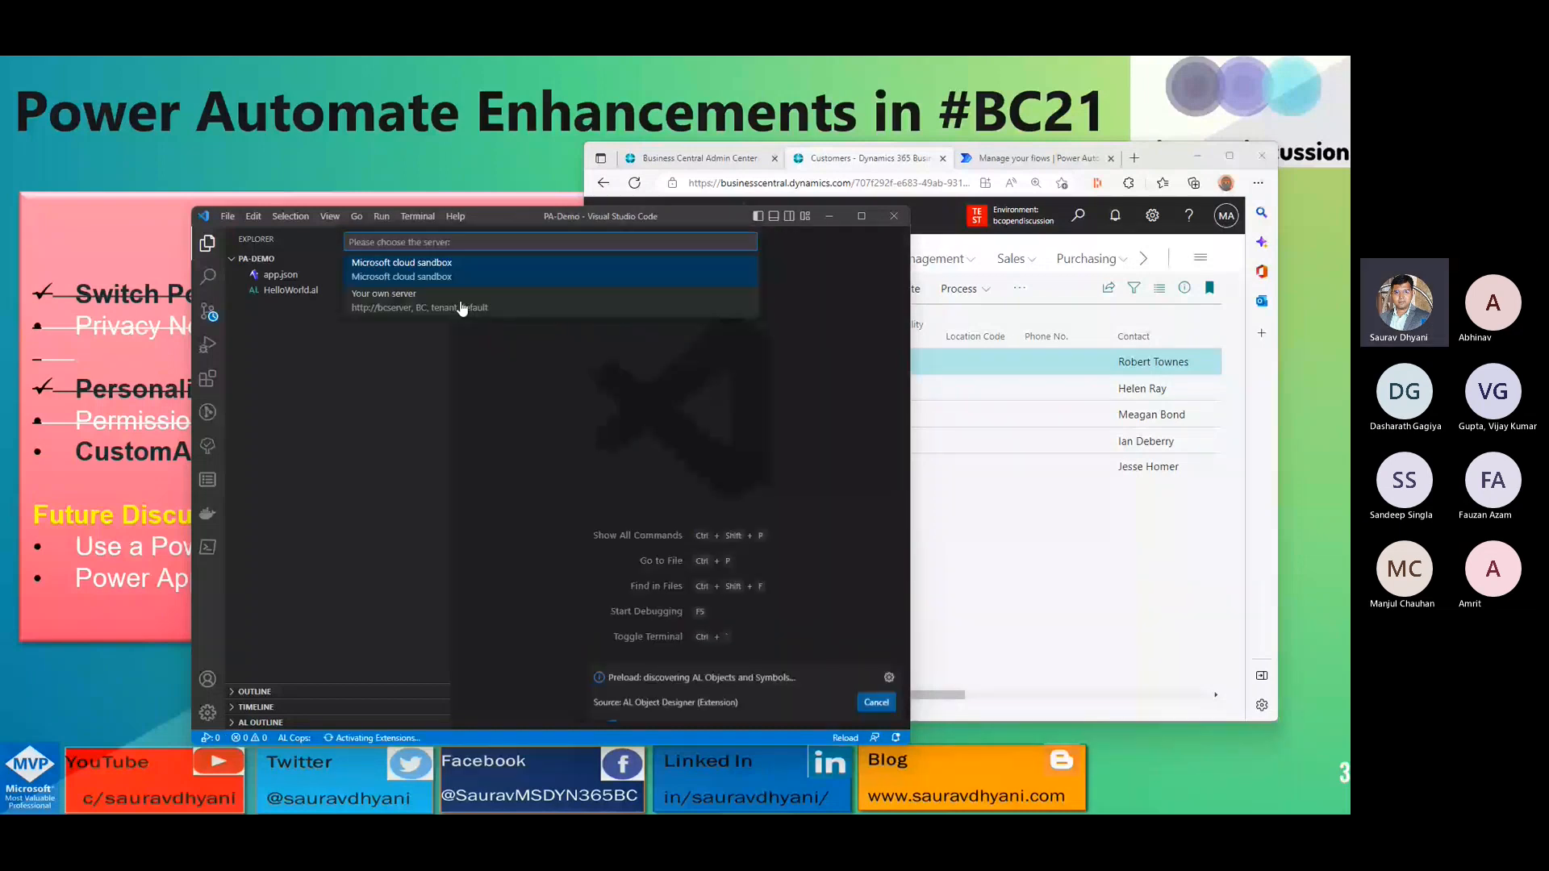
pyautogui.click(461, 309)
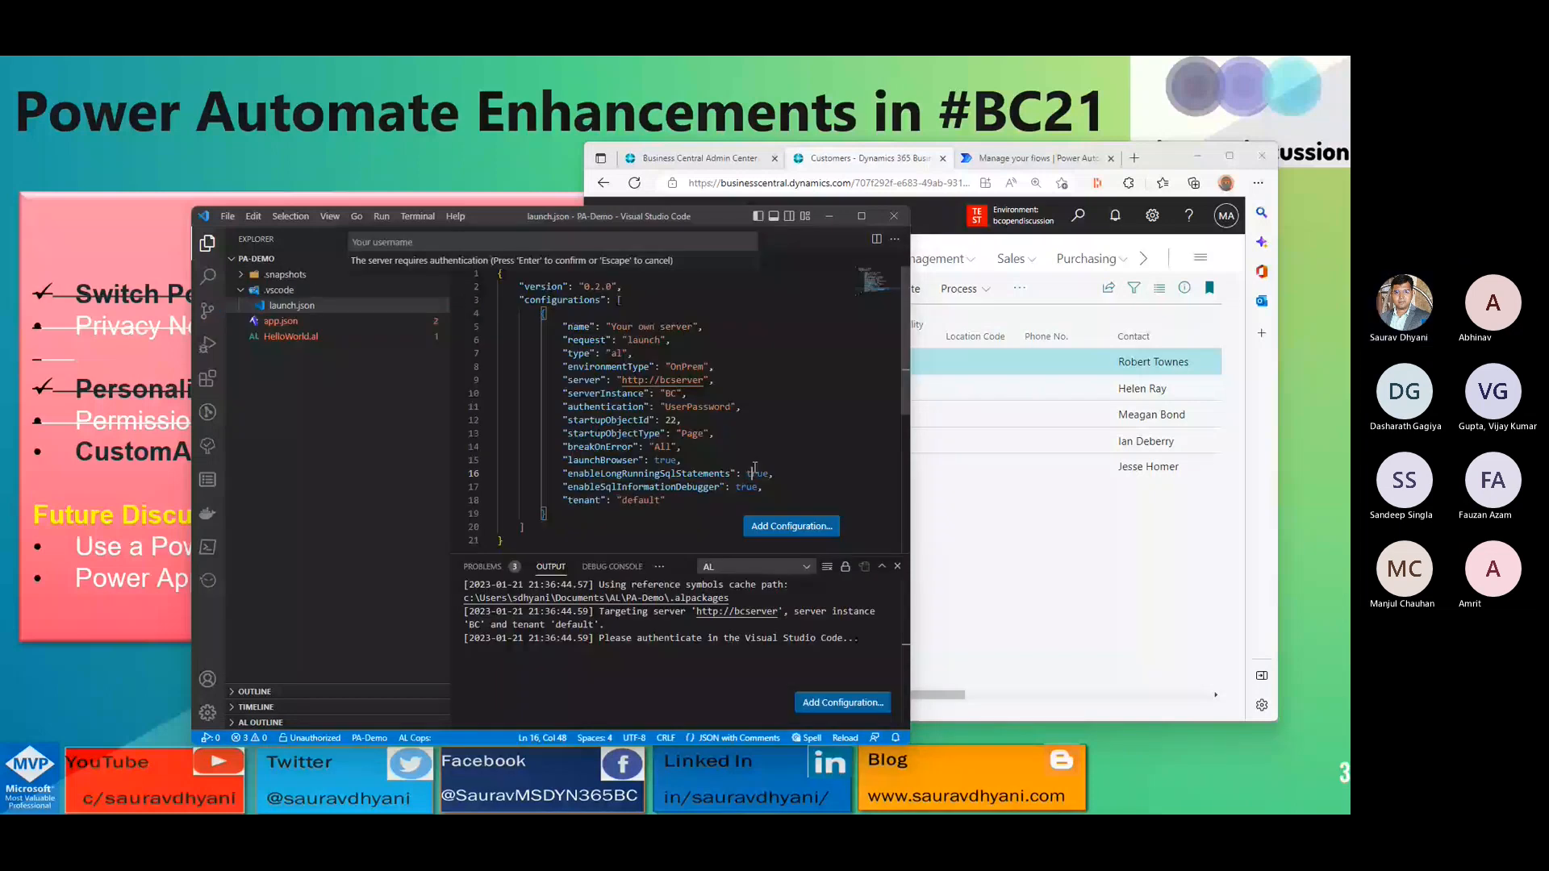
# - Add a Microsoft cloud sandbox configuration to launch.json and download the project's symbols
pyautogui.click(791, 526)
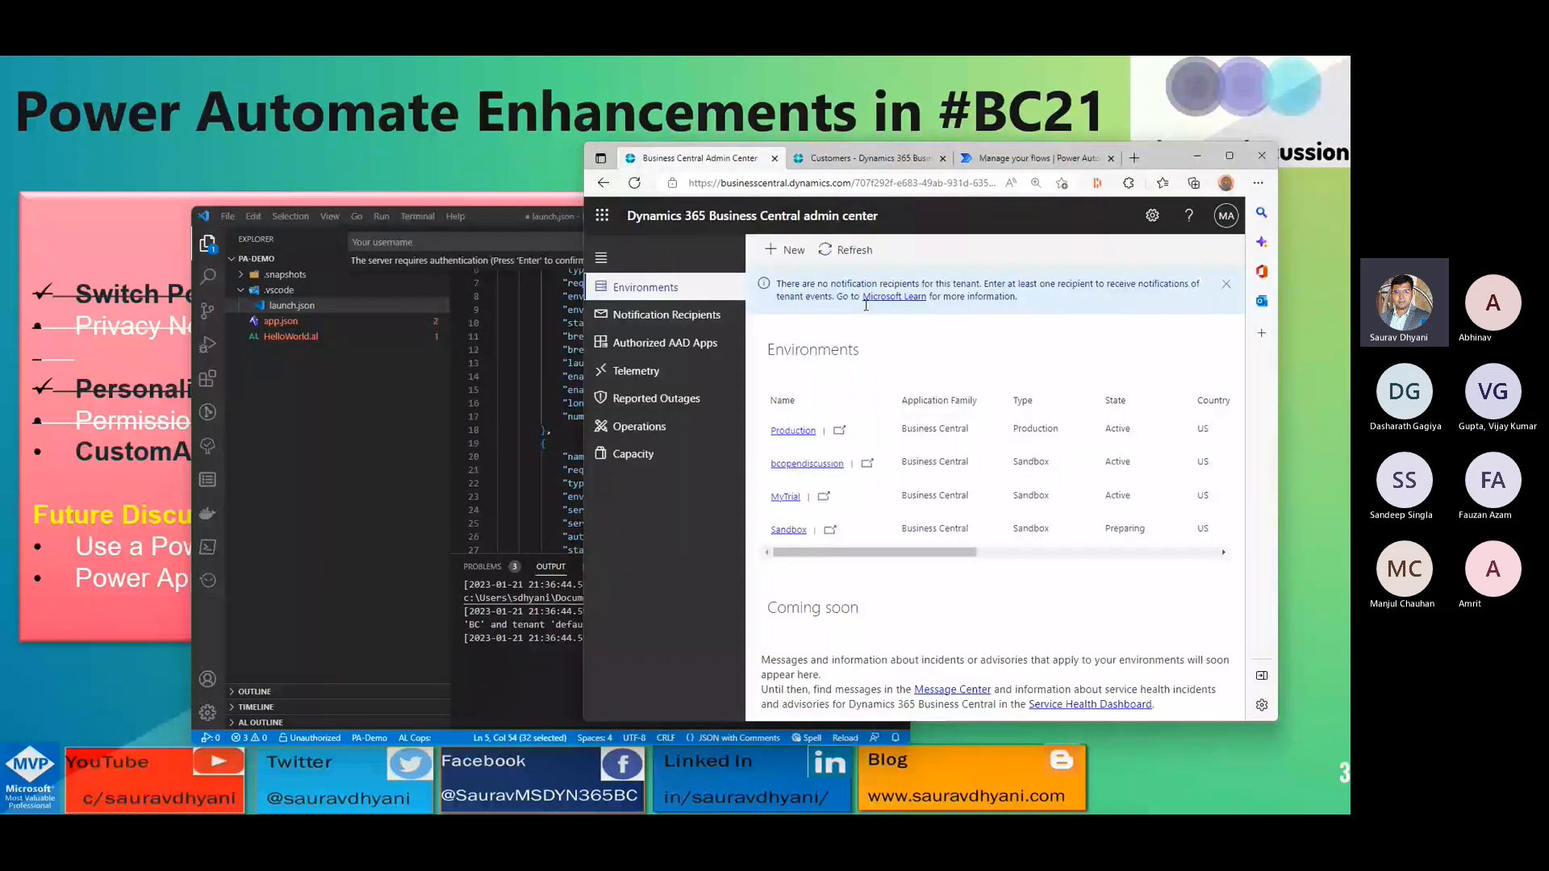
pyautogui.click(543, 430)
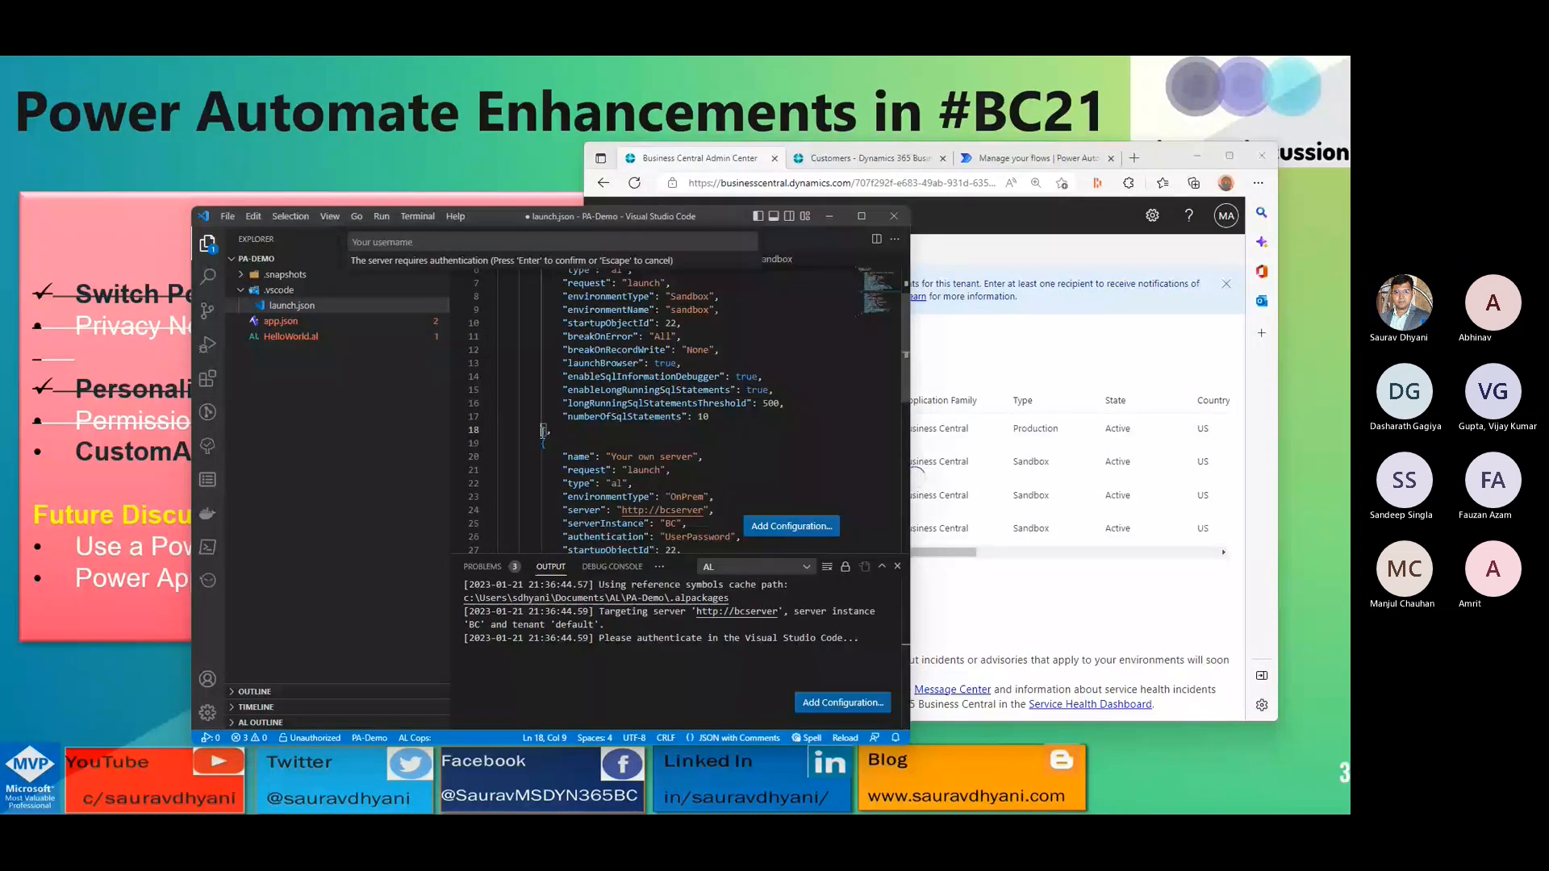
pyautogui.click(815, 377)
pyautogui.hotkey('ctrl', 'shift', 'p')
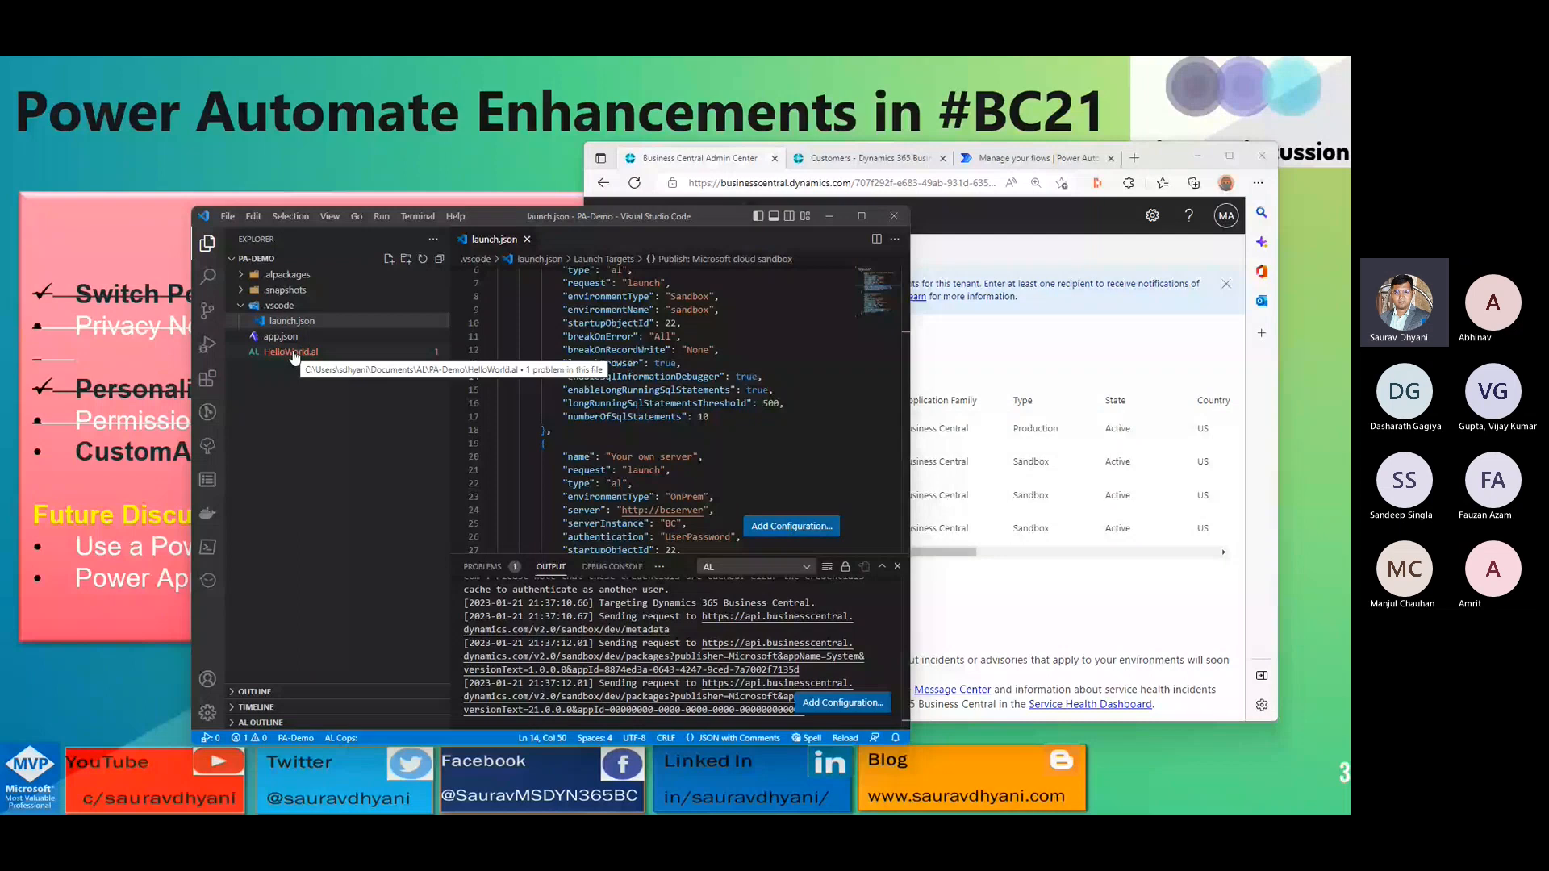
# - Open HelloWorld.al from the PA-Demo project and maximize the editor window
pyautogui.moveTo(585, 214); pyautogui.dragTo(853, 158)
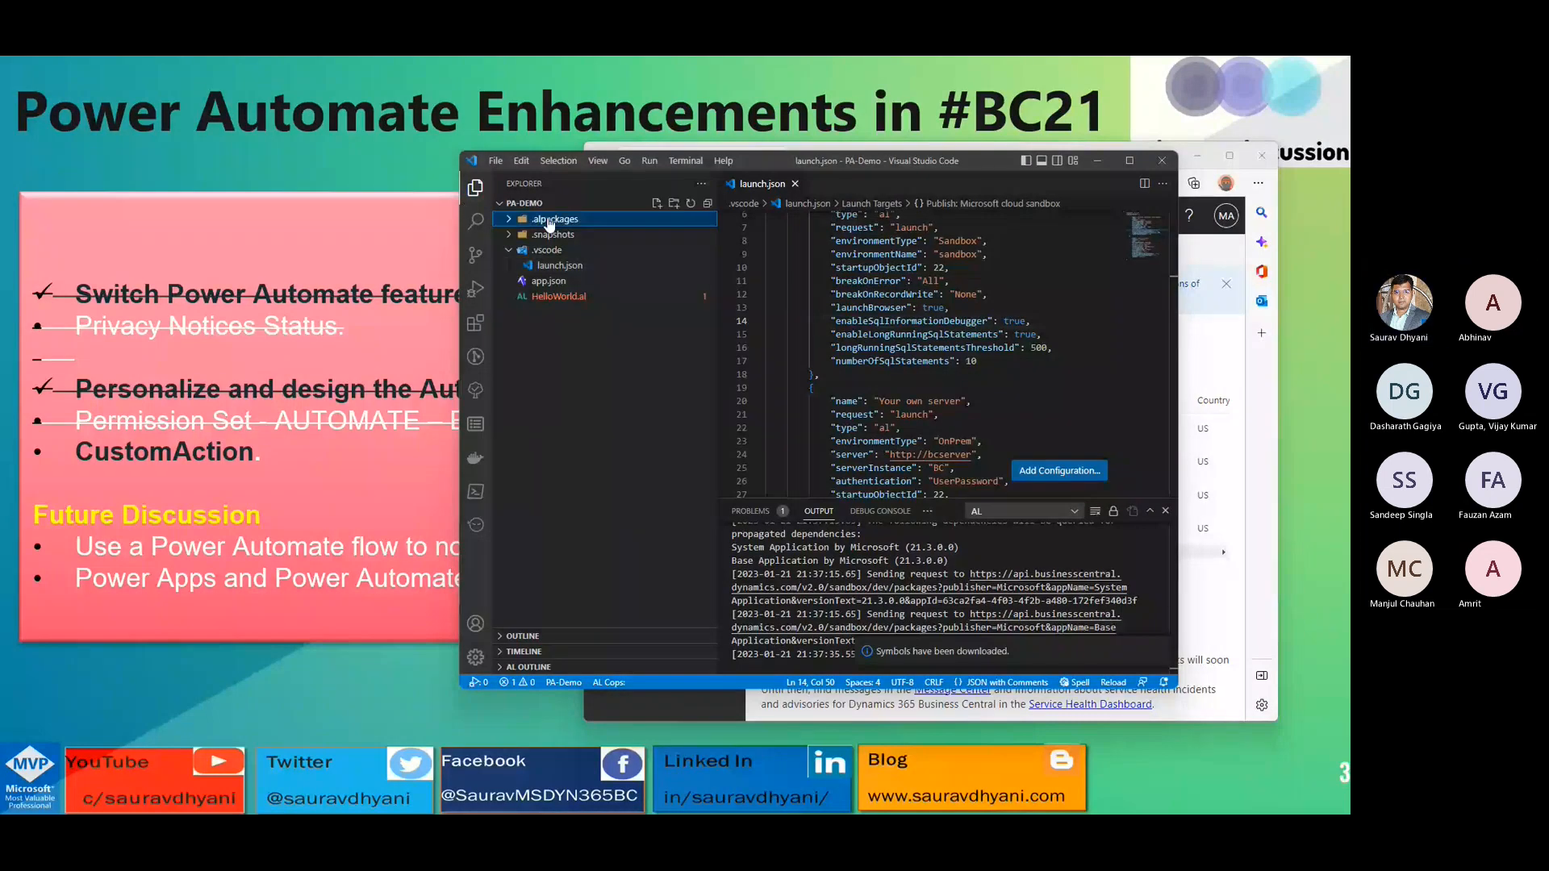
pyautogui.click(558, 296)
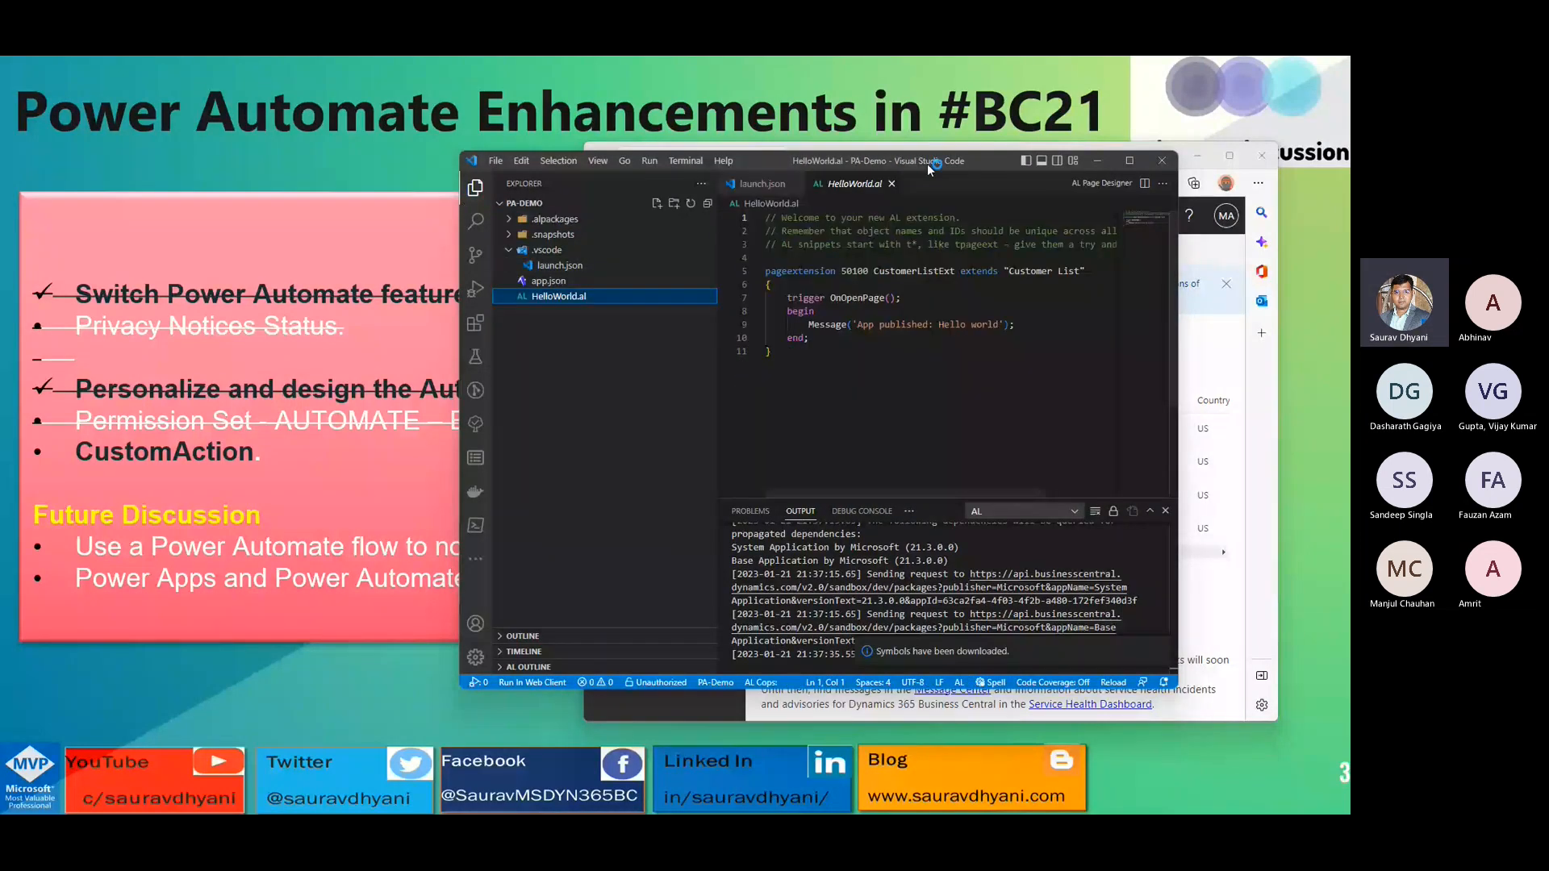
pyautogui.doubleClick(934, 167)
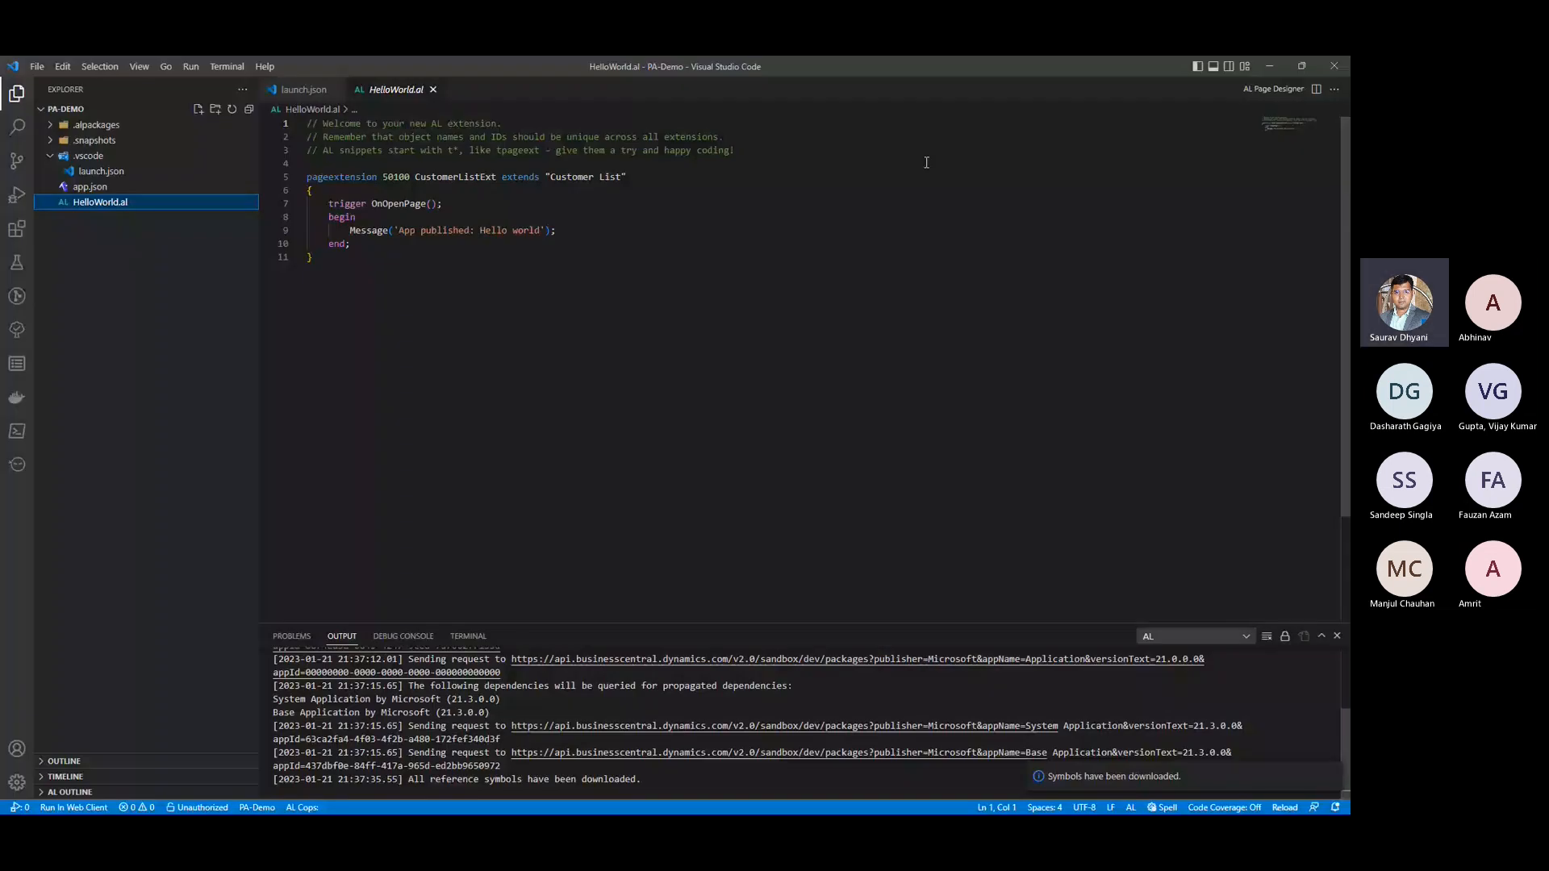
# - Remove the welcome comments and the OnOpenPage trigger from the CustomerListExt page extension, and enlarge the editor text
pyautogui.moveTo(726, 163); pyautogui.dragTo(275, 124)
pyautogui.press('Delete')
pyautogui.hotkey('ctrl', '=')
pyautogui.hotkey('ctrl', '=')
pyautogui.hotkey('ctrl', '=')
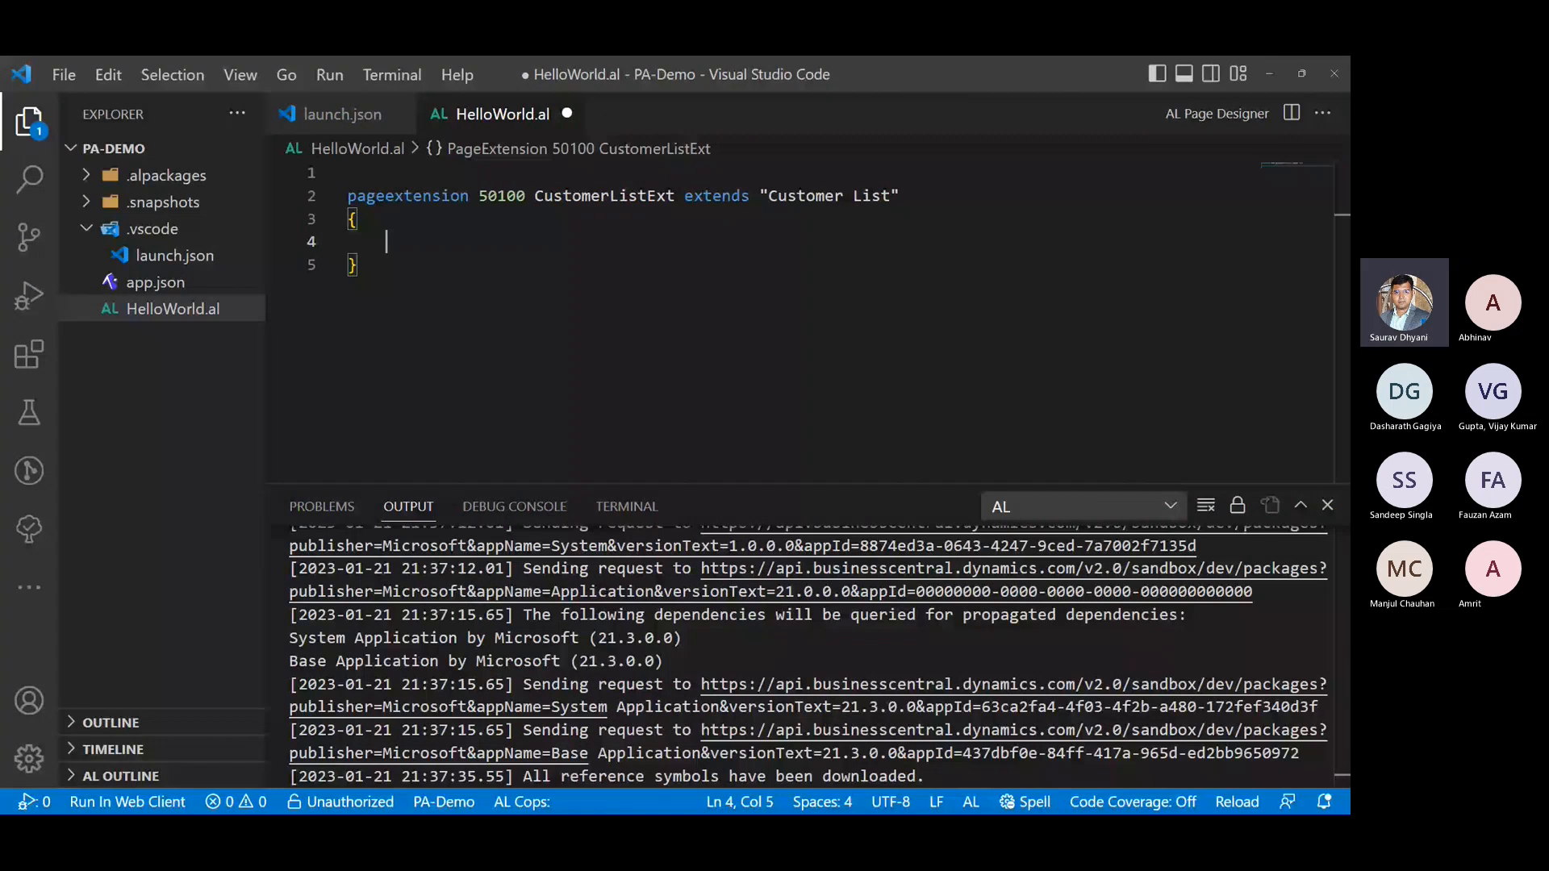
# - Add an actions block to the CustomerListExt page extension with an addlast(processing) entry inside it
pyautogui.write('actions')
pyautogui.press('Return')
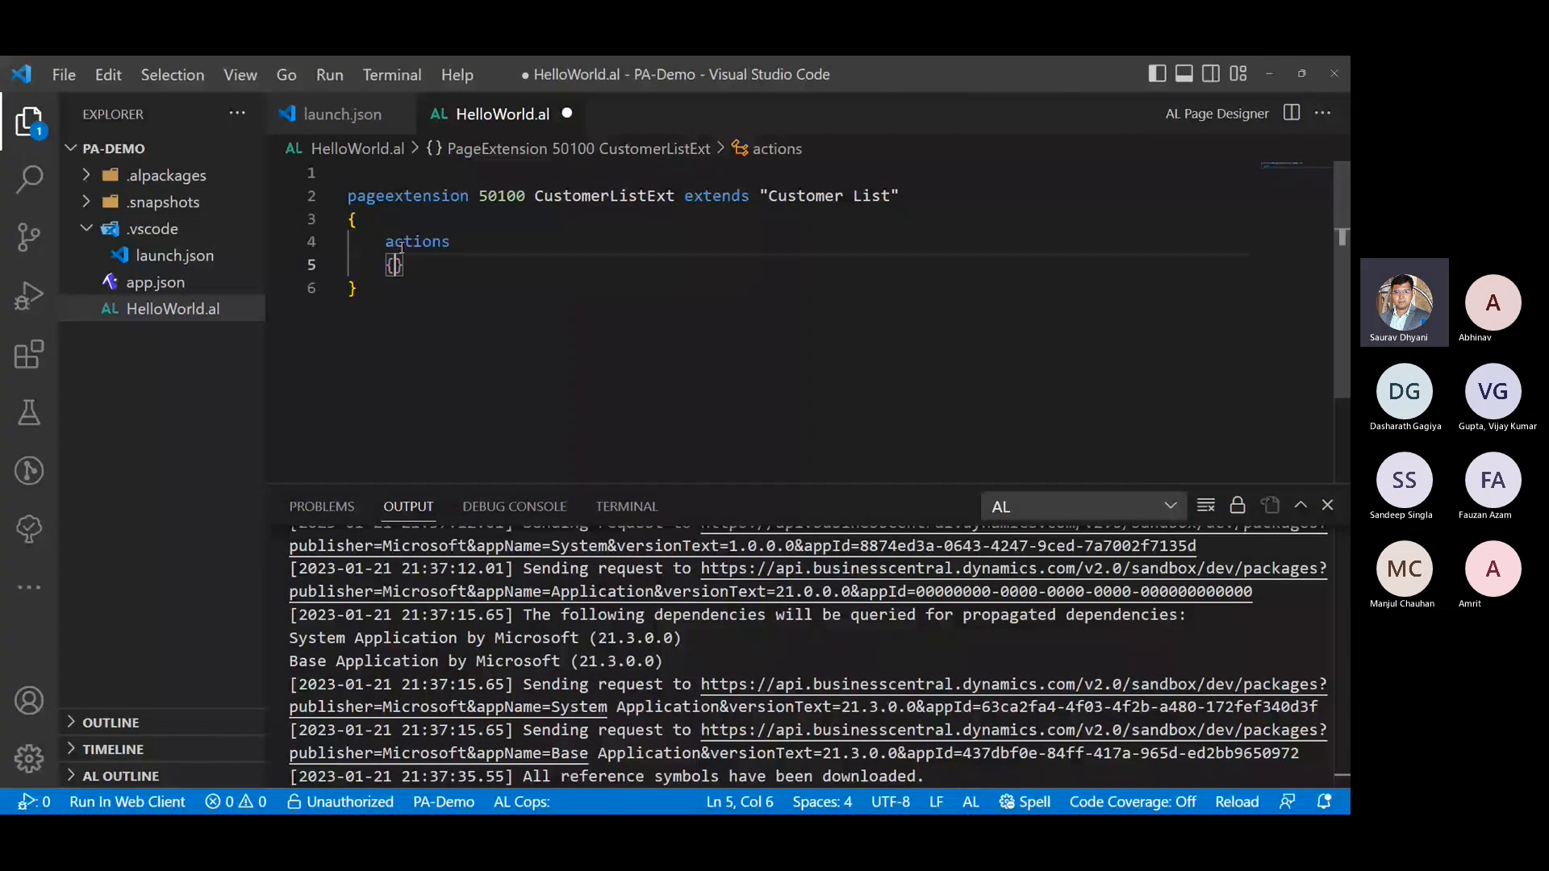
pyautogui.press('Return')
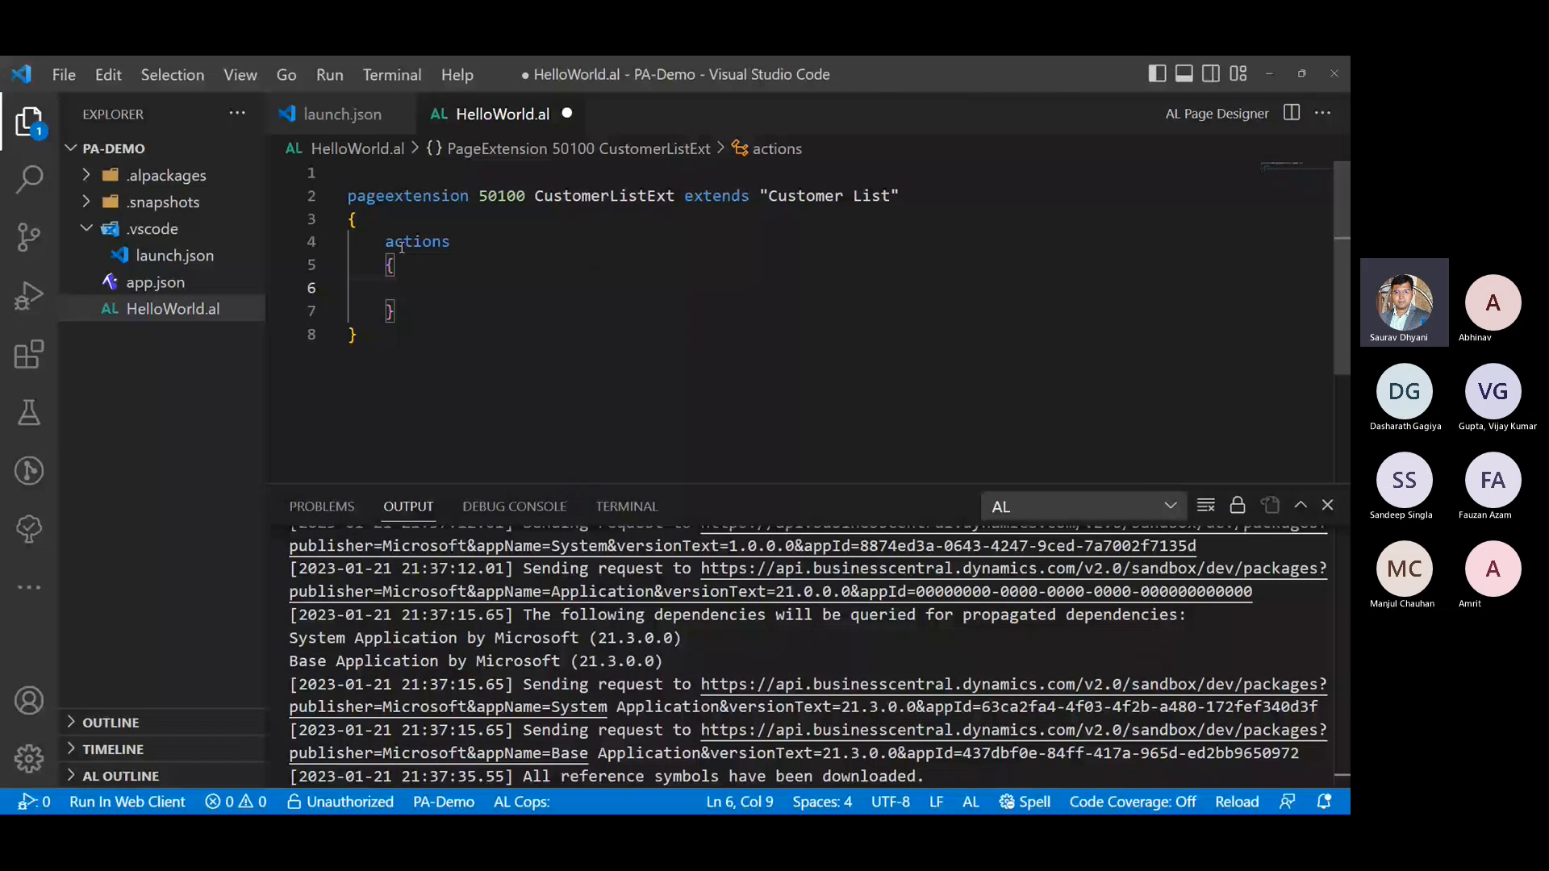
pyautogui.write('ad')
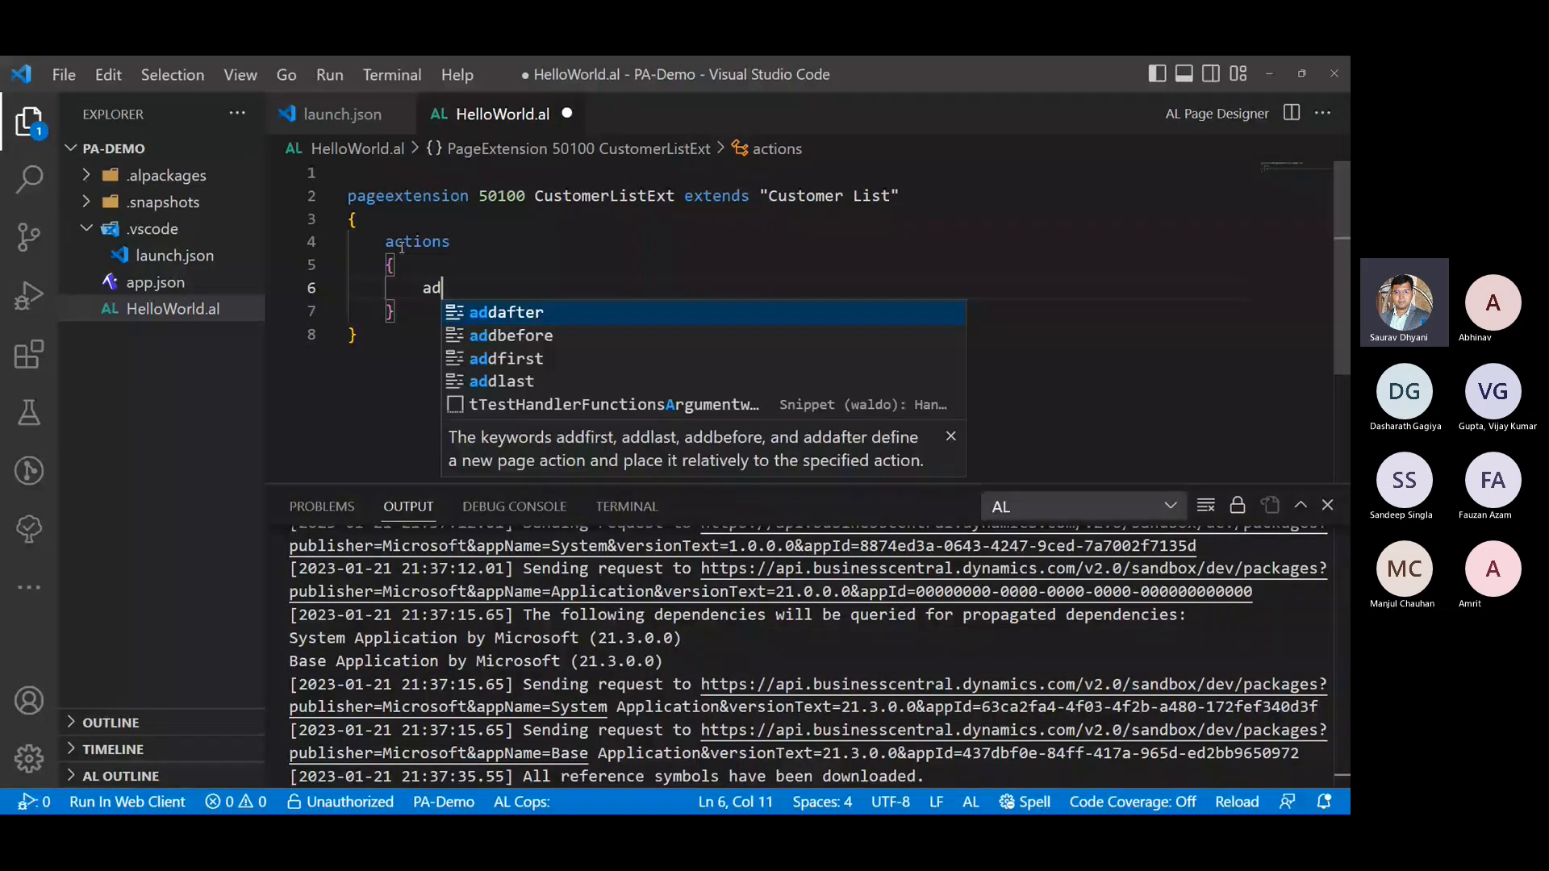
pyautogui.write('dlast(C')
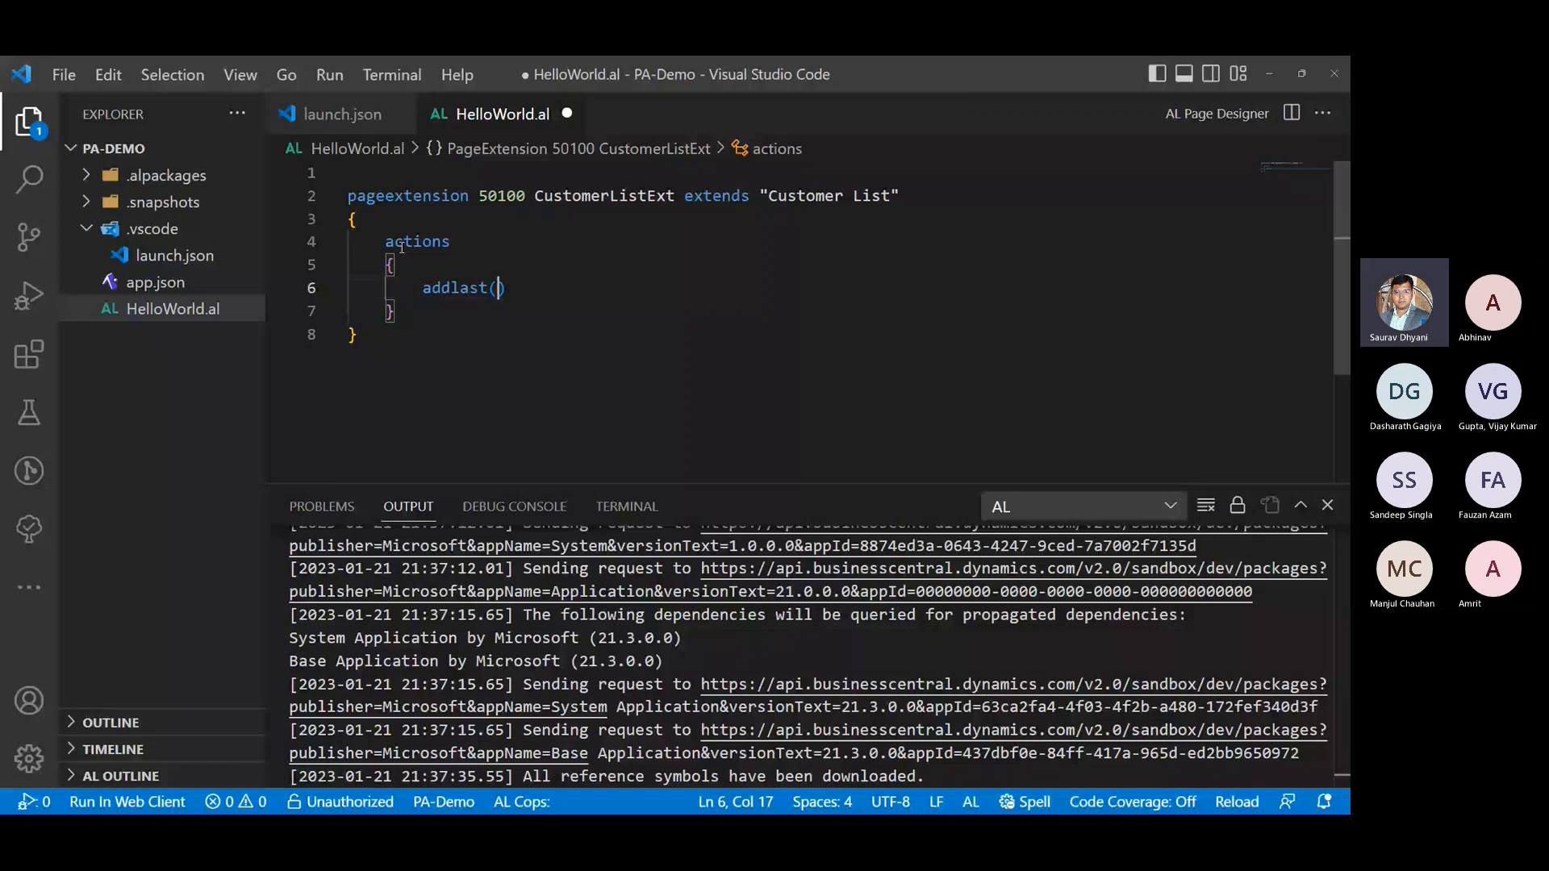
pyautogui.press('BackSpace')
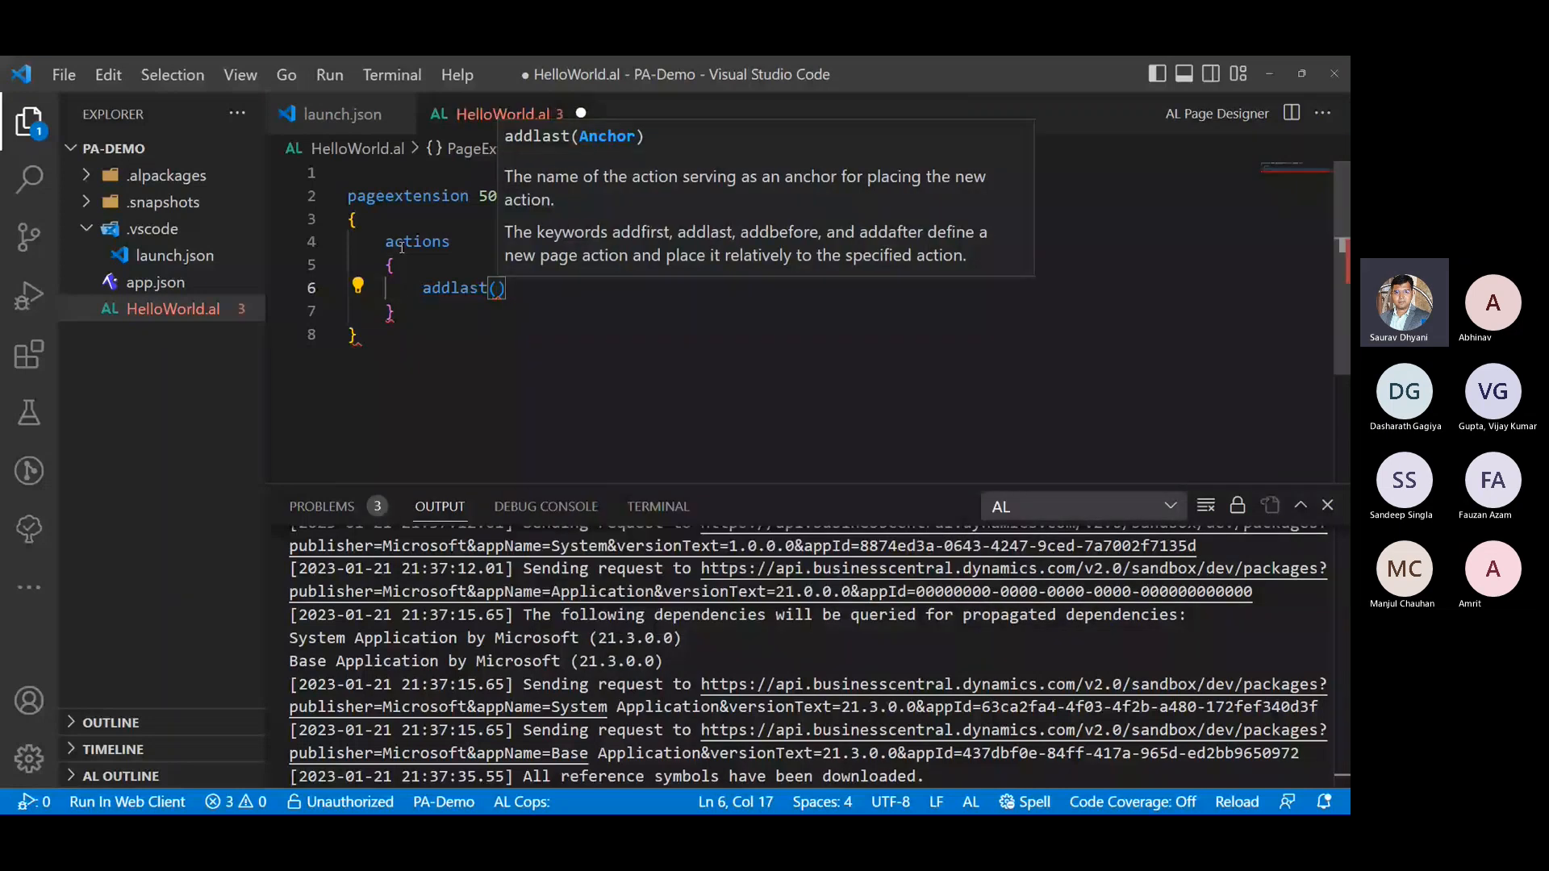
pyautogui.write('Pro')
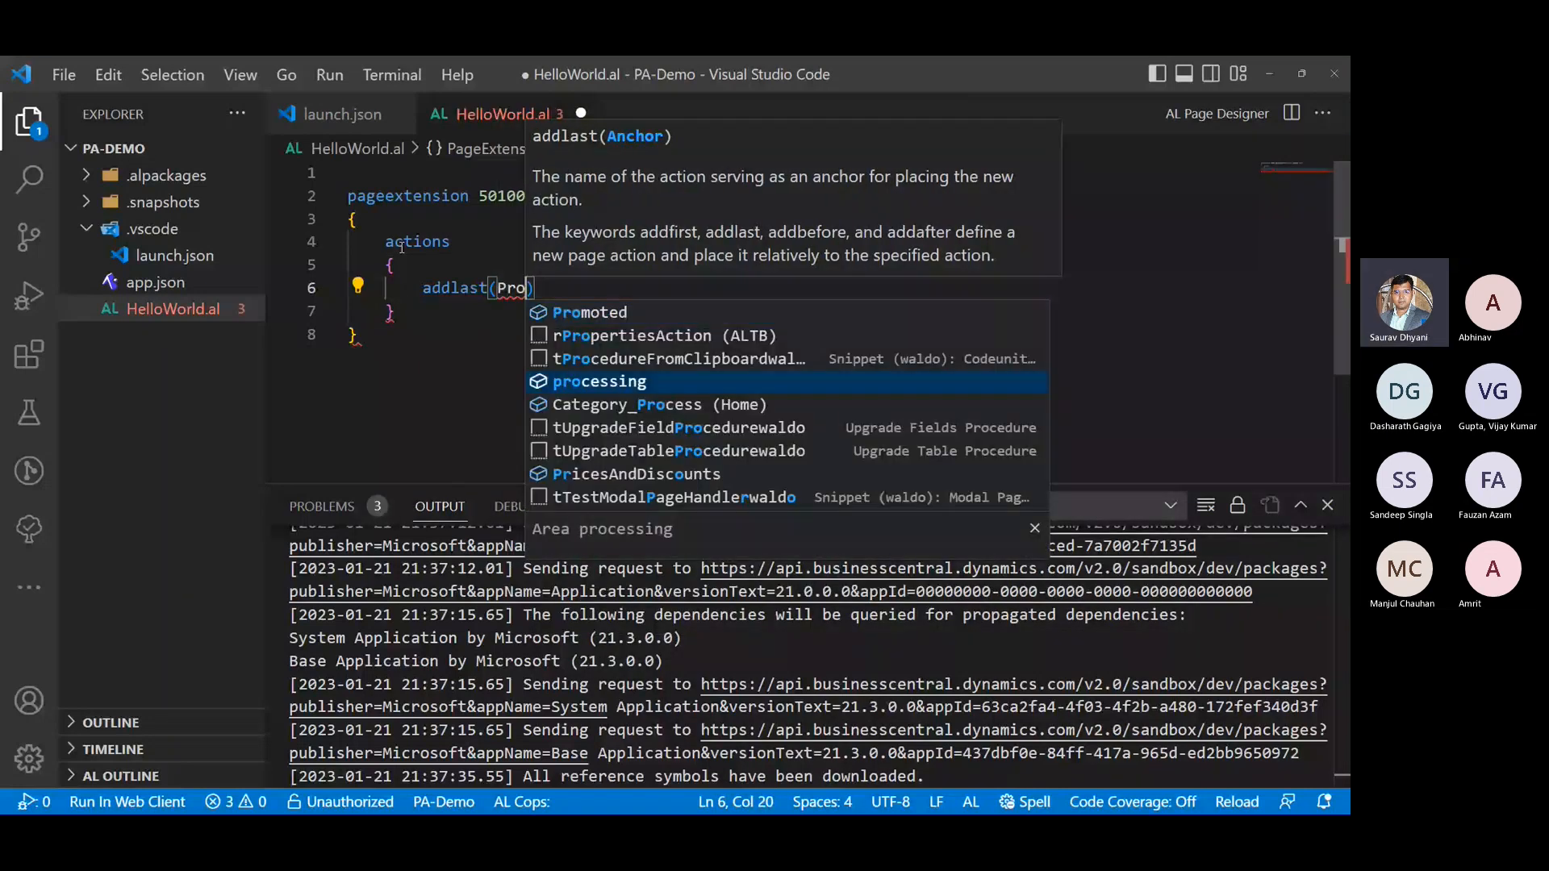
pyautogui.press('Return')
pyautogui.press('End')
# - Insert a customaction snippet inside a new braced block under addlast(processing)
pyautogui.press('Return')
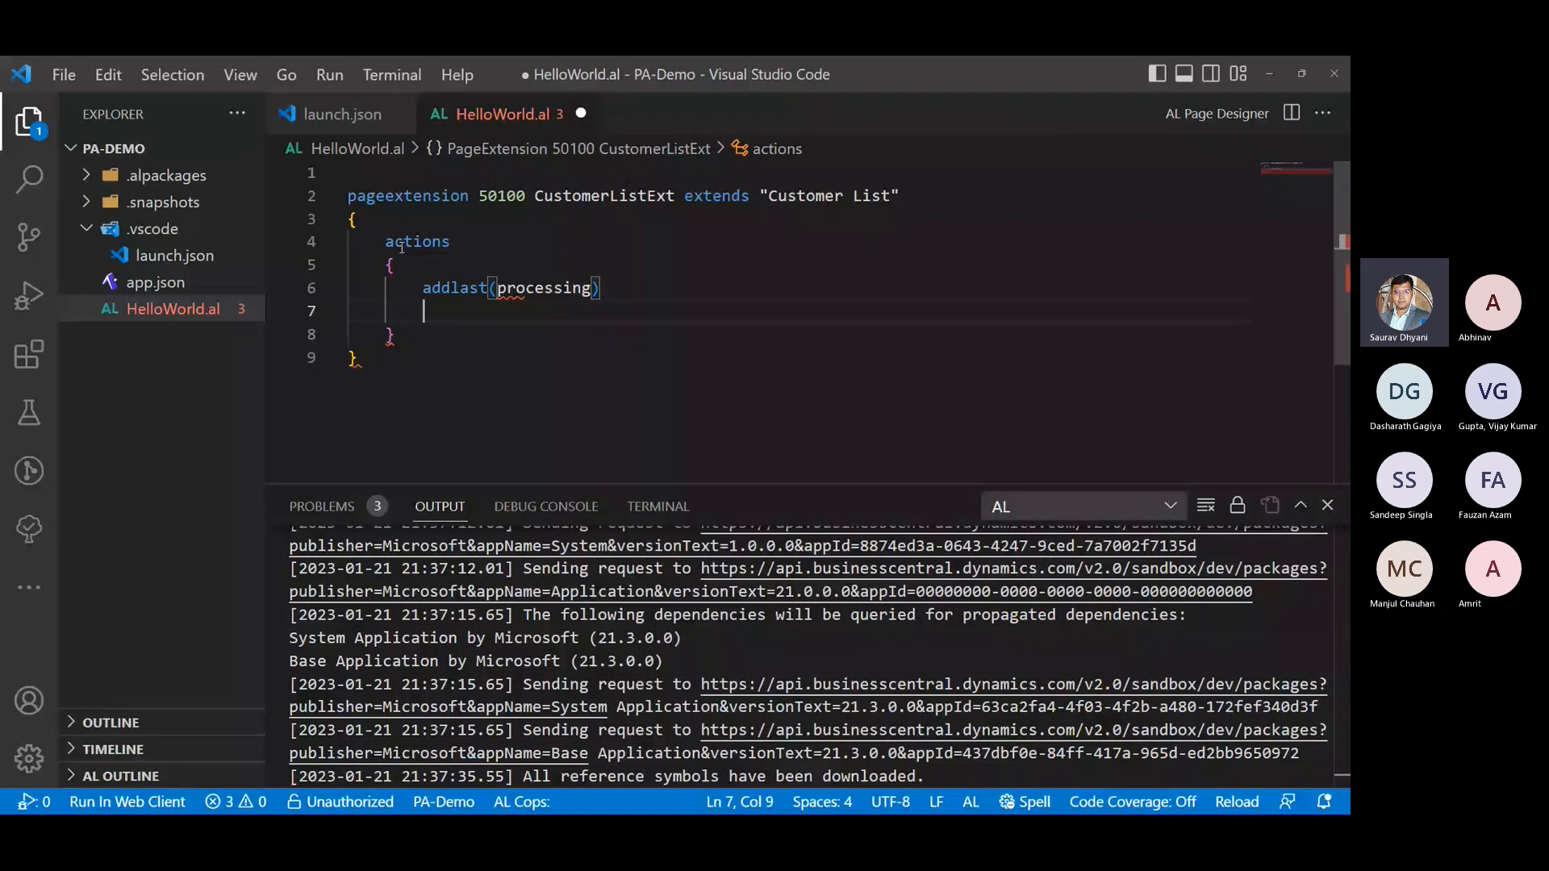
pyautogui.write('{}')
pyautogui.press('Left')
pyautogui.press('Return')
pyautogui.write('tac')
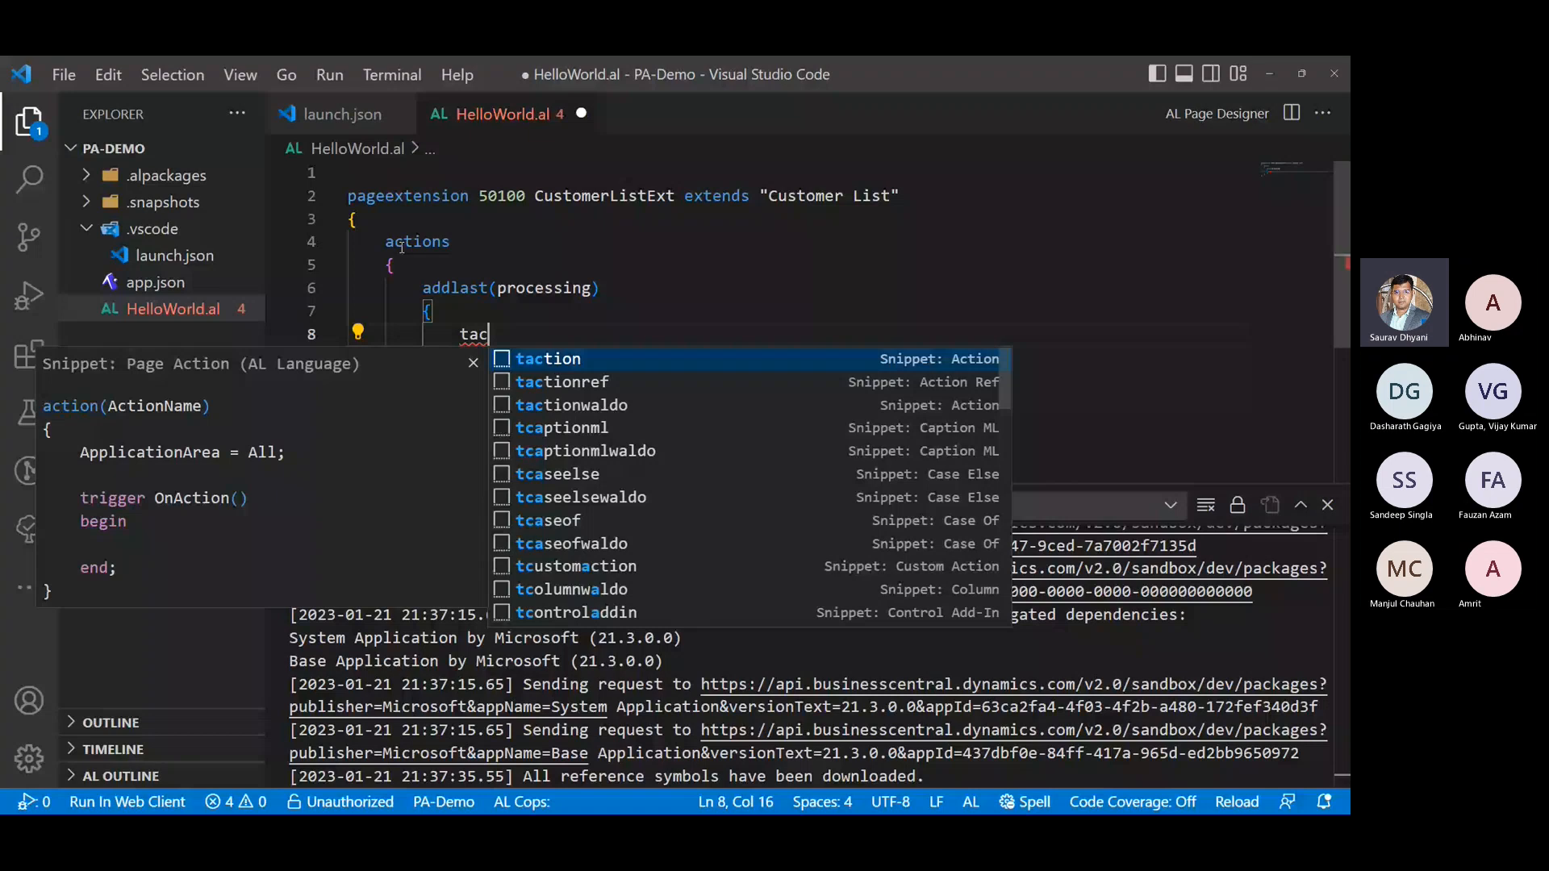
pyautogui.press('BackSpace')
pyautogui.press('BackSpace')
pyautogui.write('c')
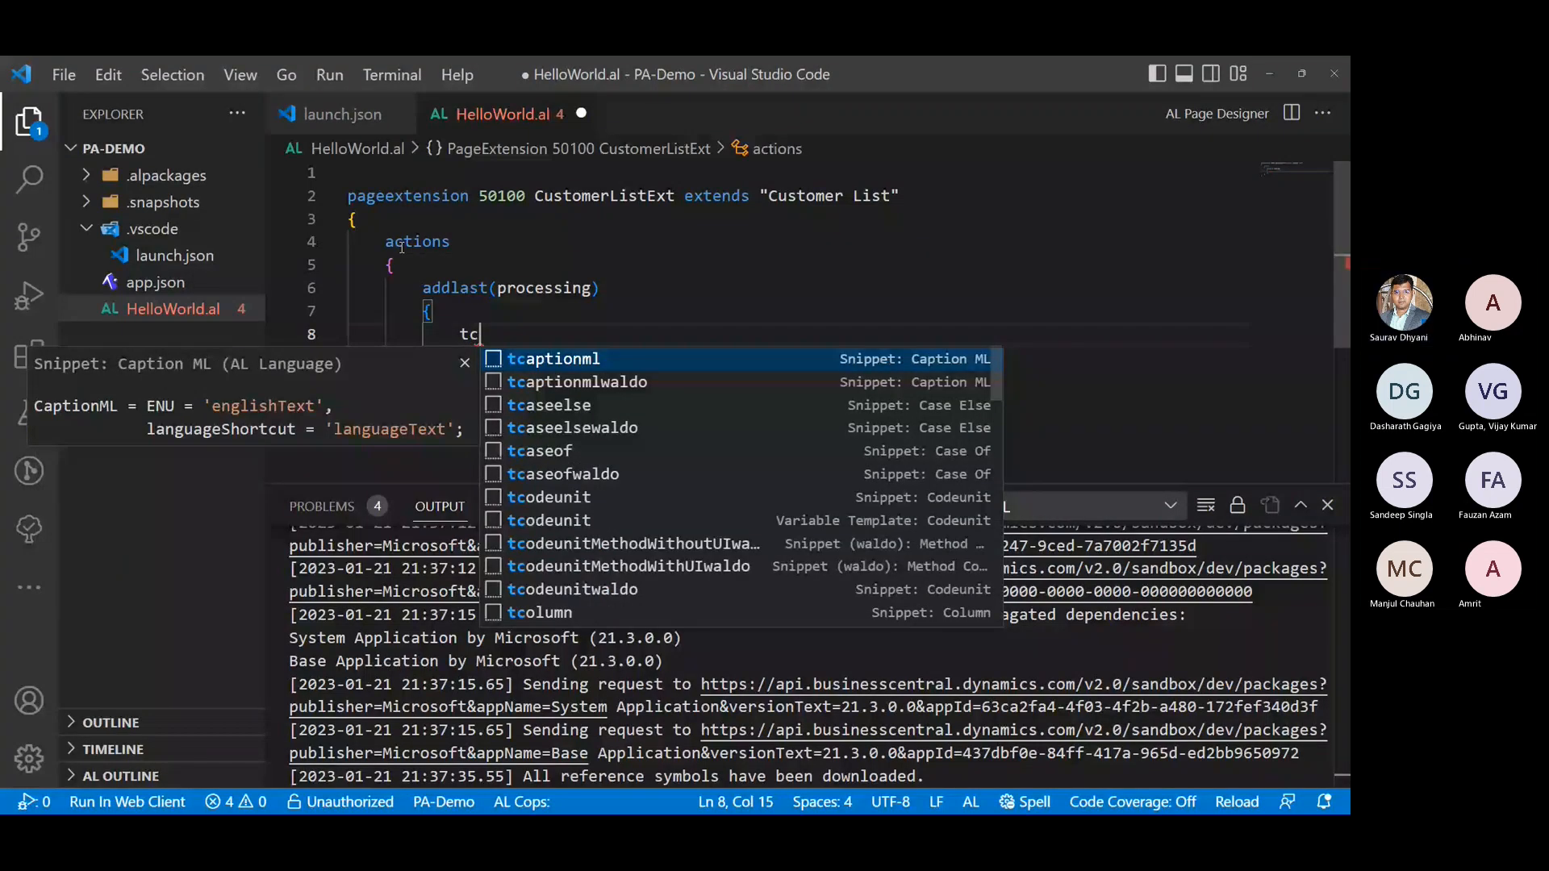
pyautogui.write('u')
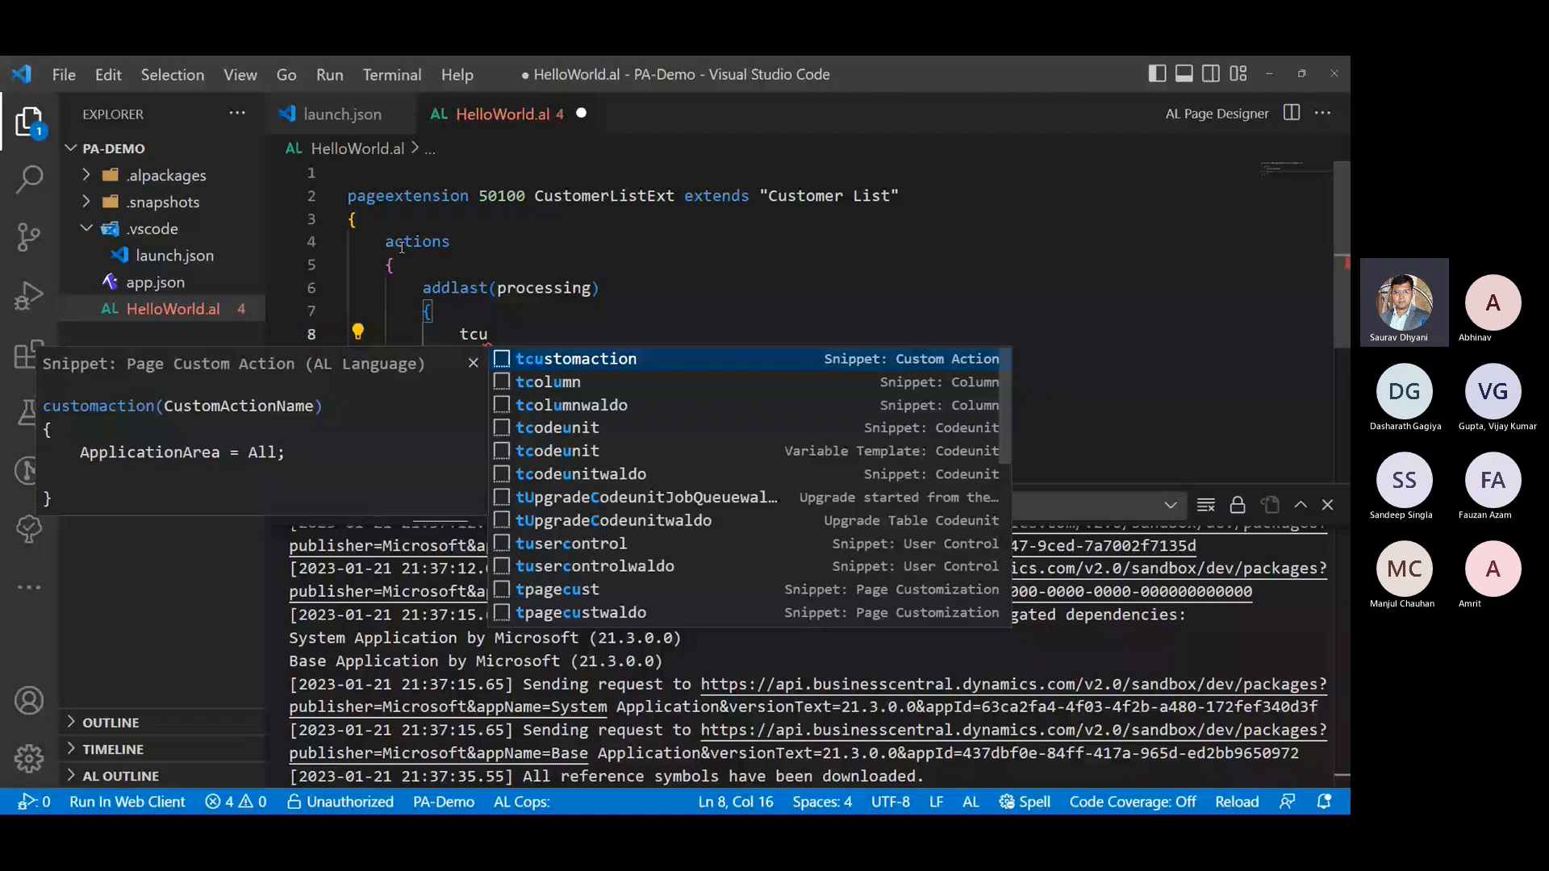
pyautogui.press('Return')
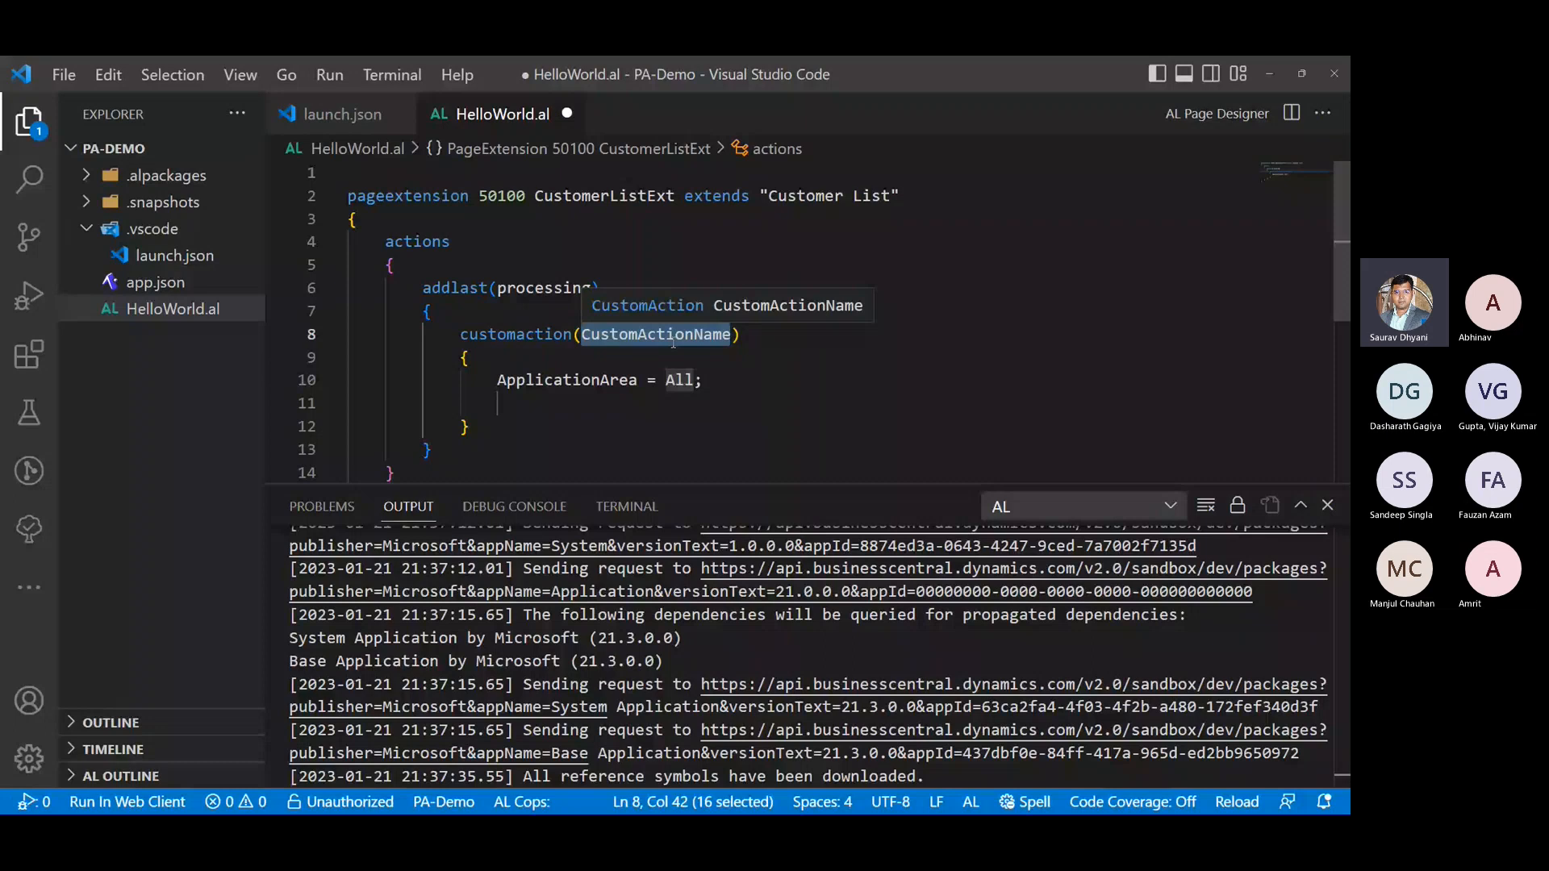
# - Switch to Power Automate, review the steps of the MyTest flow in its editor, and return to the HelloWorld.al code
pyautogui.doubleClick(801, 63)
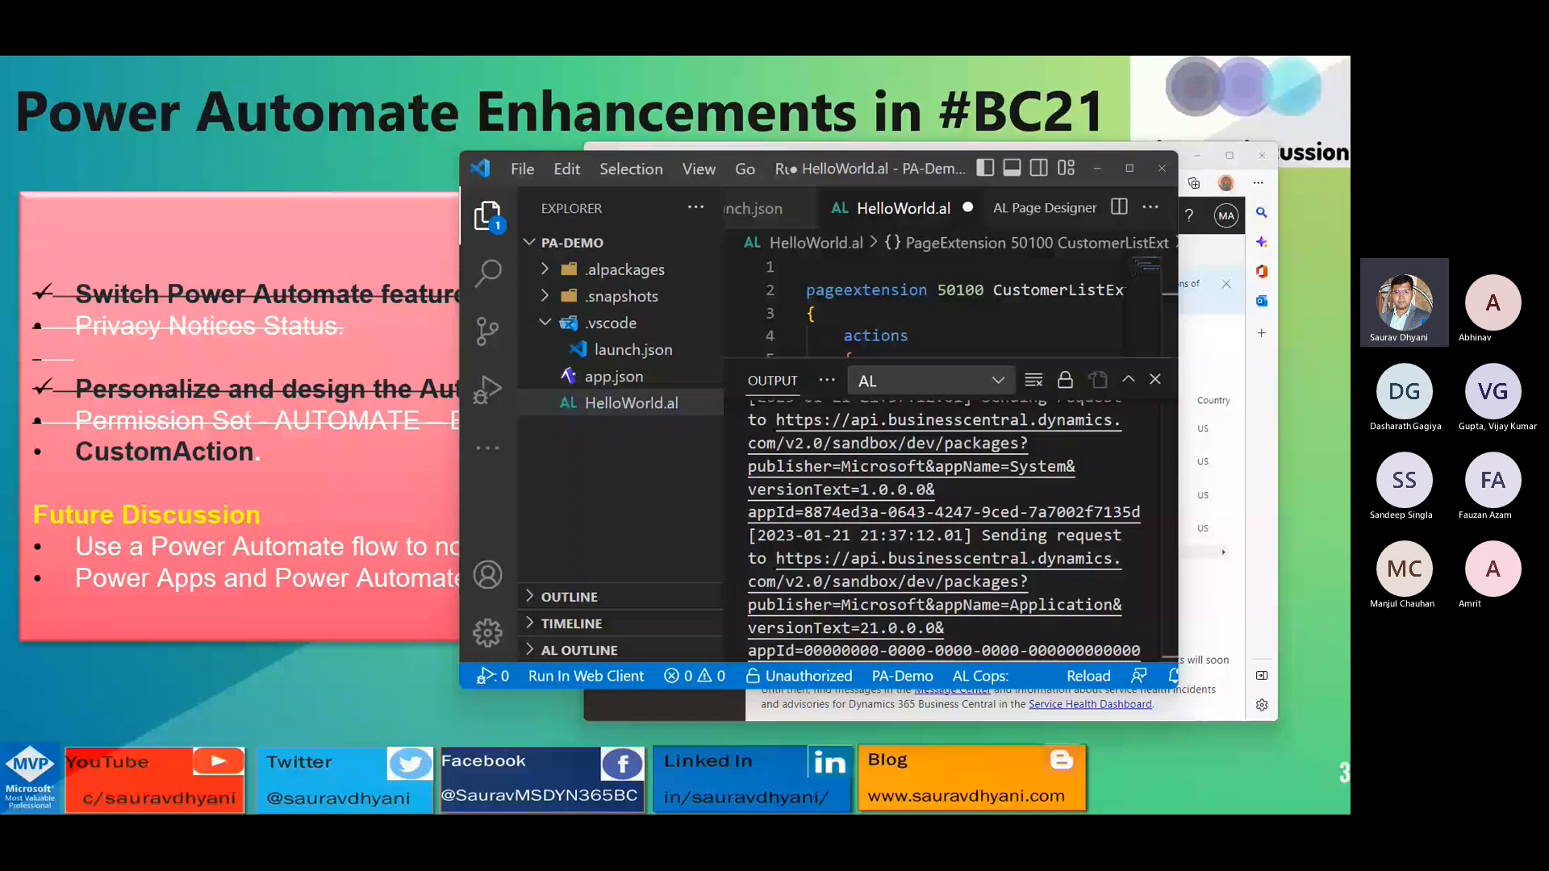
pyautogui.hotkey('alt', 'Tab')
pyautogui.click(1004, 159)
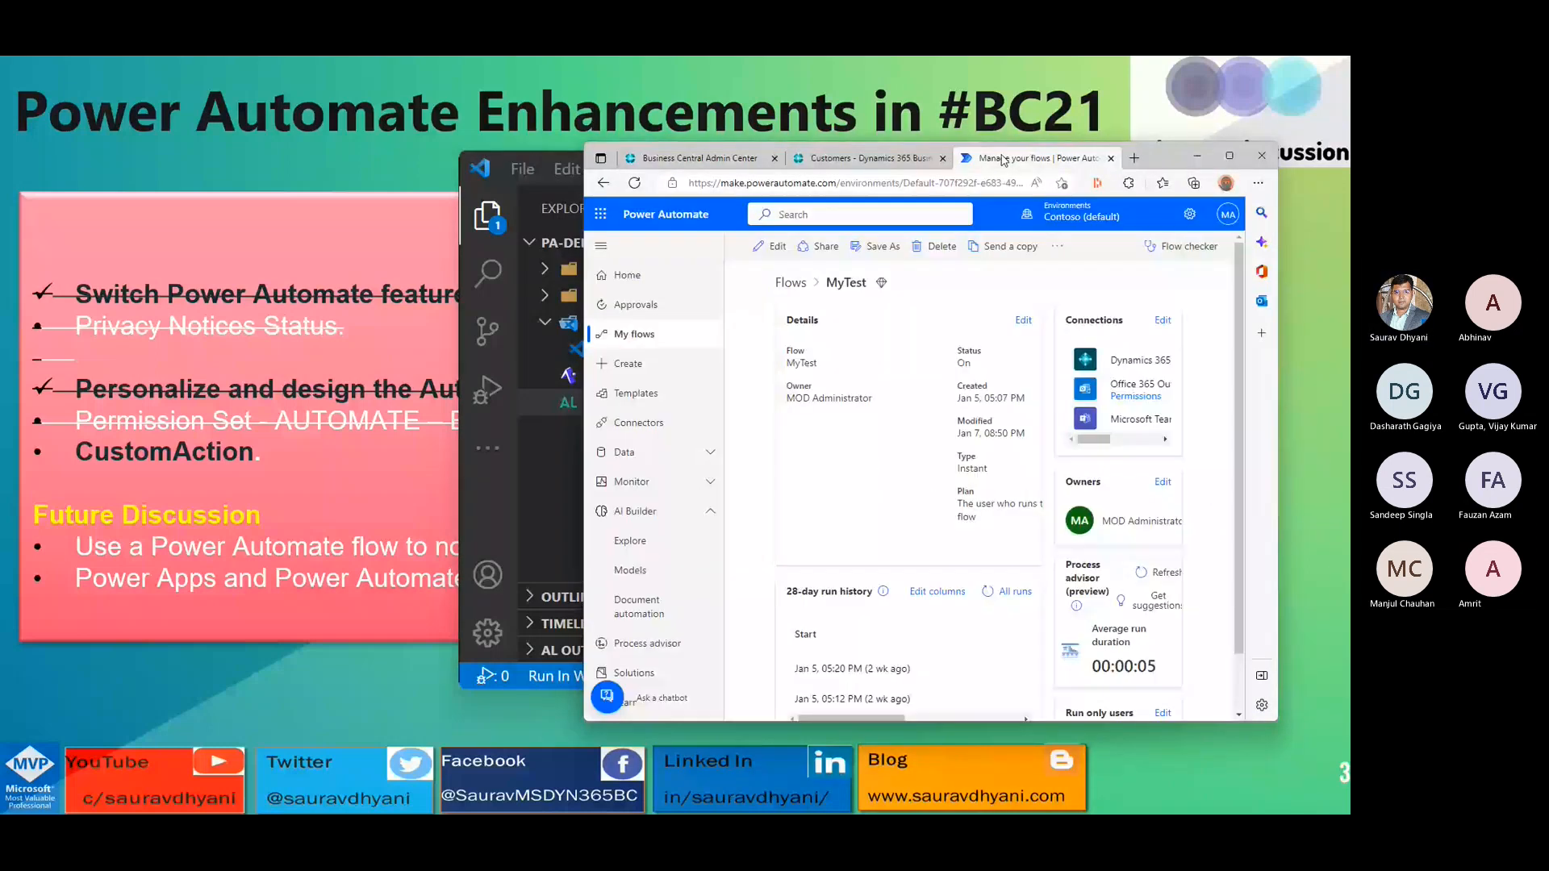
pyautogui.click(789, 283)
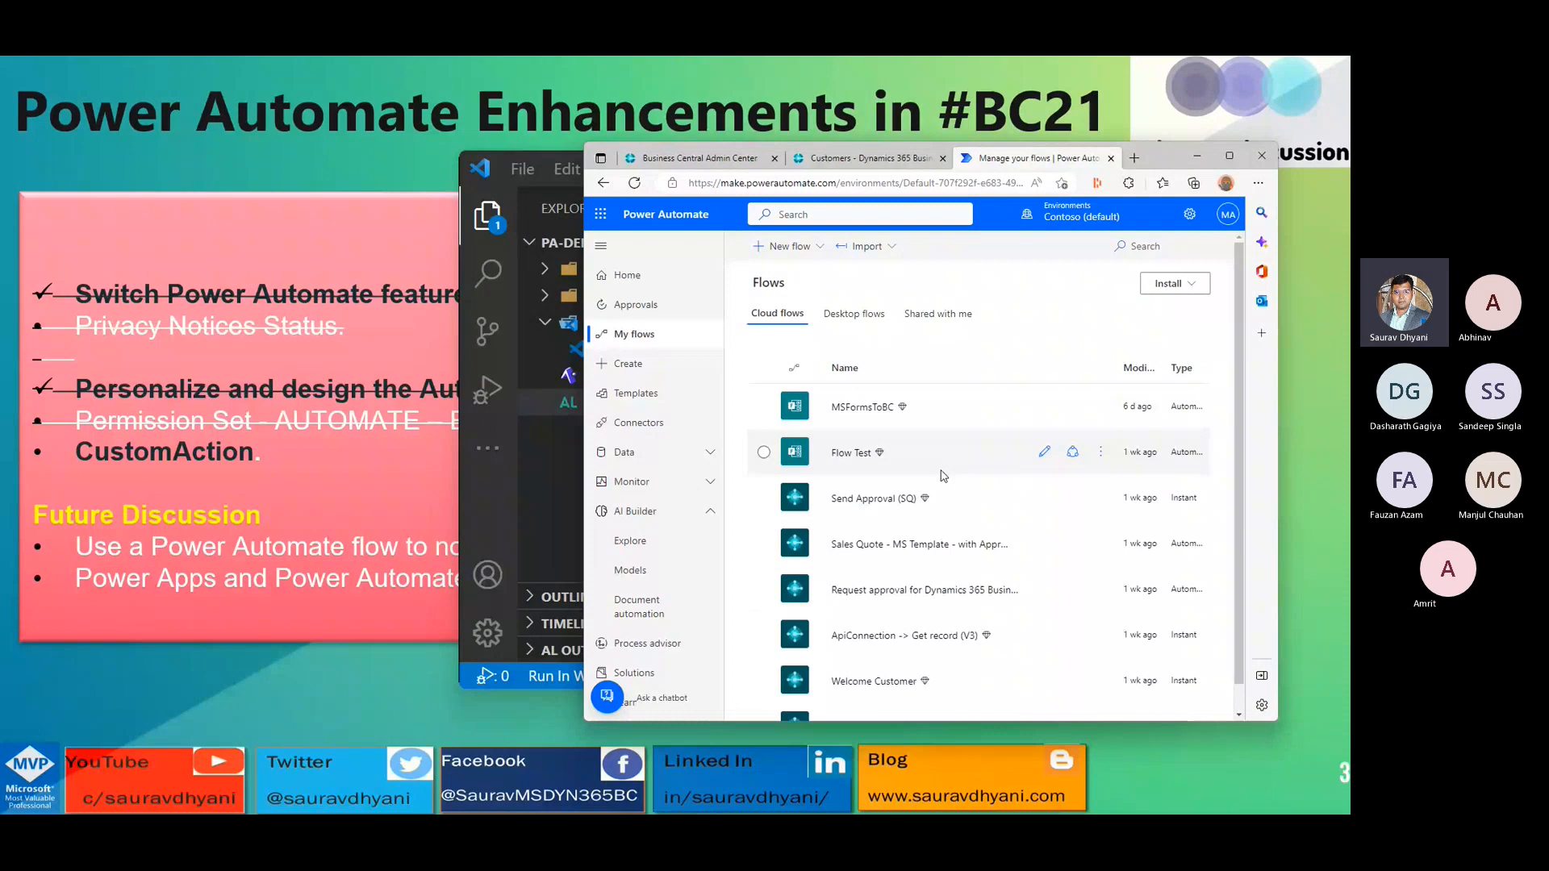
pyautogui.scroll(-1, 903, 460)
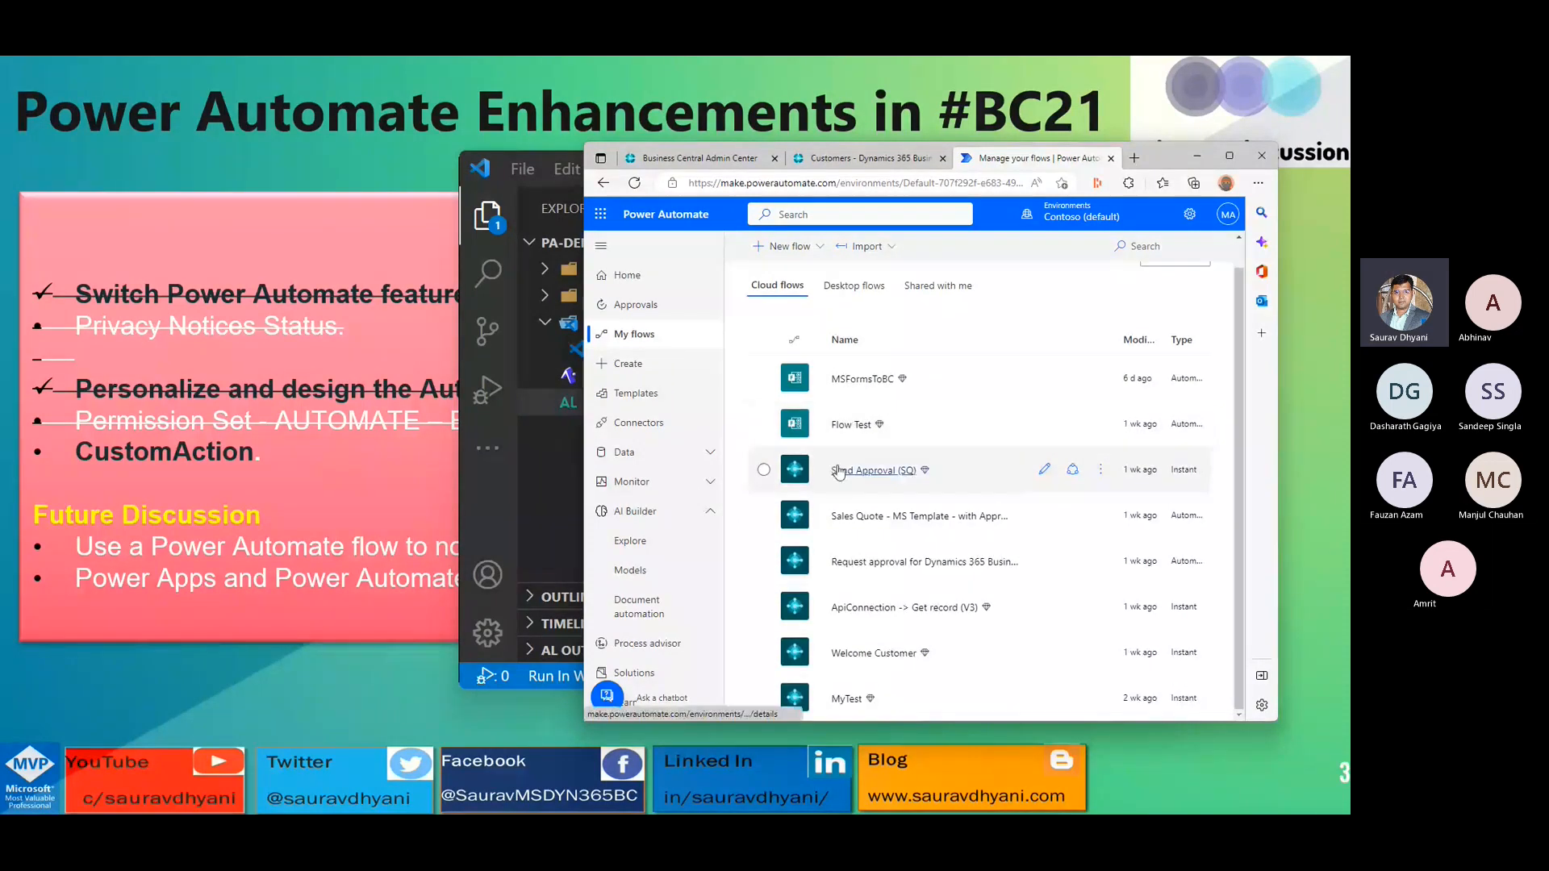
pyautogui.click(846, 698)
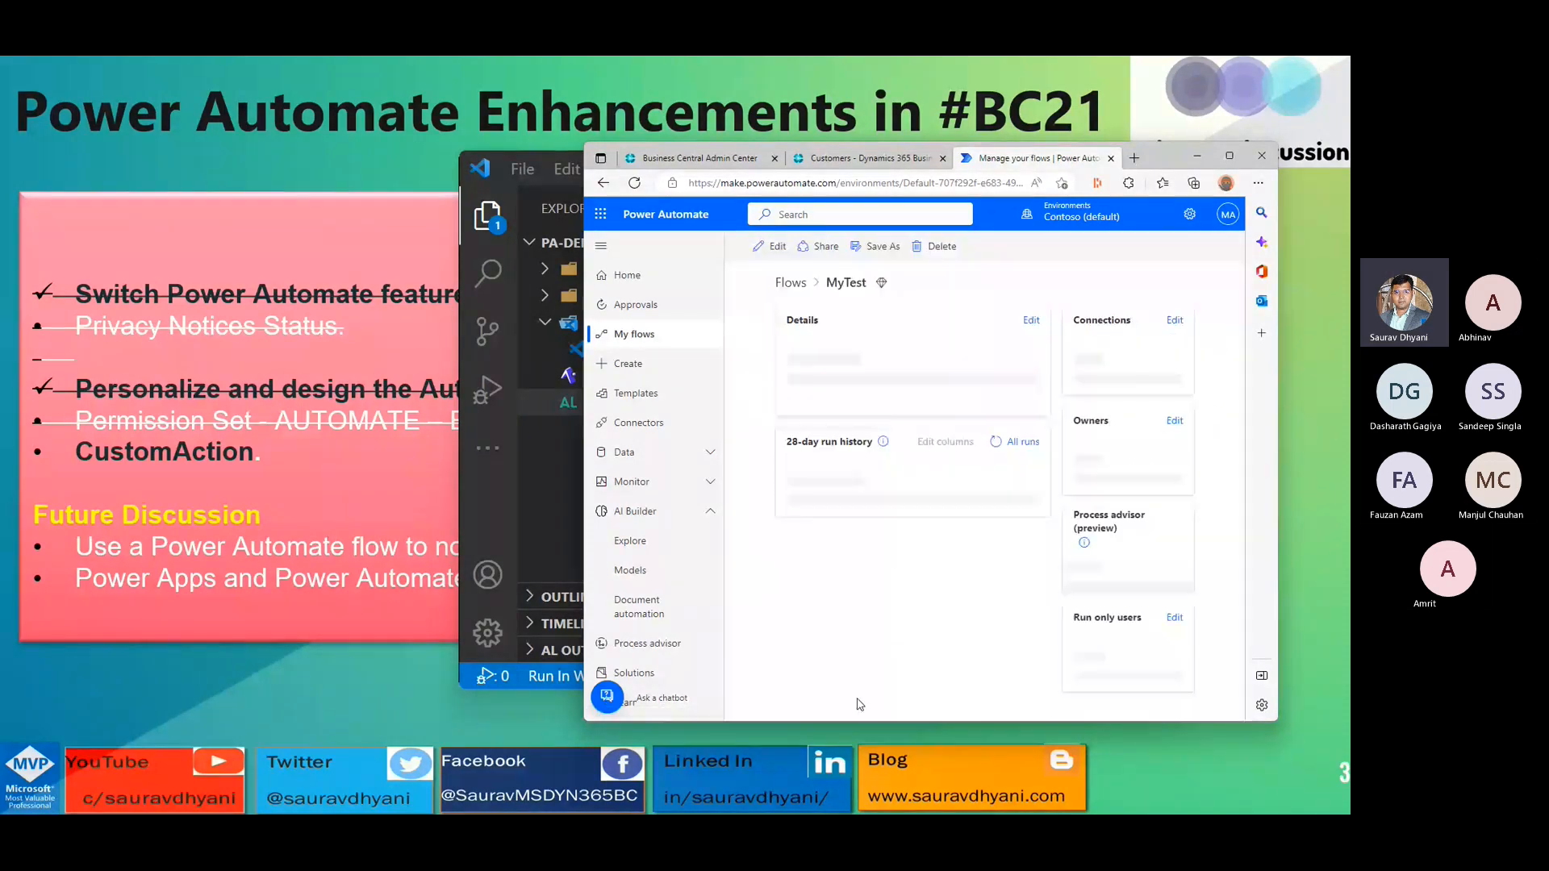
pyautogui.click(777, 246)
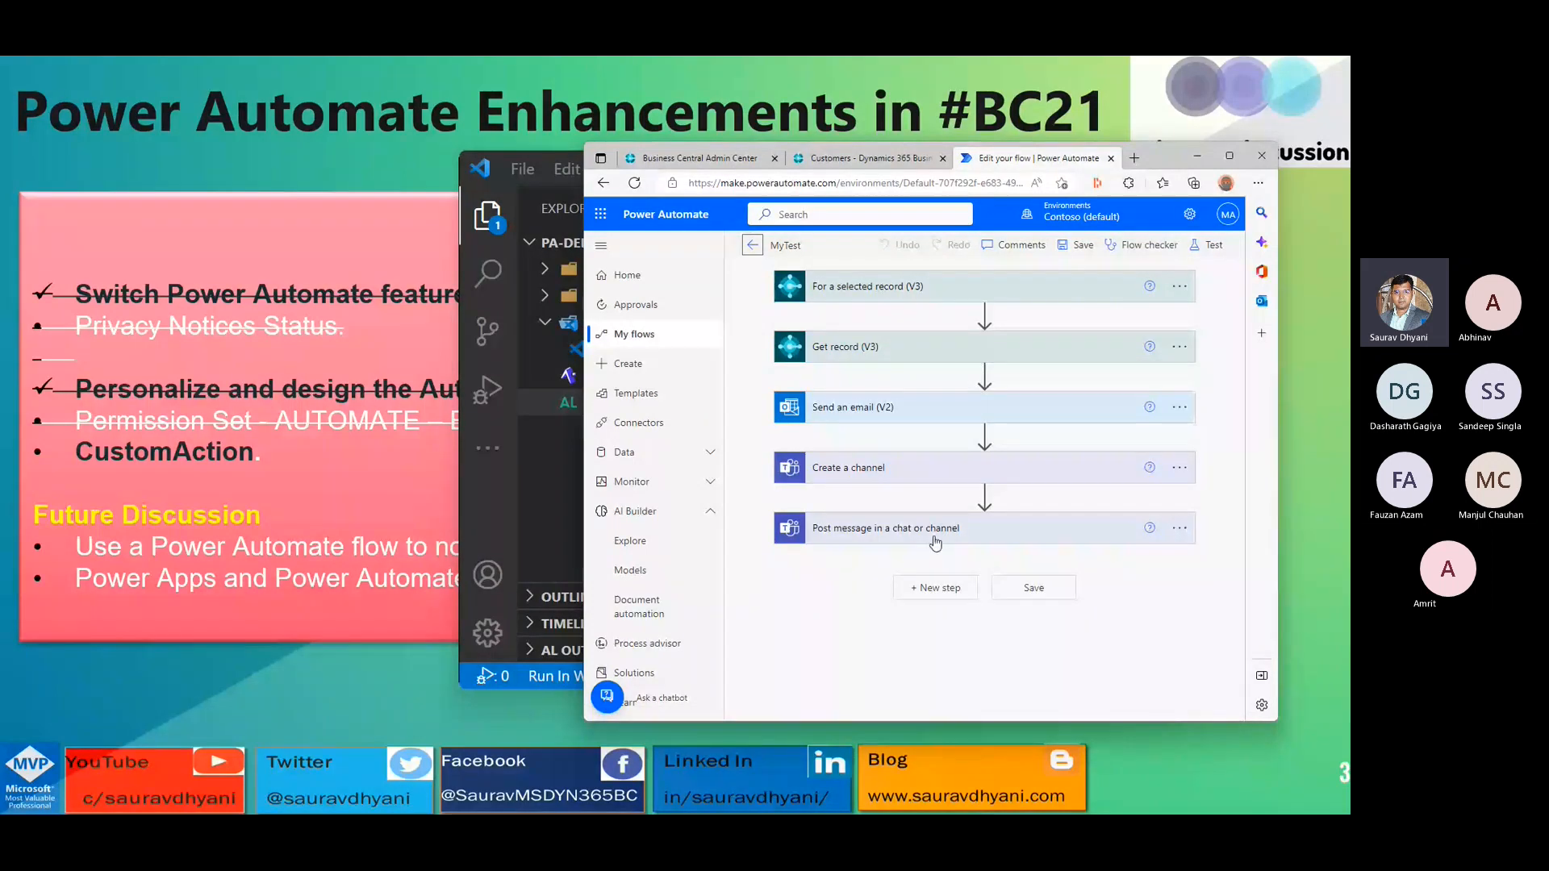
pyautogui.click(752, 246)
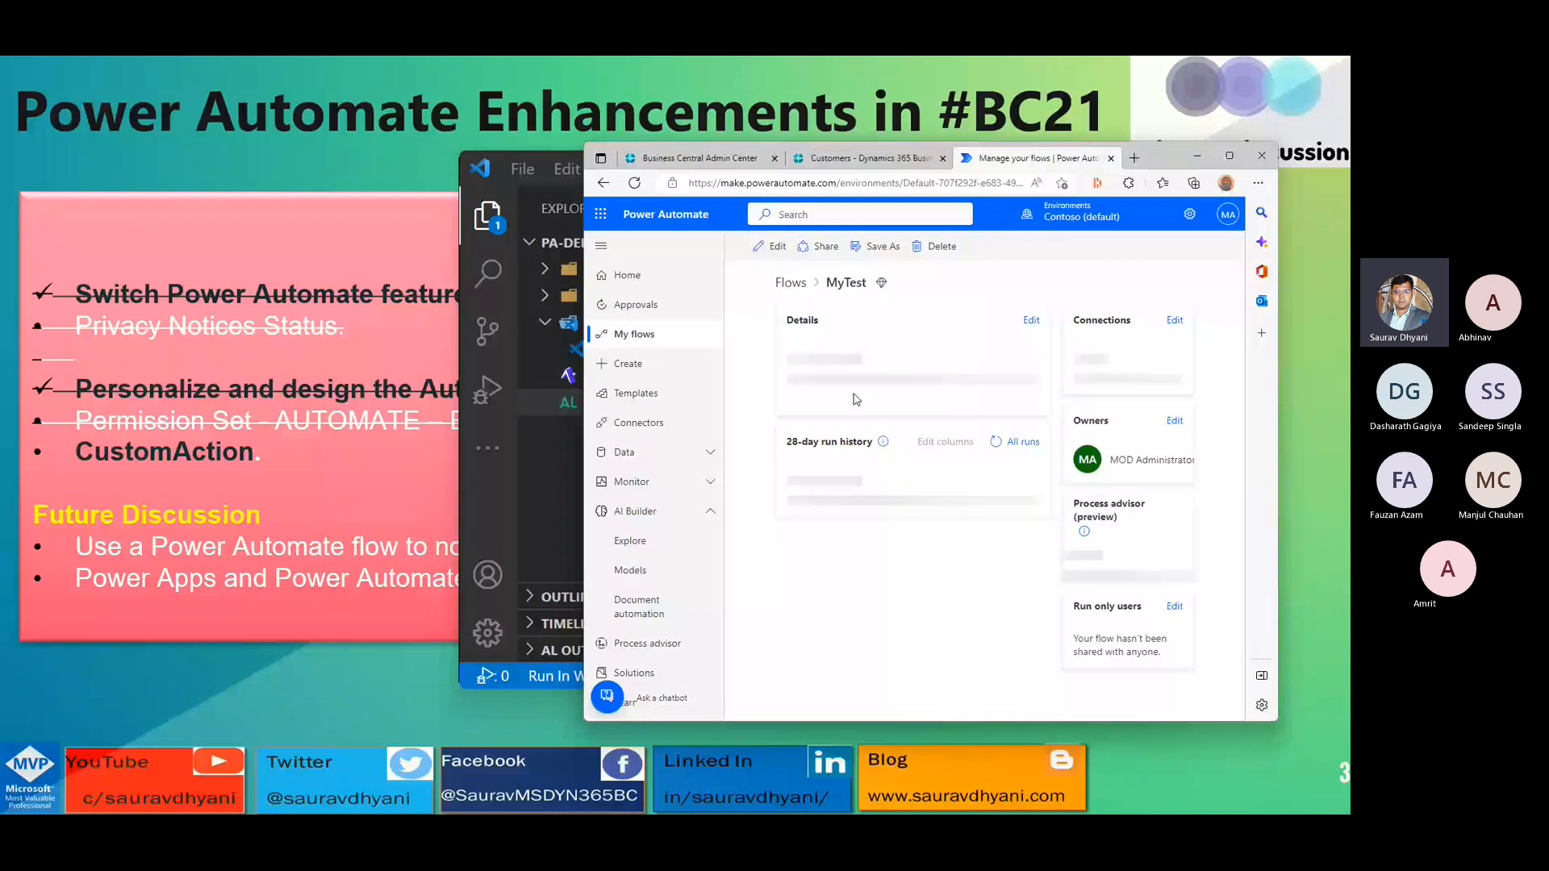
pyautogui.moveTo(1157, 166); pyautogui.dragTo(600, 129)
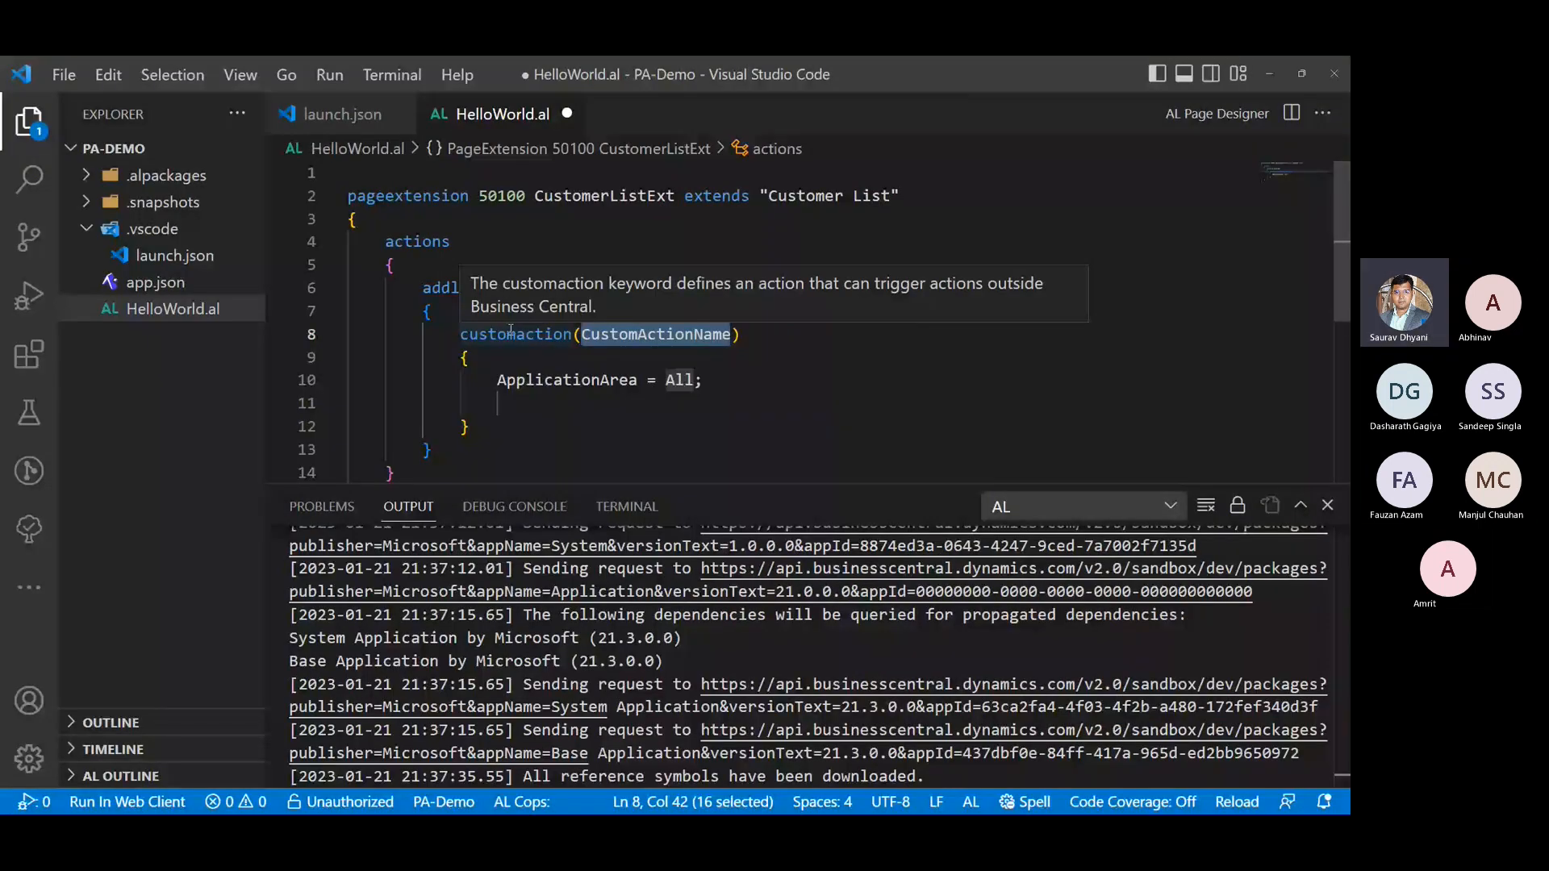
# - Name the custom action TestPAAction in place of the CustomActionName placeholder
pyautogui.write('Test')
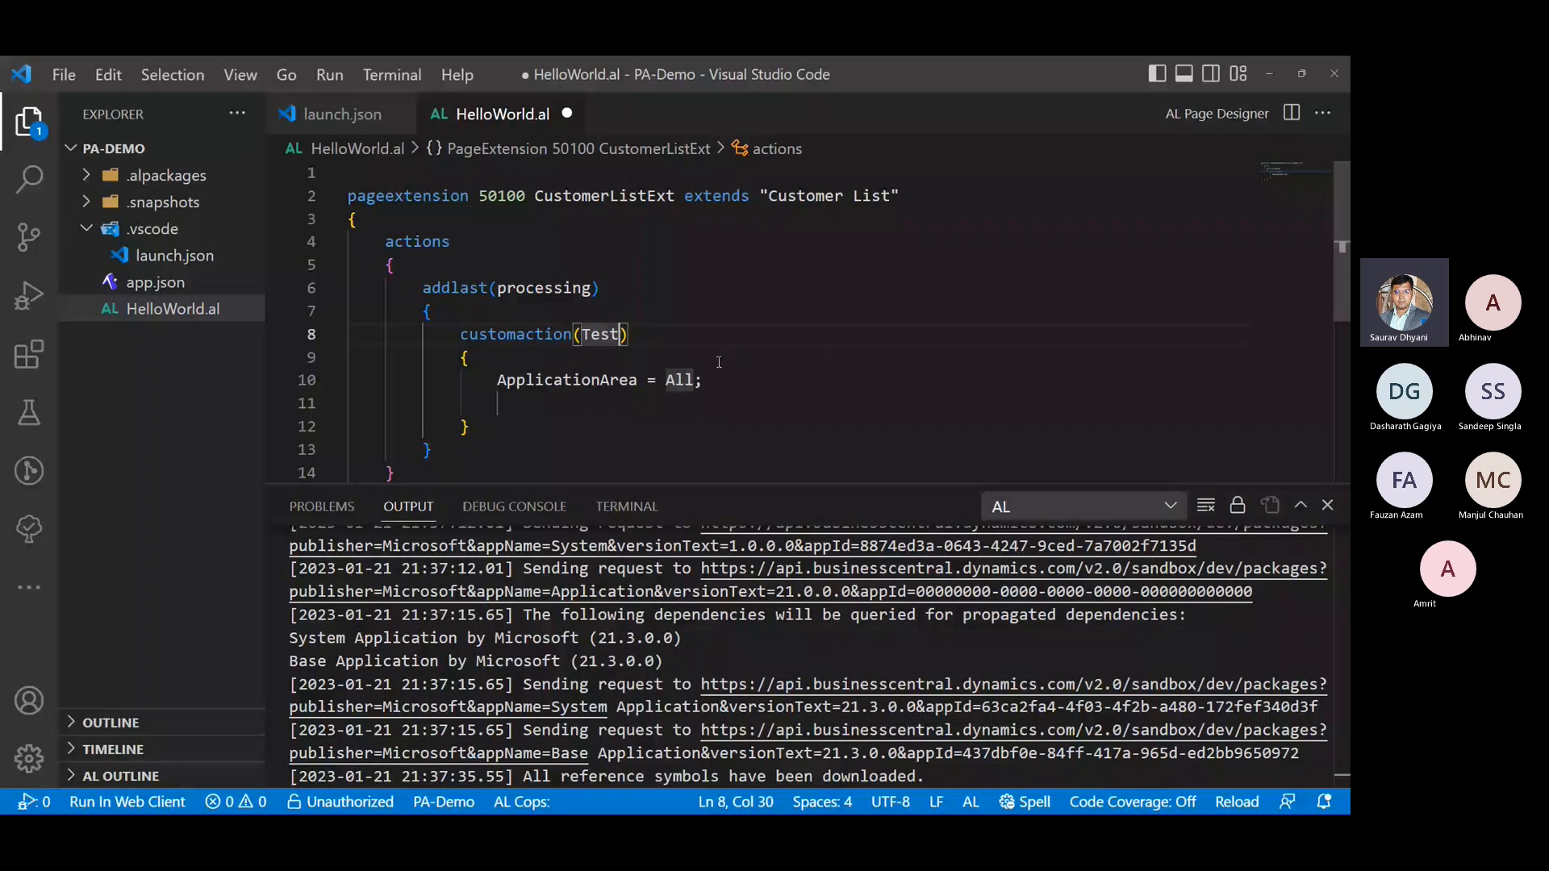
pyautogui.write('PA-A')
pyautogui.write('ction')
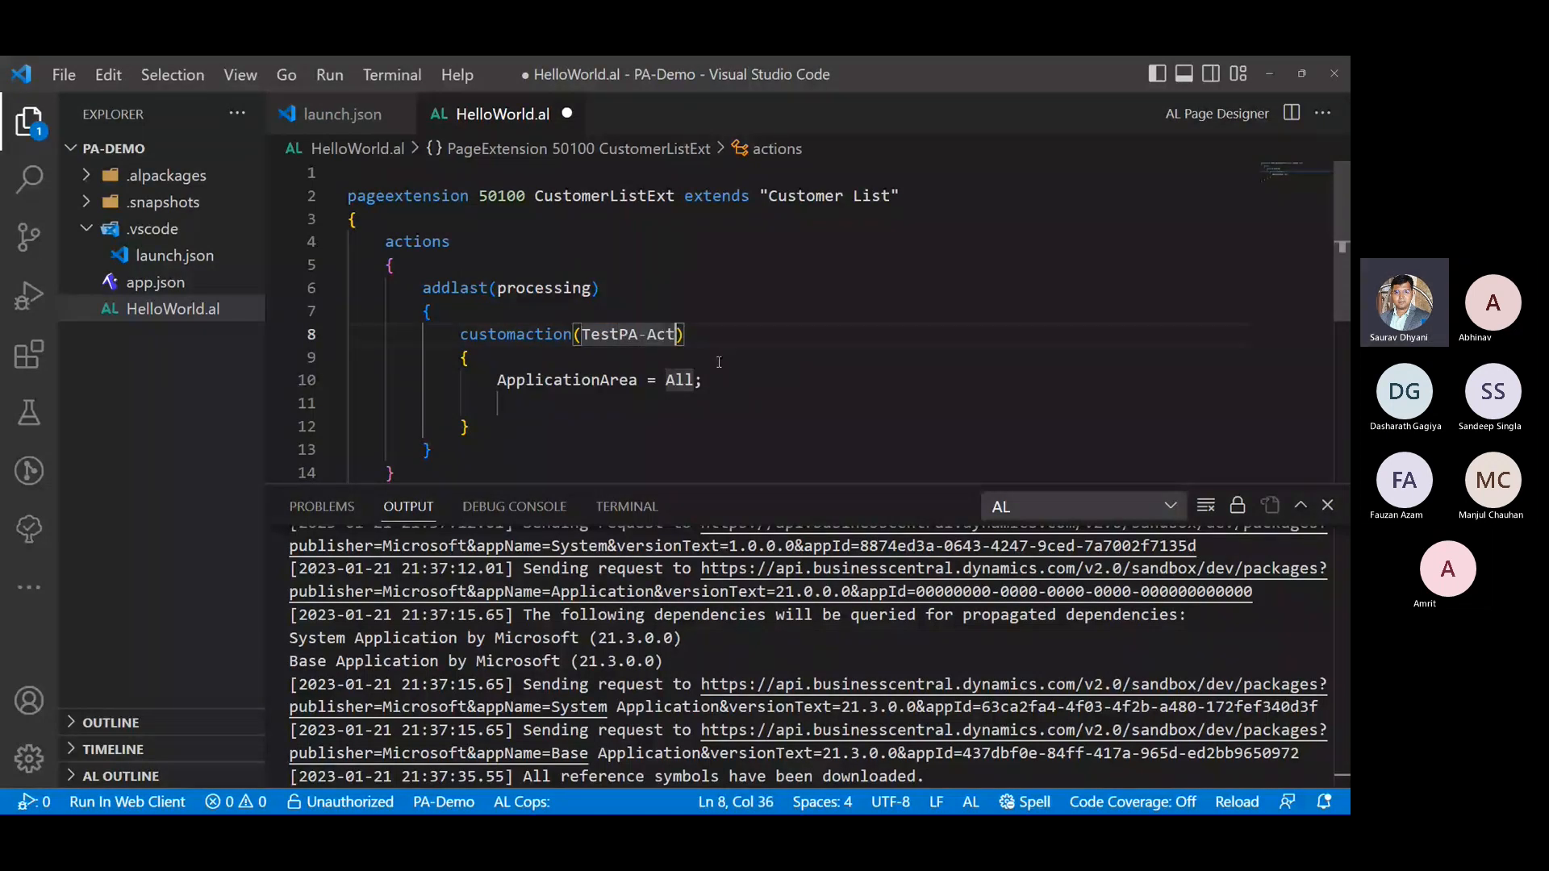
pyautogui.press('Left')
pyautogui.press('Left')
pyautogui.press('Left')
pyautogui.press('BackSpace')
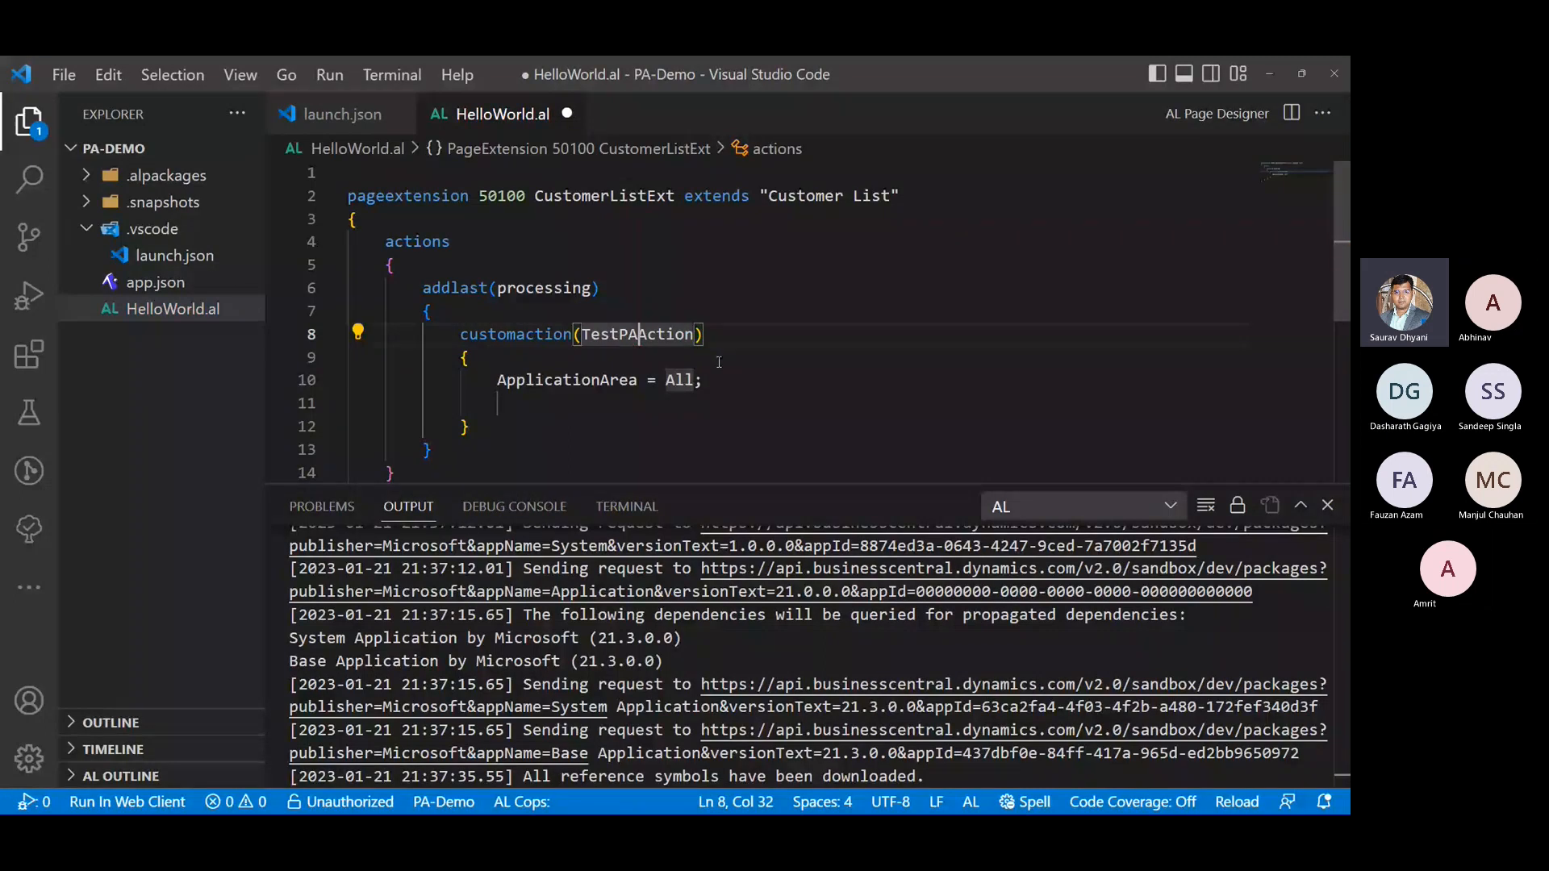
# - Insert a CustomActionType property on a new line above ApplicationArea in the TestPAAction block
pyautogui.click(711, 404)
pyautogui.hotkey('ctrl', 'space')
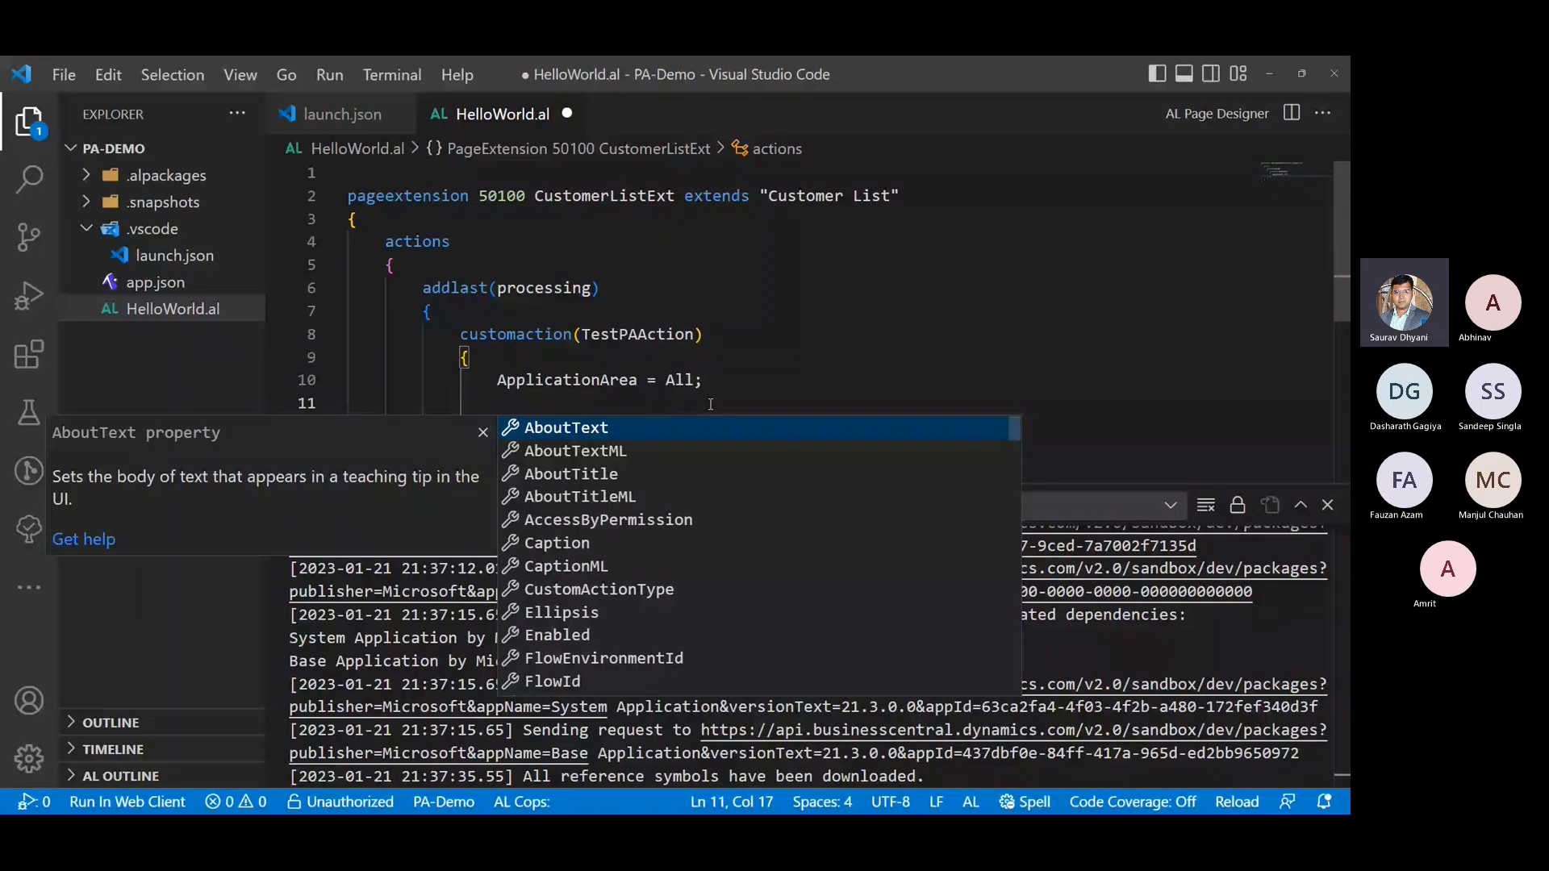
pyautogui.hotkey('ctrl', 'z')
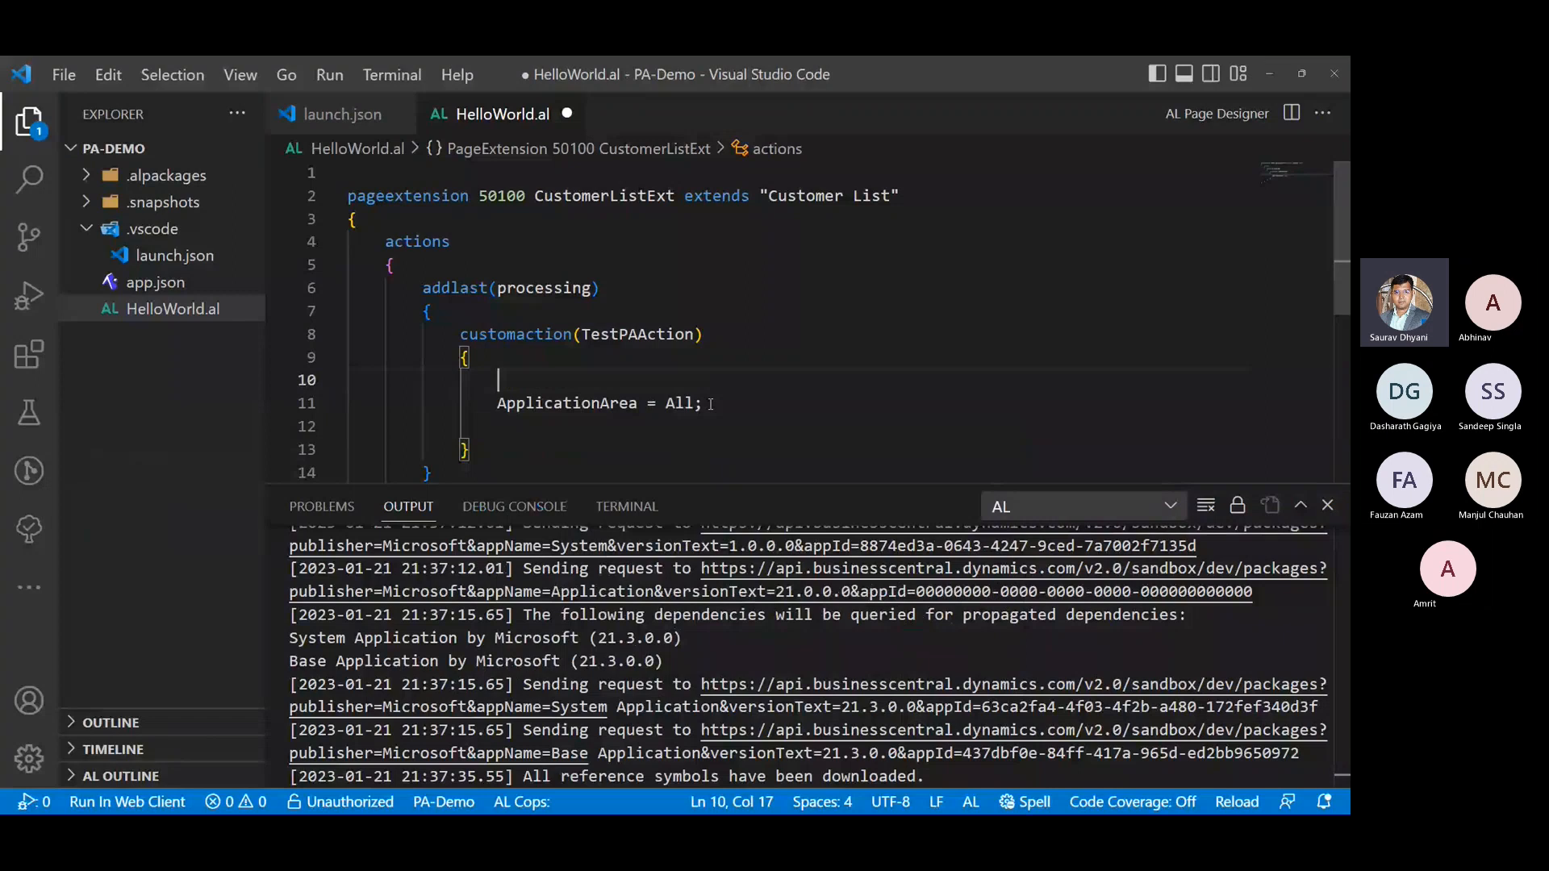
pyautogui.write('Custom')
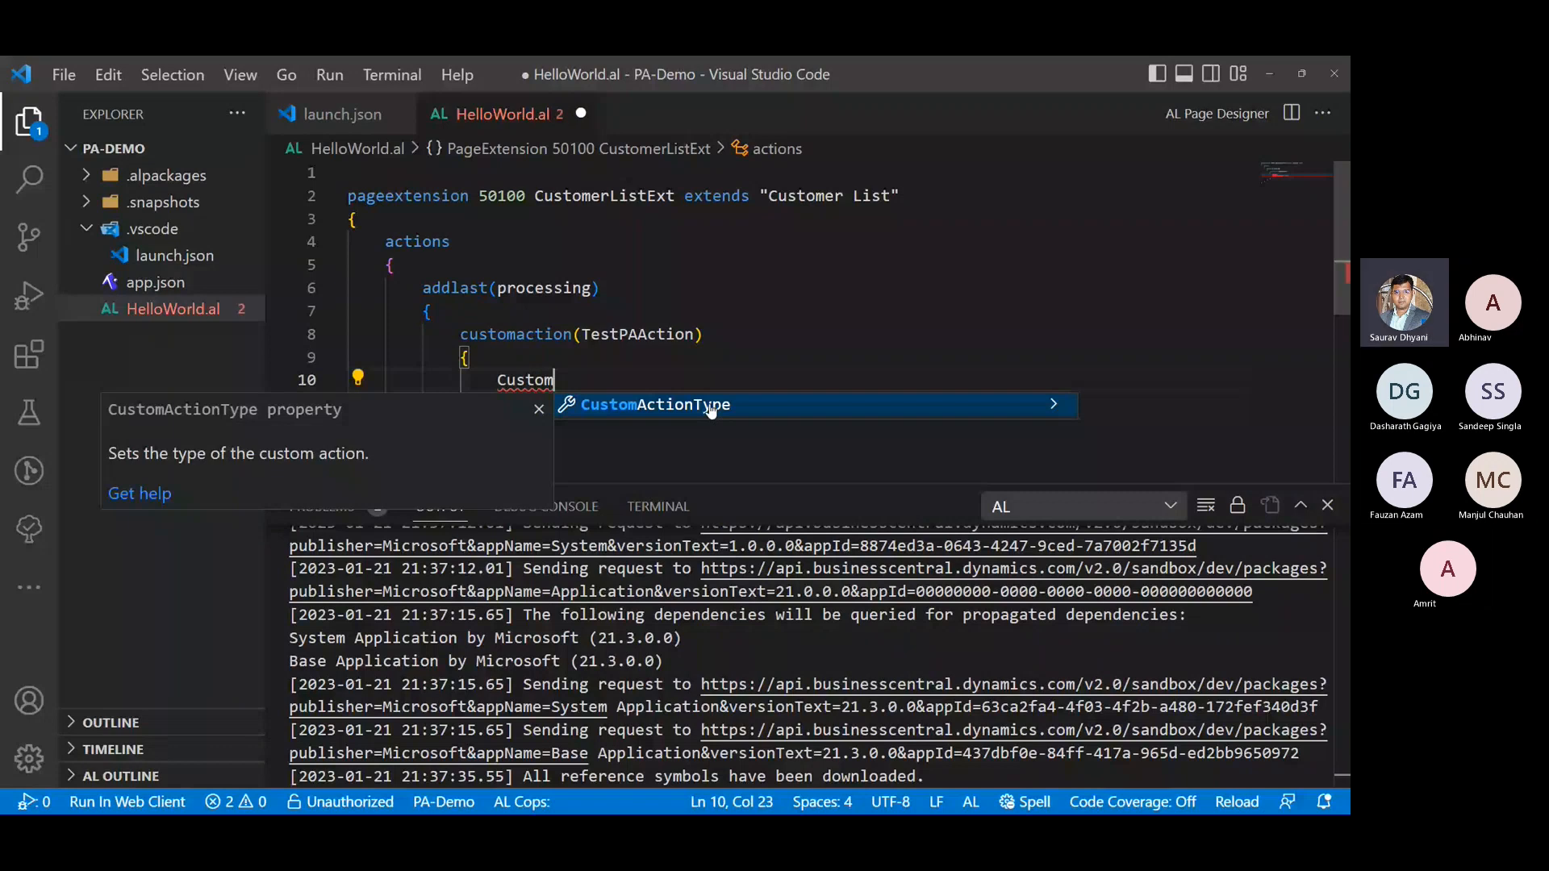
pyautogui.click(710, 405)
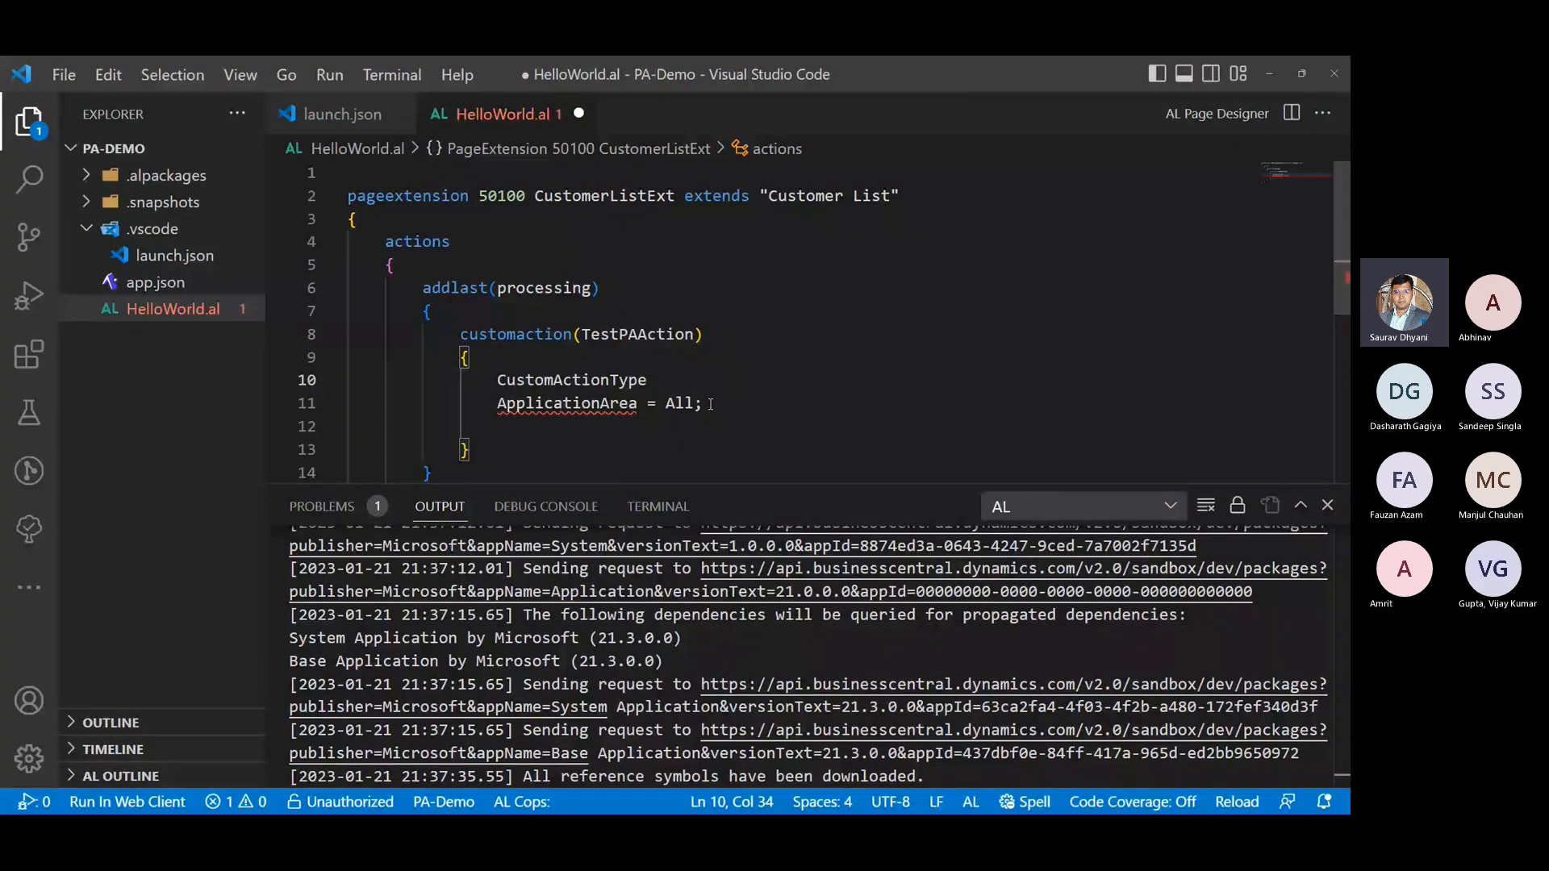
# - Set CustomActionType to Flow and end the statement with a semicolon
pyautogui.write('=')
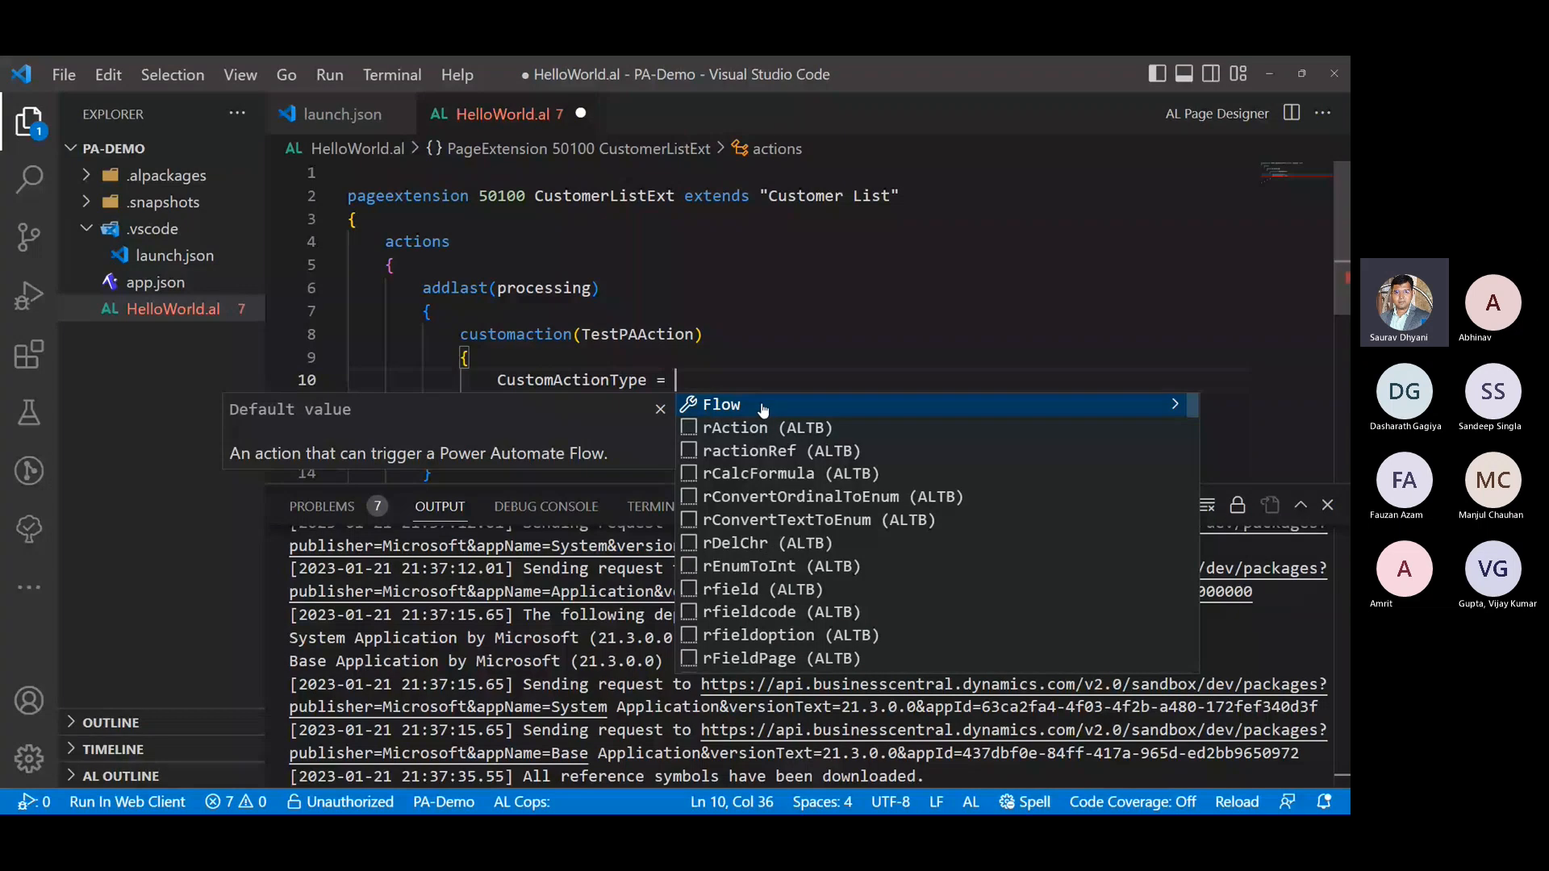
pyautogui.click(762, 408)
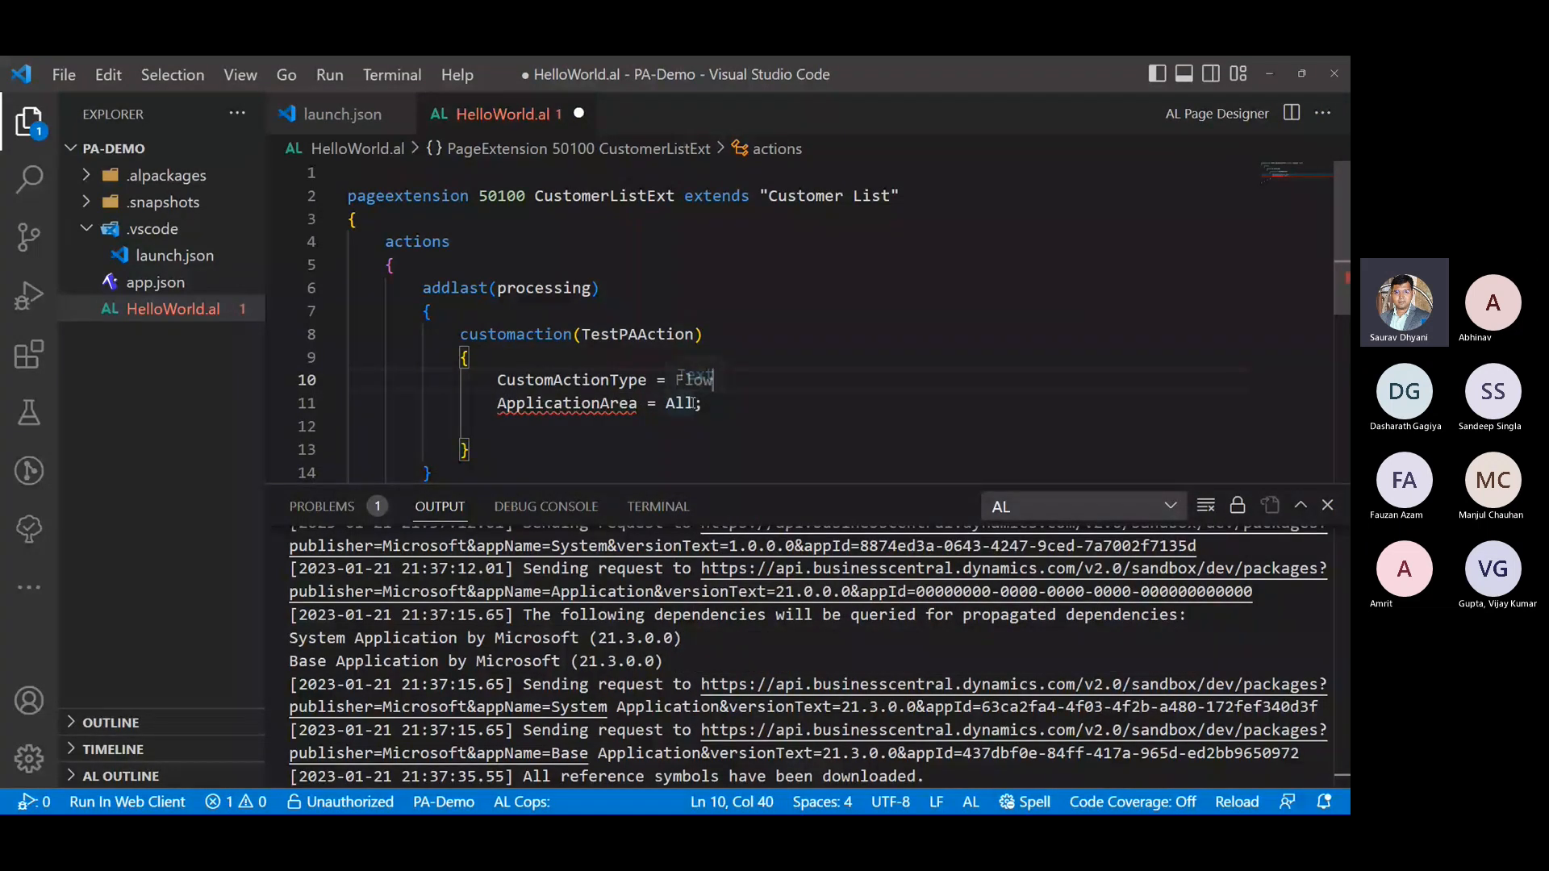
pyautogui.moveTo(690, 377)
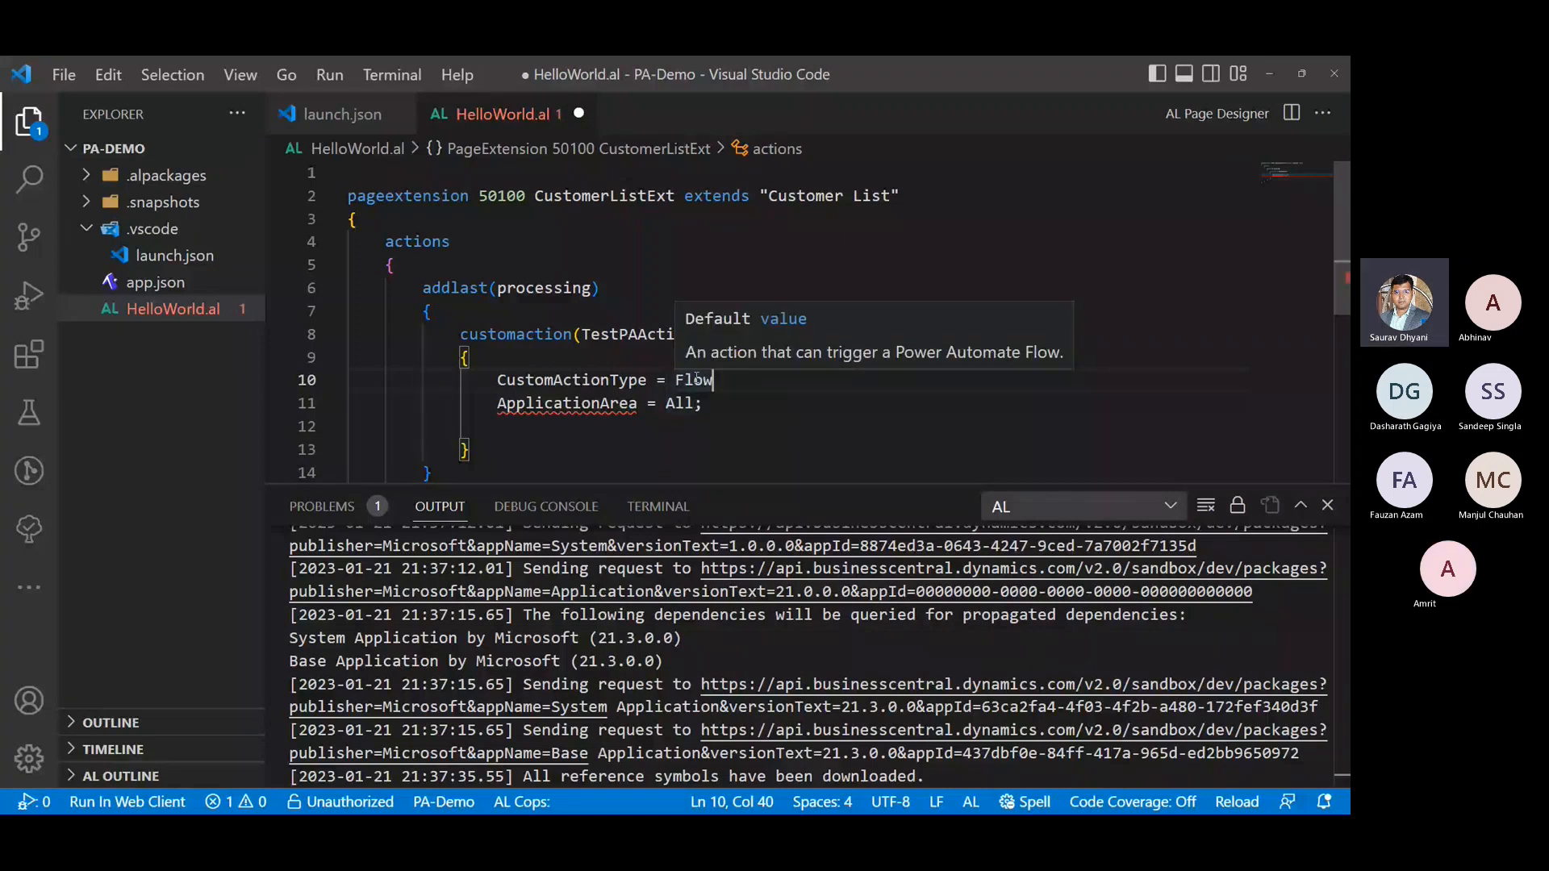
pyautogui.doubleClick(719, 380)
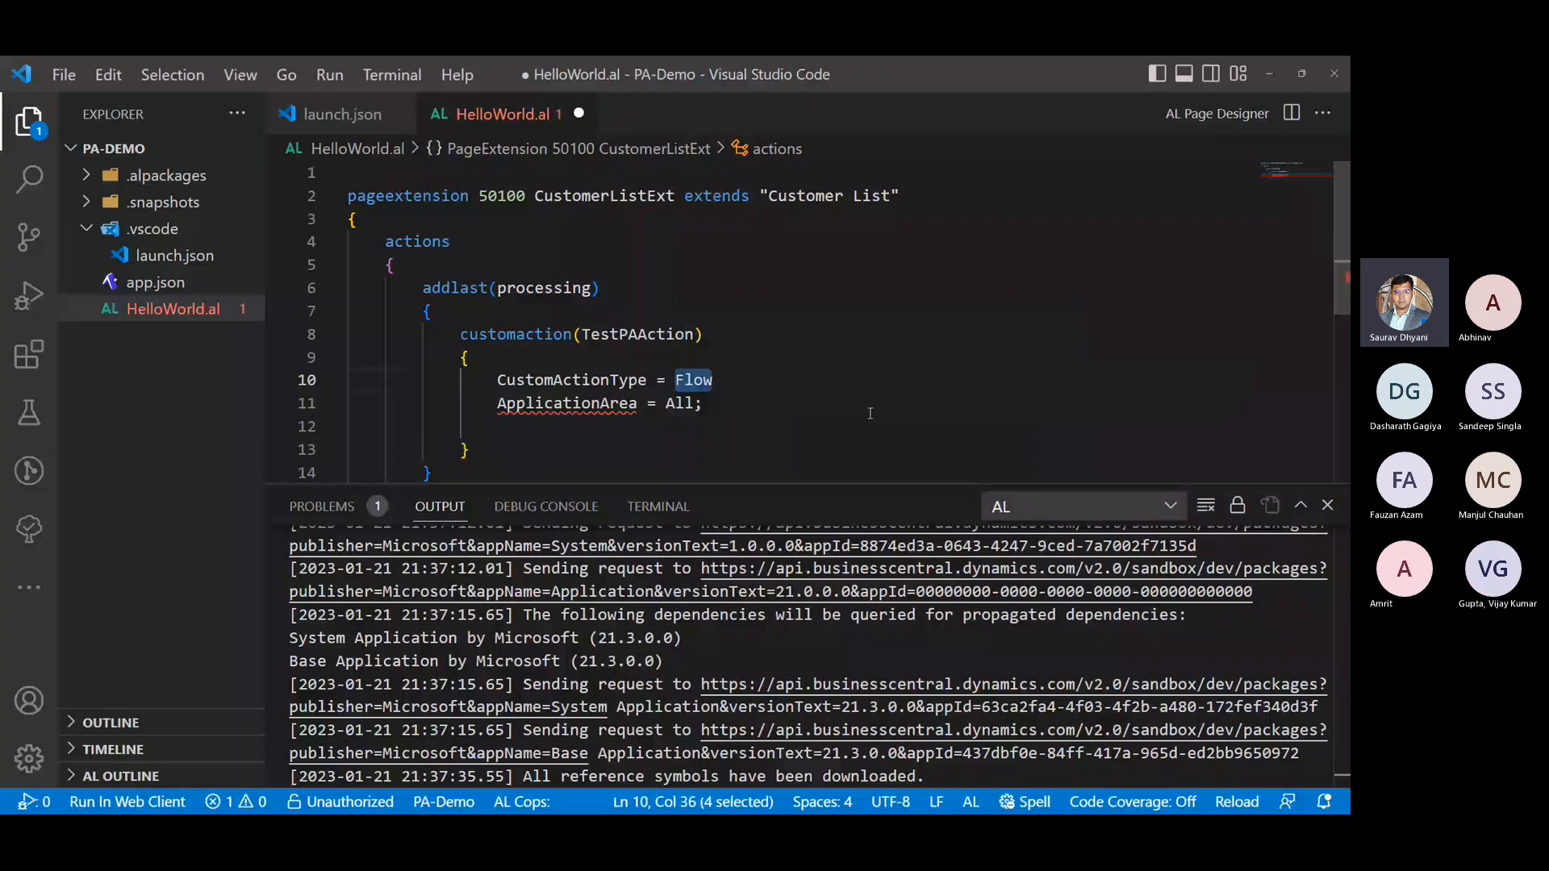
pyautogui.press('BackSpace')
pyautogui.hotkey('ctrl', 'space')
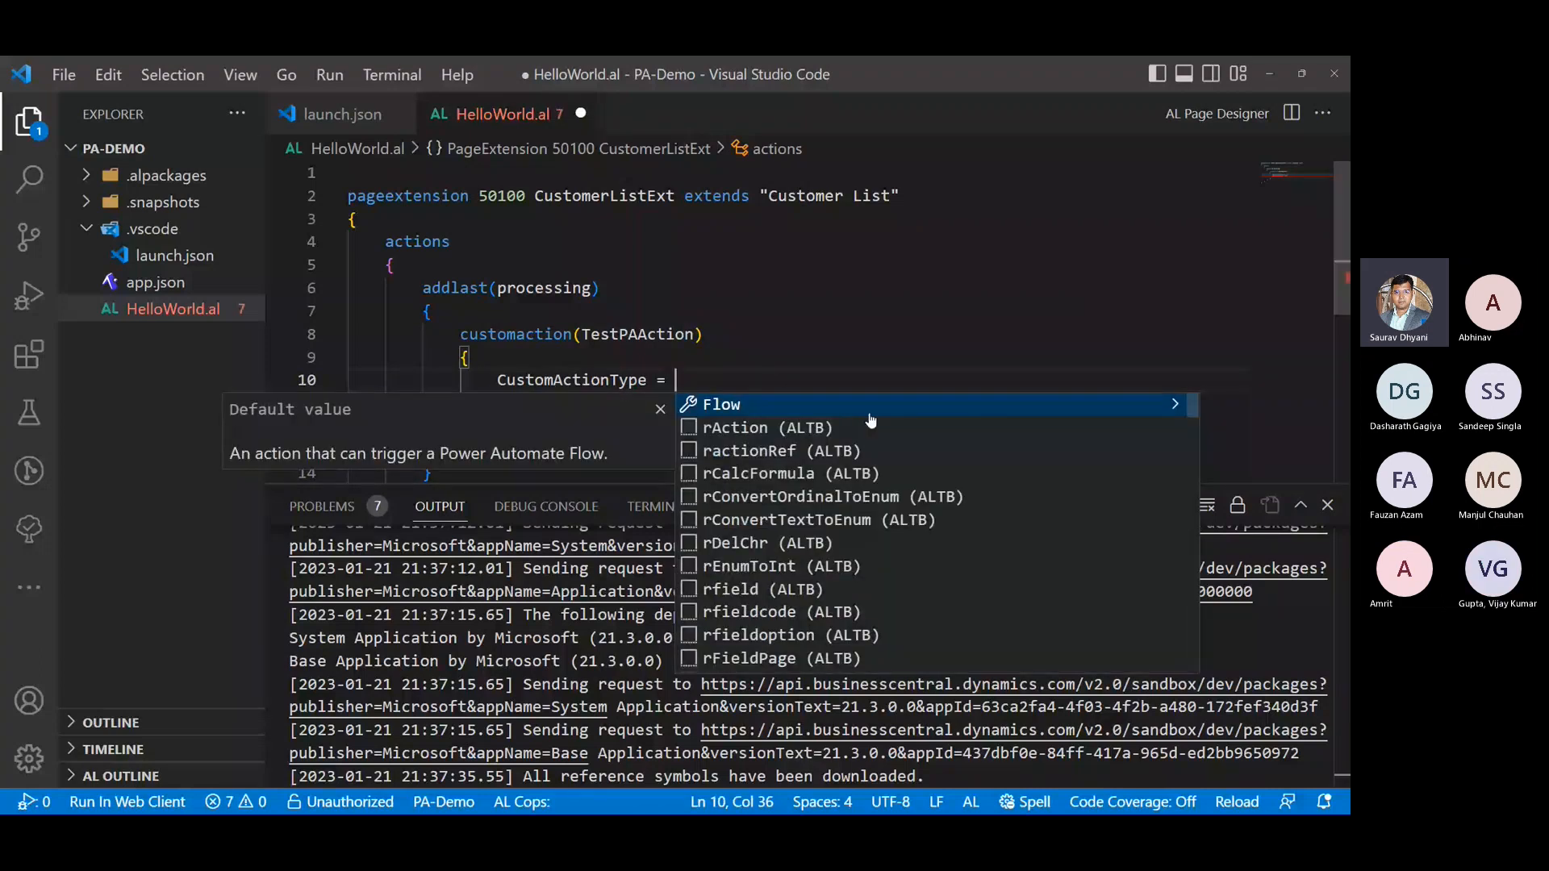
pyautogui.press('Return')
pyautogui.write(';')
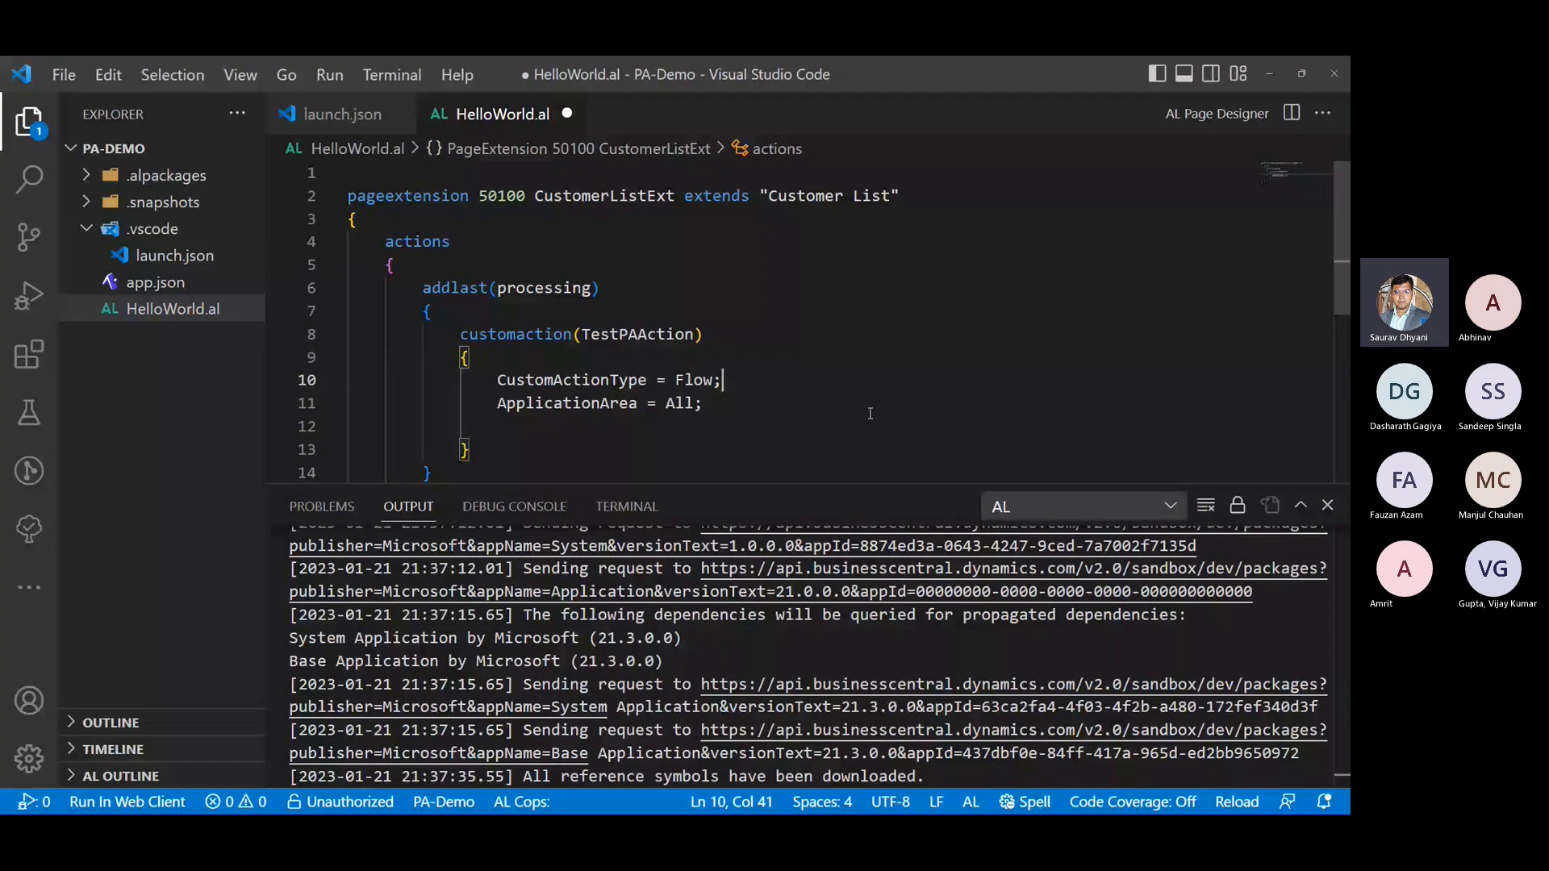
# - Add a Caption property on a new line below ApplicationArea in TestPAAction
pyautogui.press('Down')
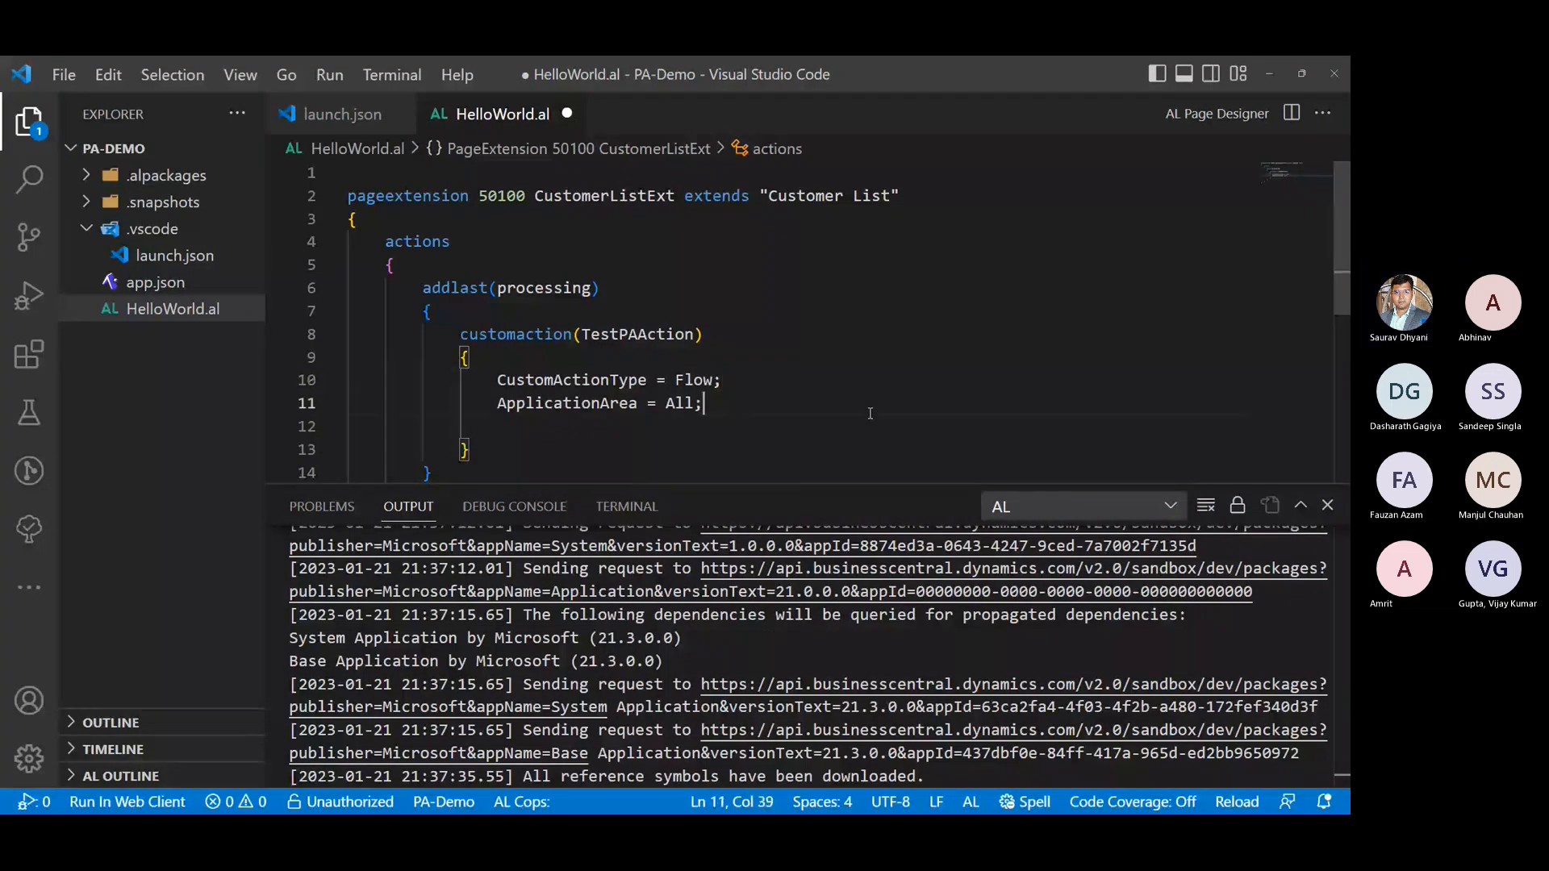
pyautogui.press('Return')
pyautogui.hotkey('ctrl', 'space')
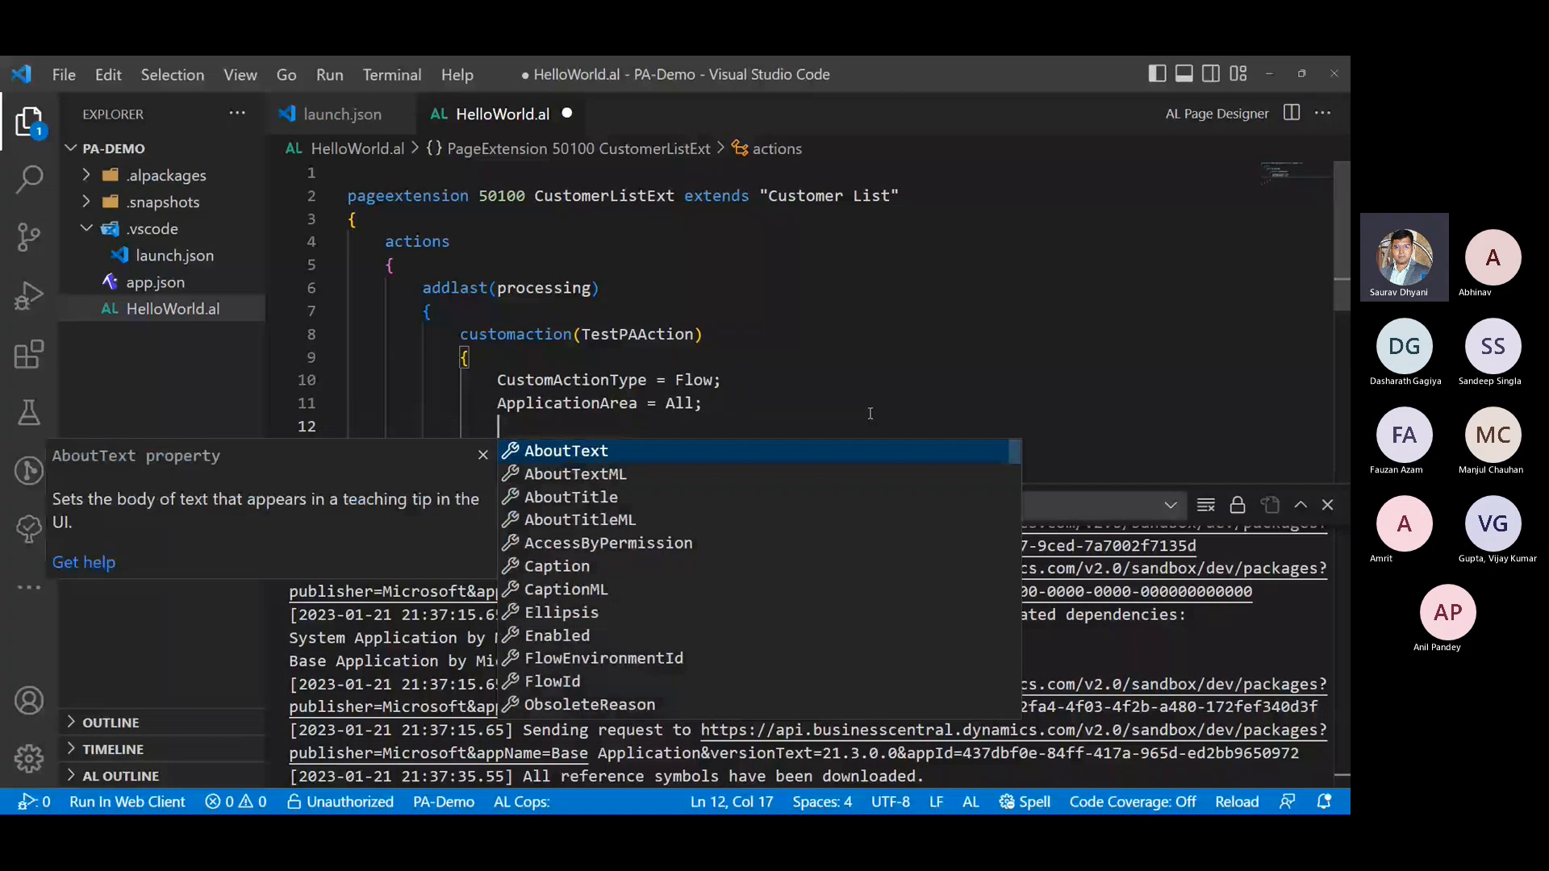
pyautogui.write('Ca')
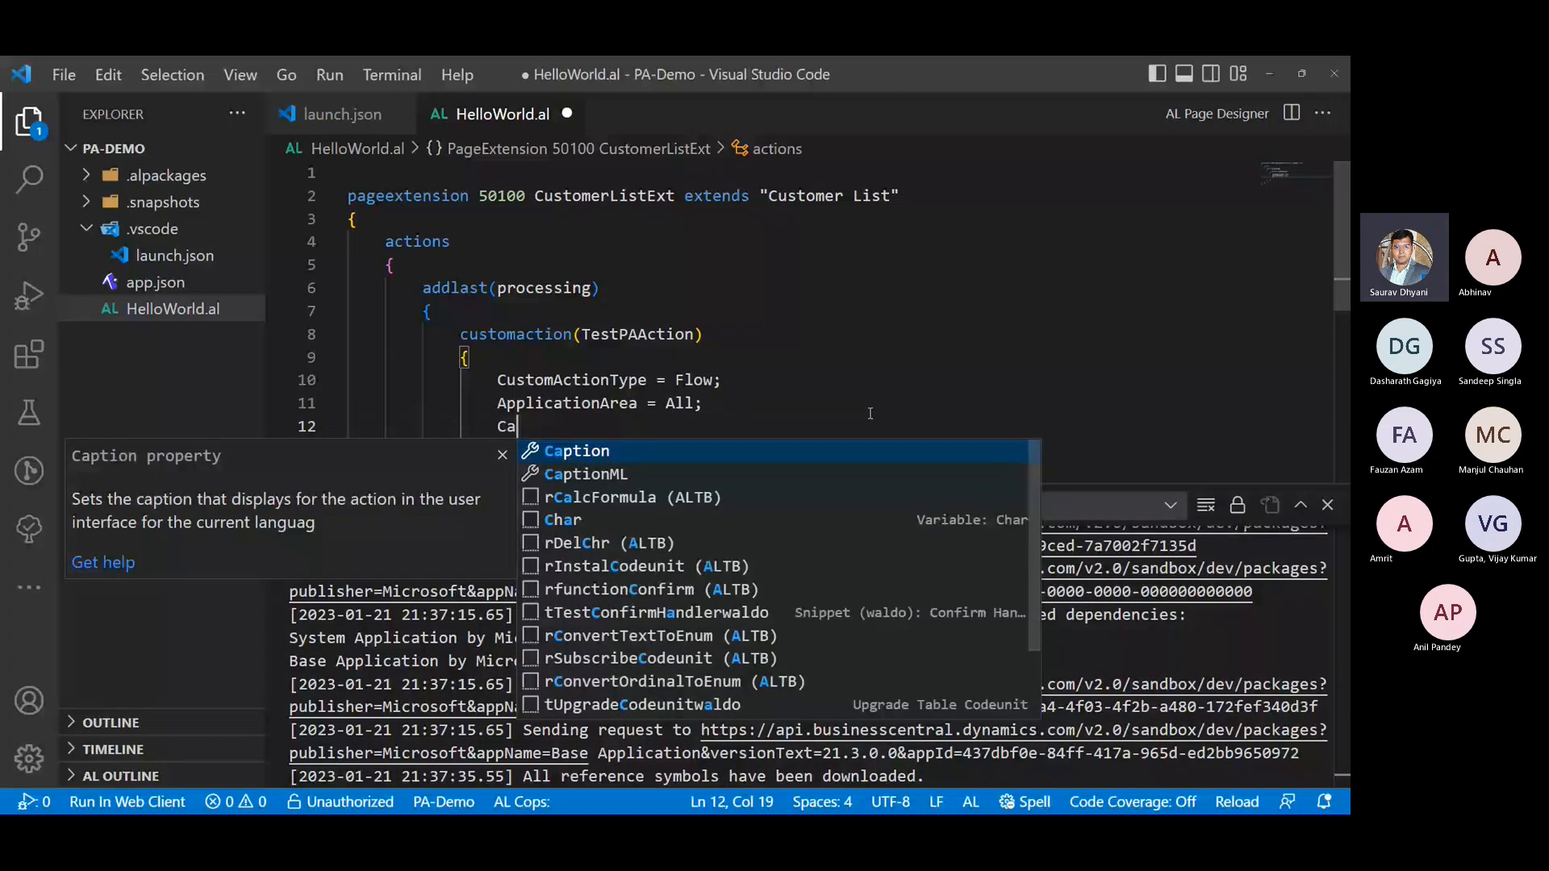
pyautogui.write('p')
pyautogui.press('Return')
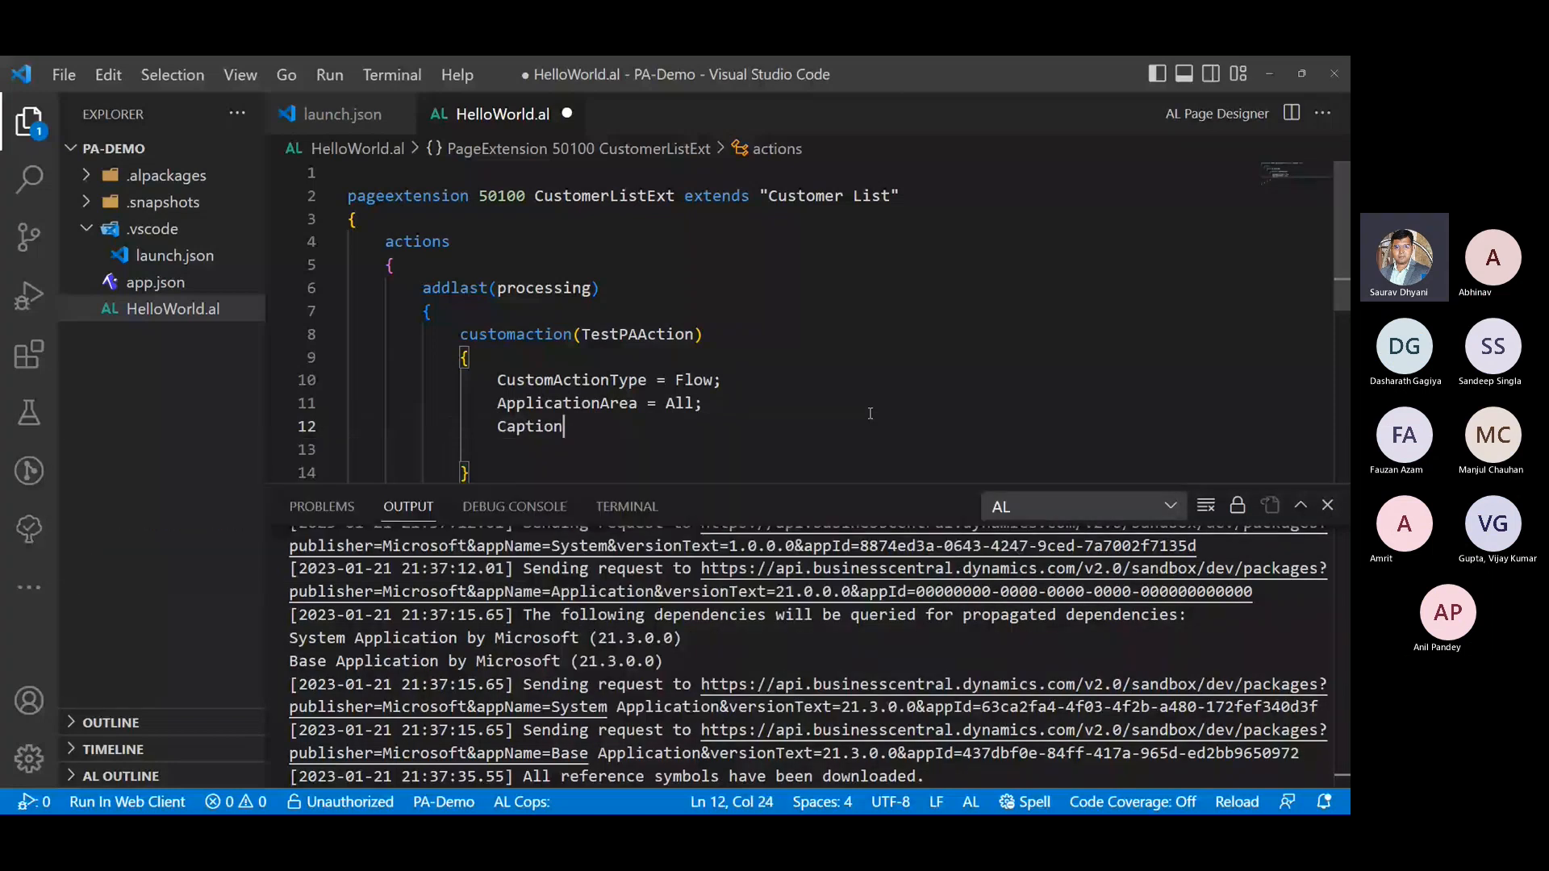
# - Set the Caption value to 'Welcome Customer Flow' and save HelloWorld.al
pyautogui.write("= '';")
pyautogui.press('Left')
pyautogui.write('Welcome ')
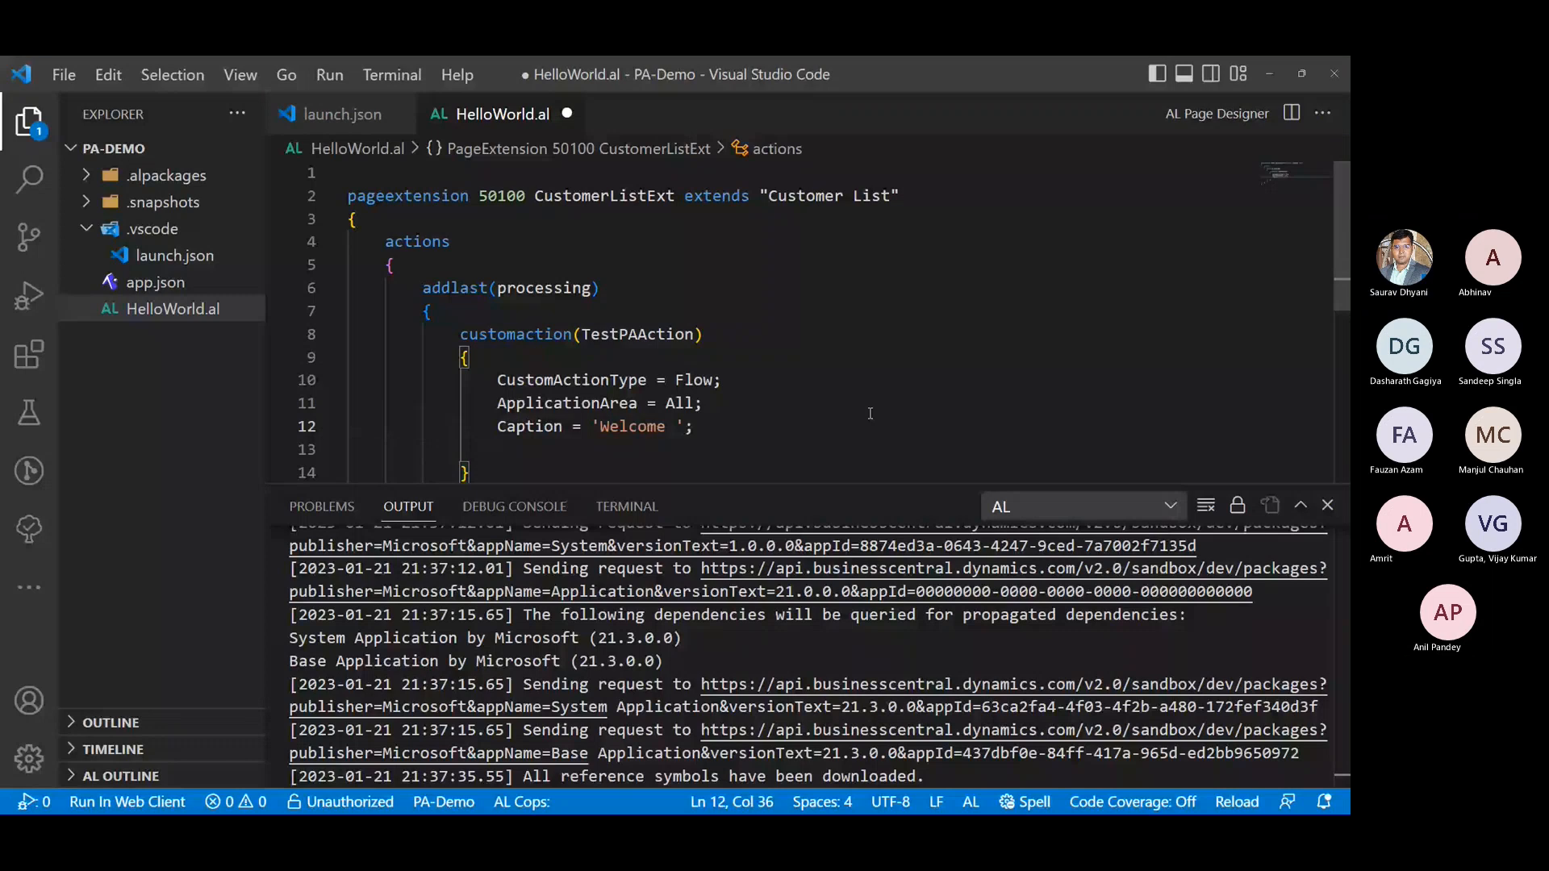
pyautogui.write('Custome')
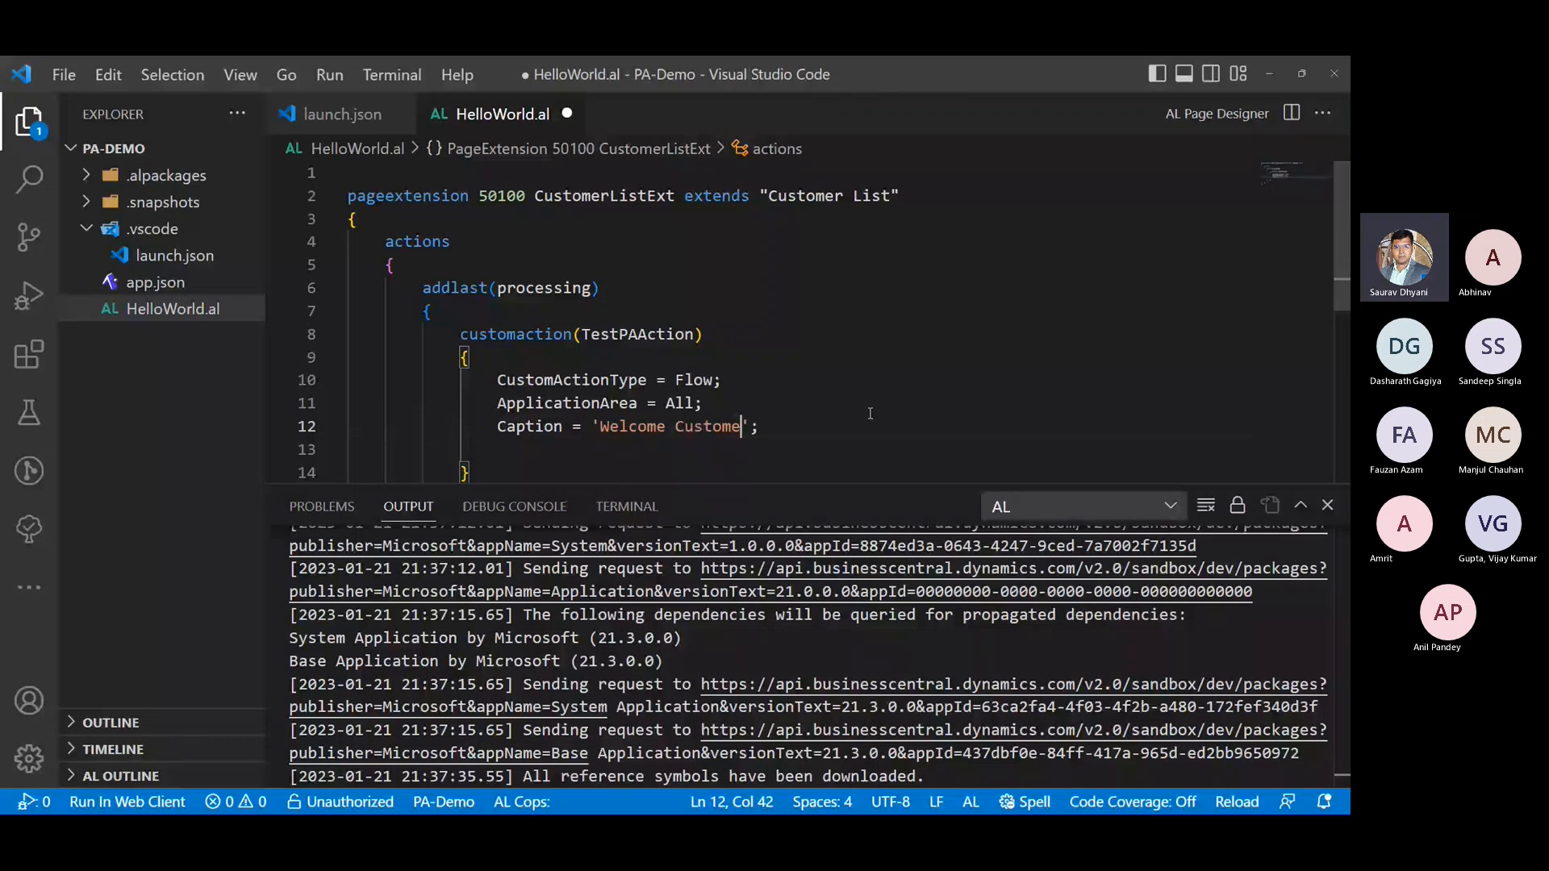
pyautogui.write('r Flow')
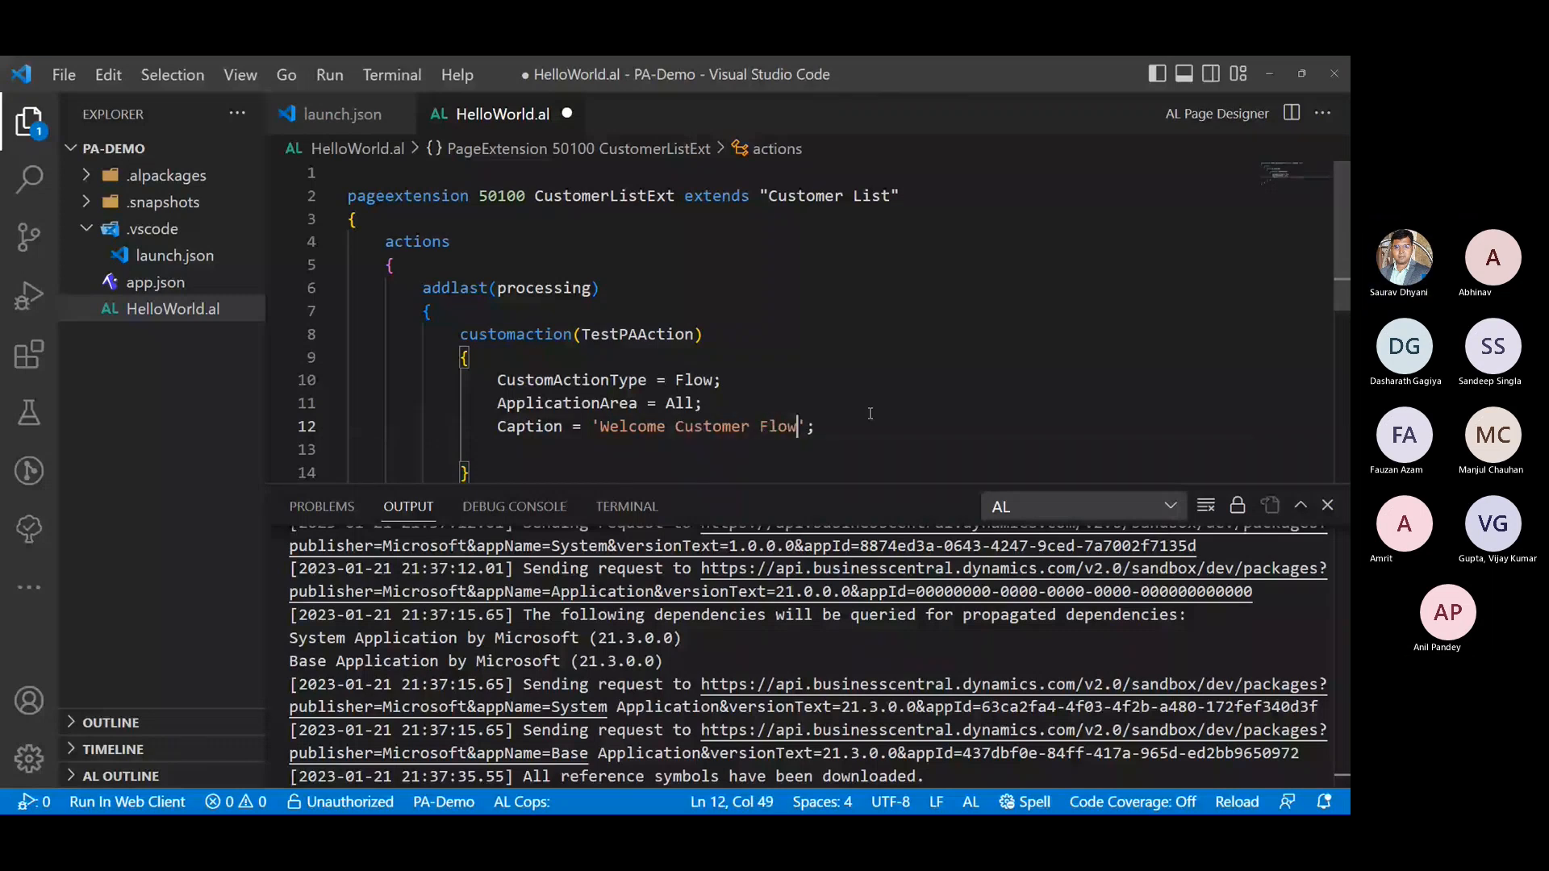
pyautogui.hotkey('ctrl', 's')
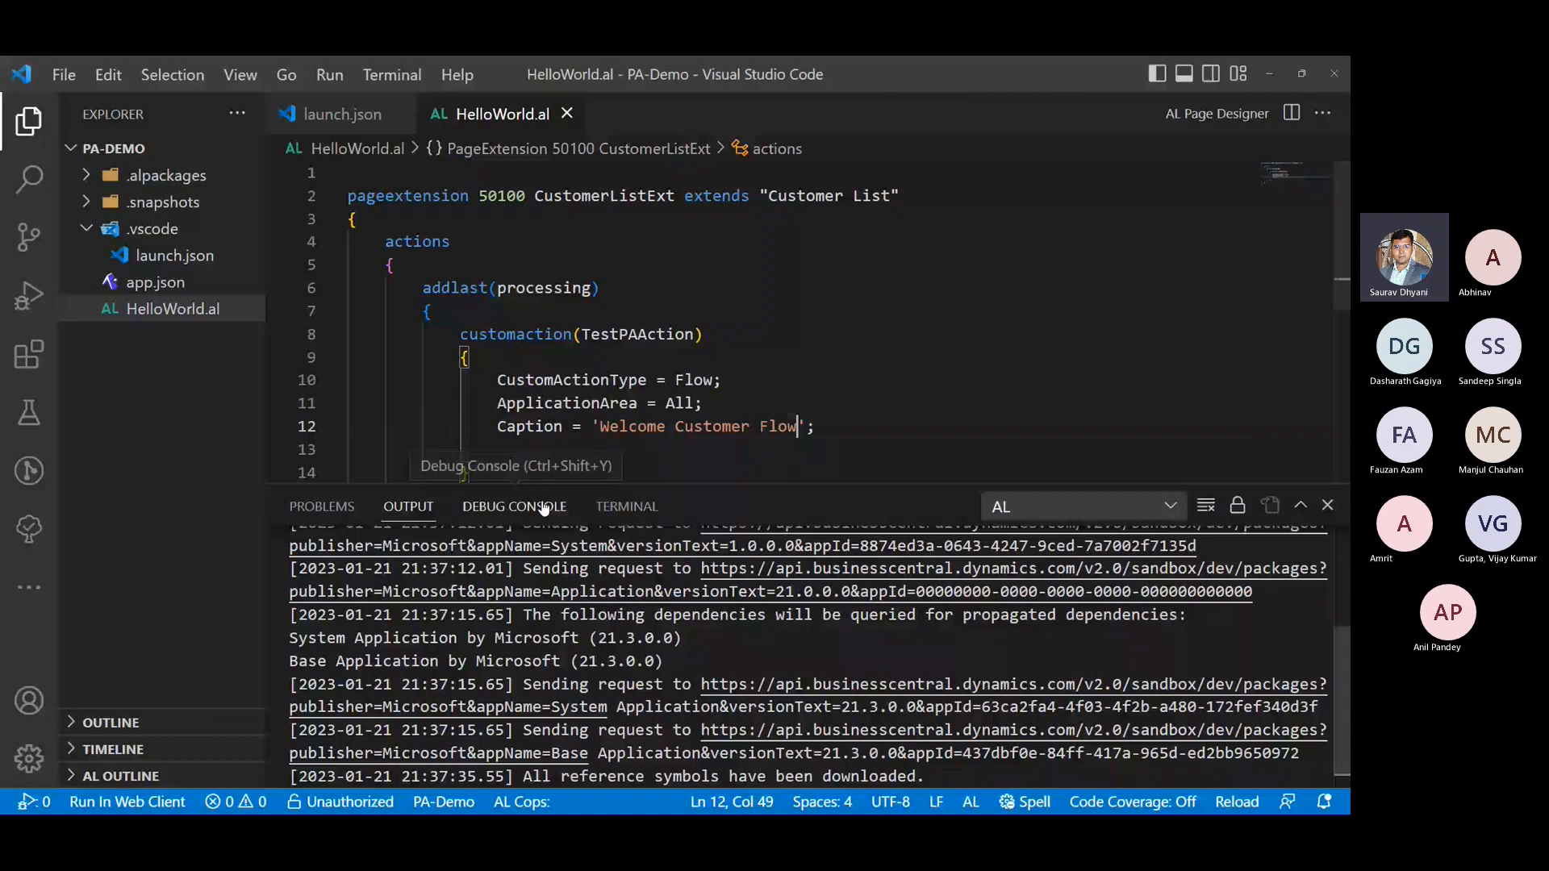
pyautogui.tripleClick(537, 423)
pyautogui.scroll(-2, 536, 419)
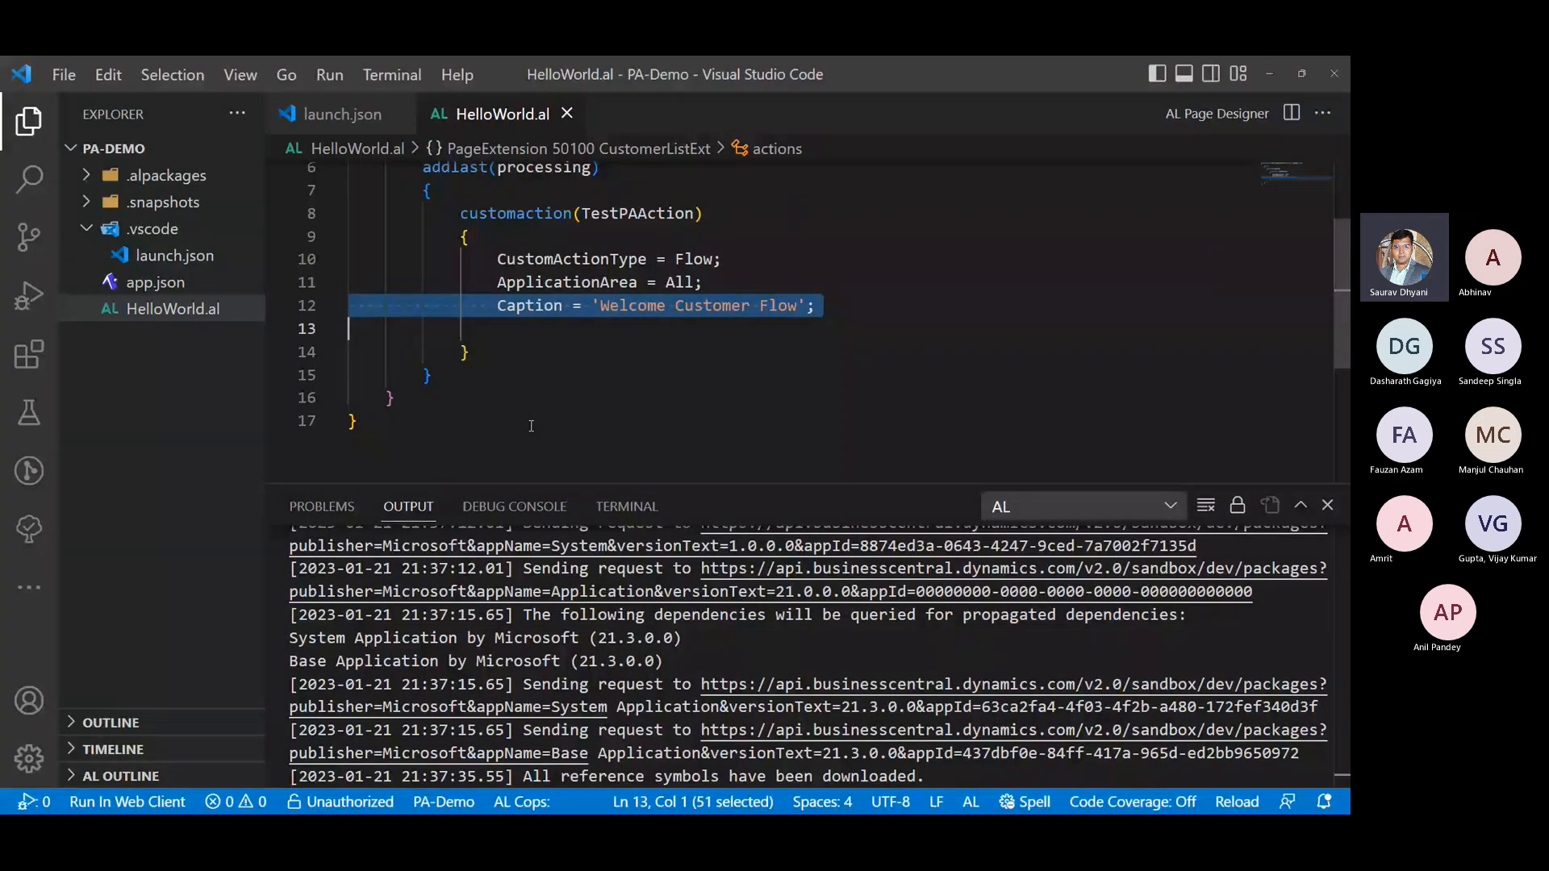
pyautogui.doubleClick(534, 307)
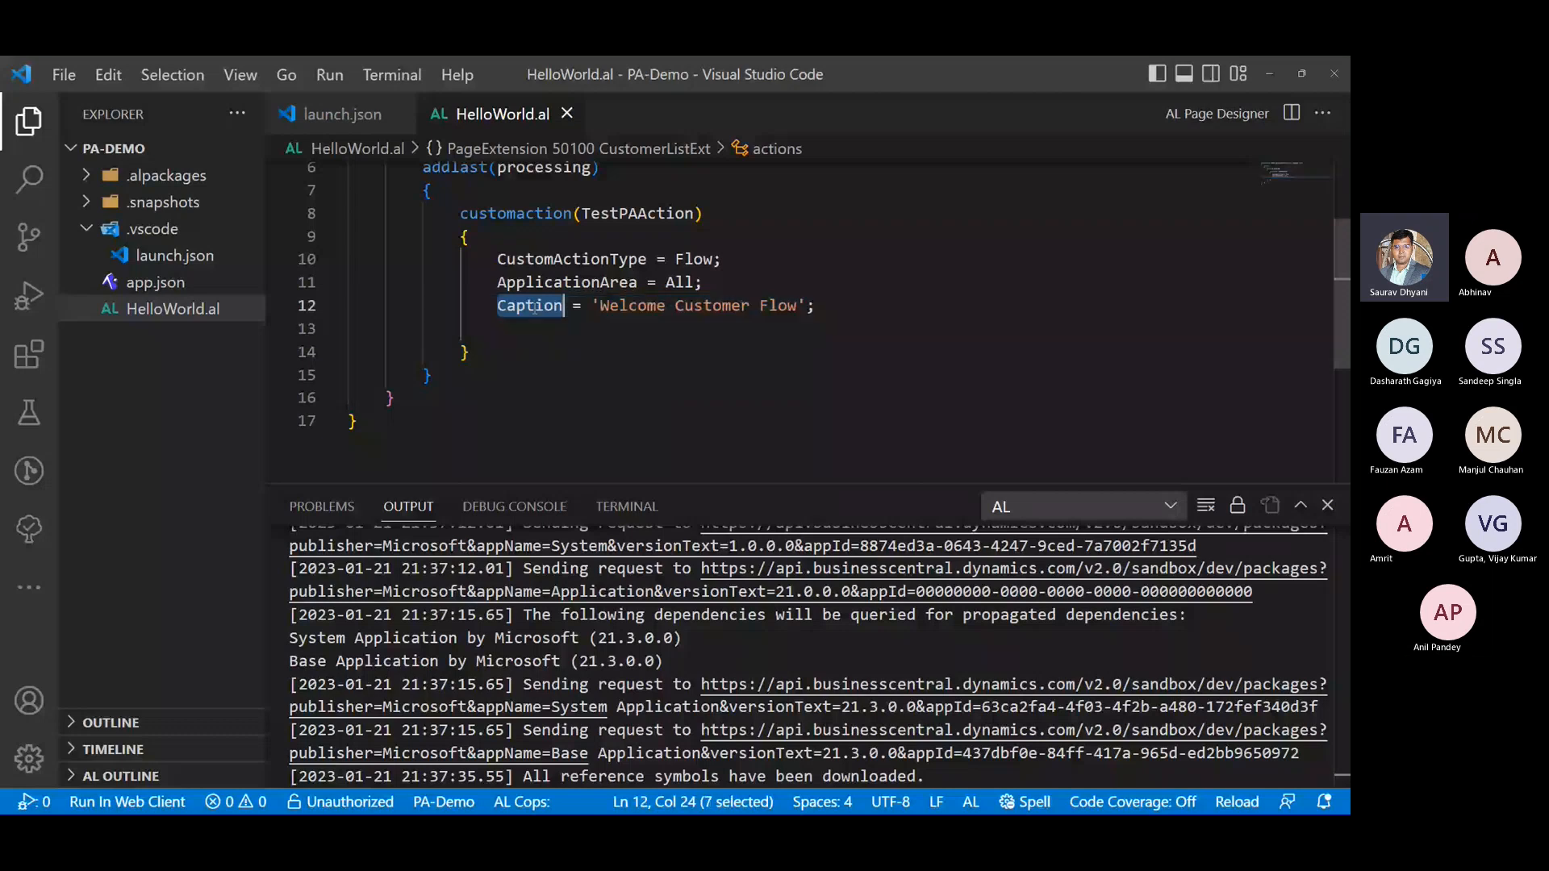
pyautogui.tripleClick(534, 308)
pyautogui.moveTo(497, 306); pyautogui.dragTo(825, 297)
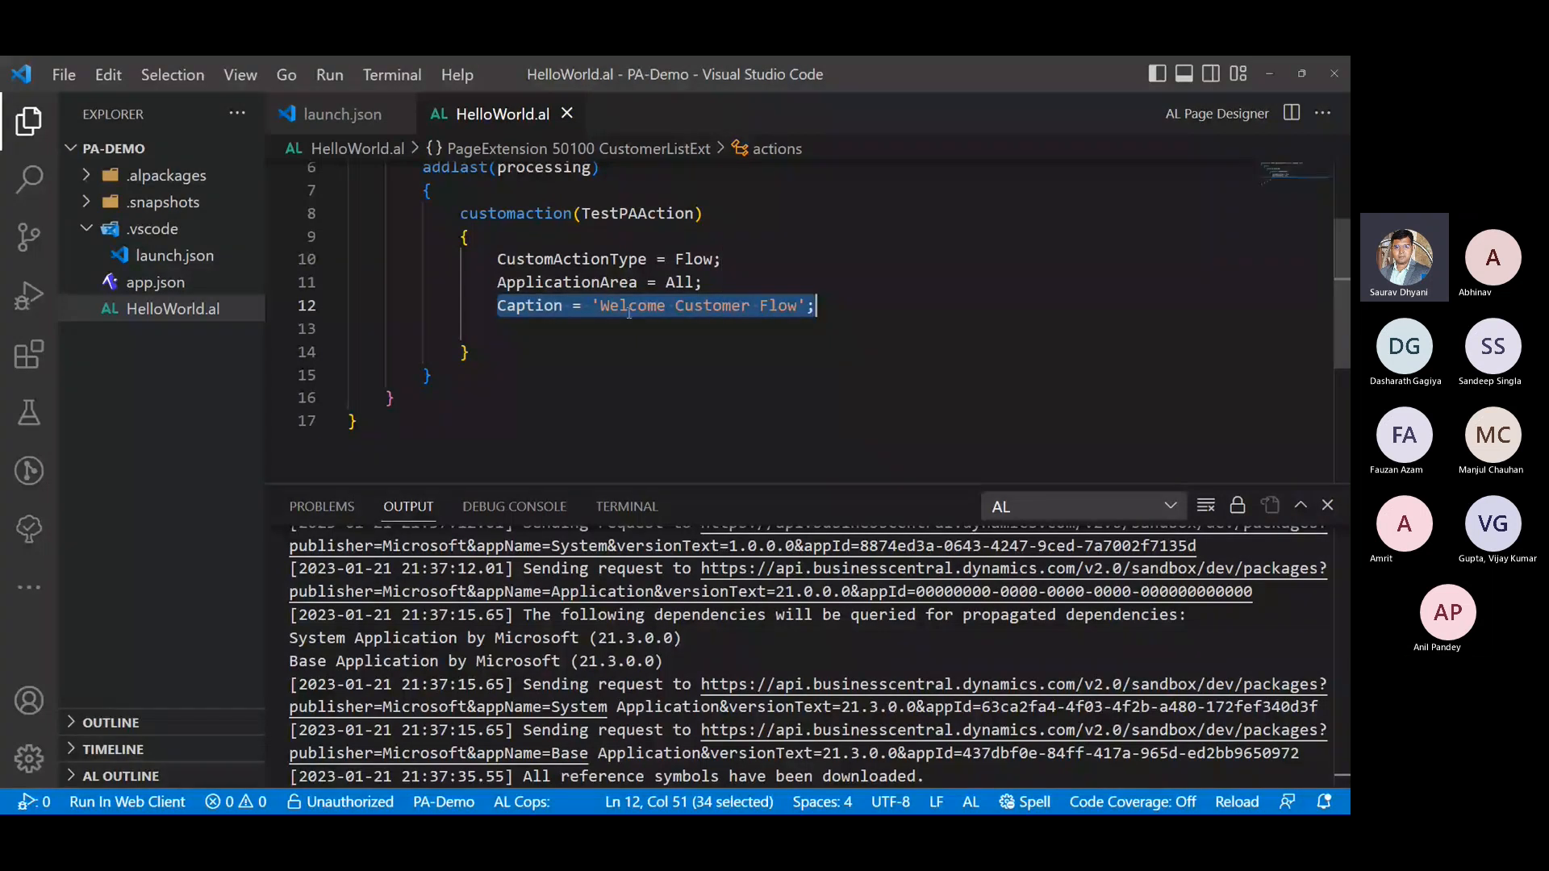
pyautogui.moveTo(601, 306); pyautogui.dragTo(797, 308)
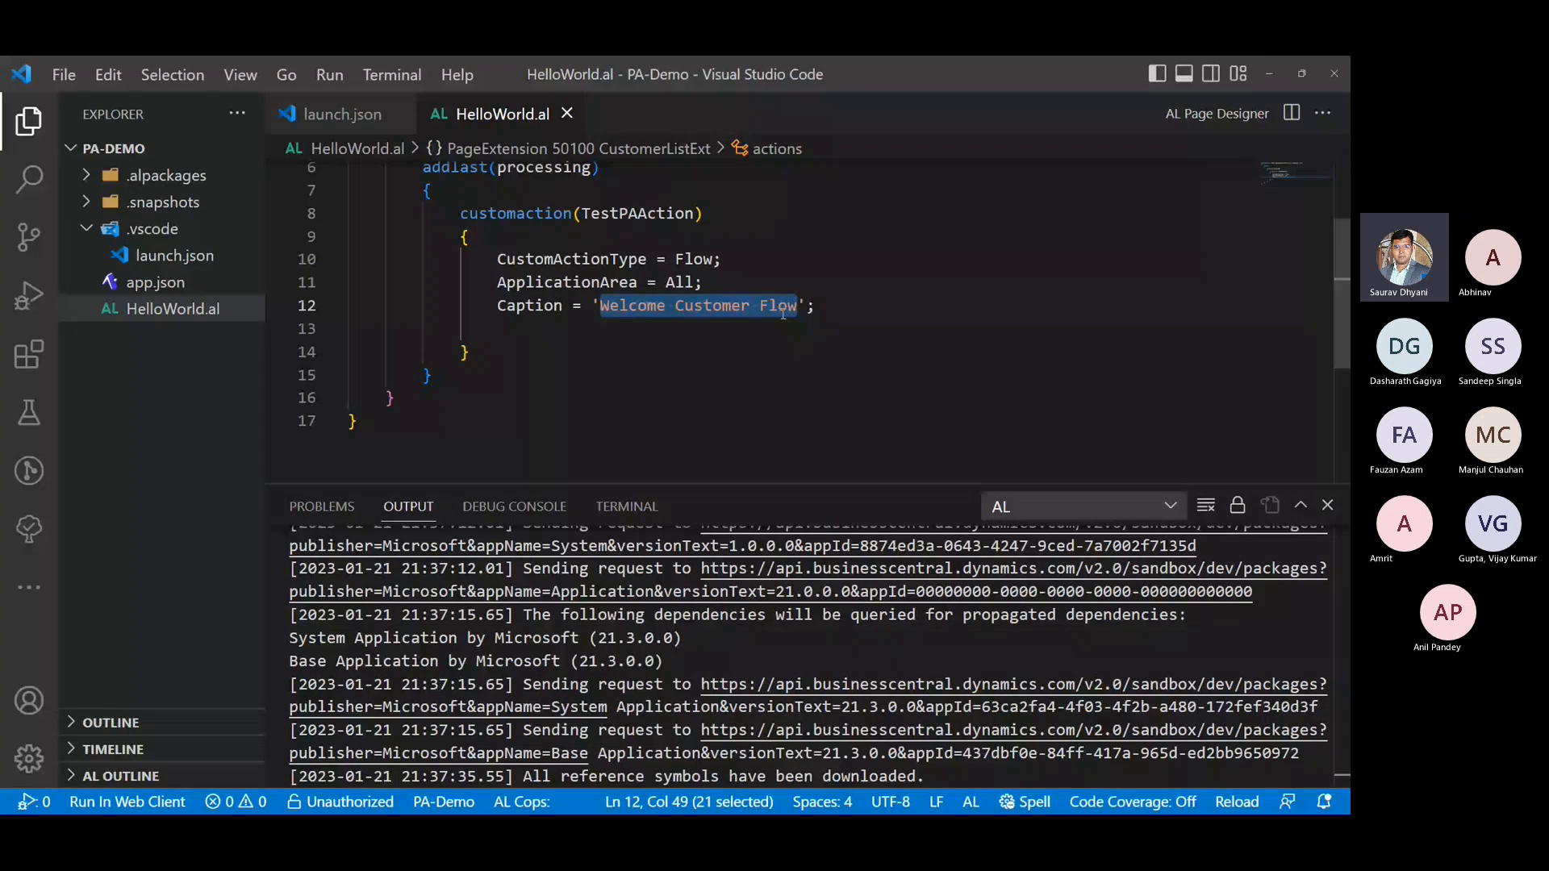
pyautogui.moveTo(783, 313)
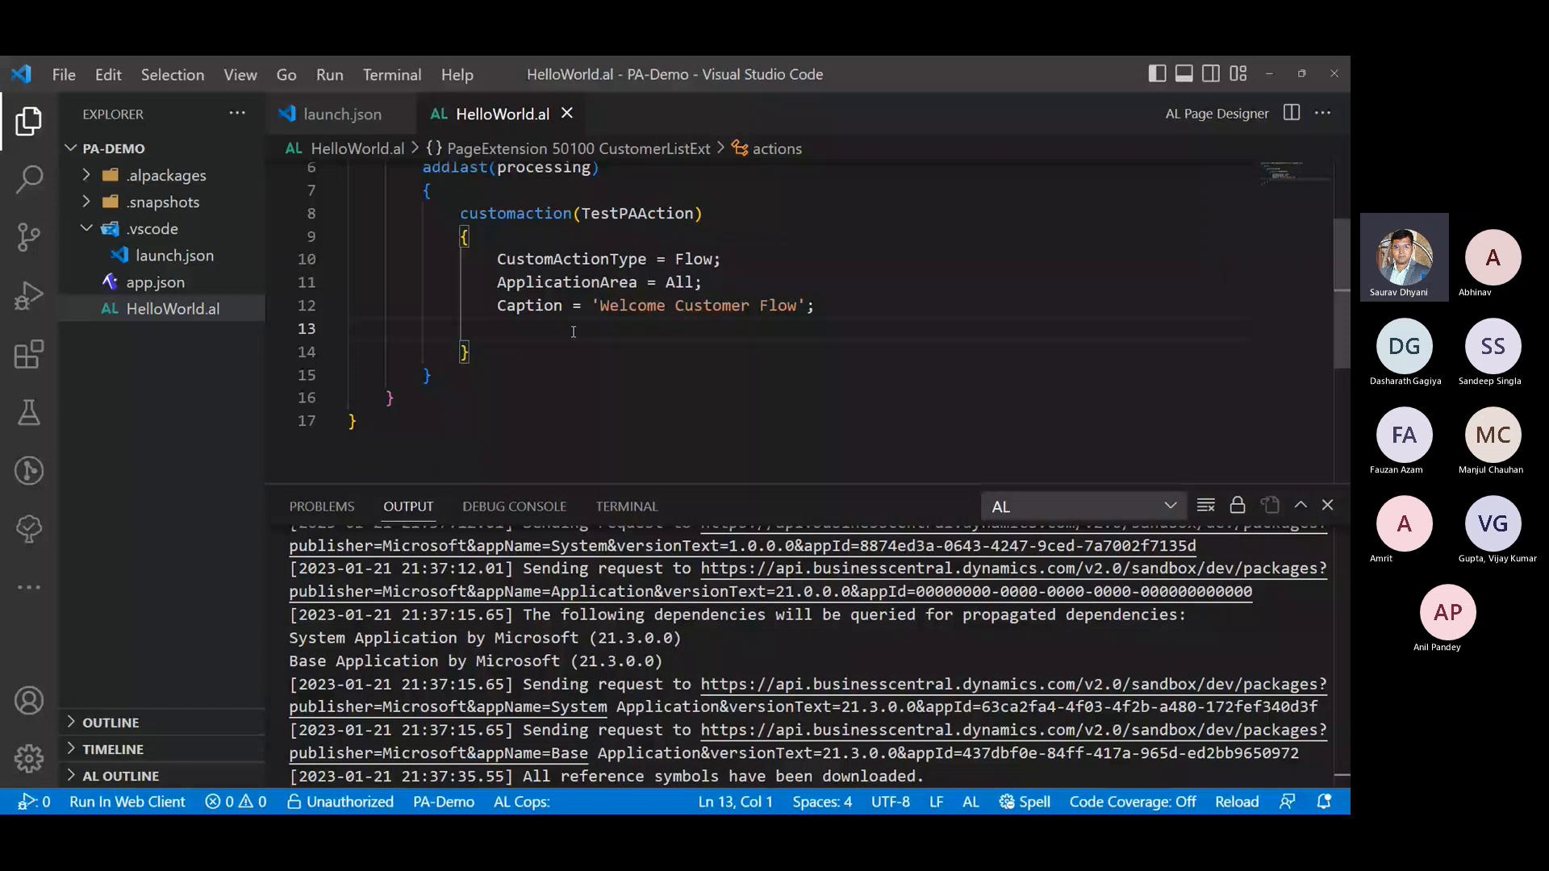
# - Add a FlowId property with an empty string value below Caption in TestPAAction and save HelloWorld.al
pyautogui.press('Tab')
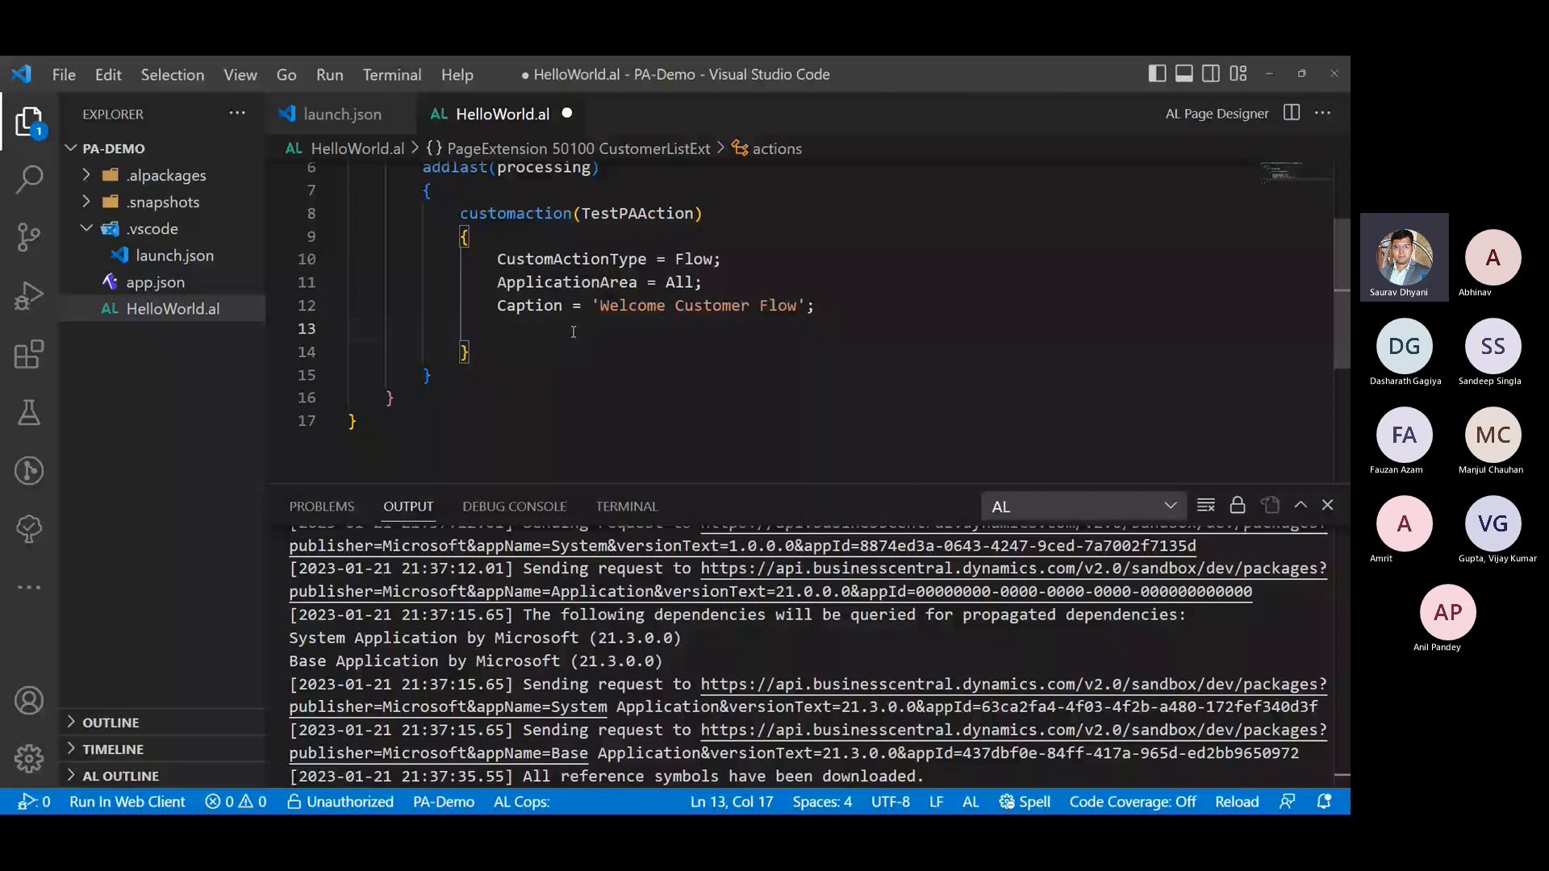
pyautogui.hotkey('ctrl', 'space')
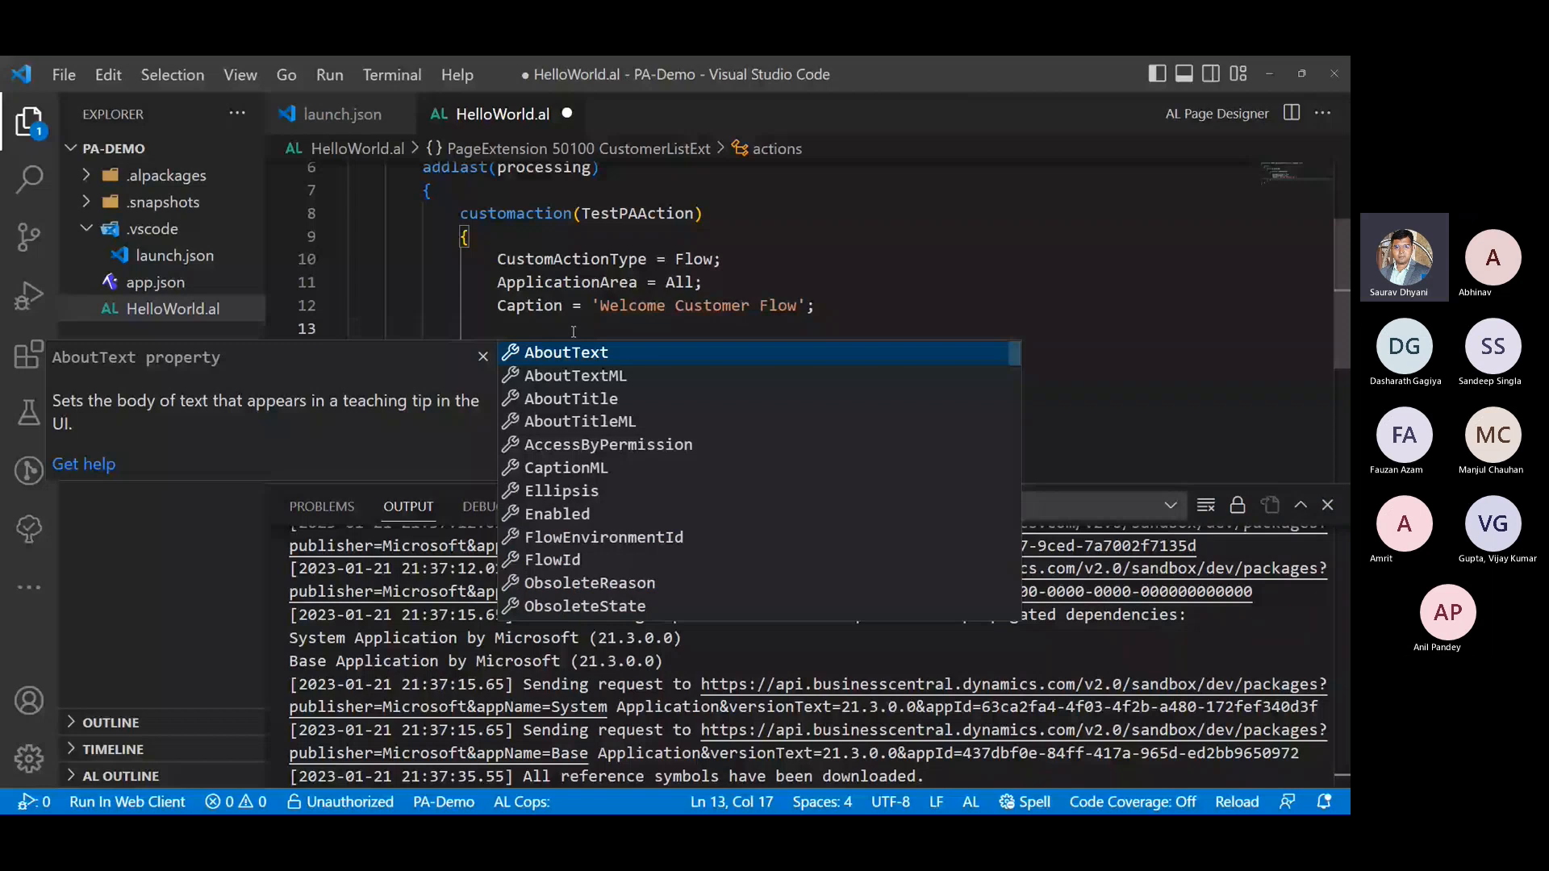
pyautogui.press('Down')
pyautogui.press('Down')
pyautogui.press('Down')
pyautogui.press('Down')
pyautogui.press('Down')
pyautogui.press('Down')
pyautogui.press('Down')
pyautogui.press('Down')
pyautogui.press('Down')
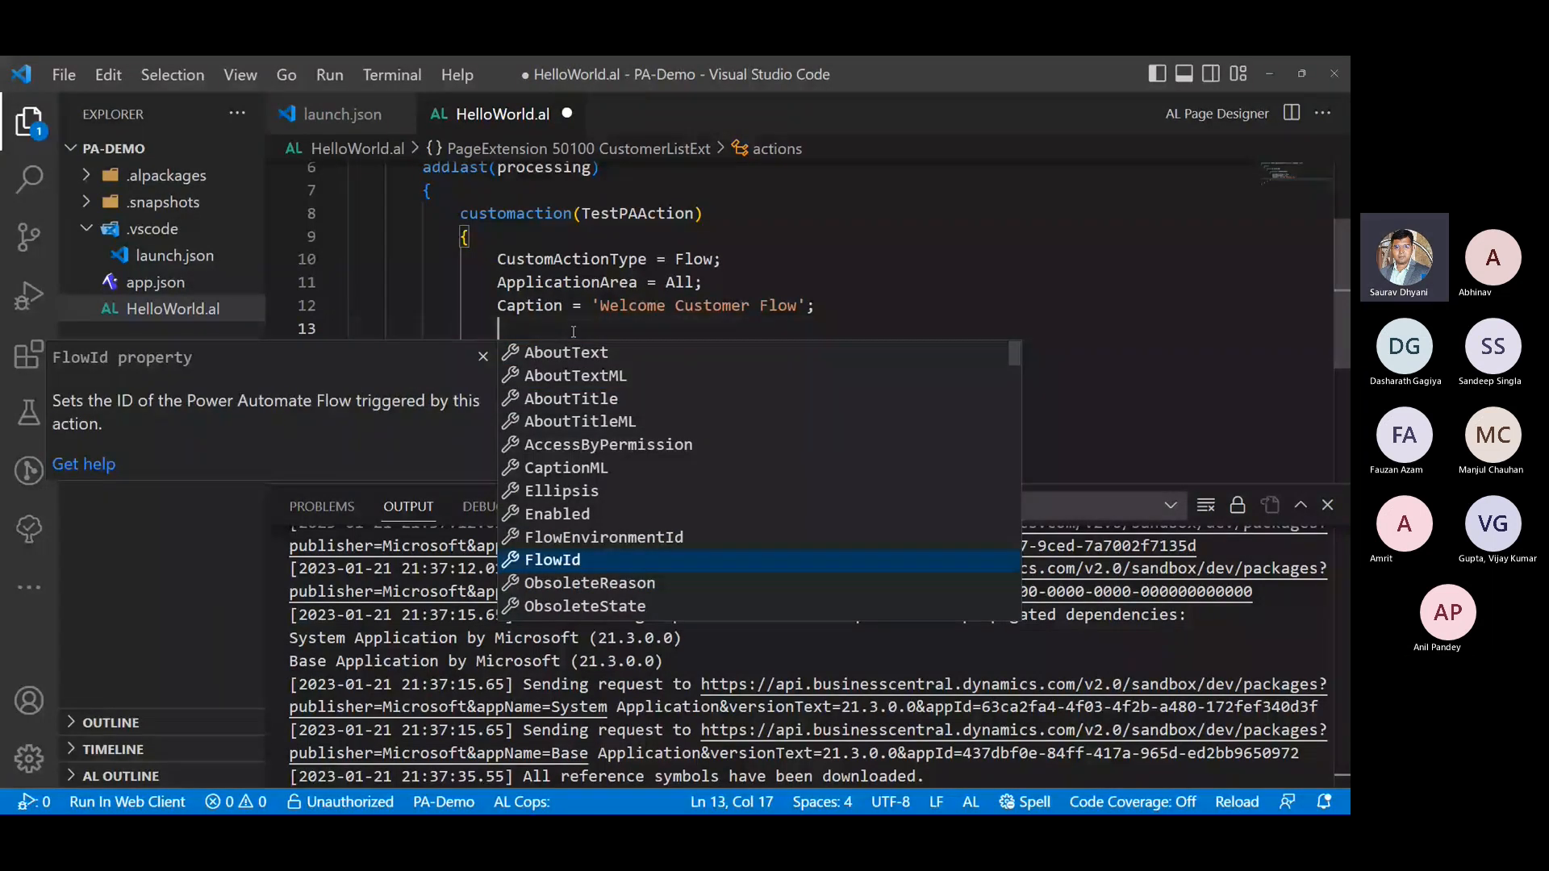
pyautogui.press('Return')
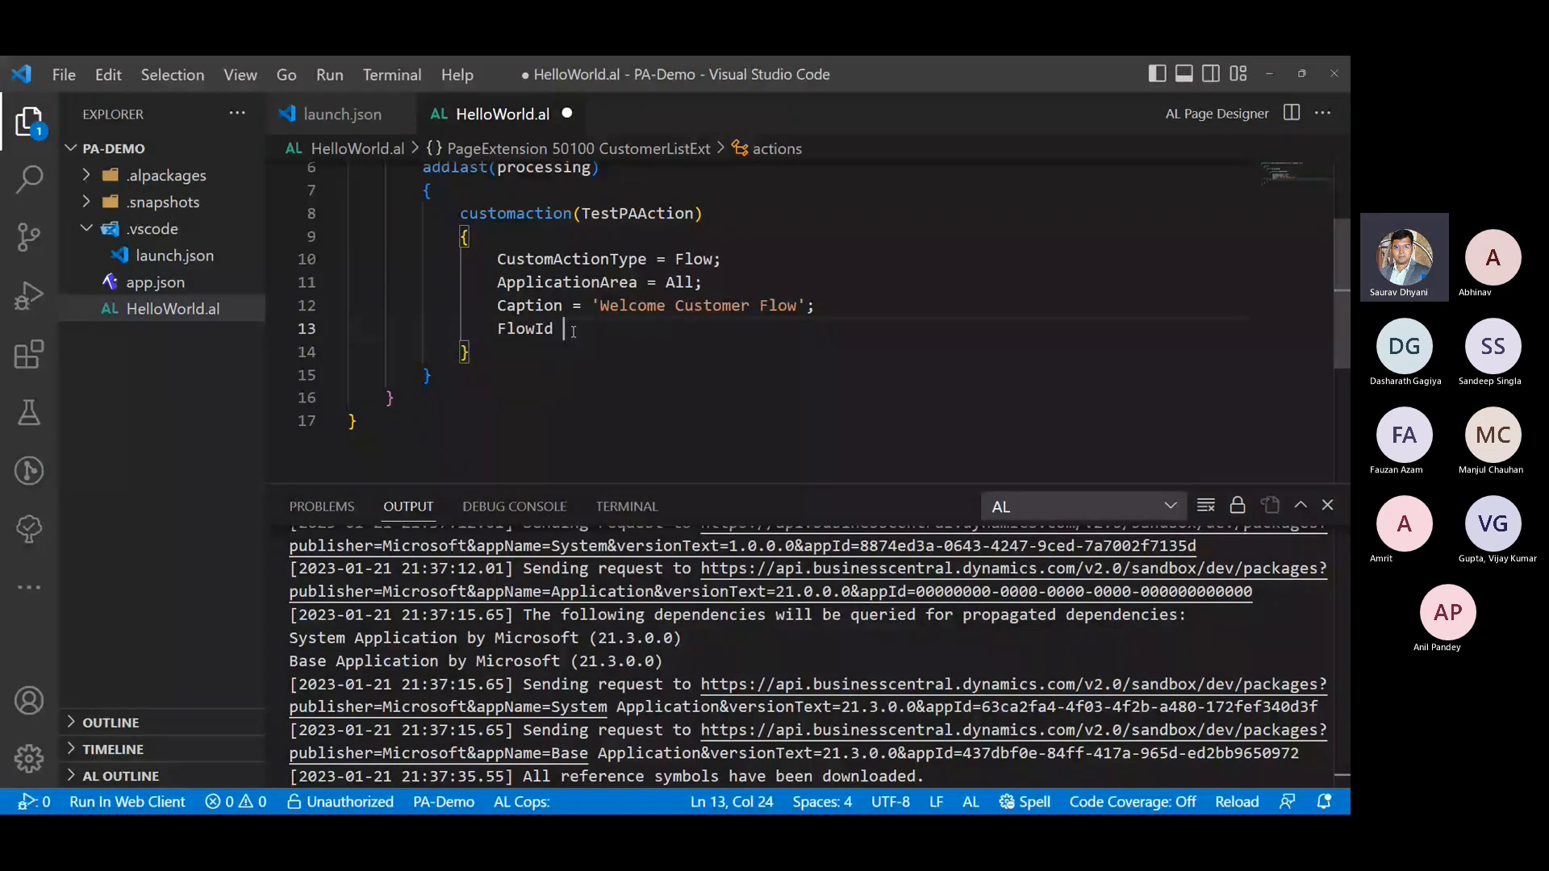
pyautogui.write('=')
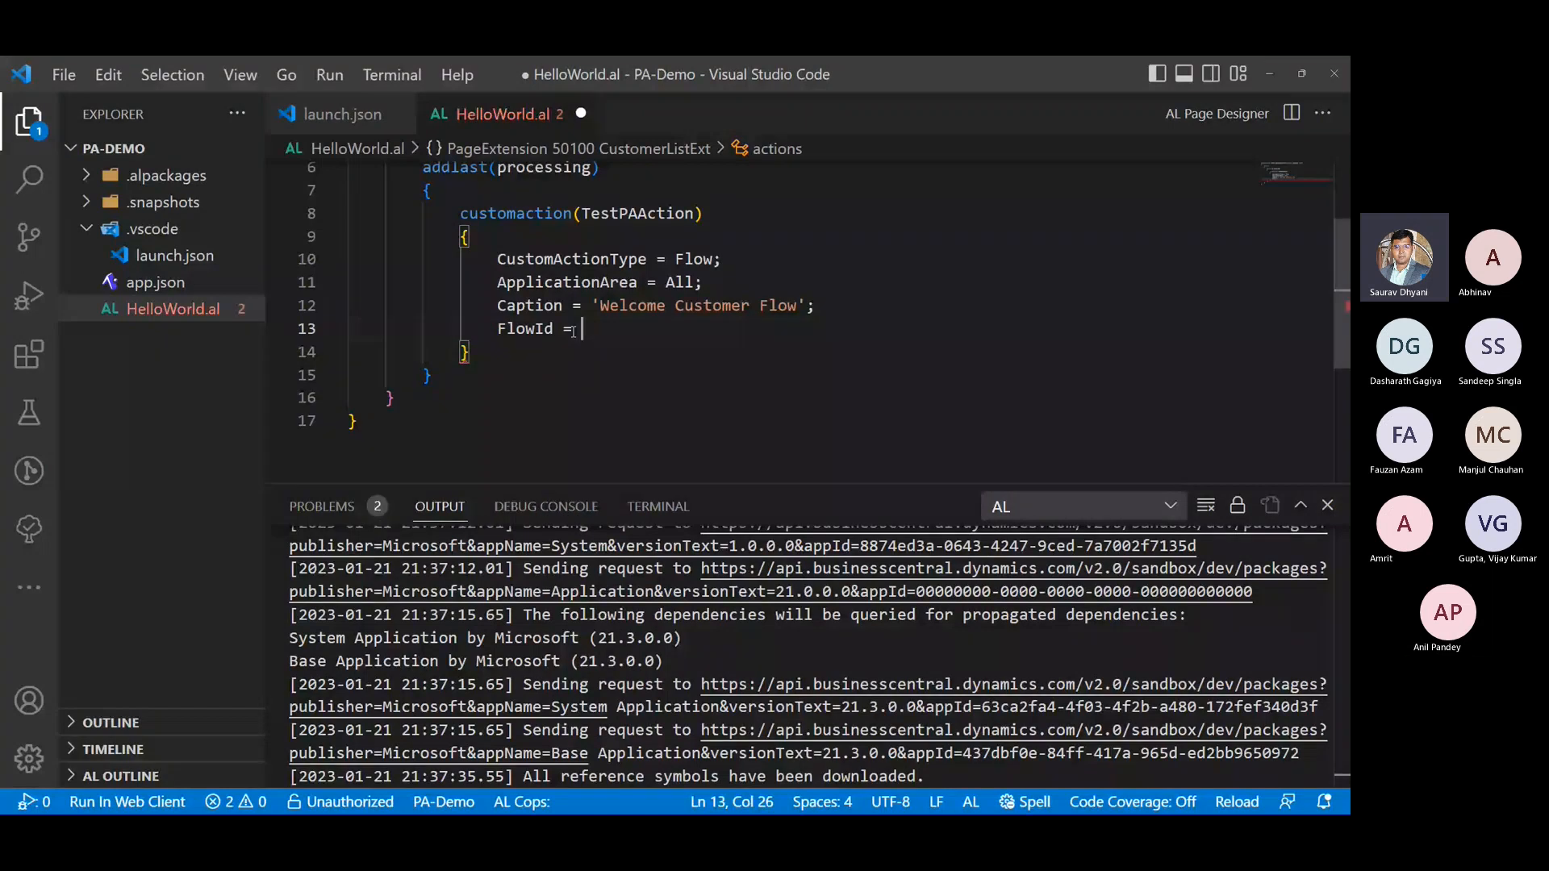
pyautogui.write(" '")
pyautogui.hotkey('ctrl', 's')
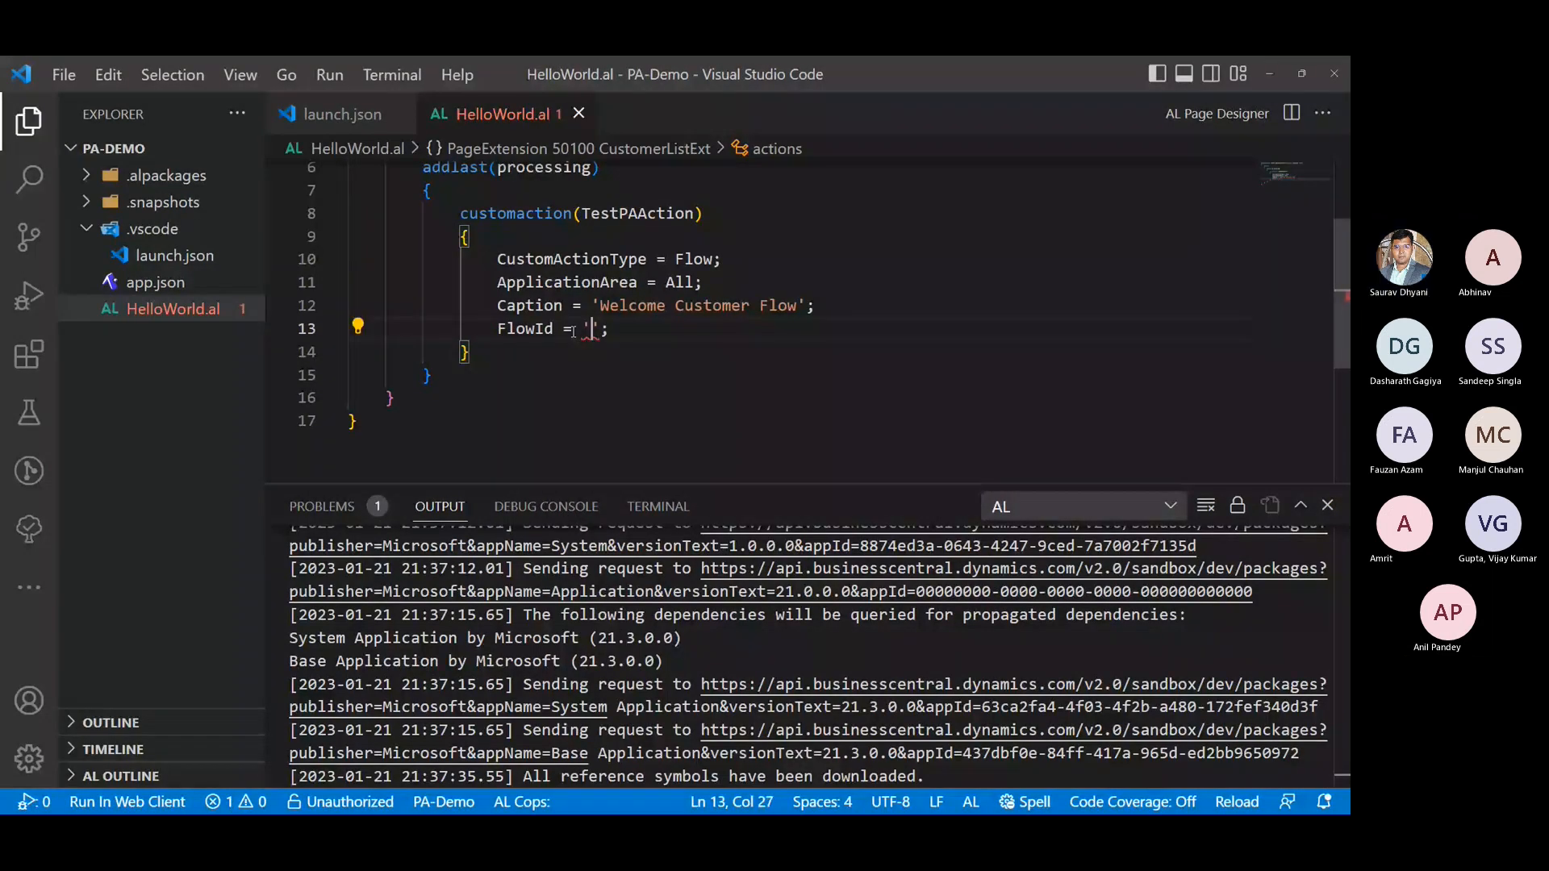
# - Switch to Power Automate in the browser and copy the MyTest flow's ID from the page address
pyautogui.hotkey('alt', 'Tab')
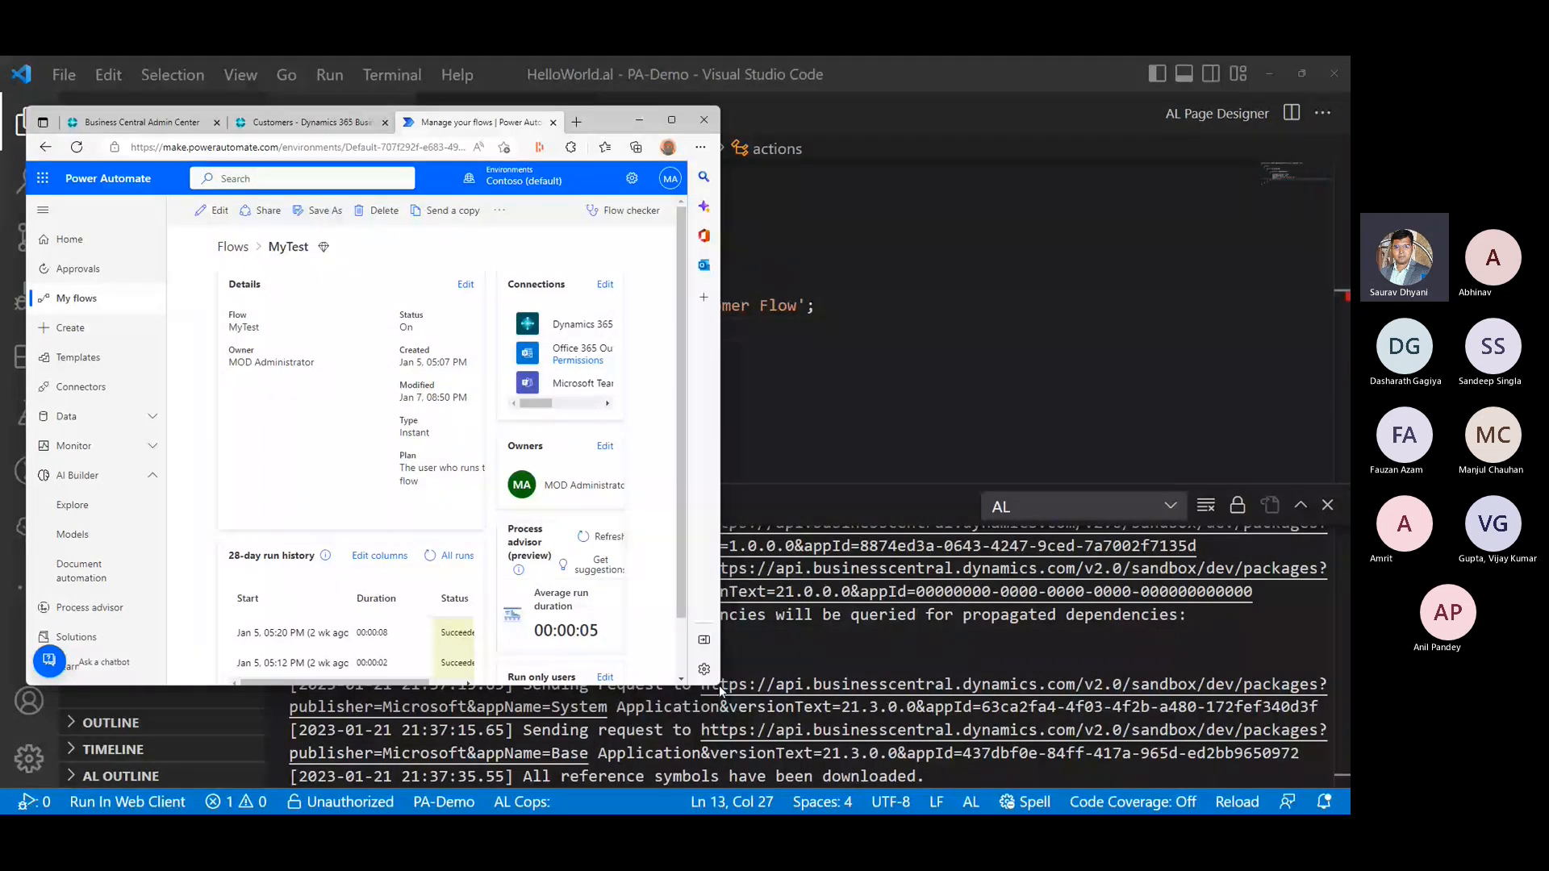
pyautogui.click(672, 121)
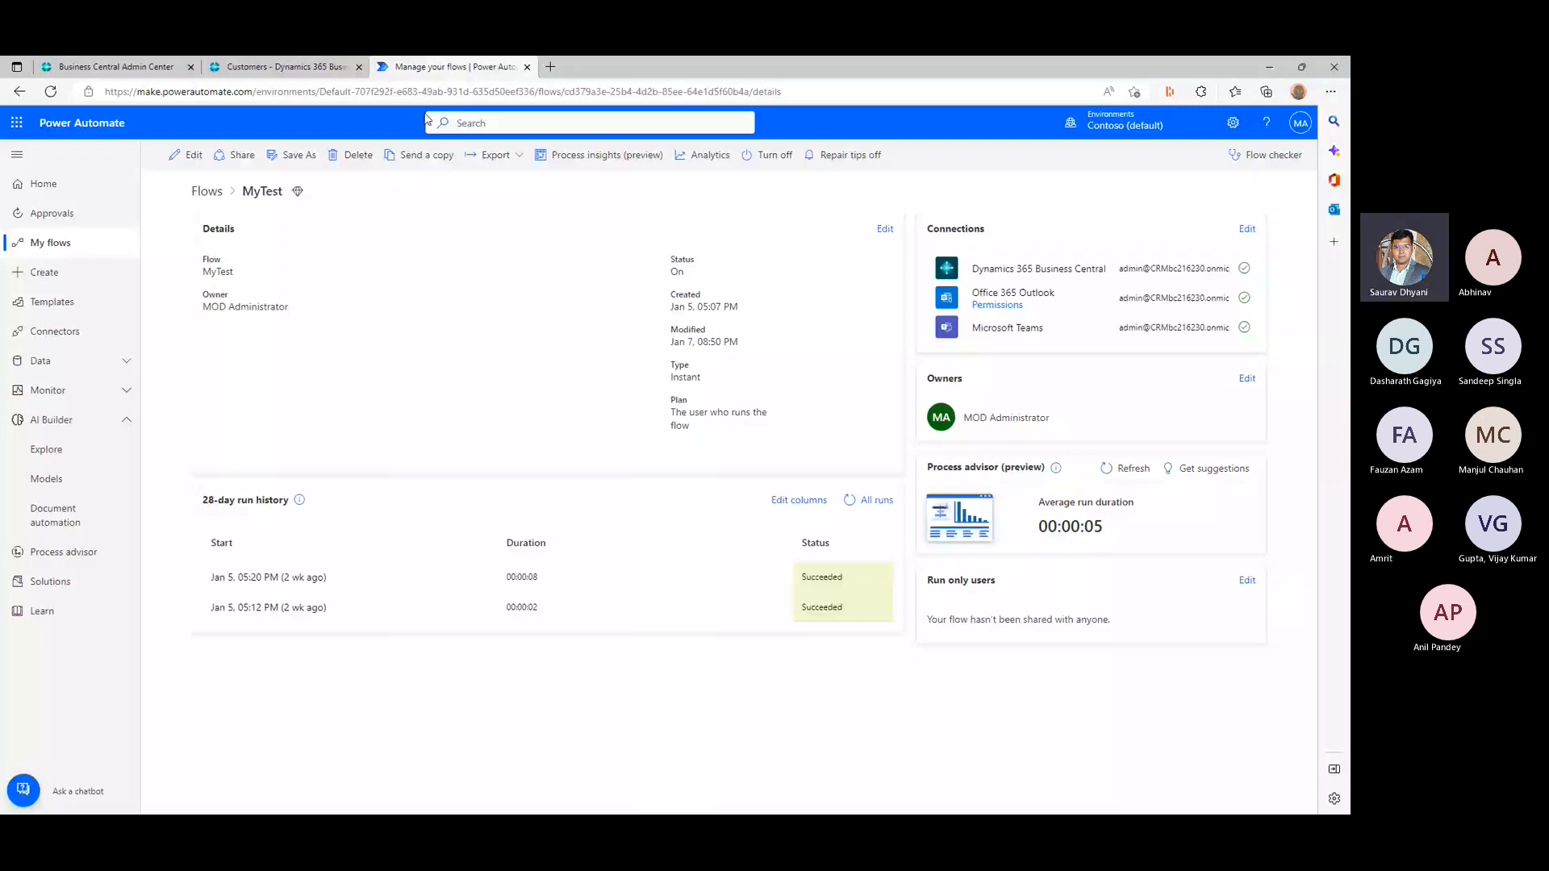
pyautogui.moveTo(271, 91); pyautogui.dragTo(567, 94)
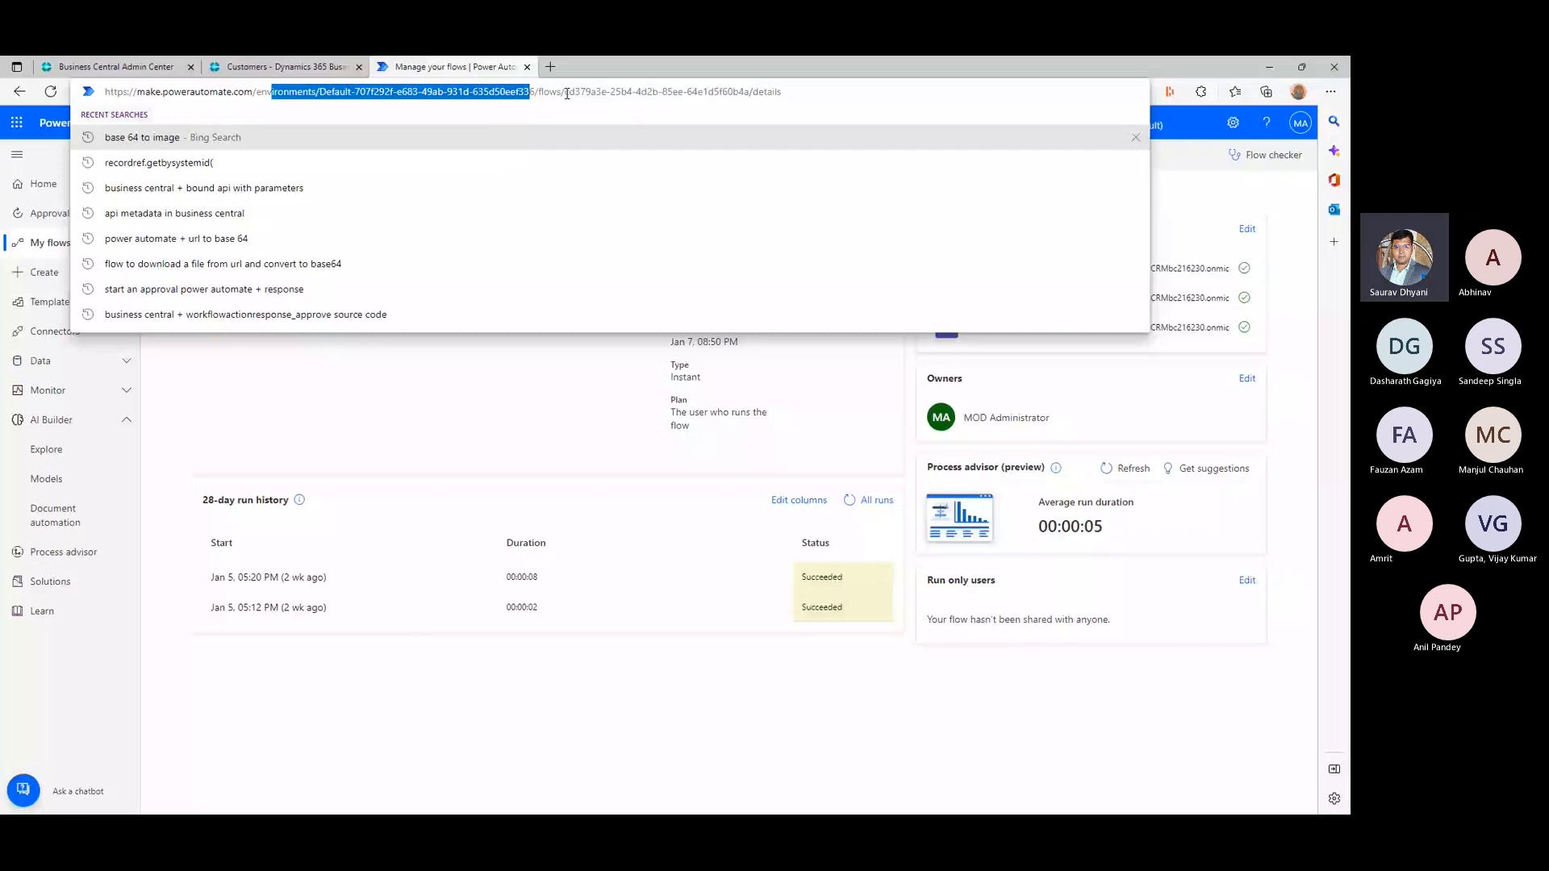
pyautogui.moveTo(567, 93); pyautogui.dragTo(756, 92)
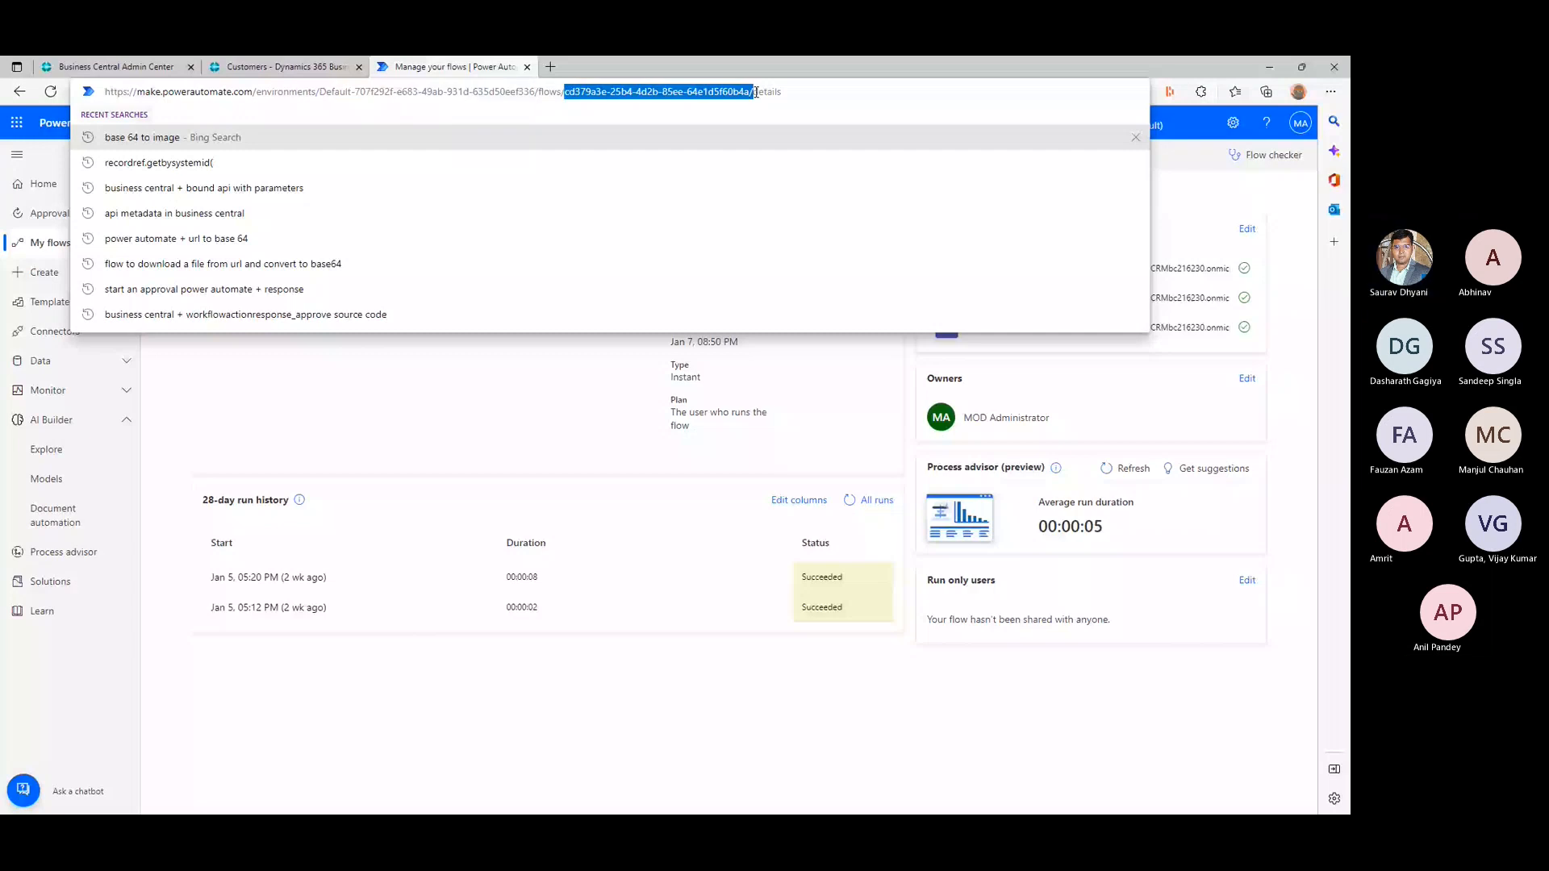
pyautogui.doubleClick(581, 94)
pyautogui.hotkey('ctrl', 'c')
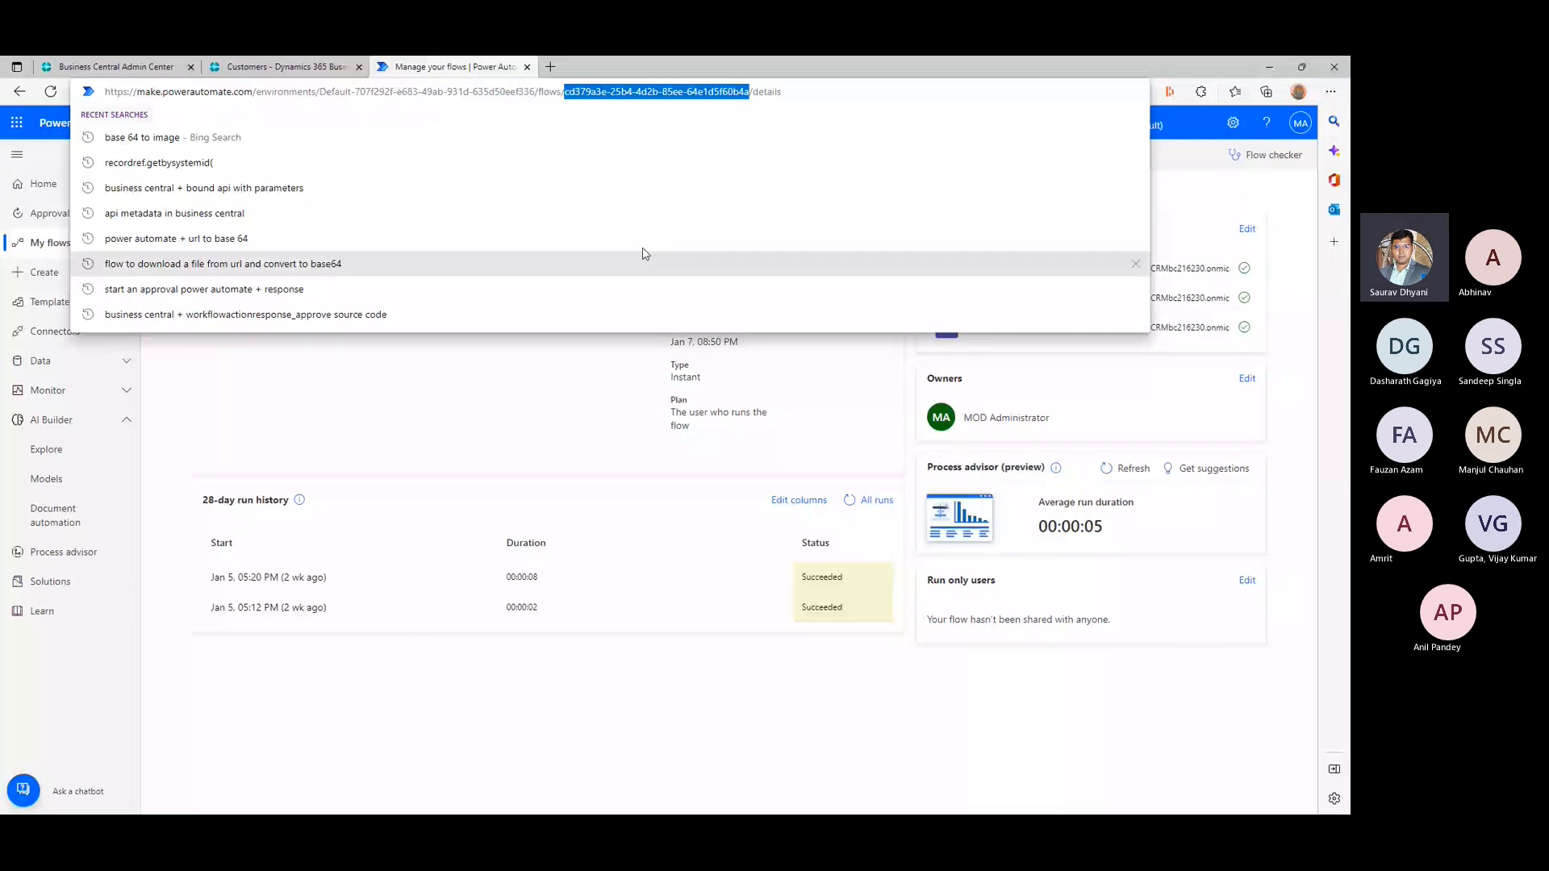
# - Return to Visual Studio Code, set FlowId to 'cd379a3e-25b4-4d2b-85ee-64e1d5f60b4a' and save HelloWorld.al
pyautogui.hotkey('alt', 'Tab')
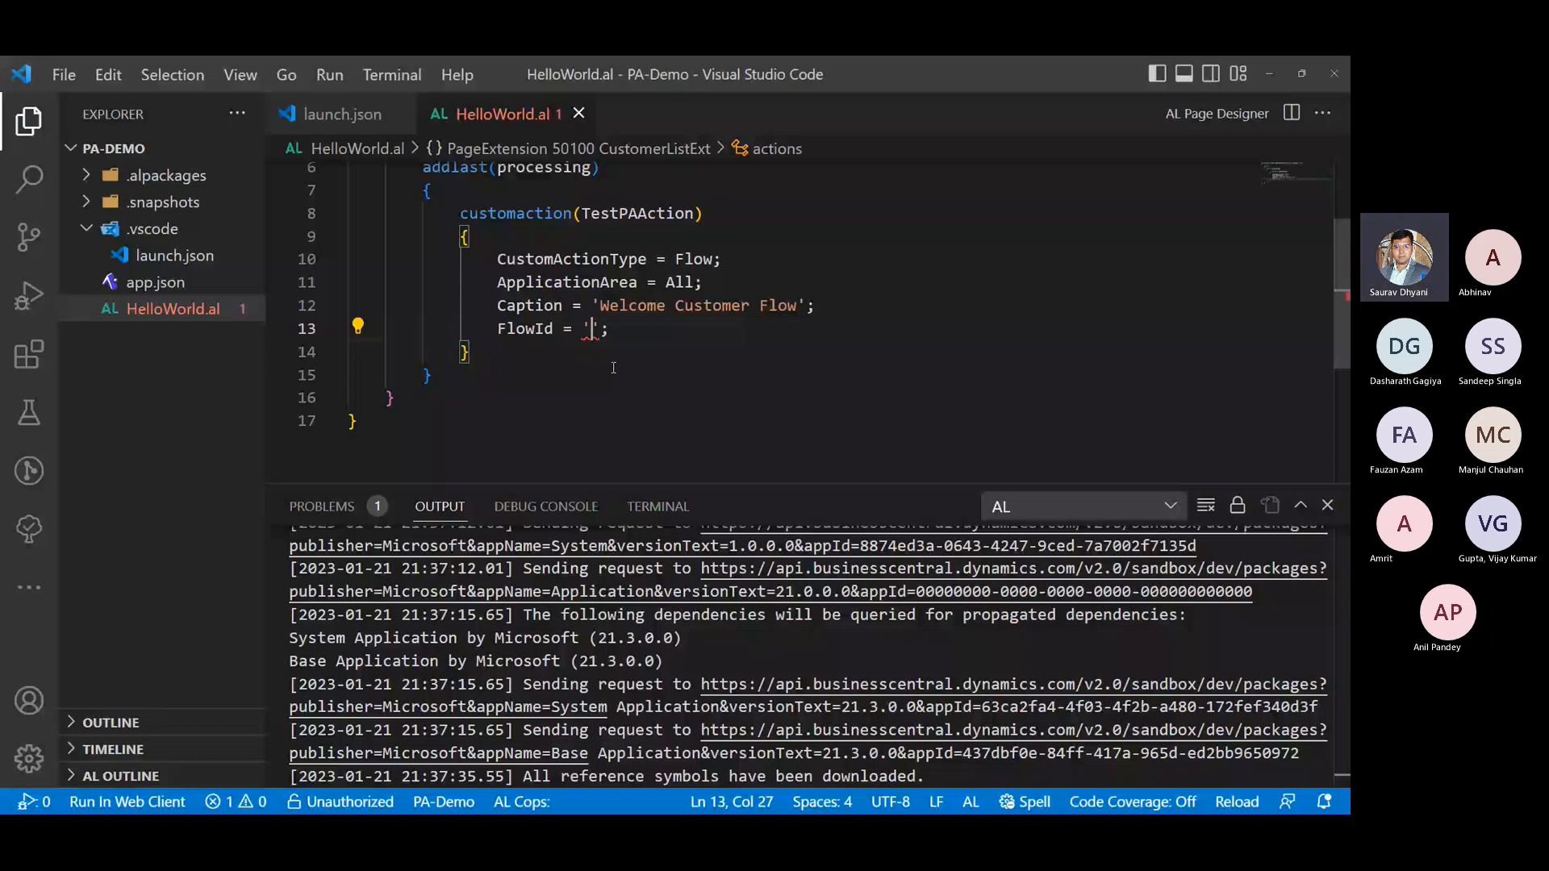
pyautogui.hotkey('ctrl', 'v')
pyautogui.click(976, 337)
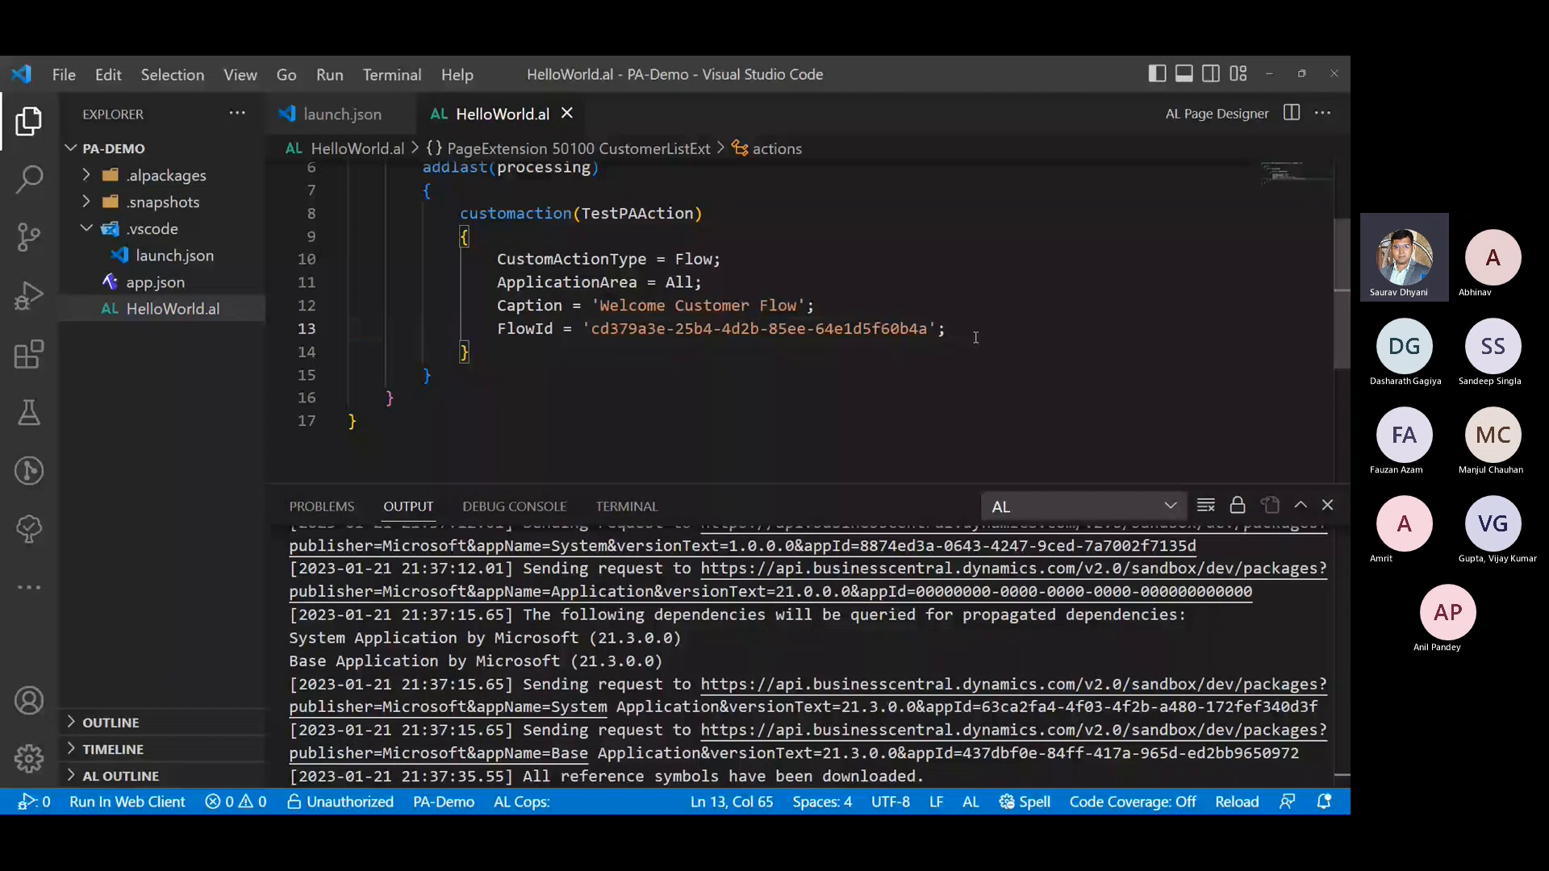
# - Insert a FlowEnvironmentId property with an empty string value on a new line below FlowId
pyautogui.press('Return')
pyautogui.hotkey('ctrl', 'space')
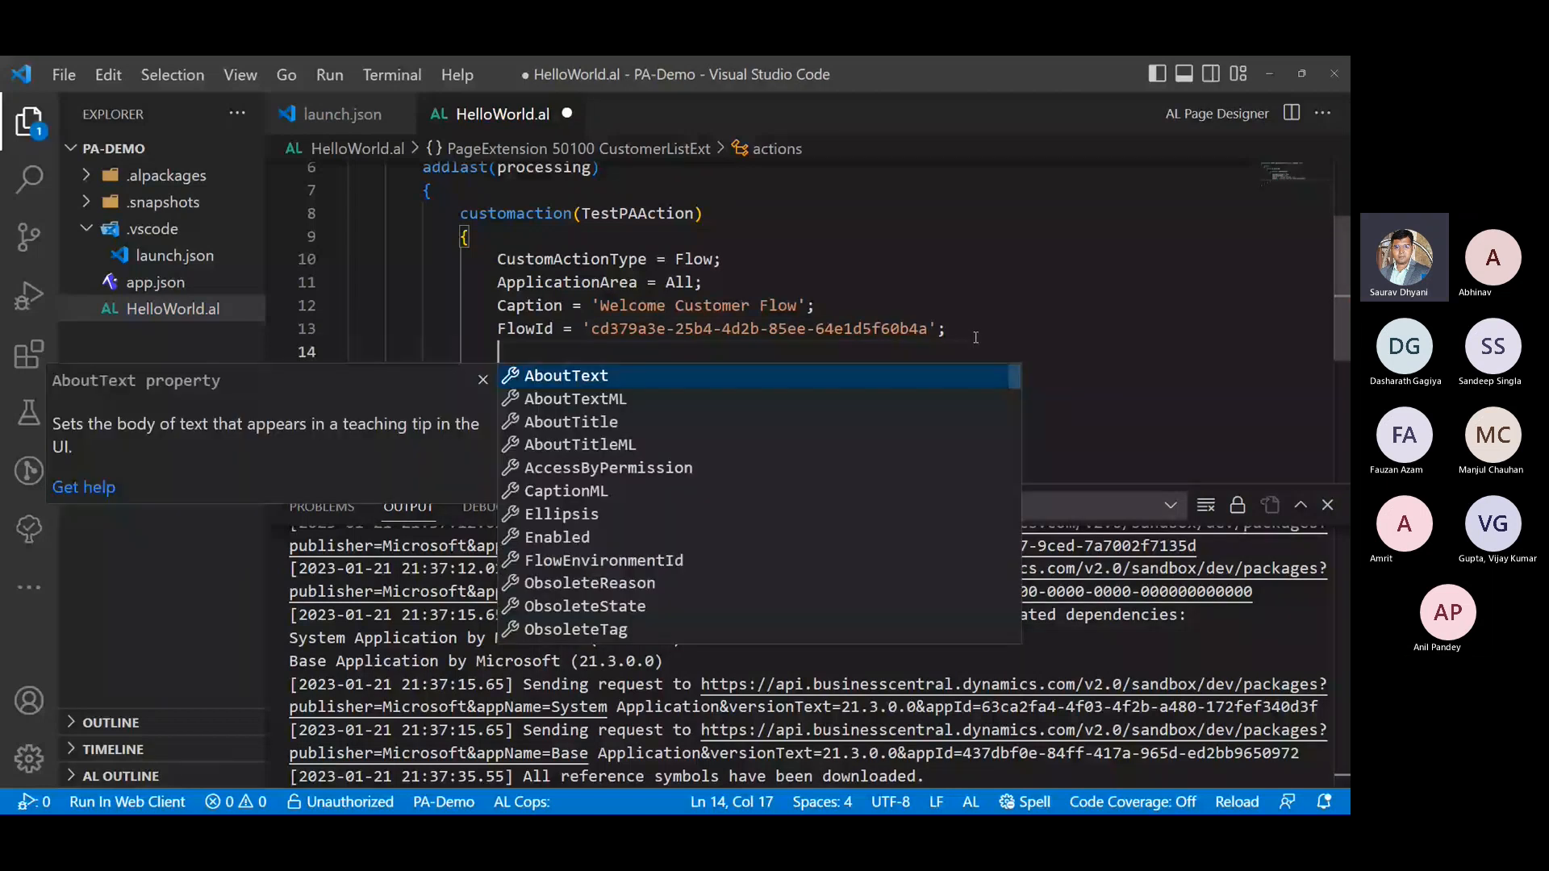
pyautogui.write('Flow')
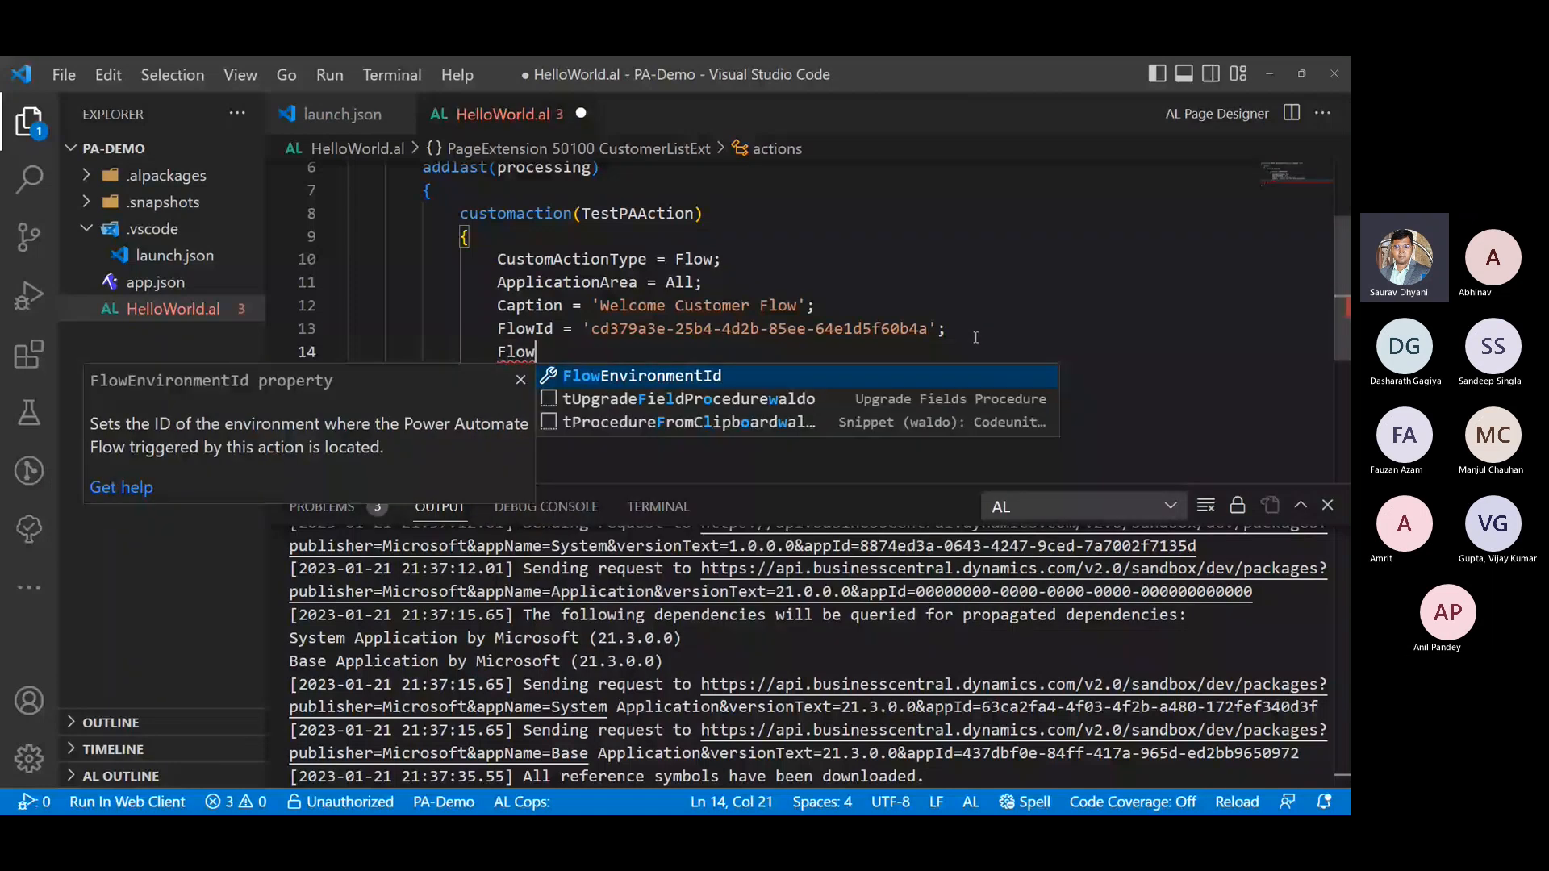
pyautogui.press('Return')
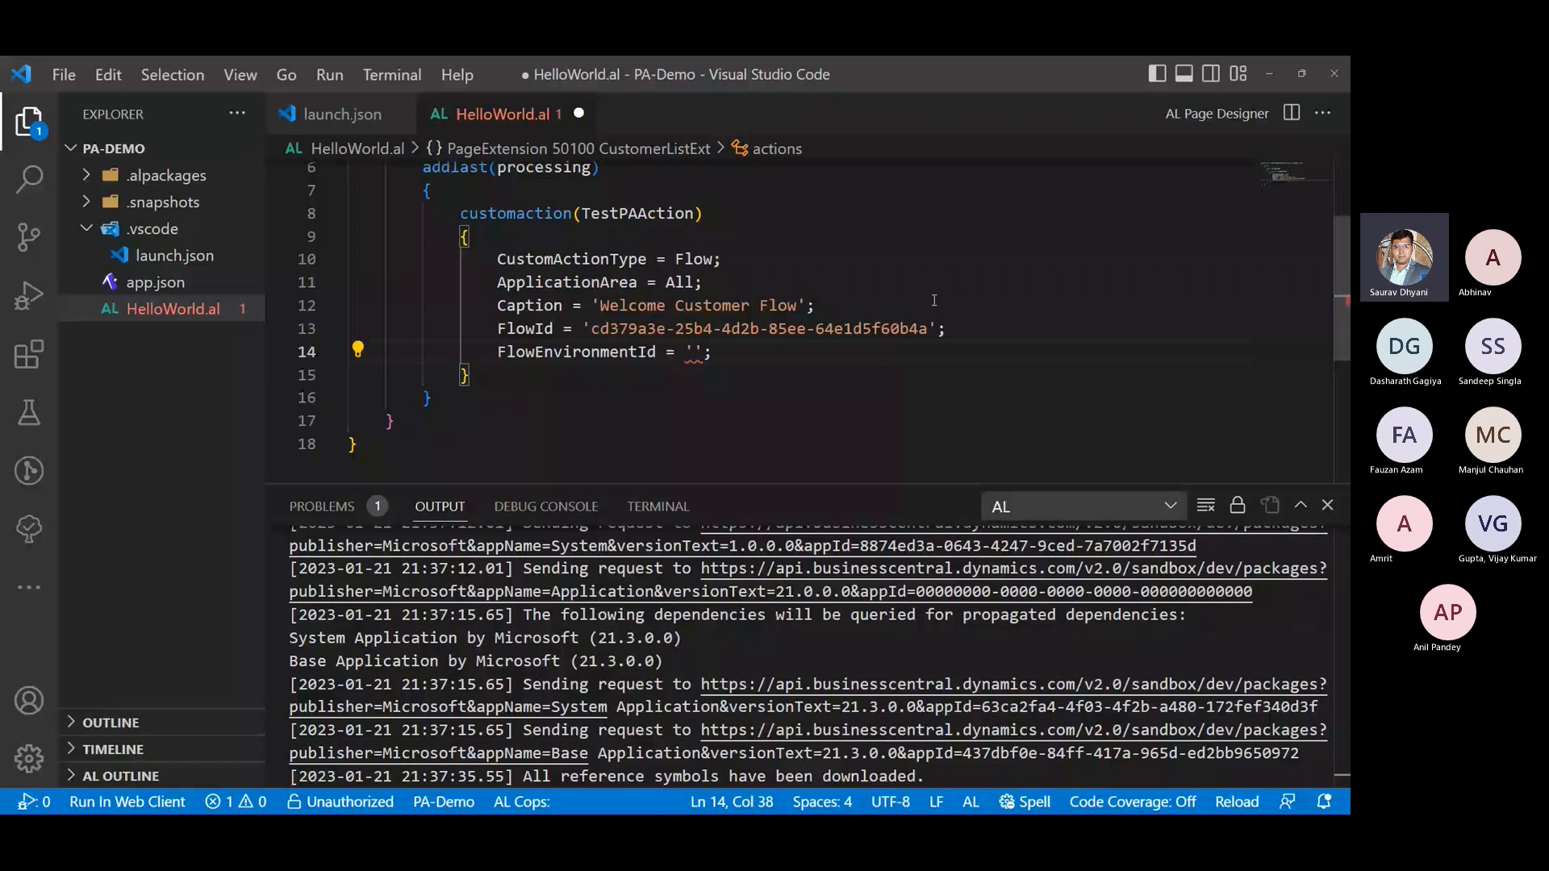
# - Remove the FlowEnvironmentId line from TestPAAction and save HelloWorld.al
pyautogui.tripleClick(740, 362)
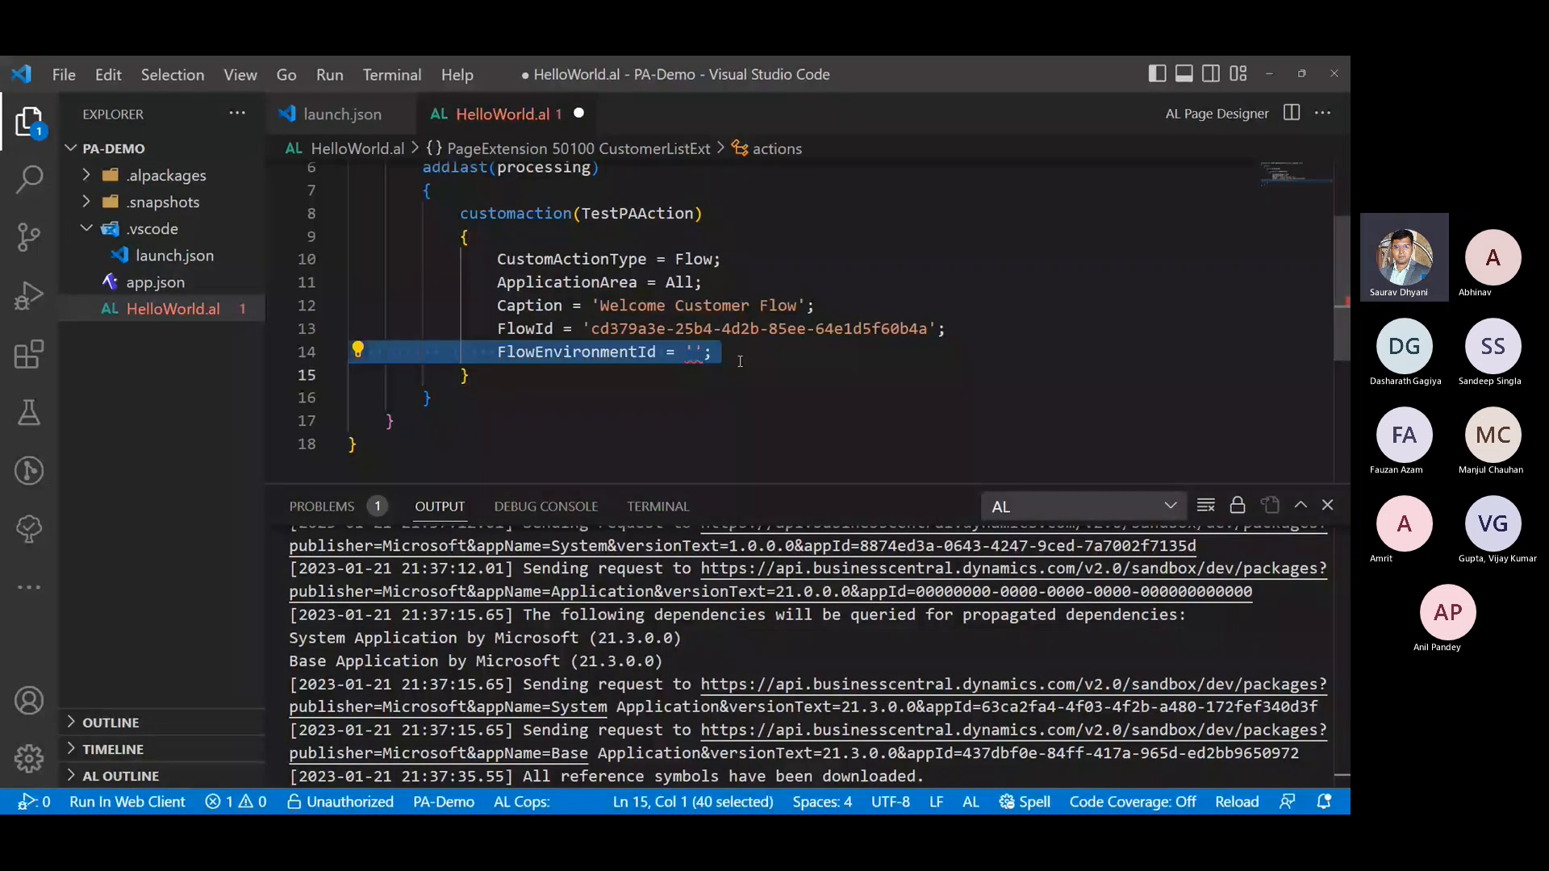
pyautogui.press('BackSpace')
pyautogui.click(992, 342)
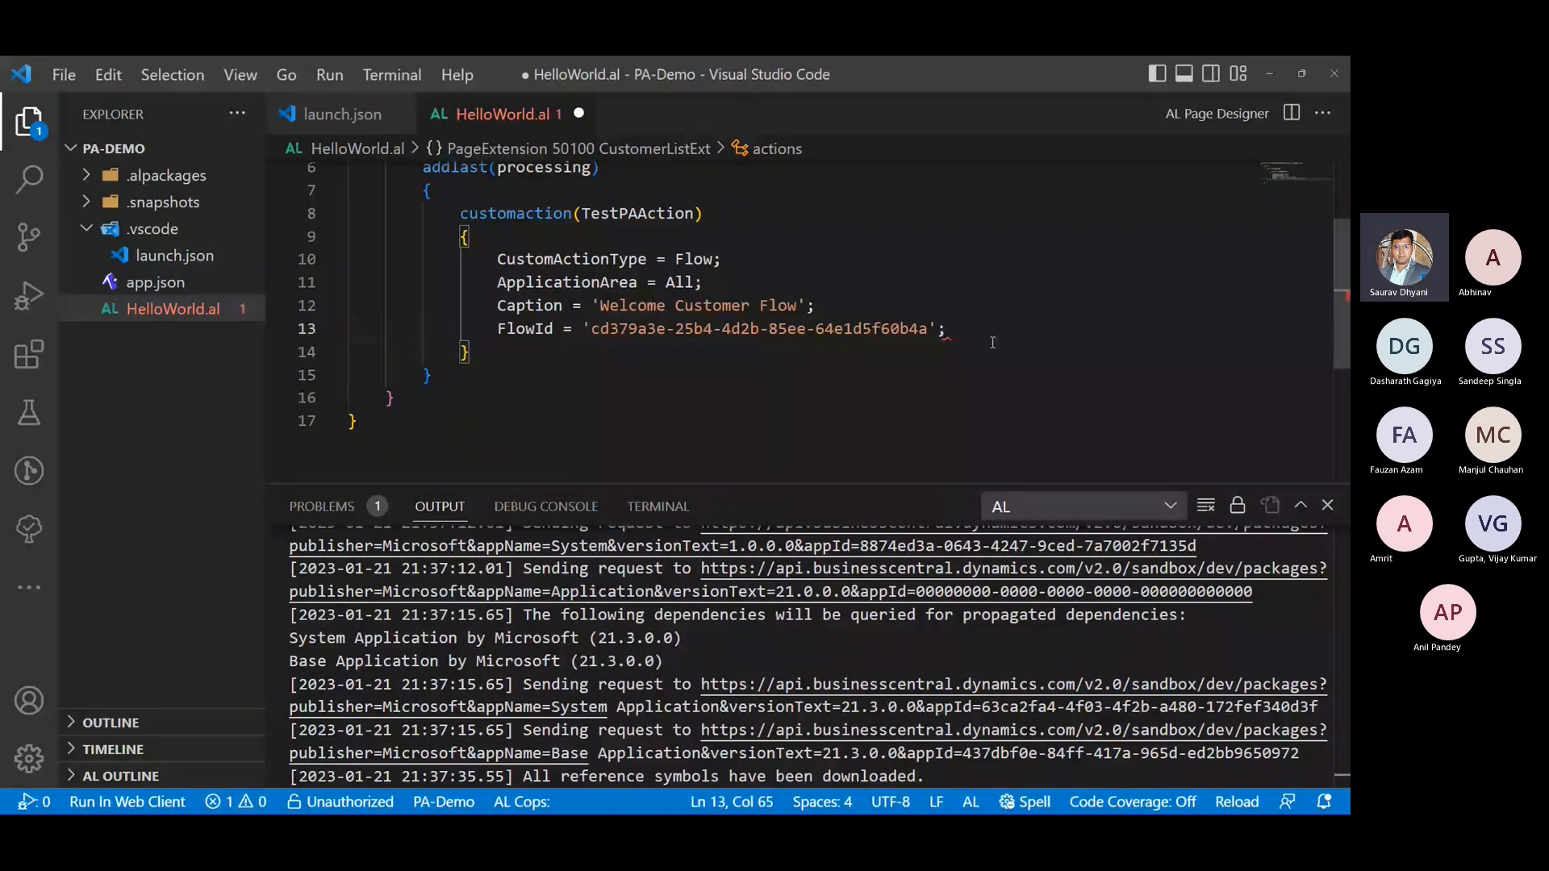
pyautogui.hotkey('ctrl', 's')
pyautogui.scroll(2, 992, 342)
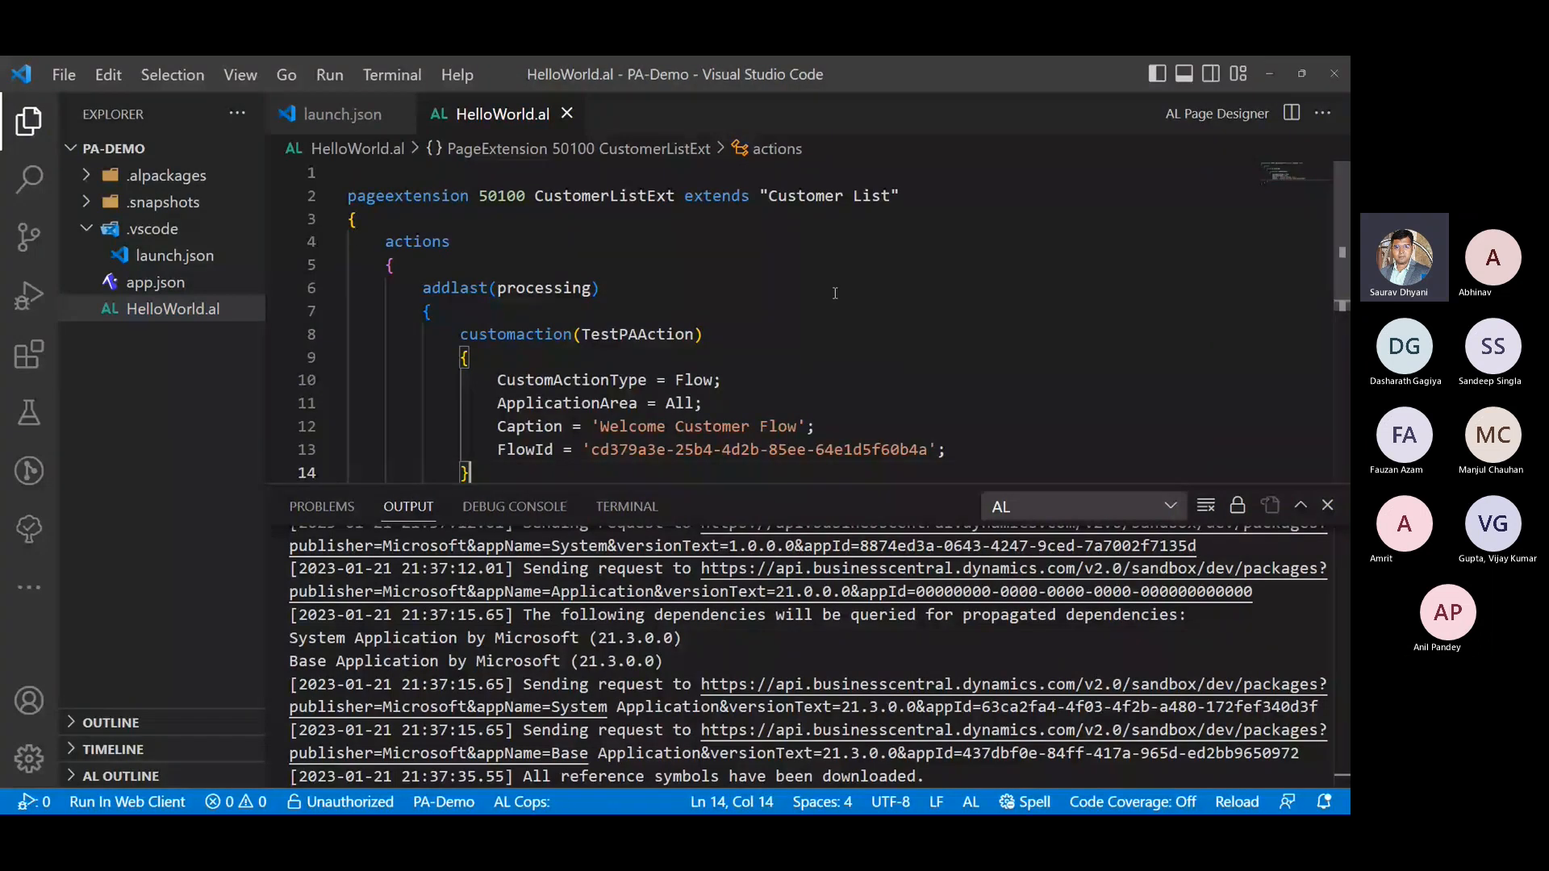
pyautogui.scroll(-1, 835, 293)
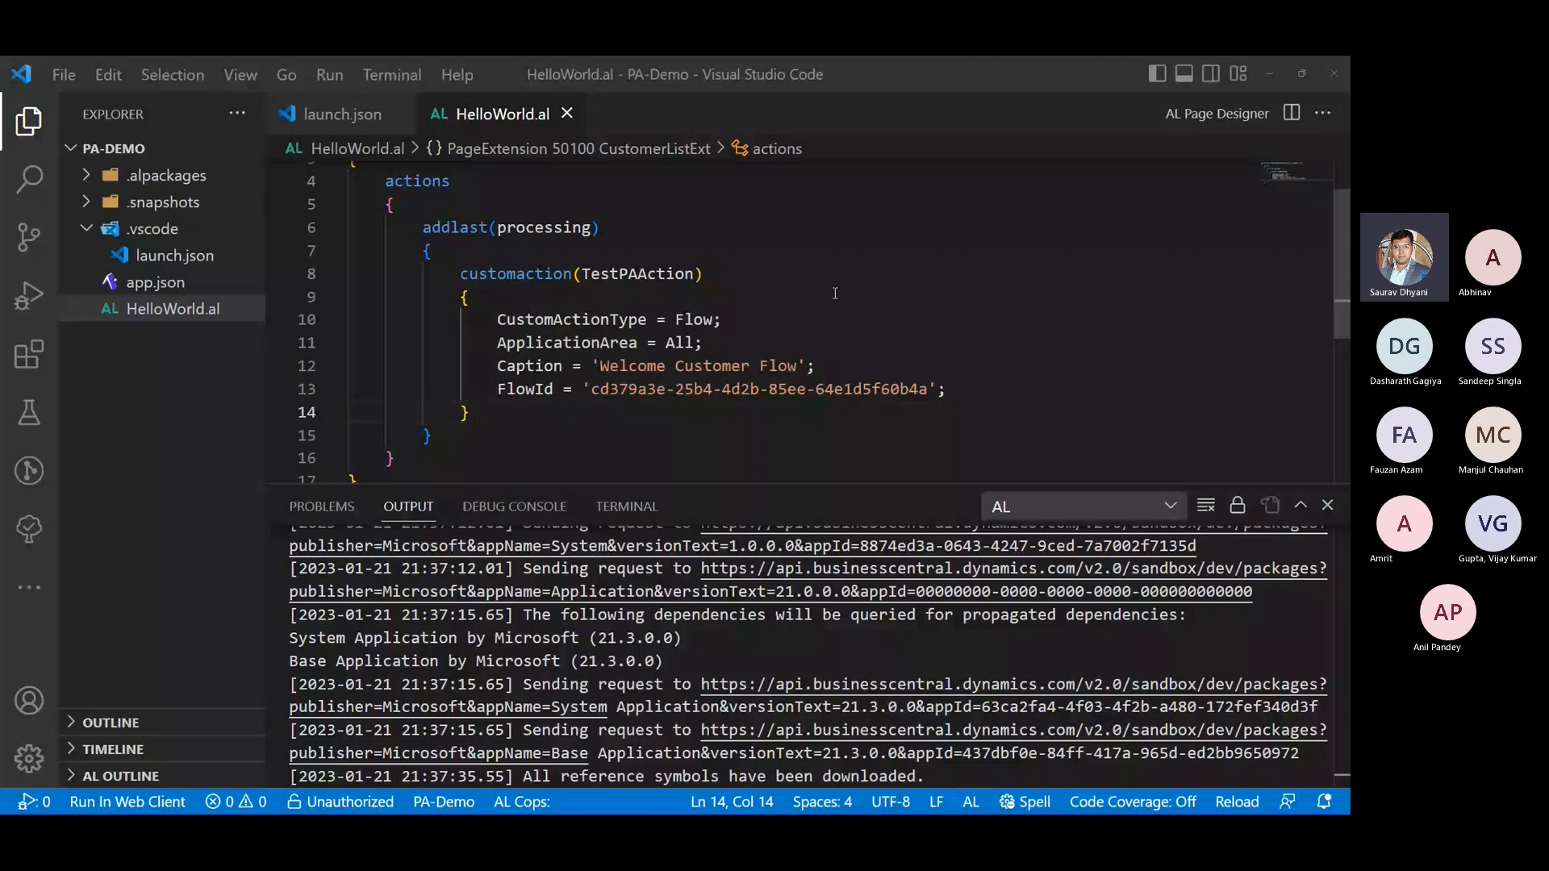
# - Switch to the browser, open the Business Central Sandbox environment and display its Customers list in a maximized window
pyautogui.hotkey('alt', 'Tab')
pyautogui.click(251, 427)
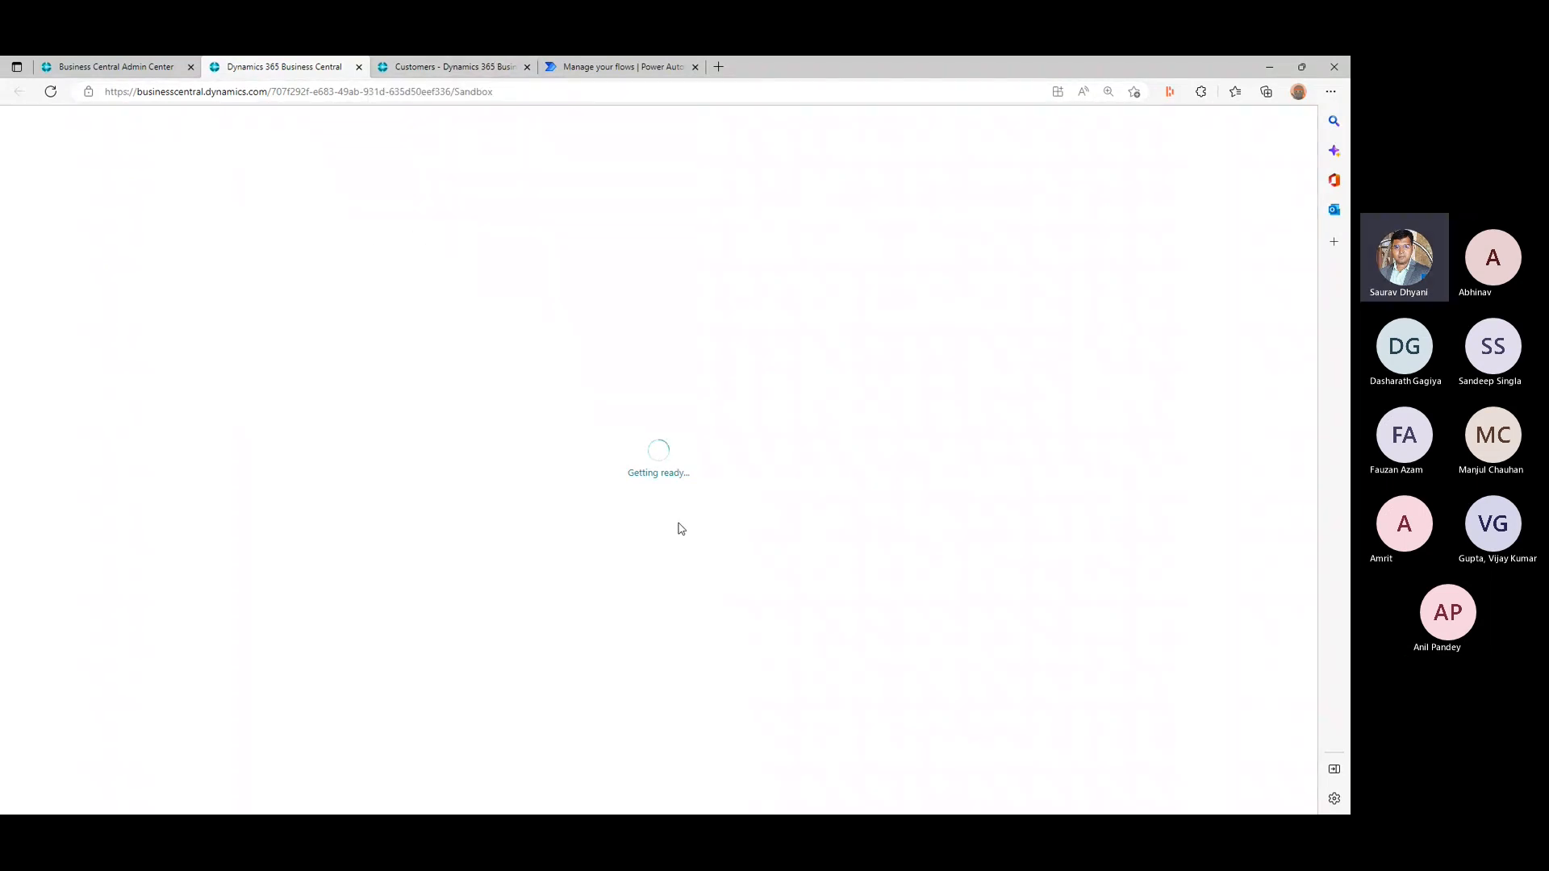
pyautogui.doubleClick(921, 62)
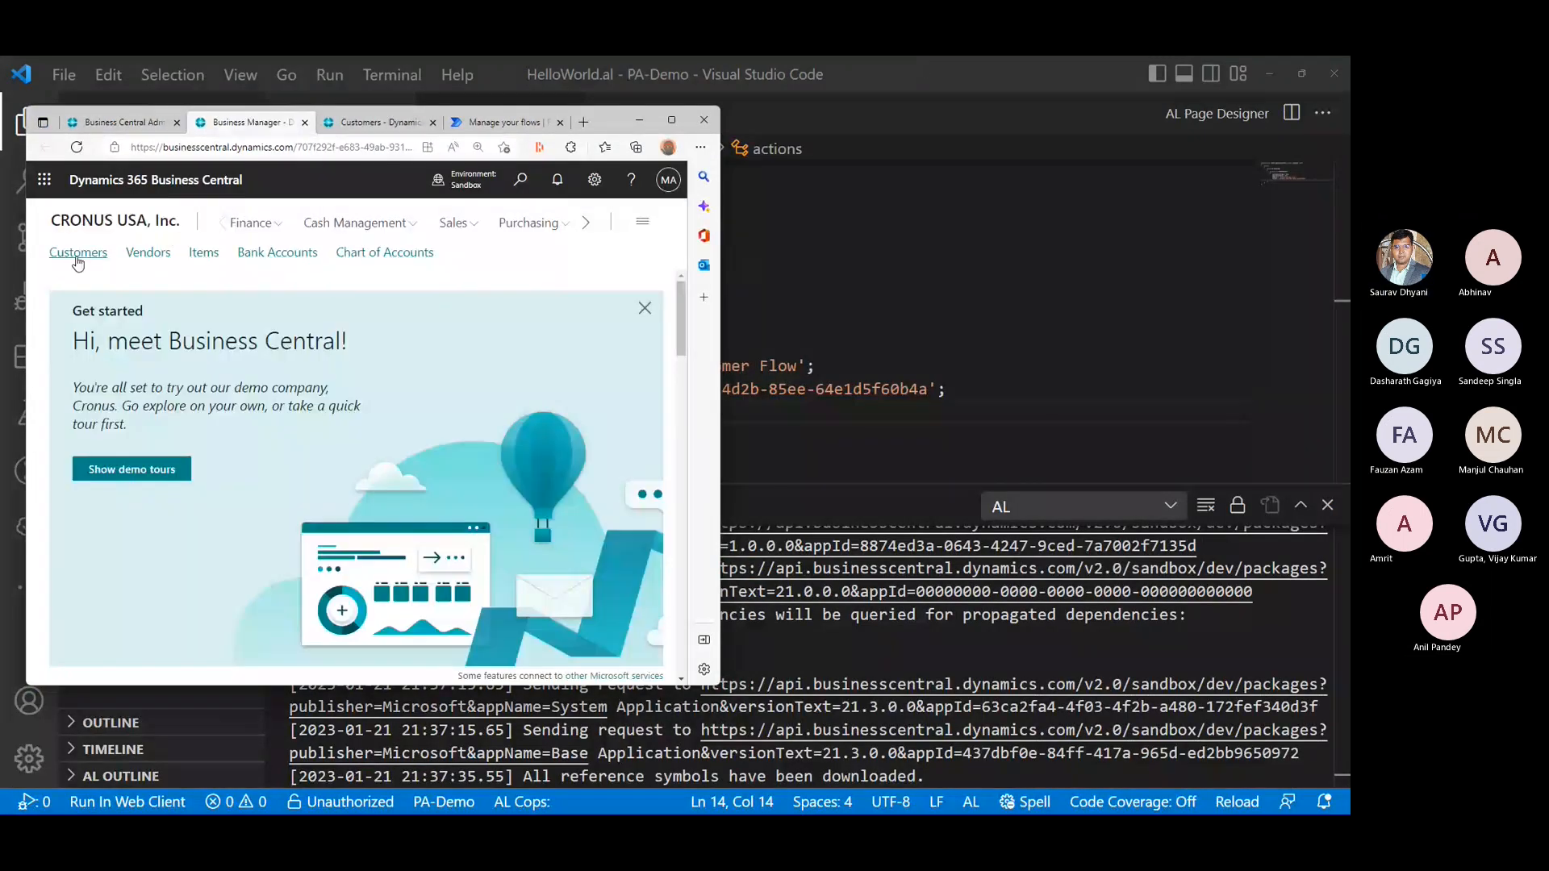
pyautogui.click(78, 257)
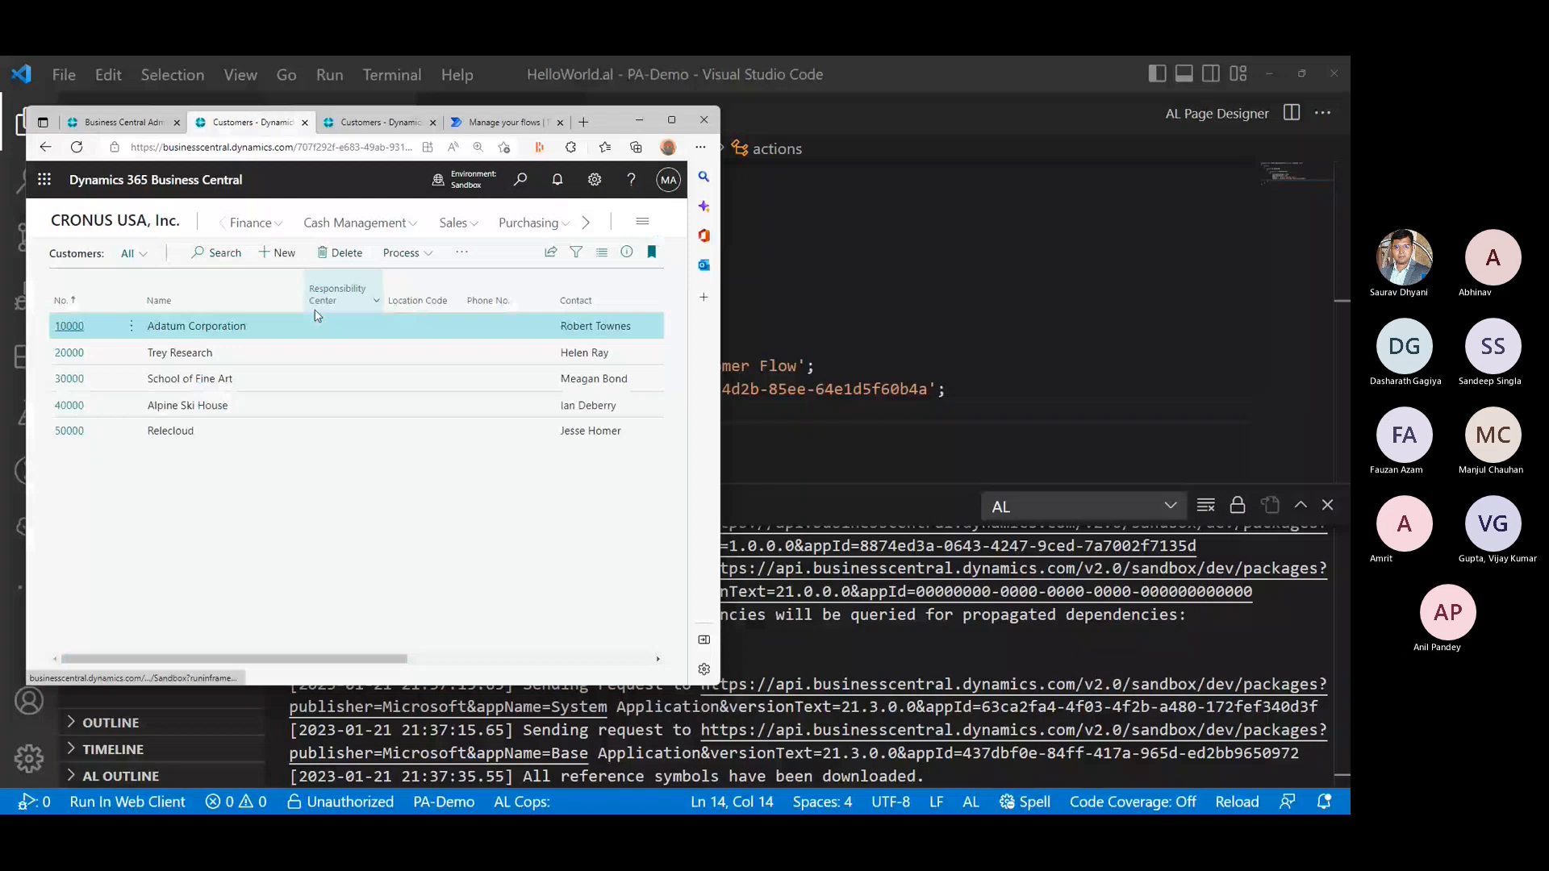
pyautogui.click(671, 119)
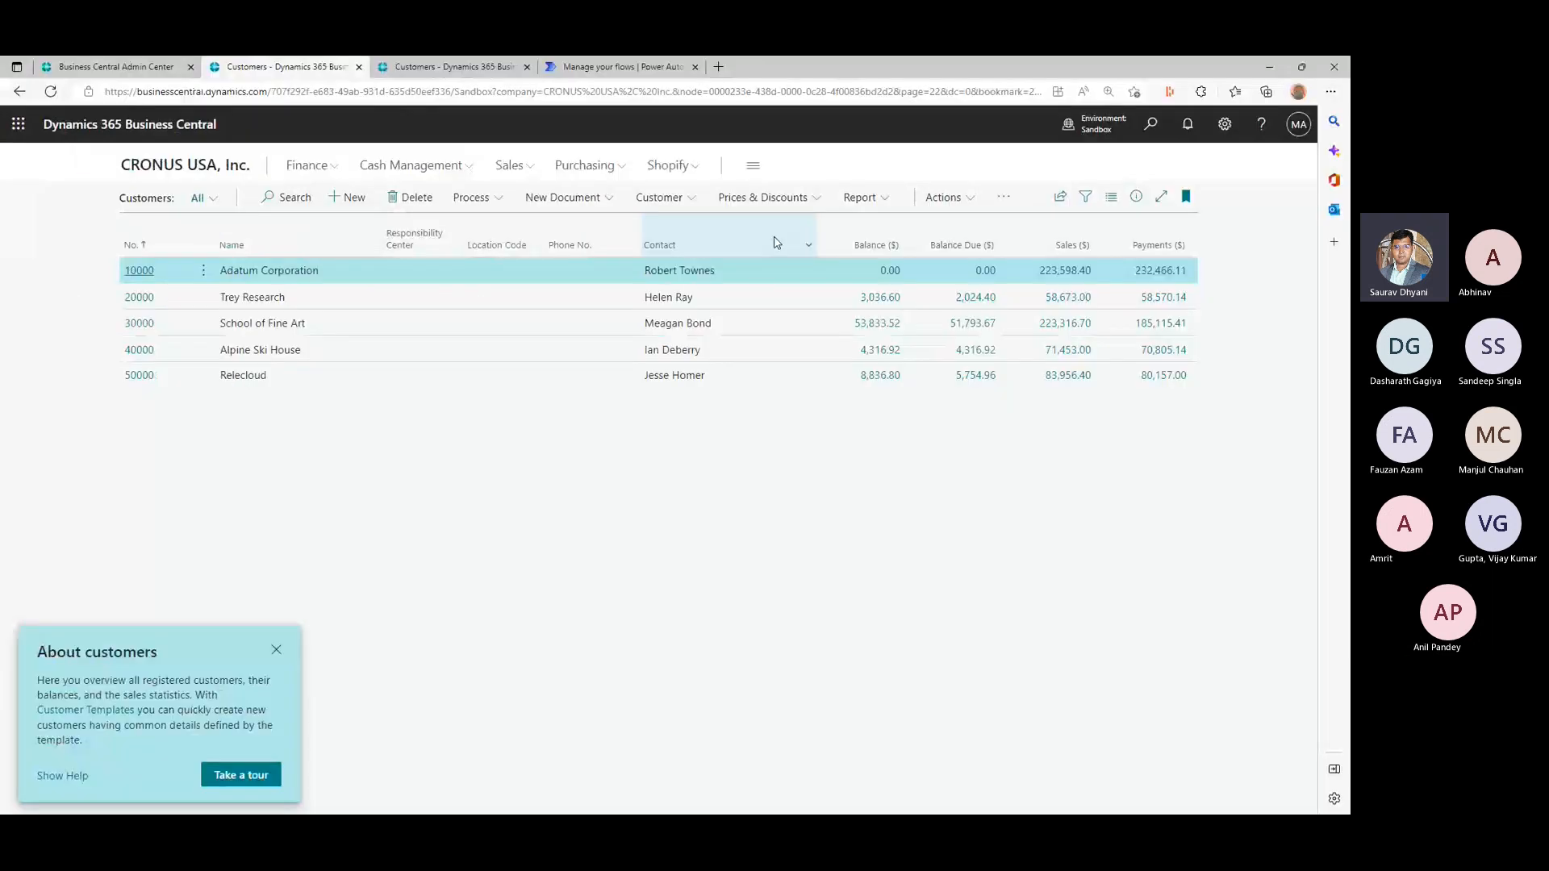
# - Examine the actions offered under Process and Automate on the Customers list
pyautogui.click(1003, 196)
pyautogui.click(482, 207)
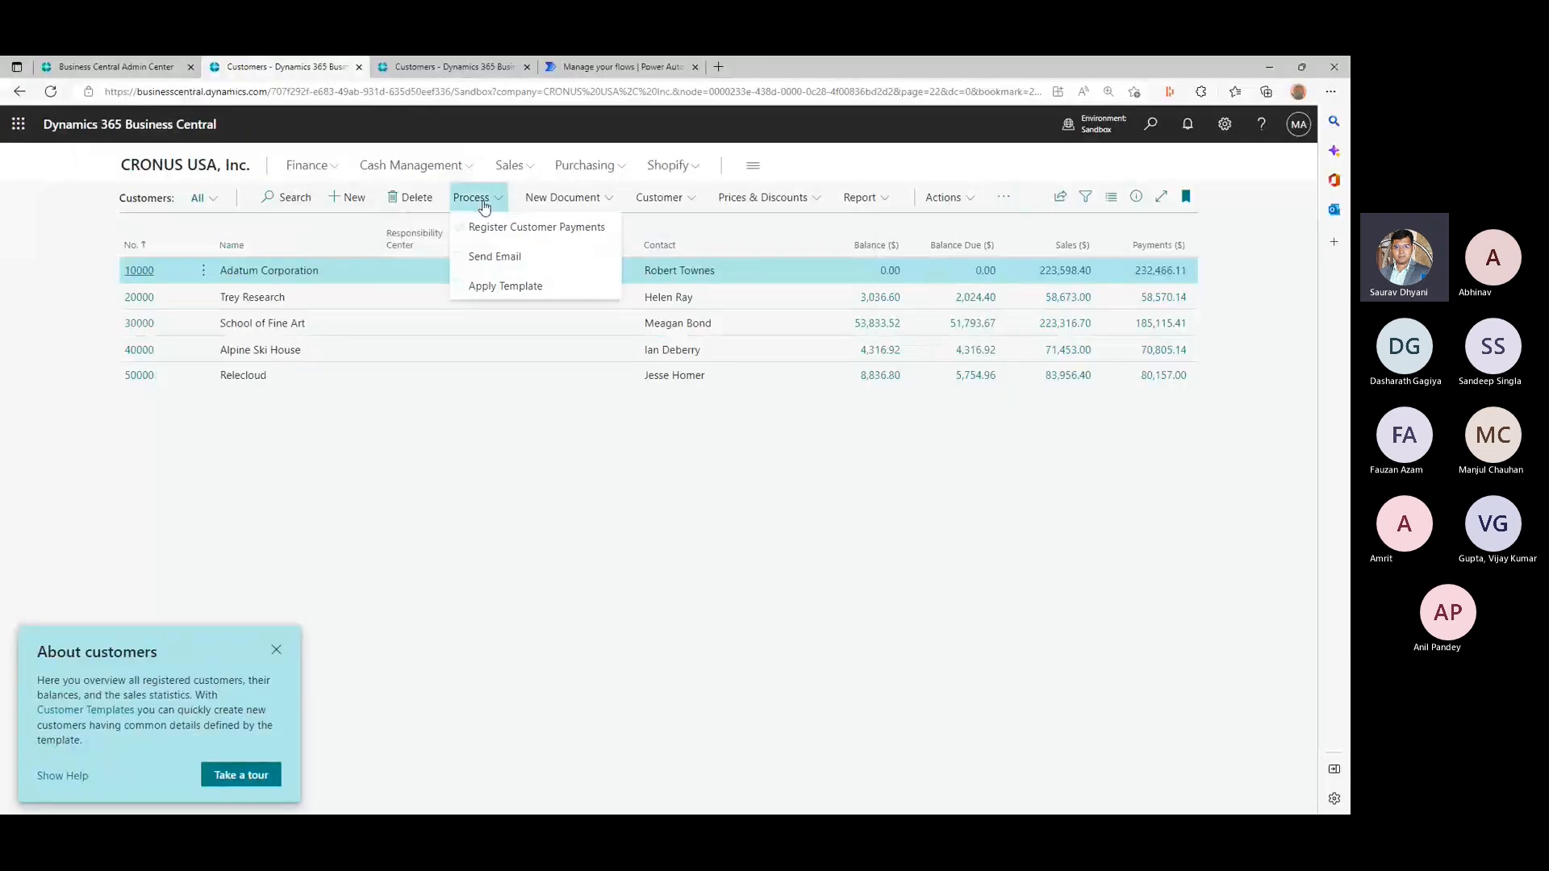
pyautogui.click(997, 202)
pyautogui.moveTo(984, 284)
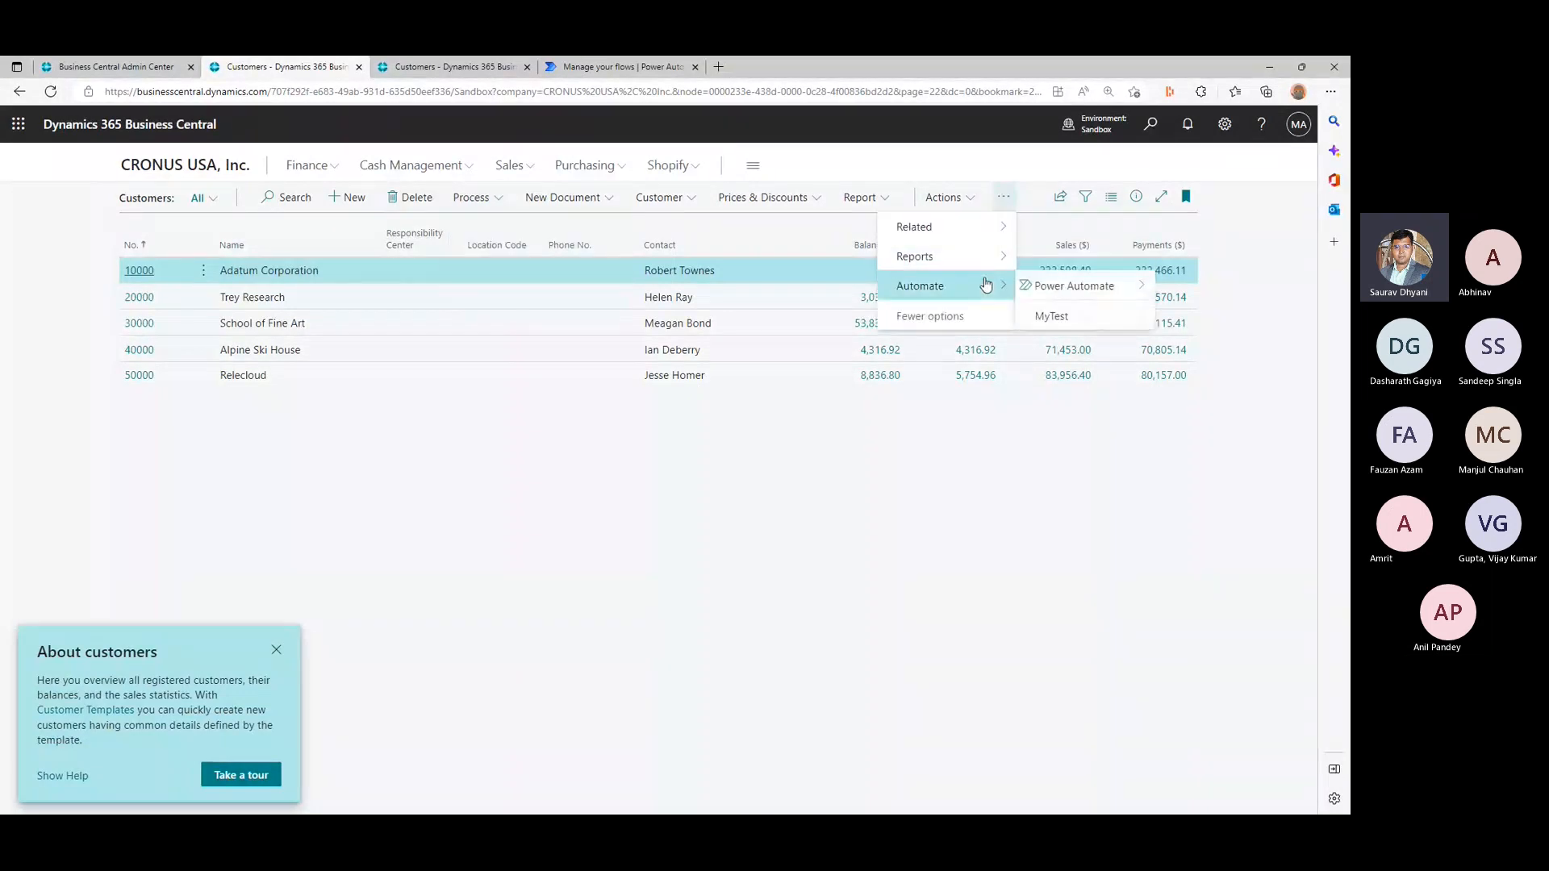
pyautogui.moveTo(1127, 287)
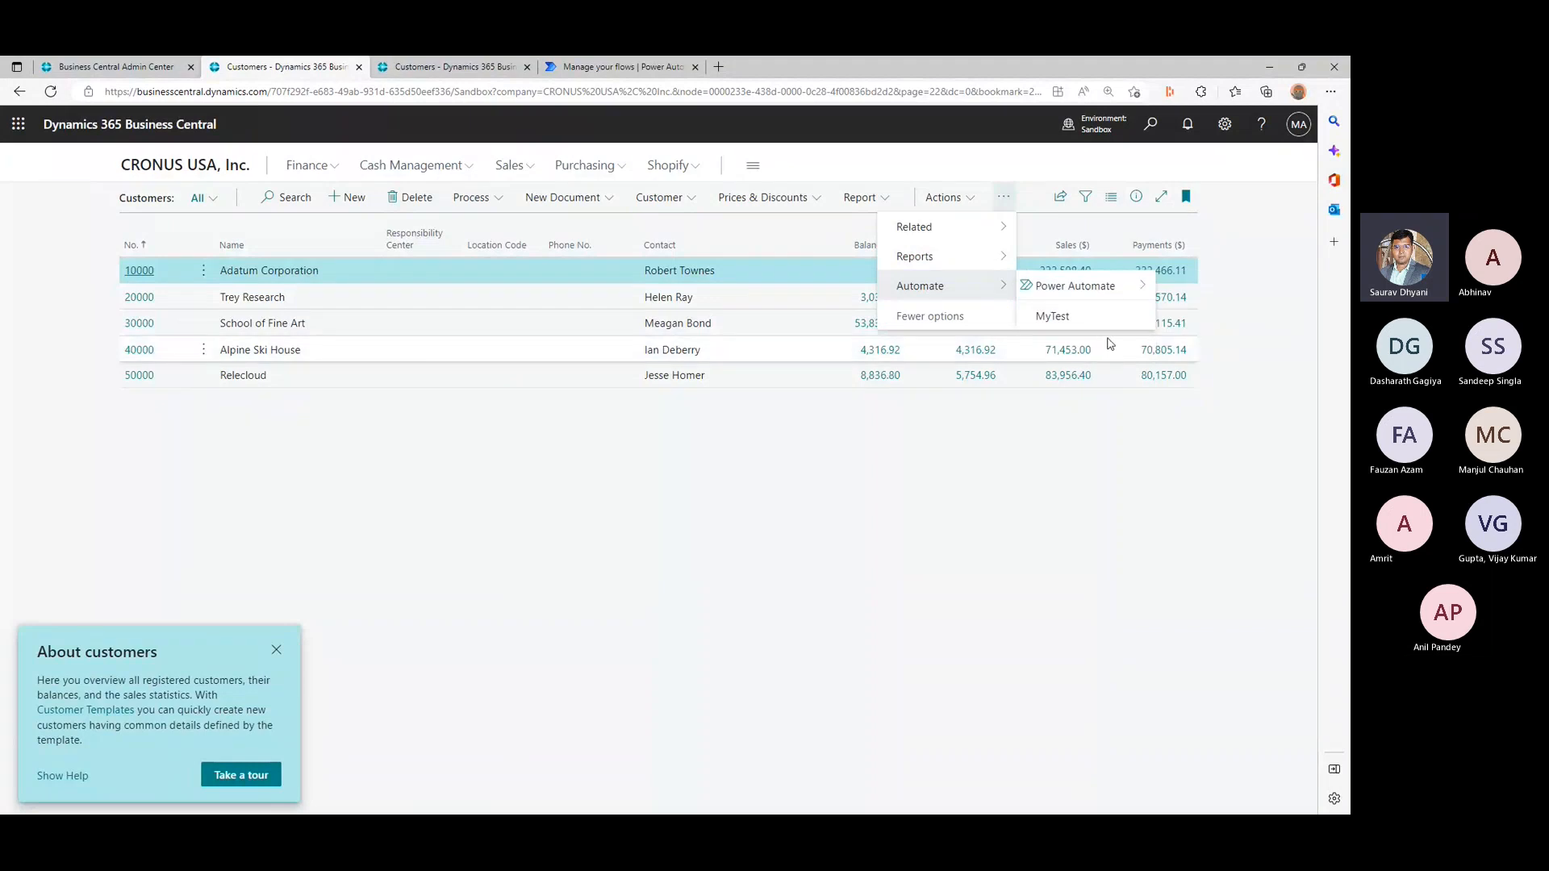
pyautogui.click(676, 505)
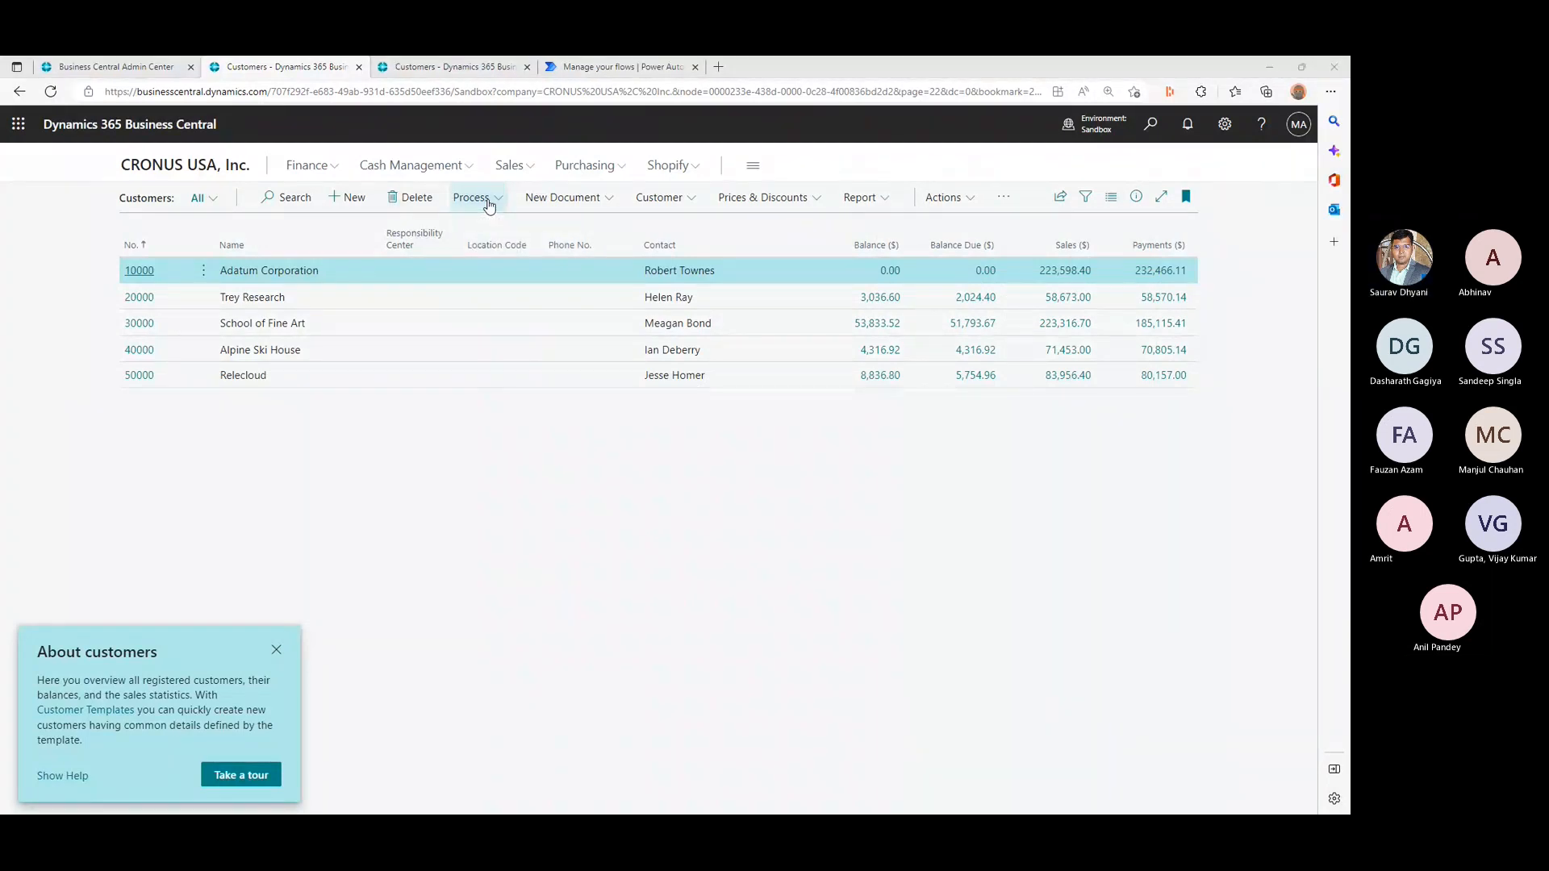
# - Switch back to Visual Studio Code, enlarge the code area and open the definition of the extended "Customer List" page
pyautogui.hotkey('alt', 'Tab')
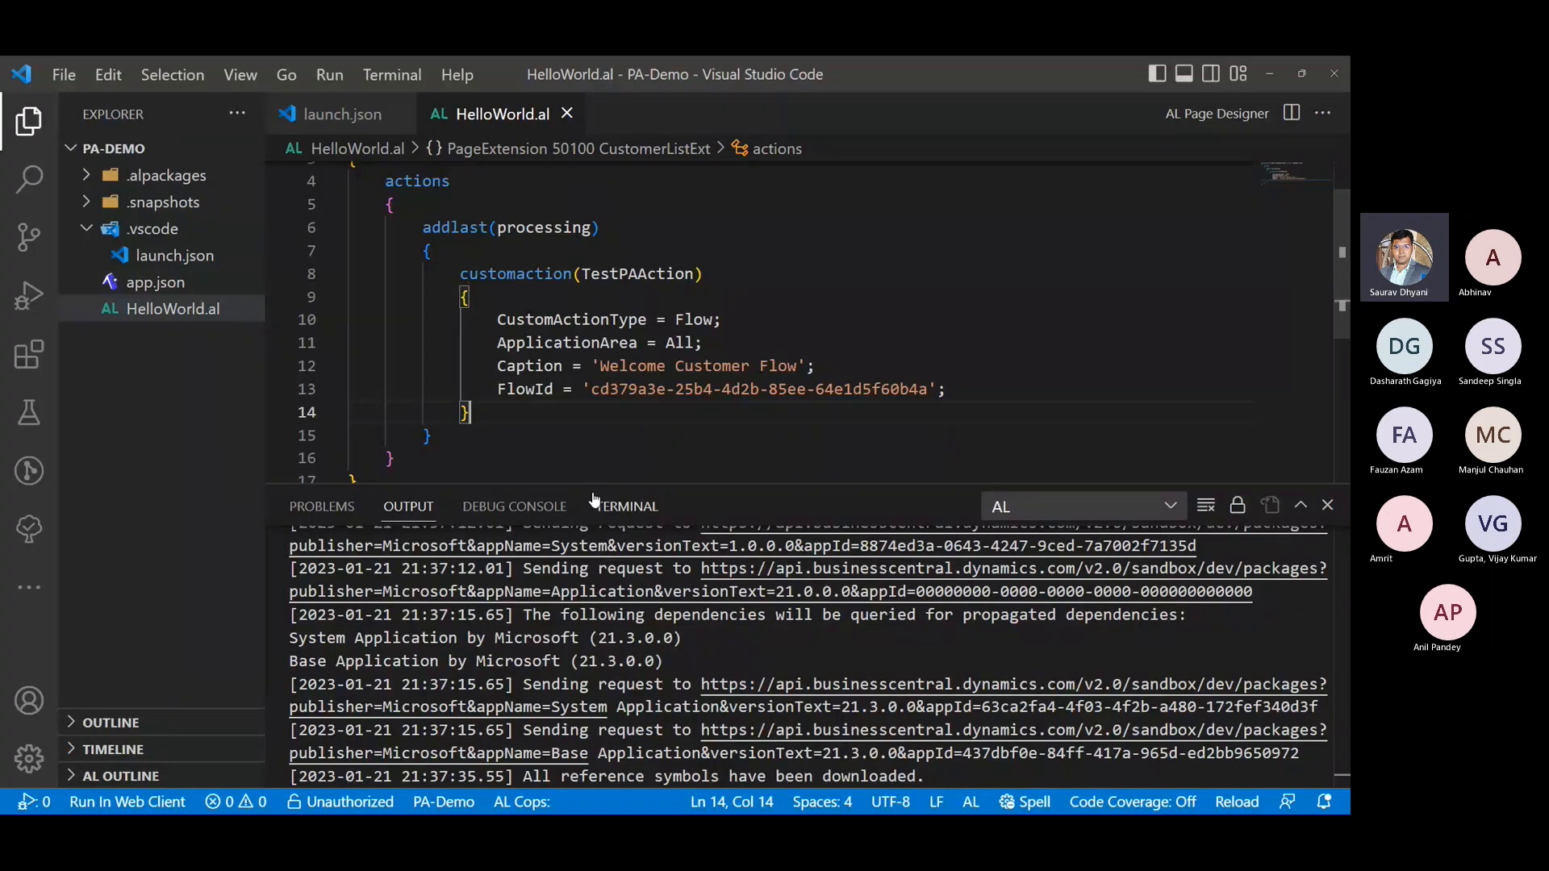
pyautogui.moveTo(594, 499); pyautogui.dragTo(624, 663)
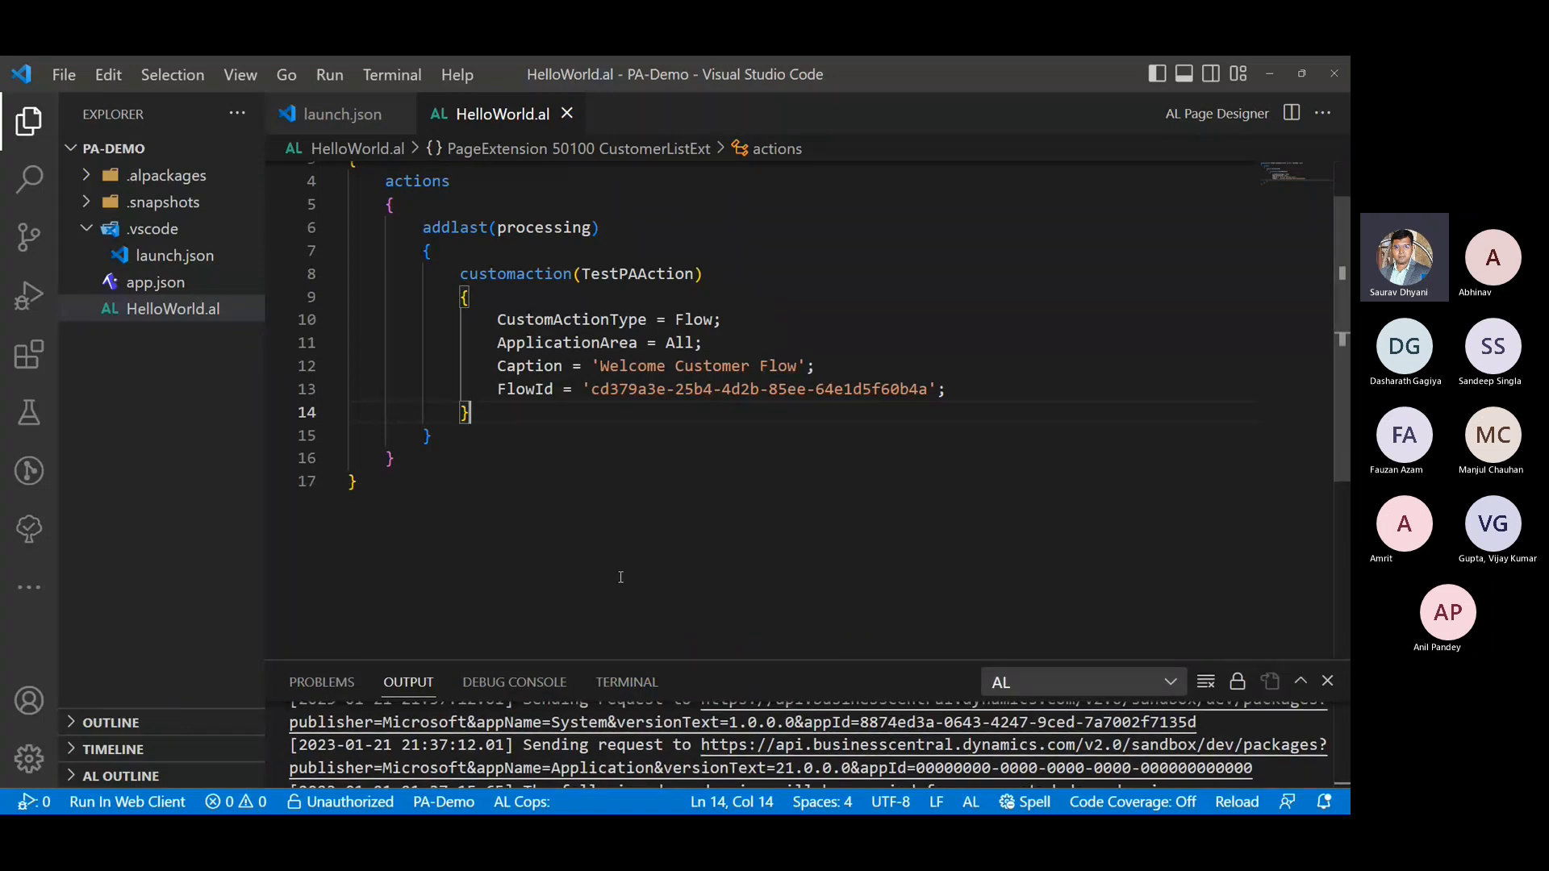
pyautogui.scroll(1, 621, 562)
pyautogui.click(823, 197)
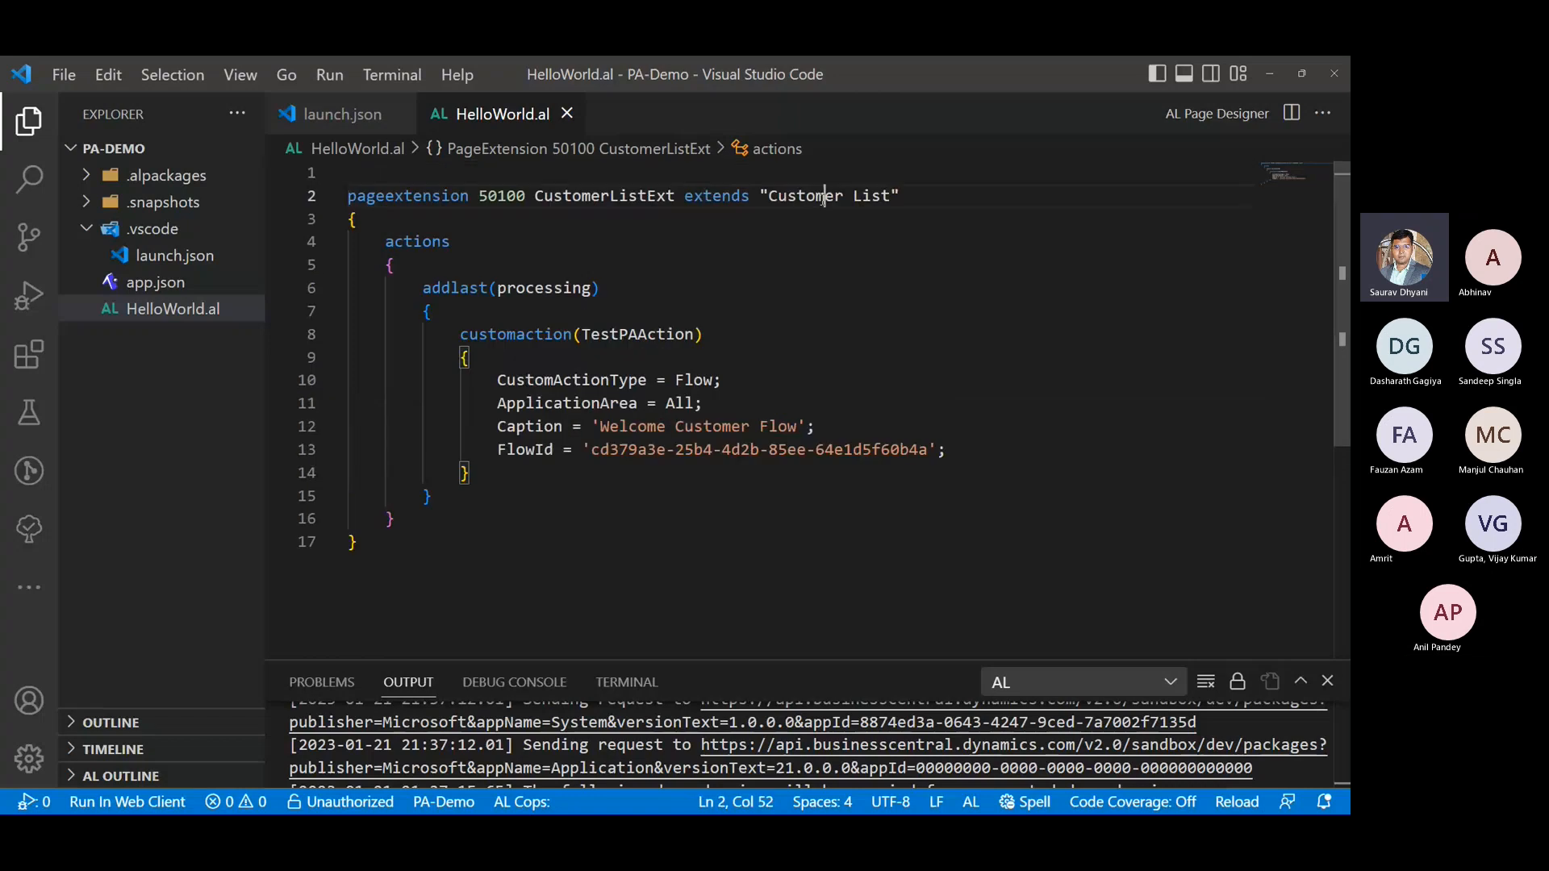
pyautogui.rightClick(823, 198)
pyautogui.click(928, 182)
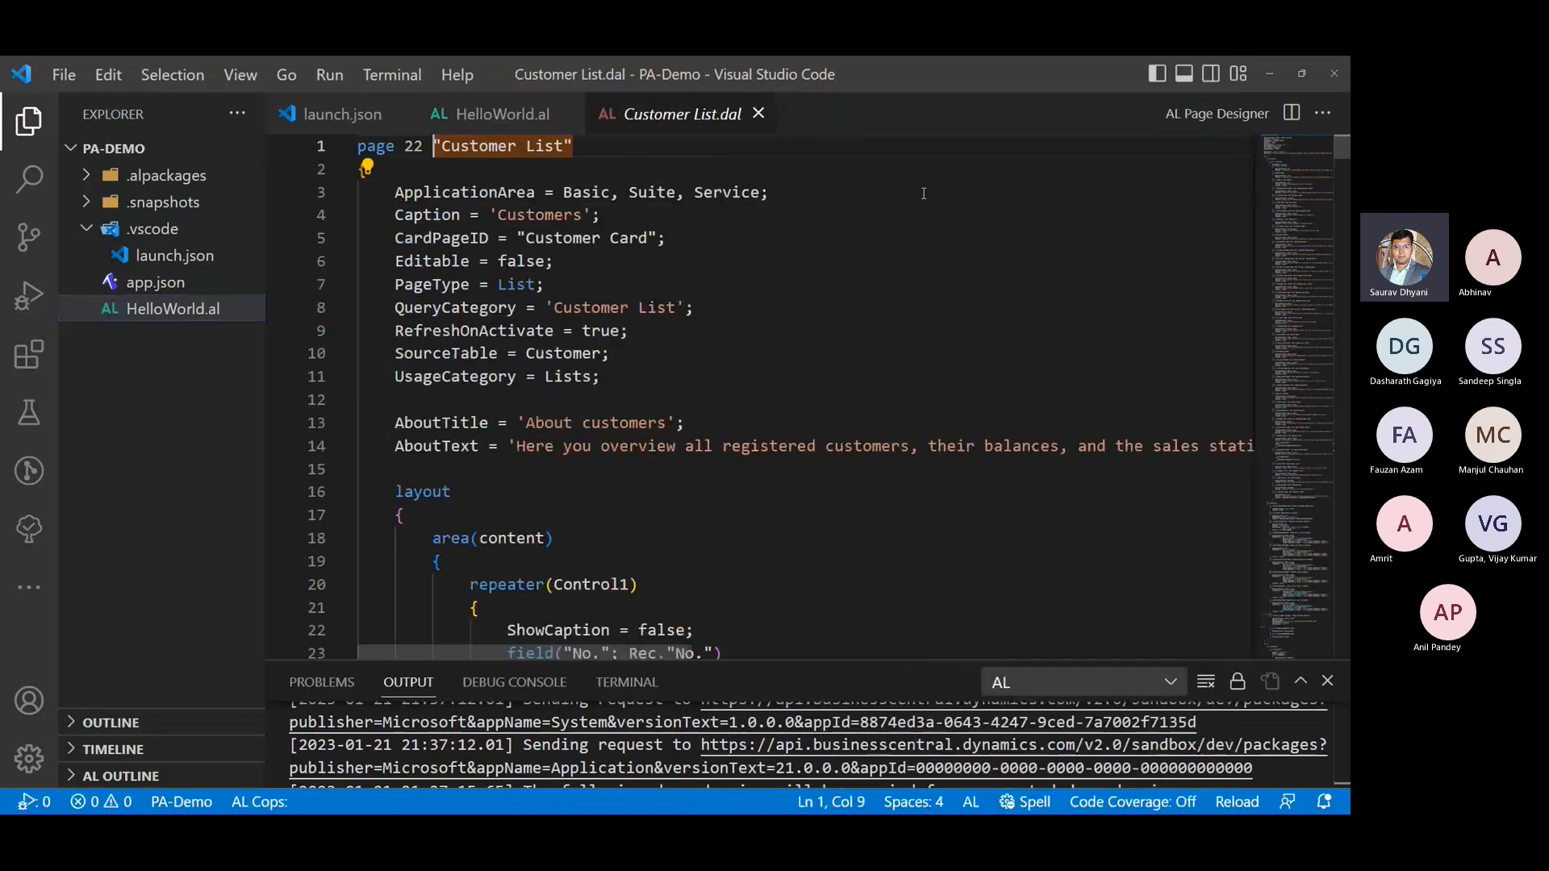
# - Search the Customer List source for "actionre" to locate its actionref entries
pyautogui.scroll(-10, 453, 544)
pyautogui.click(669, 438)
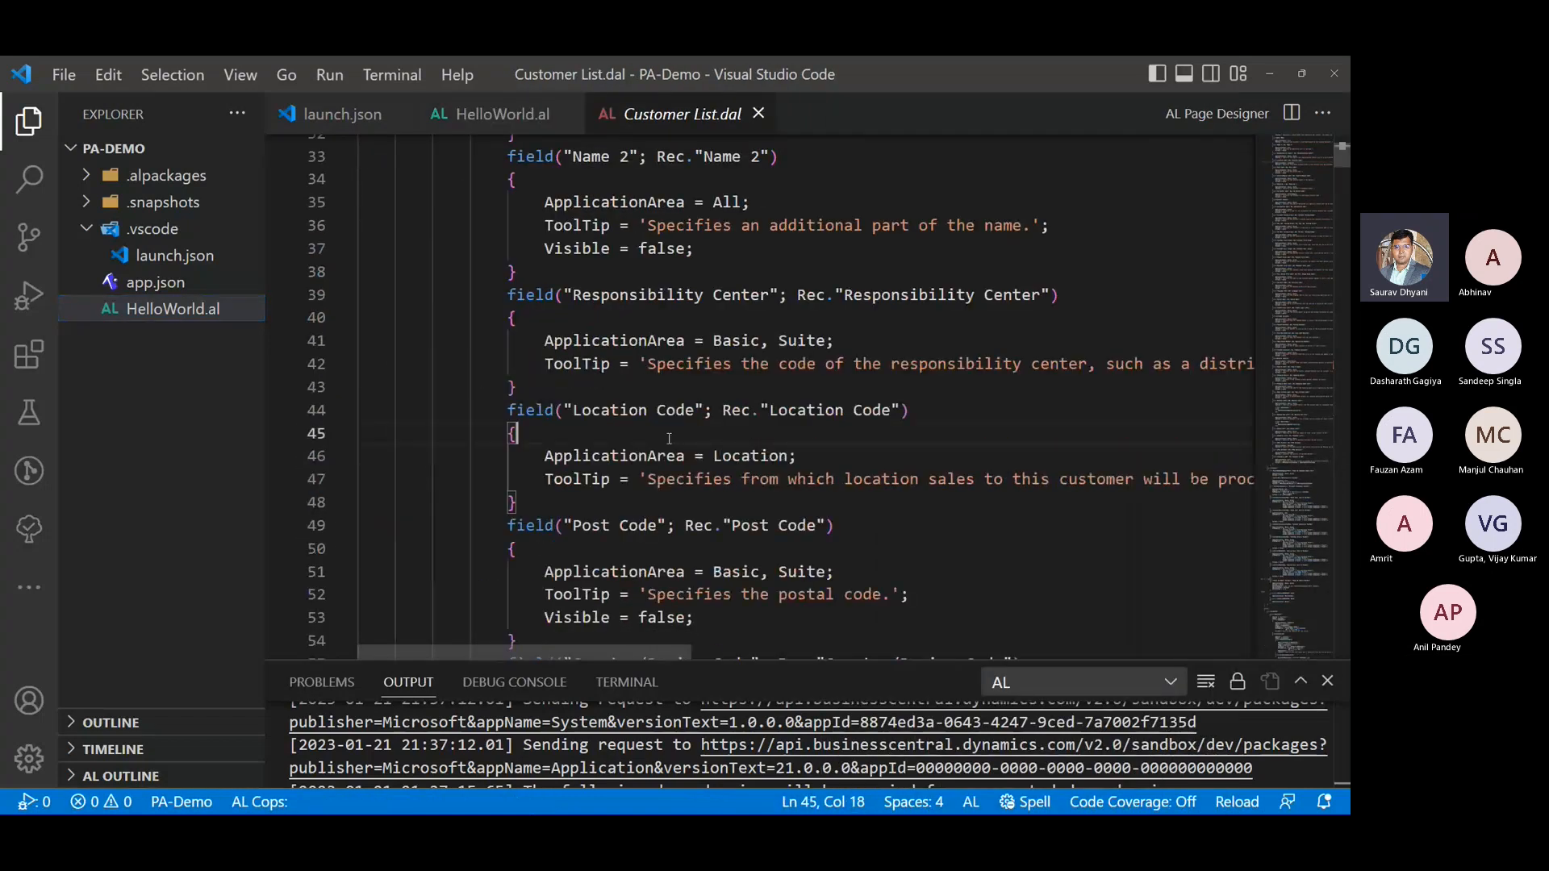
pyautogui.hotkey('ctrl', 'f')
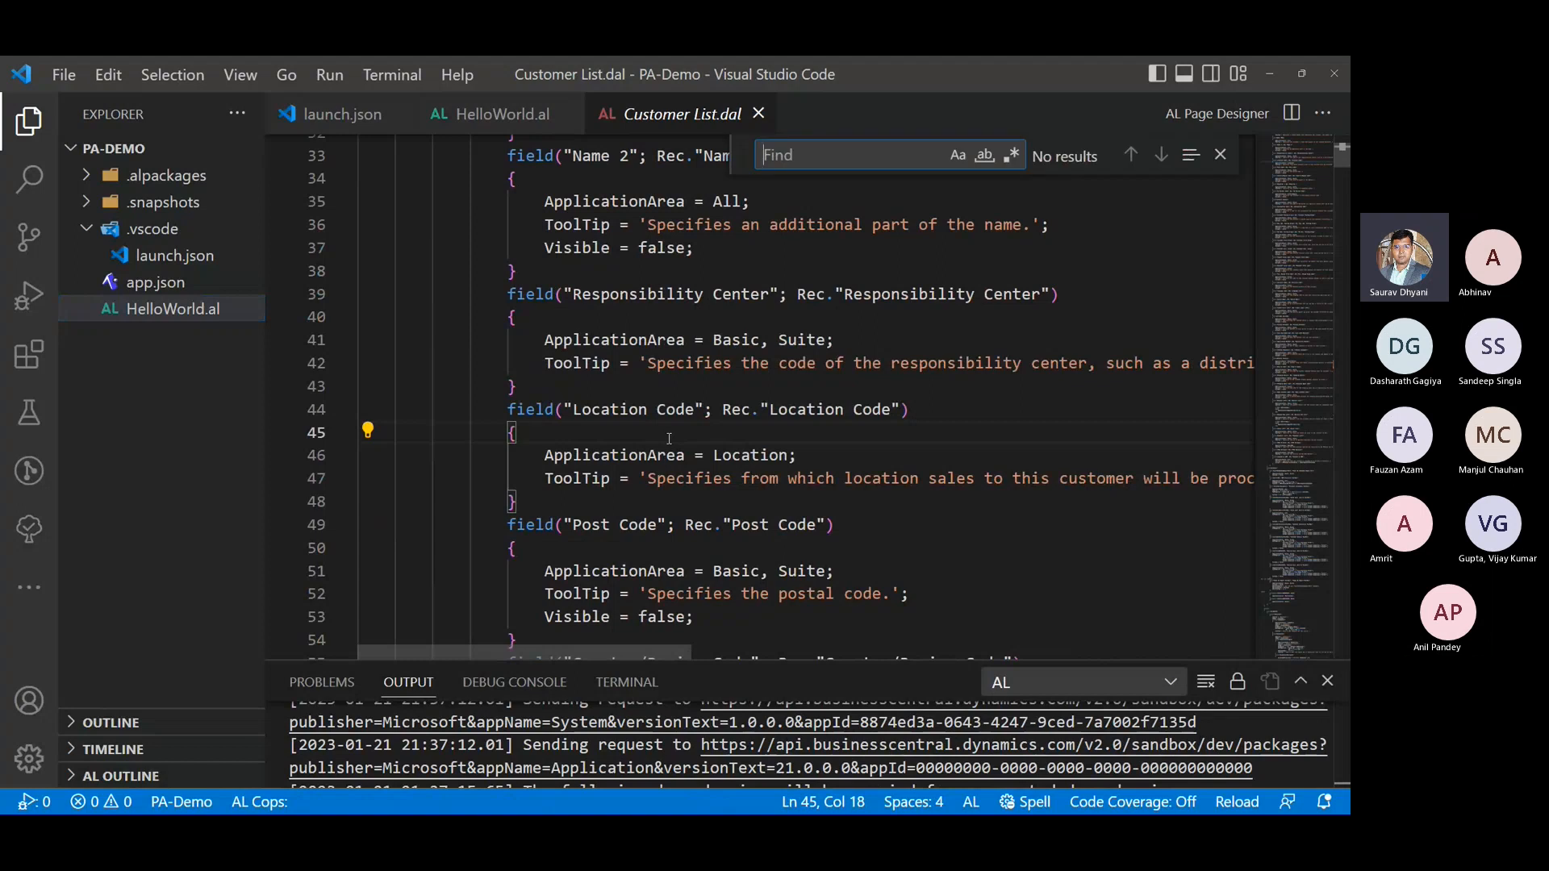
pyautogui.write('ac')
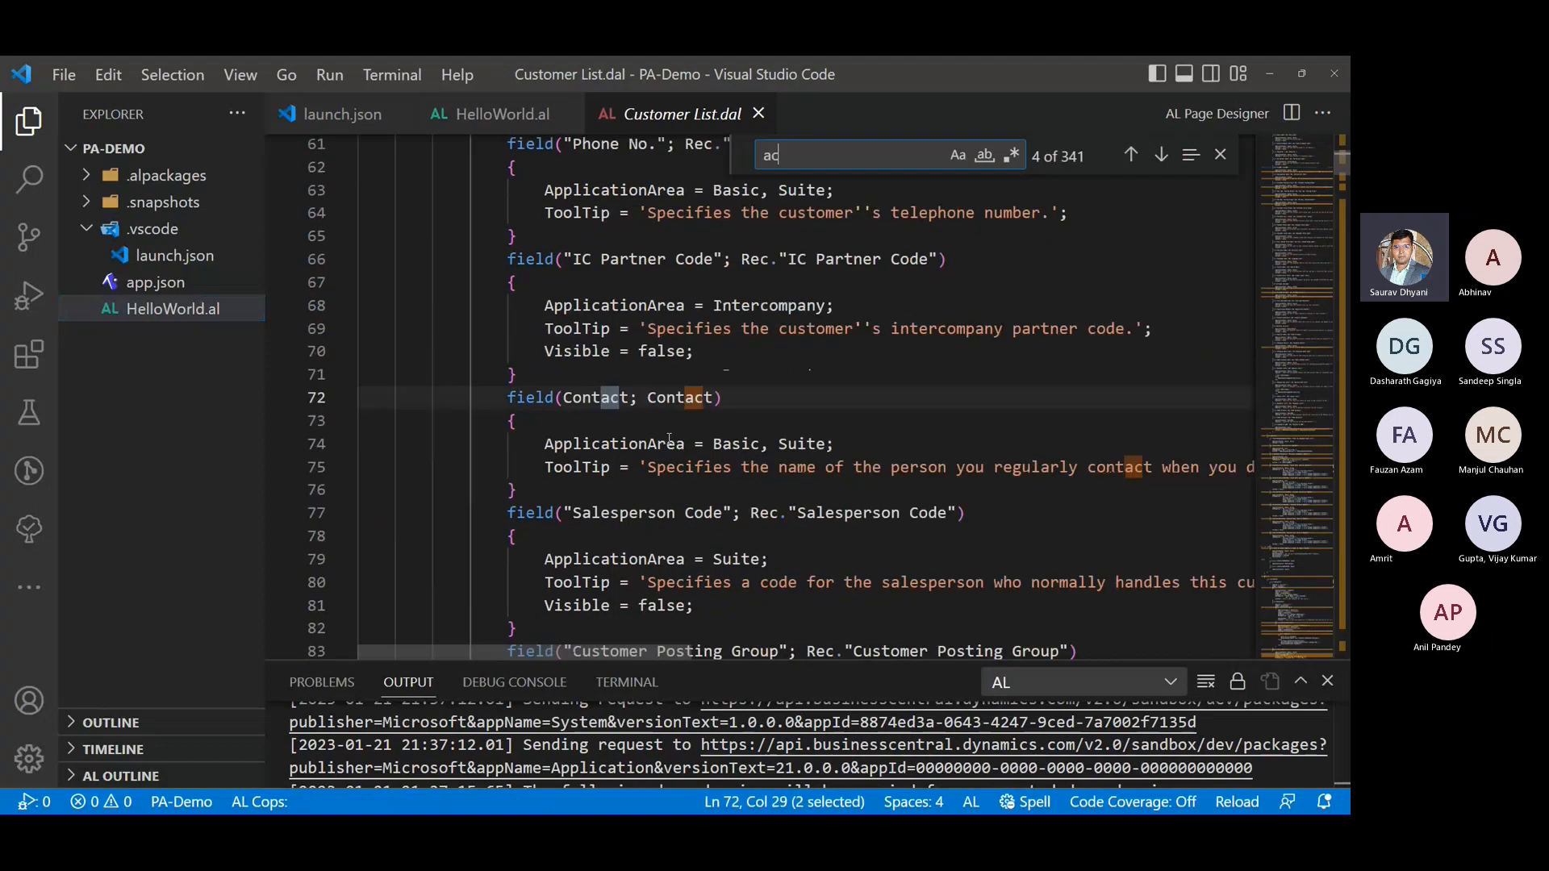
pyautogui.write('tion')
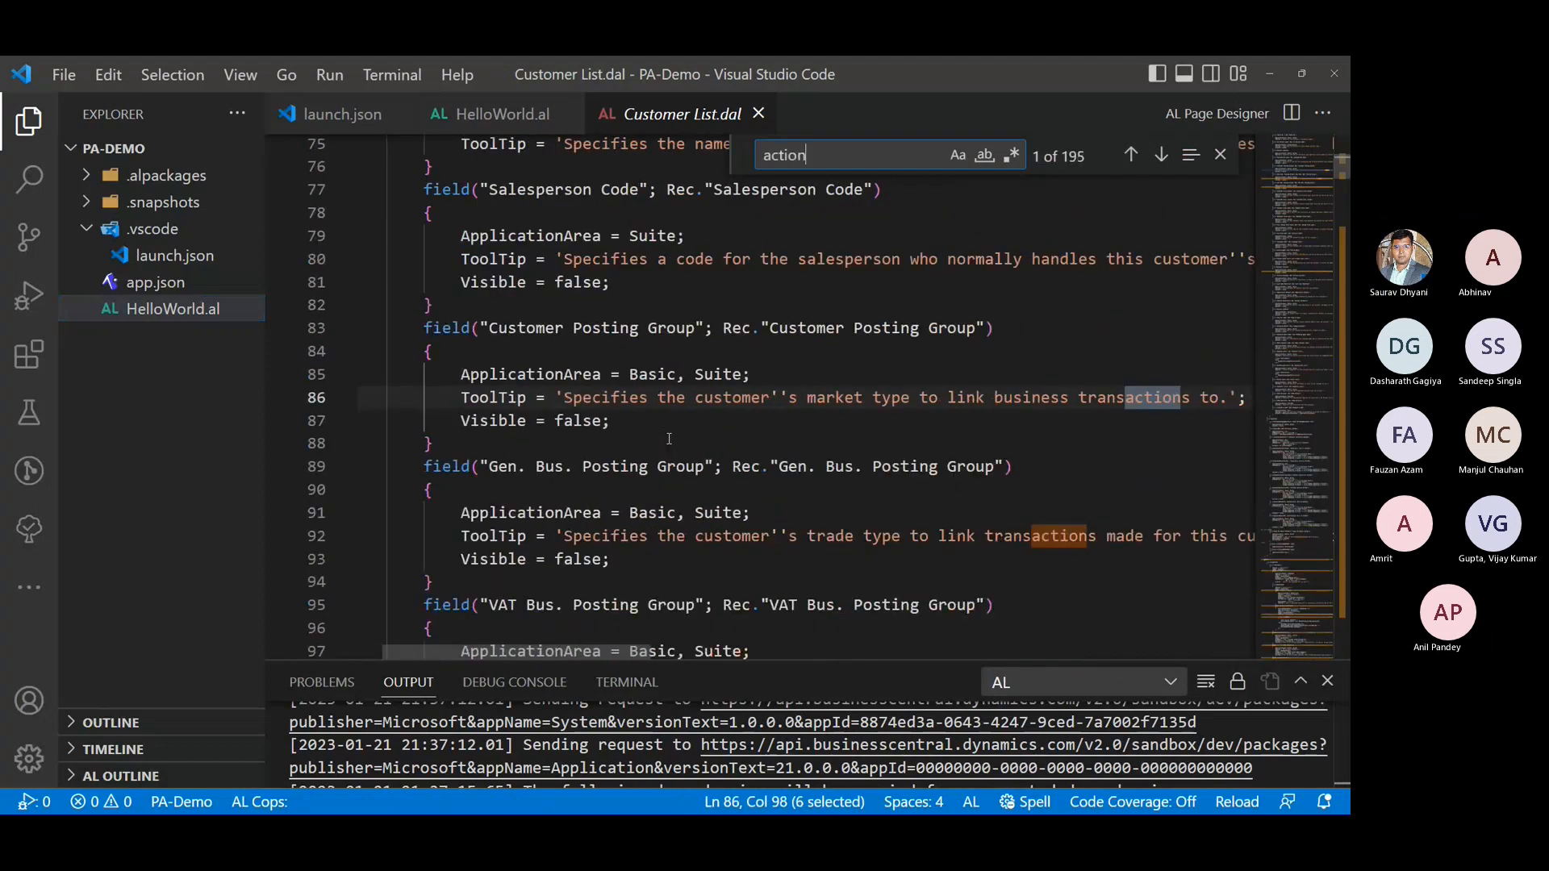
pyautogui.write('re')
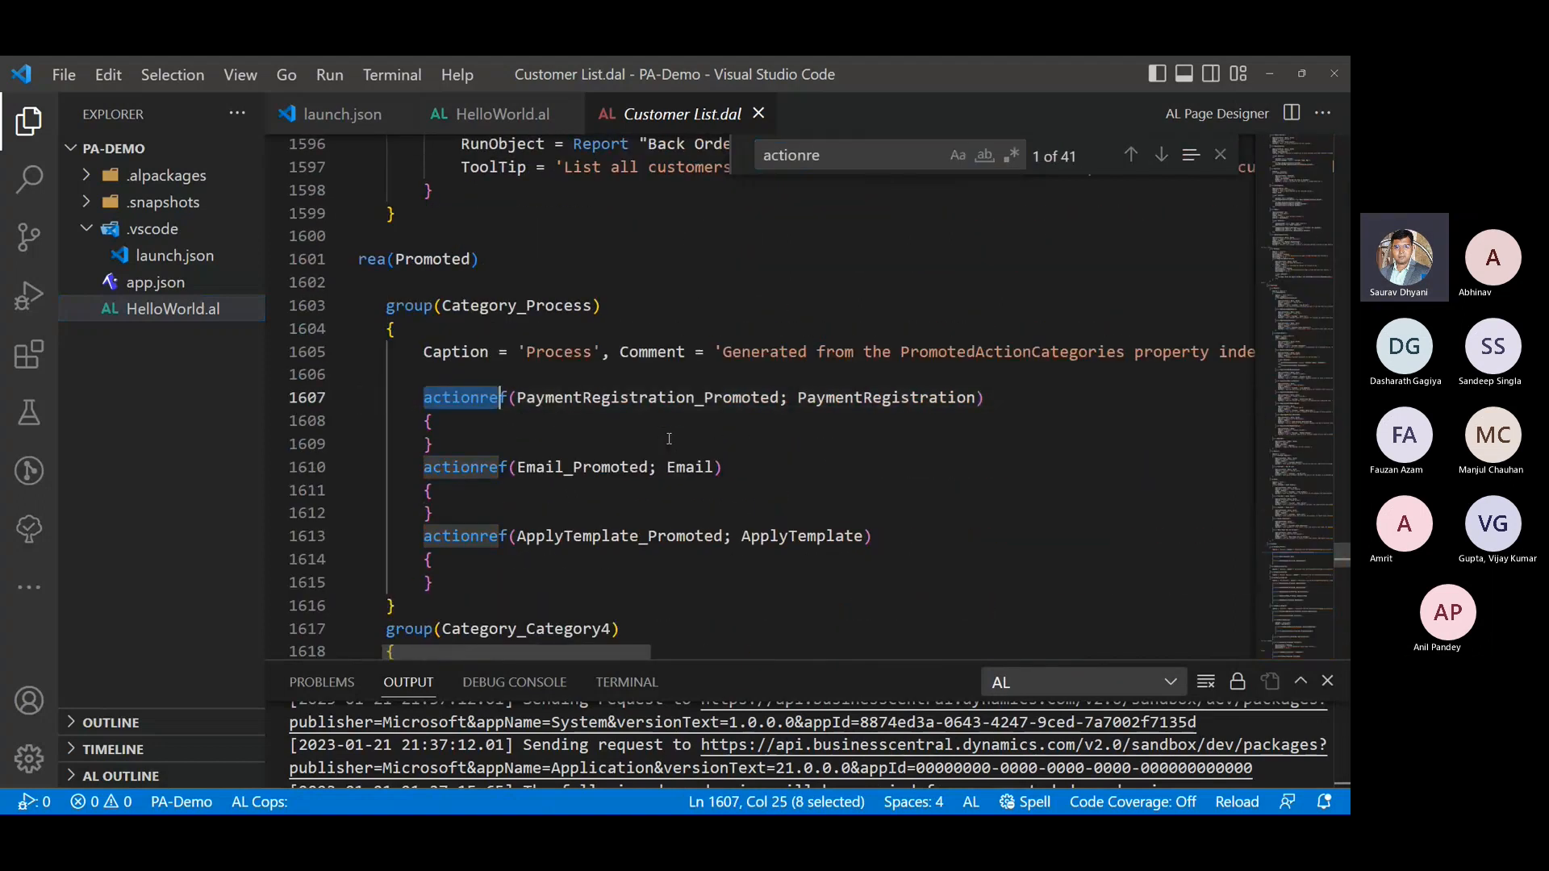
pyautogui.press('Escape')
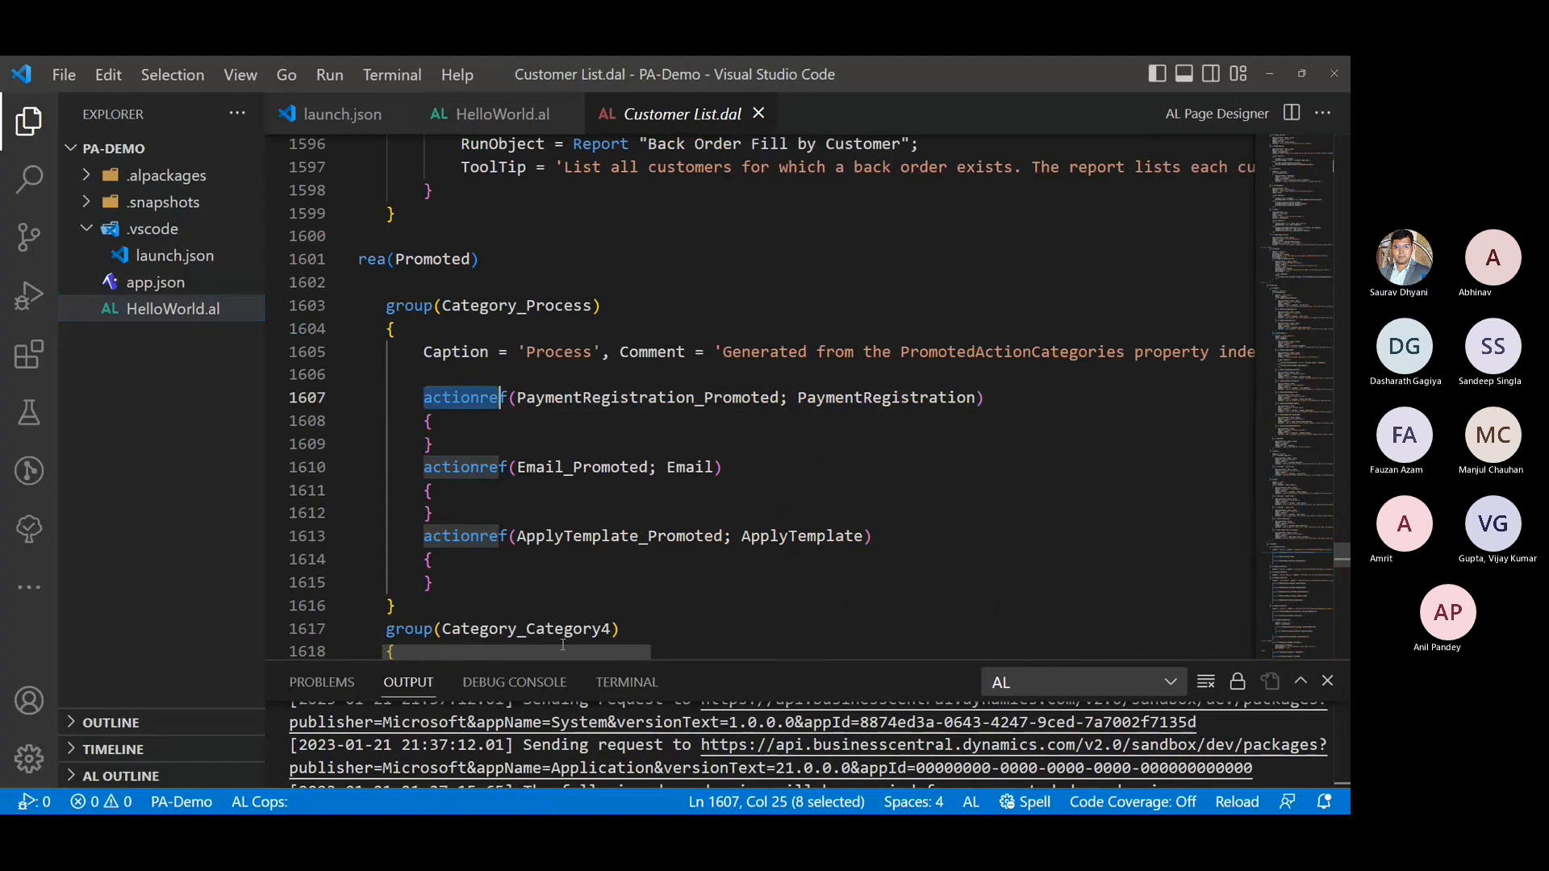
pyautogui.hscroll(-3, 449, 655)
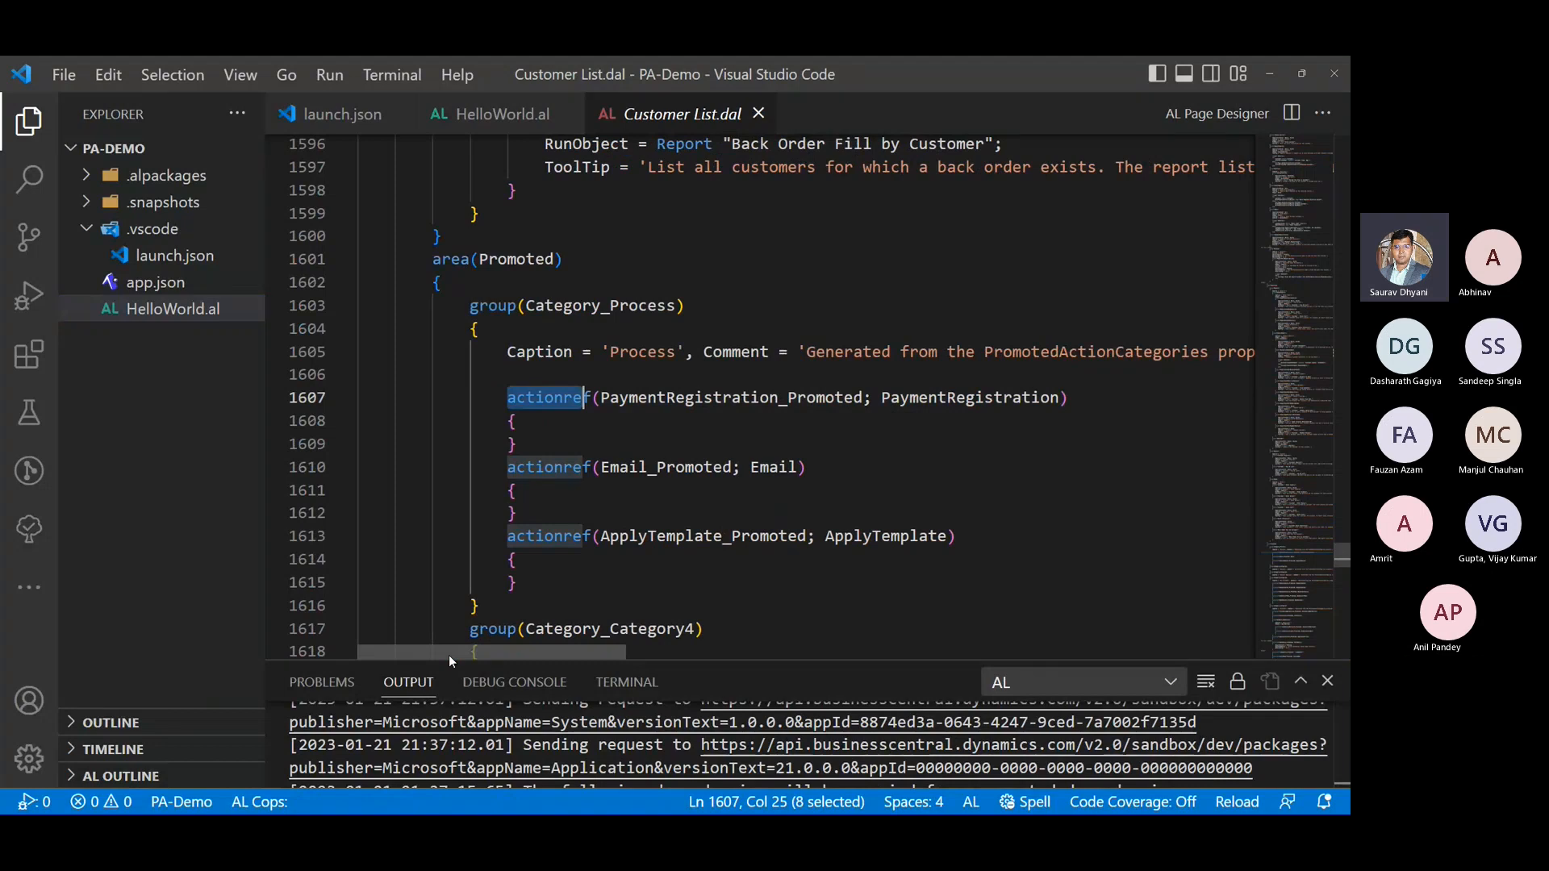
# - Review the area(Promoted) declaration and search the Customer List source for PaymentRegistration
pyautogui.moveTo(434, 259); pyautogui.dragTo(591, 256)
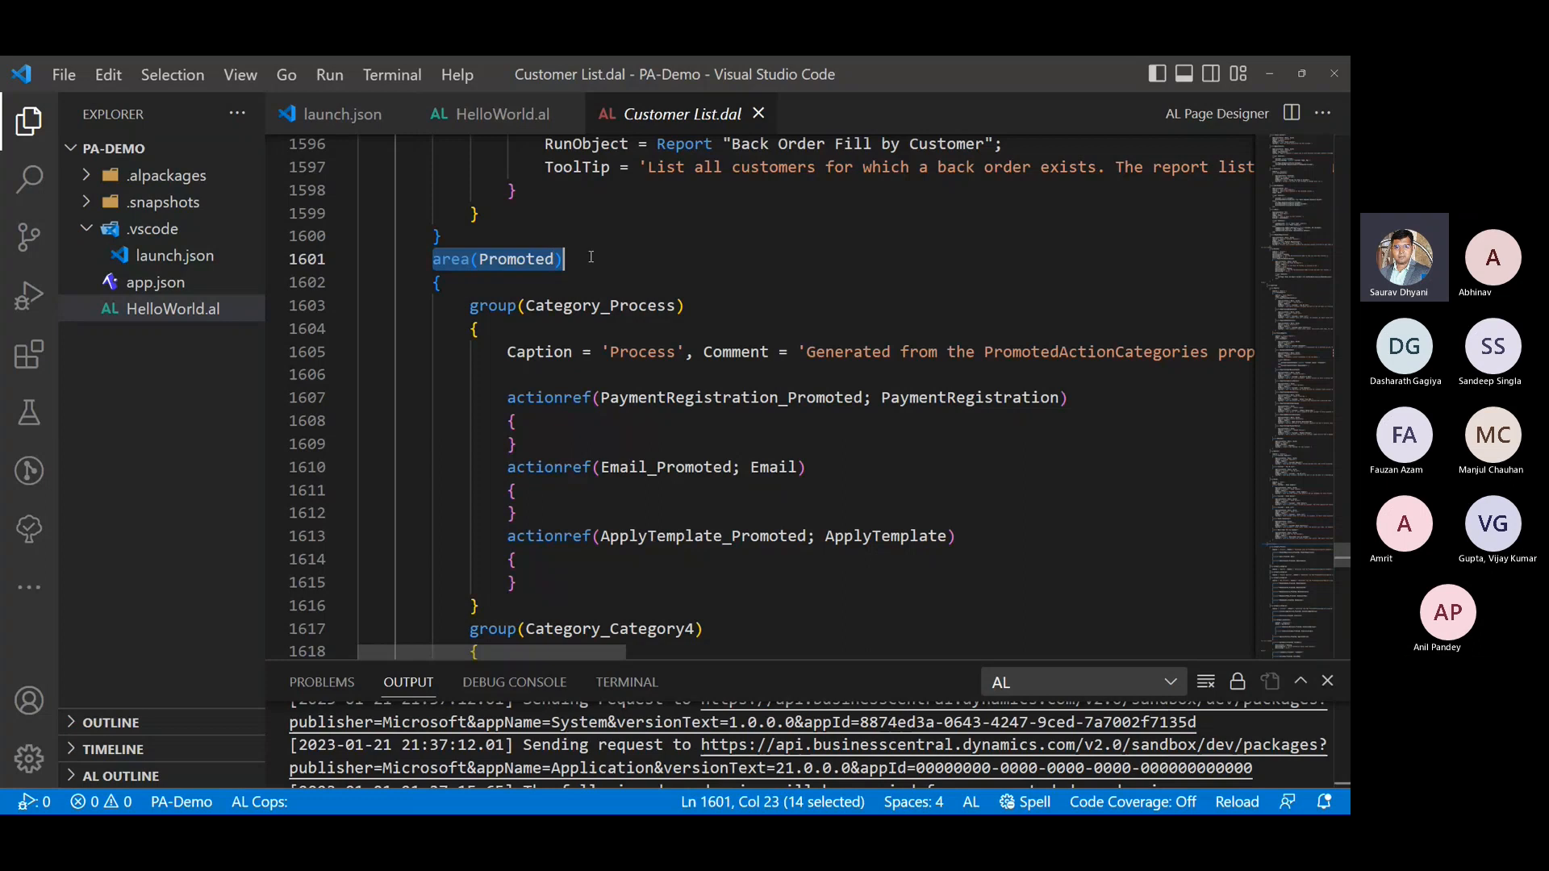
pyautogui.tripleClick(594, 256)
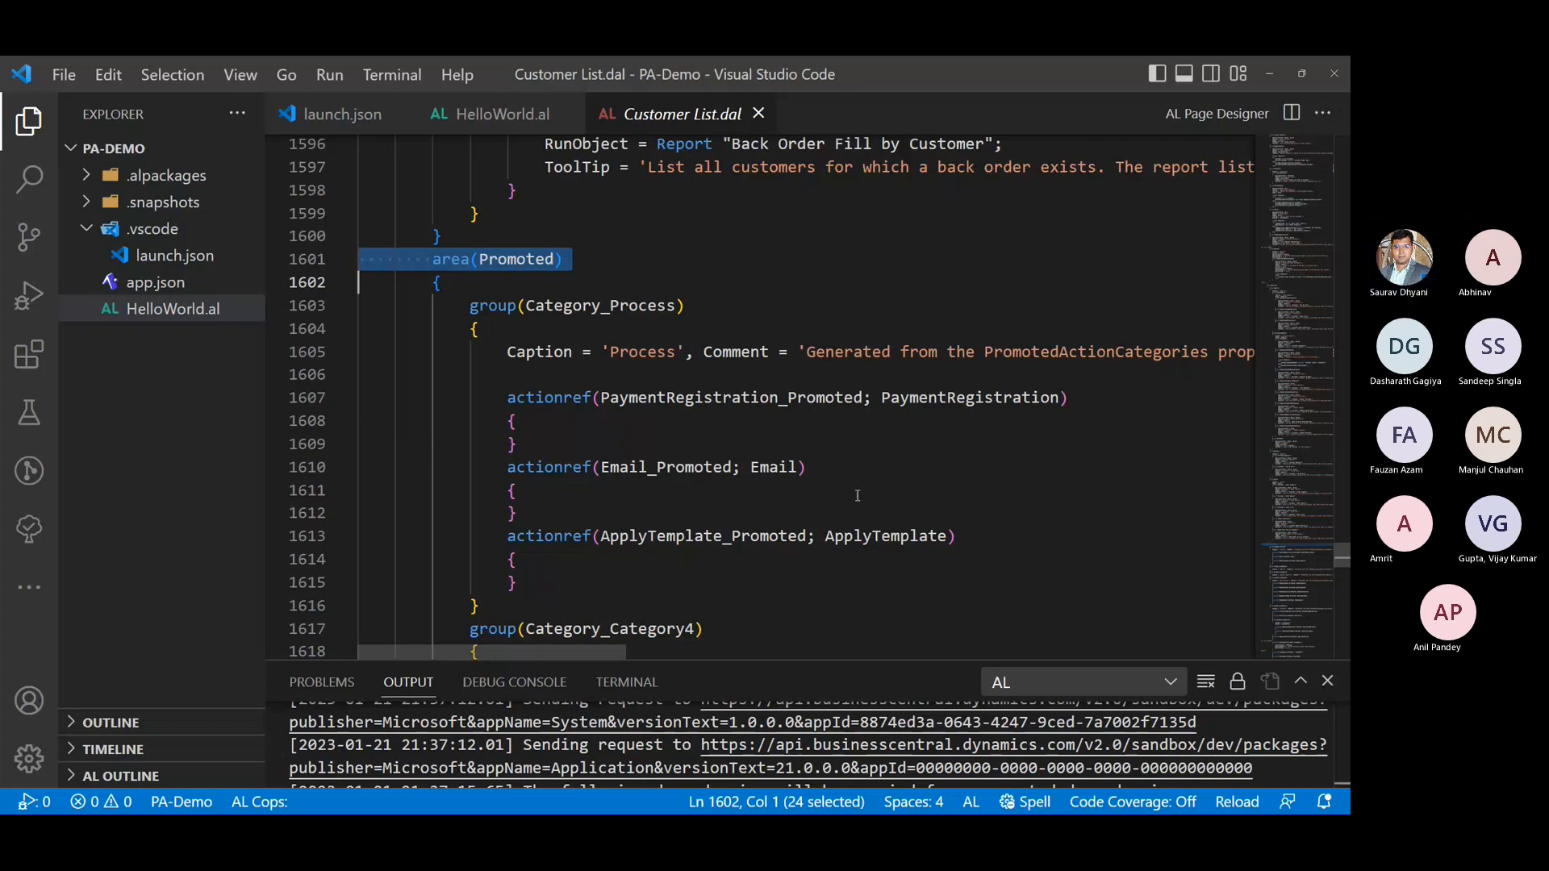
pyautogui.click(915, 400)
pyautogui.doubleClick(925, 400)
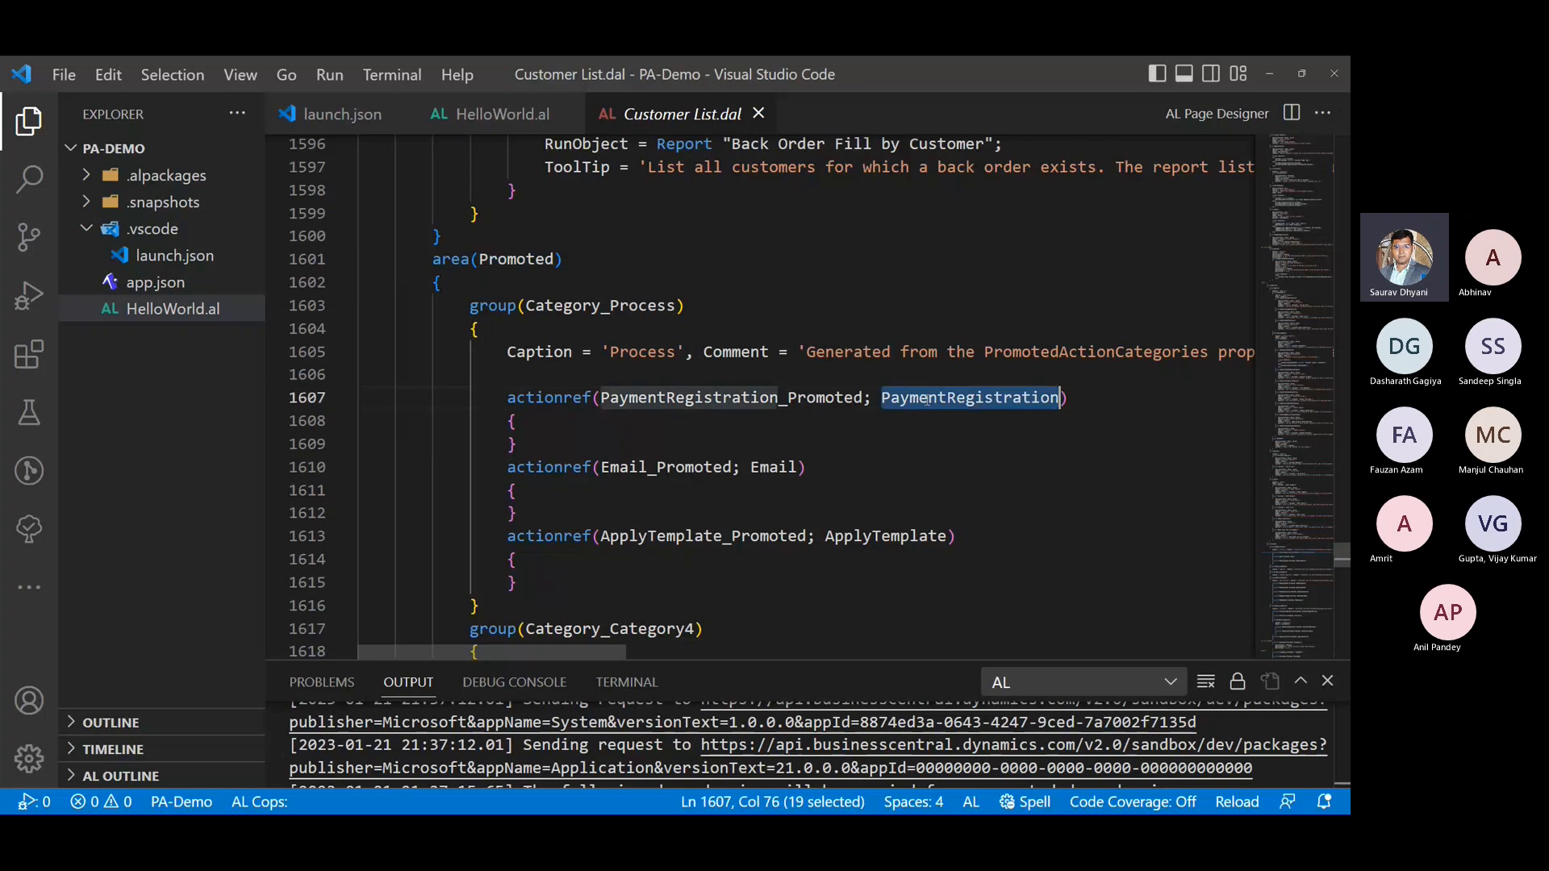
pyautogui.hotkey('ctrl', 'f')
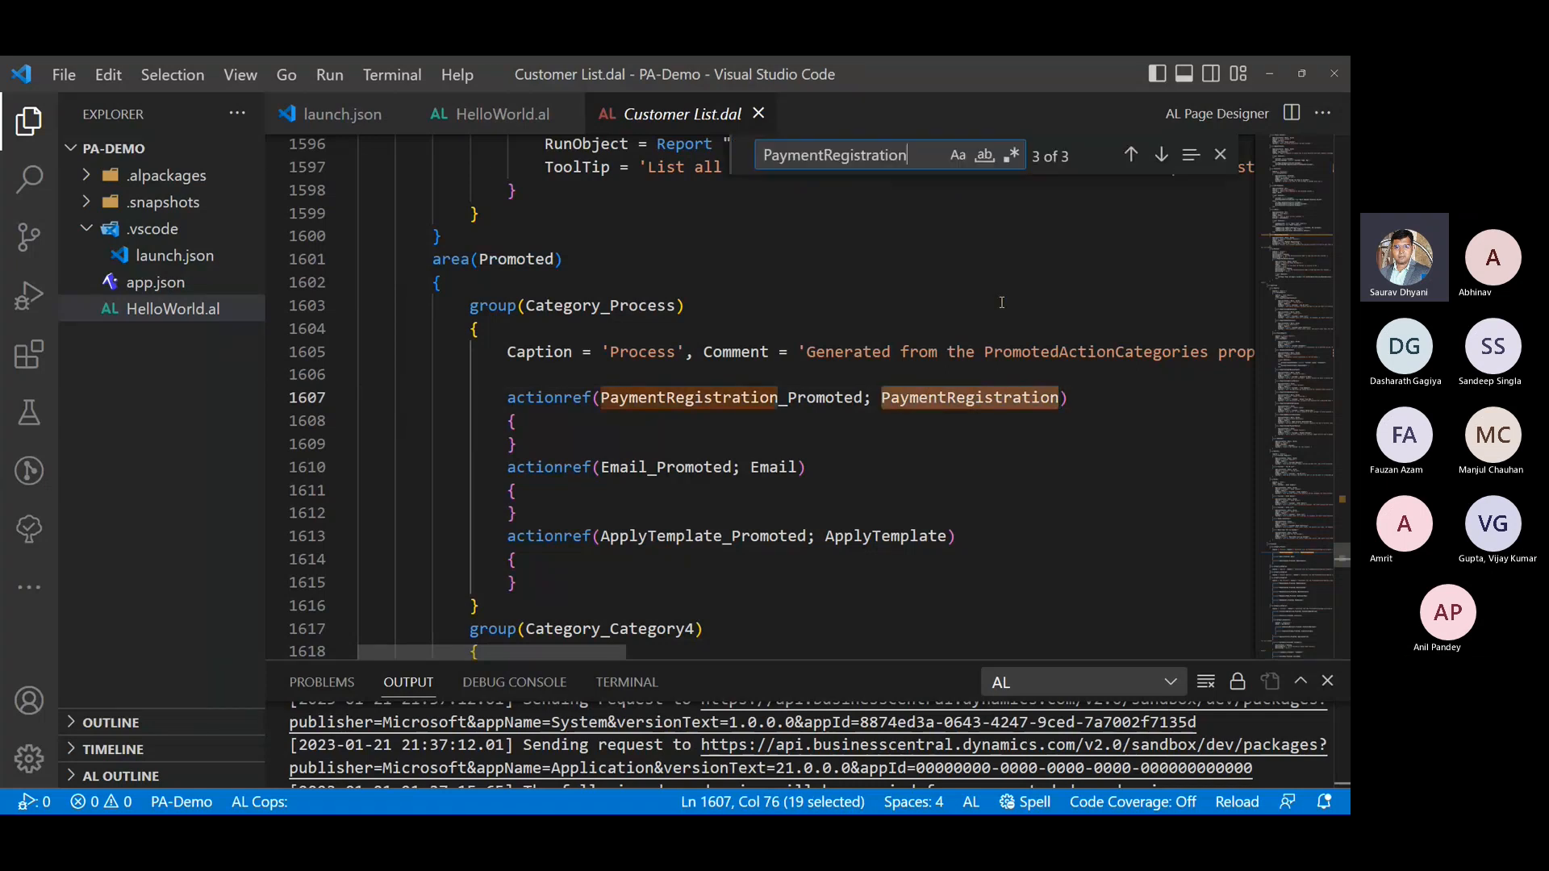
pyautogui.click(1132, 155)
pyautogui.click(1132, 155)
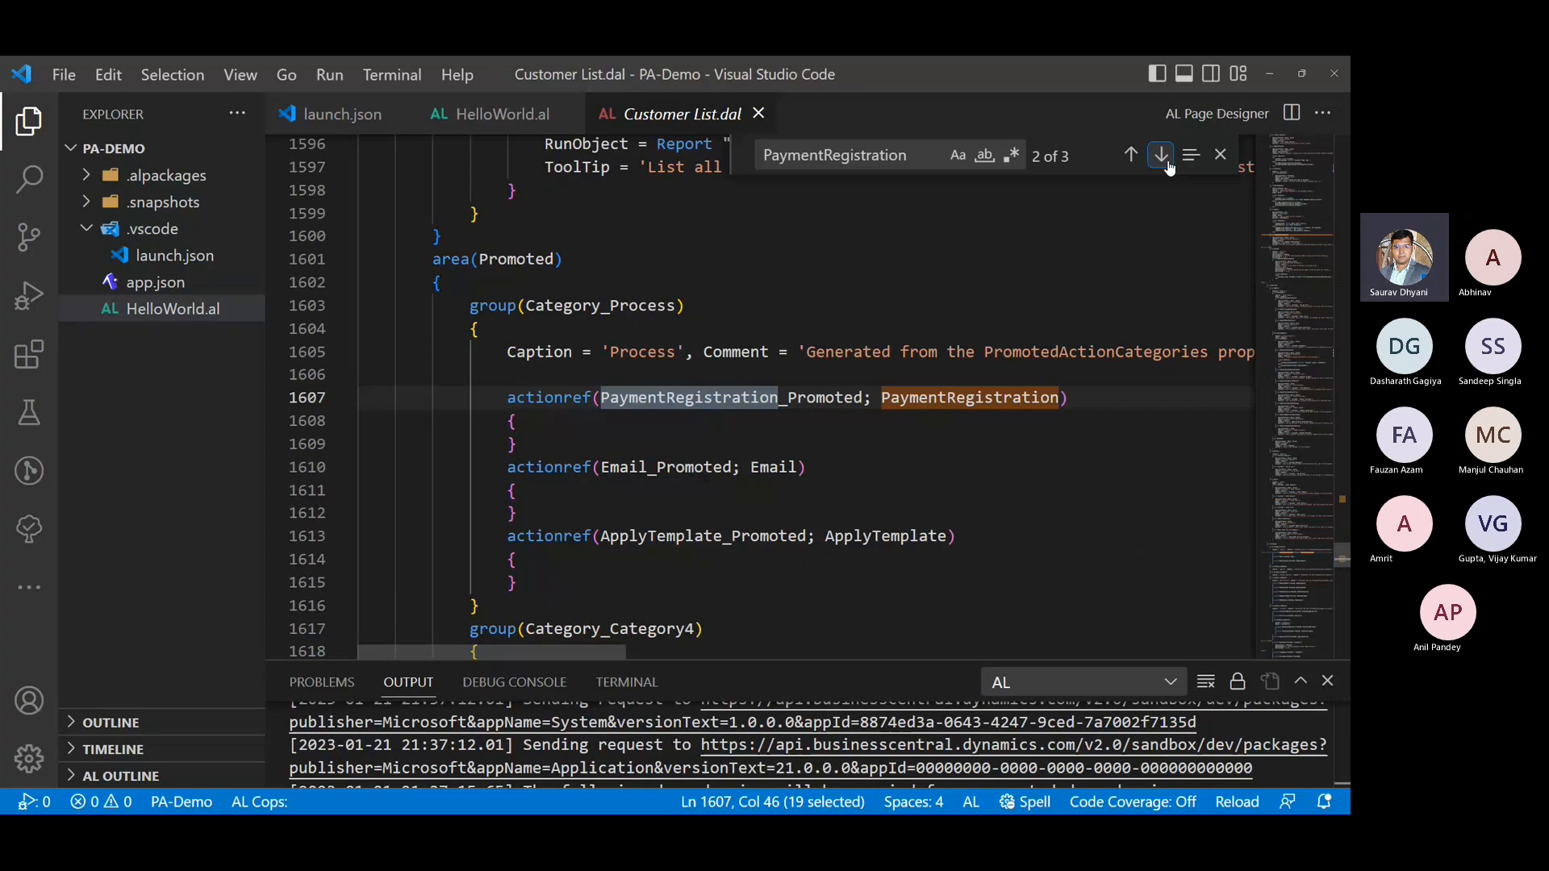
# - Examine how the PaymentRegistration actionref in the Category_Process group combines a promoted name with its source action
pyautogui.click(509, 400)
pyautogui.moveTo(509, 398); pyautogui.dragTo(522, 420)
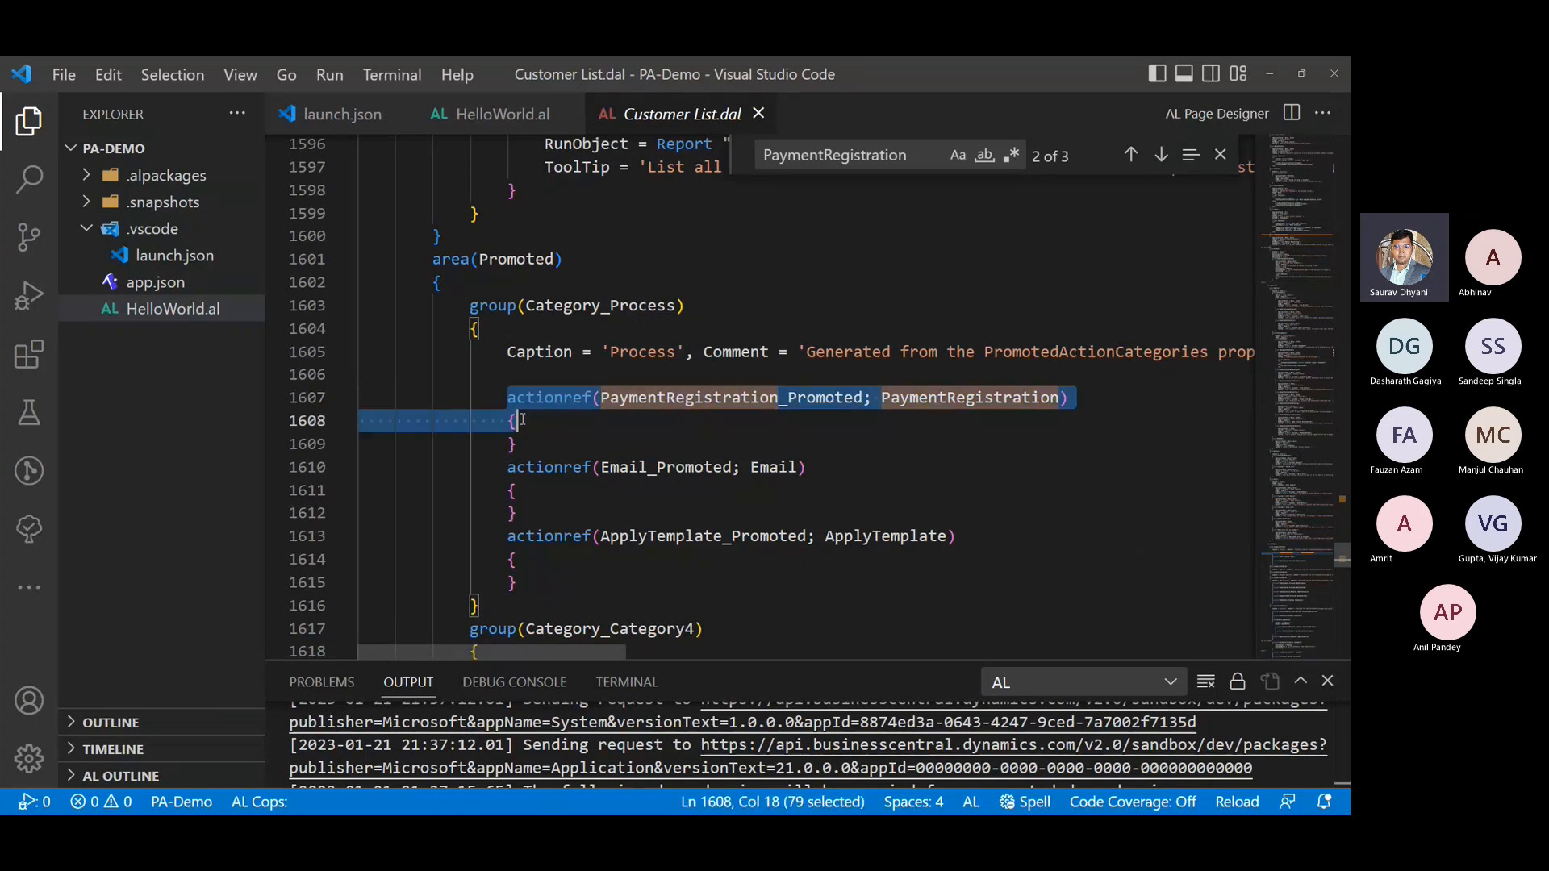
pyautogui.doubleClick(548, 397)
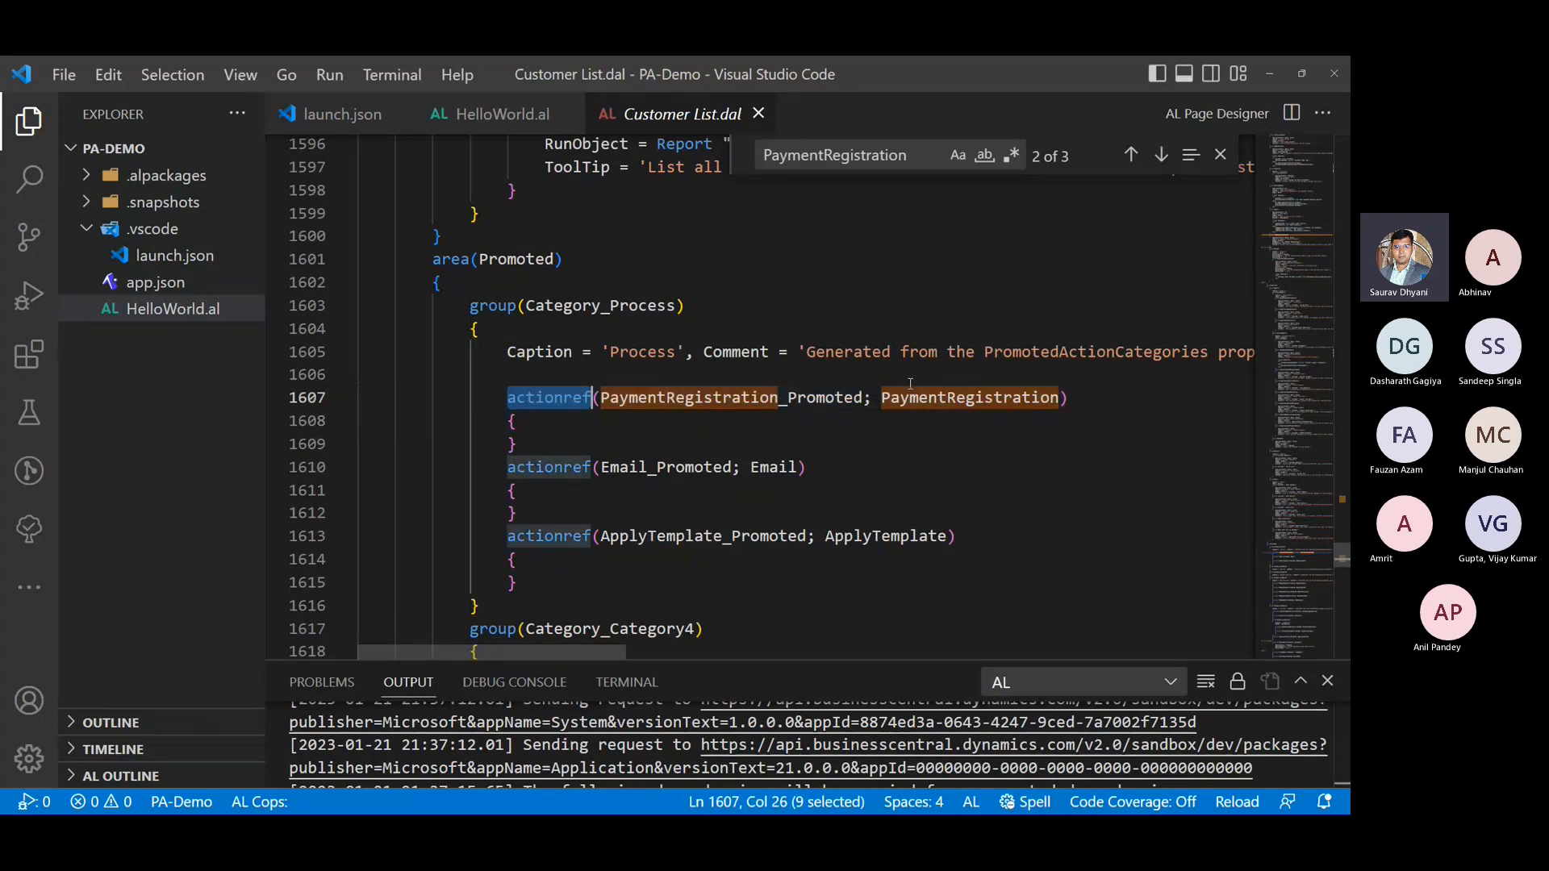
pyautogui.doubleClick(930, 399)
pyautogui.click(865, 398)
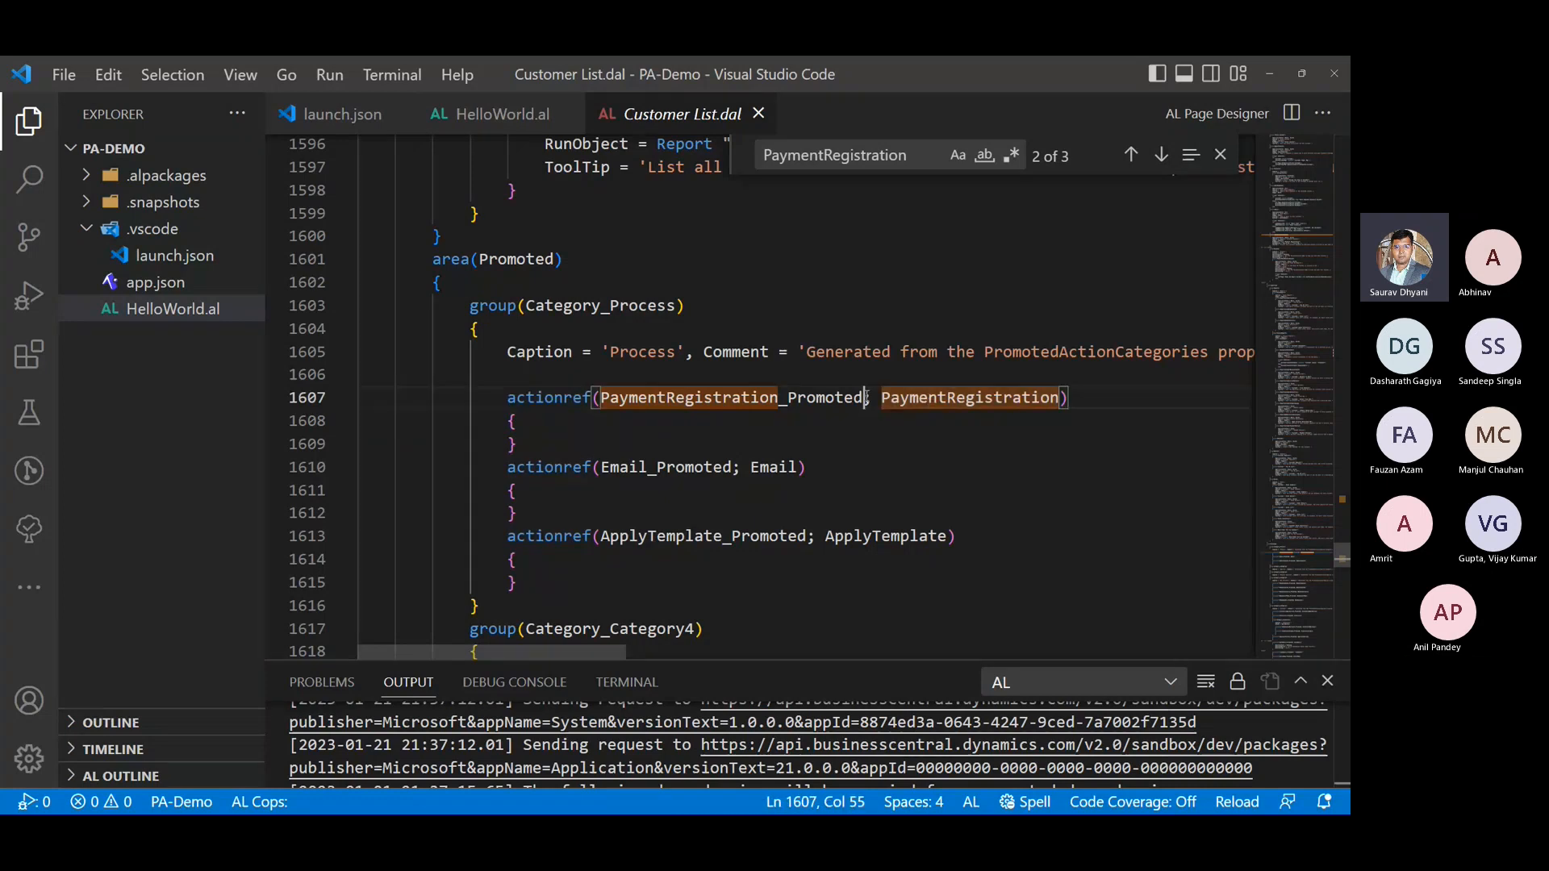
pyautogui.doubleClick(864, 398)
pyautogui.doubleClick(484, 260)
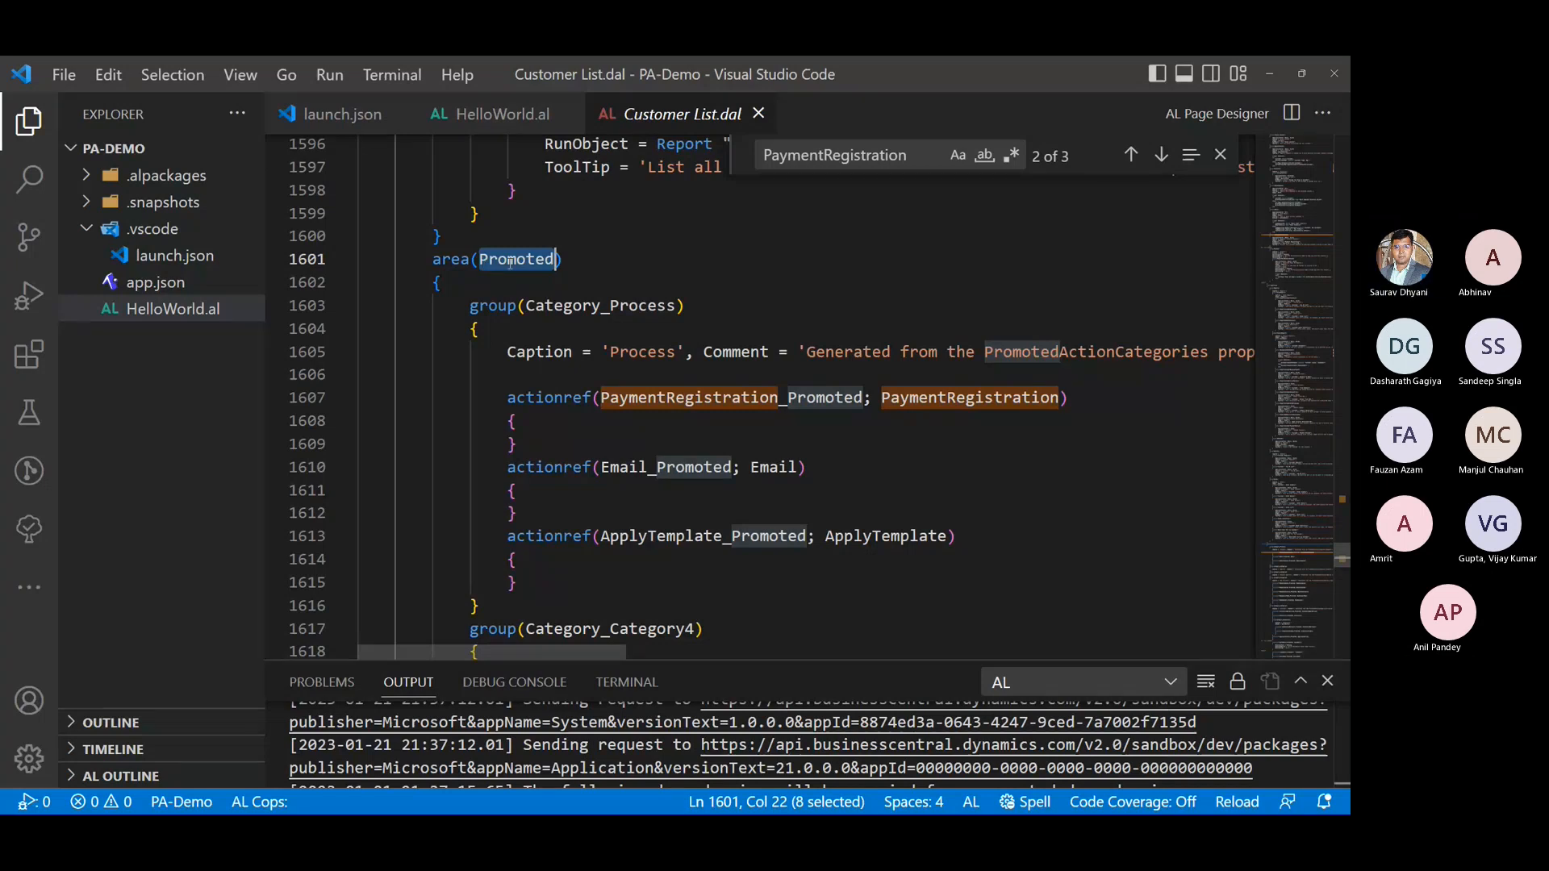
# - Add an addlast(Category_Process) block with braces below the addlast(processing) block in HelloWorld.al
pyautogui.click(564, 105)
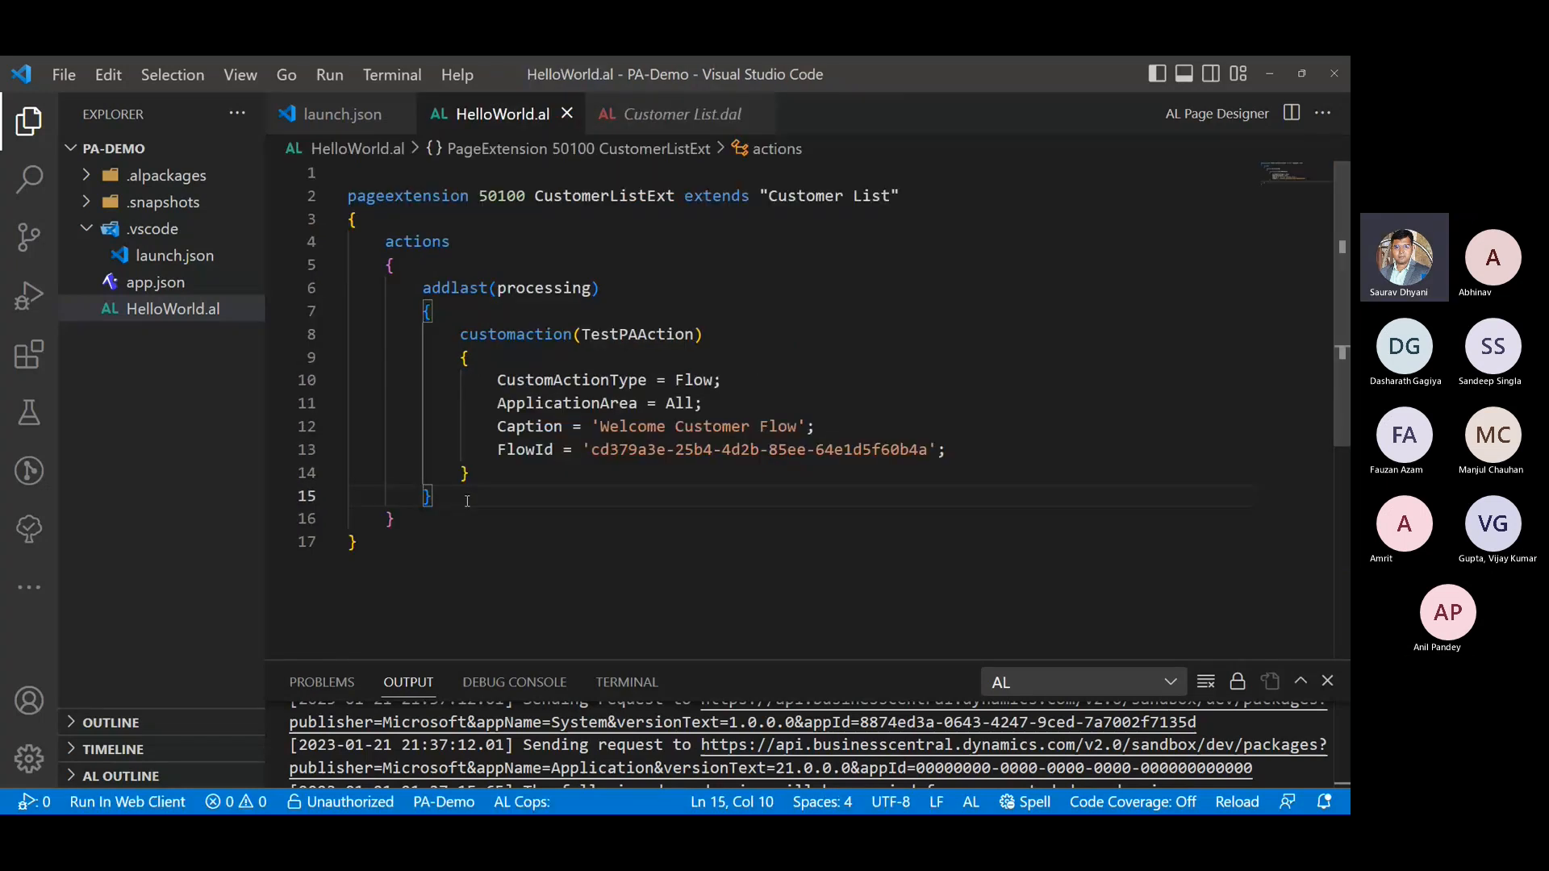
pyautogui.press('Return')
pyautogui.write('addlast')
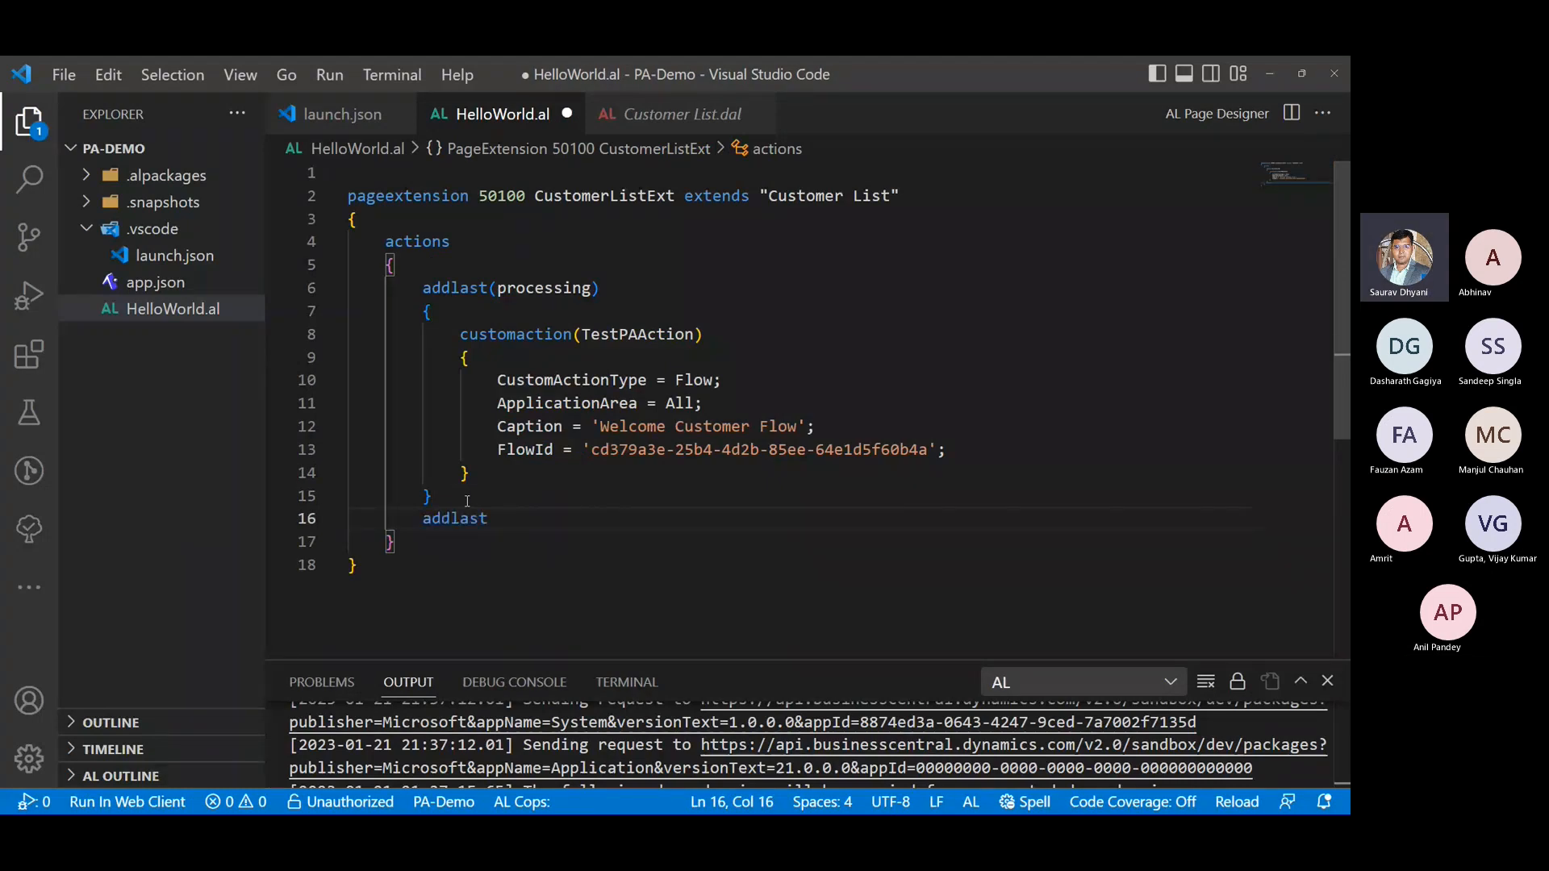
pyautogui.write('(Pro')
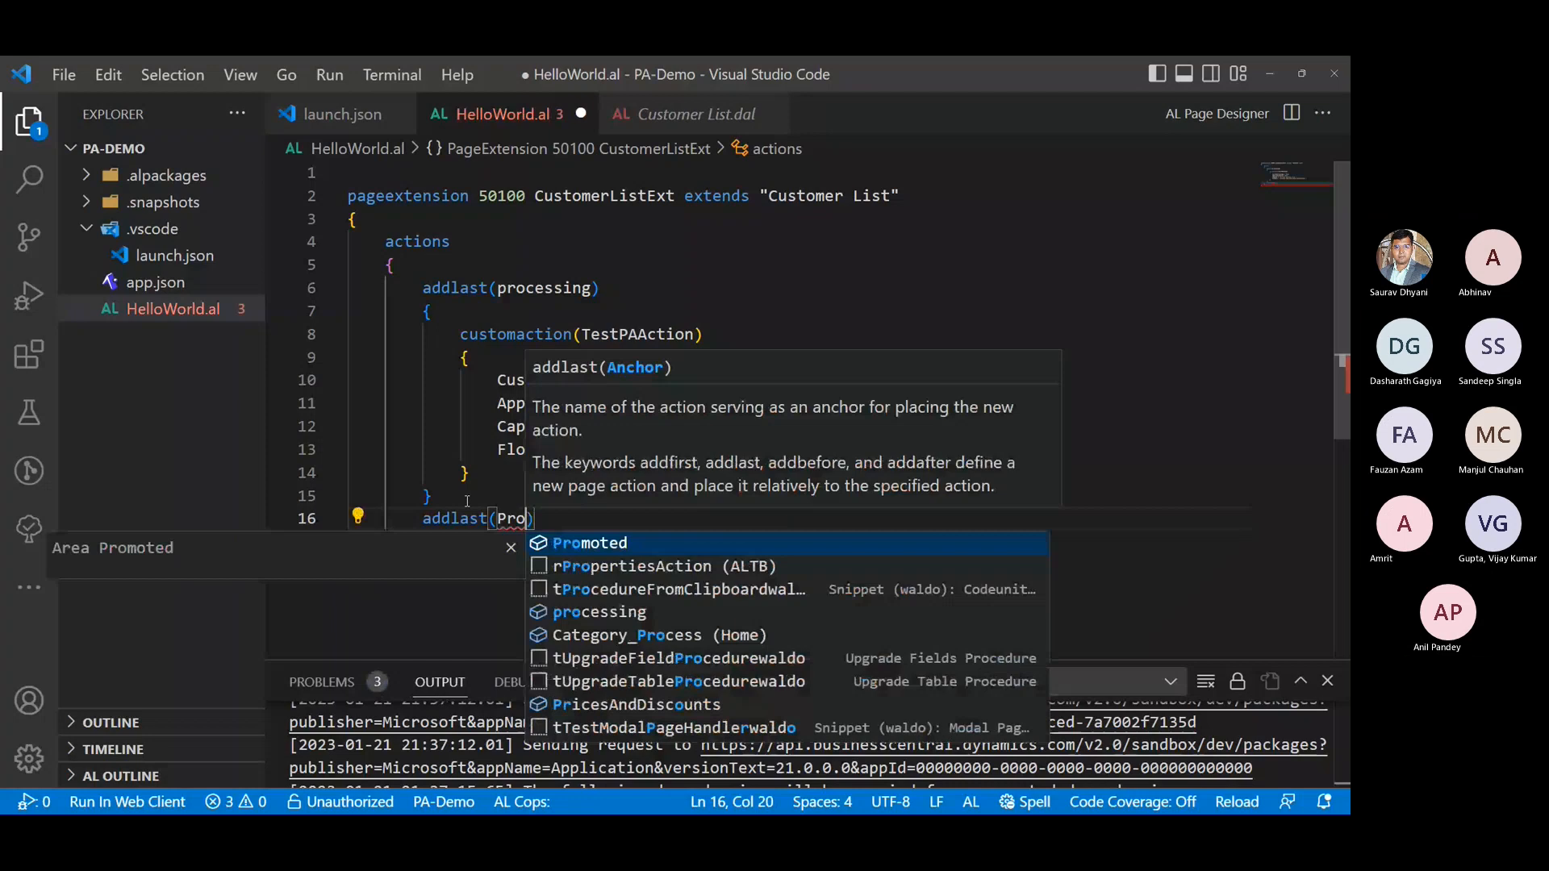
pyautogui.press('BackSpace')
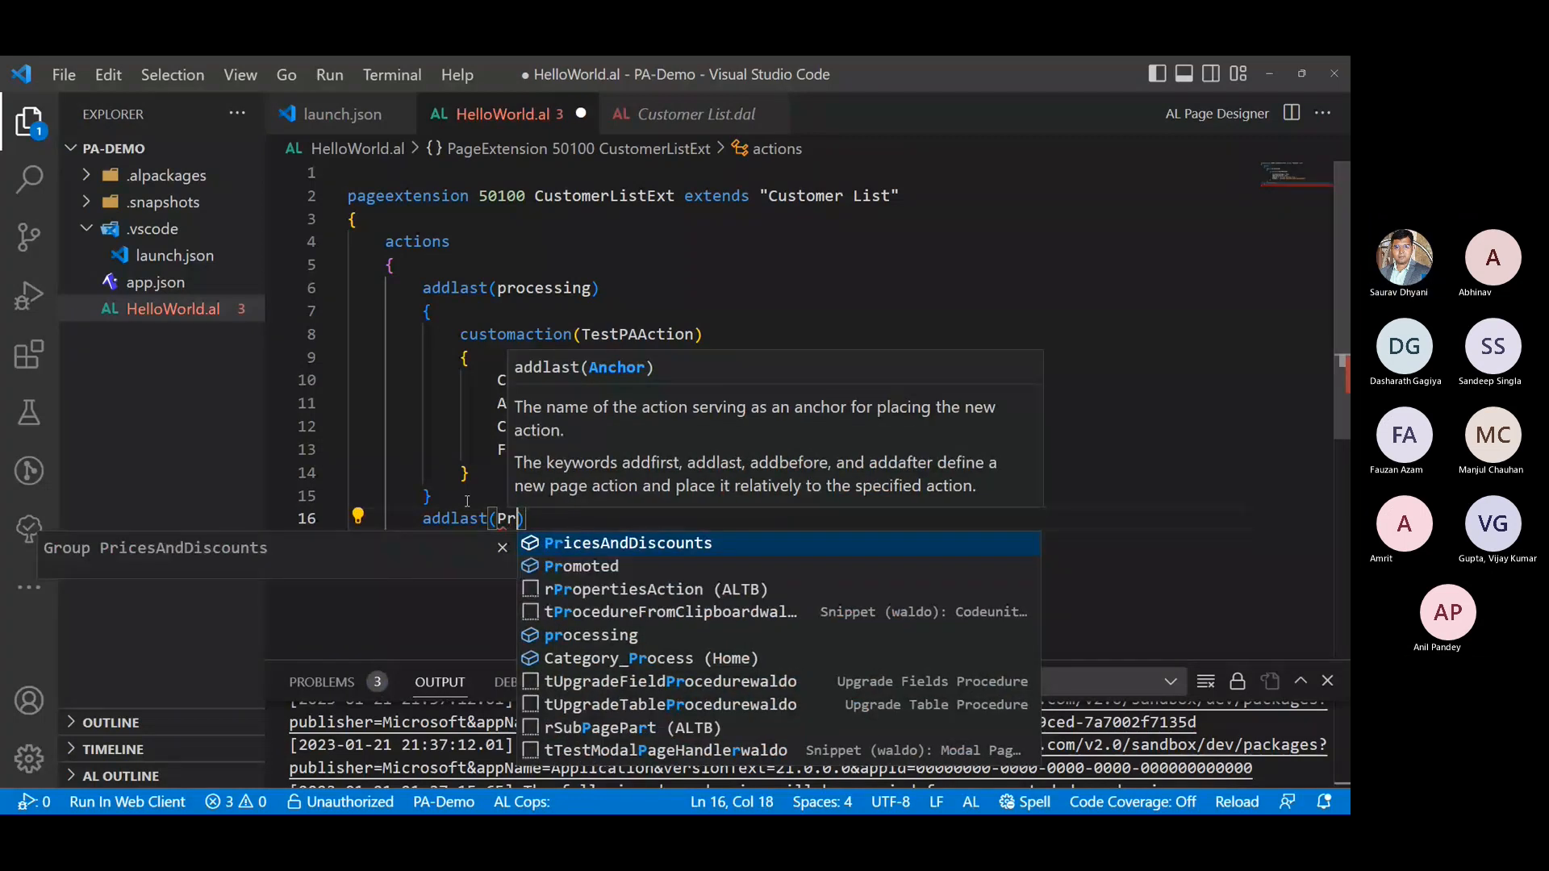
pyautogui.write('oc')
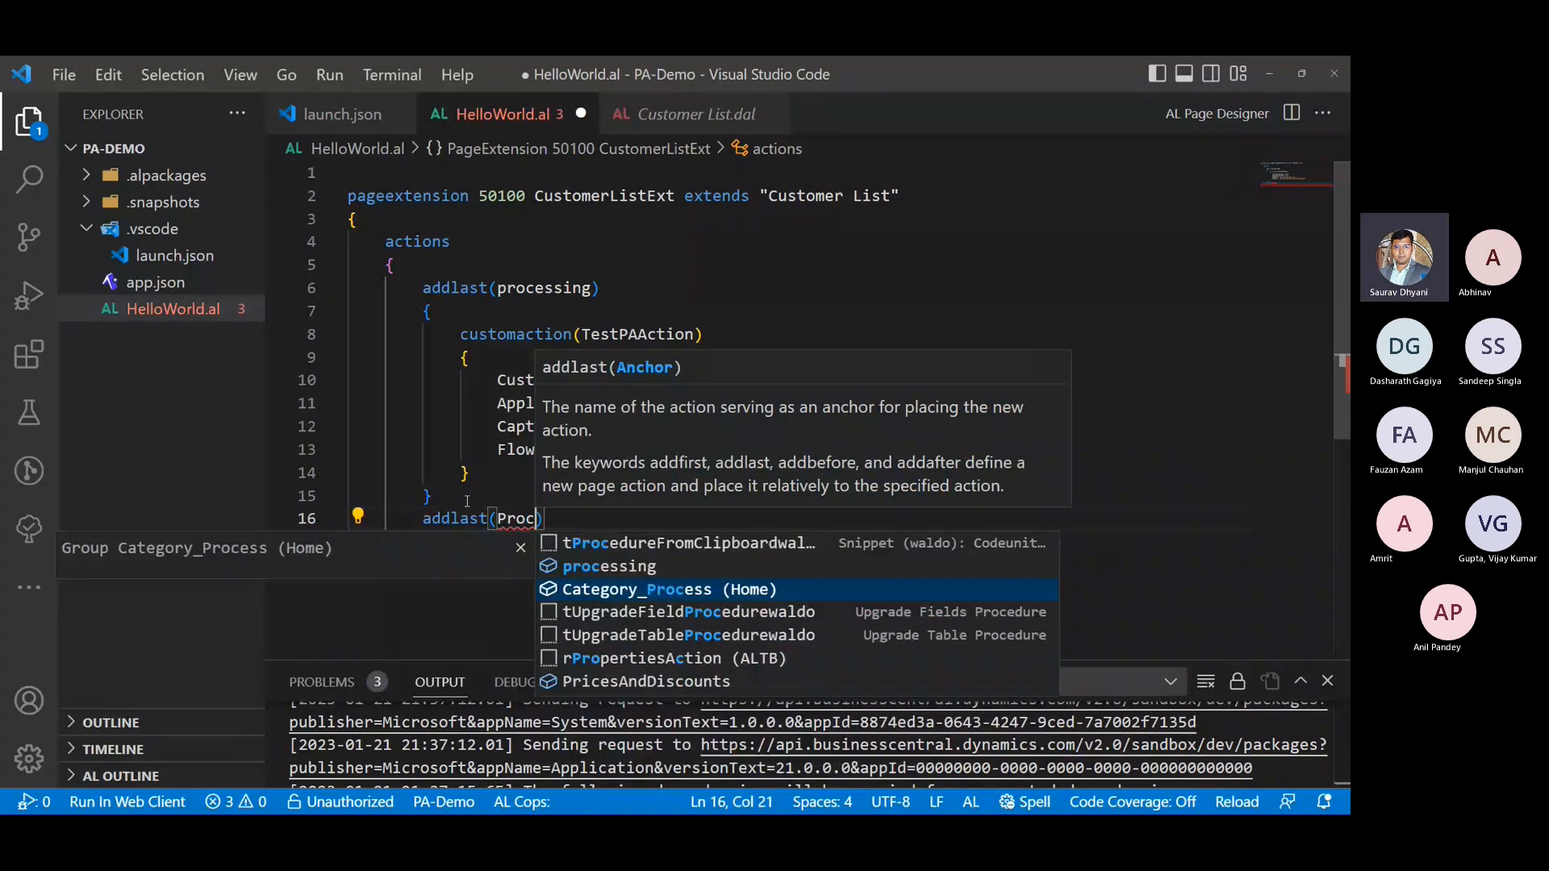
pyautogui.press('Return')
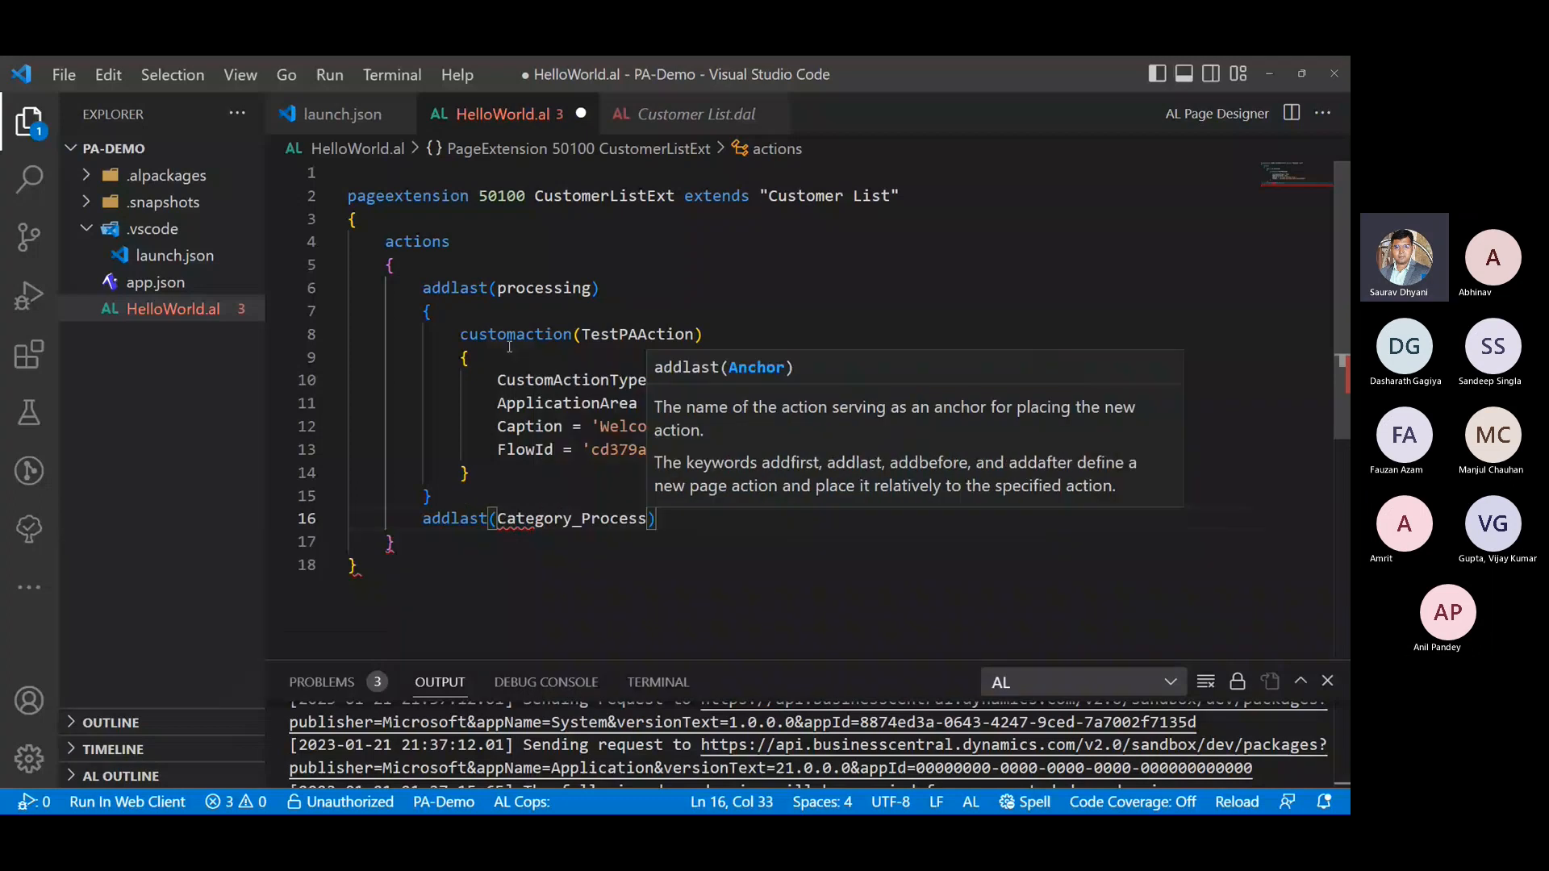
pyautogui.hotkey('ctrl', 'Tab')
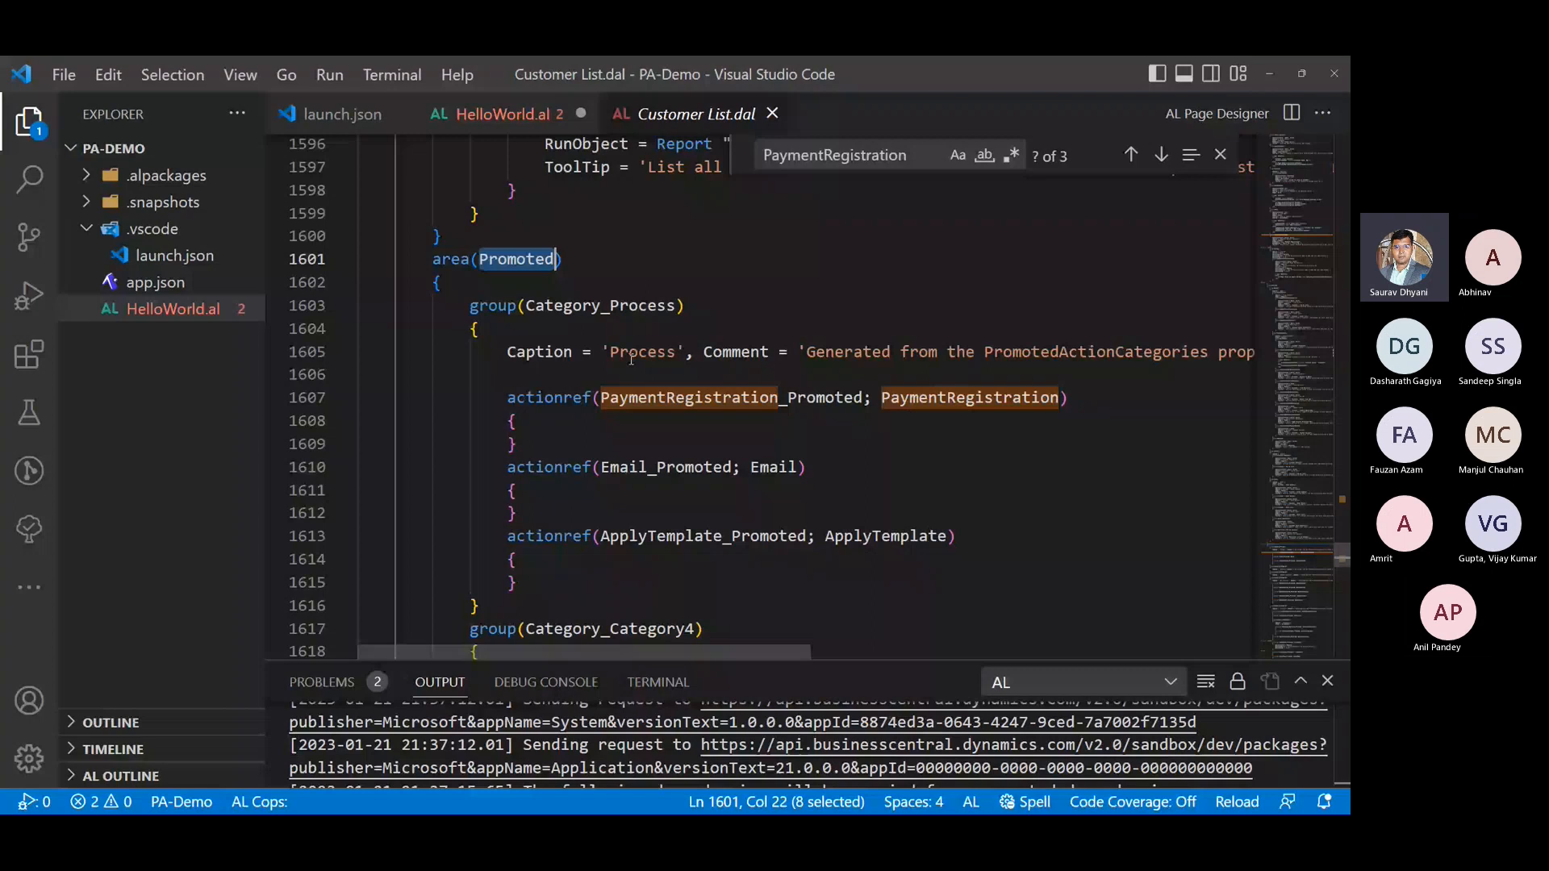
pyautogui.hotkey('ctrl', 'Tab')
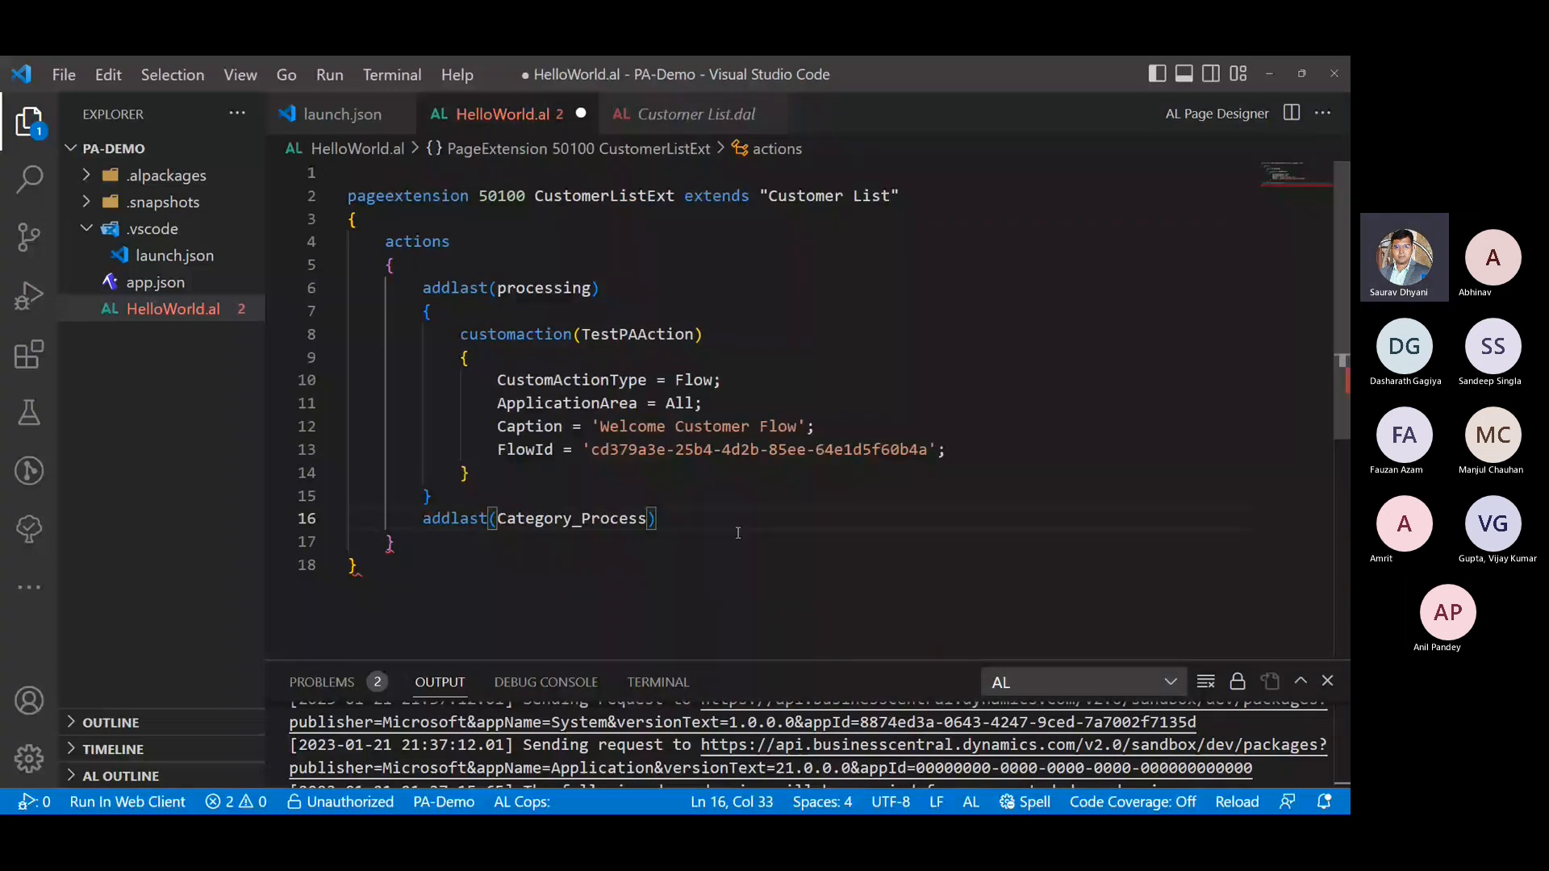
pyautogui.press('Return')
pyautogui.write('{}')
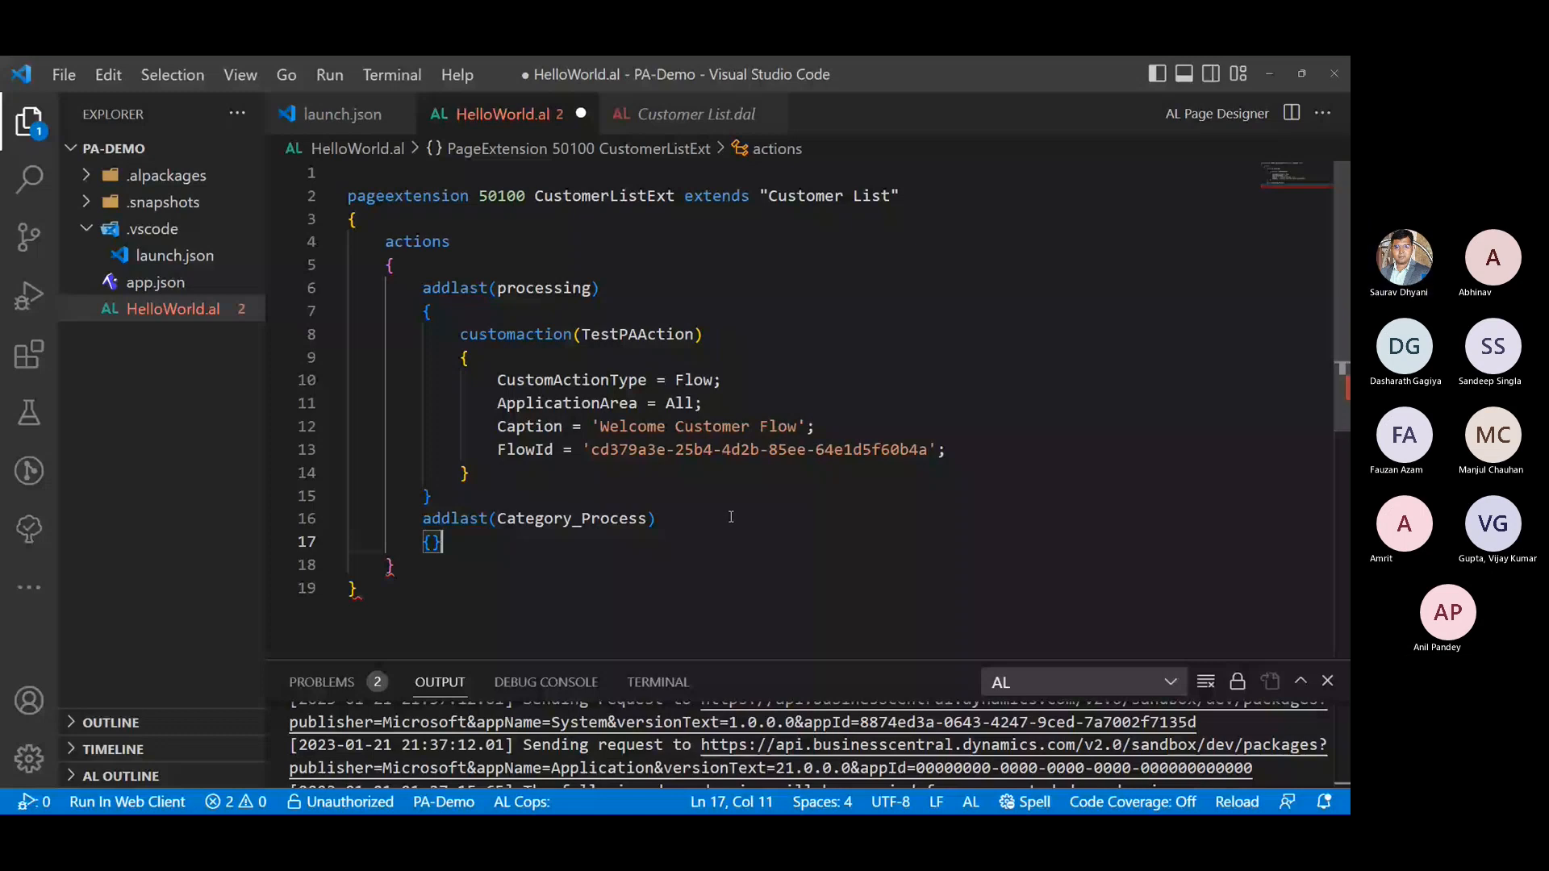
# - Insert actionref(TestPAAction_Promoted; TestPAAction) with an empty body inside the Category_Process block and save HelloWorld.al
pyautogui.press('Left')
pyautogui.press('Return')
pyautogui.write('actionref() {}')
pyautogui.press('Left')
pyautogui.press('Left')
pyautogui.press('Left')
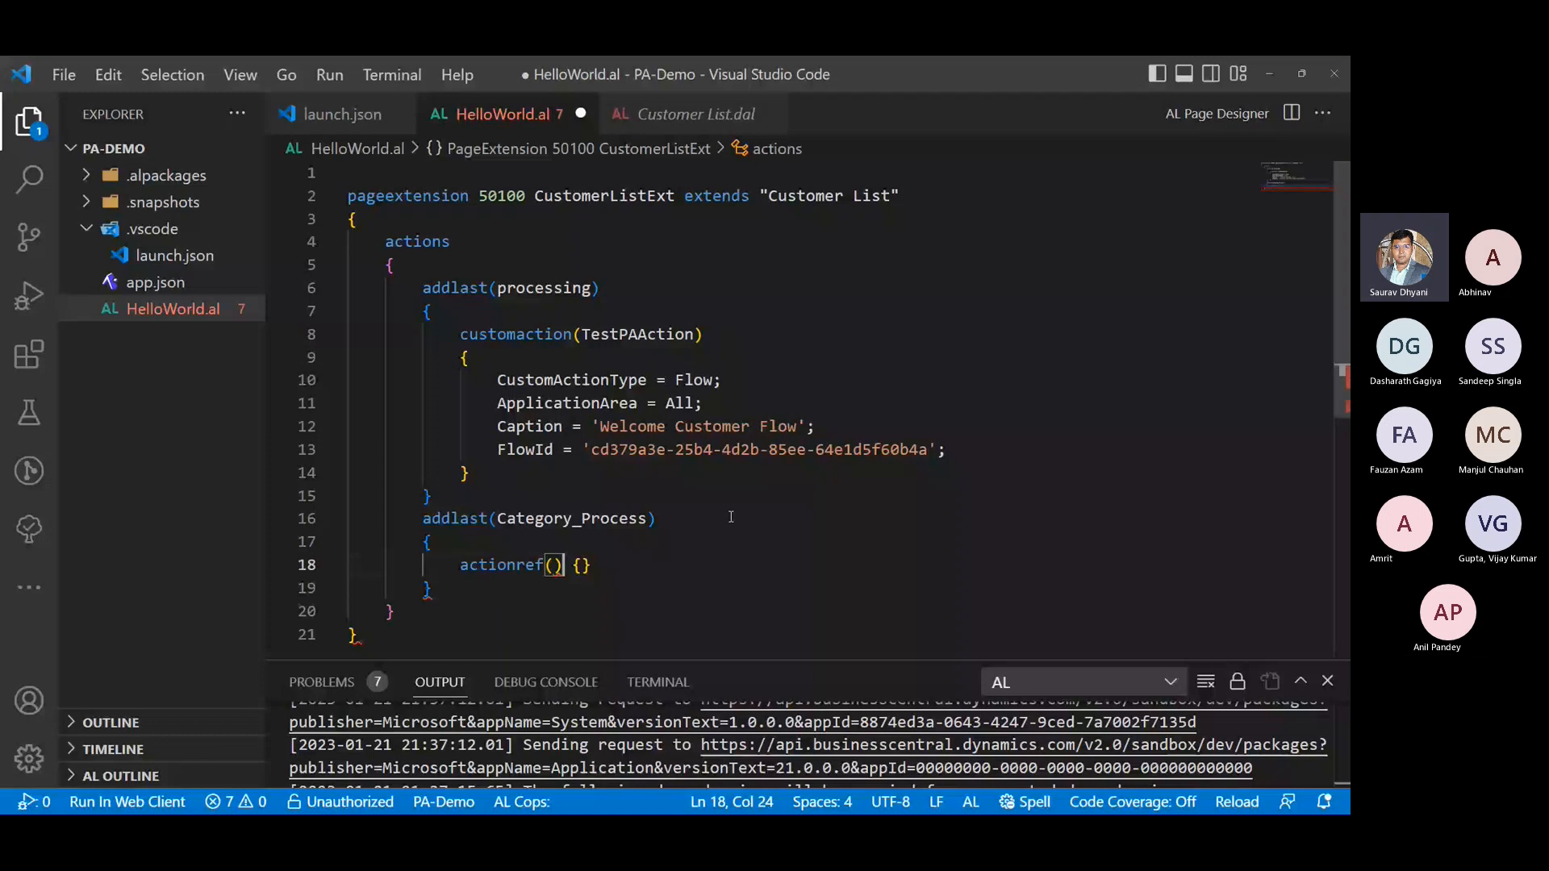
pyautogui.press('Left')
pyautogui.write('TestPAAction_Promoted')
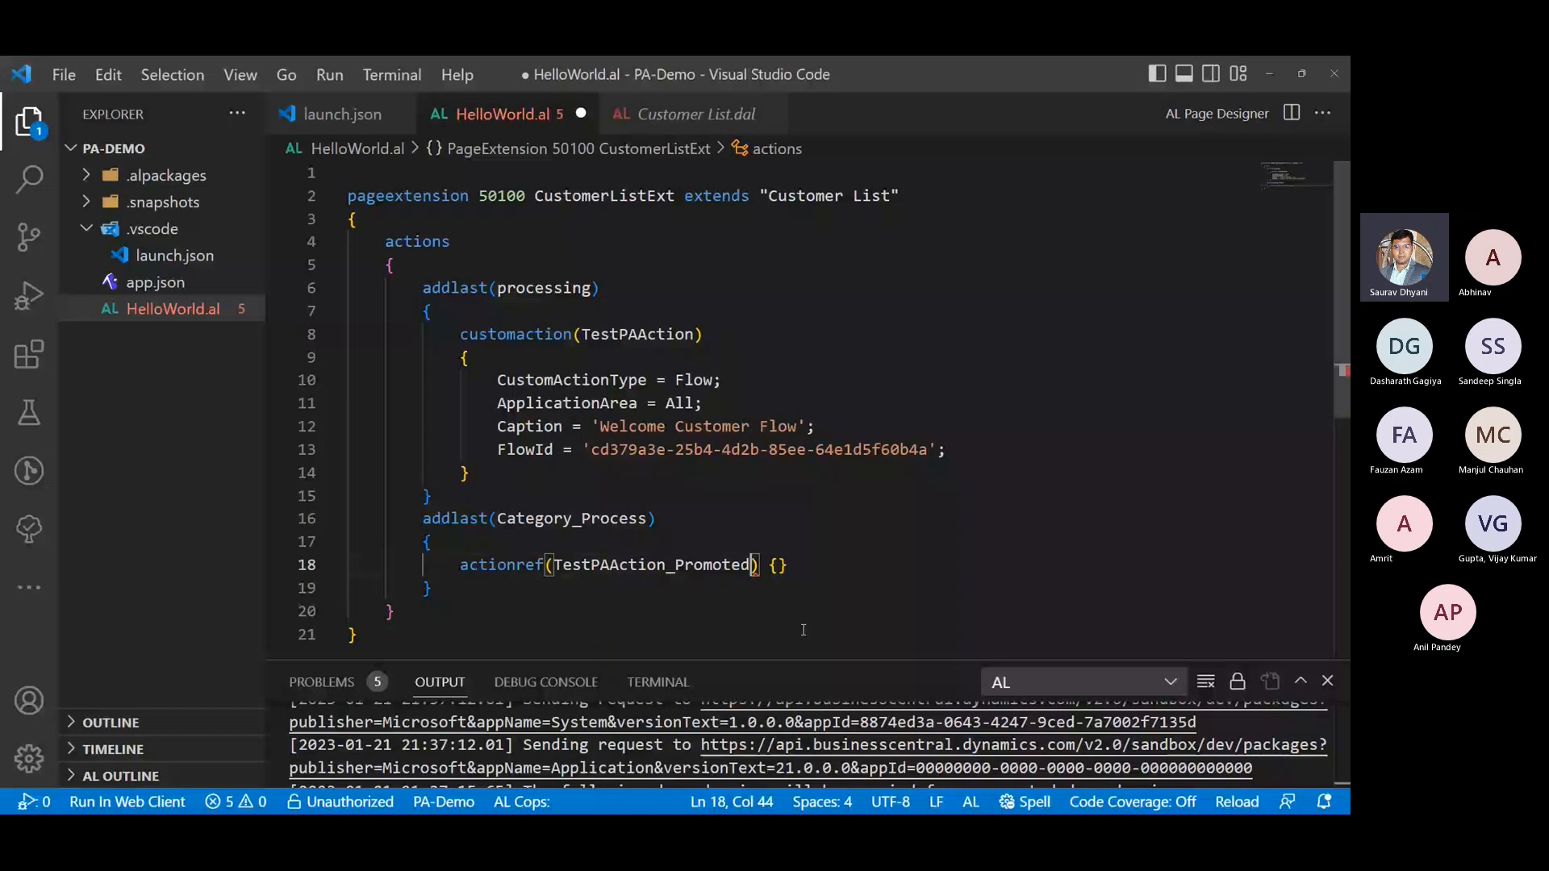
pyautogui.write('; TestPAAction')
pyautogui.hotkey('ctrl', 'shift', 'Left')
pyautogui.hotkey('ctrl', 's')
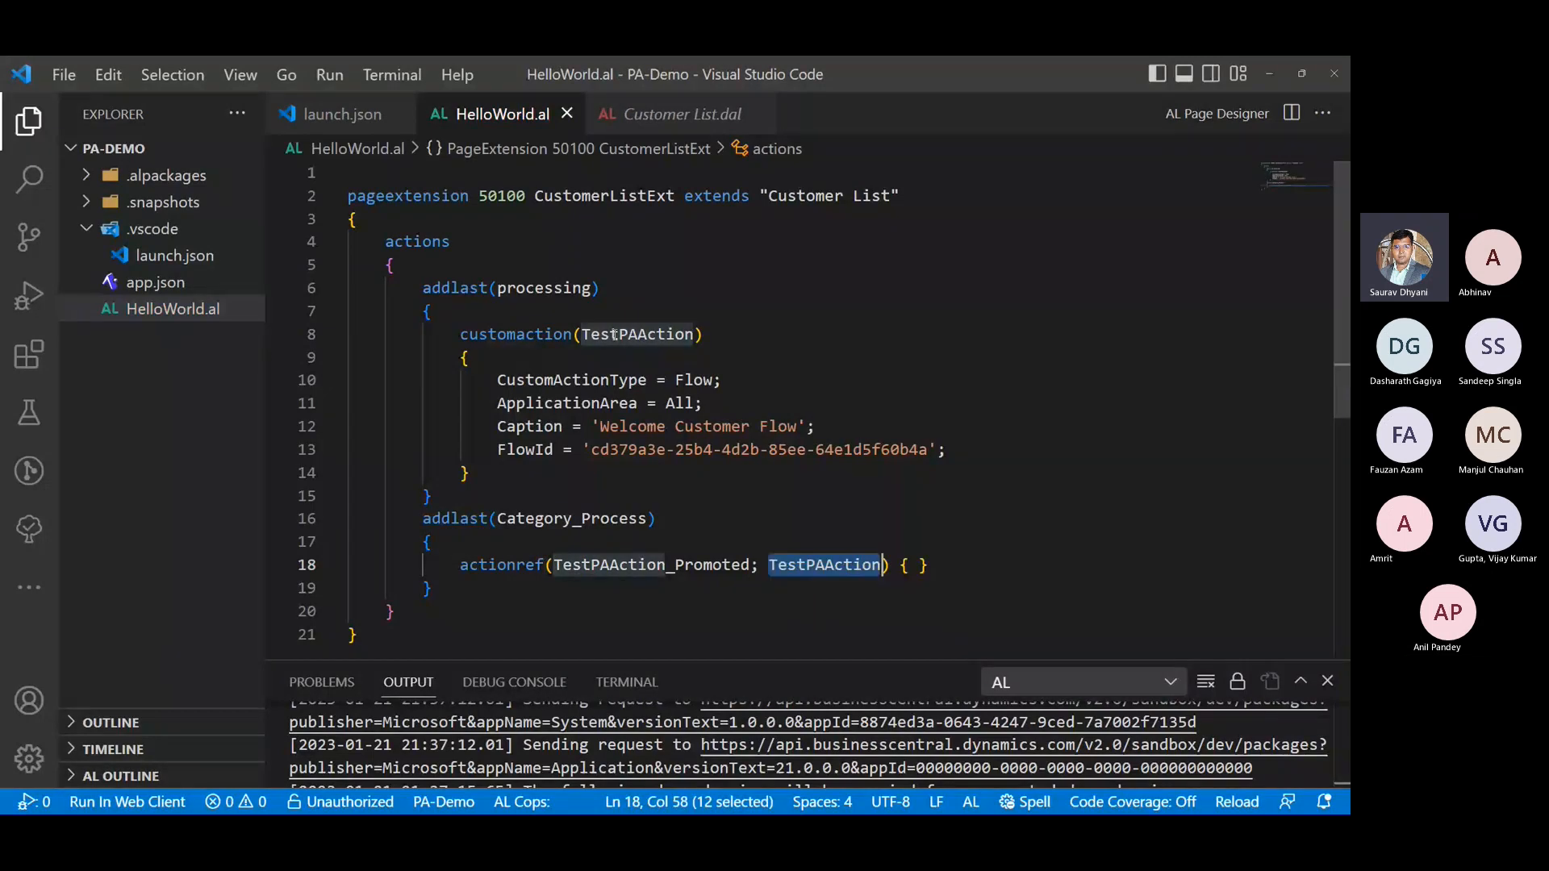
# - Open the Category_Process definition, review the promoted groups and actionrefs in the Customer List source, and close that file
pyautogui.moveTo(422, 518); pyautogui.dragTo(641, 587)
pyautogui.doubleClick(613, 518)
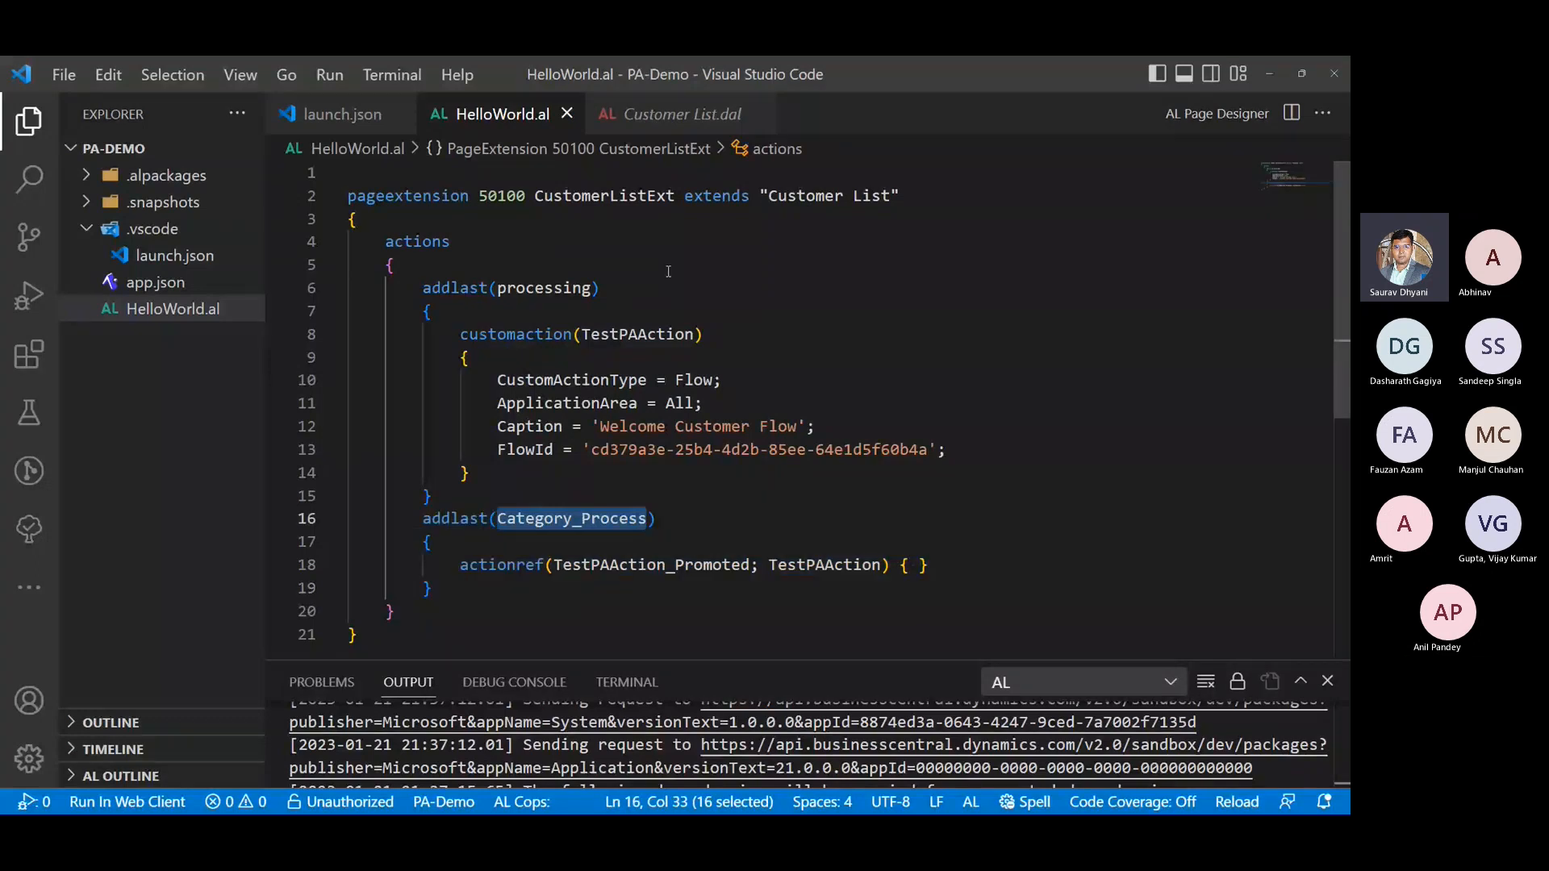
pyautogui.press('F12')
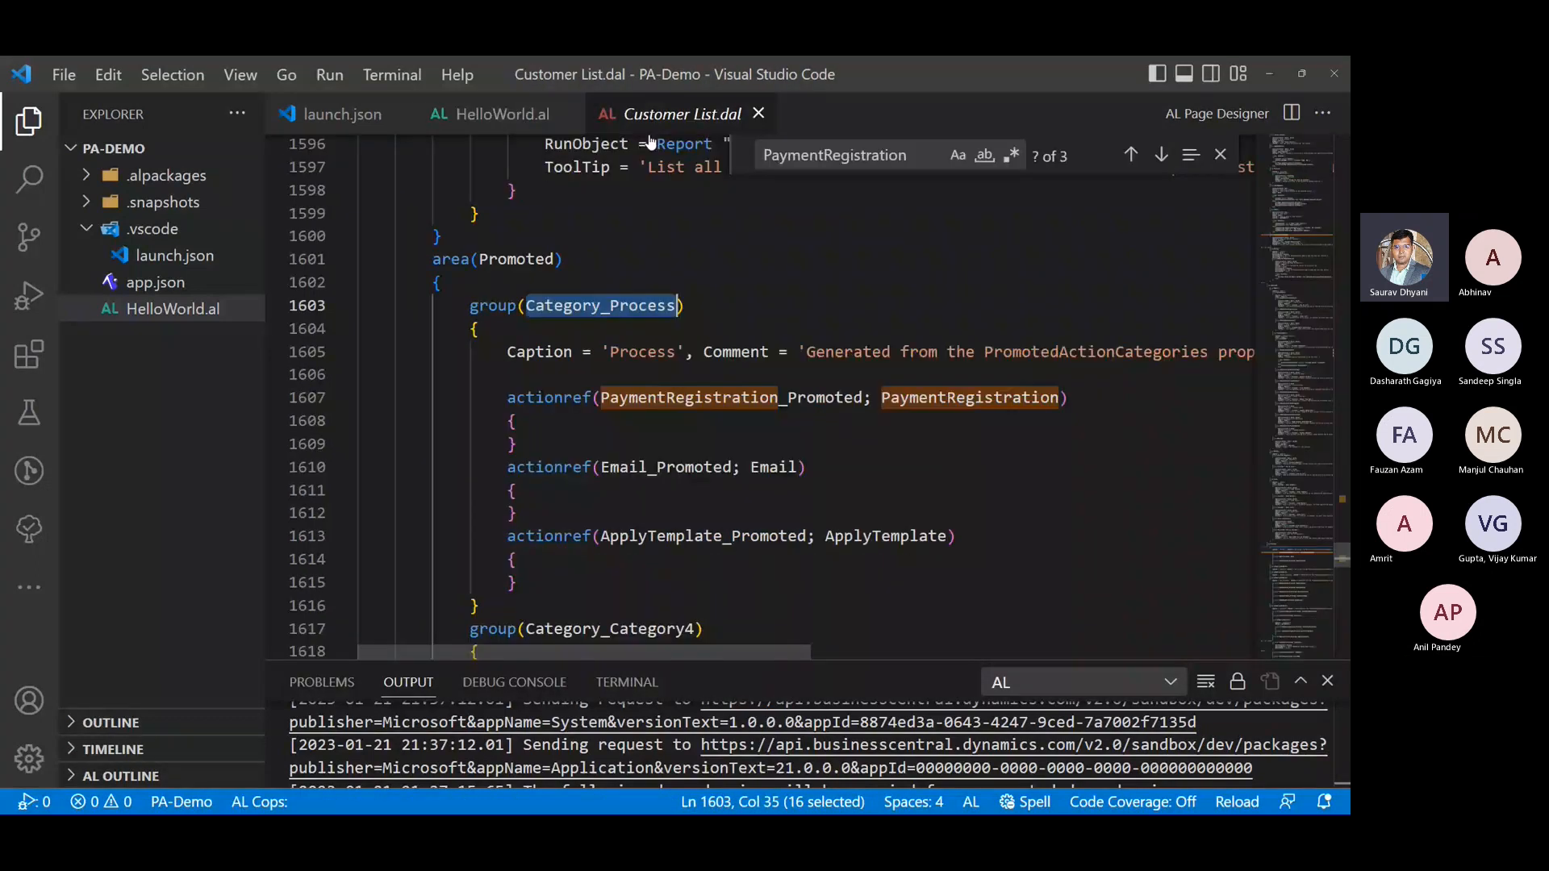
pyautogui.click(667, 536)
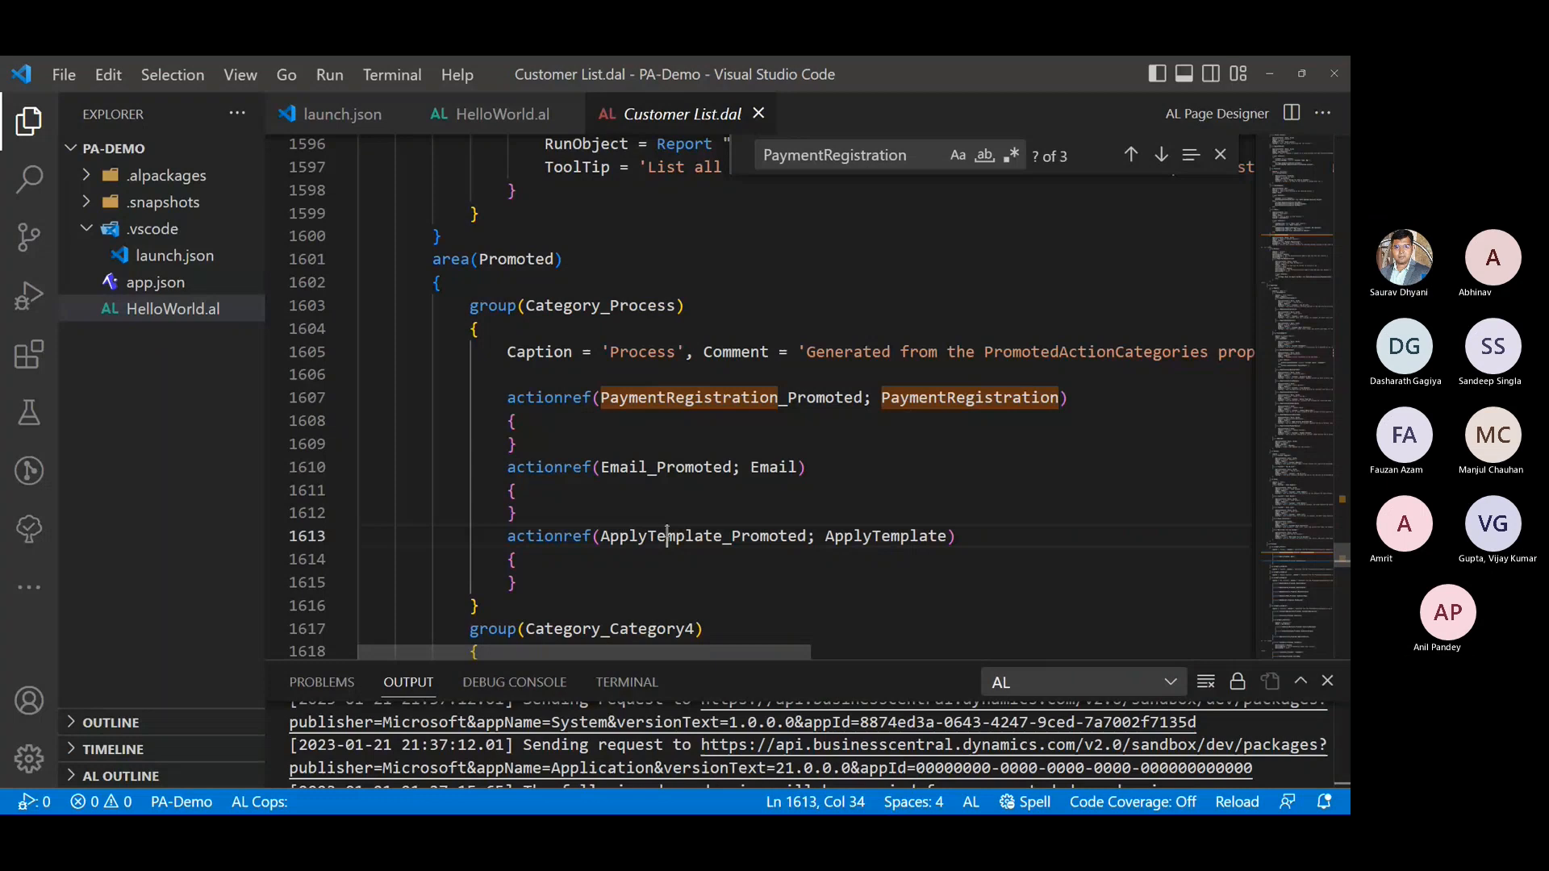
pyautogui.doubleClick(861, 536)
pyautogui.scroll(-1, 861, 531)
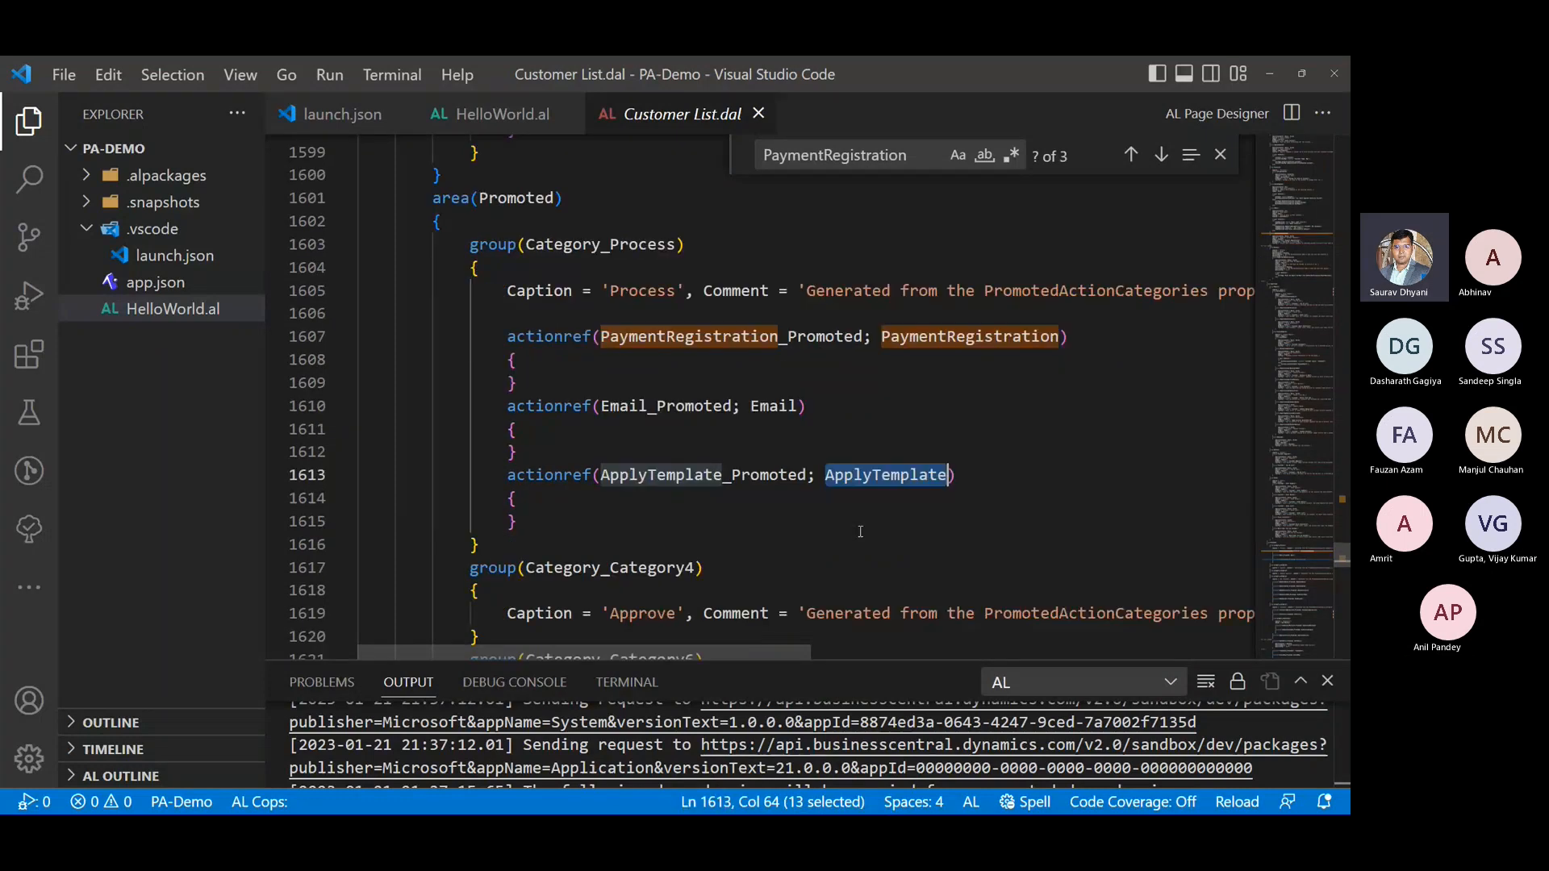
pyautogui.scroll(-3, 861, 532)
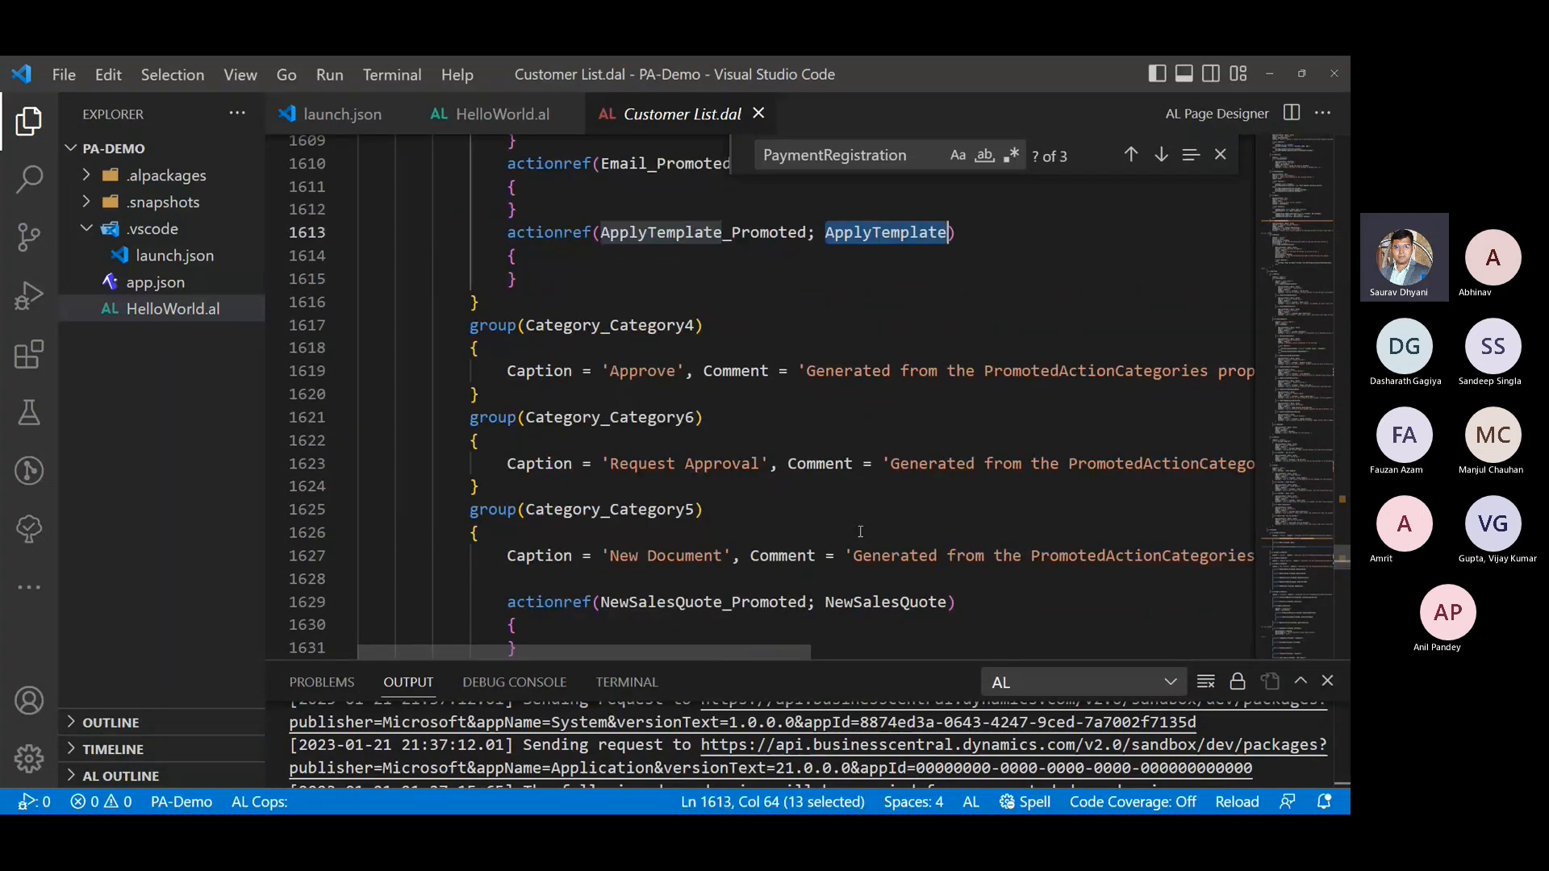
pyautogui.scroll(-13, 861, 532)
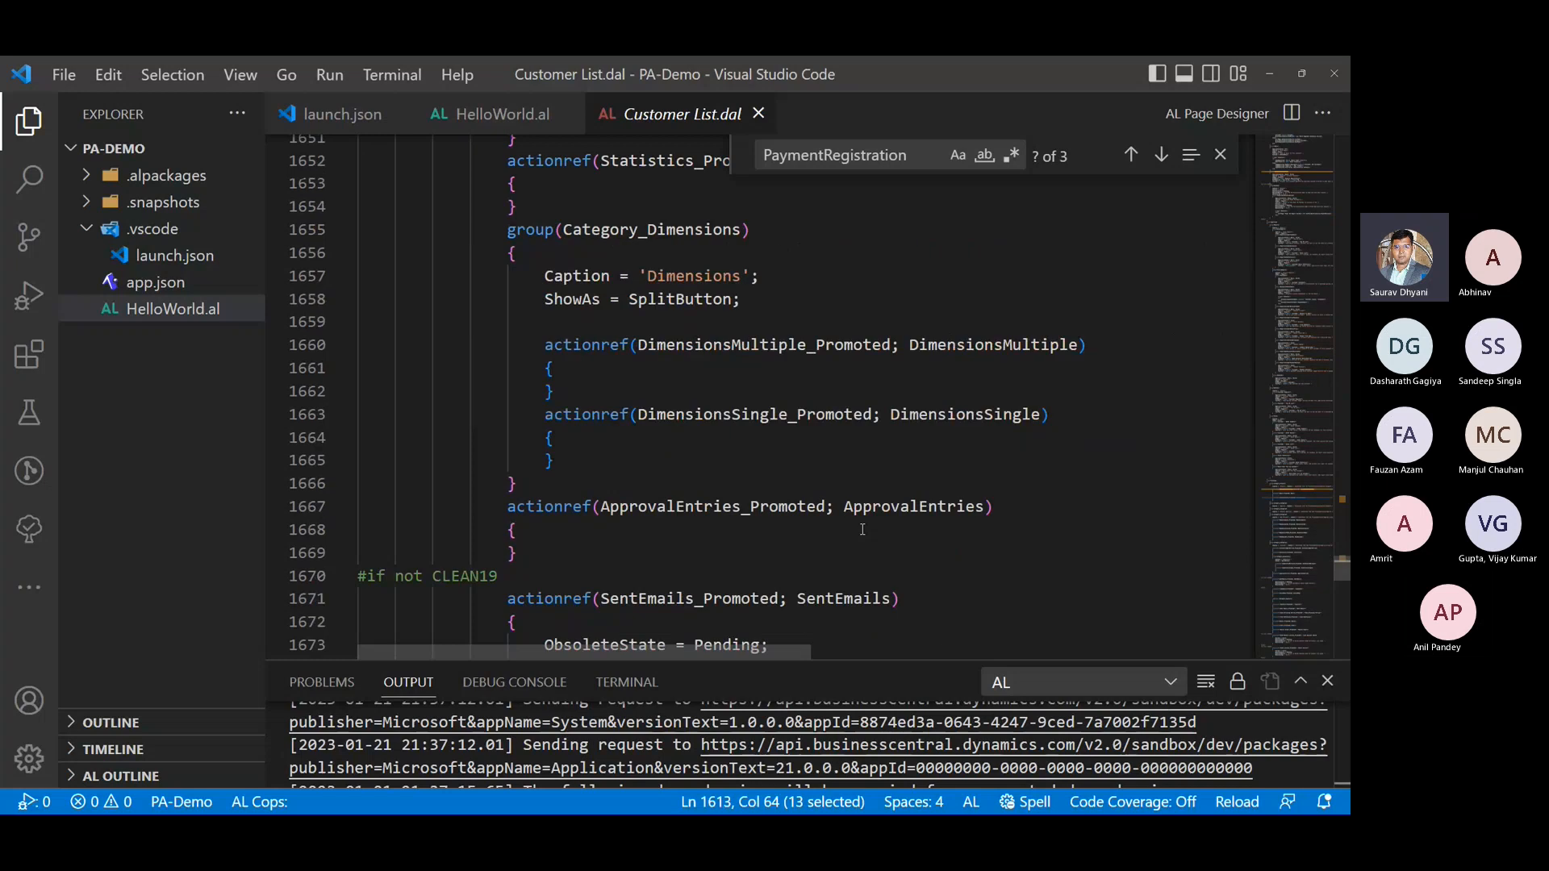
pyautogui.scroll(-3, 848, 313)
pyautogui.click(758, 112)
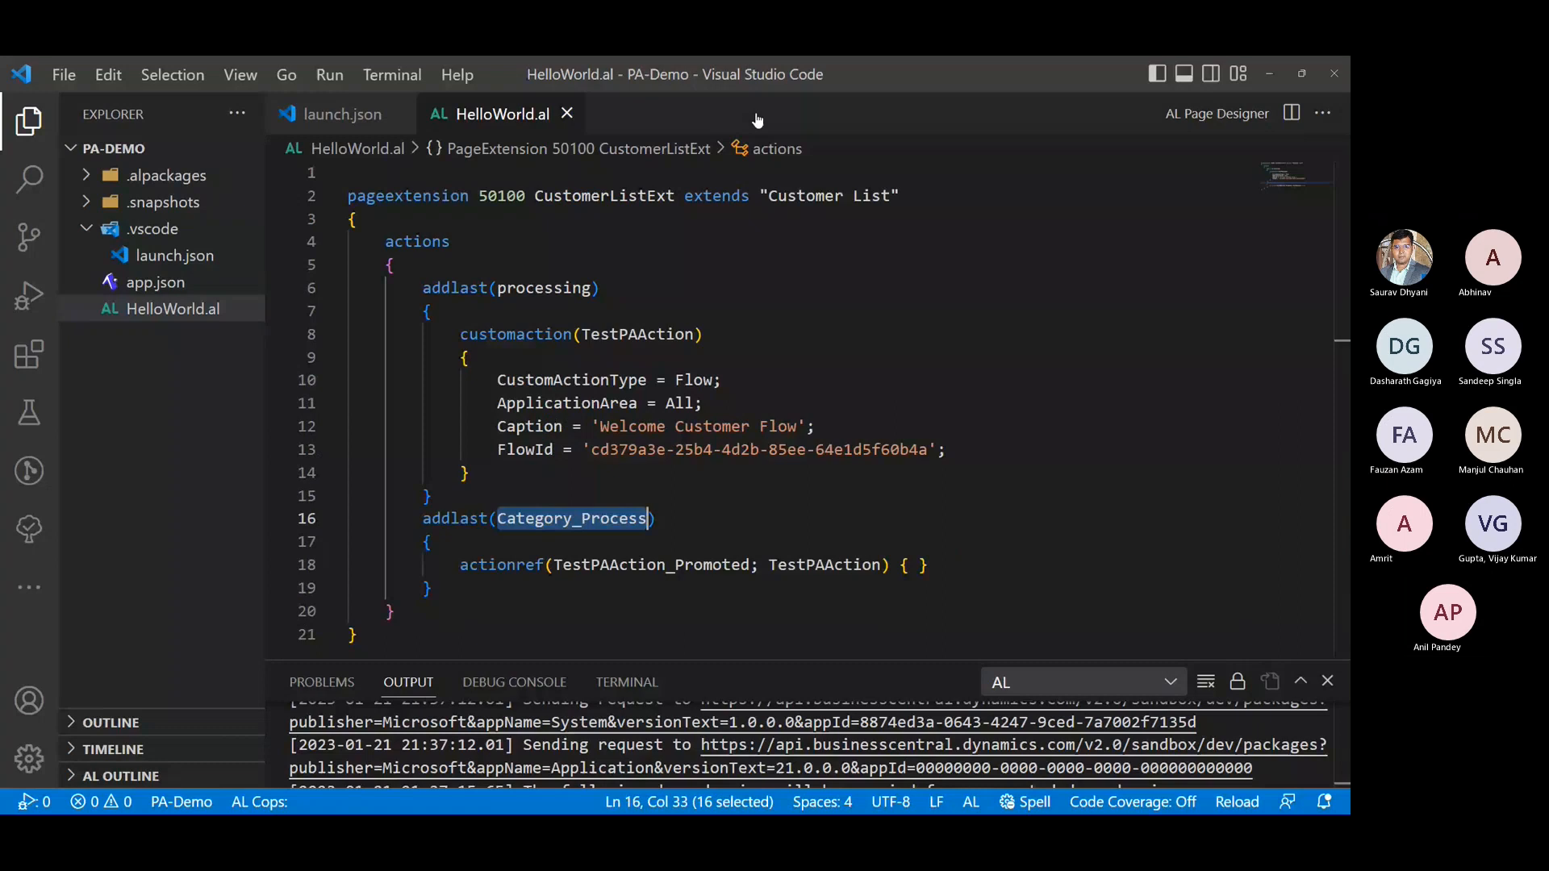
# - Publish the PA-Demo extension to the Business Central sandbox with debugging, checking the Process actions on the already open Customers page
pyautogui.press('Up')
pyautogui.press('Up')
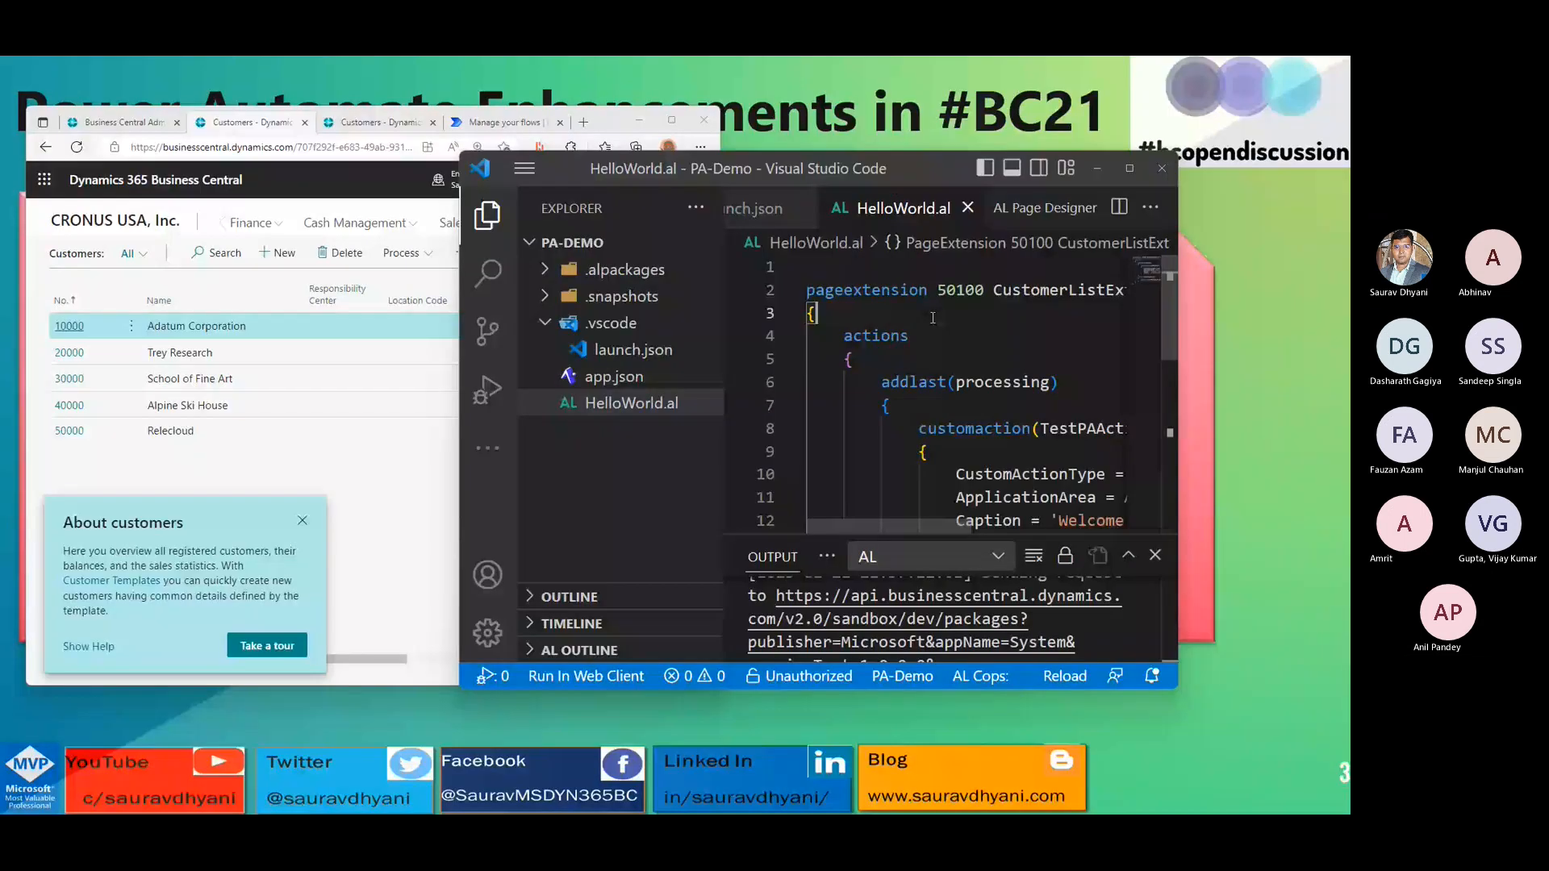
pyautogui.press('F5')
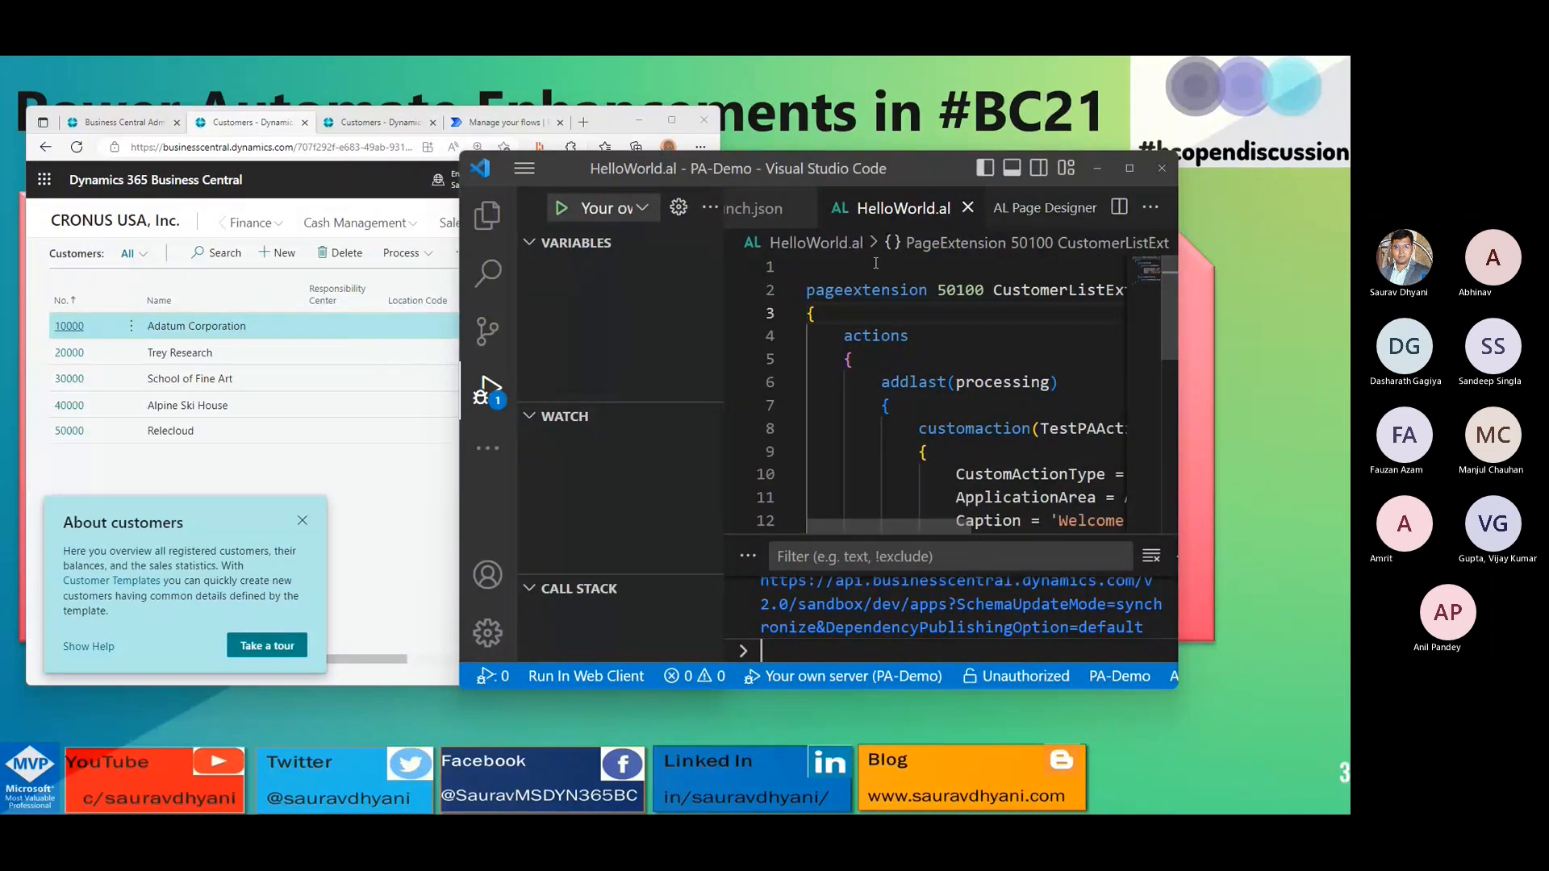
pyautogui.click(417, 261)
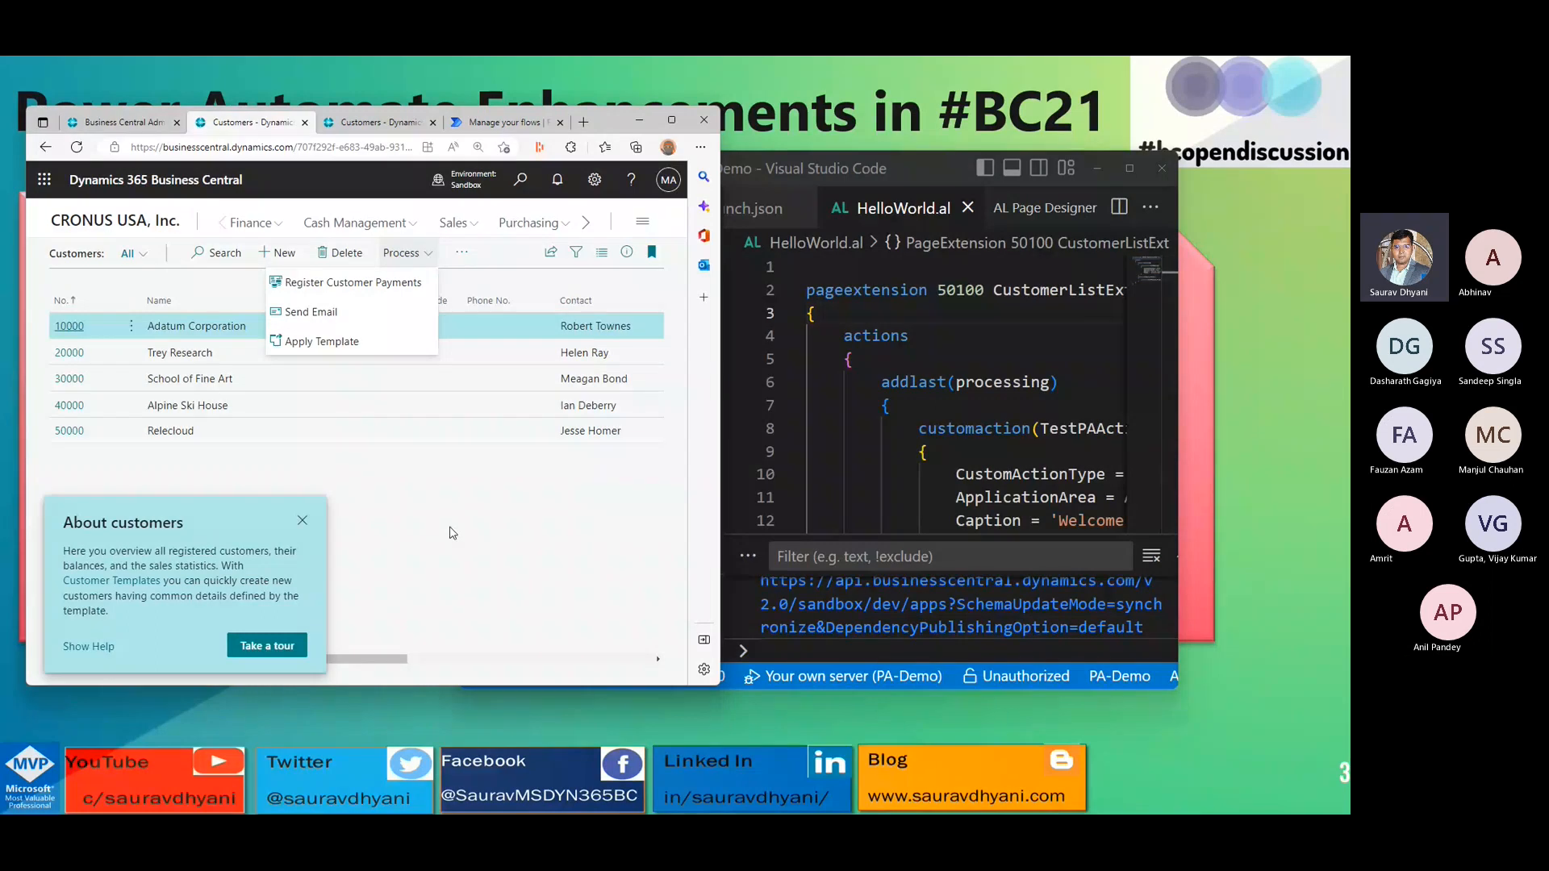
pyautogui.click(303, 521)
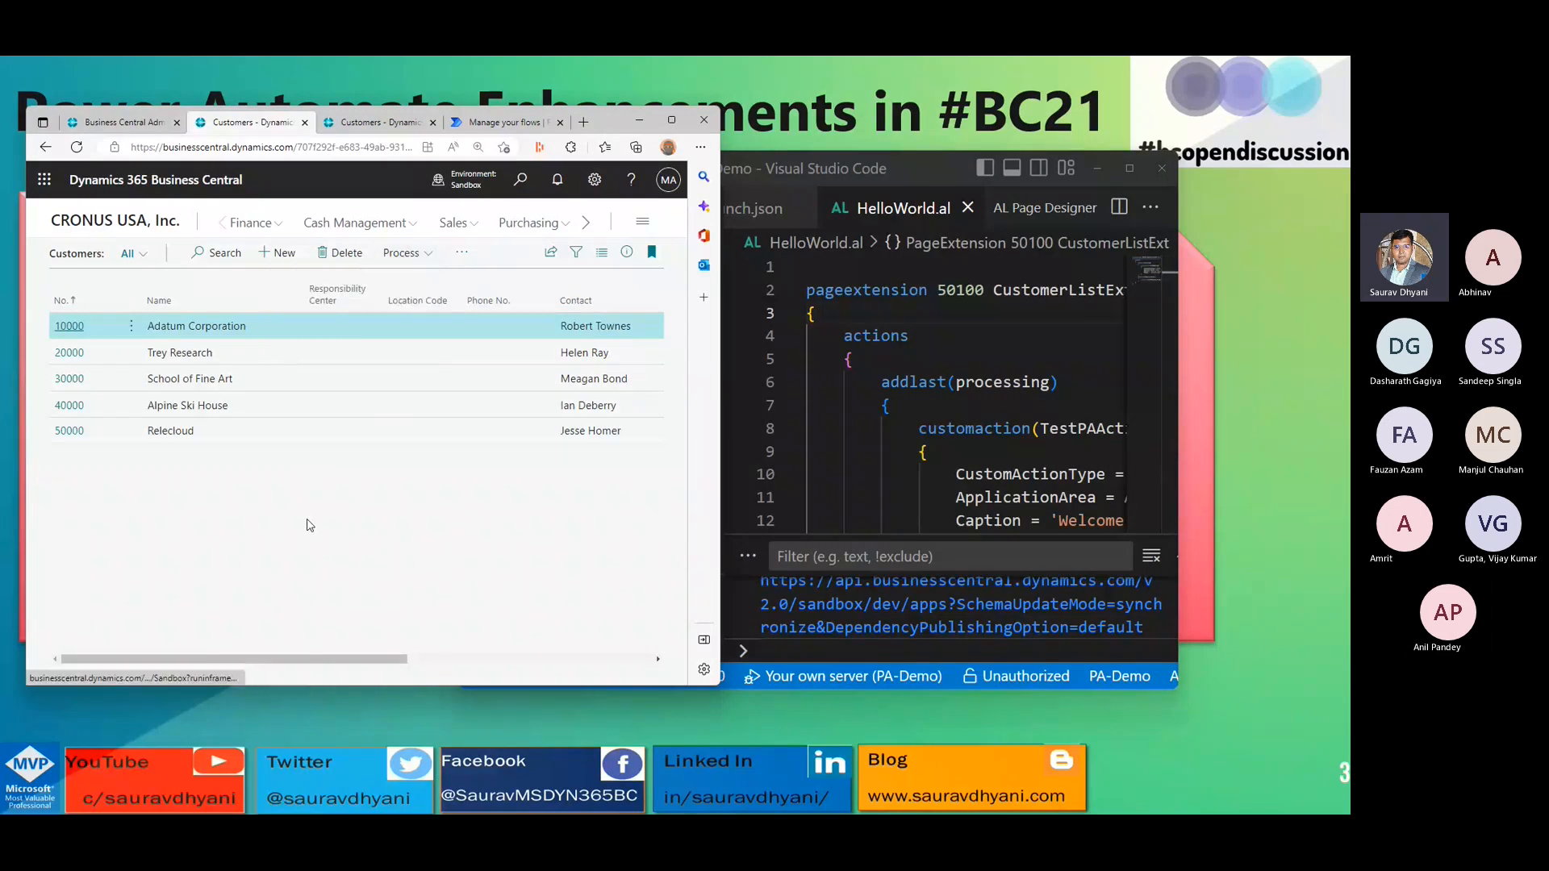
pyautogui.moveTo(1169, 689); pyautogui.dragTo(1277, 763)
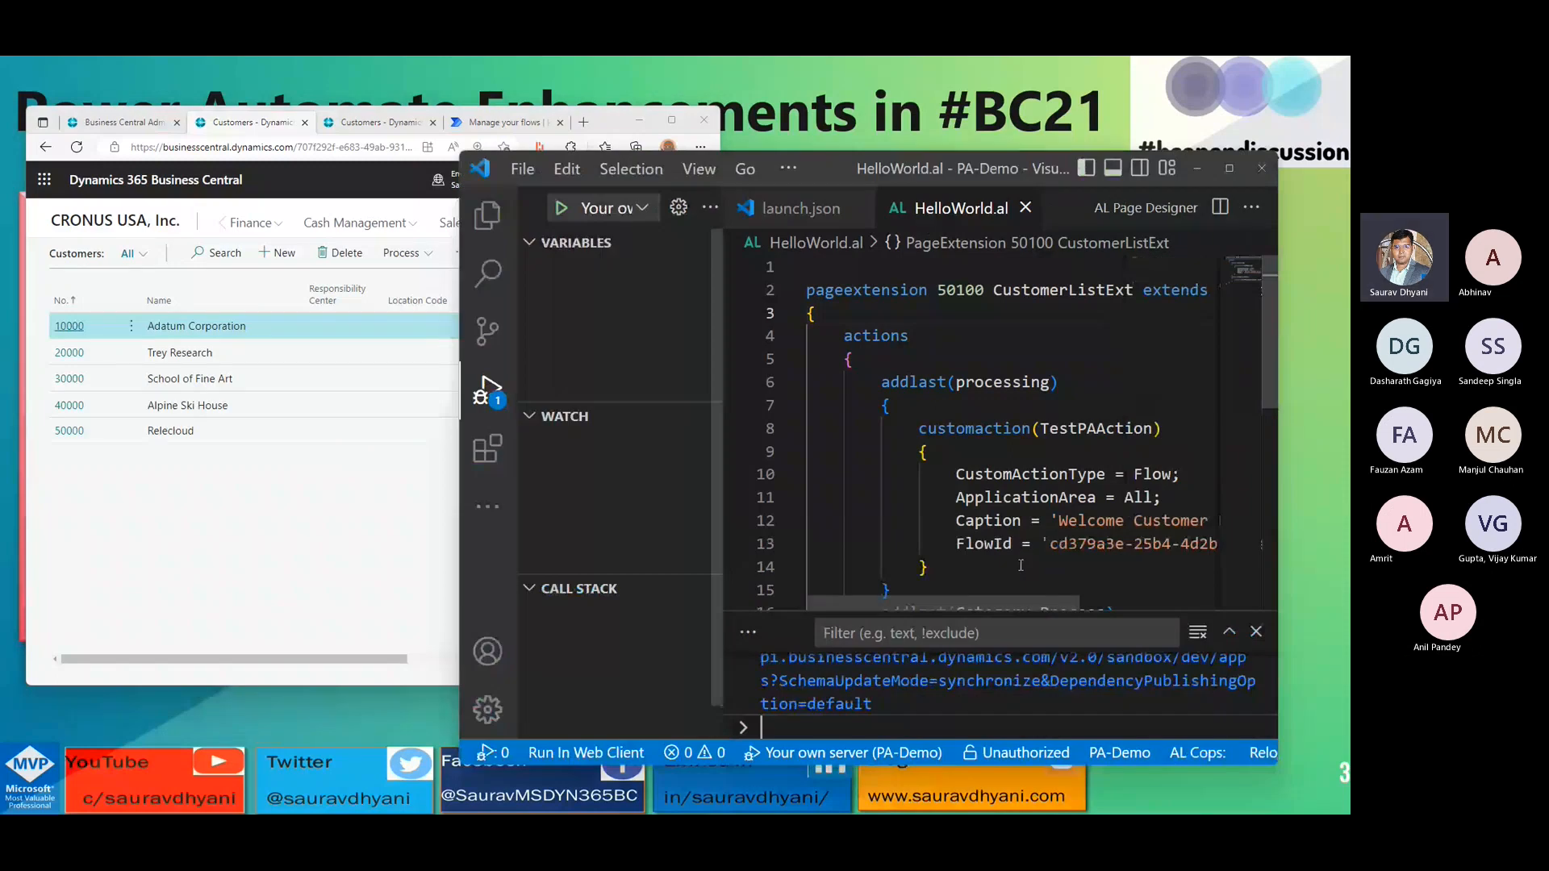
pyautogui.doubleClick(1100, 551)
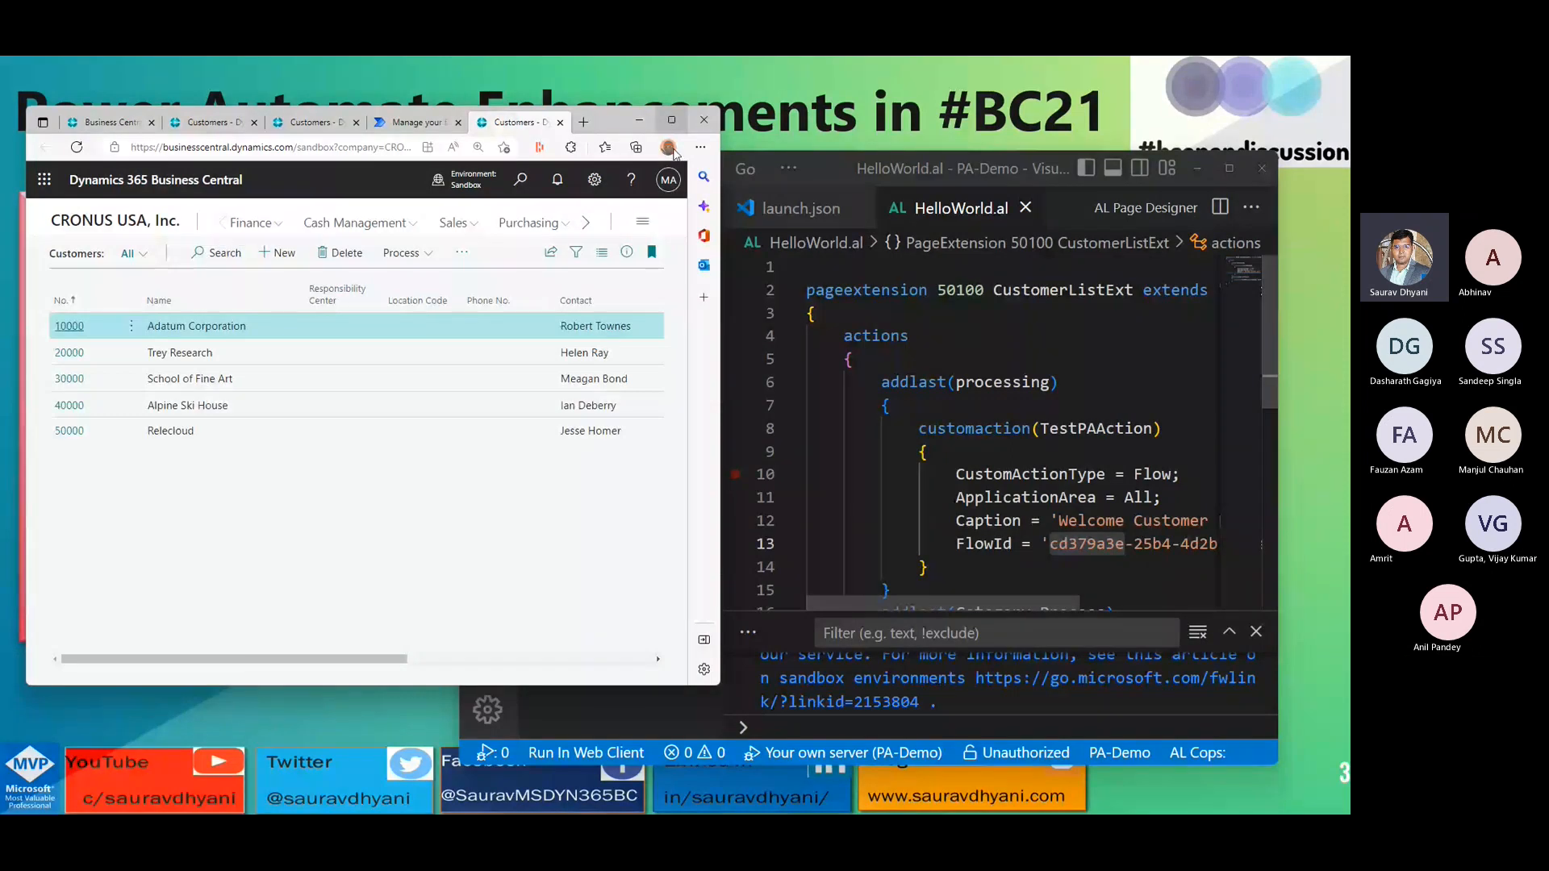
# - Select the customer Relecloud in the newly opened Customers list and run the promoted MyTest flow from the Process group
pyautogui.click(476, 198)
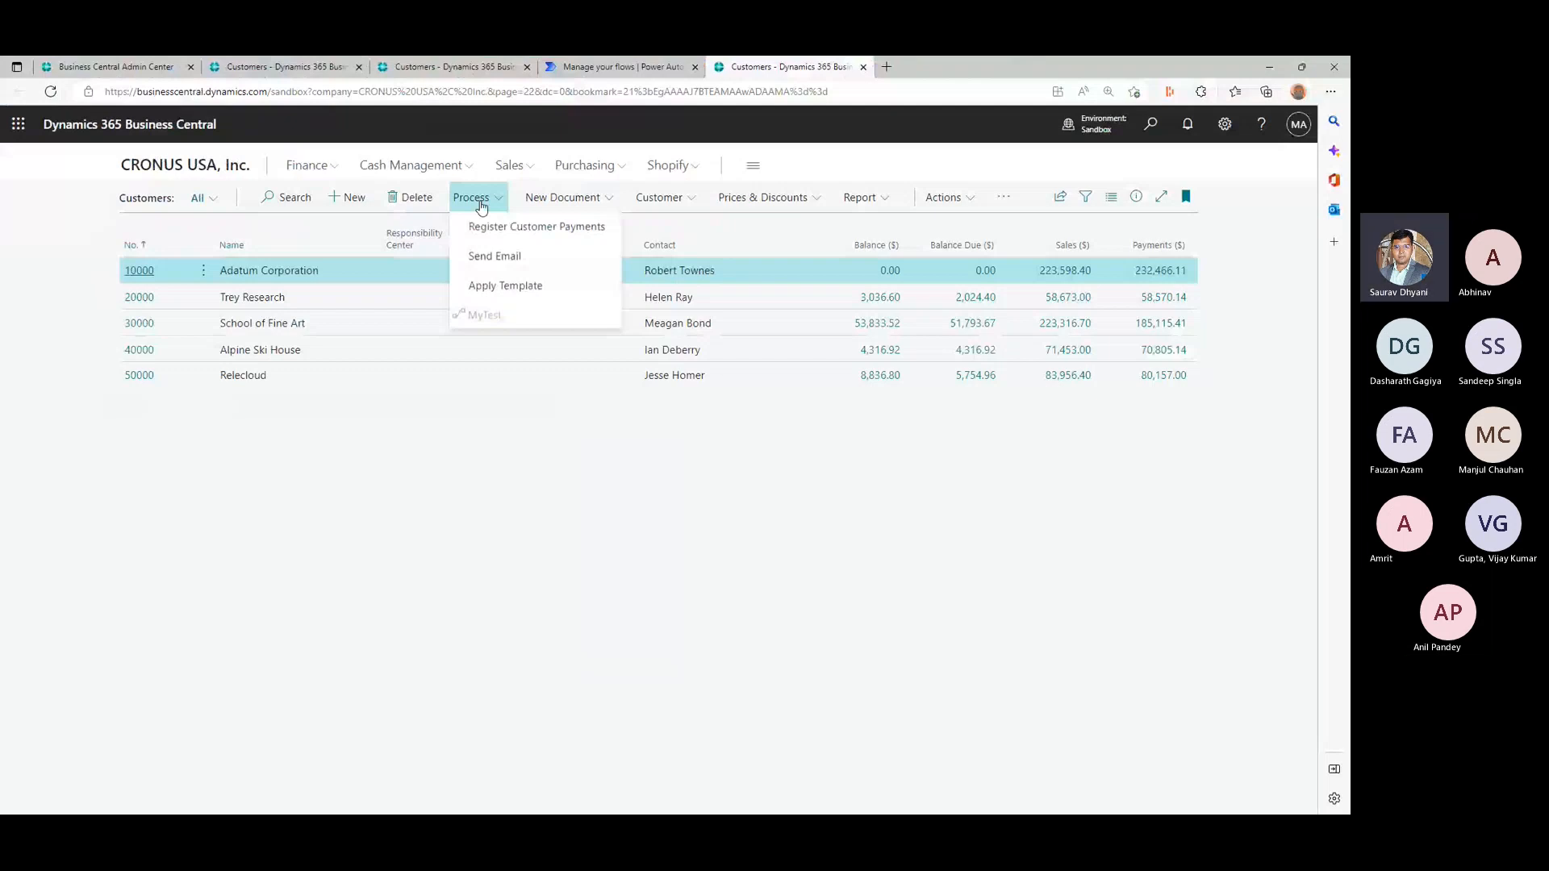
pyautogui.click(235, 384)
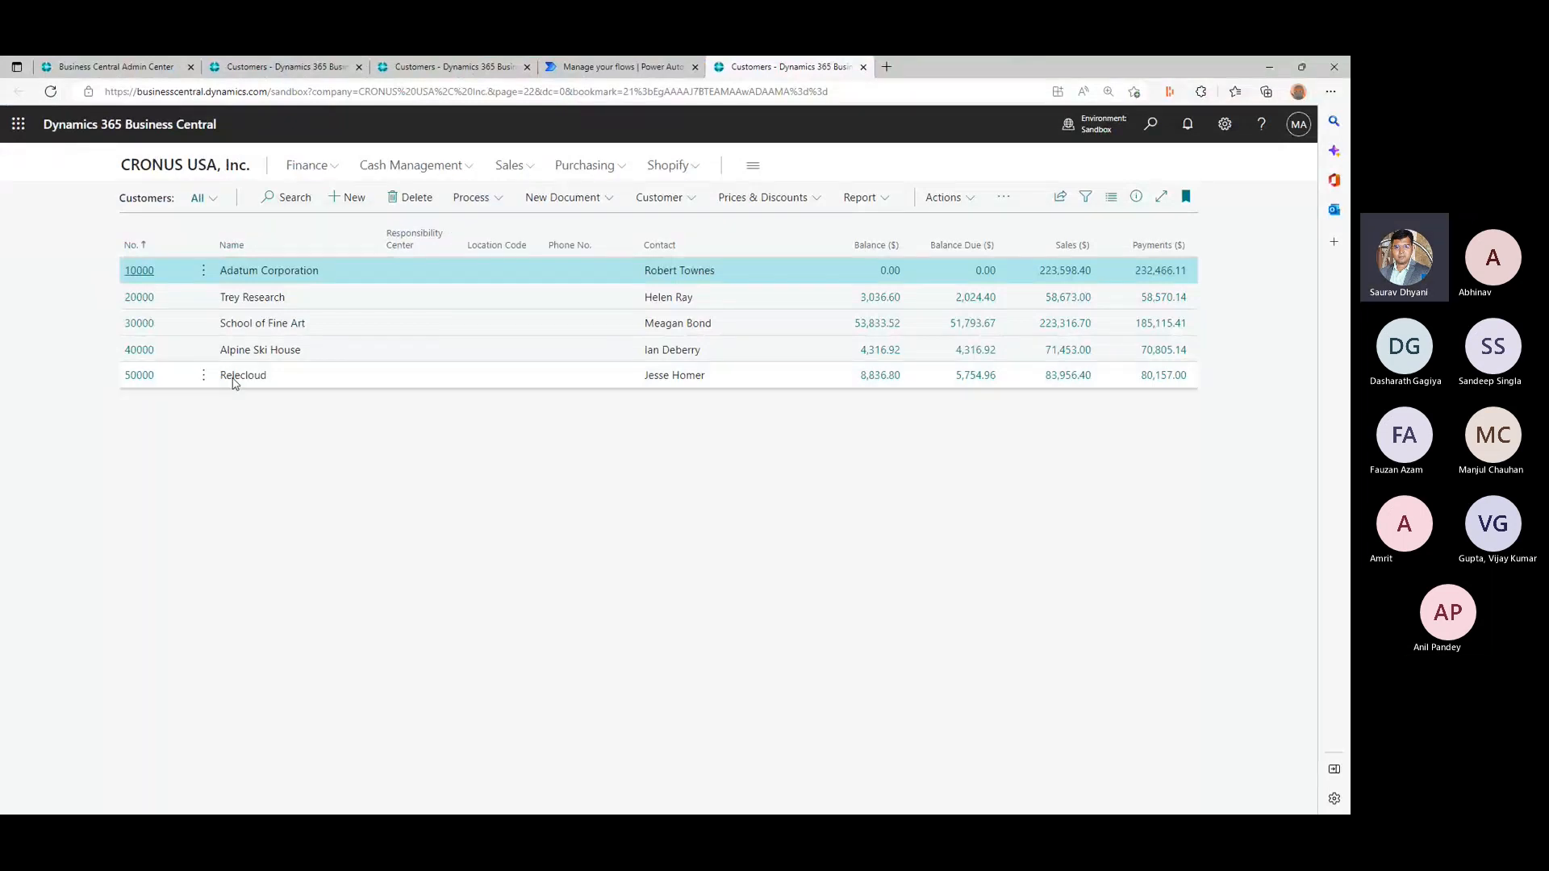
pyautogui.click(235, 384)
pyautogui.click(468, 198)
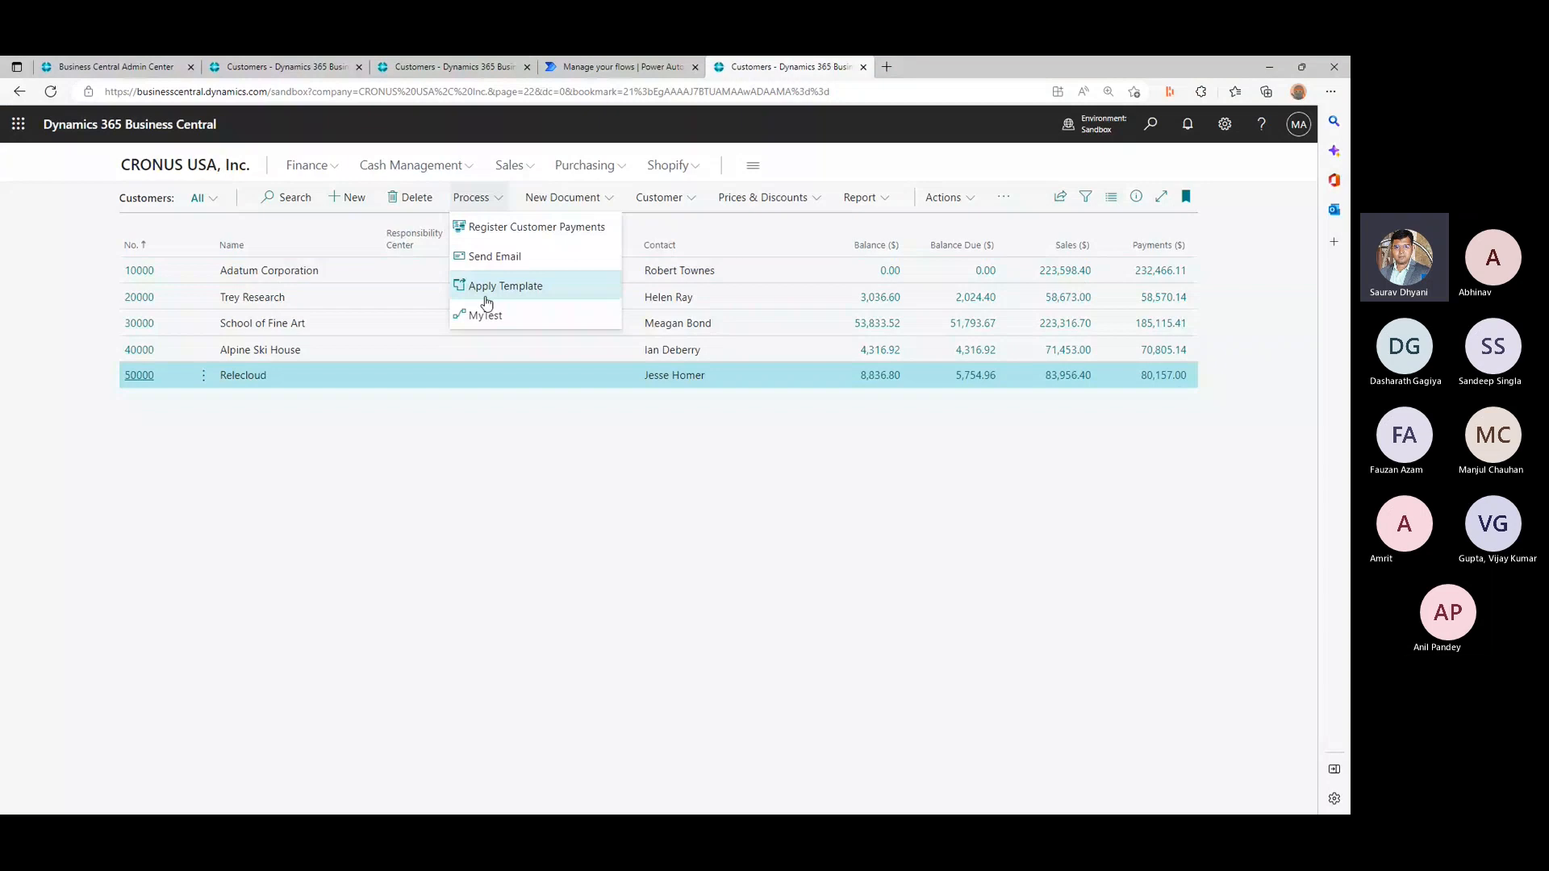
pyautogui.click(486, 302)
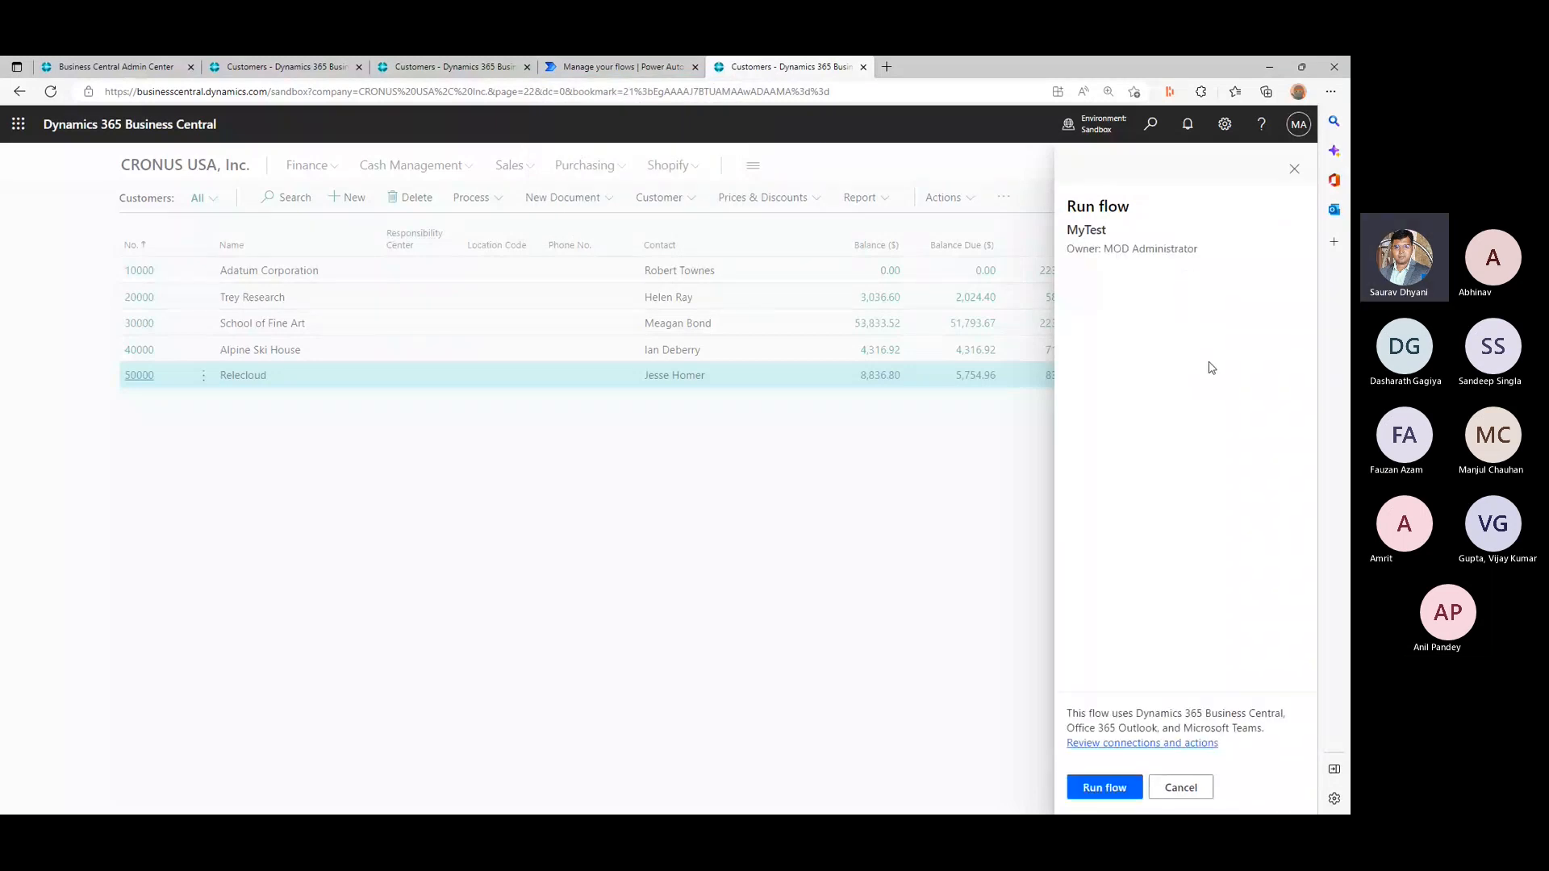
pyautogui.click(1117, 784)
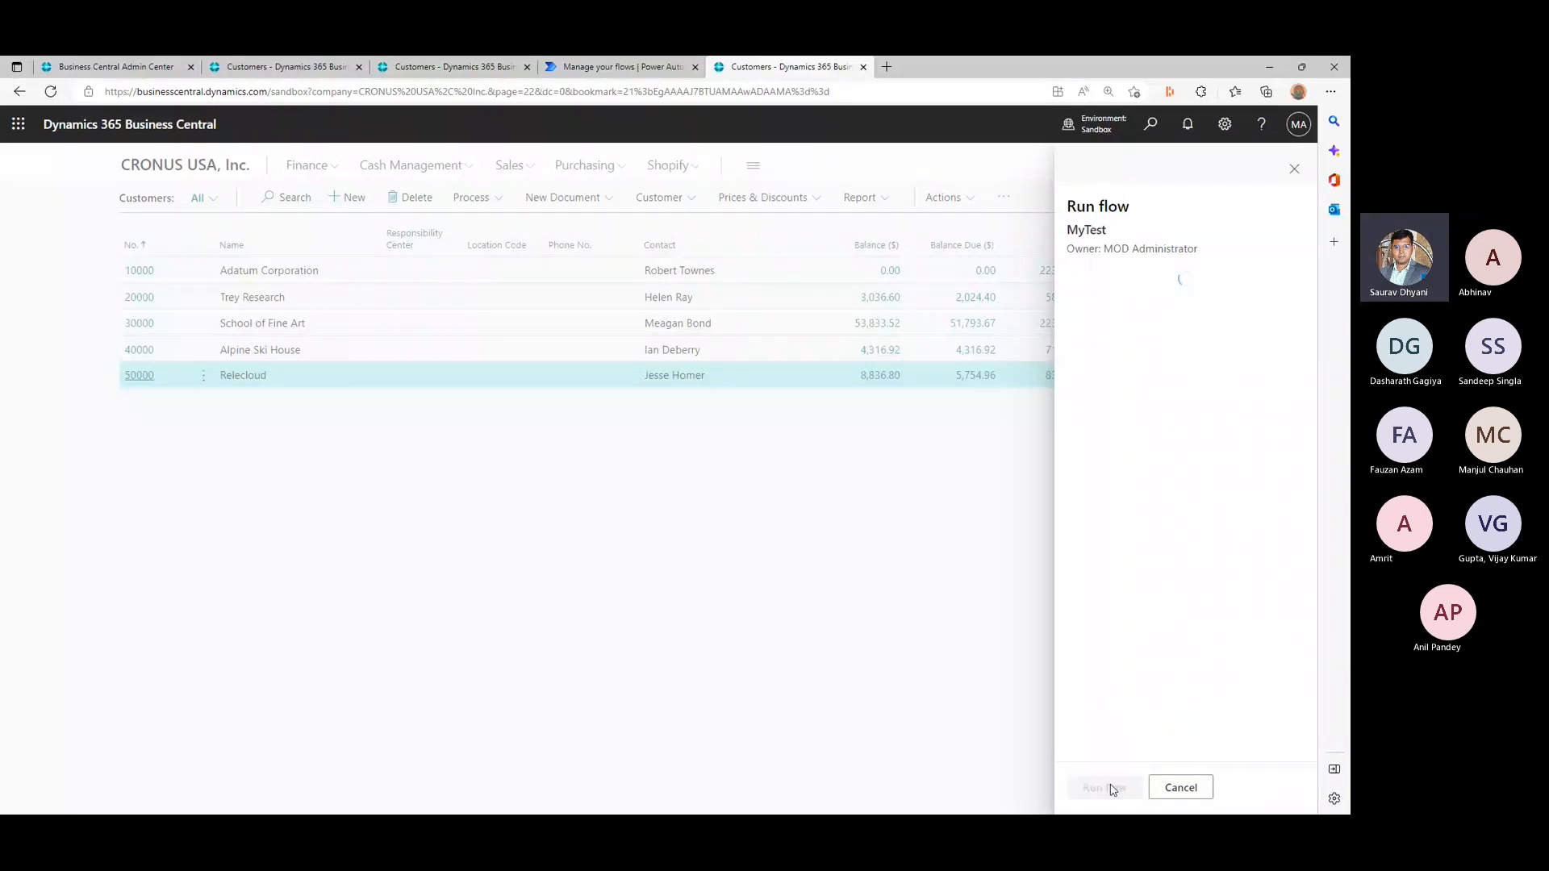
# - Switch to Power Automate, refresh the MyTest run history, and examine the Get record (V3) inputs and outputs of the latest run
pyautogui.click(619, 65)
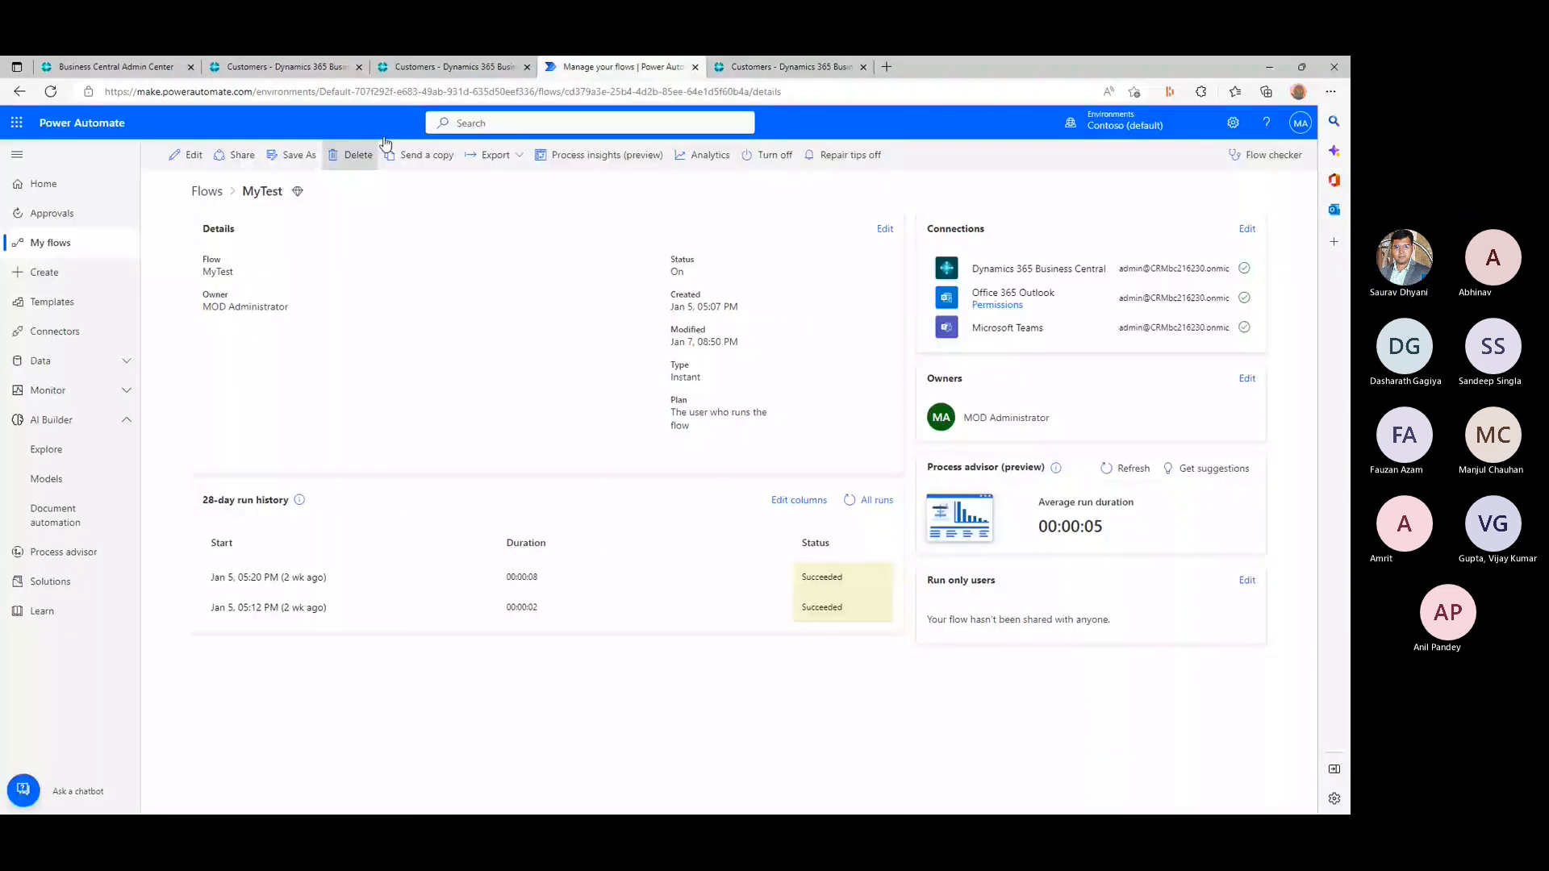
pyautogui.click(441, 94)
pyautogui.press('Return')
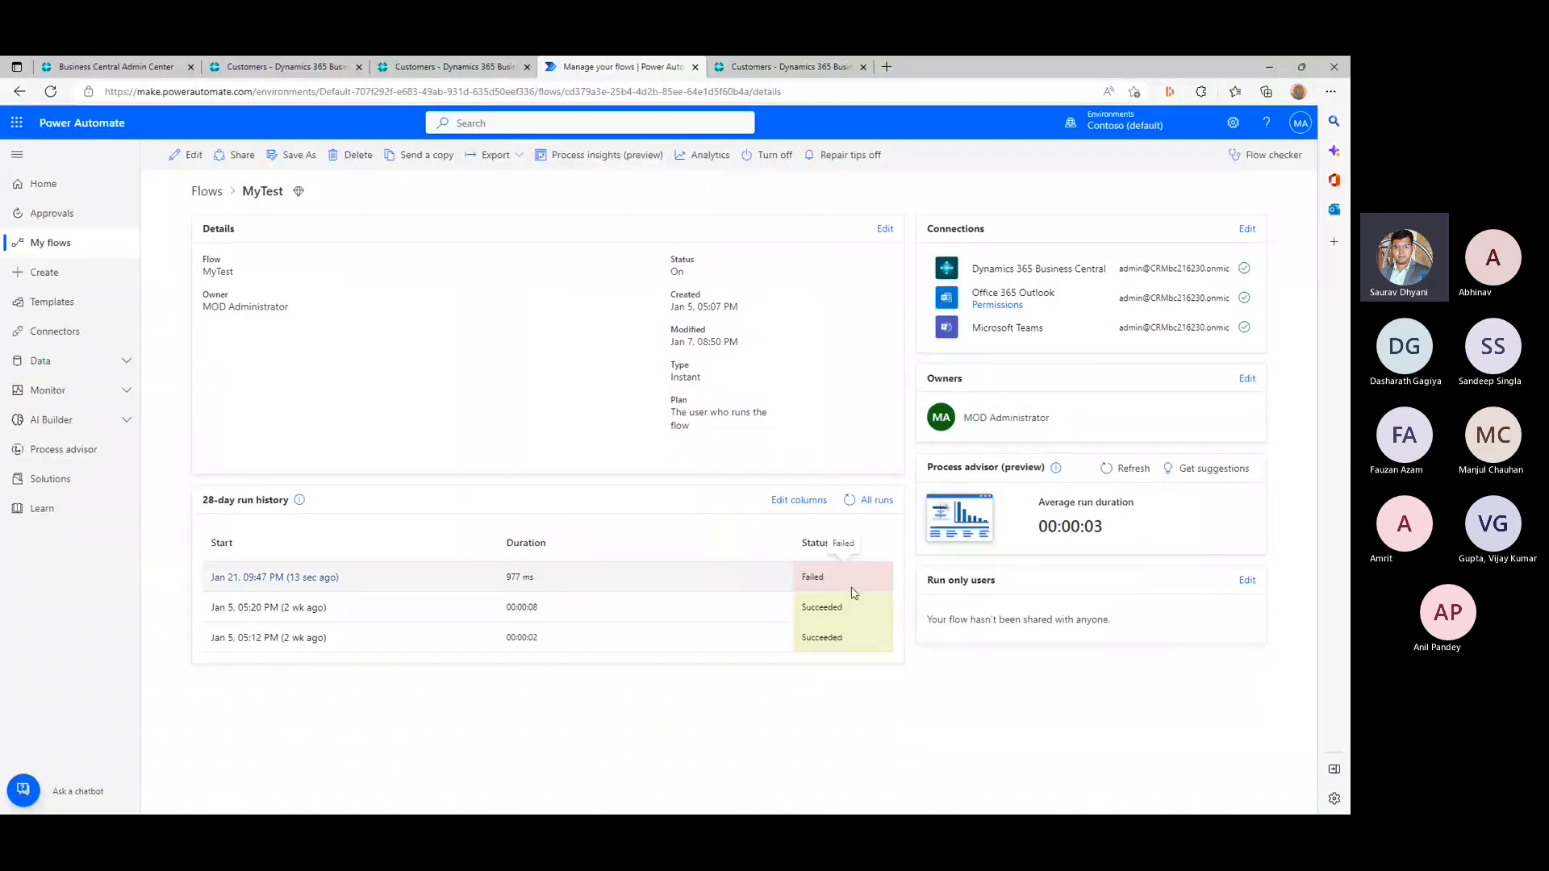
pyautogui.click(295, 578)
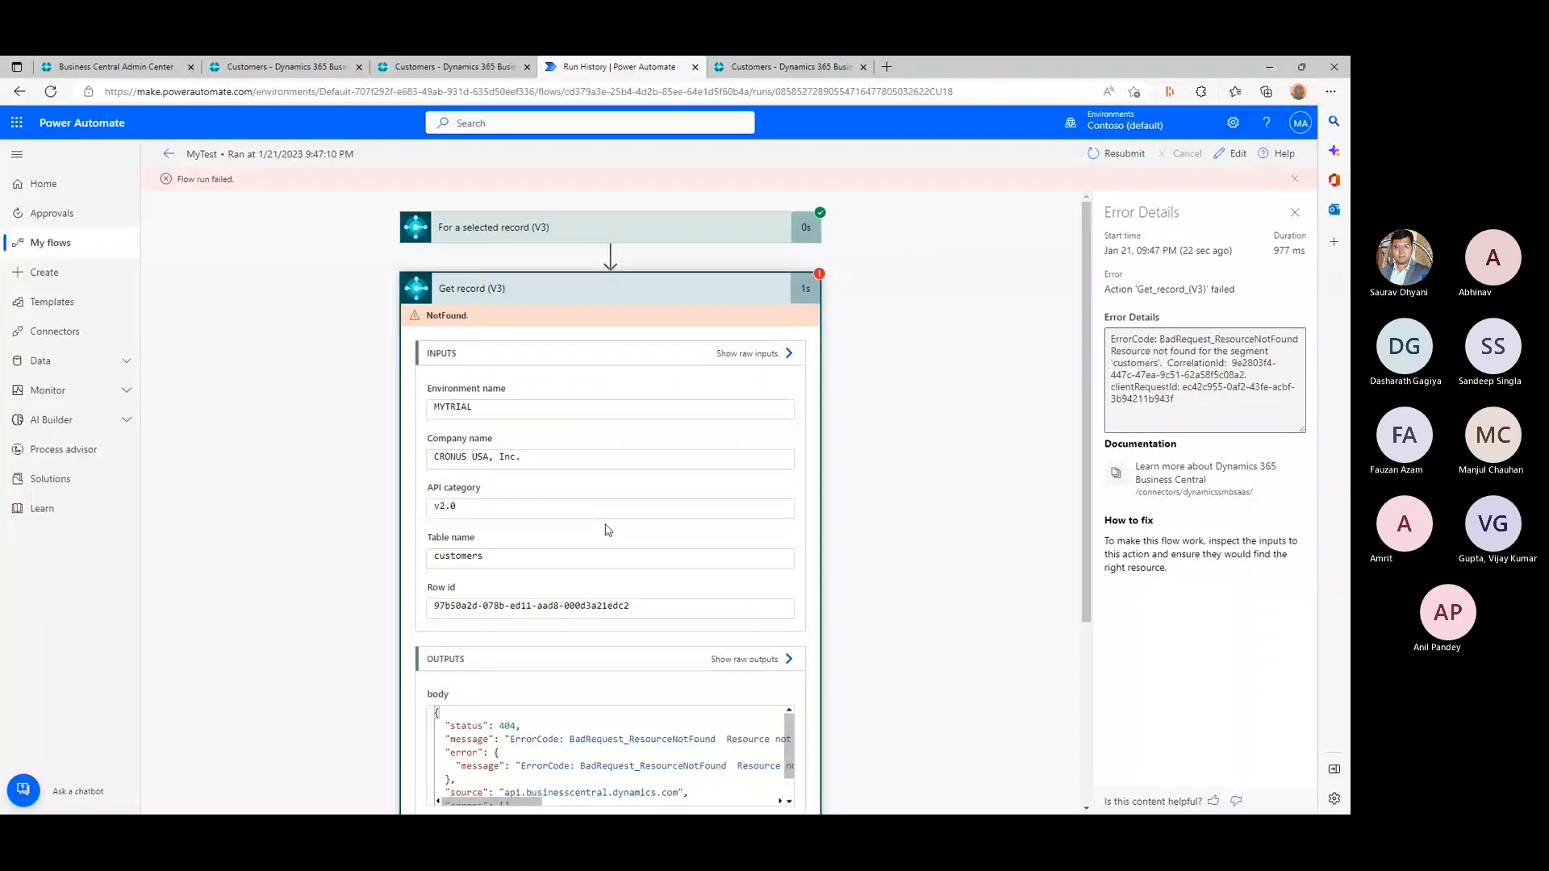
pyautogui.click(646, 288)
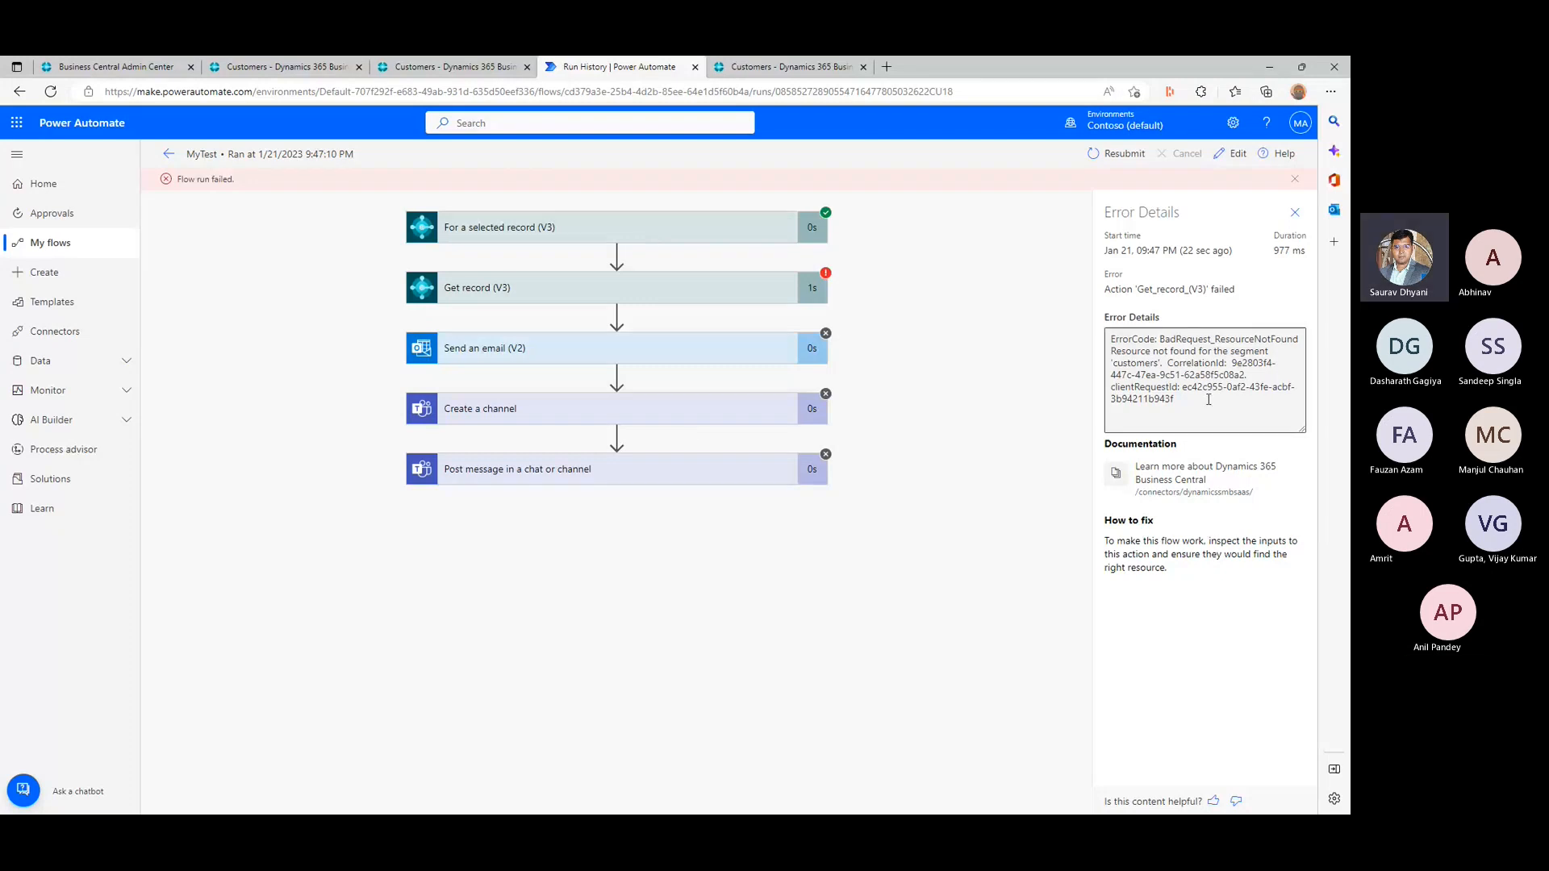
pyautogui.click(533, 288)
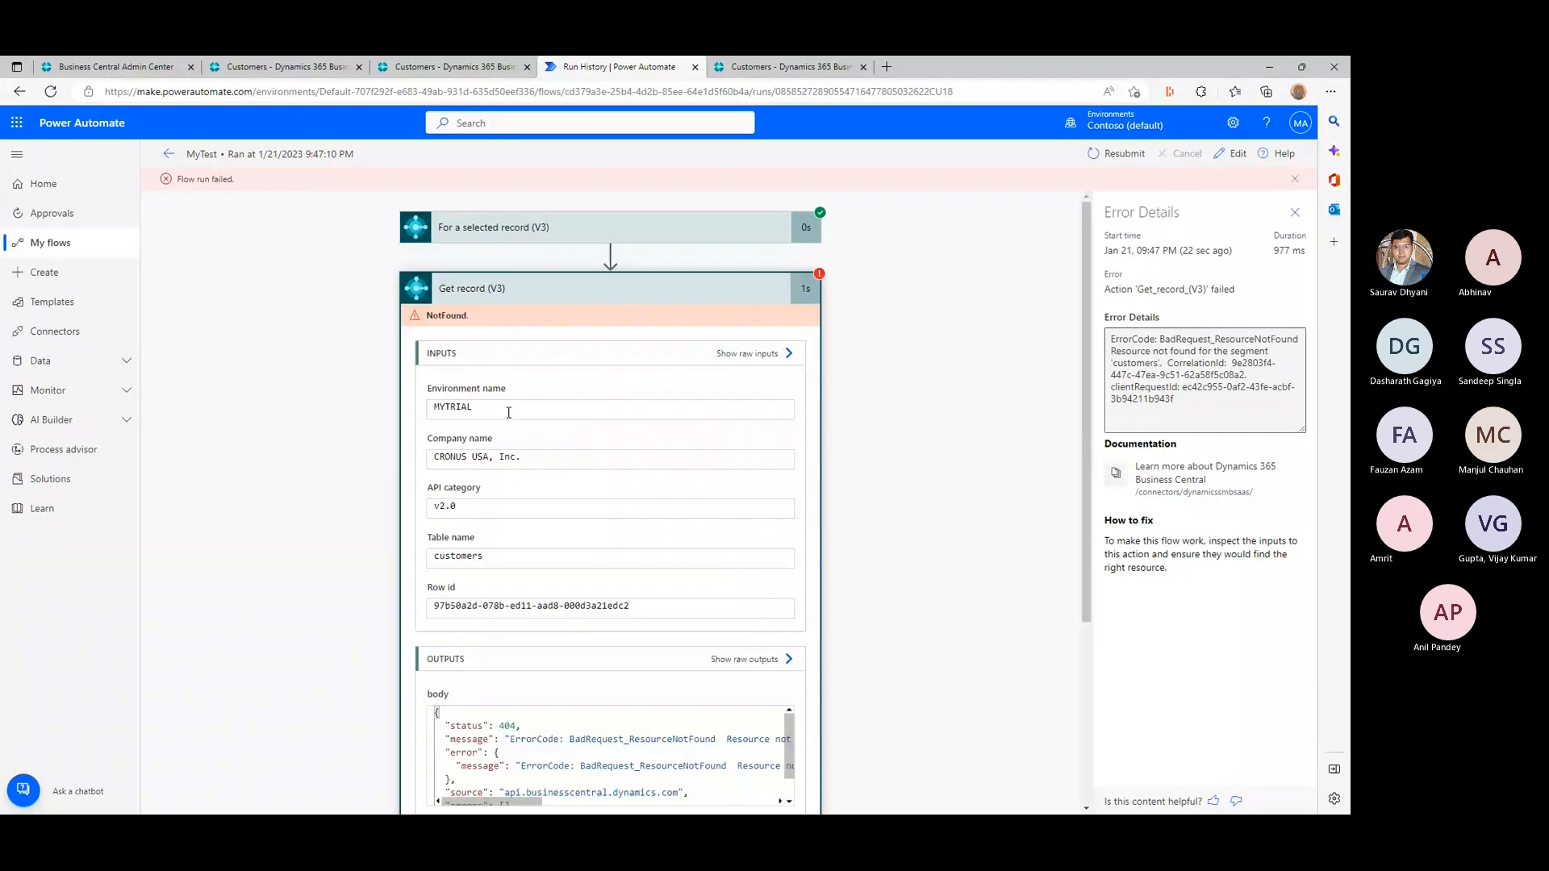
pyautogui.scroll(-5, 793, 522)
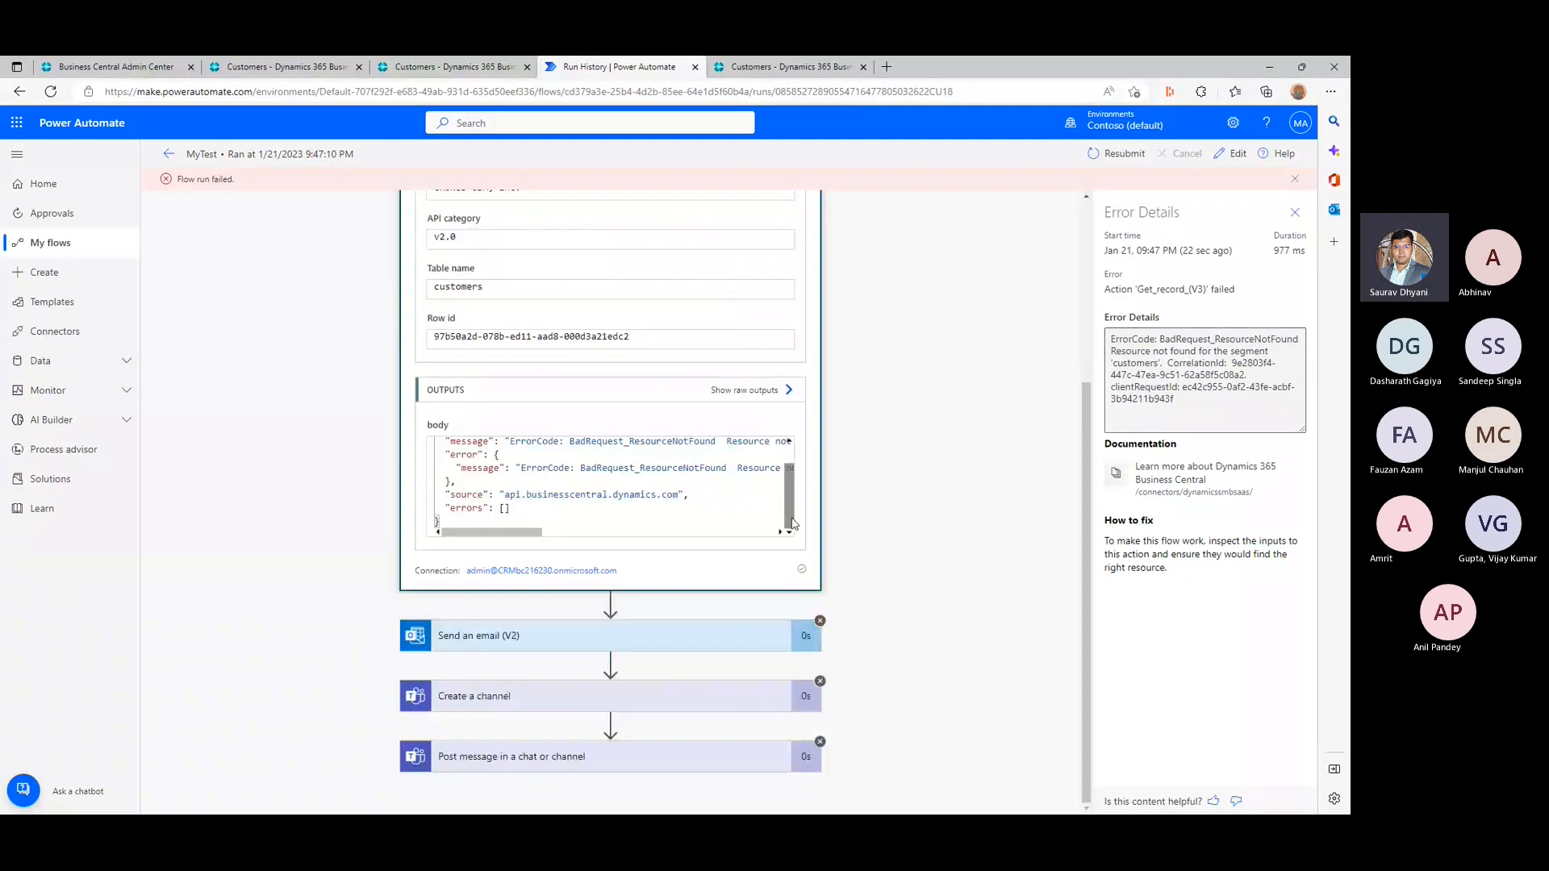
pyautogui.scroll(1, 684, 523)
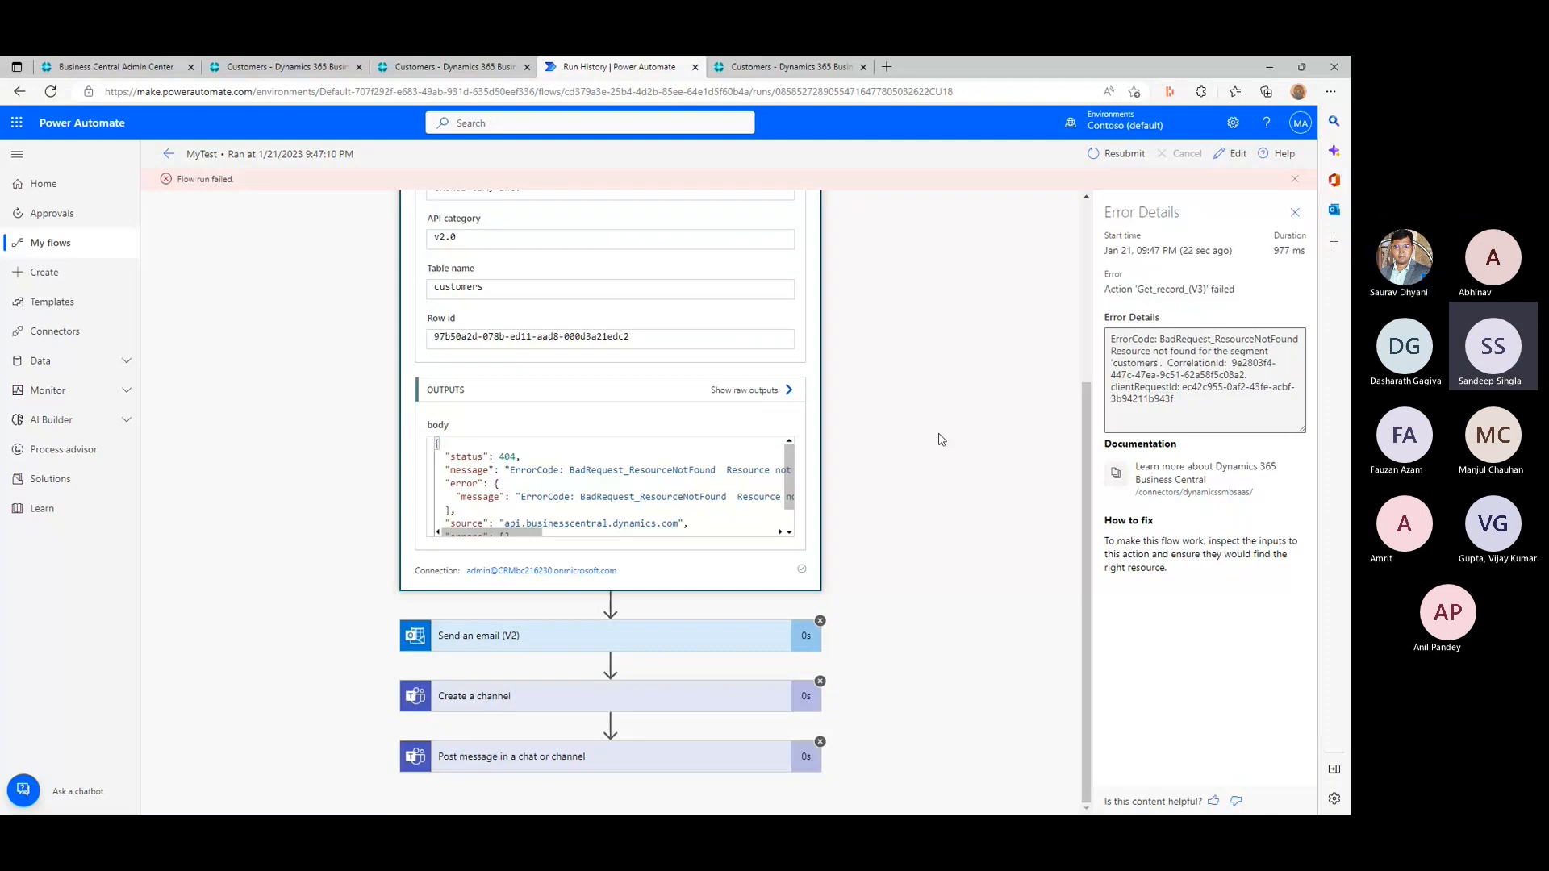
# - Open the MyTest flow for editing and inspect the For a selected record (V3) and Get record (V3) settings
pyautogui.click(169, 155)
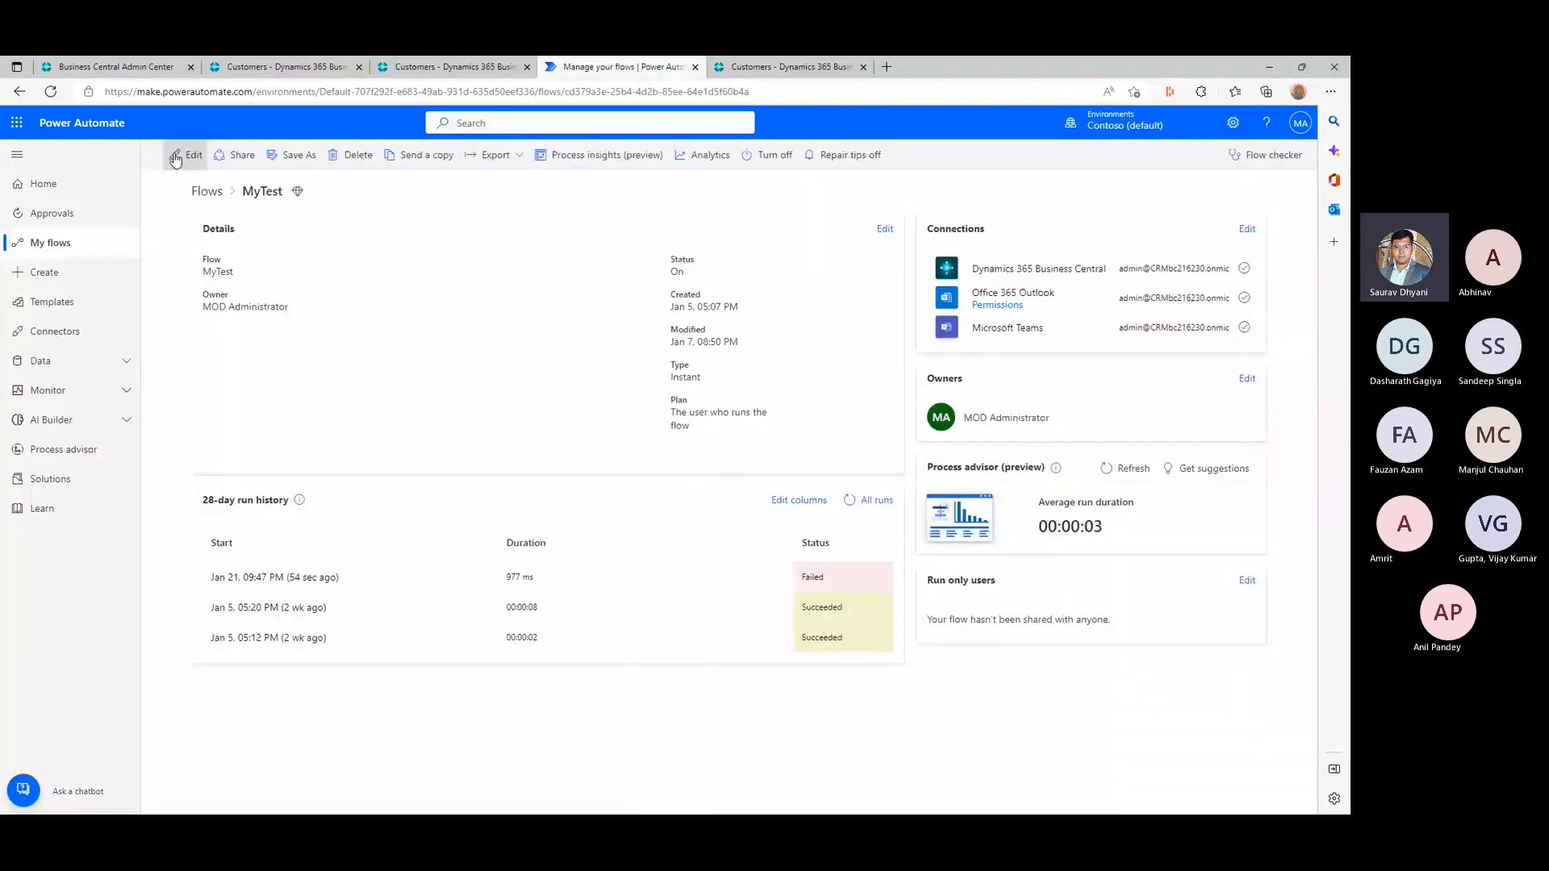
pyautogui.click(175, 157)
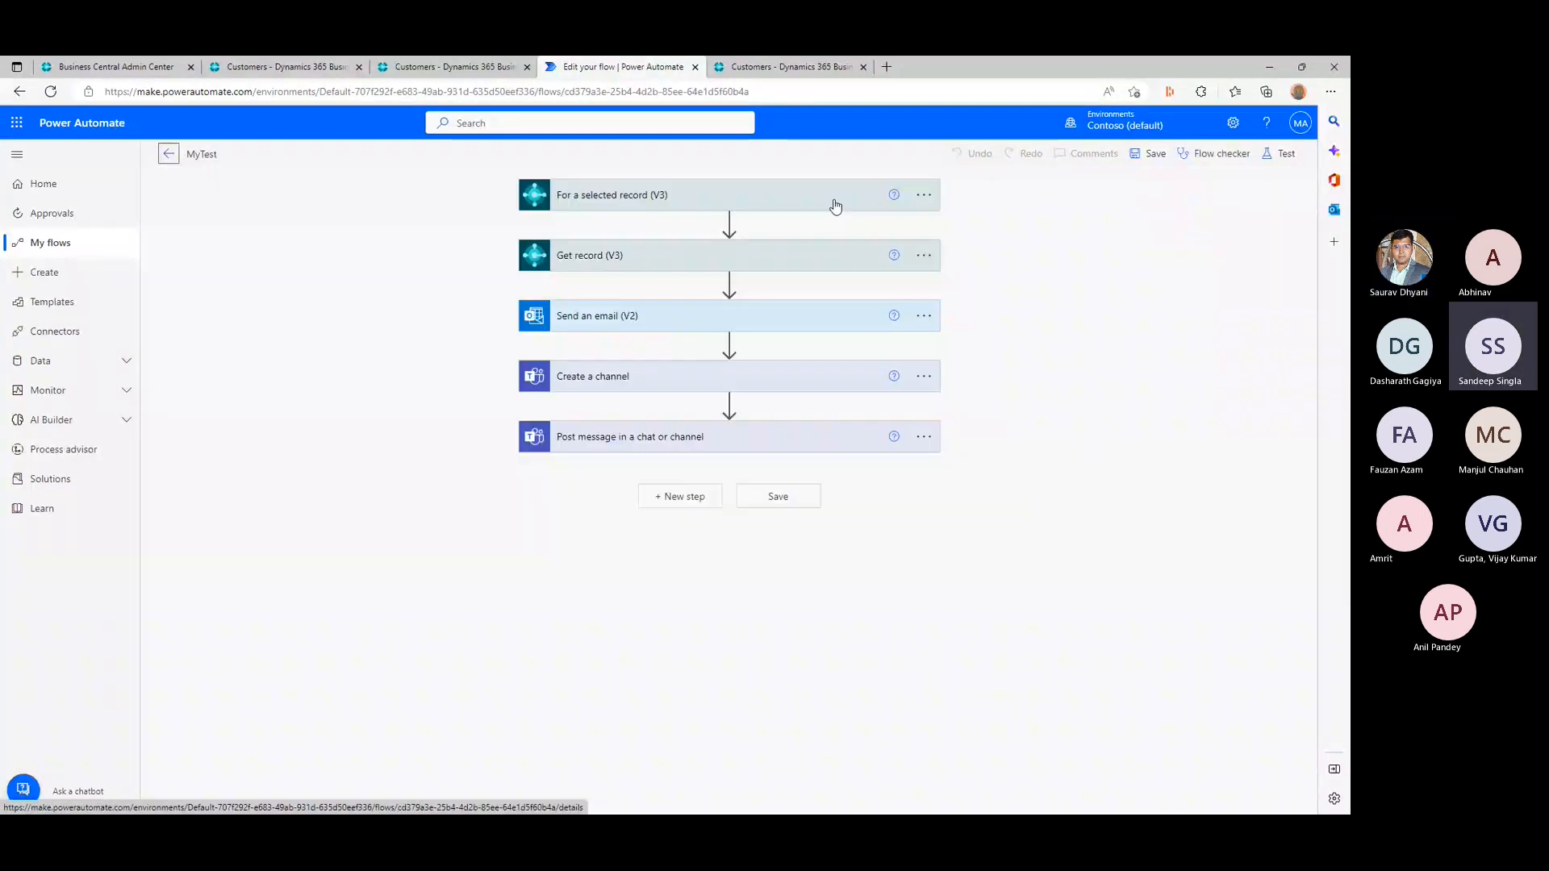
pyautogui.click(835, 205)
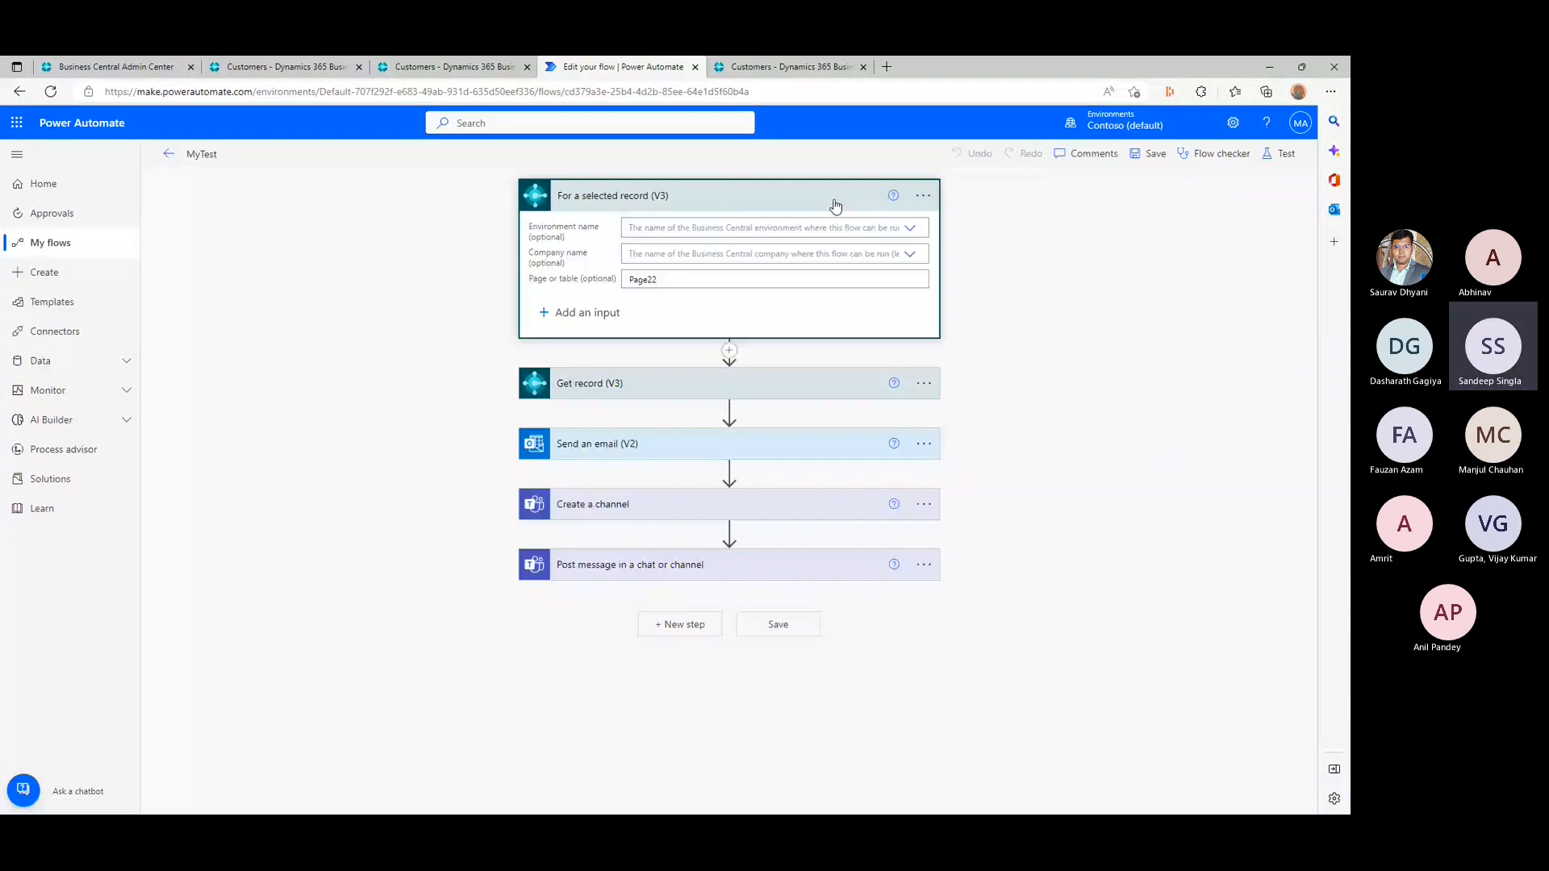
pyautogui.click(652, 383)
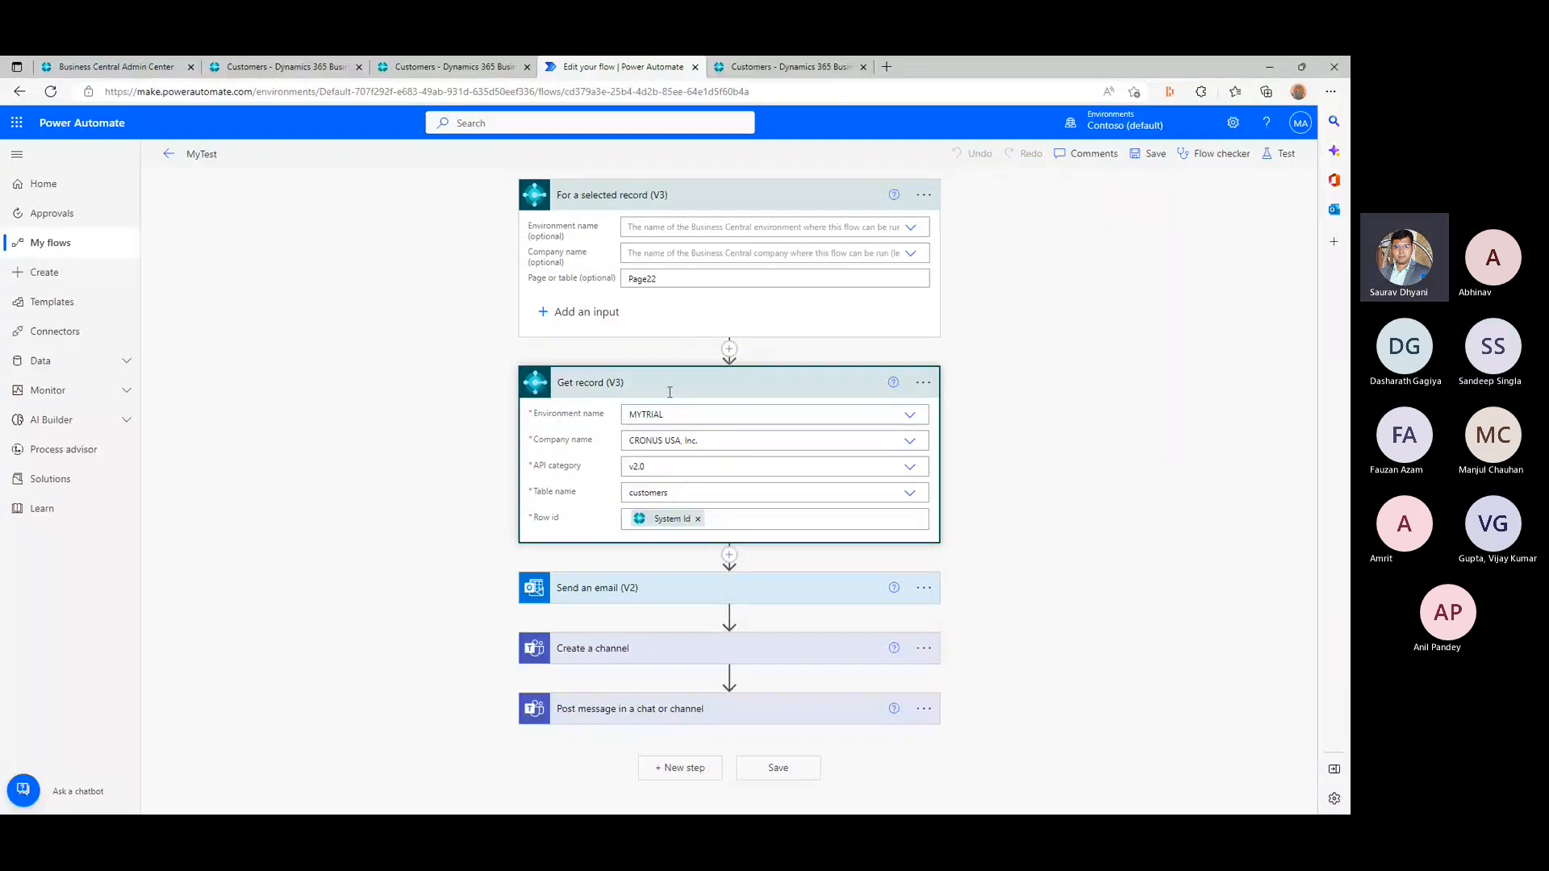
# - Compare the environment name in the Customers page address with the environment set in the MyTest flow's Get record (V3) action
pyautogui.click(788, 64)
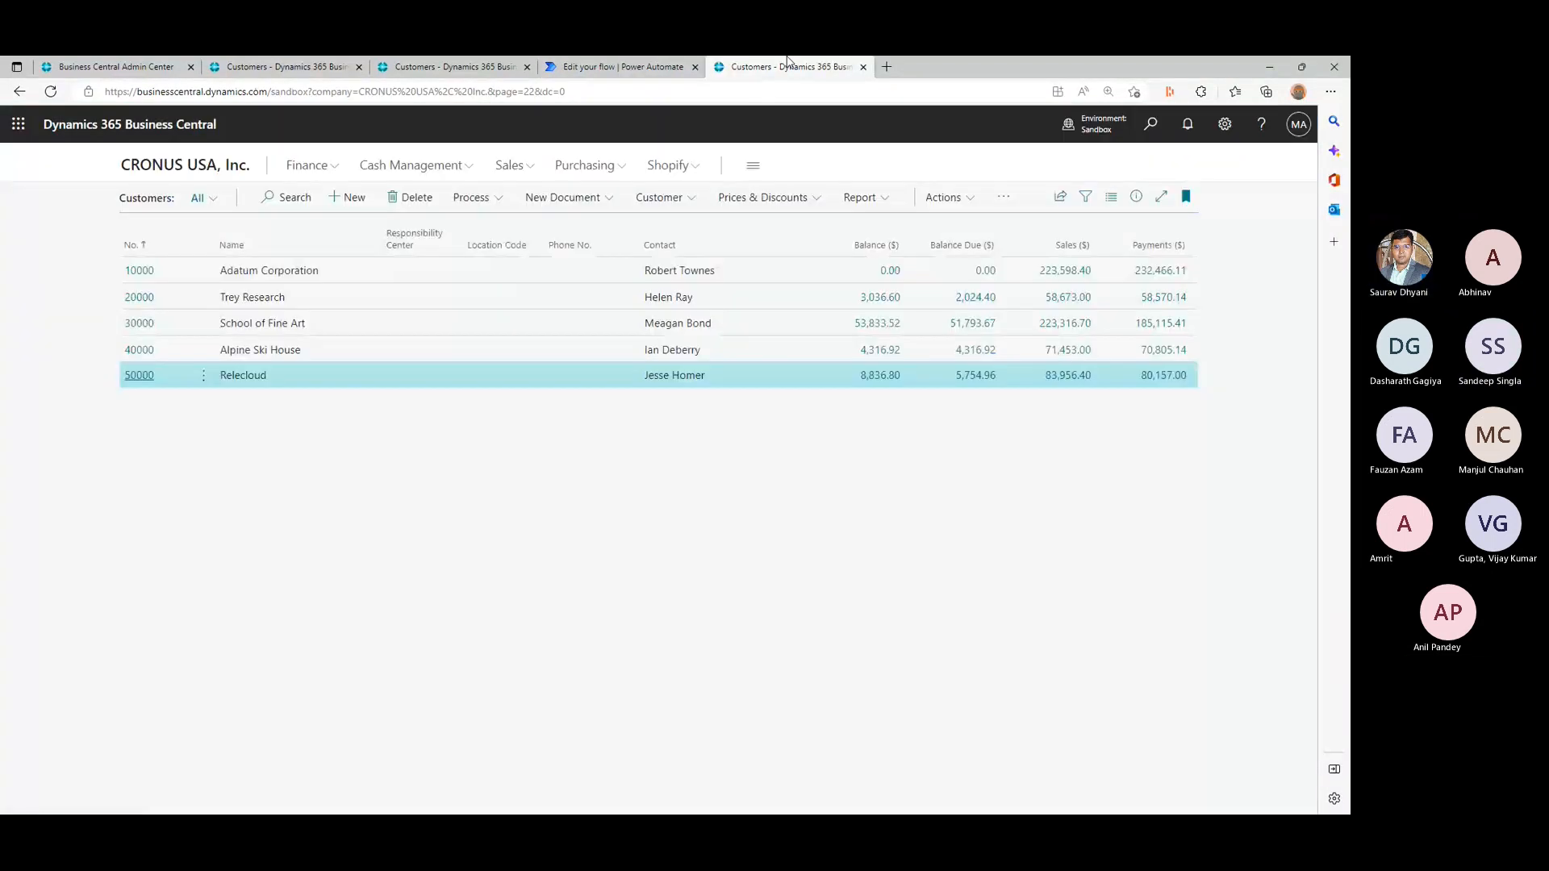
pyautogui.doubleClick(288, 91)
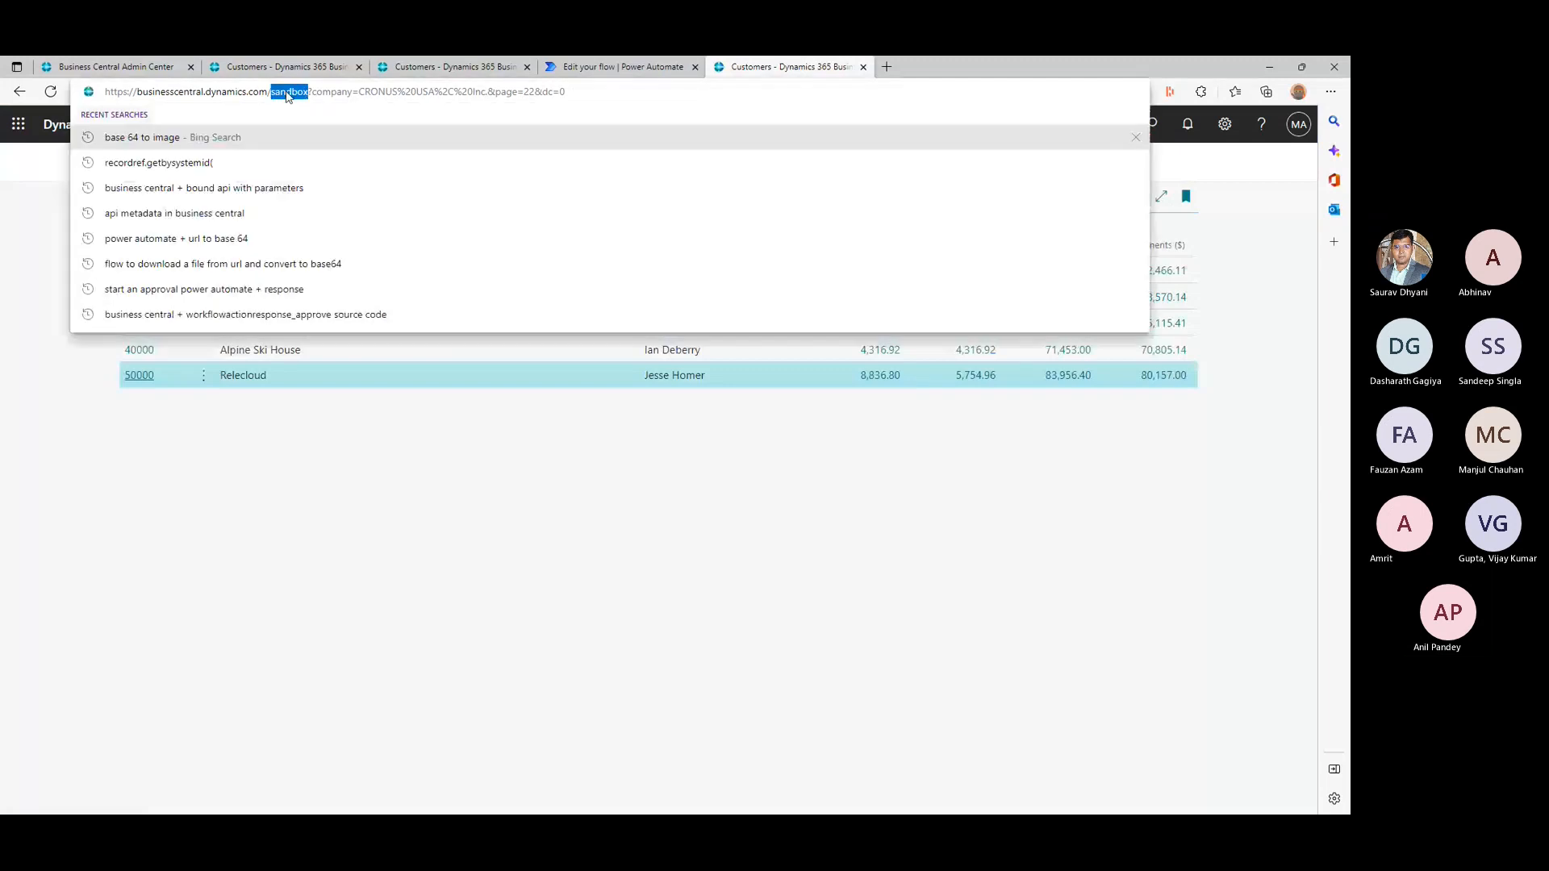
pyautogui.moveTo(544, 62)
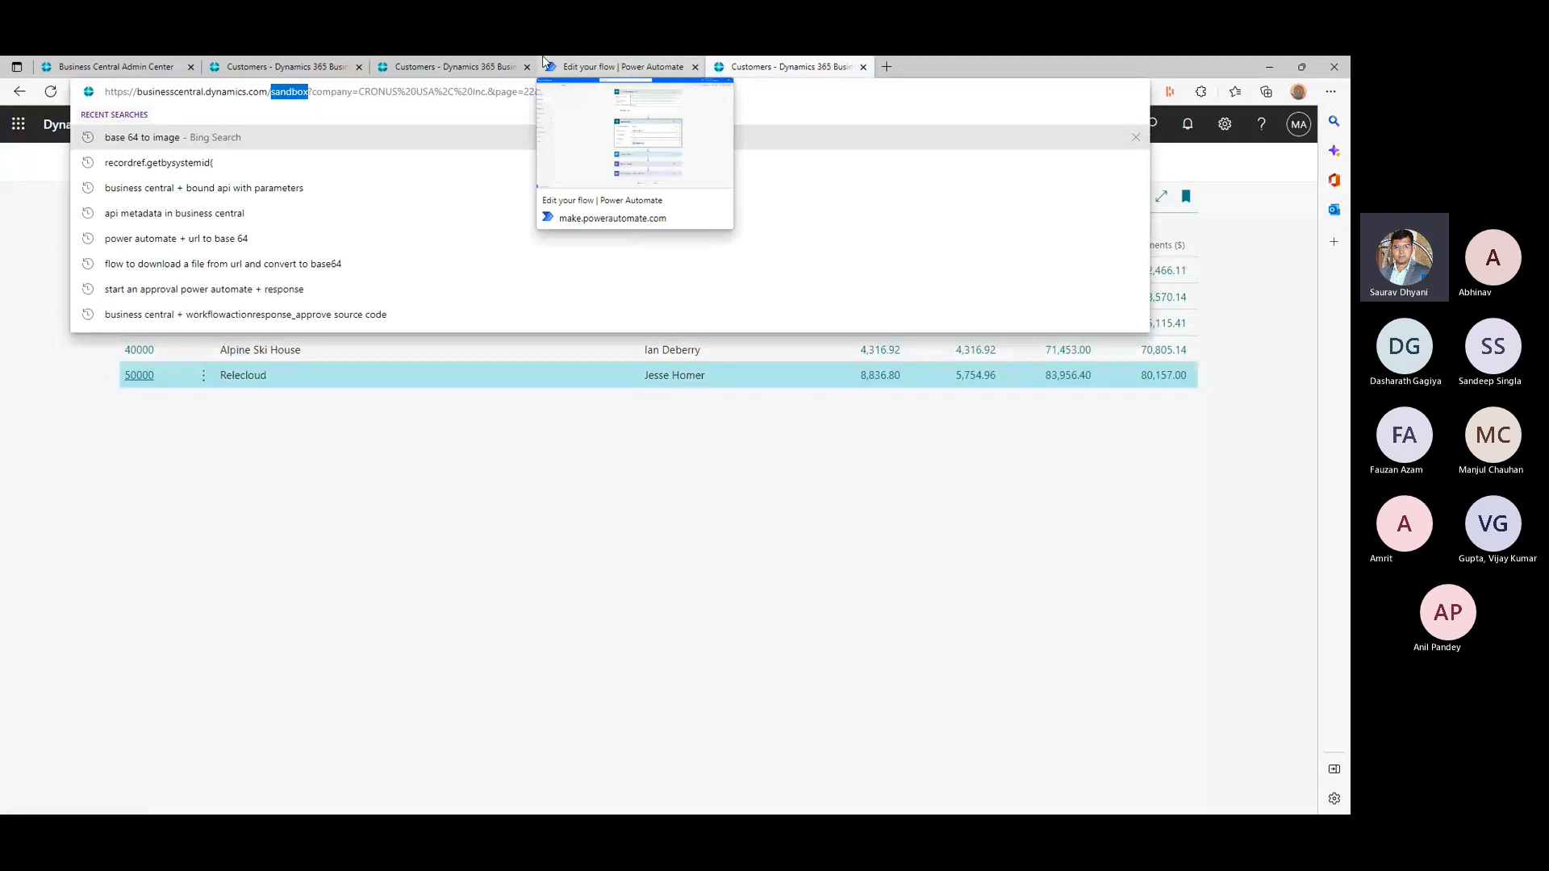
pyautogui.click(174, 380)
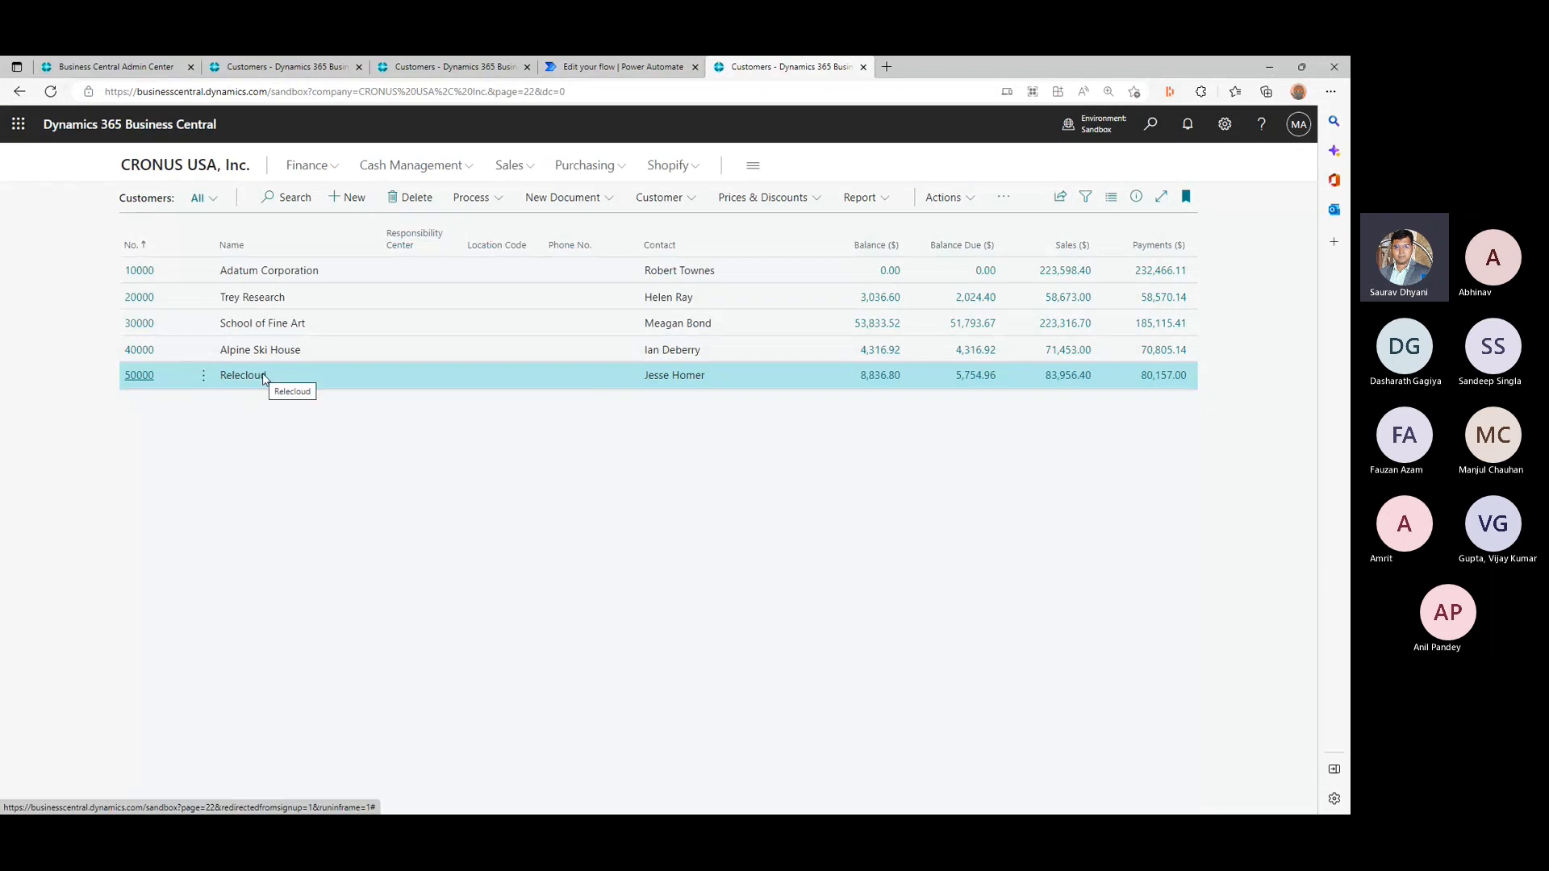
pyautogui.click(622, 67)
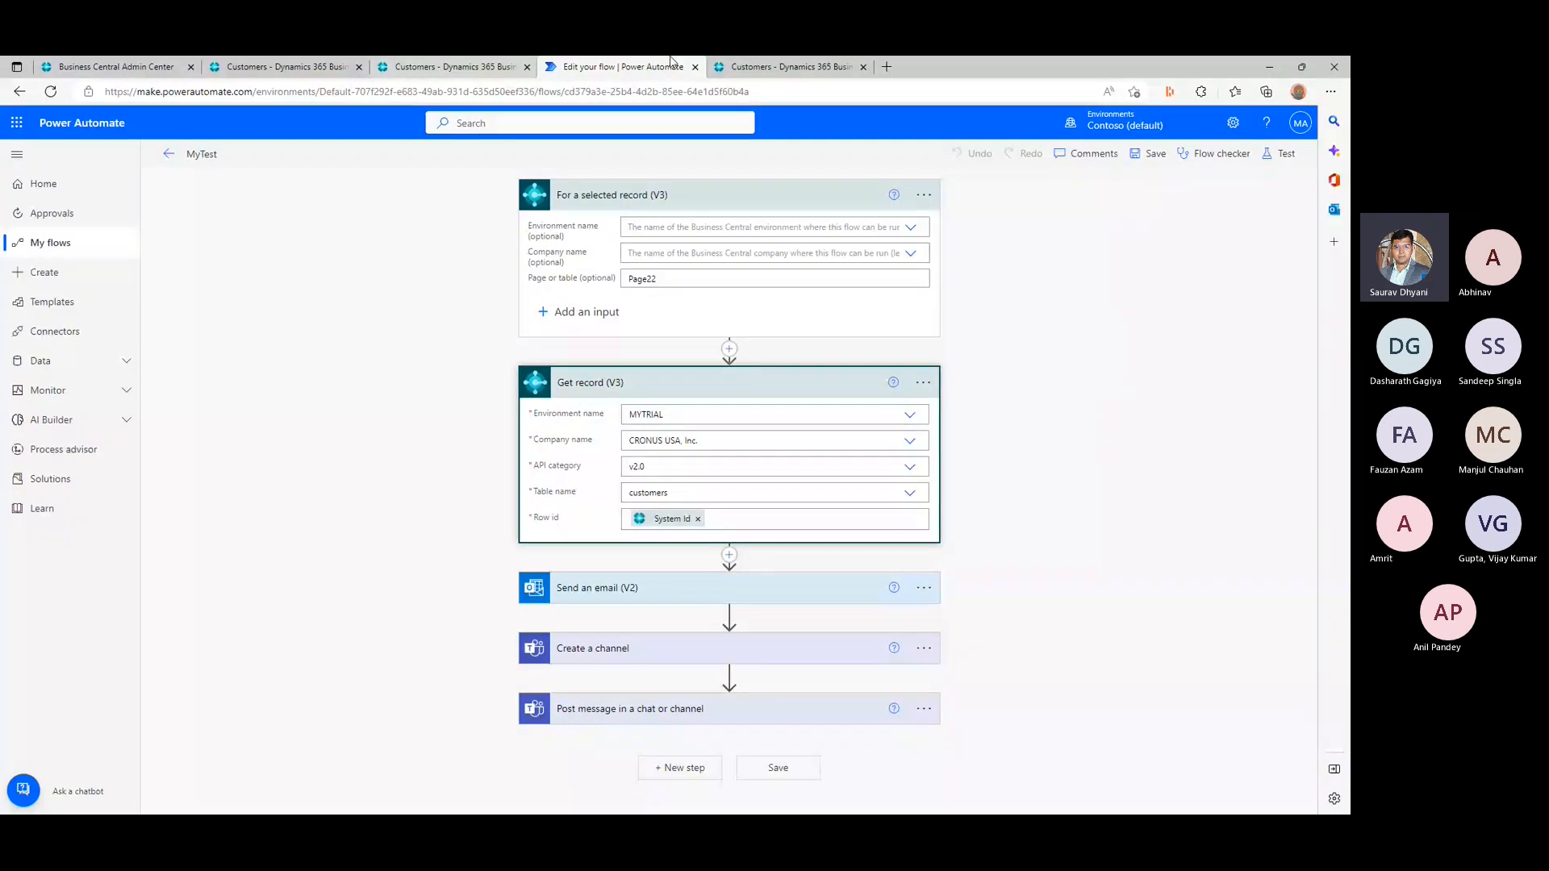
pyautogui.click(758, 67)
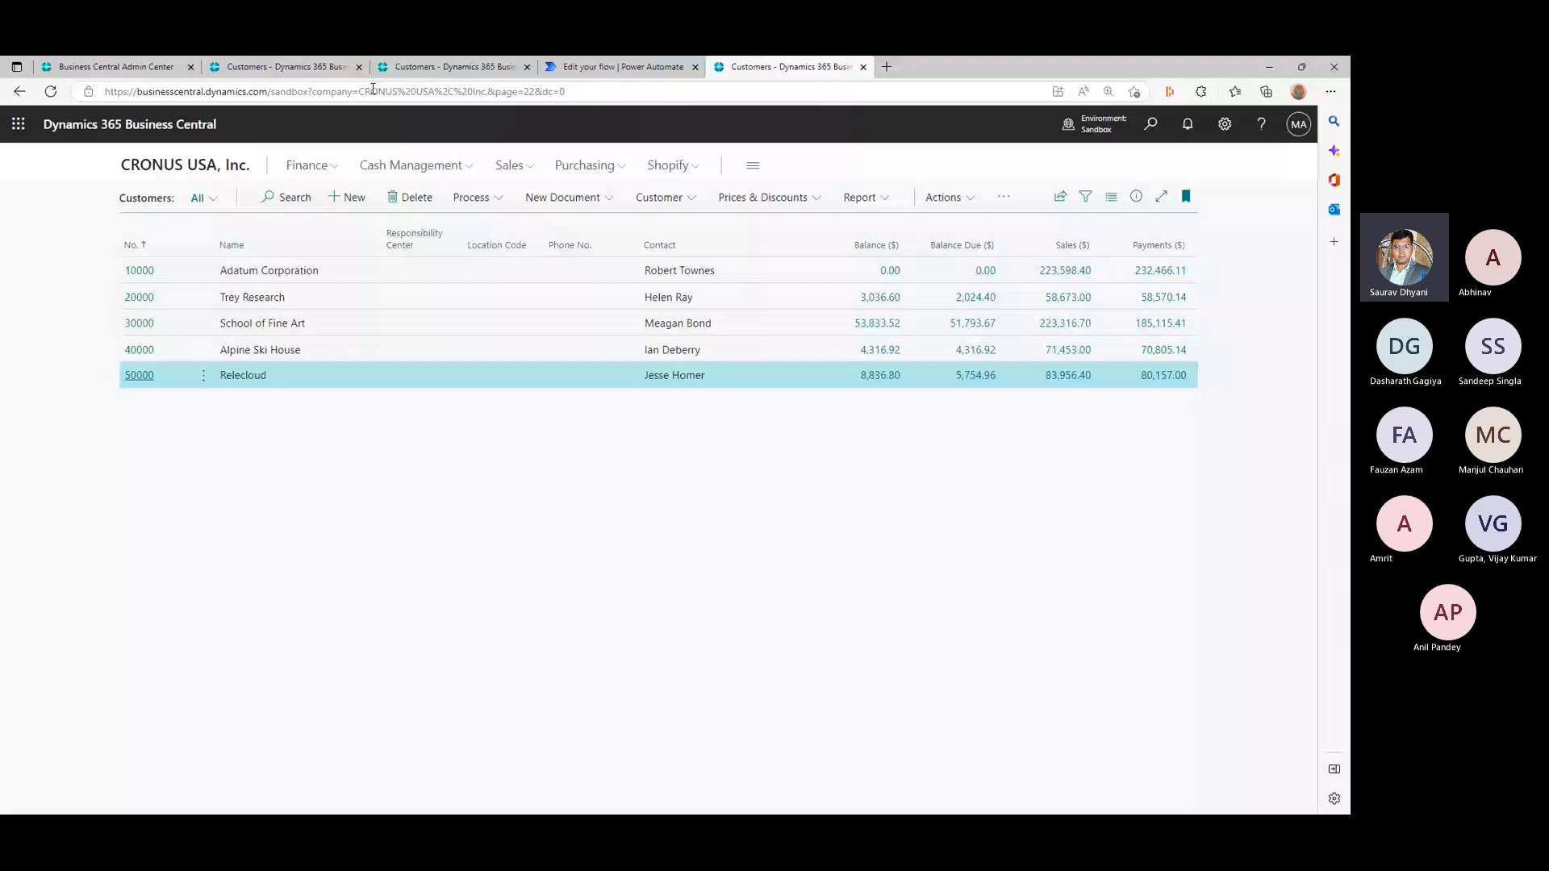
pyautogui.click(611, 68)
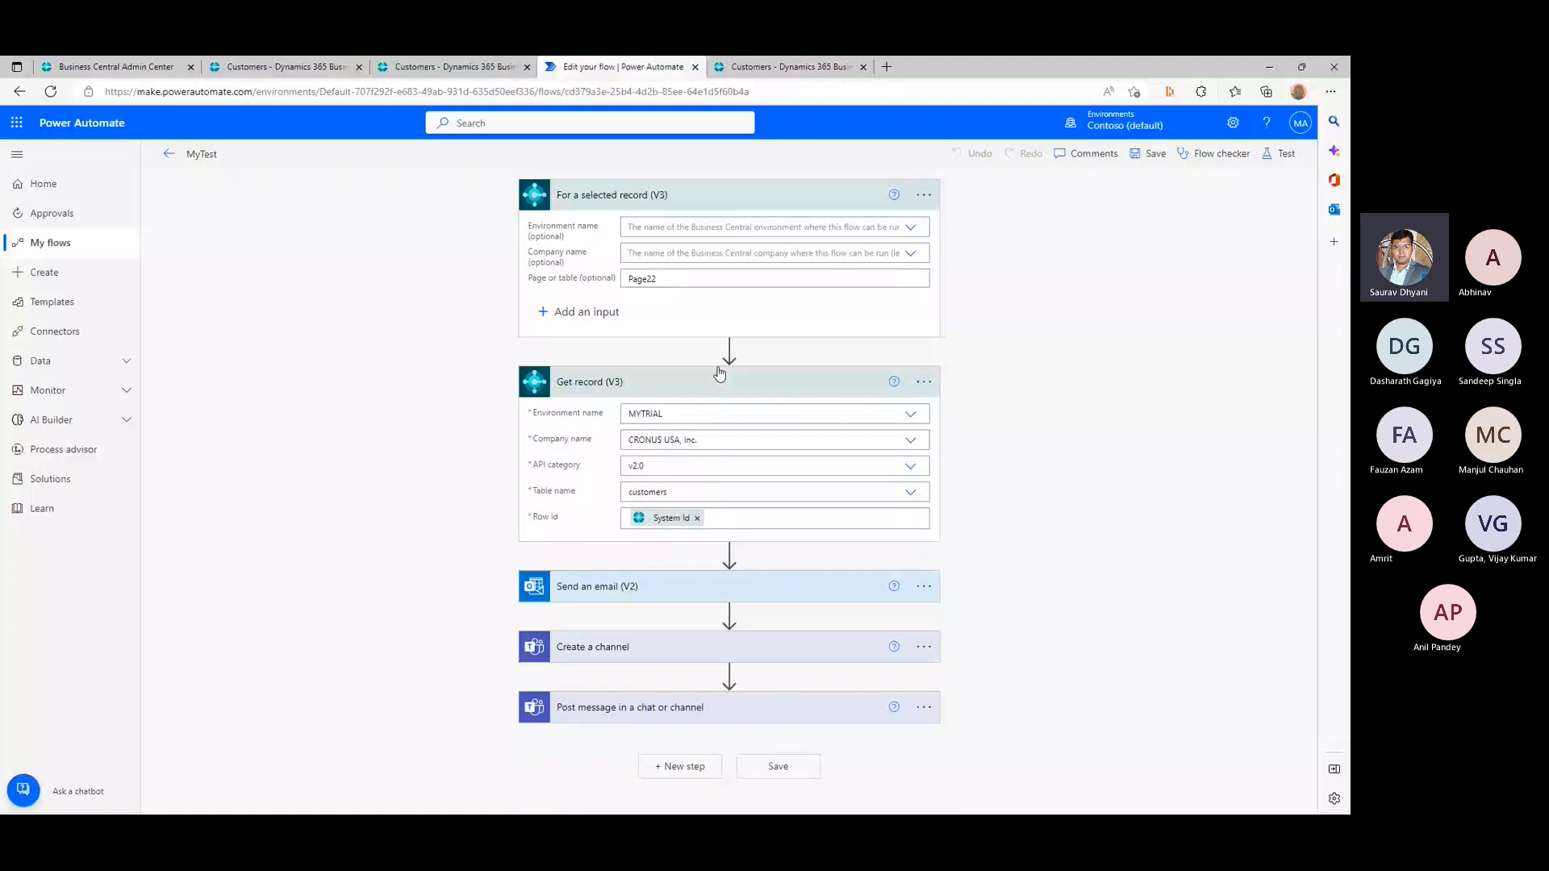
pyautogui.click(719, 373)
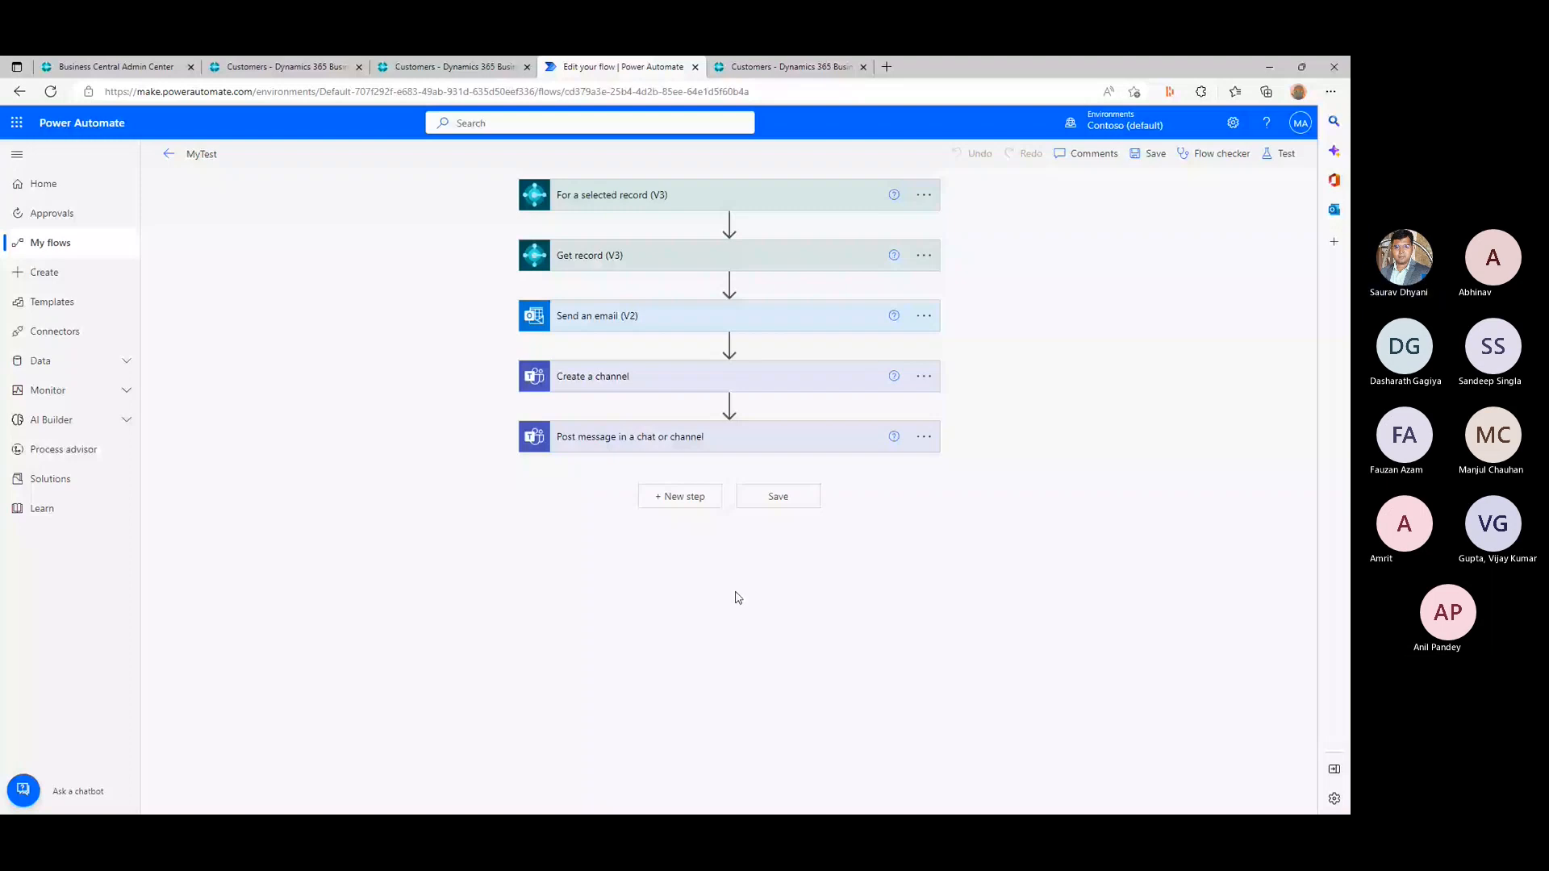
# - Leave the MyTest flow editor and open the list of Power Automate solutions for viewing
pyautogui.moveTo(952, 68)
pyautogui.mouseDown()
pyautogui.moveTo(949, 327)
pyautogui.moveTo(949, 58)
pyautogui.mouseUp()
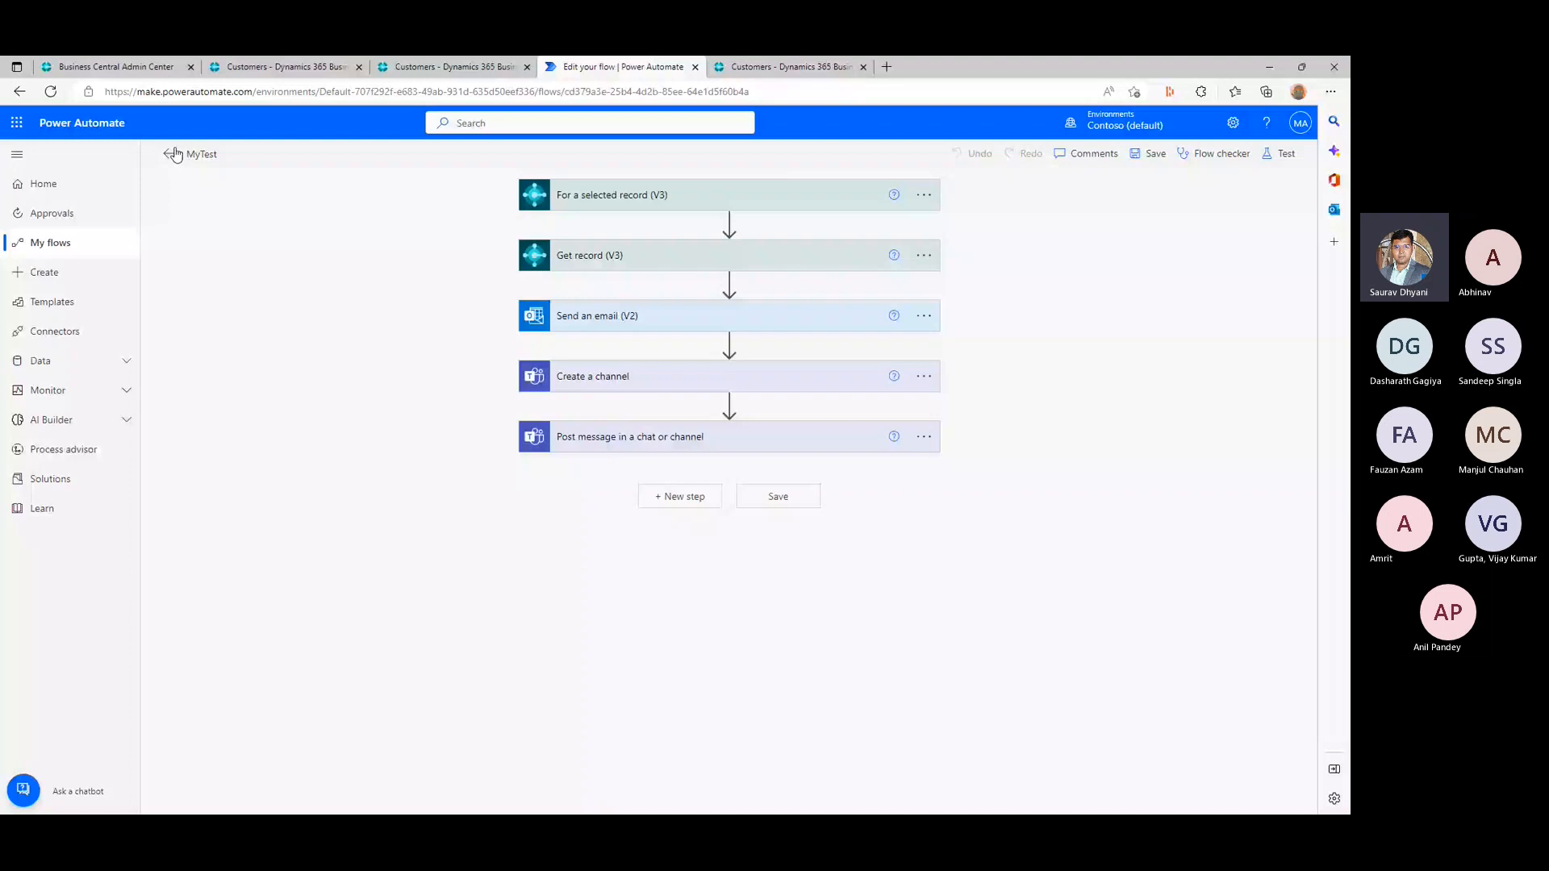
pyautogui.click(171, 154)
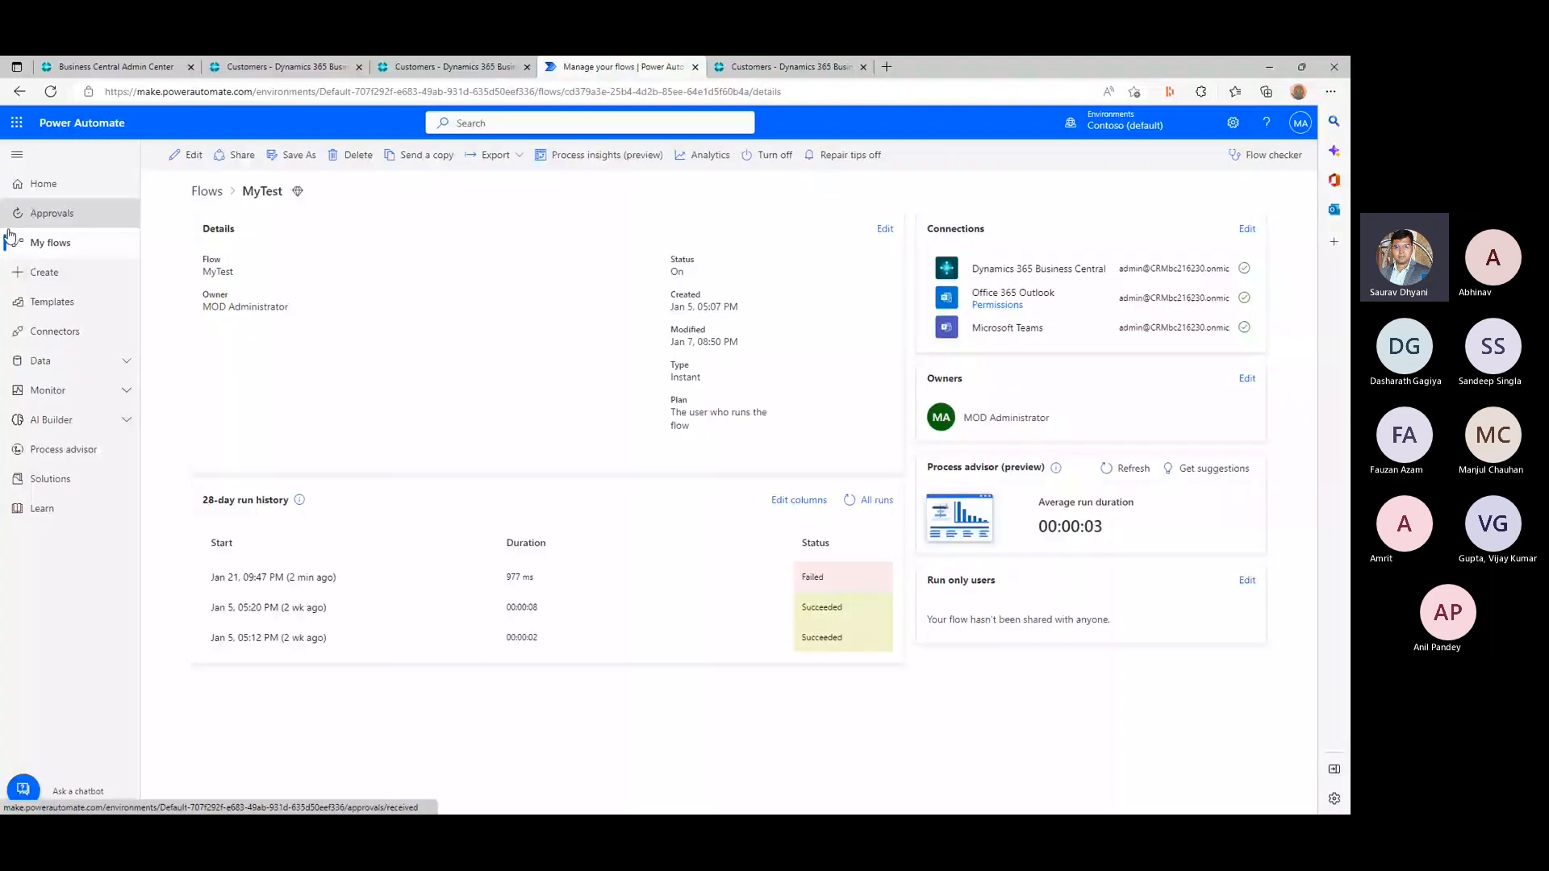
pyautogui.click(37, 244)
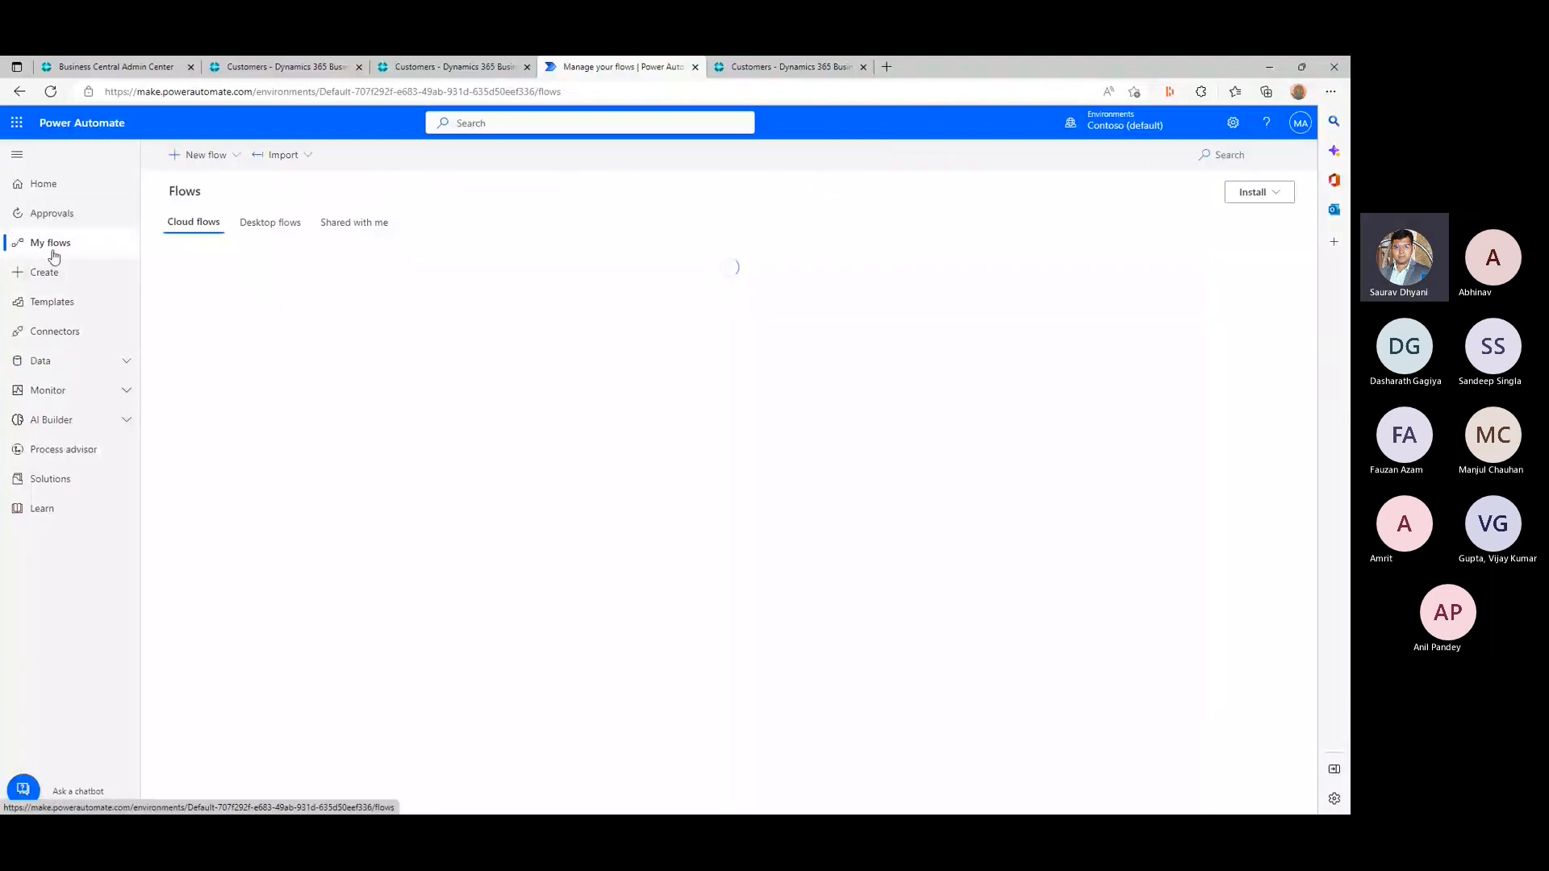
pyautogui.click(73, 481)
pyautogui.hotkey('ctrl', '+')
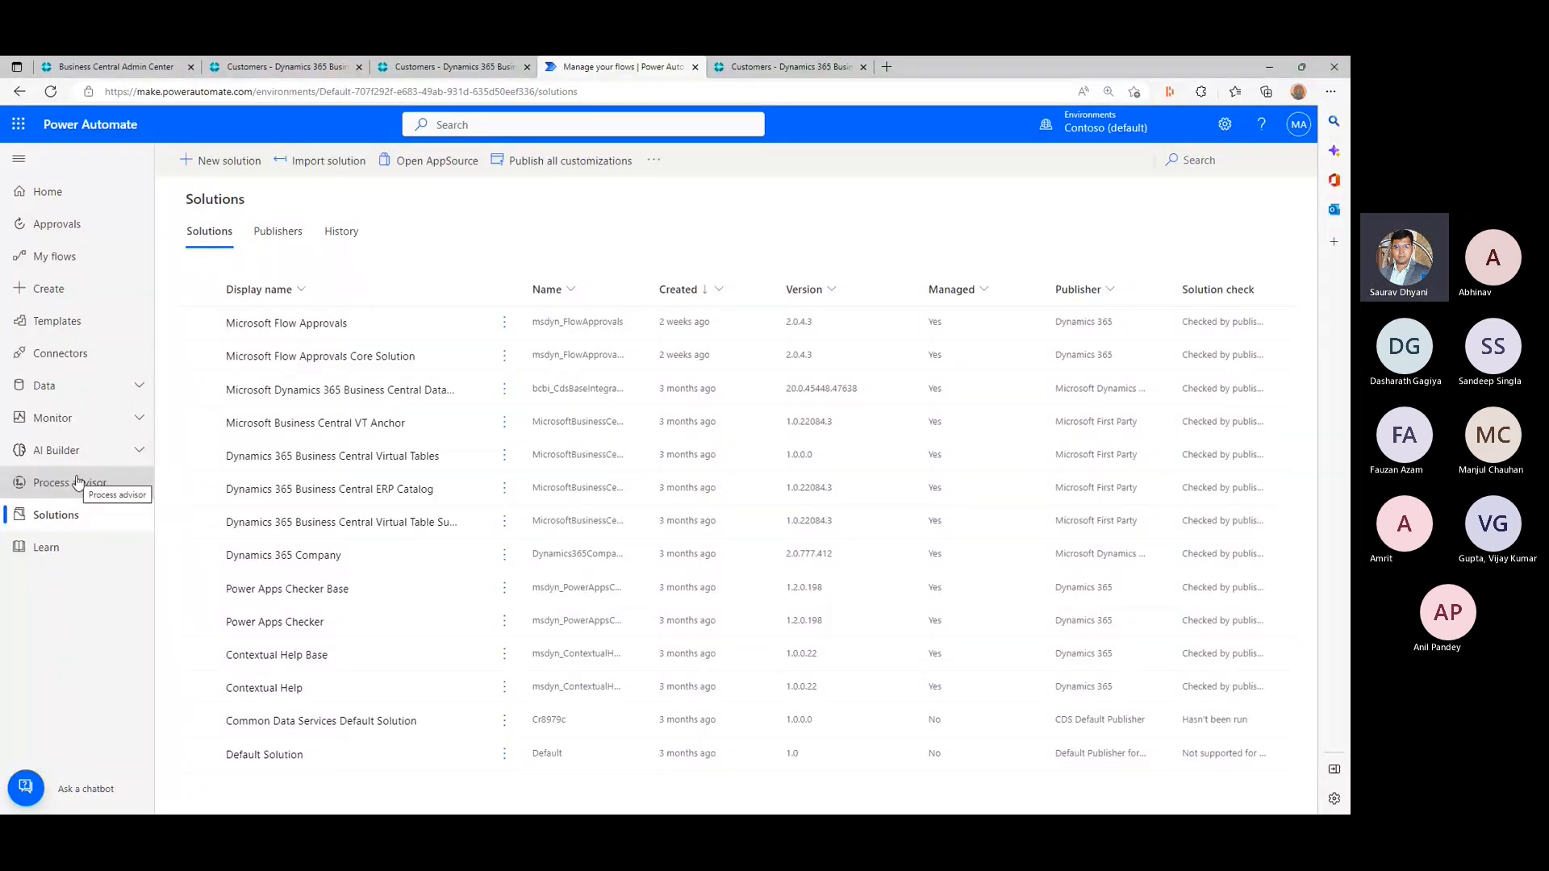
pyautogui.click(77, 481)
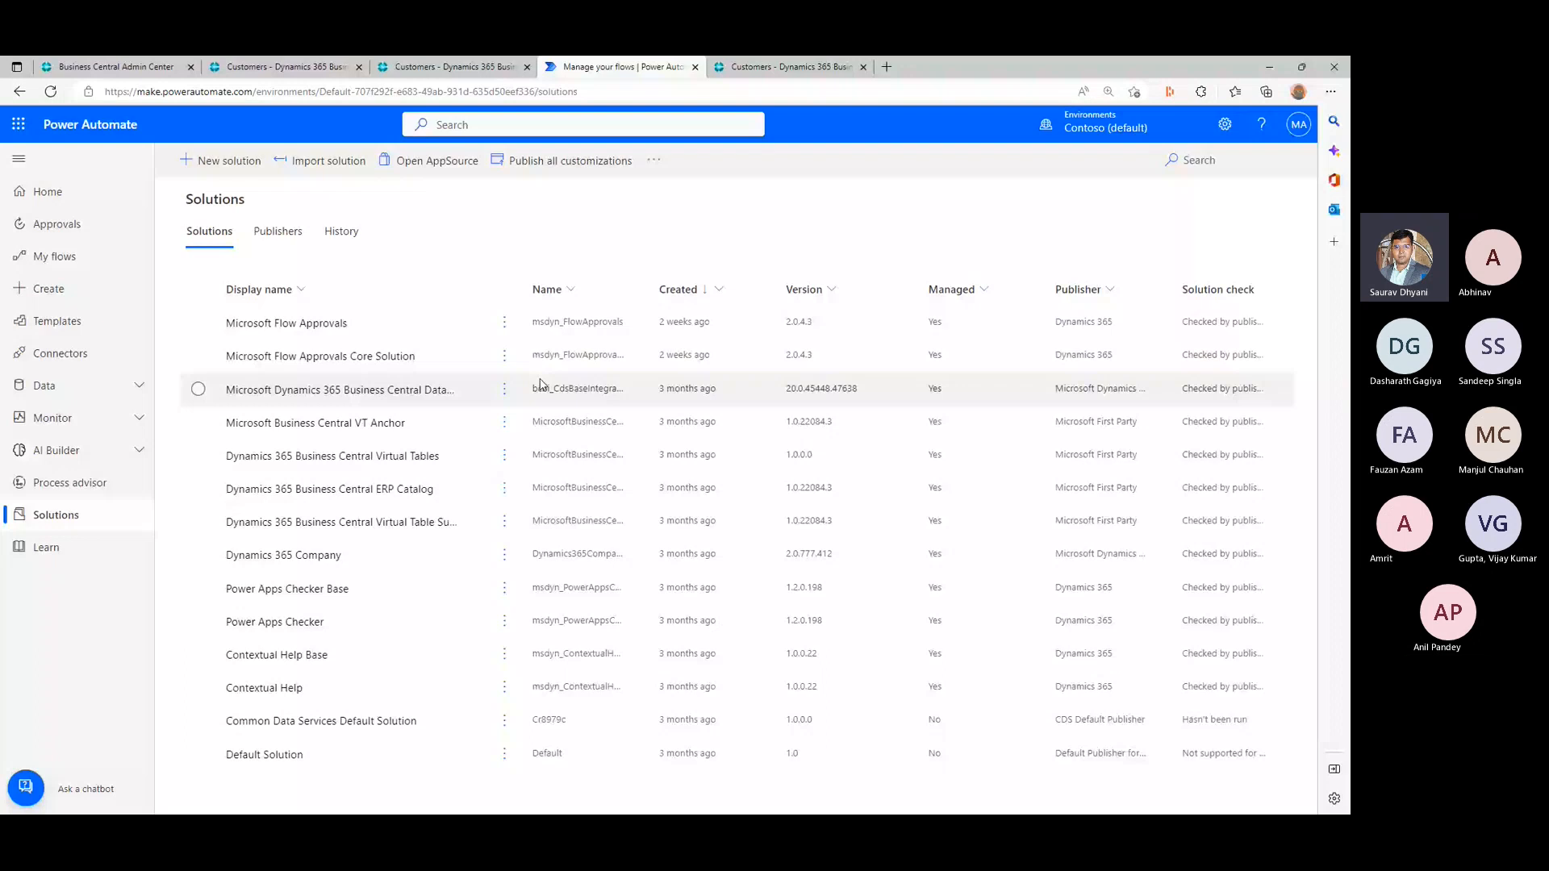
# - Start a new solution with the display name Bcopendiscussion and assign the custom publisher named after a person
pyautogui.write('B')
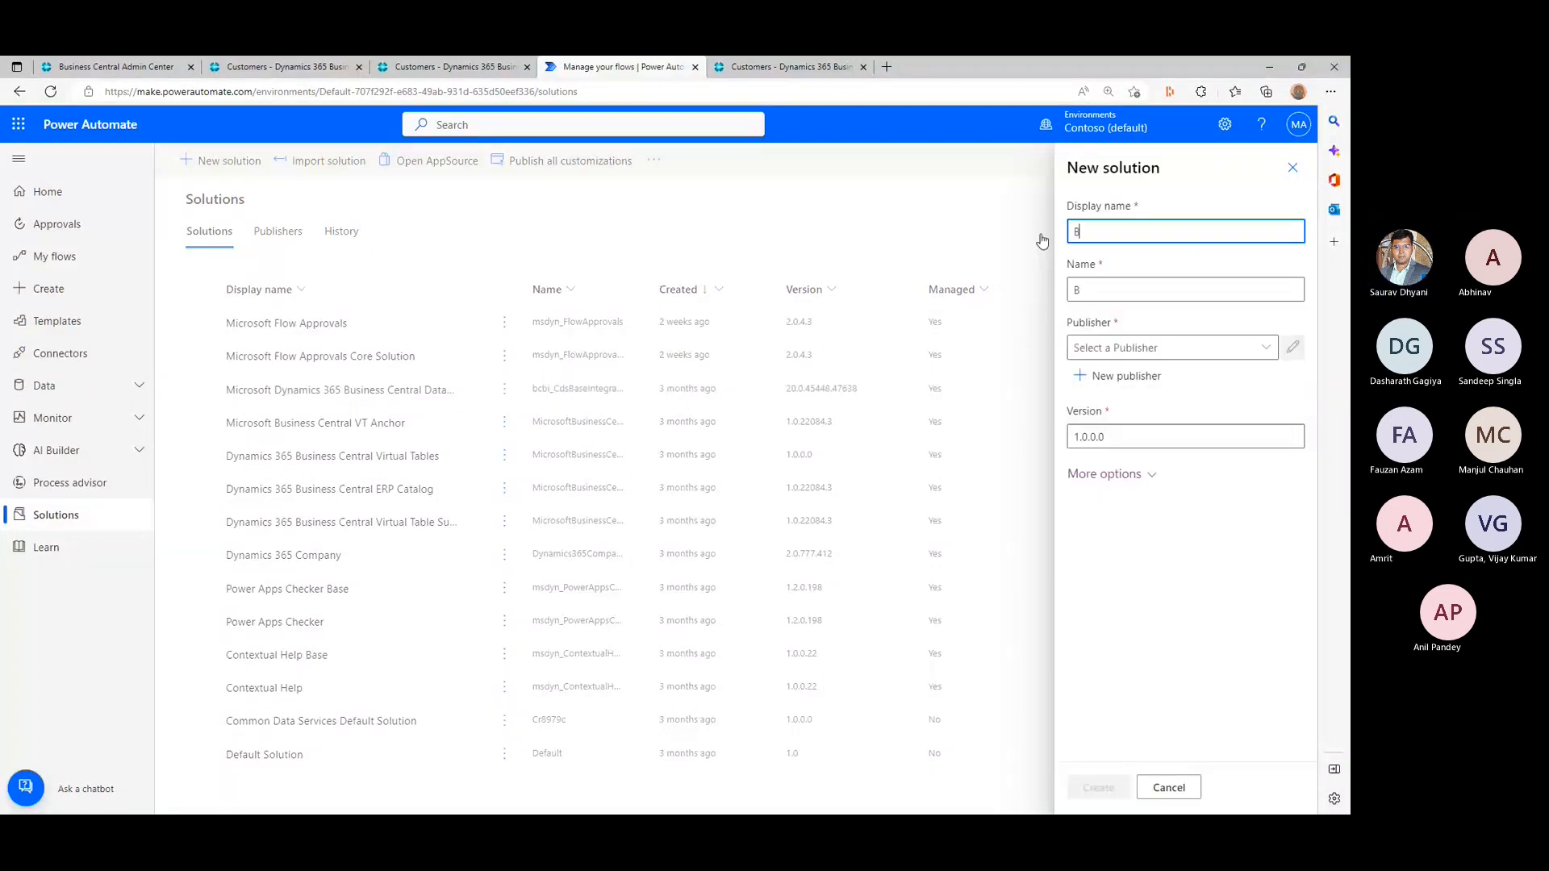
pyautogui.write('copendiscussion')
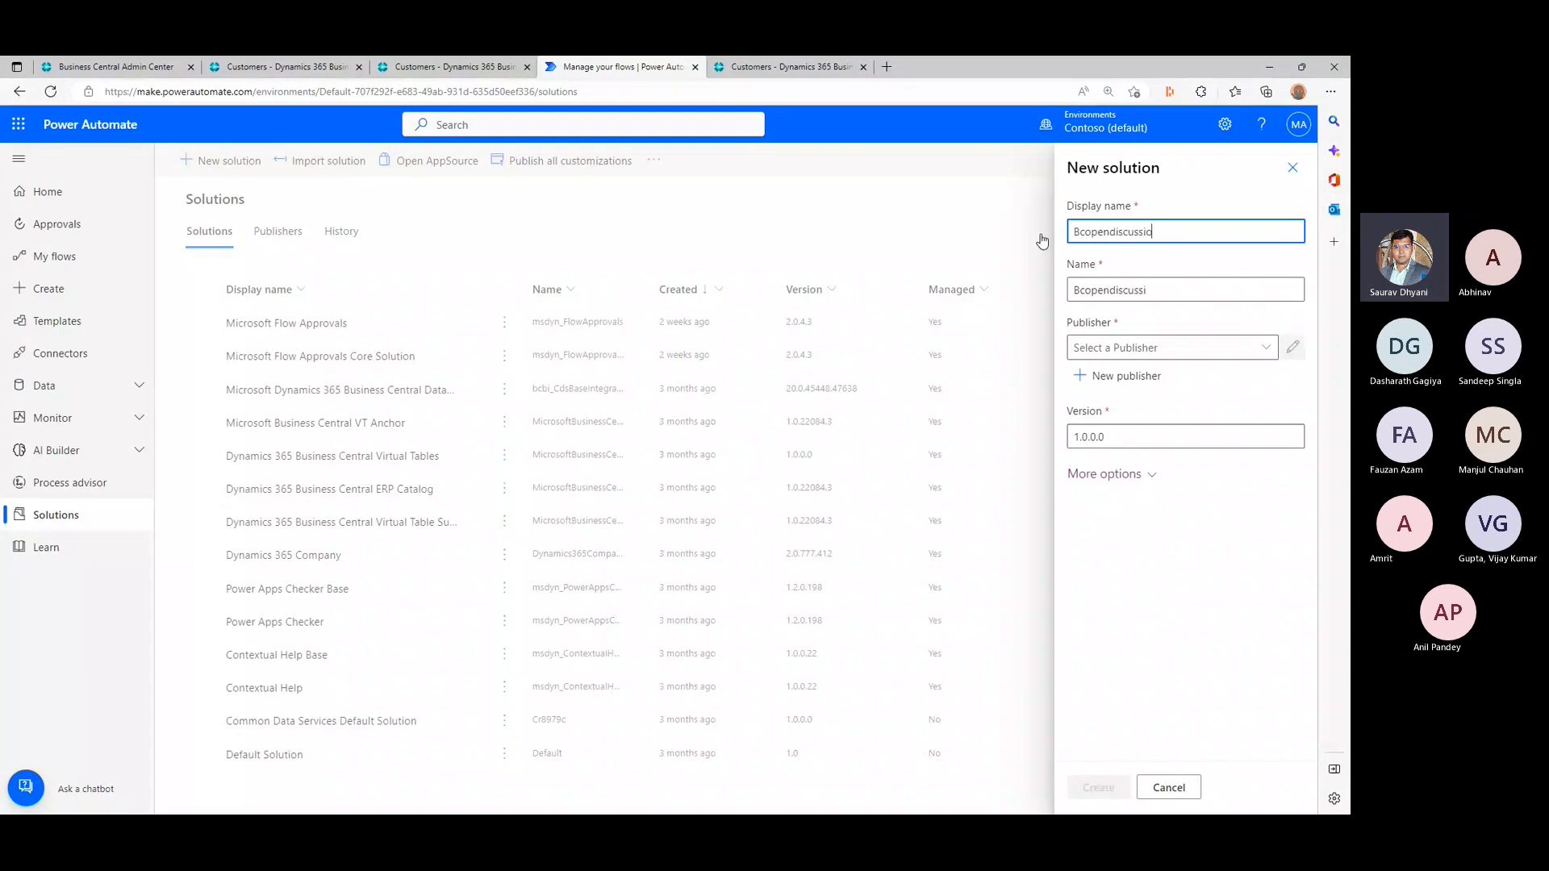
pyautogui.press('Tab')
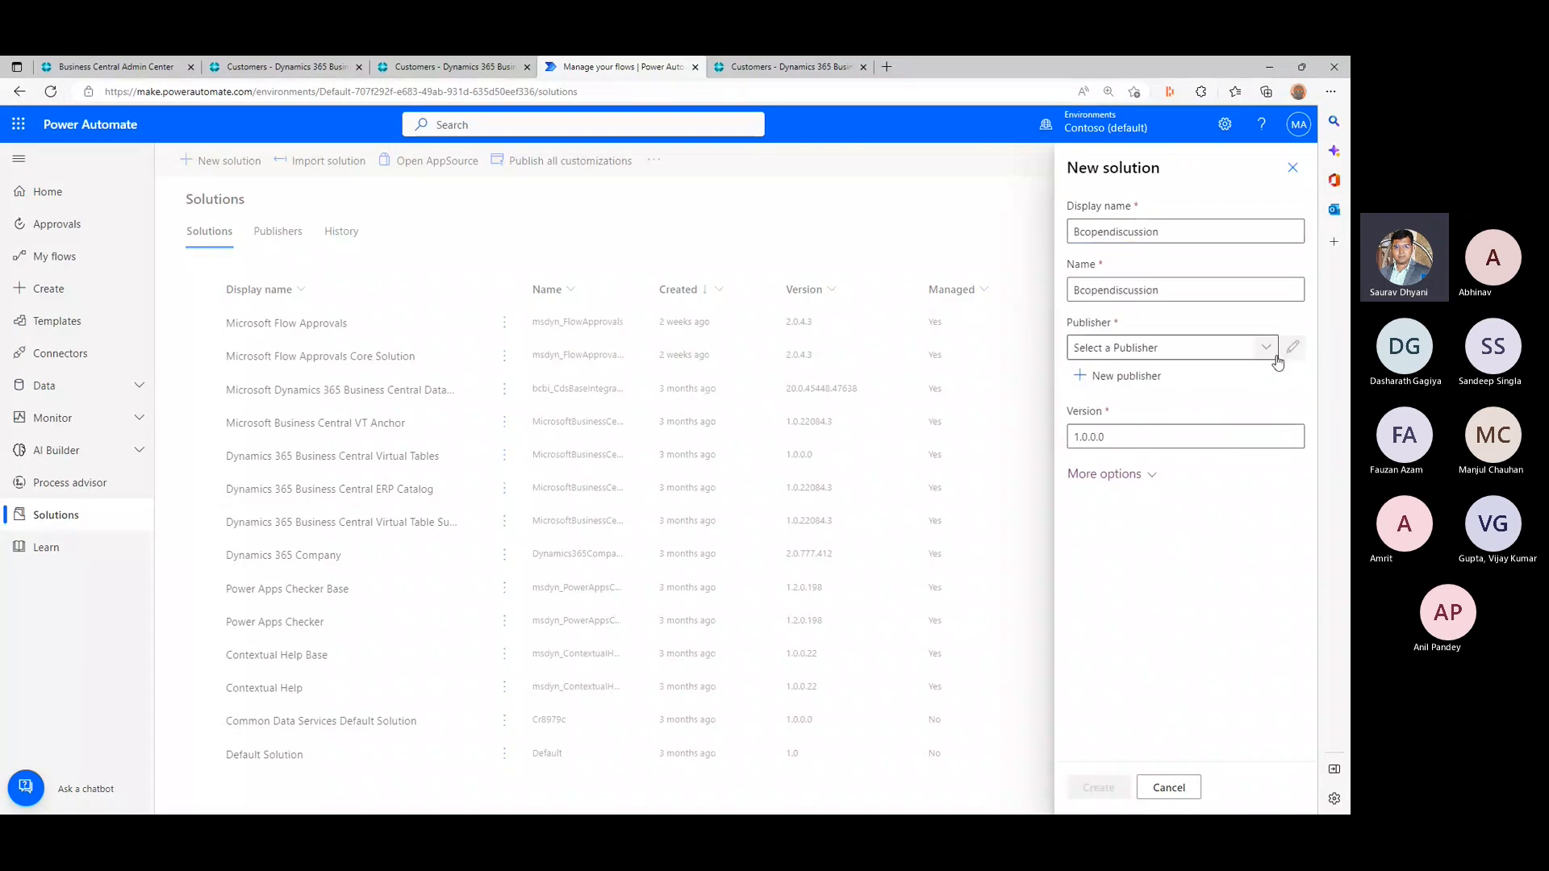
pyautogui.click(1268, 349)
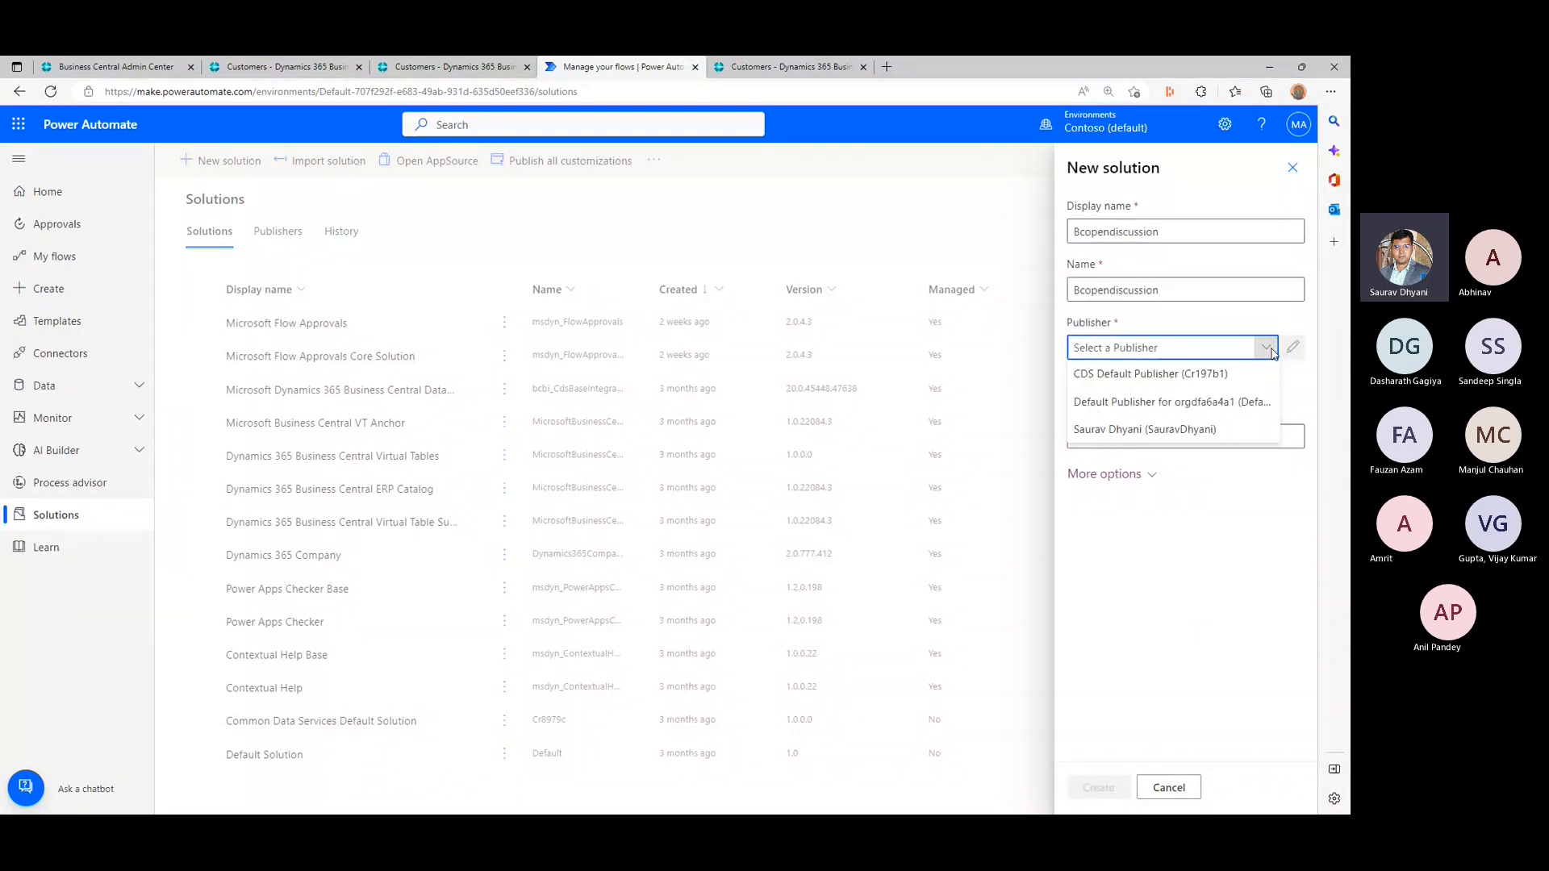
pyautogui.click(1193, 431)
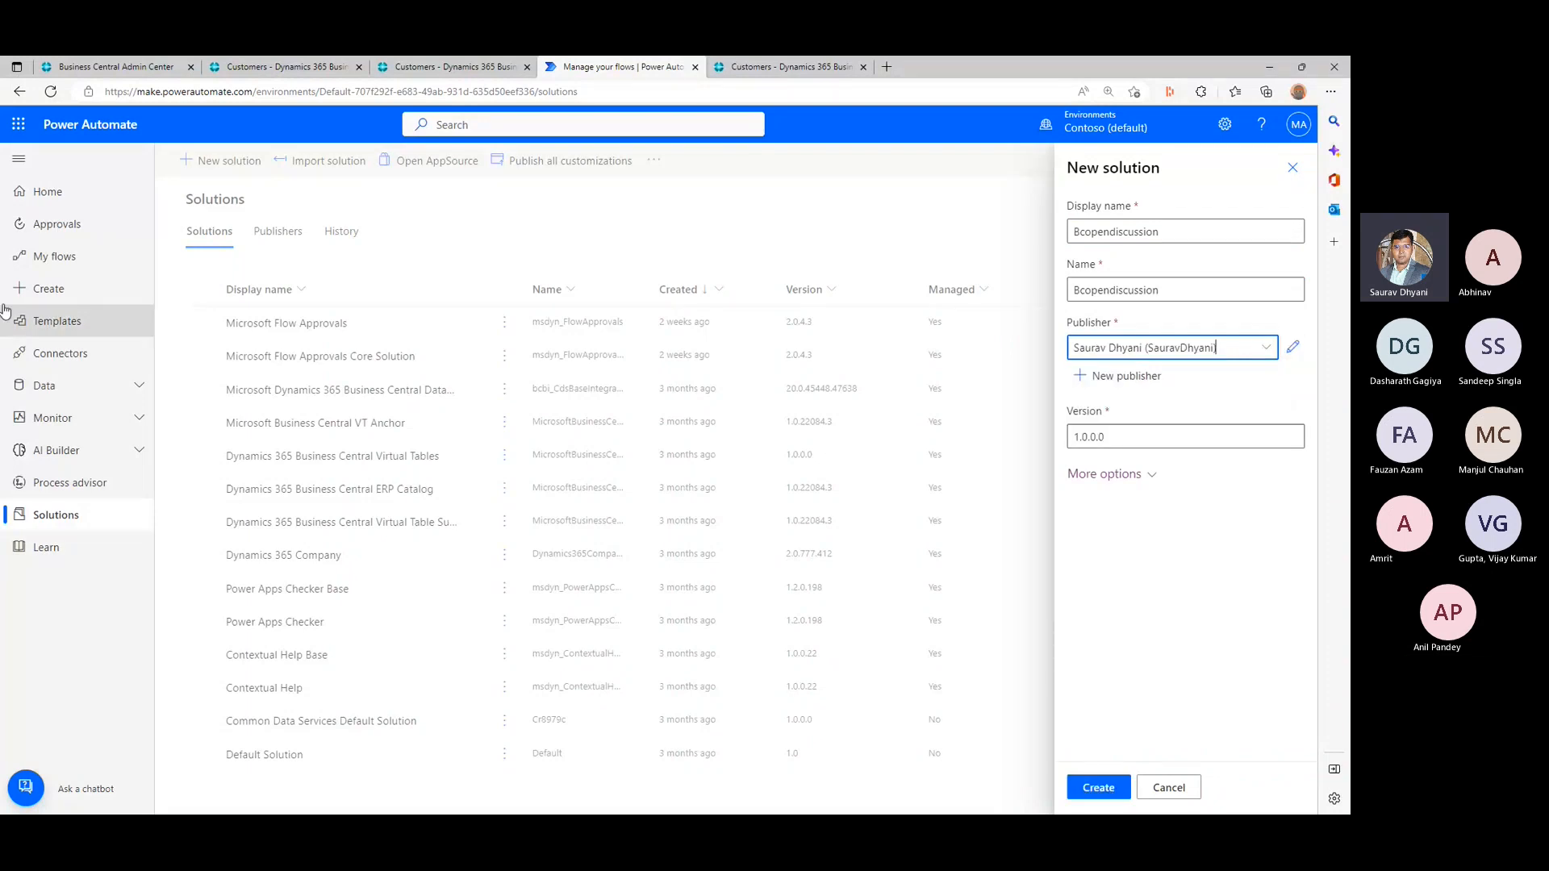
pyautogui.click(1198, 433)
# - Check the new solution's additional options, keep version 1.0.0.0 with no configuration page, and create the solution
pyautogui.moveTo(1146, 438); pyautogui.dragTo(1020, 442)
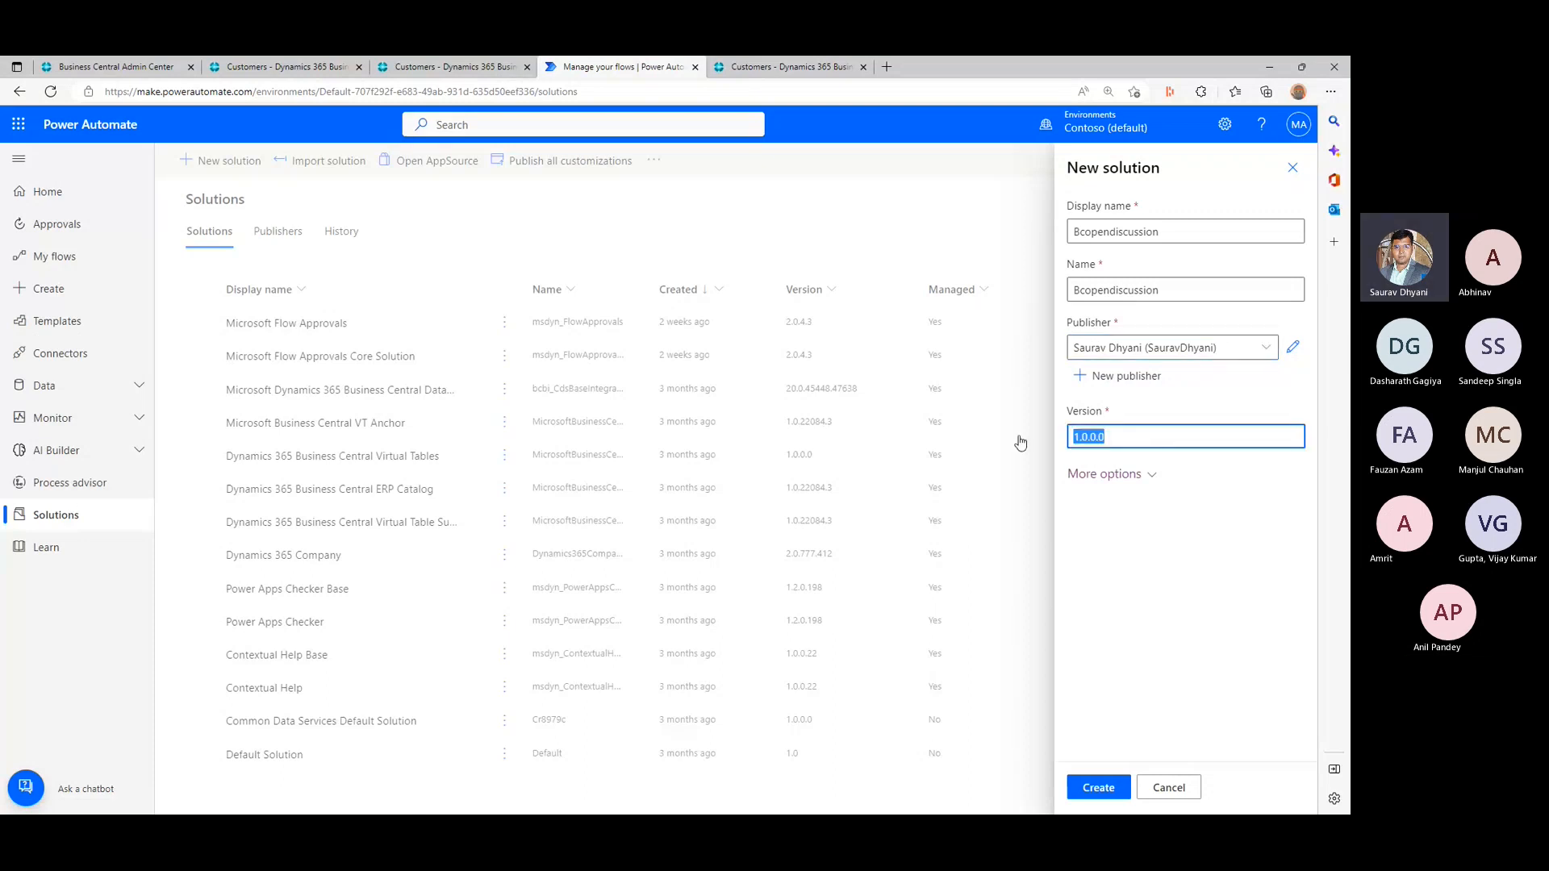
pyautogui.click(1109, 473)
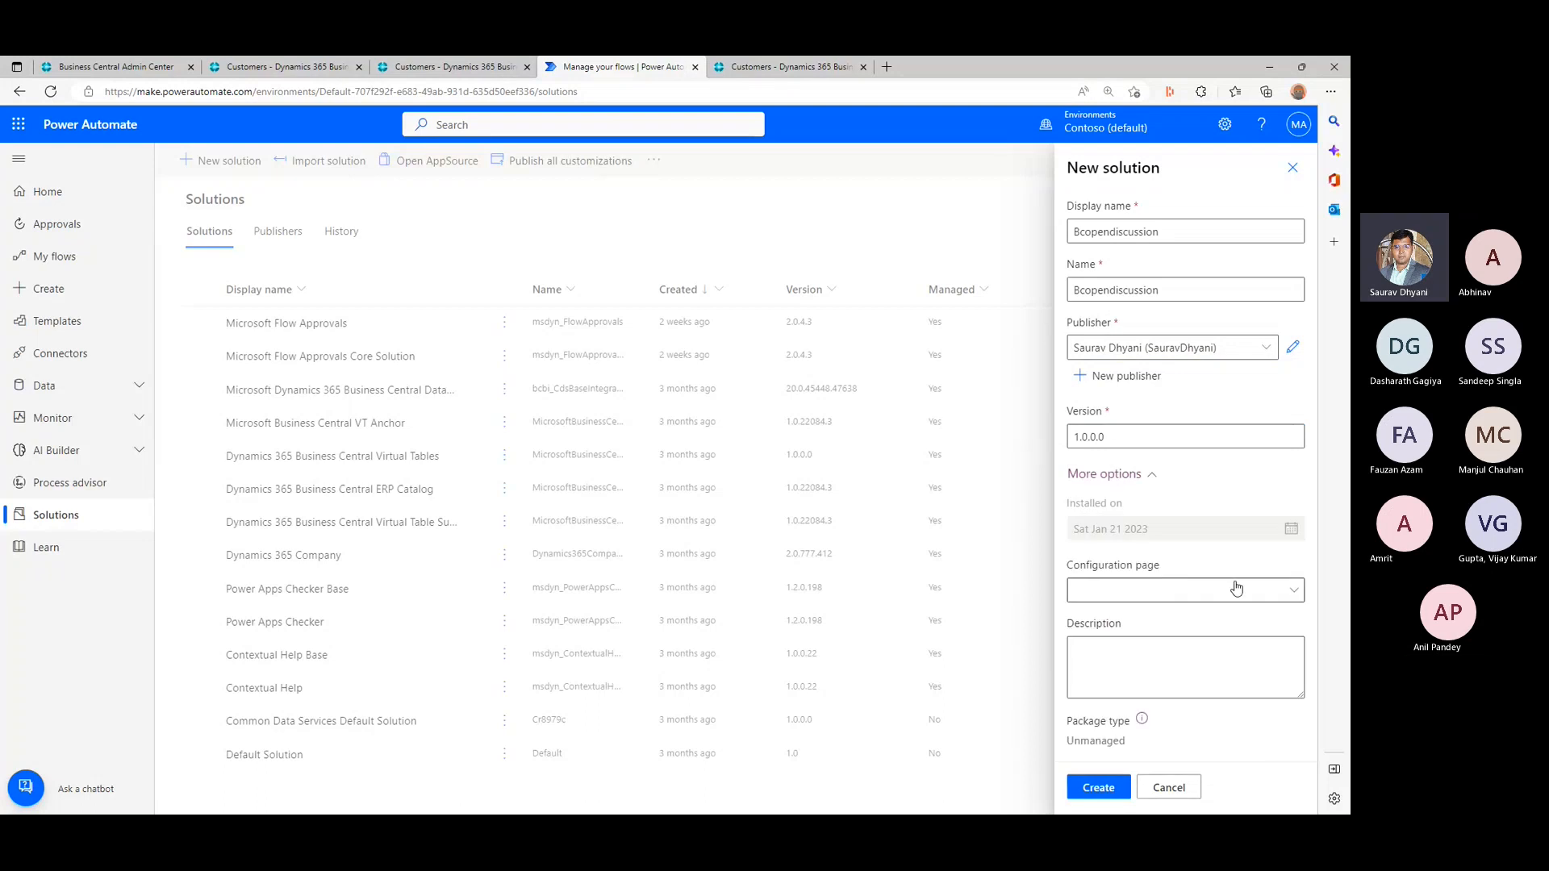
pyautogui.click(1287, 591)
pyautogui.click(1286, 592)
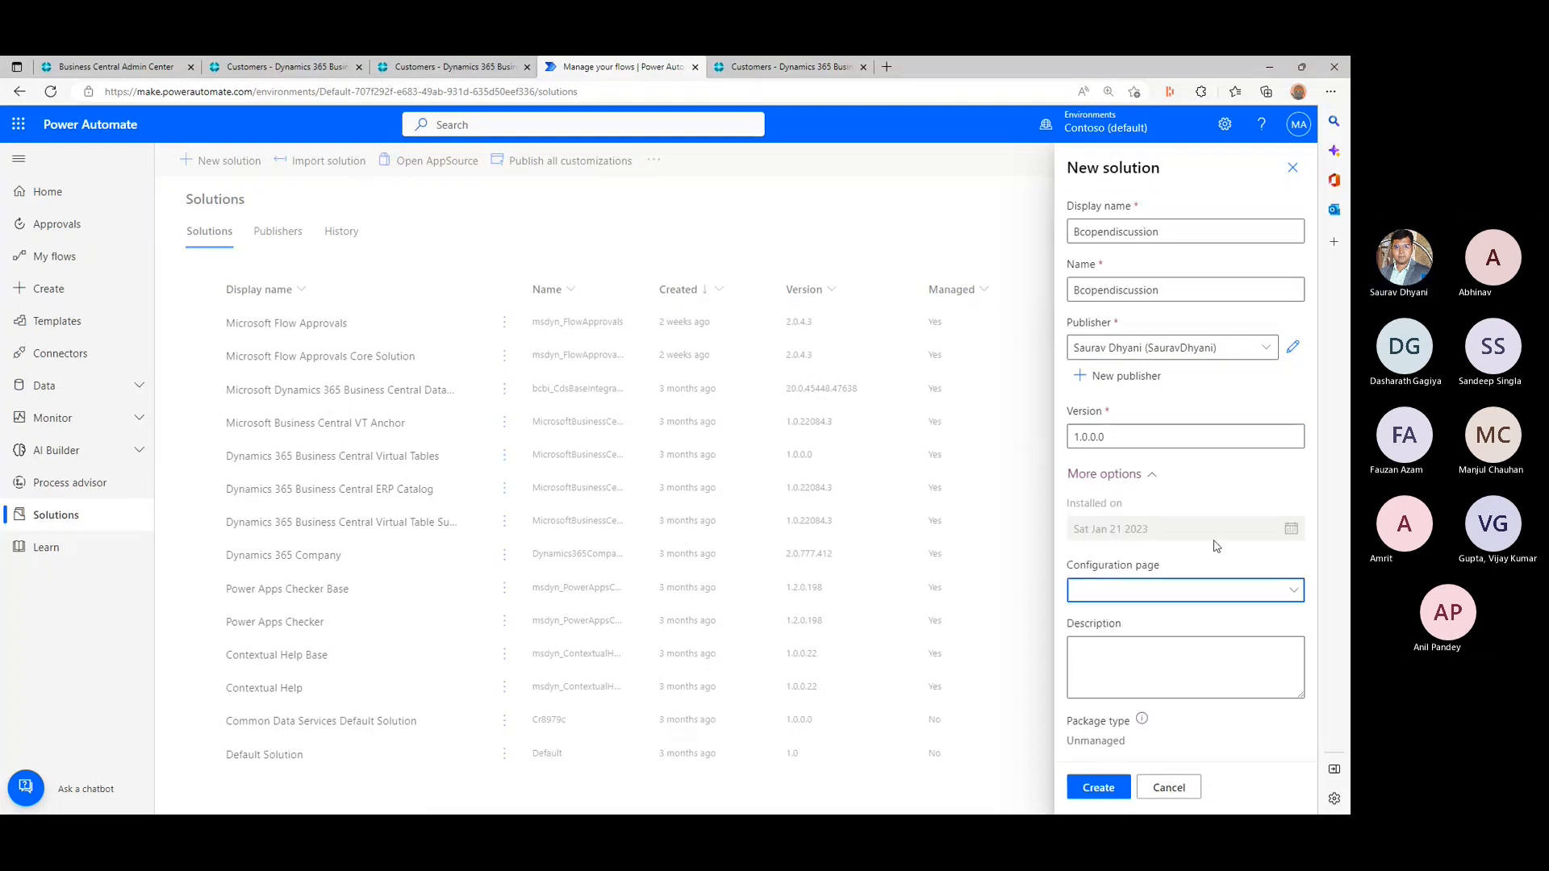
pyautogui.click(1081, 789)
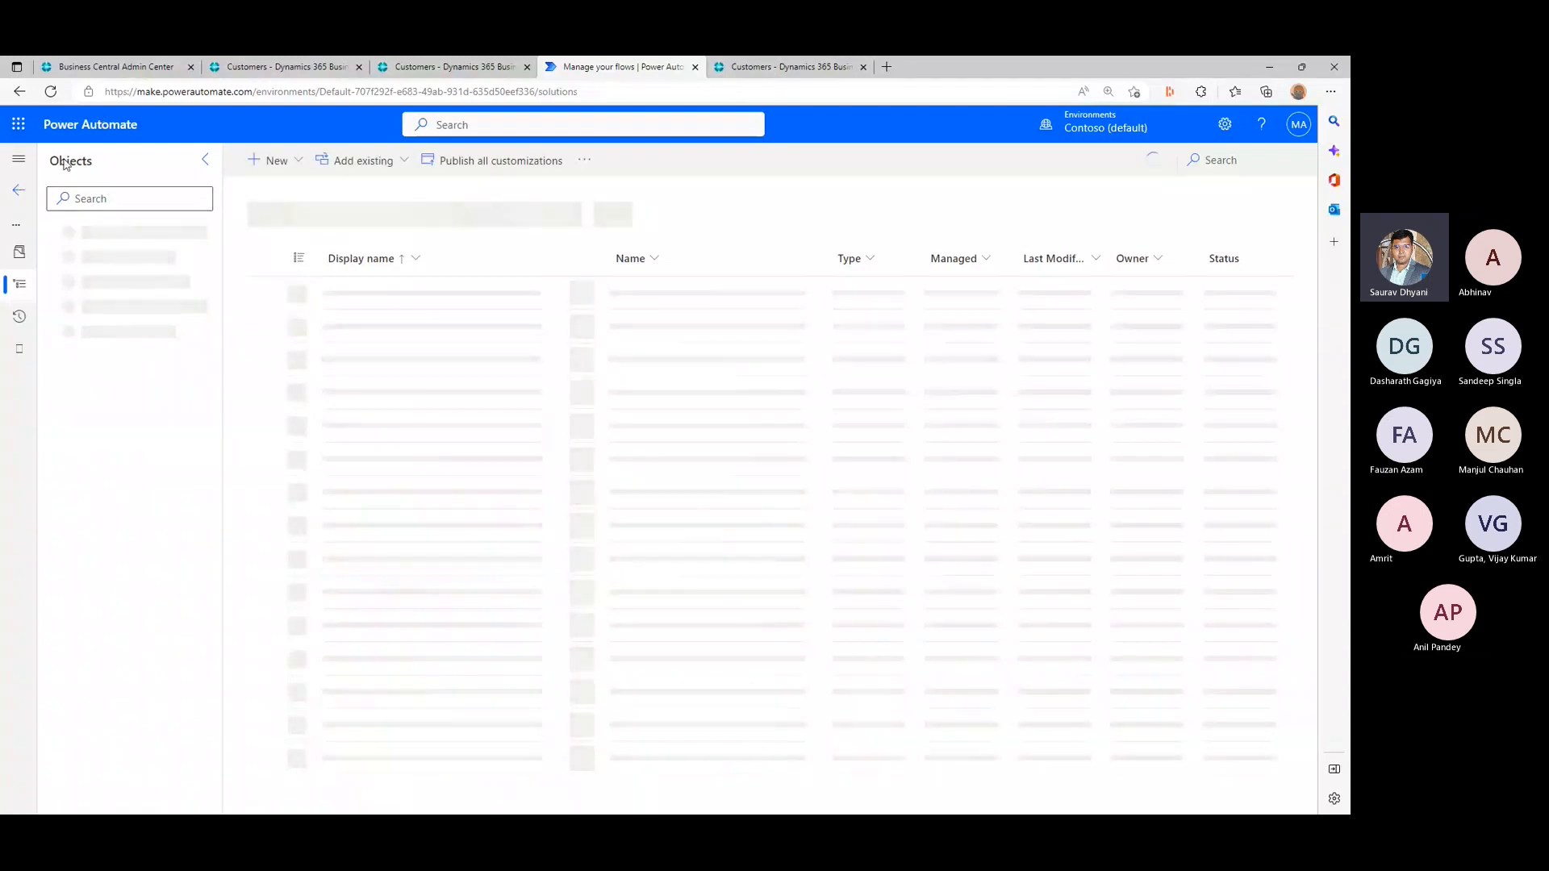
# - Return to the solutions list and open My flows in a separate browser tab while staying on the solutions page
pyautogui.rightClick(25, 162)
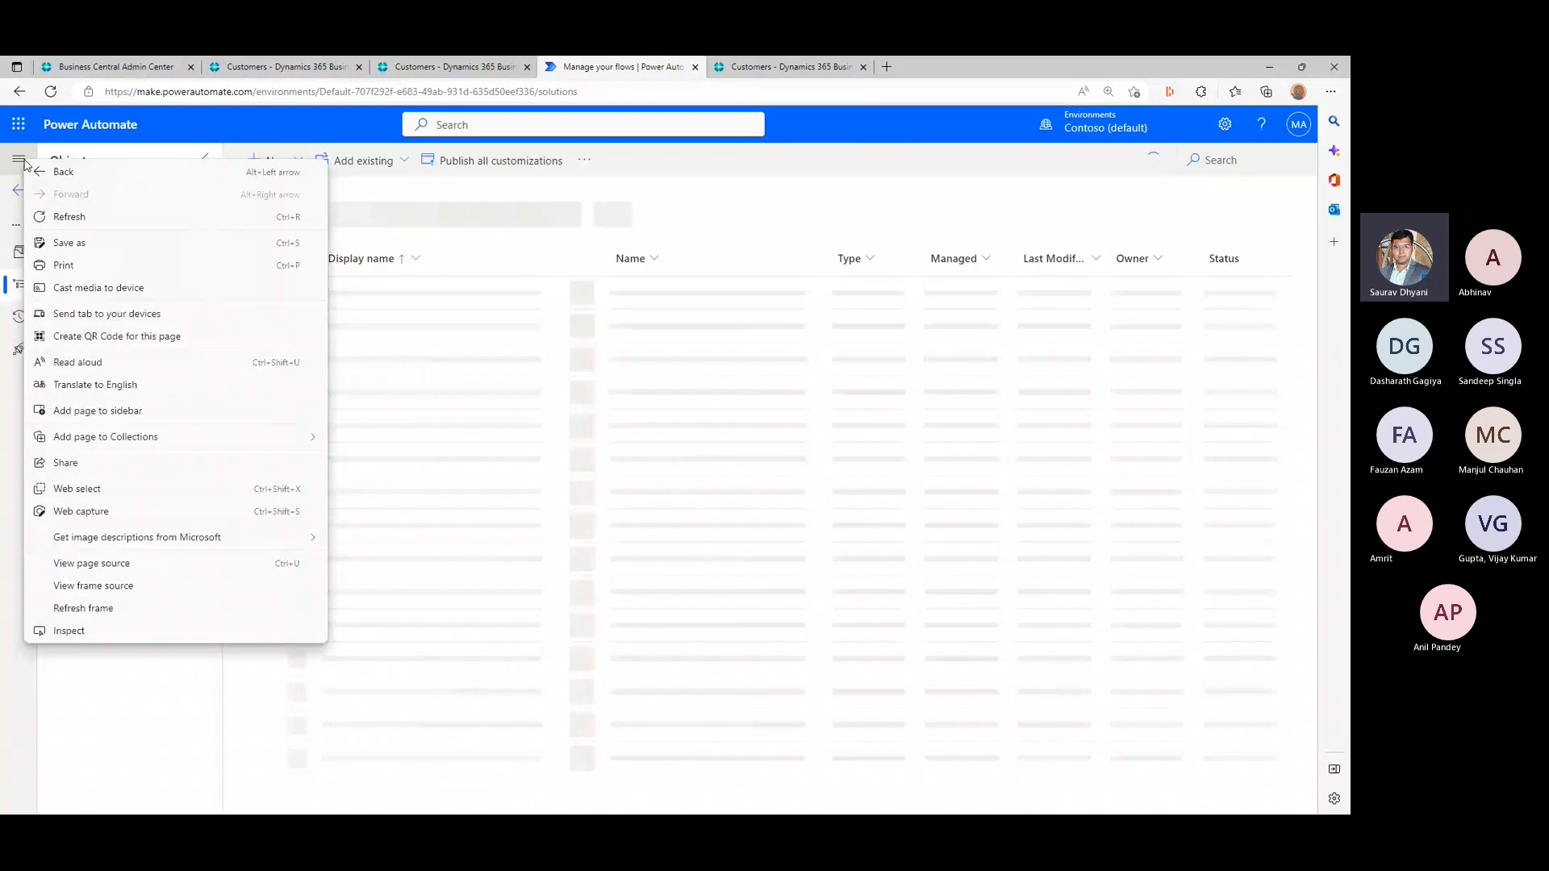
pyautogui.click(670, 353)
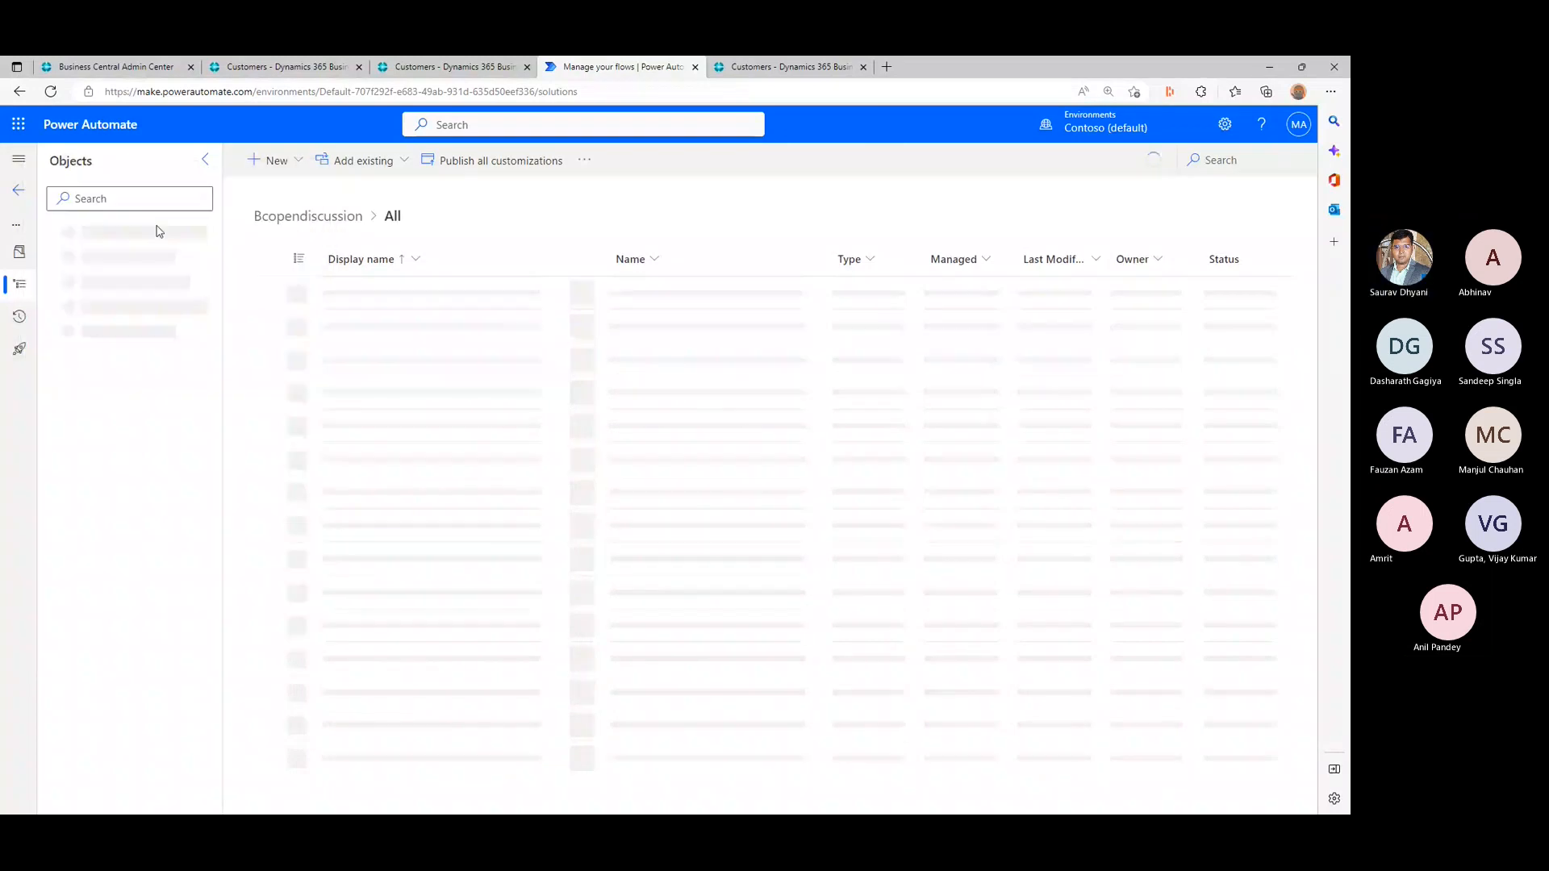
pyautogui.click(19, 159)
pyautogui.click(18, 191)
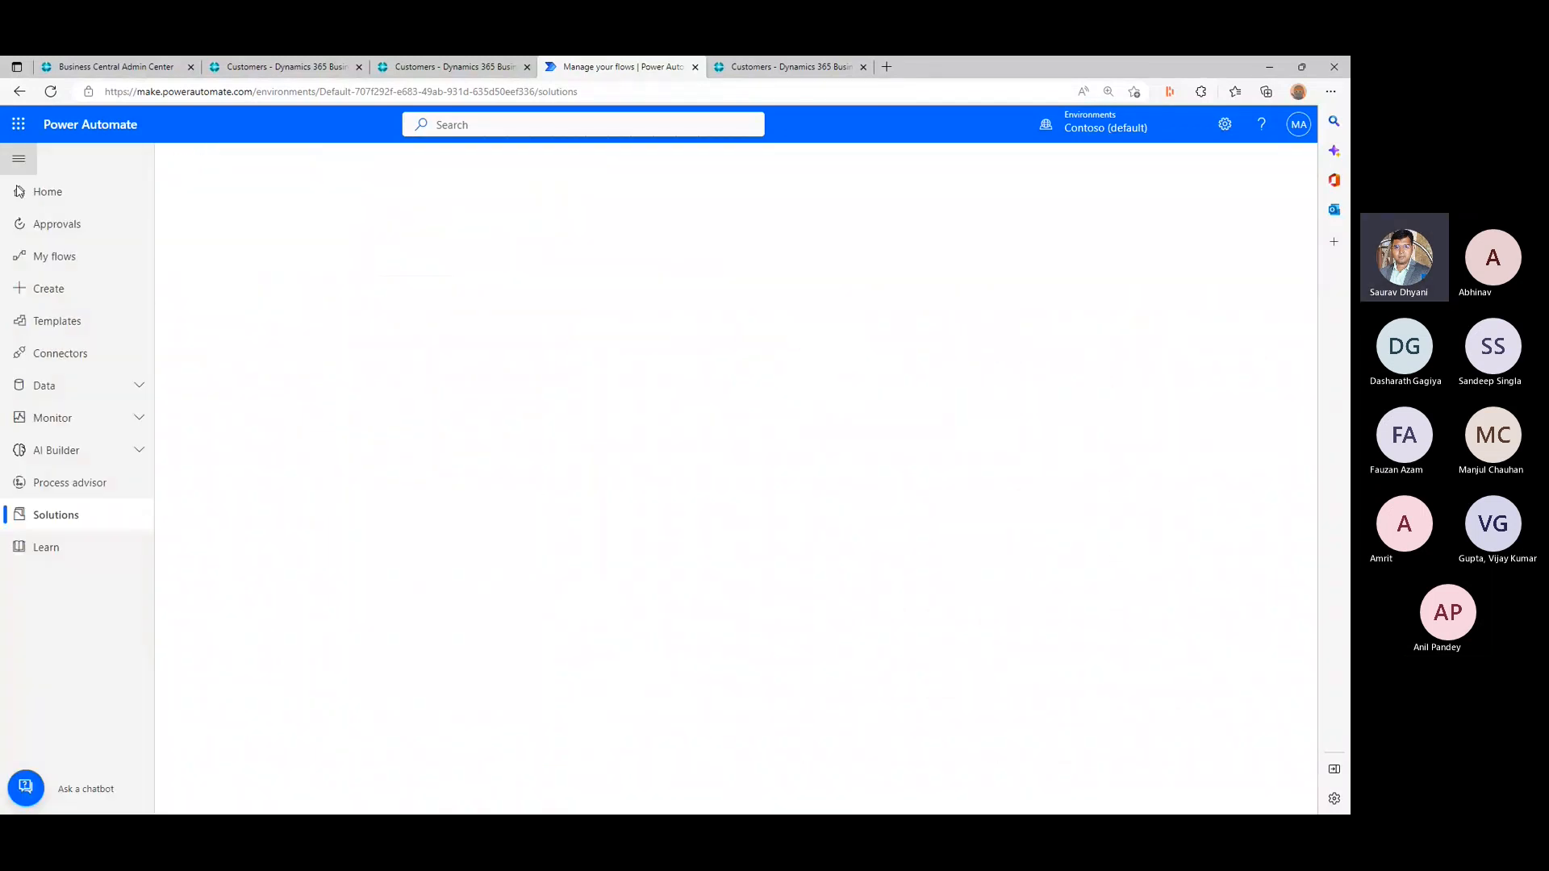
pyautogui.click(50, 256)
pyautogui.click(586, 62)
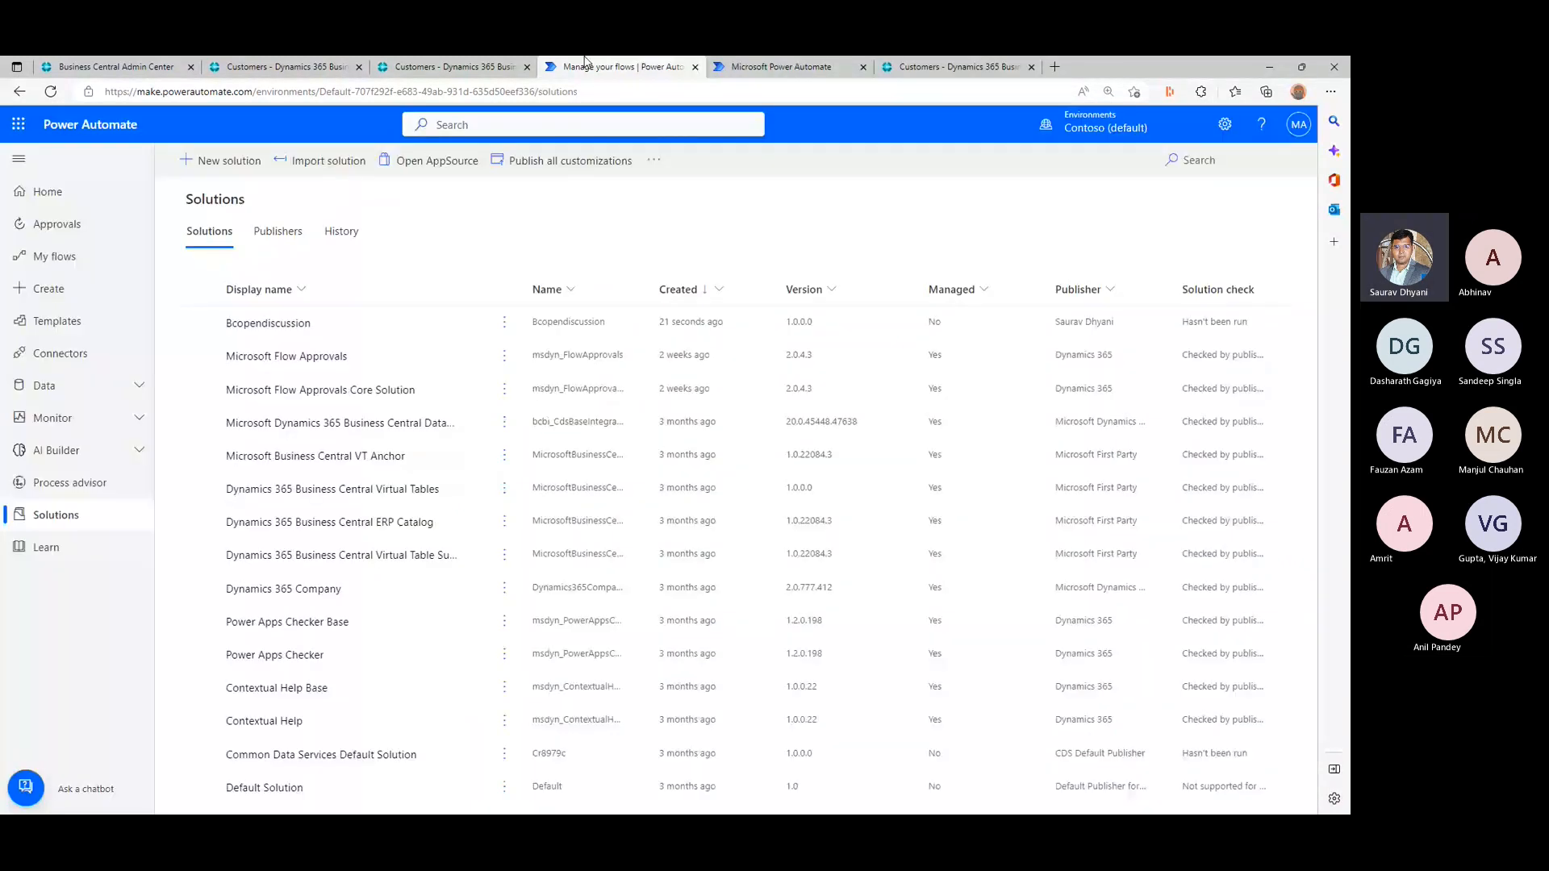
# - Open the Bcopendiscussion solution, view the component types available to add, and place it side by side with the My flows window
pyautogui.click(54, 520)
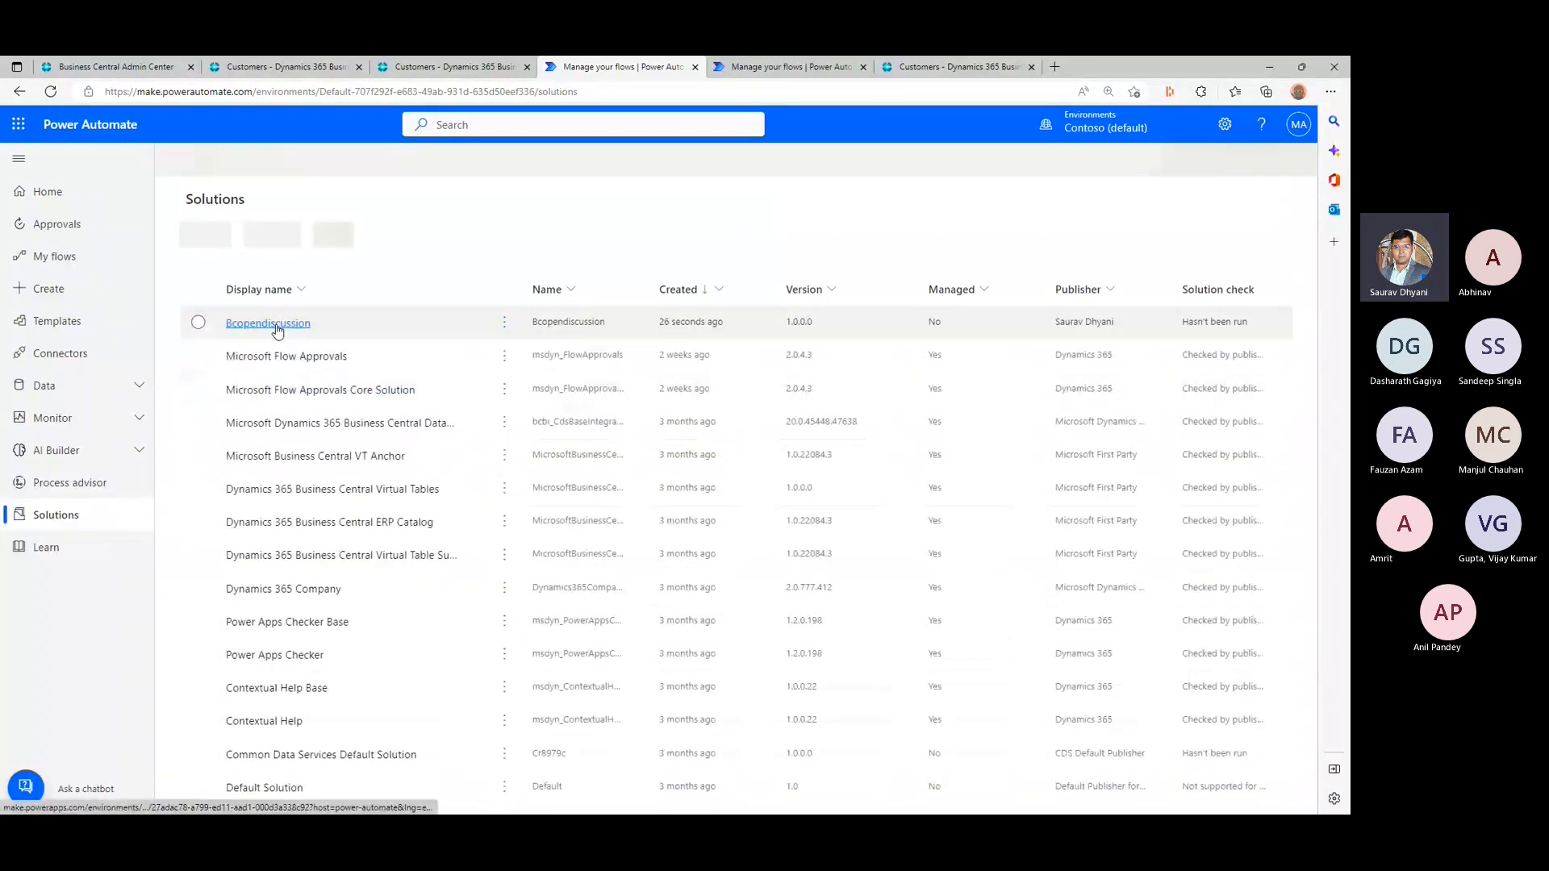
pyautogui.click(275, 327)
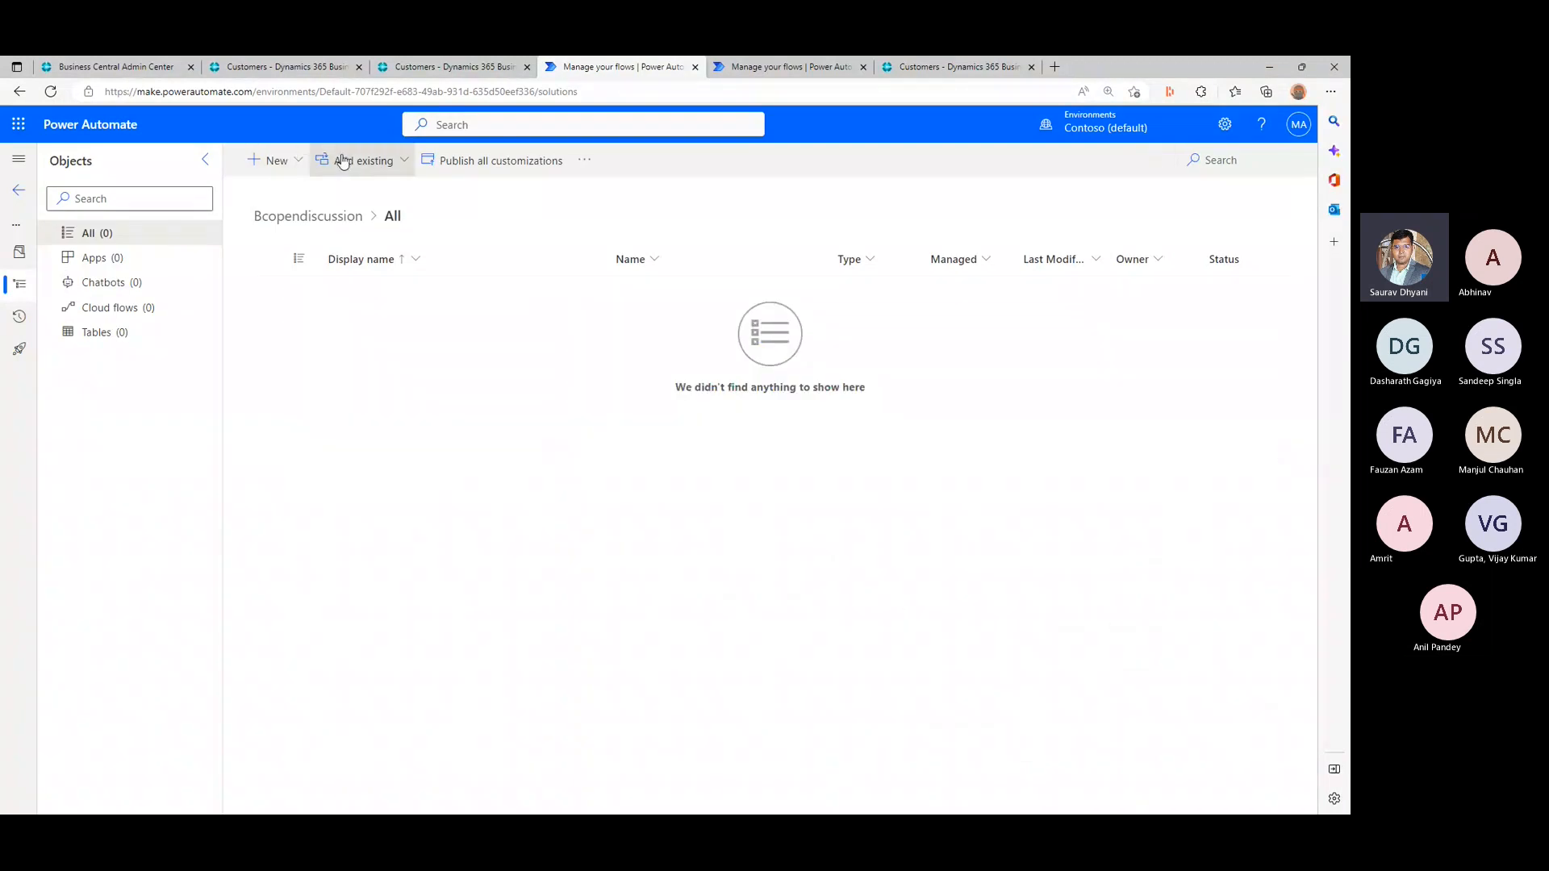
pyautogui.click(368, 161)
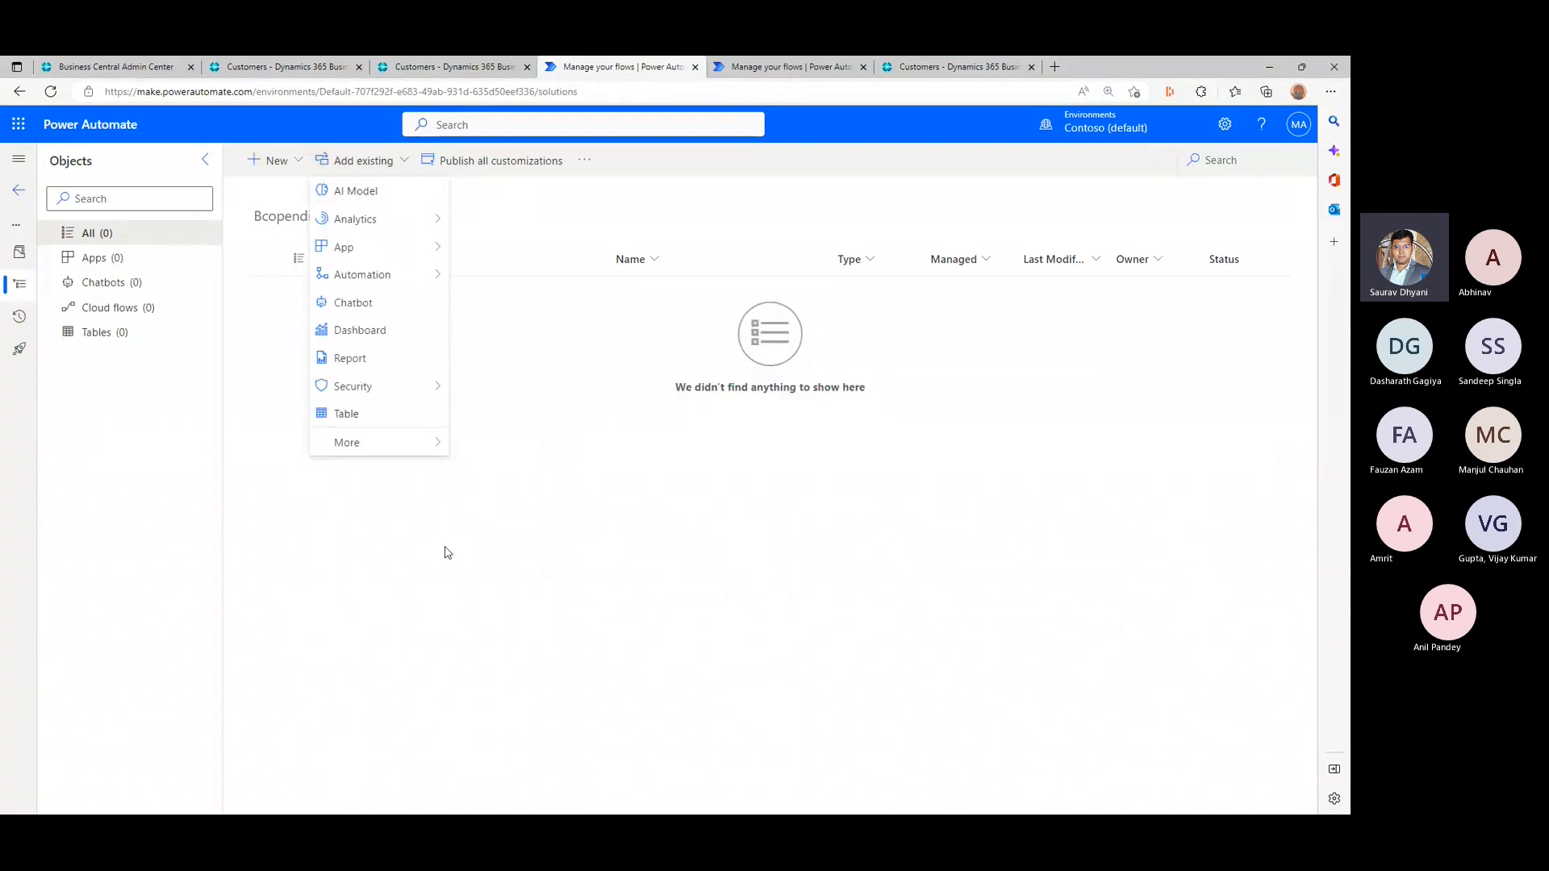
pyautogui.click(413, 549)
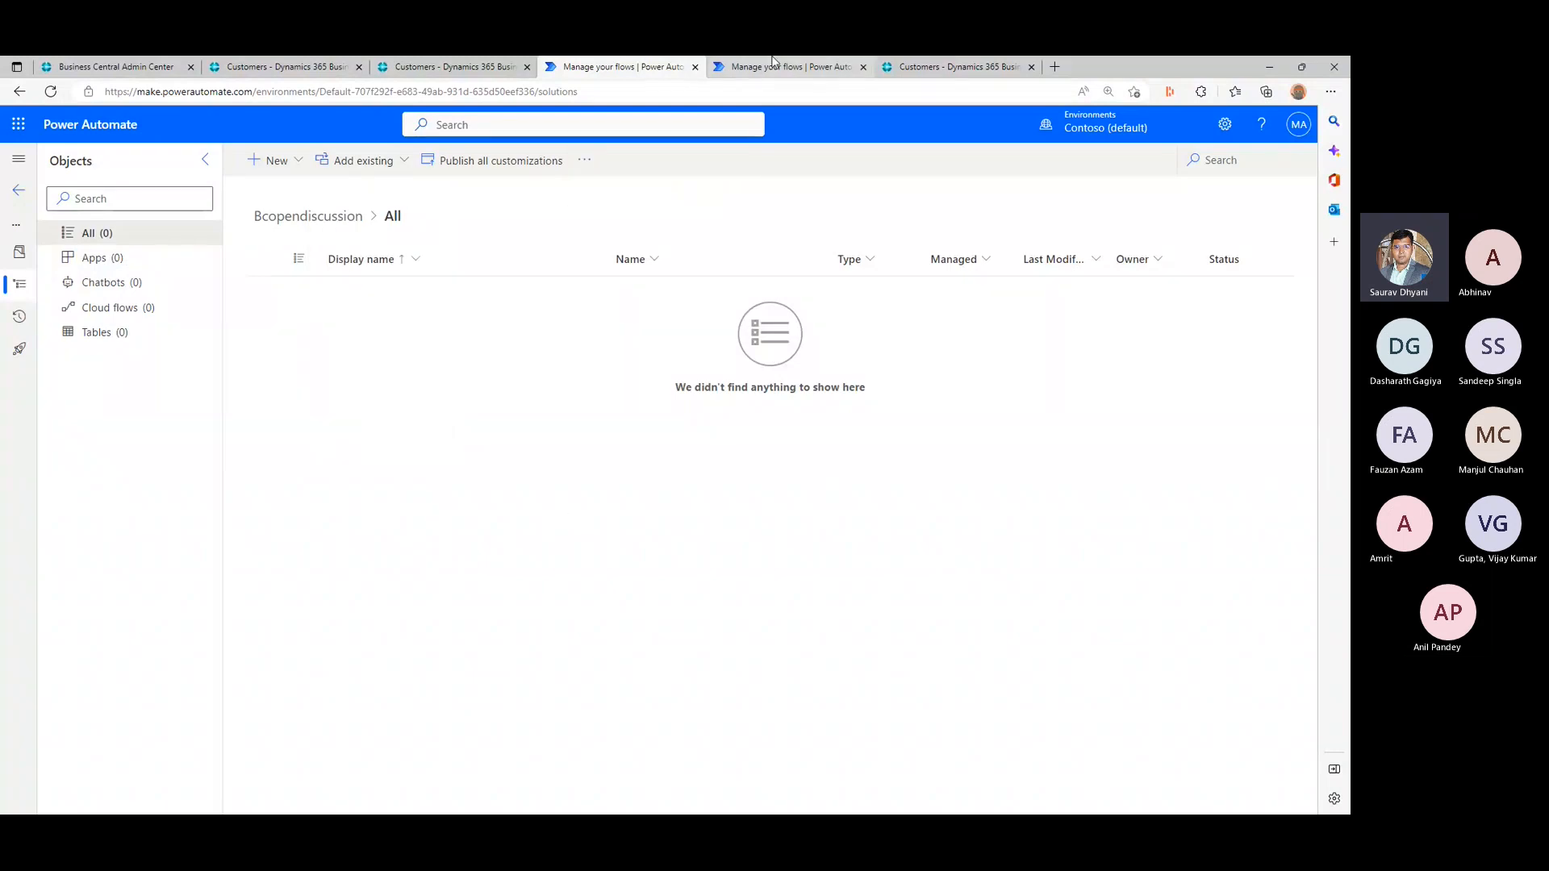
pyautogui.moveTo(772, 66); pyautogui.dragTo(506, 115)
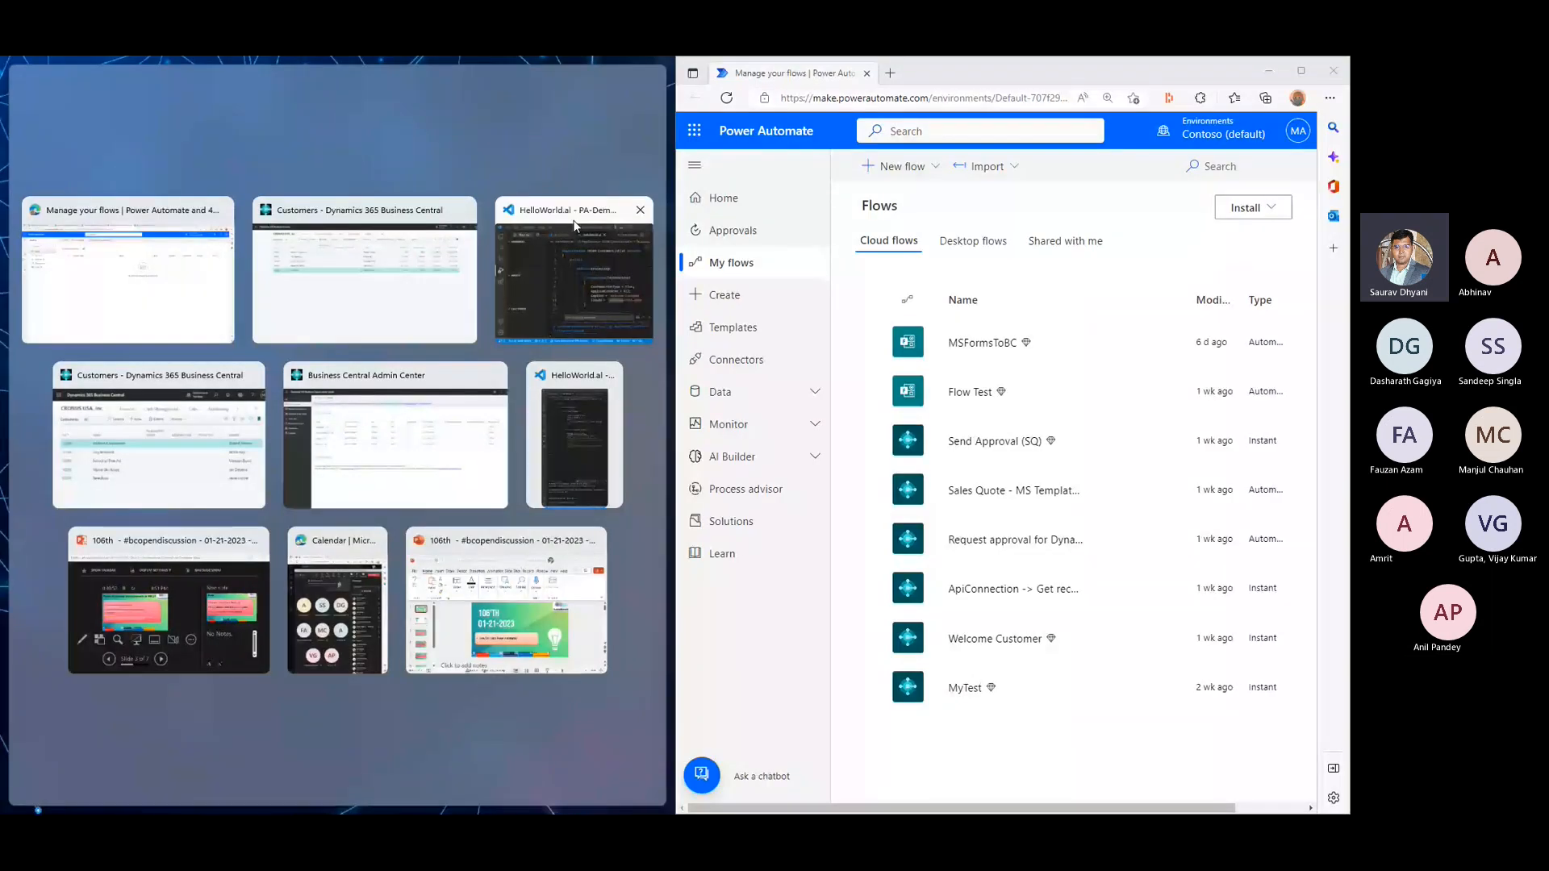
pyautogui.click(149, 272)
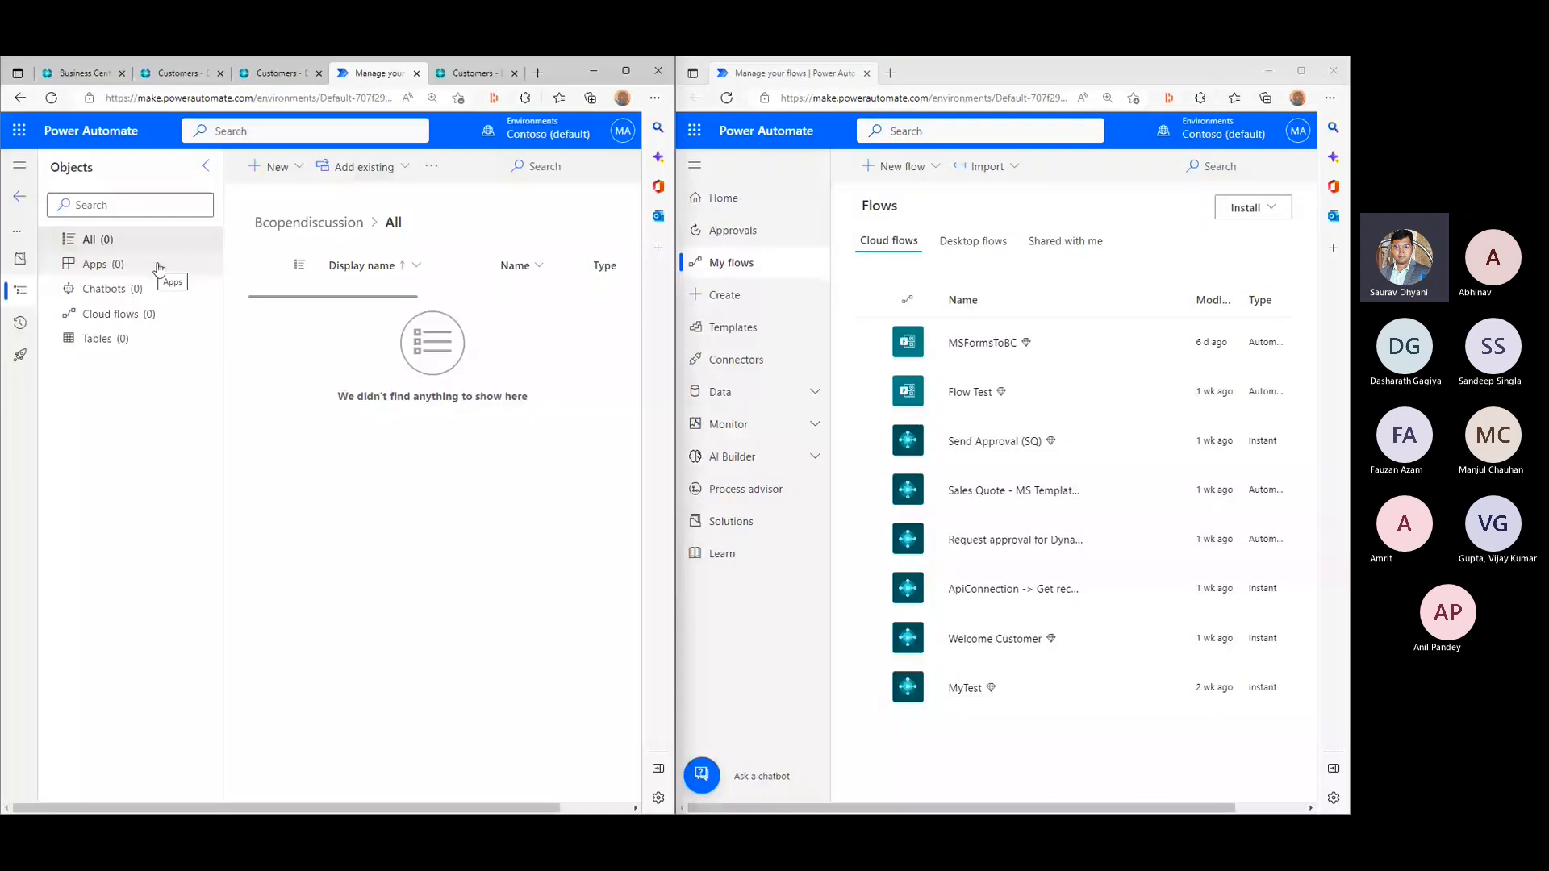
# - Start a new instant cloud flow in the Bcopendiscussion solution and open MyTest for editing in the other window as reference
pyautogui.click(268, 166)
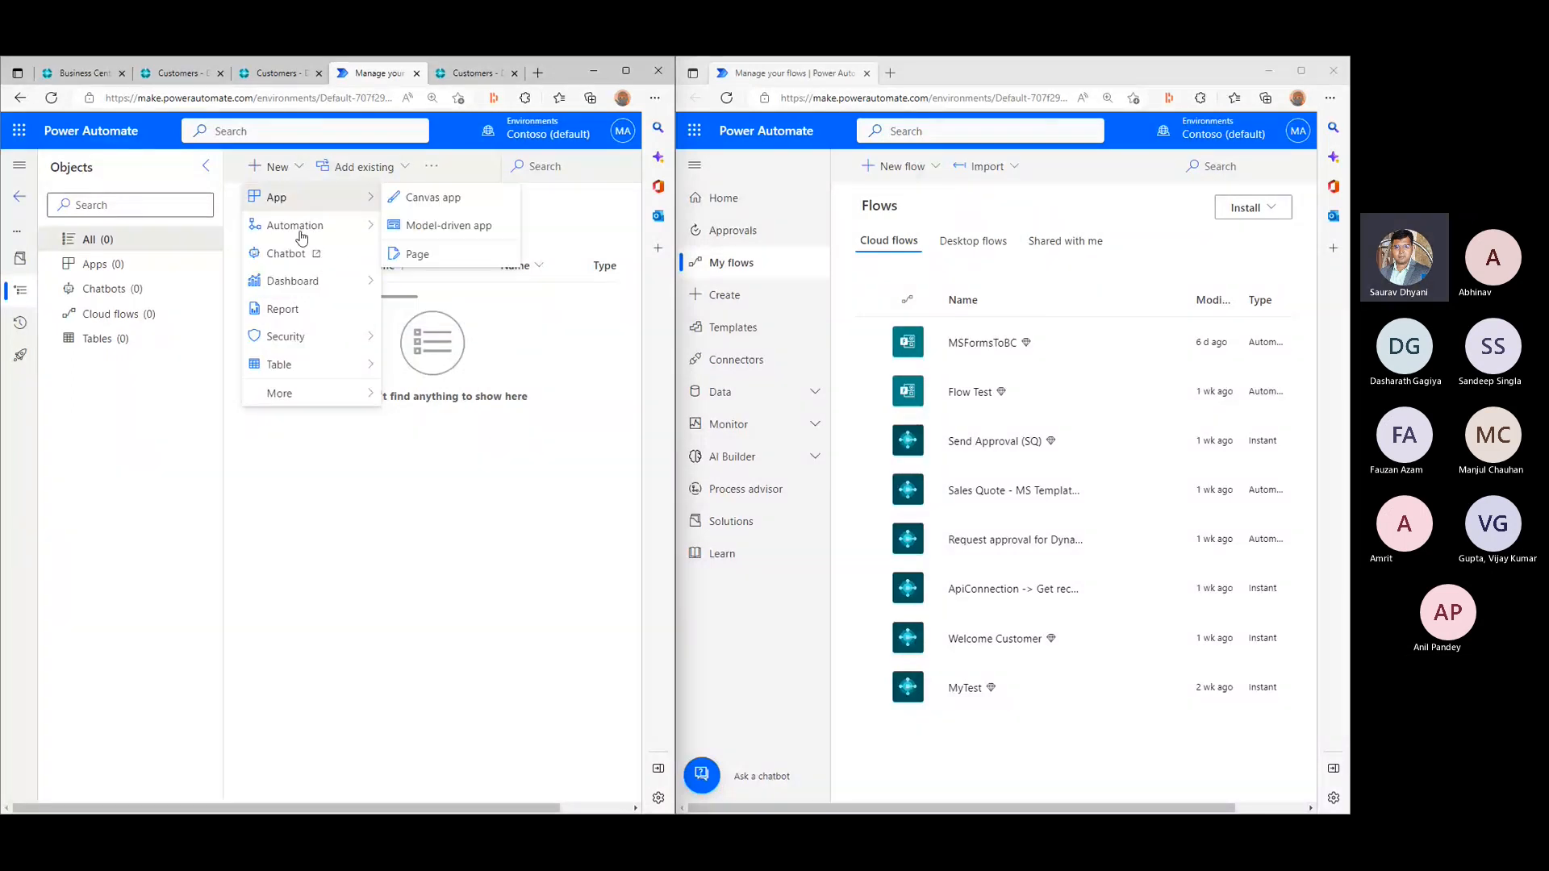
pyautogui.moveTo(302, 234)
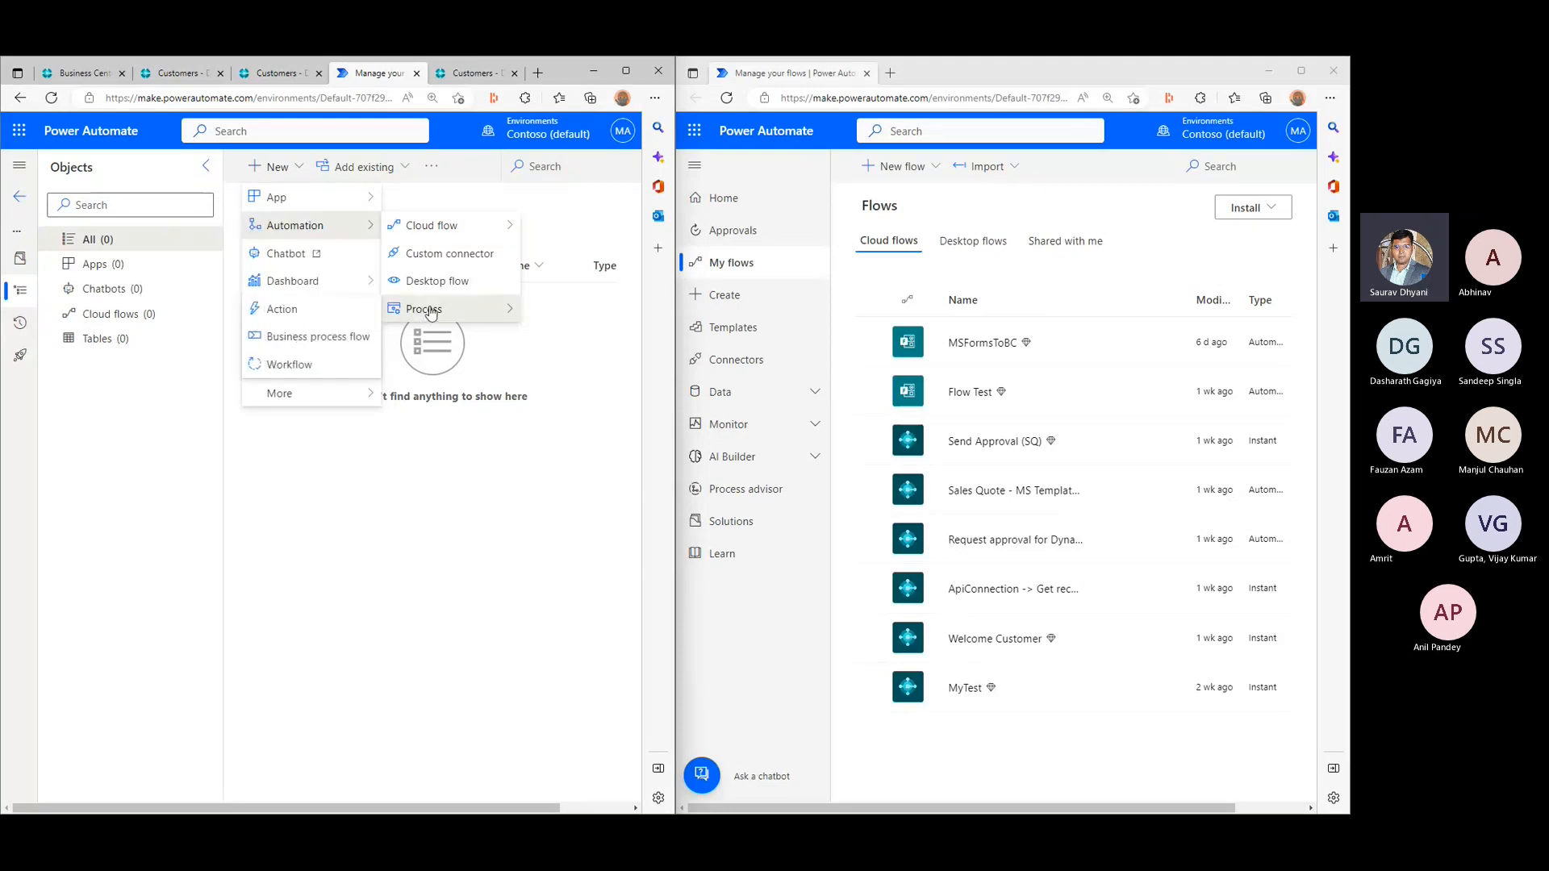
pyautogui.moveTo(435, 226)
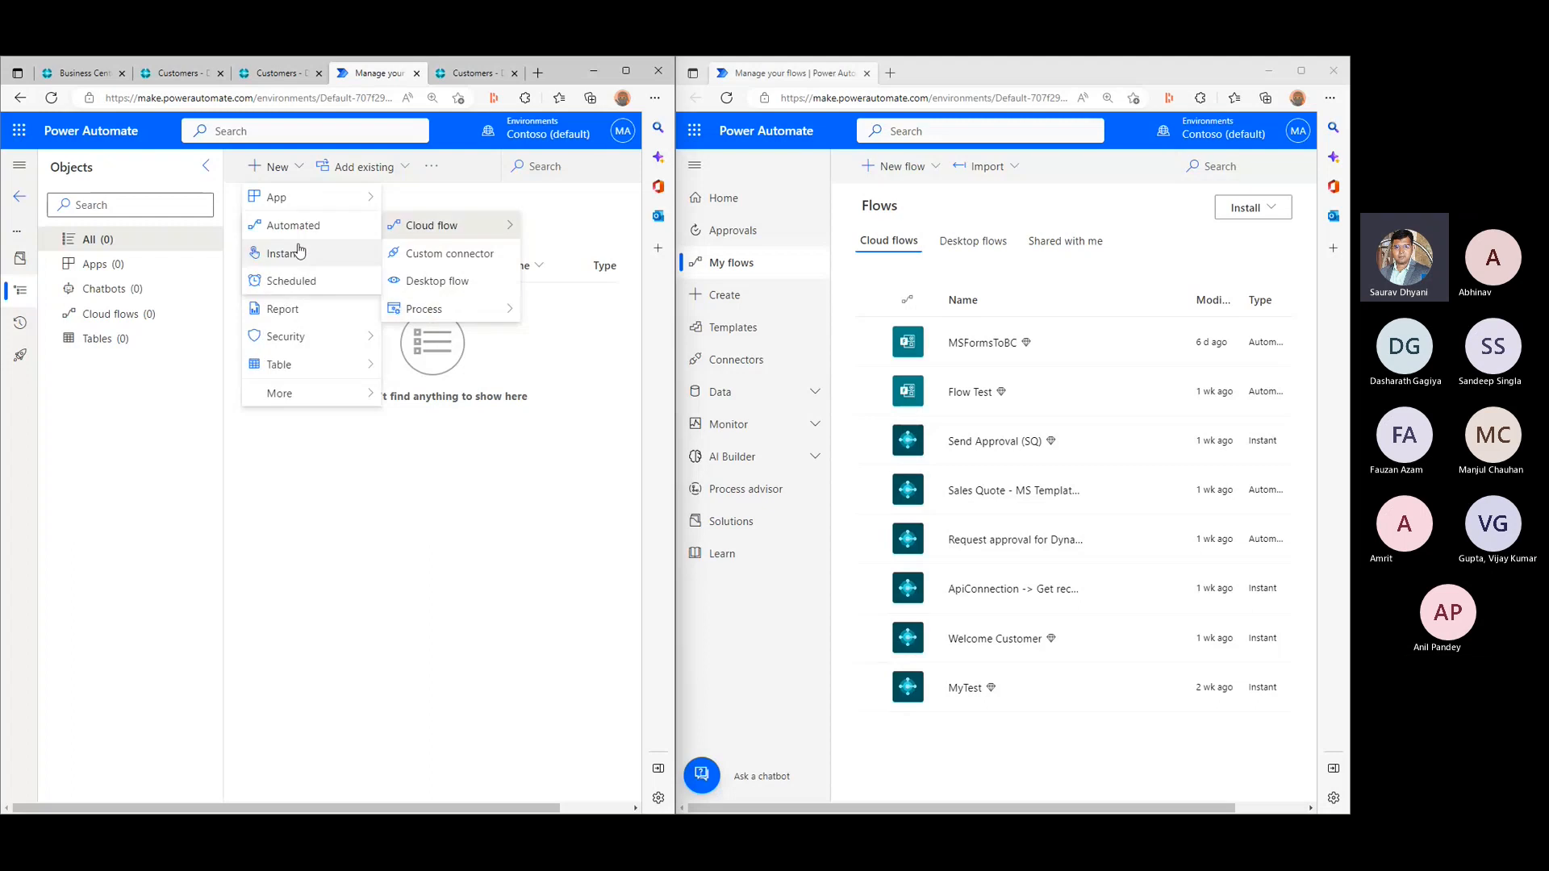
pyautogui.click(272, 254)
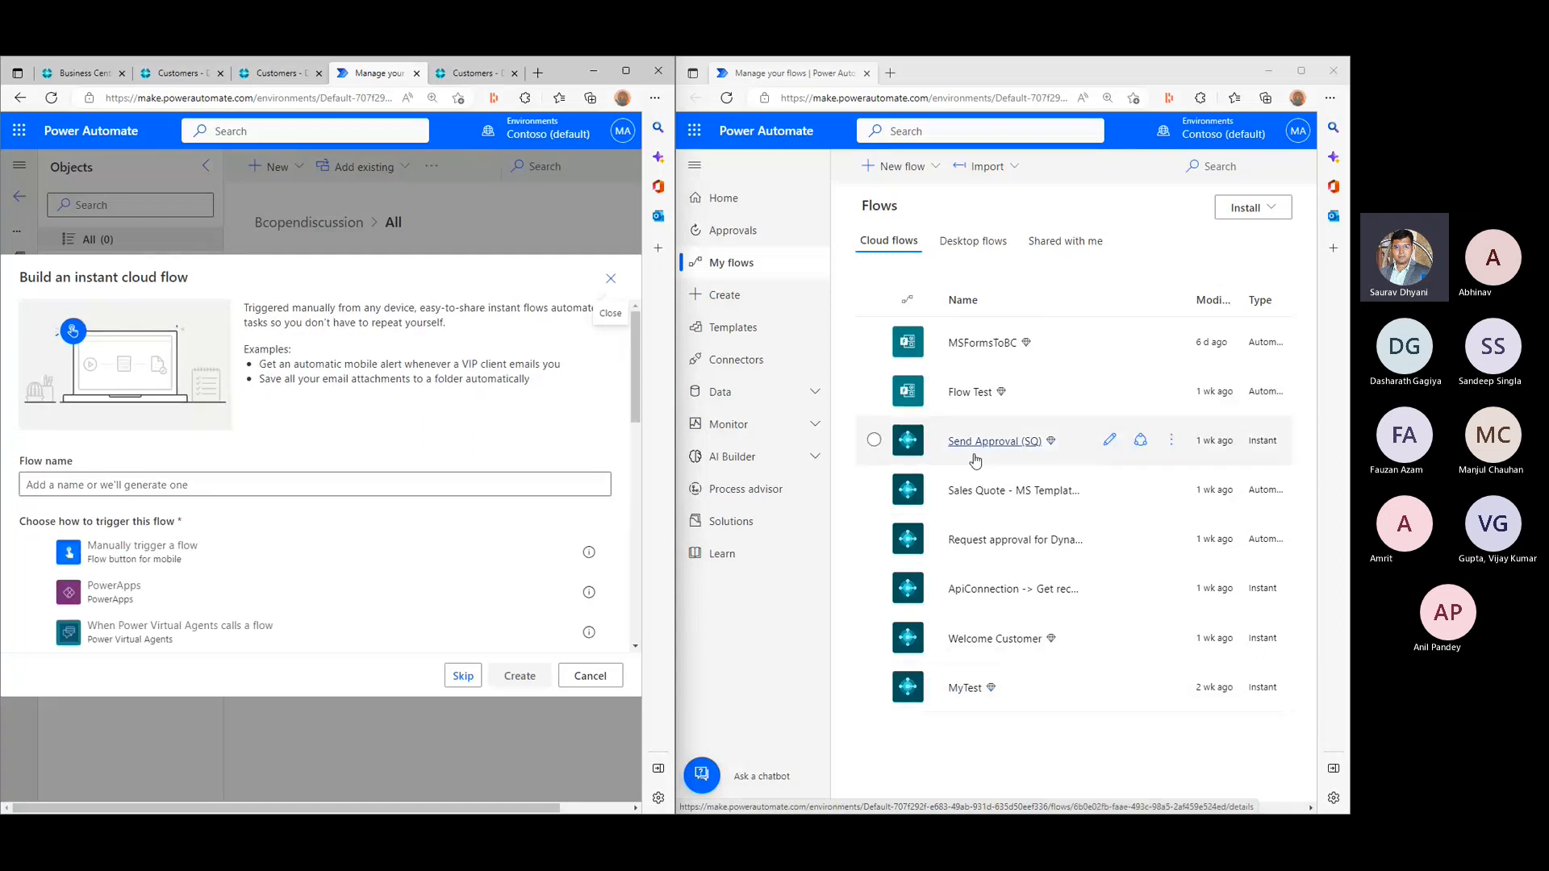
pyautogui.click(969, 696)
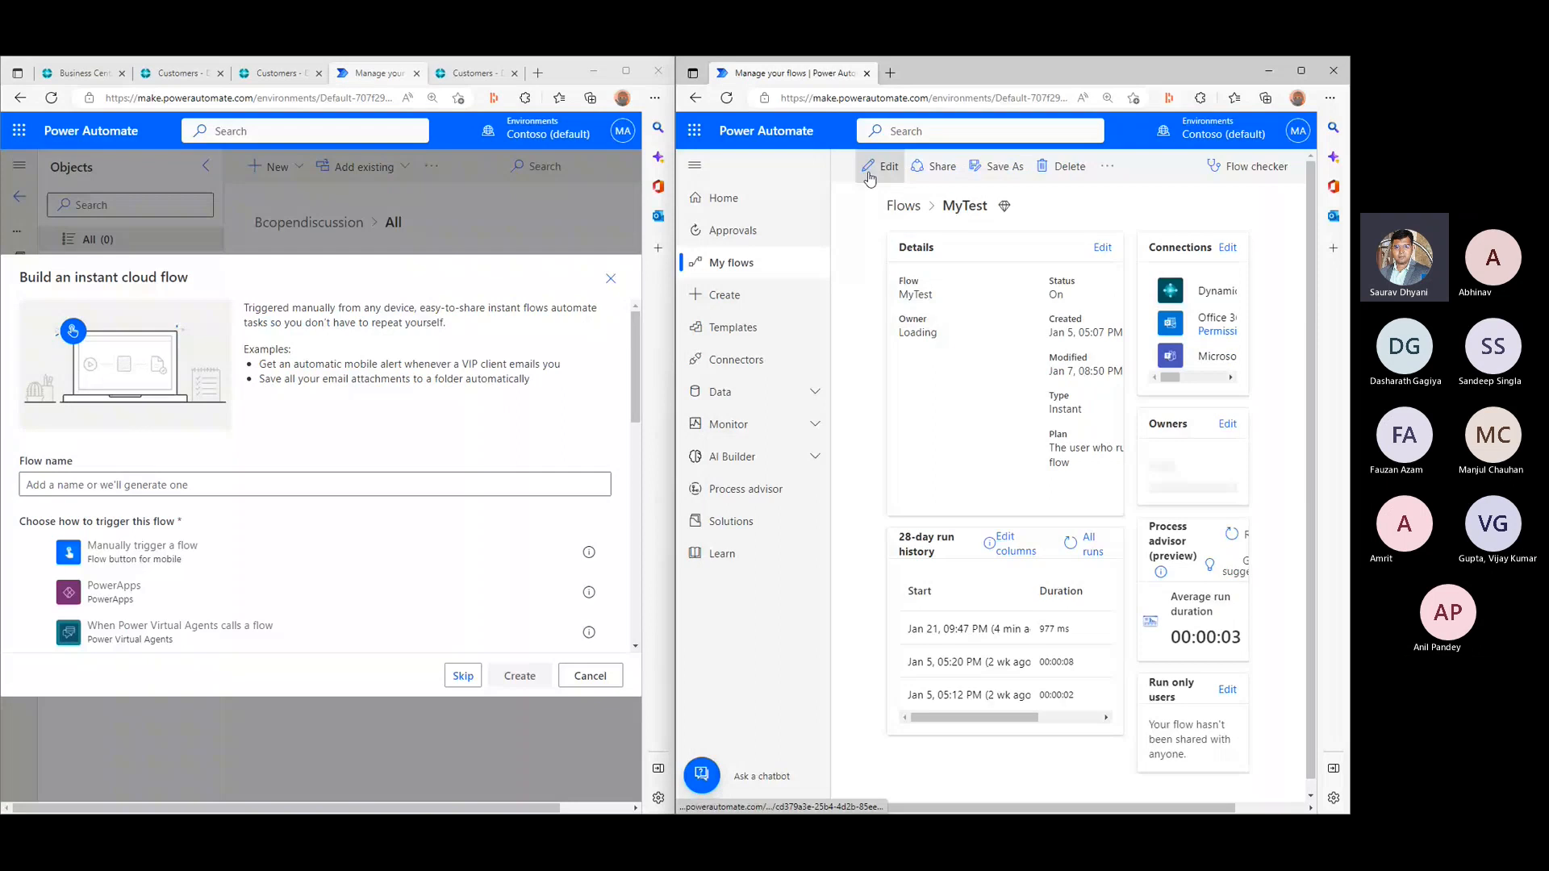
pyautogui.click(869, 177)
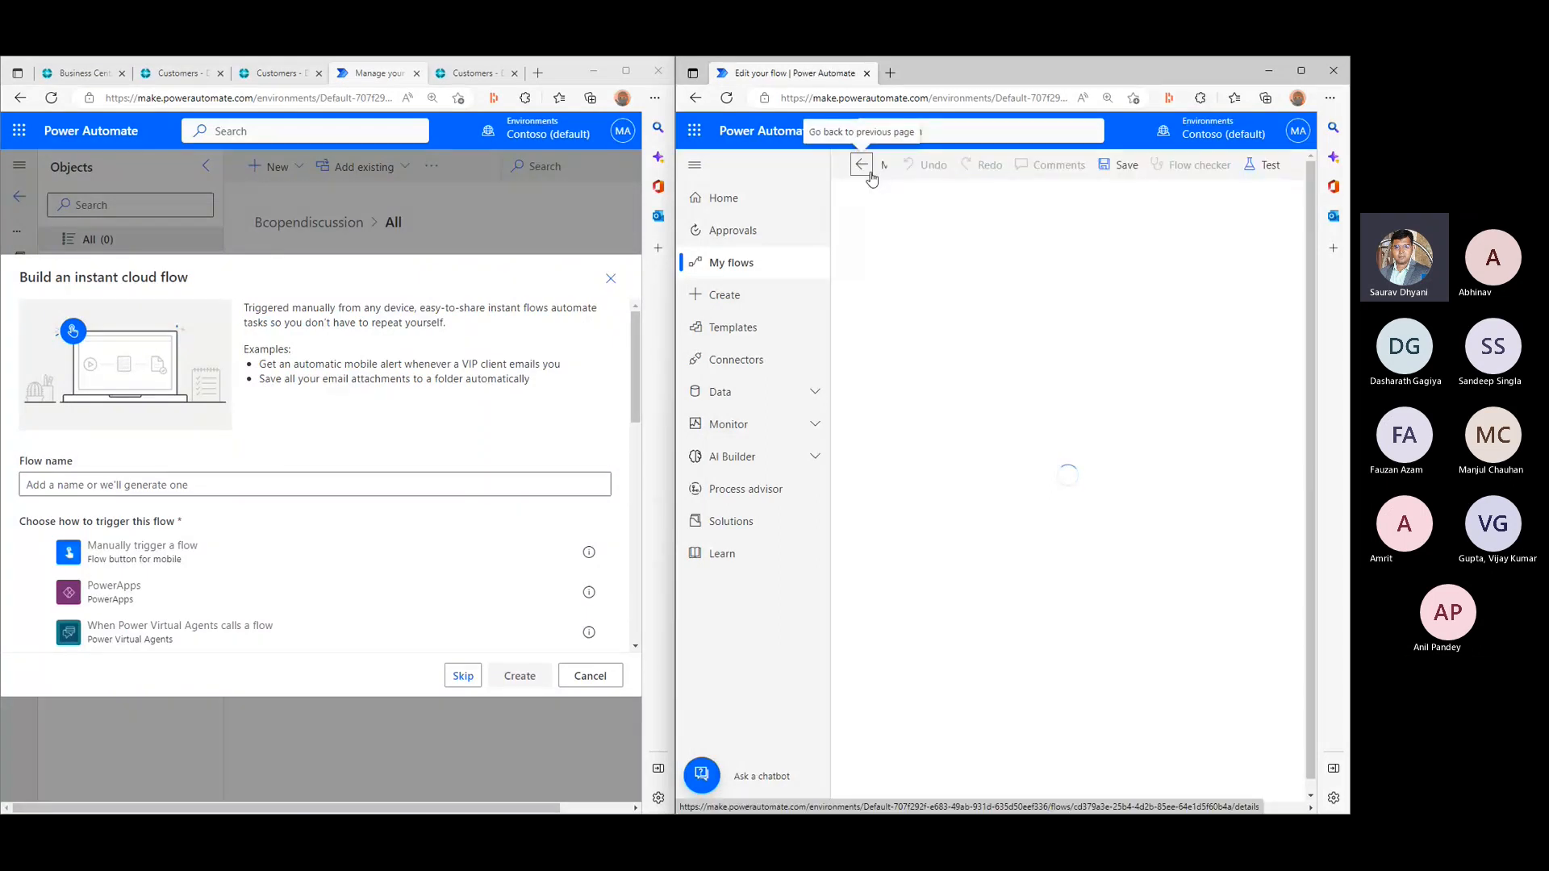
# - Enter NewCustomer as the flow name, look through the offered triggers, and skip the trigger choice to reach the flow designer
pyautogui.scroll(-1, 349, 441)
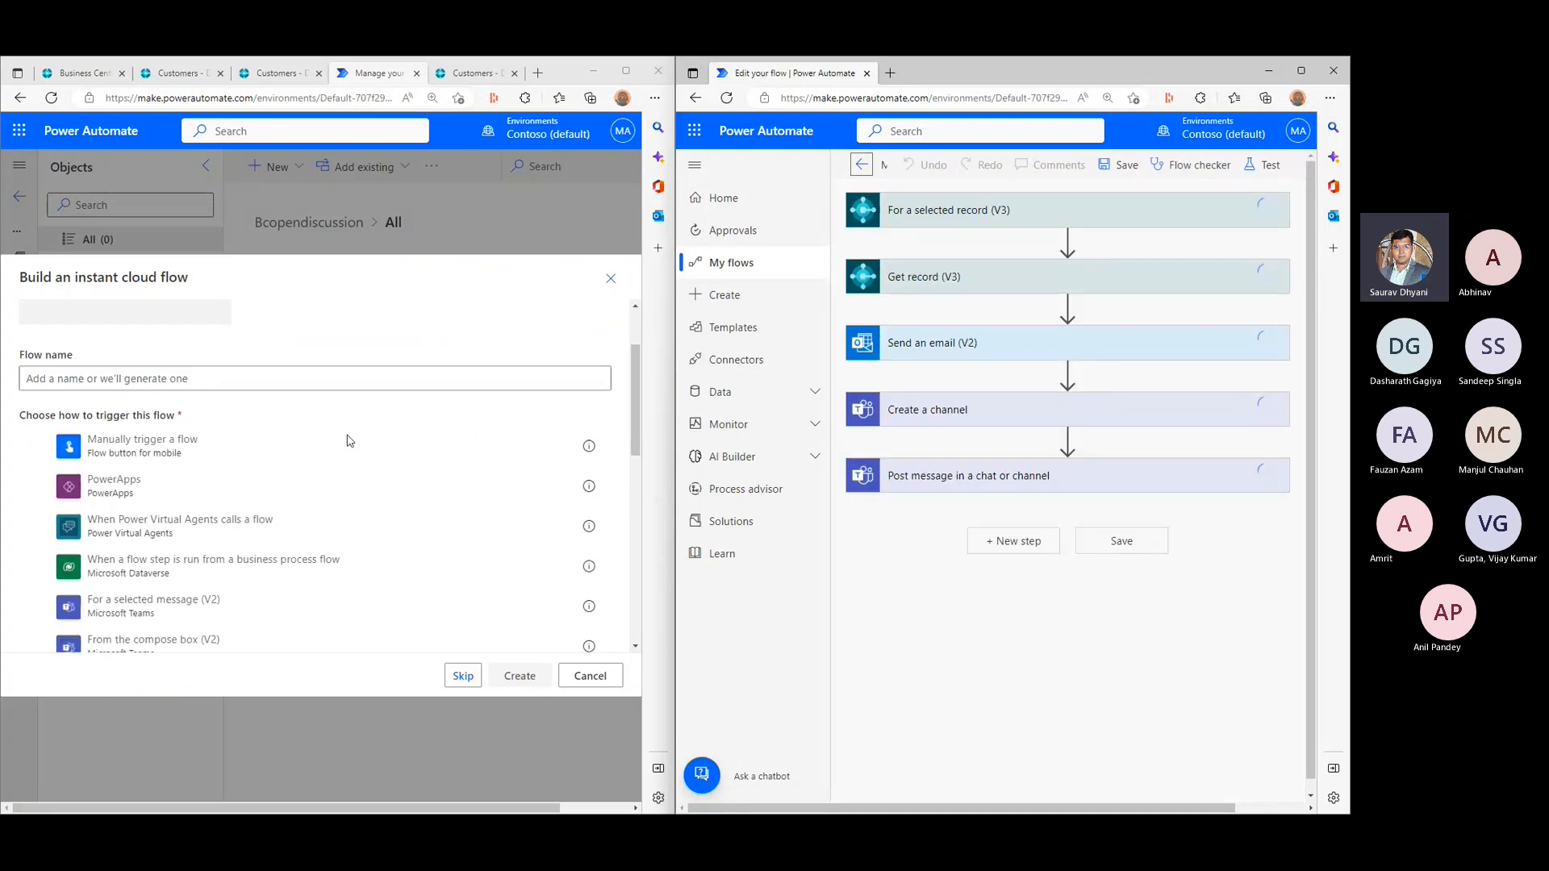
pyautogui.click(234, 384)
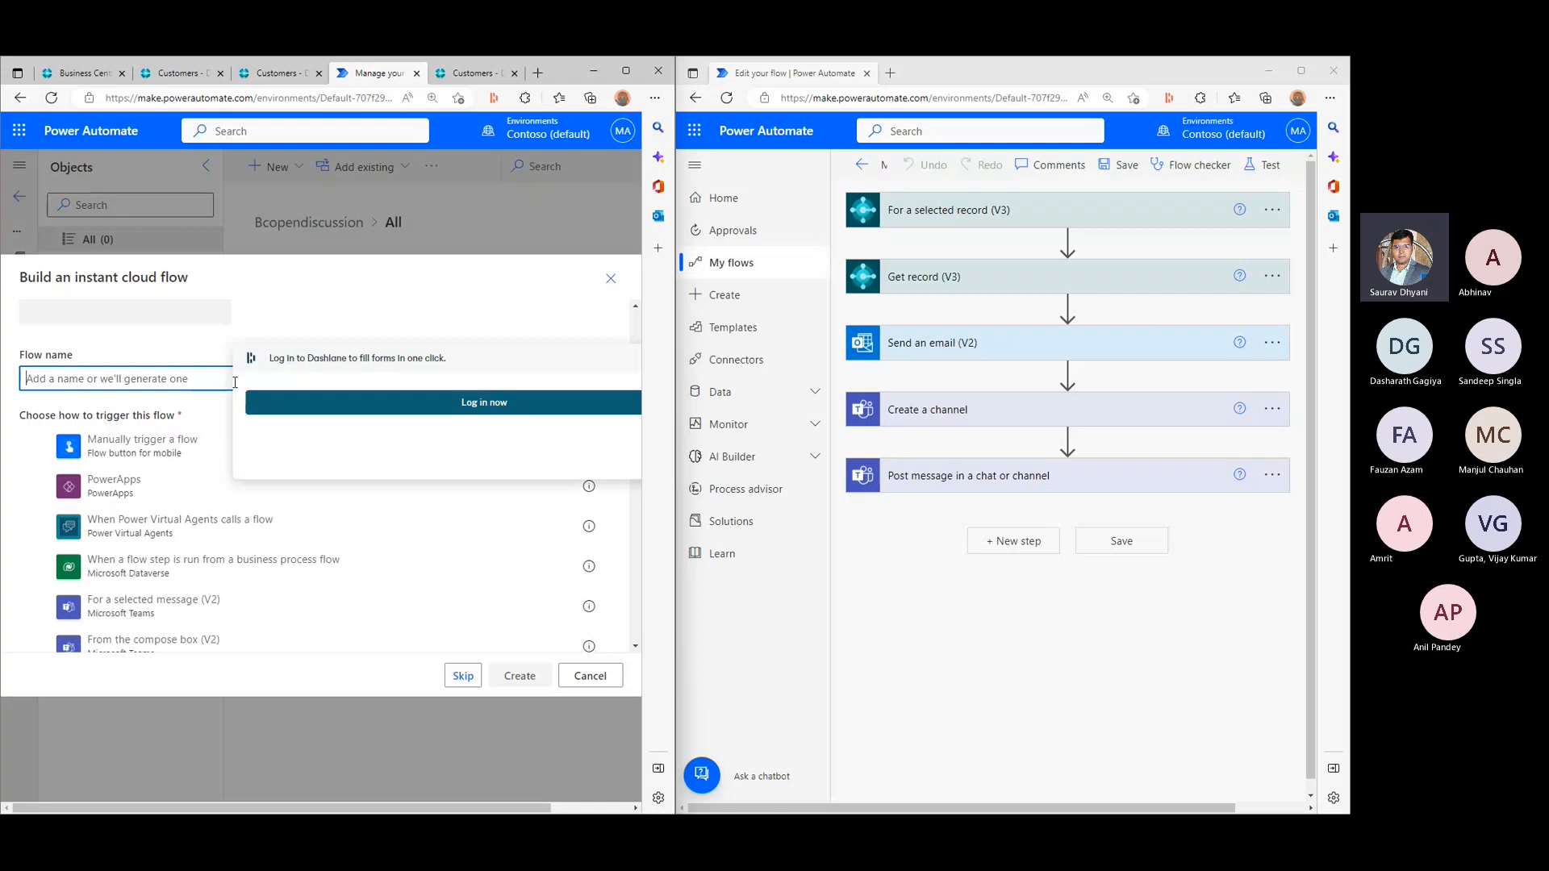
pyautogui.write('NewCu')
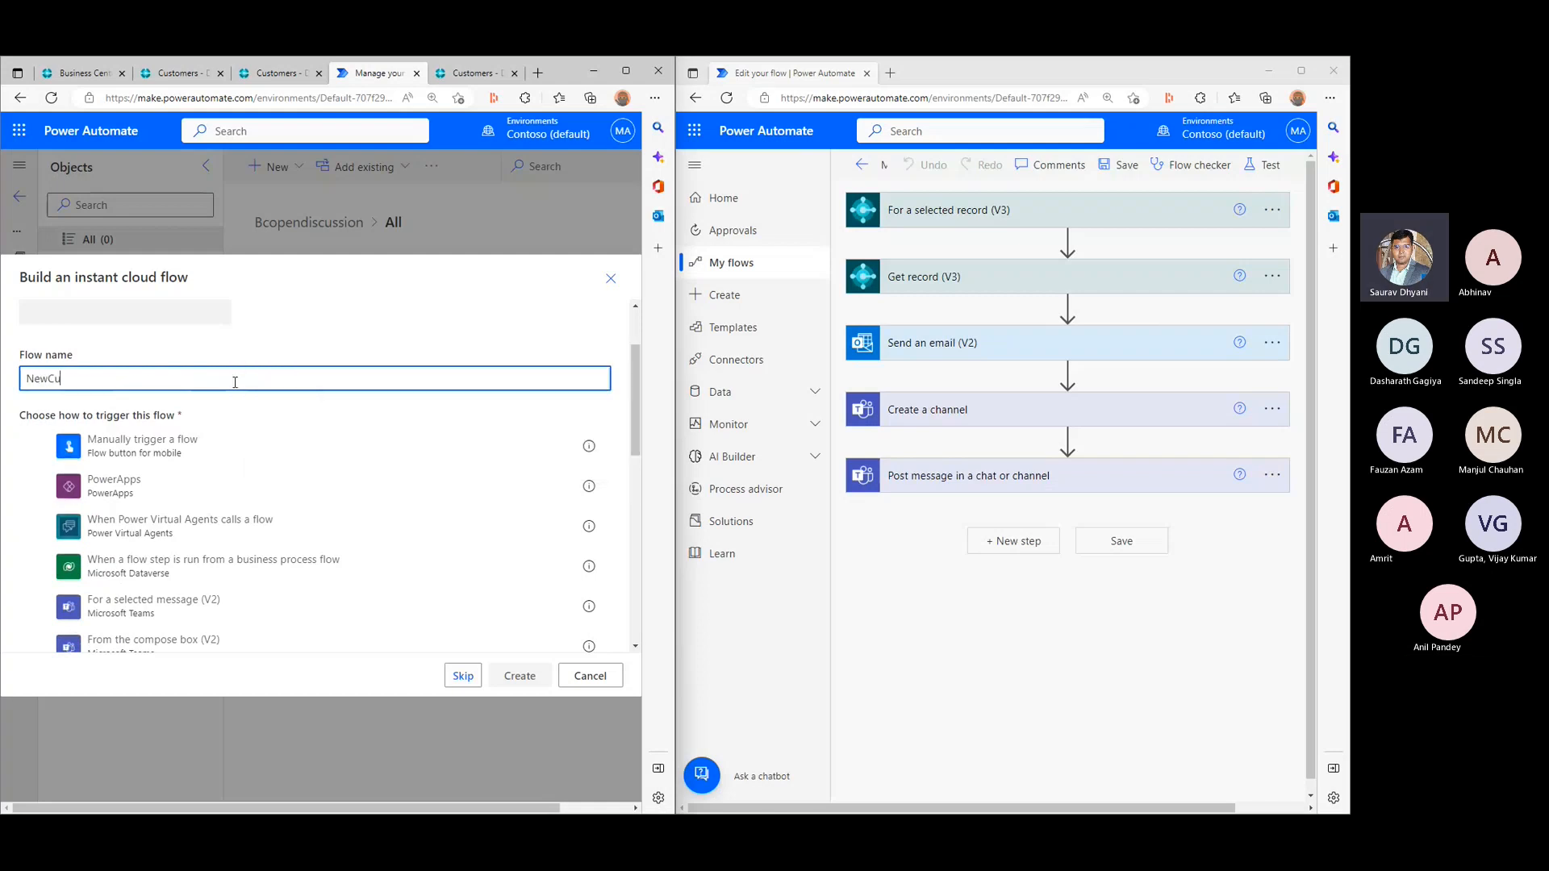
pyautogui.write('stomers')
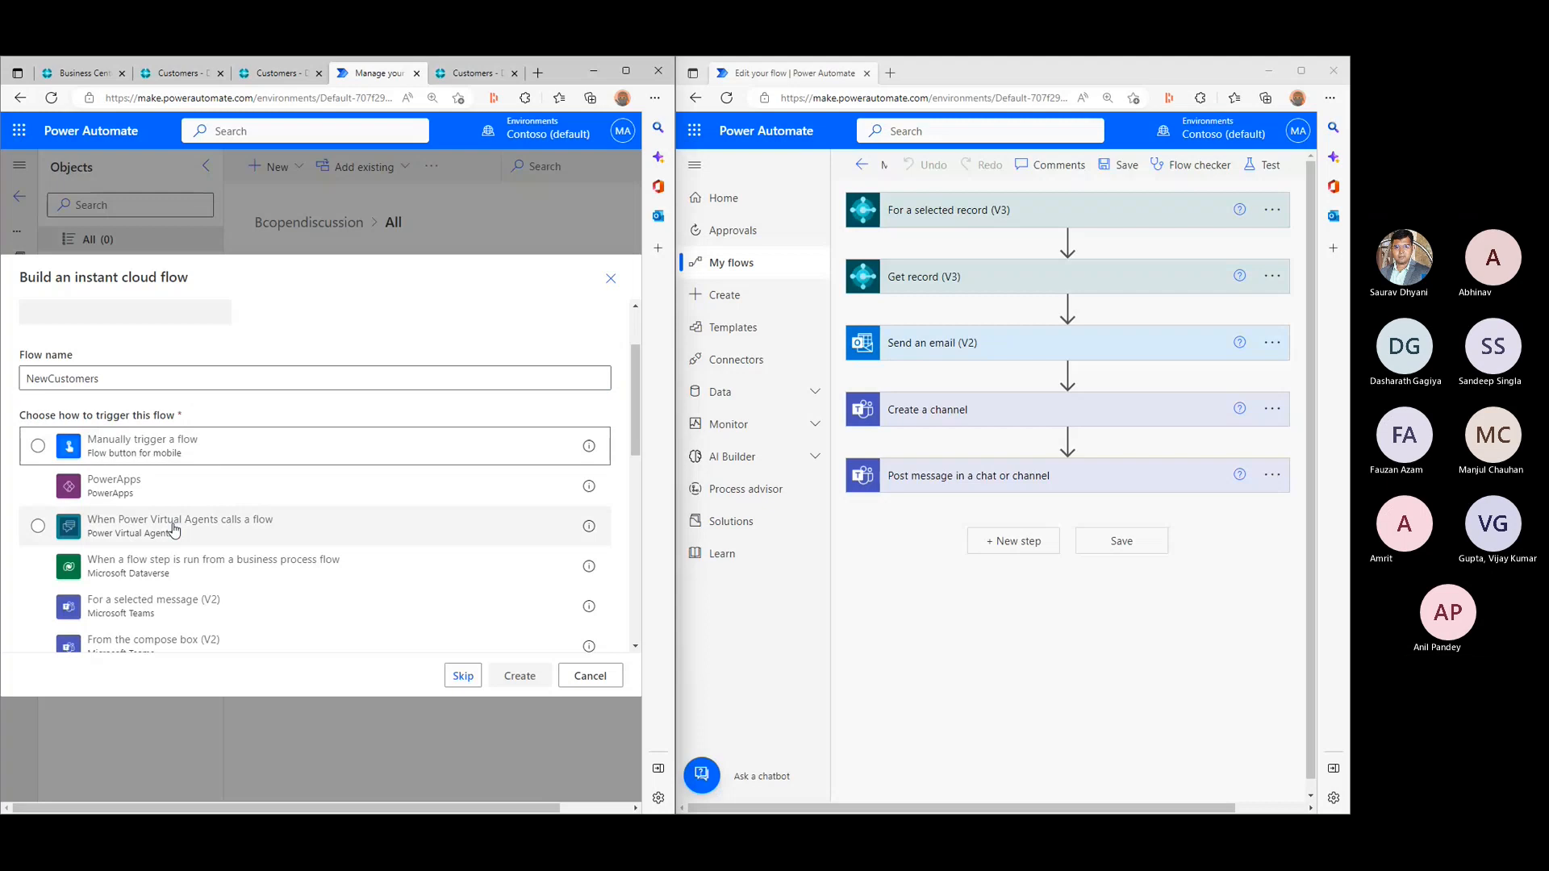
pyautogui.press('Tab')
pyautogui.scroll(-1, 200, 551)
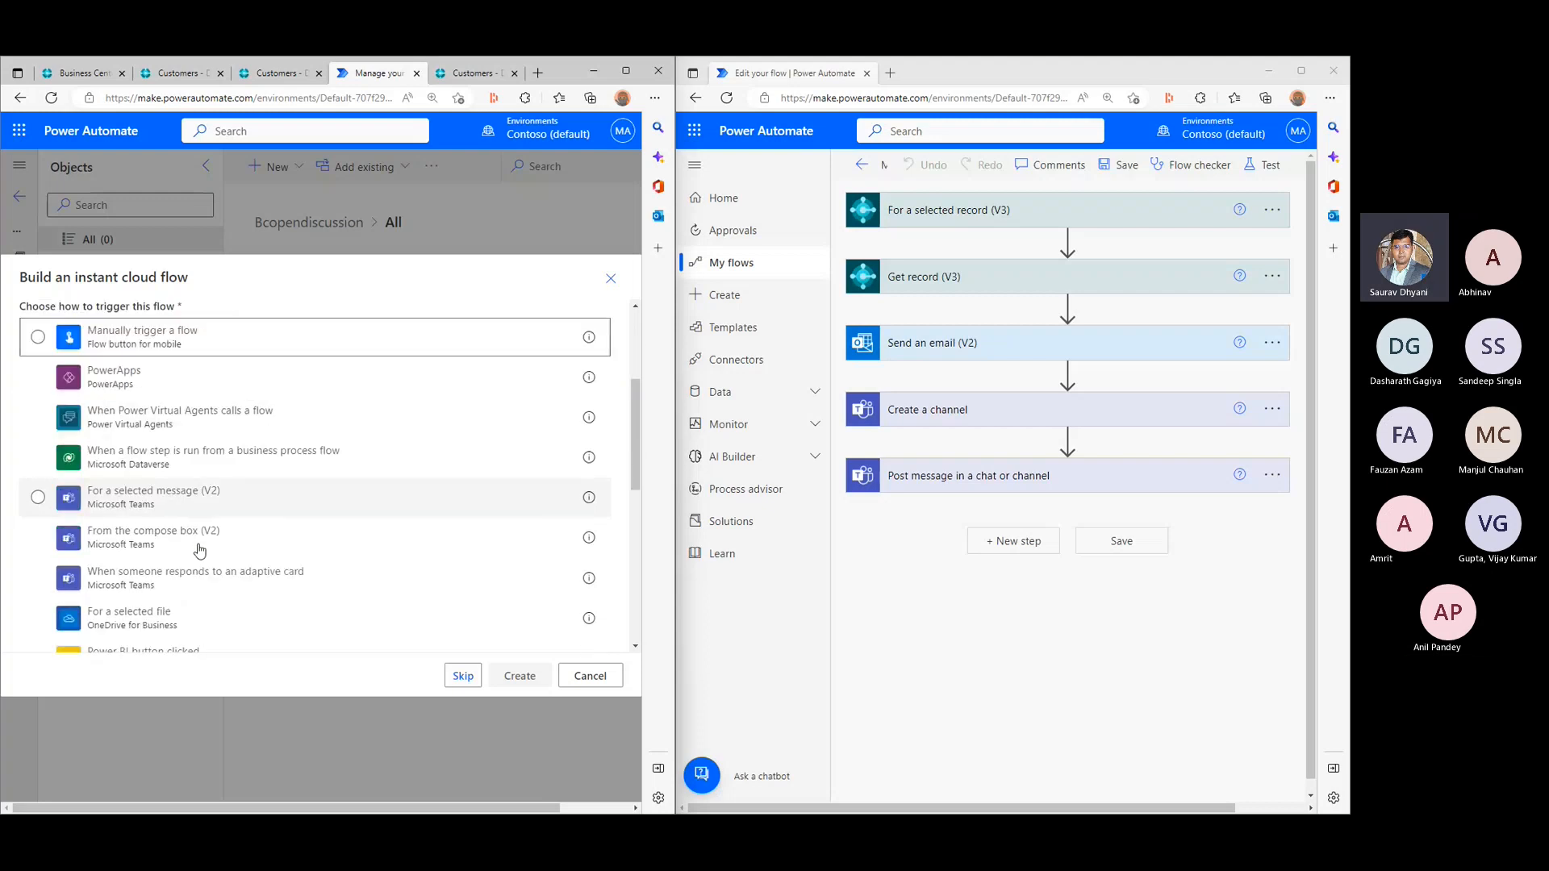
pyautogui.scroll(-2, 200, 551)
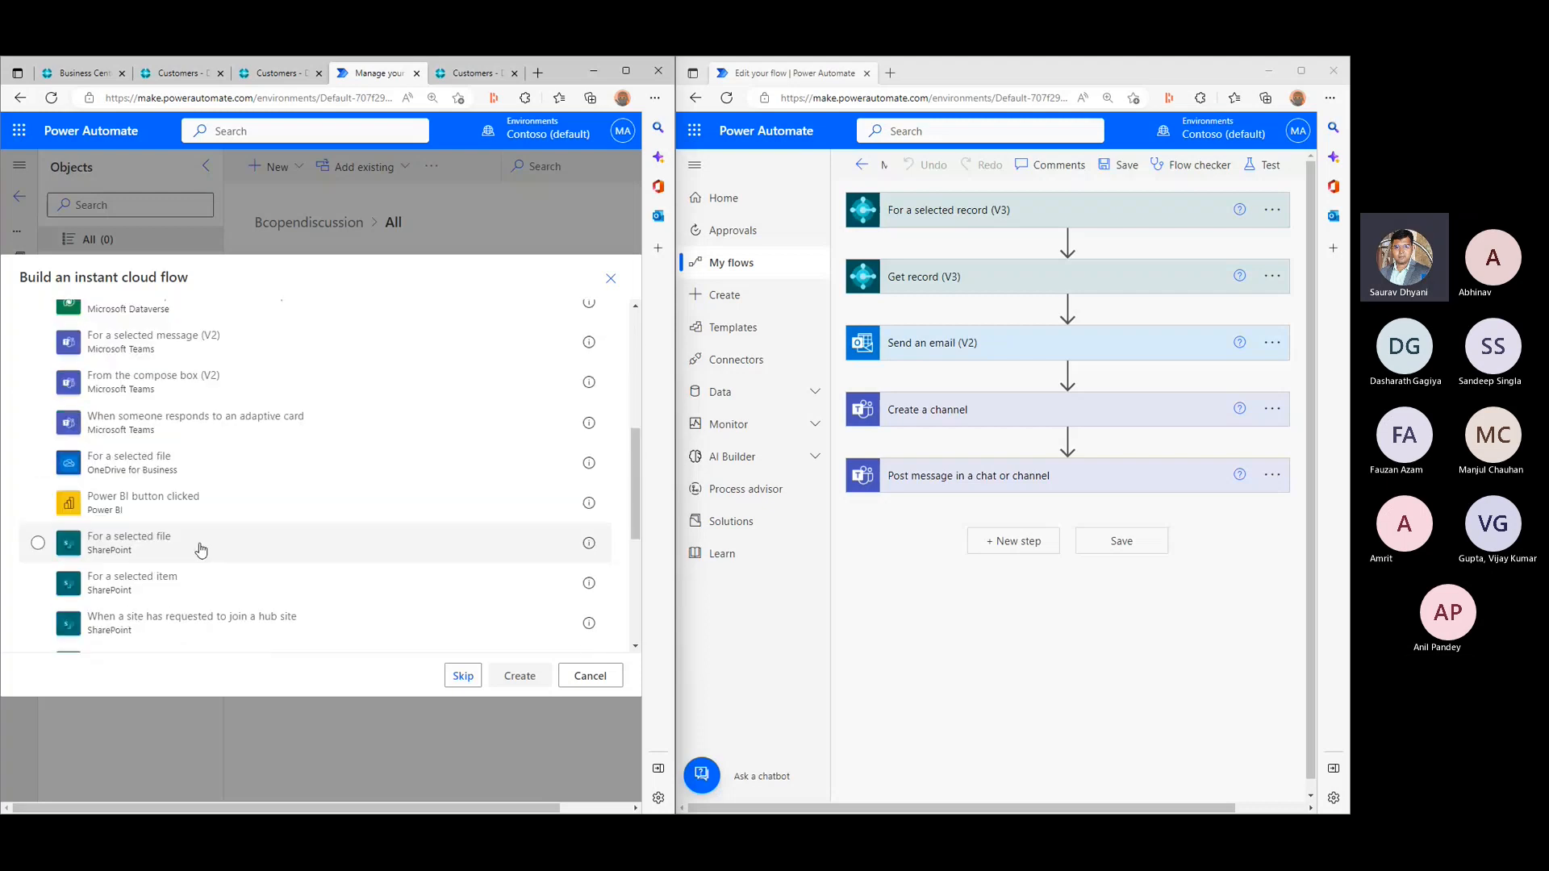
pyautogui.click(462, 676)
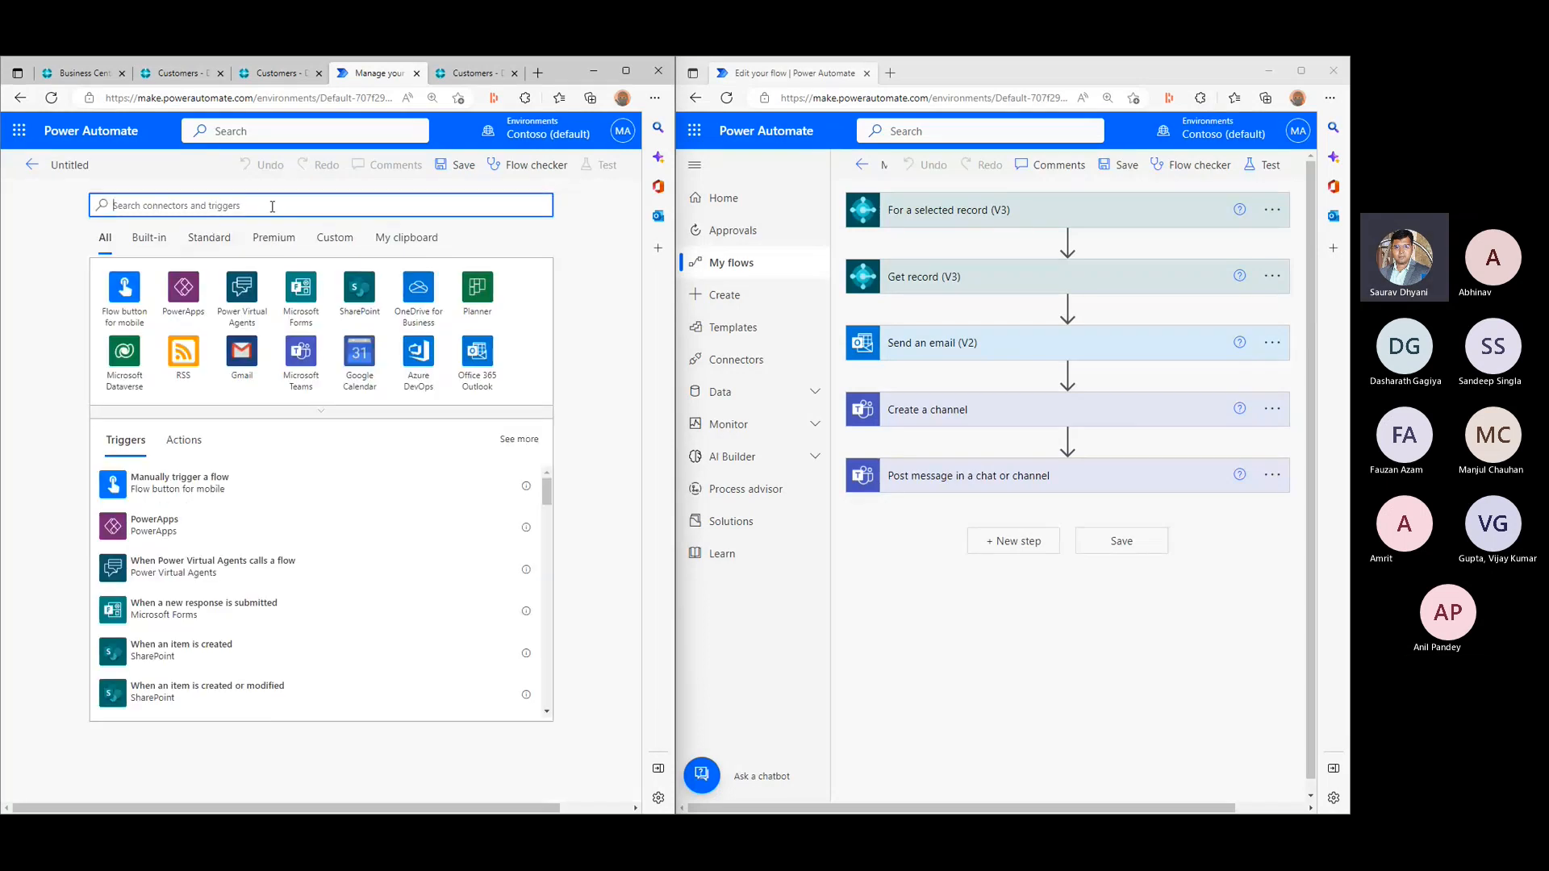
# - Search the connectors for Business Central and choose the Dynamics 365 Business Central trigger For a selected record (V3)
pyautogui.write('Business Central')
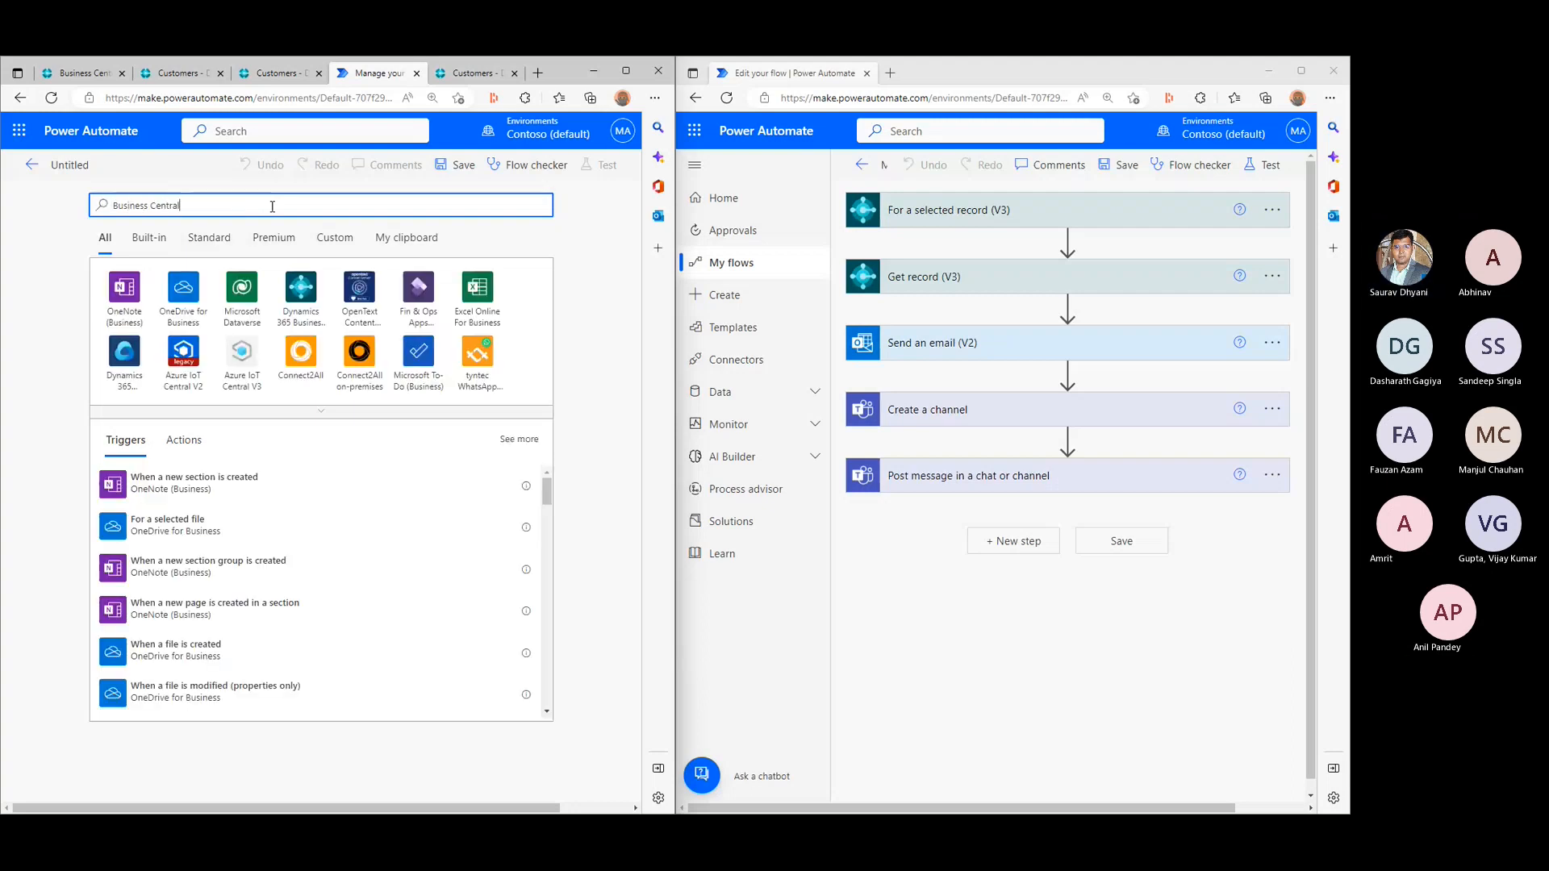
pyautogui.click(297, 305)
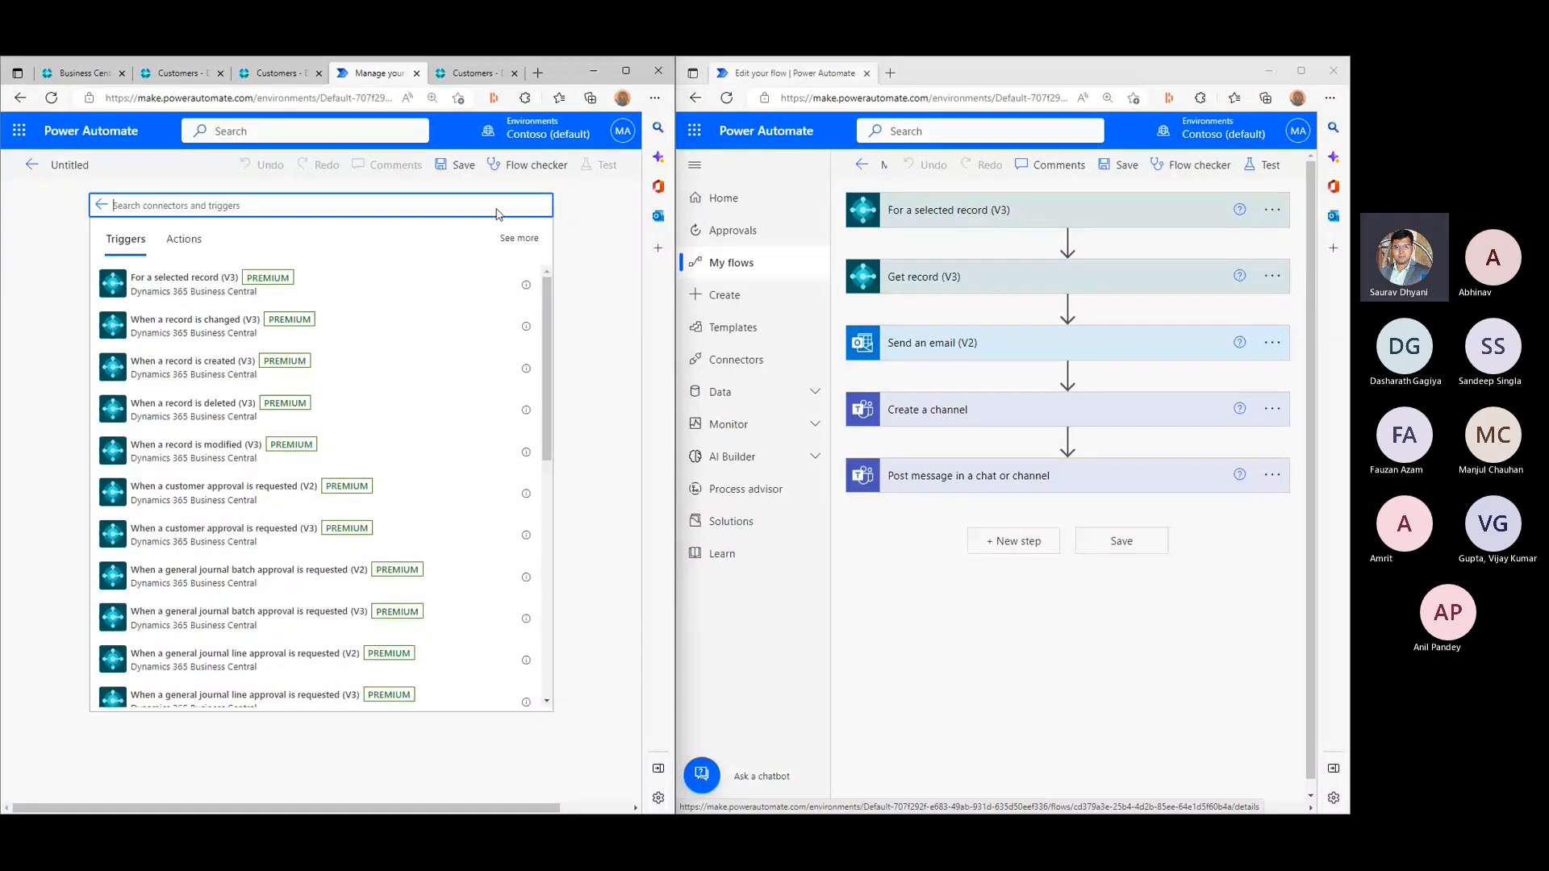
pyautogui.click(169, 290)
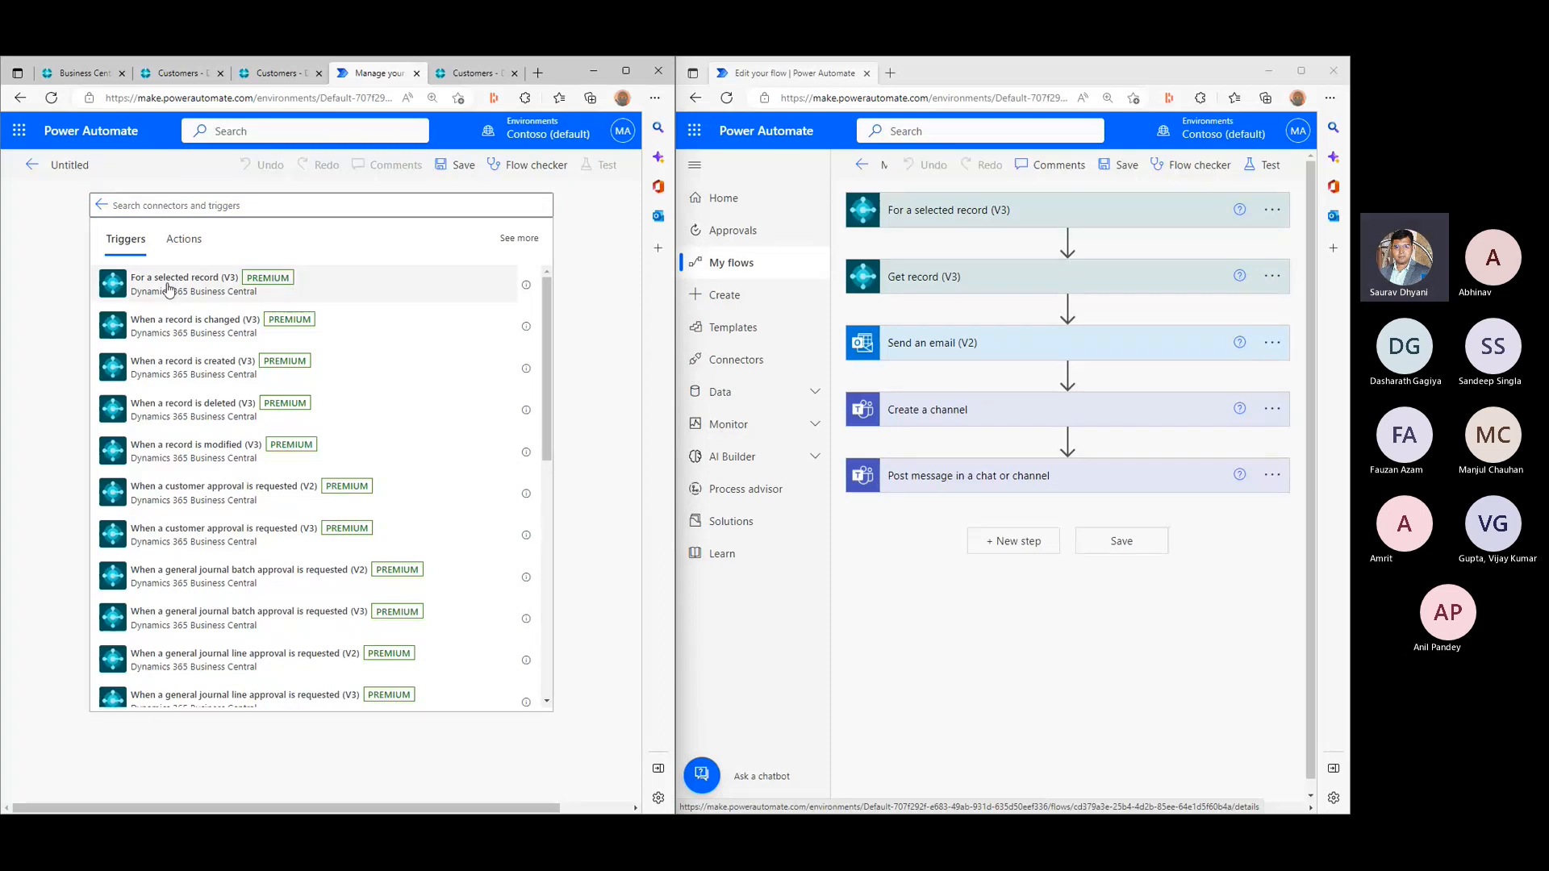
# - Add the For a selected record (V3) trigger and review its optional environment name and company name fields
pyautogui.click(169, 284)
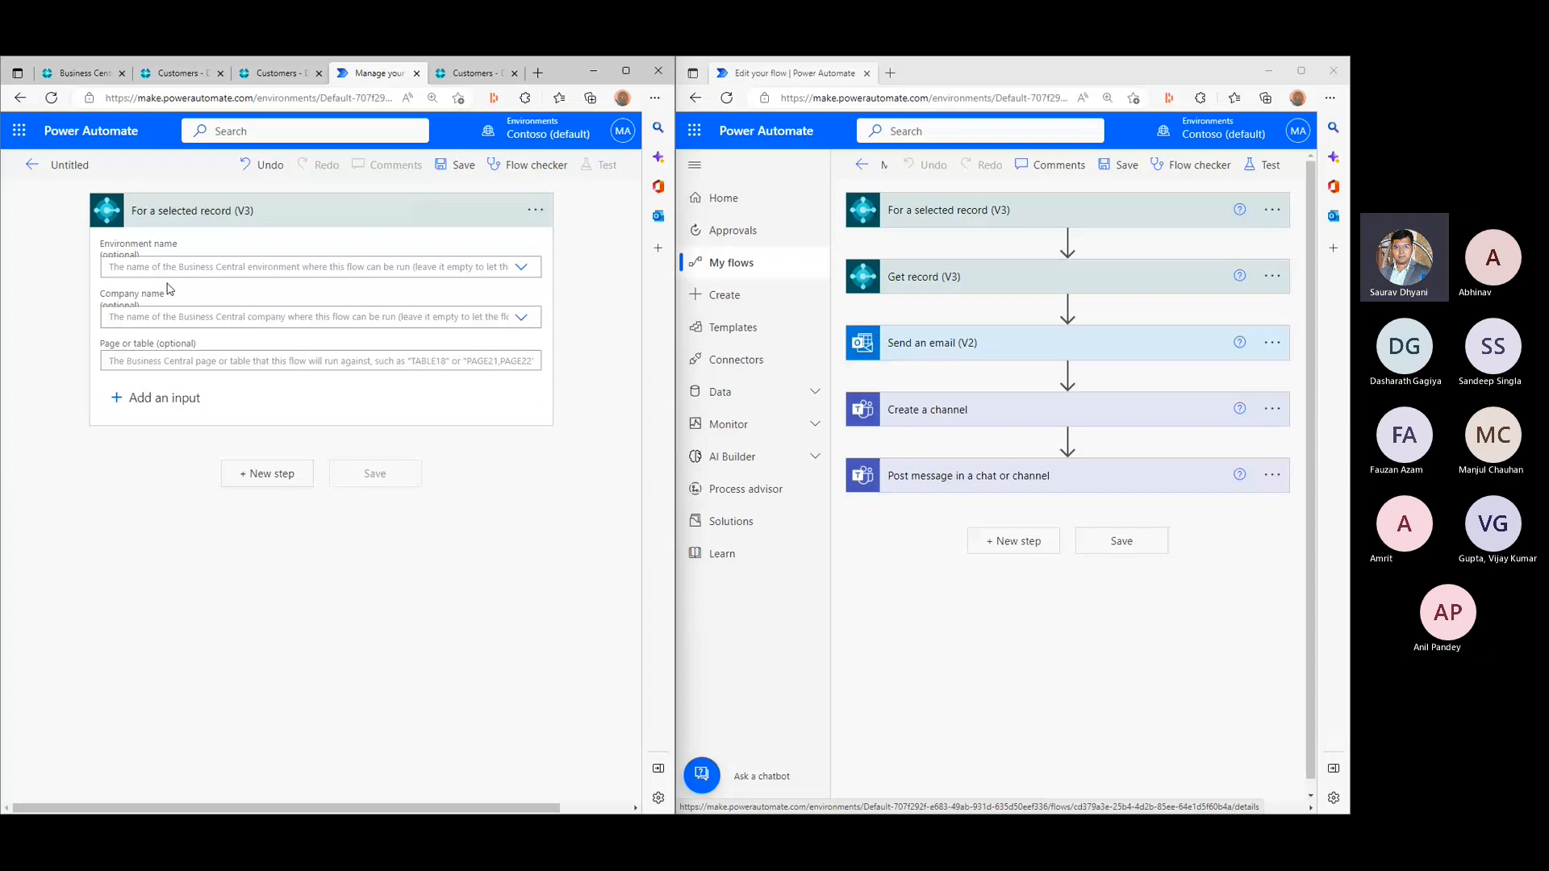
pyautogui.tripleClick(113, 259)
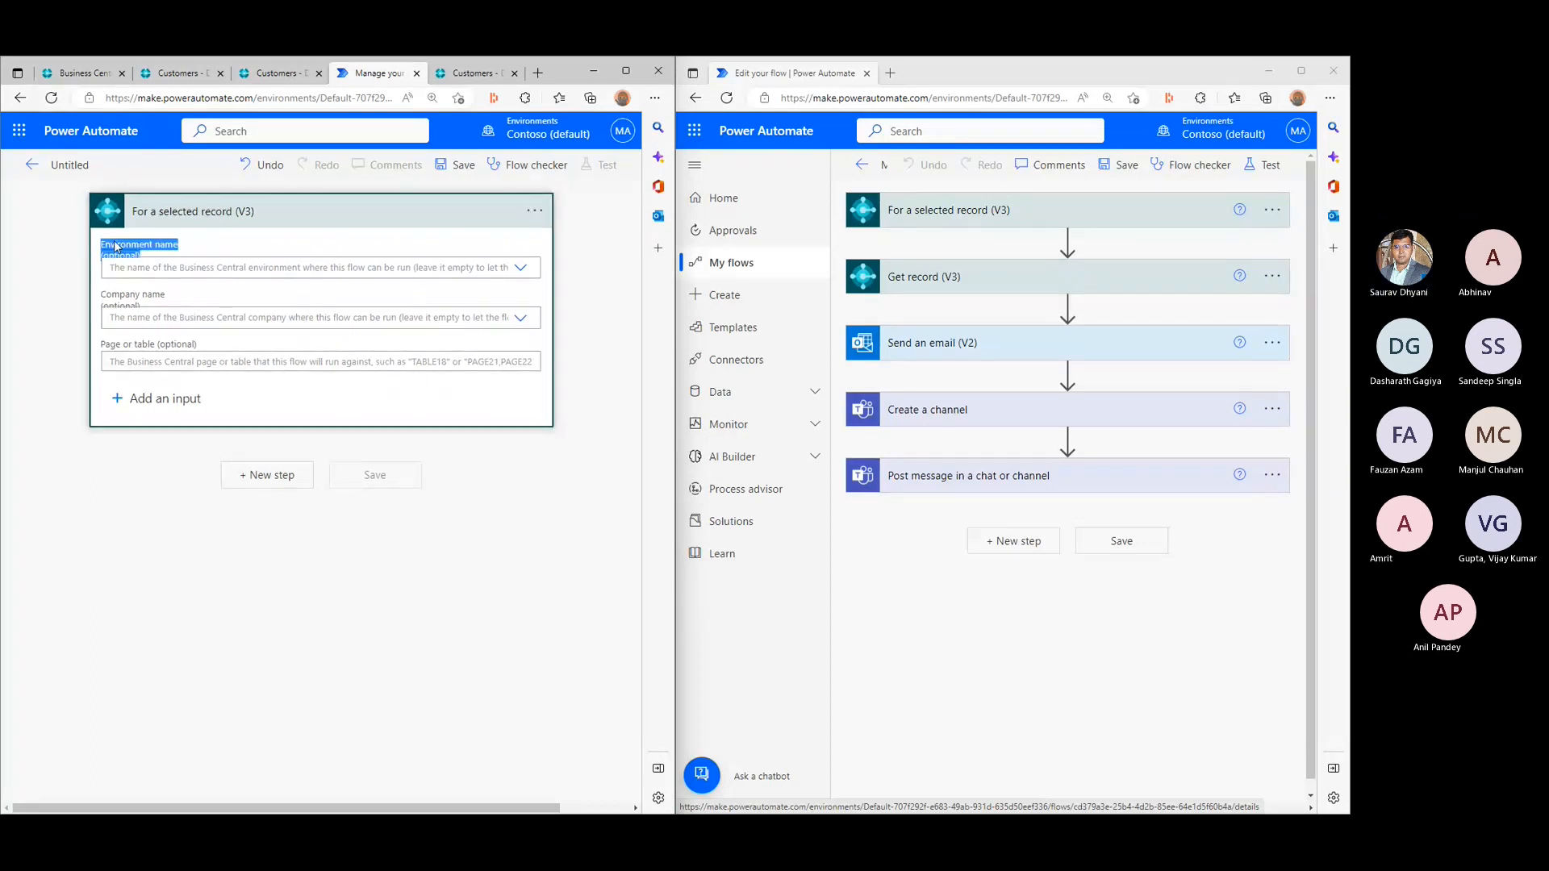
pyautogui.click(151, 300)
pyautogui.click(160, 300)
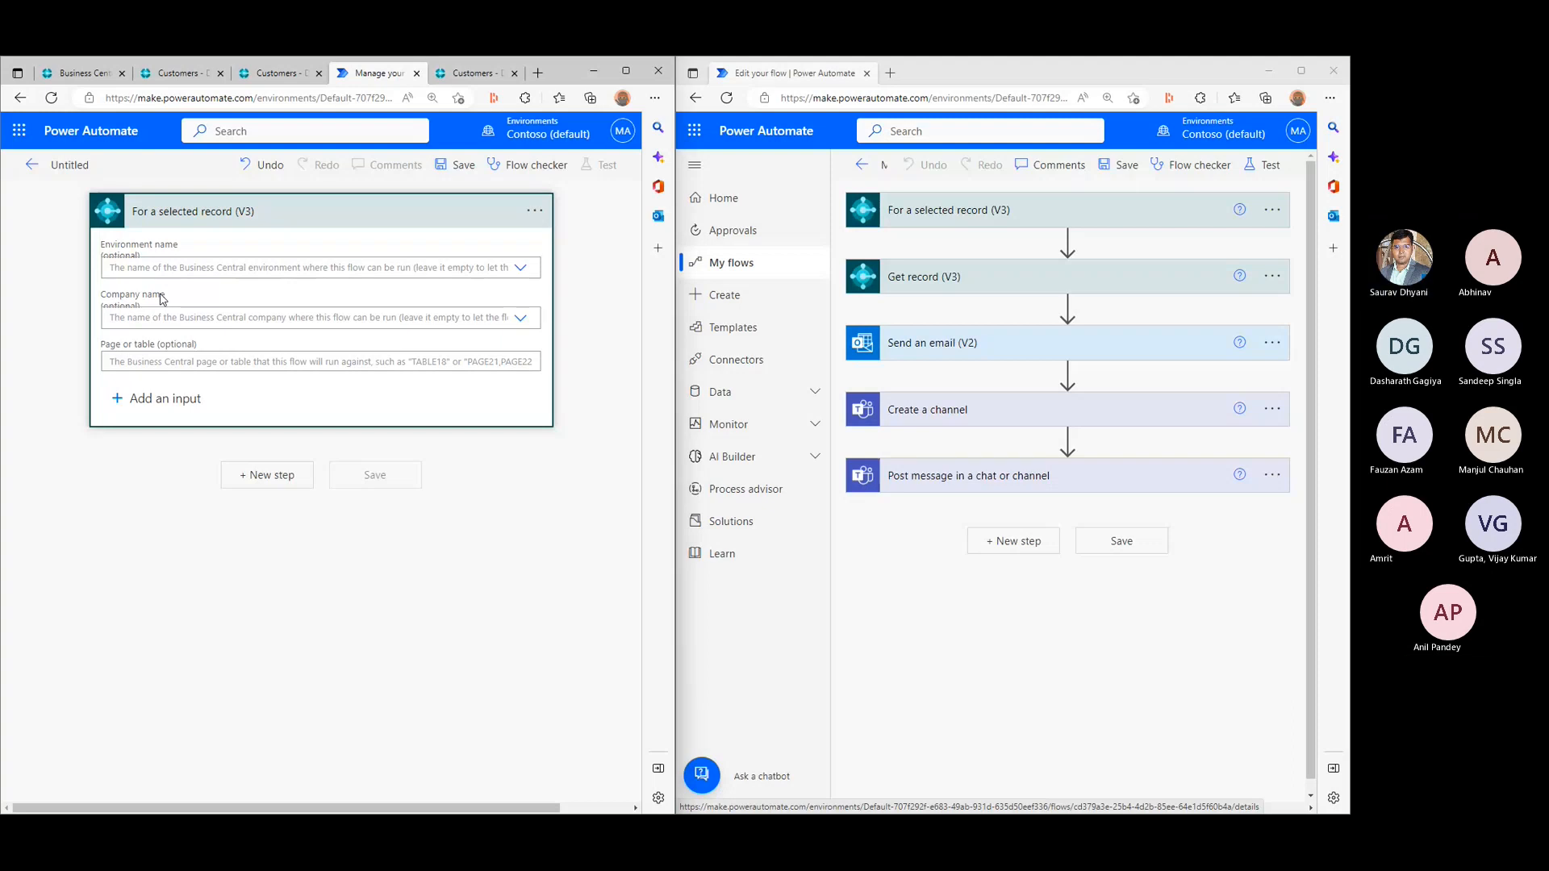
# - Enter Page22,Page as the beginning of the trigger's page or table value
pyautogui.click(167, 365)
pyautogui.write('Pa')
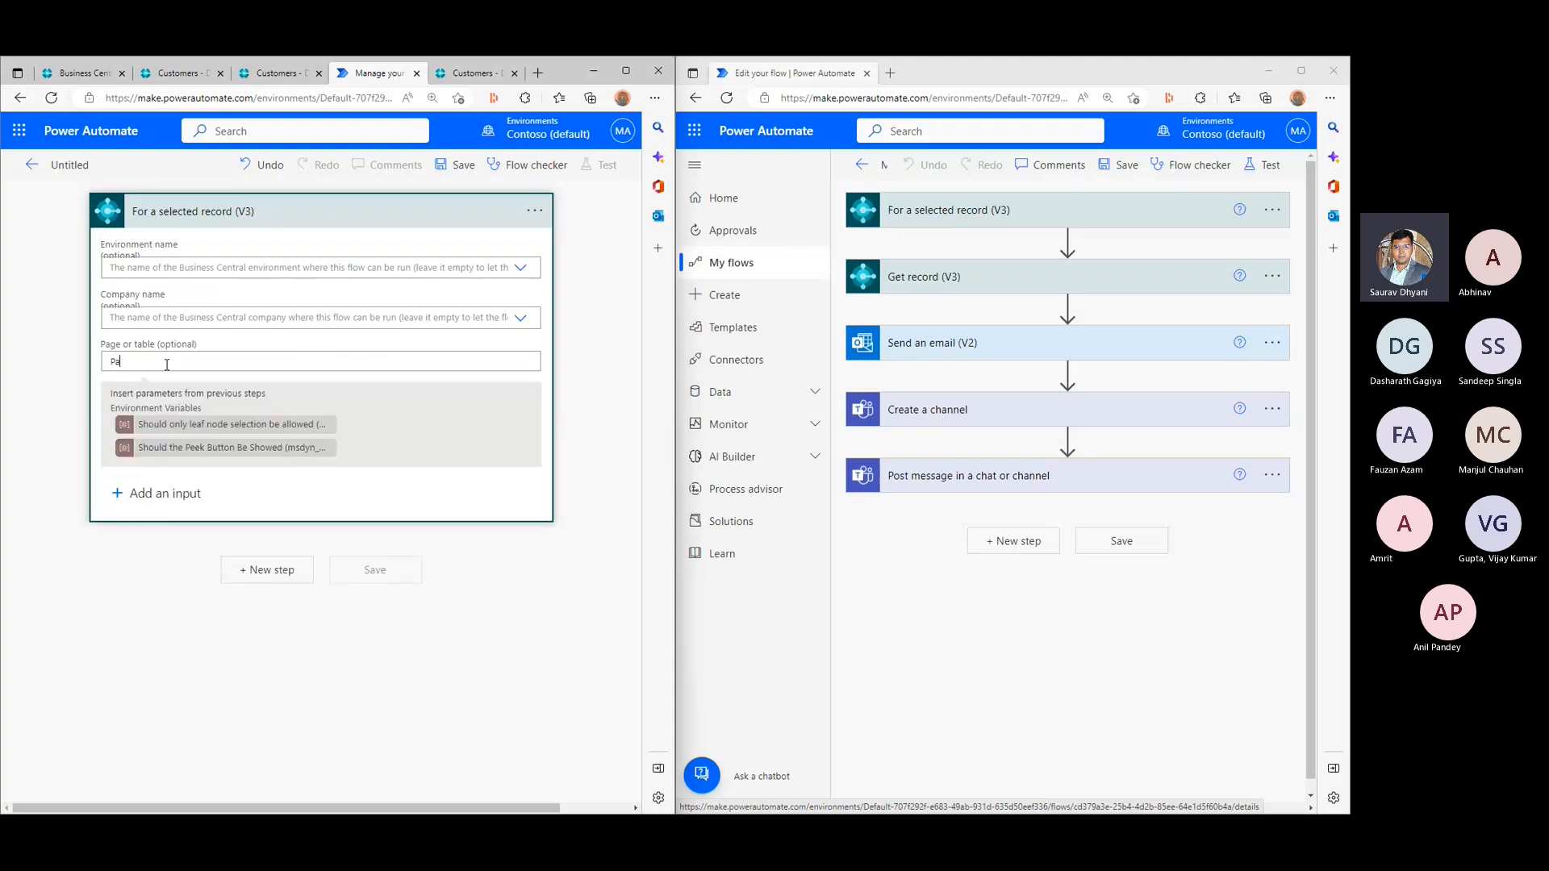
pyautogui.write('ge 22')
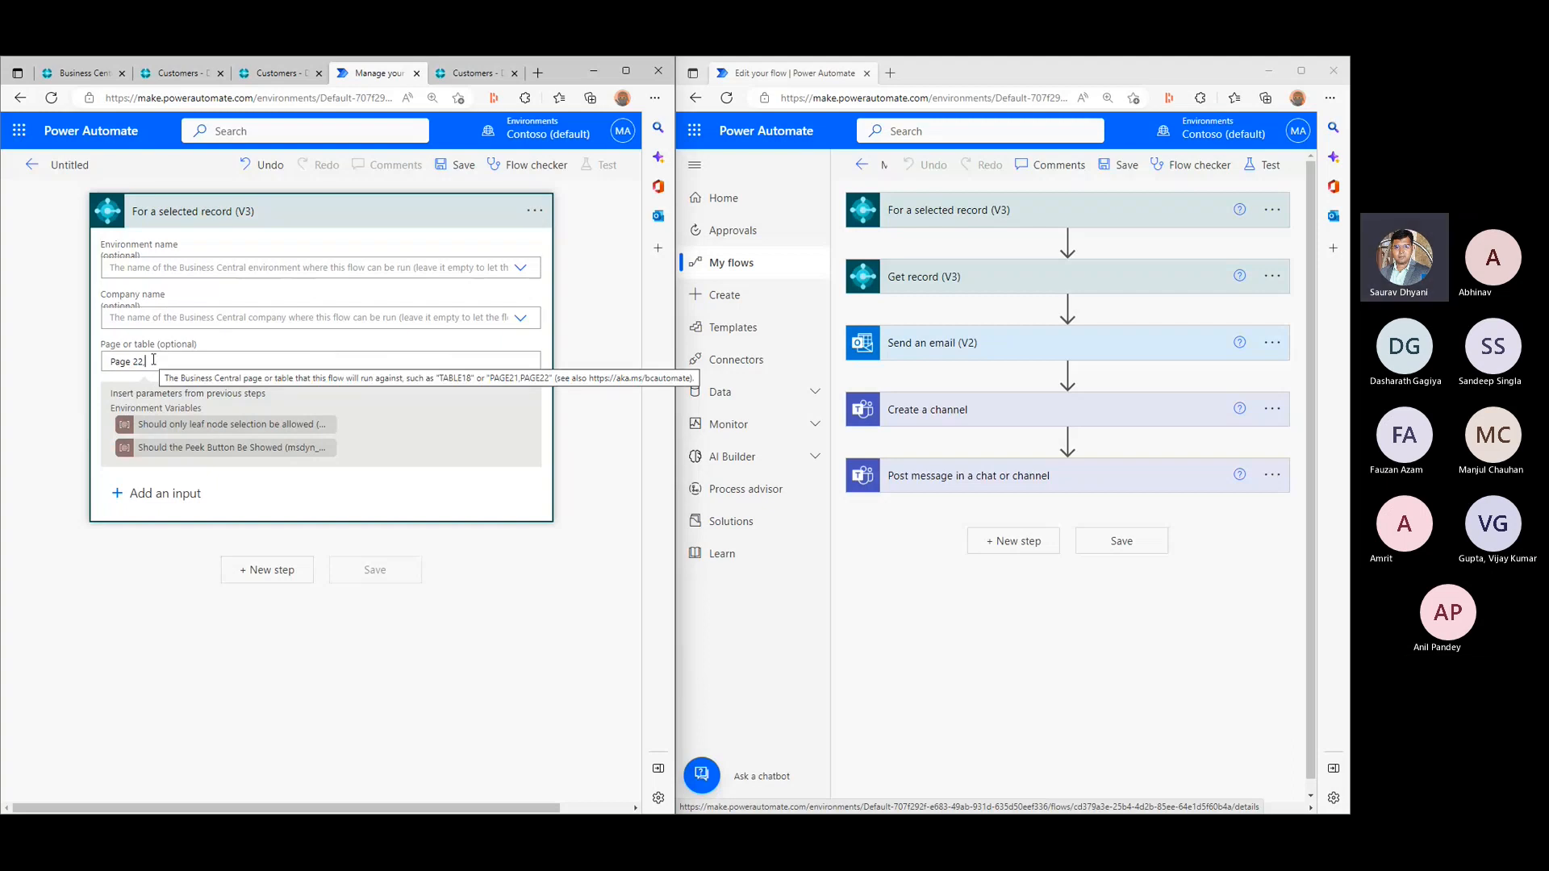
pyautogui.write(',')
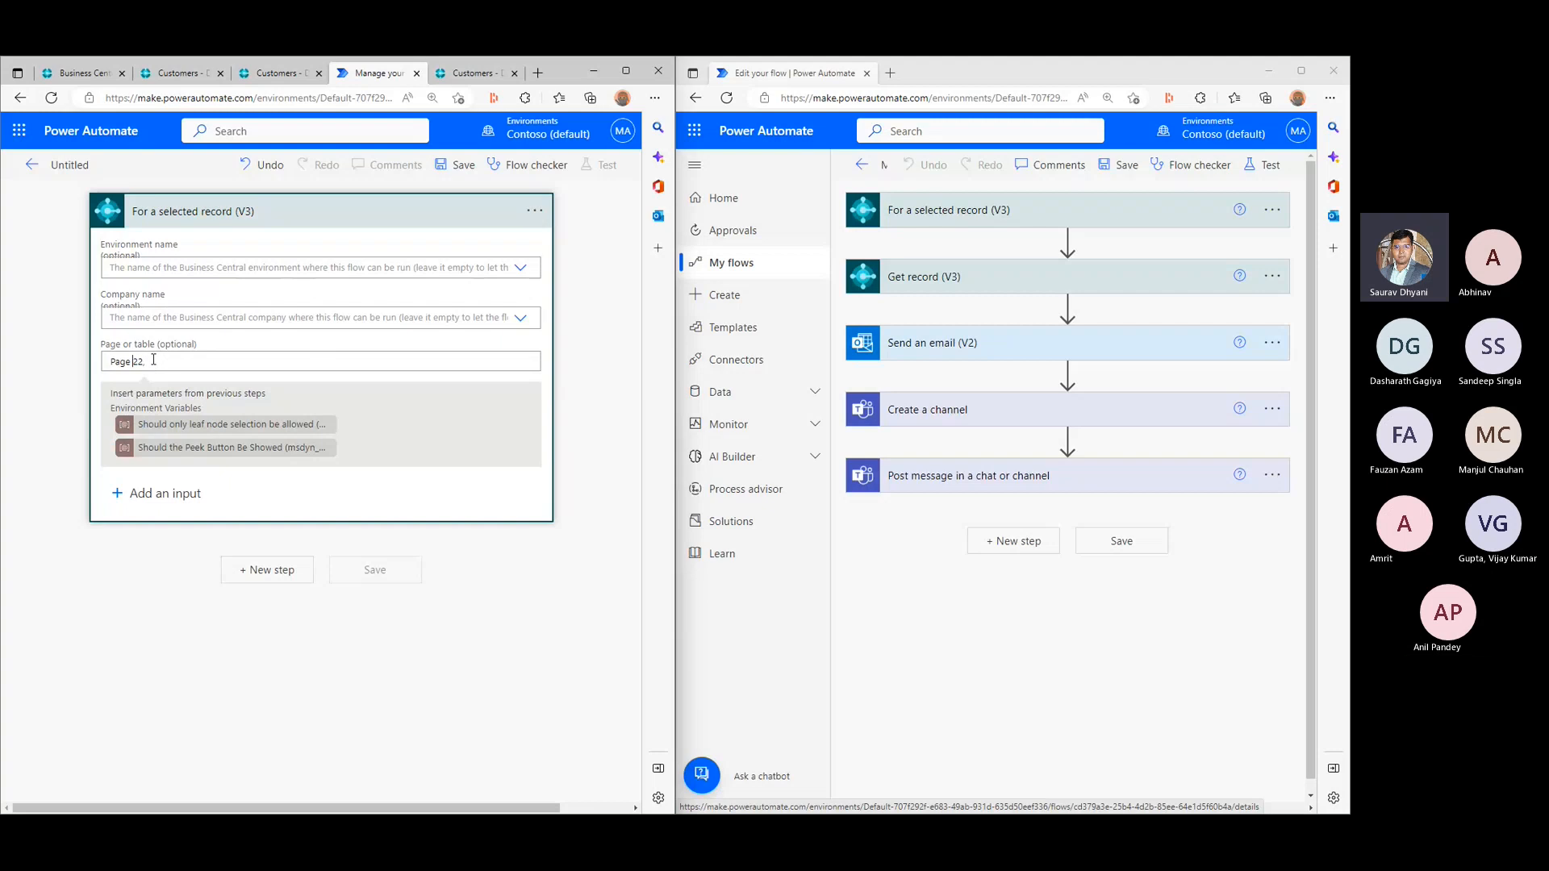
pyautogui.press('BackSpace')
pyautogui.press('Right')
pyautogui.press('Right')
pyautogui.write('Page')
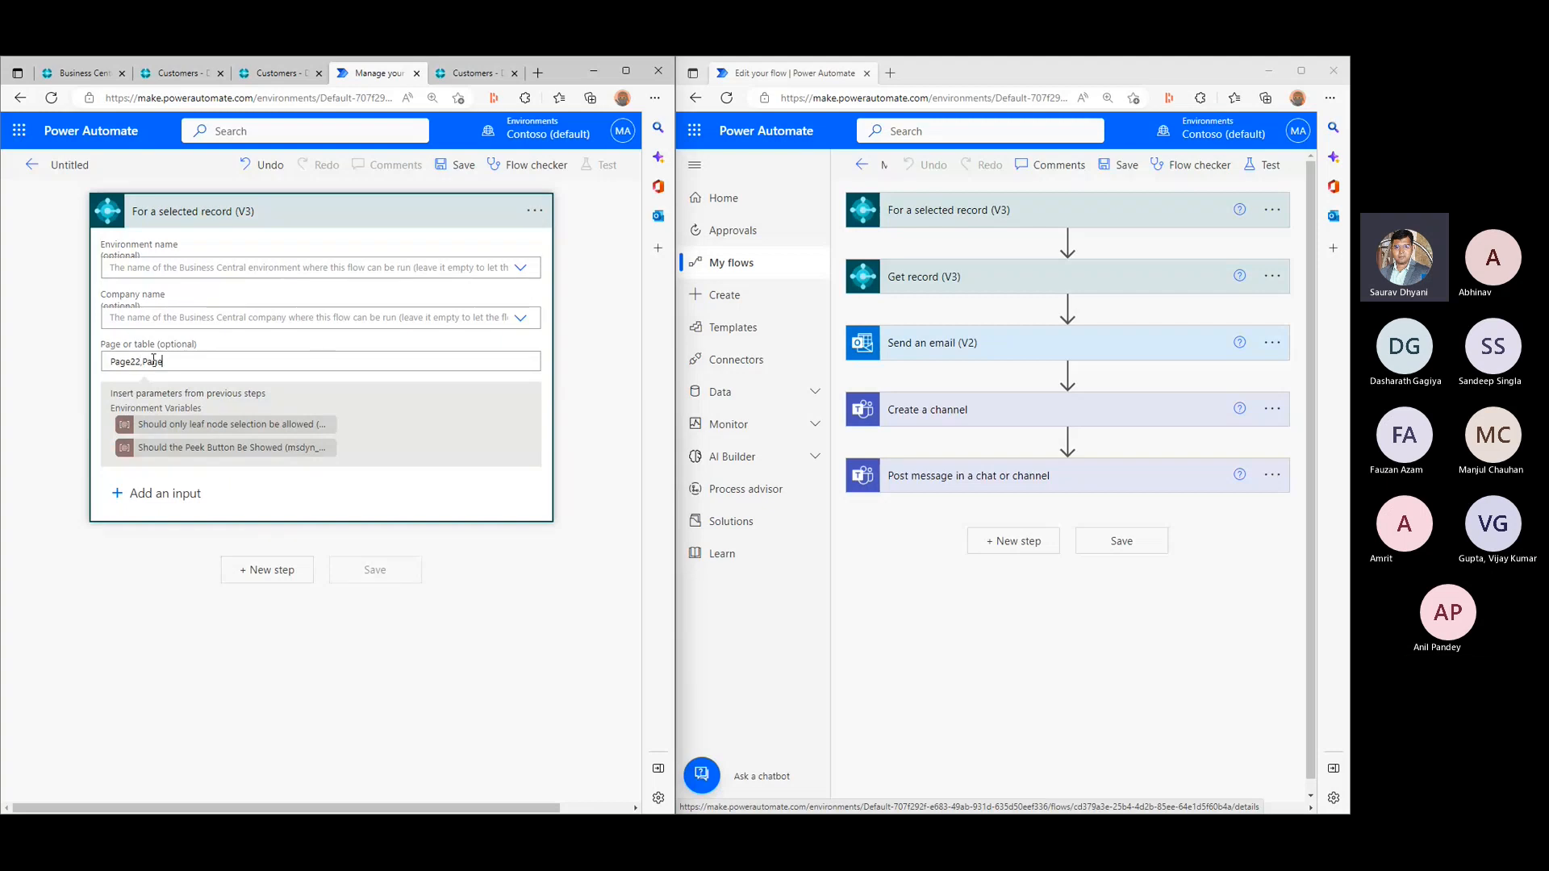
# - Switch to Business Central, search for vendors and open the Vendors list
pyautogui.click(165, 74)
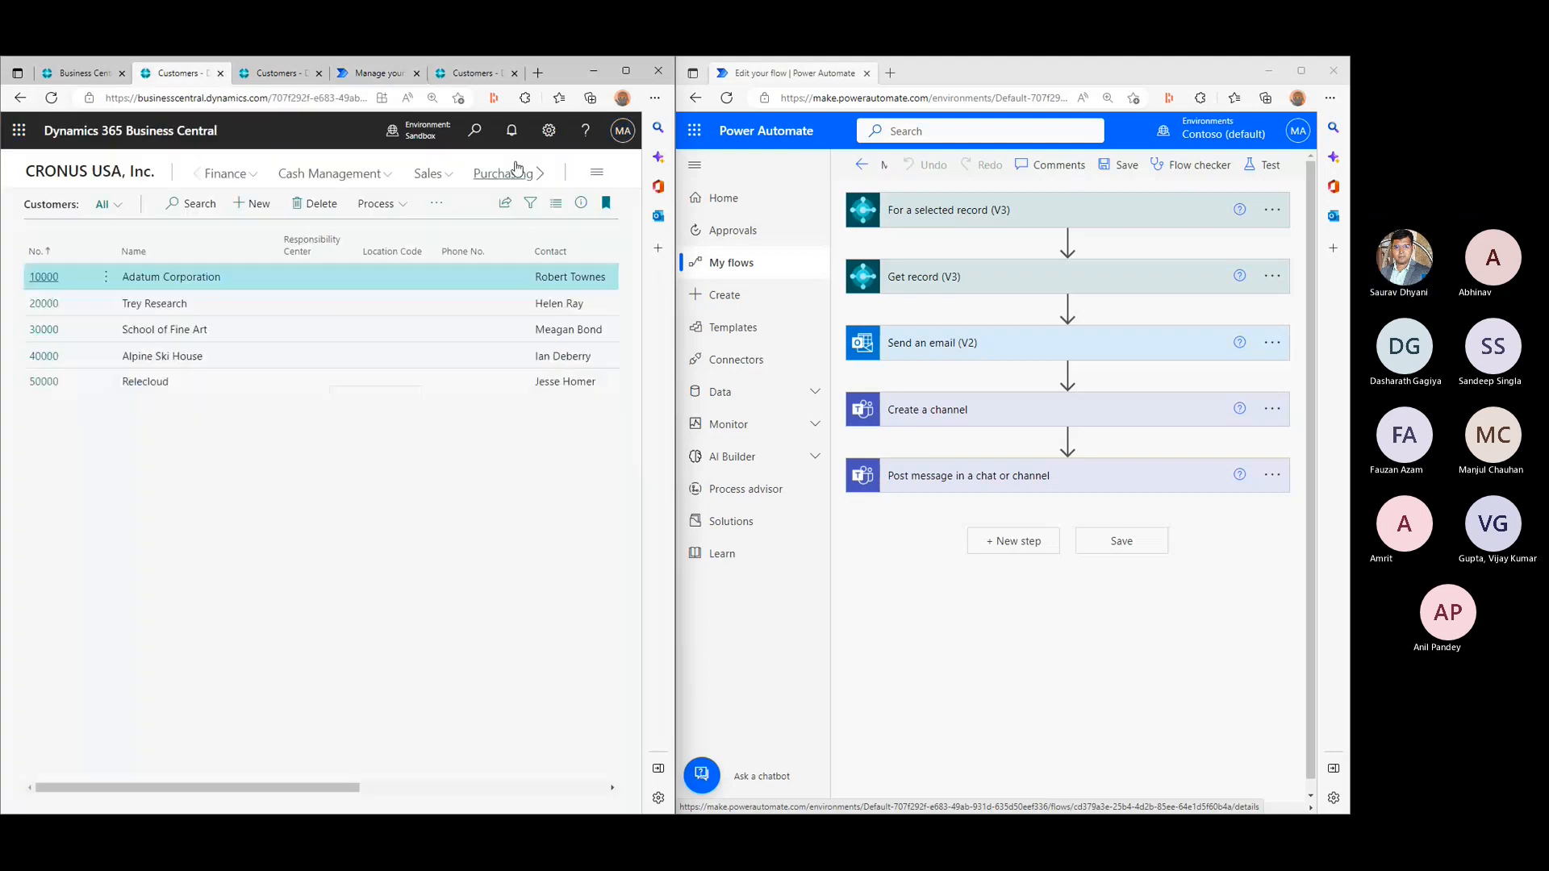
pyautogui.click(470, 129)
pyautogui.write('vend')
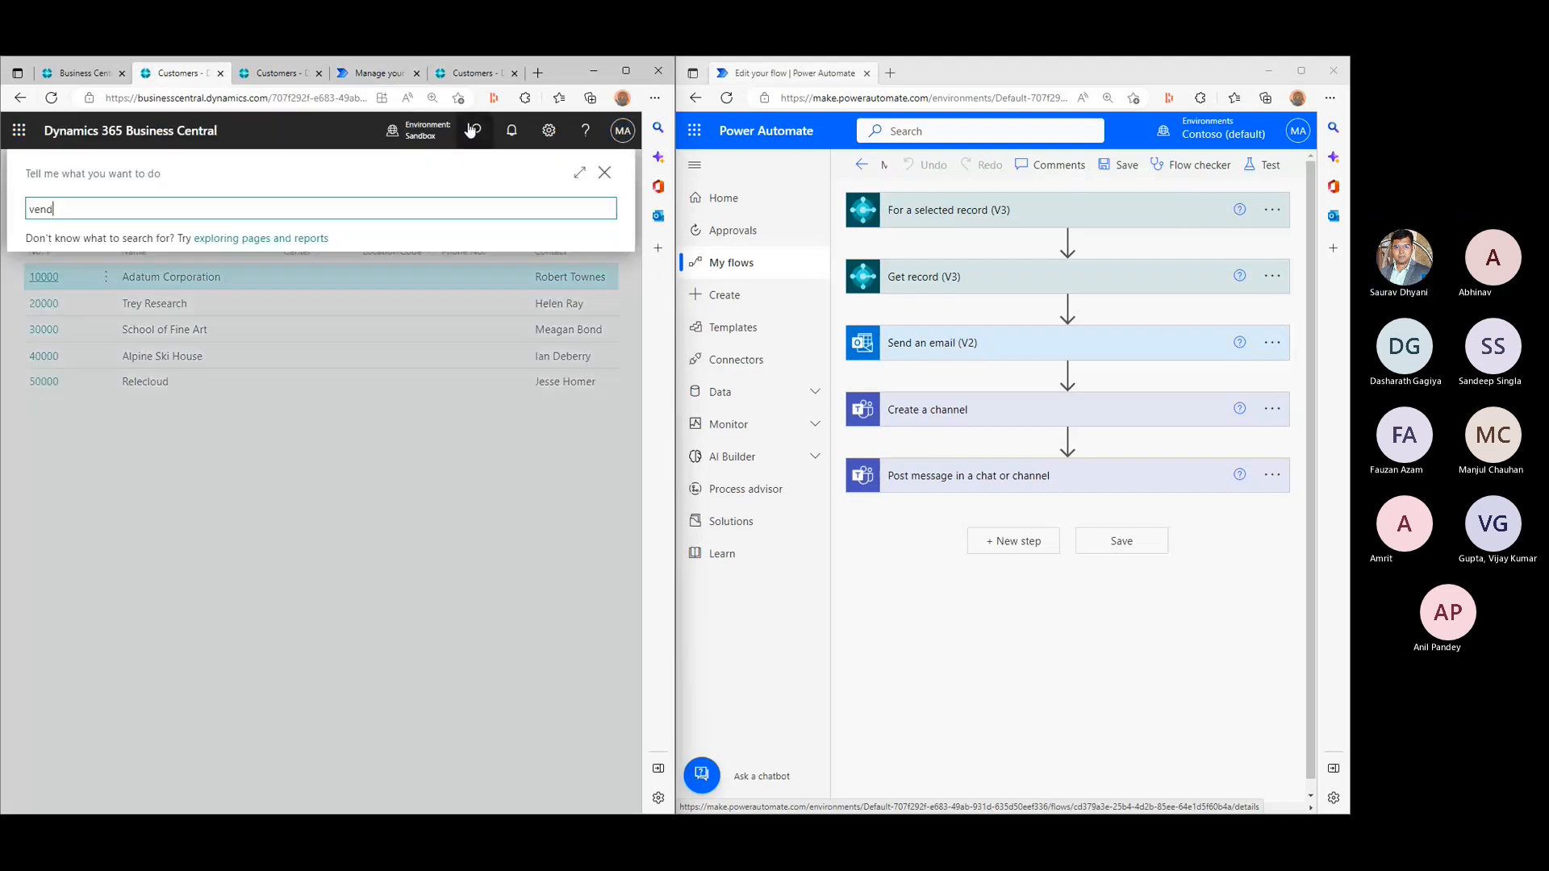
pyautogui.write('ors')
pyautogui.click(73, 276)
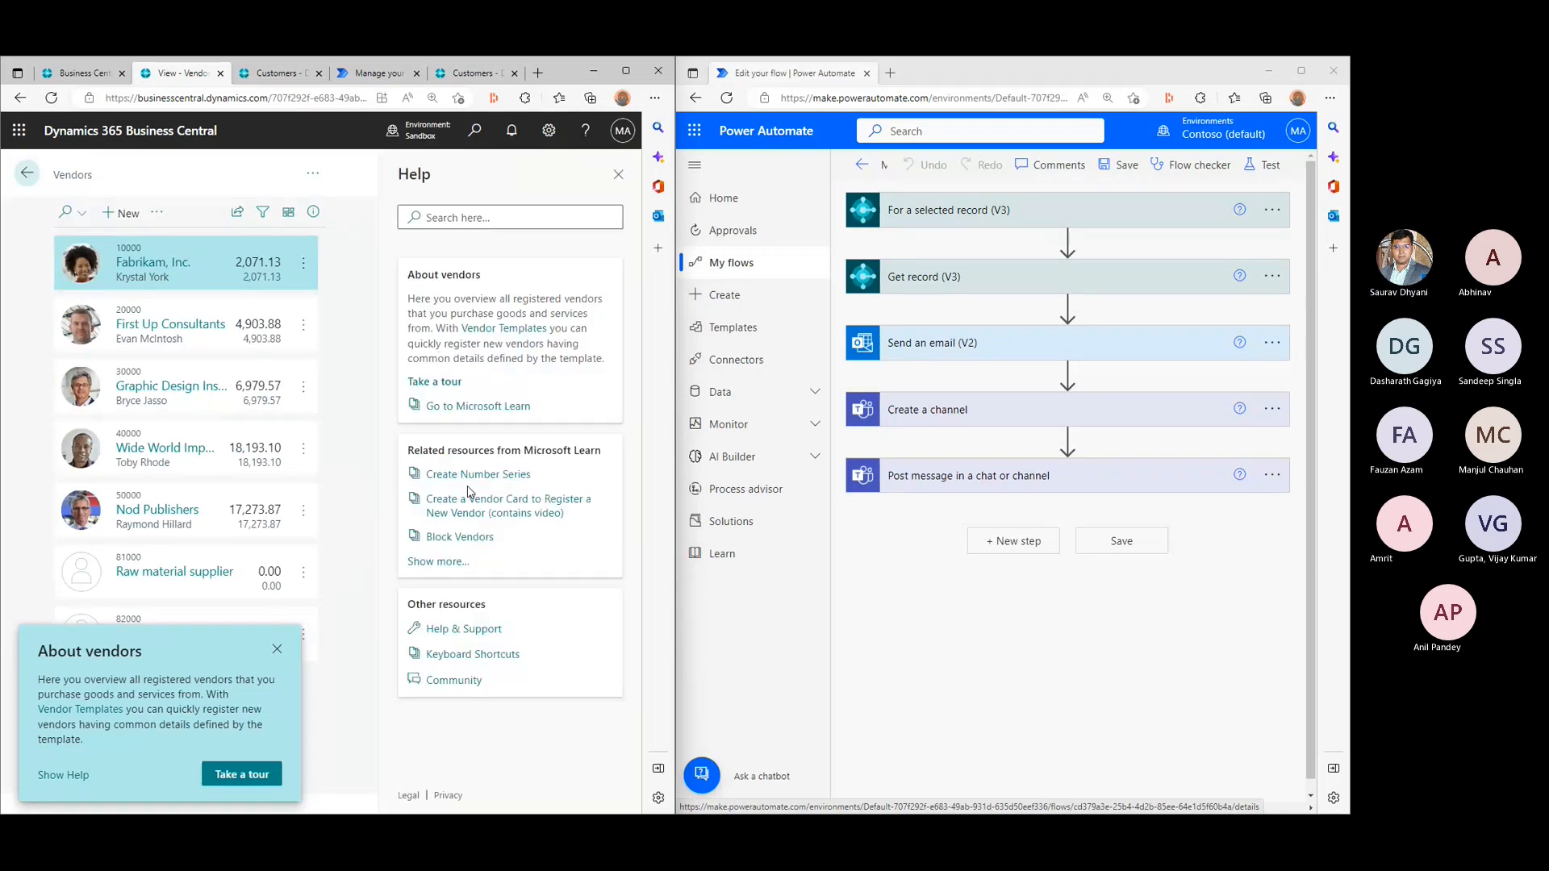
# - Go through Help & Support to the page inspection of the Vendors list to look up its page number
pyautogui.click(467, 642)
pyautogui.scroll(-5, 137, 565)
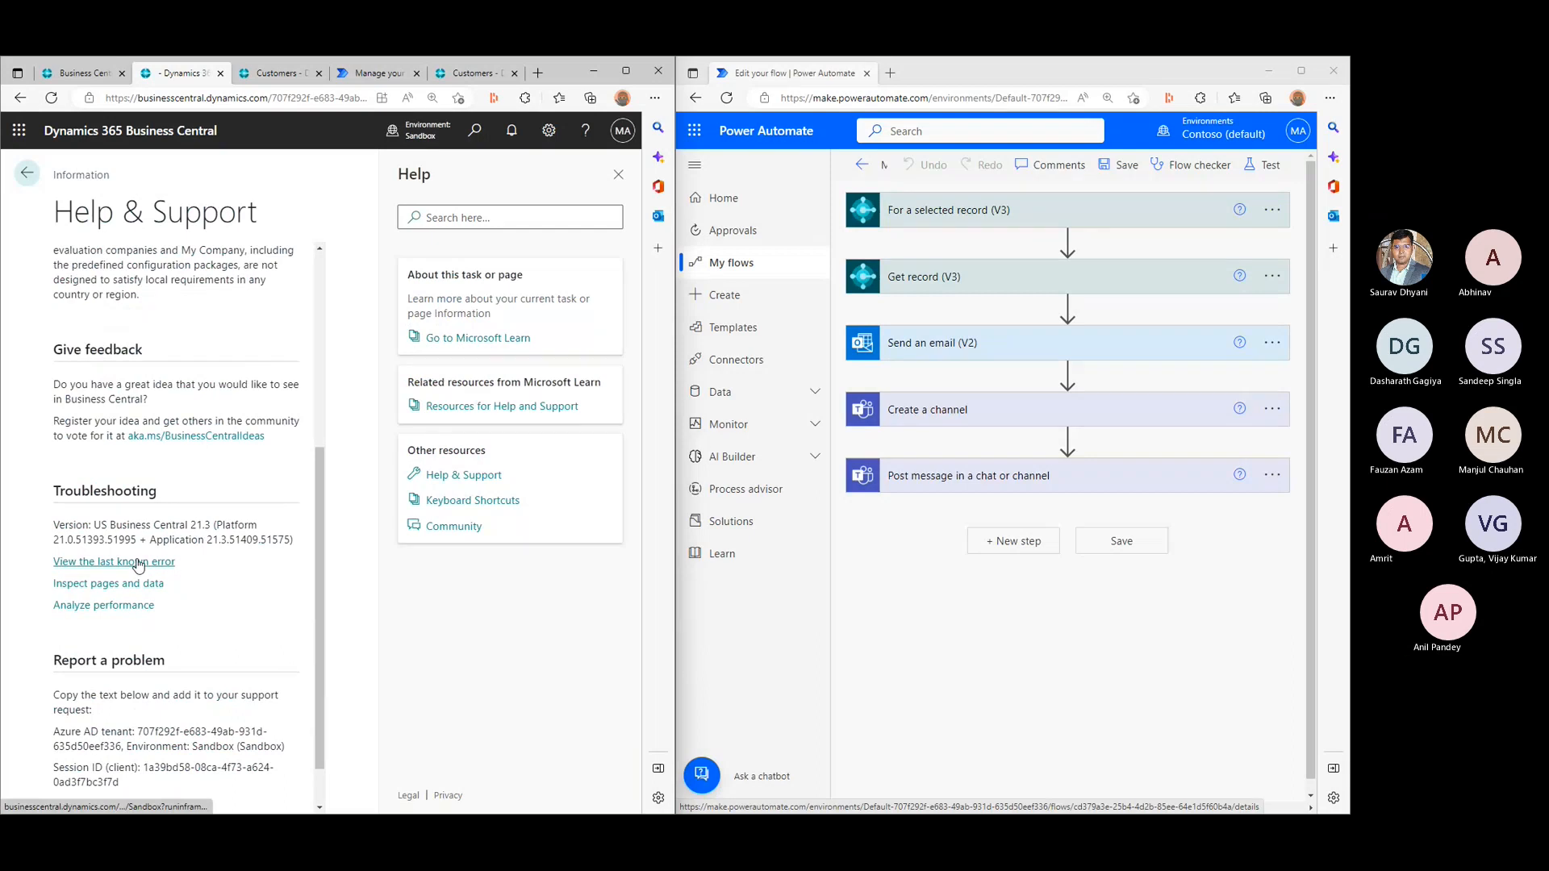
pyautogui.click(138, 562)
pyautogui.click(250, 605)
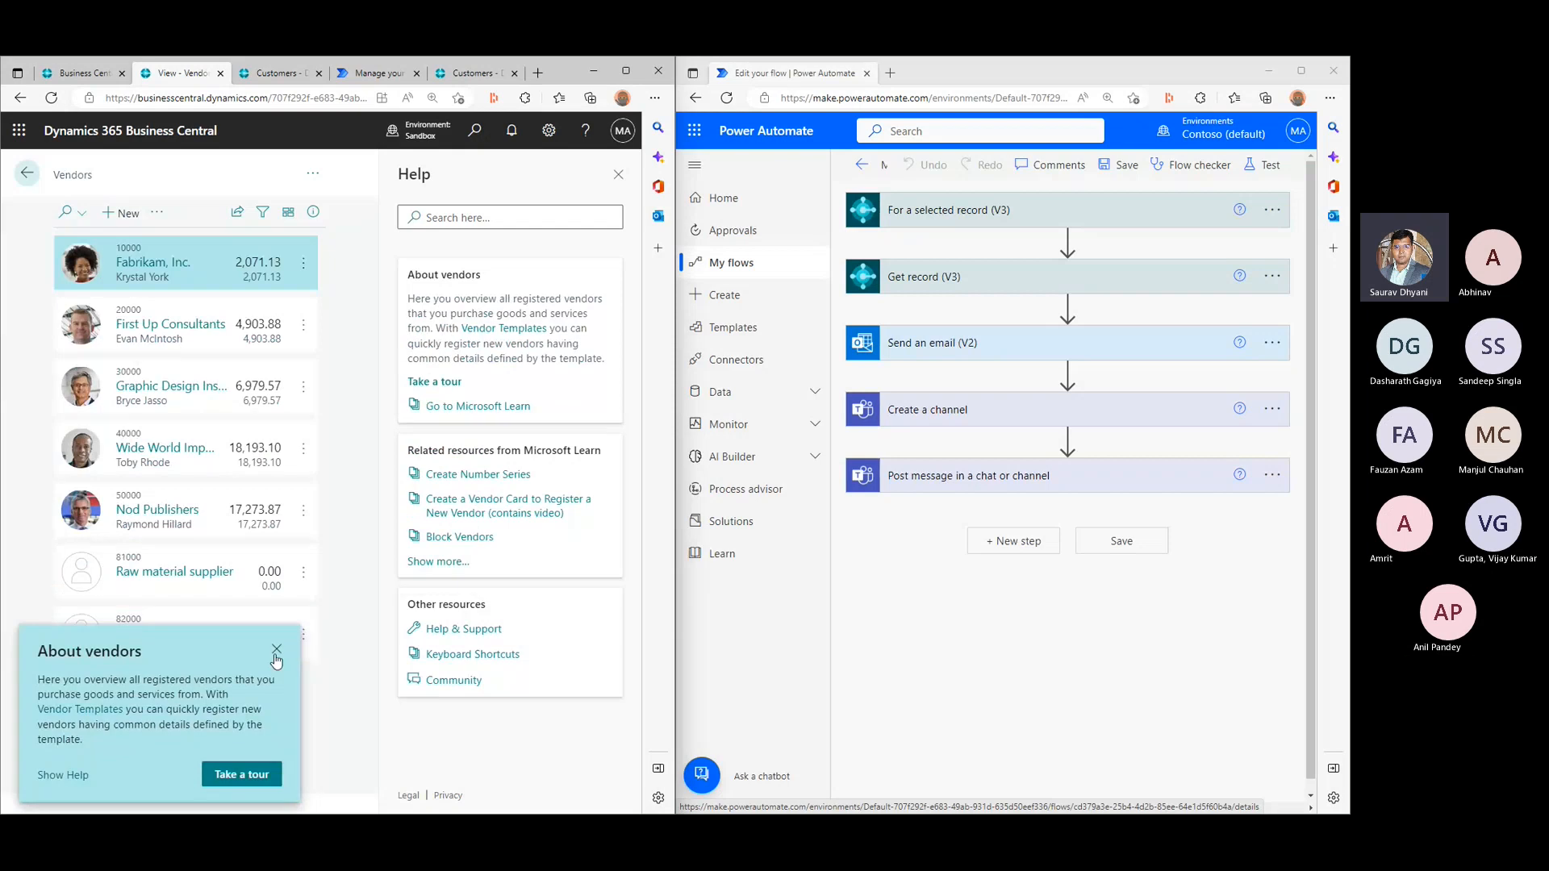
pyautogui.hotkey('ctrl', 'alt', 'F1')
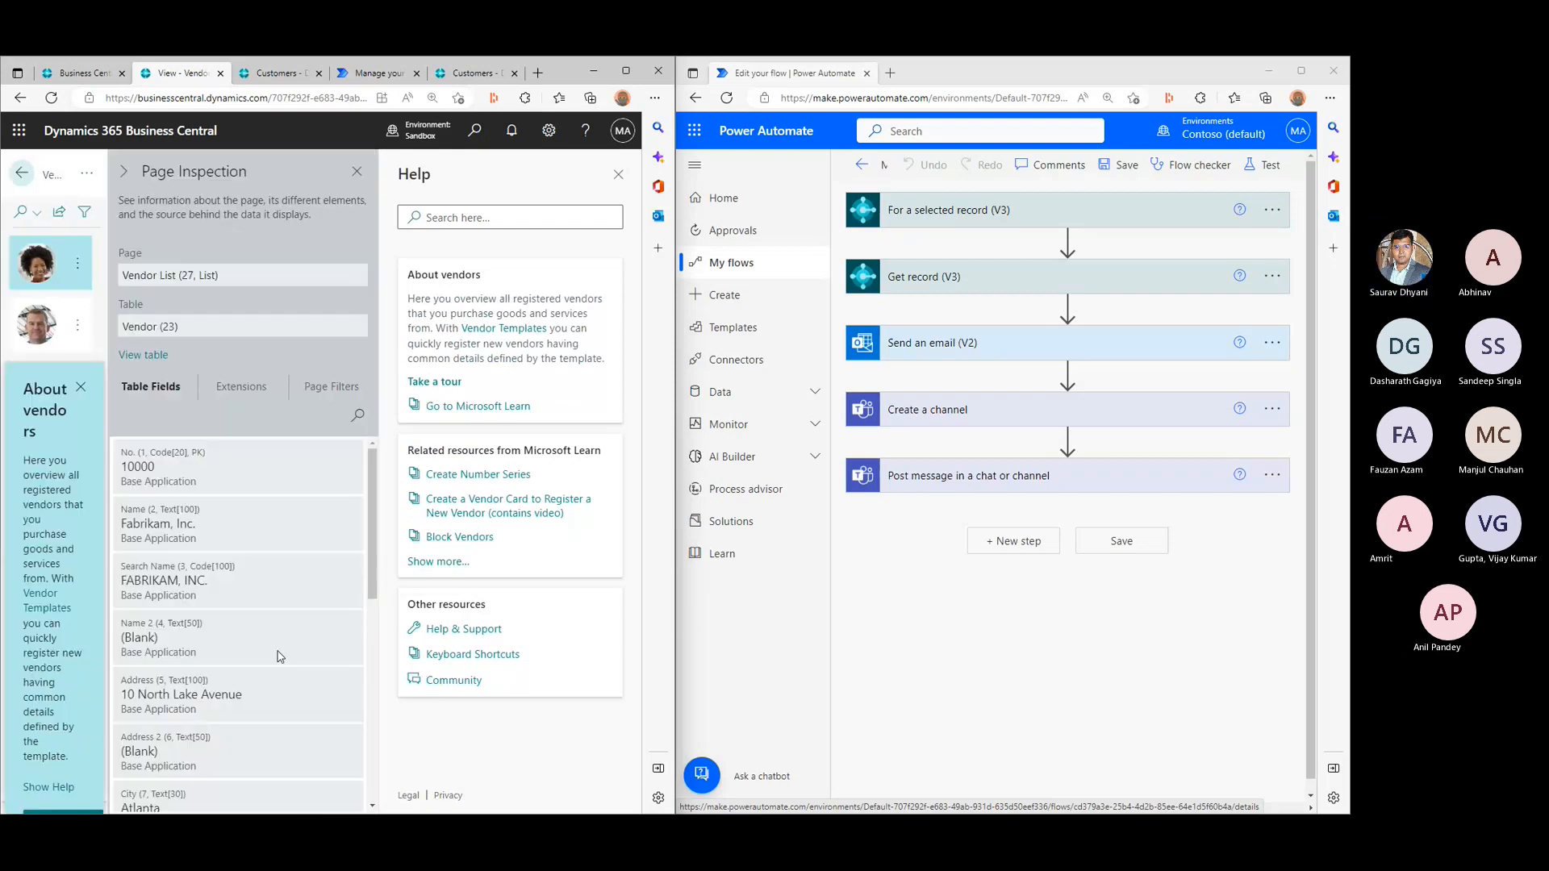
# - Return to the flow designer in Power Automate and complete the trigger's page or table value as Page22,Page27
pyautogui.click(390, 73)
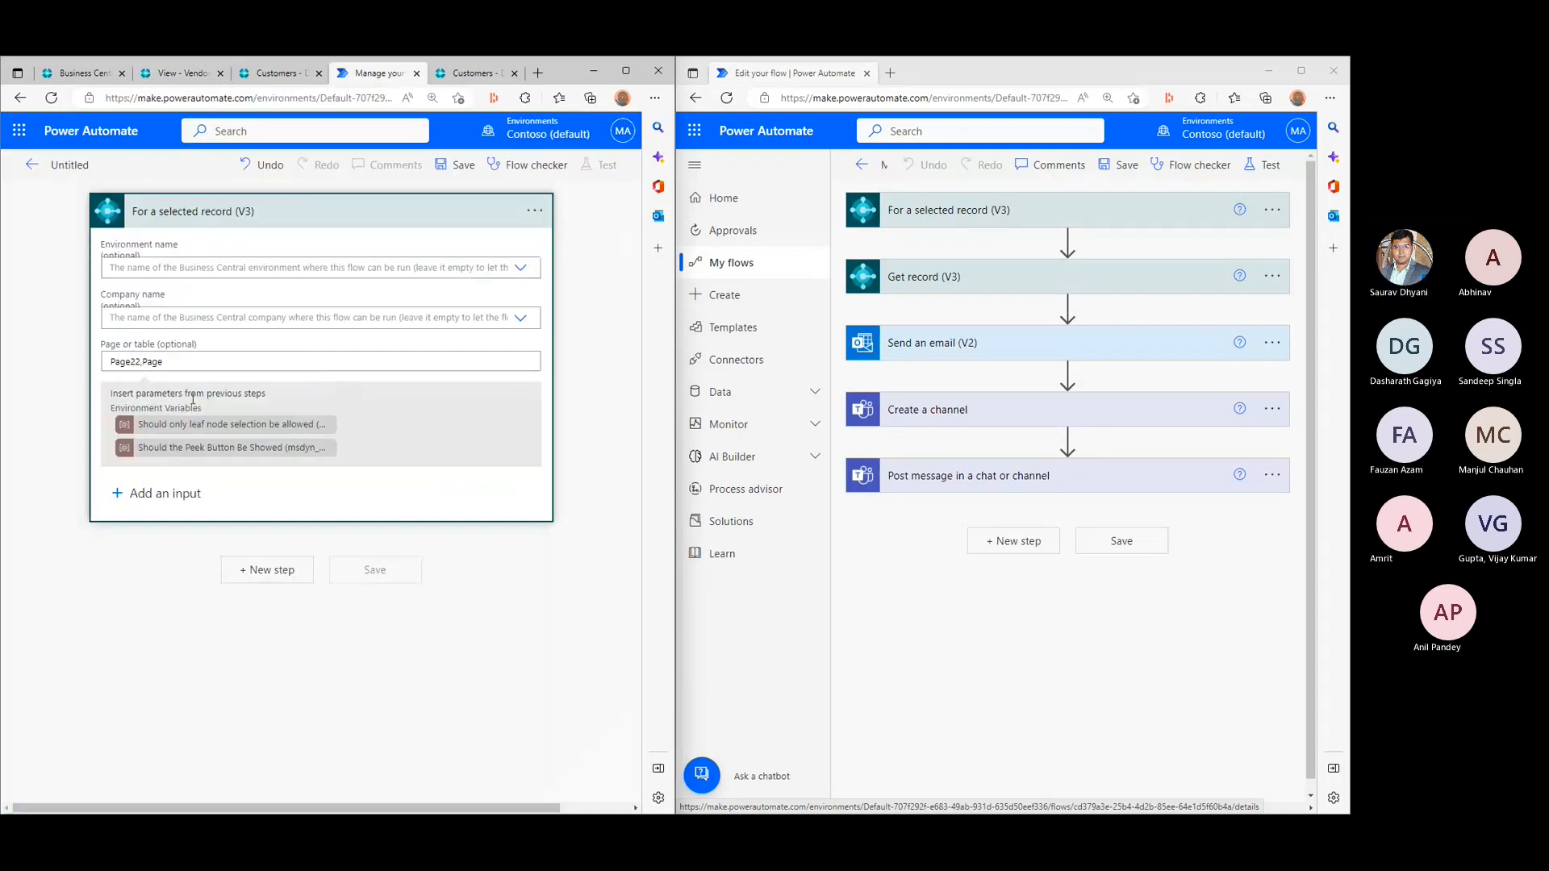
pyautogui.write('27')
# - Add a new step after the trigger using the Dynamics 365 Business Central action Get record (V3), found by searching for business central
pyautogui.click(244, 571)
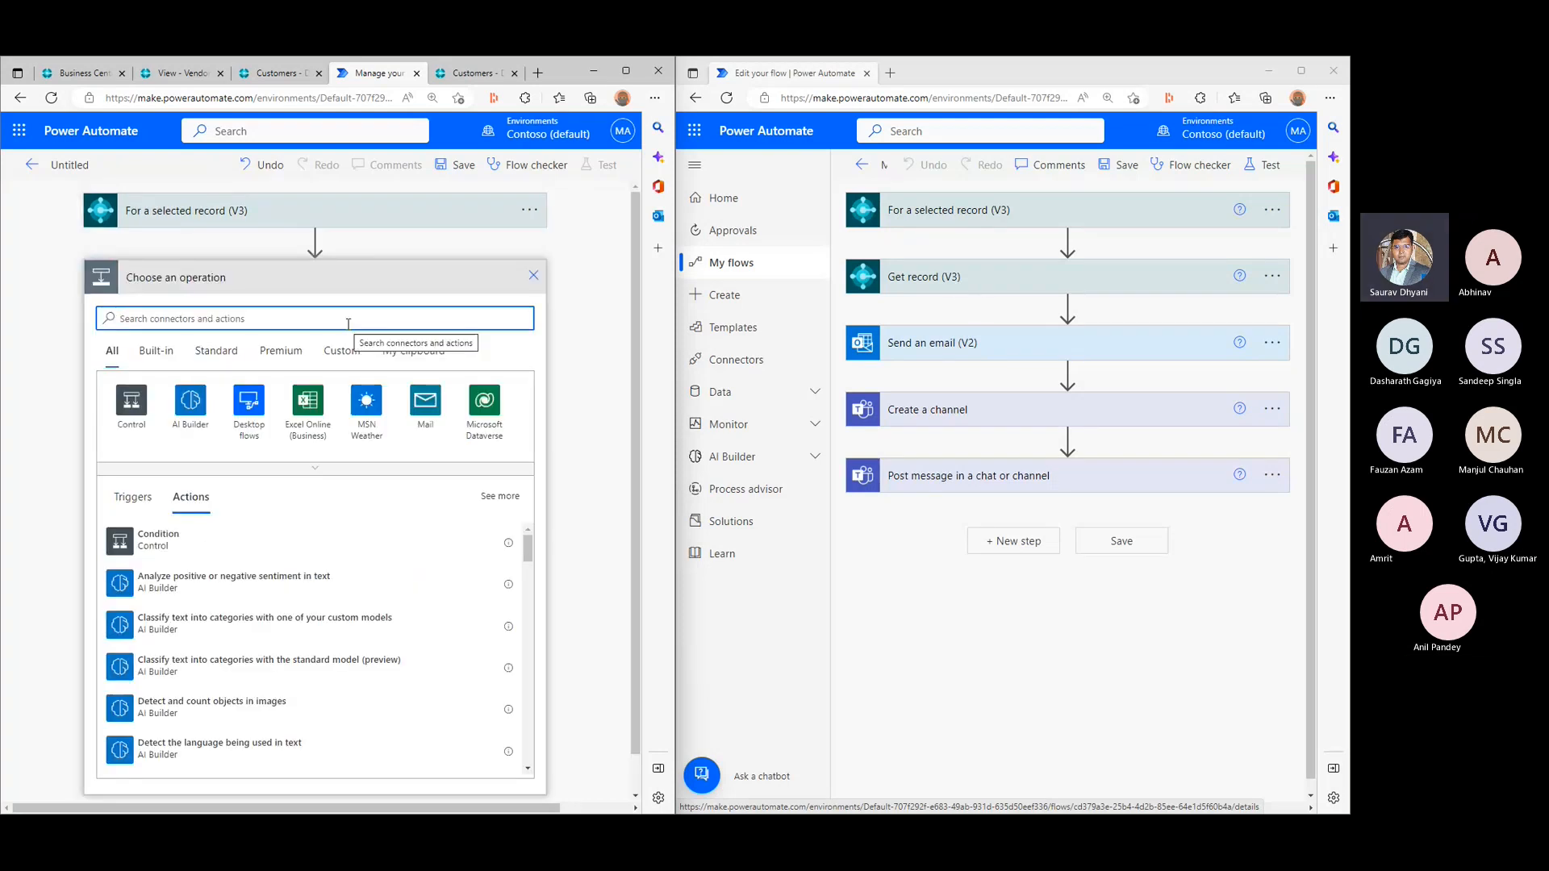
pyautogui.write('Get r')
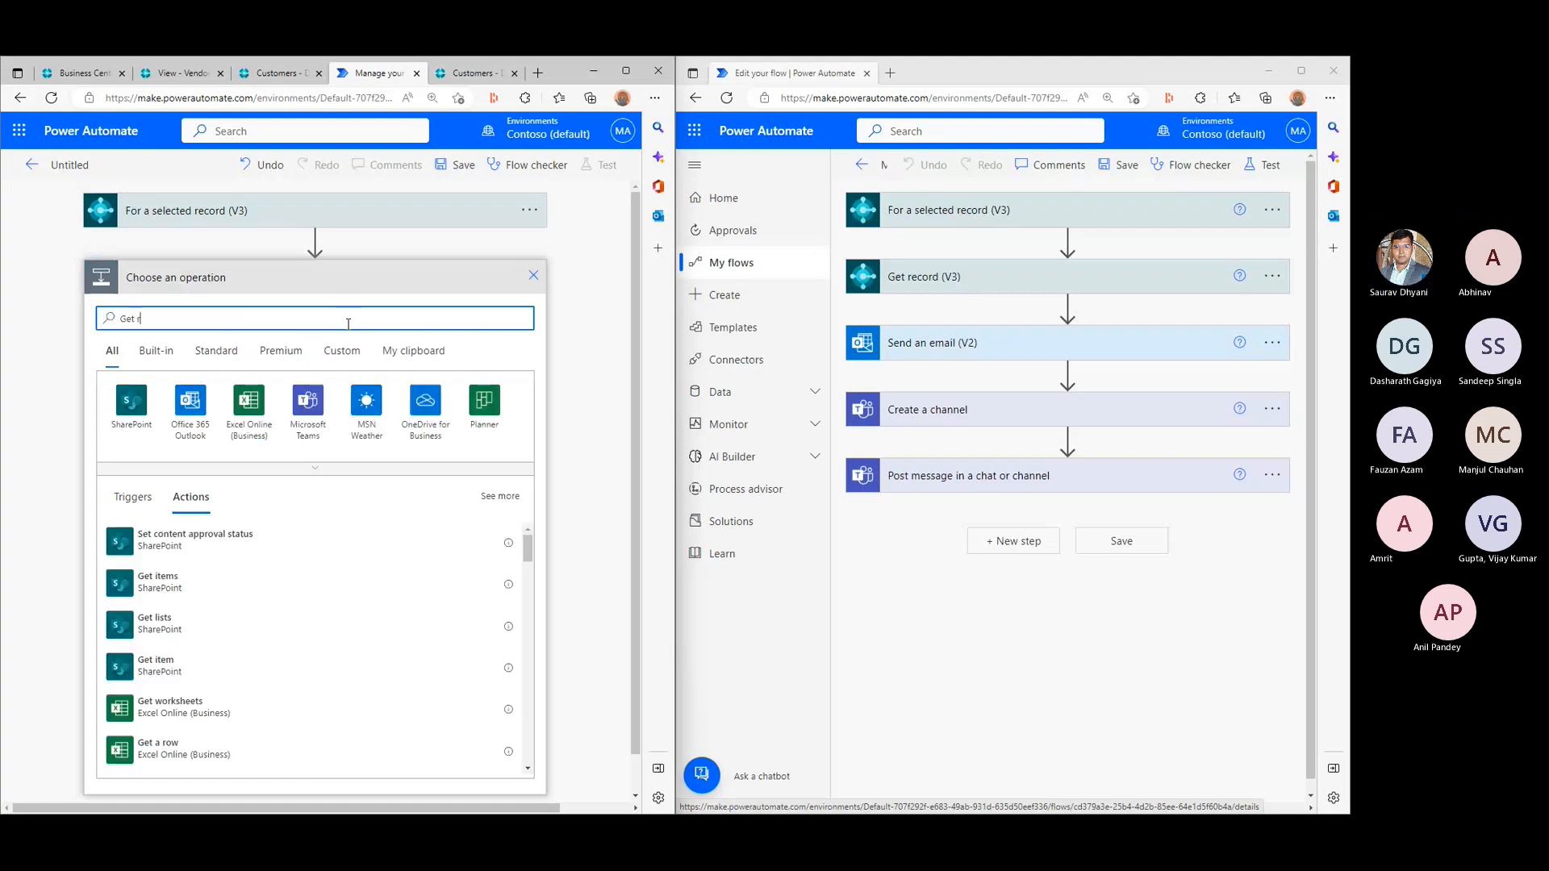
pyautogui.write('ec')
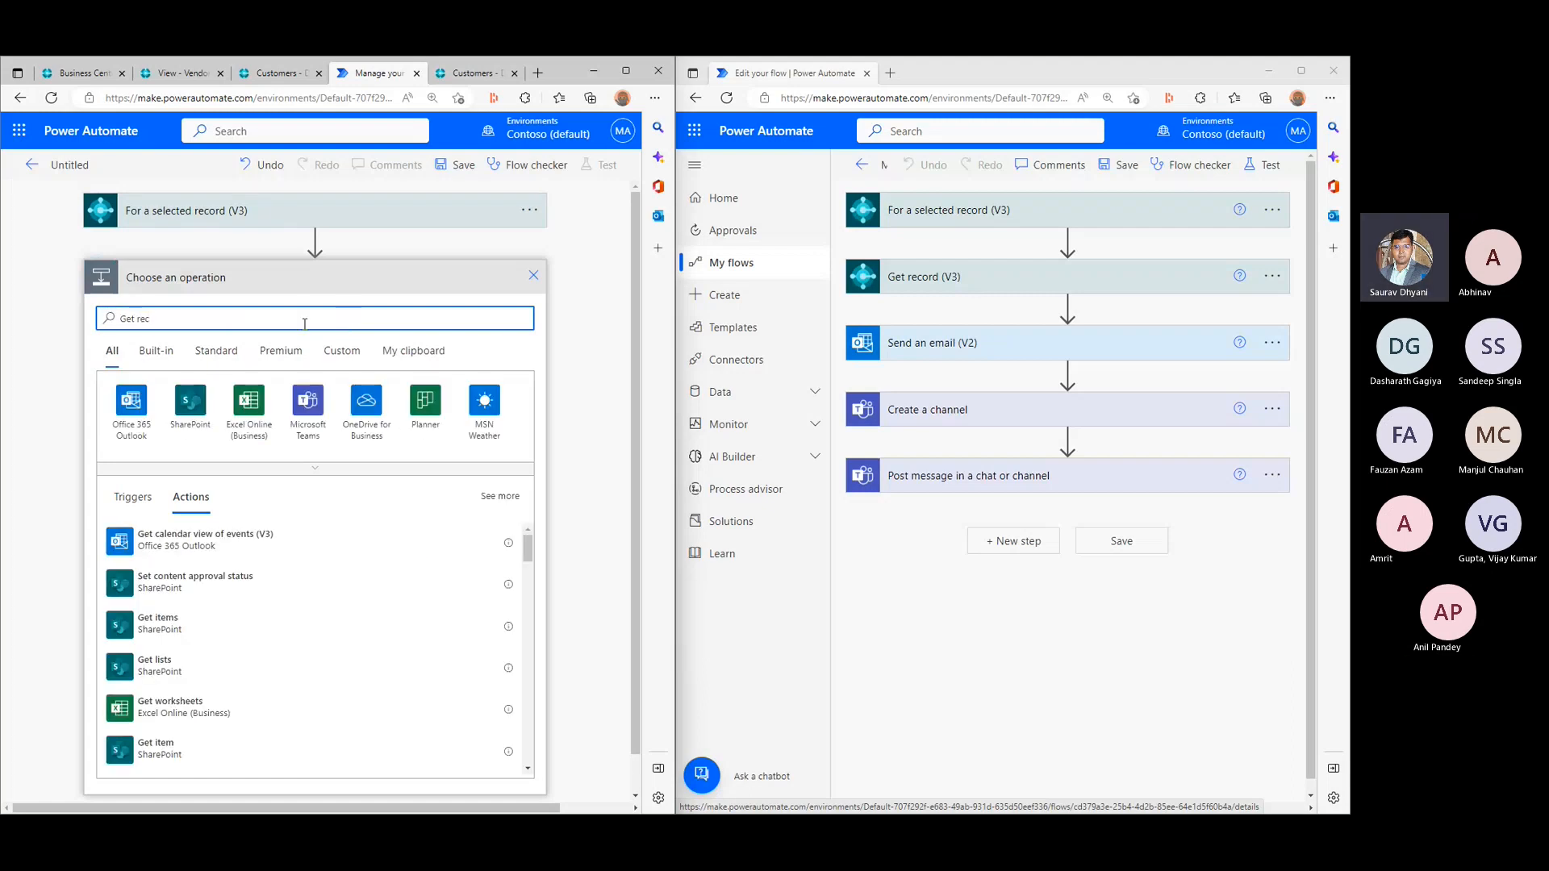
pyautogui.moveTo(147, 322); pyautogui.dragTo(111, 327)
pyautogui.write('business centra')
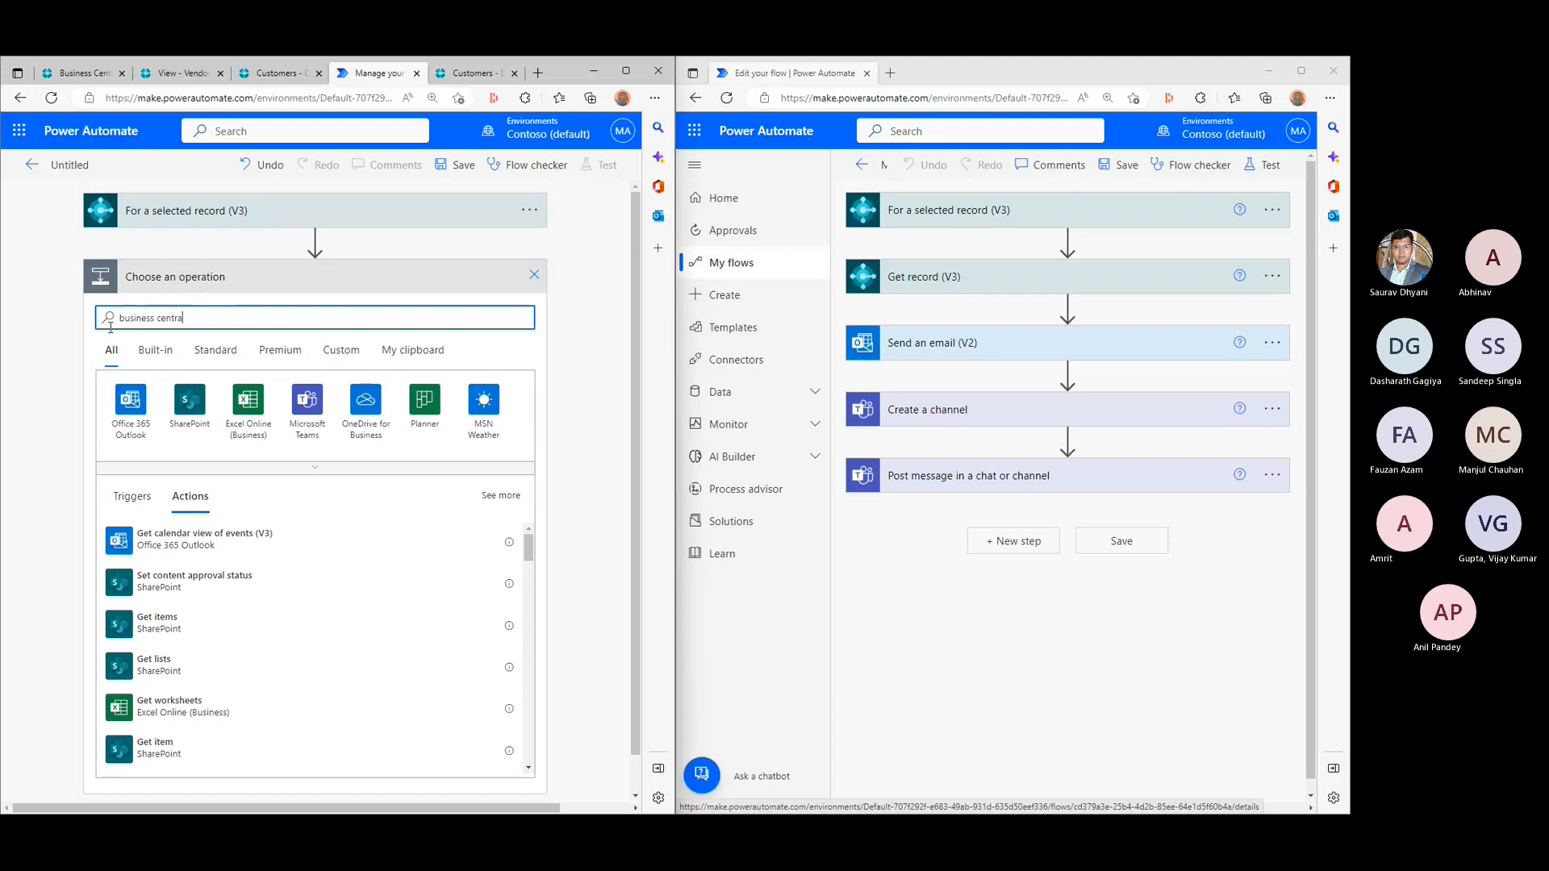
pyautogui.write('l')
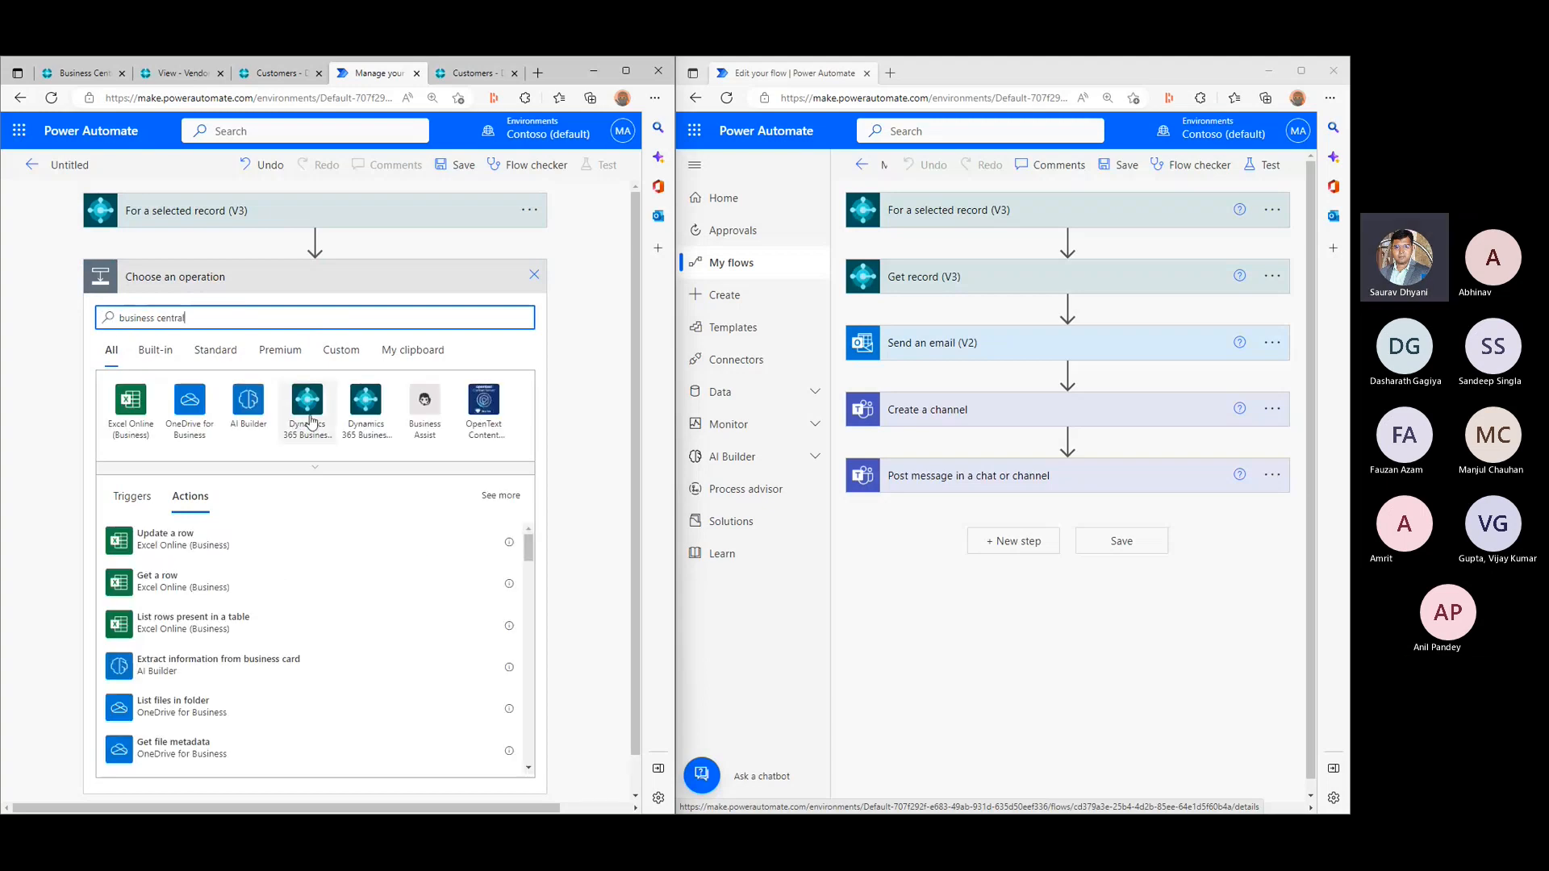
pyautogui.click(307, 403)
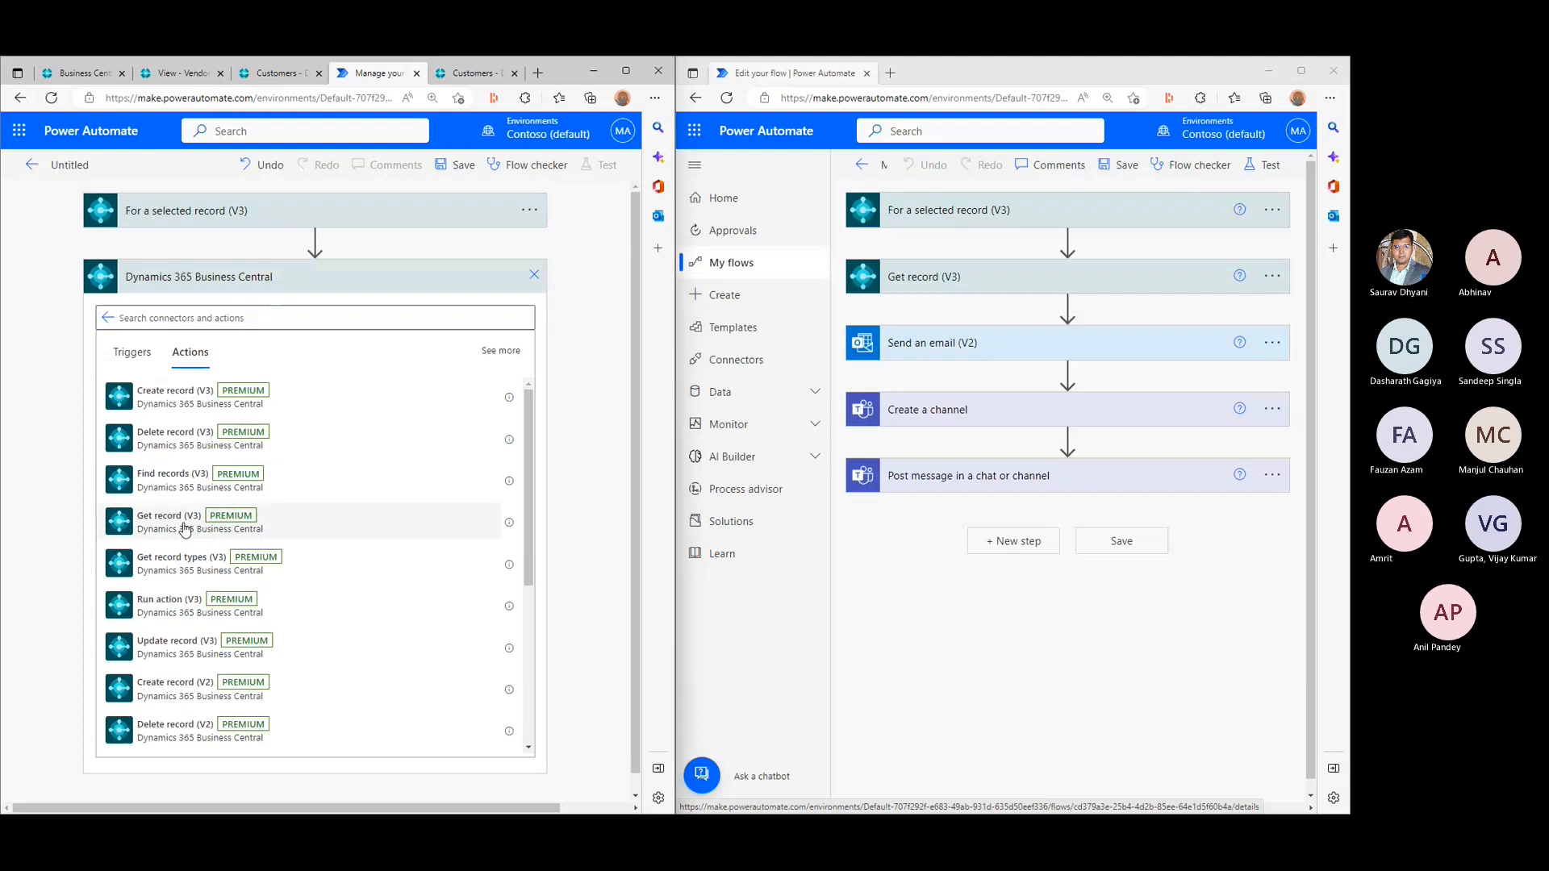
pyautogui.click(185, 523)
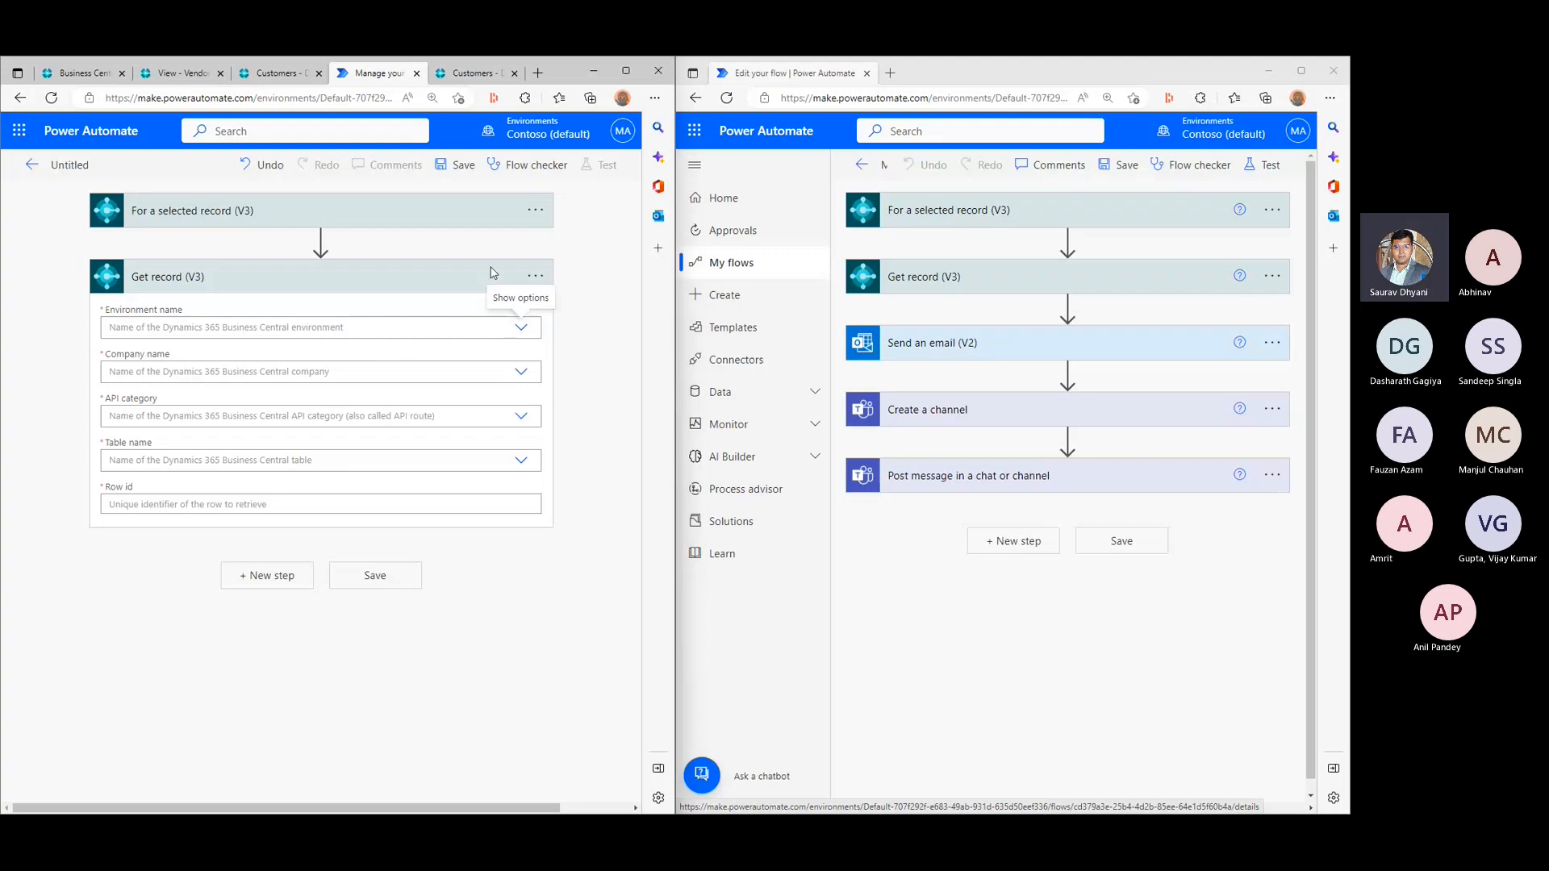
# - Expand the For a selected record (V3) trigger to review its settings
pyautogui.click(396, 210)
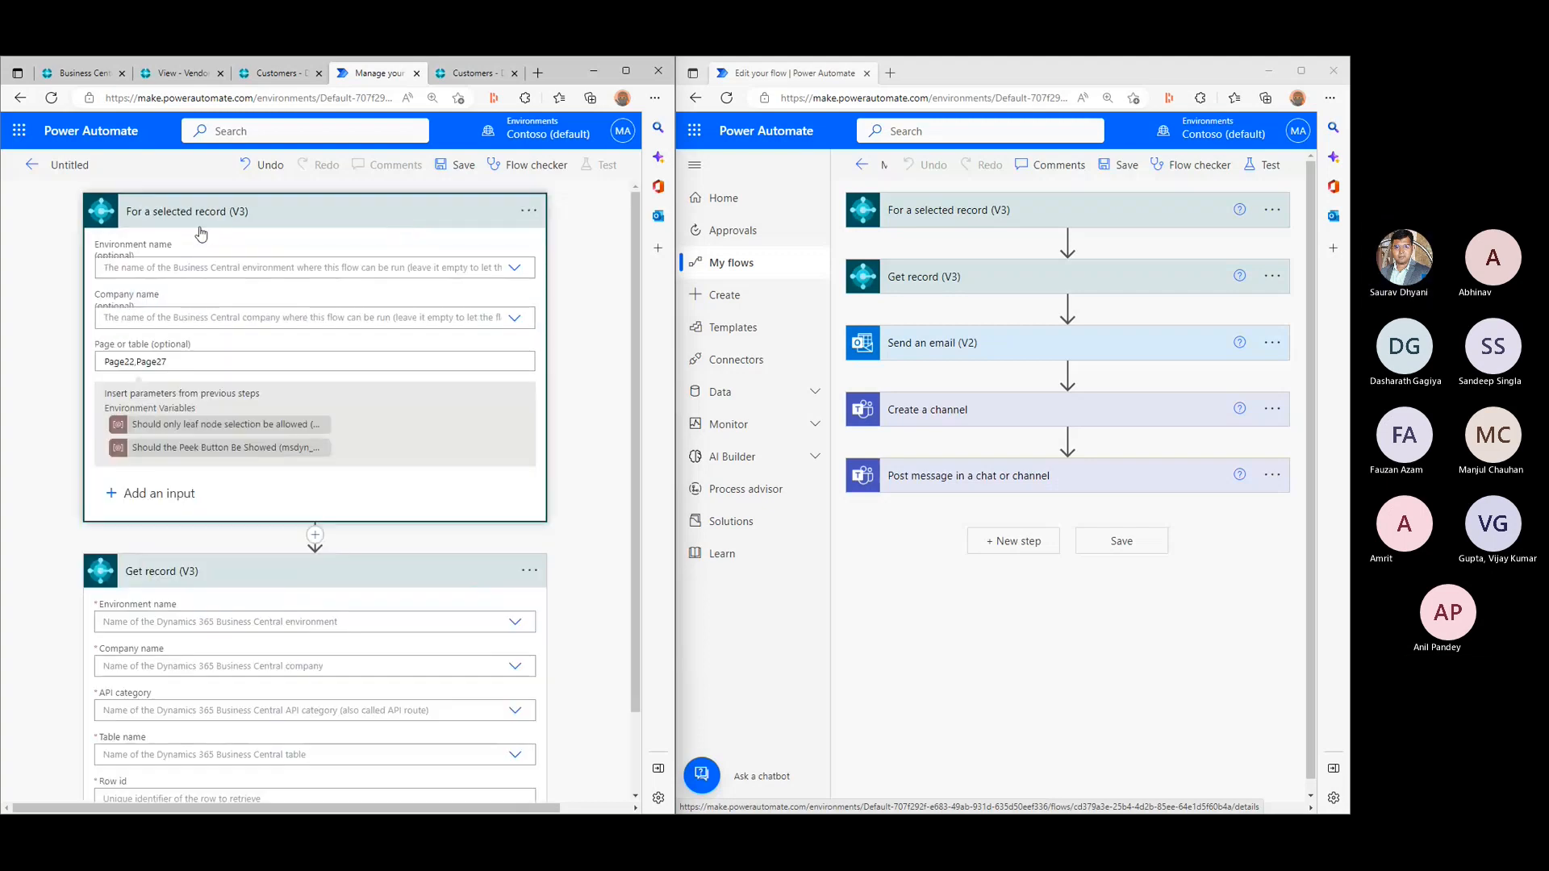
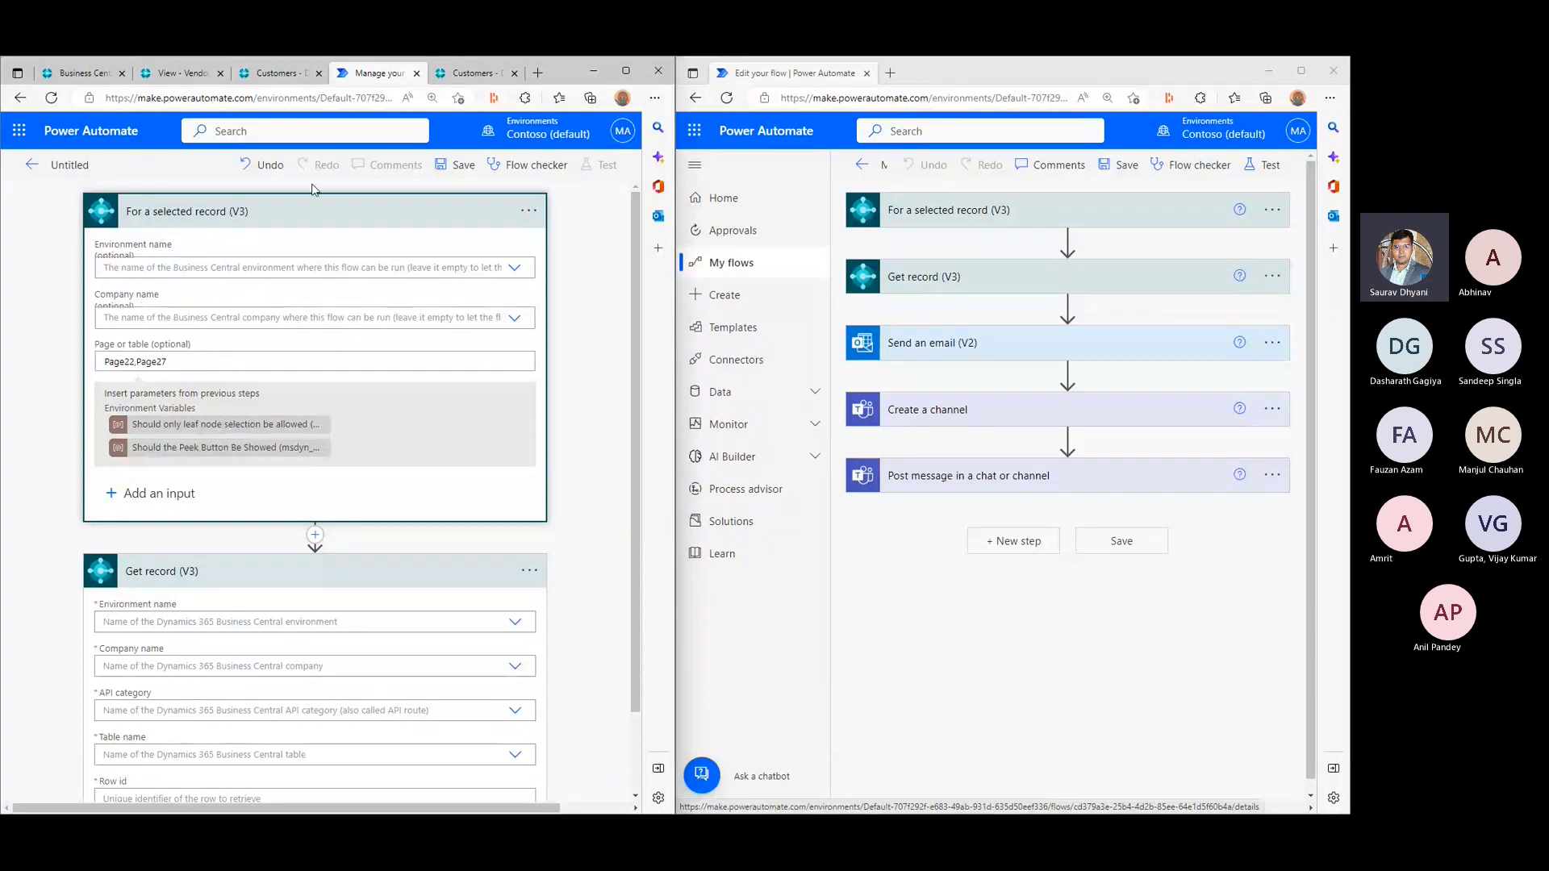
# - Set the Get record (V3) environment and company as custom values using the trigger's Environment Name and Company Id
pyautogui.click(319, 215)
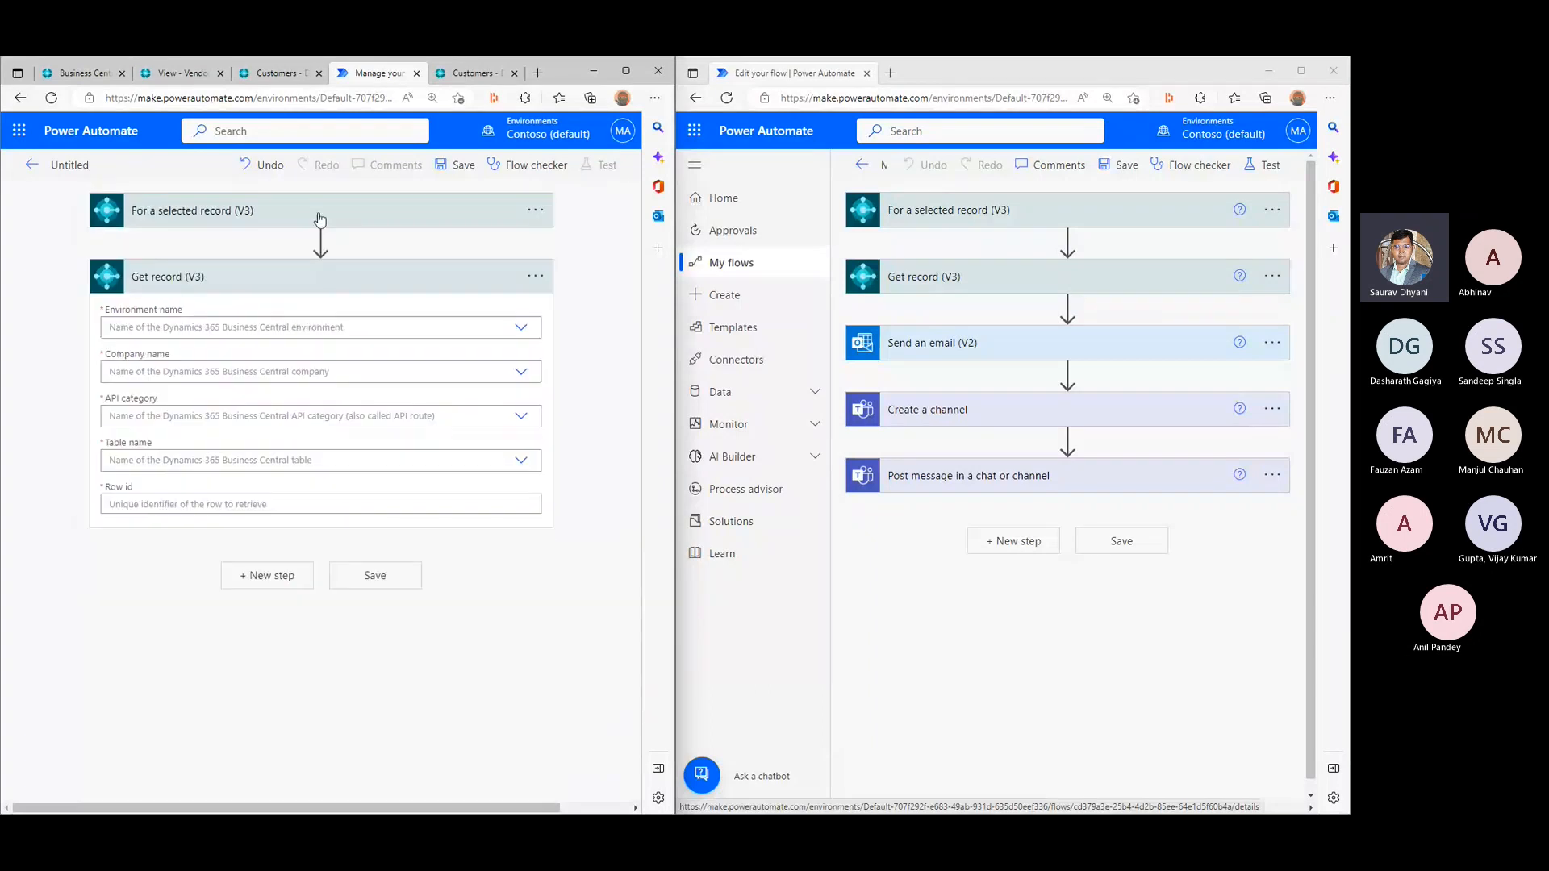
pyautogui.click(522, 329)
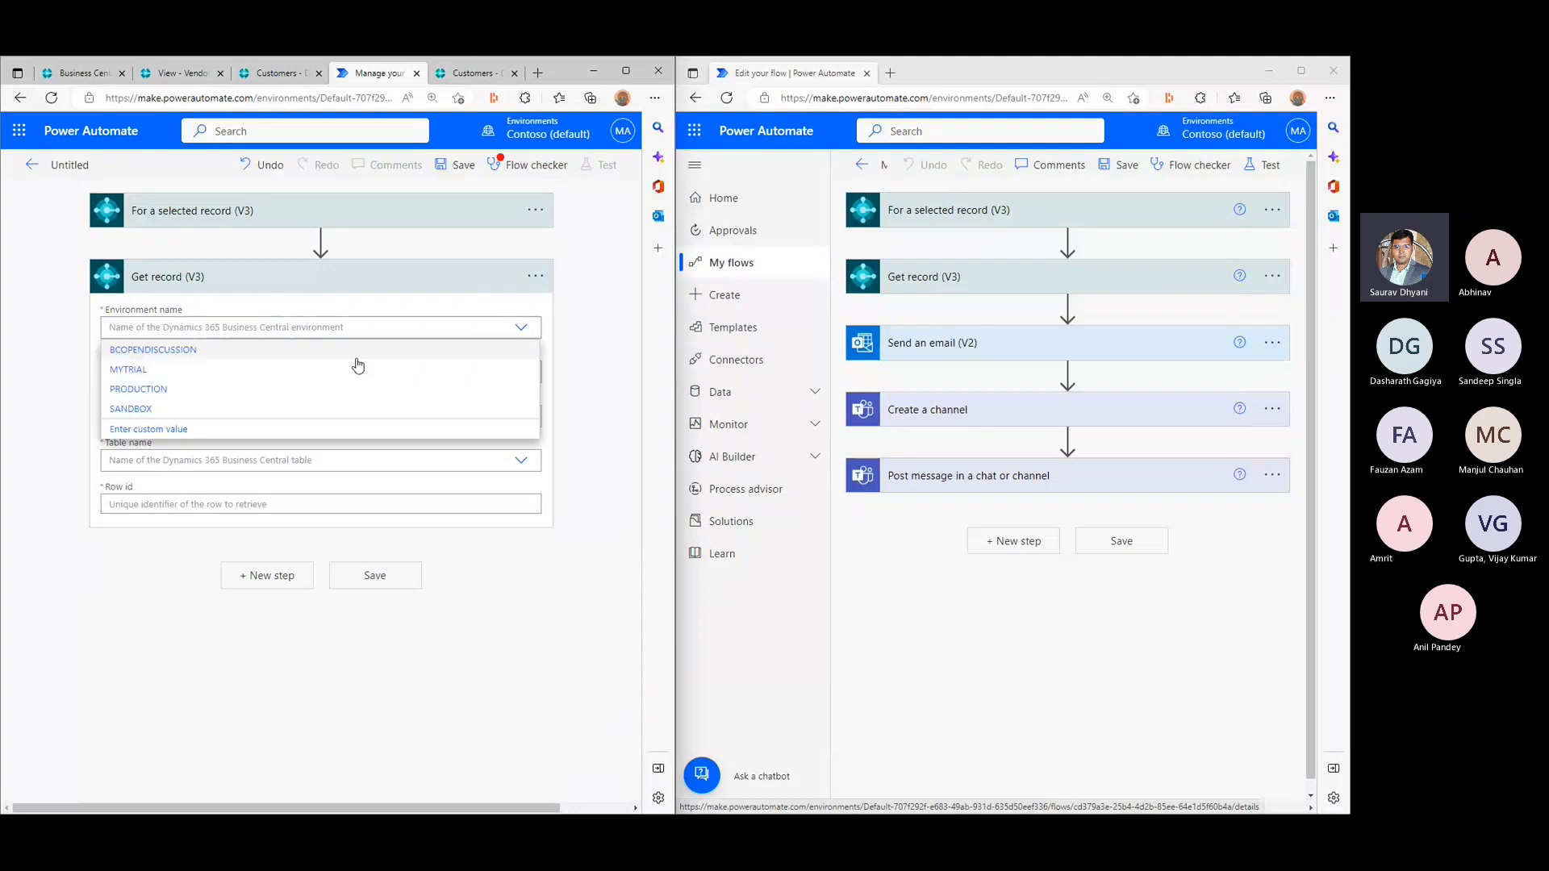
pyautogui.click(146, 432)
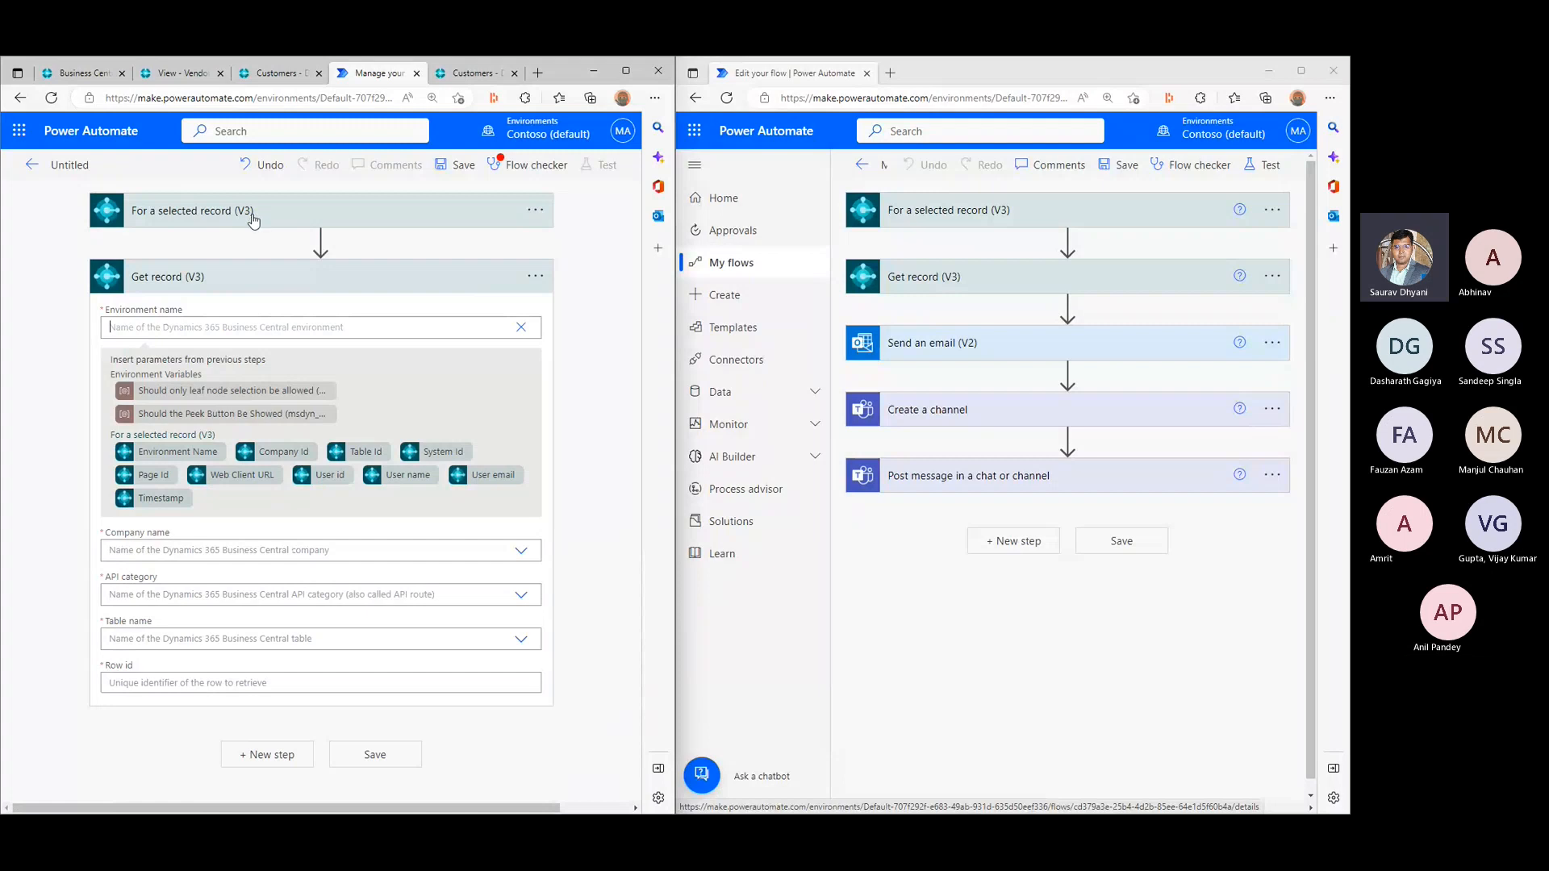
pyautogui.click(198, 452)
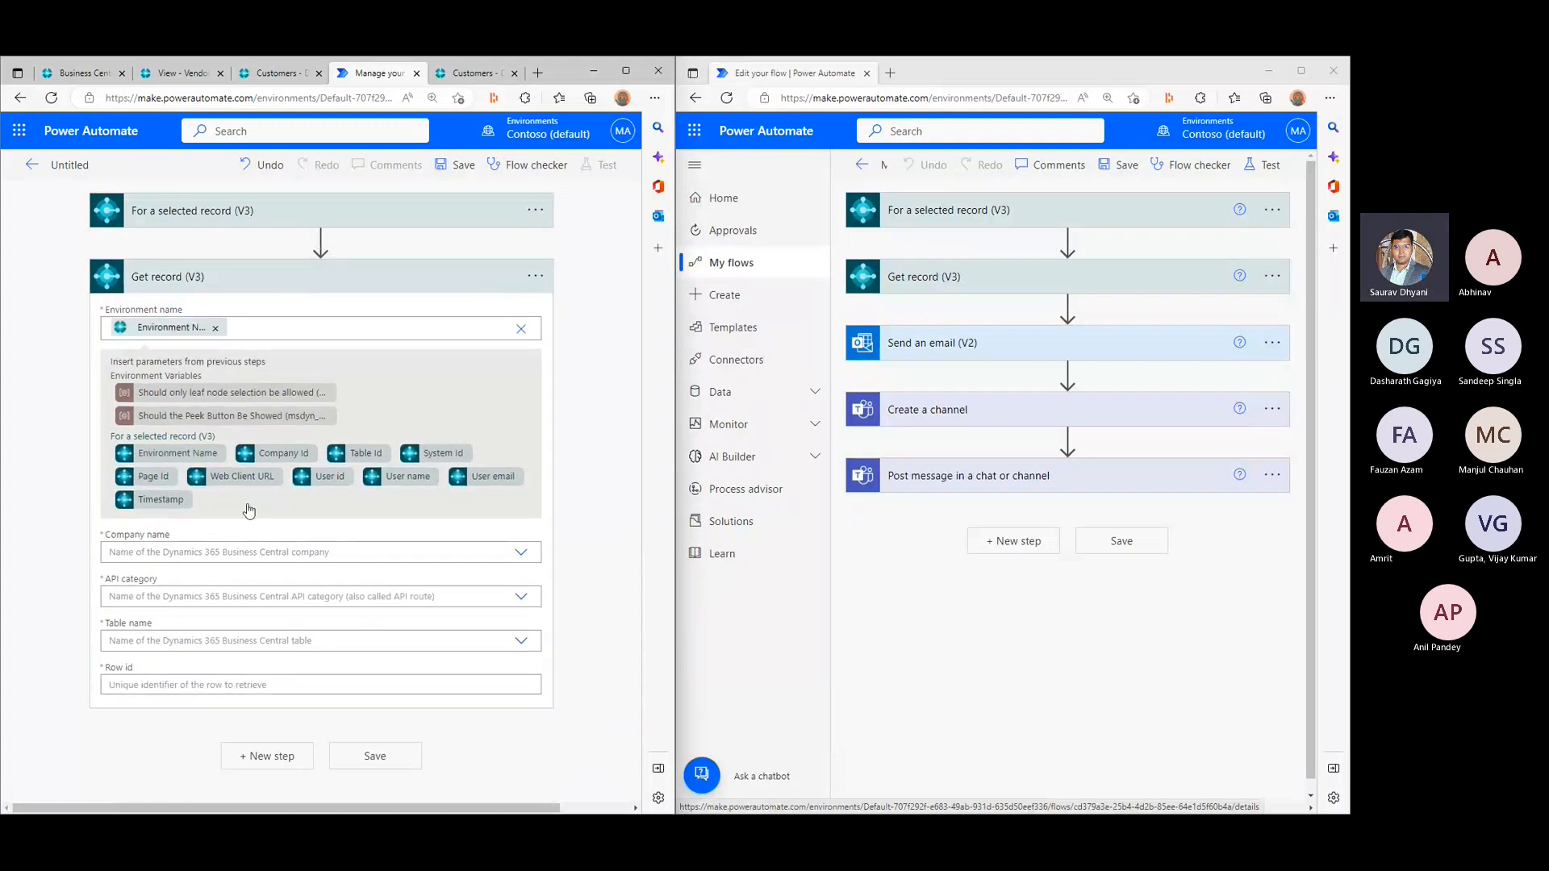
pyautogui.click(179, 552)
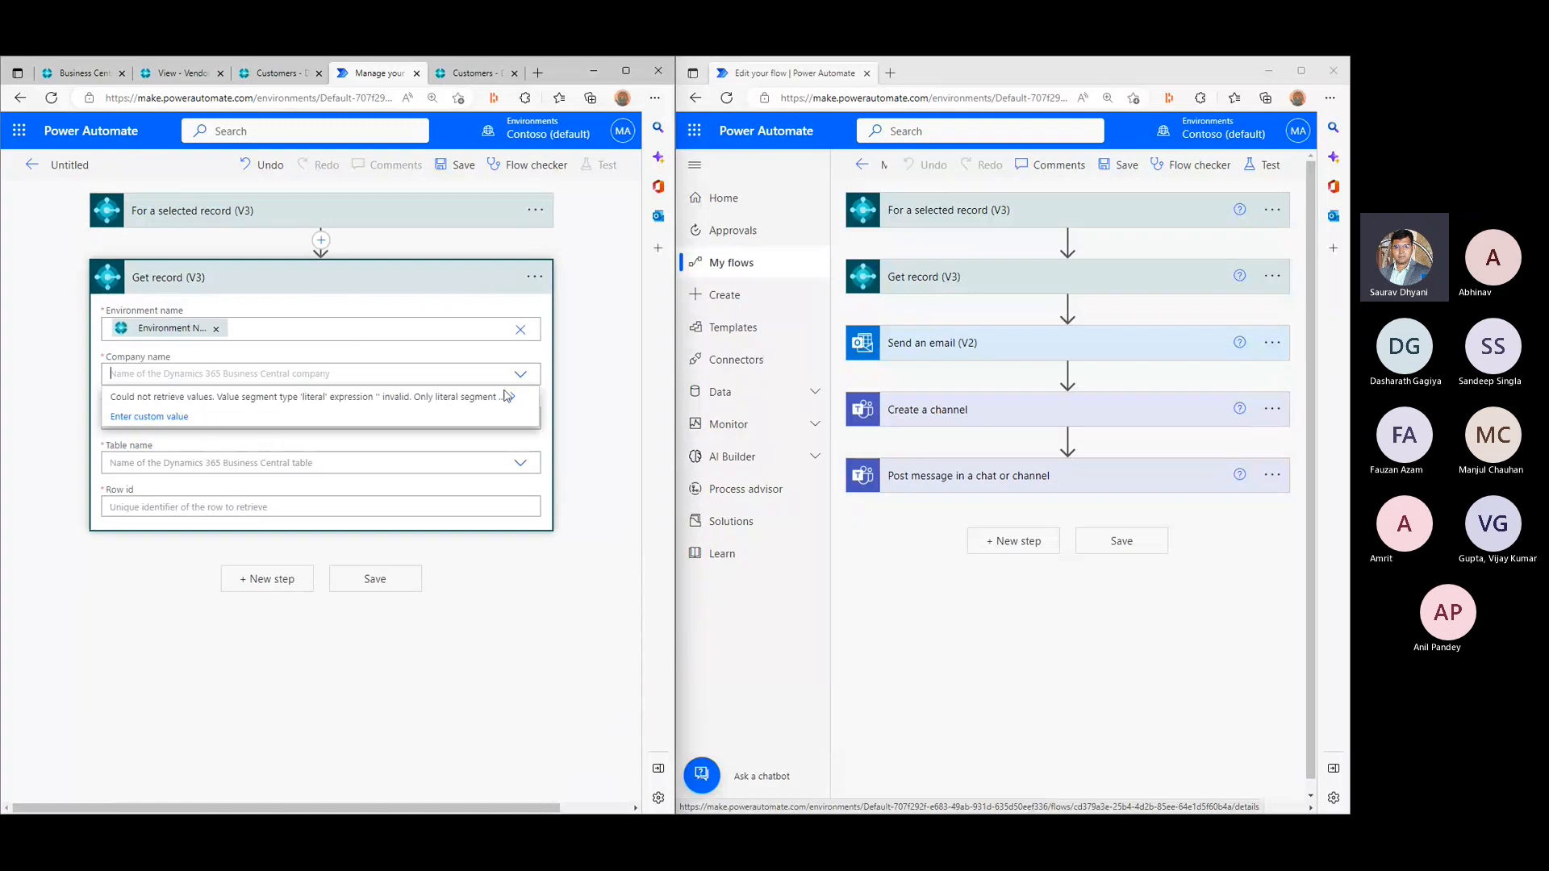
pyautogui.click(148, 417)
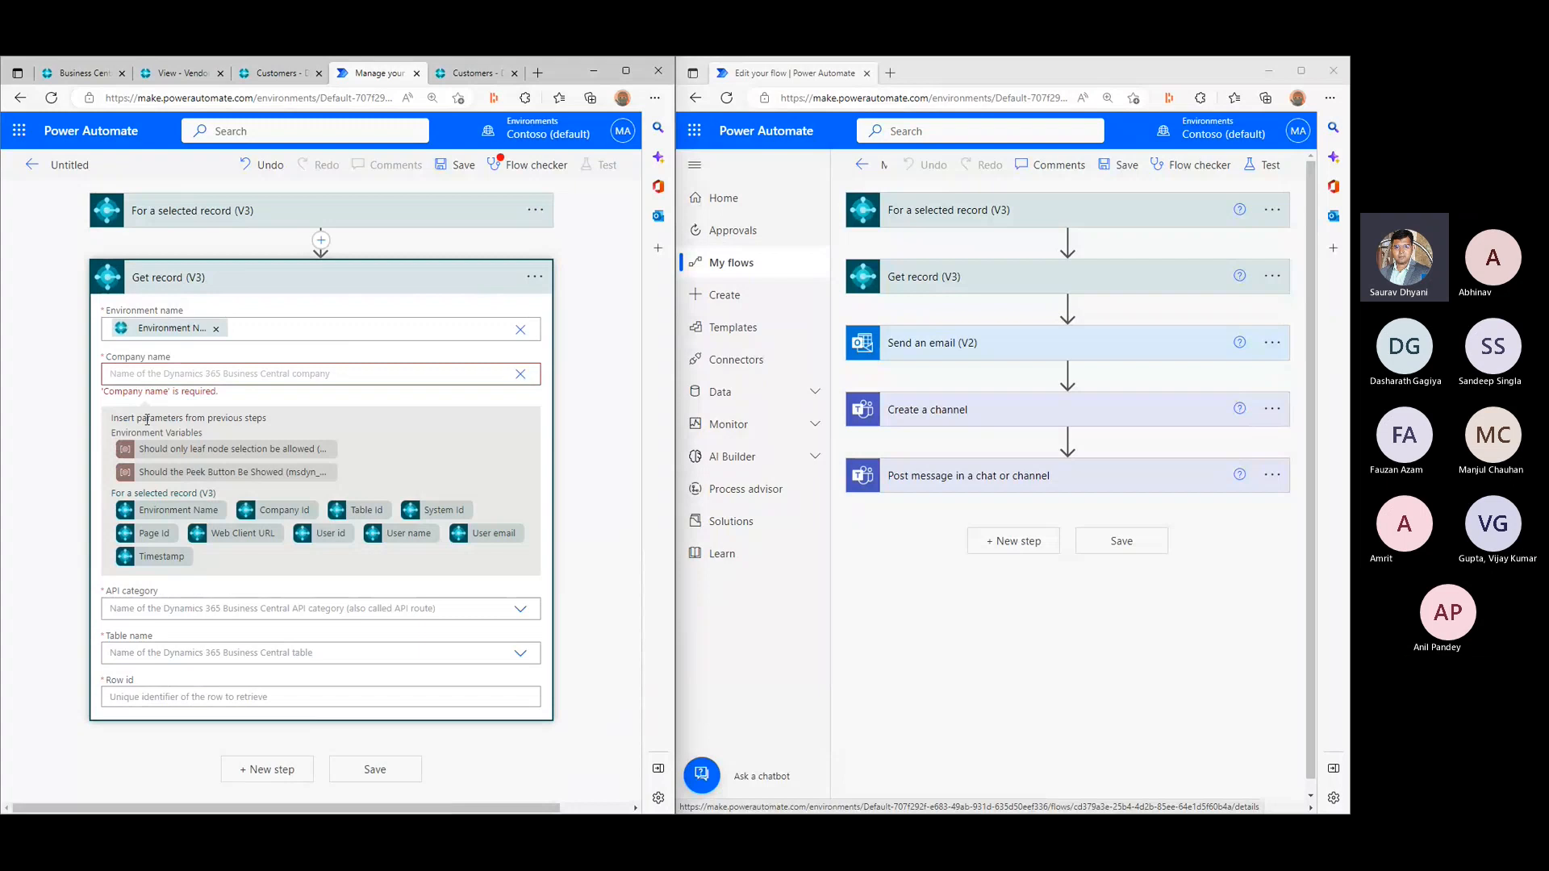
pyautogui.click(284, 510)
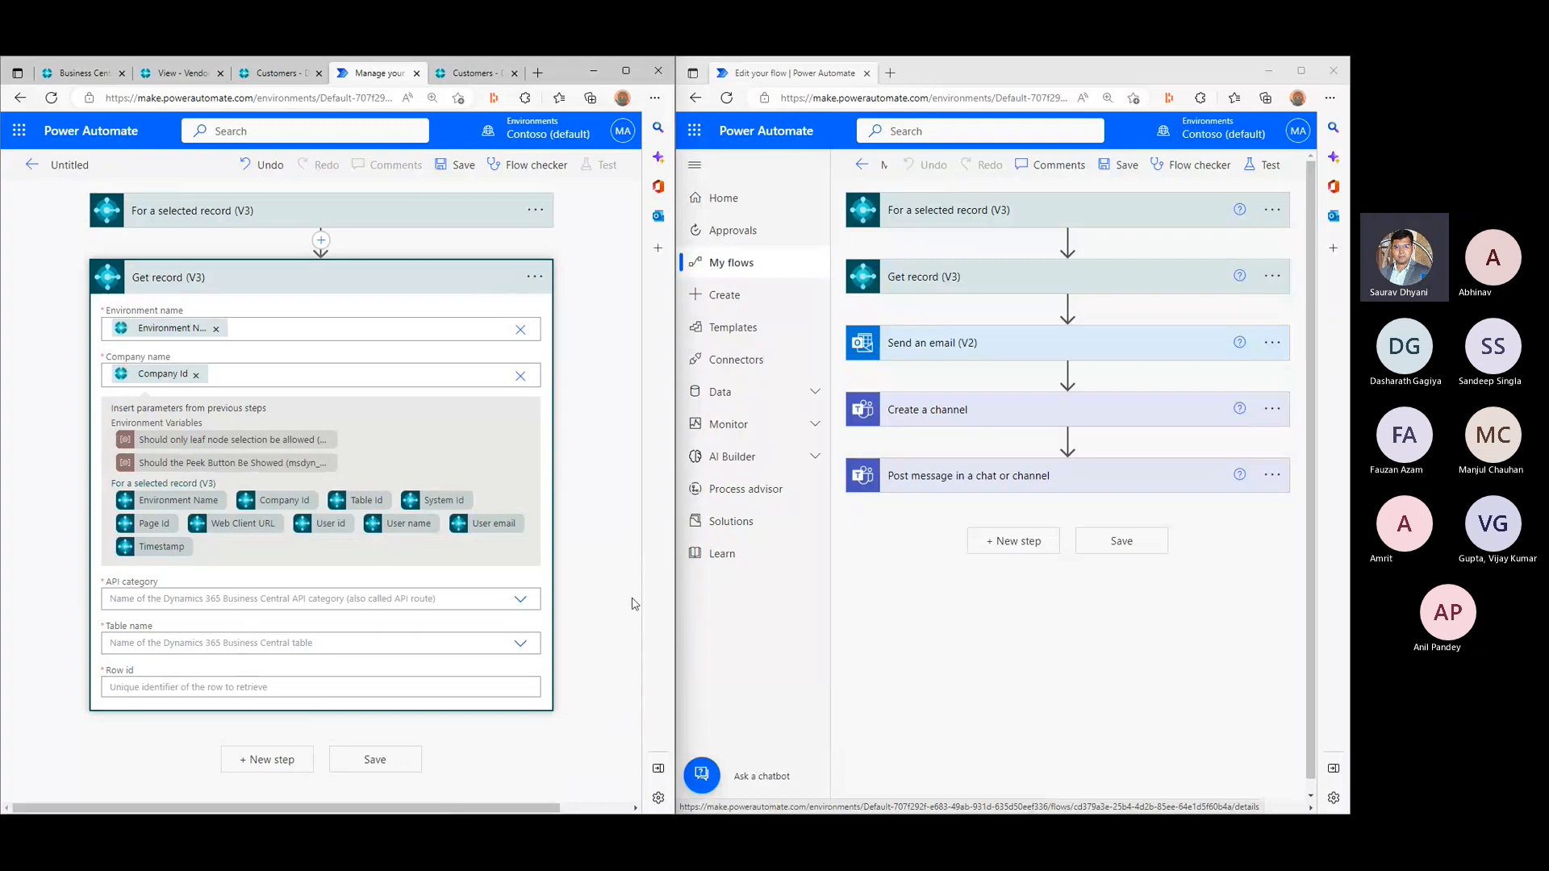
pyautogui.click(602, 570)
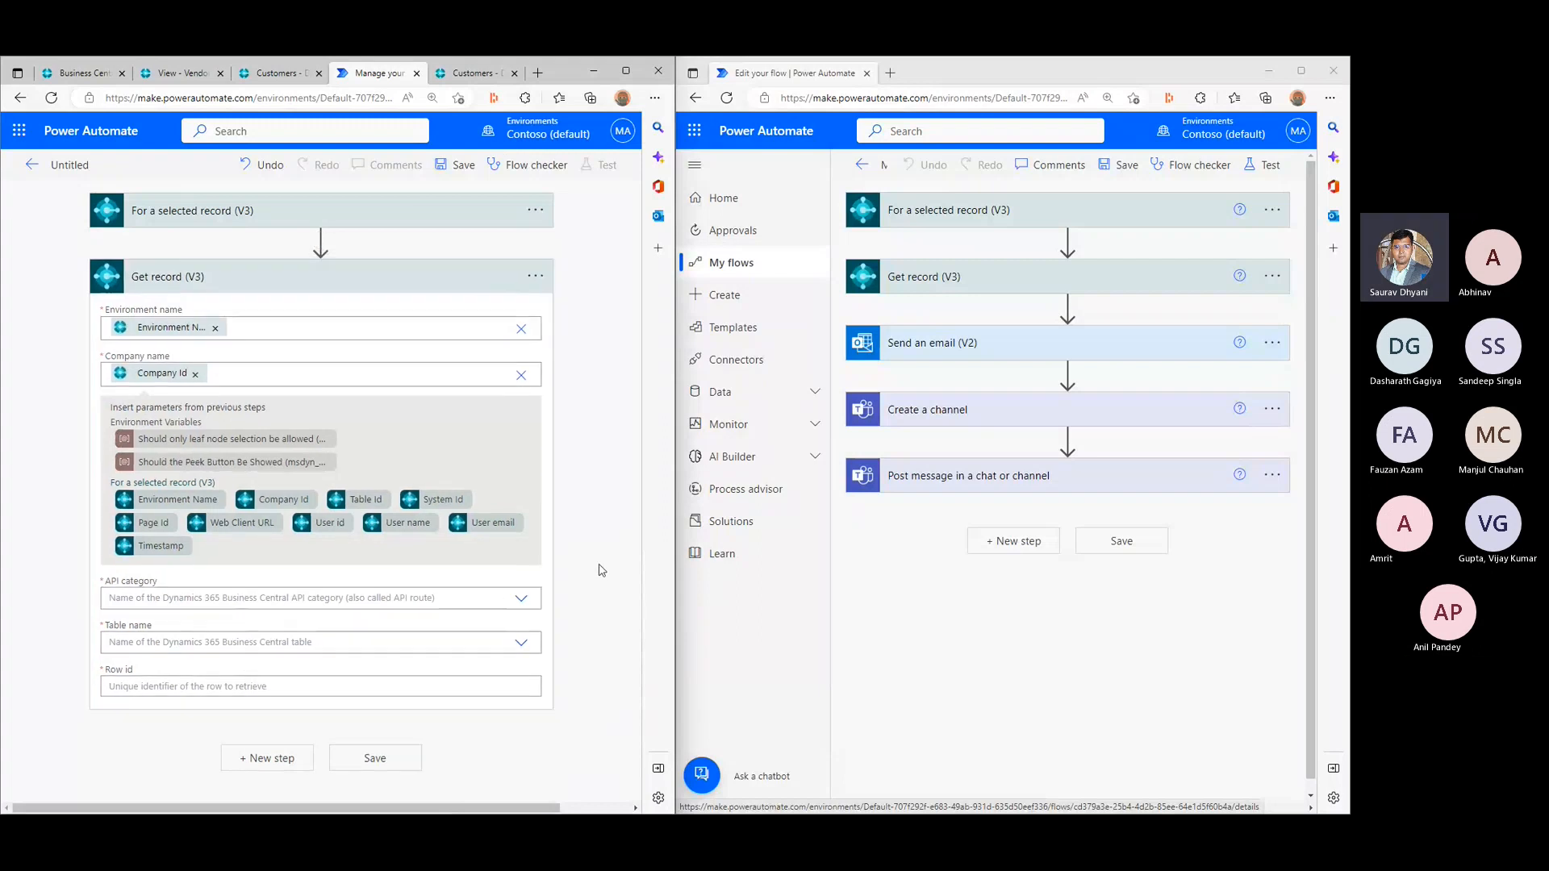
# - Expand the existing flow's Get record (V3) for comparison, and clear the dynamic environment and company values in the new flow's Get record
pyautogui.click(1007, 296)
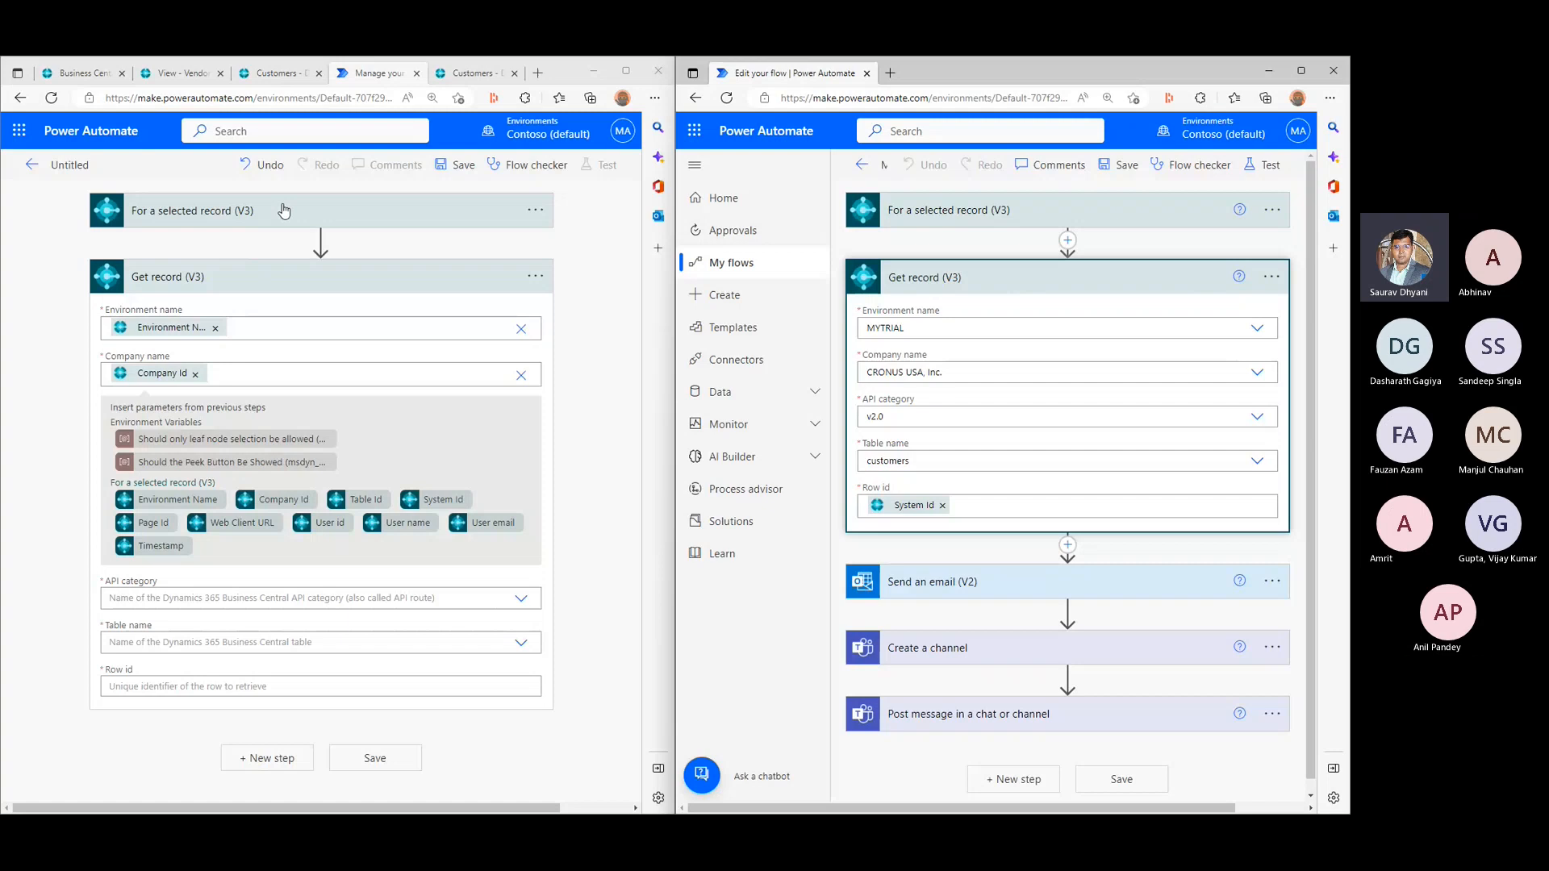
pyautogui.click(522, 601)
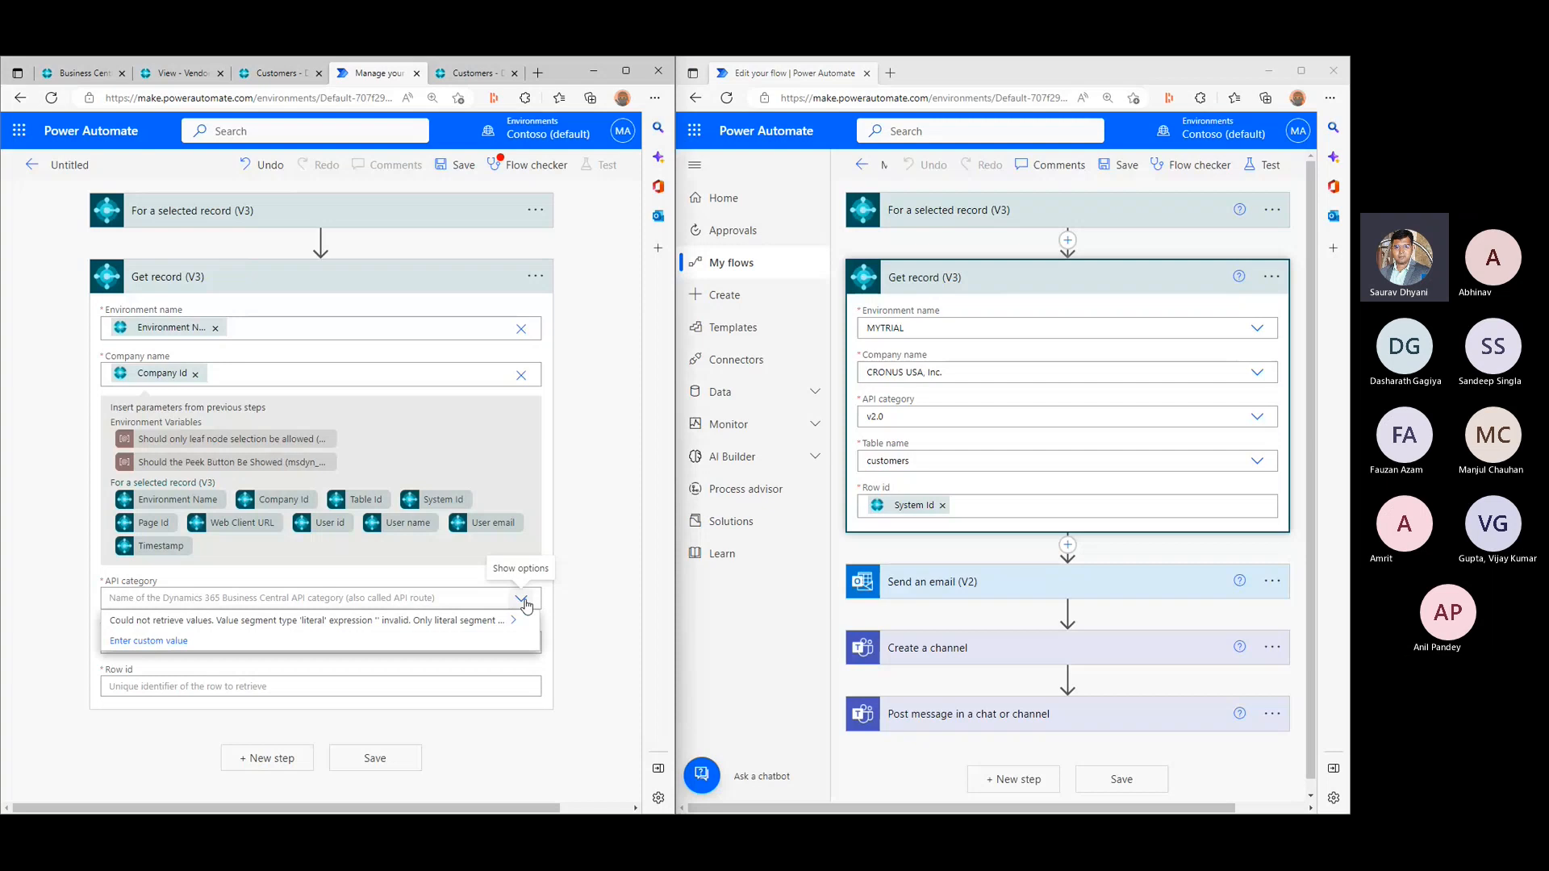
pyautogui.click(215, 328)
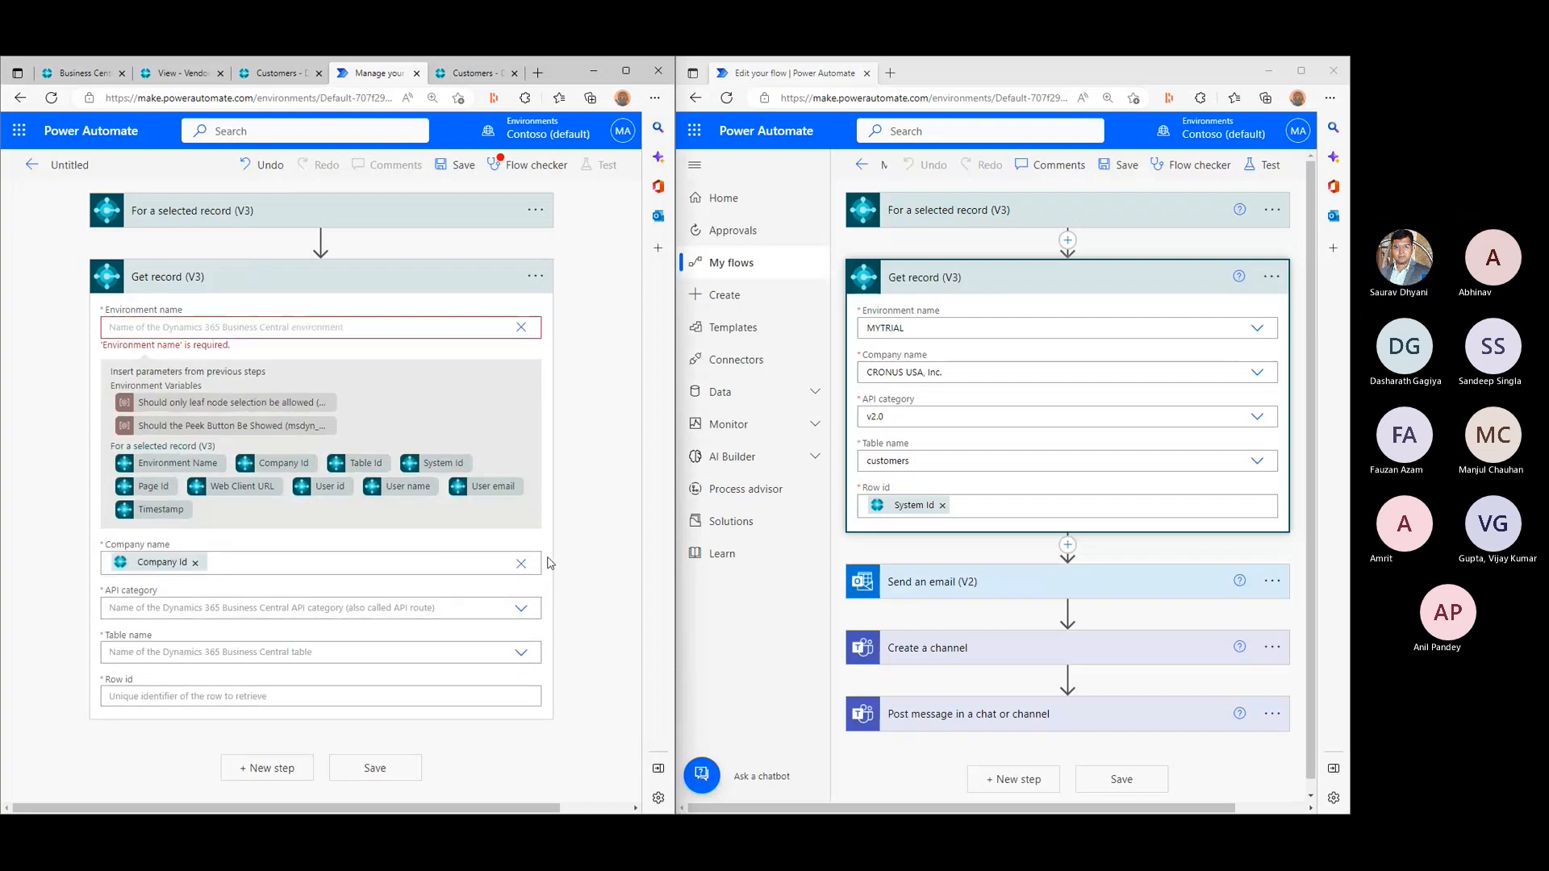
pyautogui.click(195, 564)
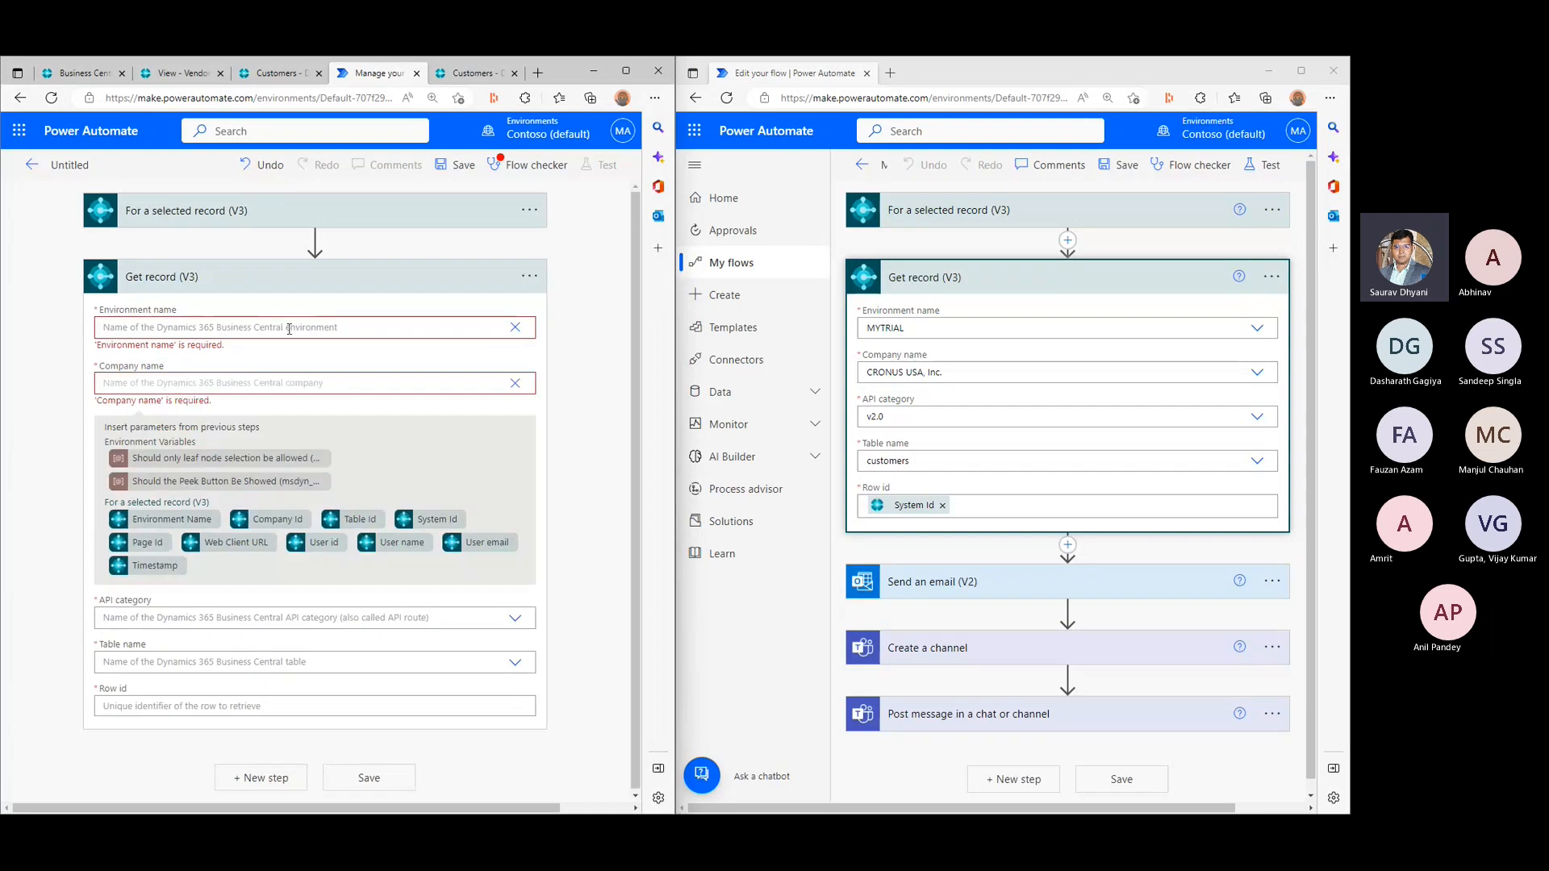
# - Set the new Get record (V3) environment to BCOPENDISCUSSION, the company to CRONUS USA, Inc. and the API category to v2.0
pyautogui.click(240, 328)
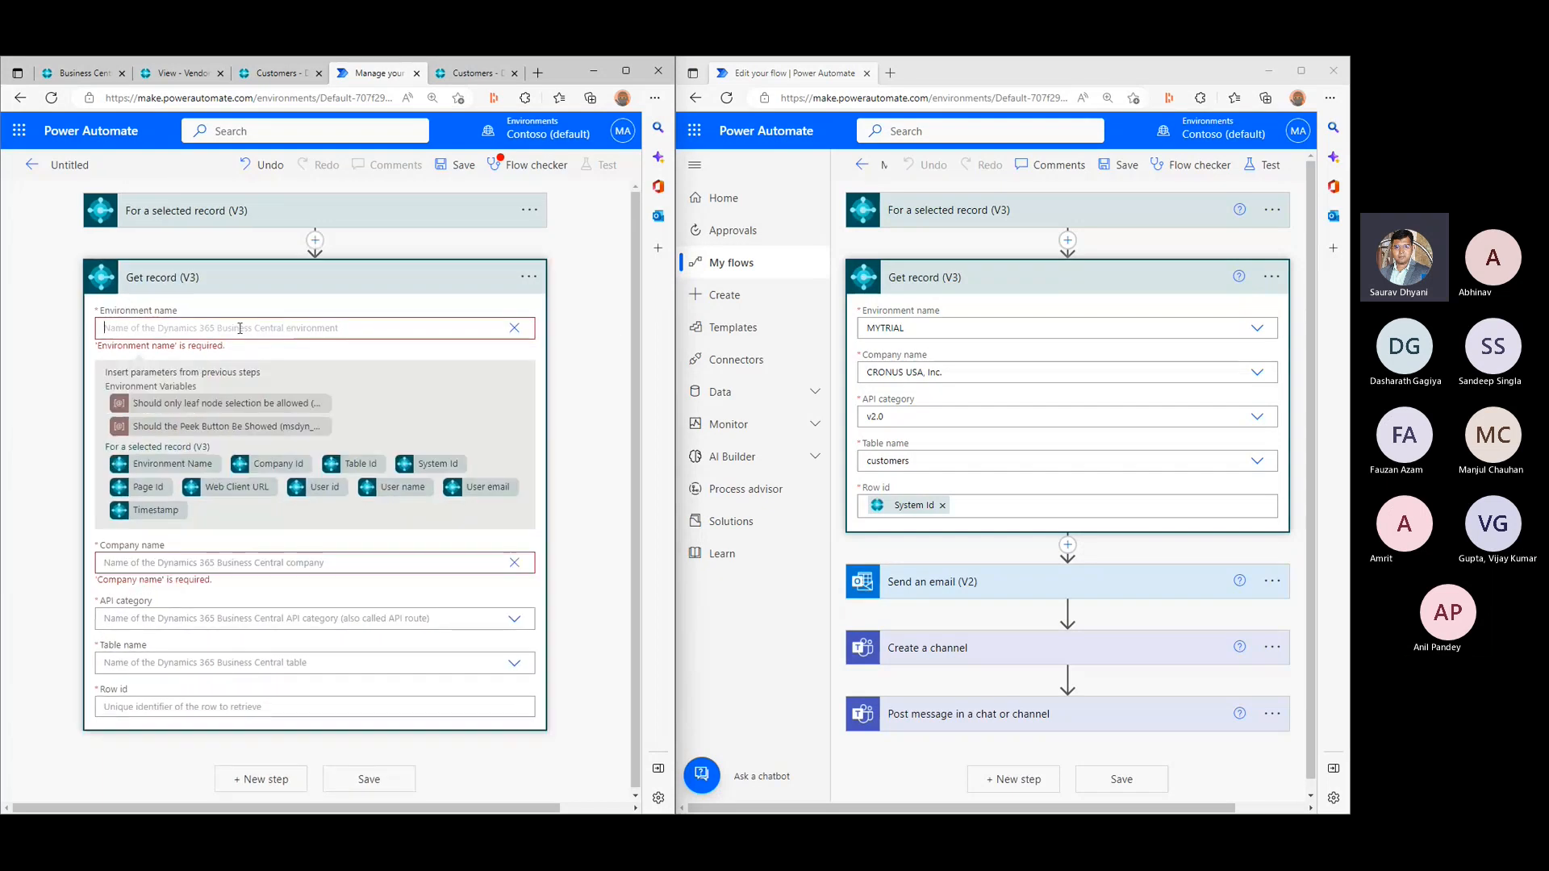
pyautogui.click(514, 328)
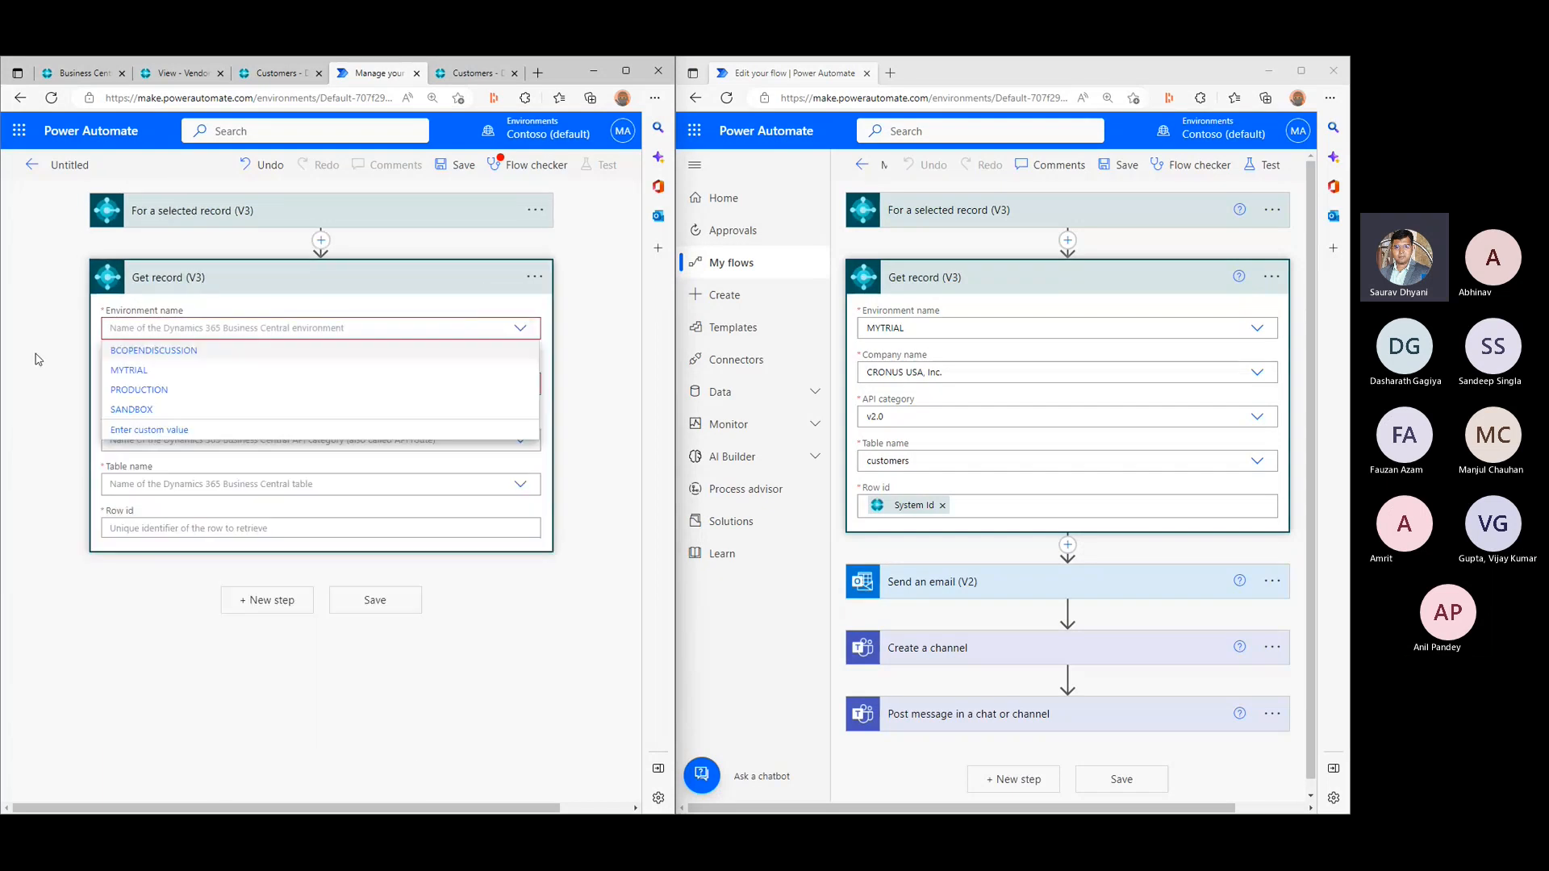
pyautogui.click(176, 352)
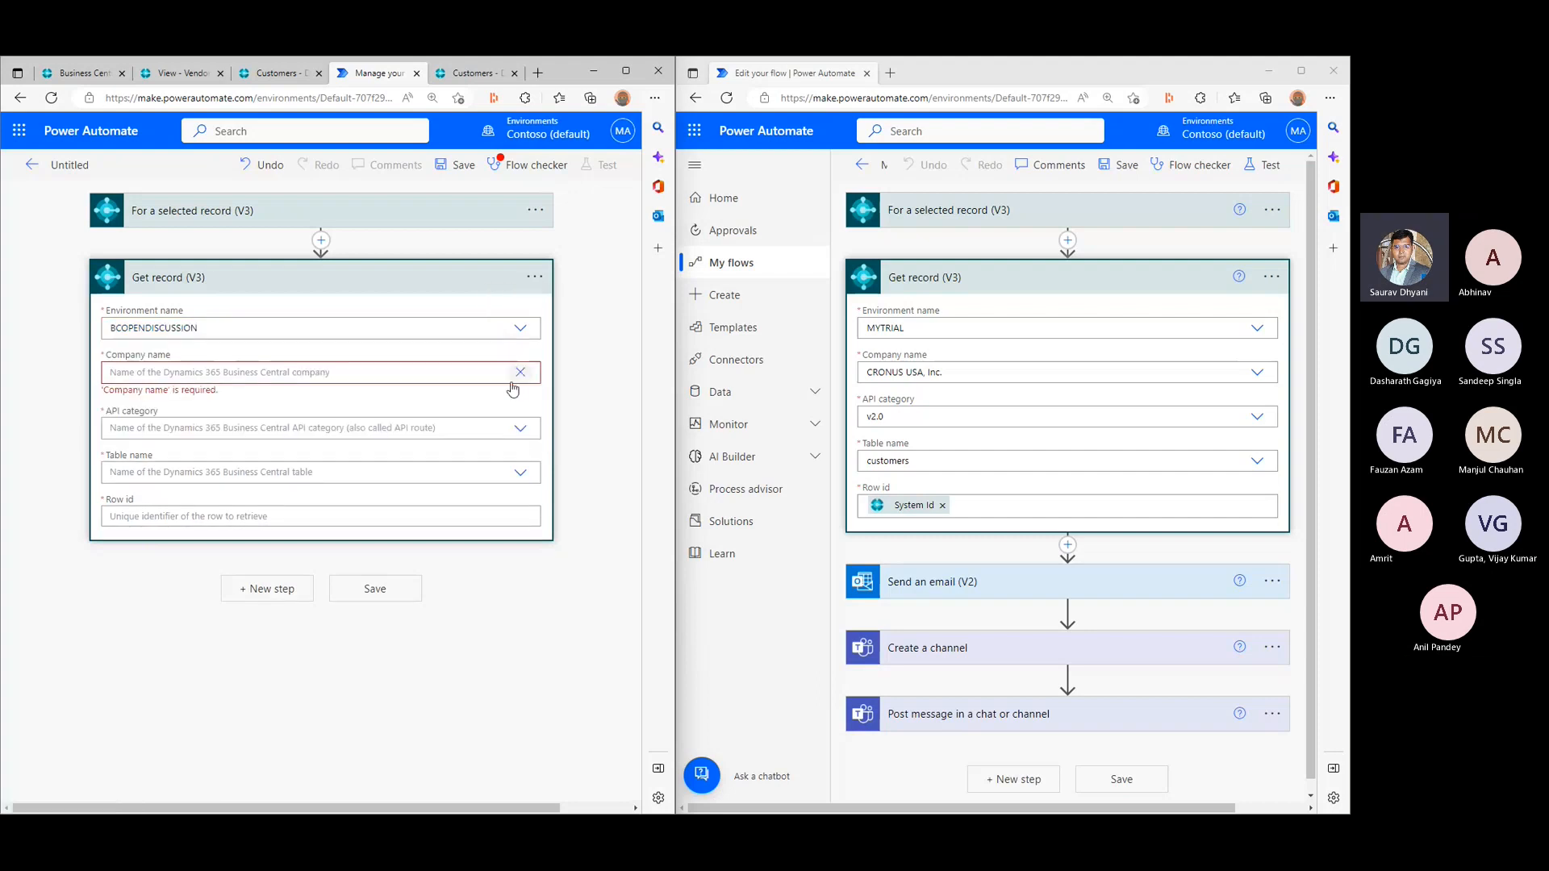
pyautogui.click(181, 376)
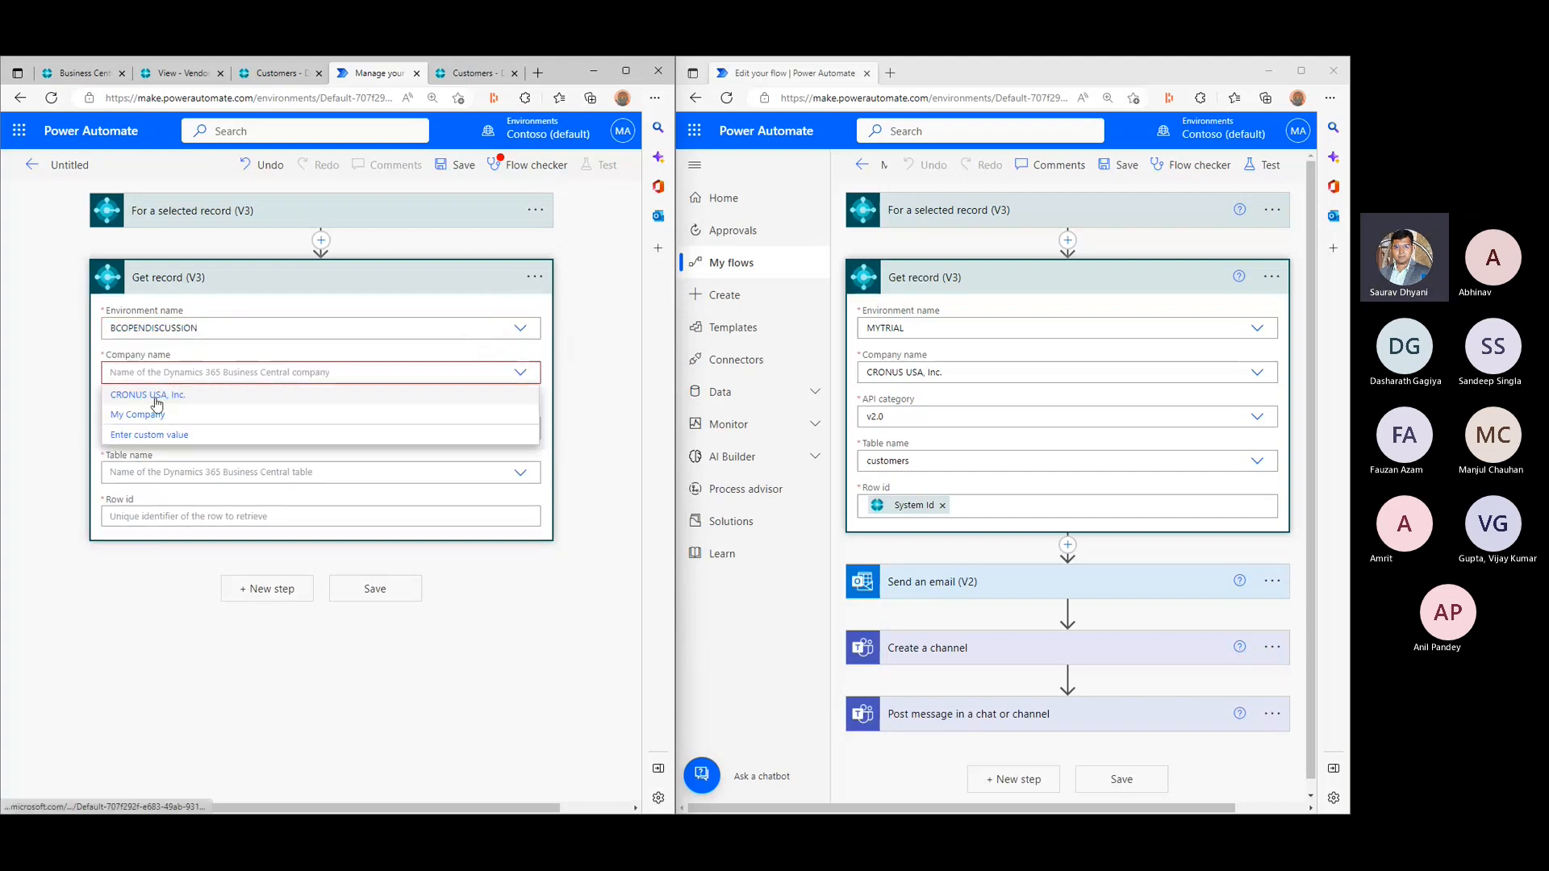
pyautogui.click(157, 395)
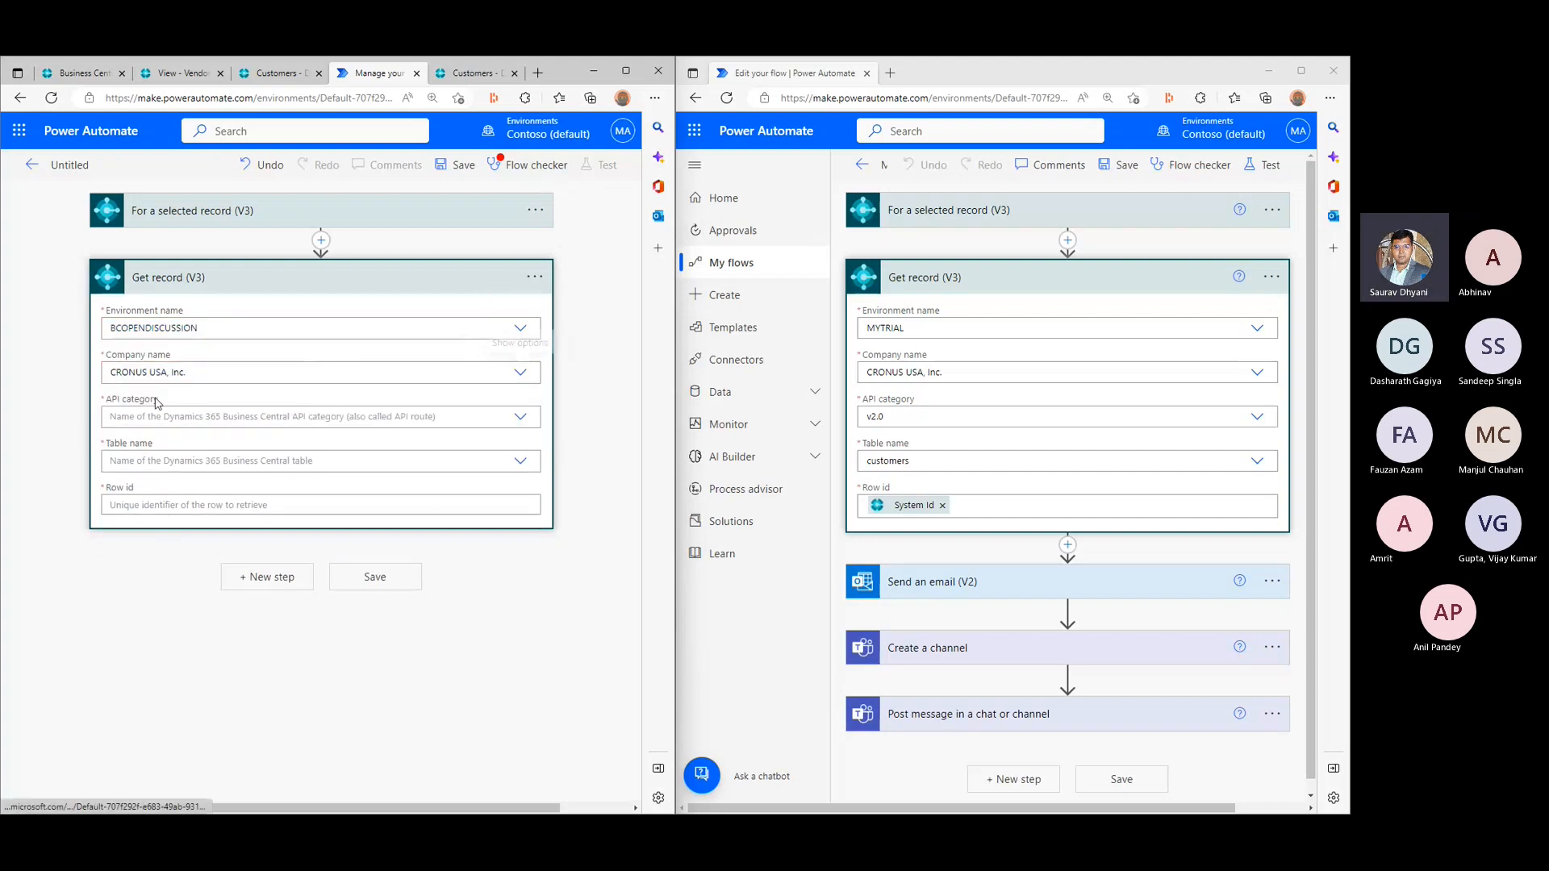
pyautogui.click(521, 418)
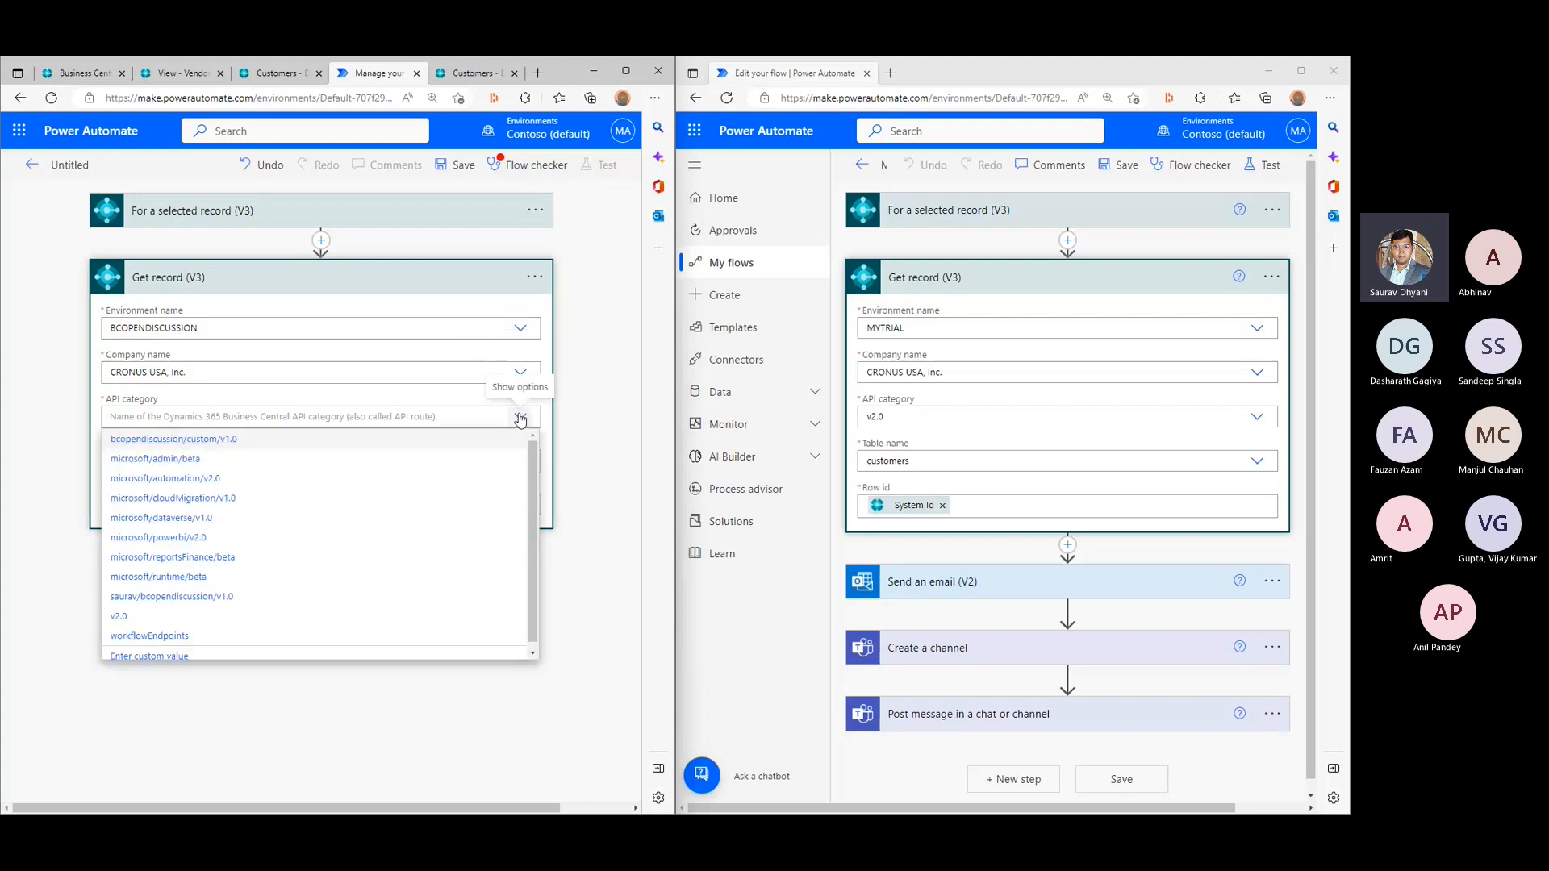
pyautogui.click(138, 615)
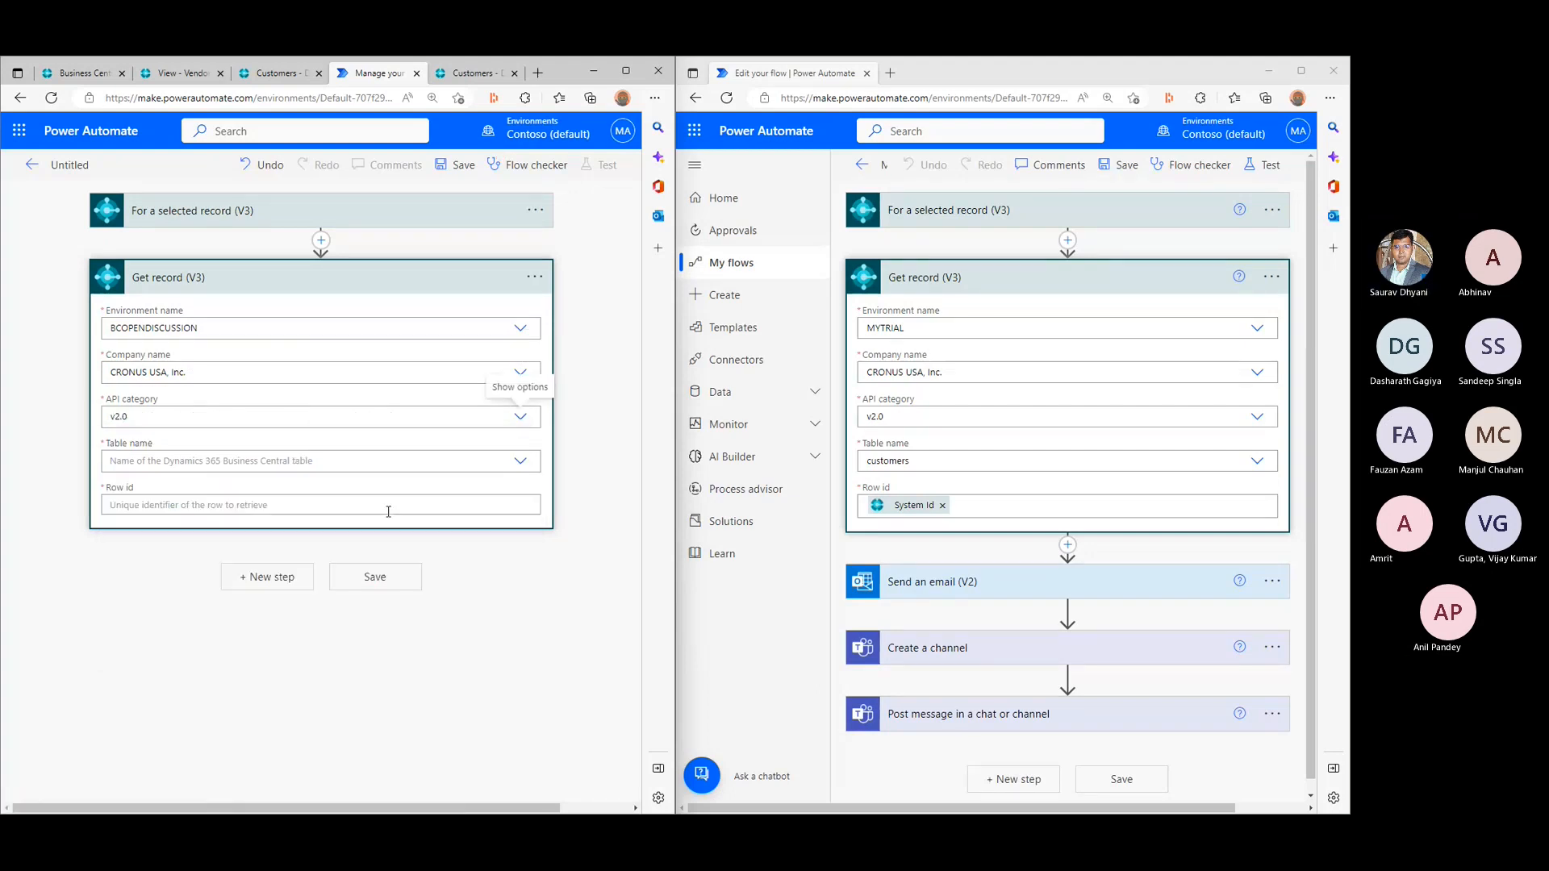
# - Limit the For a selected record (V3) trigger's page or table value to Page22 and collapse the trigger
pyautogui.click(521, 462)
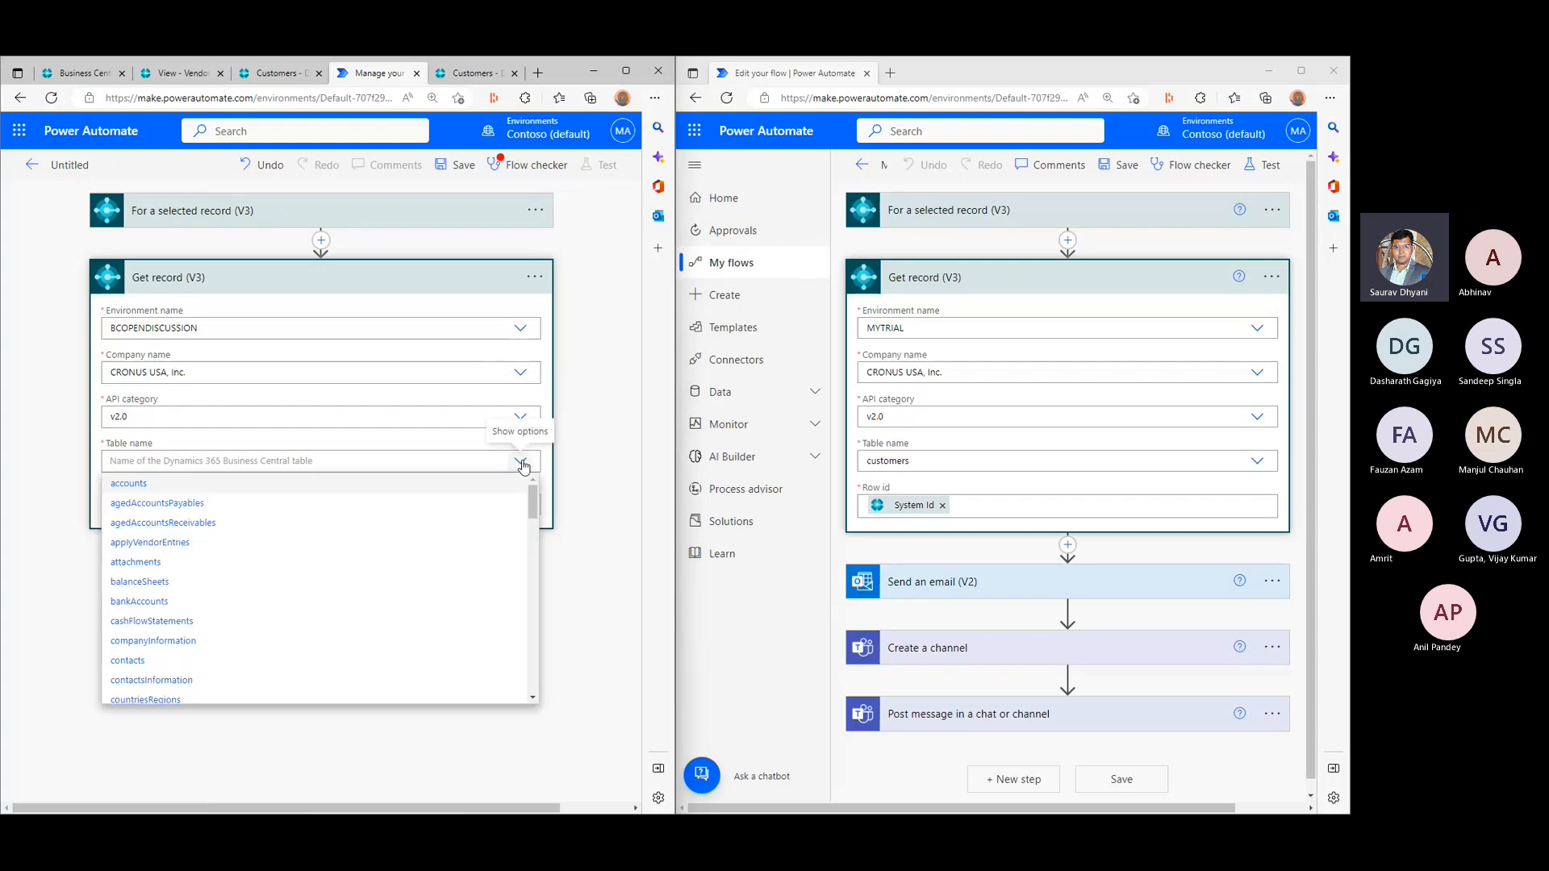
pyautogui.click(287, 210)
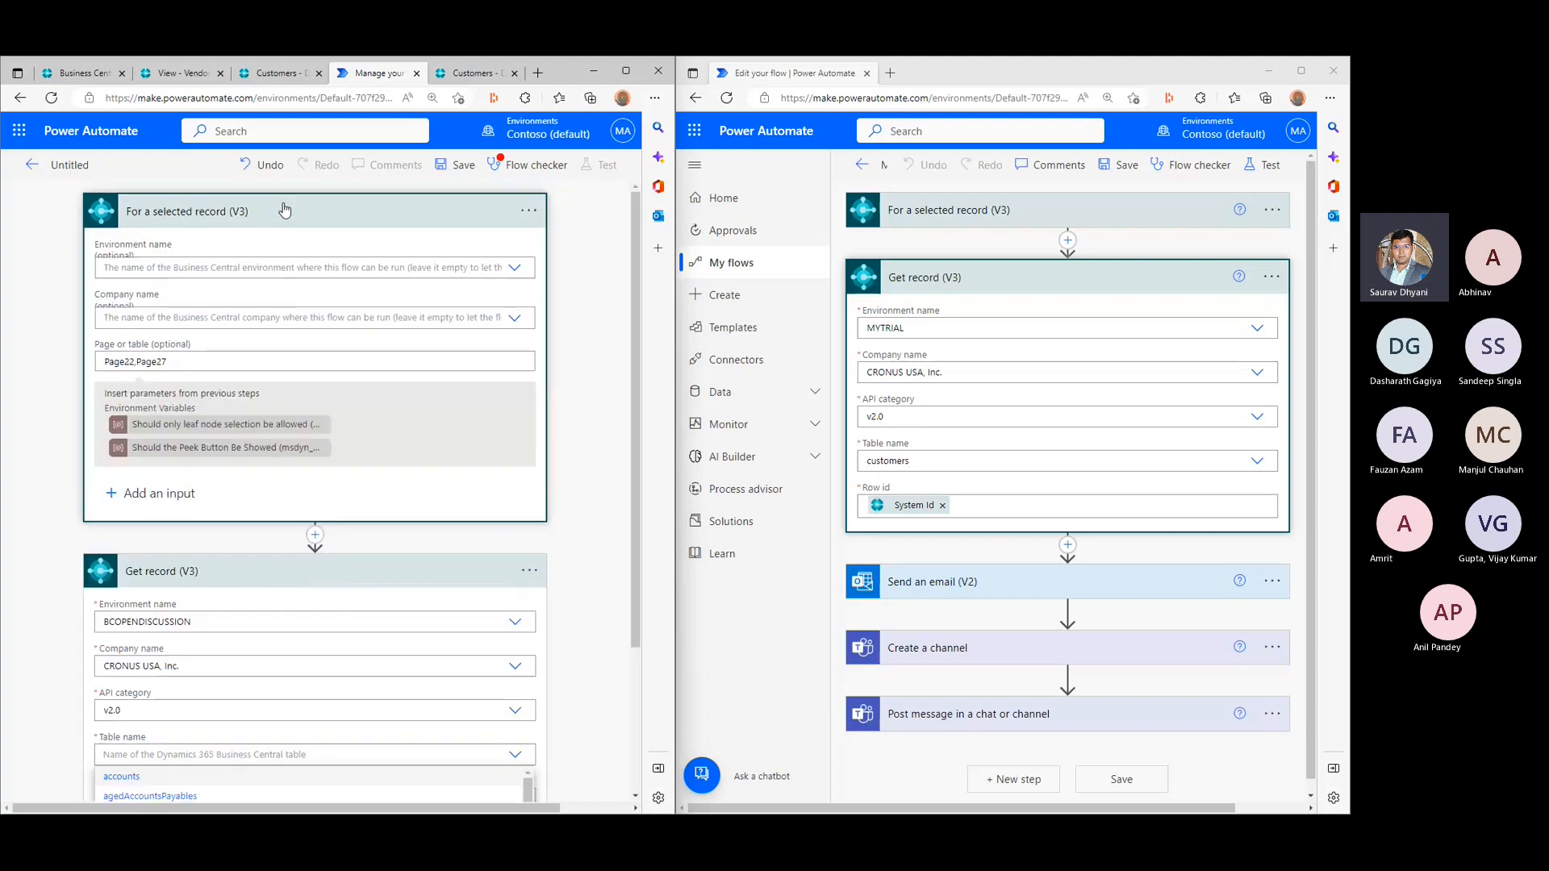
pyautogui.doubleClick(137, 362)
pyautogui.press('BackSpace')
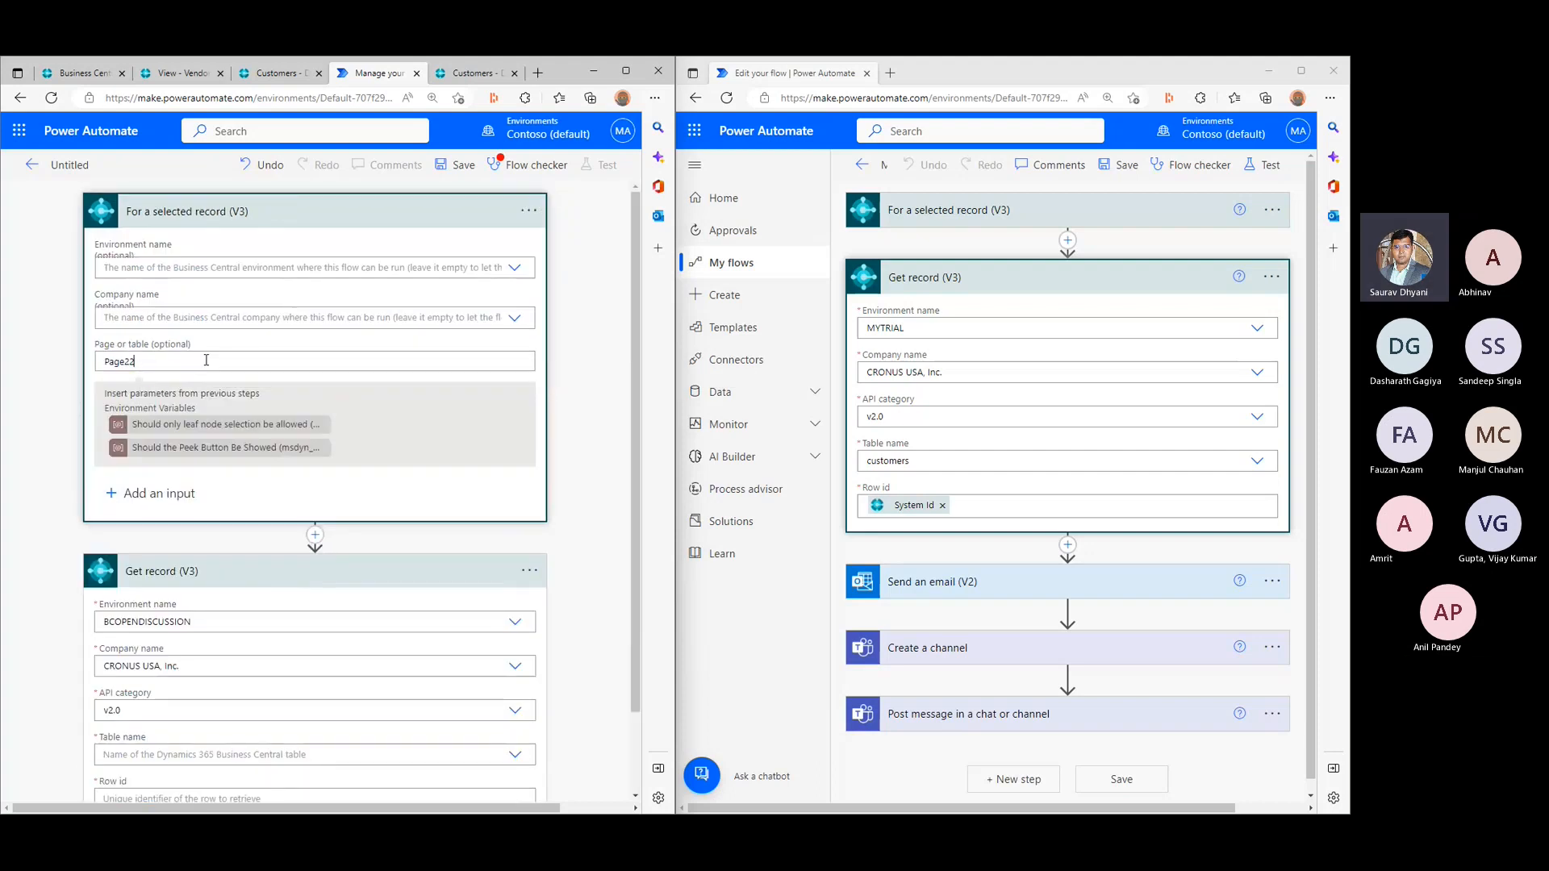
pyautogui.click(320, 212)
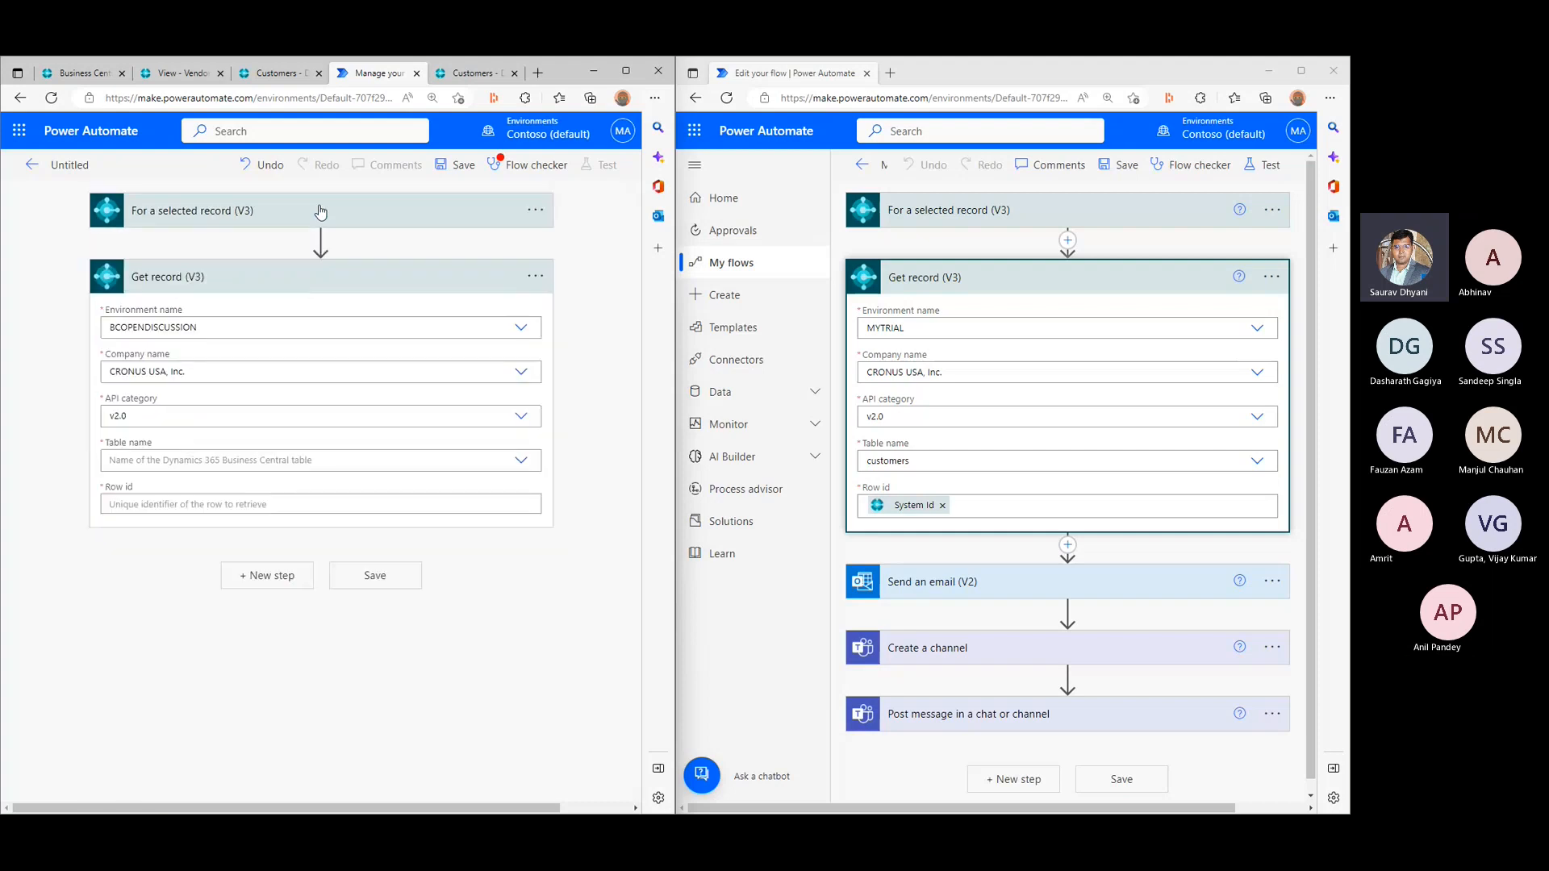
# - Choose customers as the table name in the new flow's Get record (V3) action
pyautogui.click(529, 468)
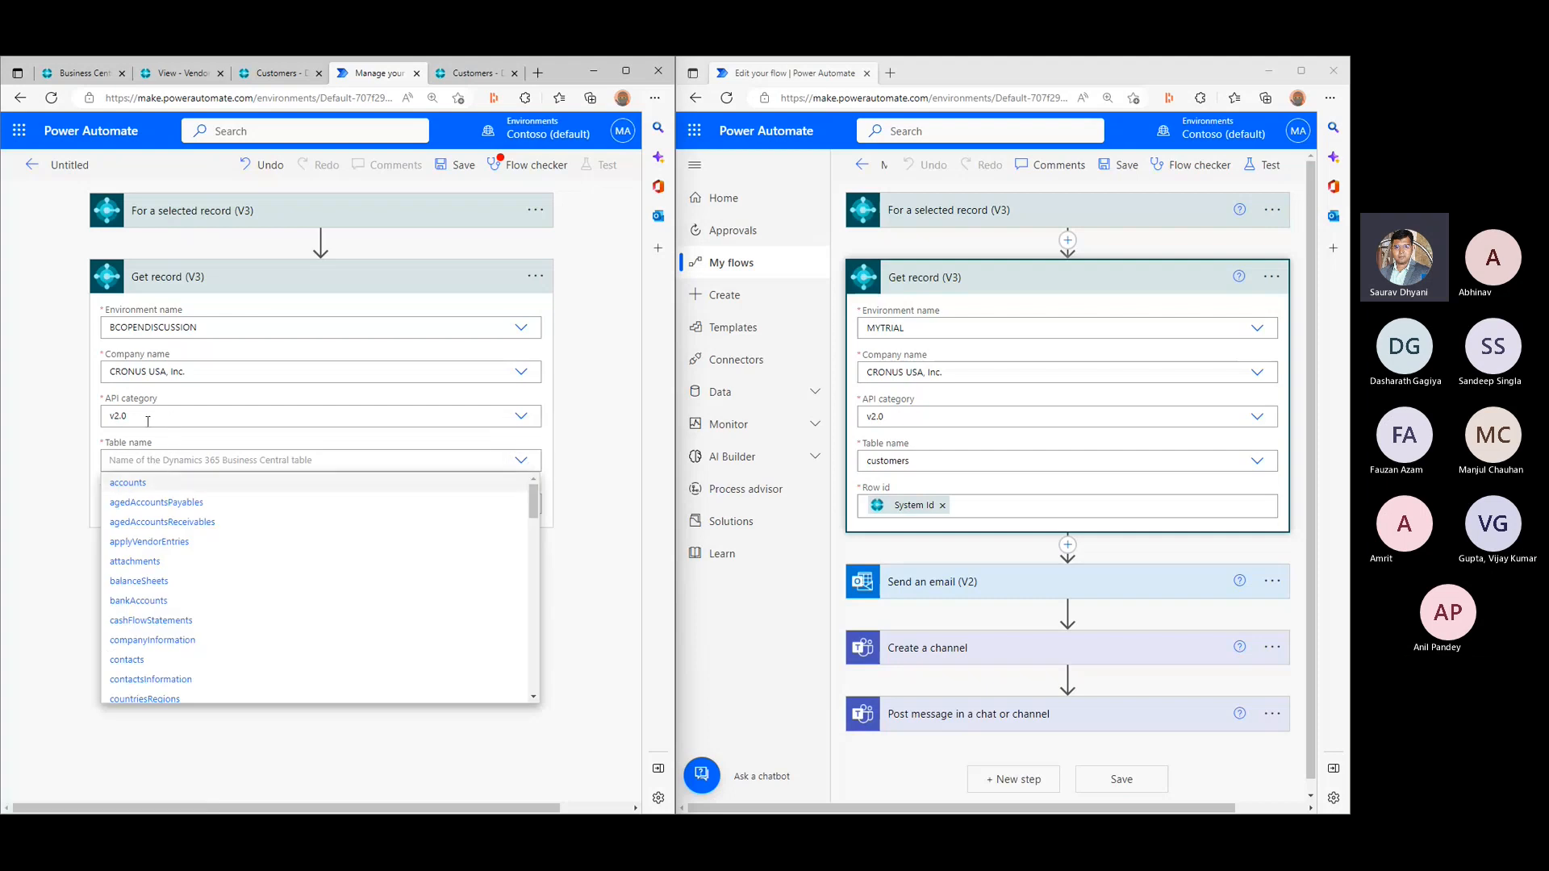
pyautogui.scroll(-2, 161, 550)
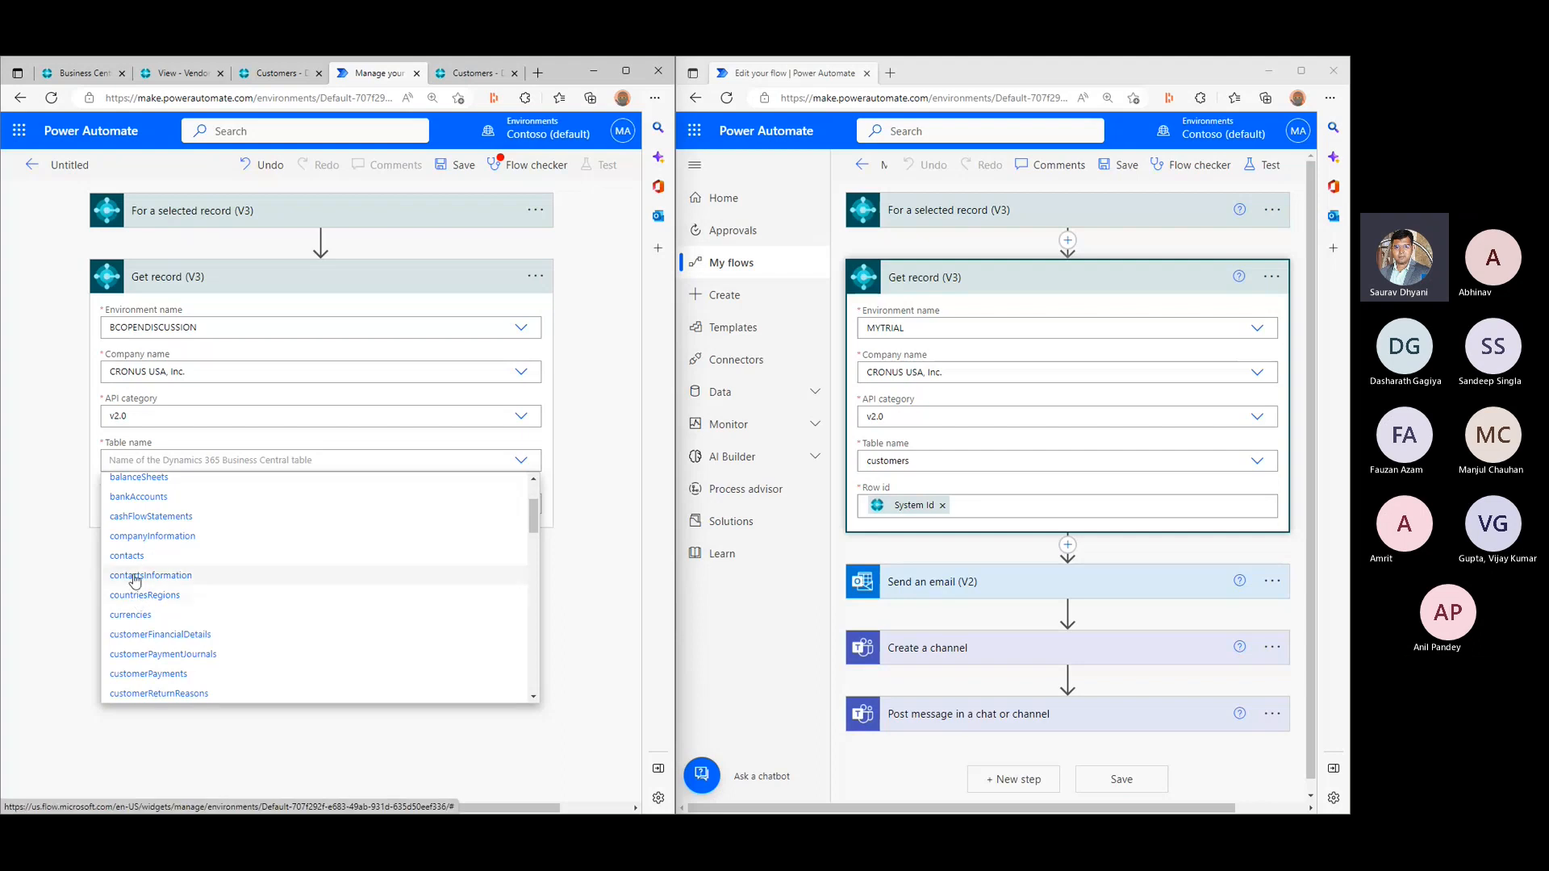
pyautogui.scroll(-1, 140, 575)
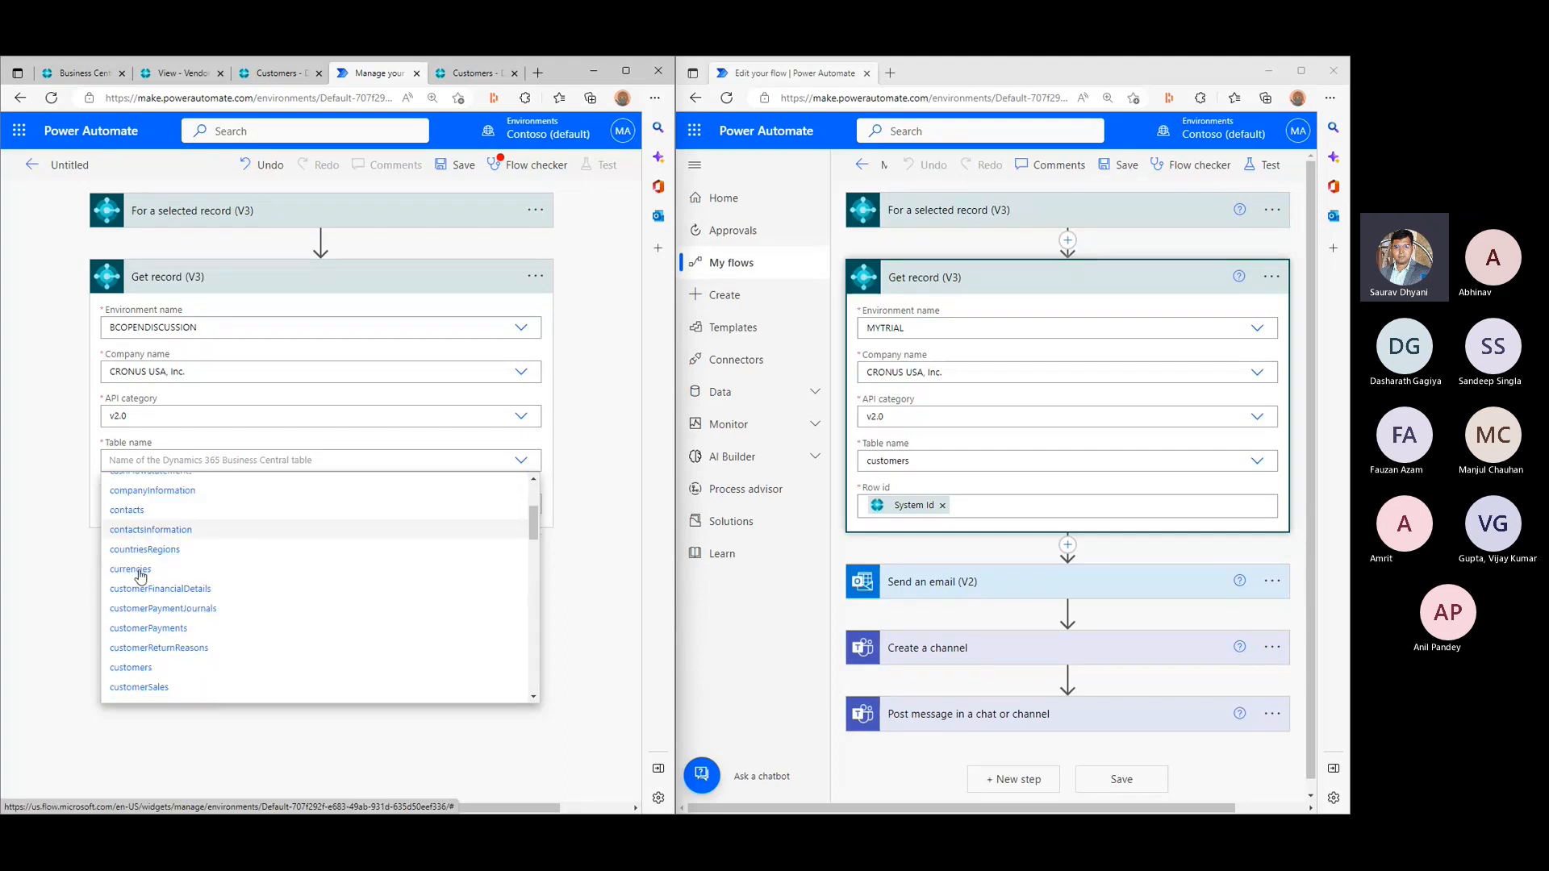
pyautogui.click(131, 667)
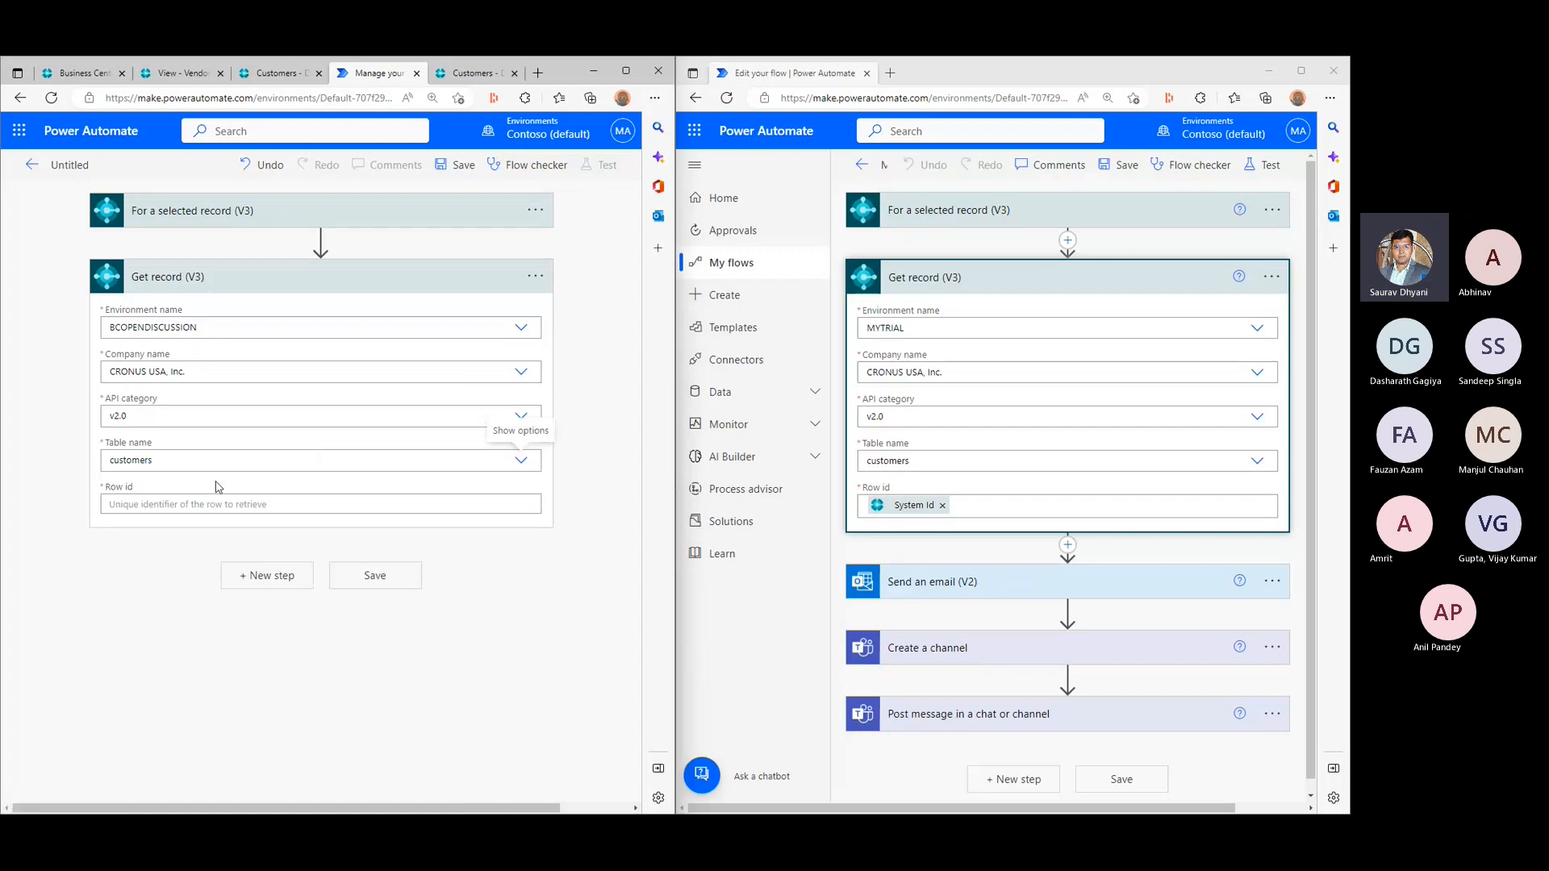
# - Set the Get record (V3) row id to the trigger's System Id and save the flow
pyautogui.click(459, 505)
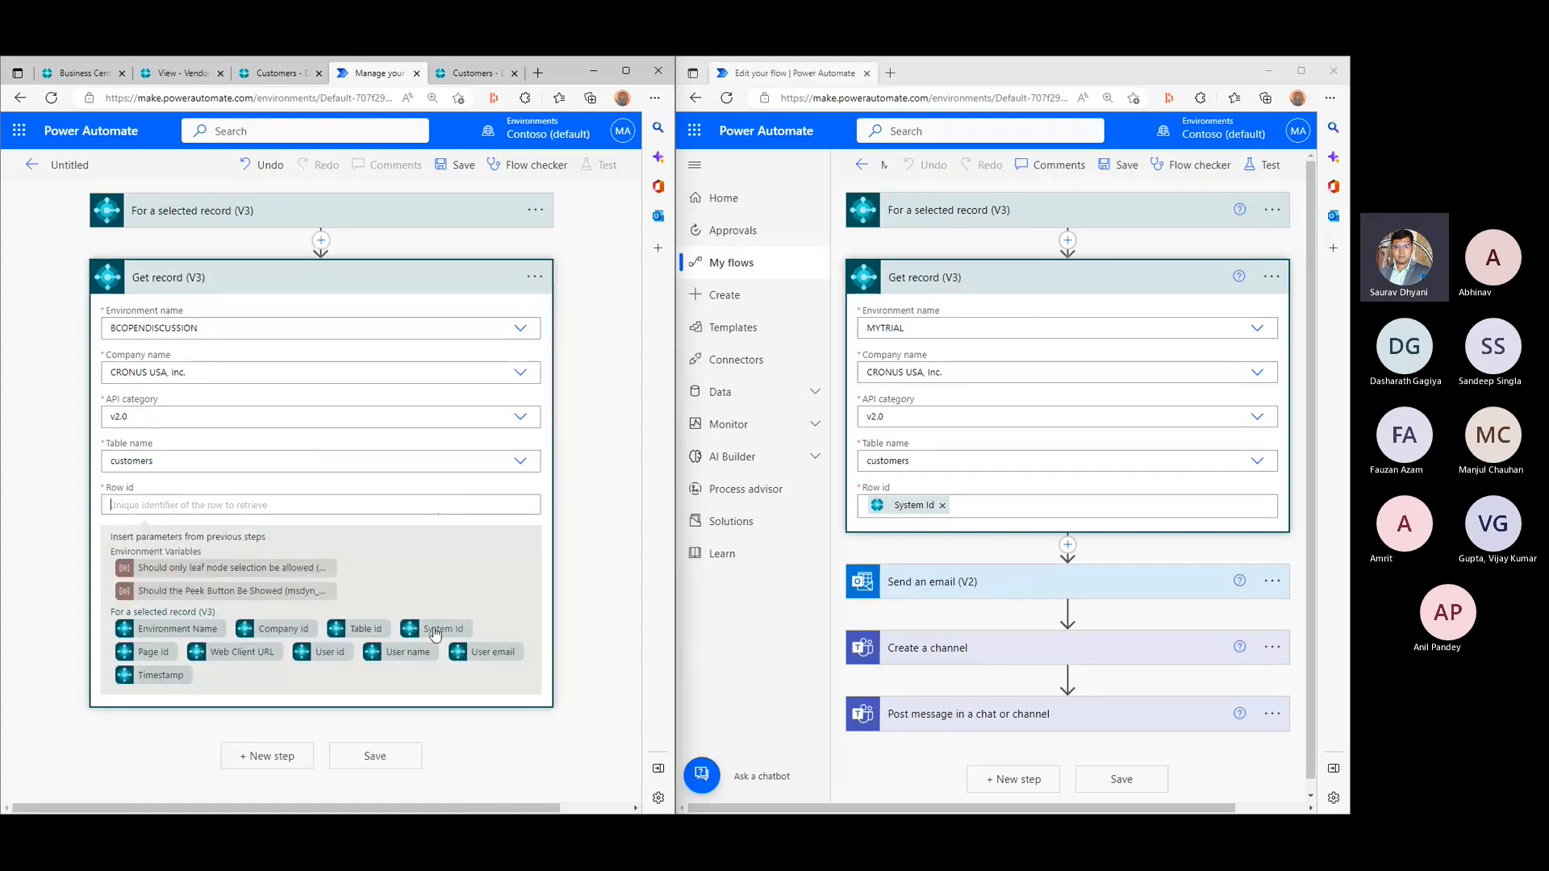
pyautogui.click(405, 628)
pyautogui.click(52, 520)
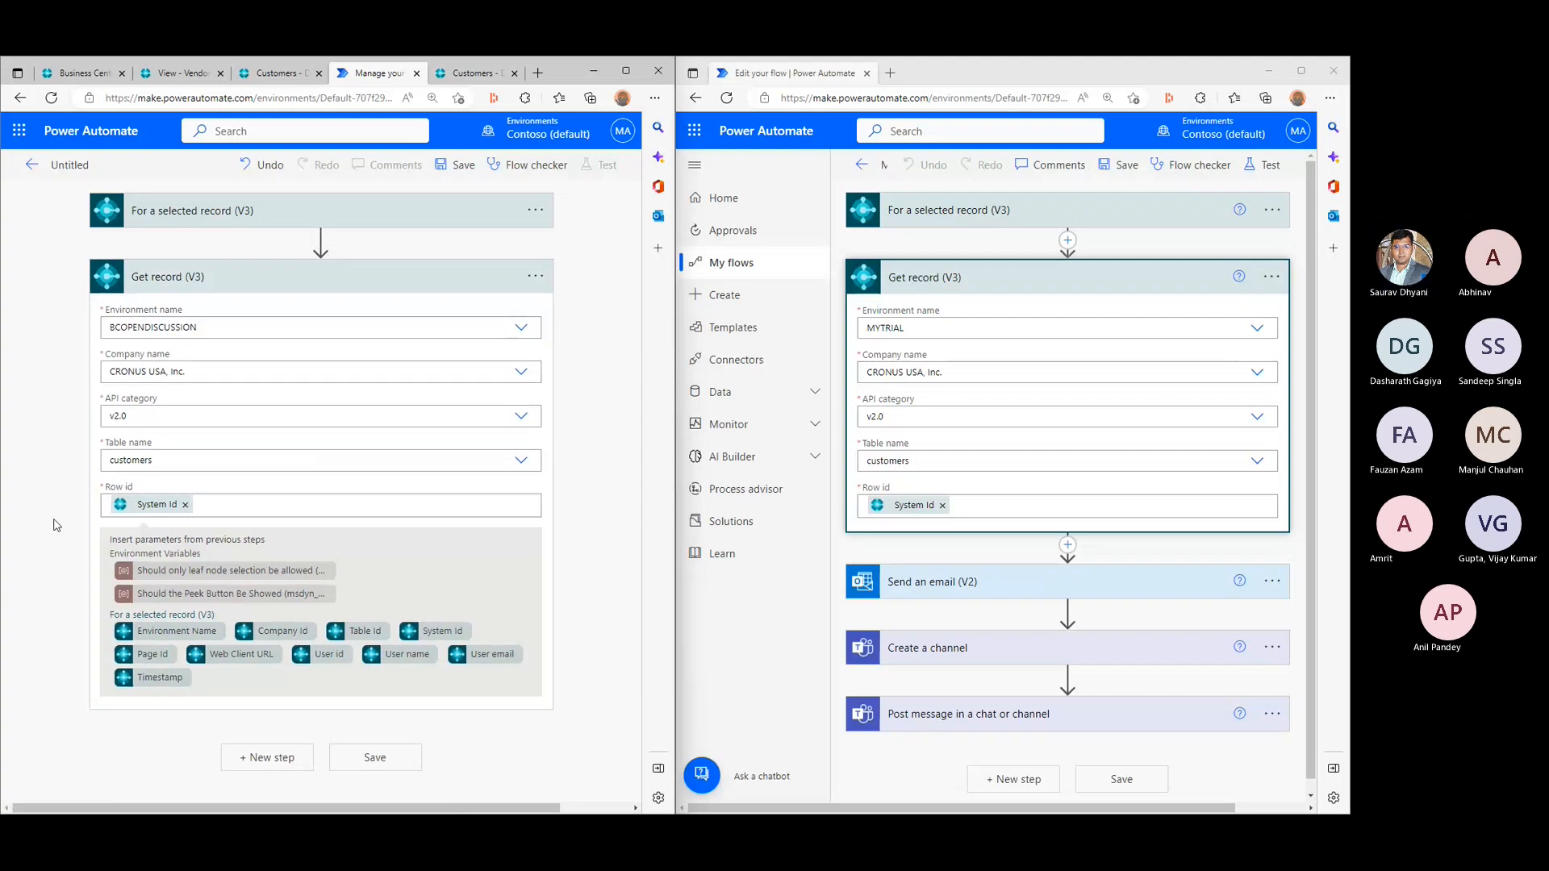
pyautogui.click(371, 765)
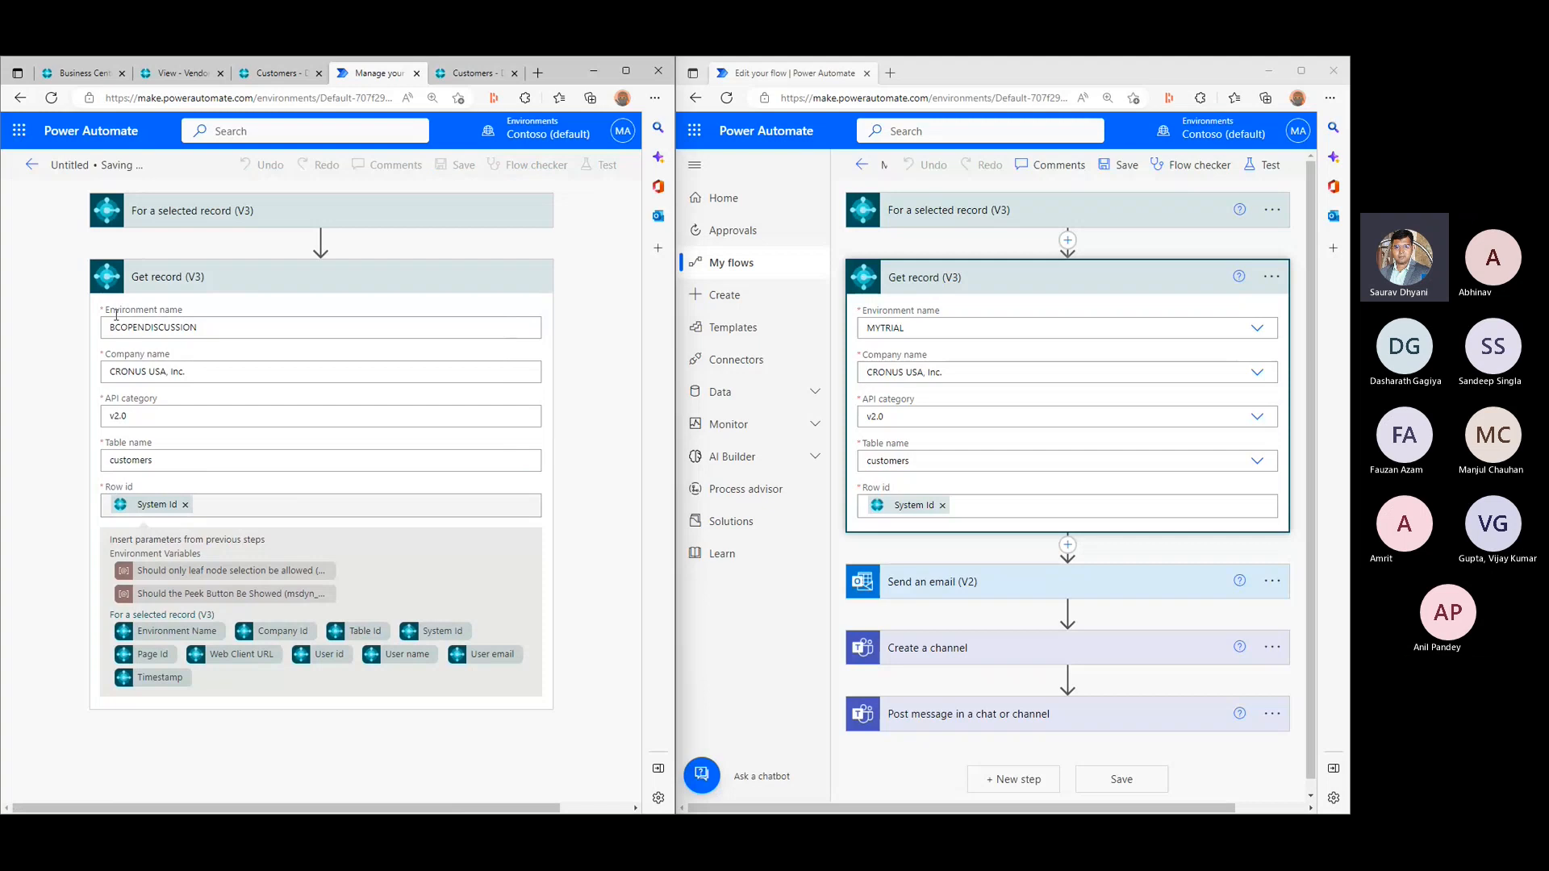
# - Replace the Get record (V3) environment name with the trigger's Environment Name dynamic value
pyautogui.click(238, 327)
pyautogui.doubleClick(238, 326)
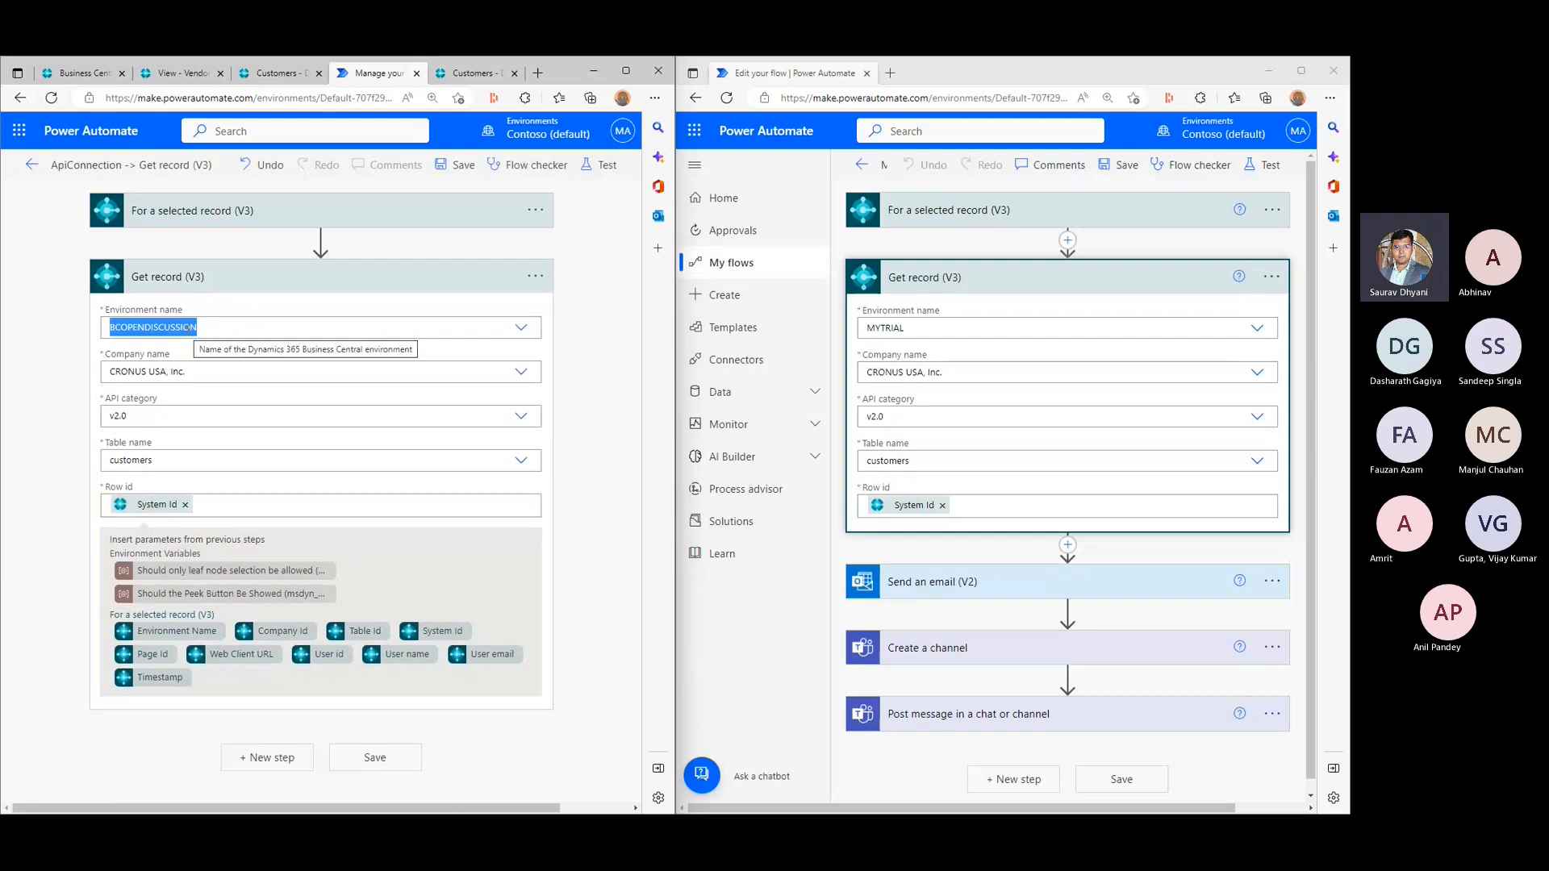
pyautogui.click(227, 319)
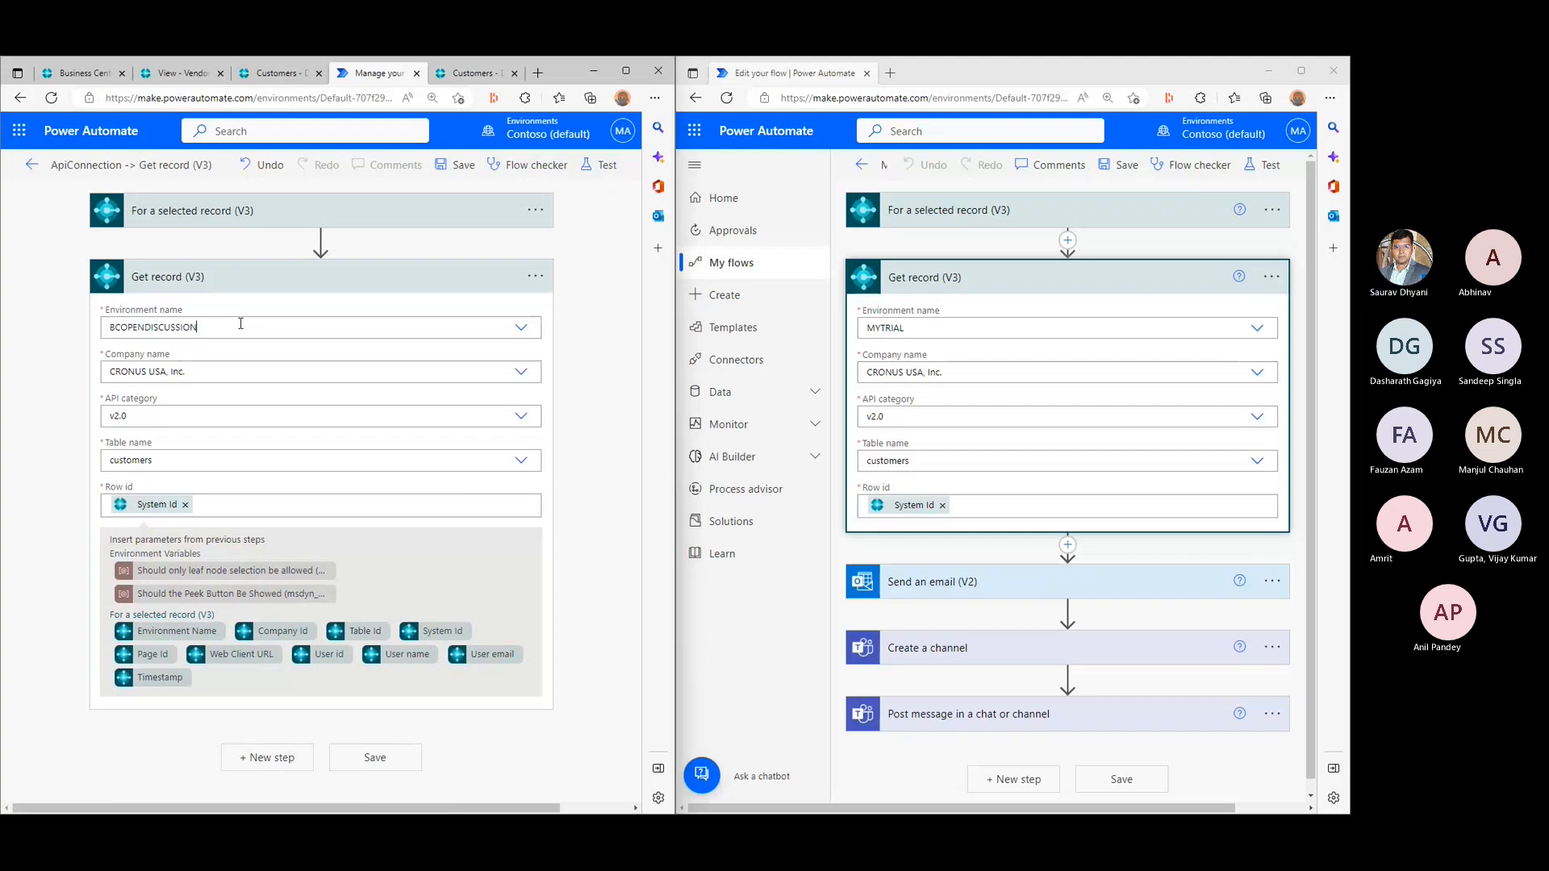
pyautogui.click(140, 432)
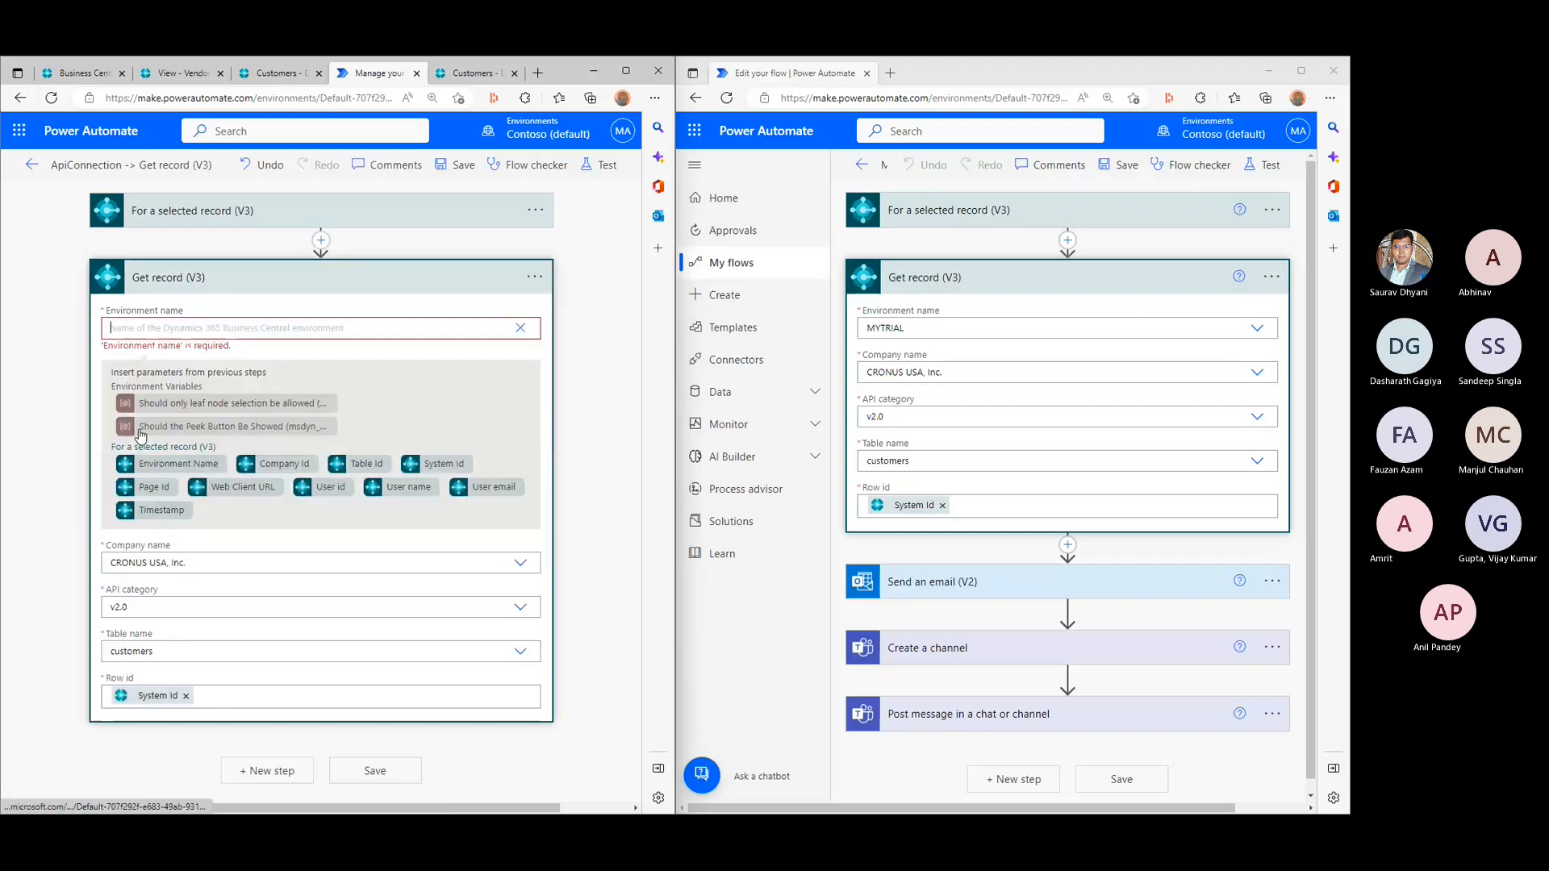
pyautogui.click(166, 455)
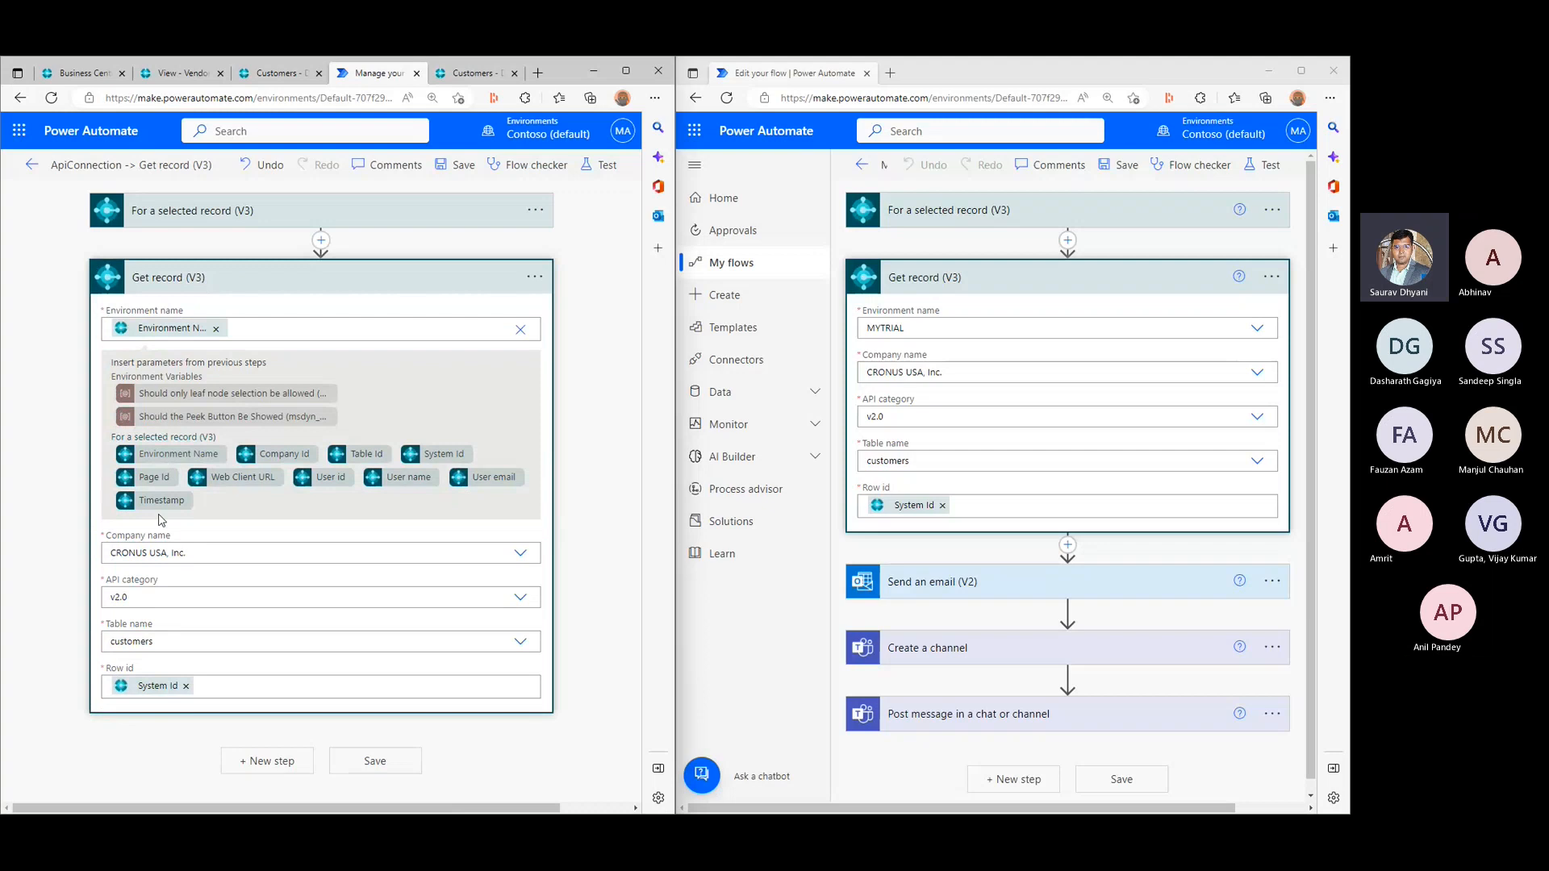
# - Set the Get record (V3) company name to a custom value using the trigger's Company Id
pyautogui.click(519, 554)
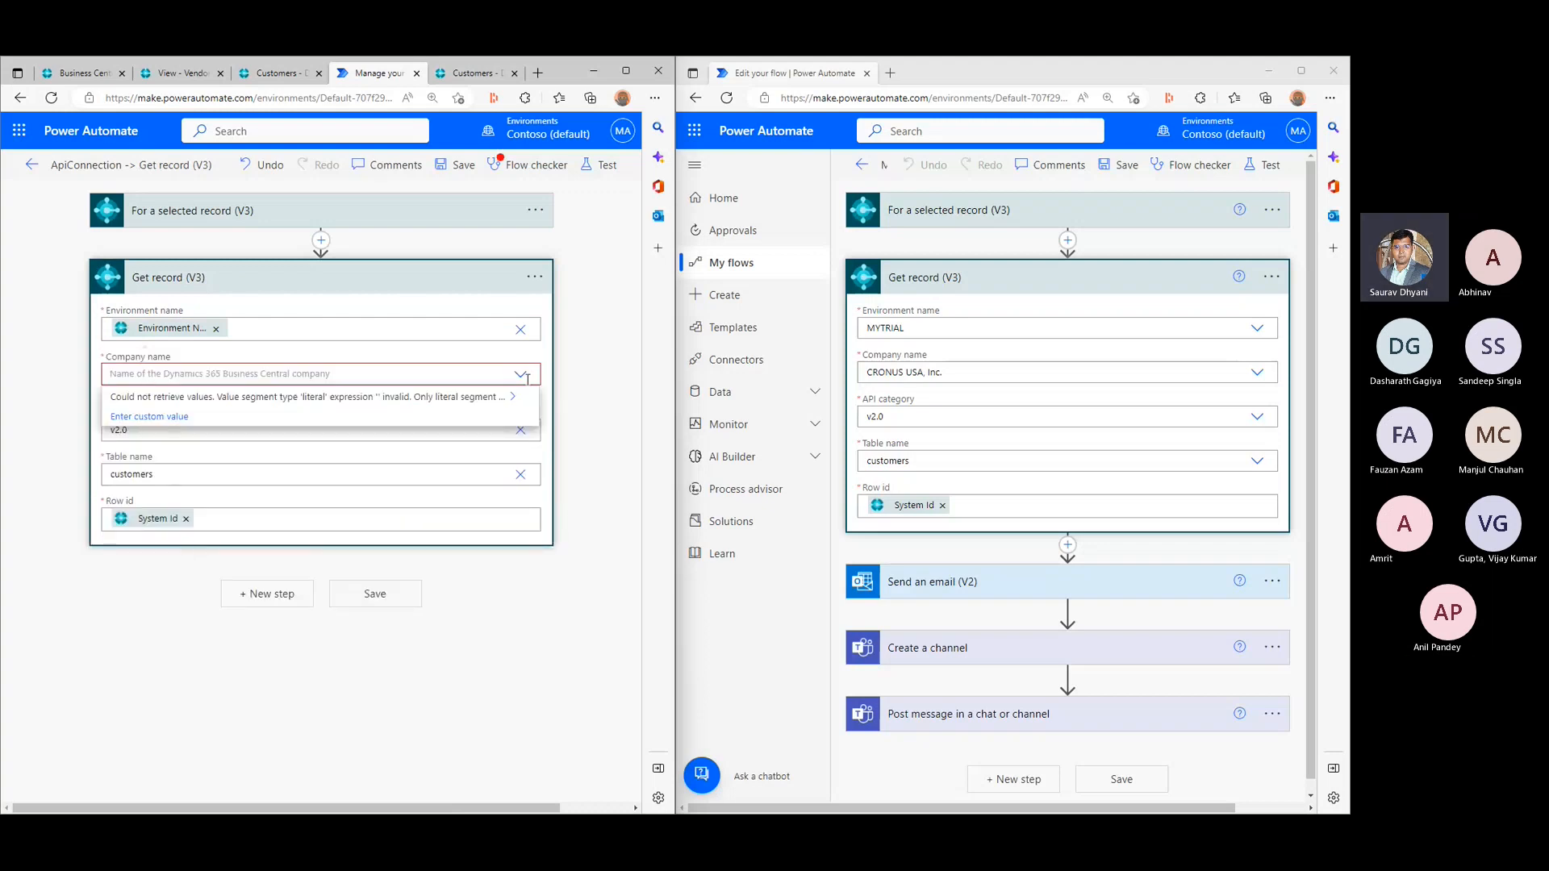
pyautogui.click(150, 425)
pyautogui.click(284, 510)
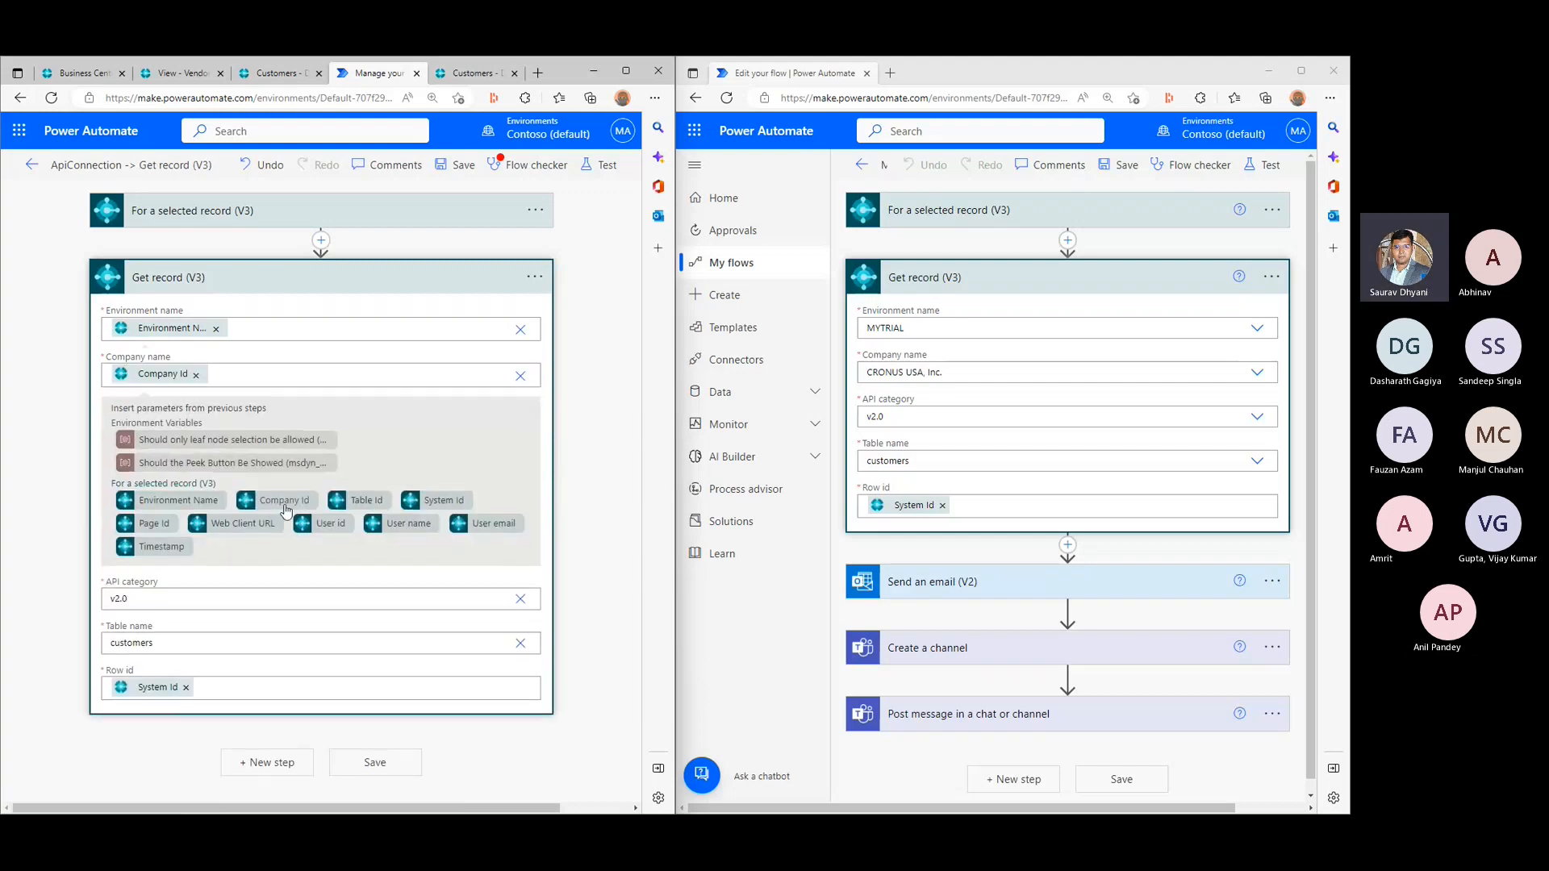
pyautogui.click(39, 430)
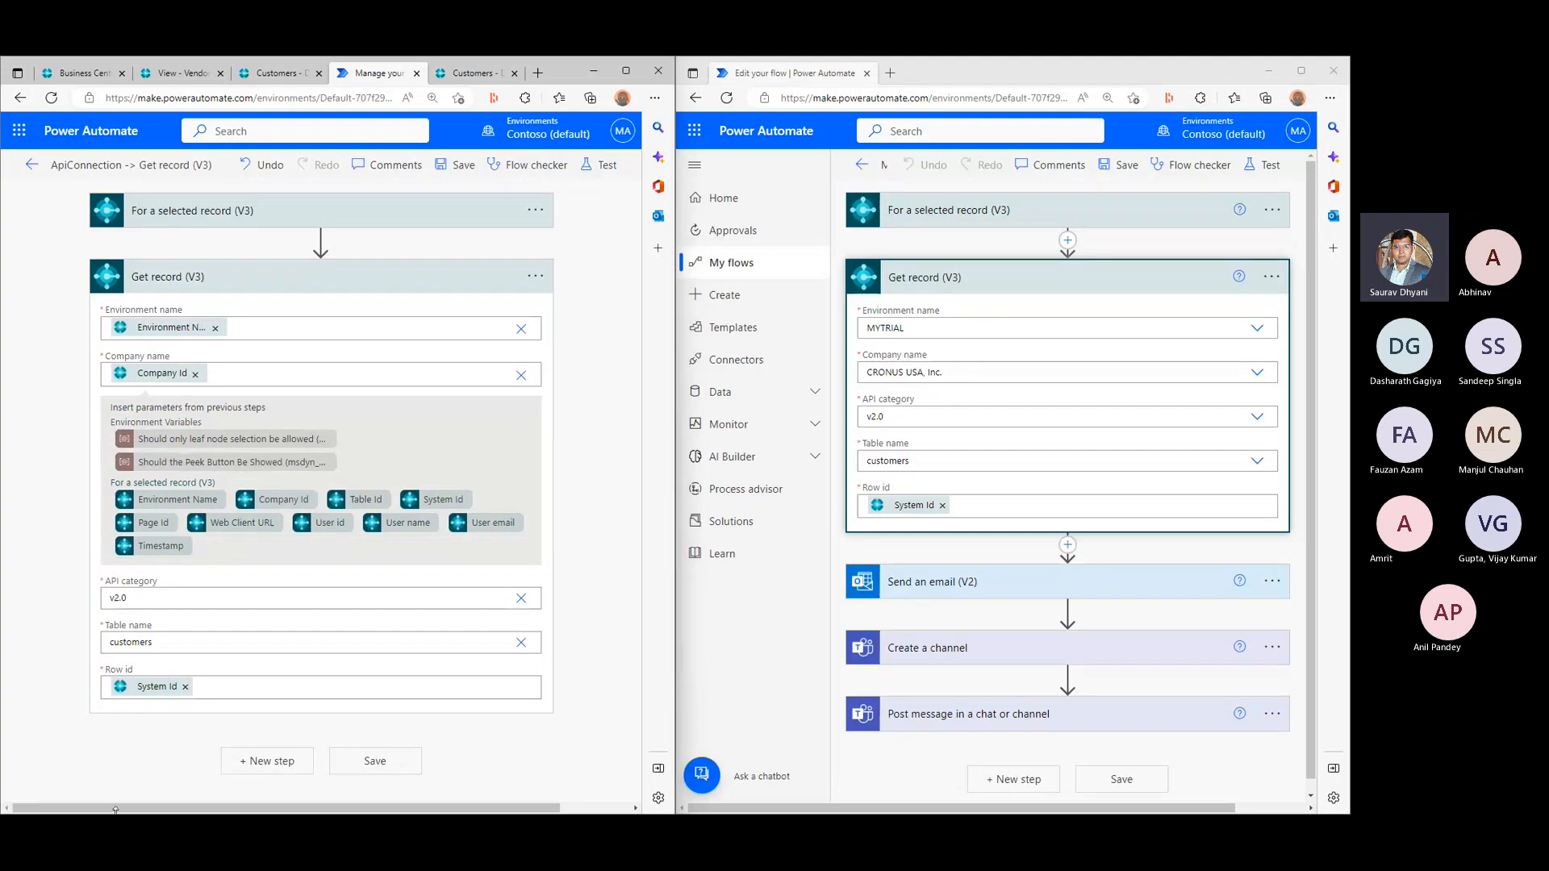
# - Collapse Get record (V3) and add the Office 365 Outlook action Send an email (V2) after it
pyautogui.click(1073, 286)
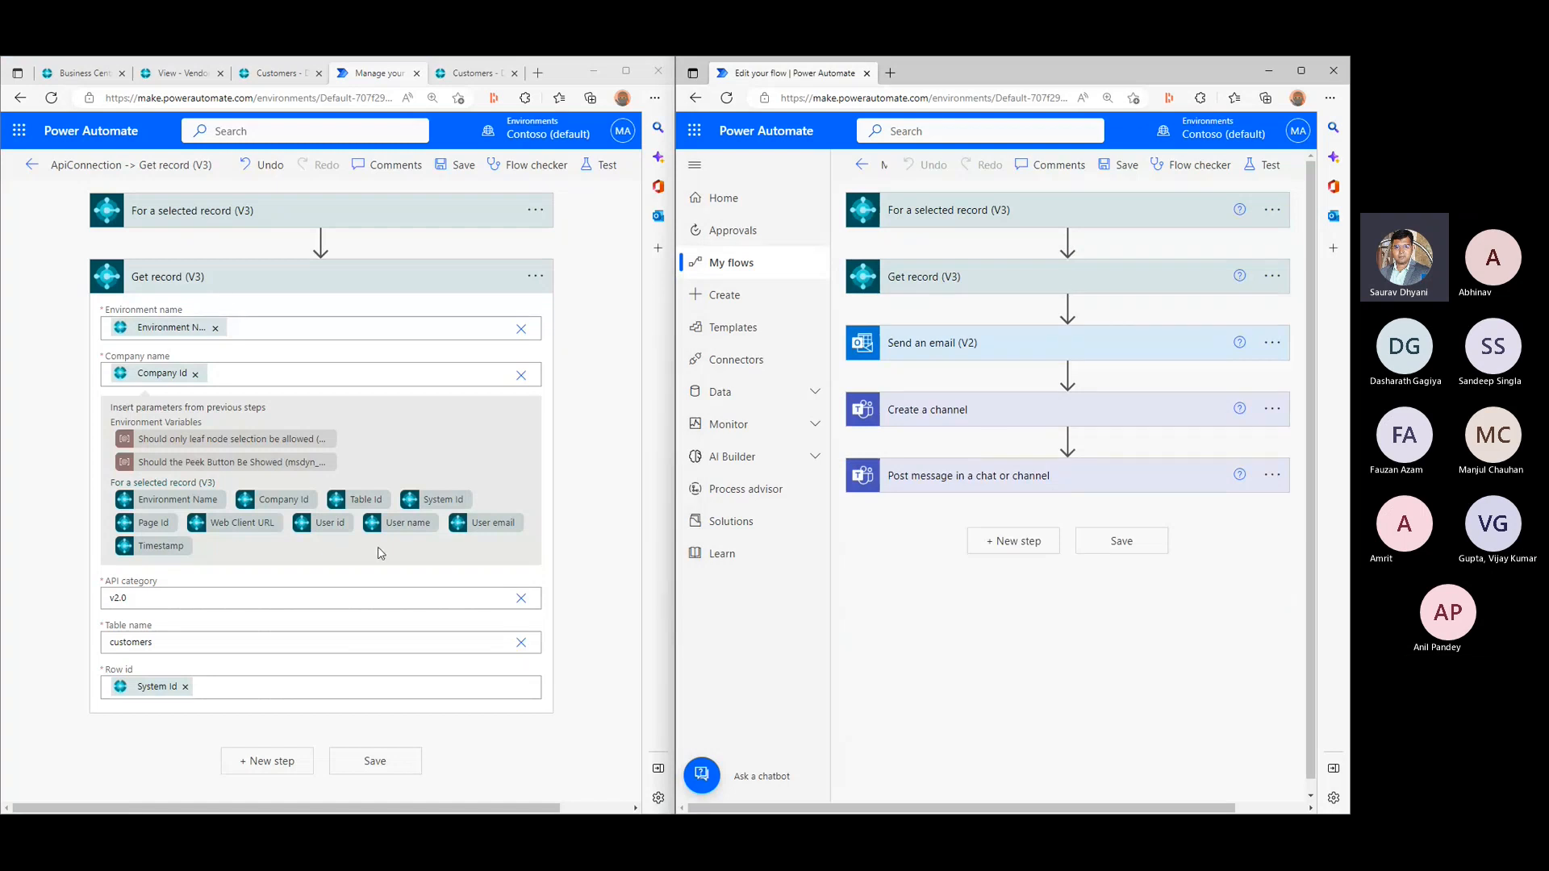
pyautogui.click(234, 279)
pyautogui.click(267, 342)
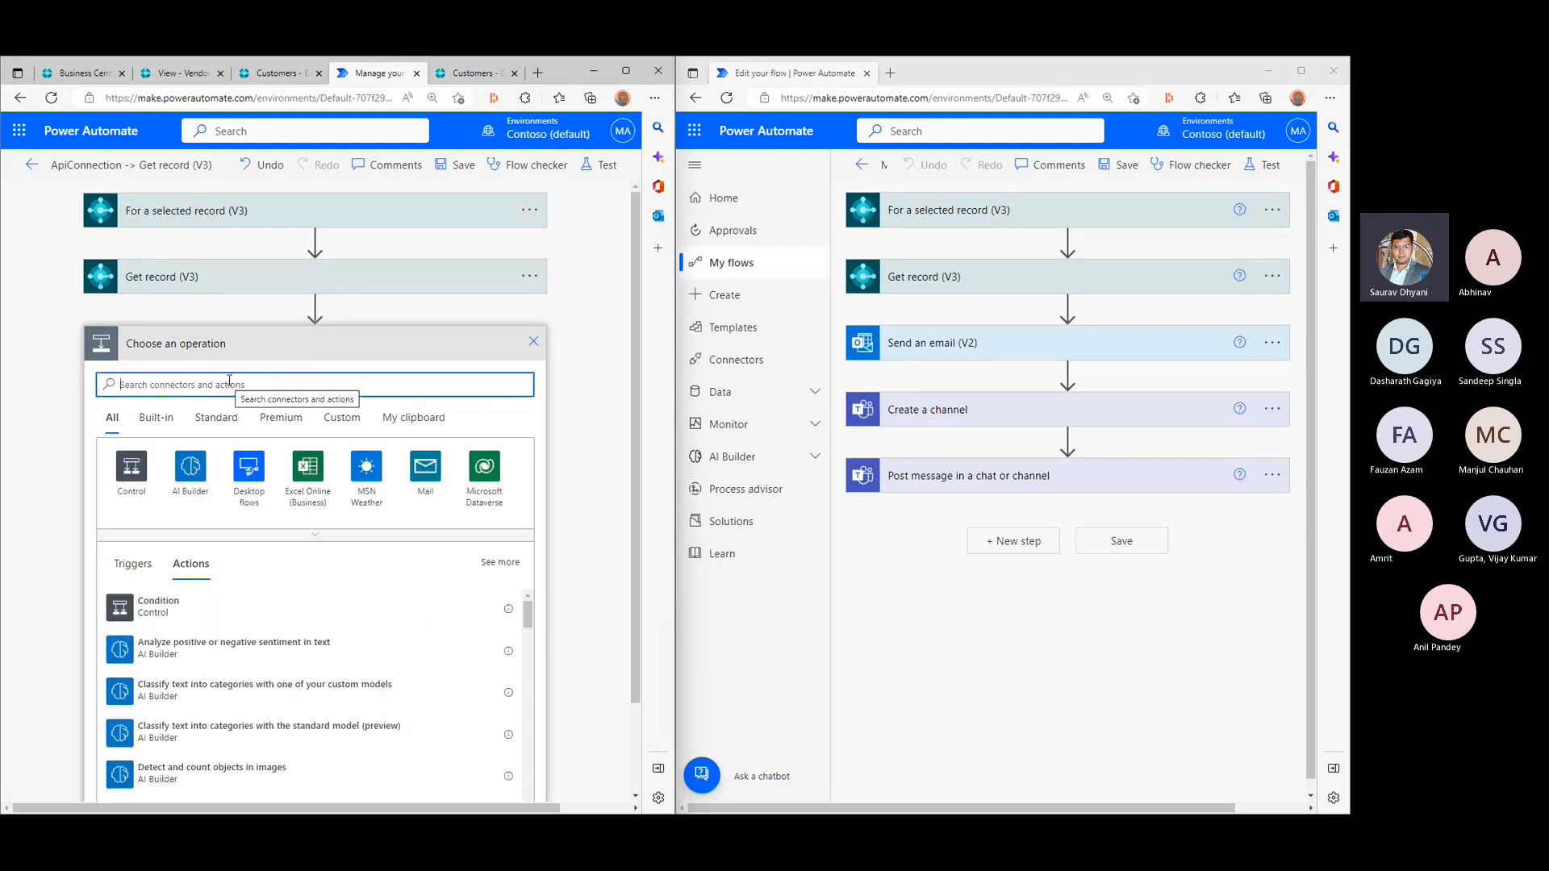
pyautogui.write('SE')
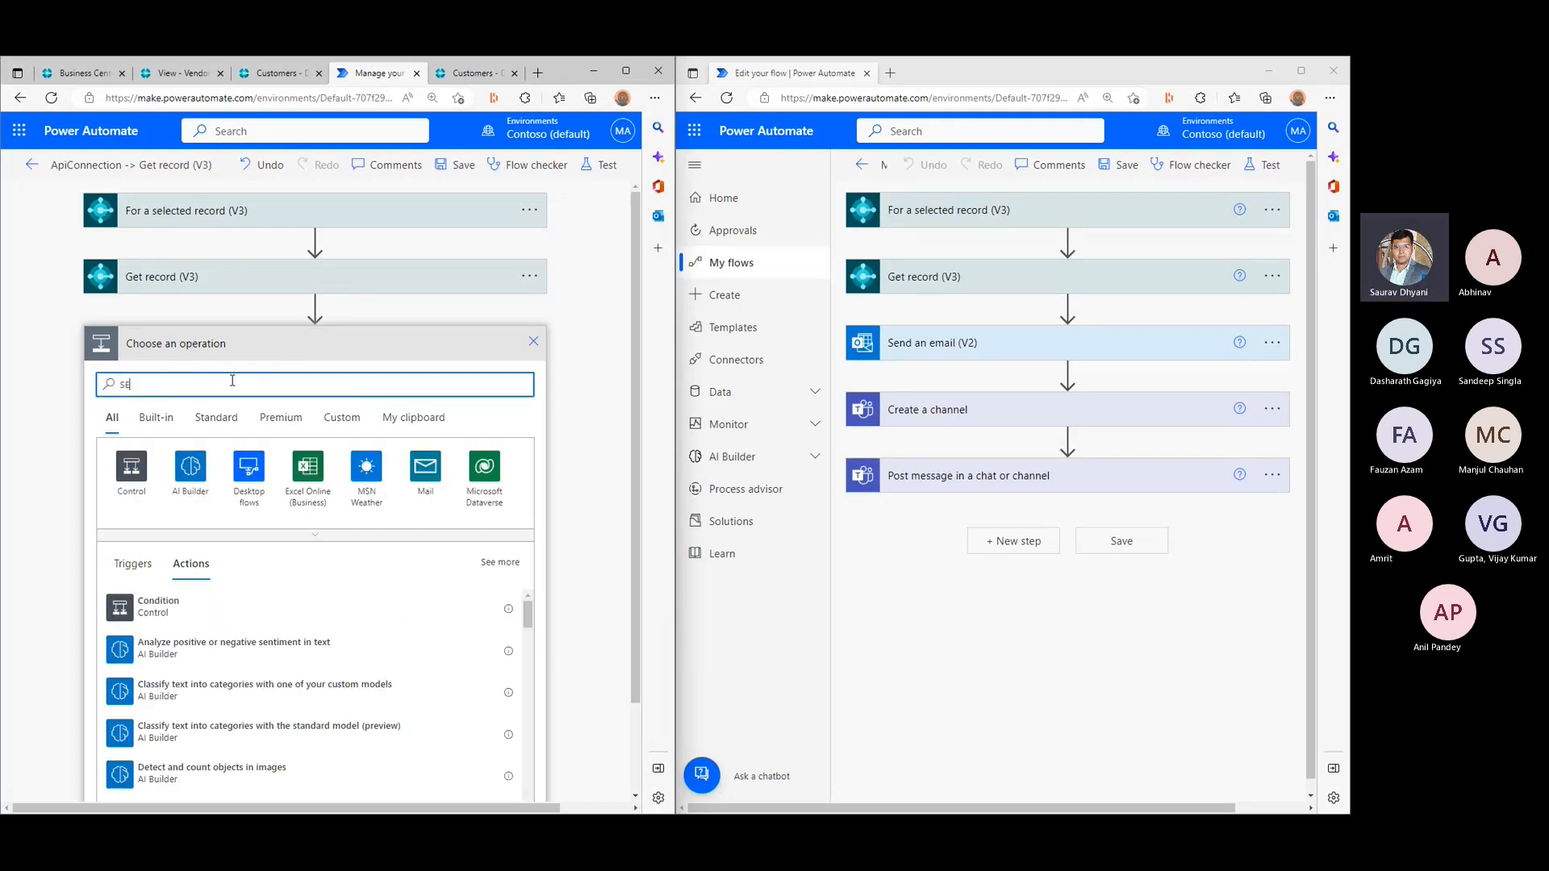
pyautogui.write('nd an email')
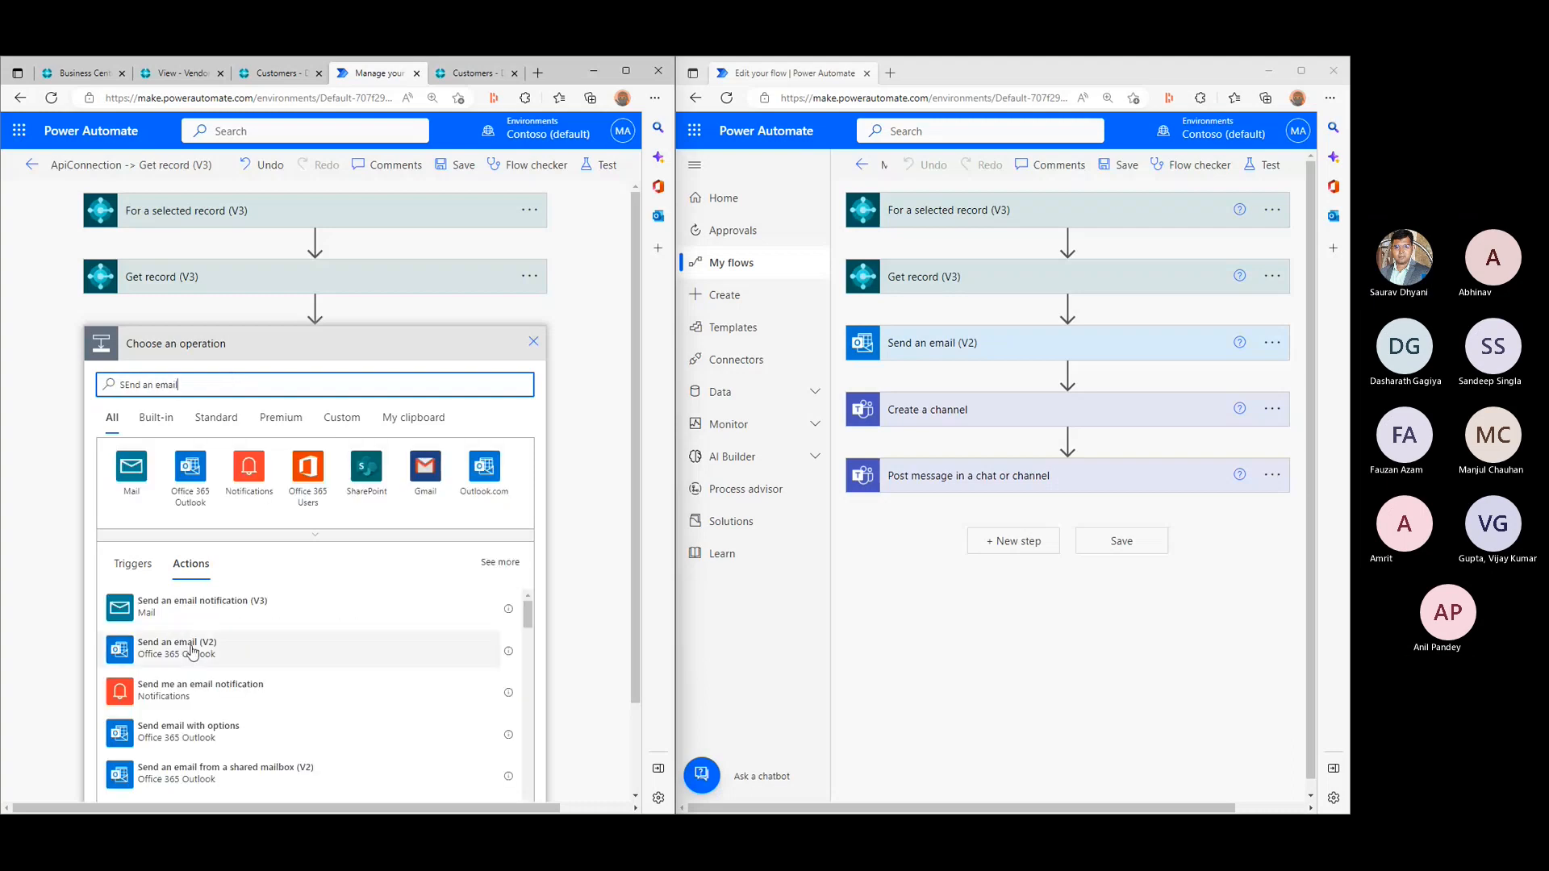
pyautogui.click(192, 651)
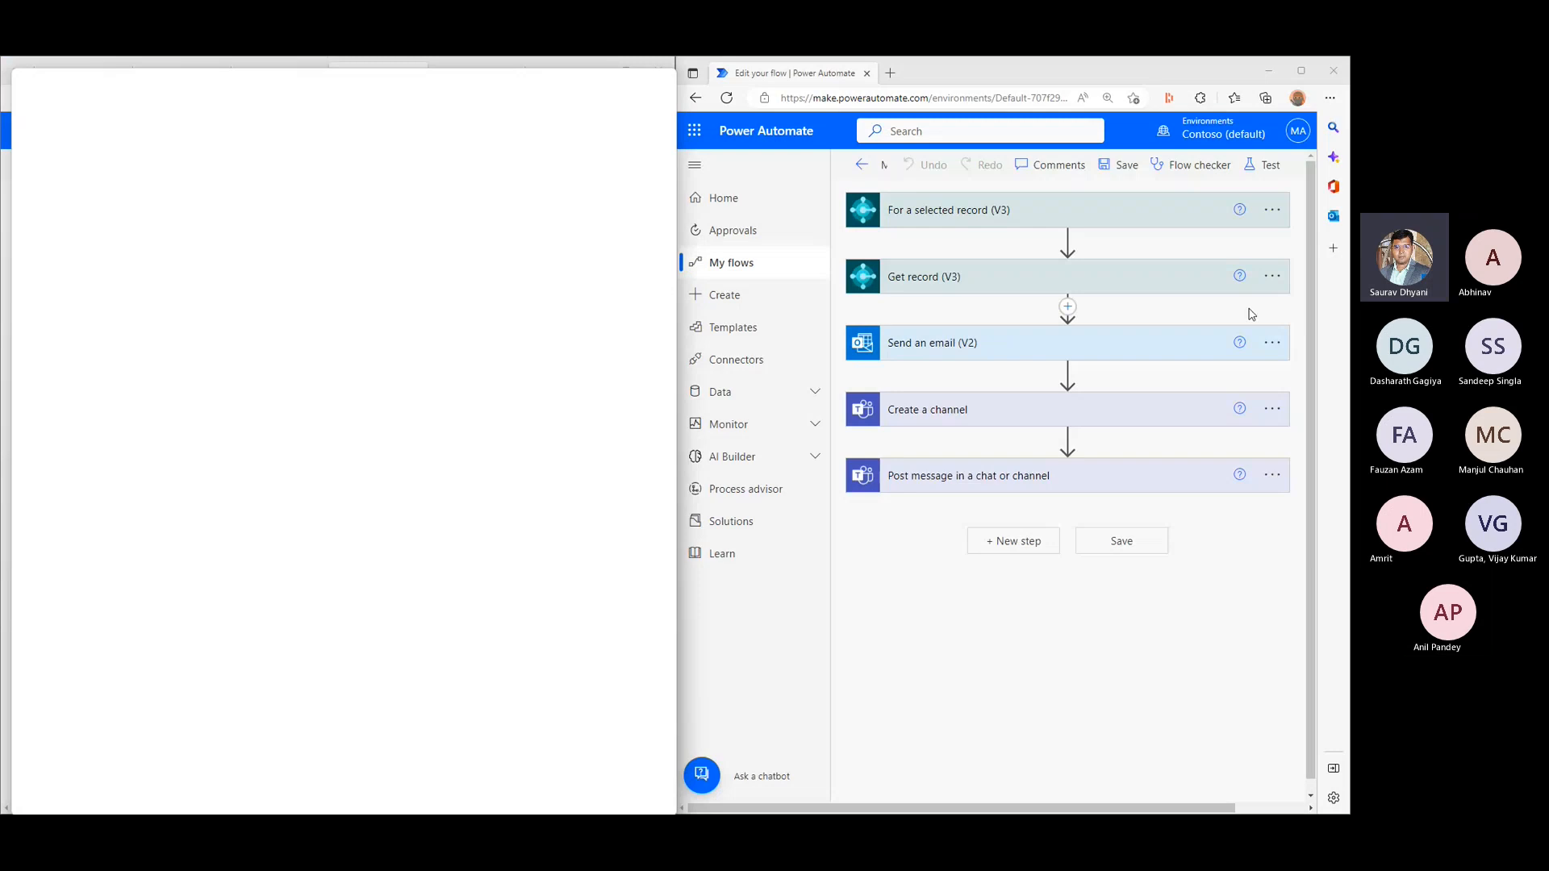
pyautogui.click(318, 61)
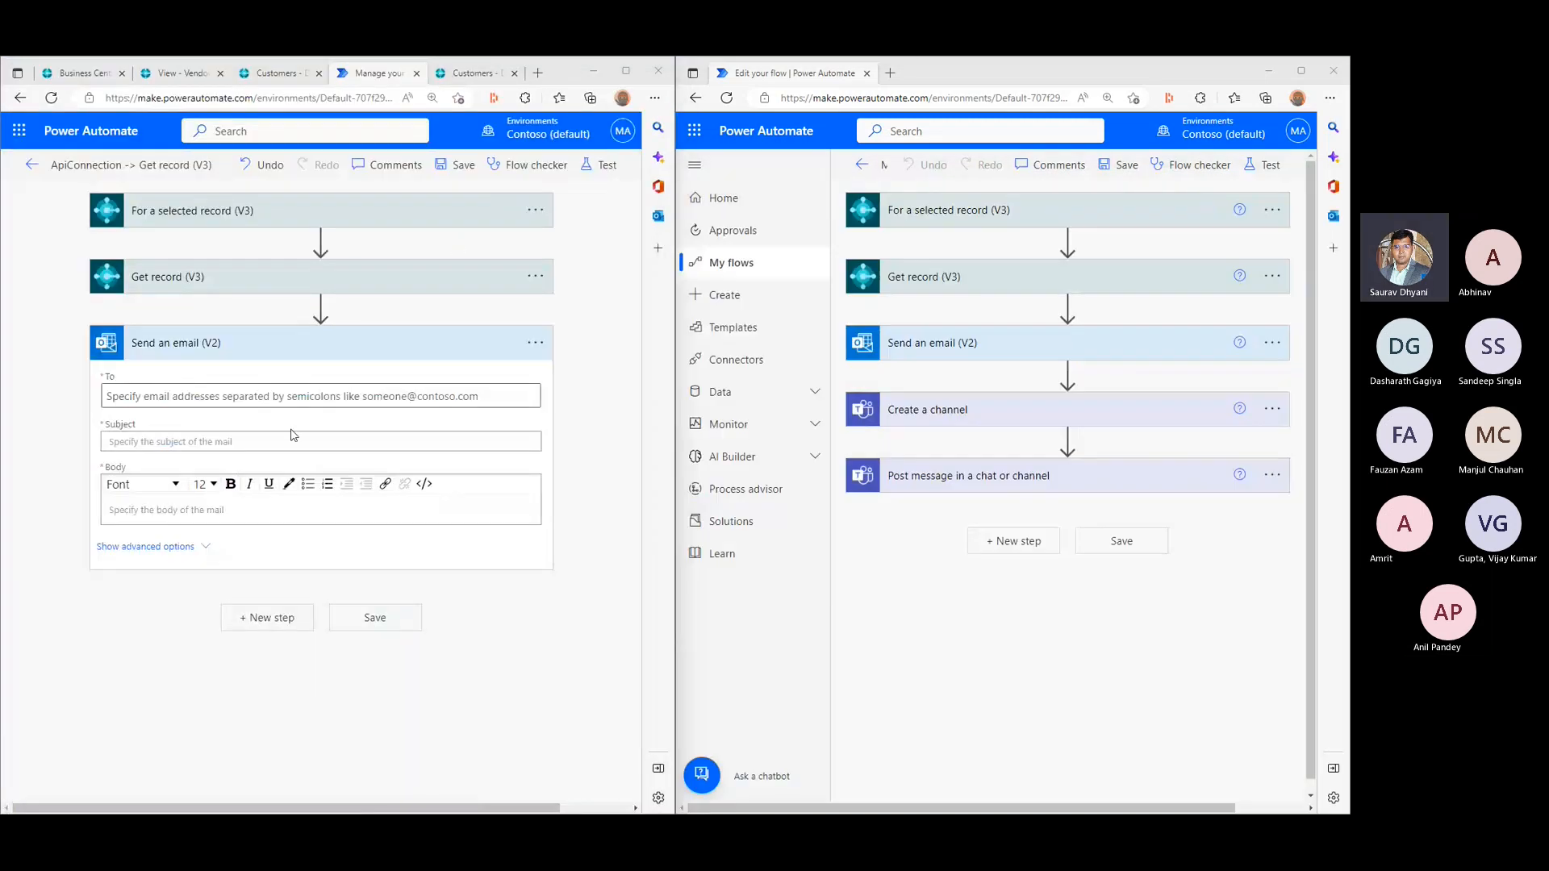
# - Enter the recipient's e-mail address in the Send an email (V2) To field
pyautogui.click(245, 395)
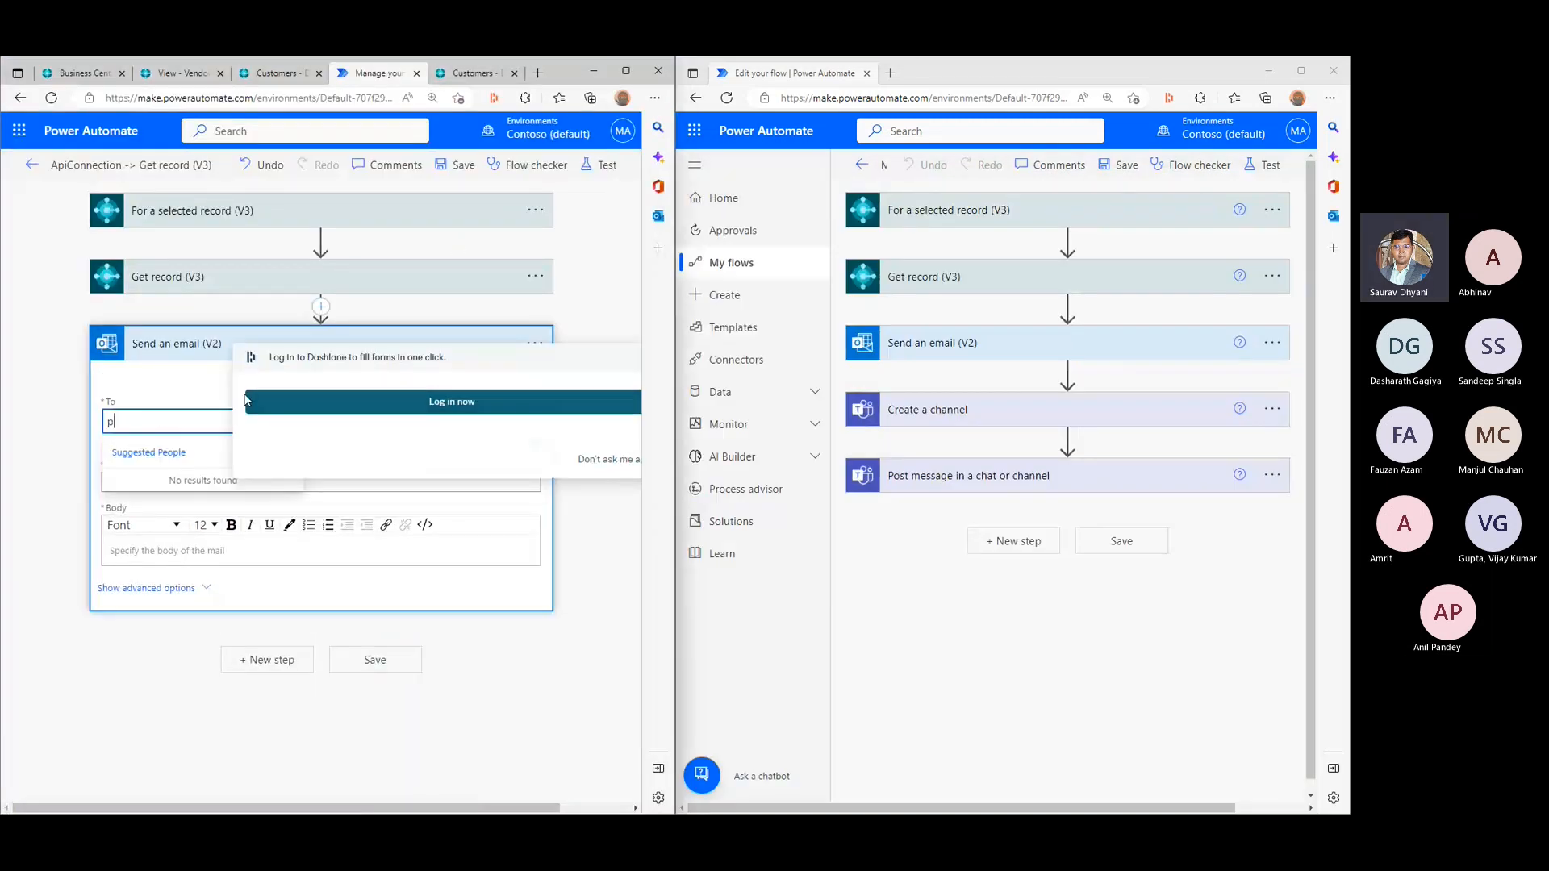
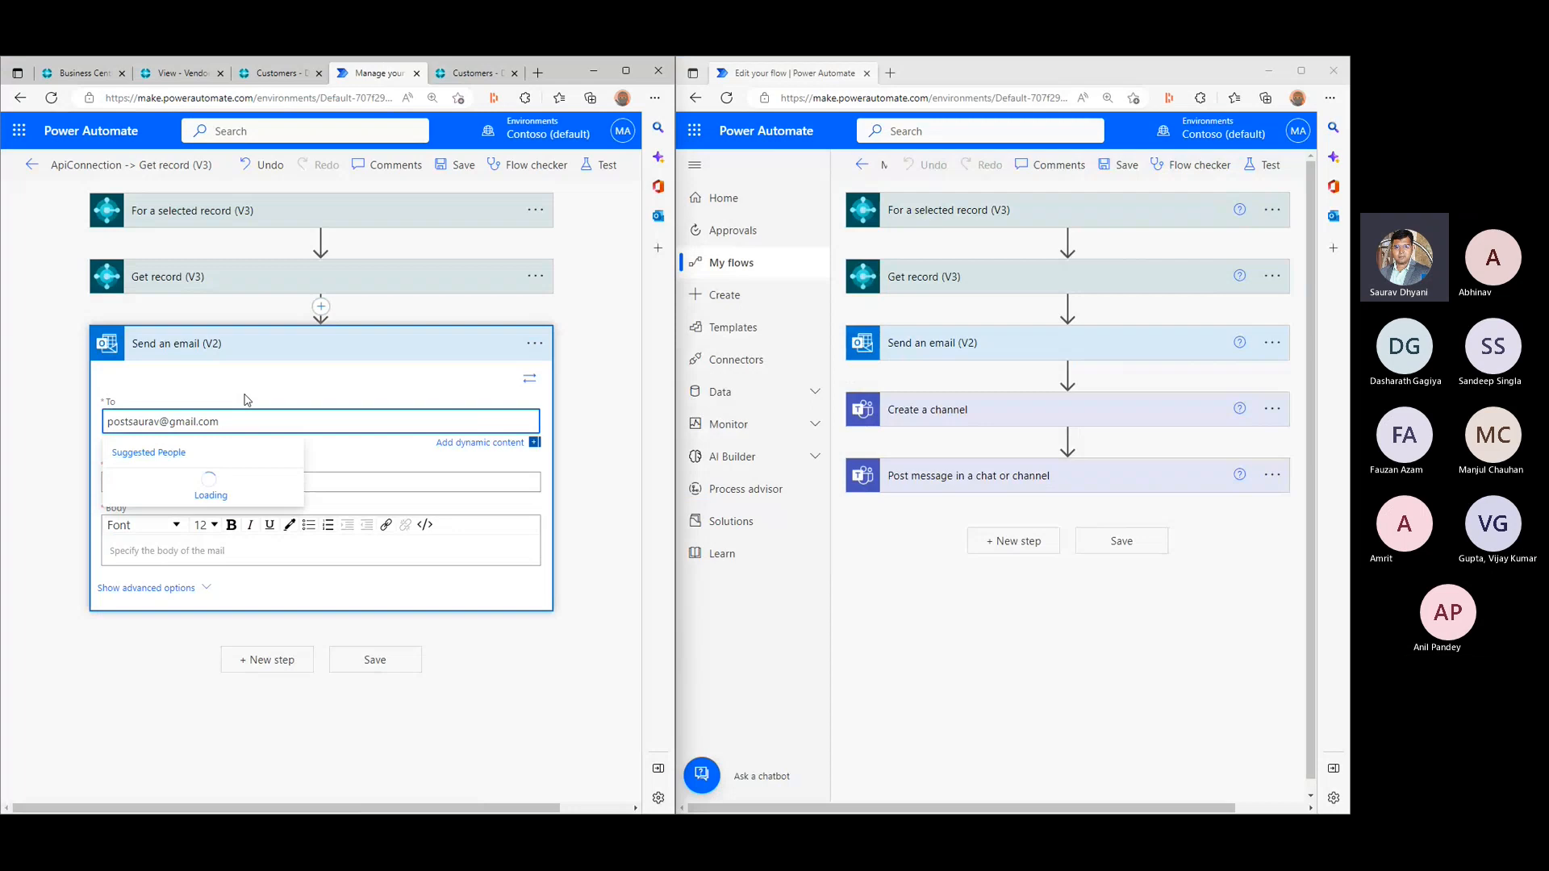
# - Compose the email subject from the trigger's Environment Name and Company Id, separated by a hyphen
pyautogui.click(414, 484)
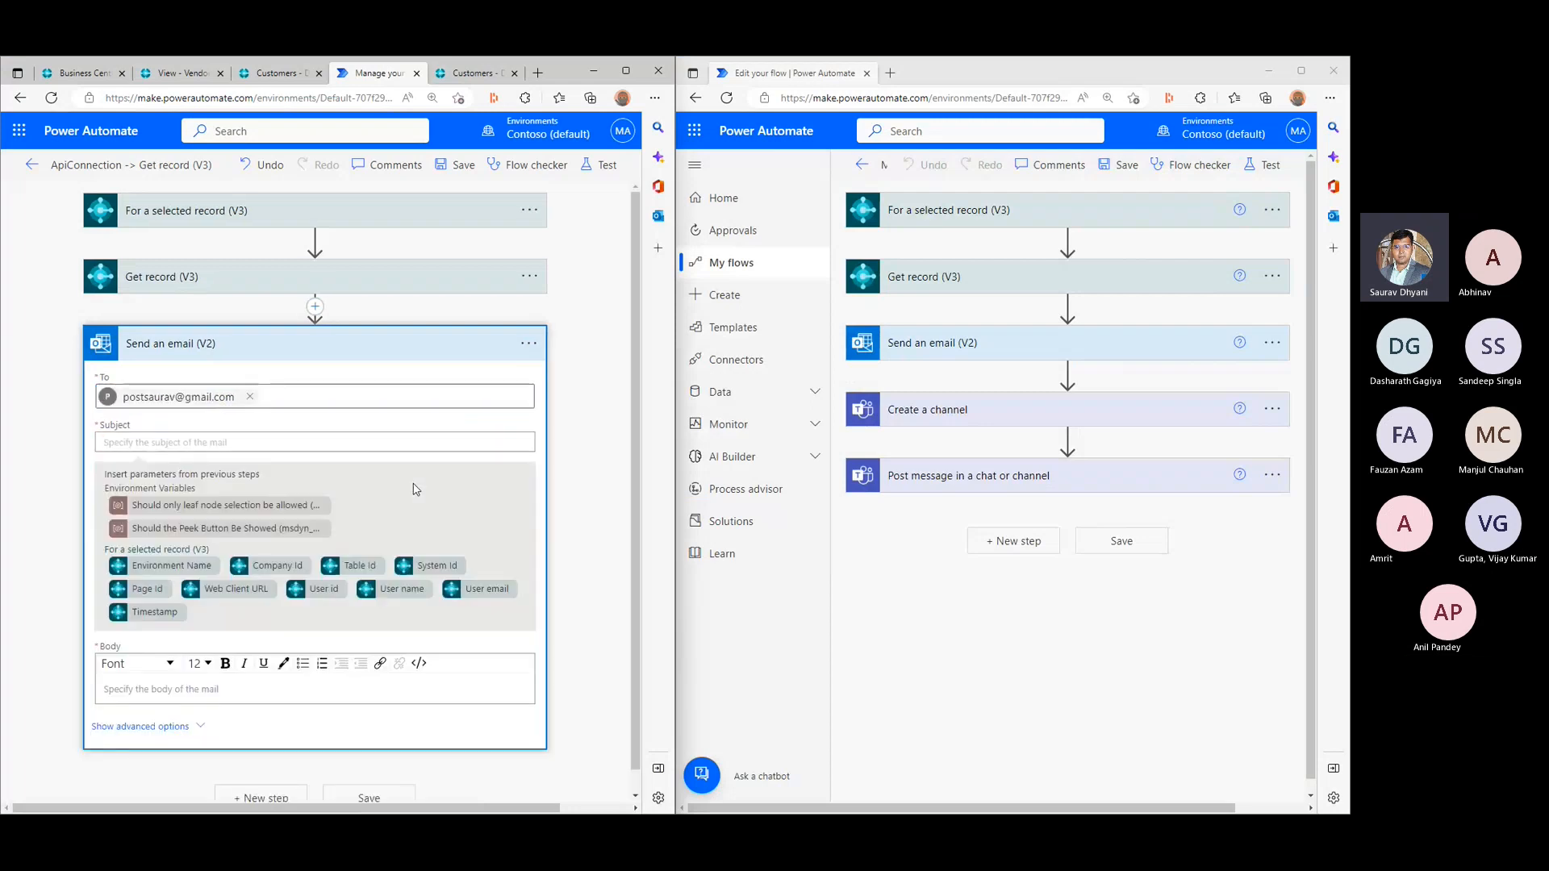
pyautogui.click(178, 566)
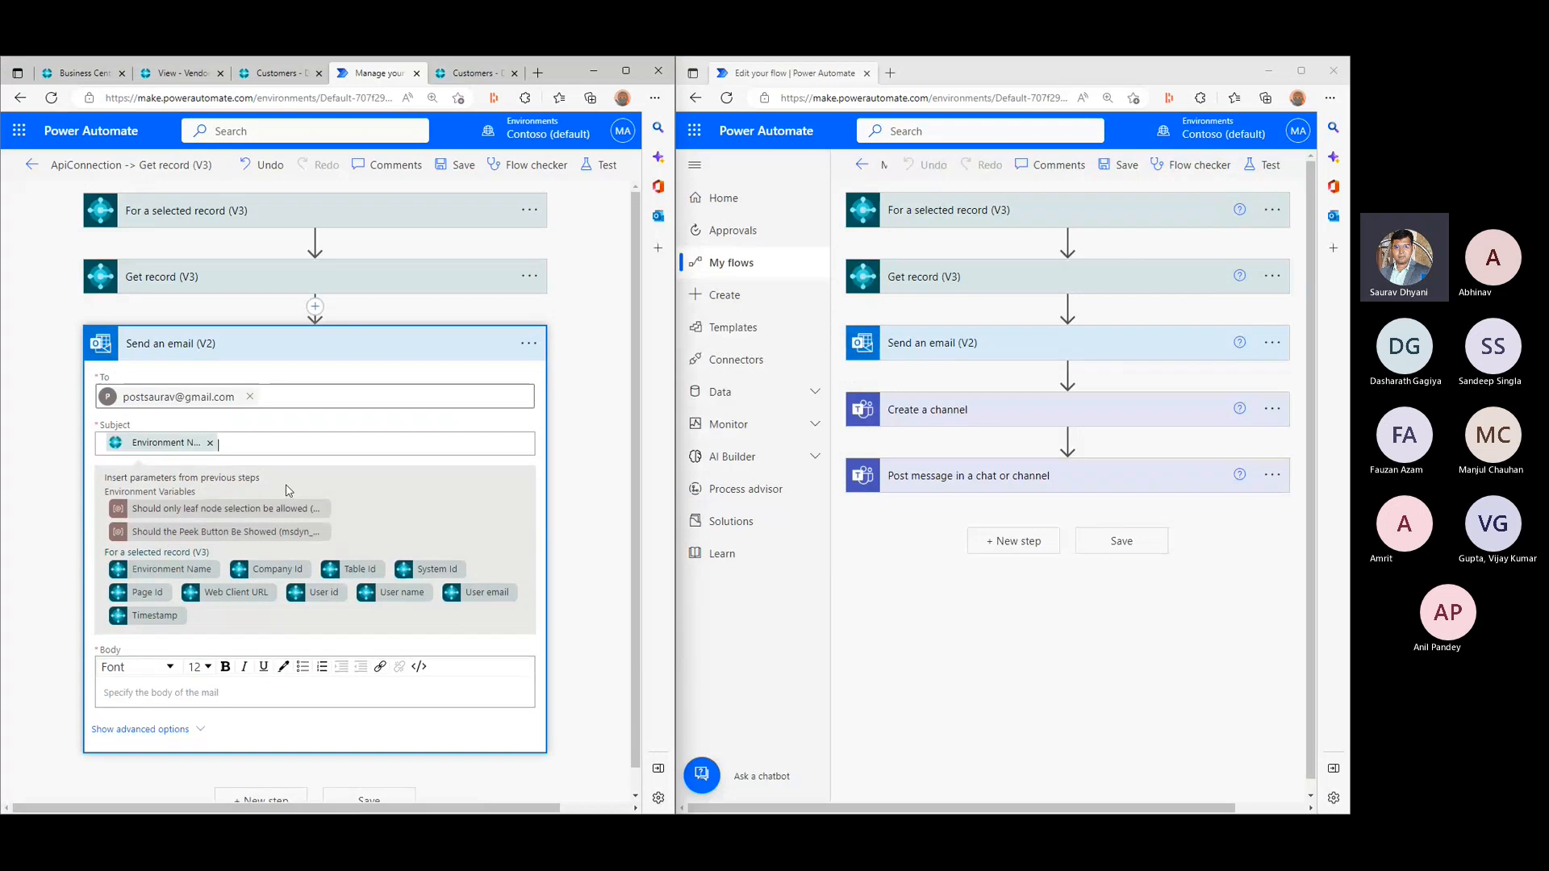
pyautogui.write('-')
pyautogui.click(278, 568)
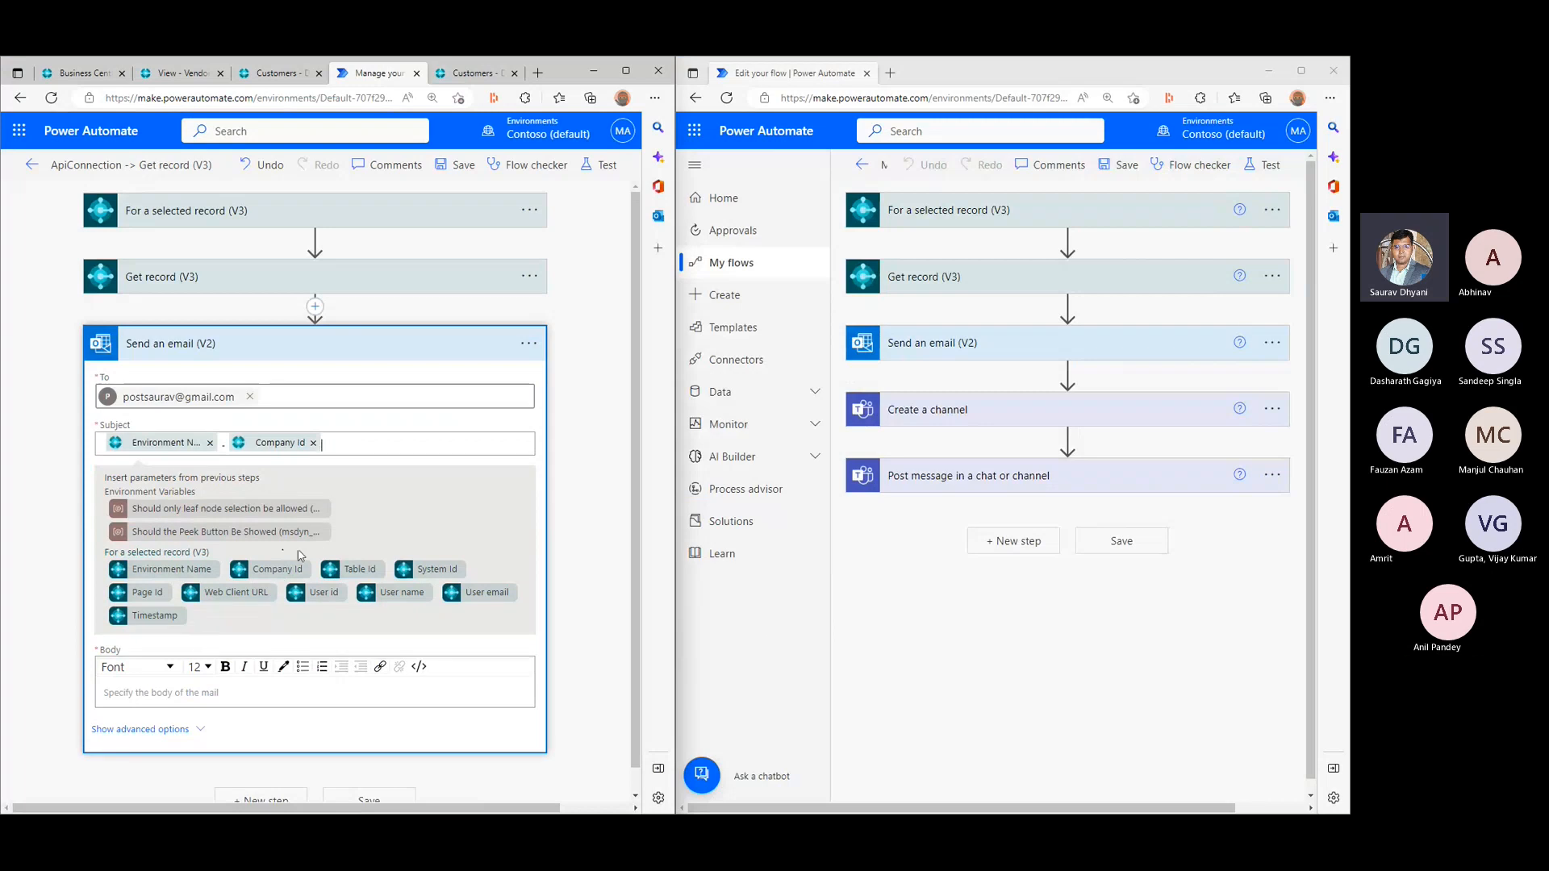
pyautogui.scroll(-1, 193, 653)
# - Write the email body as "Hi," followed by "This is a demo email." on a new line, and save the flow
pyautogui.click(173, 670)
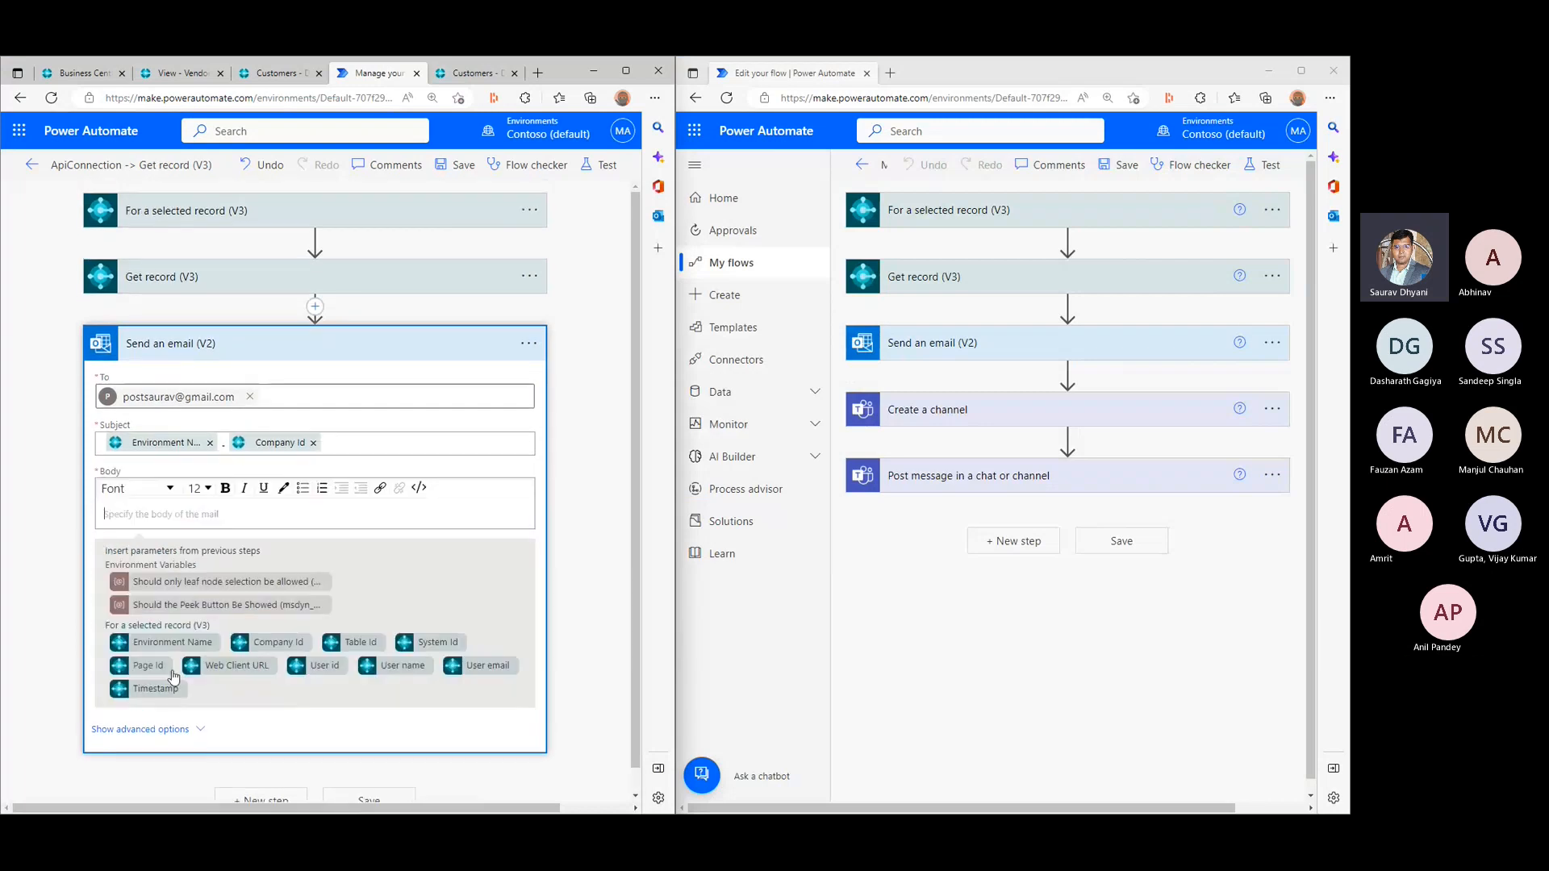
pyautogui.write('Hi')
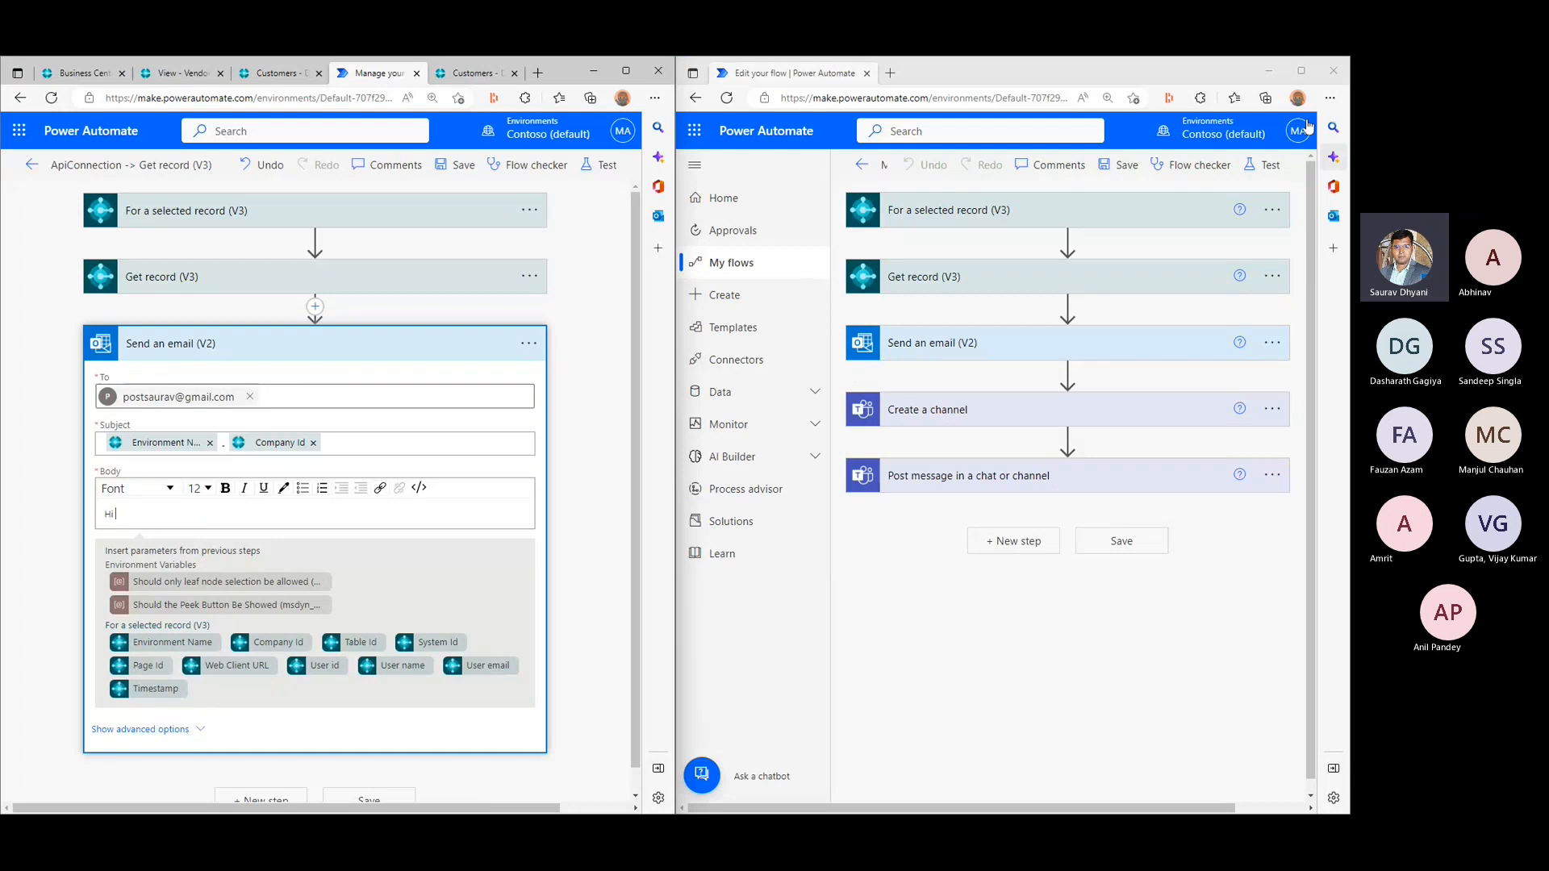
pyautogui.click(1269, 71)
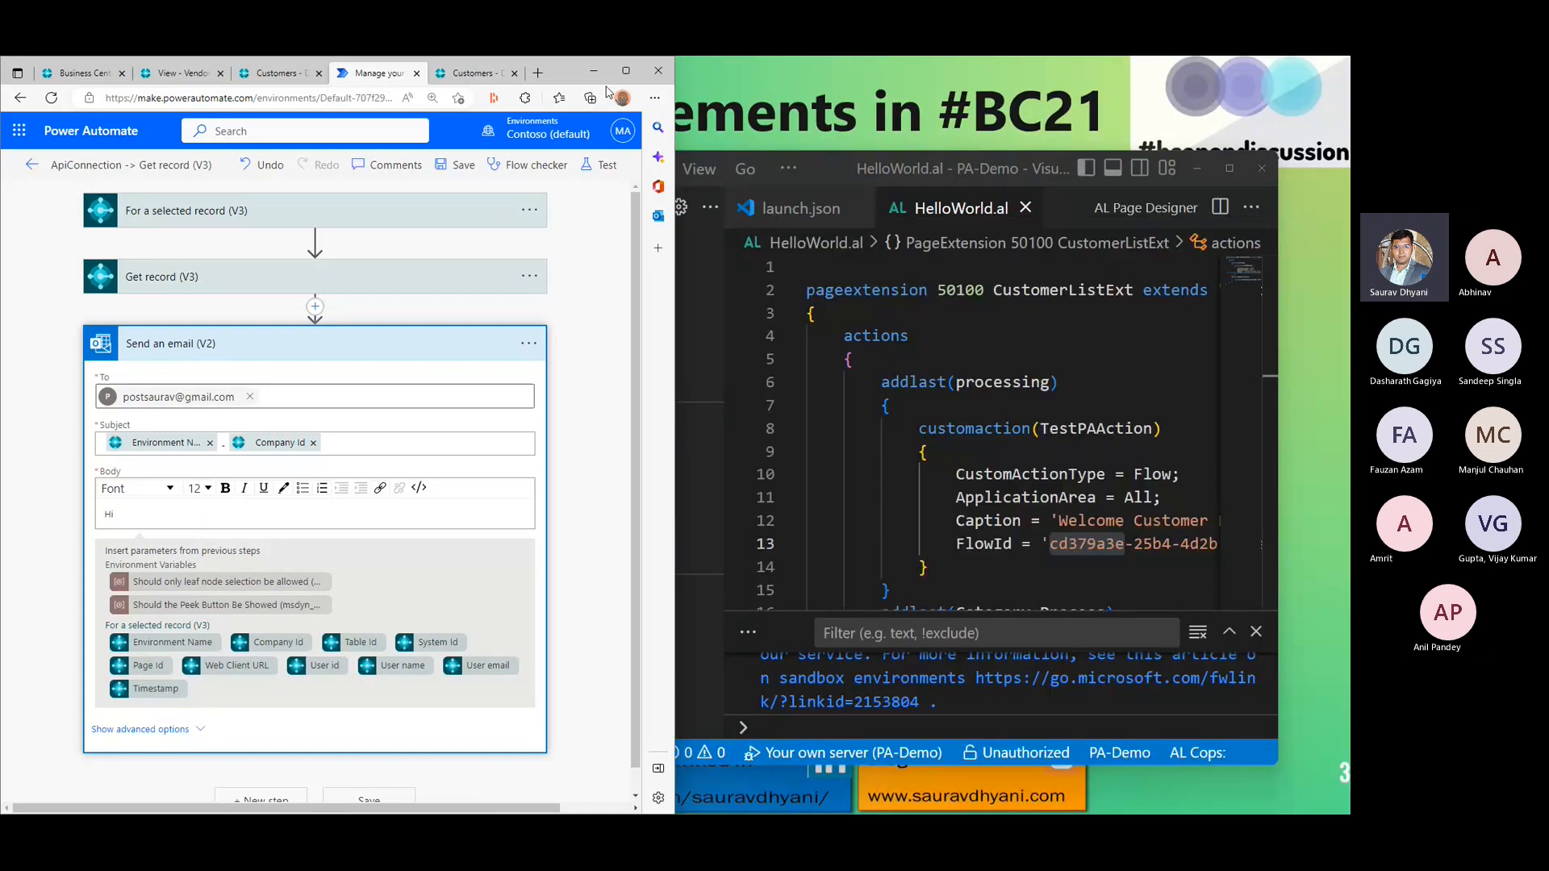
pyautogui.click(625, 71)
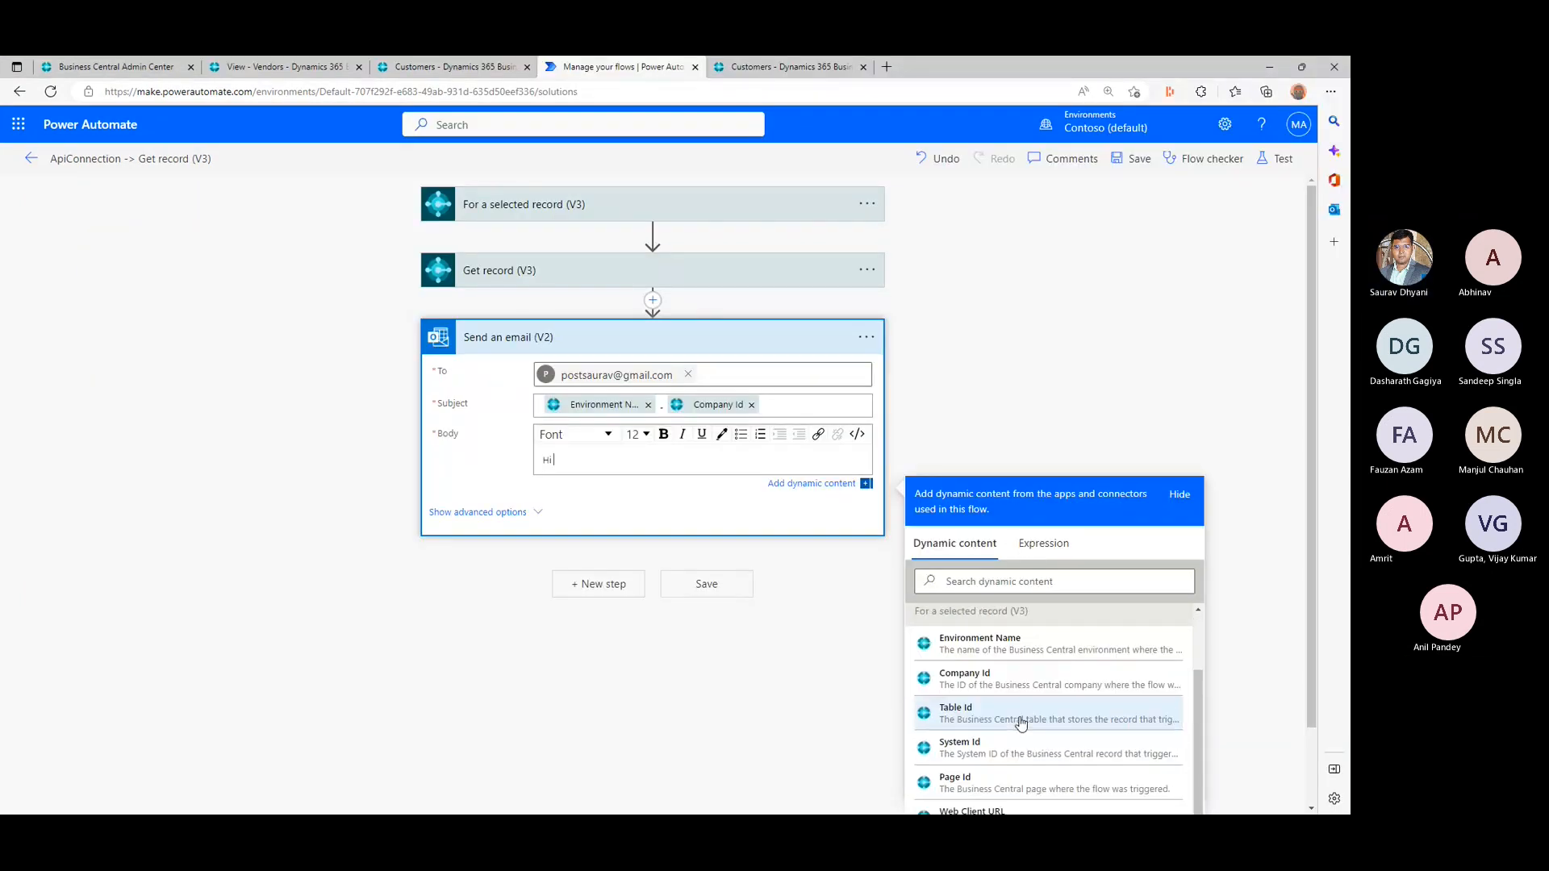
pyautogui.scroll(-1, 1321, 426)
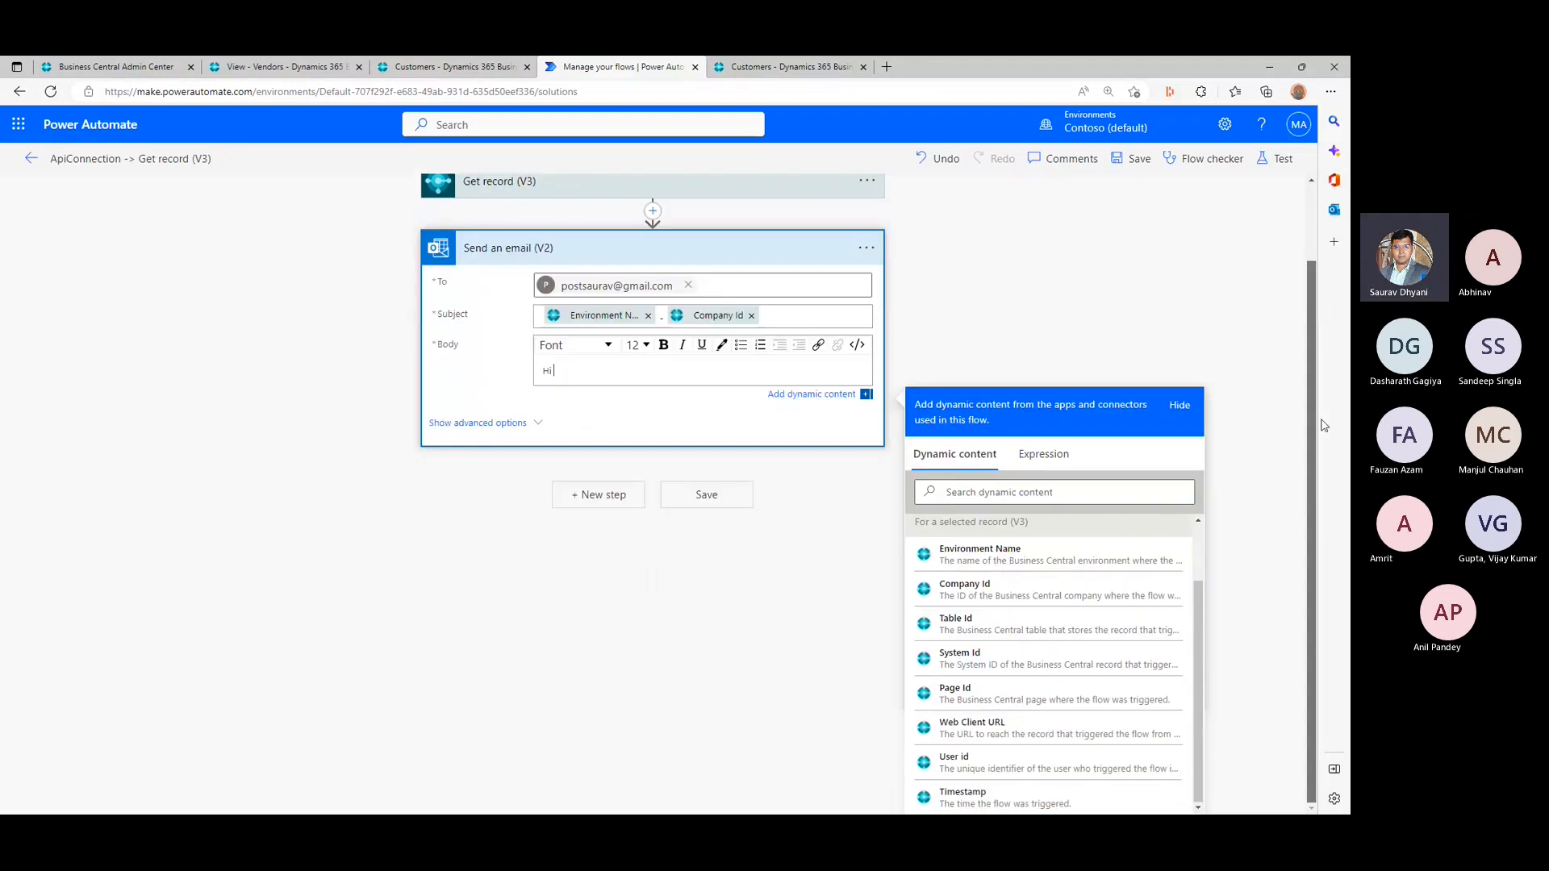
pyautogui.scroll(1, 984, 639)
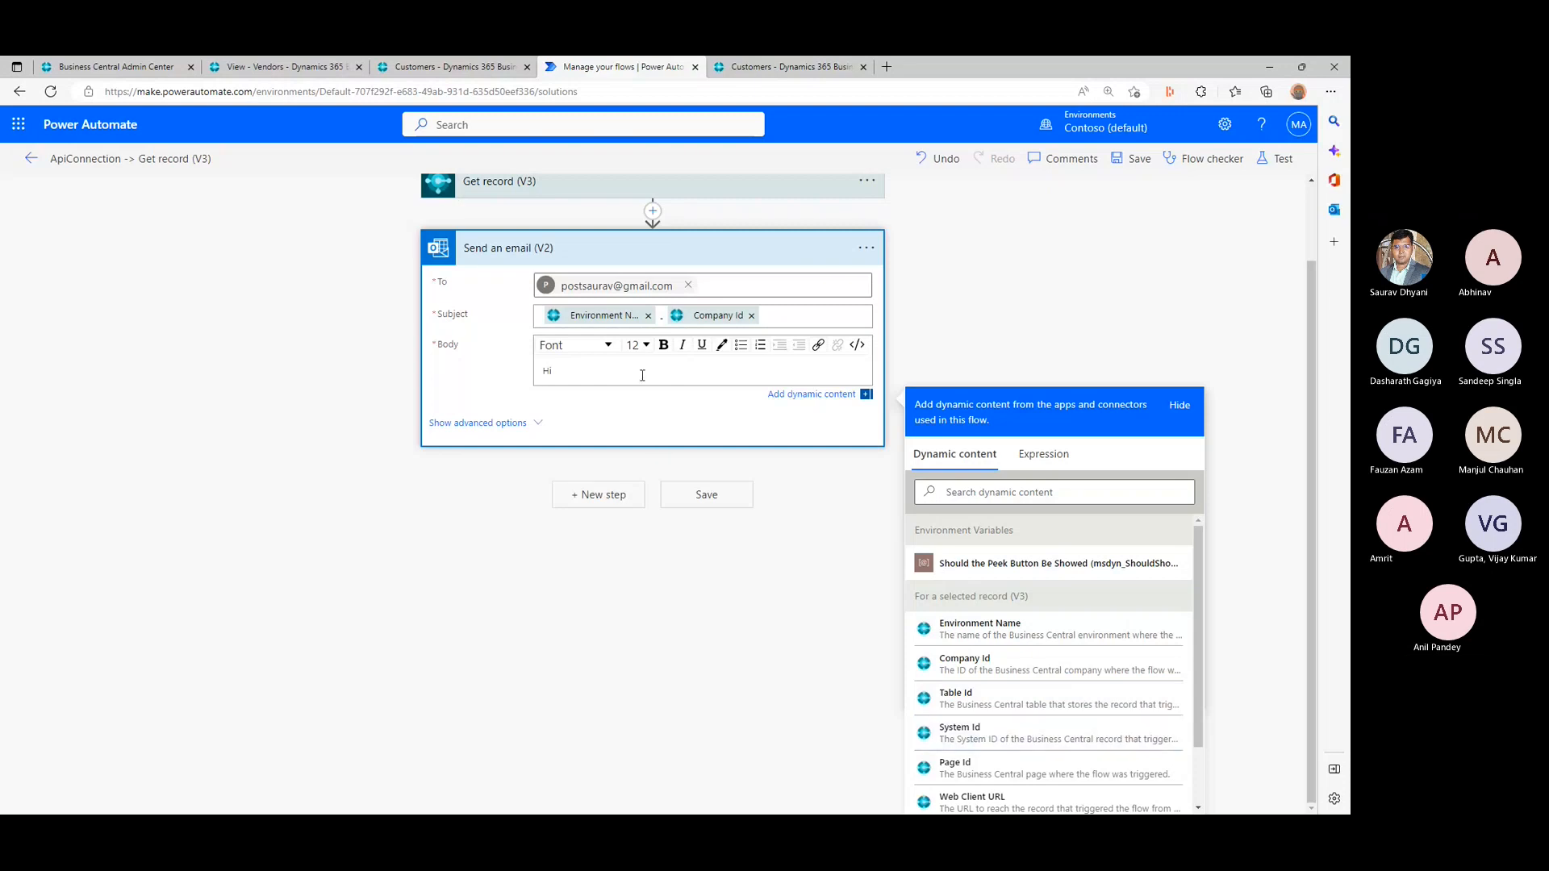
pyautogui.write('.')
pyautogui.press('Return')
pyautogui.write('T')
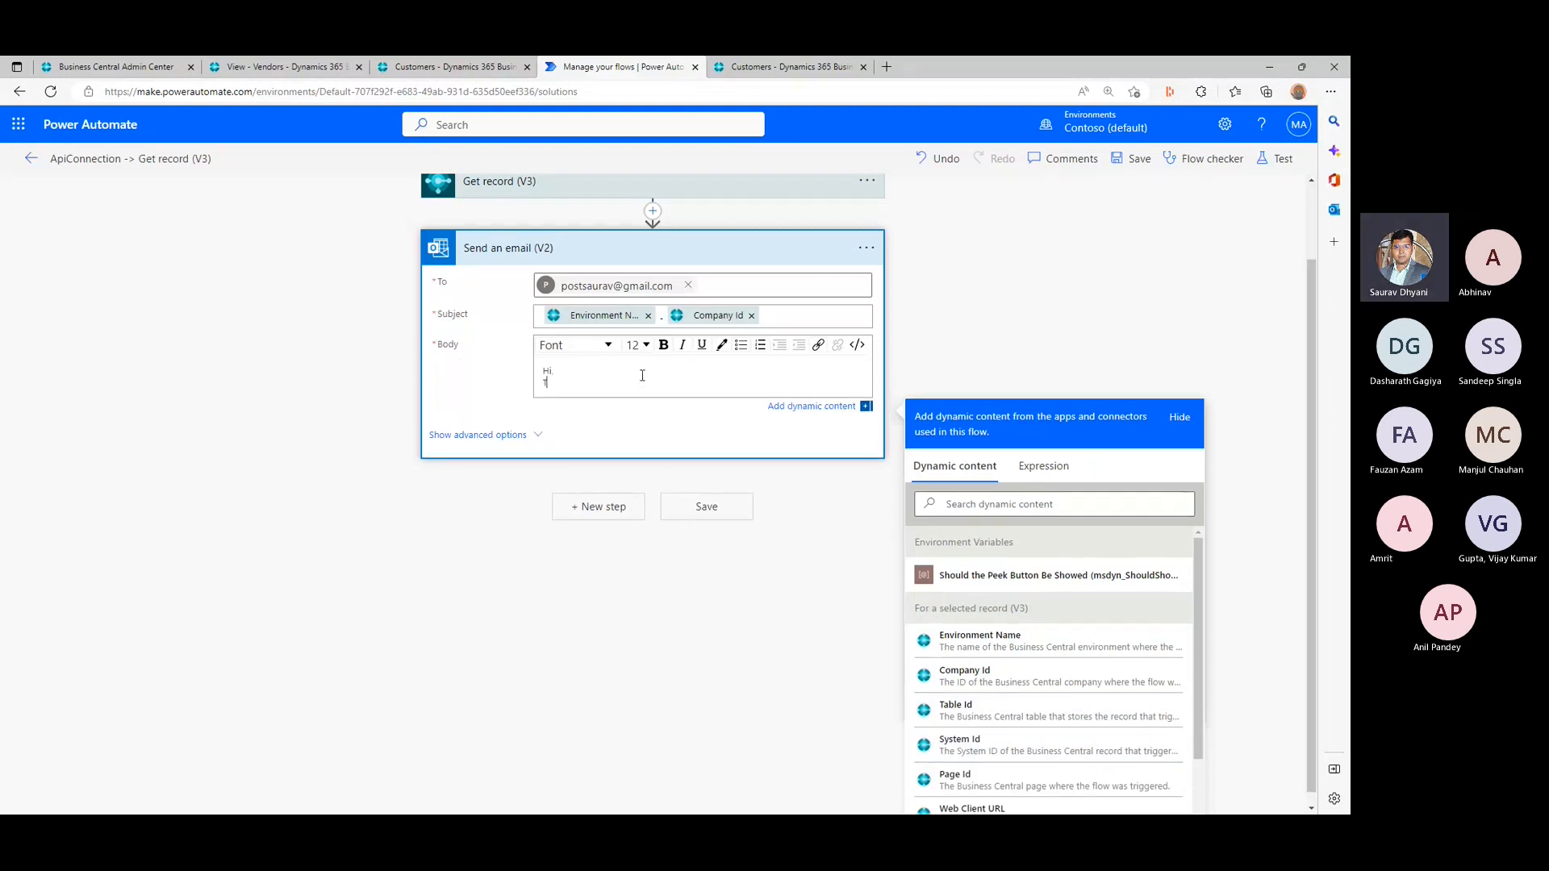
pyautogui.write('his is a de')
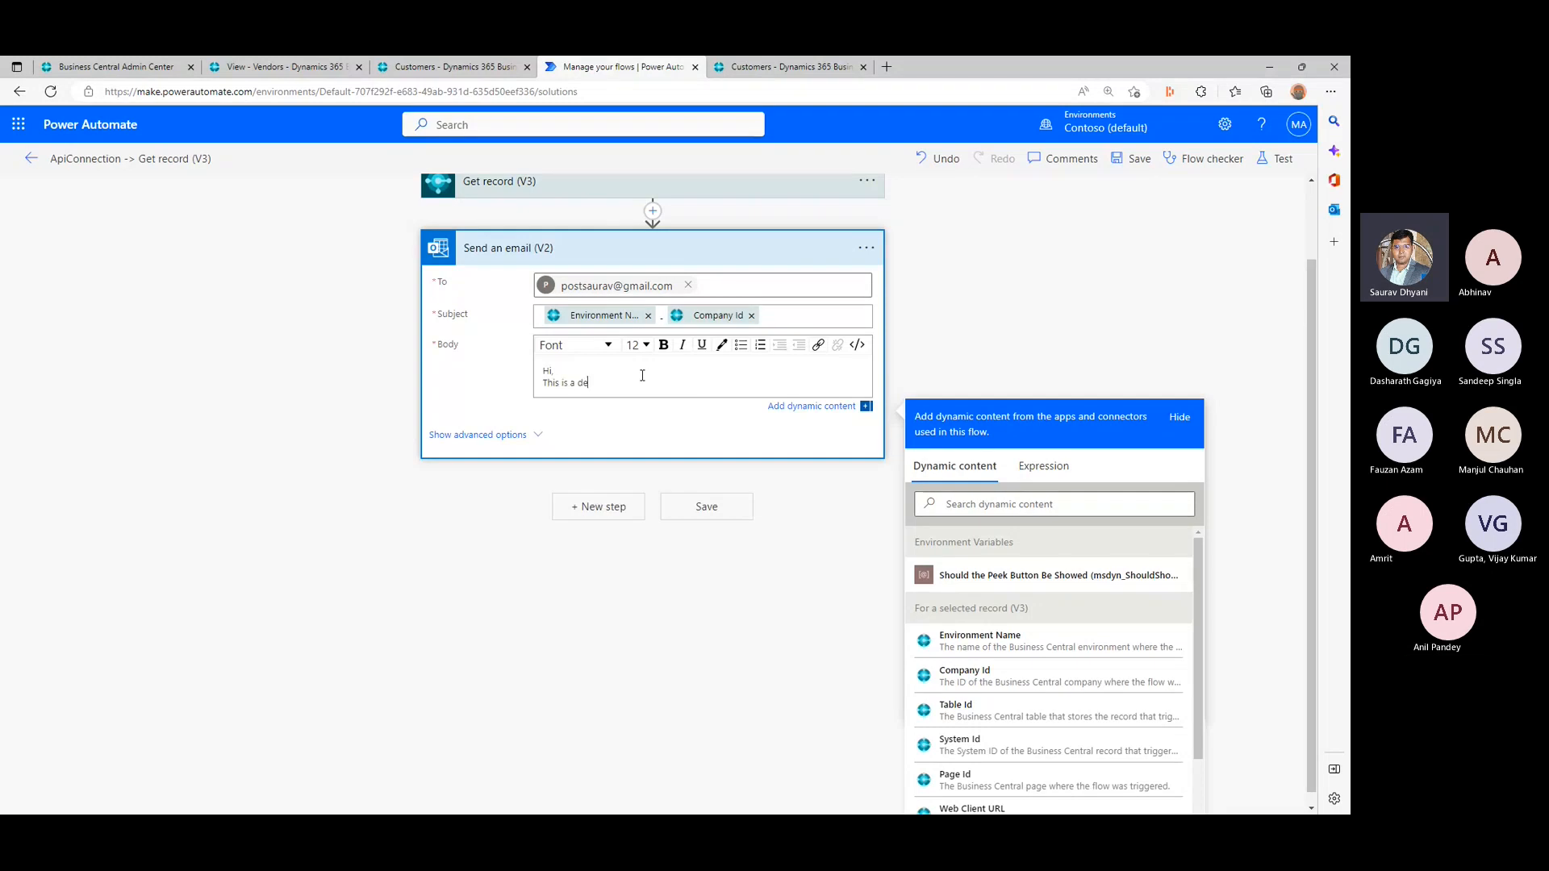
pyautogui.write('mo email.')
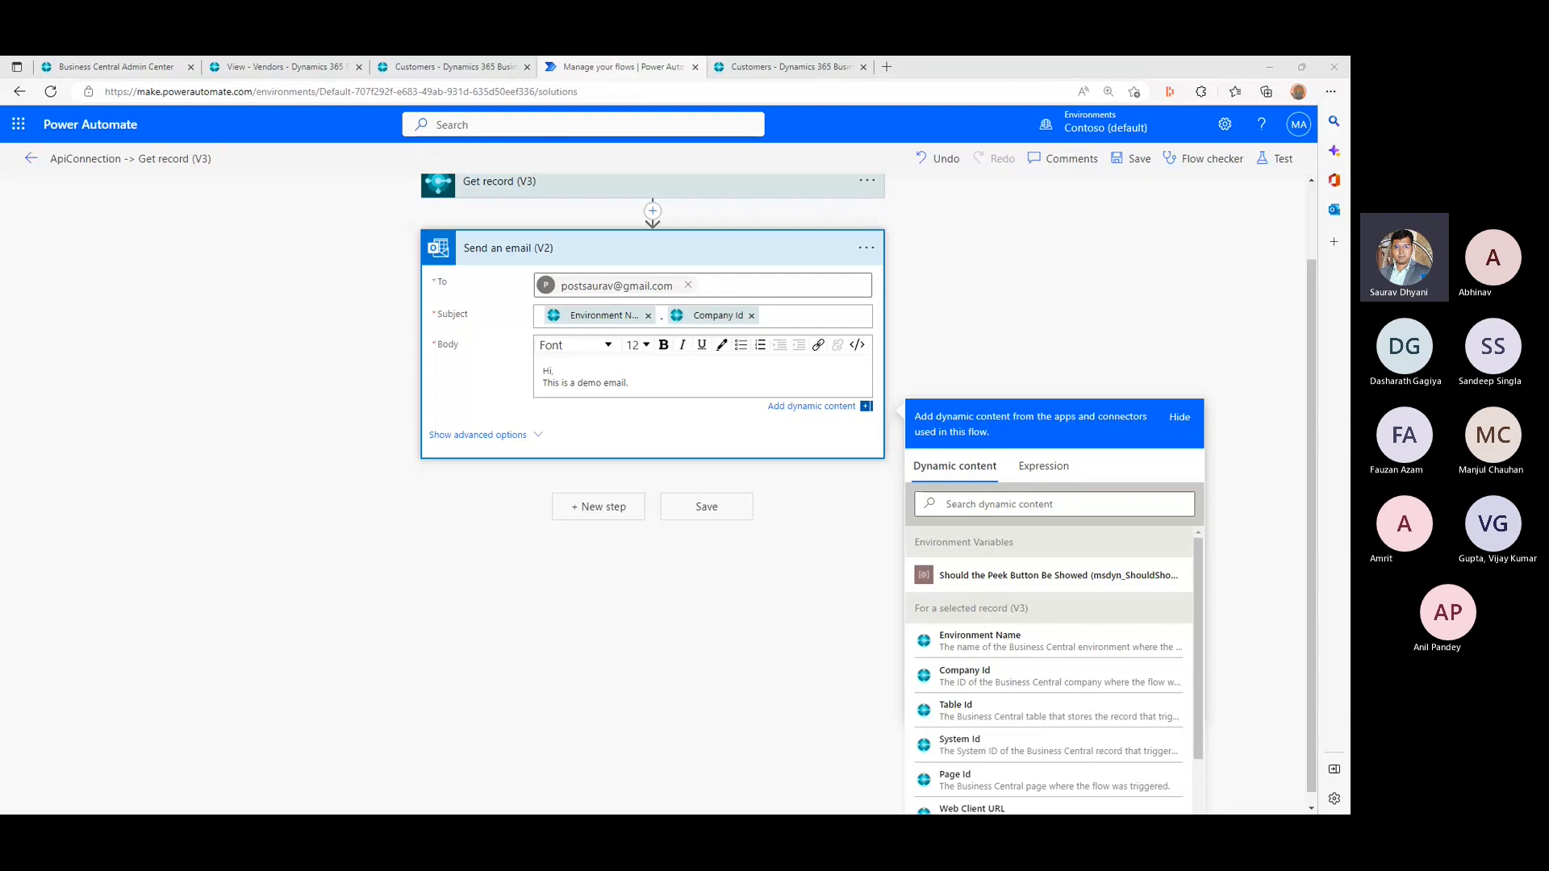
pyautogui.click(707, 507)
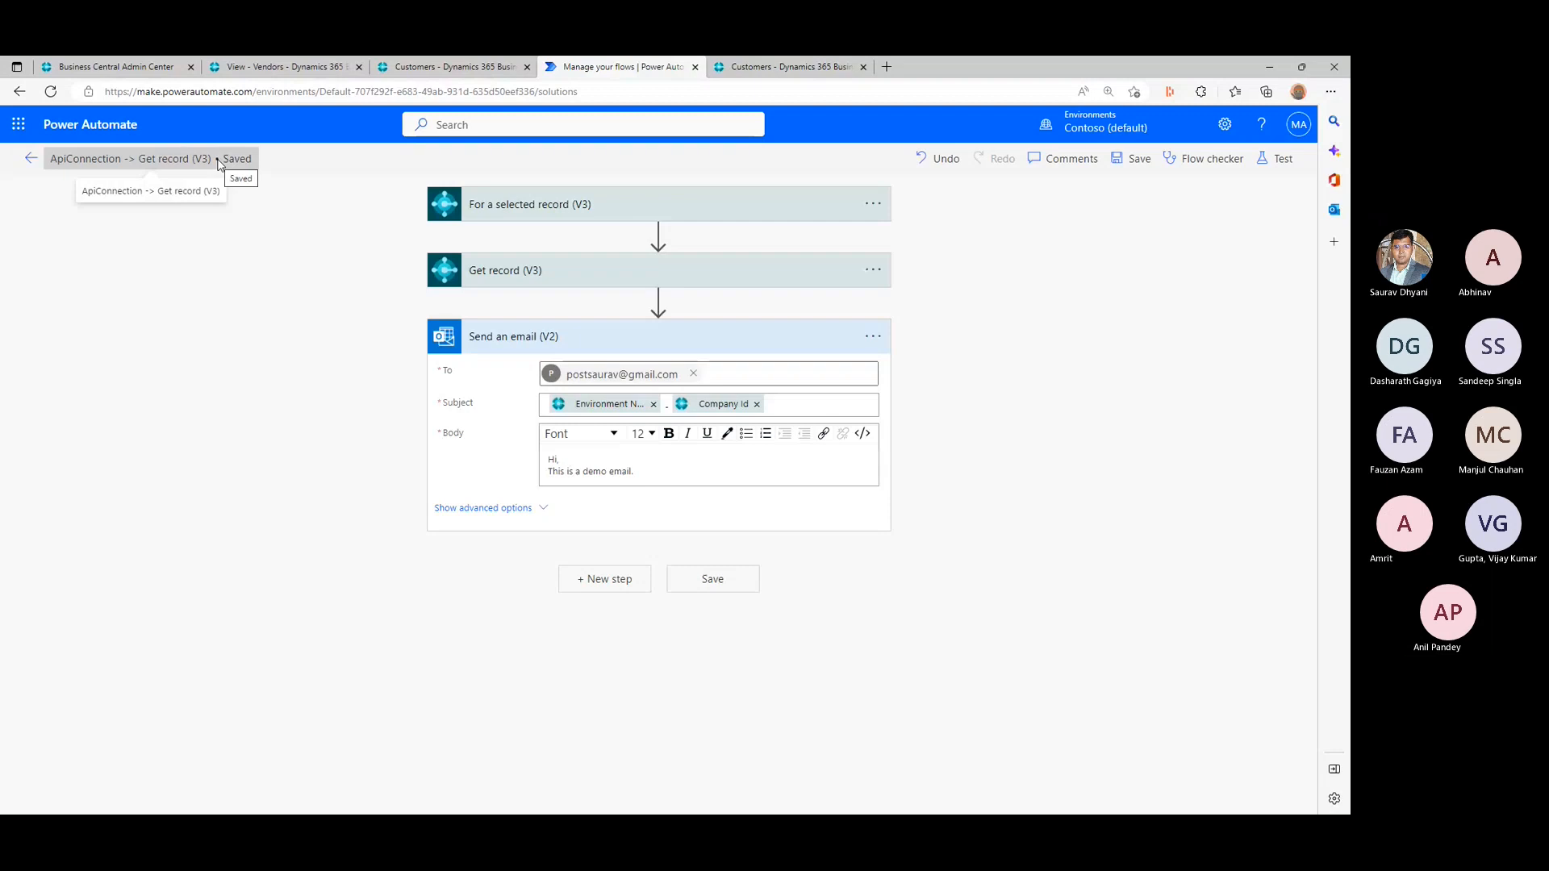
# - Rename the flow to SolutionDemo and save it
pyautogui.click(212, 159)
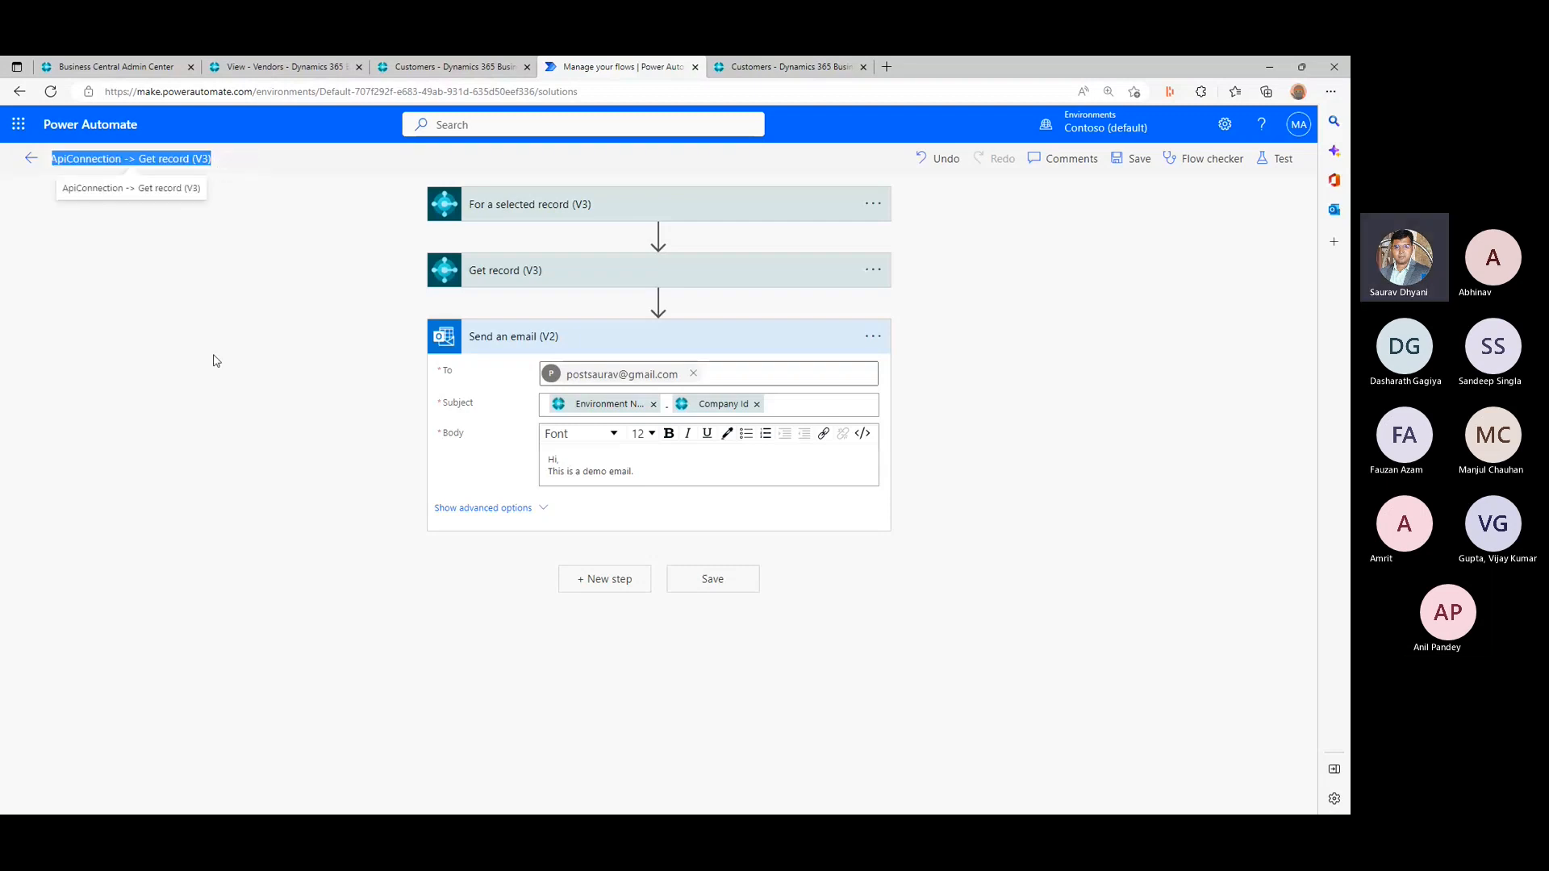
pyautogui.write('Solutio')
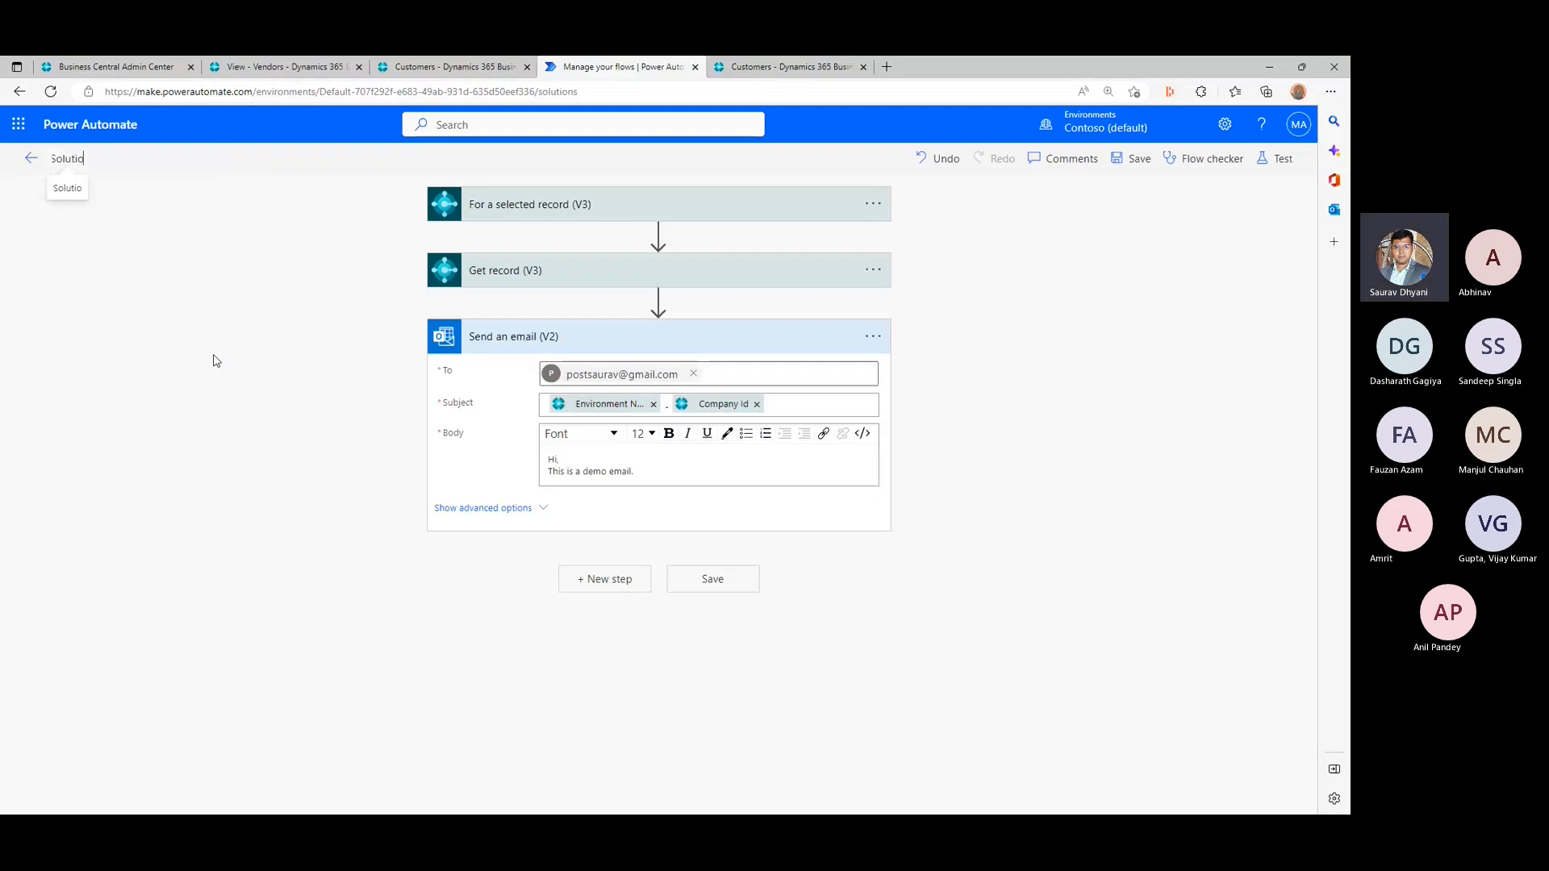
pyautogui.write('nDemo')
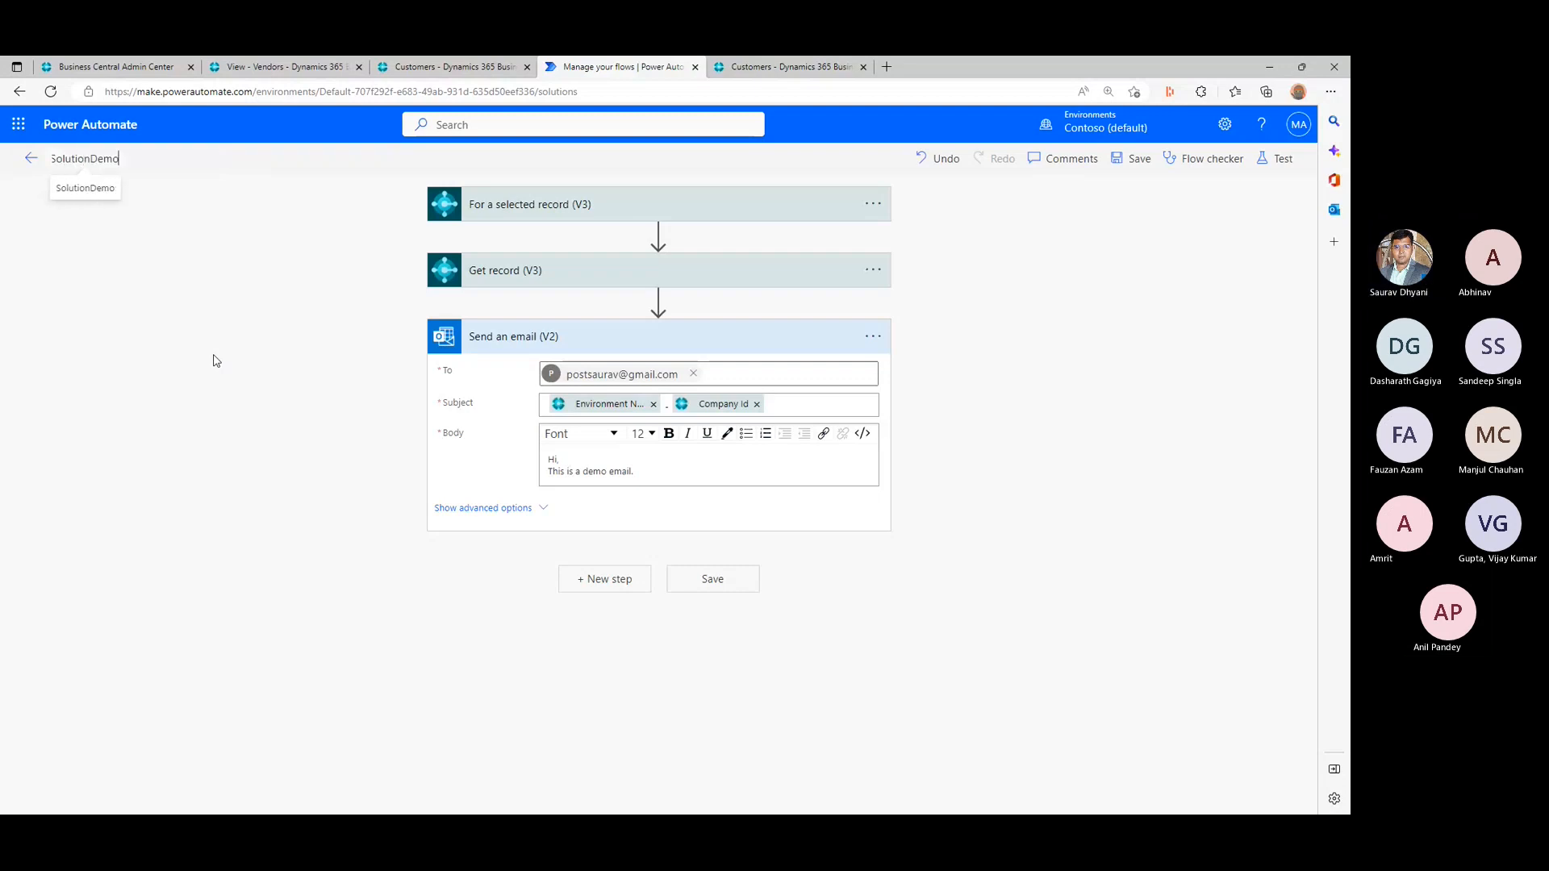
pyautogui.click(215, 360)
pyautogui.click(718, 584)
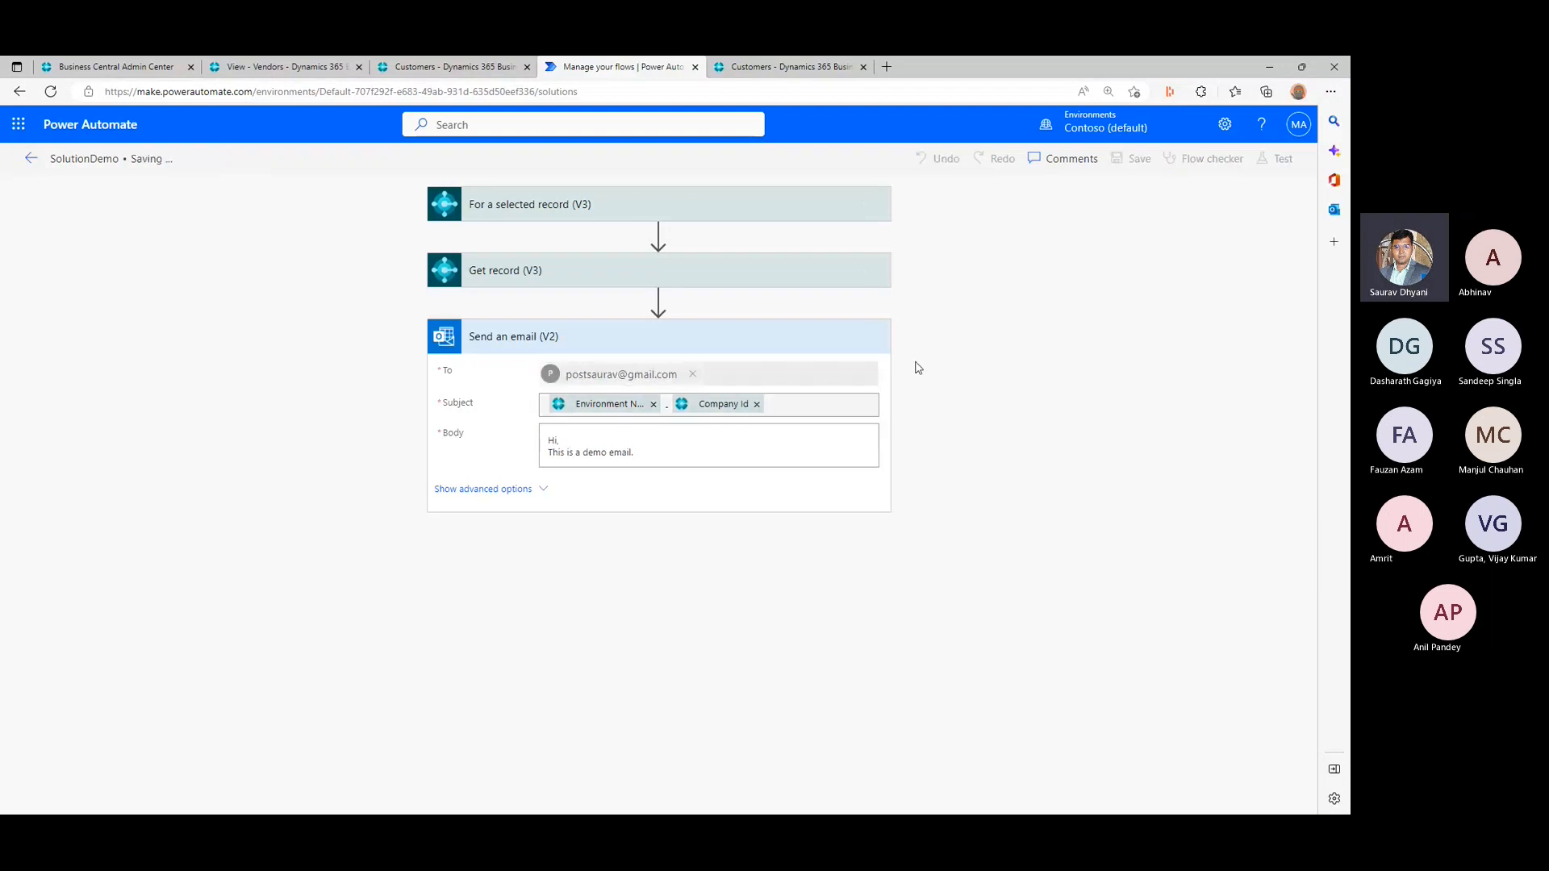
# - Return to the Bcopendiscussion solution's objects and open the SolutionDemo flow's details page
pyautogui.click(27, 158)
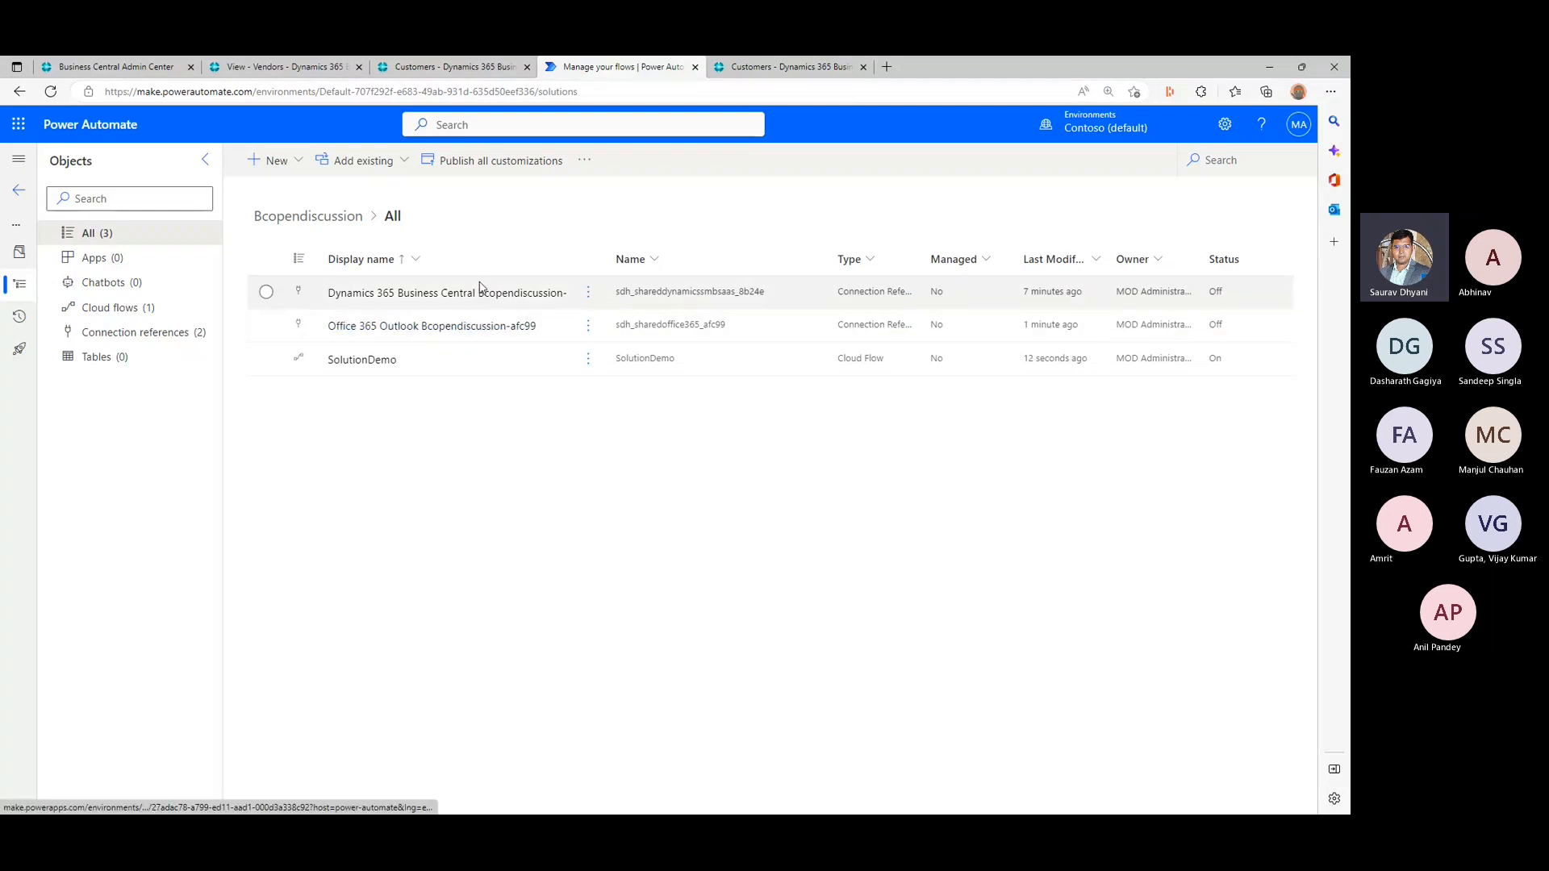
pyautogui.click(378, 363)
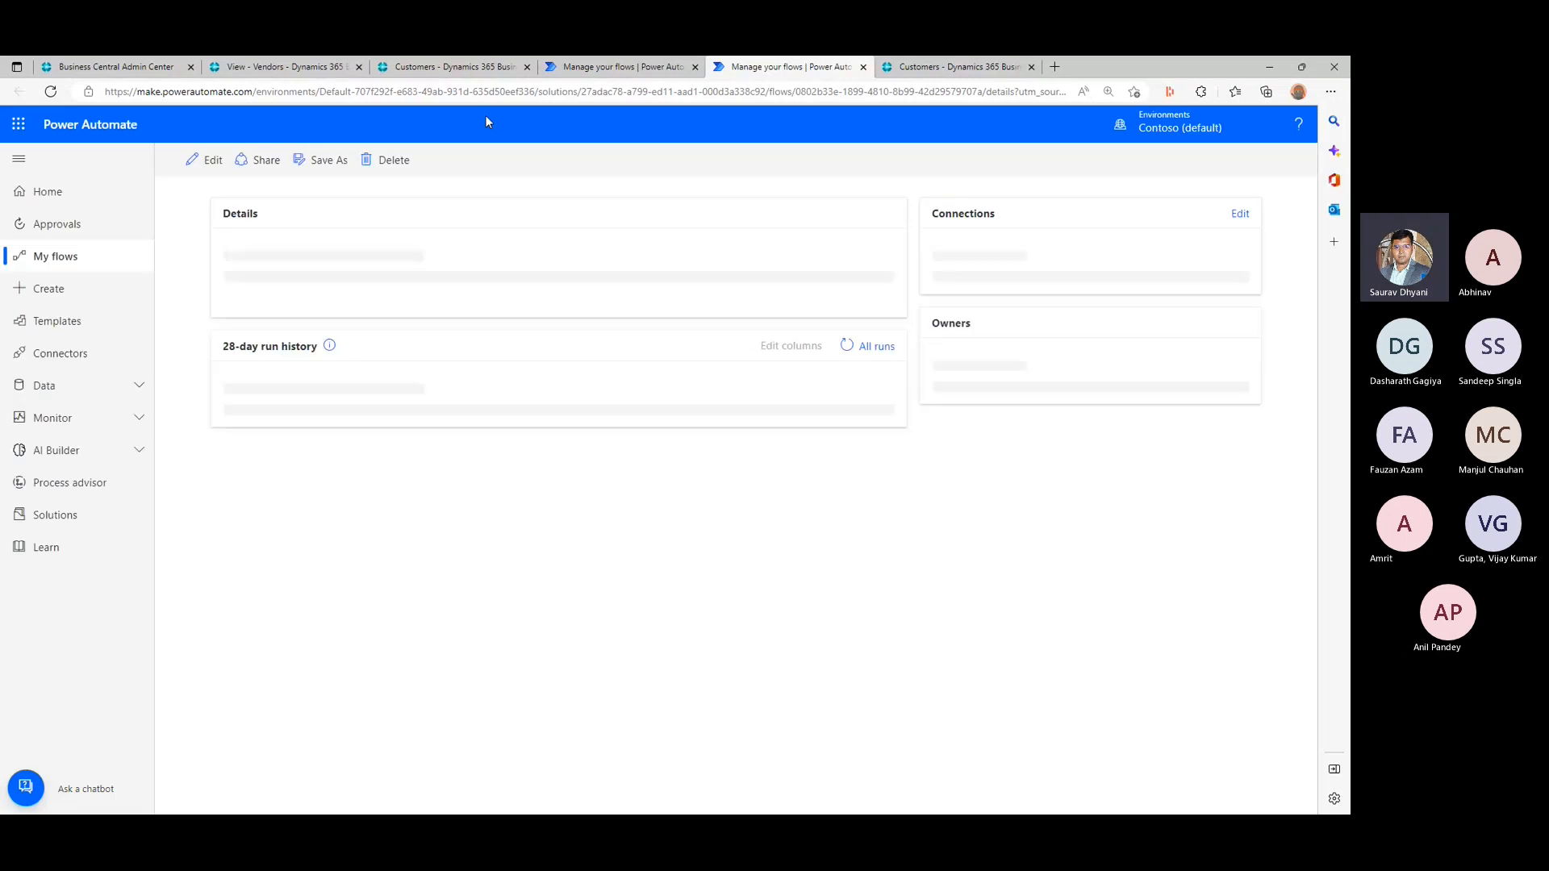
# - Copy the SolutionDemo flow's page URL and paste it into an empty Notepad document
pyautogui.click(530, 91)
pyautogui.hotkey('ctrl', 'c')
pyautogui.rightClick(530, 92)
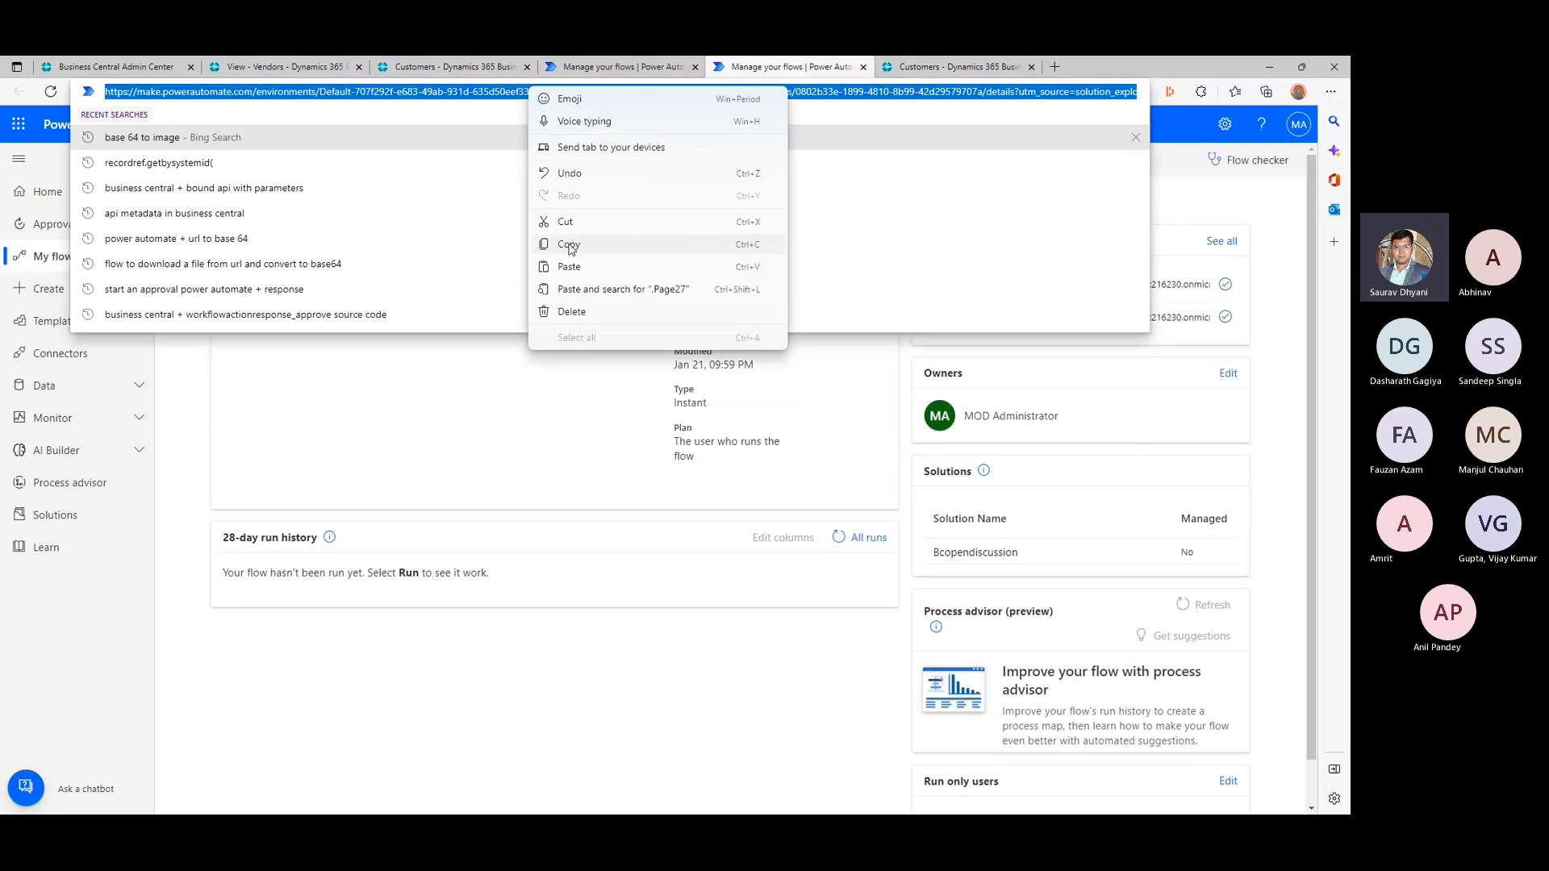
pyautogui.click(567, 245)
pyautogui.click(764, 419)
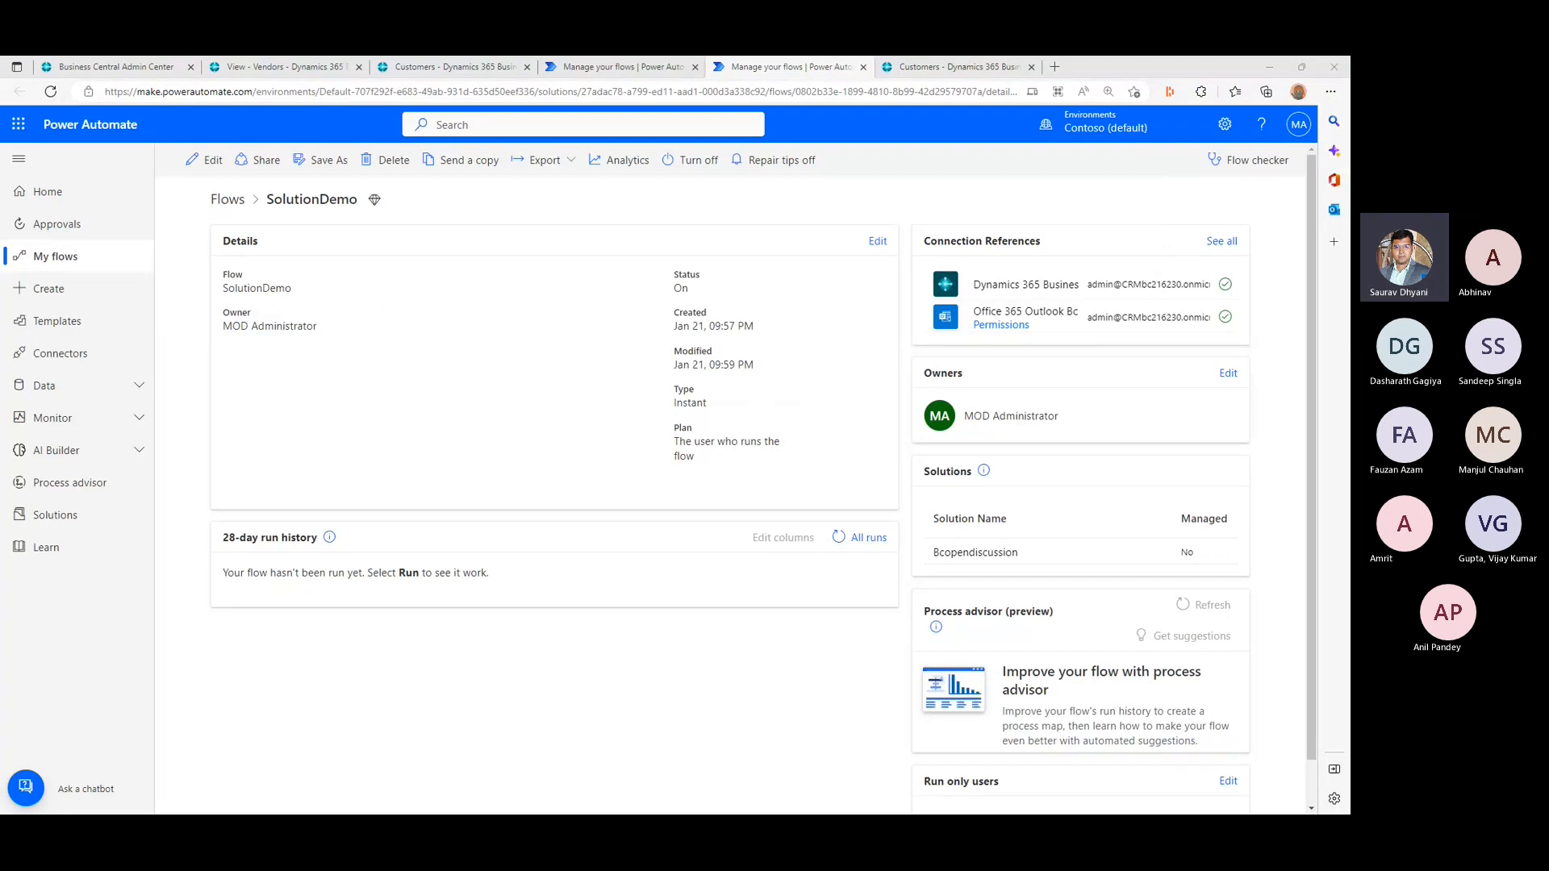
pyautogui.hotkey('ctrl', 'v')
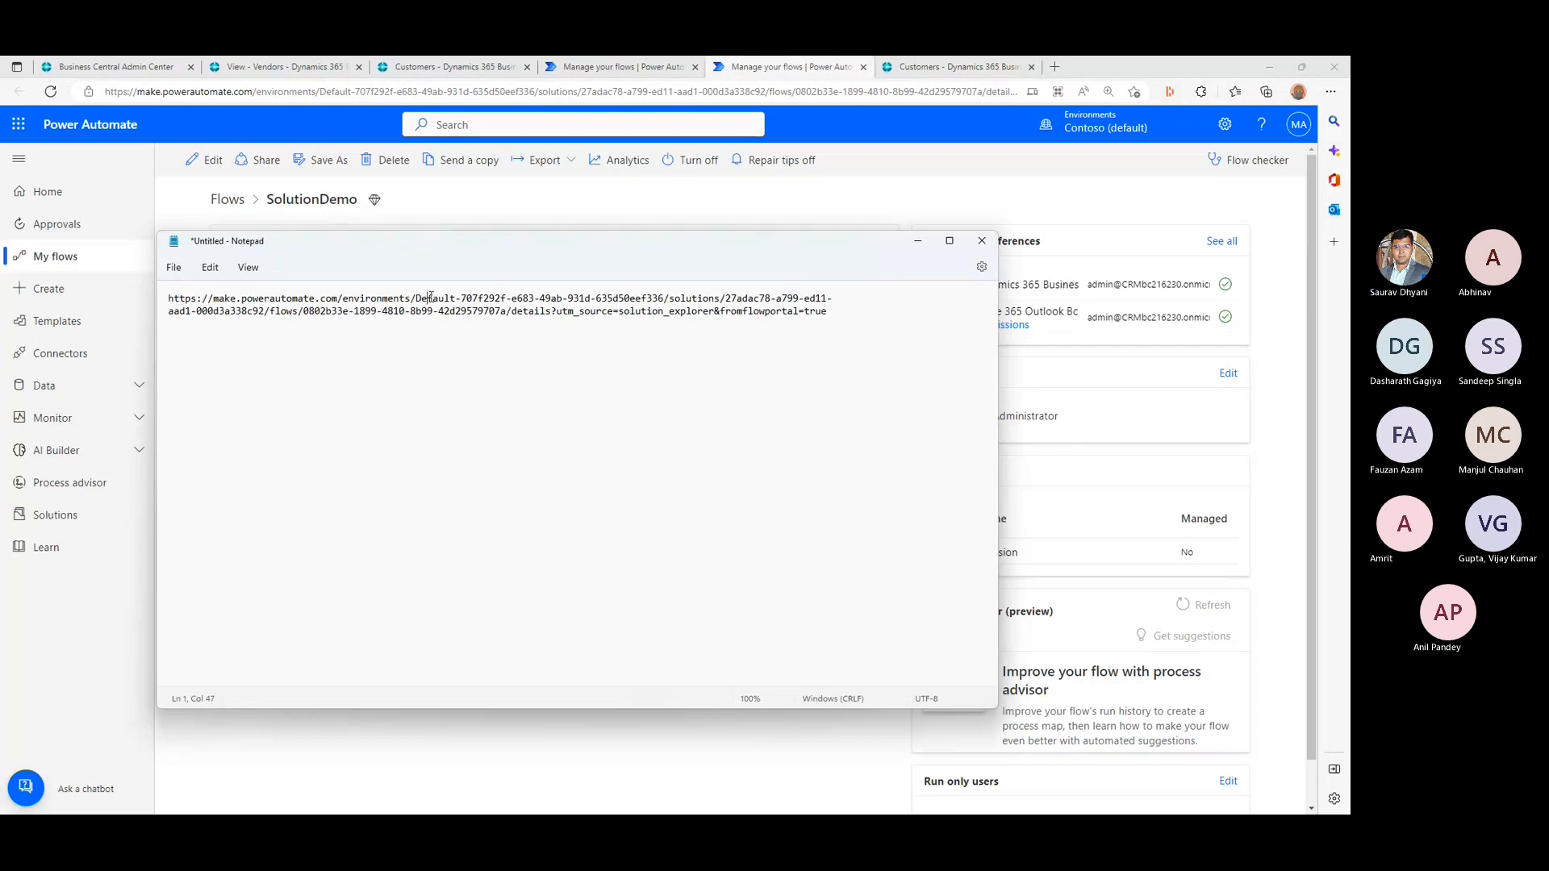
# - Enlarge the pasted URL's text and copy only the flow ID between "/flows/" and "/details"
pyautogui.moveTo(427, 298); pyautogui.dragTo(597, 296)
pyautogui.moveTo(720, 298); pyautogui.dragTo(872, 296)
pyautogui.click(304, 312)
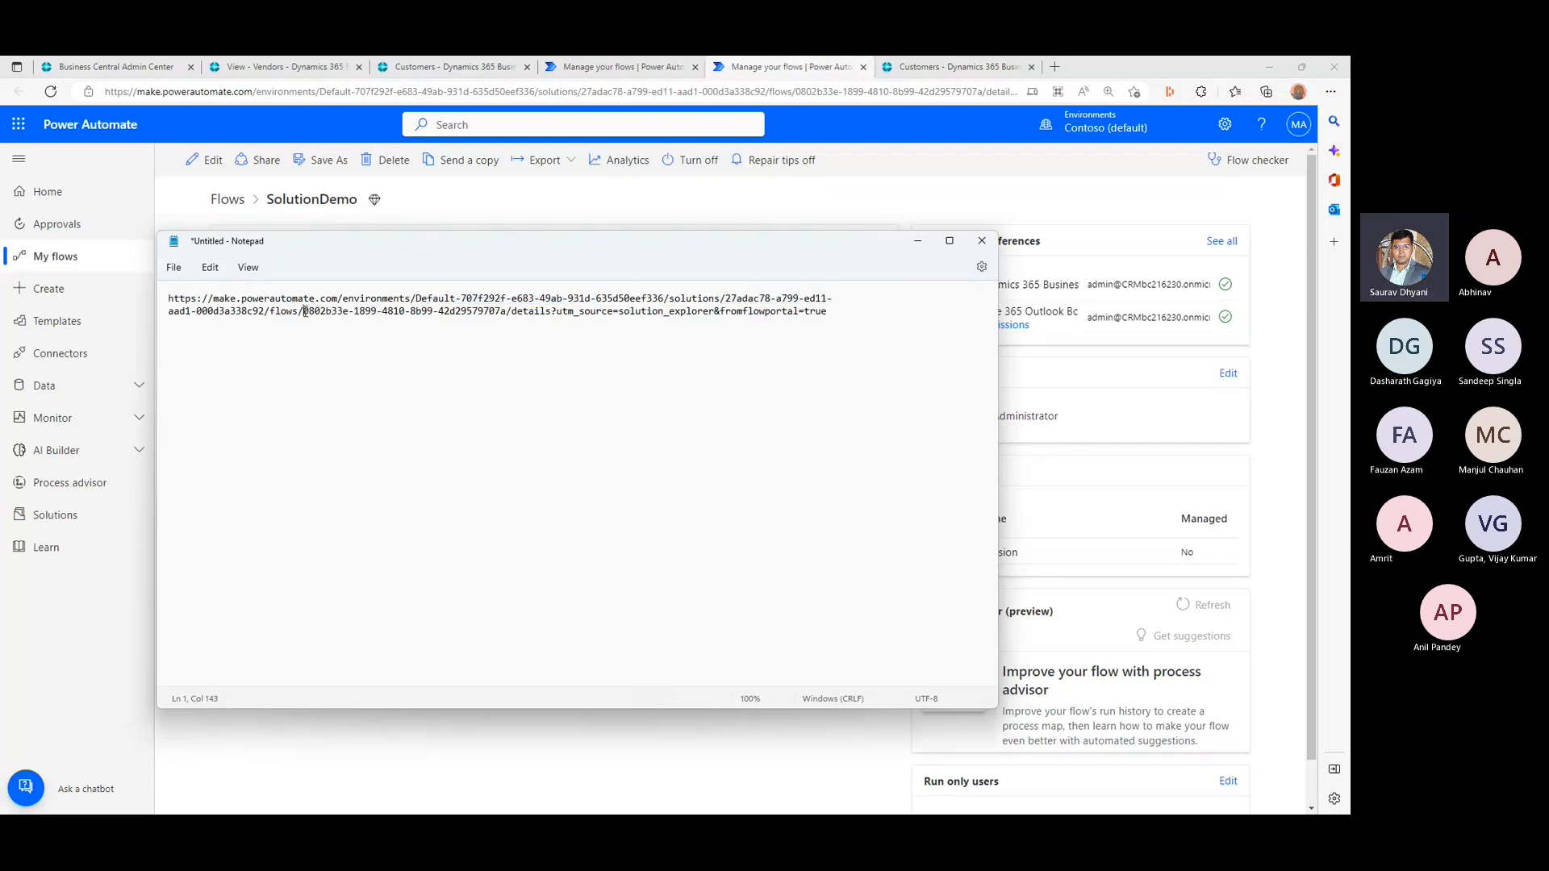
pyautogui.moveTo(305, 312); pyautogui.dragTo(506, 312)
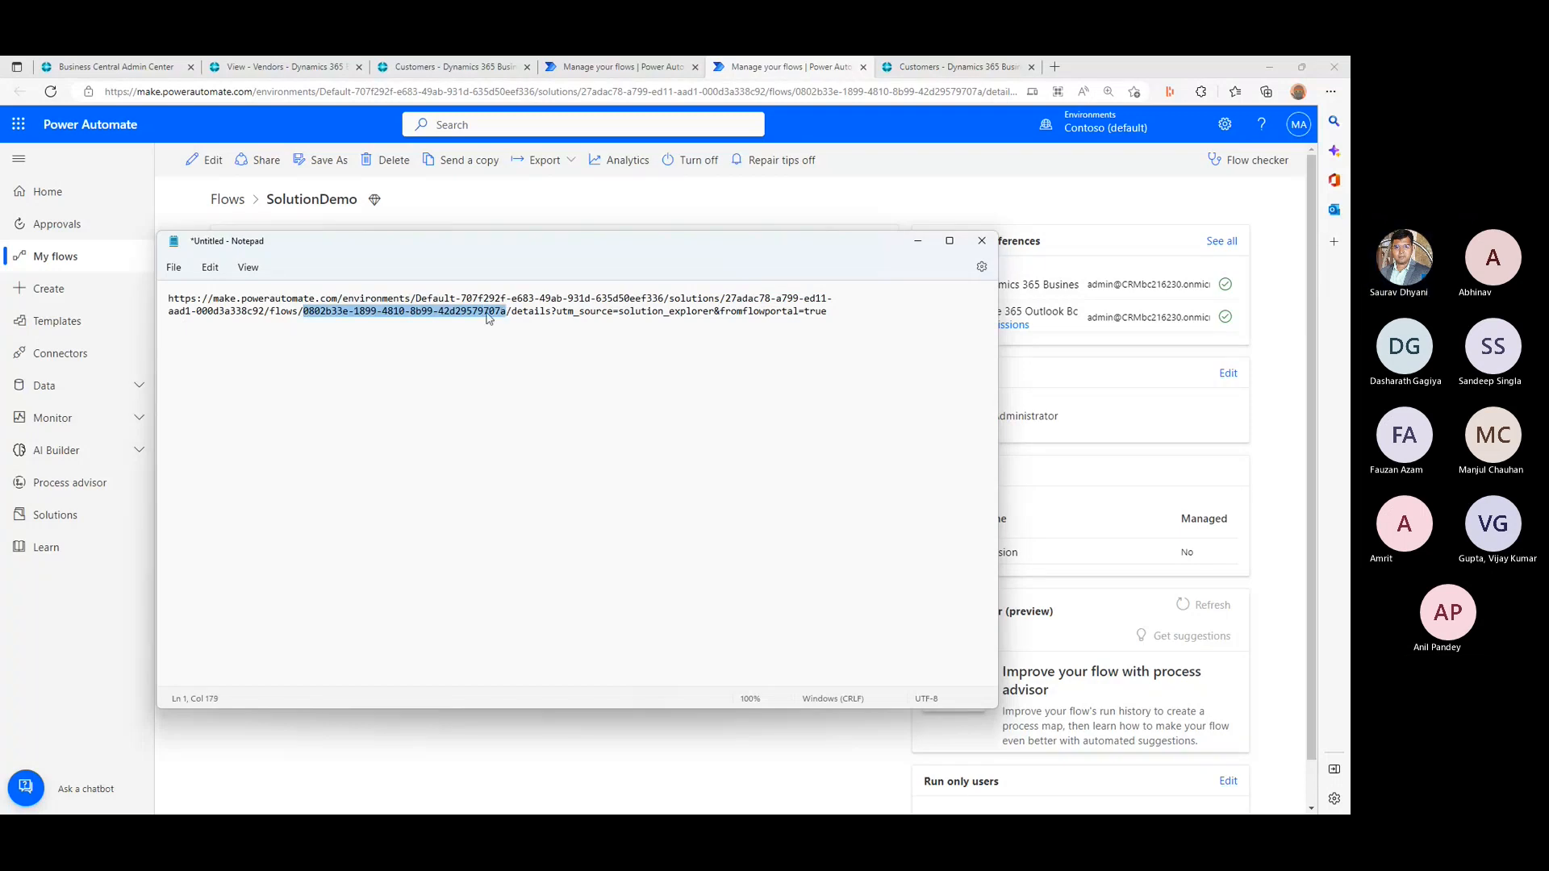
pyautogui.rightClick(488, 317)
pyautogui.click(525, 387)
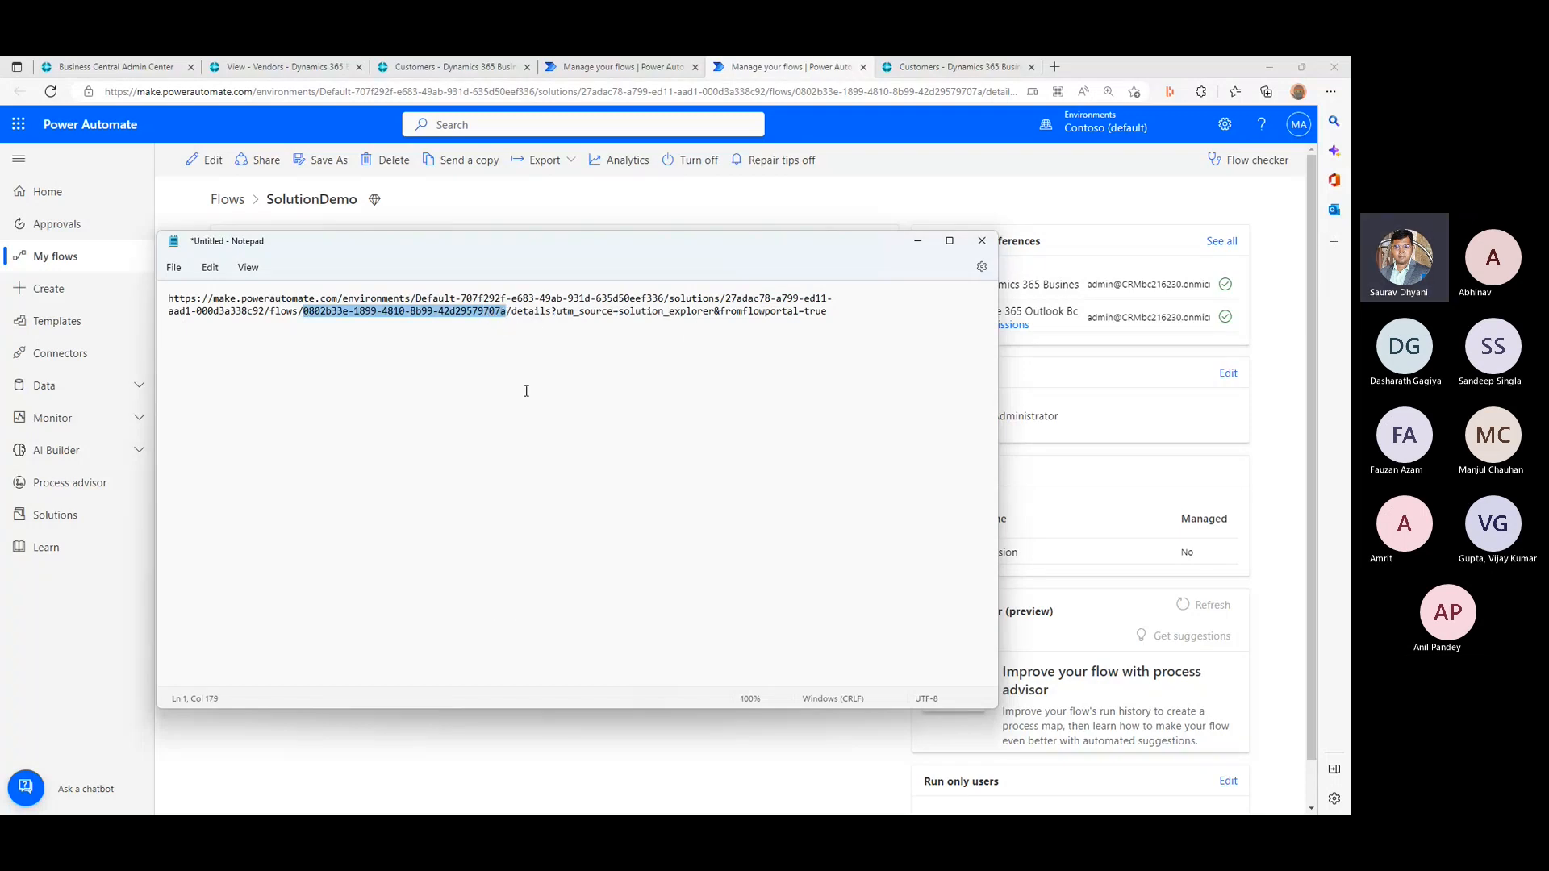
pyautogui.hotkey('ctrl', '+')
pyautogui.hotkey('ctrl', '+')
pyautogui.hotkey('ctrl', '+')
pyautogui.hotkey('ctrl', '+')
pyautogui.hotkey('ctrl', '+')
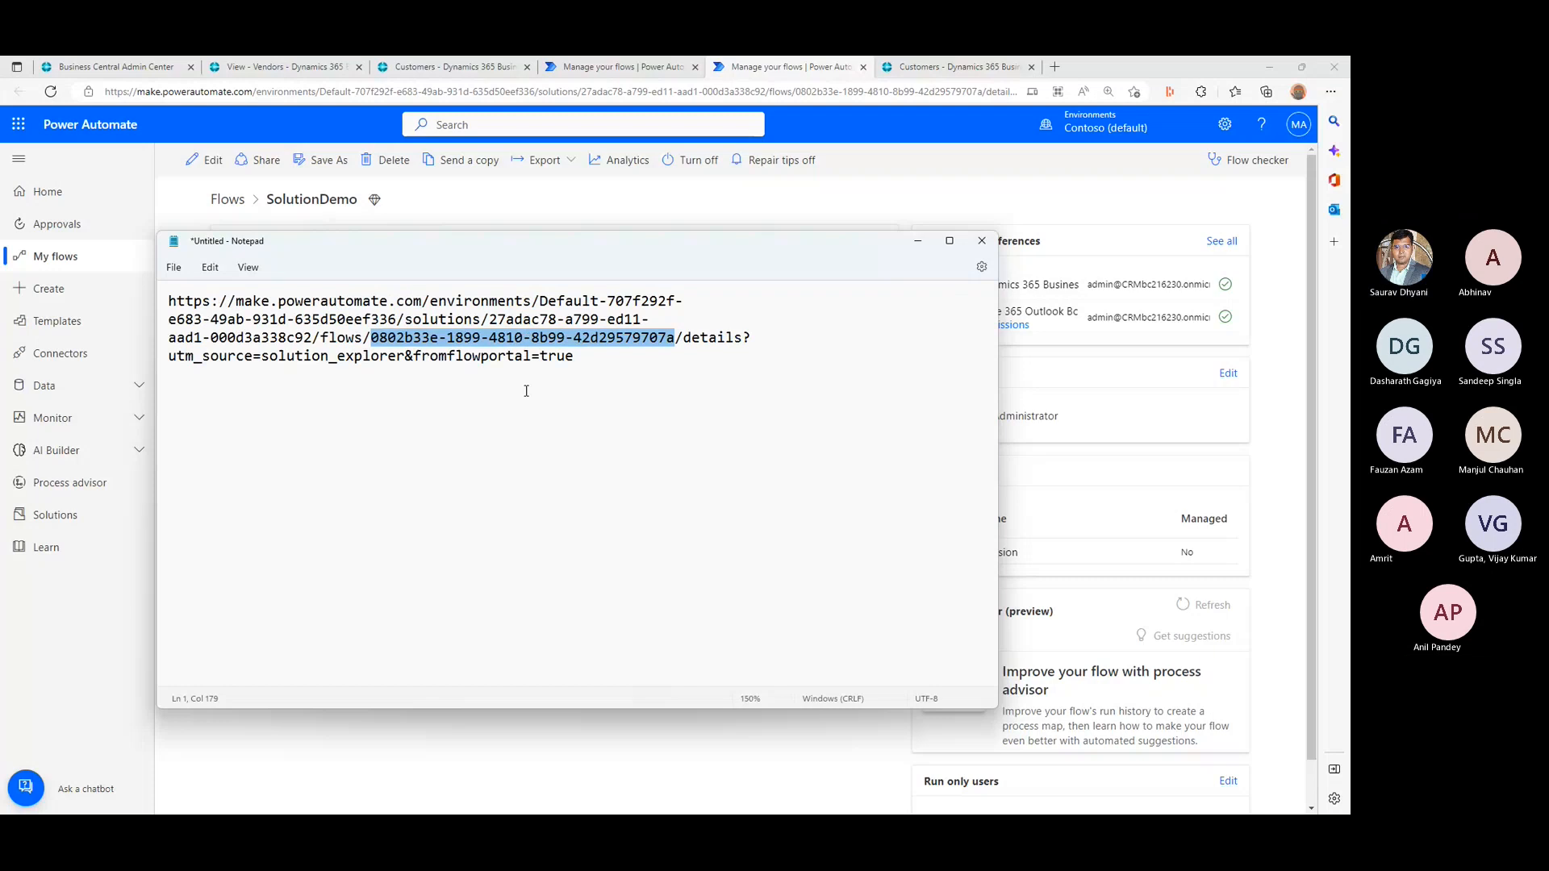
pyautogui.hotkey('ctrl', '+')
pyautogui.hotkey('ctrl', '+')
pyautogui.hotkey('ctrl', '+')
pyautogui.hotkey('ctrl', '+')
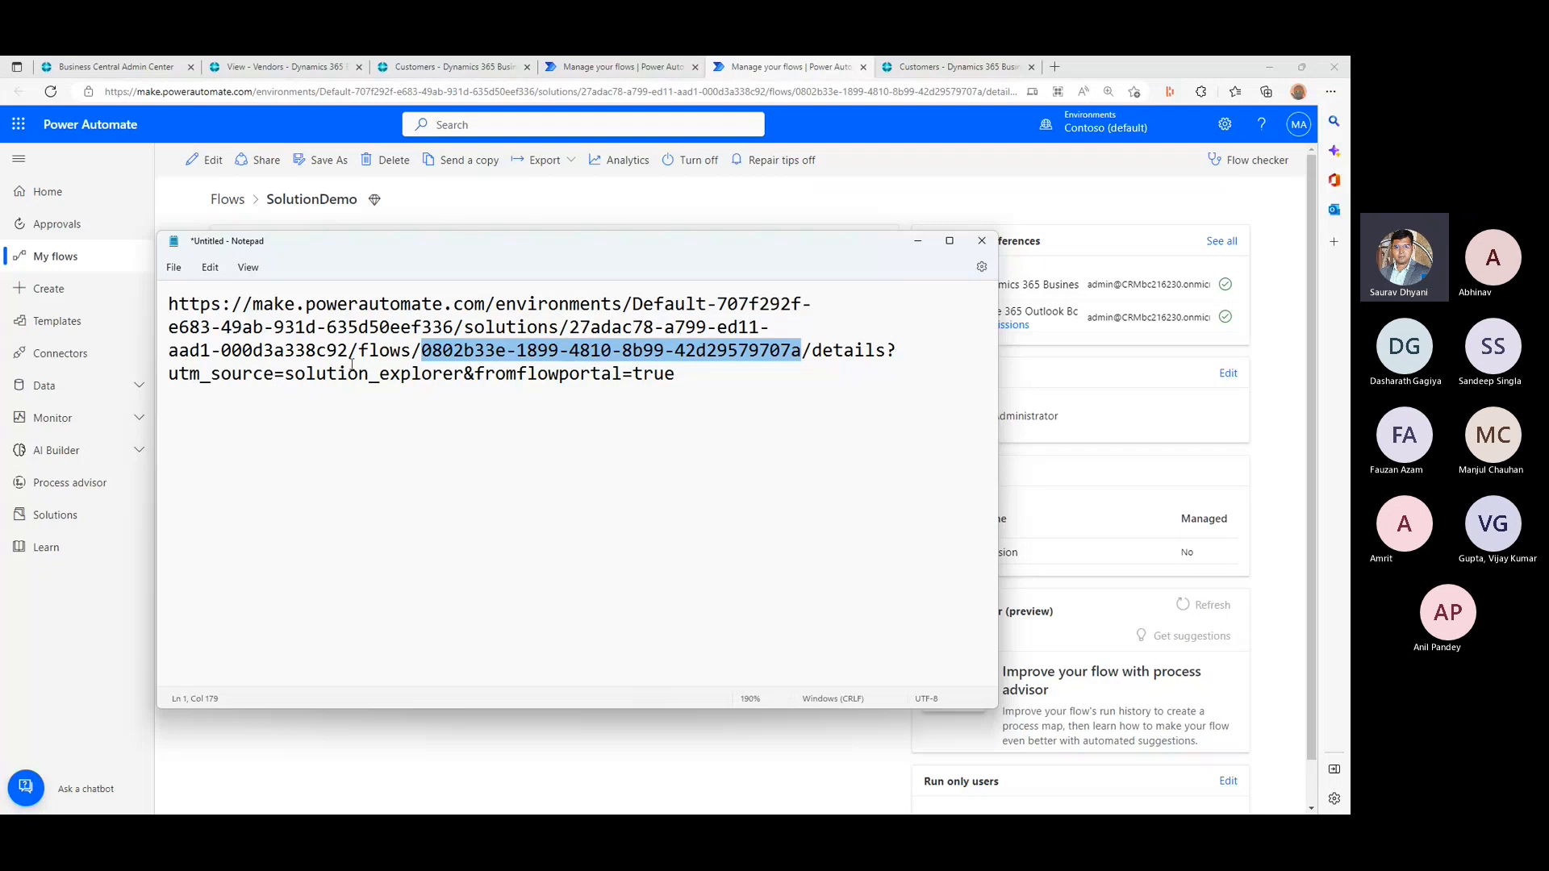
pyautogui.rightClick(752, 356)
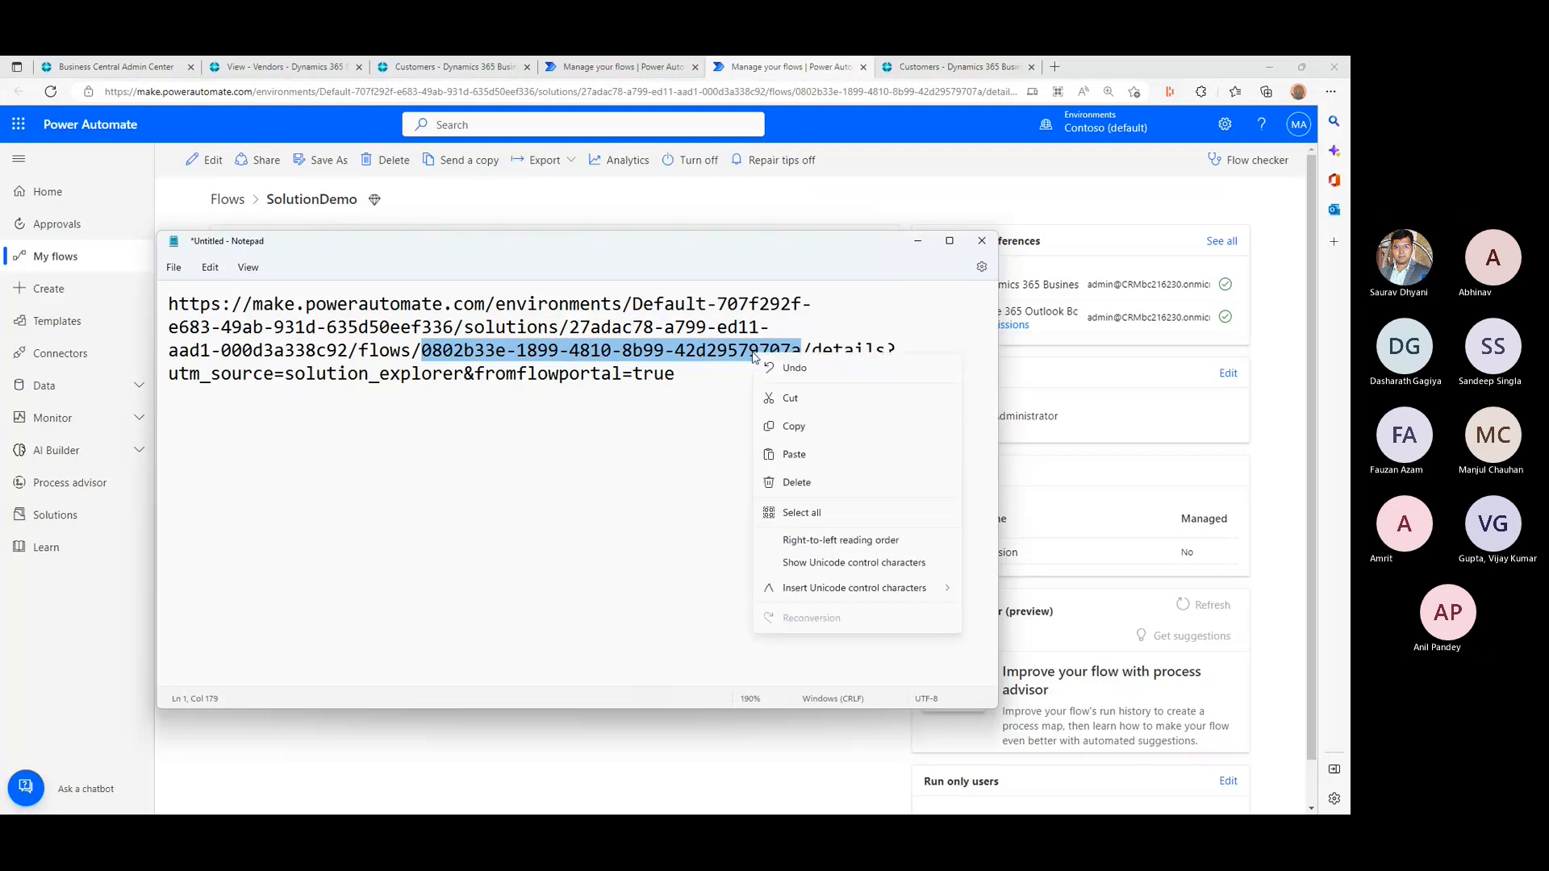
pyautogui.click(799, 426)
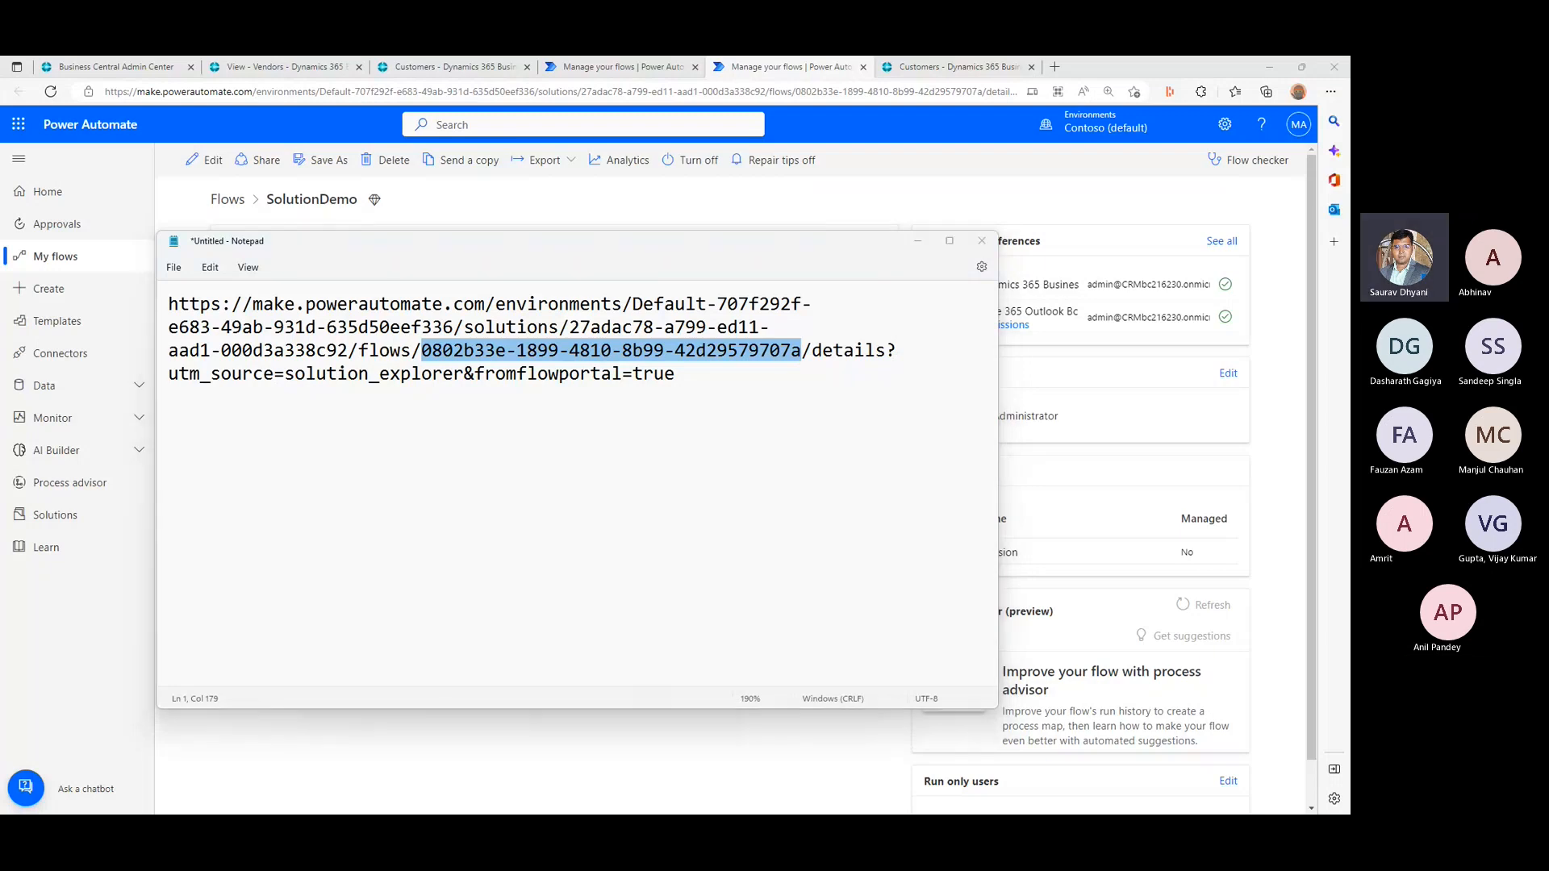
pyautogui.hotkey('alt', 'Tab')
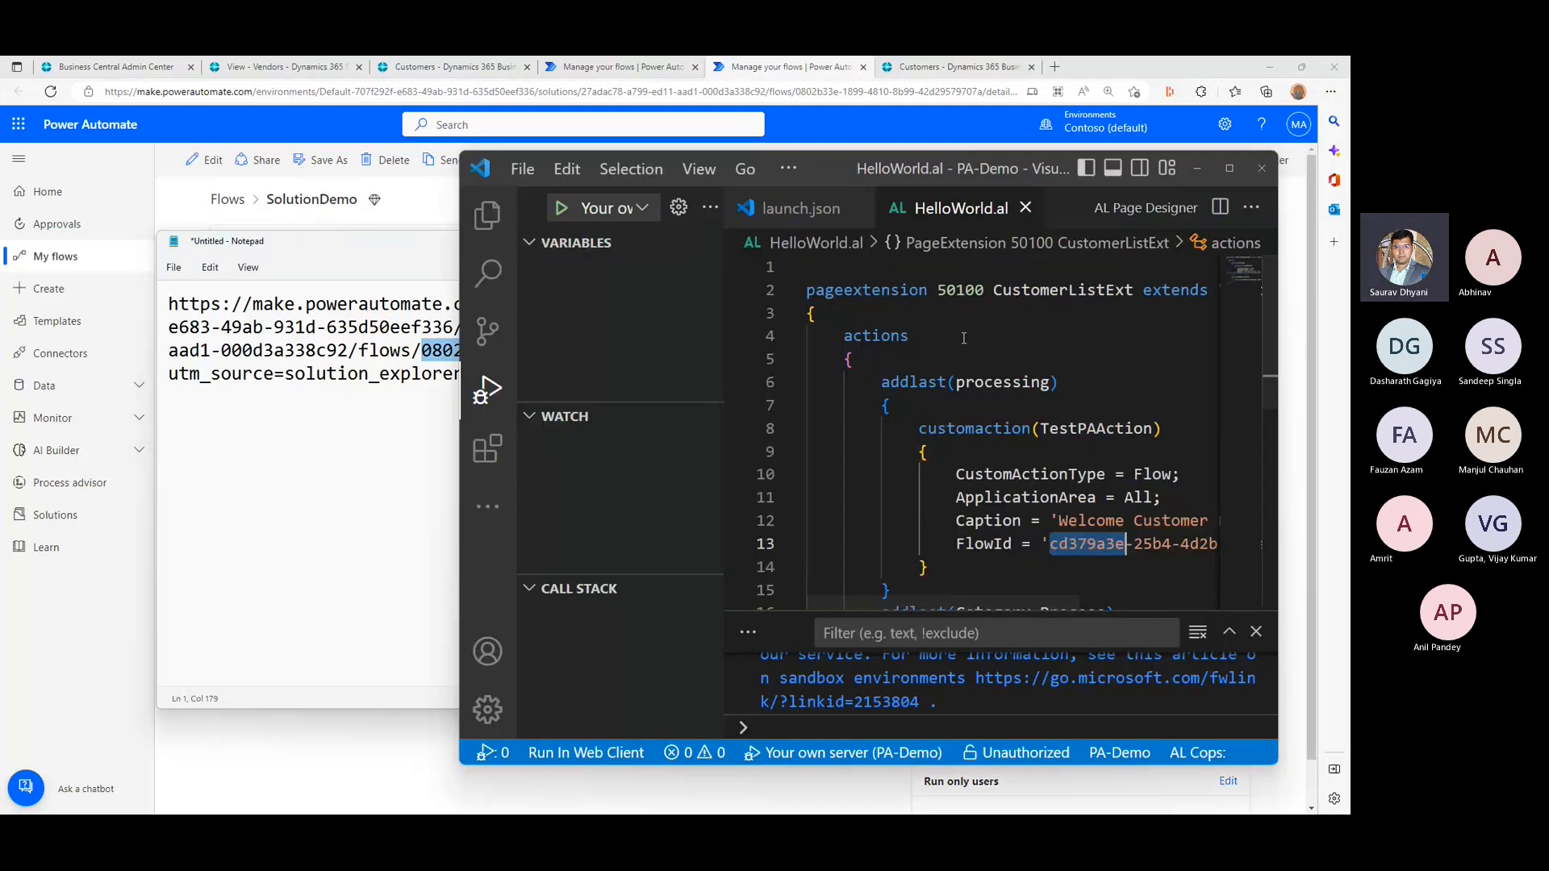
pyautogui.doubleClick(1023, 169)
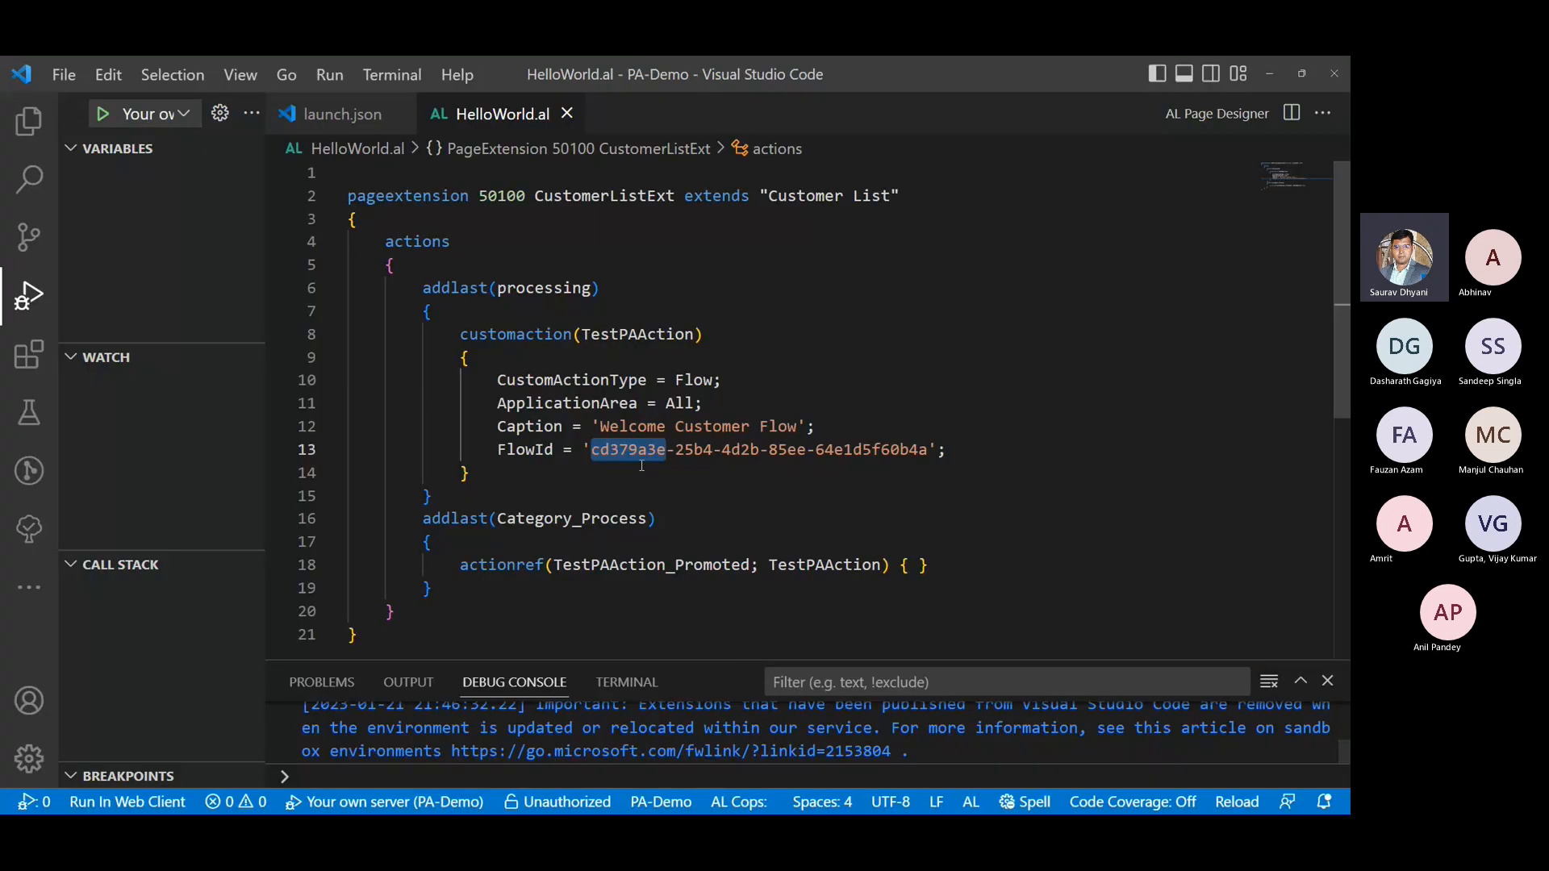
pyautogui.moveTo(591, 449); pyautogui.dragTo(917, 451)
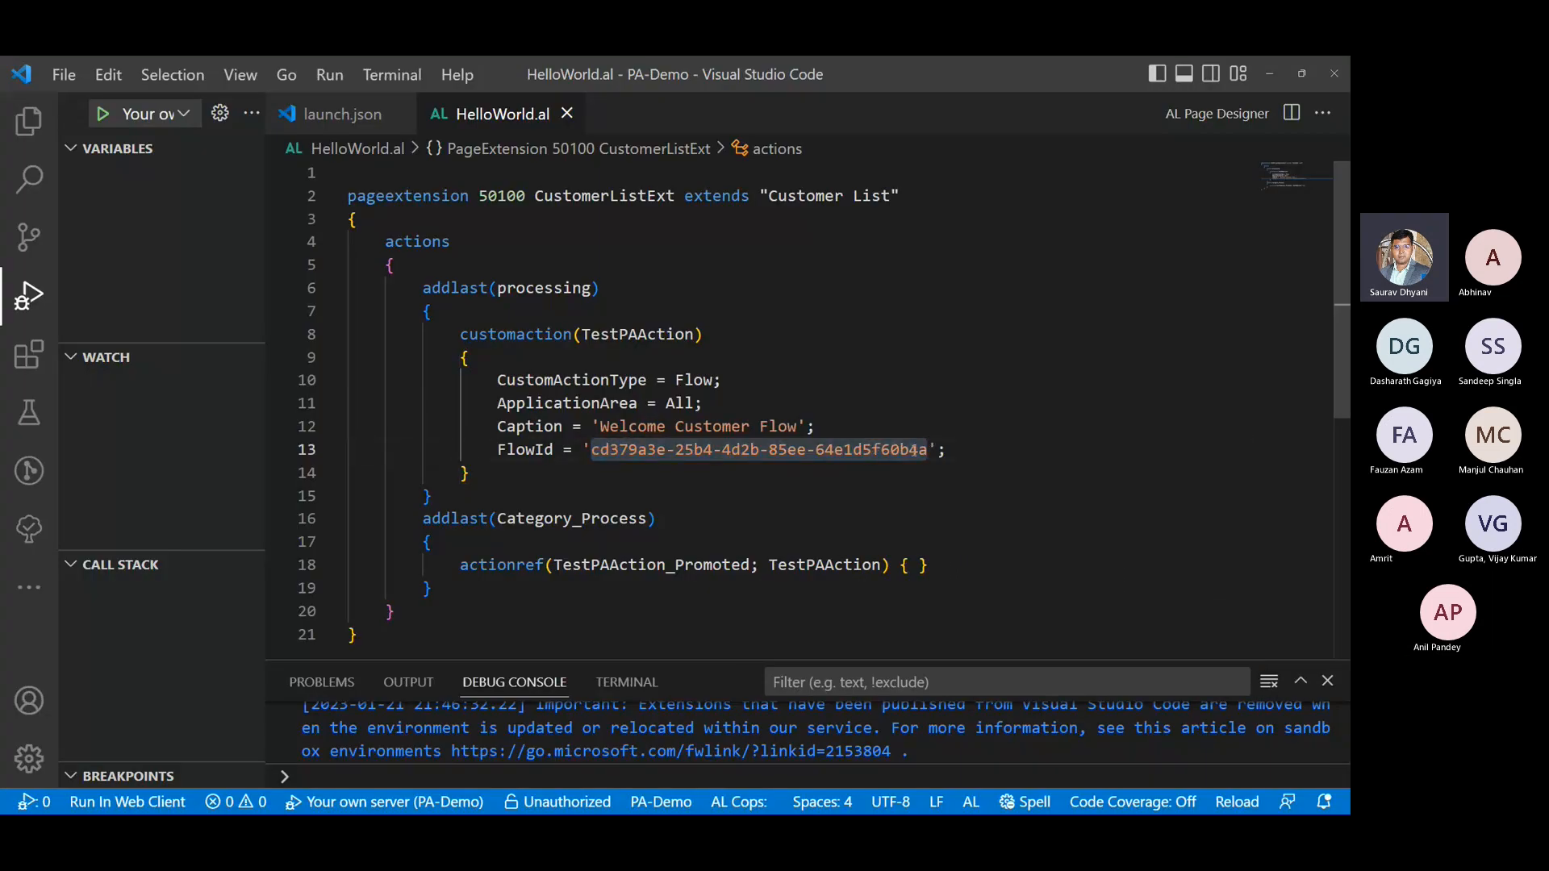
pyautogui.rightClick(917, 452)
pyautogui.scroll(-3, 975, 694)
pyautogui.moveTo(978, 706)
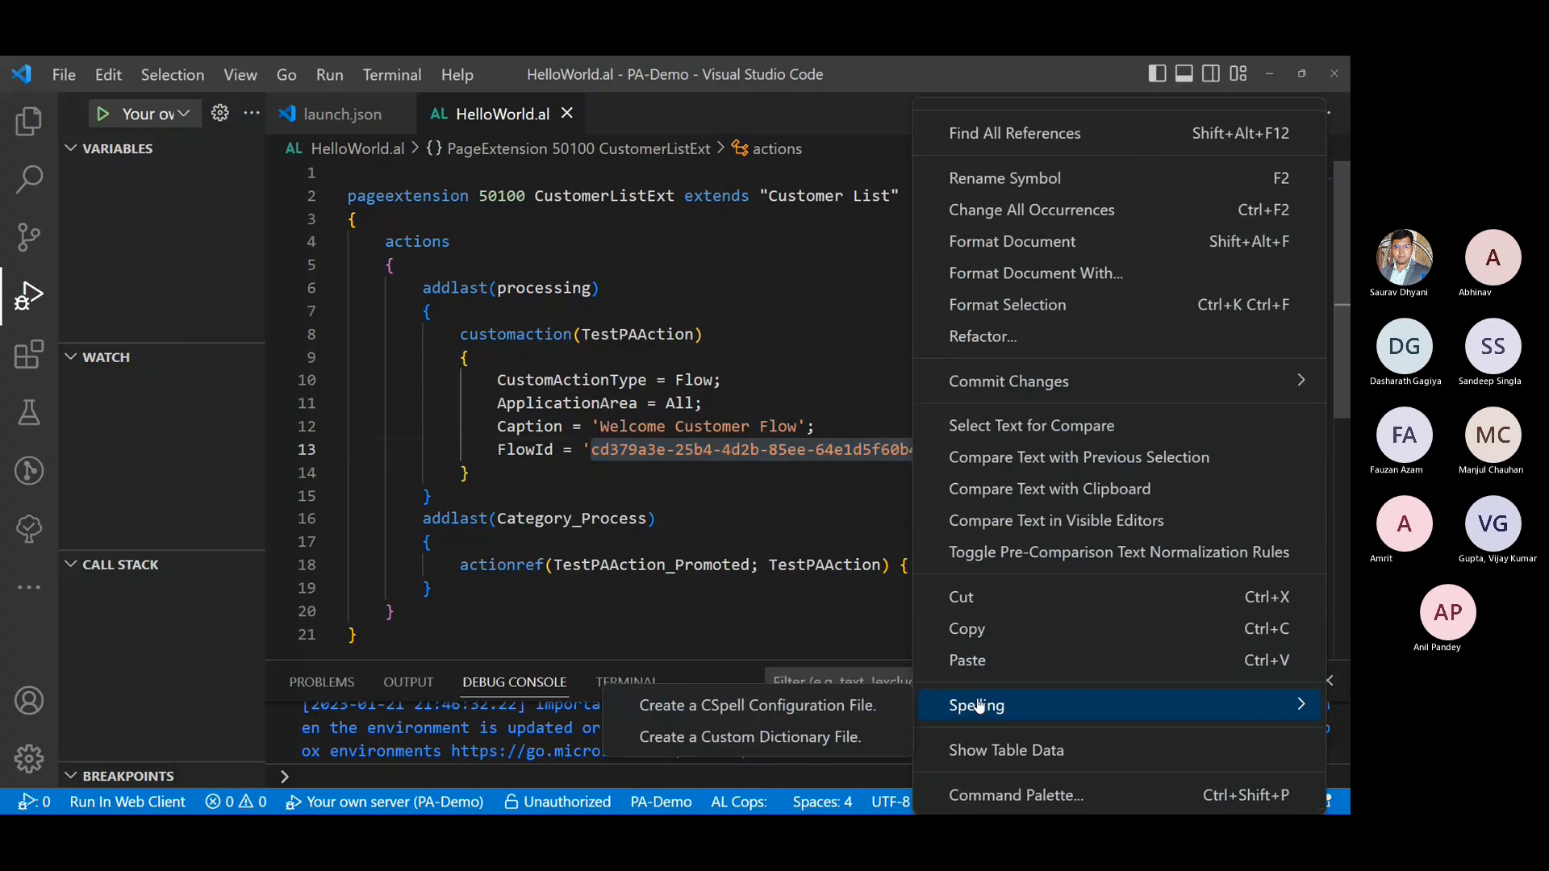
pyautogui.click(975, 658)
pyautogui.click(919, 474)
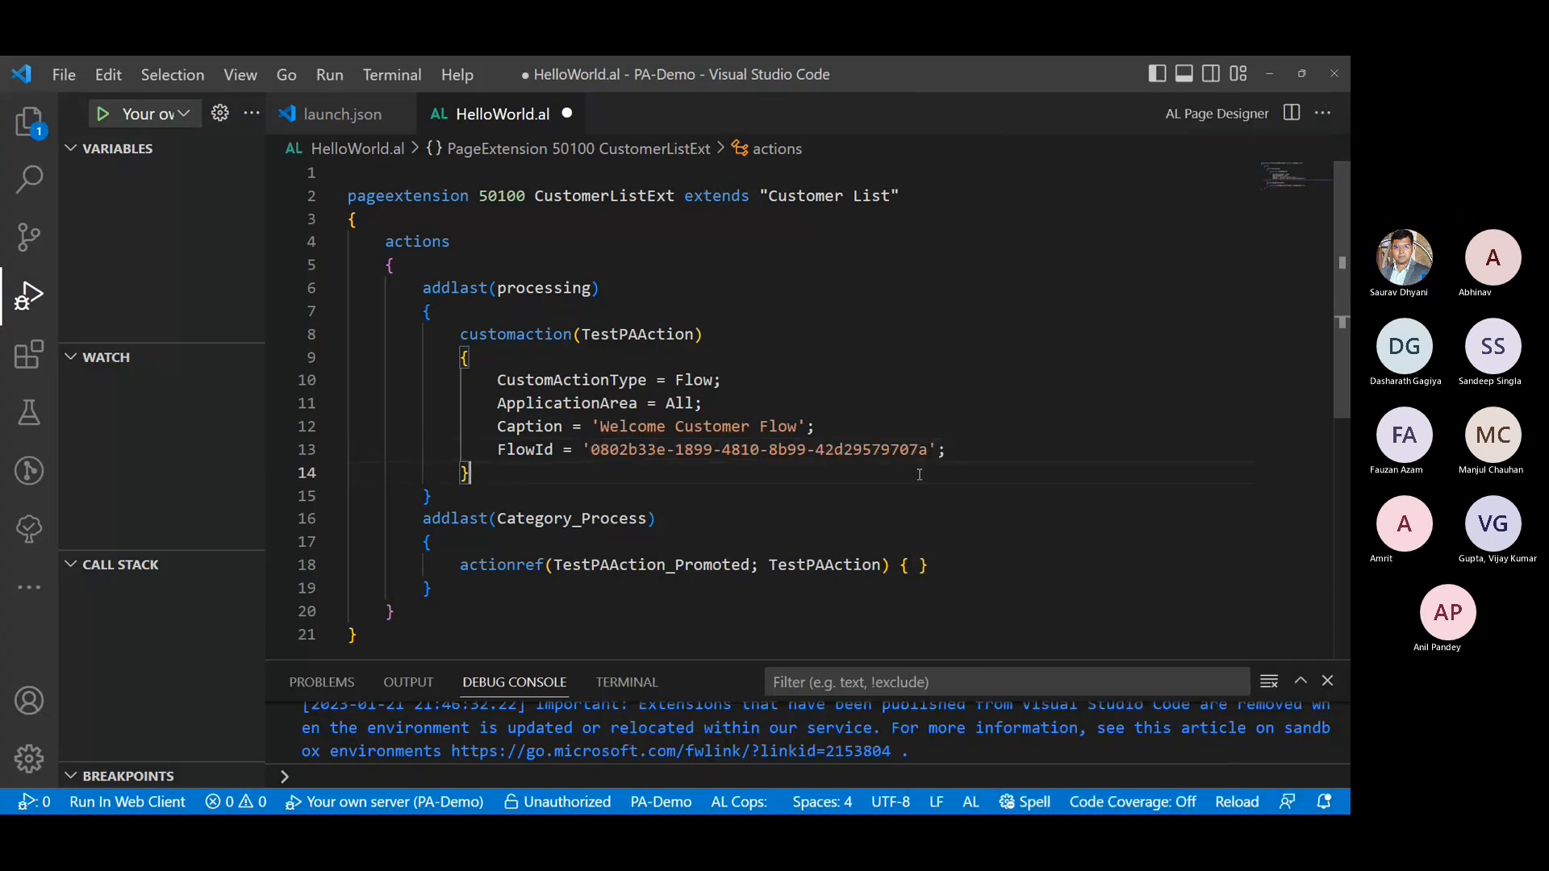
pyautogui.hotkey('ctrl', 's')
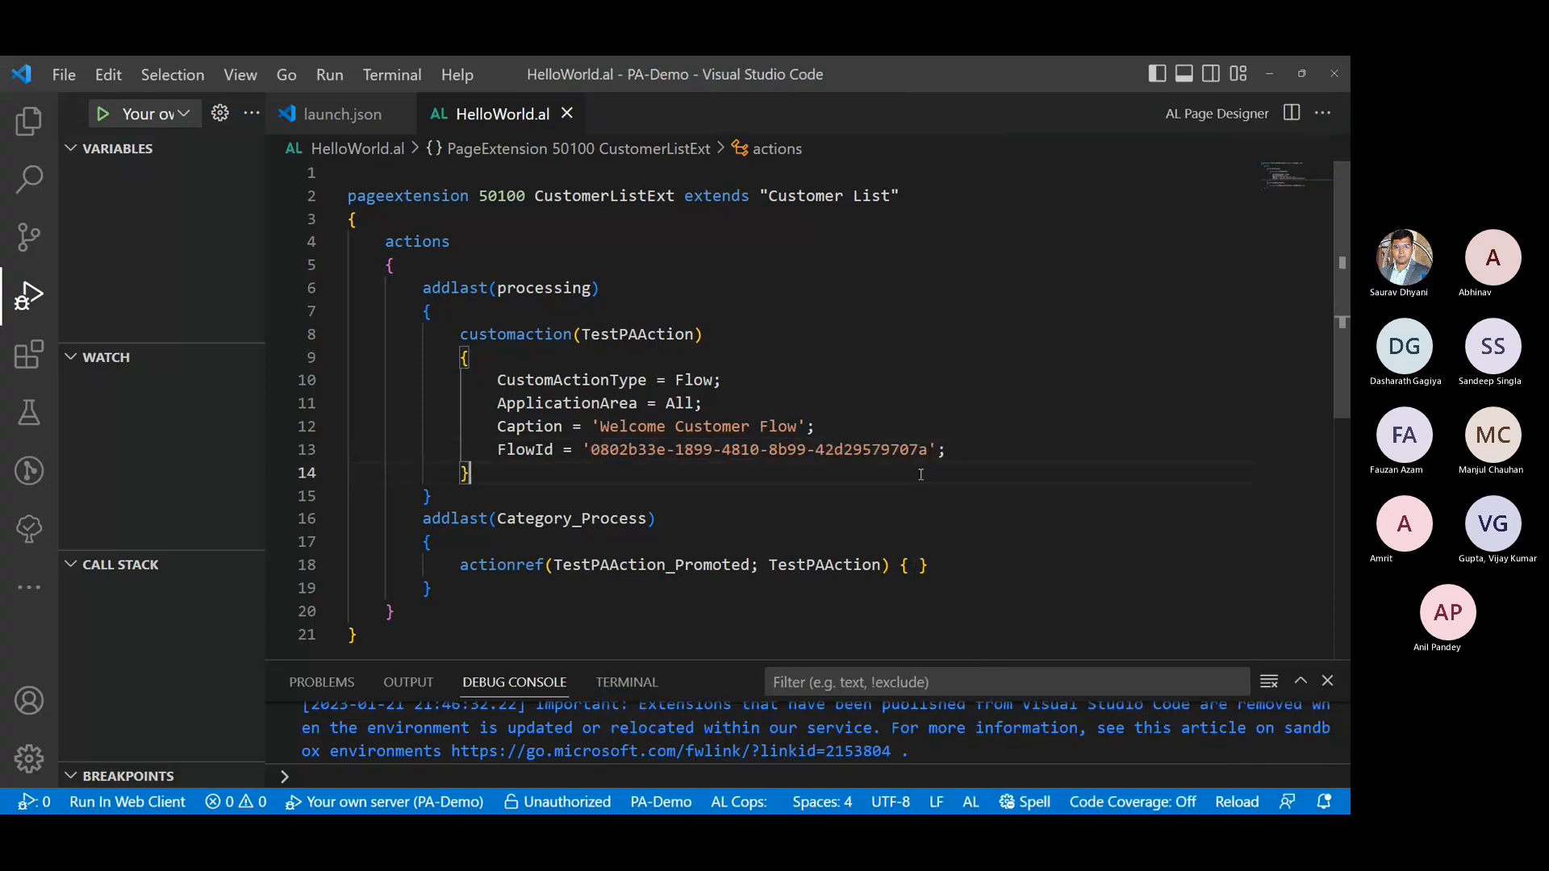
# - Publish the PA-Demo extension to the Microsoft cloud sandbox and close the old Customers page in the browser
pyautogui.click(1290, 71)
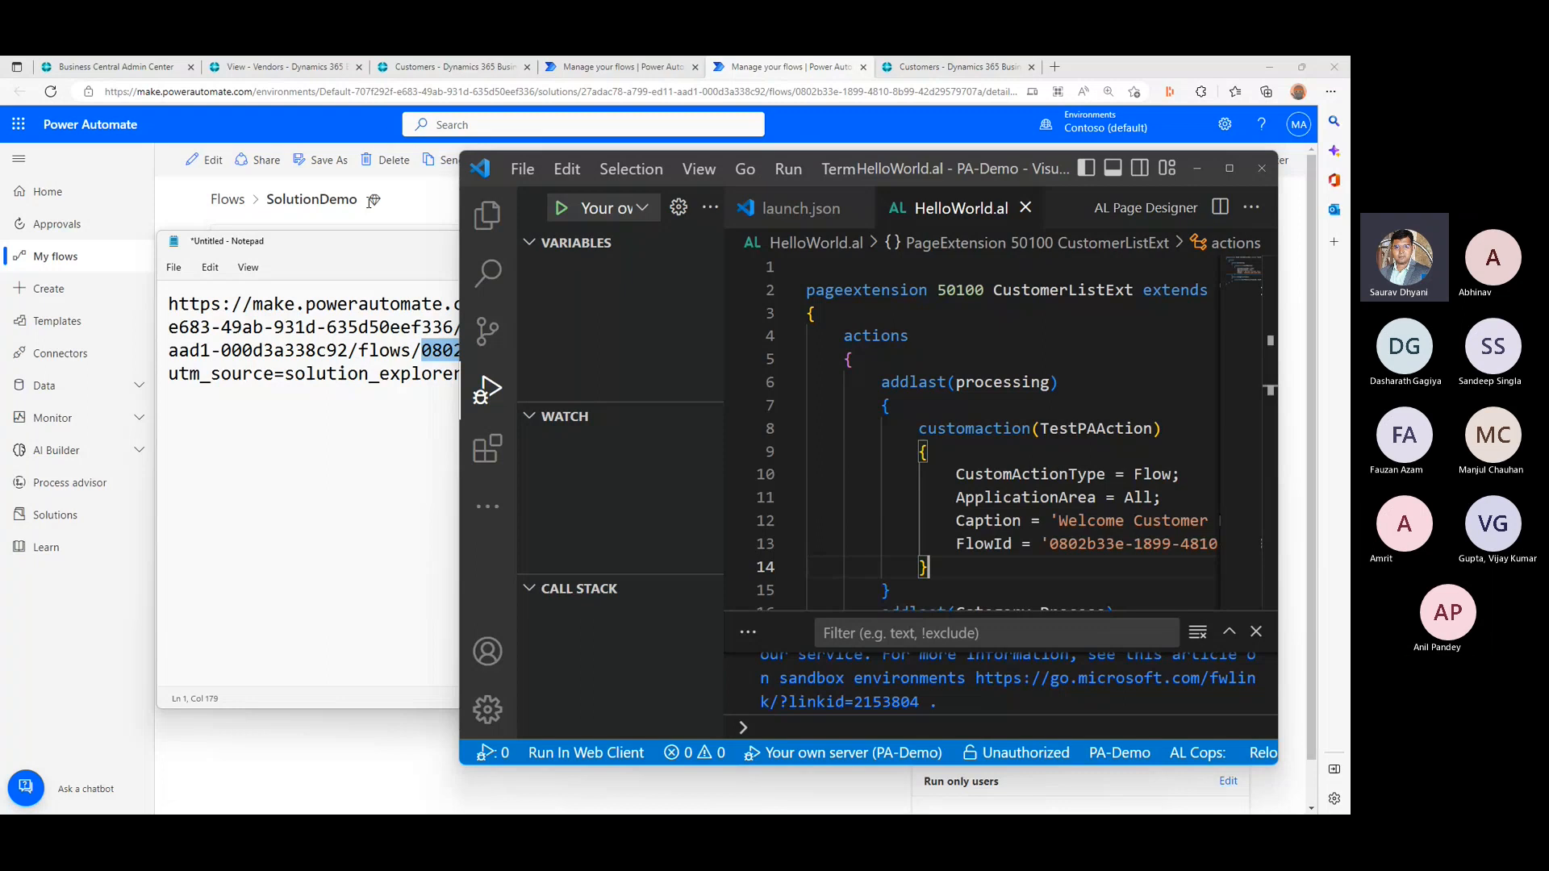
pyautogui.click(1033, 444)
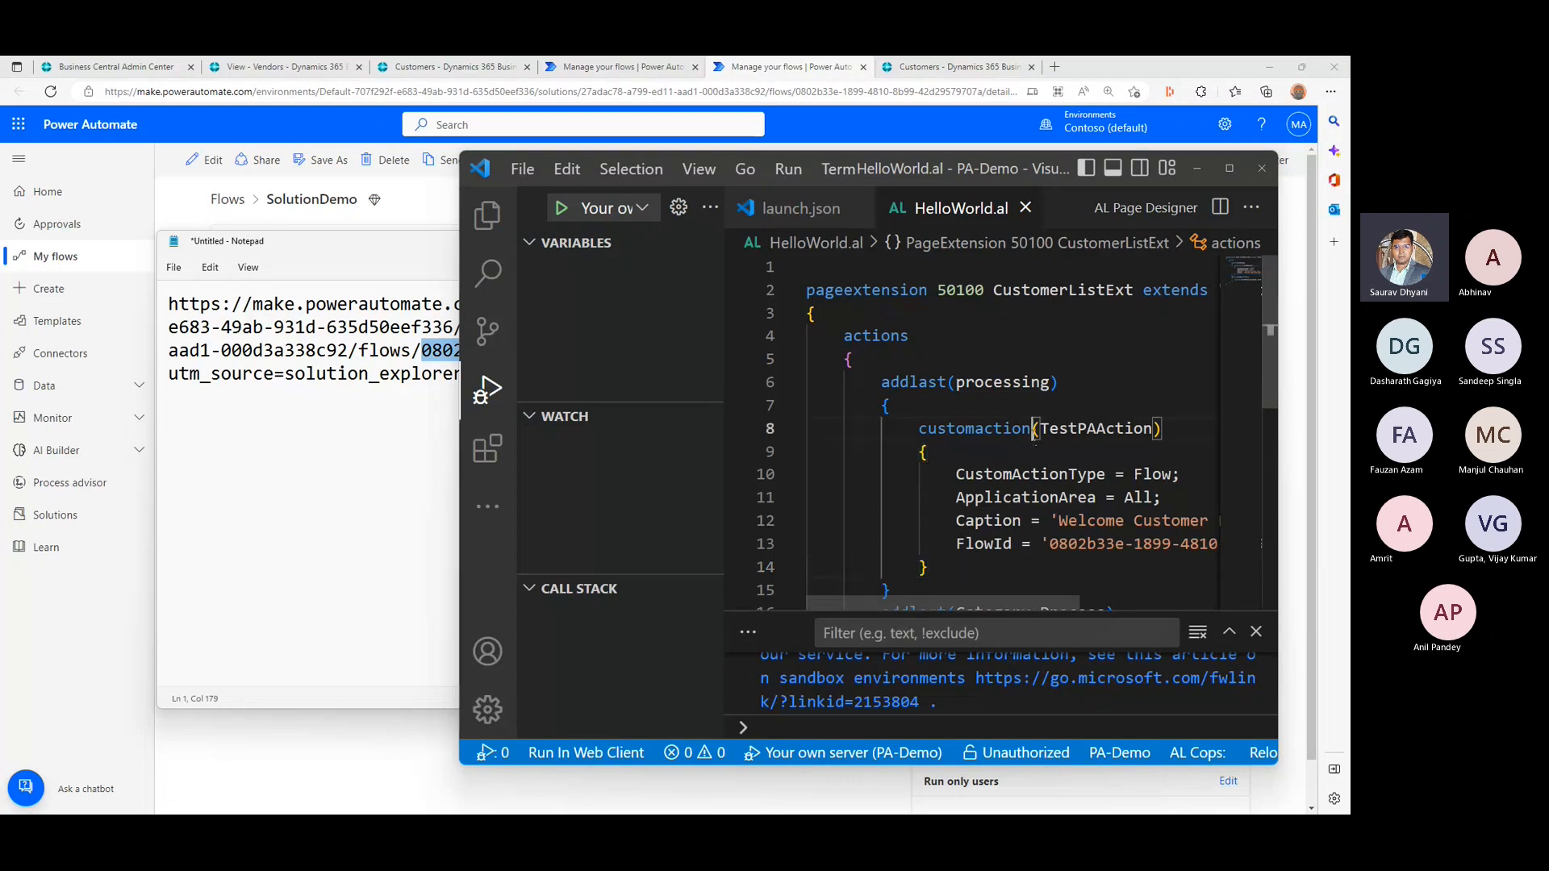
pyautogui.click(193, 227)
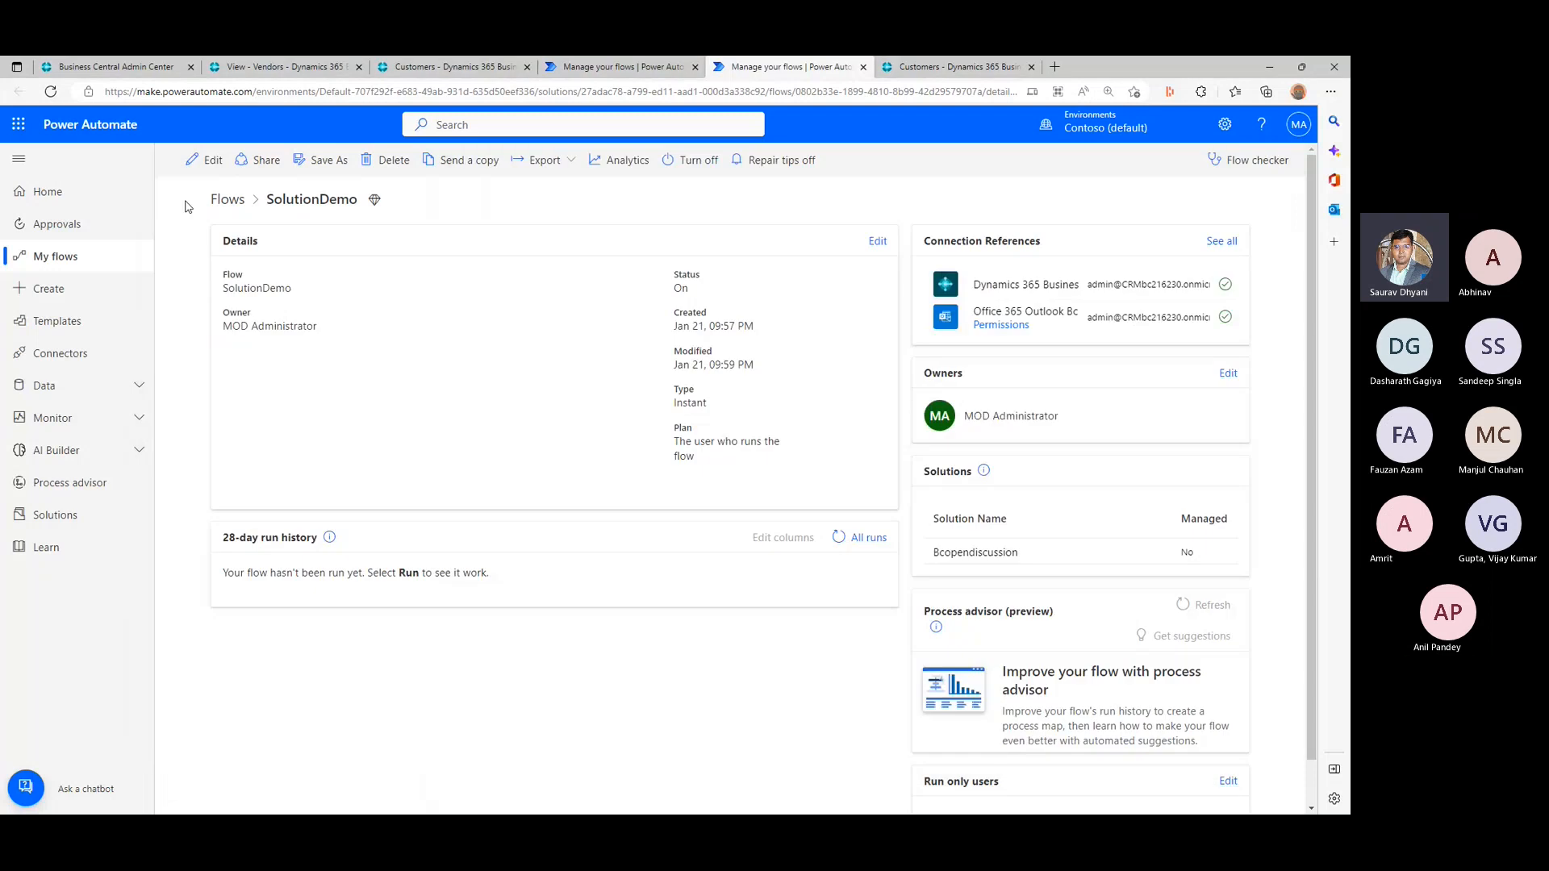
pyautogui.hotkey('alt', 'Tab')
pyautogui.press('F5')
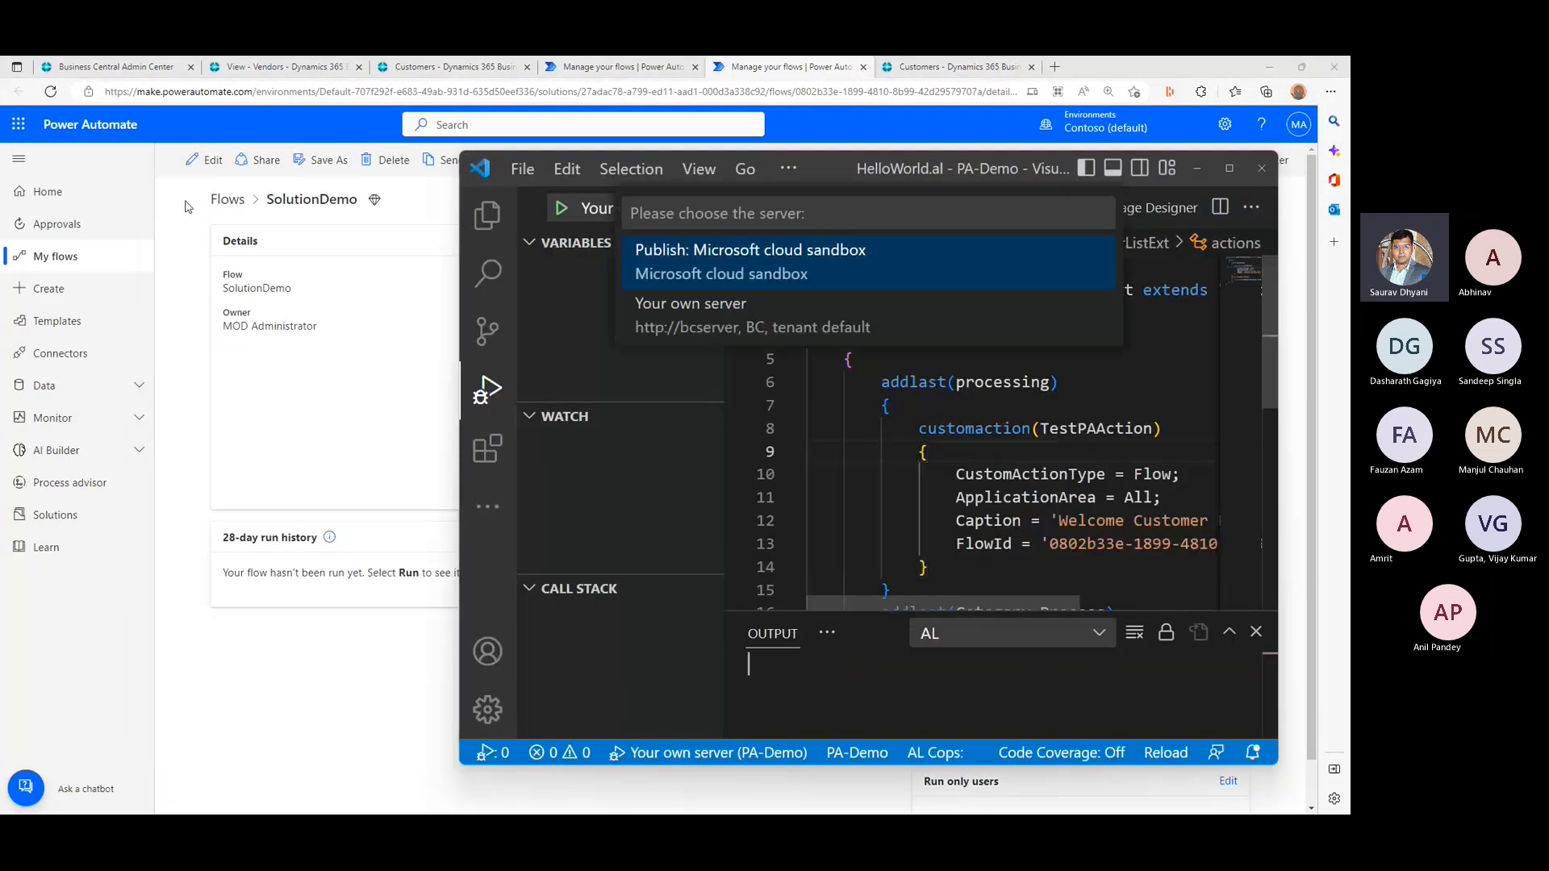
pyautogui.press('Return')
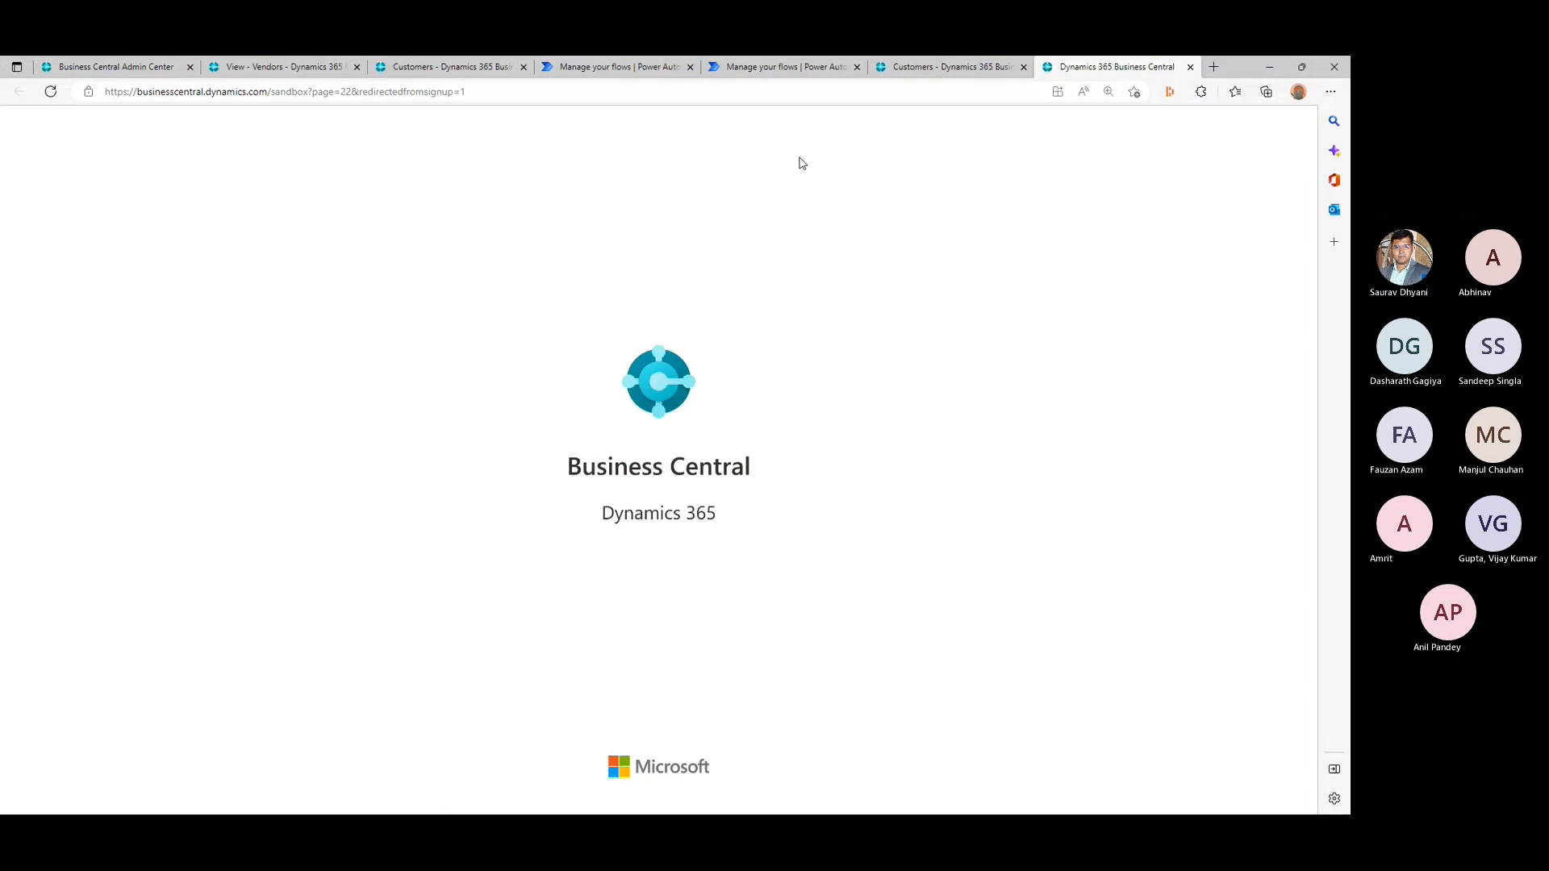
pyautogui.click(1024, 68)
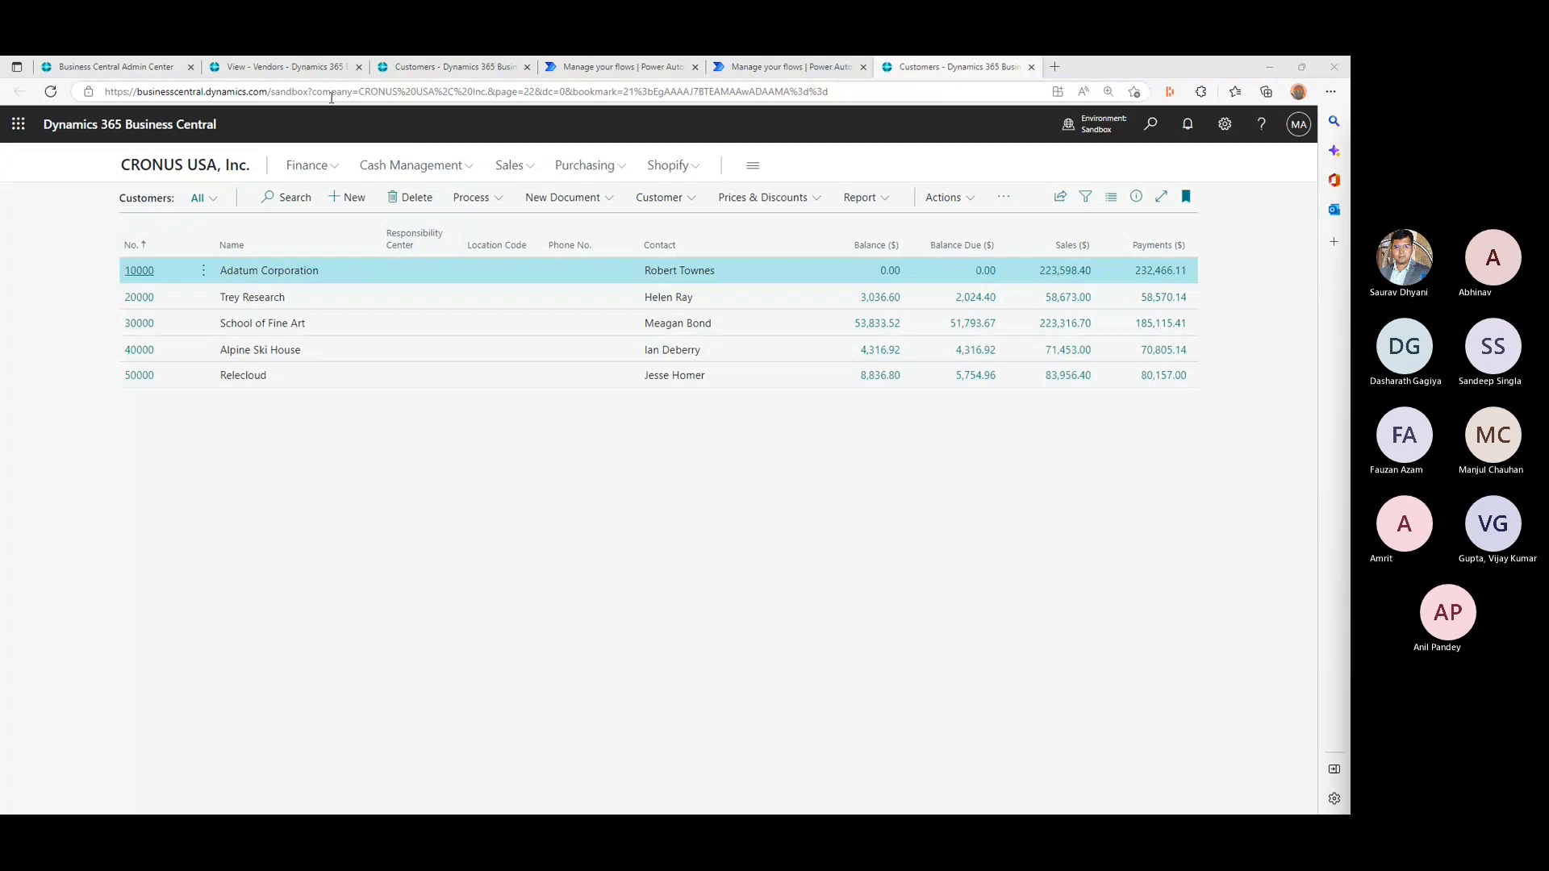
# - Check the Customers list's Process actions for Welcome Customer Flow and compare the entry with the TestPAAction Caption line in HelloWorld.al
pyautogui.click(481, 202)
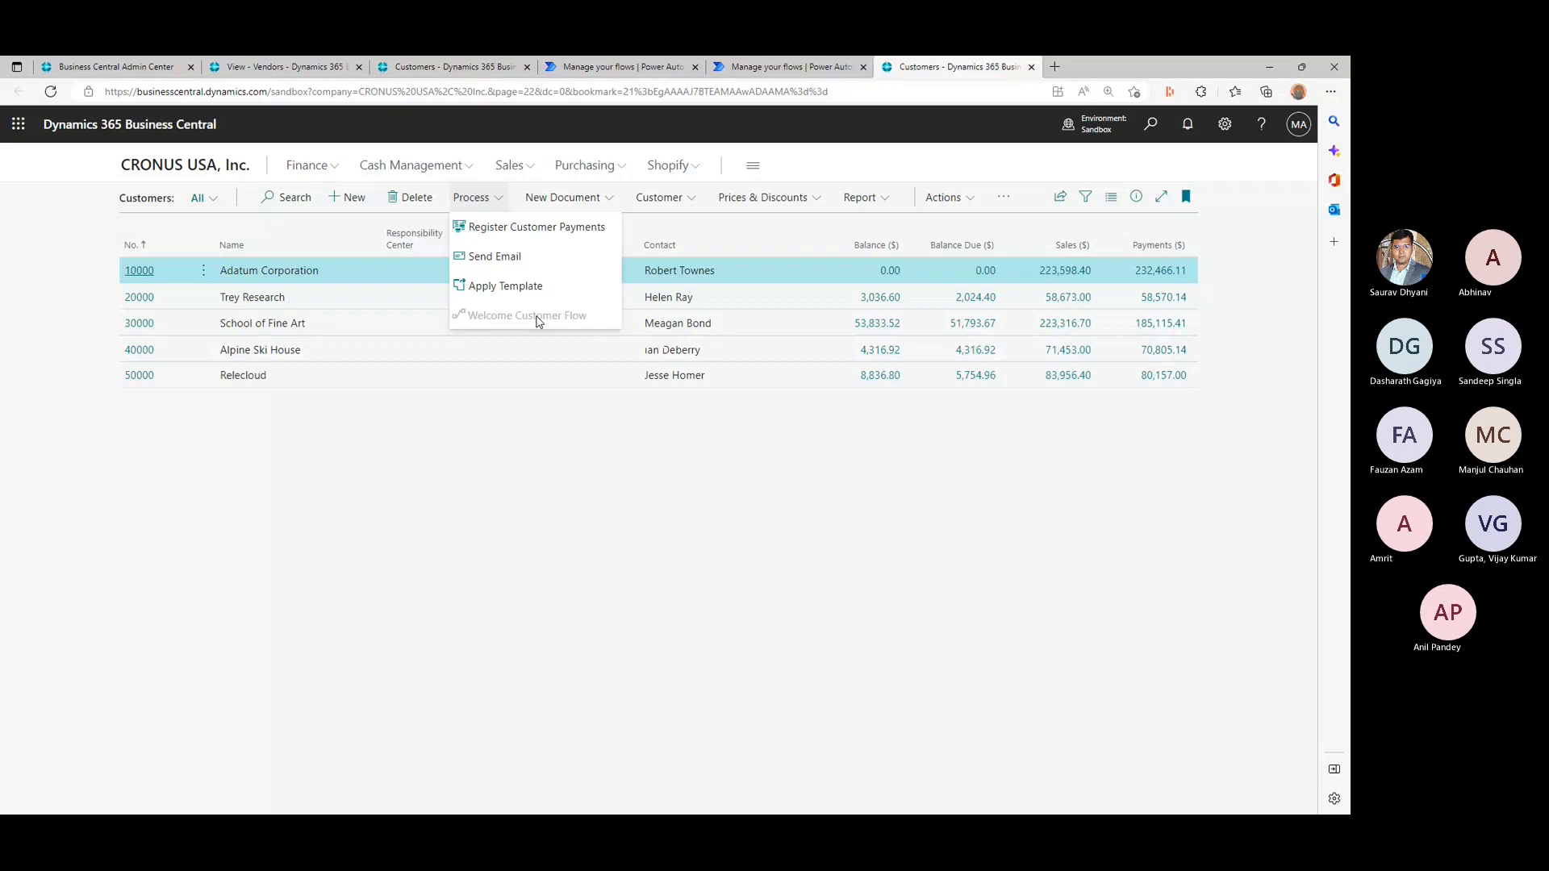
pyautogui.click(582, 423)
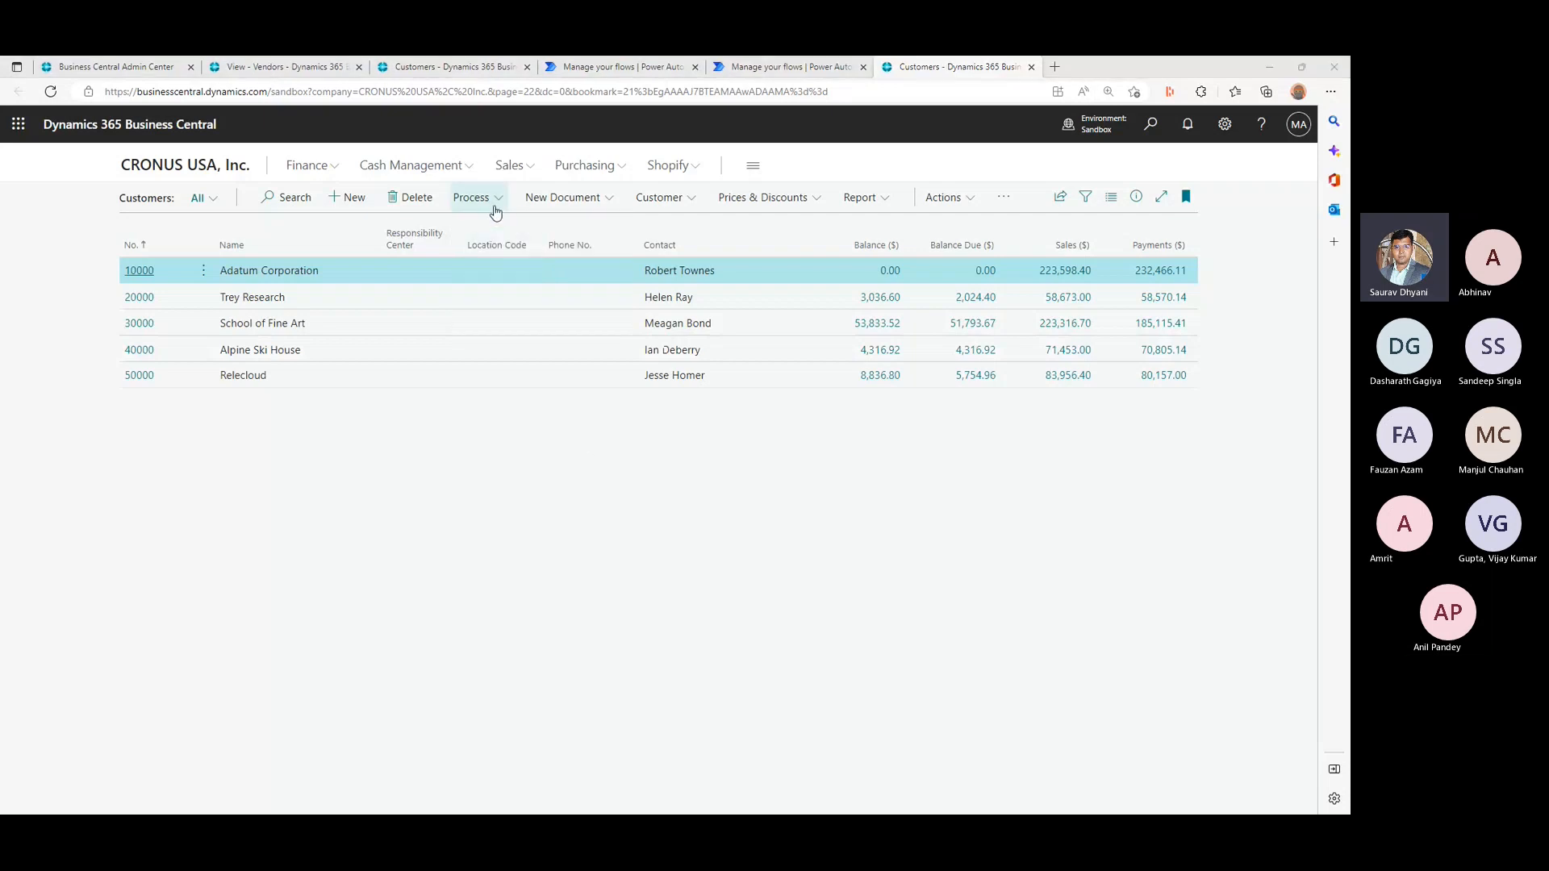
pyautogui.hotkey('alt', 'Tab')
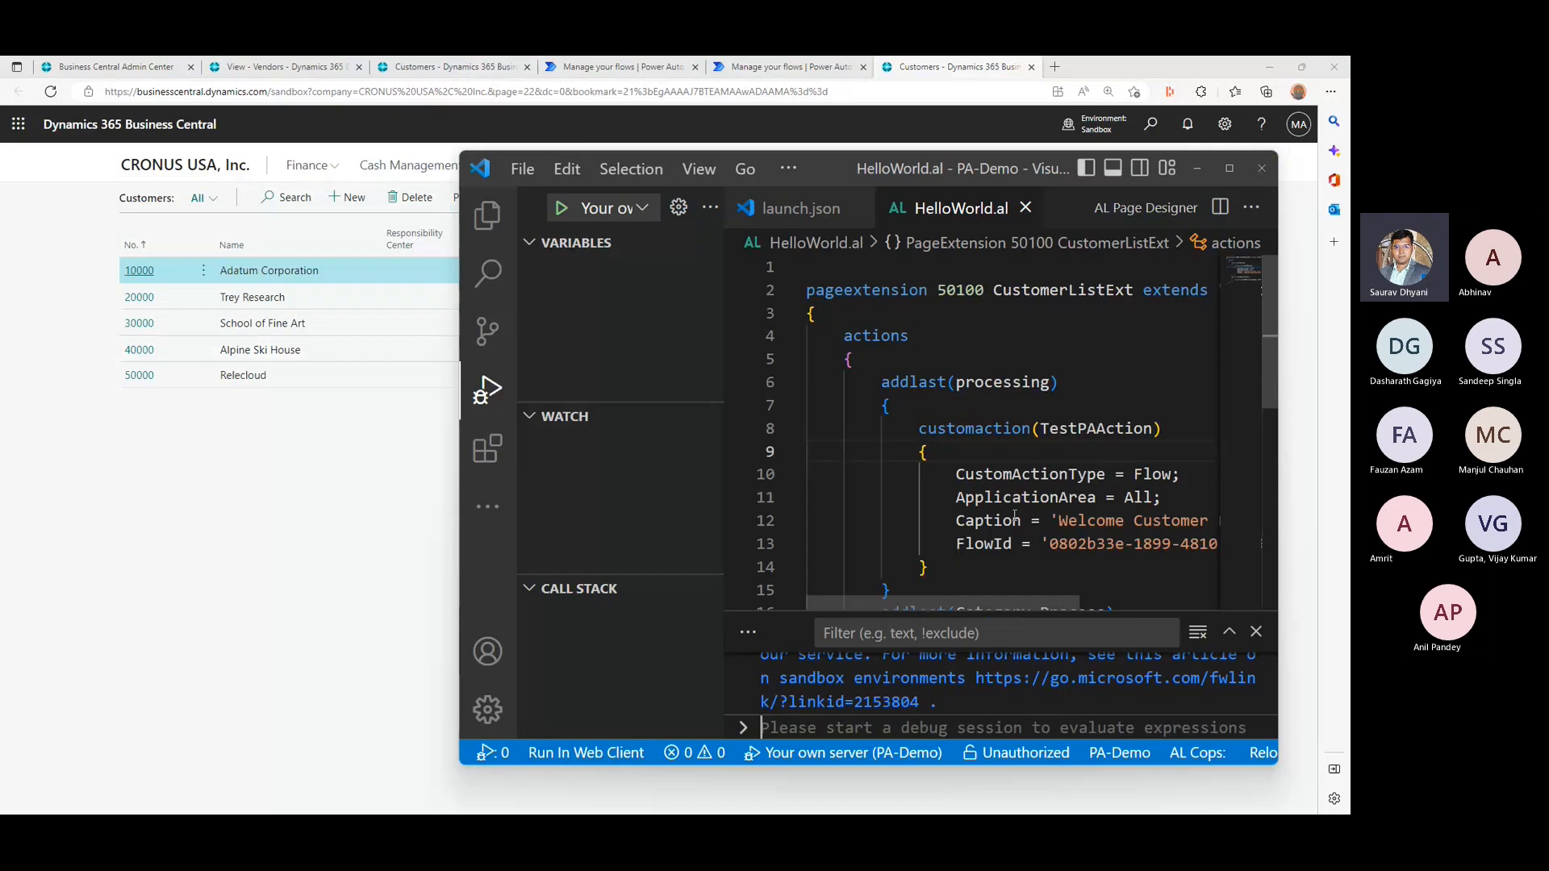
pyautogui.tripleClick(1015, 520)
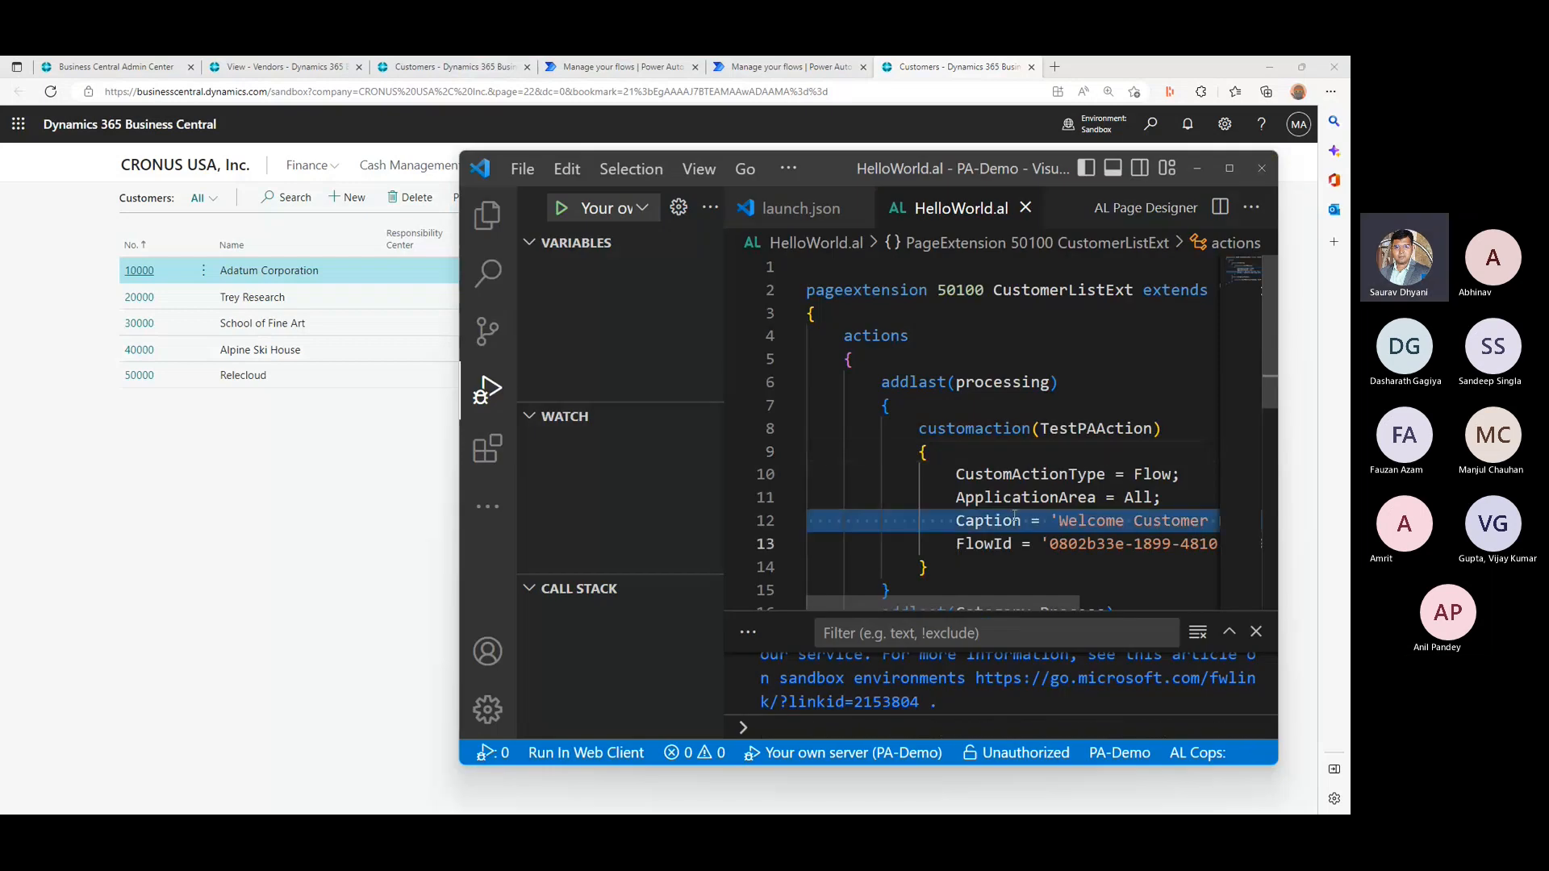
pyautogui.doubleClick(1015, 520)
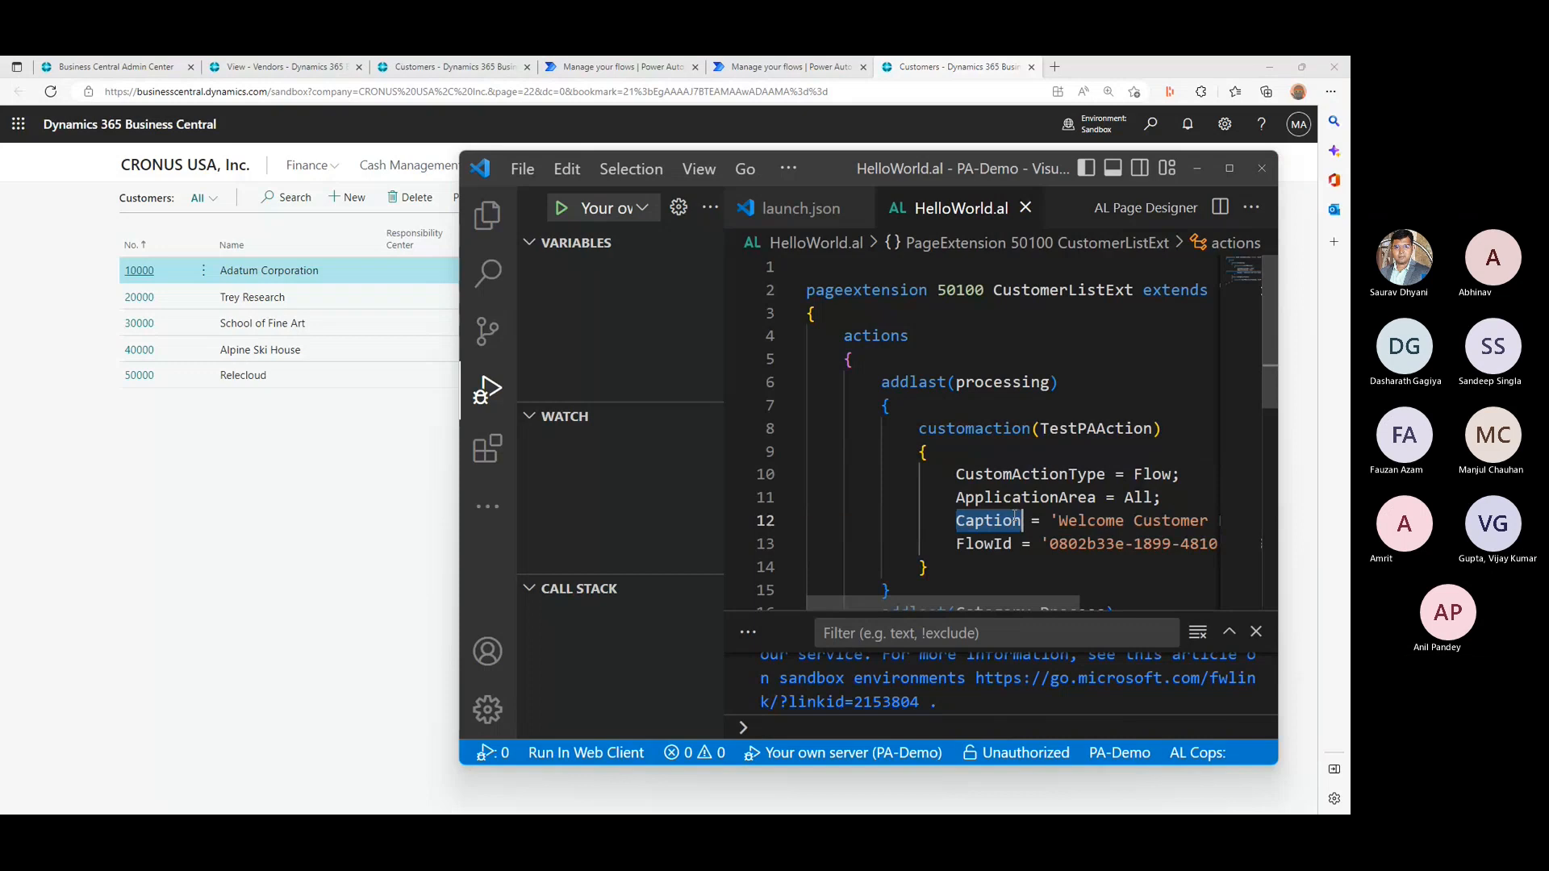
pyautogui.tripleClick(1014, 521)
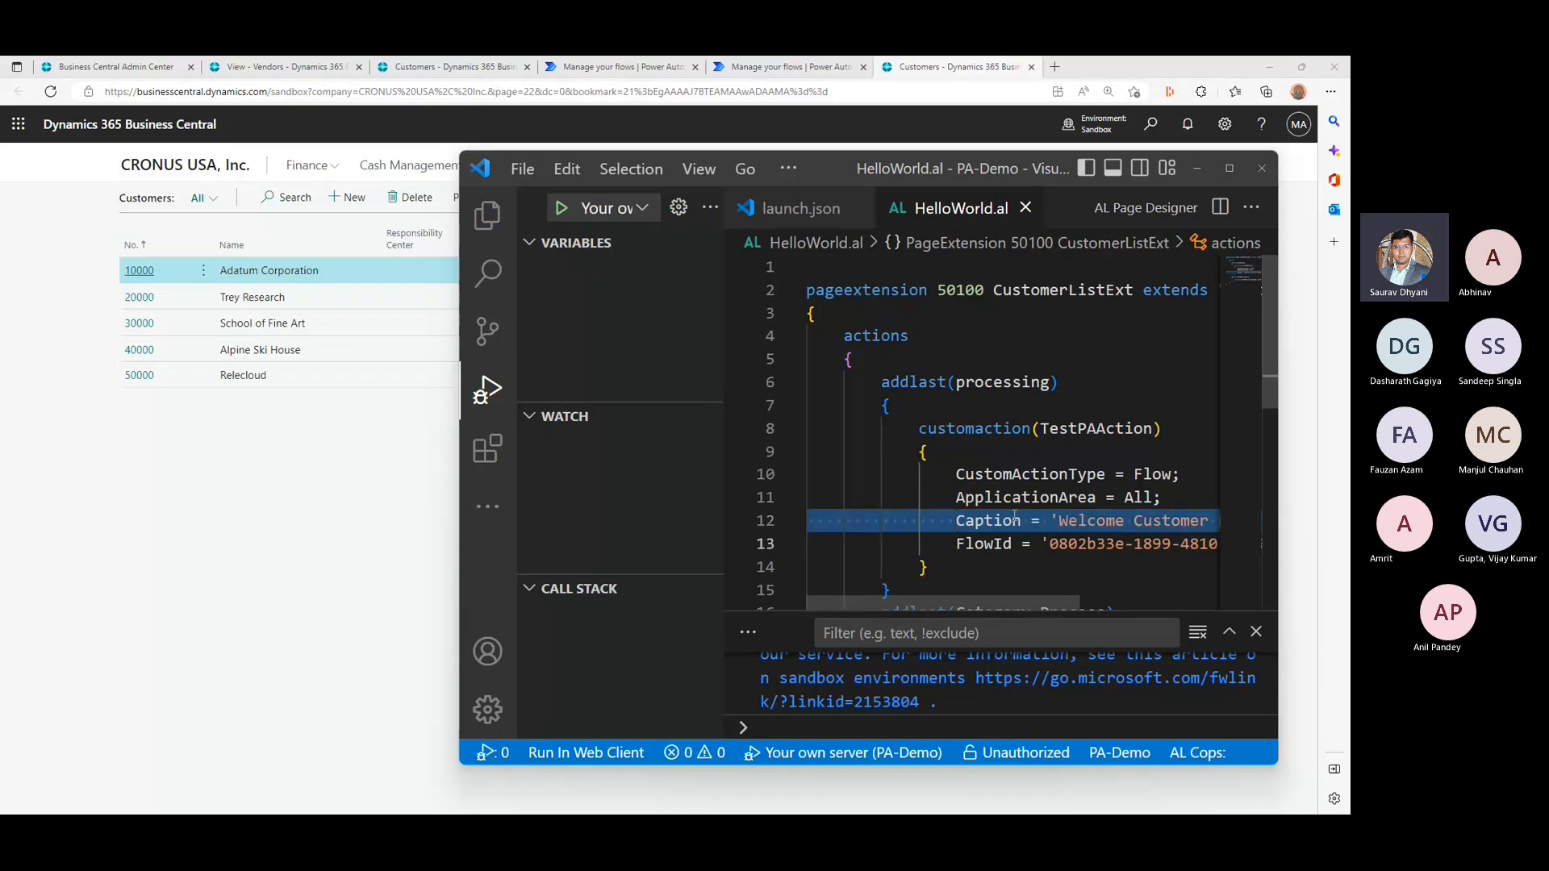
pyautogui.click(441, 489)
pyautogui.click(471, 197)
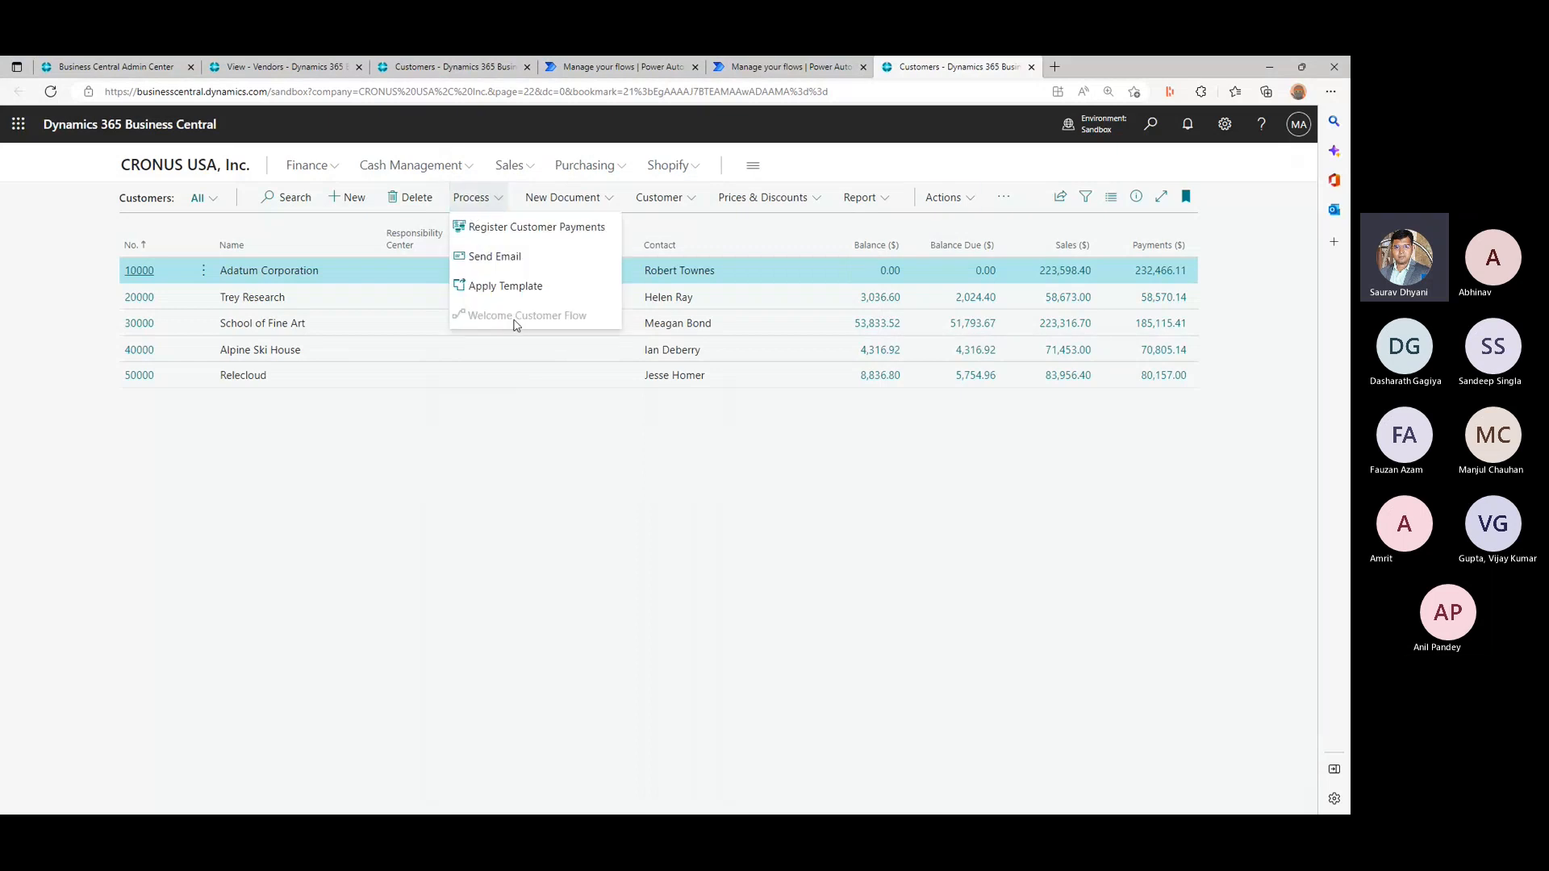
# - Compare the flows under Automate on the Customers list with the Welcome Customer Flow process action and the SolutionDemo details page
pyautogui.click(1004, 198)
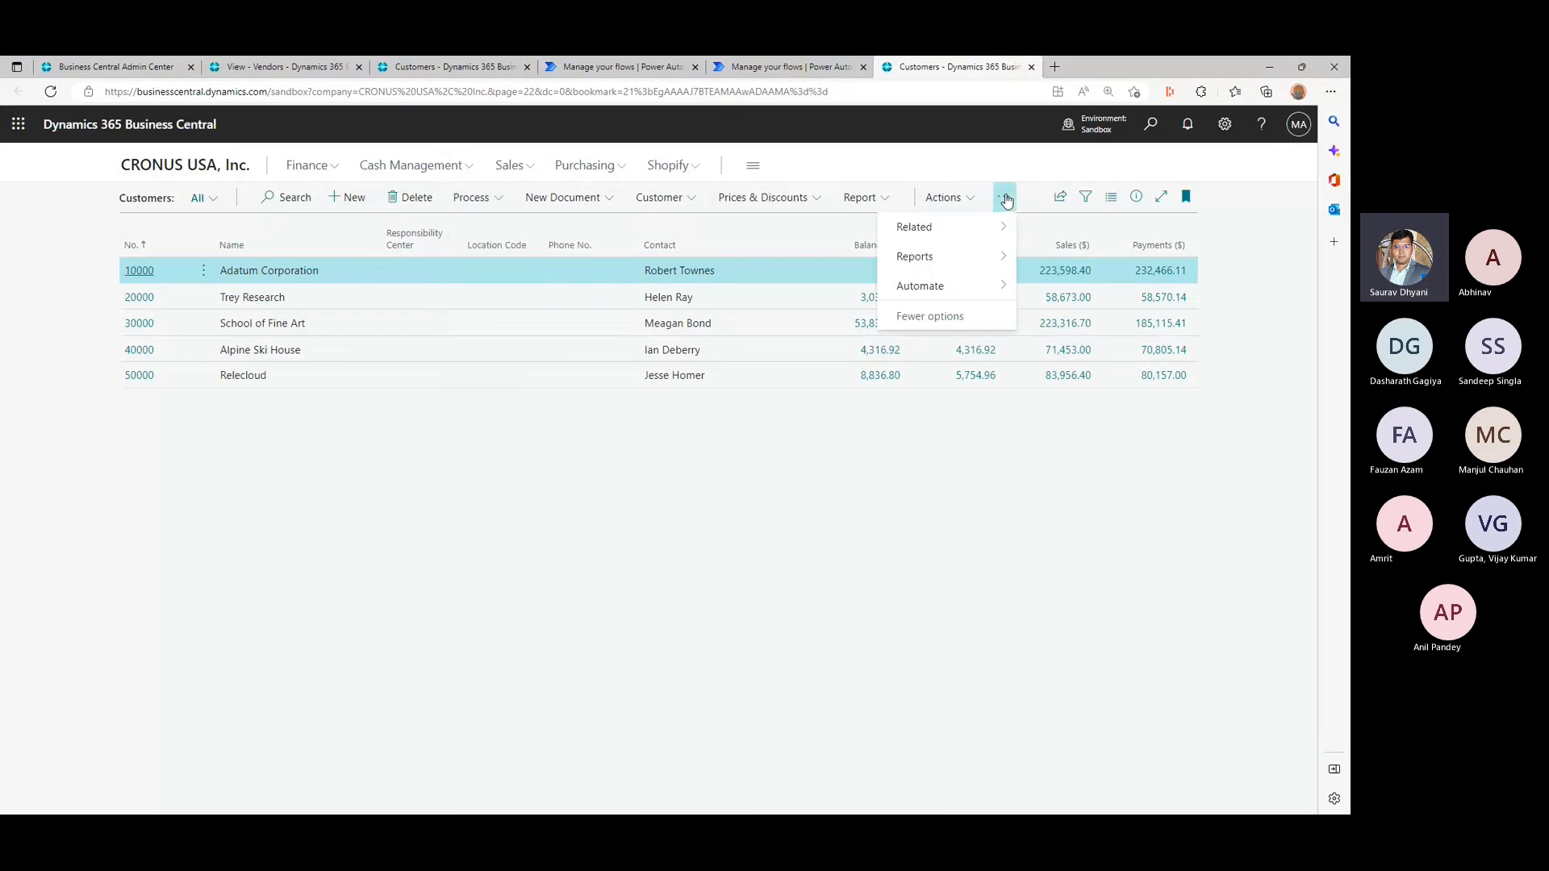
pyautogui.moveTo(995, 292)
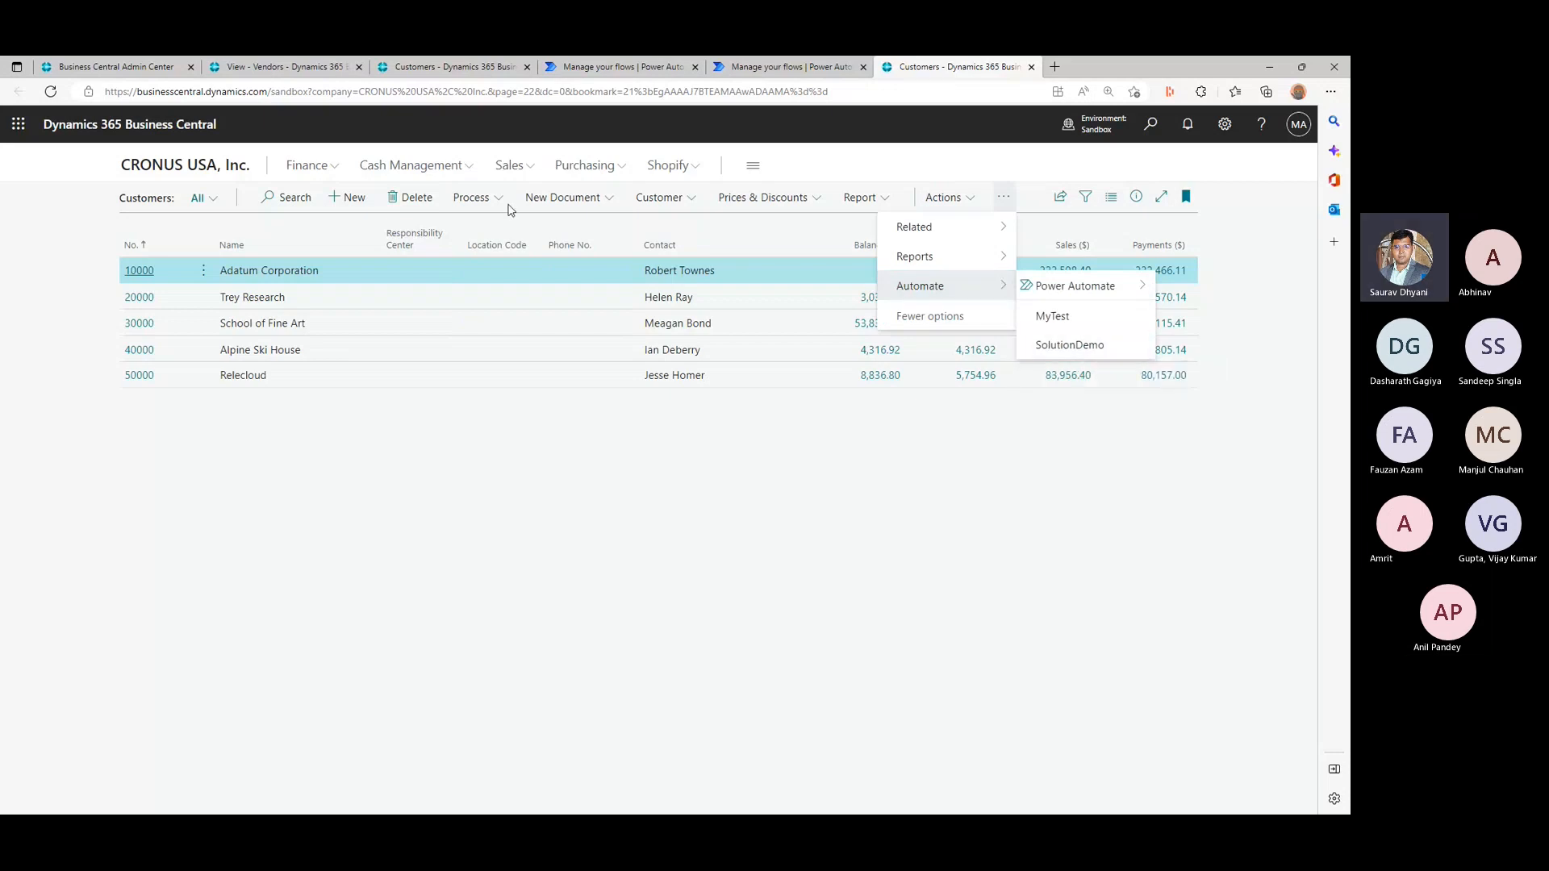
pyautogui.click(476, 198)
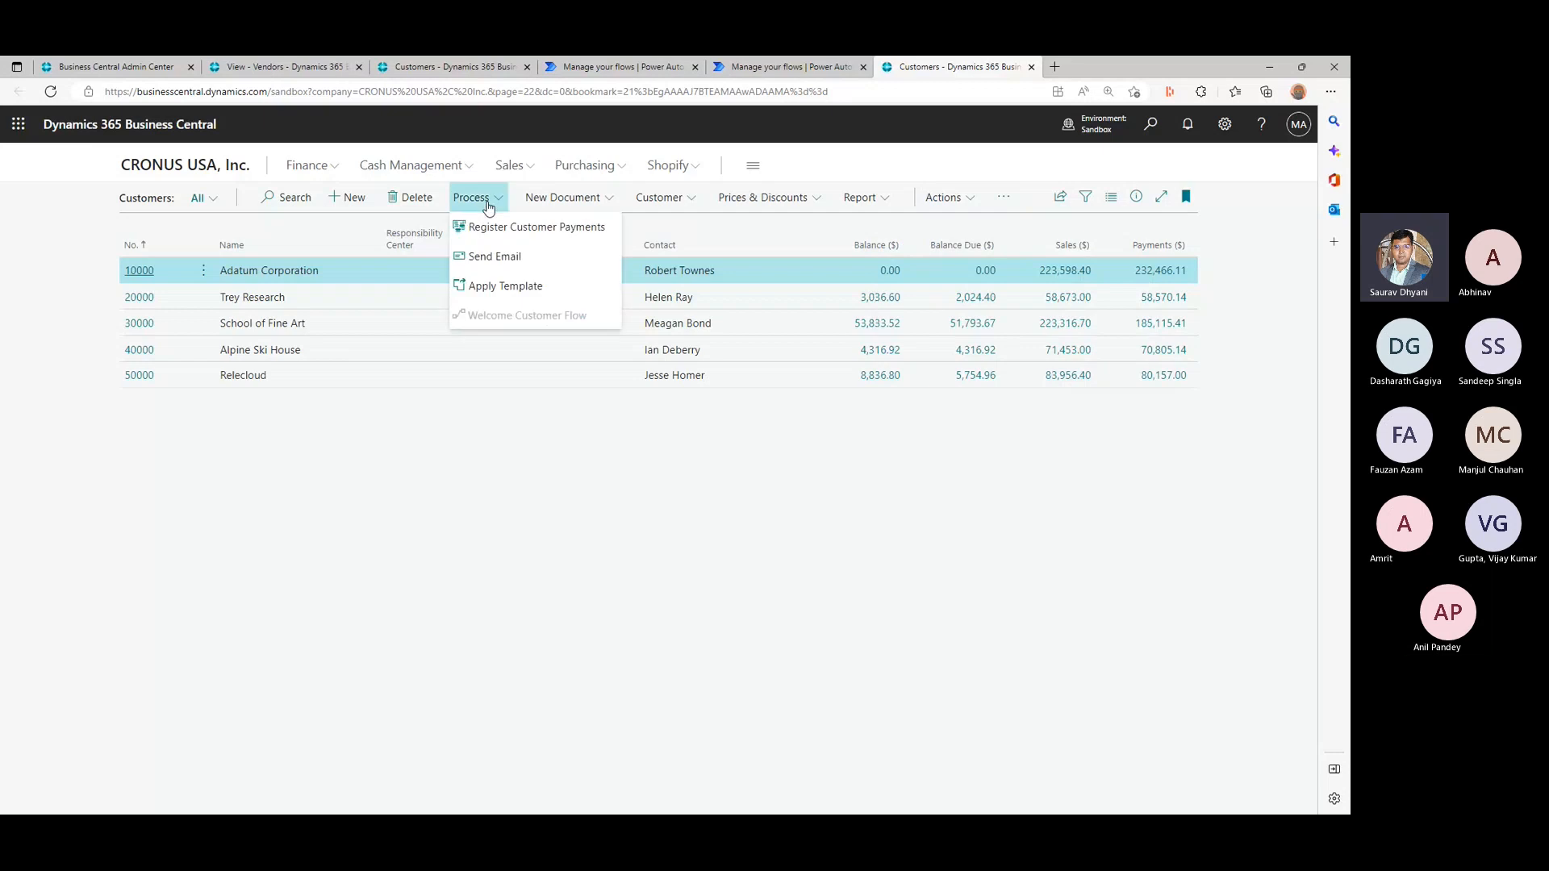
pyautogui.click(738, 65)
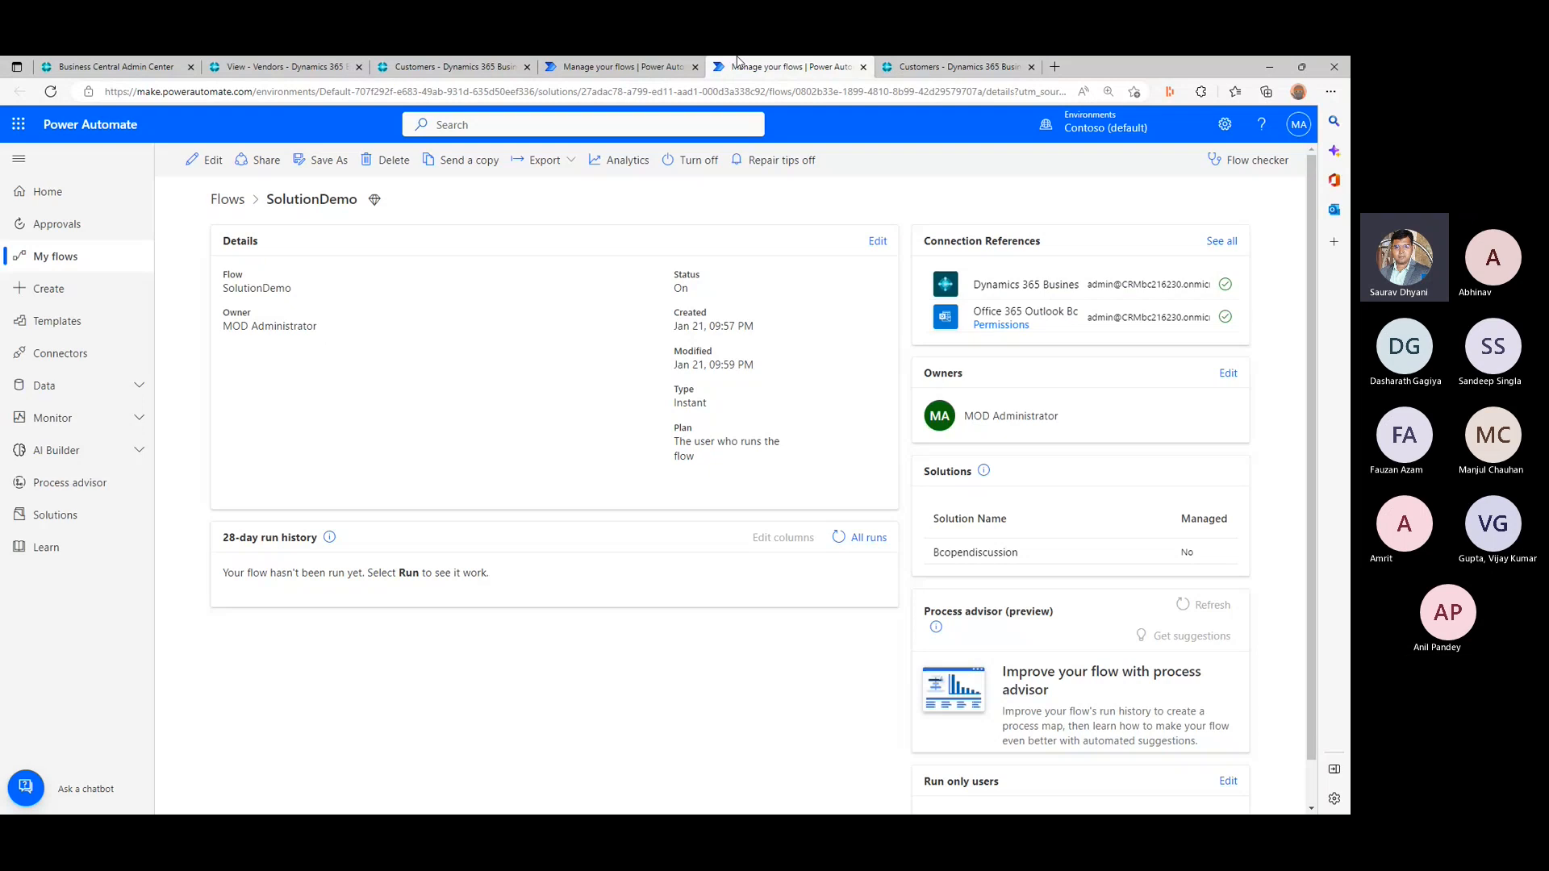
pyautogui.click(932, 64)
pyautogui.click(946, 197)
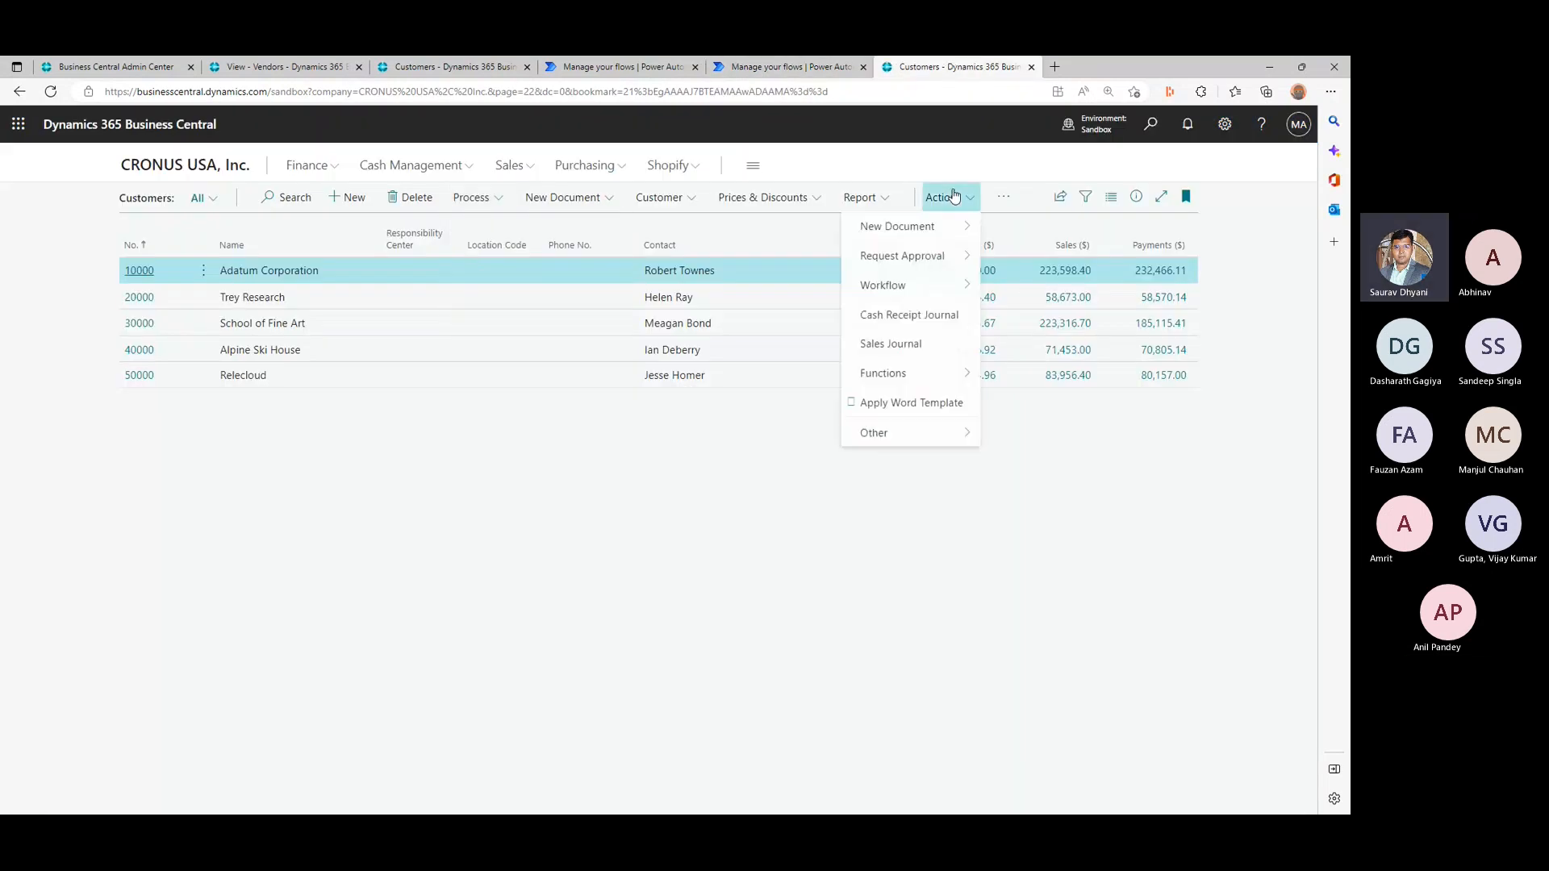
pyautogui.click(1003, 202)
pyautogui.click(985, 296)
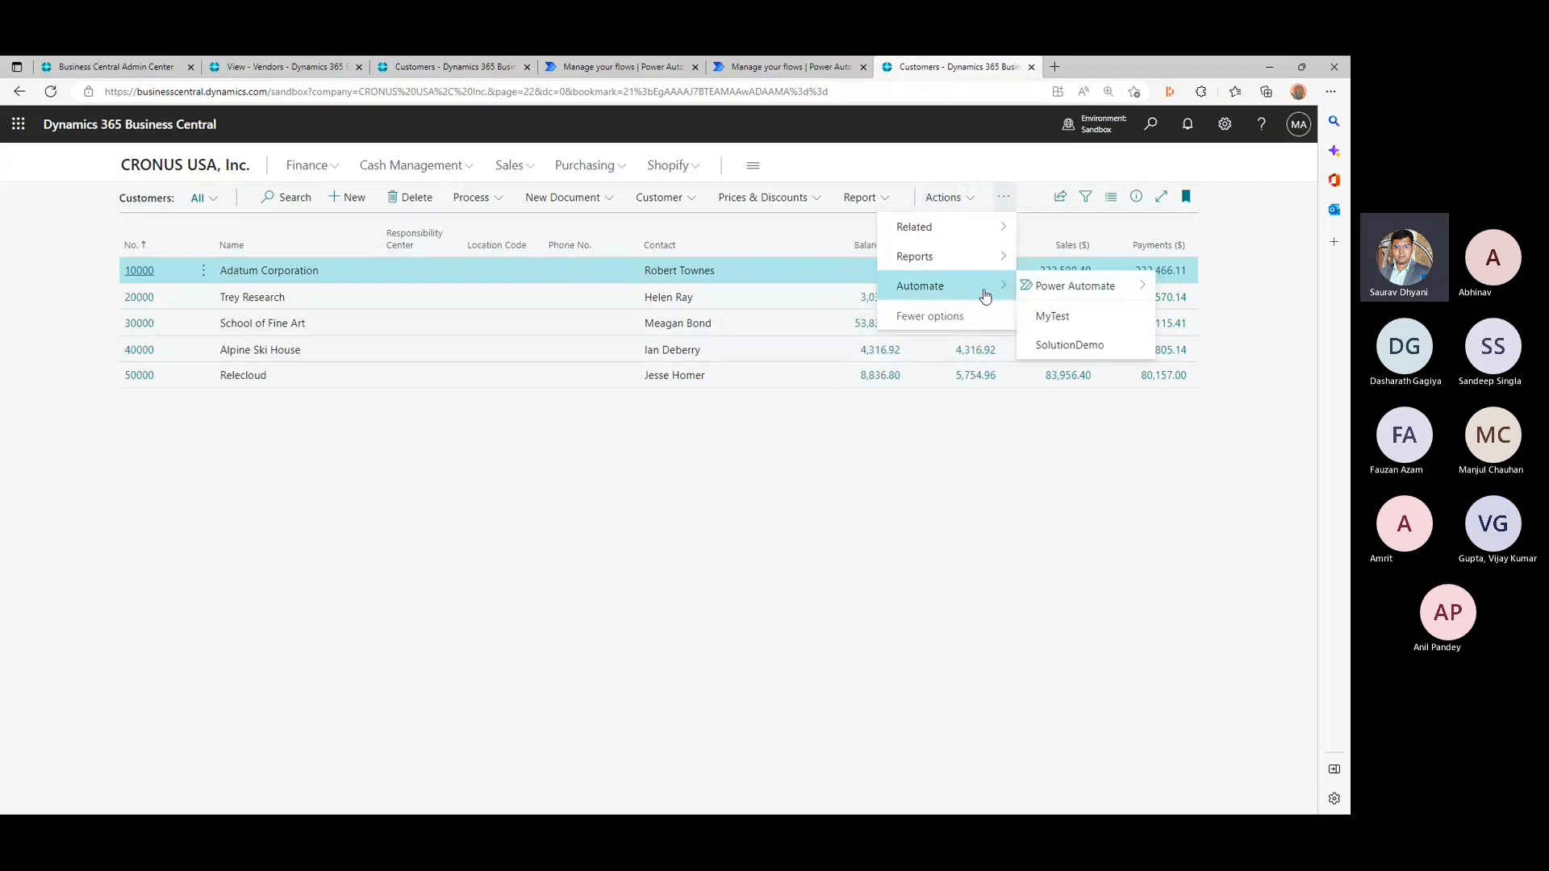
# - Run the SolutionDemo flow for customer Adatum Corporation from the Sandbox Customers list, using the existing connections
pyautogui.click(1082, 347)
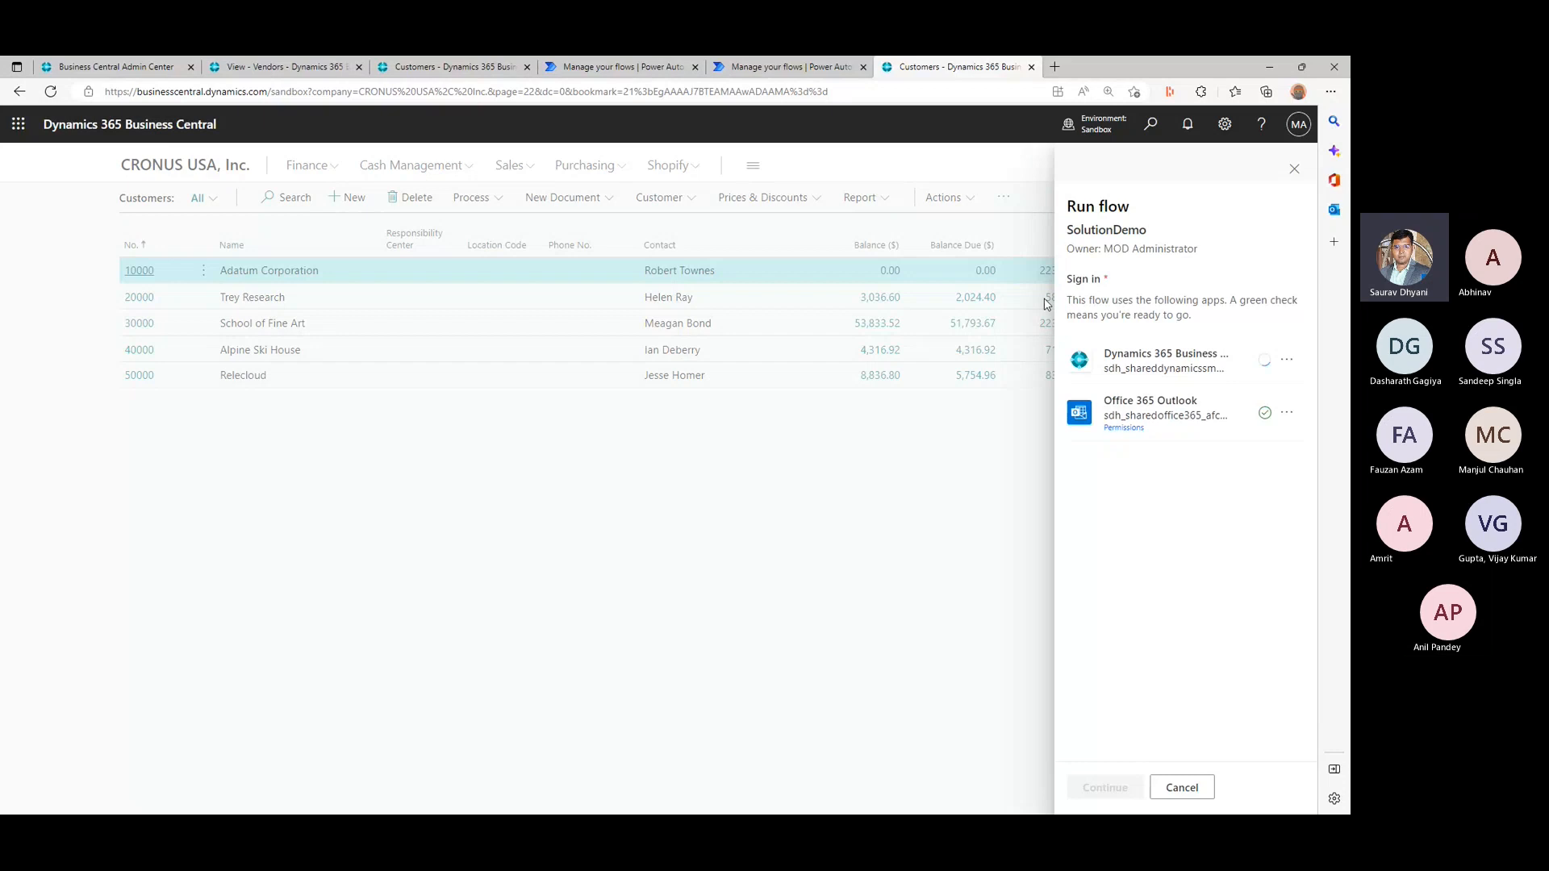
pyautogui.click(1125, 791)
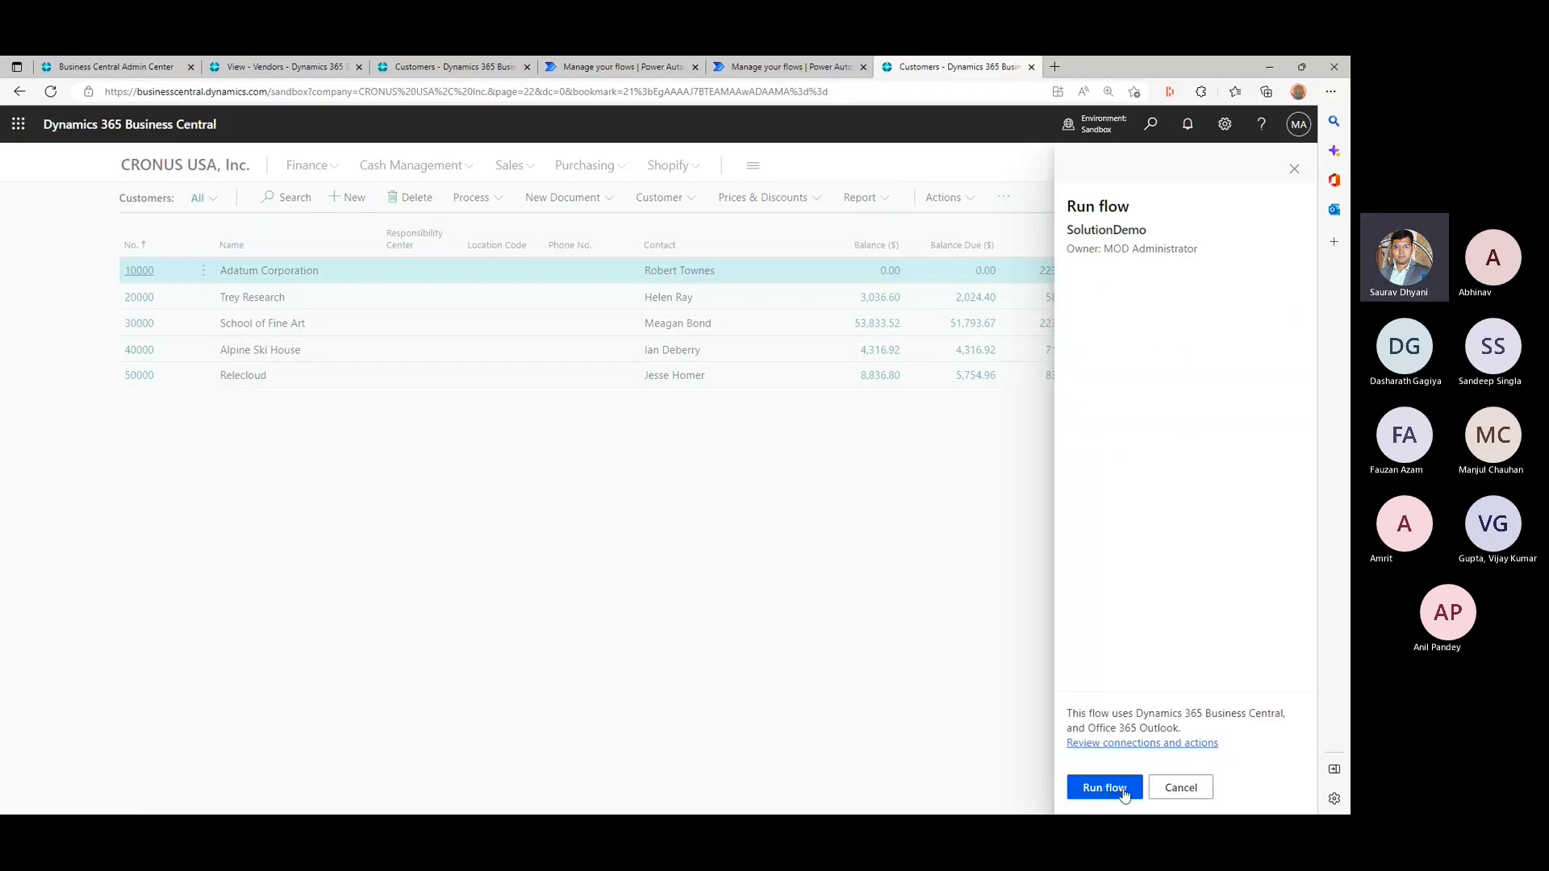
pyautogui.click(1125, 789)
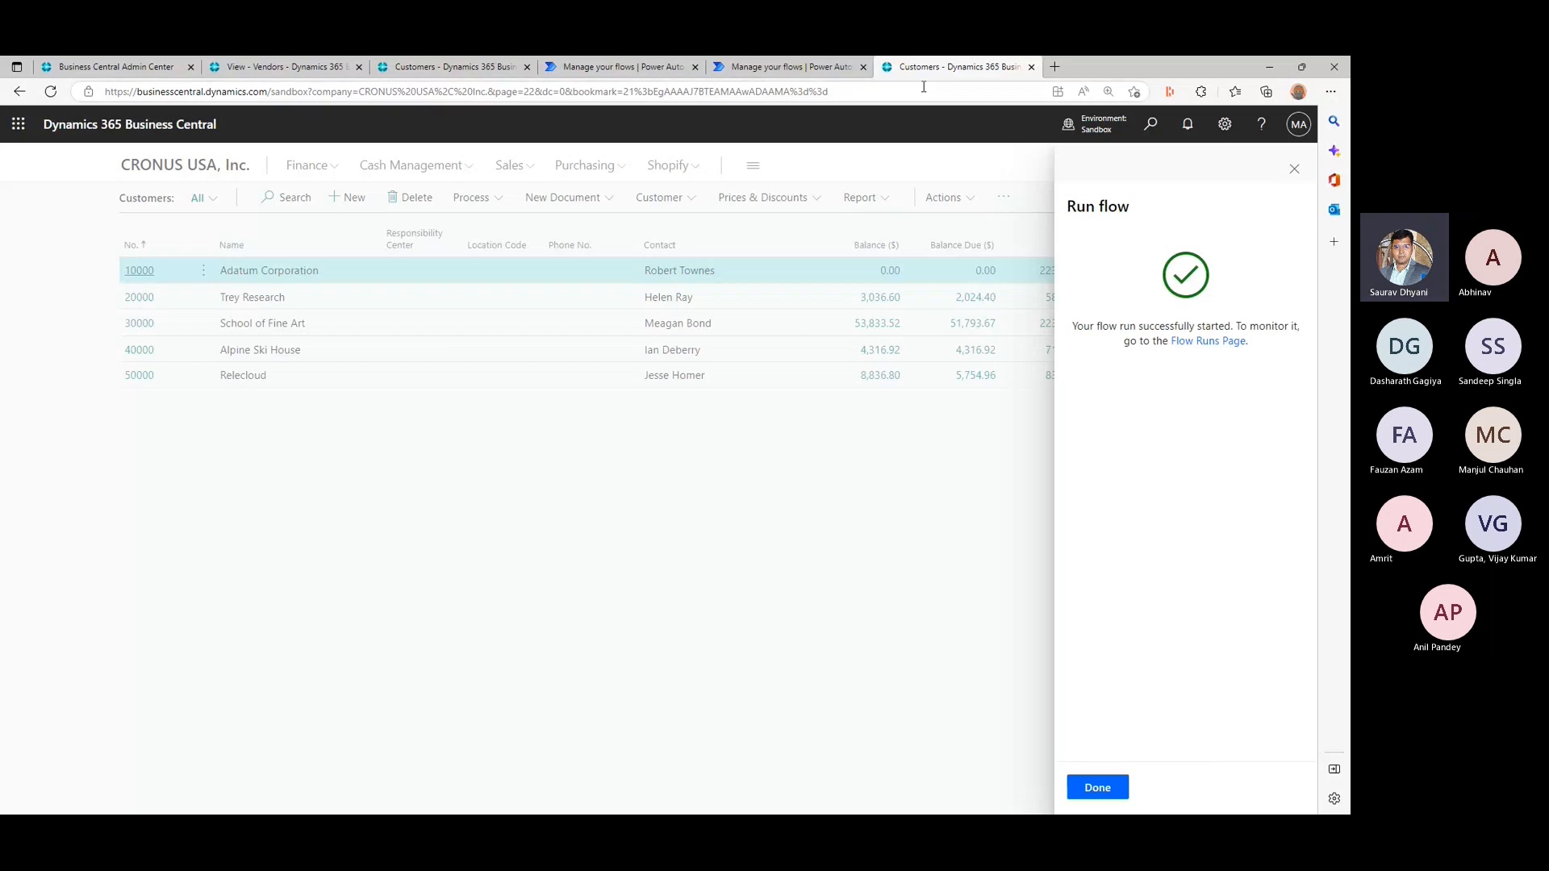
# - Reopen the SolutionDemo flow from the Power Automate flows list to check its 28-day run history
pyautogui.click(791, 67)
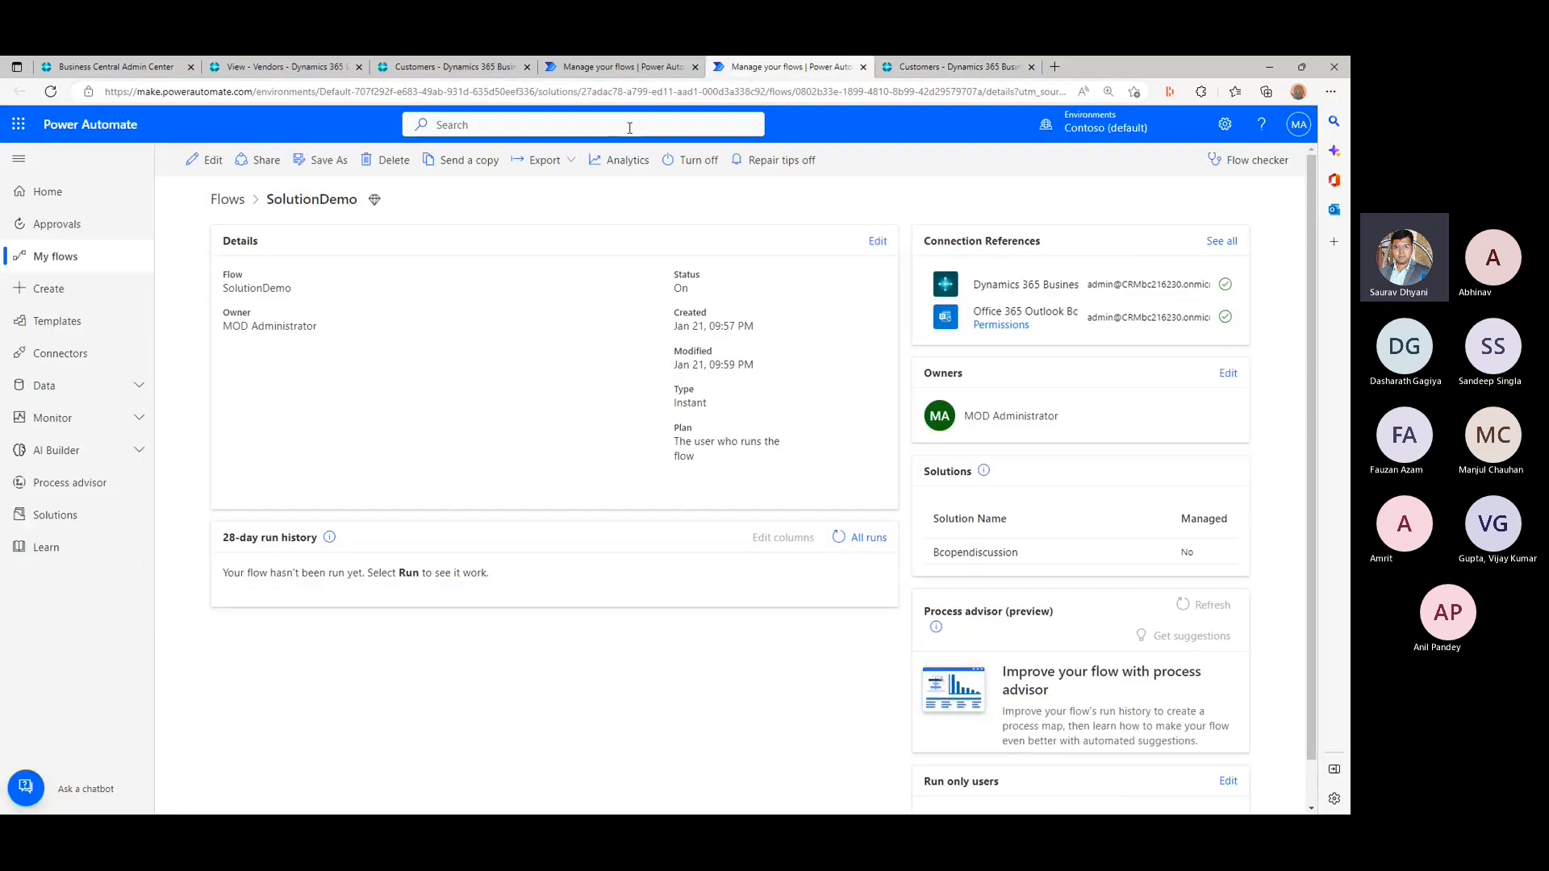
pyautogui.click(226, 198)
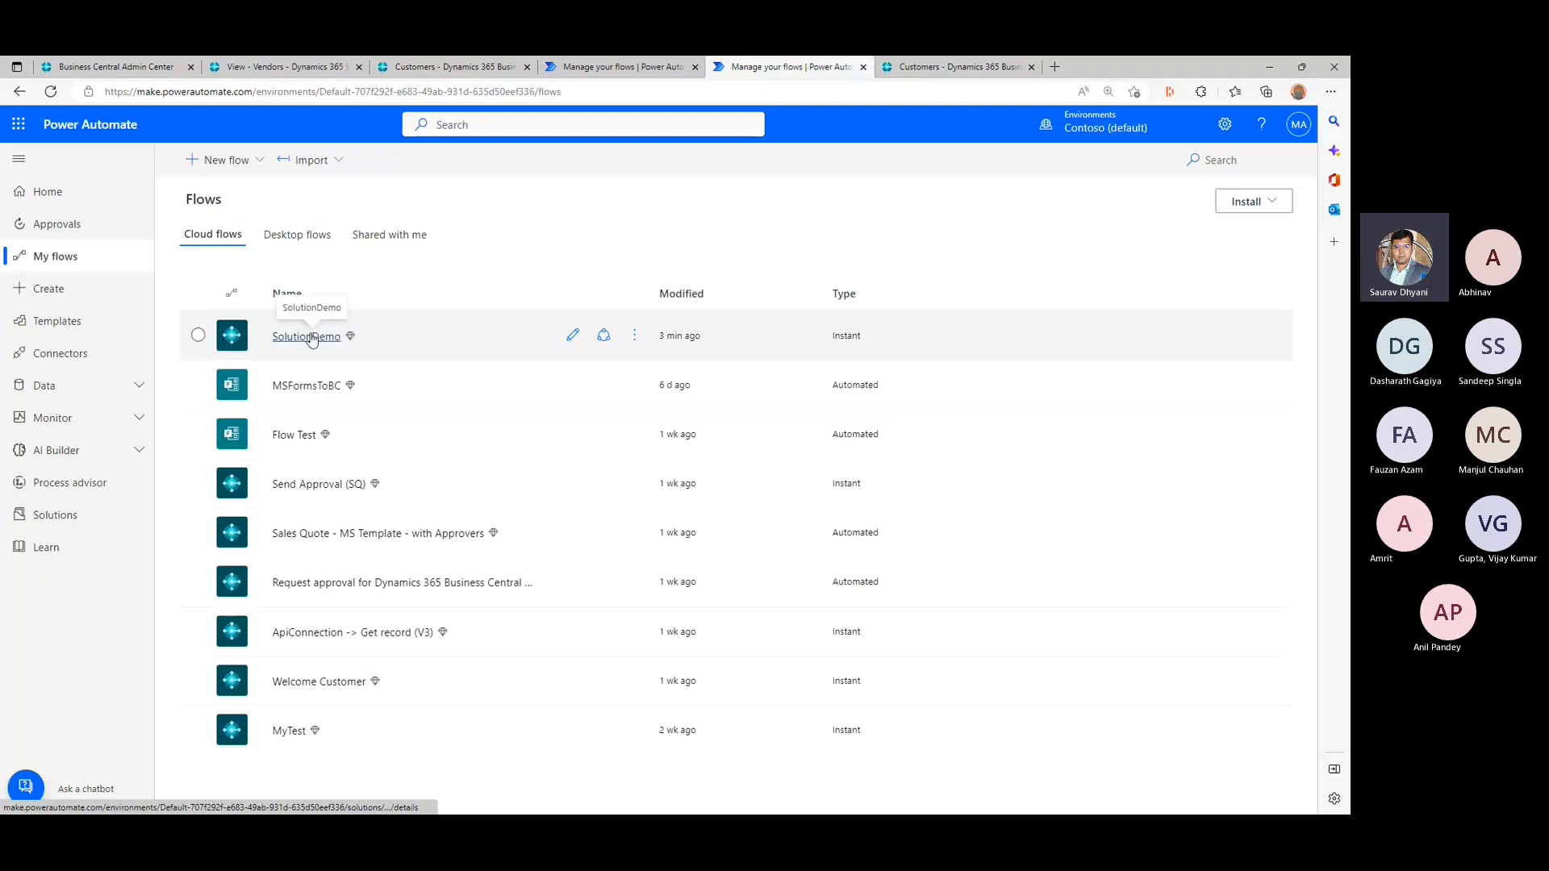
pyautogui.click(306, 336)
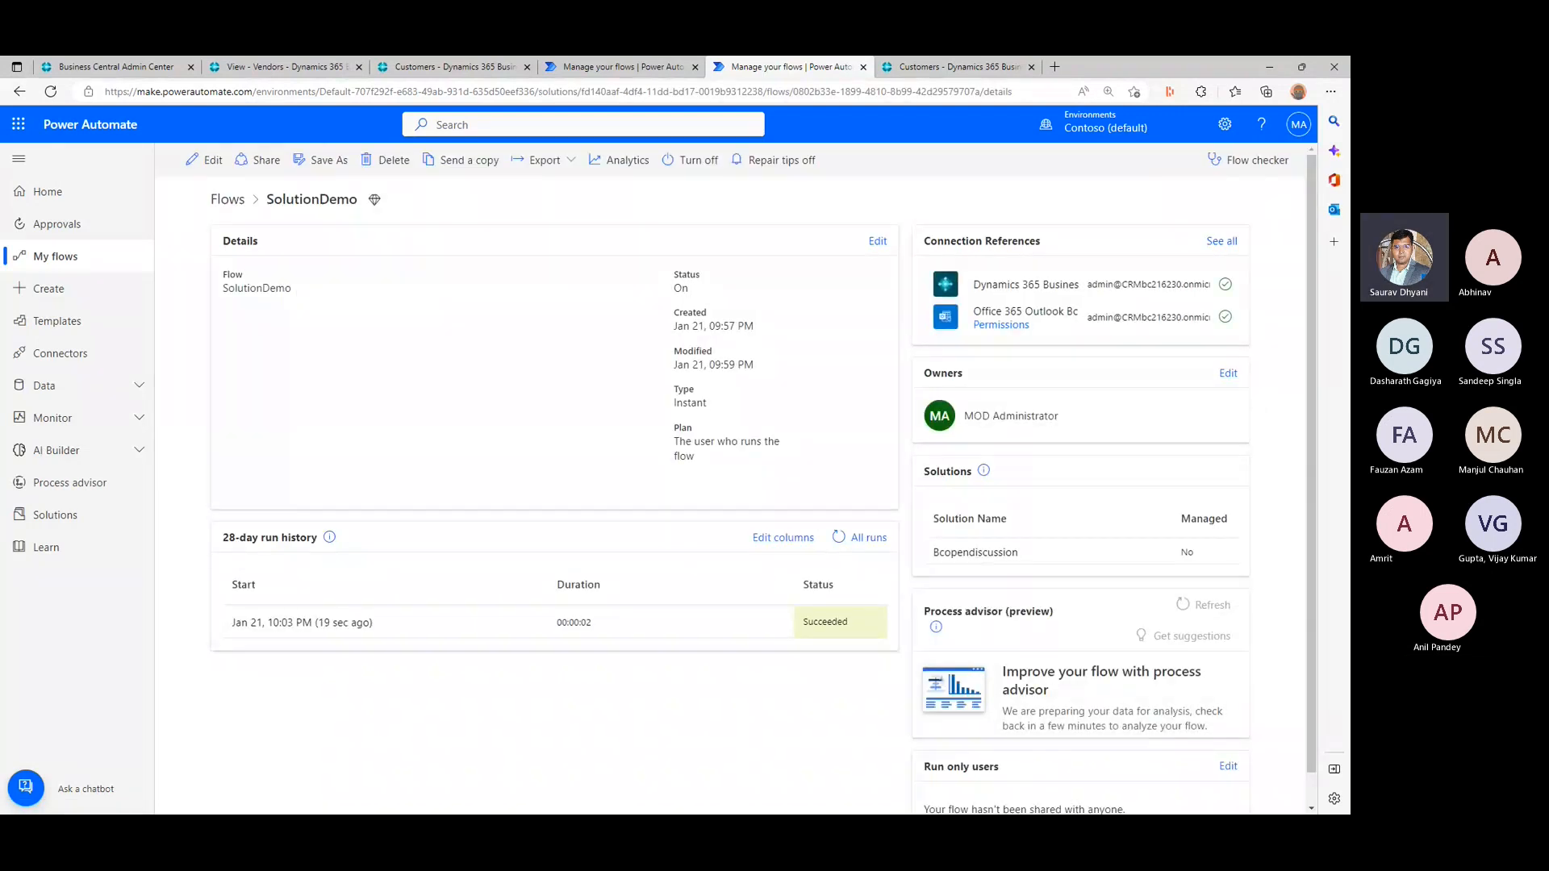
# - Read the Sandbox demo email in the Gmail inbox, checking the environment name and ID in its subject
pyautogui.moveTo(640, 58); pyautogui.dragTo(640, 201)
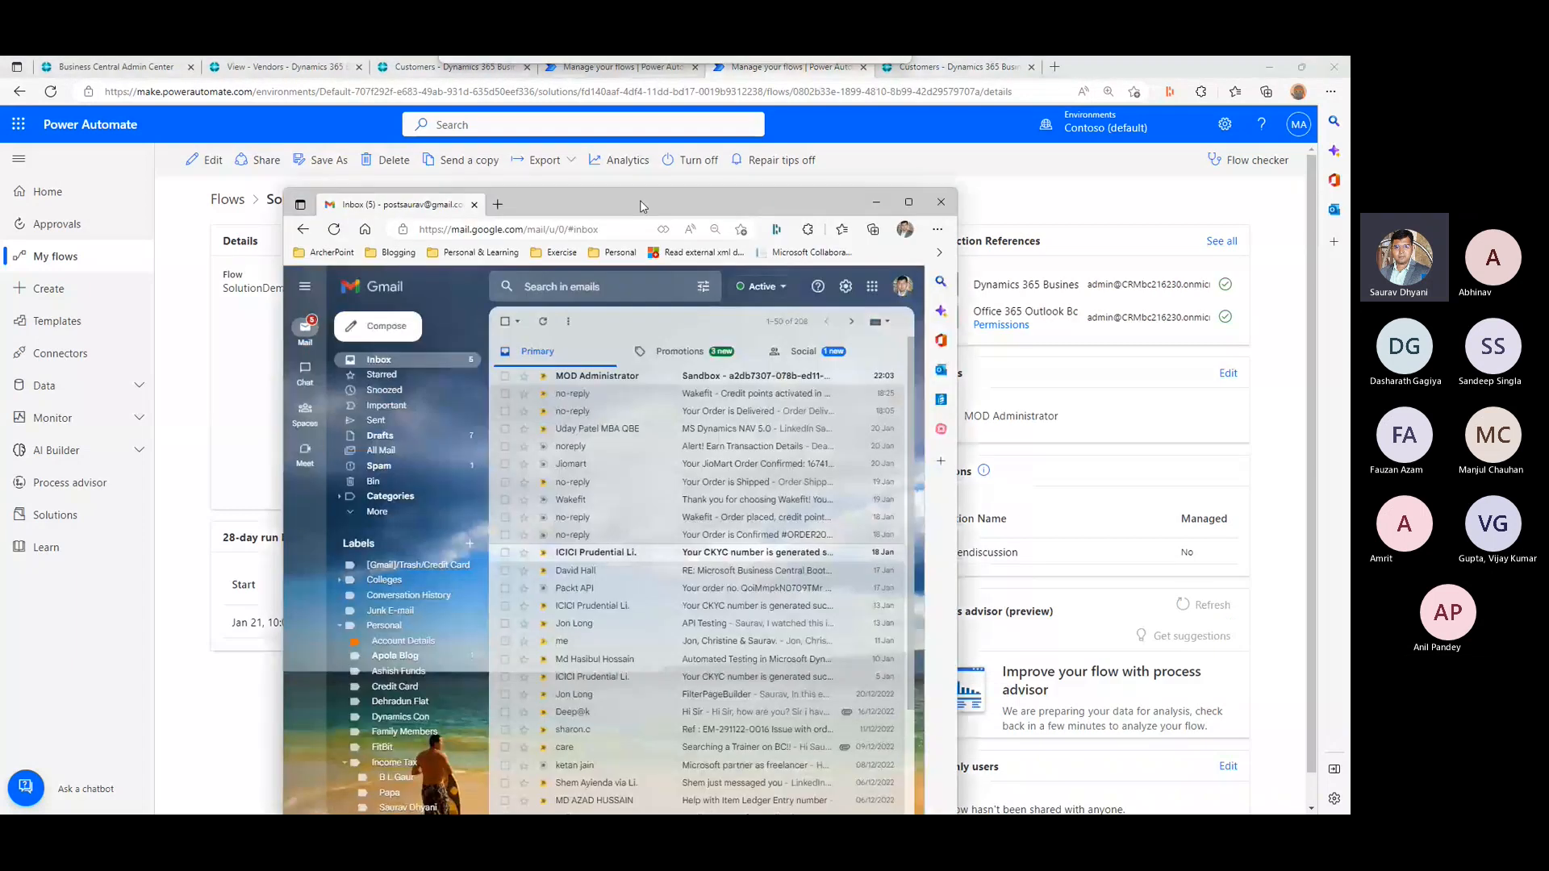
pyautogui.click(597, 376)
pyautogui.doubleClick(552, 361)
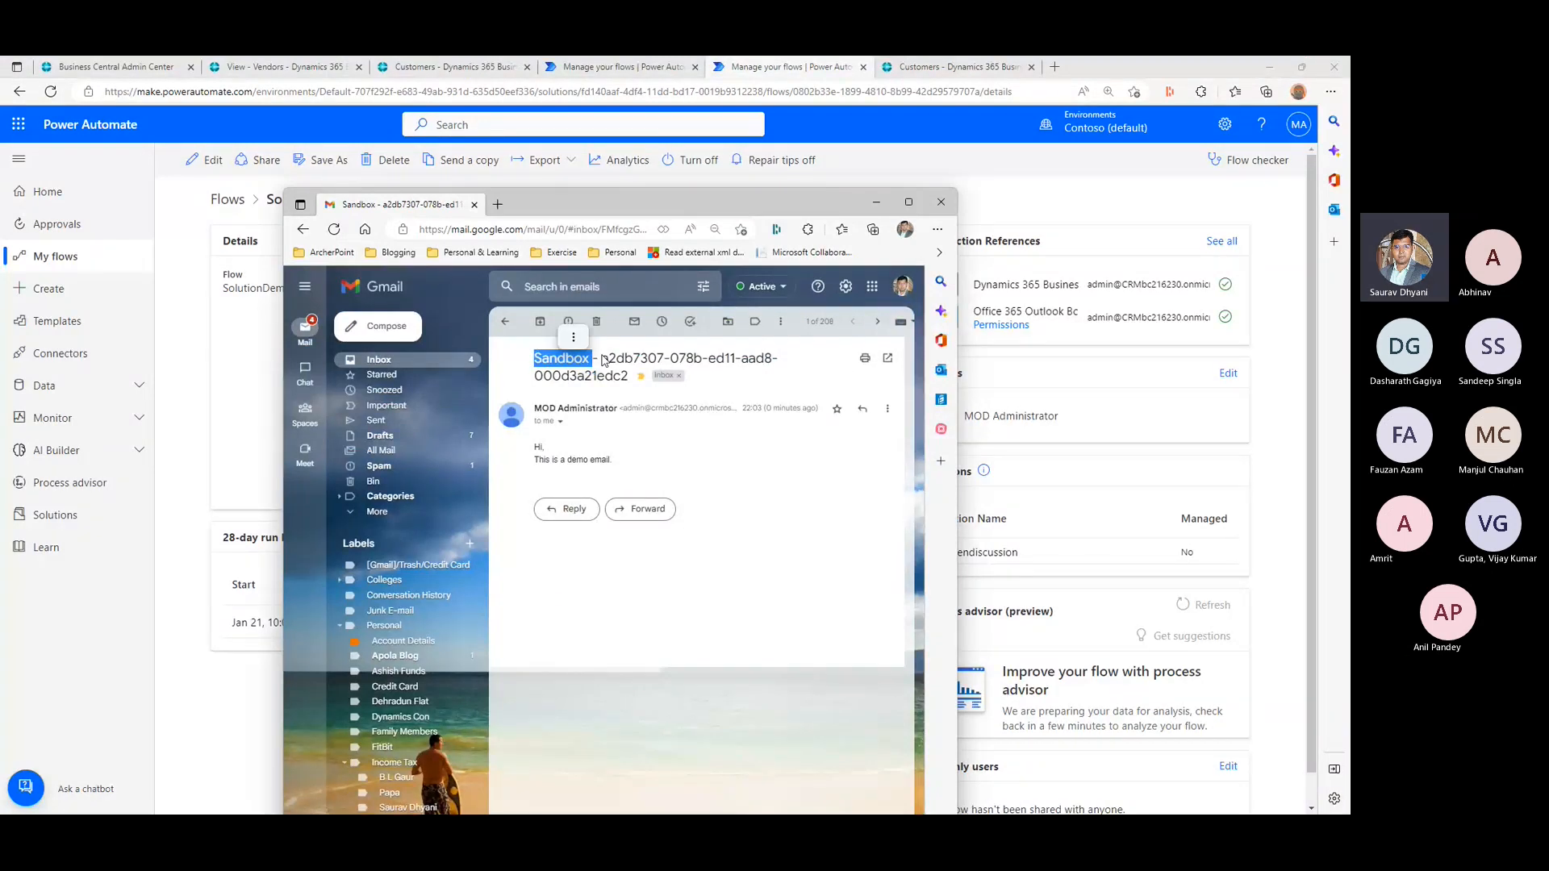
pyautogui.click(622, 375)
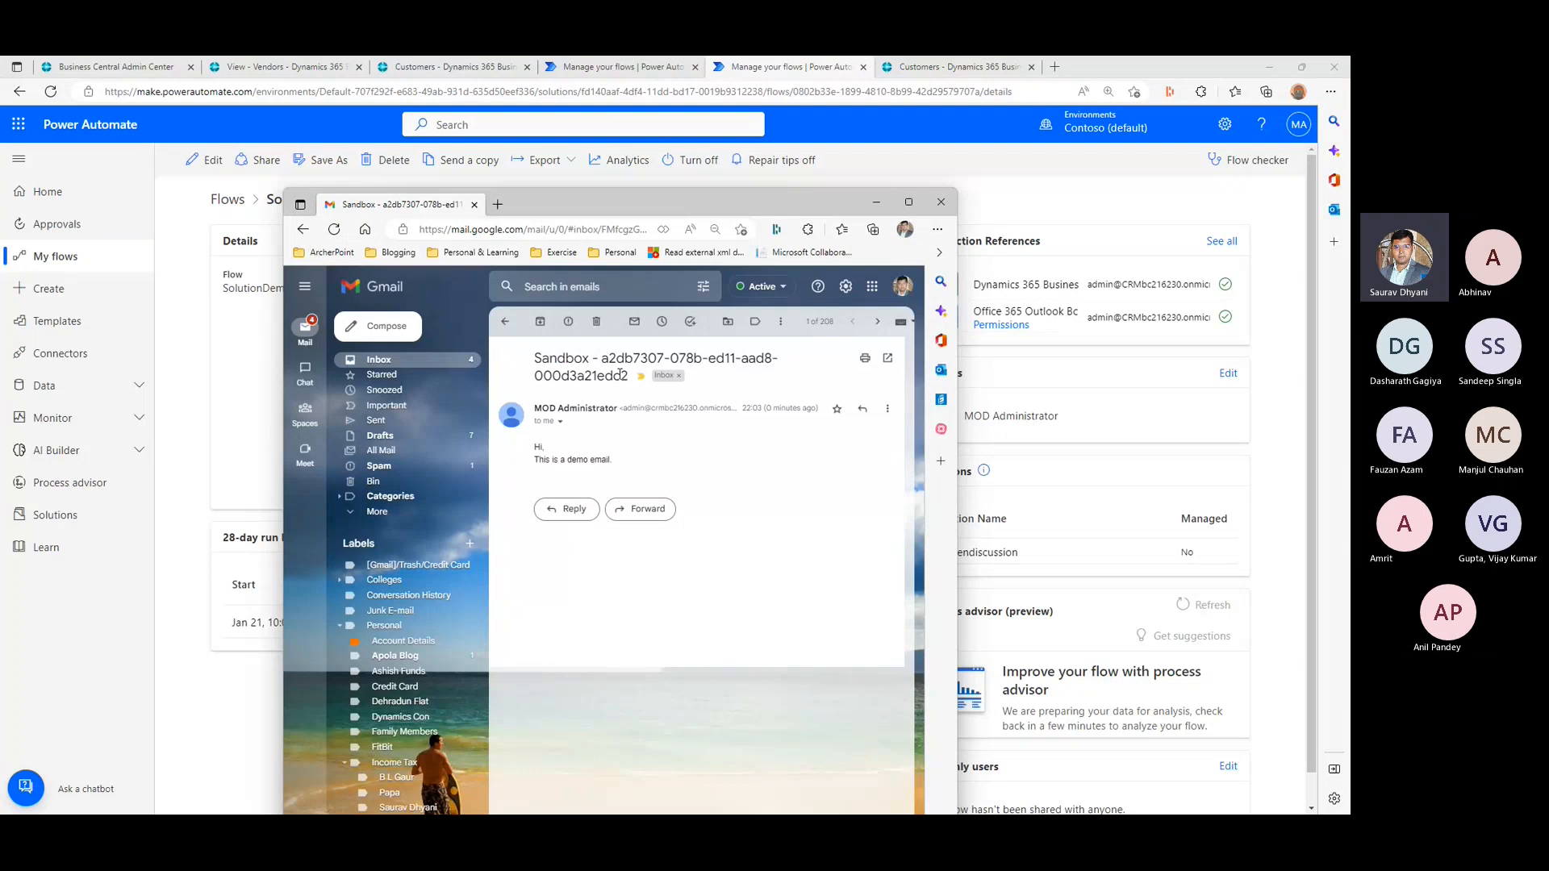
pyautogui.click(677, 162)
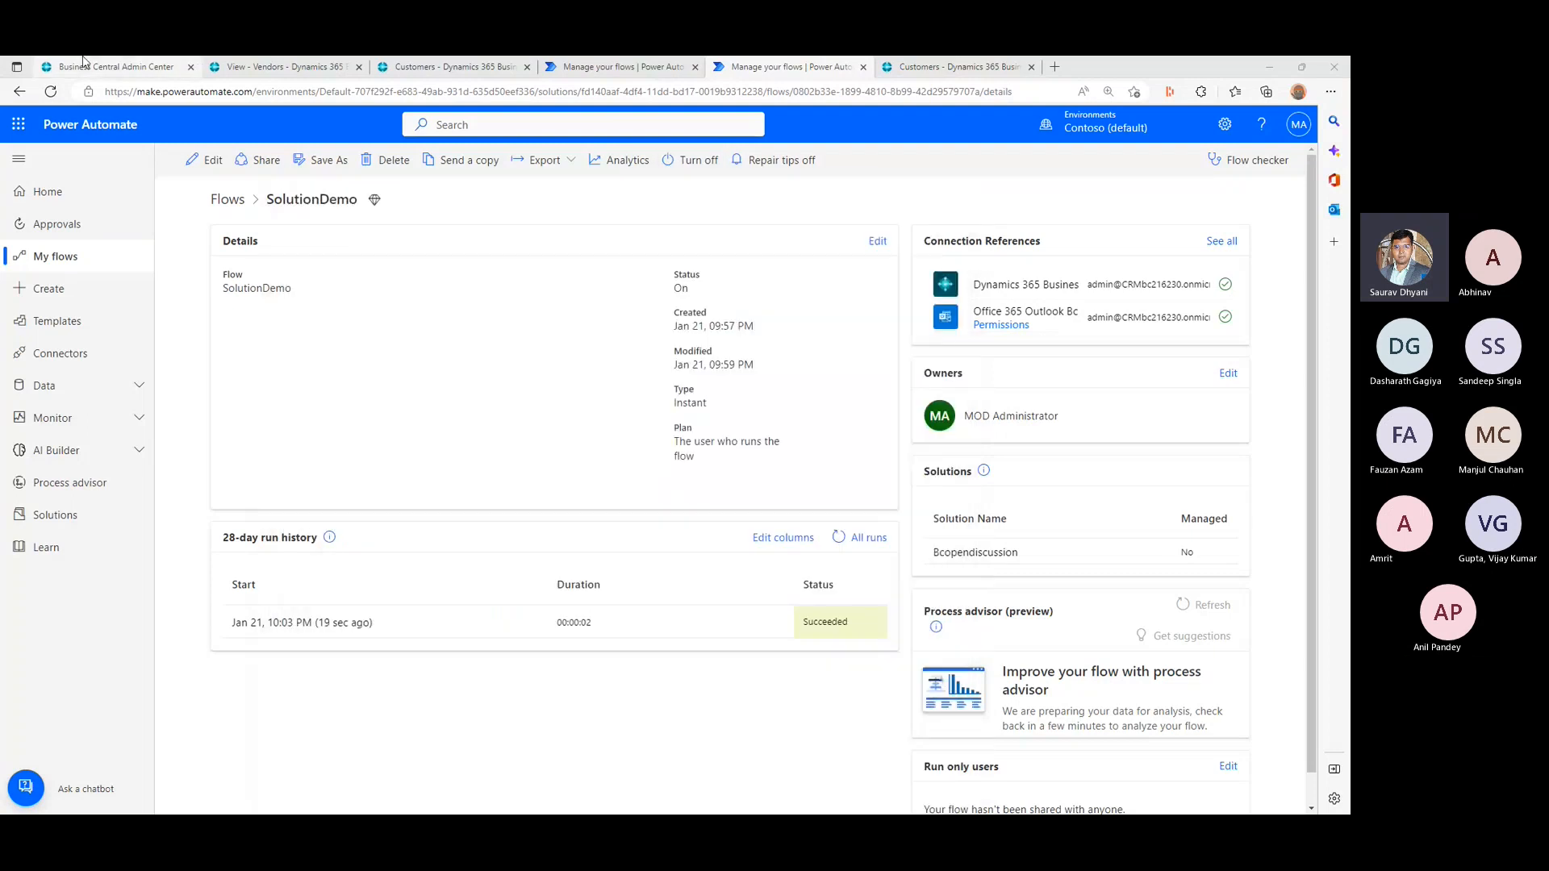
# - Open the bcopendiscussion environment's Customers list from the Admin Center, closing the old Vendors and Customers pages and the published-app message
pyautogui.click(85, 65)
pyautogui.click(282, 359)
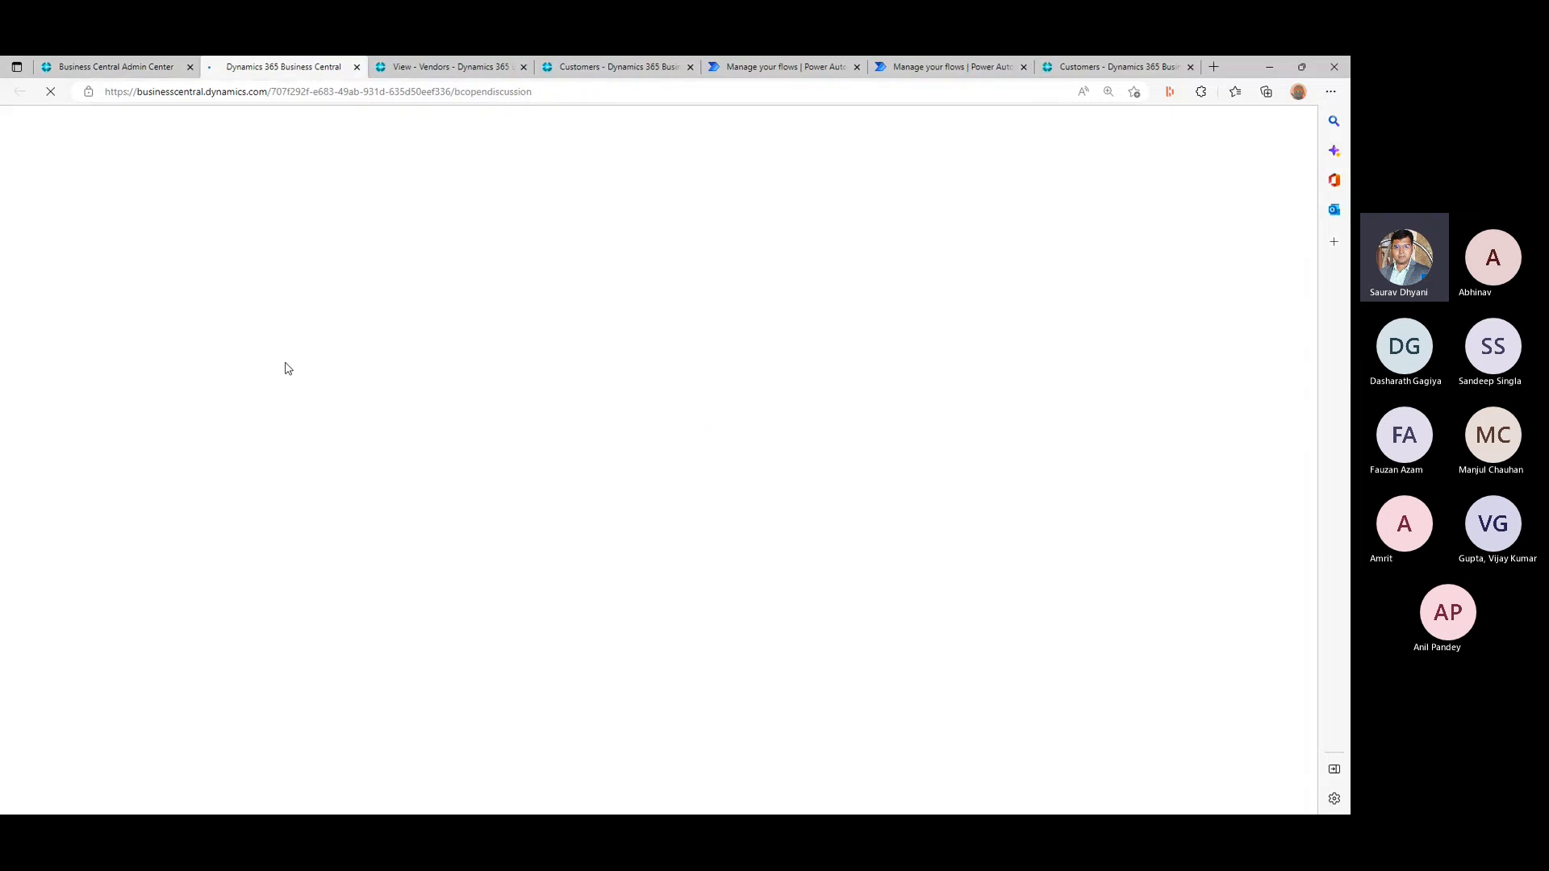
pyautogui.click(523, 67)
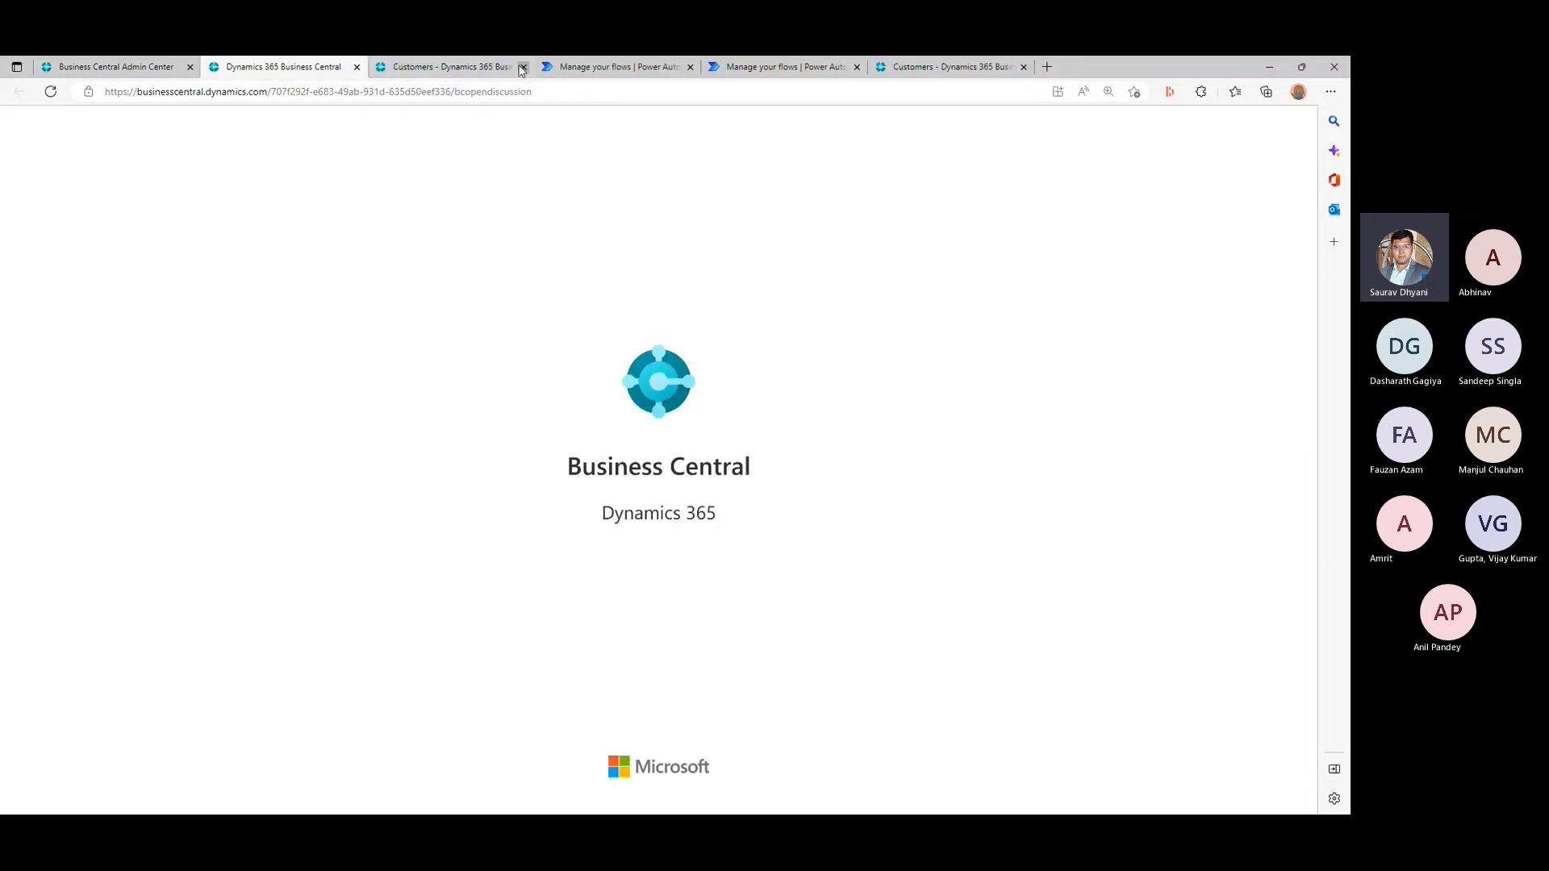
pyautogui.click(522, 67)
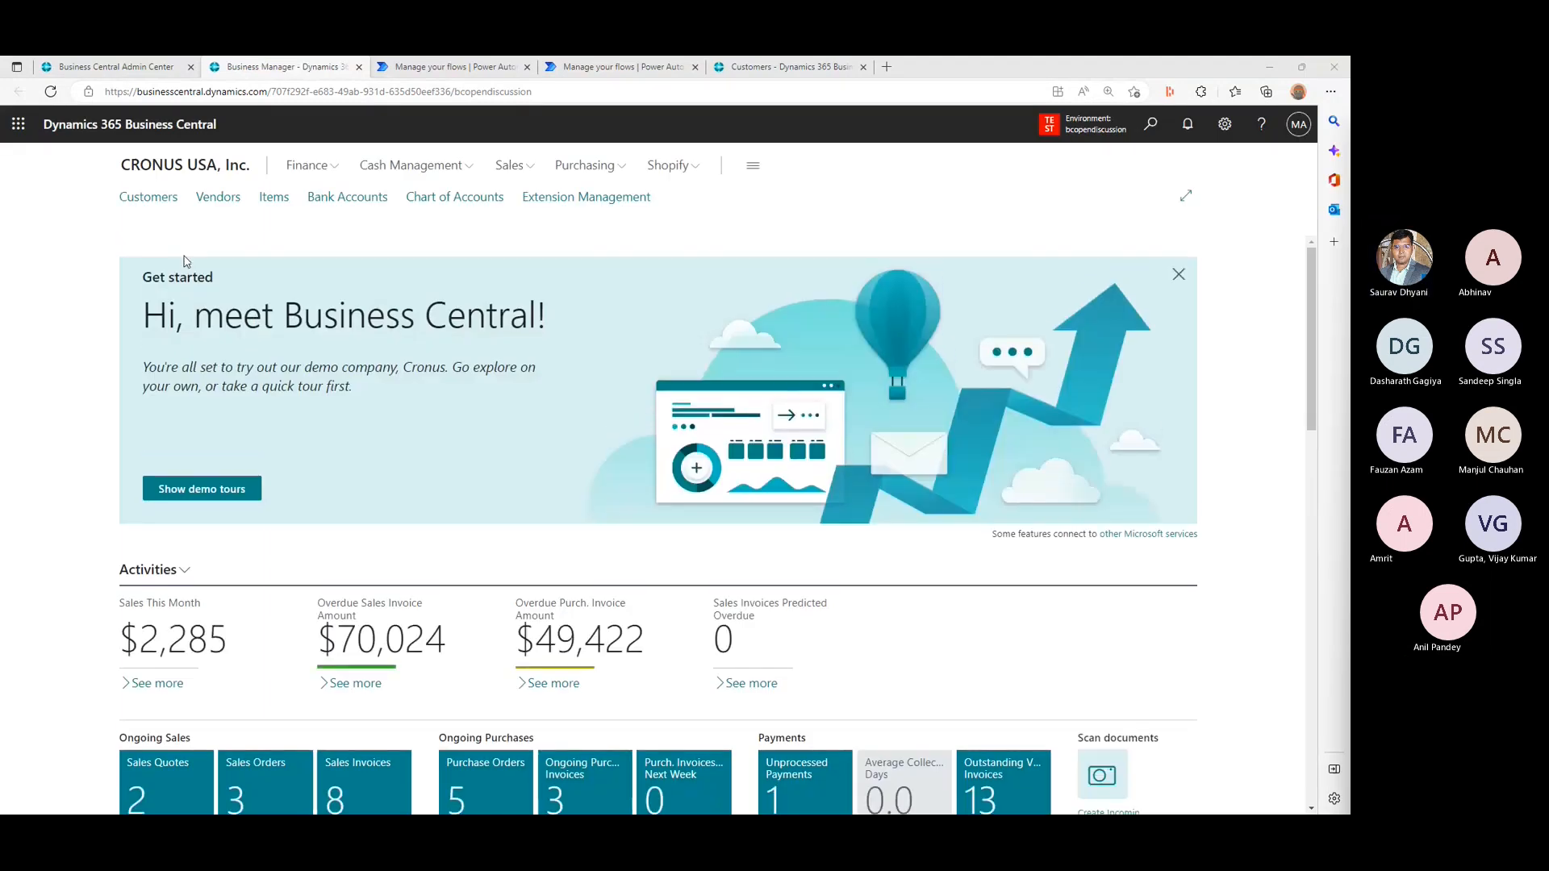
pyautogui.click(158, 198)
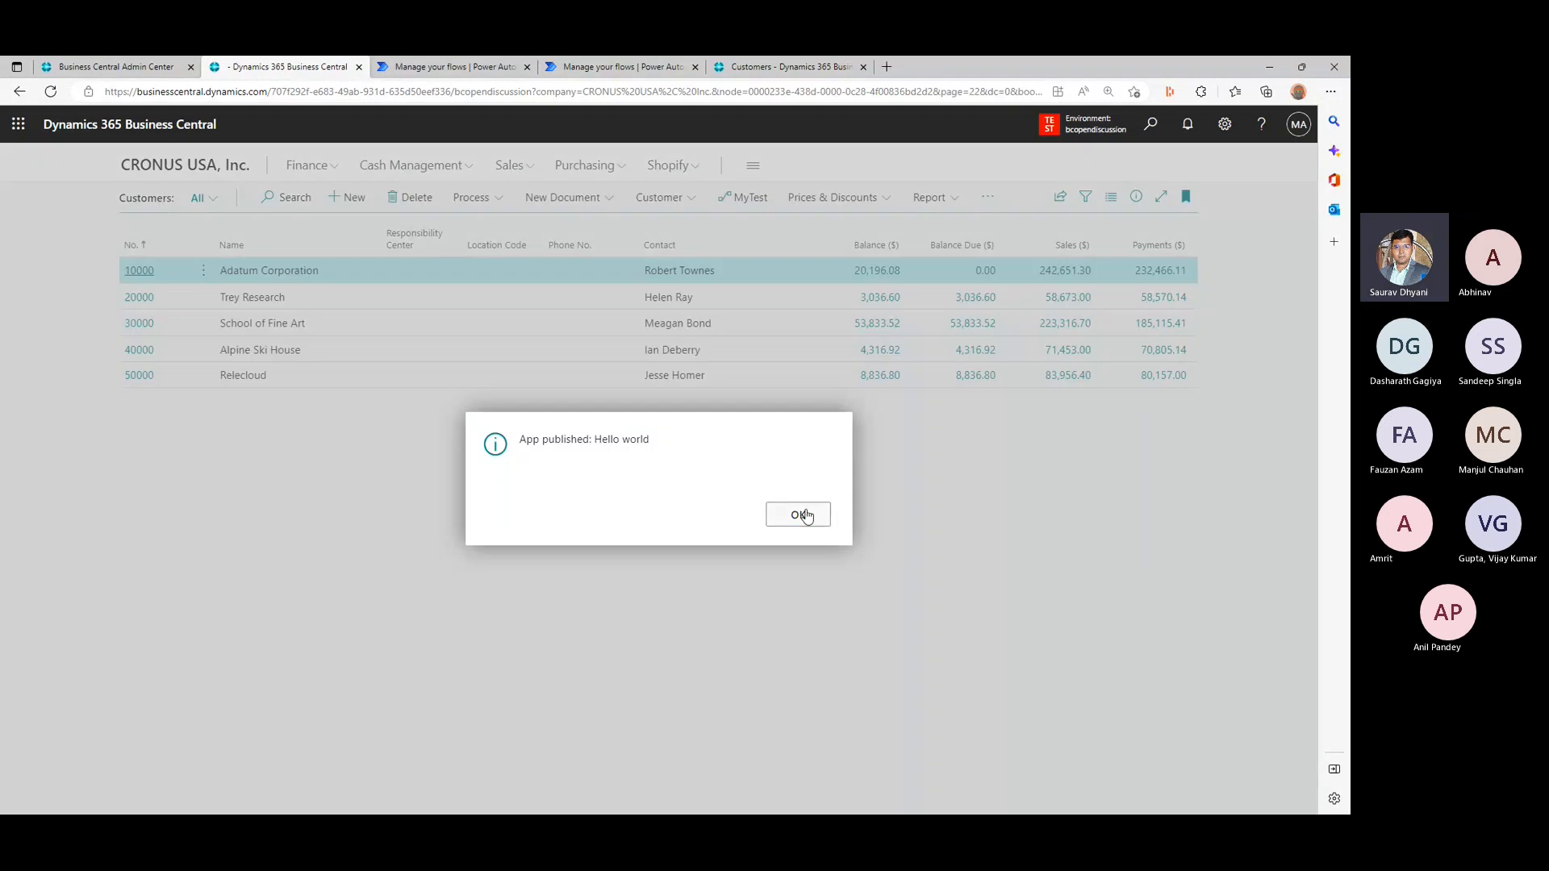
pyautogui.click(798, 515)
# - Run the SolutionDemo flow for customer Alpine Ski House in the bcopendiscussion environment
pyautogui.click(338, 352)
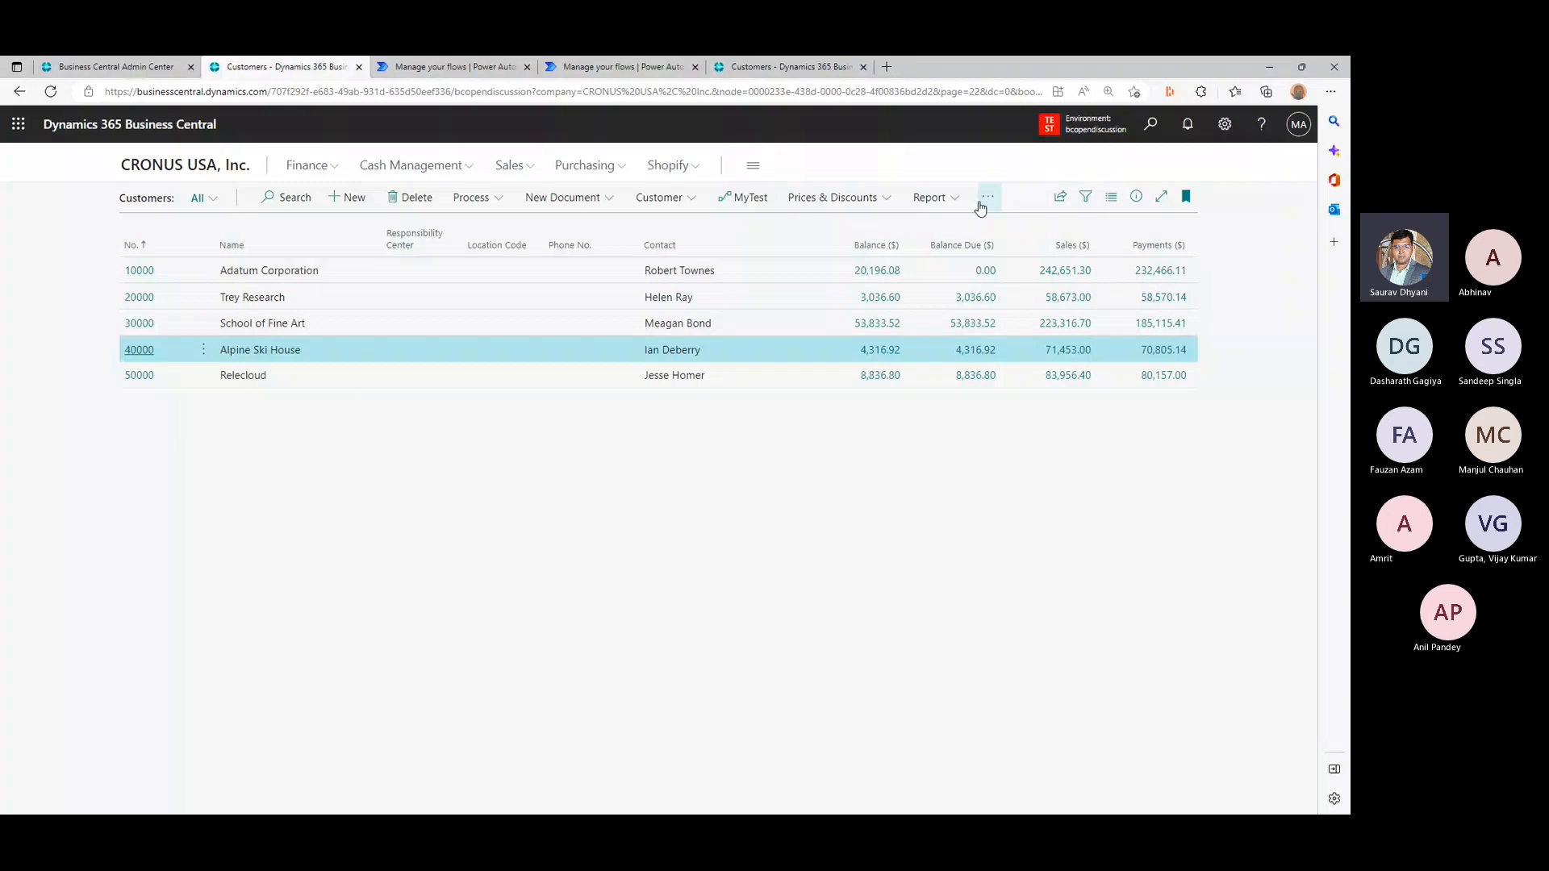
pyautogui.click(474, 198)
pyautogui.click(477, 202)
pyautogui.click(988, 201)
pyautogui.moveTo(928, 316)
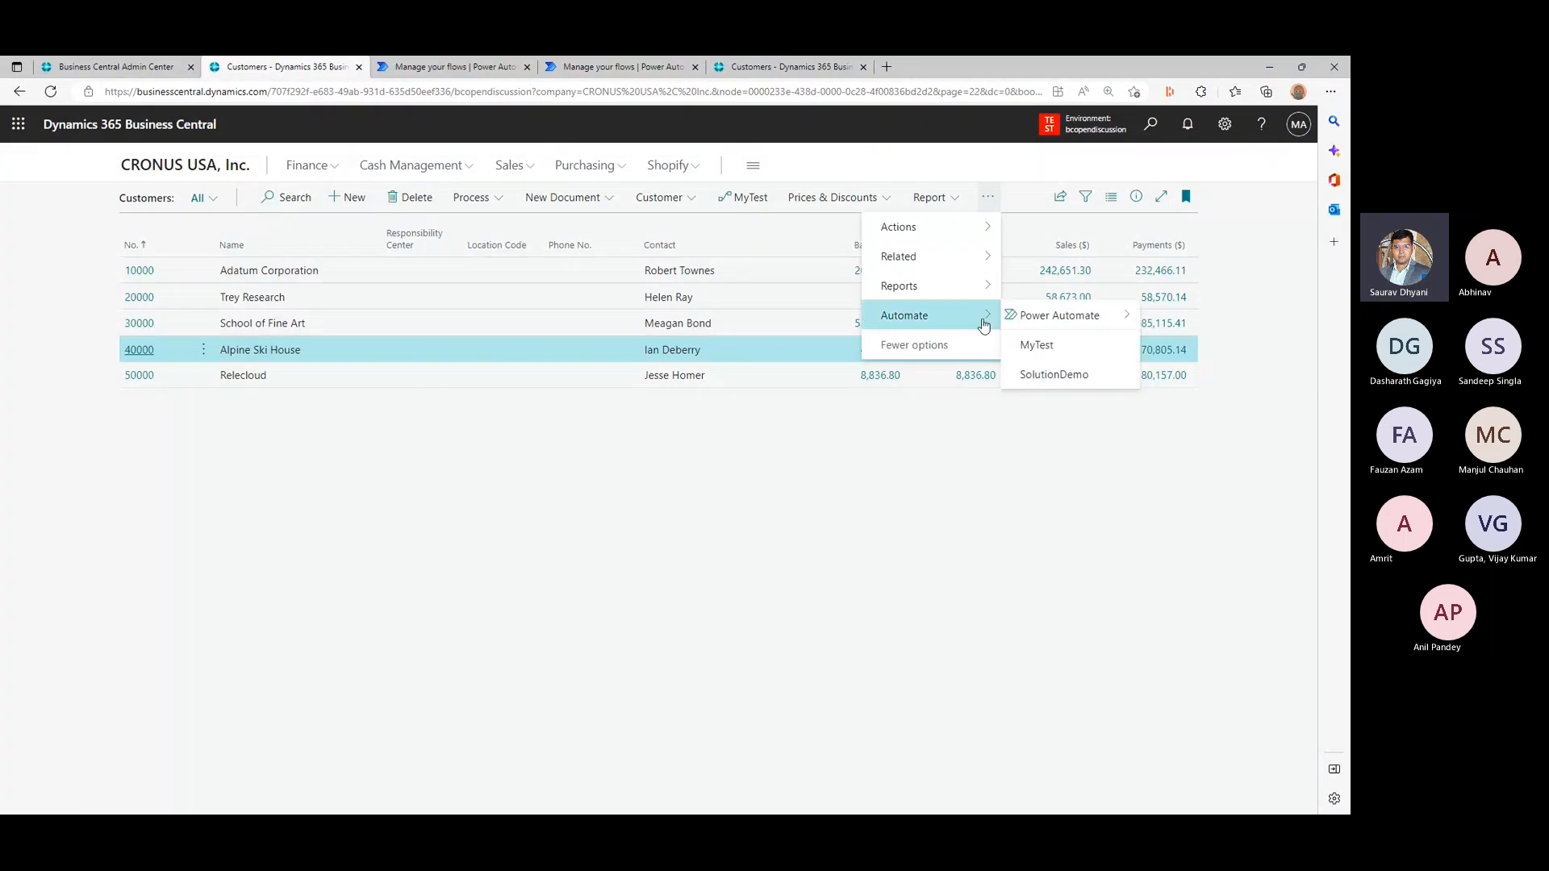
pyautogui.click(1051, 379)
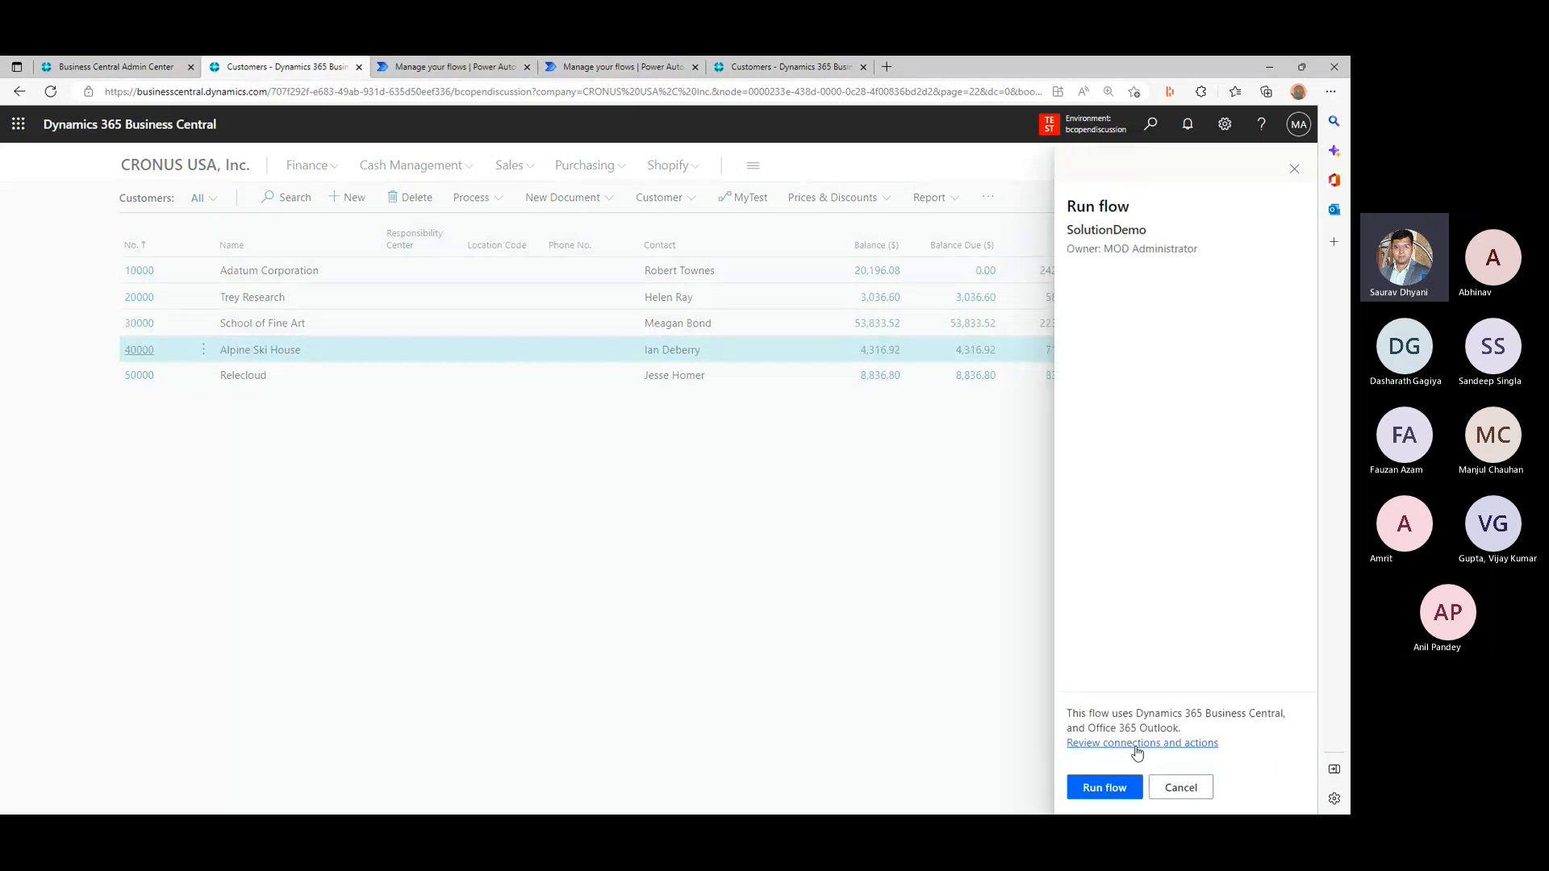
pyautogui.click(1104, 787)
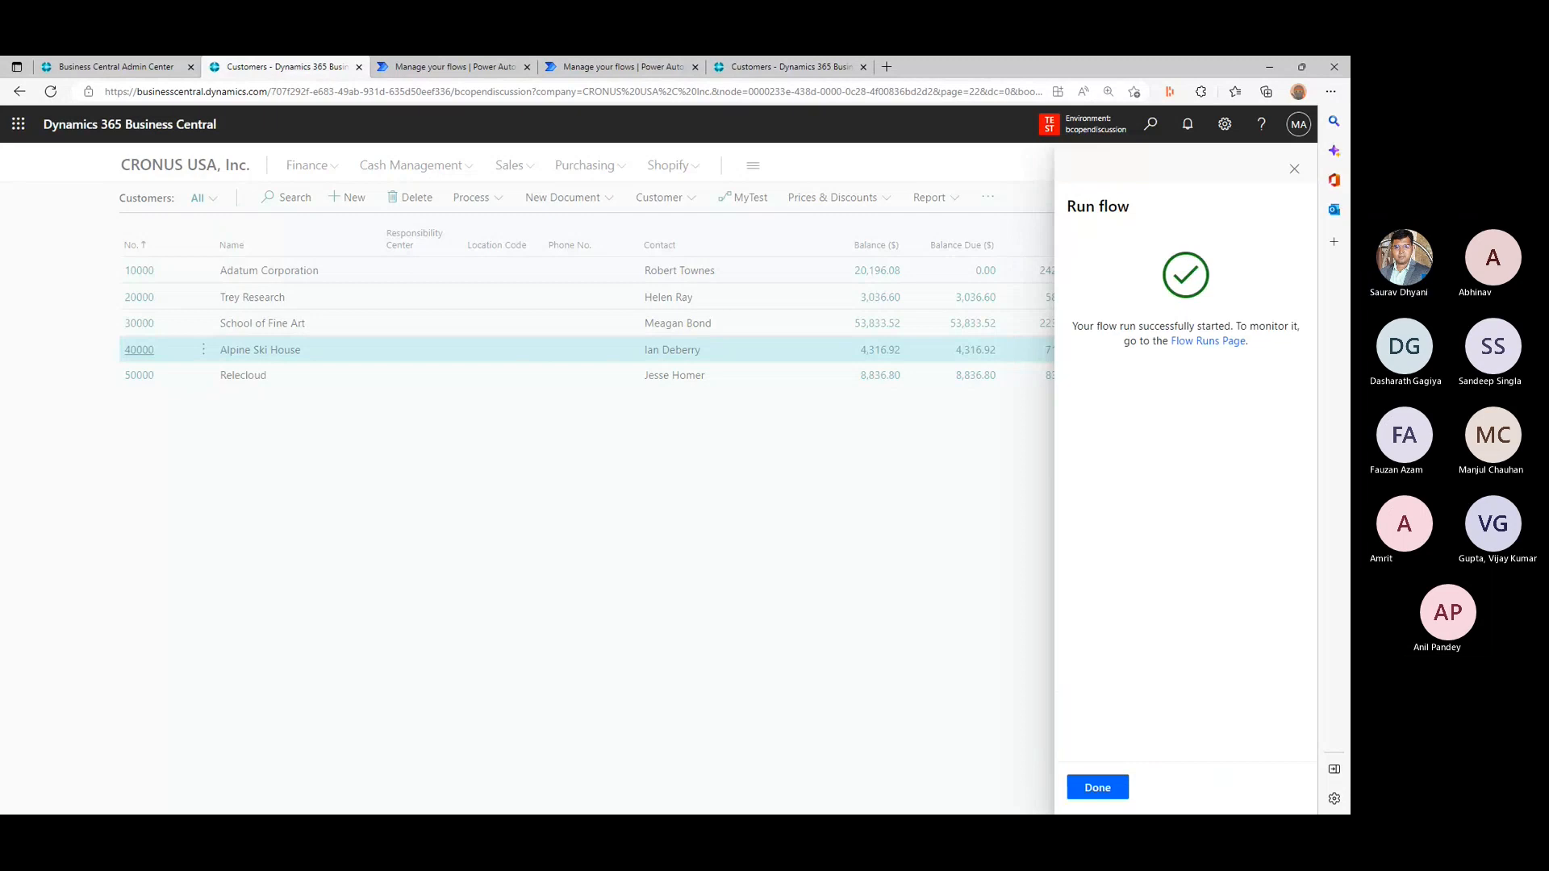
# - Compare the bcopendiscussion and Sandbox demo emails in Gmail, checking the environment name and ID in each subject
pyautogui.moveTo(1349, 236); pyautogui.dragTo(643, 236)
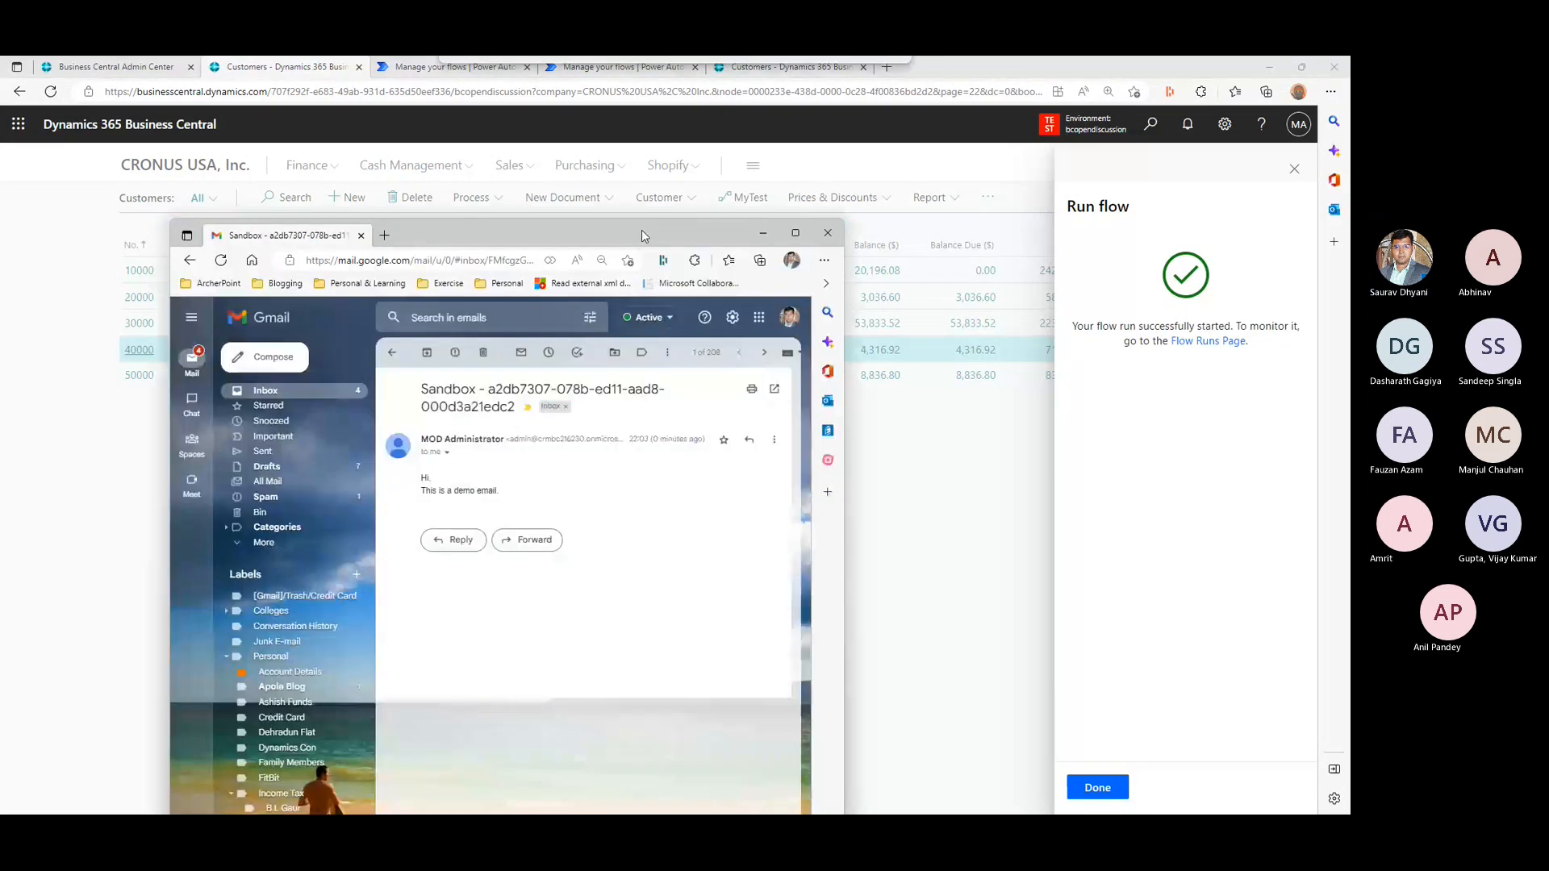
pyautogui.click(393, 354)
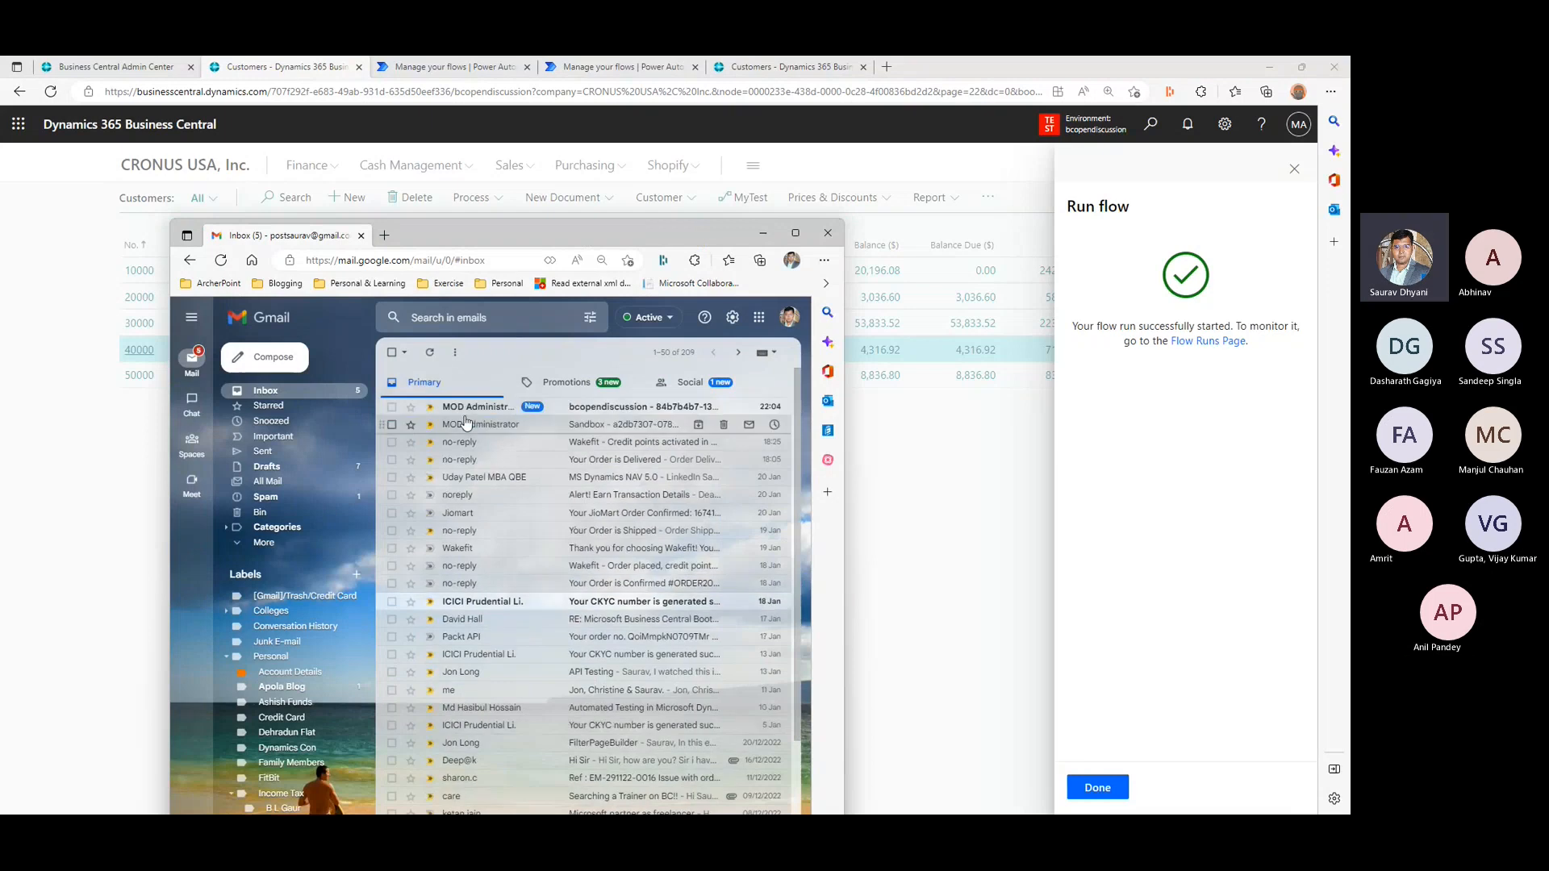
pyautogui.moveTo(844, 393); pyautogui.dragTo(1090, 399)
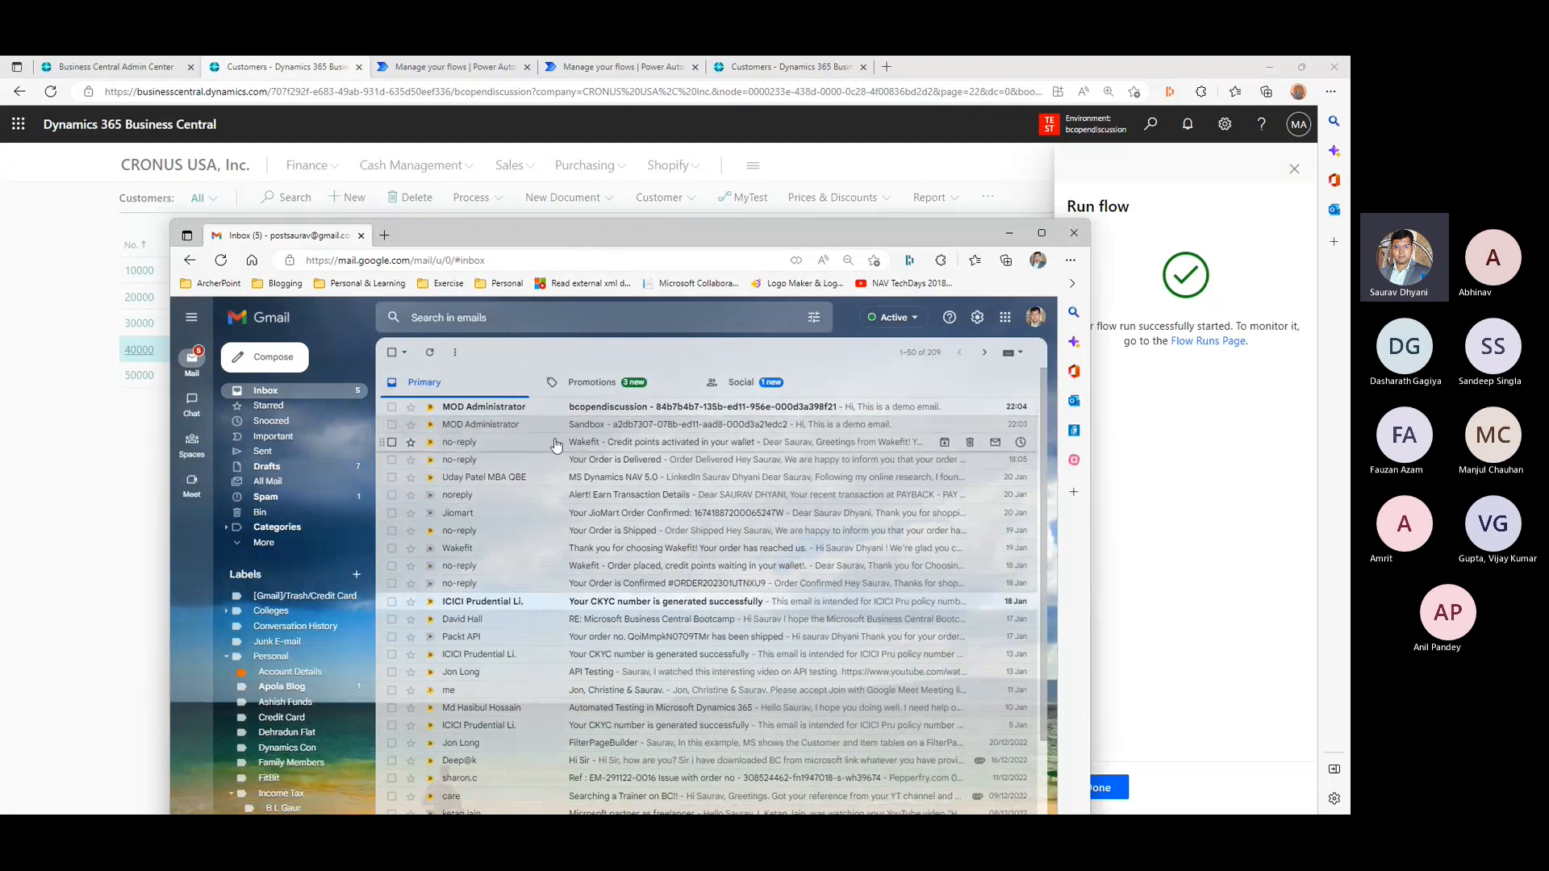
pyautogui.click(590, 413)
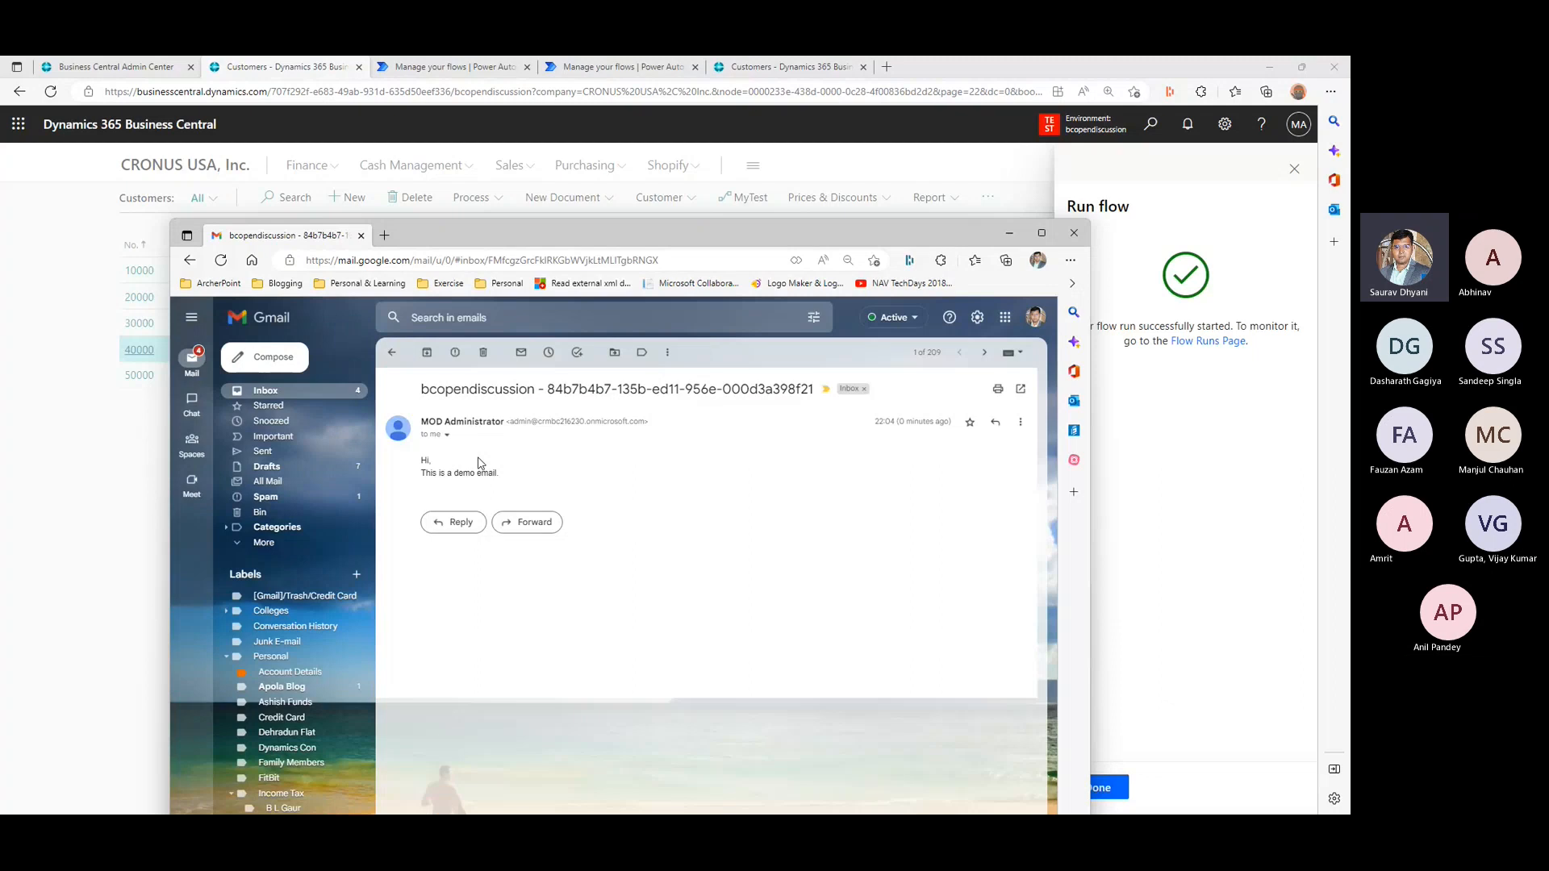
pyautogui.click(392, 356)
pyautogui.click(613, 426)
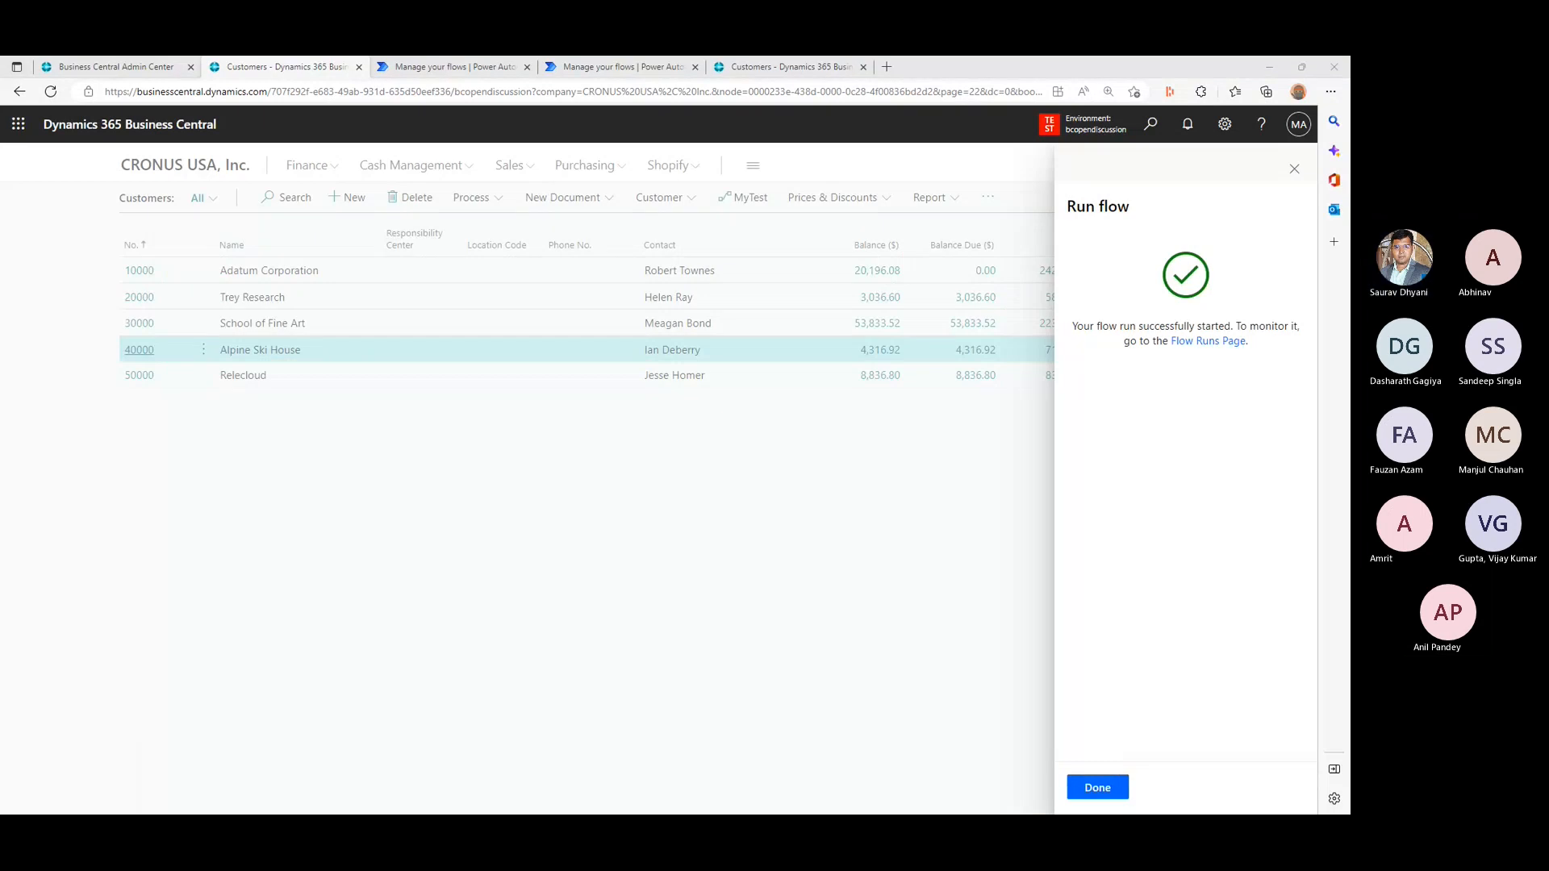
# - Dismiss the Run flow panes in both environments and reload the Sandbox Customers list
pyautogui.click(1112, 797)
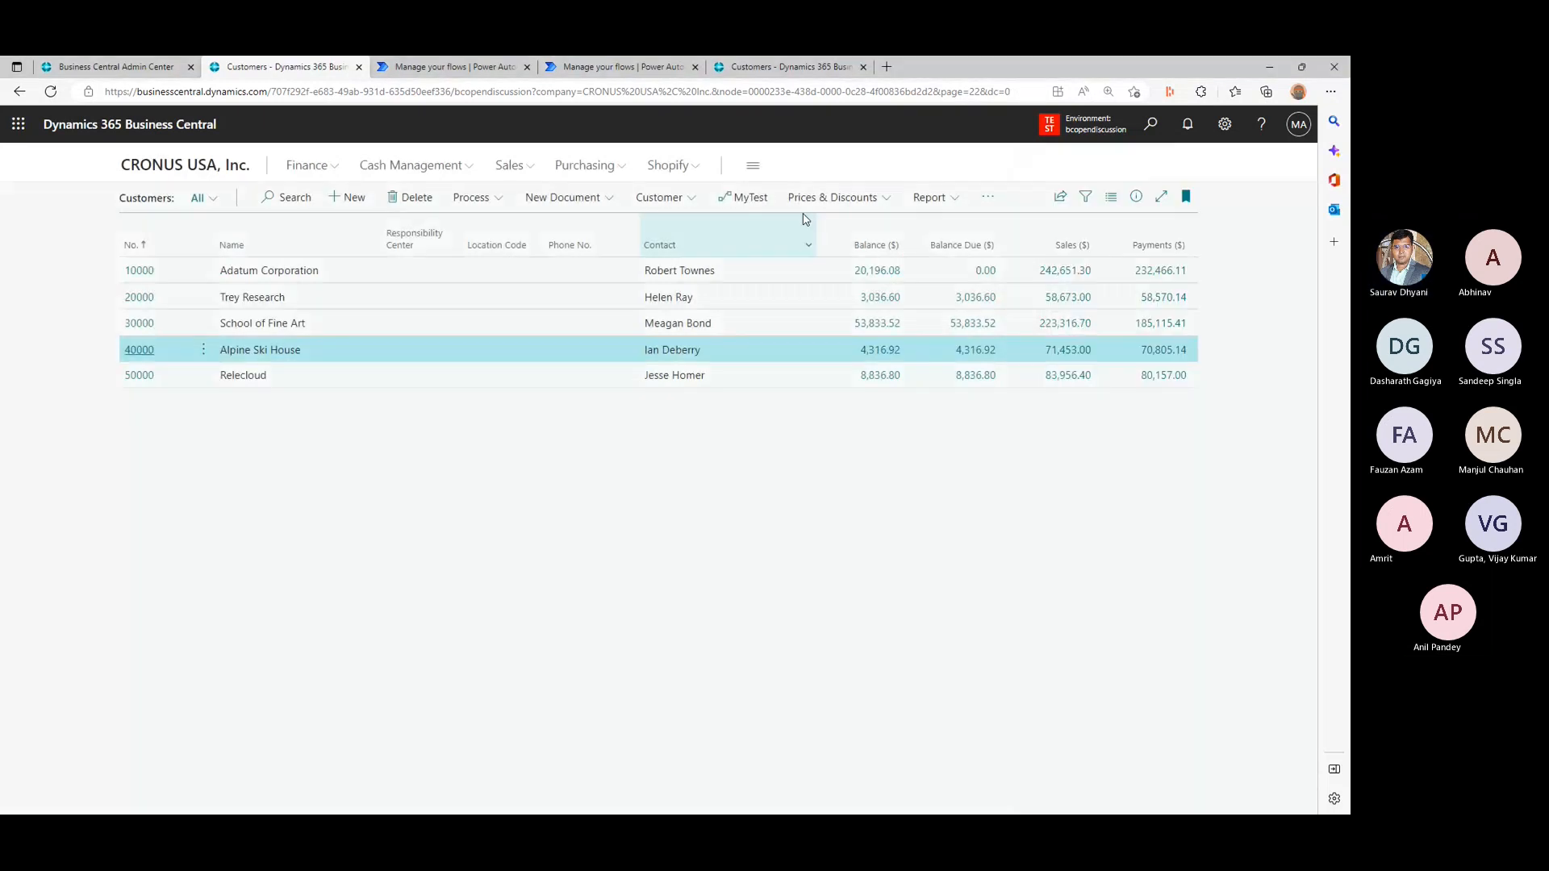
pyautogui.click(784, 71)
pyautogui.click(1095, 787)
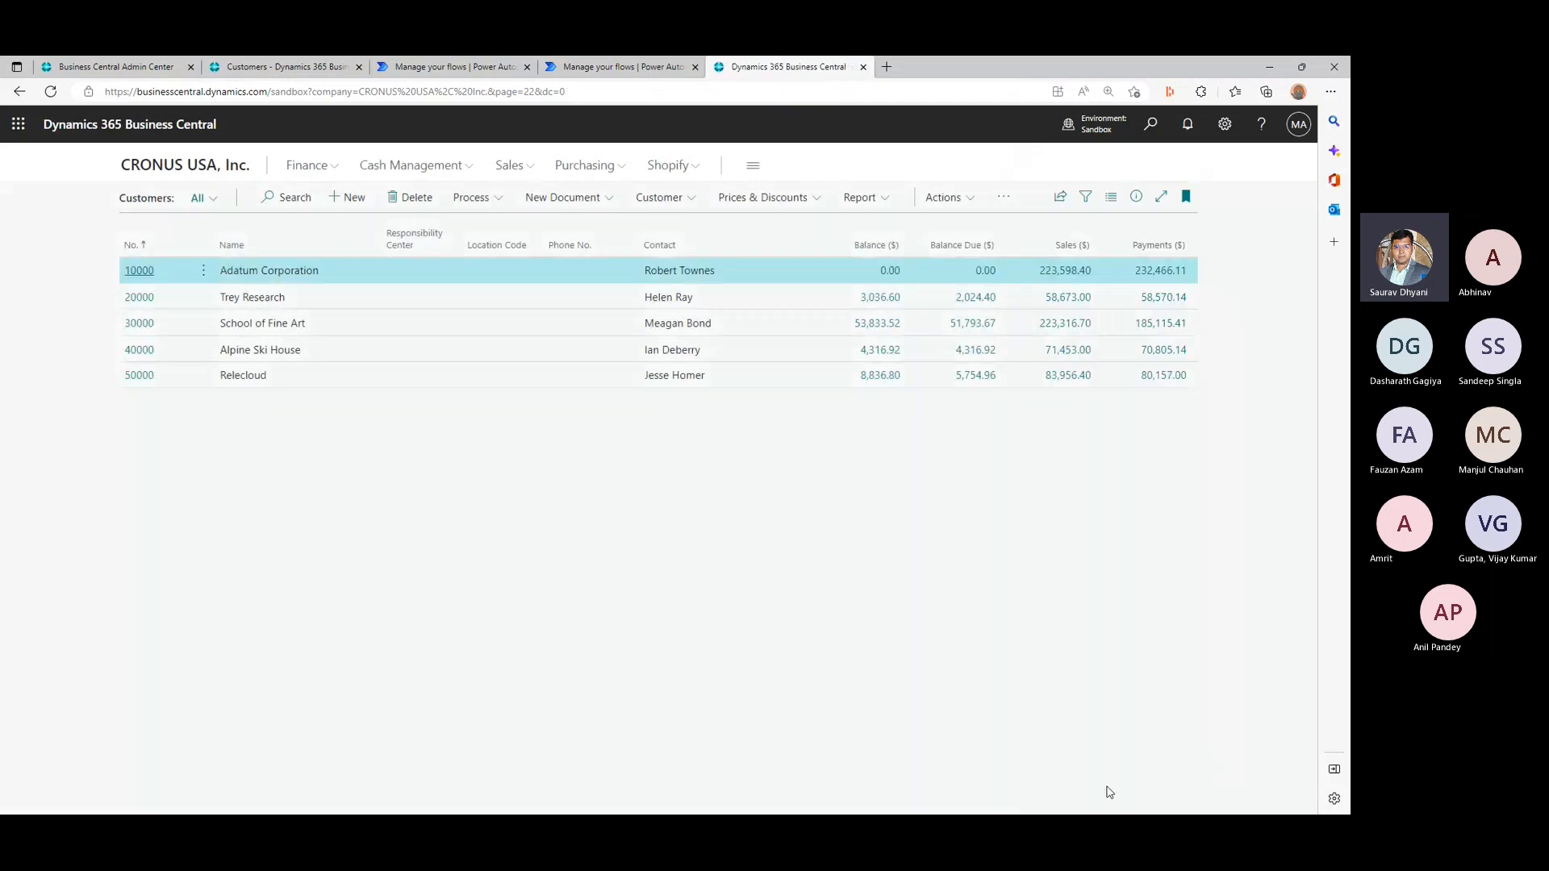
pyautogui.click(390, 93)
pyautogui.press('Return')
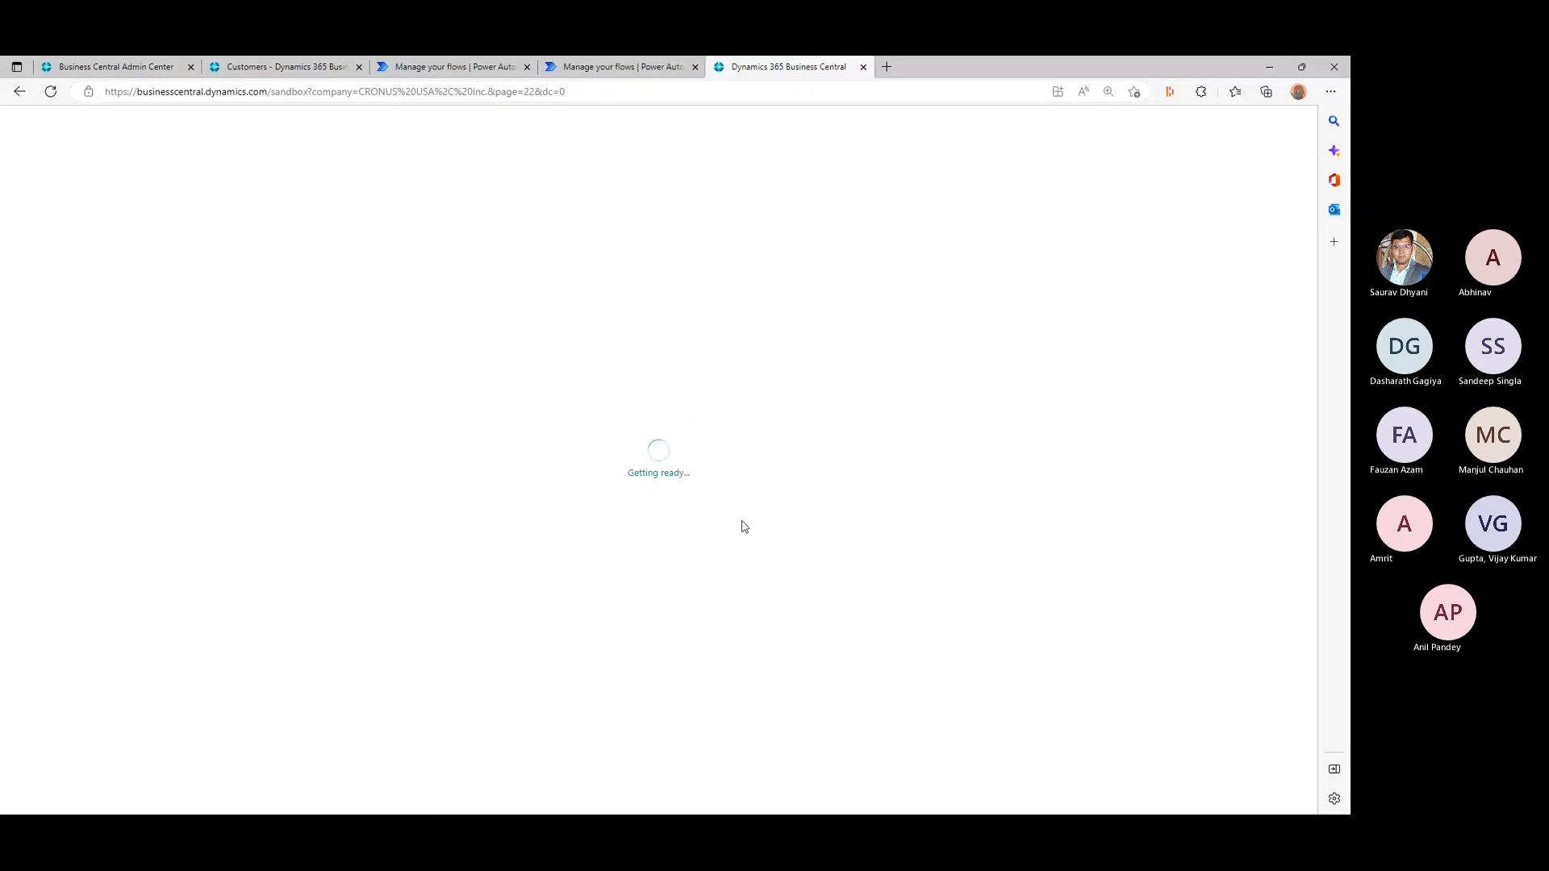
# - Check the Welcome Customer Flow process action on the Sandbox Customers list against the FlowId of TestPAAction in HelloWorld.al
pyautogui.click(476, 198)
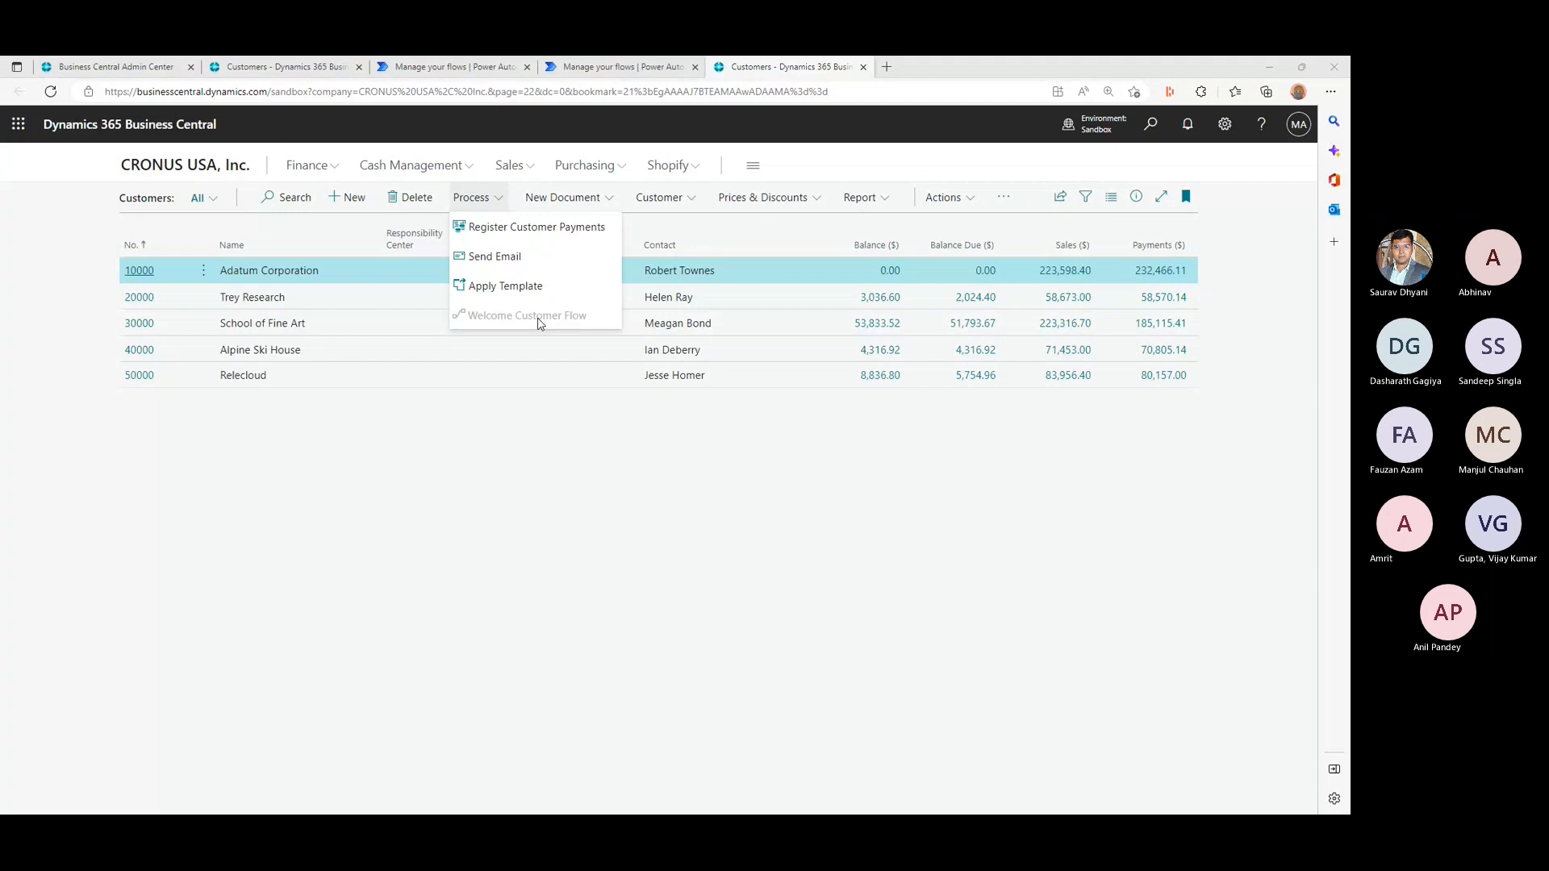
pyautogui.hotkey('alt', 'Tab')
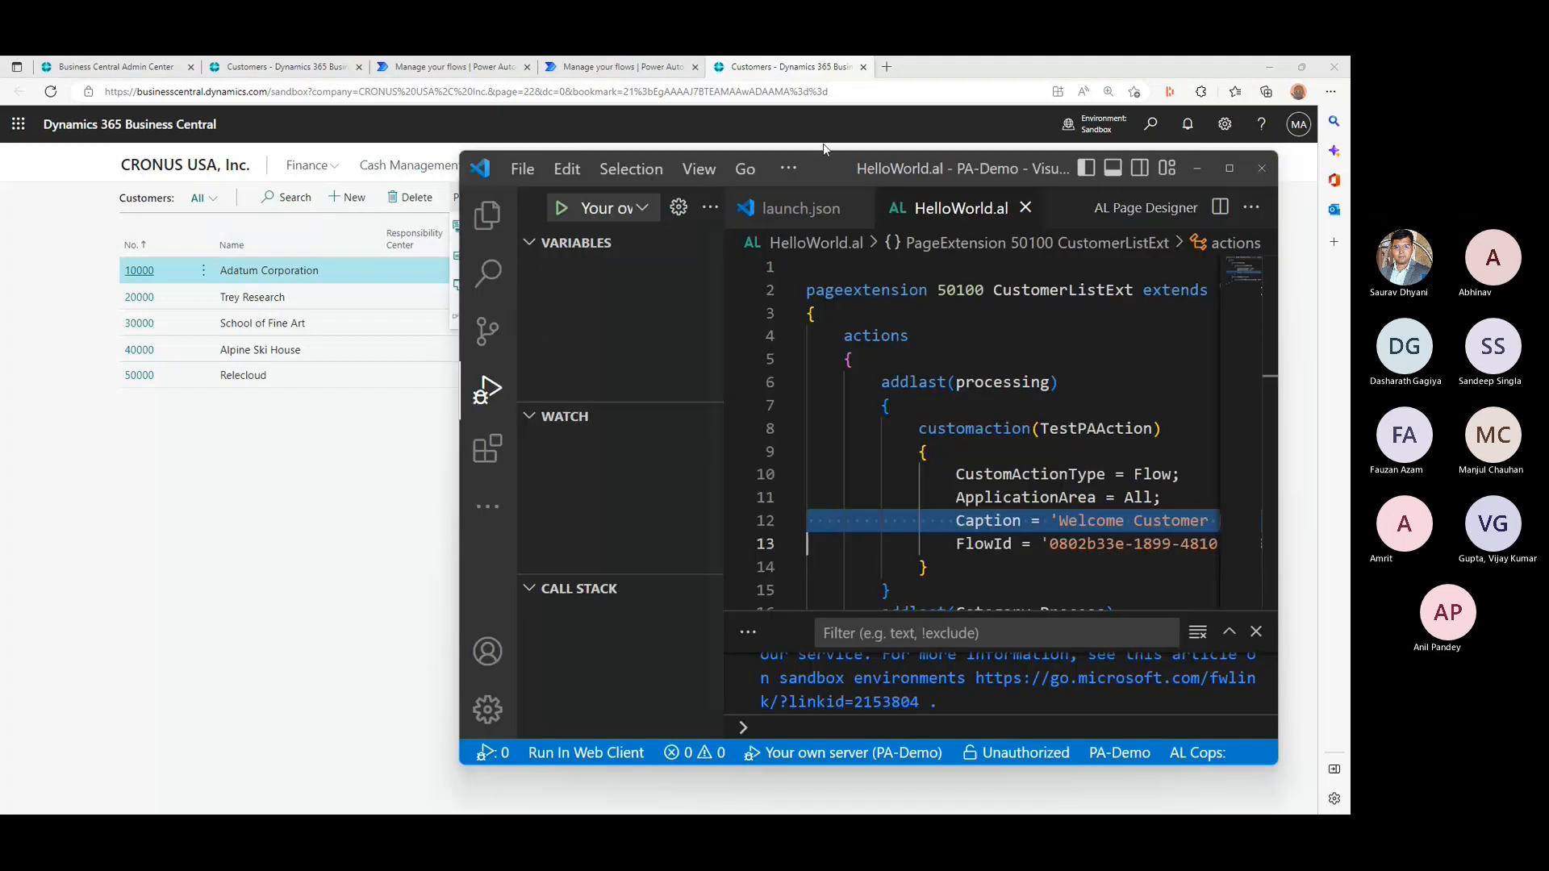
pyautogui.doubleClick(834, 169)
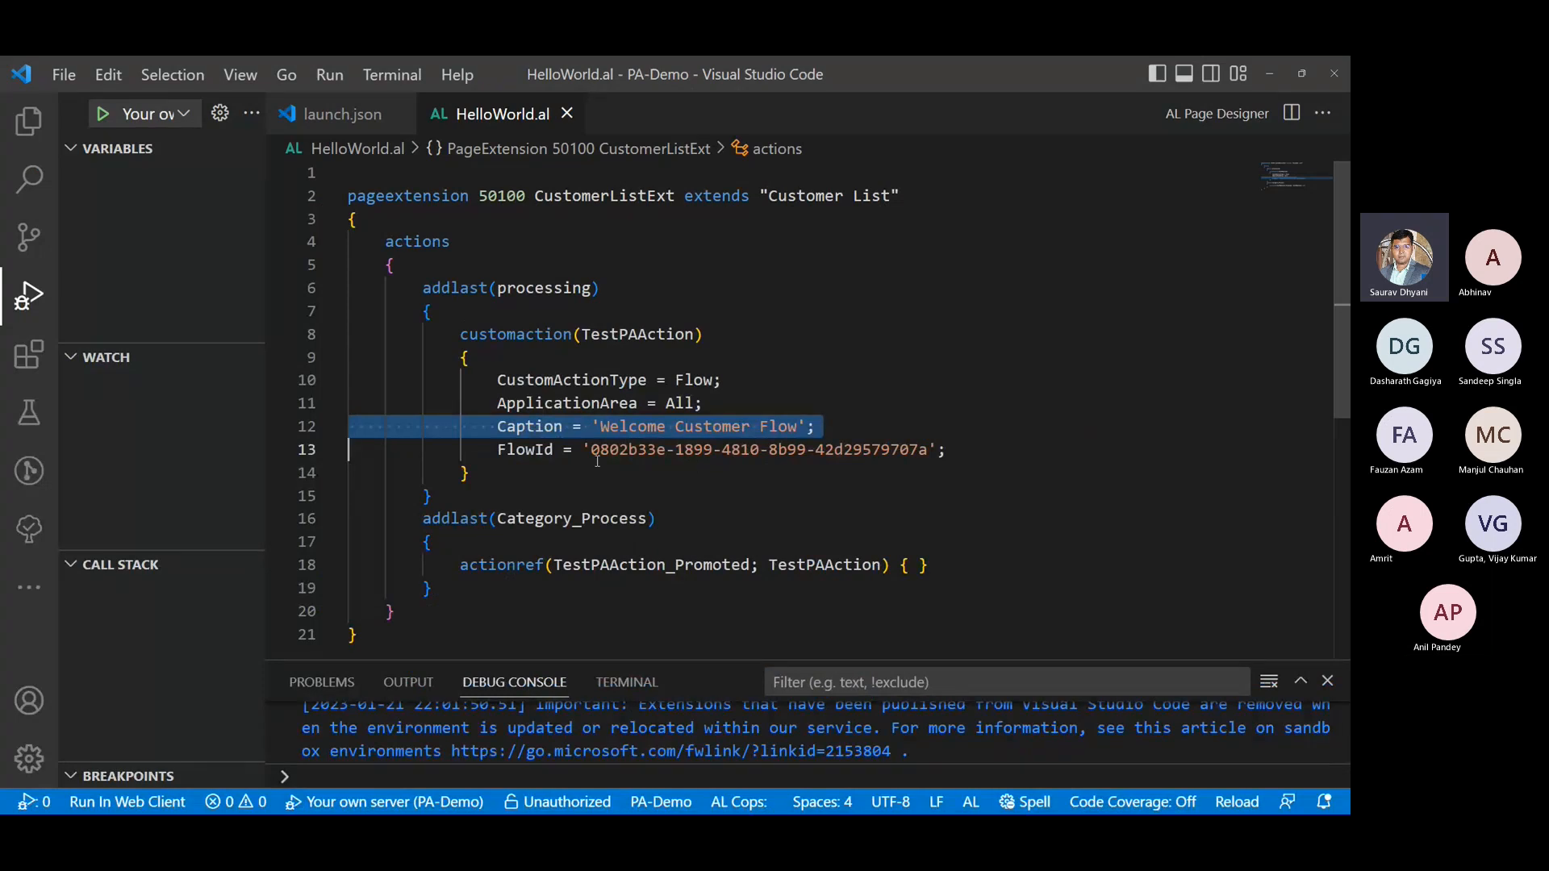
pyautogui.moveTo(597, 460); pyautogui.dragTo(926, 450)
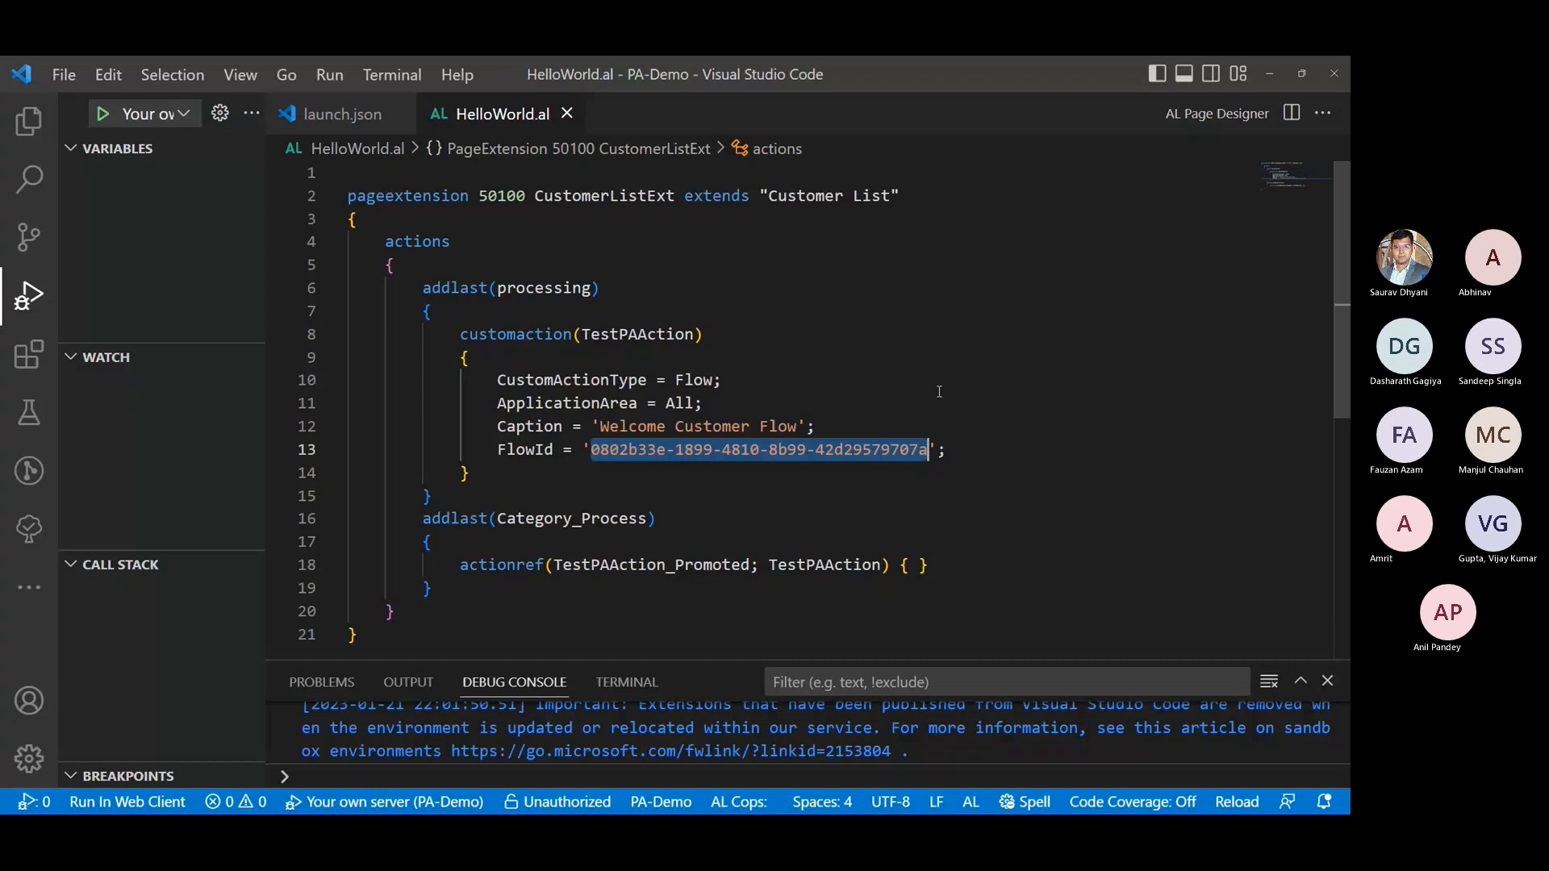
pyautogui.moveTo(678, 73); pyautogui.dragTo(1349, 355)
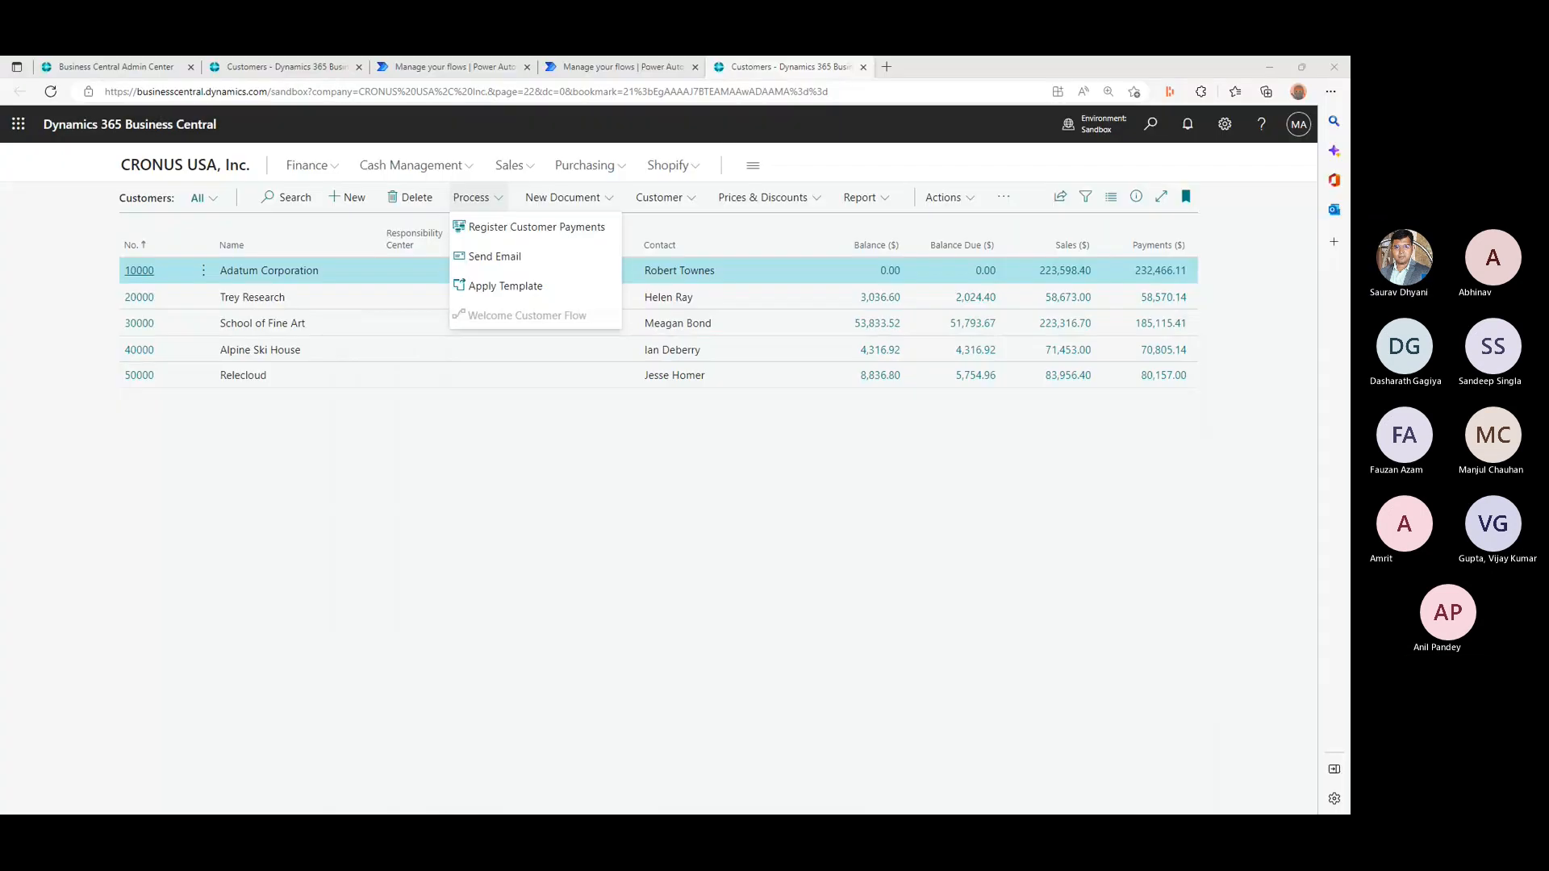
pyautogui.click(552, 445)
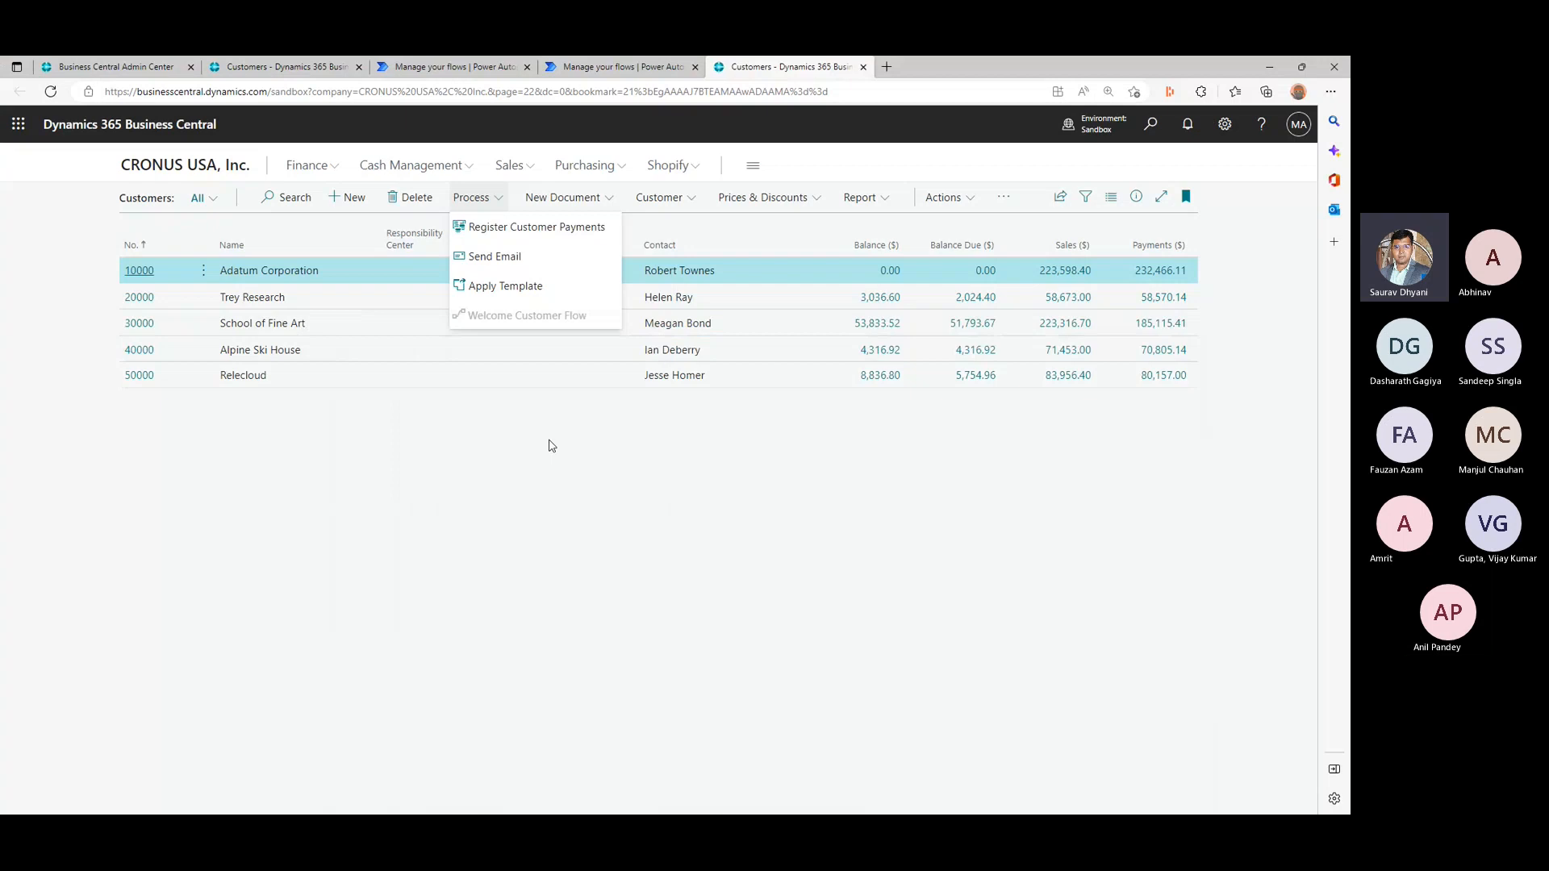
pyautogui.click(499, 206)
# - Copy the SolutionDemo flow ID from its Power Automate details page URL and switch to HelloWorld.al in Visual Studio Code
pyautogui.click(609, 64)
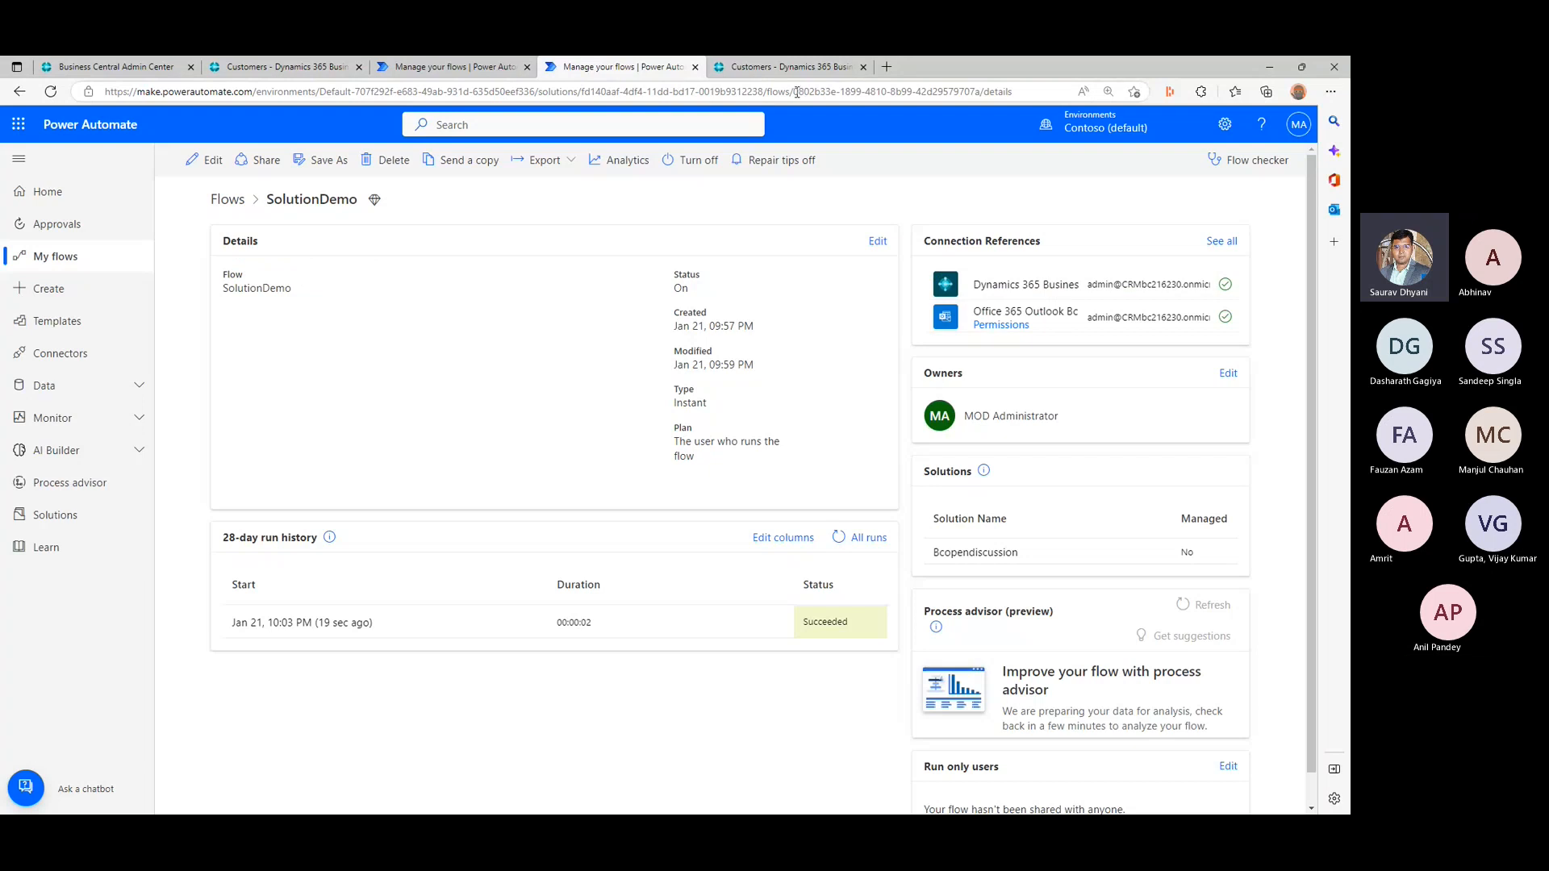
pyautogui.moveTo(794, 92); pyautogui.dragTo(979, 89)
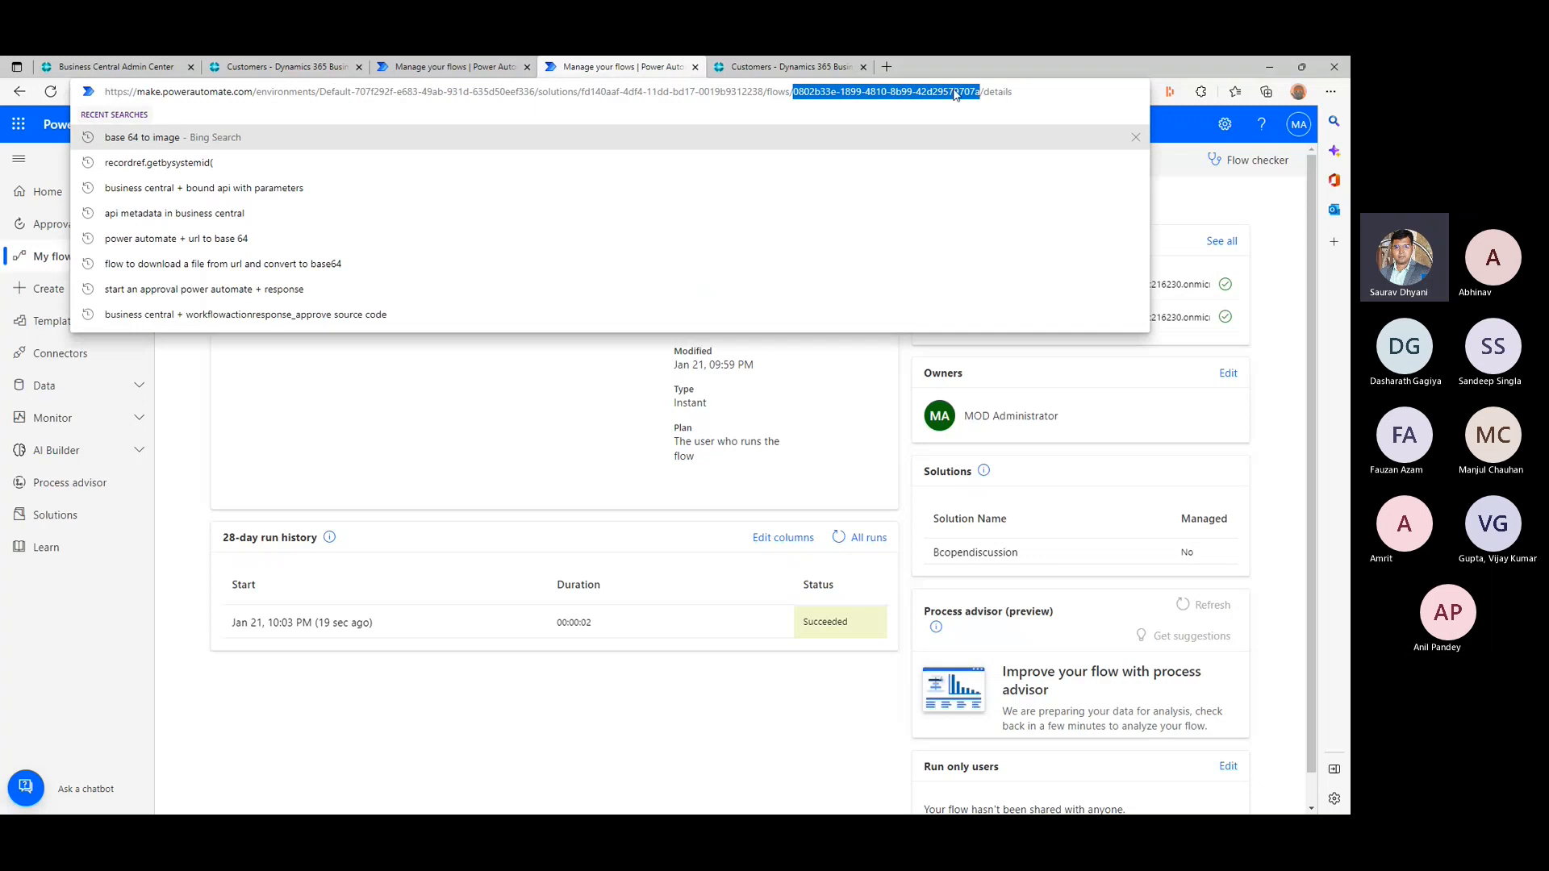
pyautogui.rightClick(980, 90)
pyautogui.click(978, 248)
pyautogui.hotkey('alt', 'Tab')
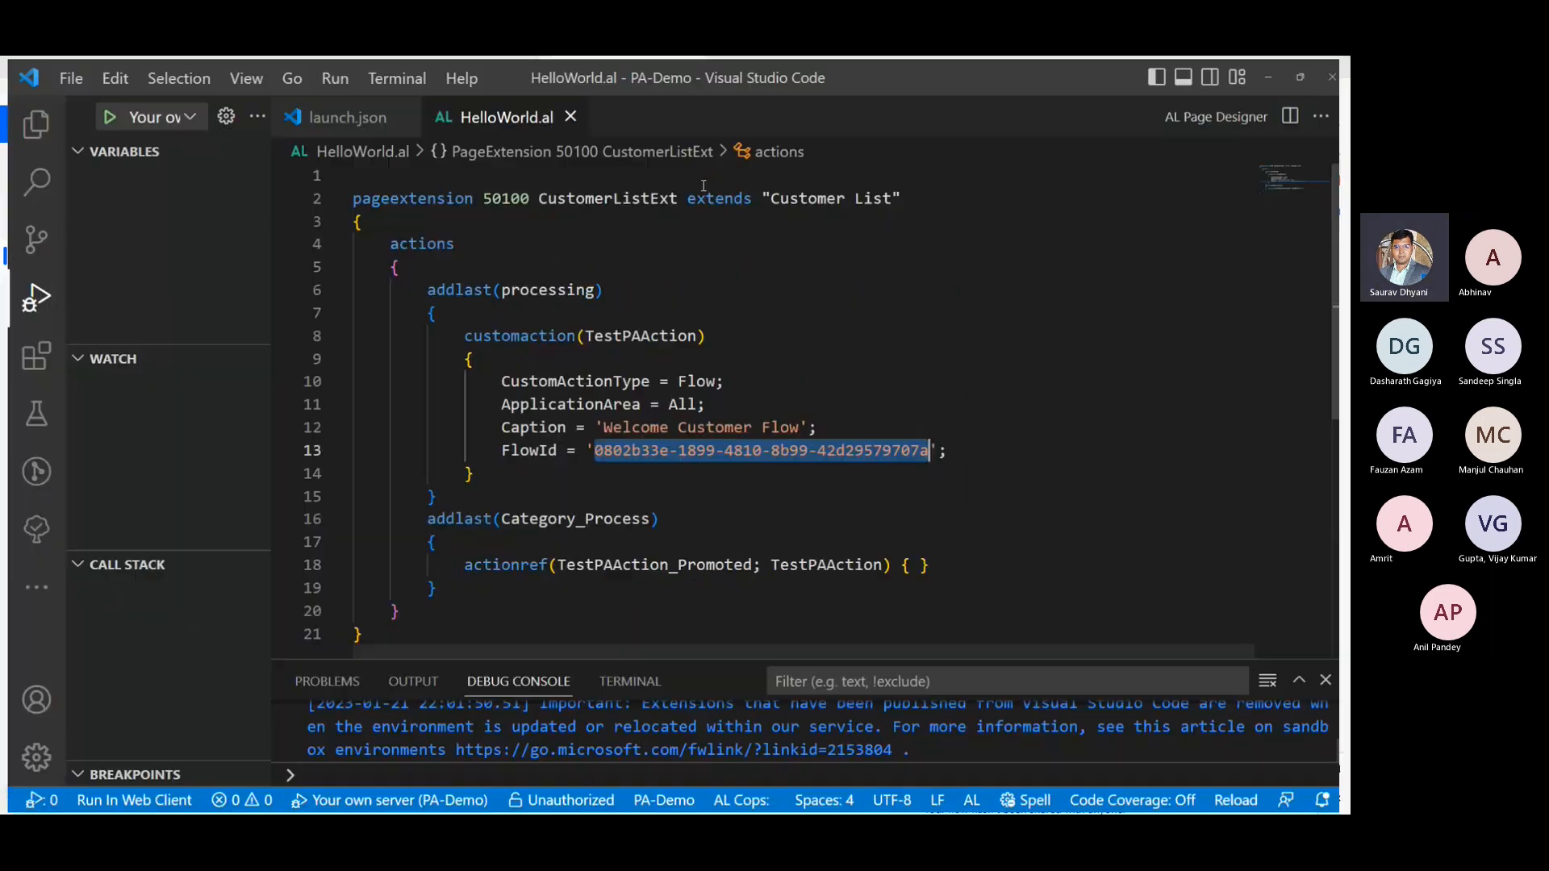
# - Add the copied flow ID as a comment below the FlowId line of TestPAAction, indented to line up for comparison
pyautogui.click(1123, 456)
pyautogui.press('Return')
pyautogui.write('/')
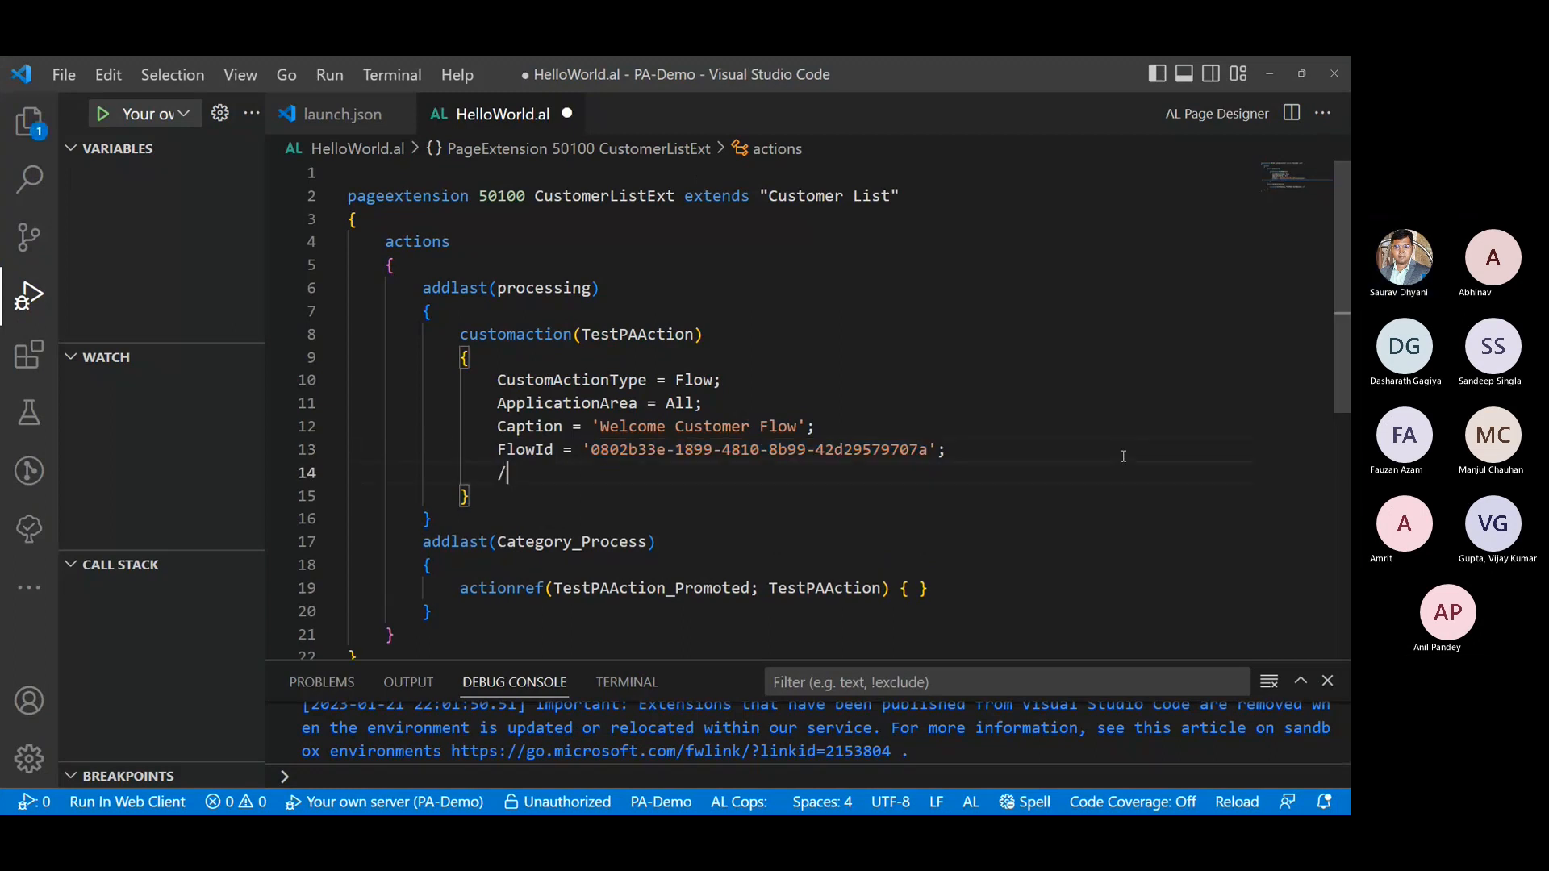
pyautogui.write('/')
pyautogui.hotkey('ctrl', 'v')
pyautogui.press('Home')
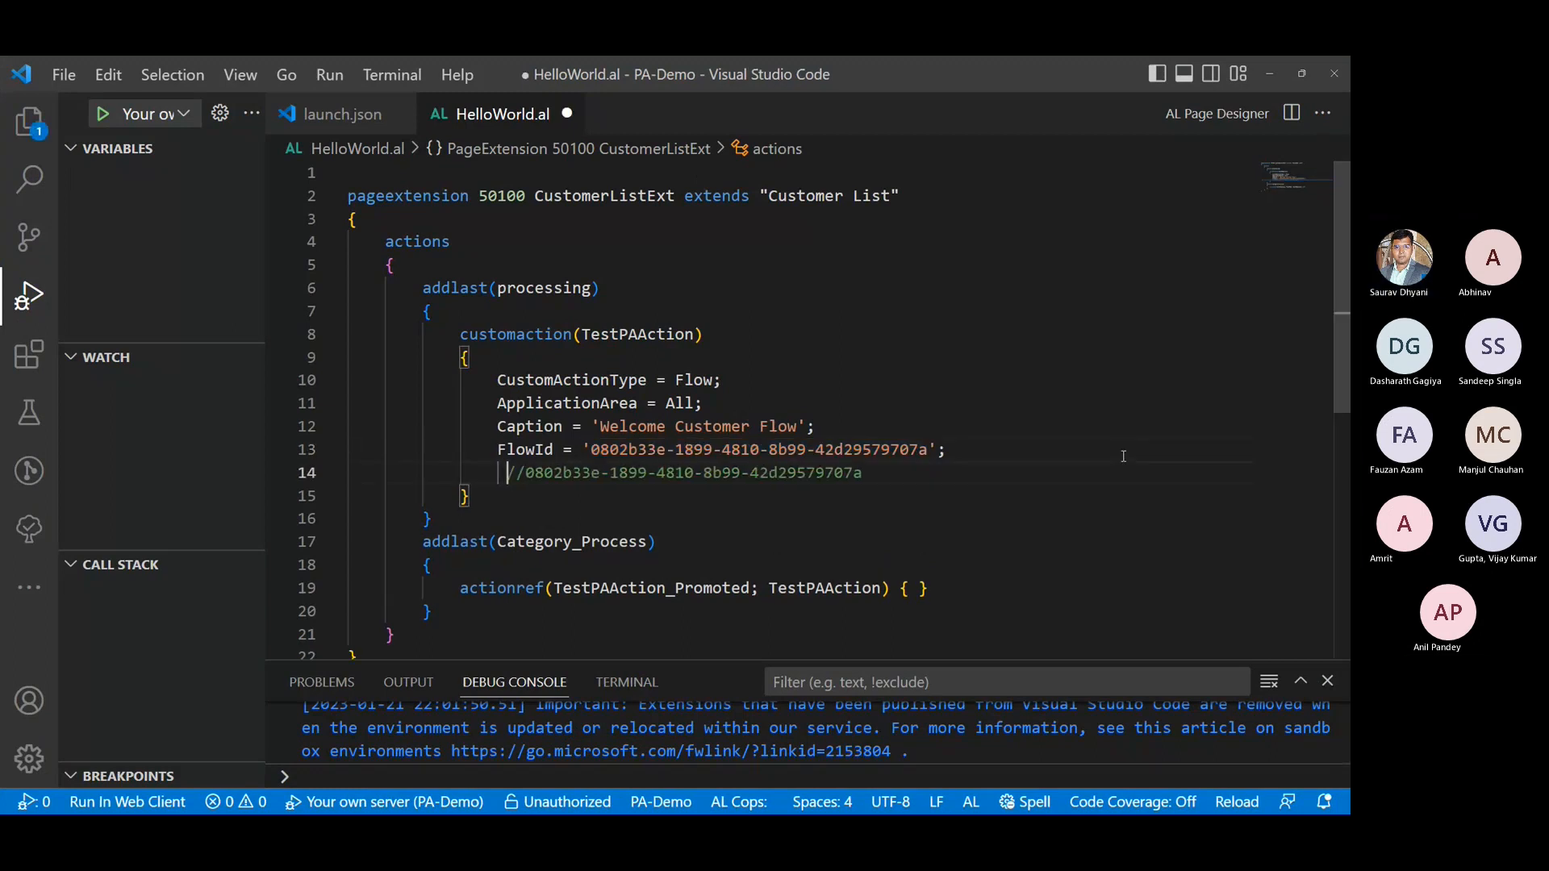
pyautogui.press('Tab')
pyautogui.press('Tab')
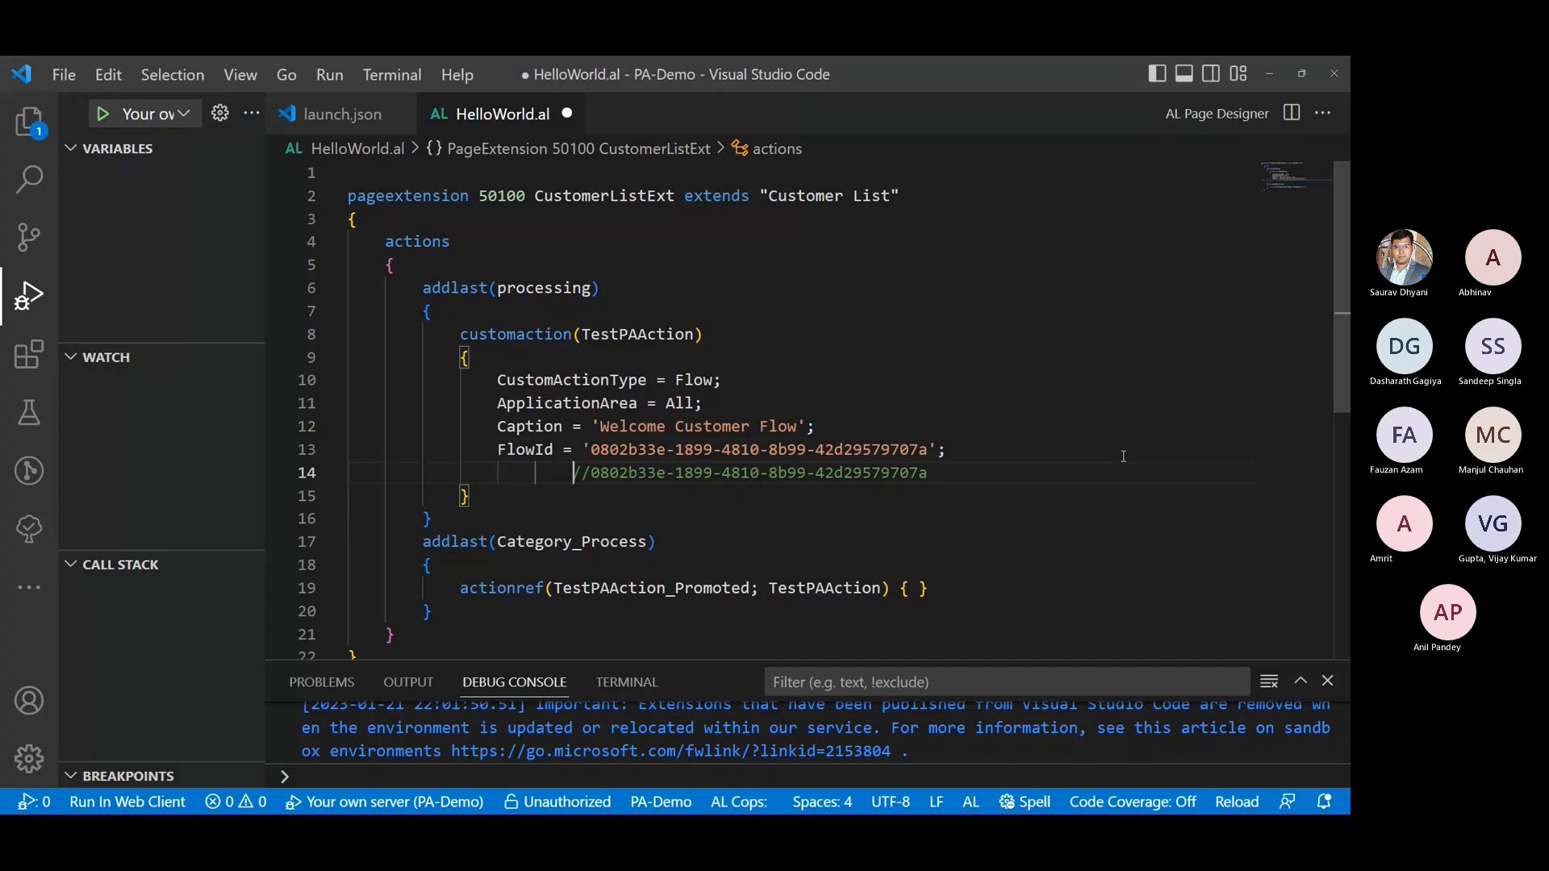
# - Delete the flow ID comment line below the FlowId property and save HelloWorld.al
pyautogui.press('End')
pyautogui.hotkey('shift', 'Up')
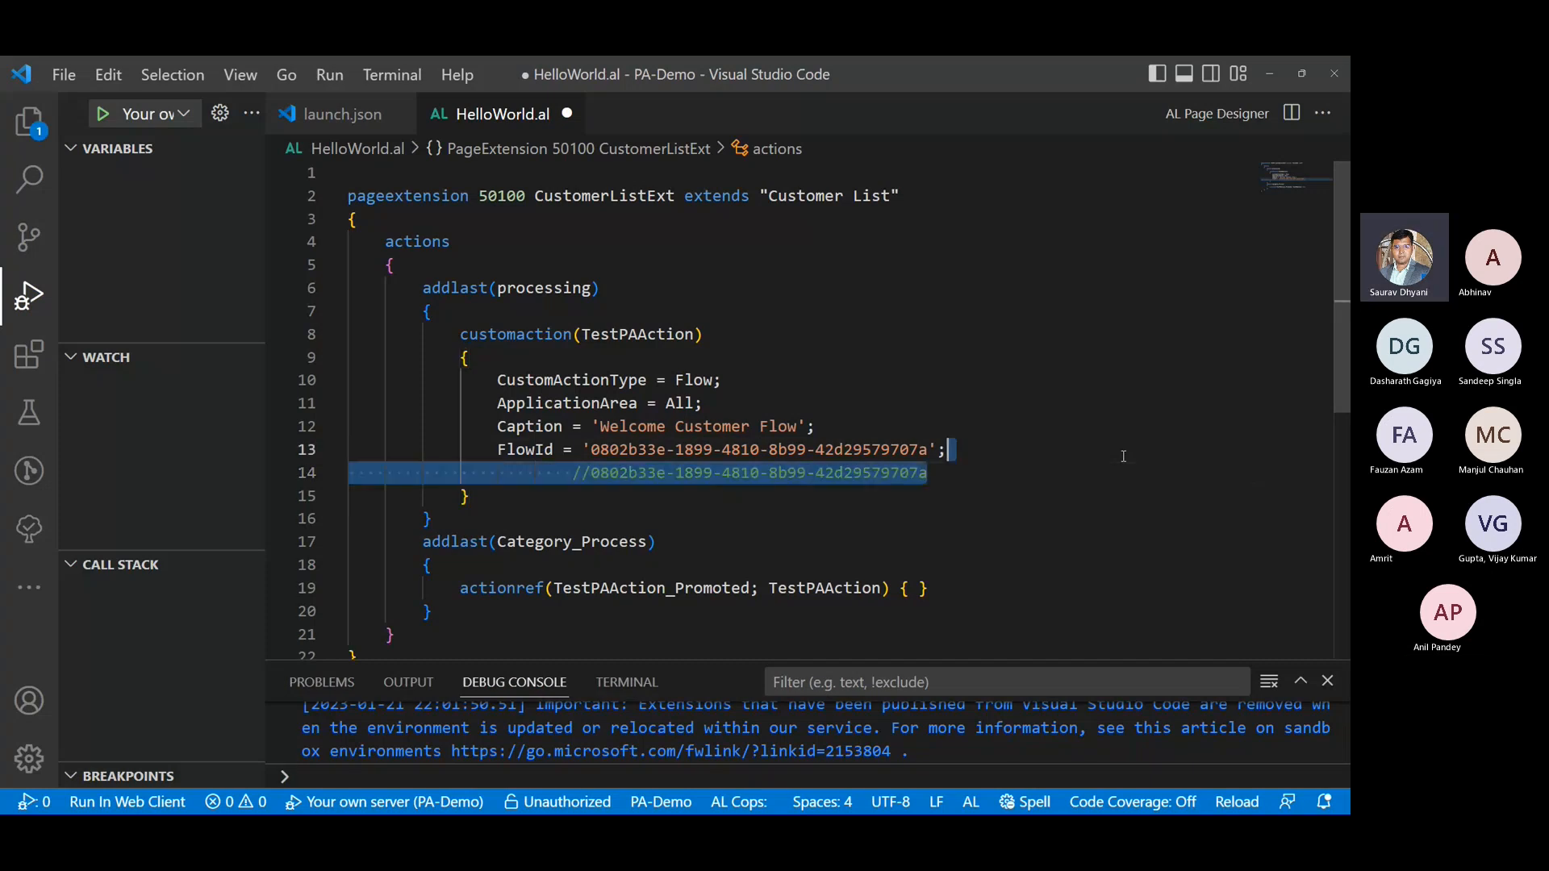
pyautogui.press('Delete')
pyautogui.hotkey('ctrl', 's')
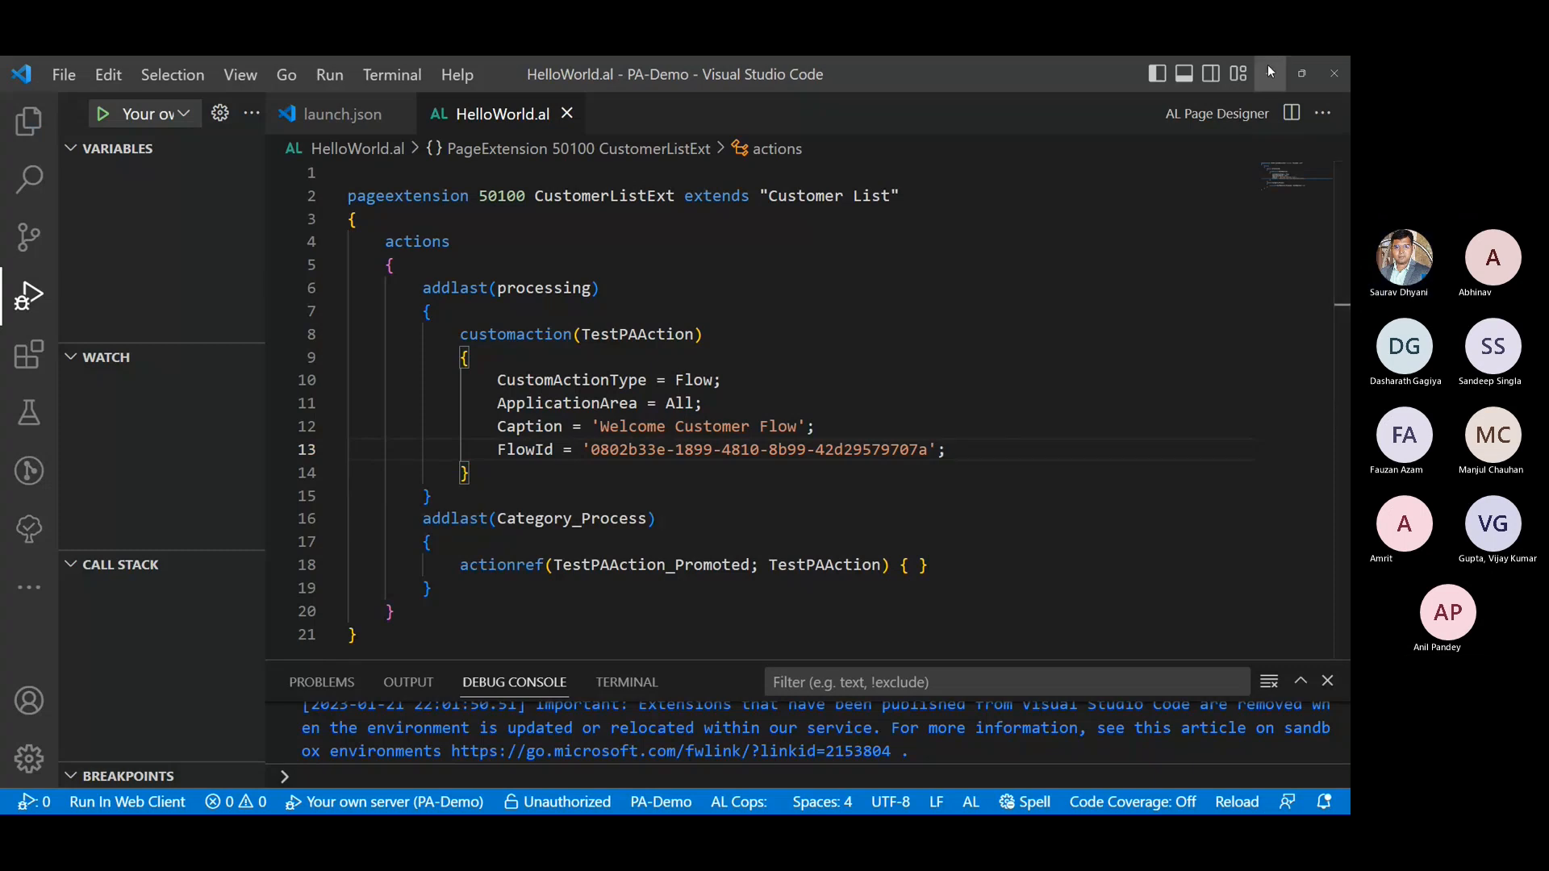
# - Review the CustomerListExt page extension code through its promoted action reference, and return to the SolutionDemo flow in Power Automate
pyautogui.click(507, 195)
pyautogui.moveTo(507, 195); pyautogui.dragTo(684, 585)
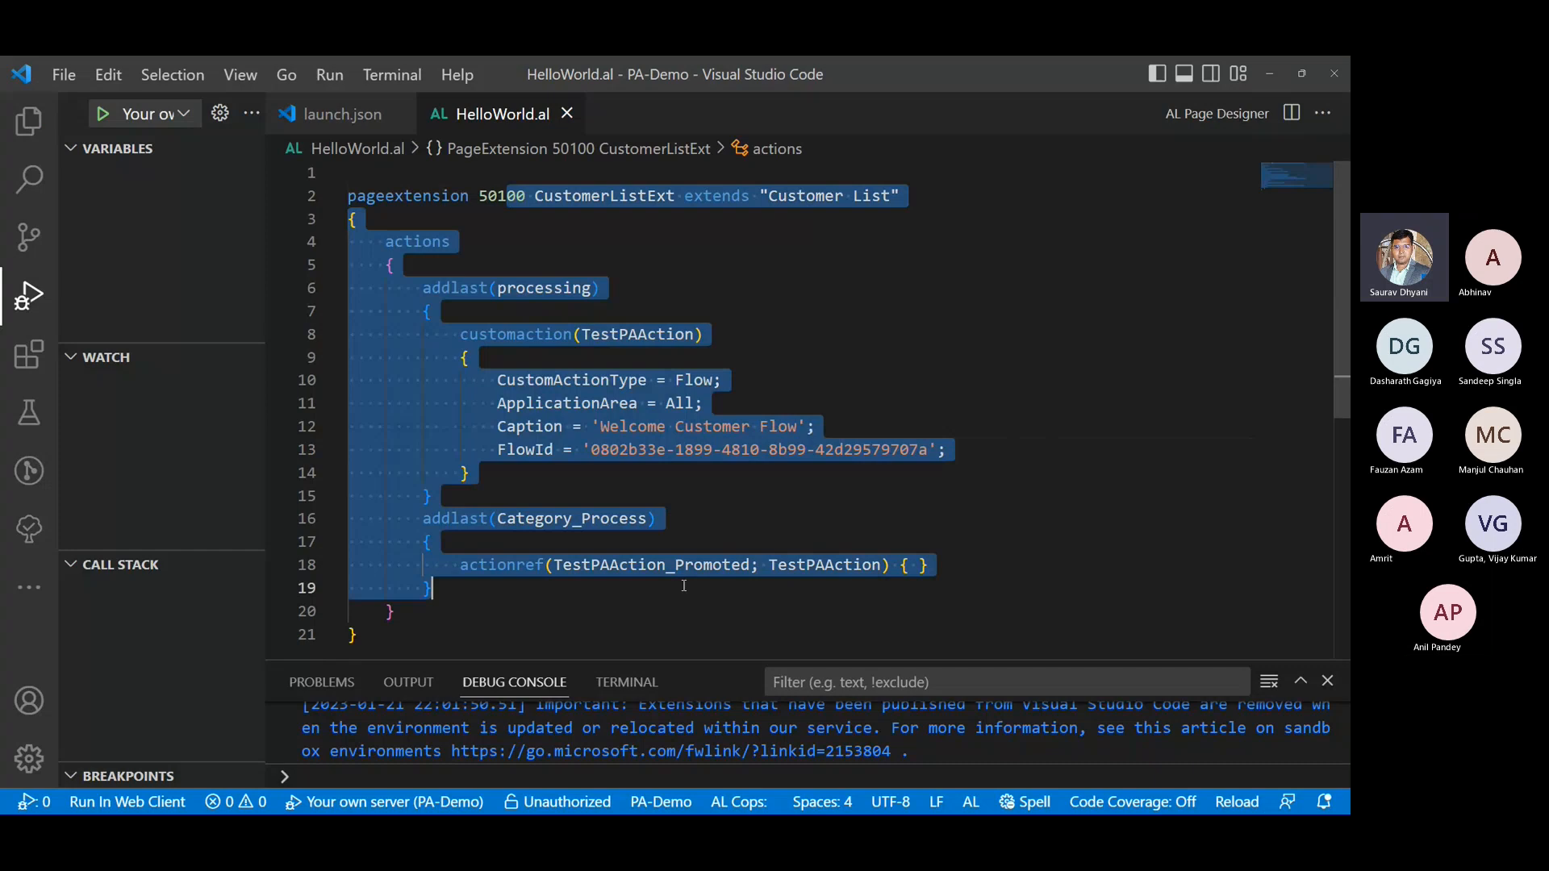
pyautogui.click(779, 430)
pyautogui.click(1271, 75)
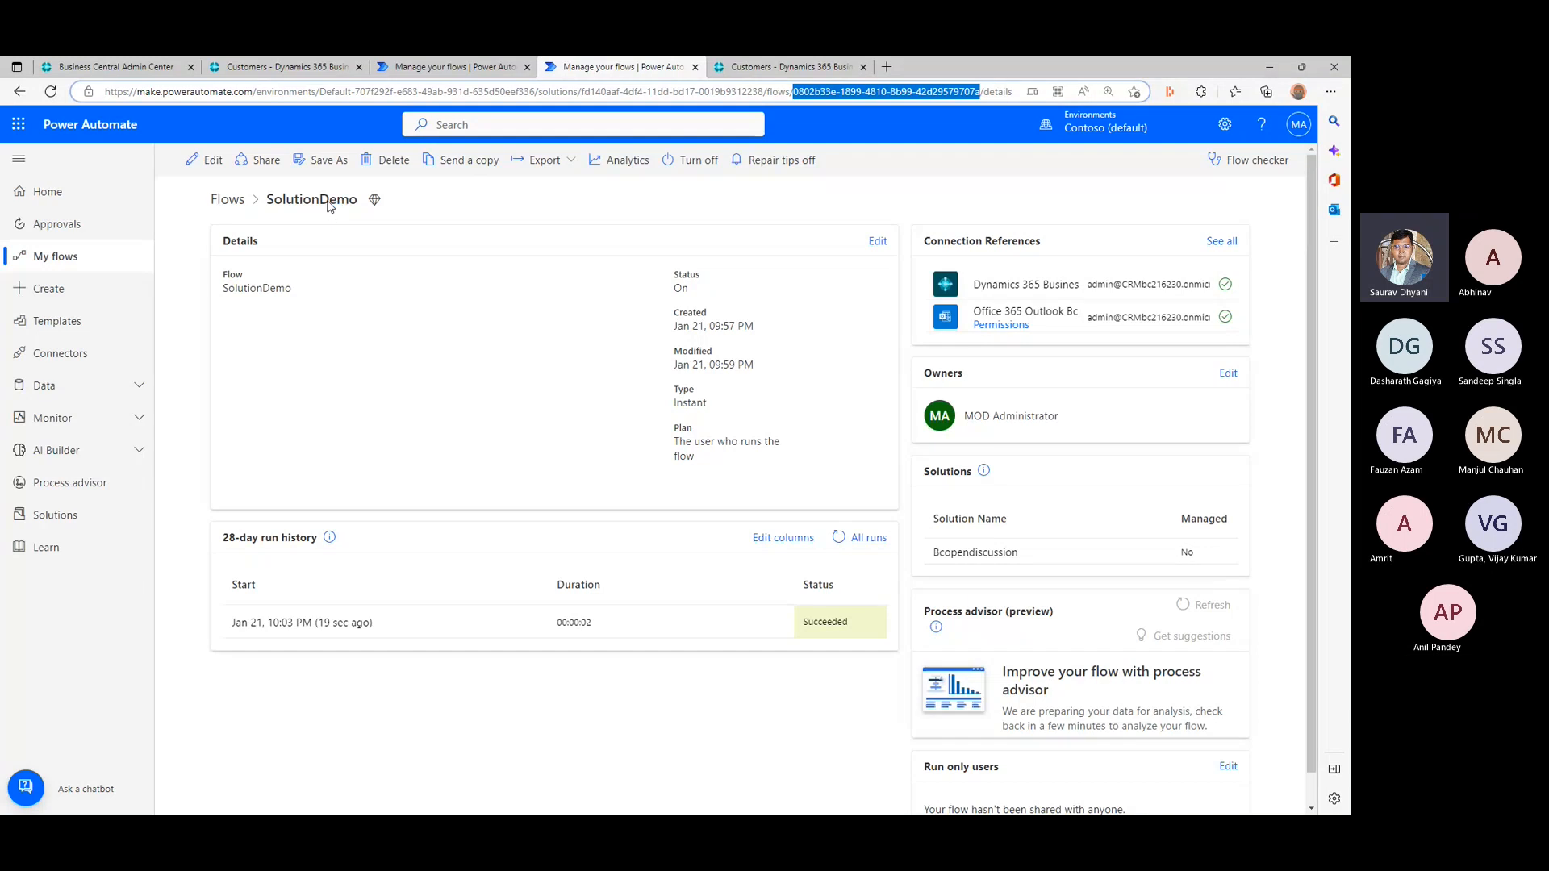
# - Open the overview of the Bcopendiscussion solution in the Contoso (default) environment
pyautogui.click(56, 523)
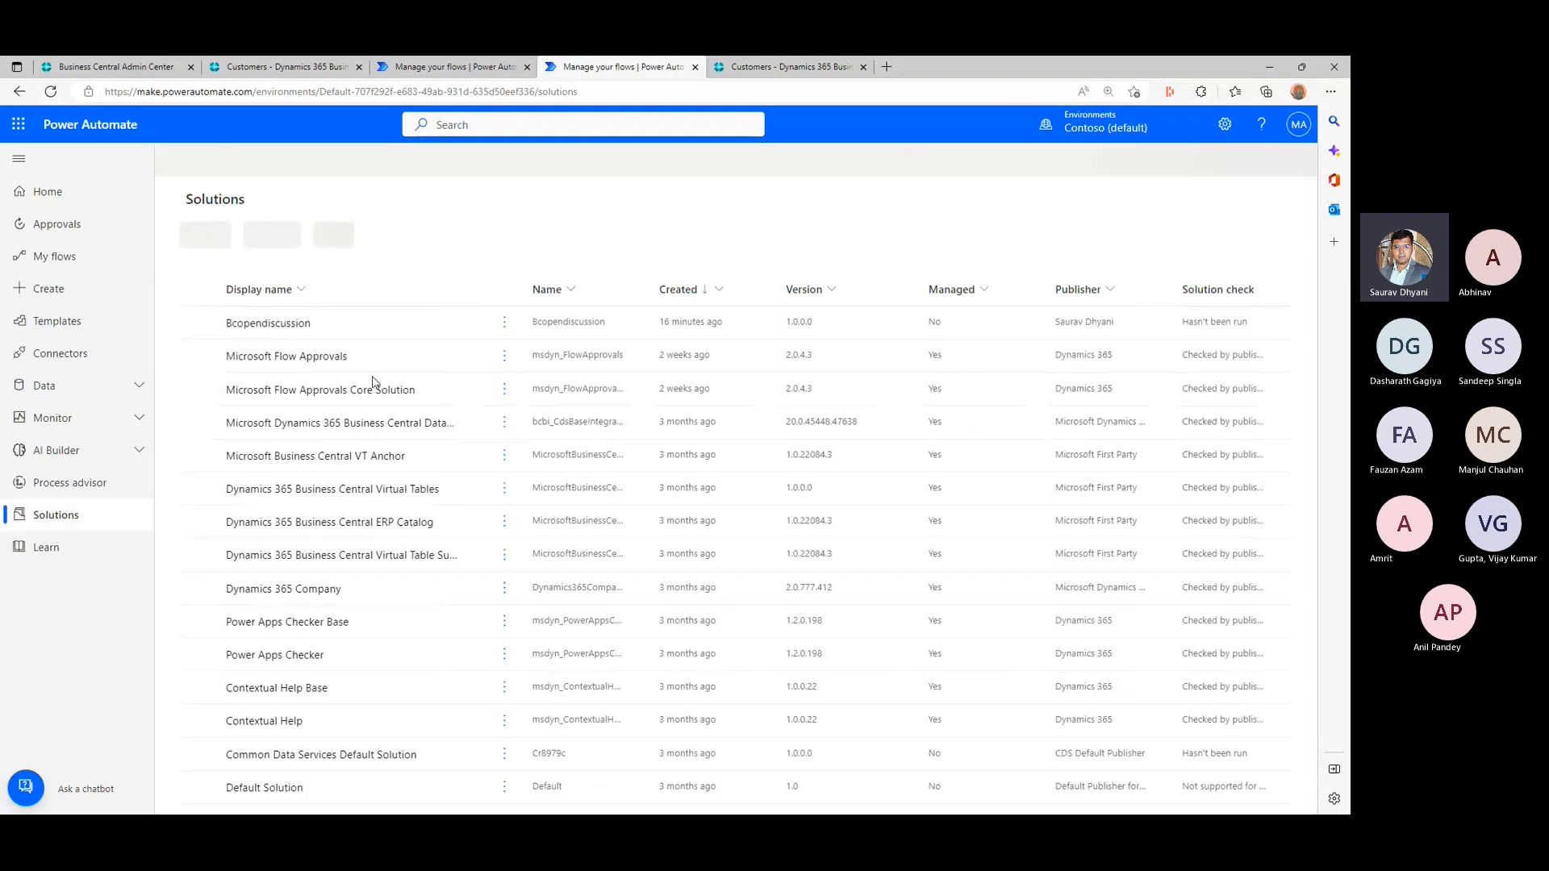
pyautogui.click(288, 329)
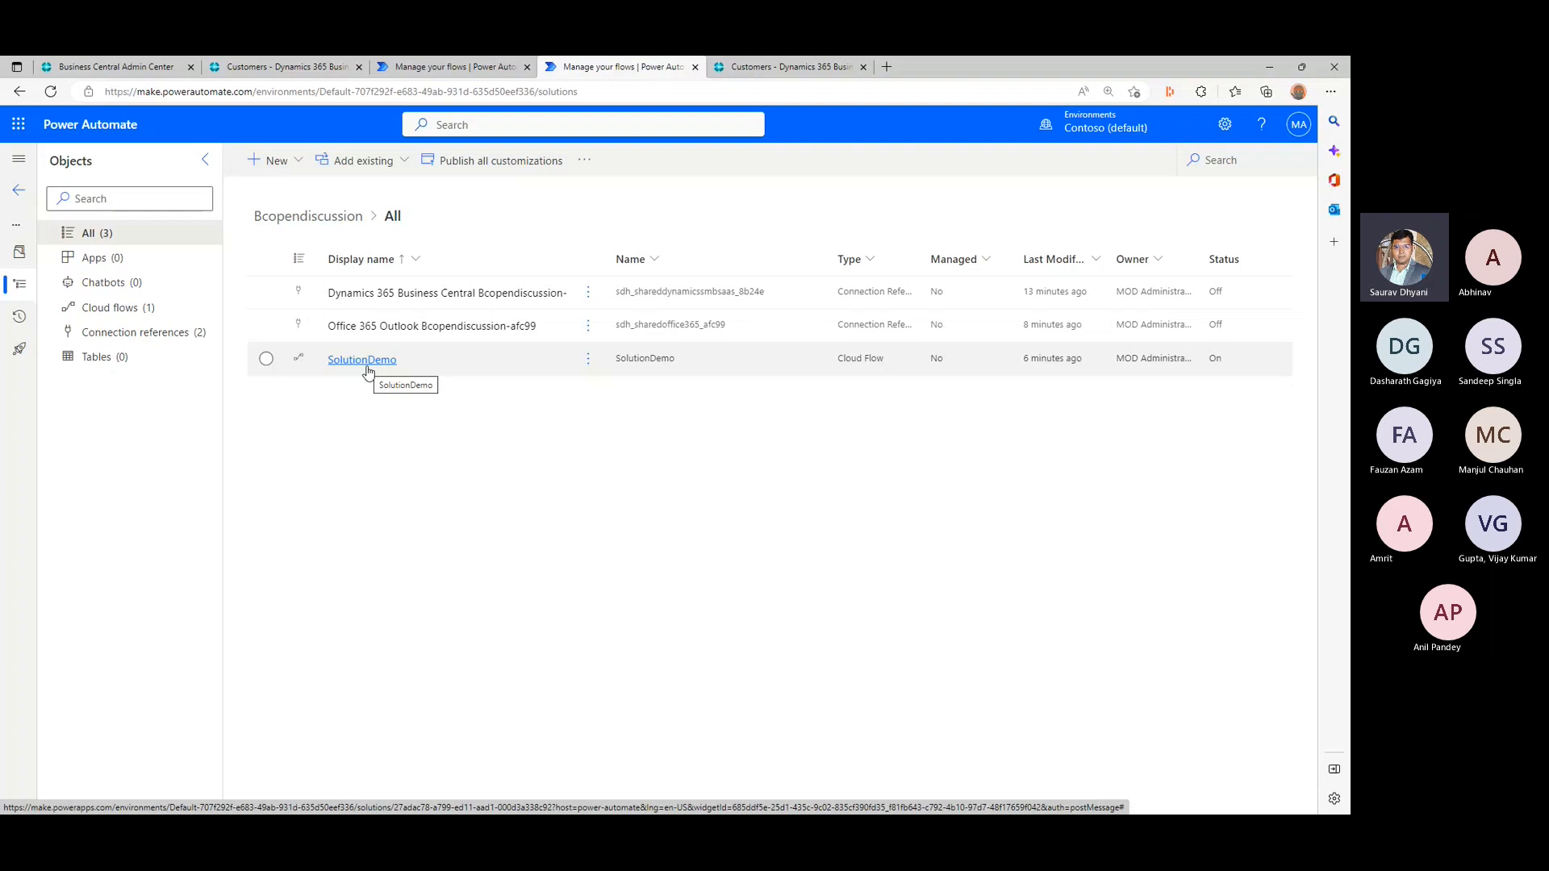
pyautogui.click(20, 253)
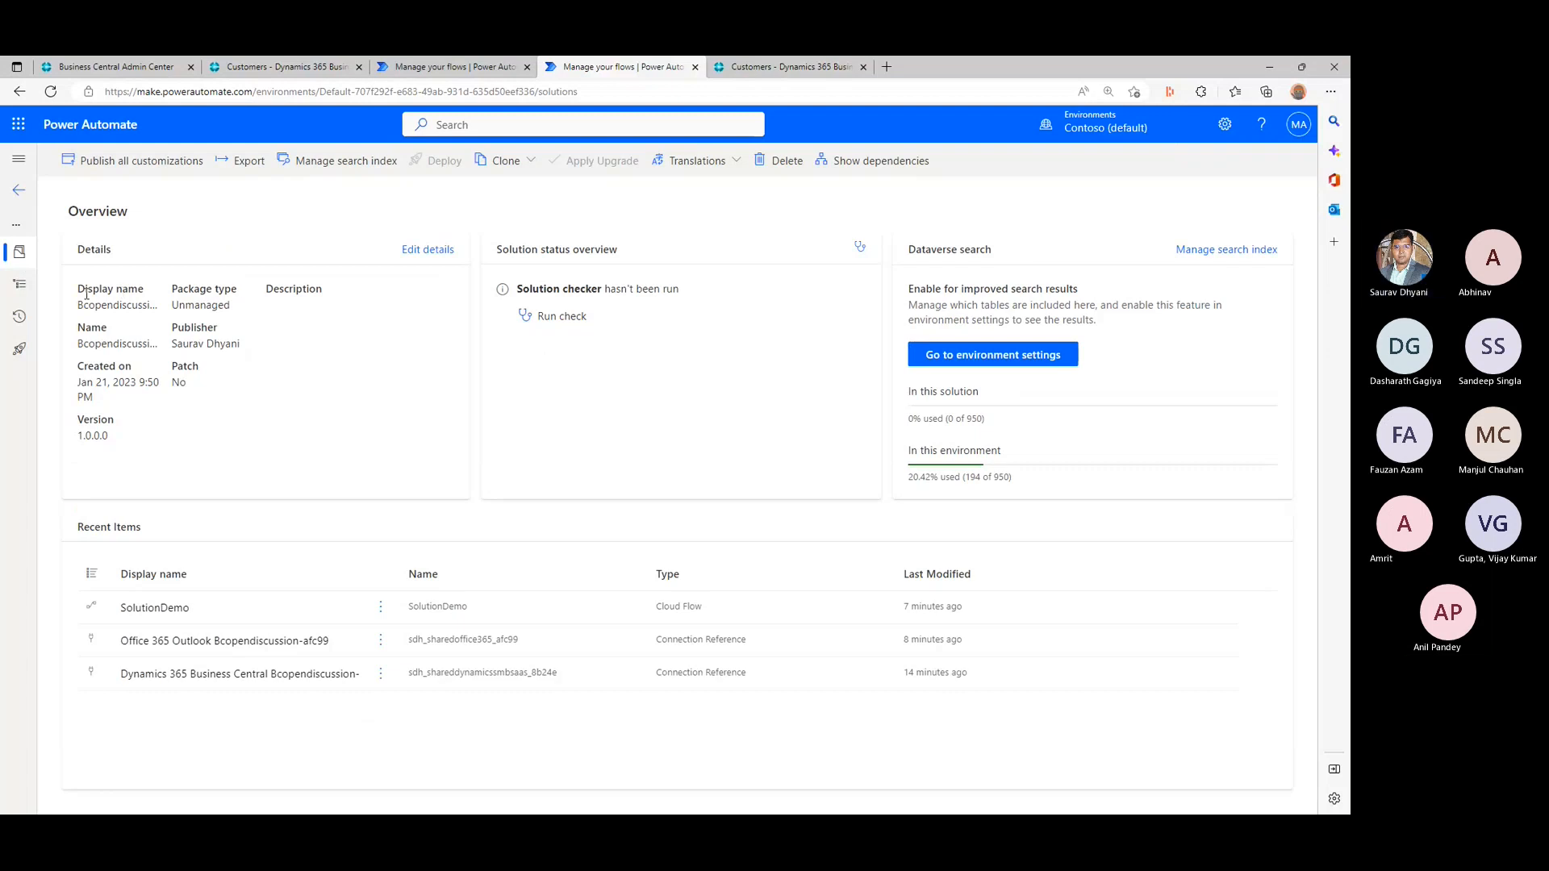
# - Examine the Bcopendiscussion solution's details, including its display name, name, publisher and version
pyautogui.moveTo(89, 305); pyautogui.dragTo(128, 344)
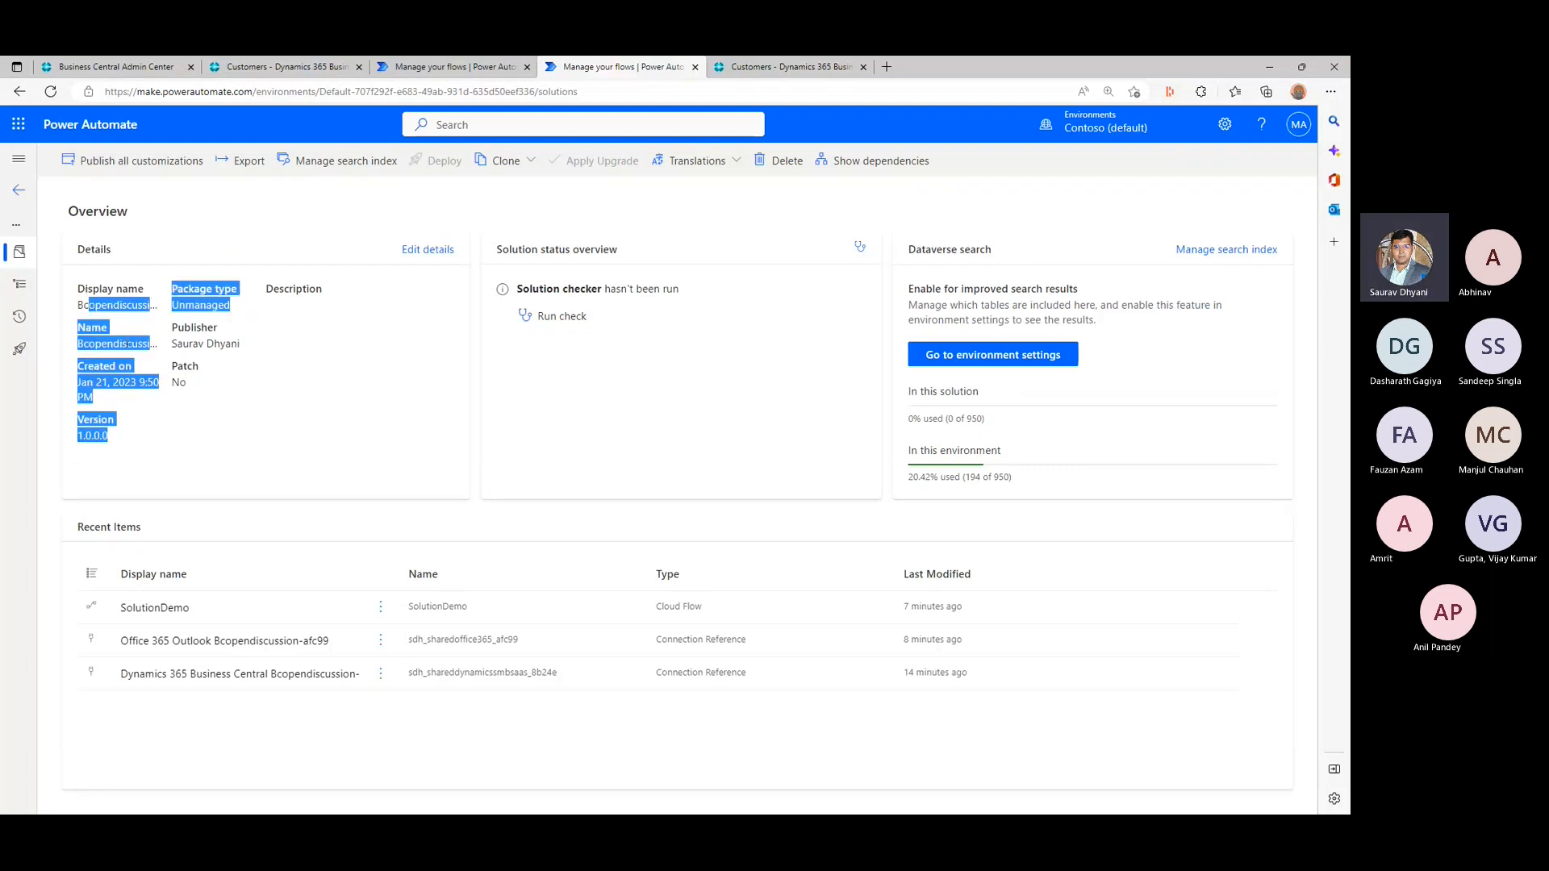
pyautogui.click(196, 344)
pyautogui.tripleClick(196, 344)
pyautogui.click(121, 428)
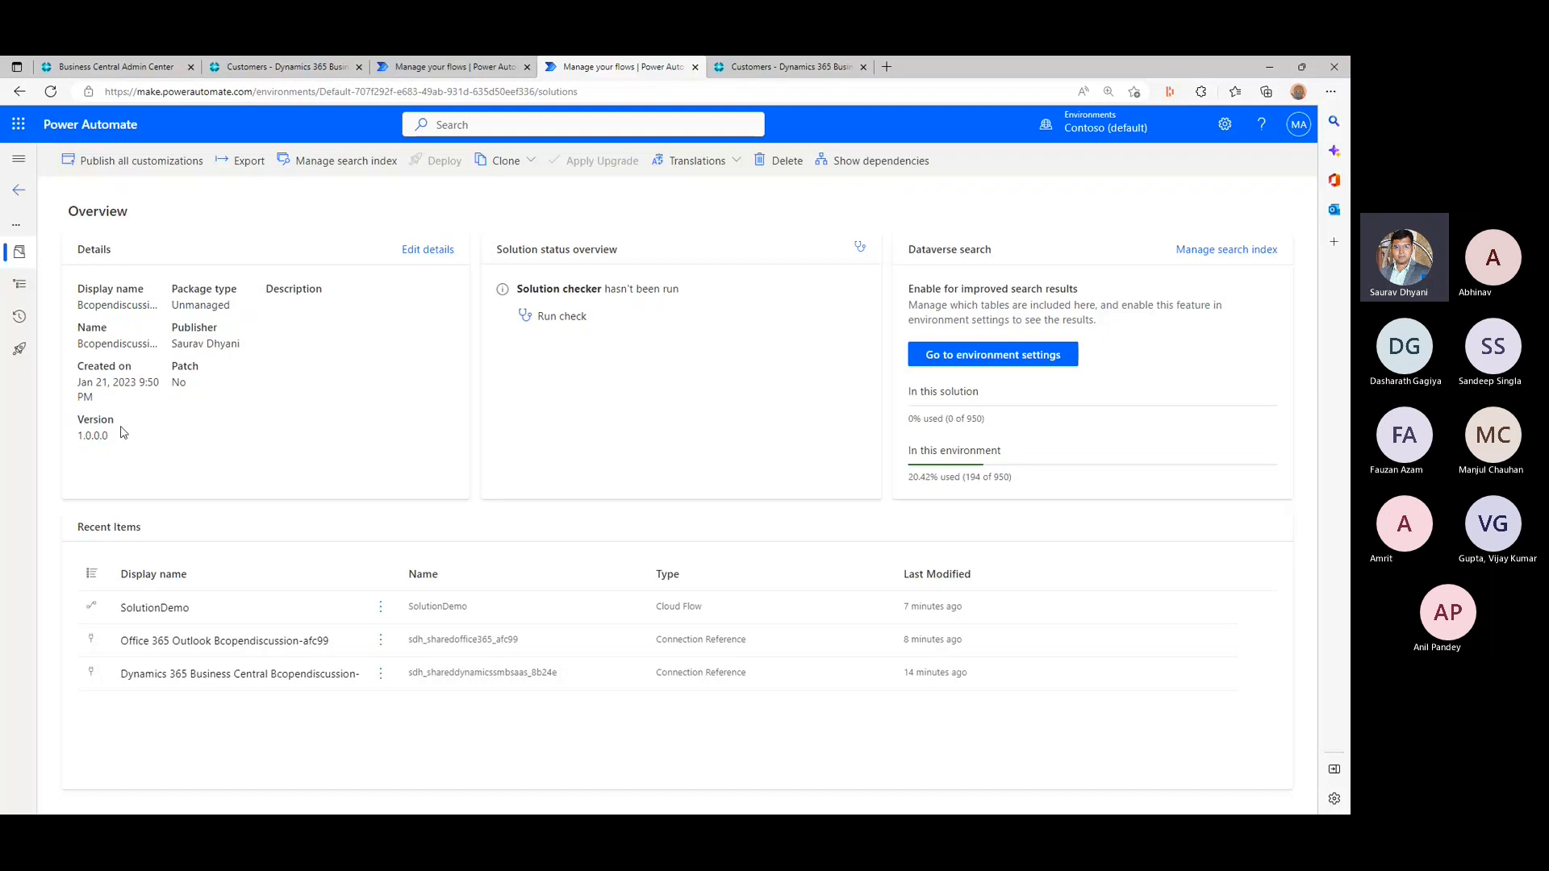
pyautogui.tripleClick(123, 418)
pyautogui.click(216, 407)
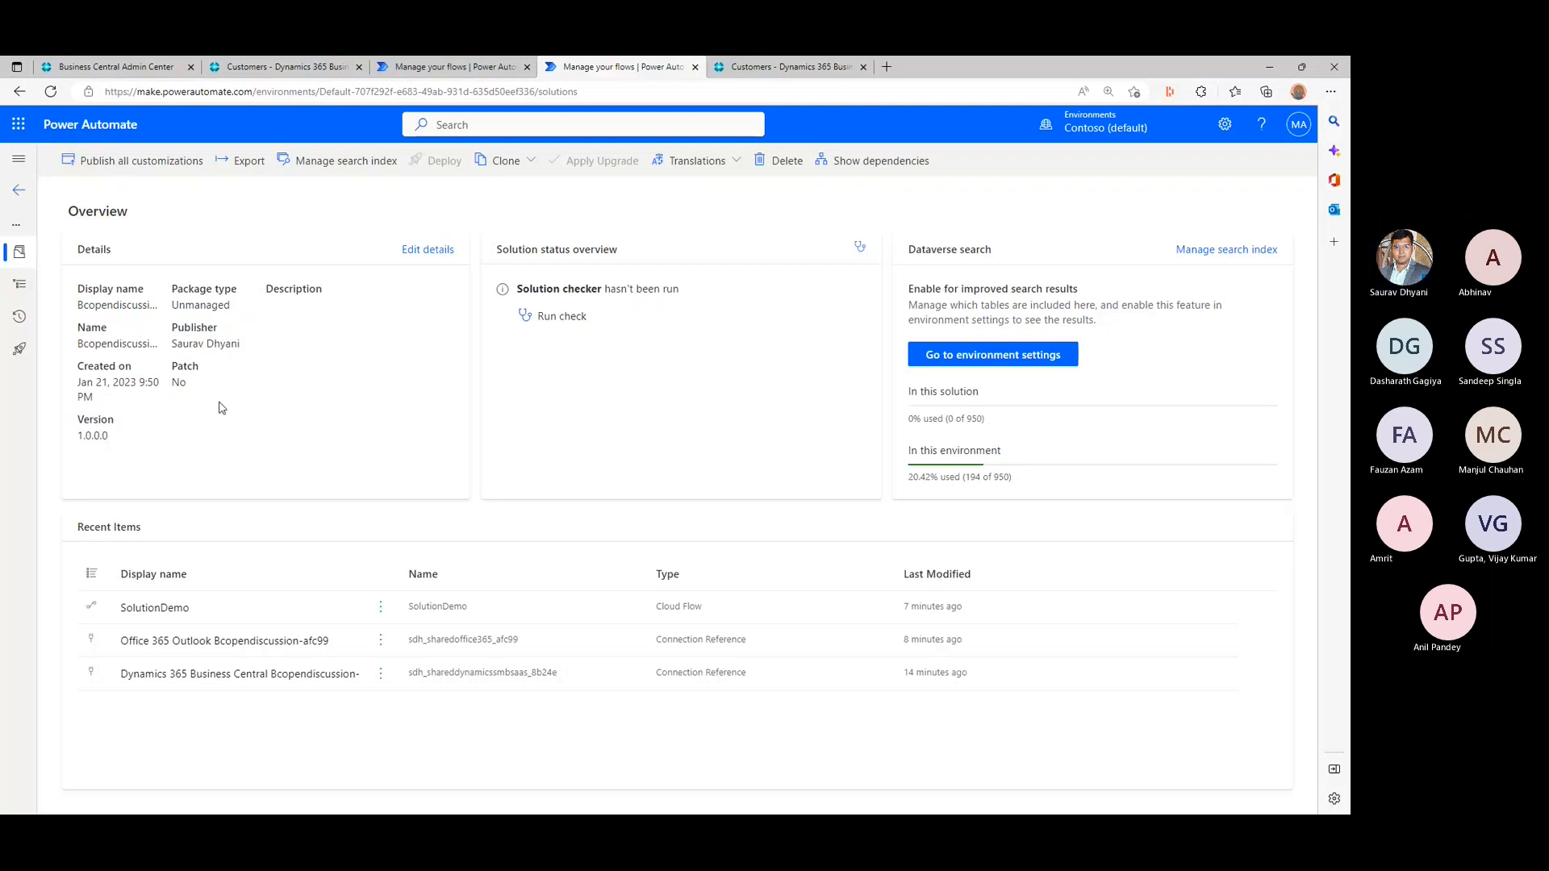
# - Run the solution checker on the Bcopendiscussion solution and review the issue results by severity
pyautogui.tripleClick(584, 296)
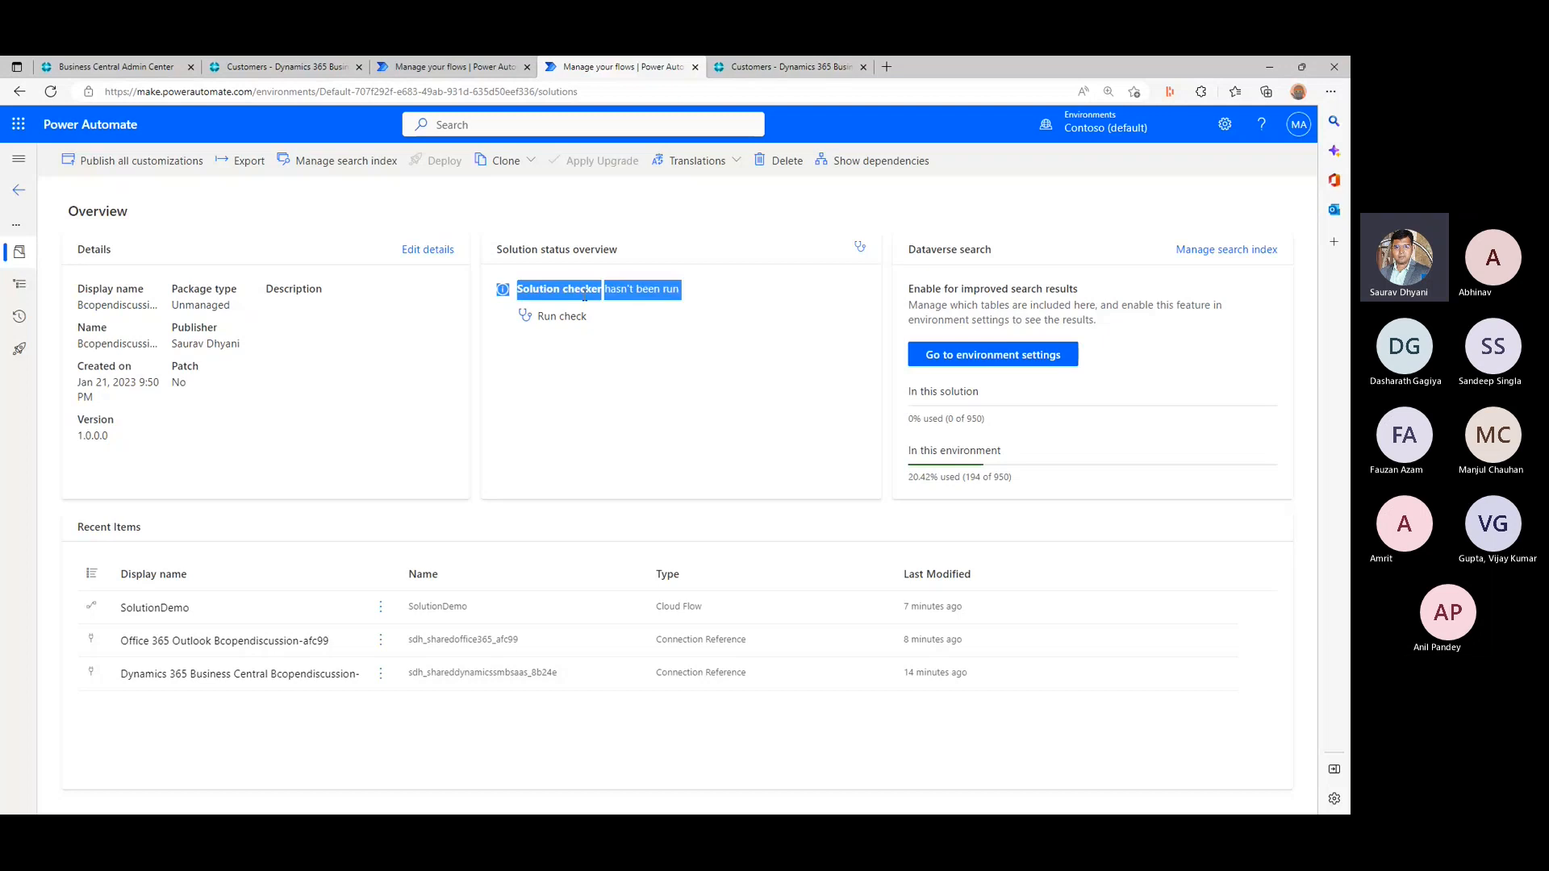
pyautogui.click(576, 307)
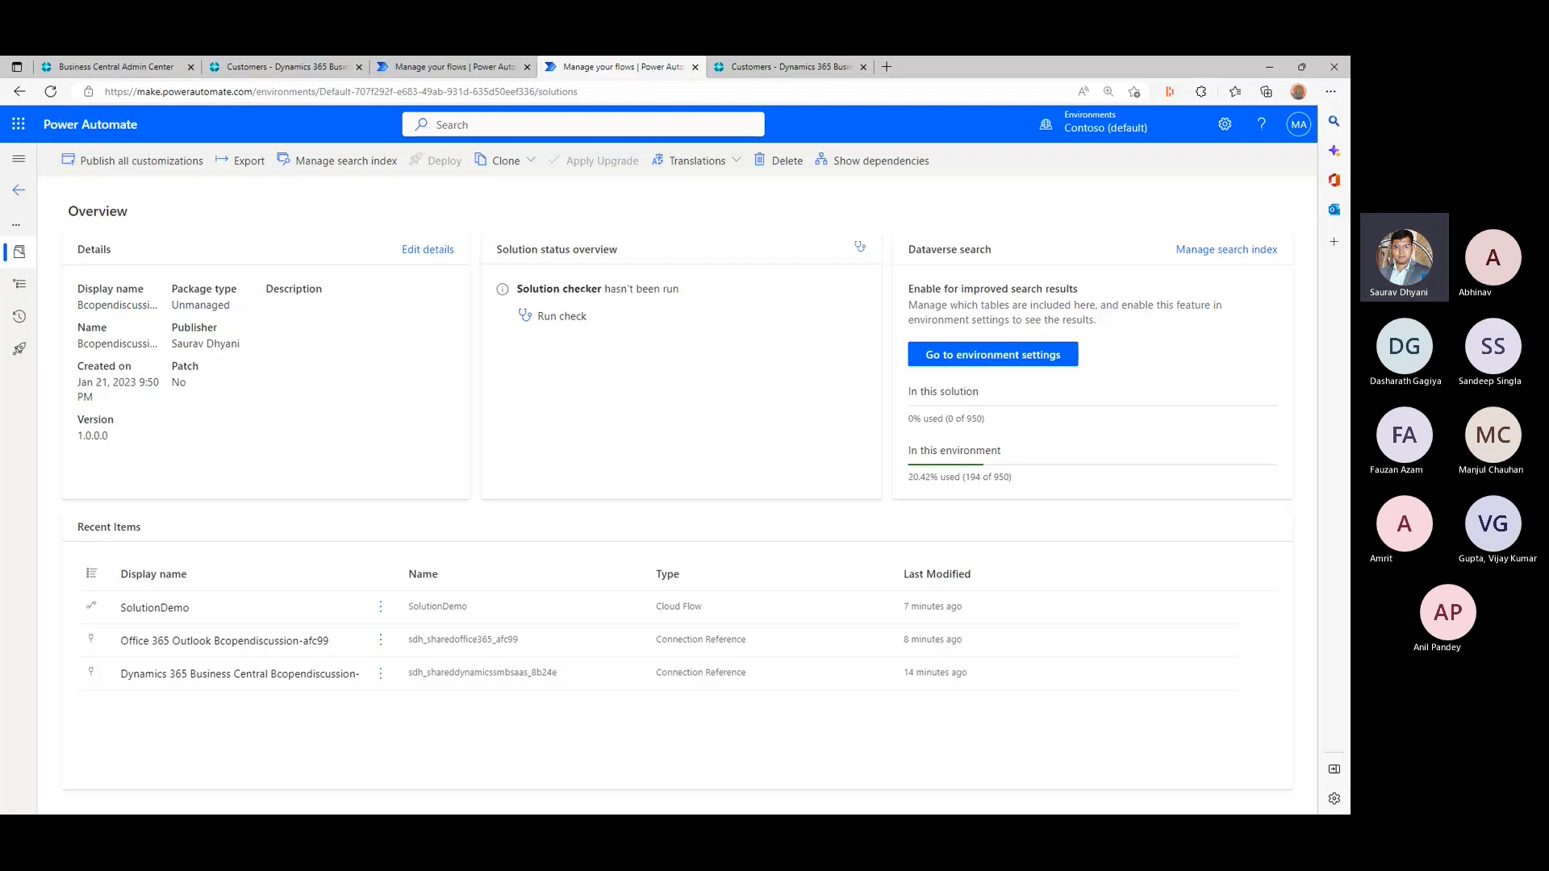
pyautogui.click(568, 320)
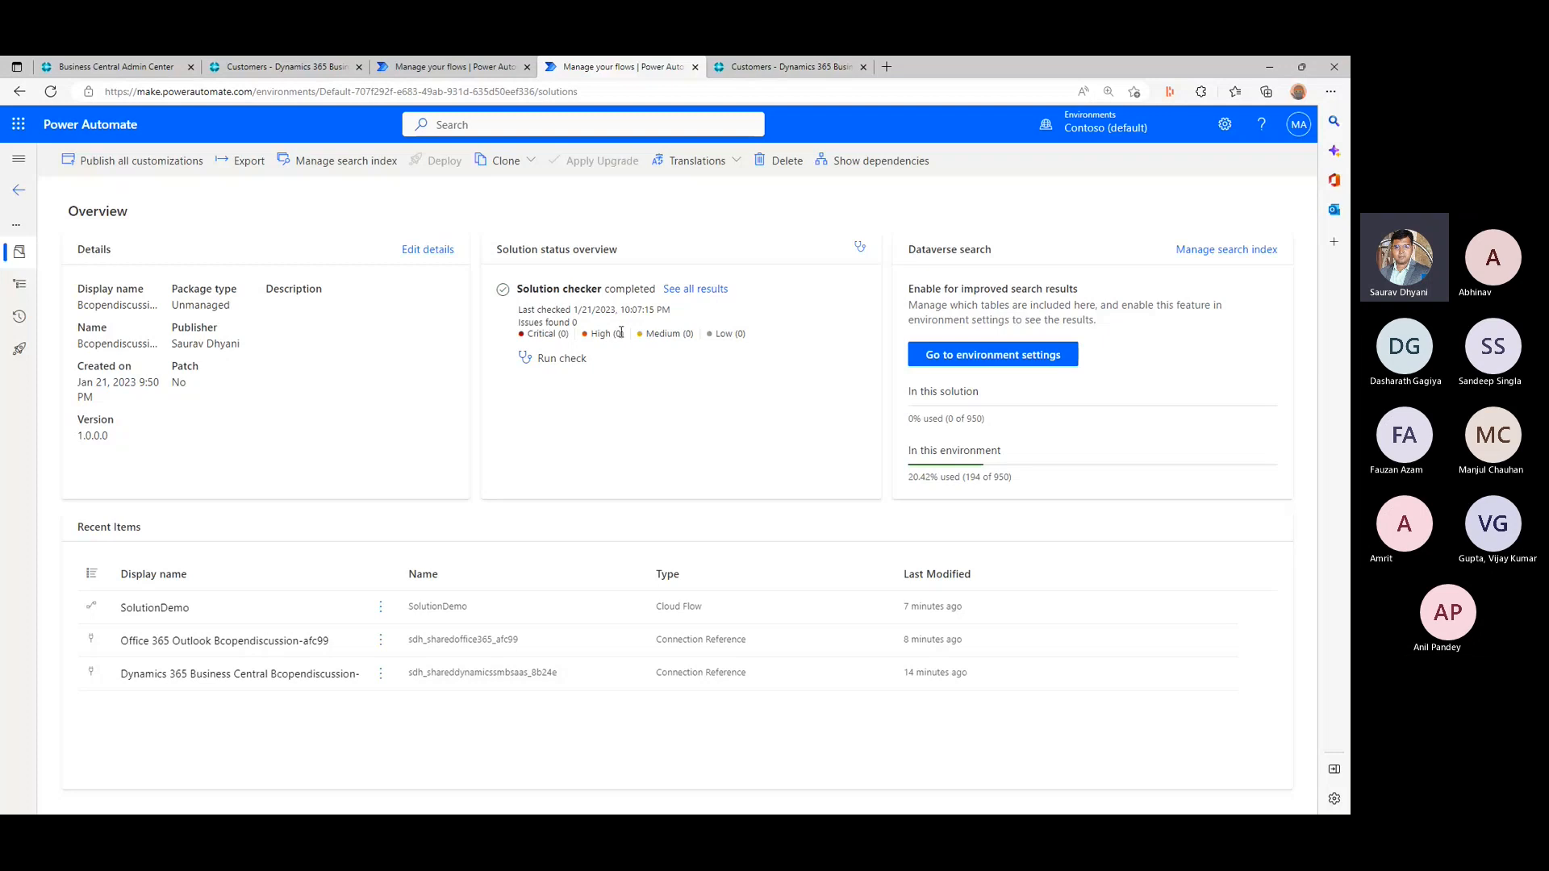
pyautogui.moveTo(781, 338); pyautogui.dragTo(601, 334)
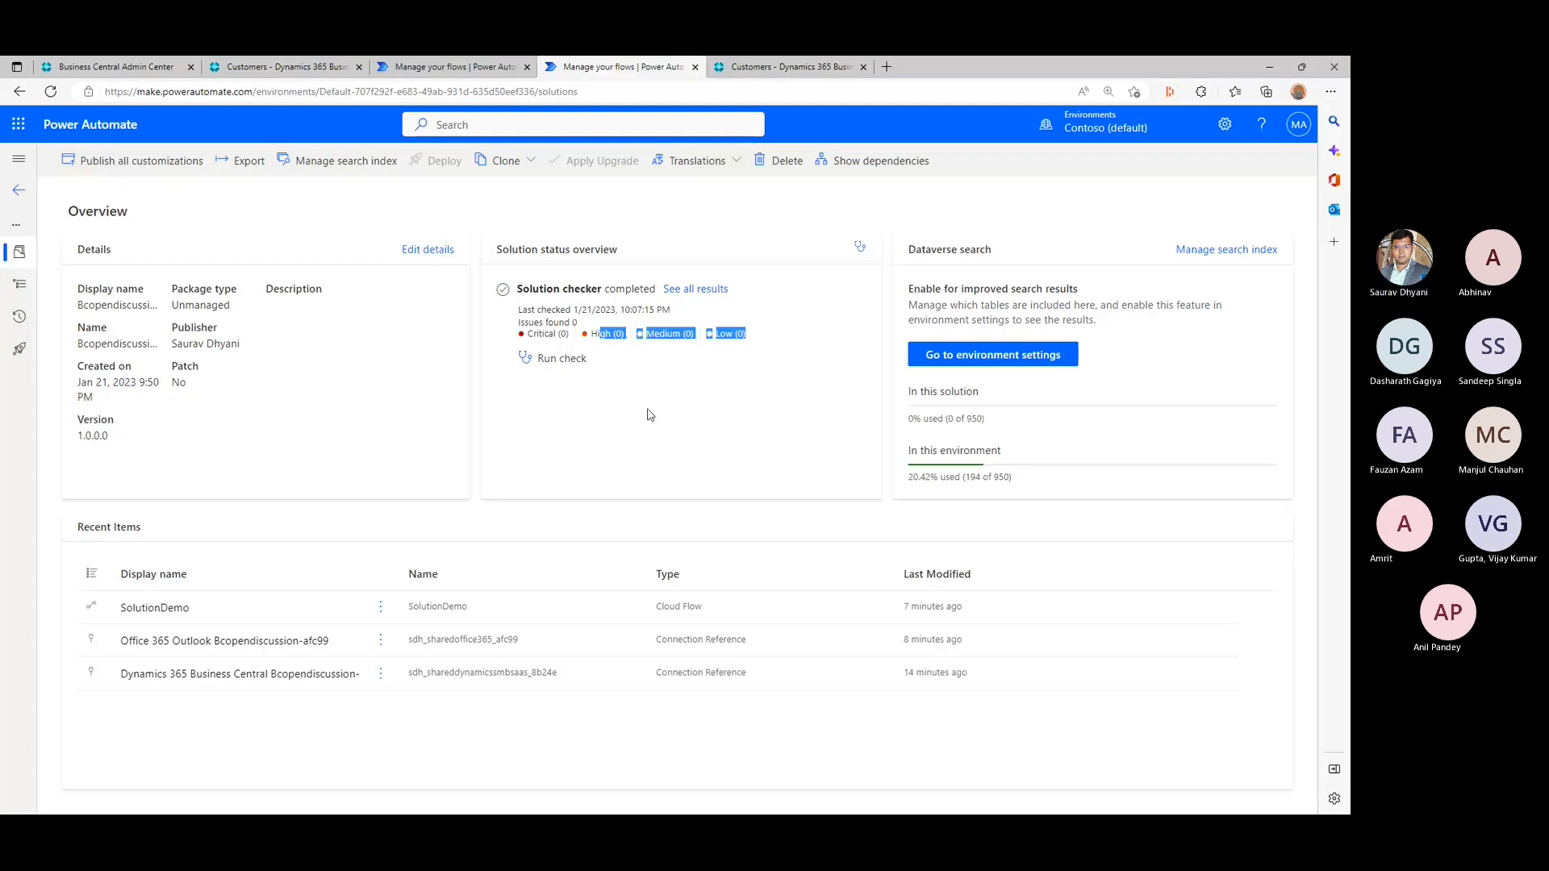
pyautogui.click(648, 412)
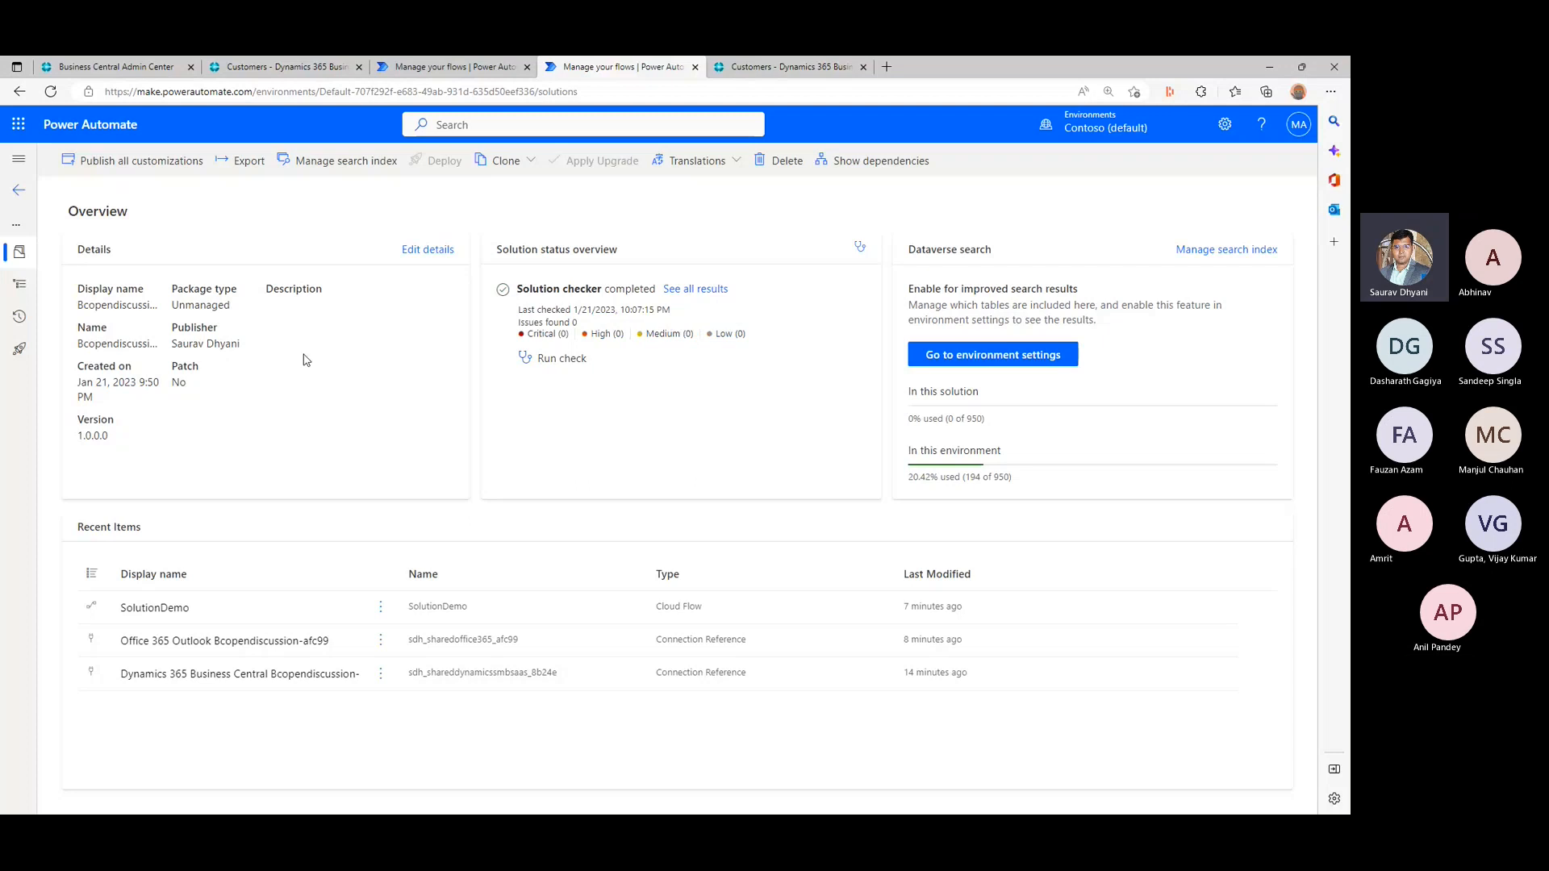
# - Start exporting the Bcopendiscussion solution and publish all its changes
pyautogui.click(242, 165)
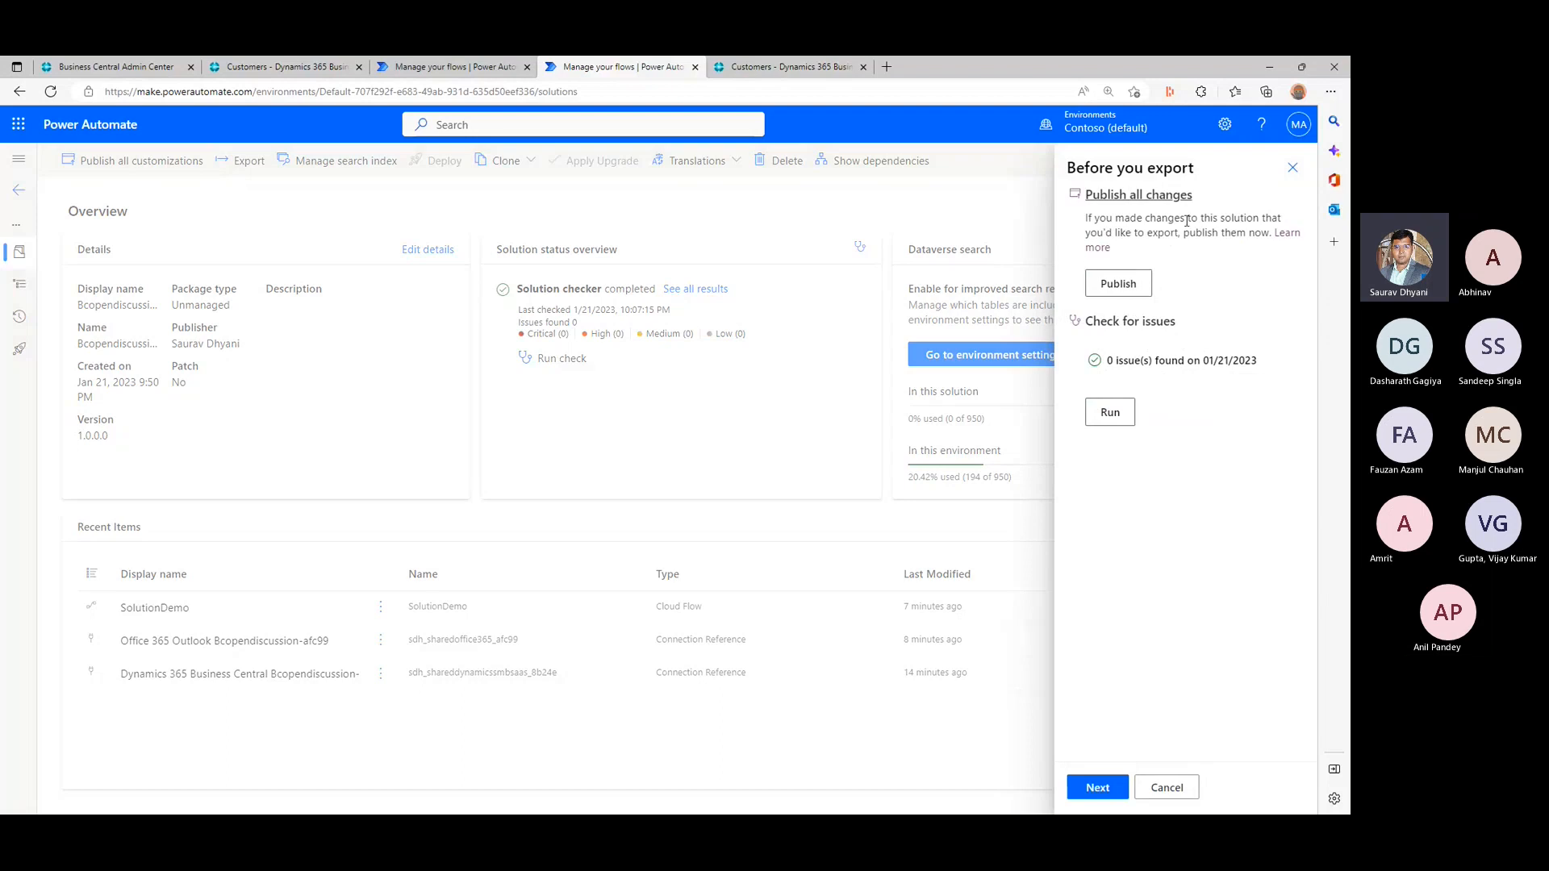
pyautogui.click(1139, 288)
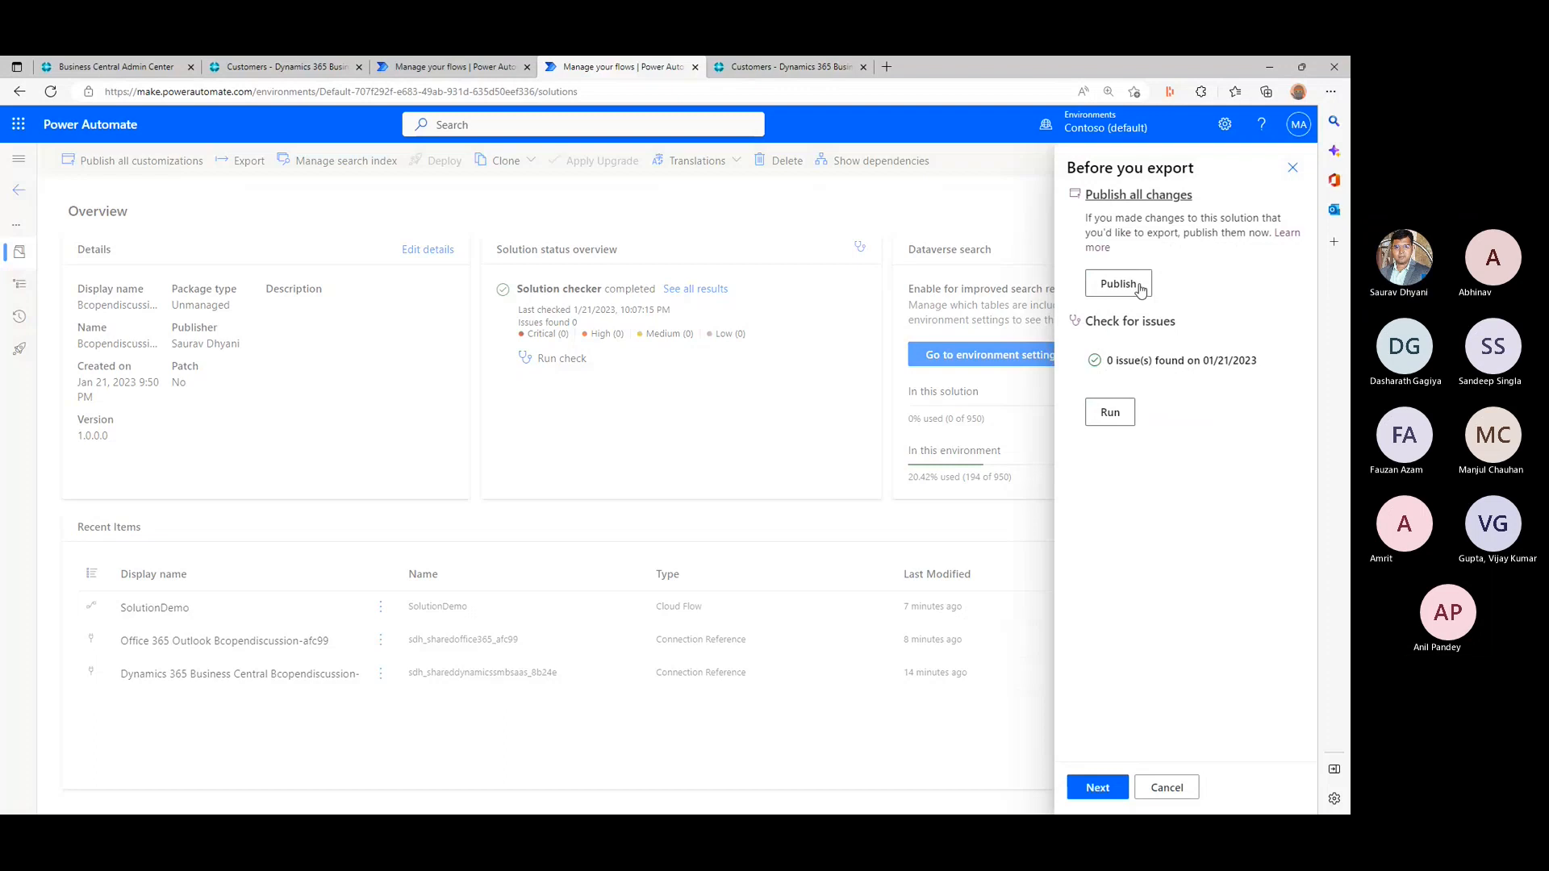
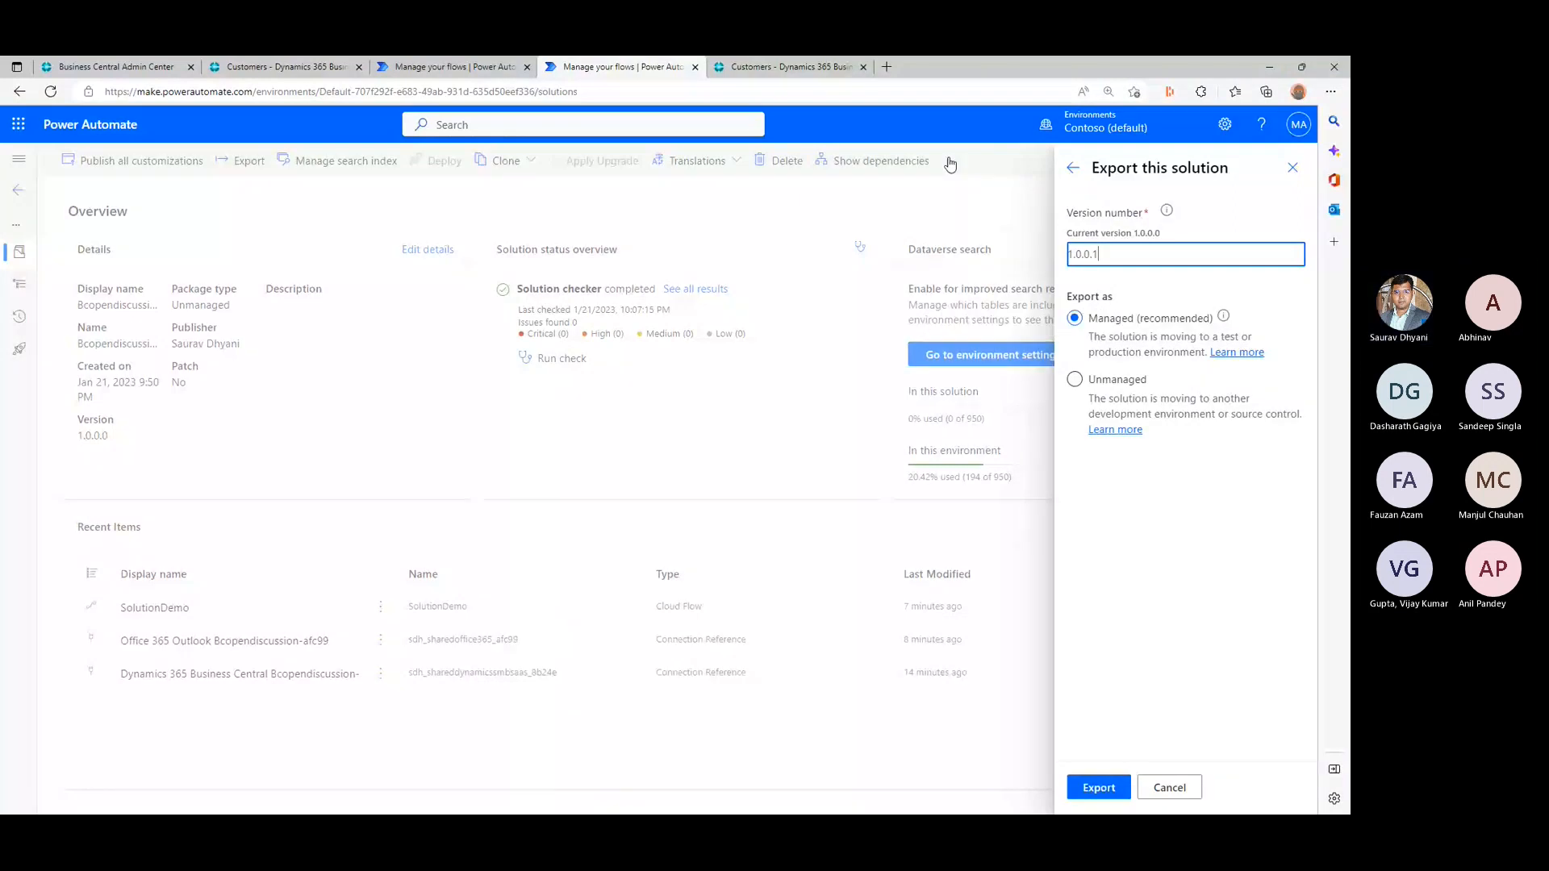
# - Export the Bcopendiscussion solution as unmanaged with version number 1.0.0.1
pyautogui.click(1076, 380)
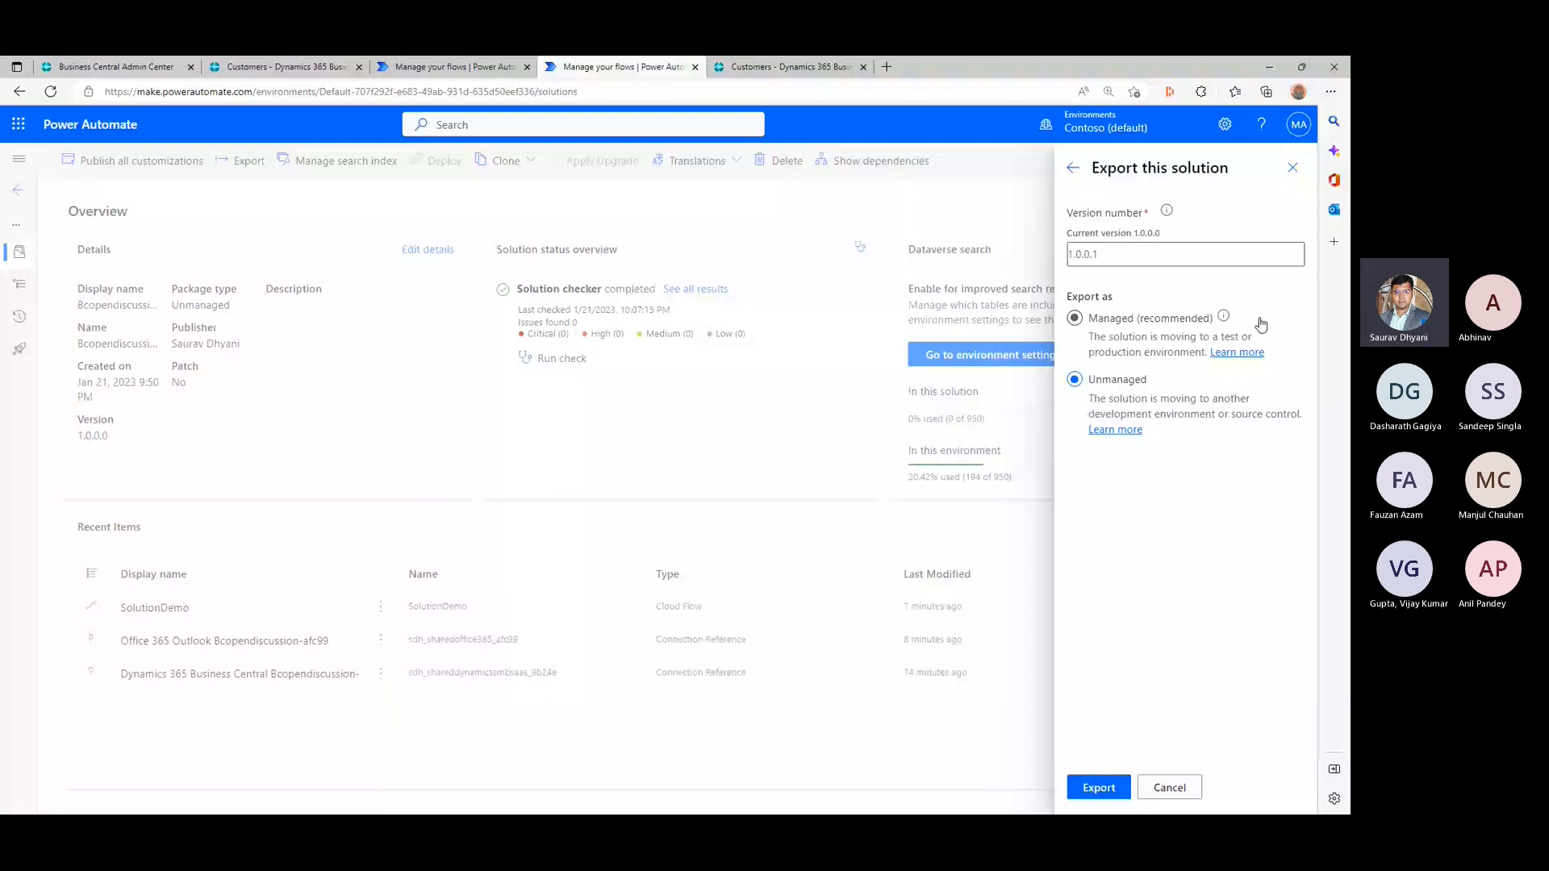
pyautogui.click(1099, 787)
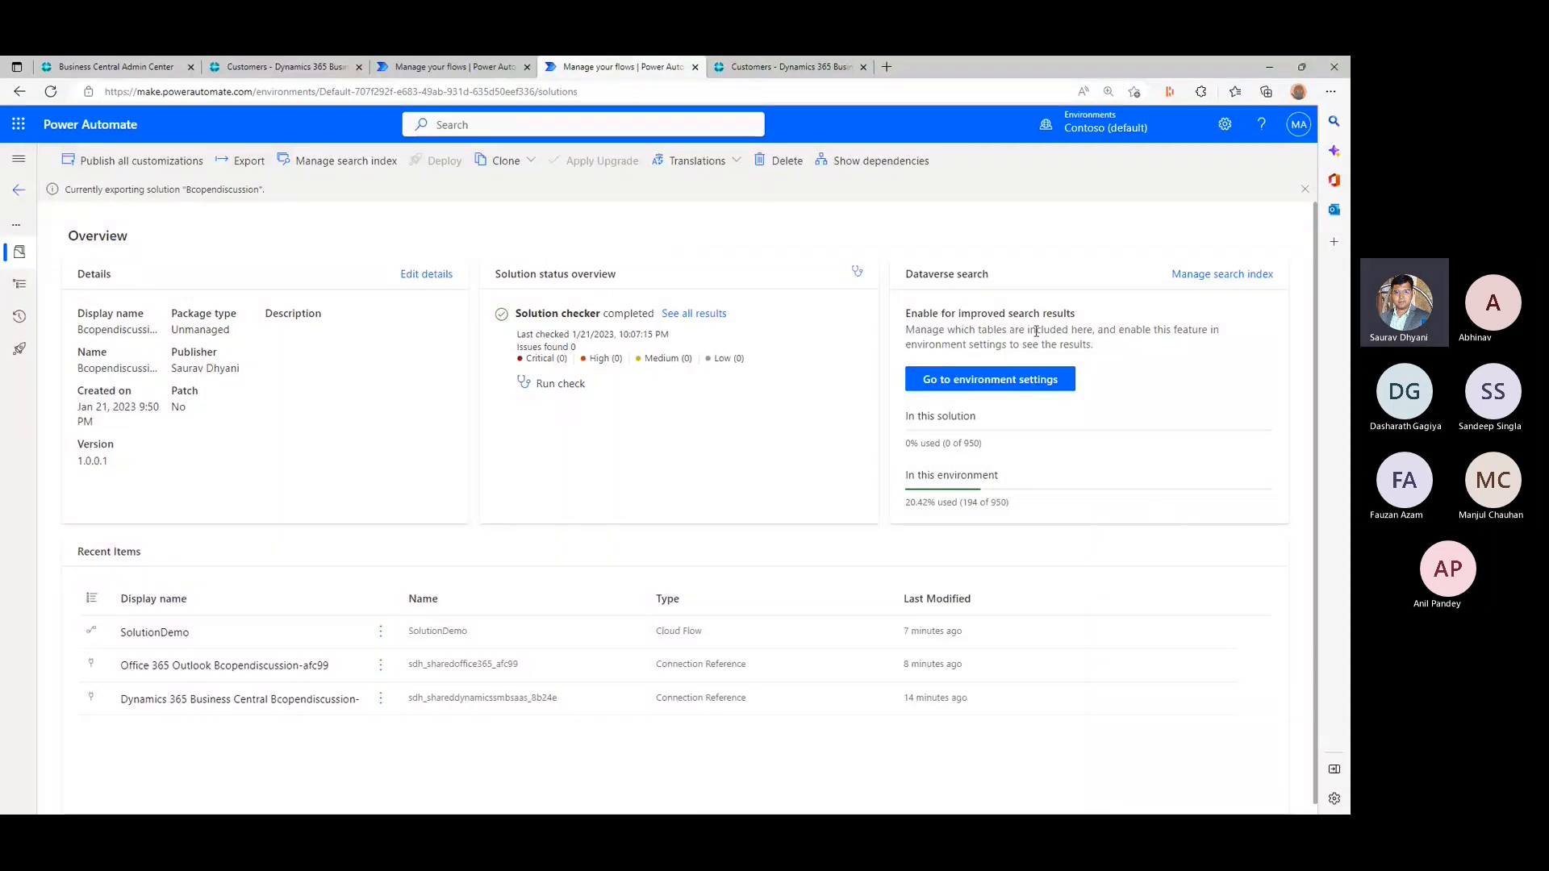
pyautogui.tripleClick(221, 188)
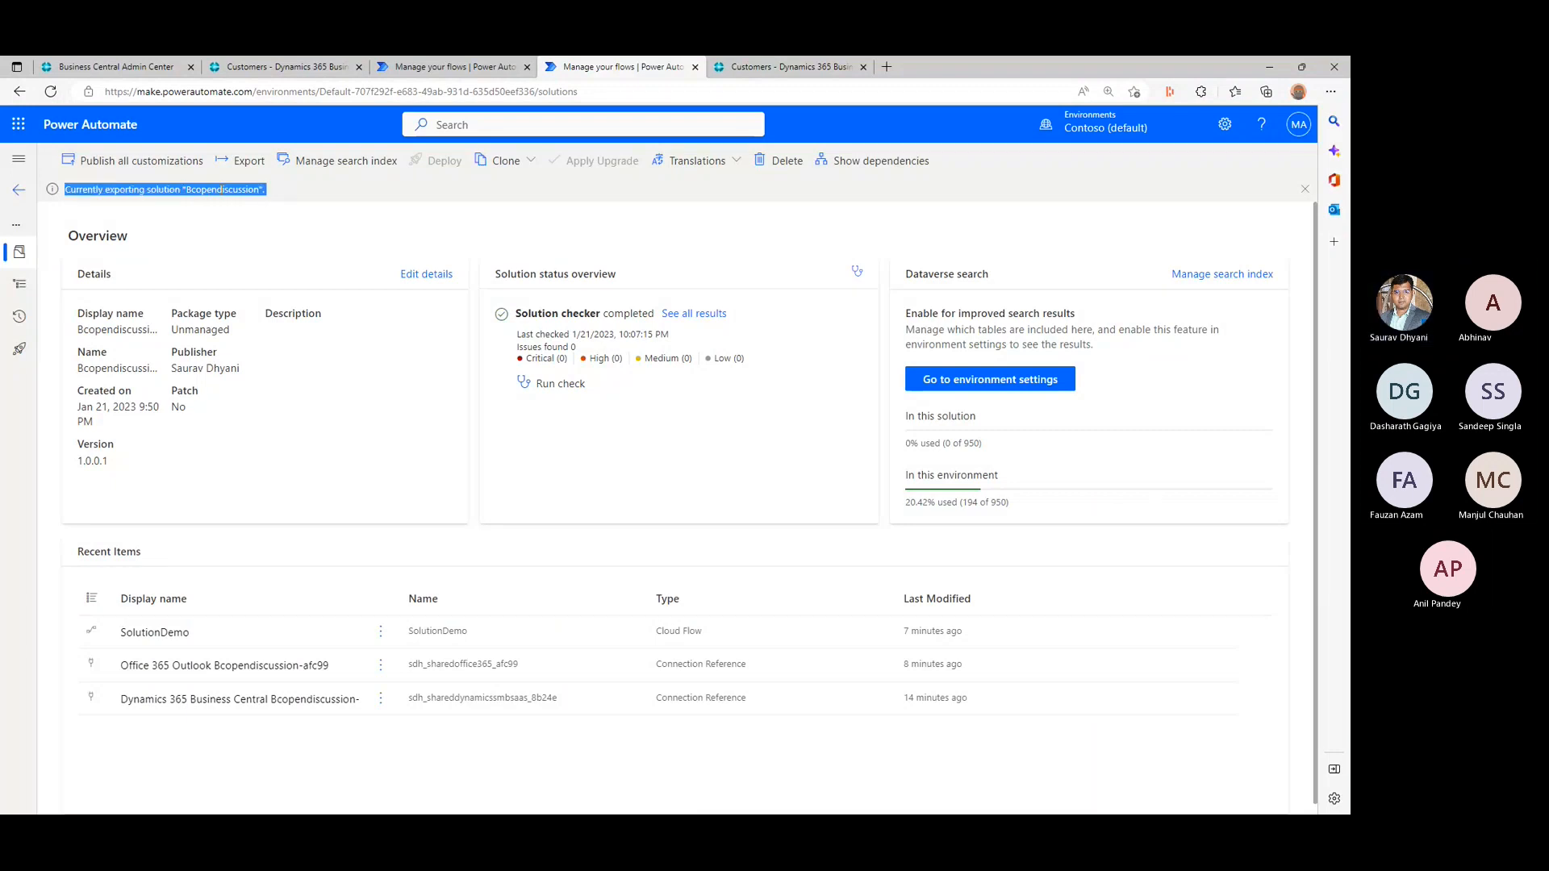
pyautogui.click(492, 219)
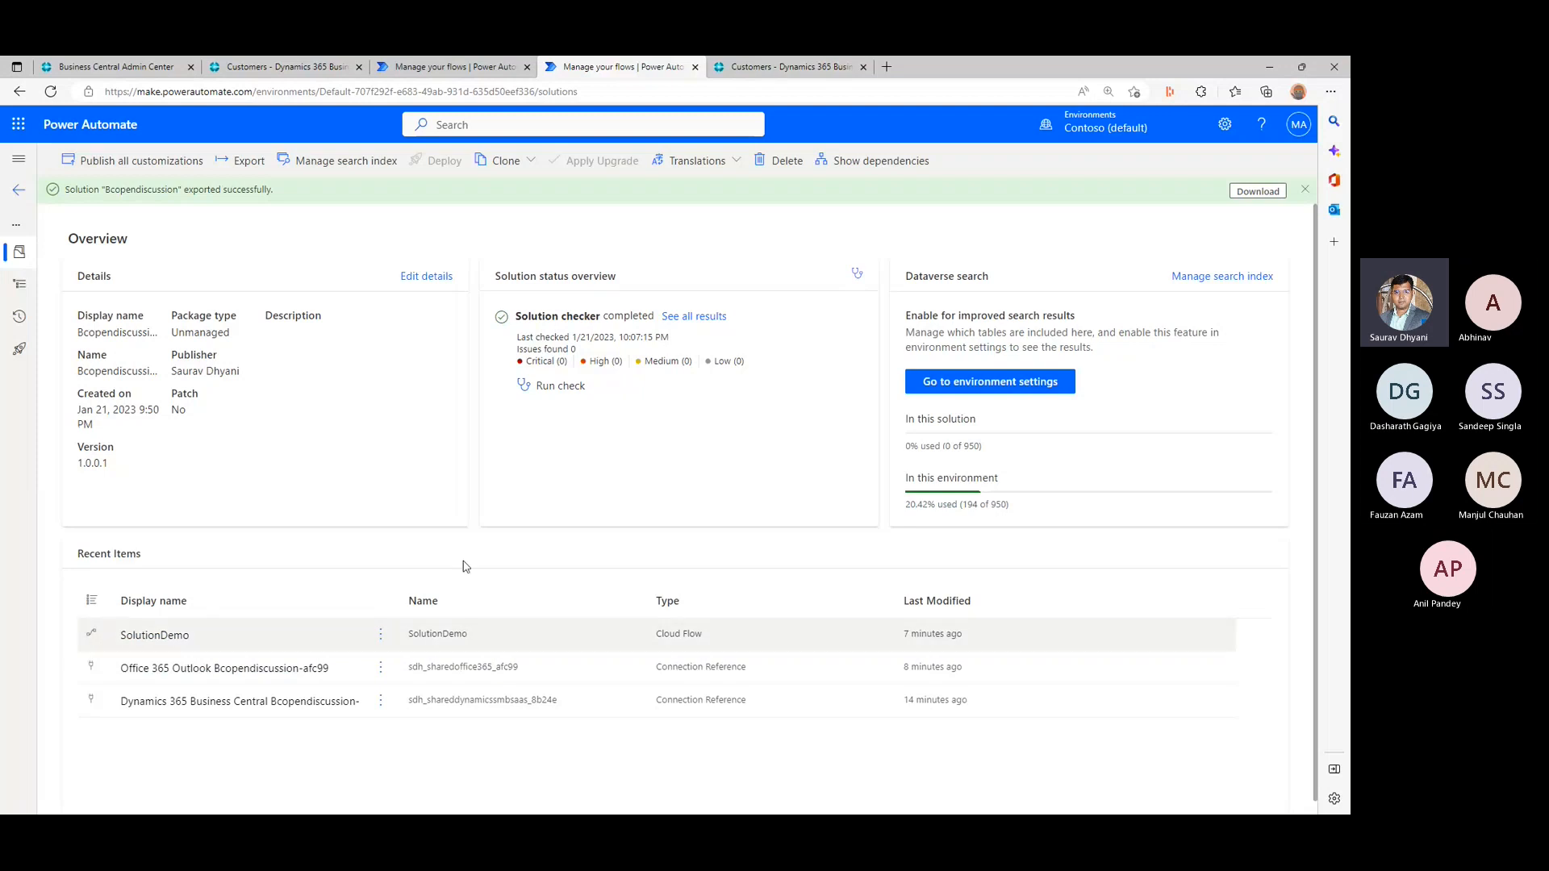
# - Download the exported Bcopendiscussion solution and open Bcopendiscussion_1_0_0_1.zip
pyautogui.doubleClick(144, 188)
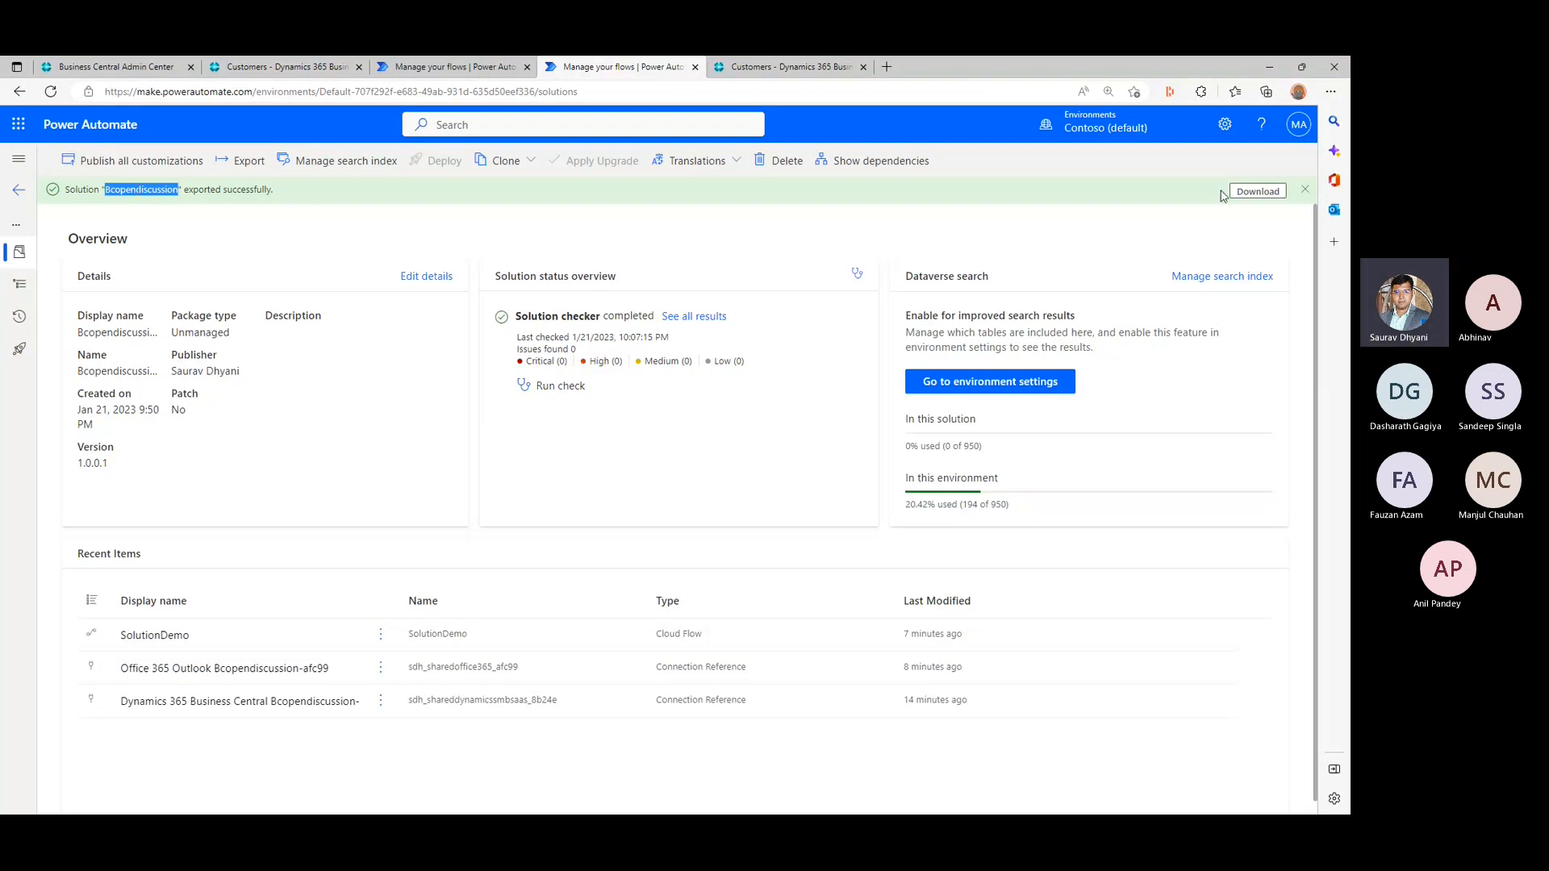
pyautogui.click(1260, 193)
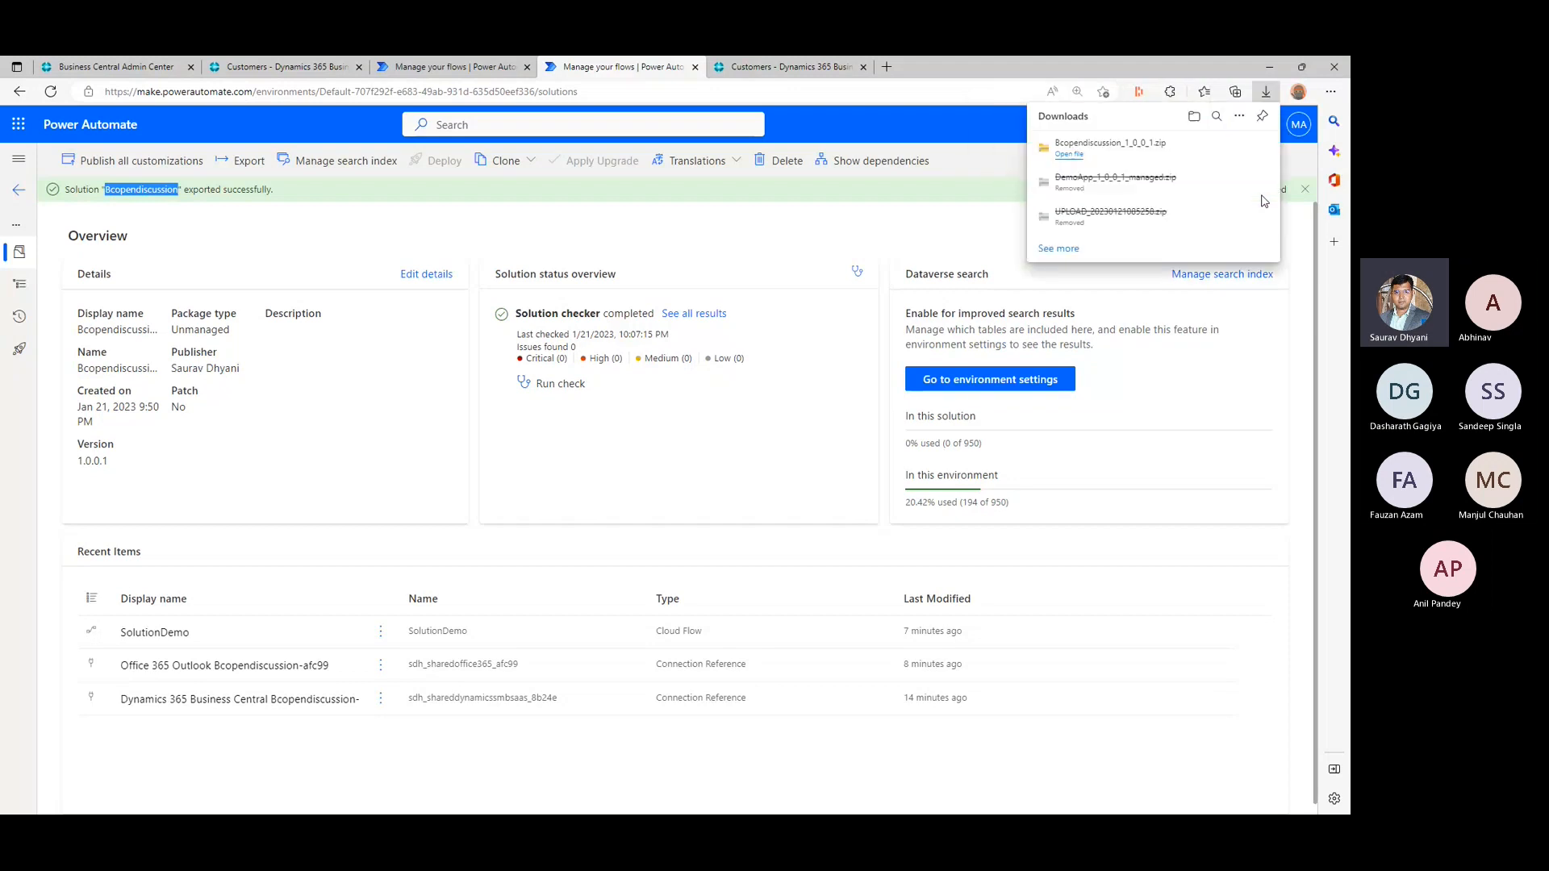
pyautogui.click(1095, 146)
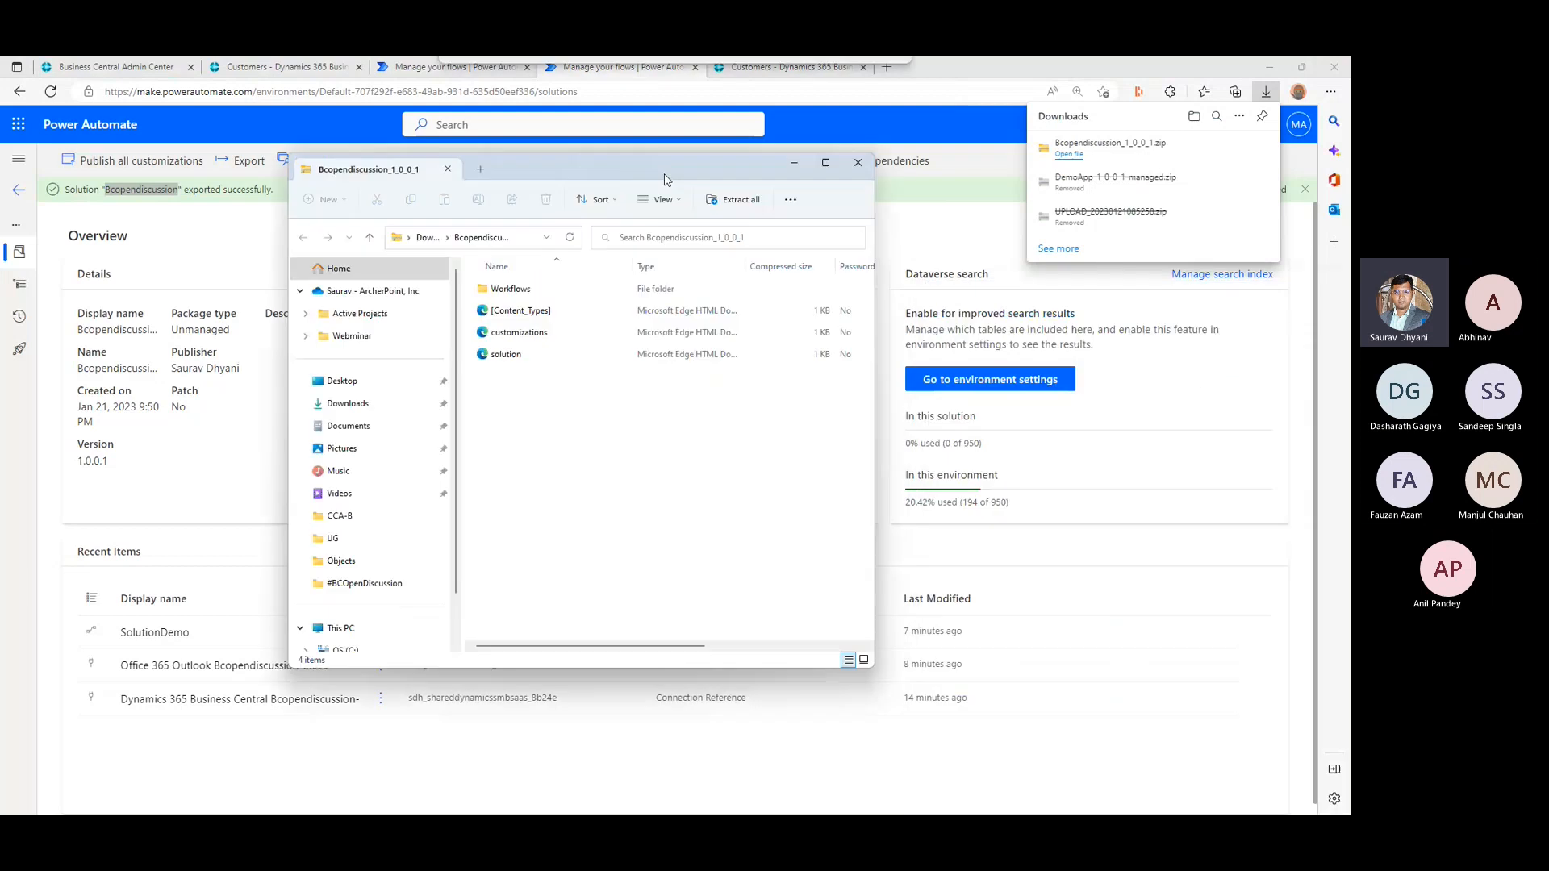
# - Open the SolutionDemo JSON file from the archive's Workflows folder in Visual Studio Code, trusting its authors
pyautogui.click(521, 334)
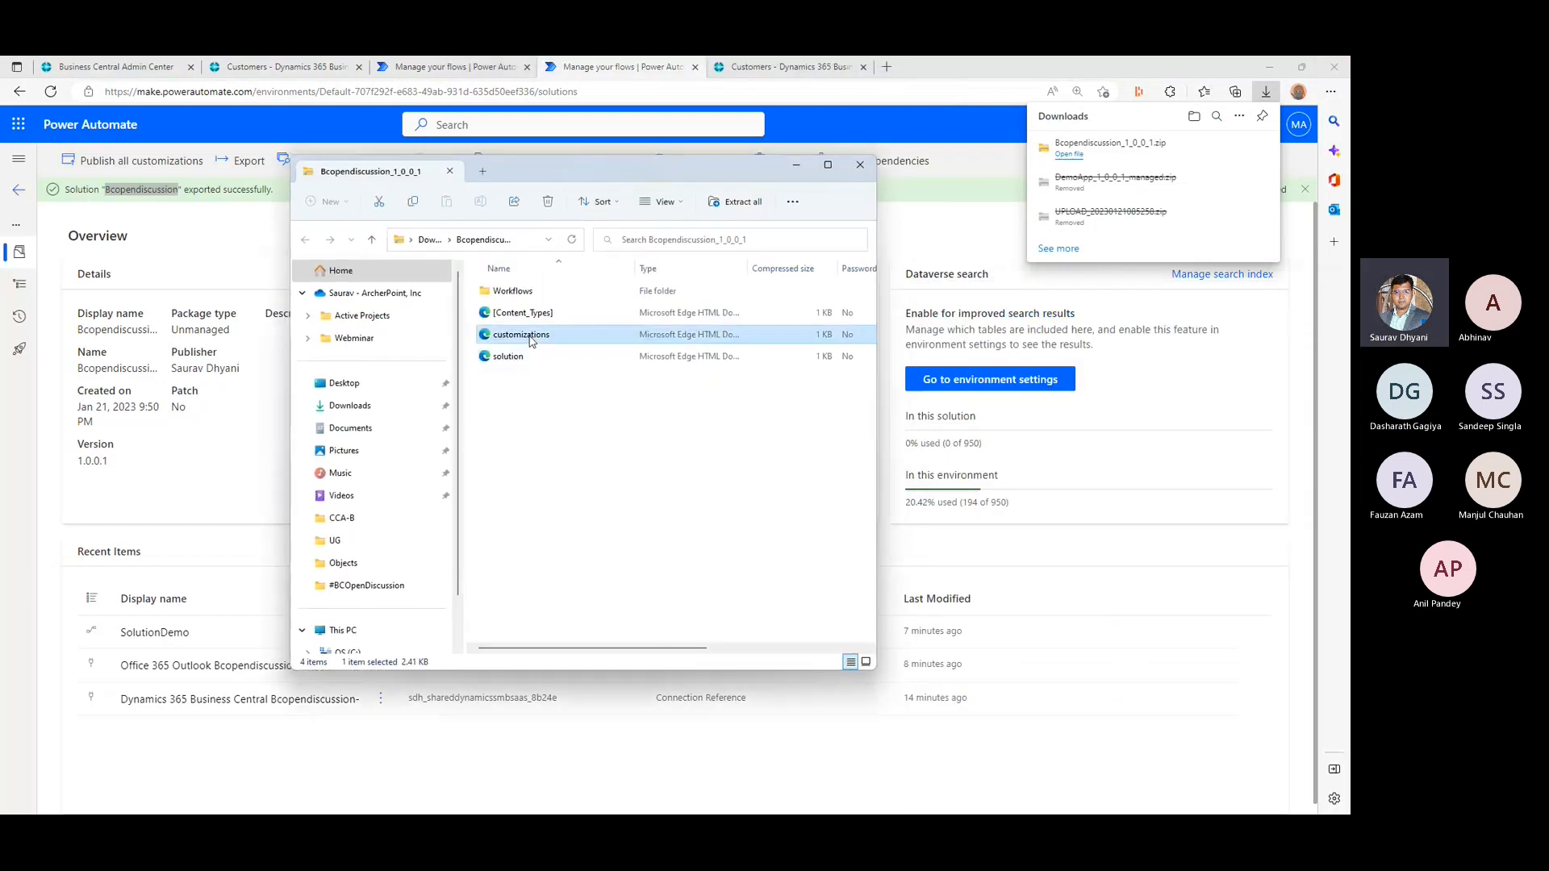
pyautogui.click(523, 312)
pyautogui.doubleClick(538, 292)
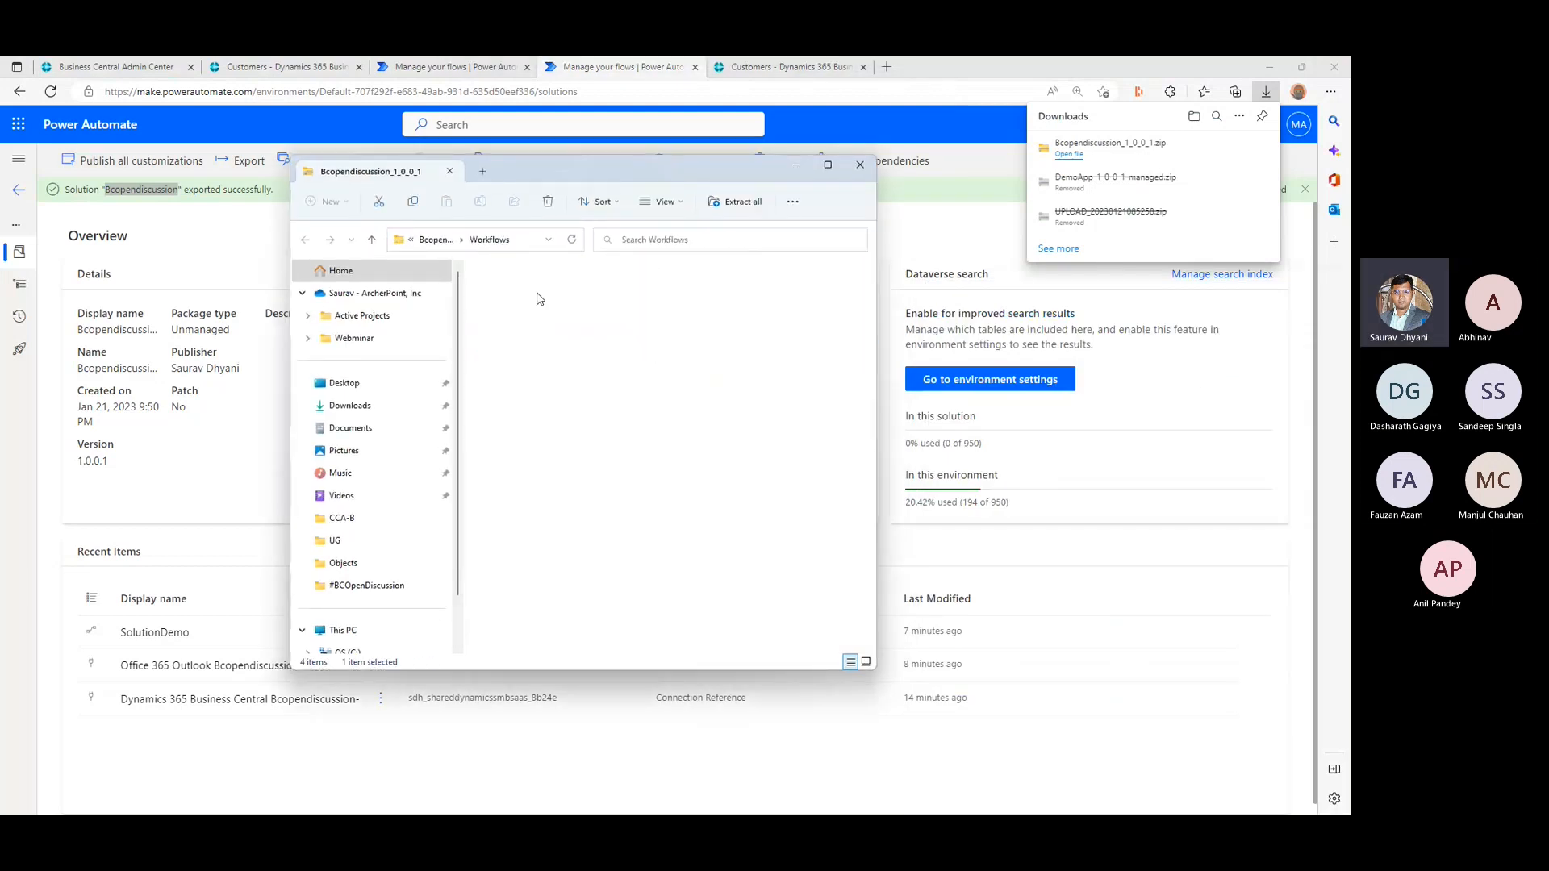
pyautogui.click(538, 293)
pyautogui.rightClick(539, 297)
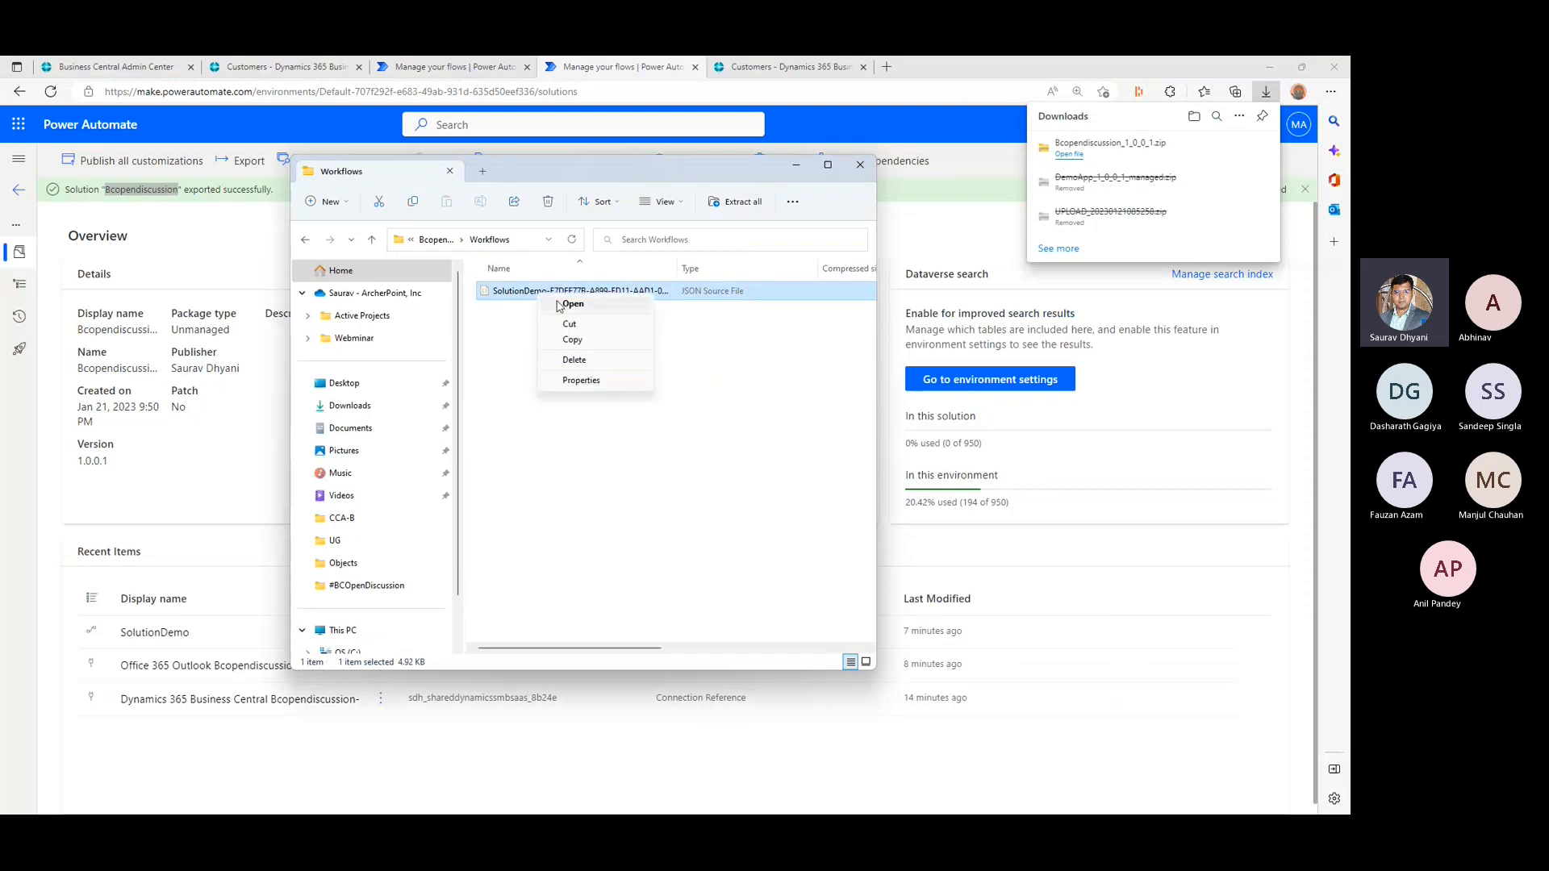
pyautogui.click(564, 304)
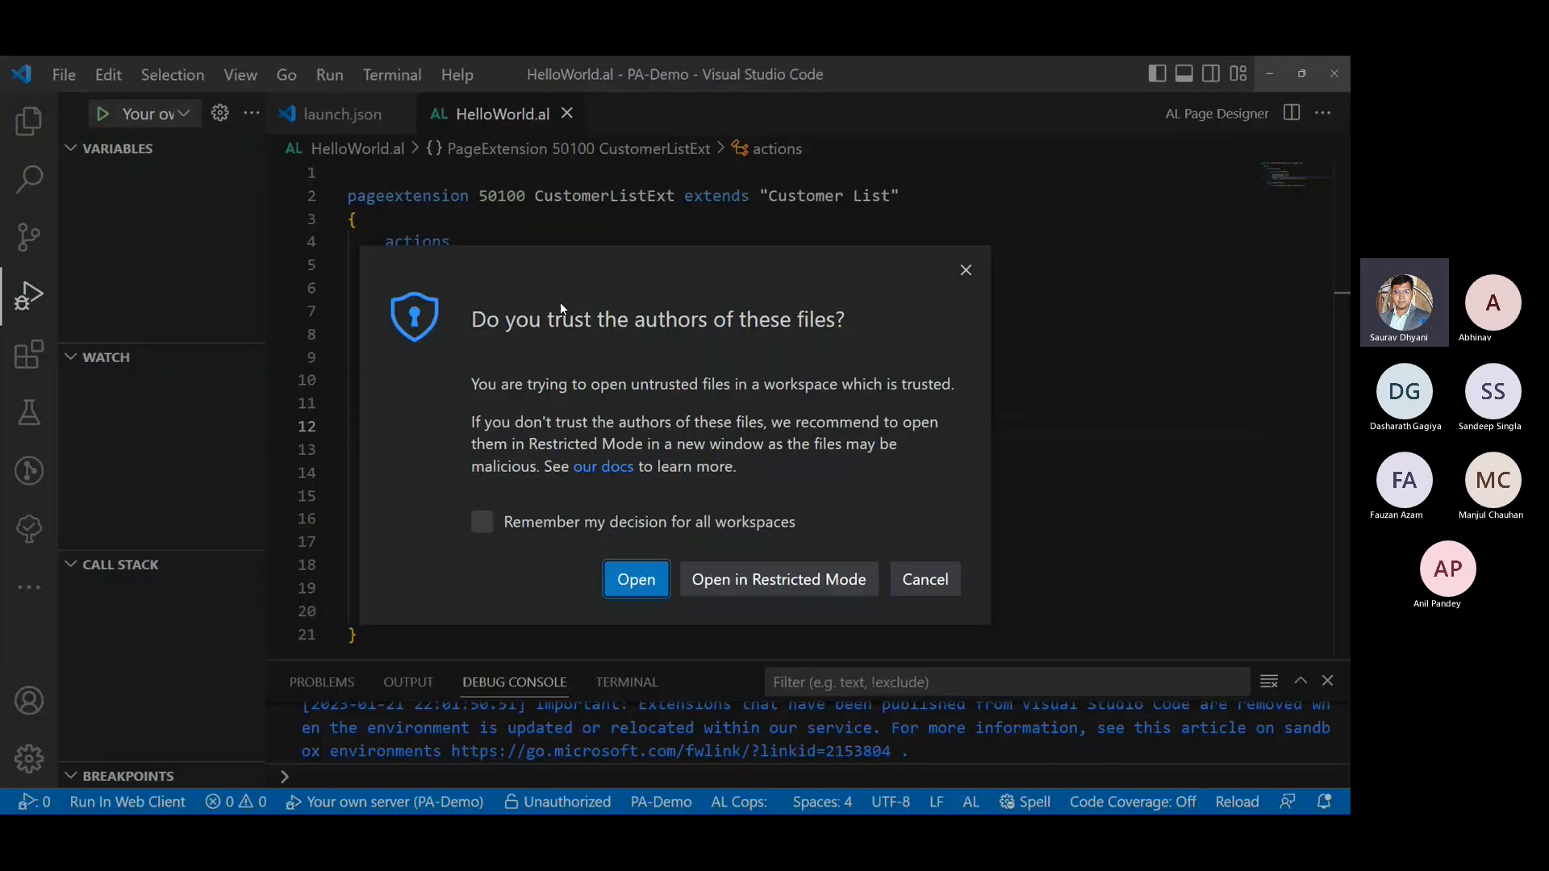
pyautogui.click(637, 580)
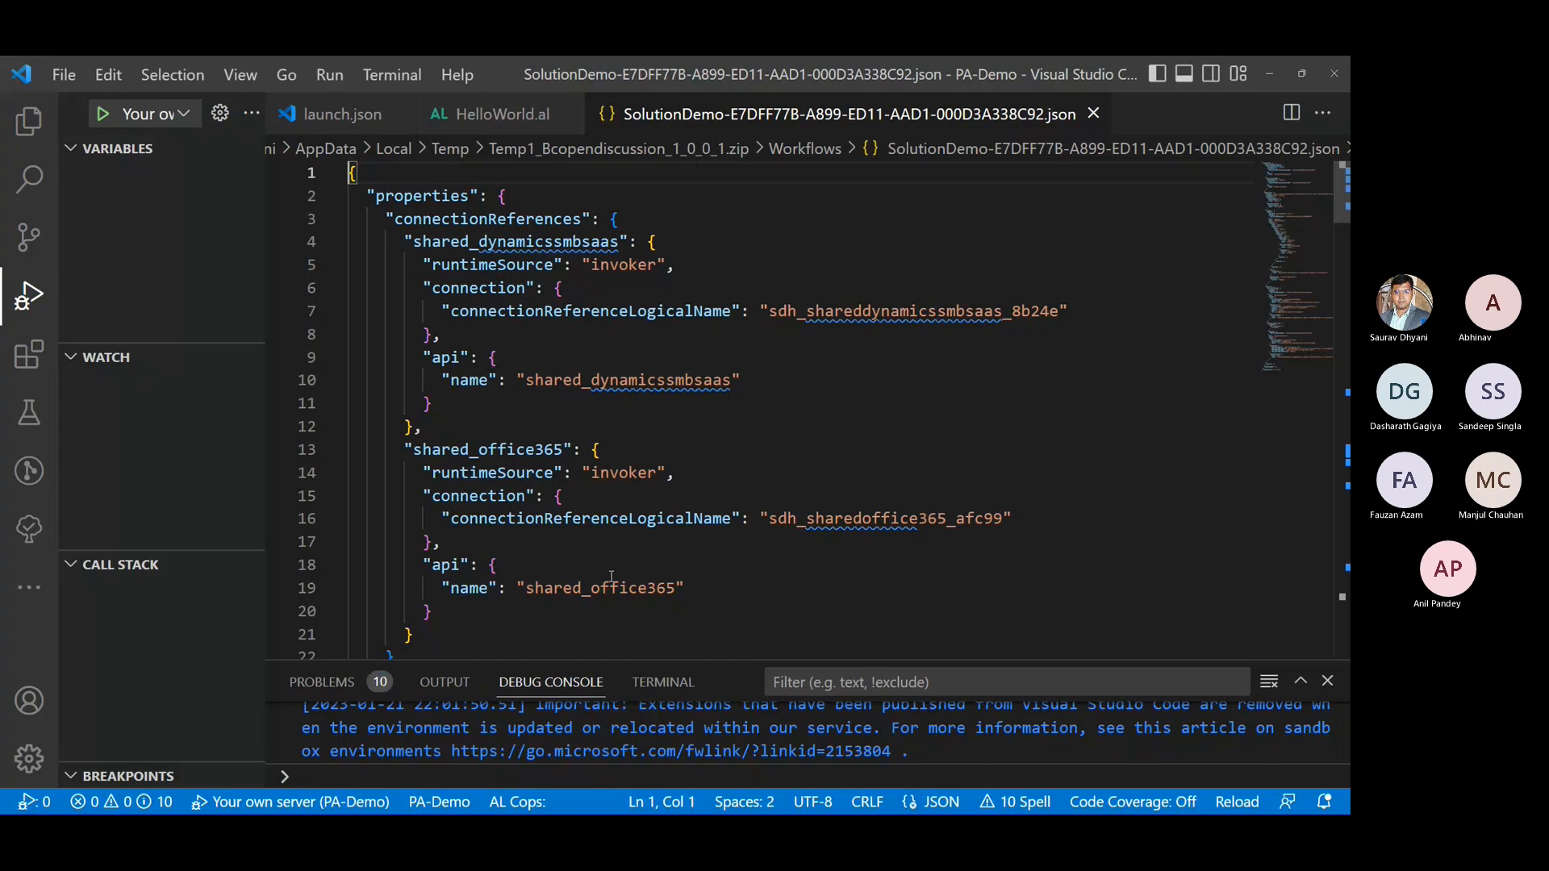
# - Examine the SolutionDemo flow JSON, from connection references through triggers to the email action, and close the file
pyautogui.scroll(-1, 605, 384)
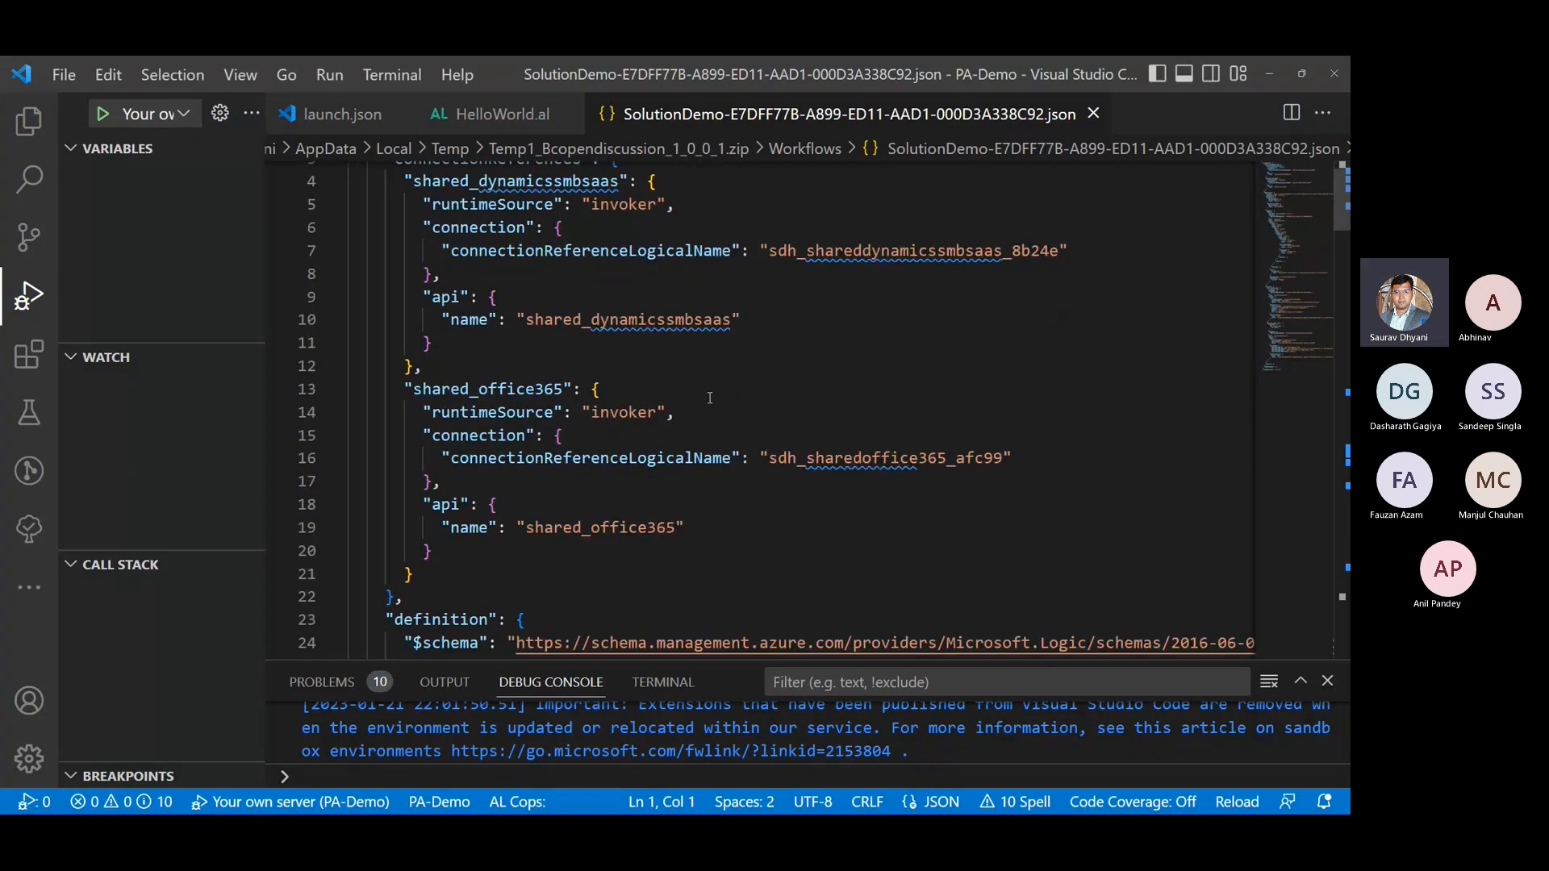
pyautogui.scroll(-2, 710, 398)
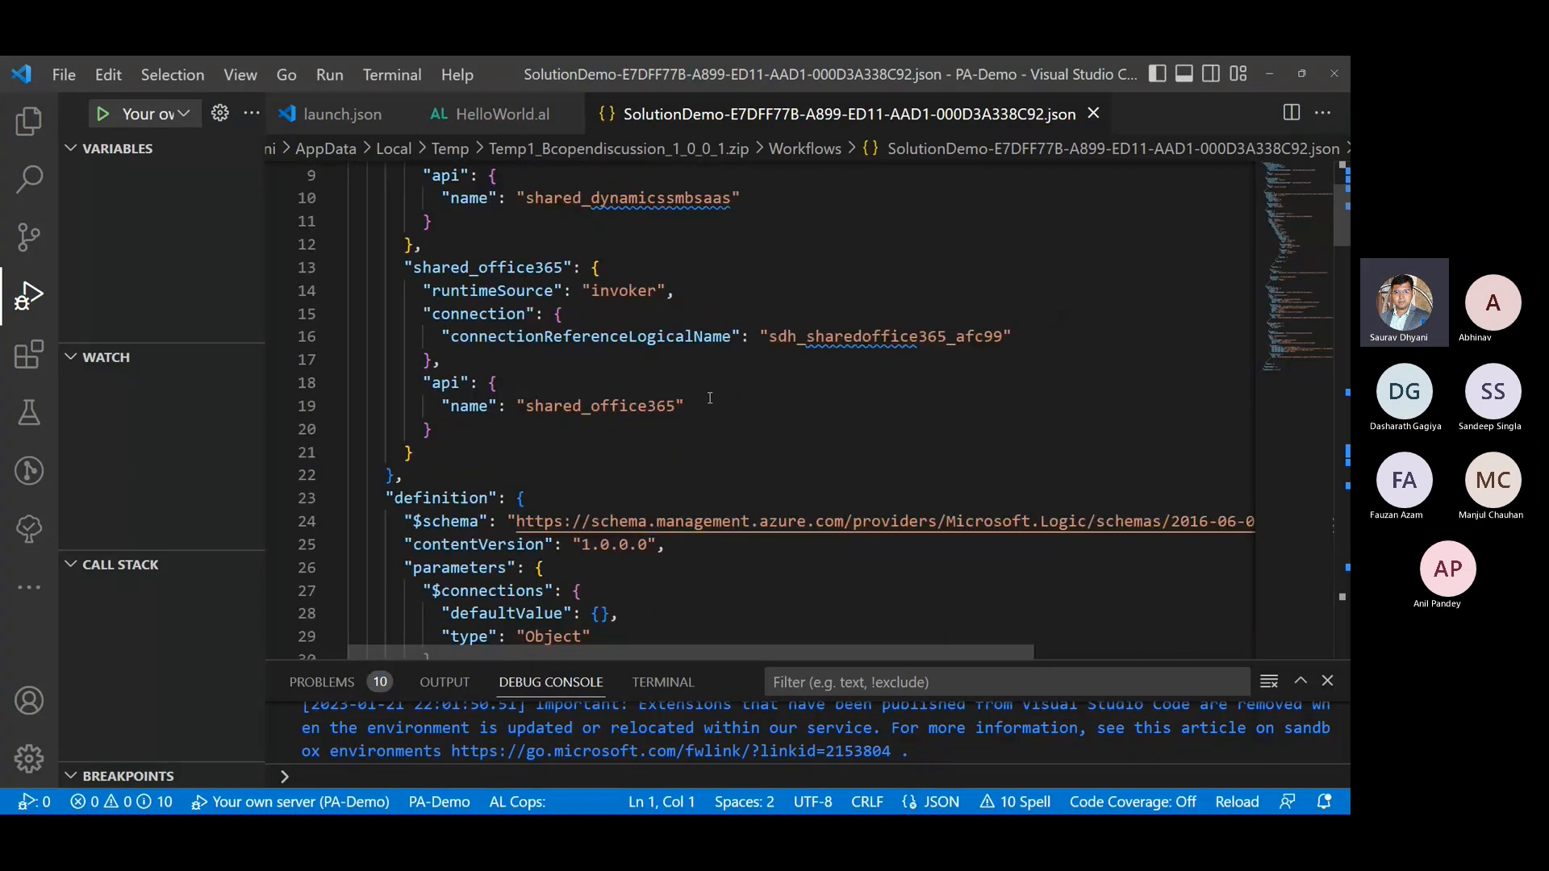
pyautogui.scroll(-2, 710, 397)
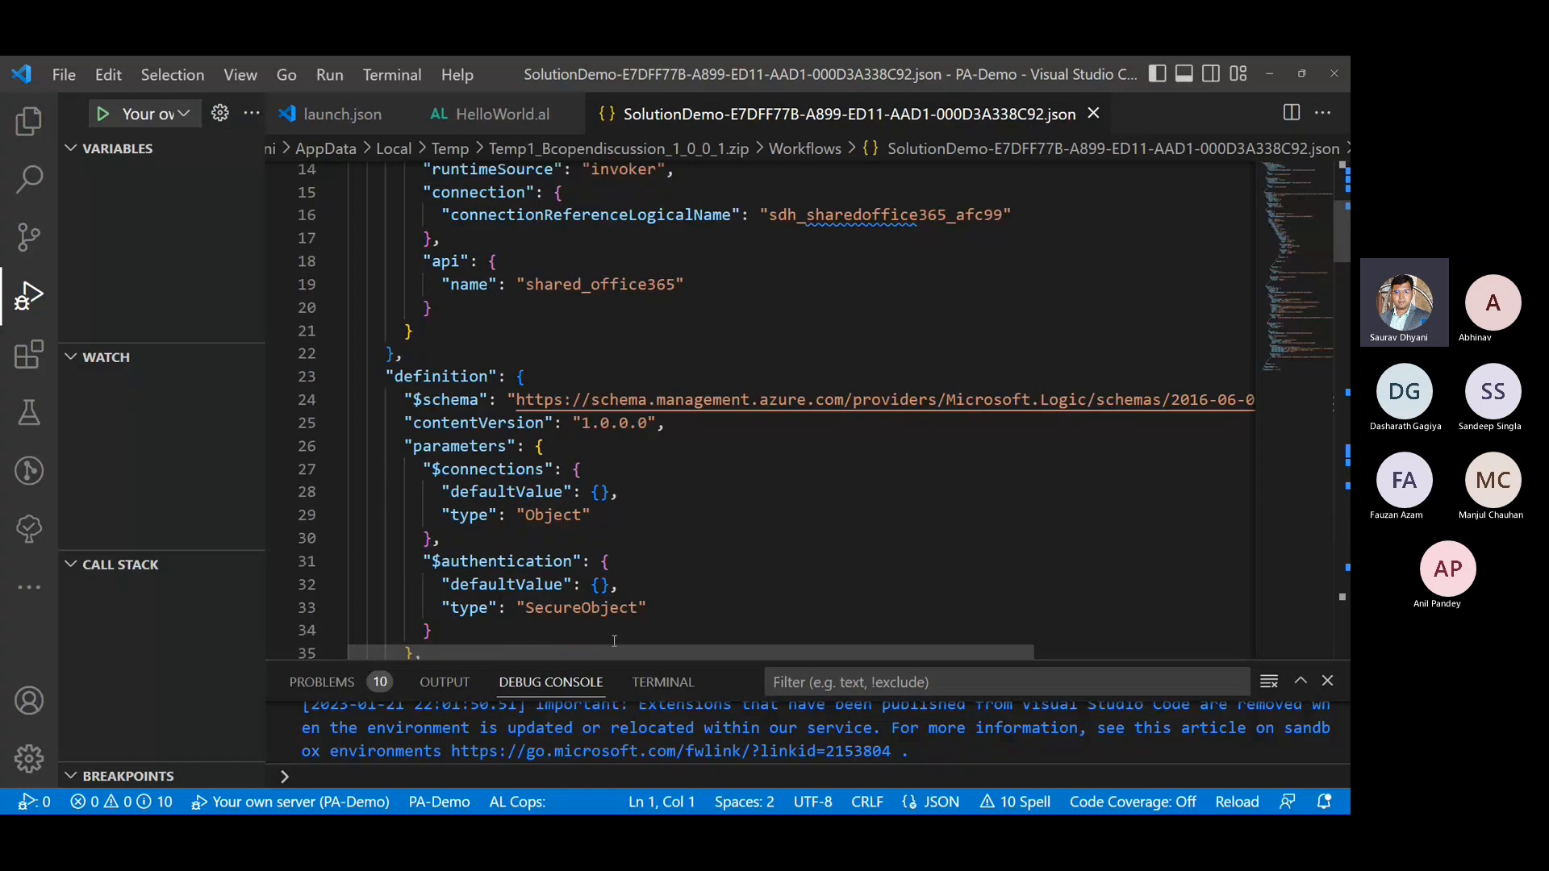
pyautogui.moveTo(614, 643)
pyautogui.mouseDown()
pyautogui.moveTo(892, 639)
pyautogui.moveTo(617, 638)
pyautogui.mouseUp()
pyautogui.scroll(-2, 581, 490)
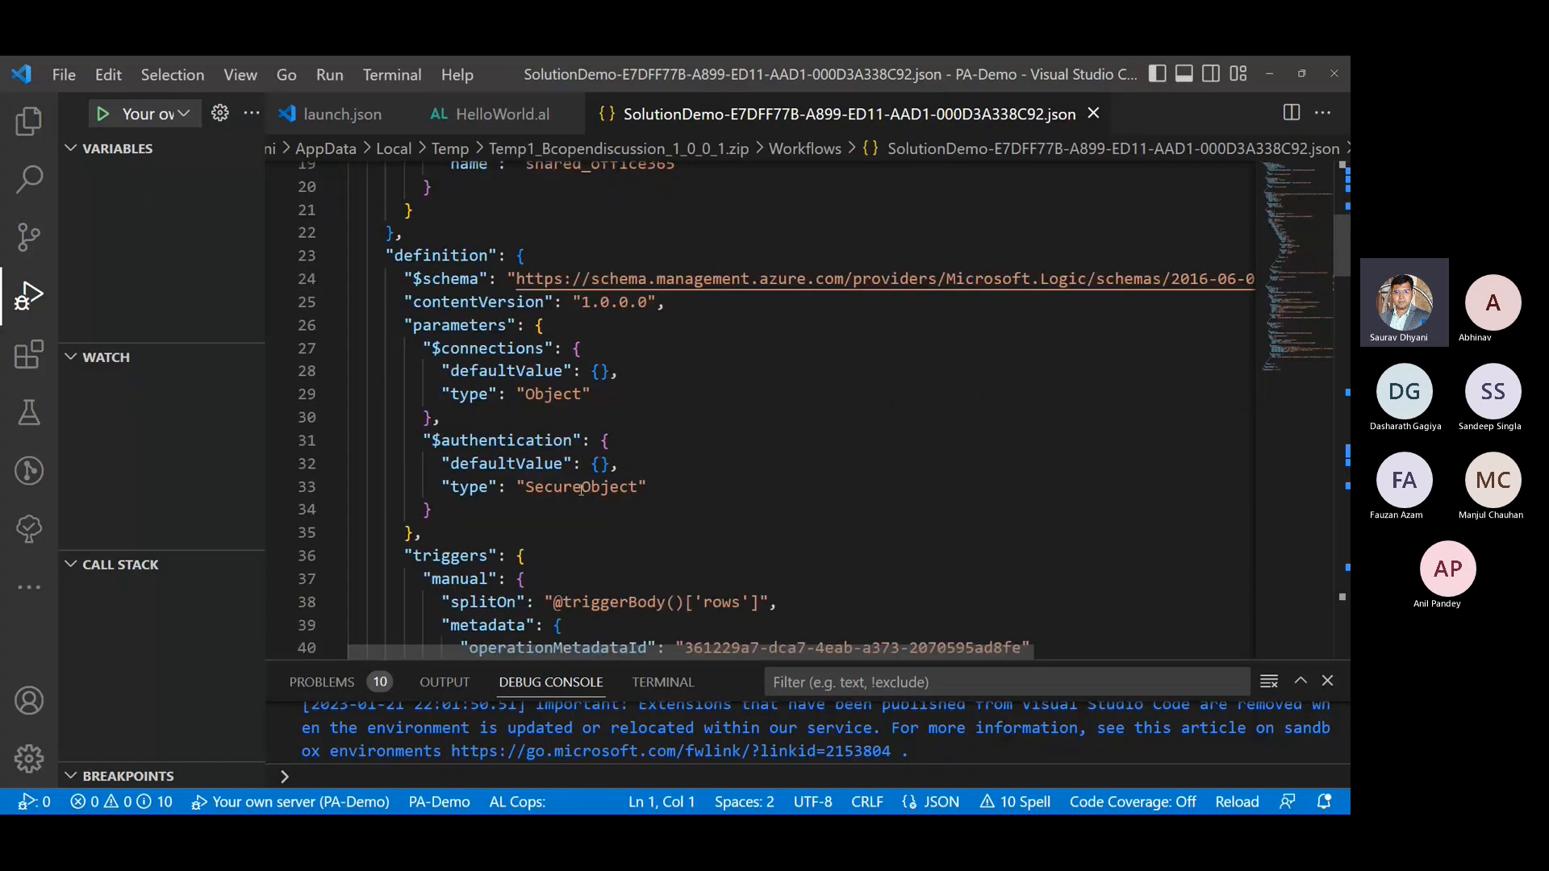
pyautogui.scroll(-11, 580, 490)
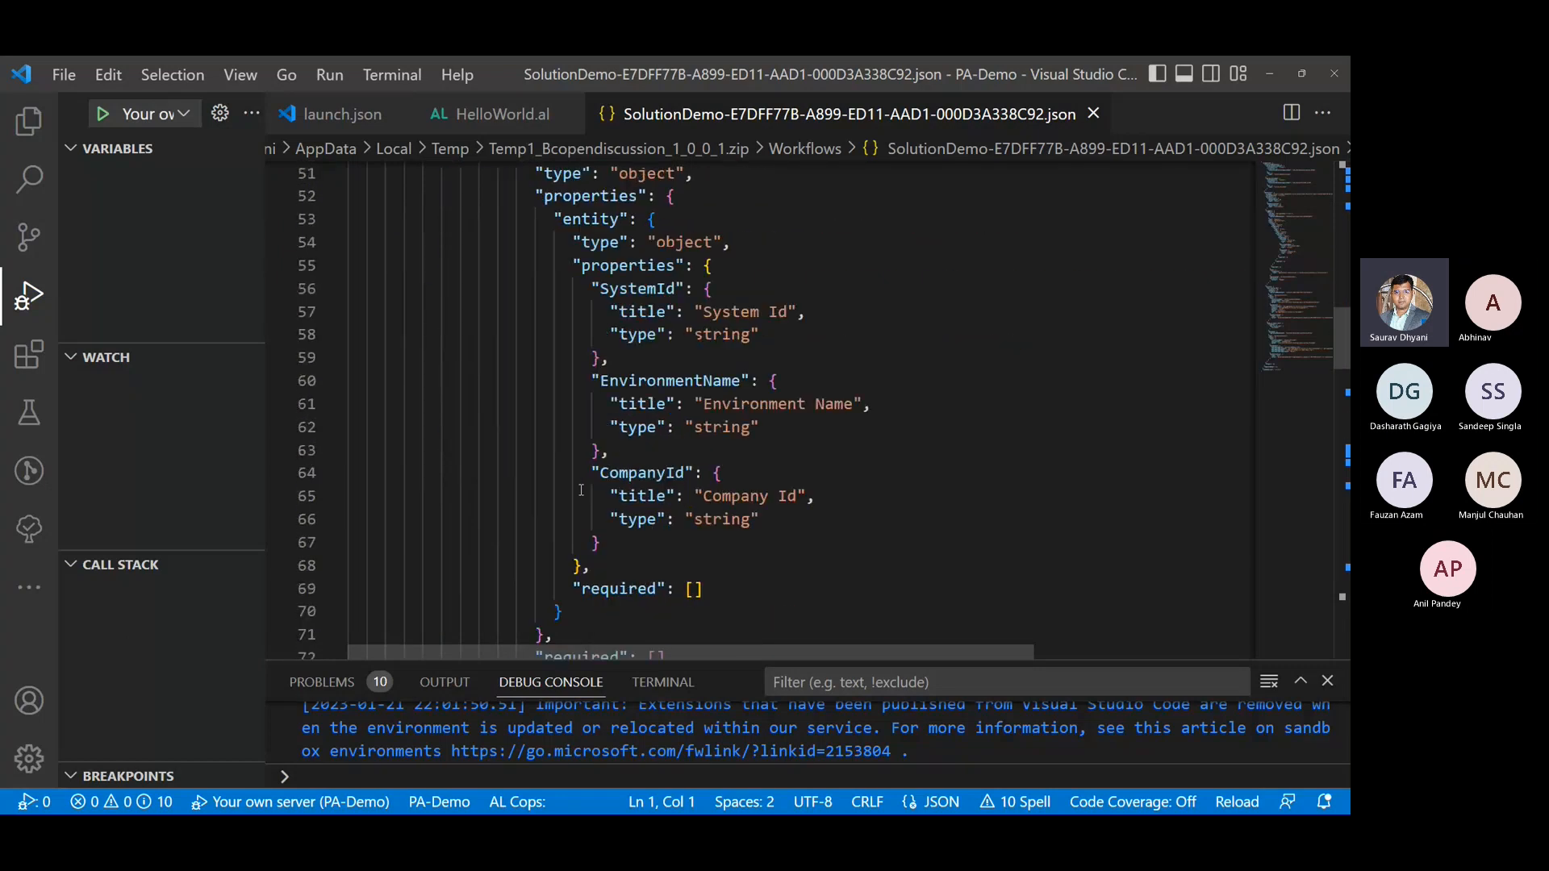
pyautogui.scroll(-8, 581, 491)
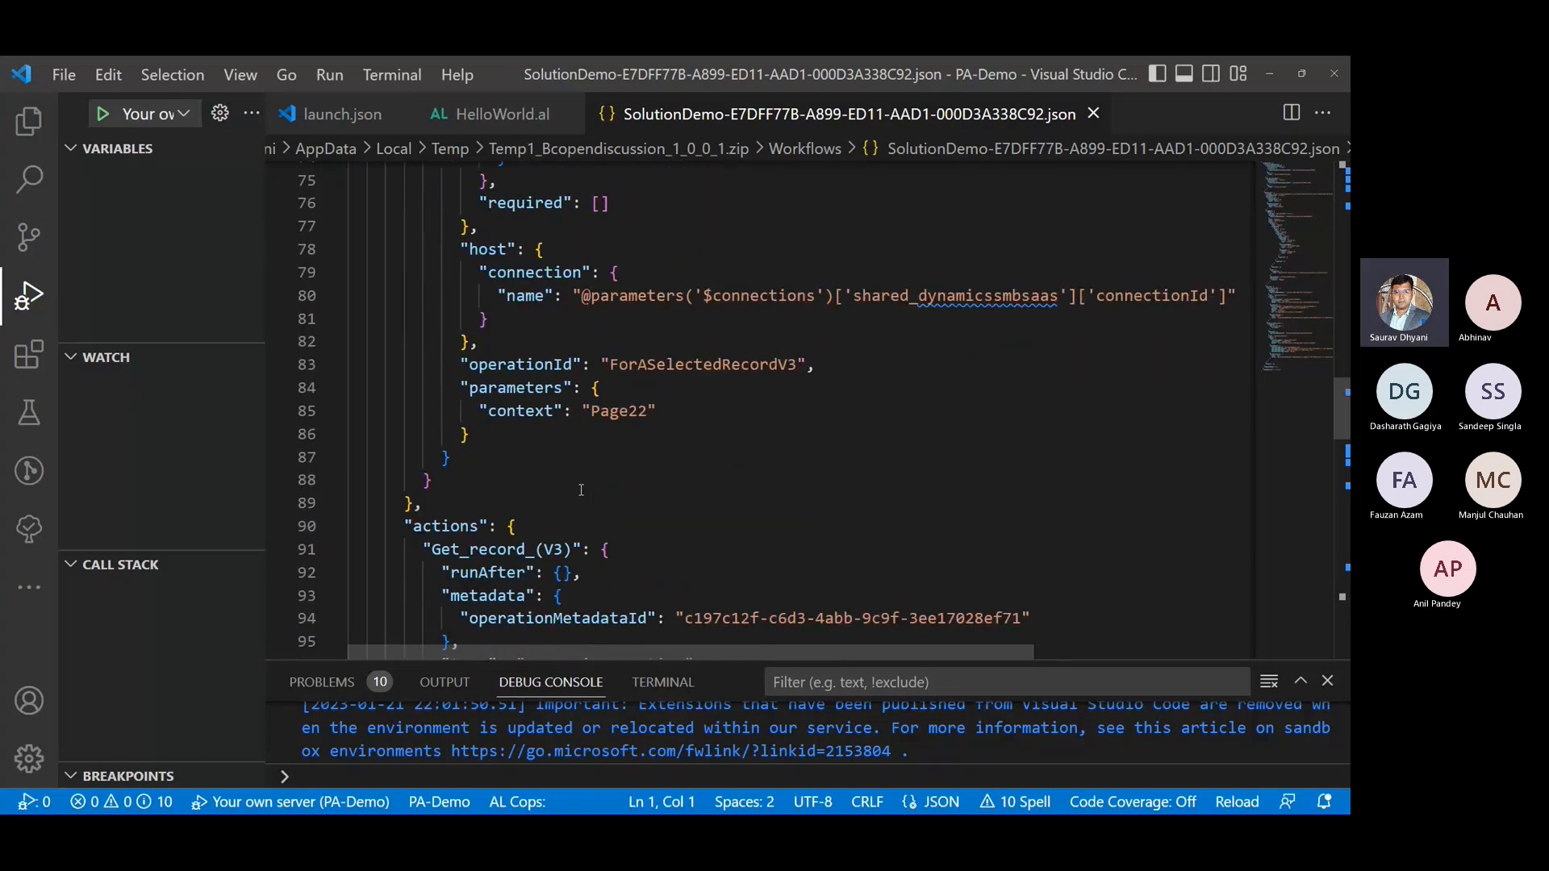
pyautogui.scroll(-17, 581, 491)
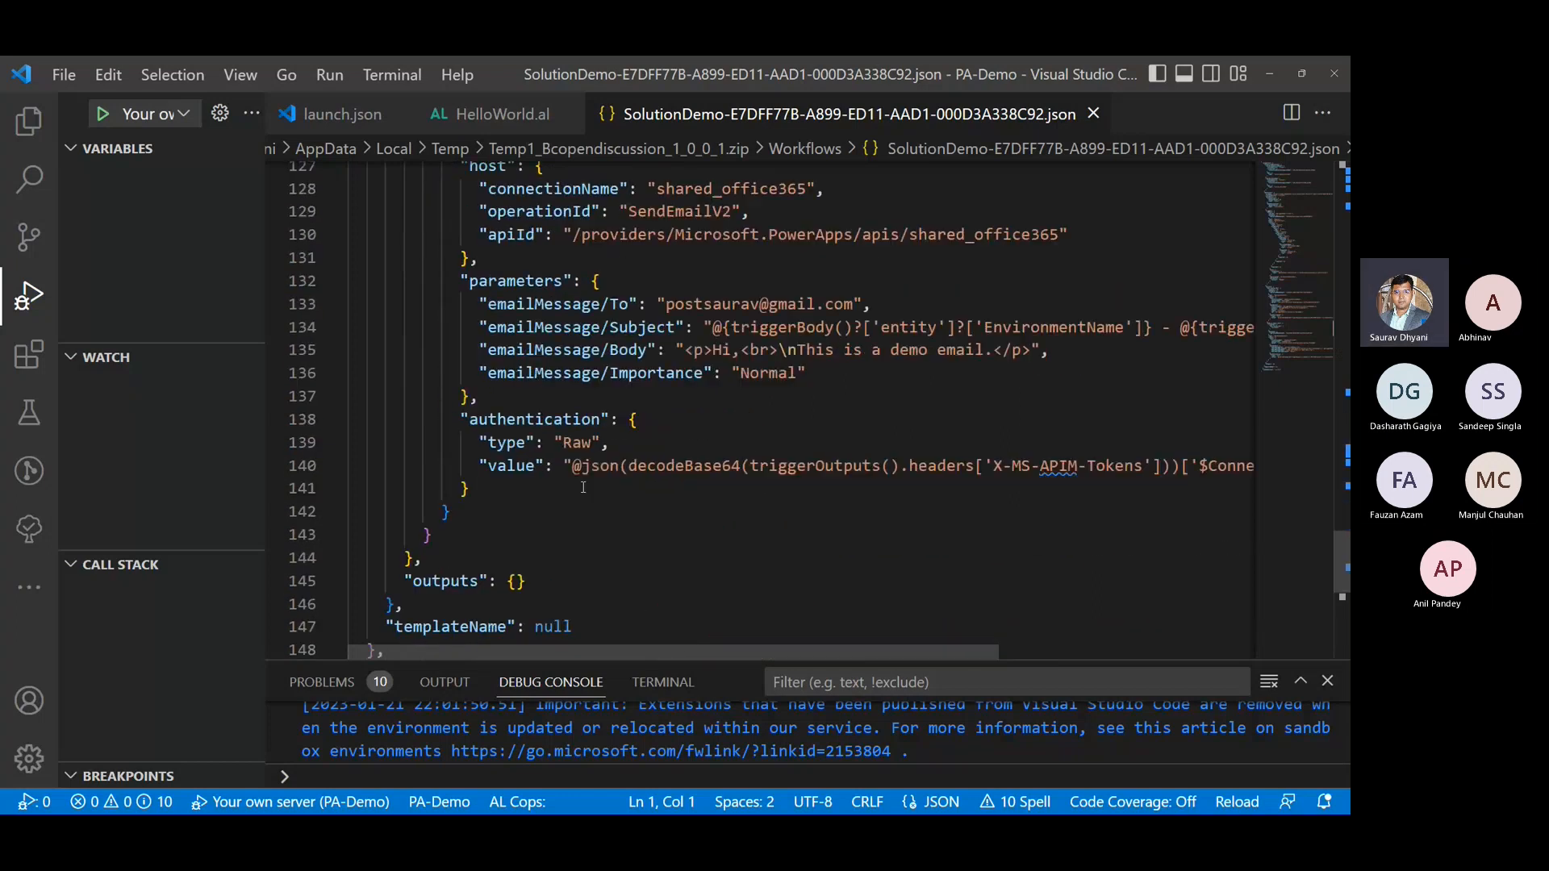
pyautogui.scroll(-10, 583, 487)
pyautogui.click(1093, 113)
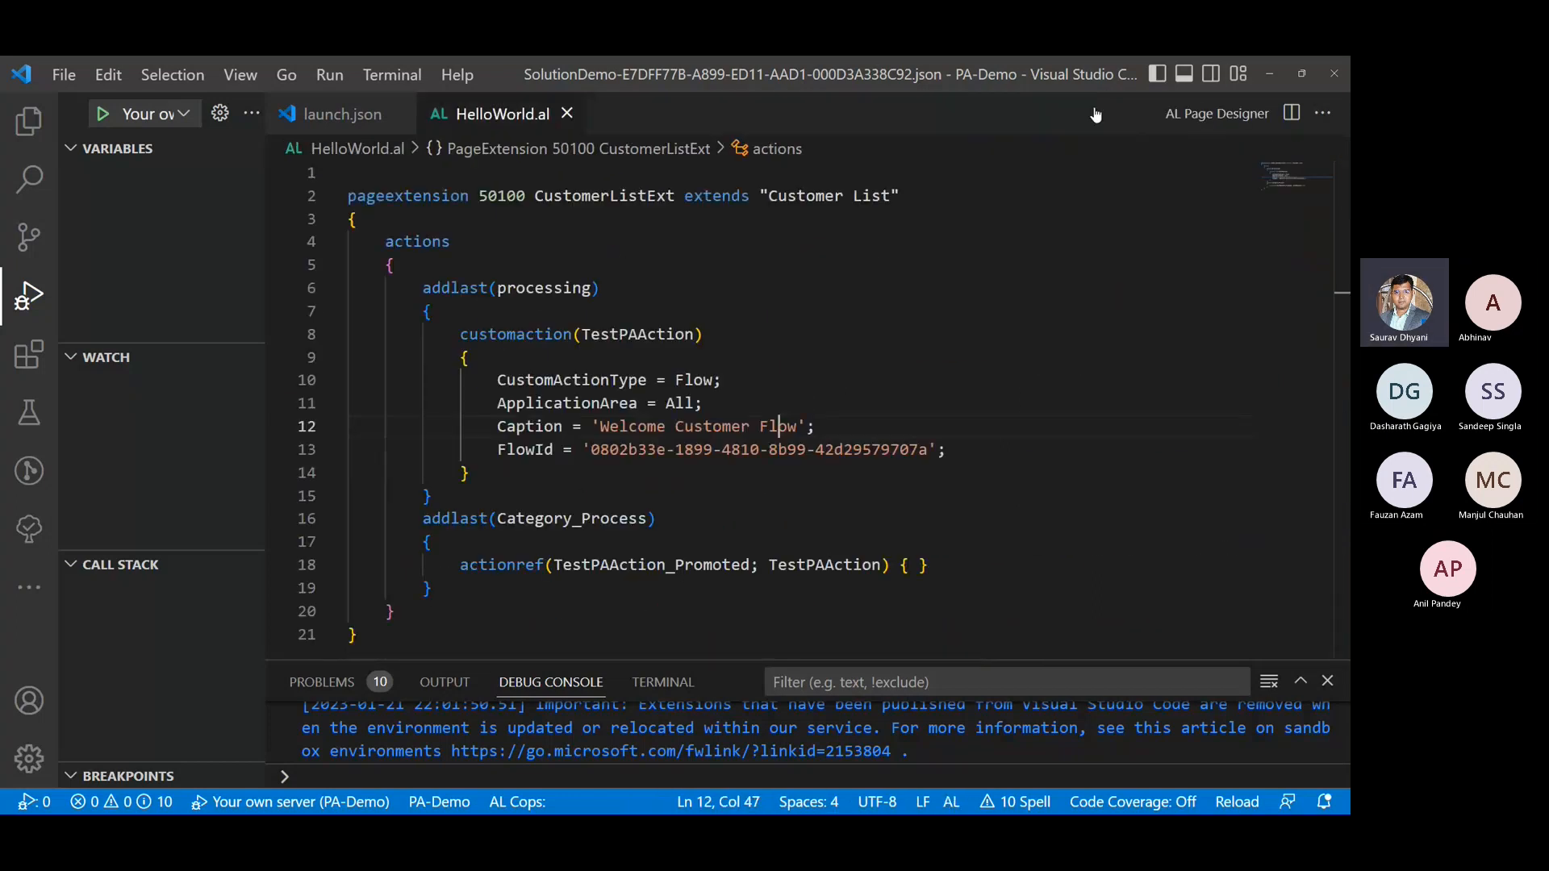
# - Return to the browser and show the downloaded Bcopendiscussion_1_0_0_1.zip in the Downloads folder
pyautogui.click(1272, 71)
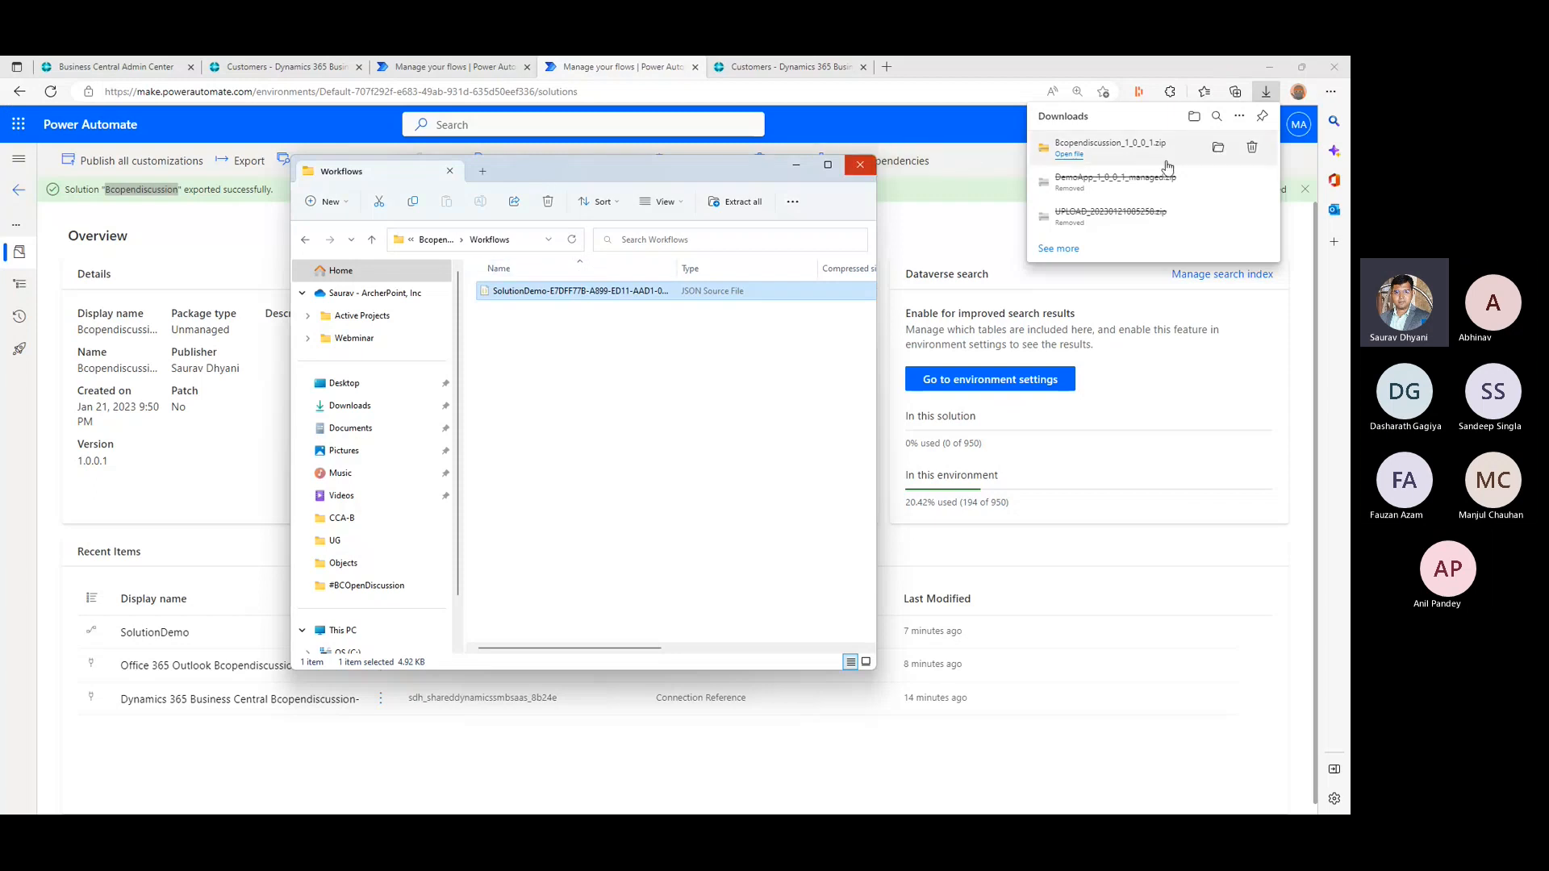
pyautogui.click(1216, 149)
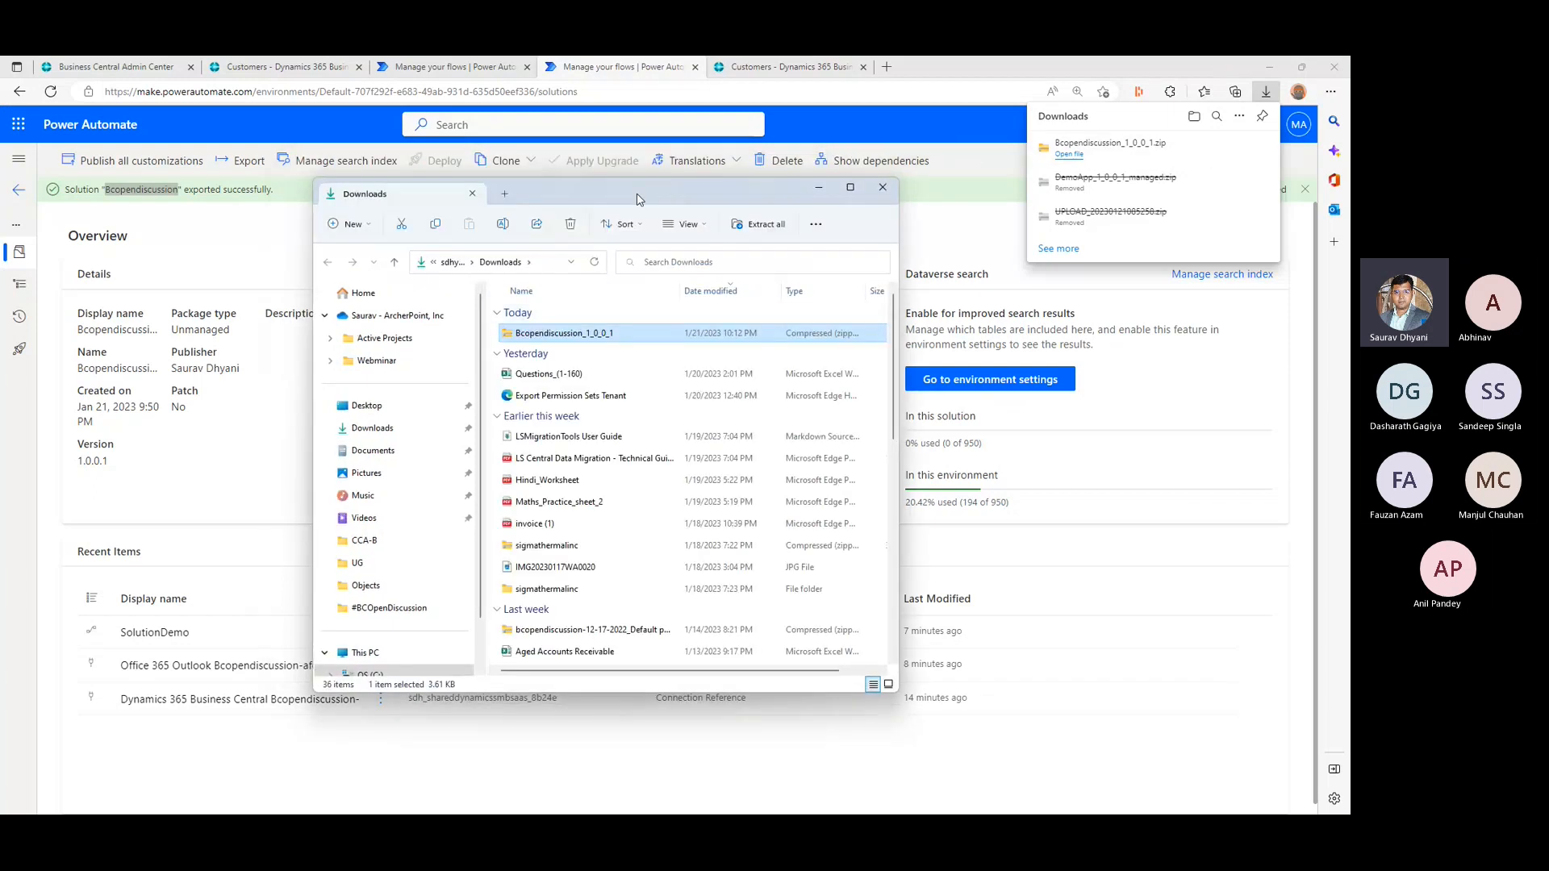
pyautogui.moveTo(640, 197); pyautogui.dragTo(1, 197)
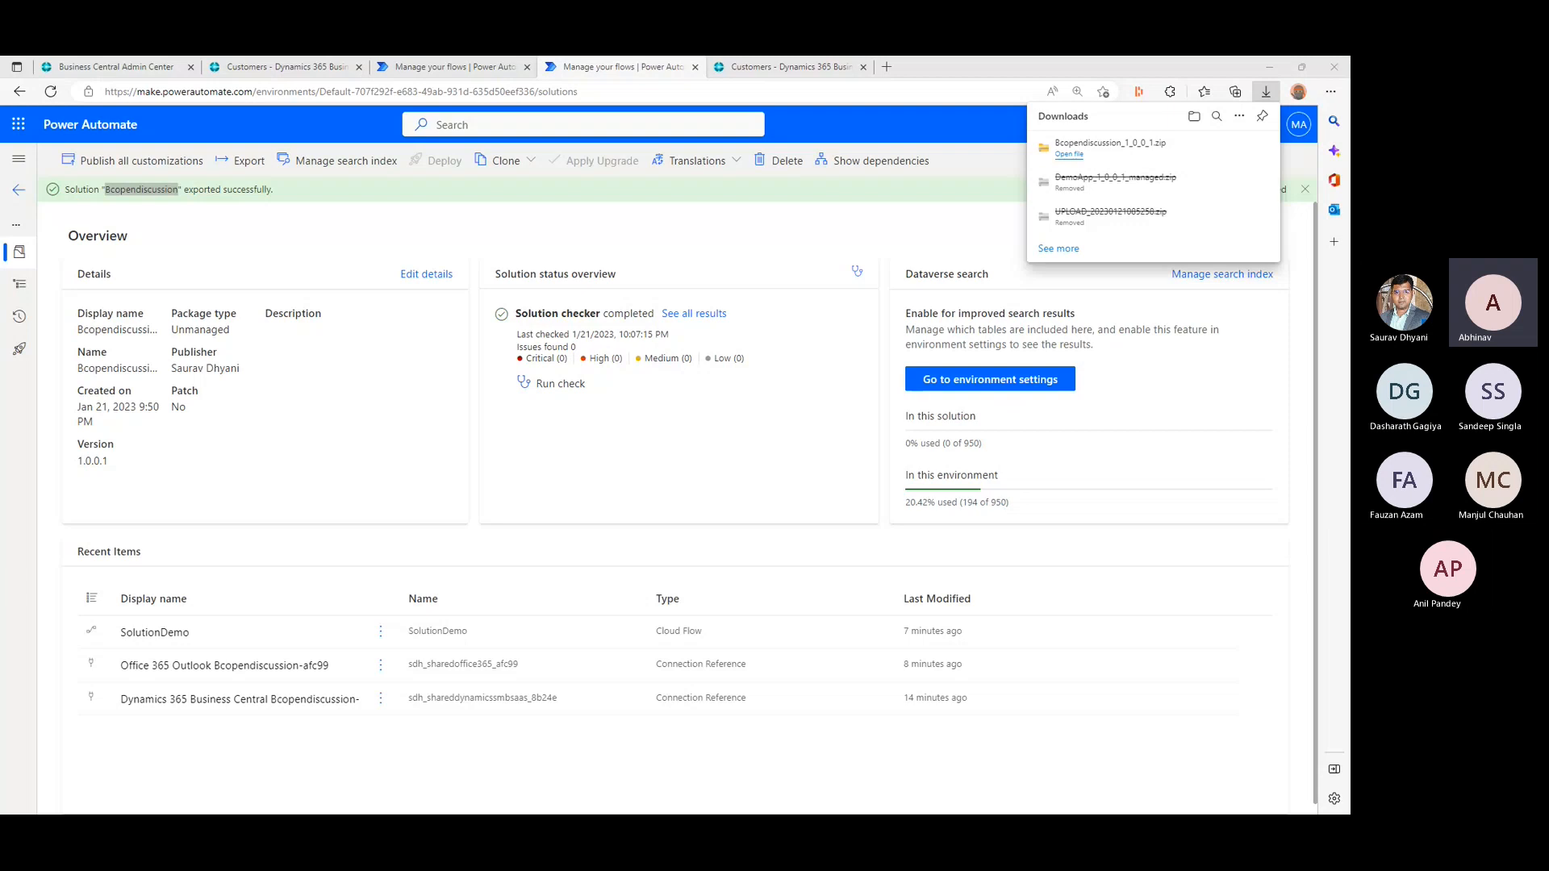
pyautogui.click(1170, 459)
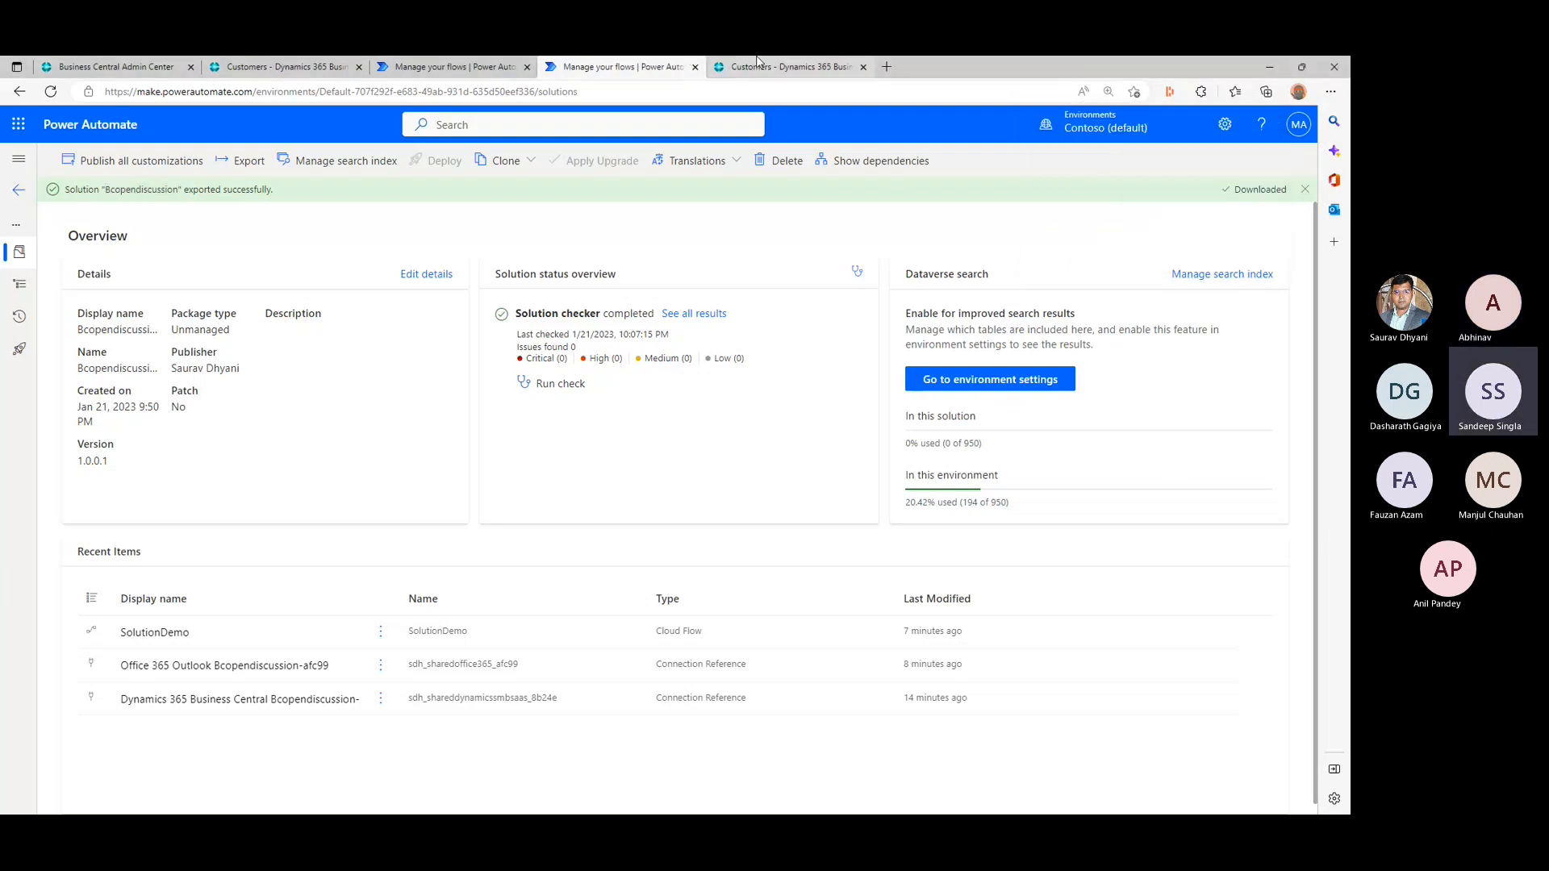
# - Switch to the sandbox Customers list in Business Central and look through its Actions and Process commands, including Welcome Customer Flow
pyautogui.click(759, 65)
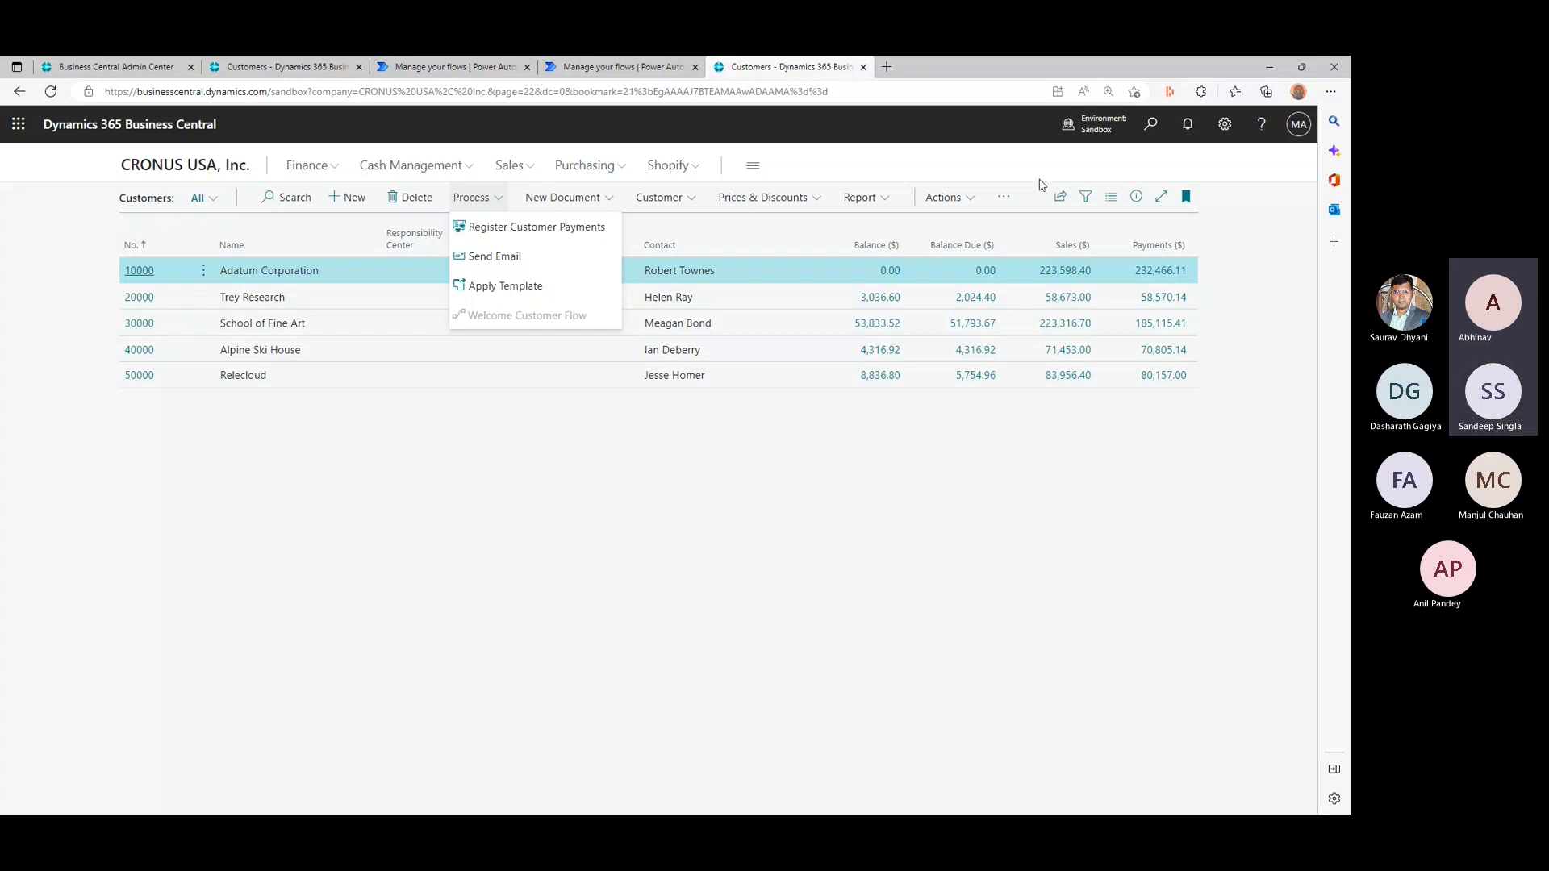
pyautogui.click(952, 198)
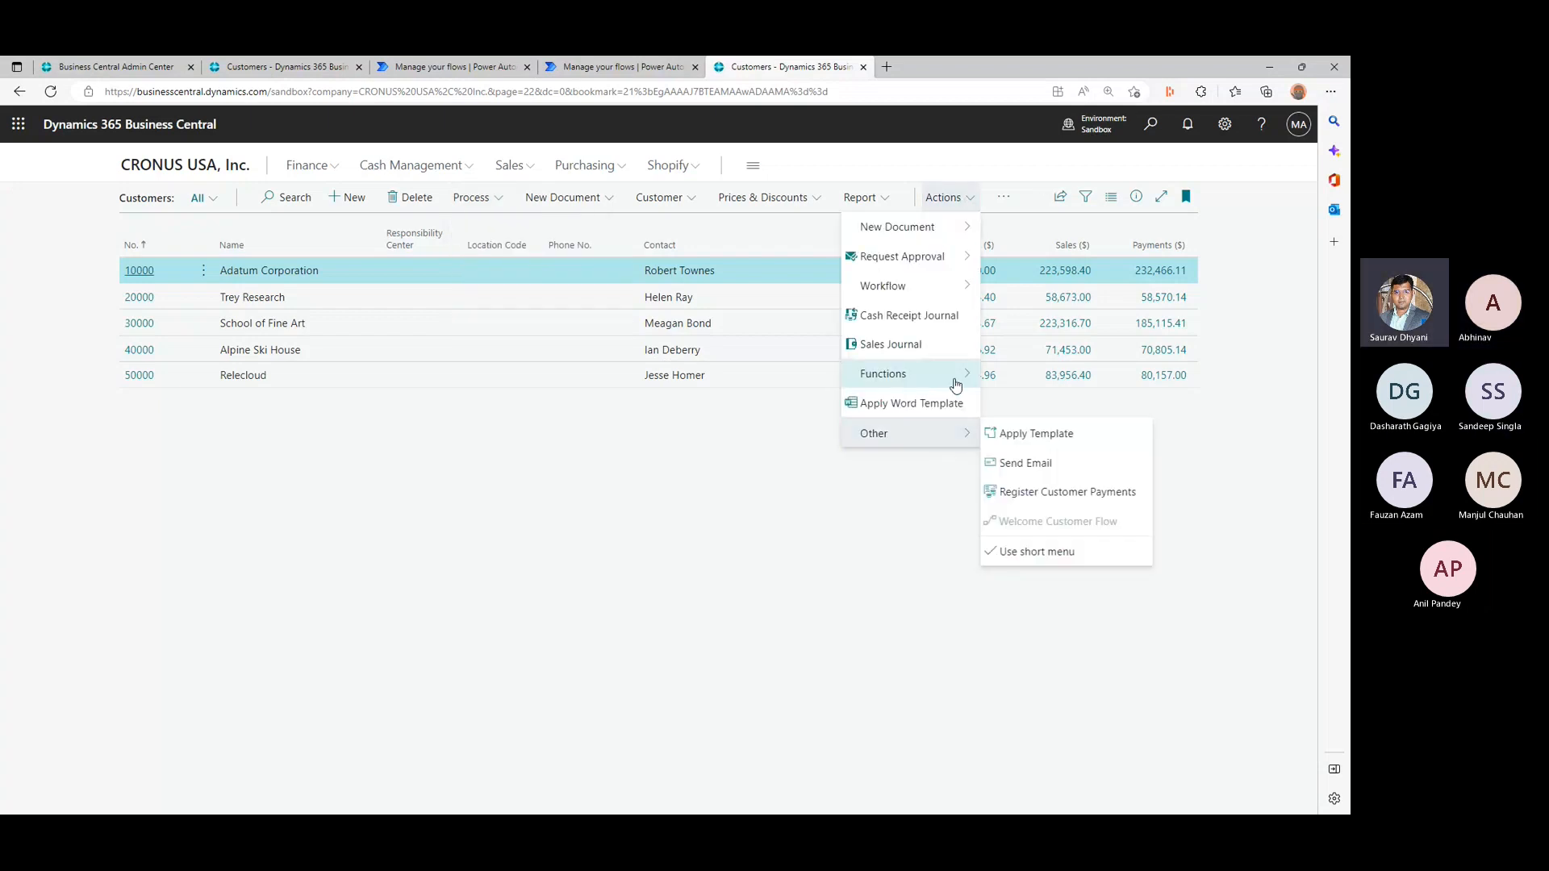
pyautogui.moveTo(956, 378)
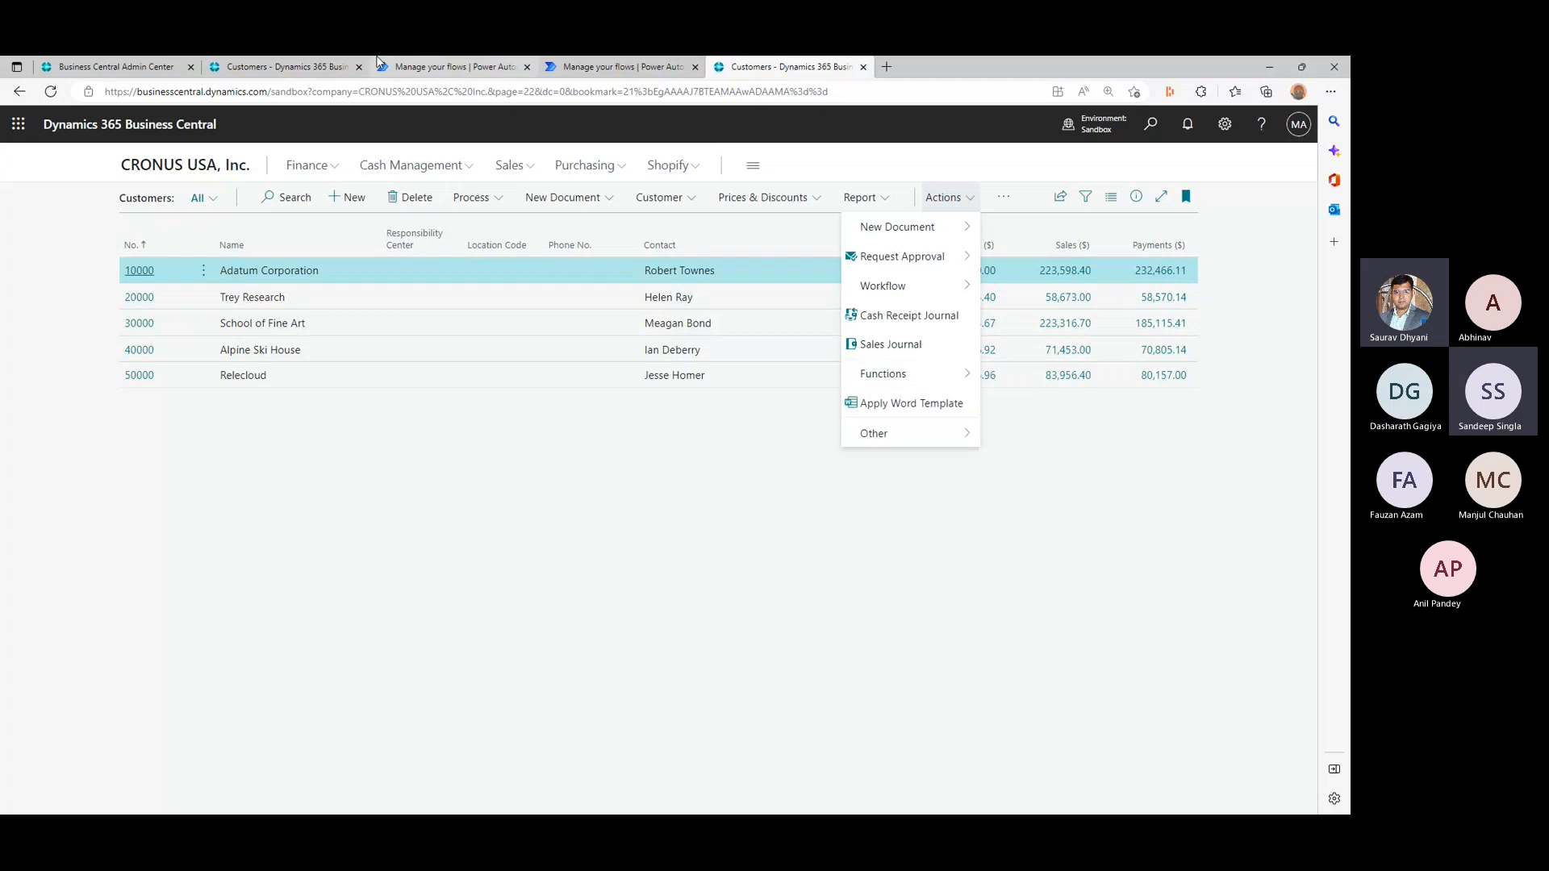
pyautogui.click(480, 196)
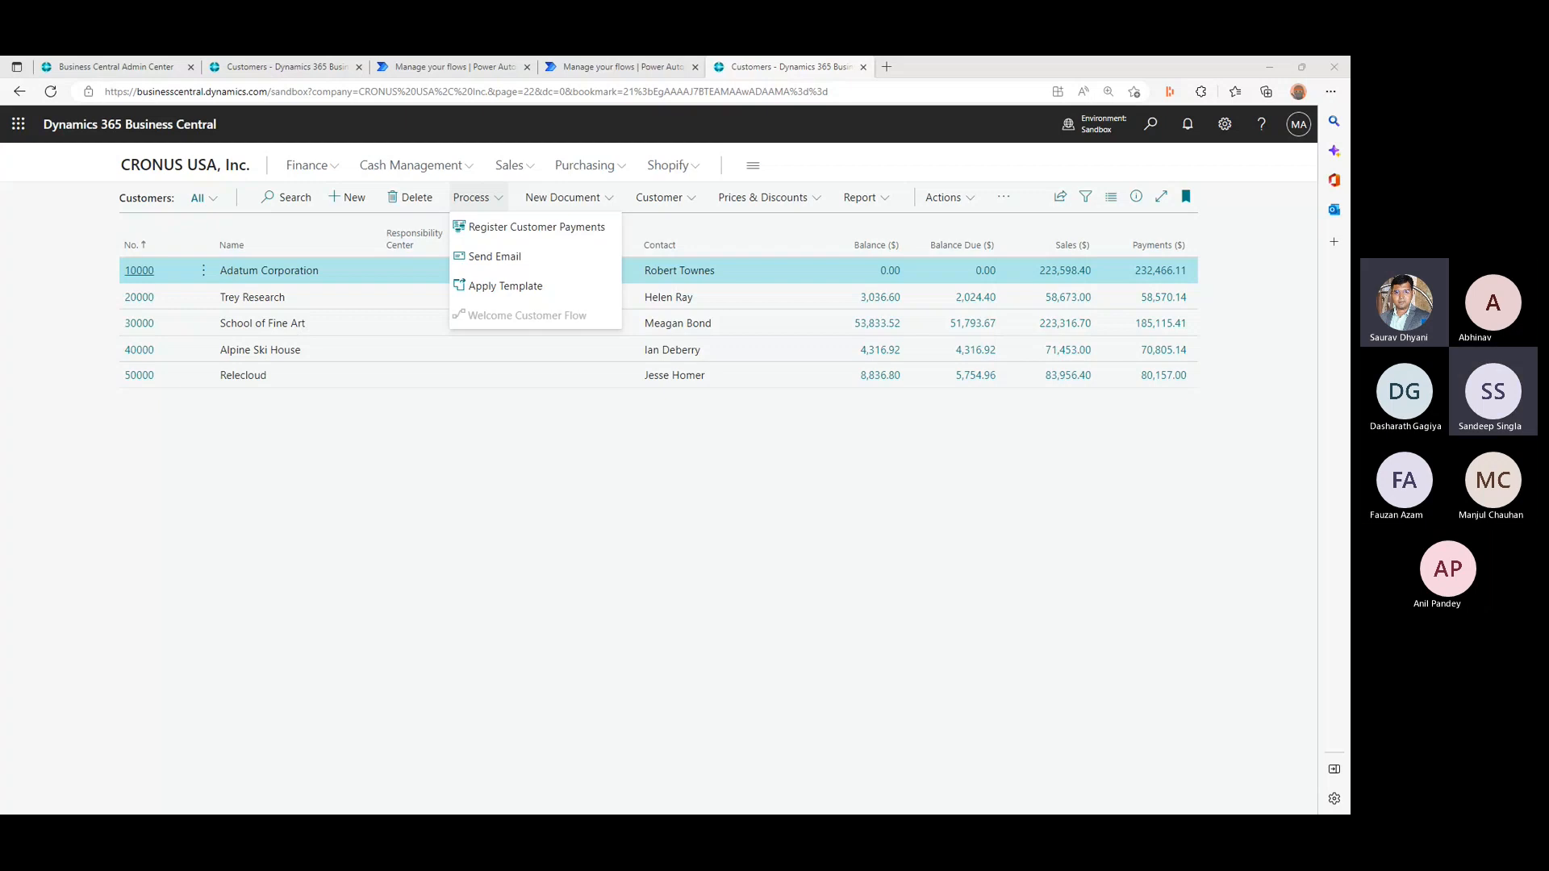
pyautogui.click(500, 482)
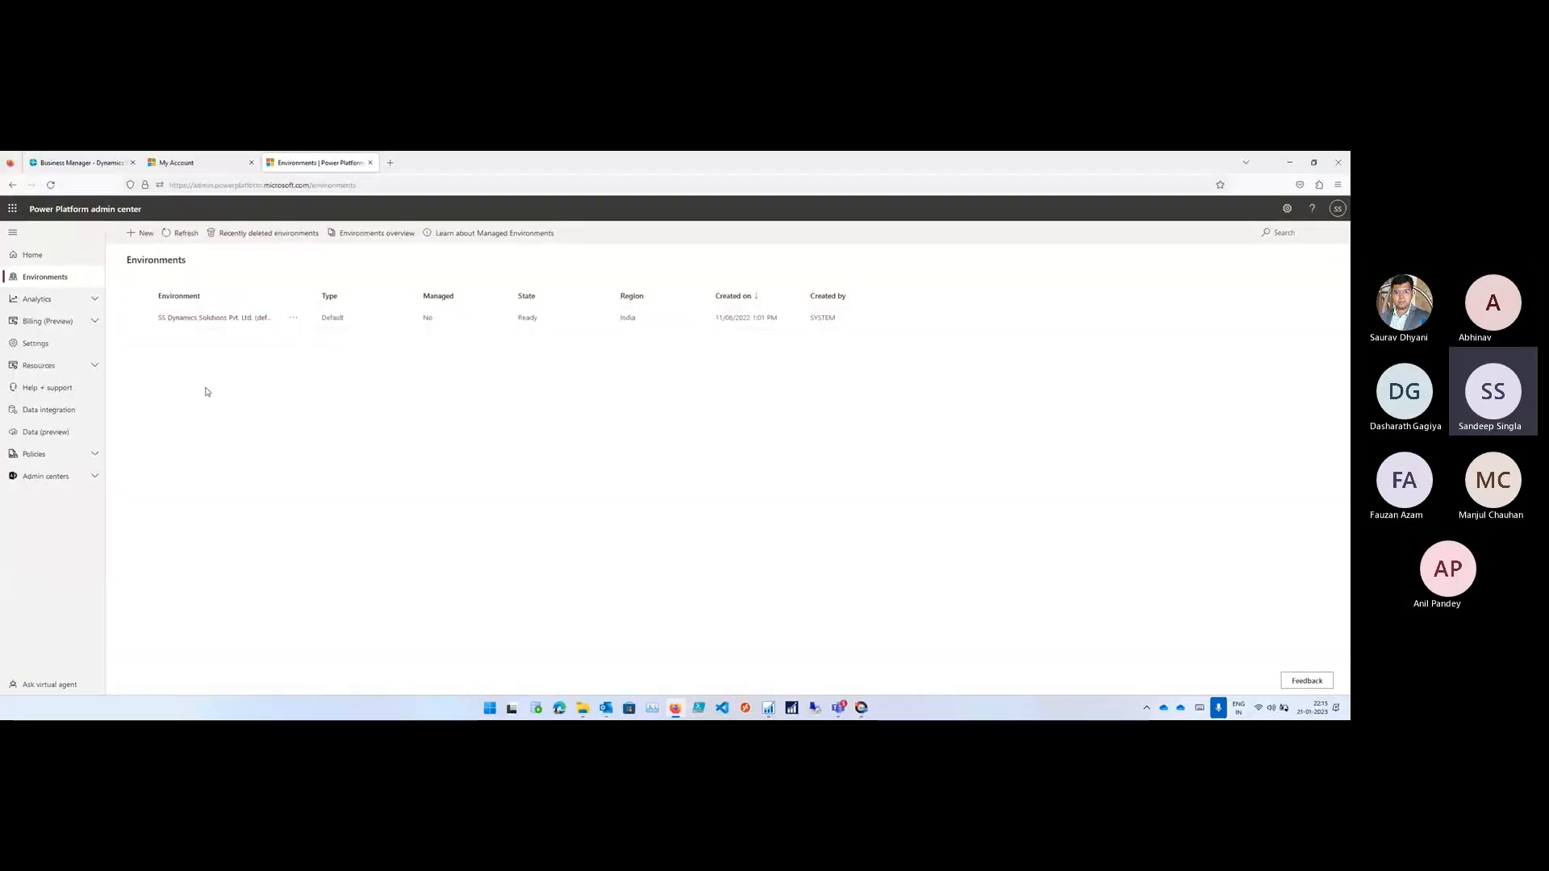
# - Check the CRONUS IN Business Central home page and return to the Power Platform environments list, enlarging it to 110%
pyautogui.click(89, 162)
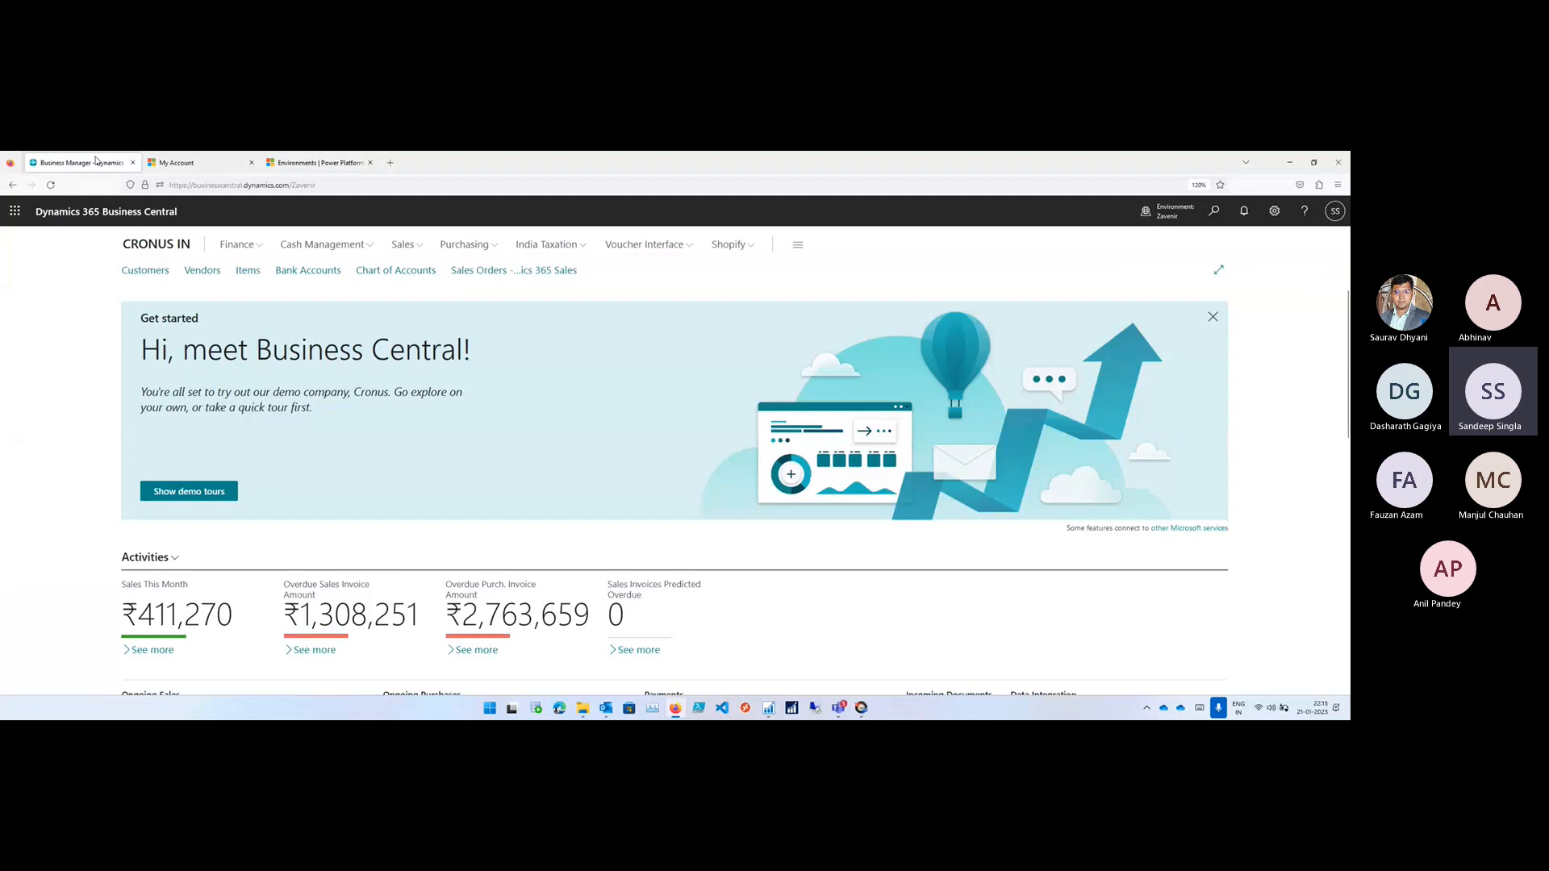
pyautogui.click(346, 163)
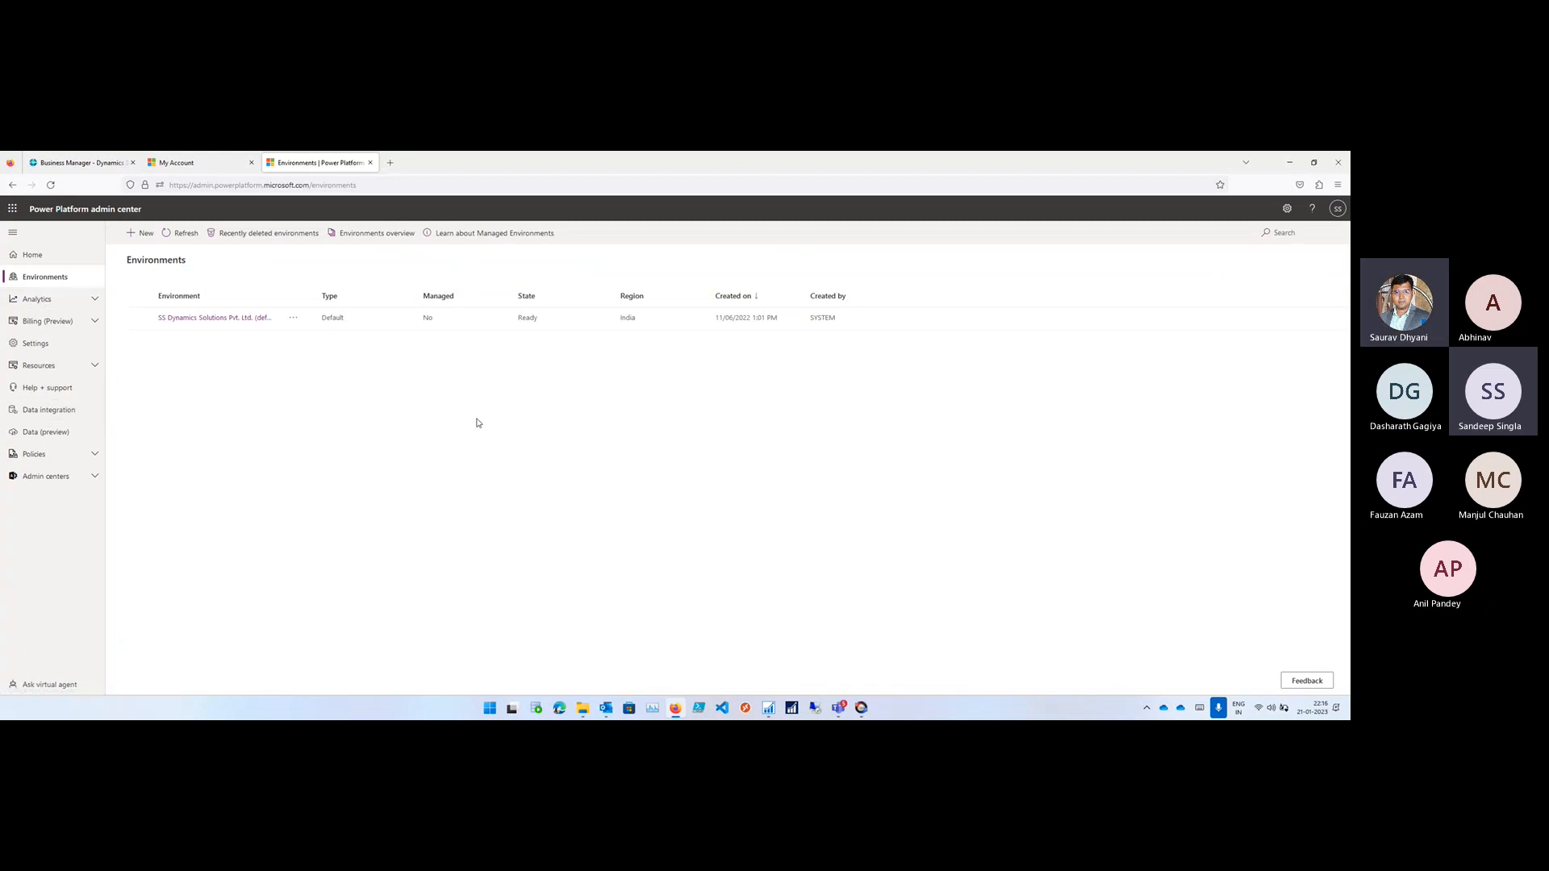
pyautogui.scroll(1, 476, 423)
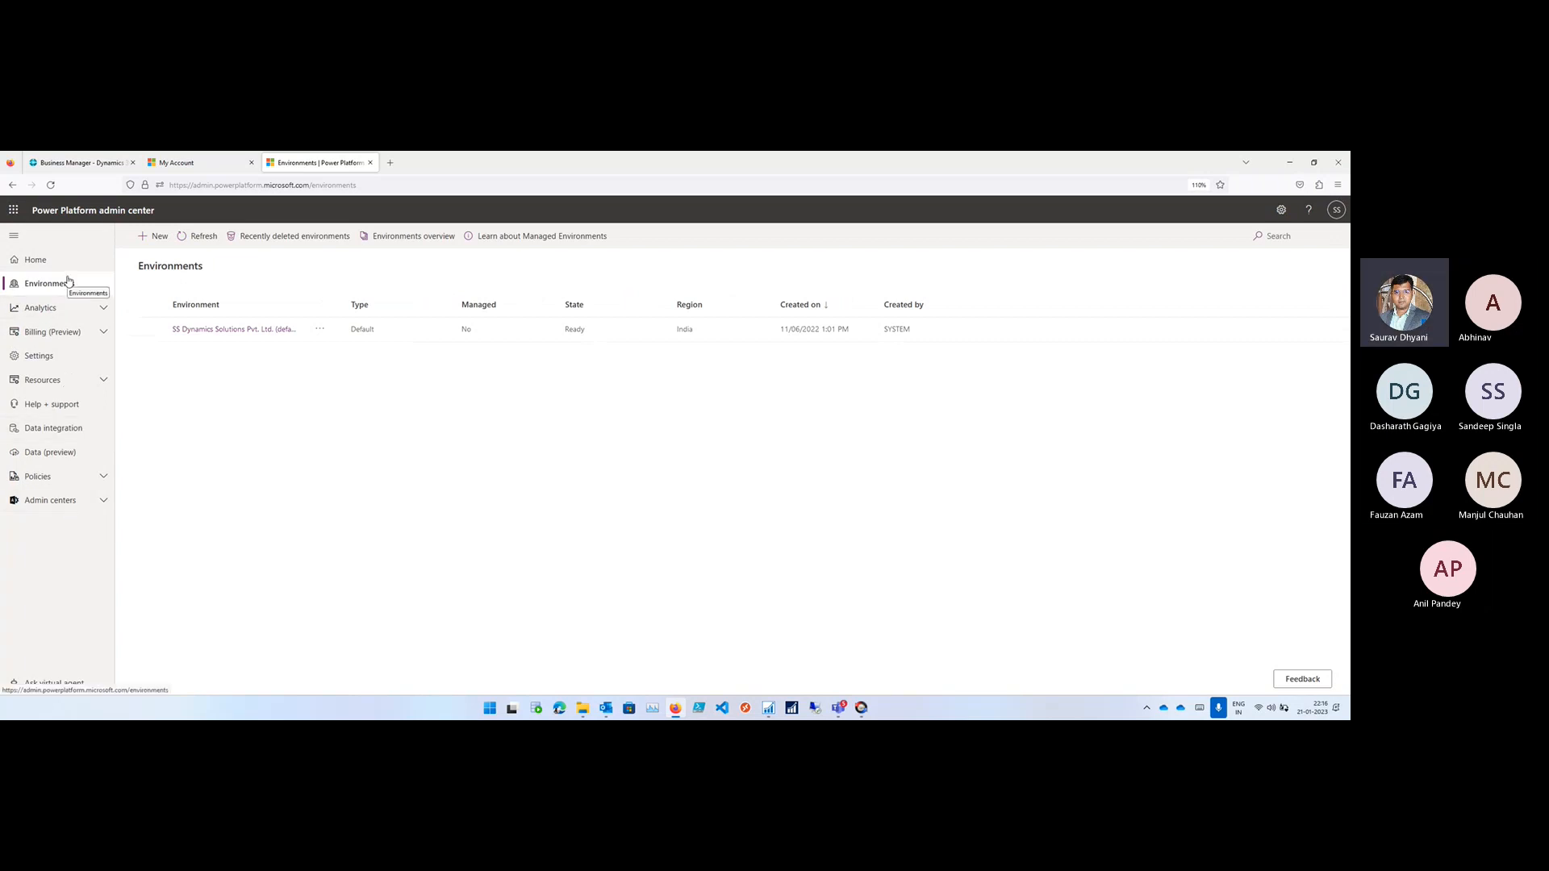
# - Open Power Automate in its own browser tab from the Power Platform admin center's app launcher
pyautogui.click(390, 165)
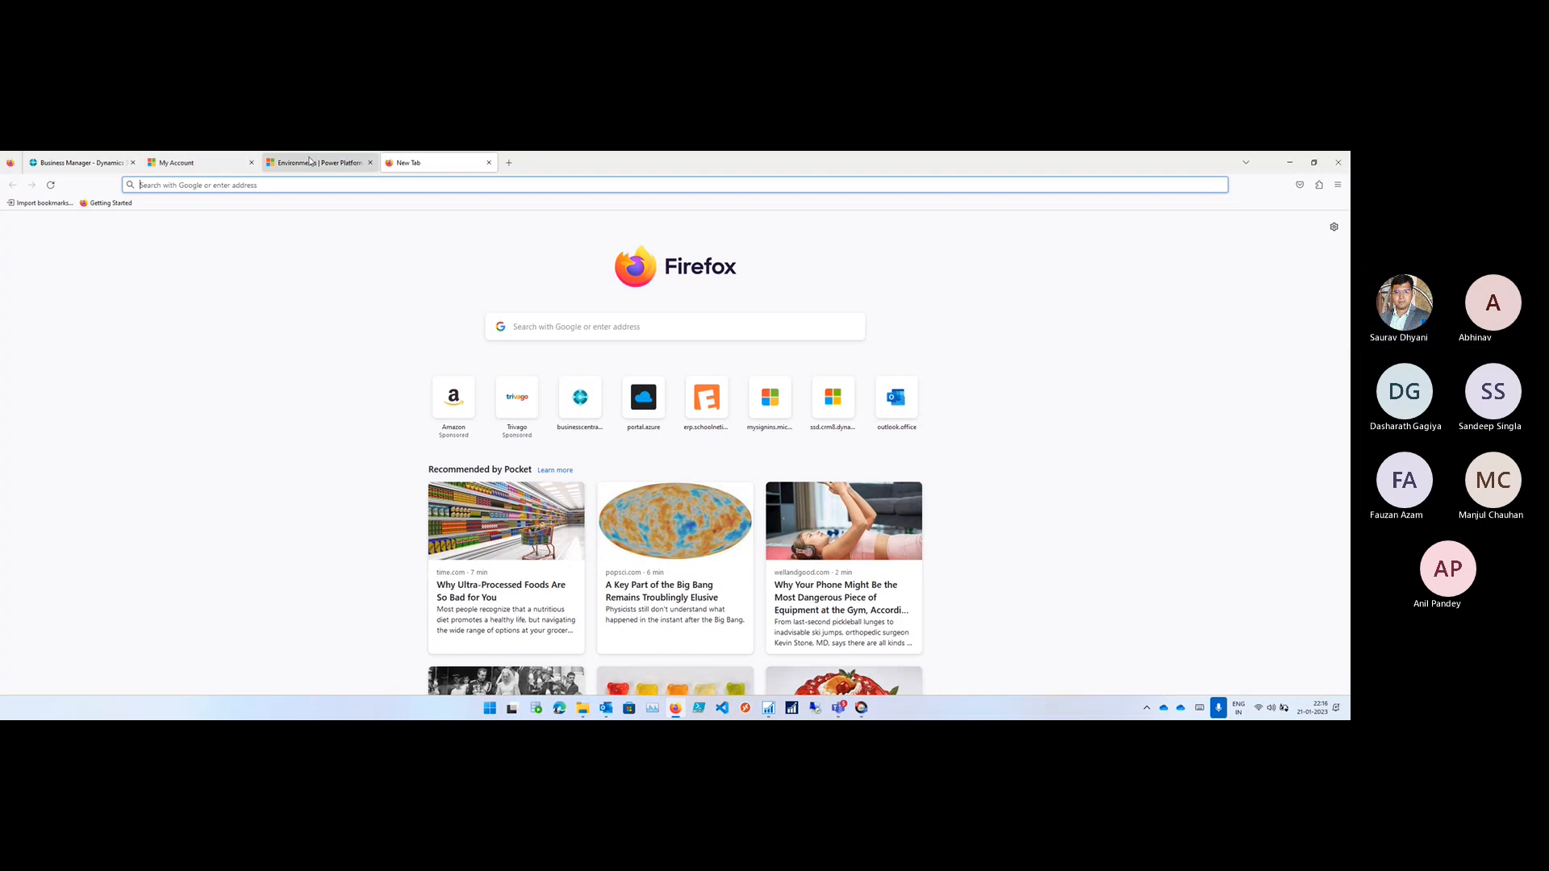
pyautogui.click(311, 164)
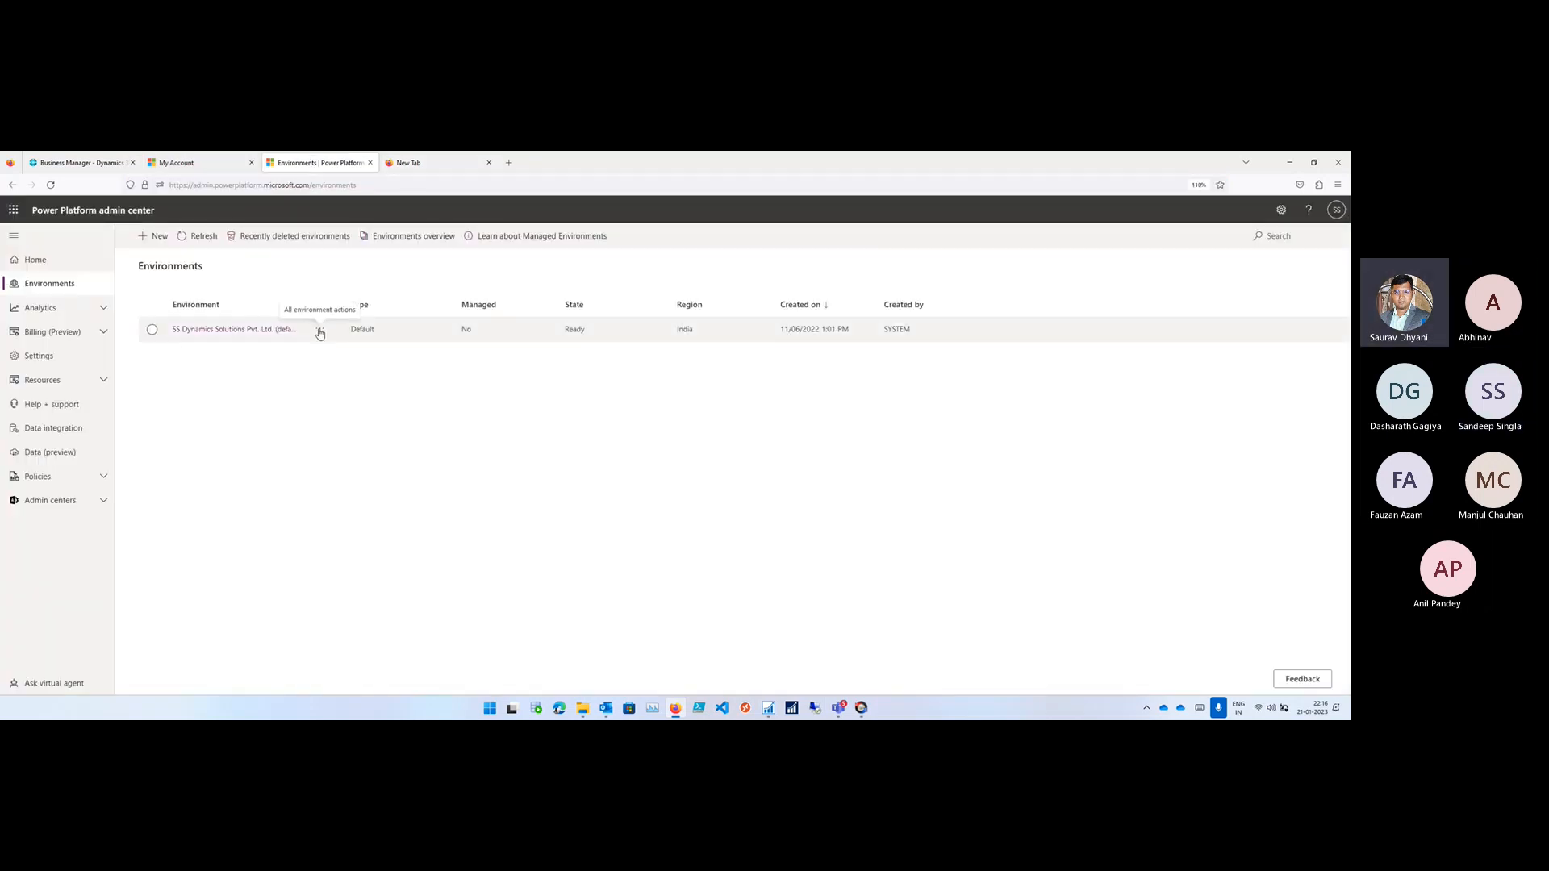
pyautogui.click(10, 212)
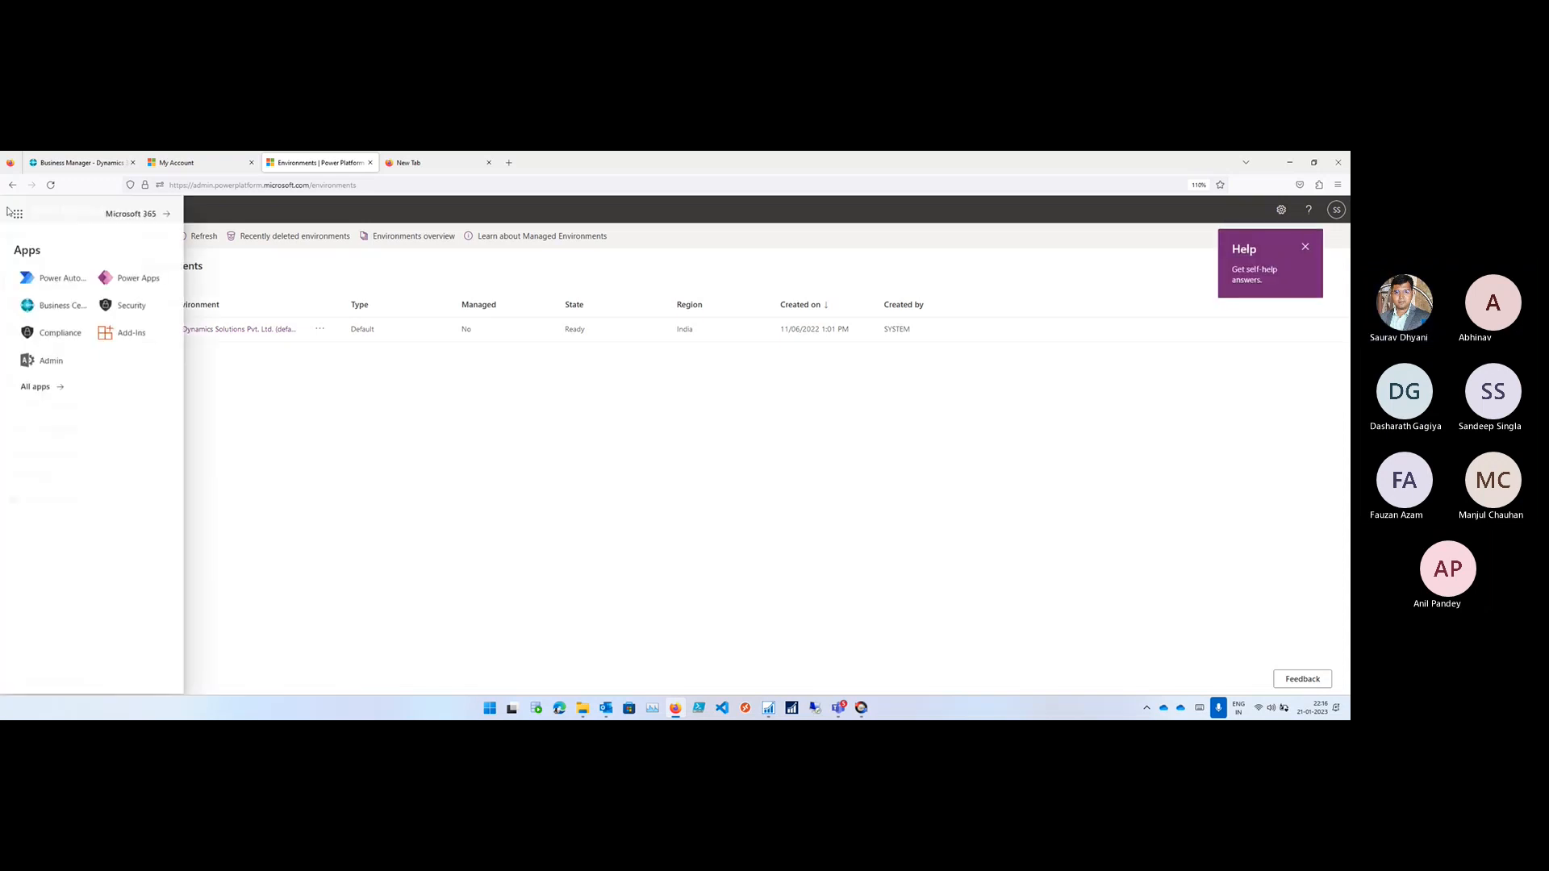
pyautogui.click(43, 283)
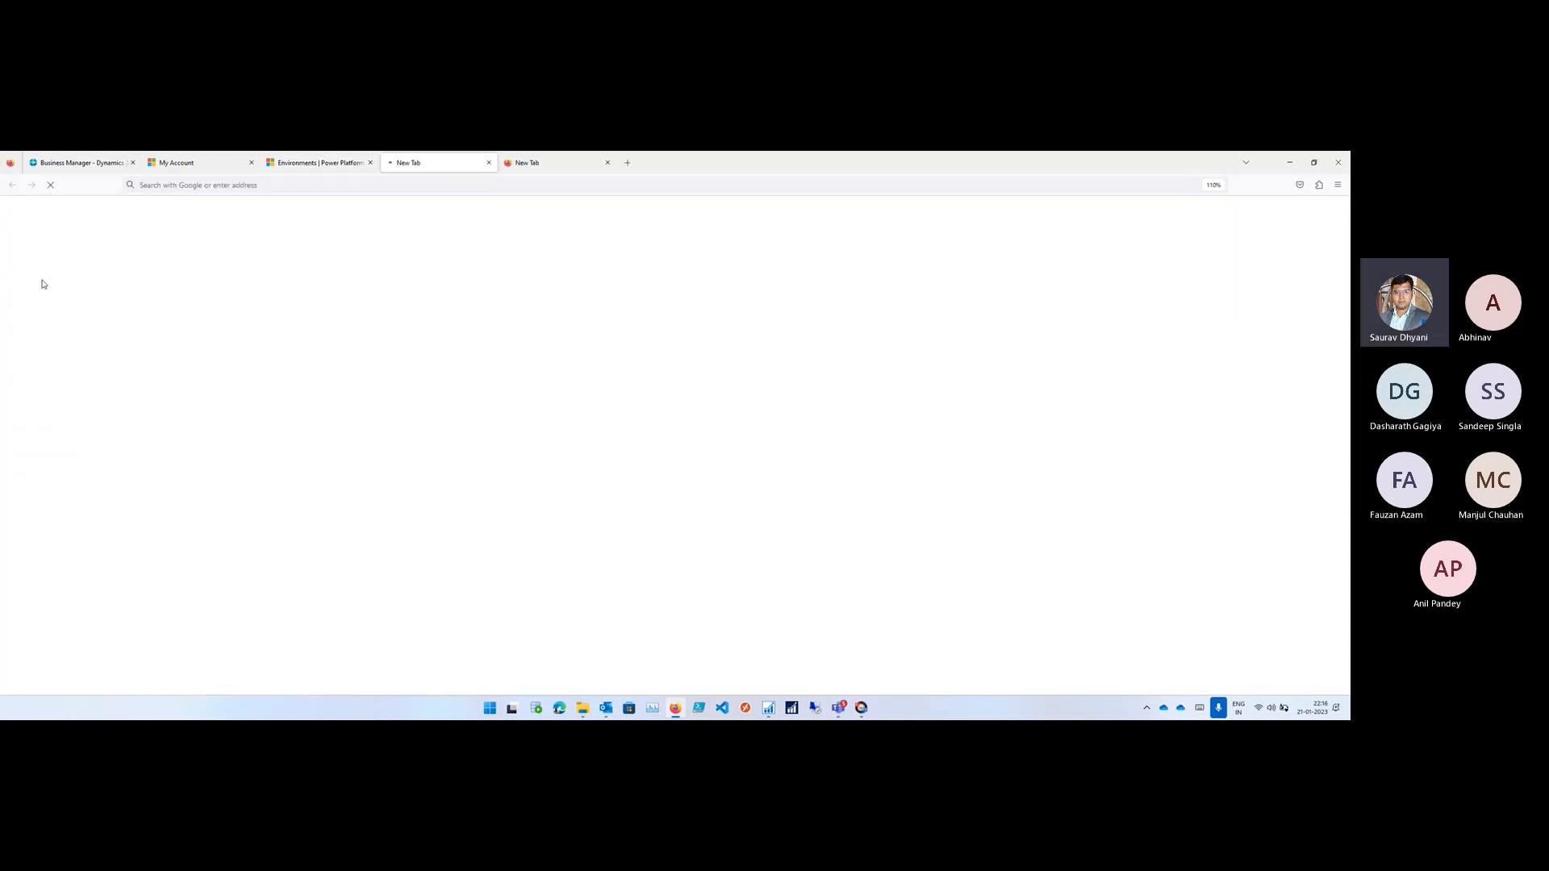
pyautogui.click(327, 158)
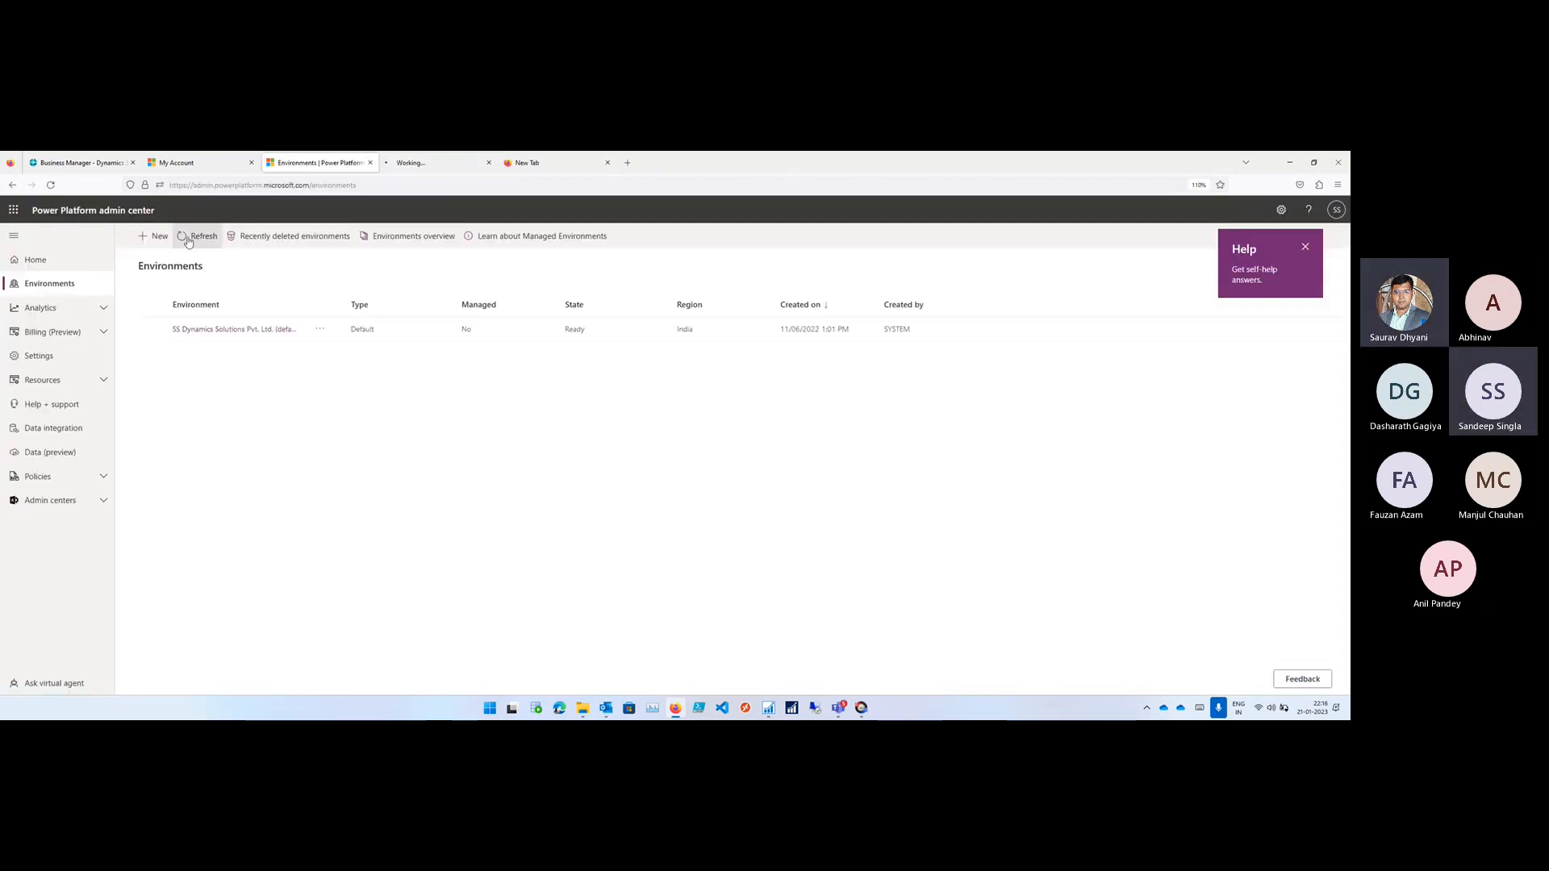
pyautogui.click(16, 212)
pyautogui.click(436, 164)
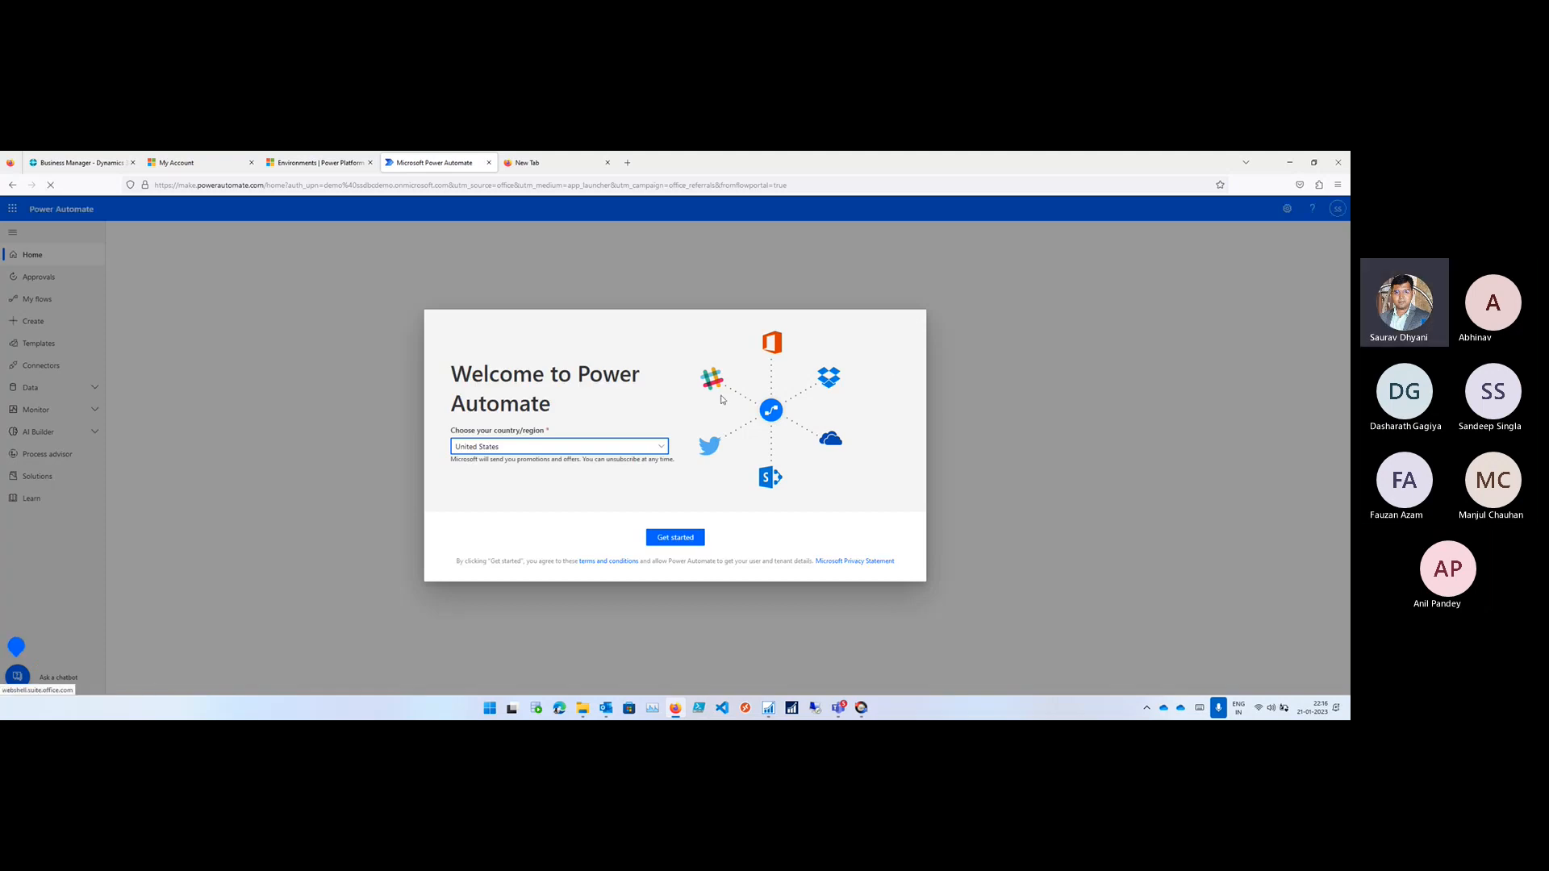
# - Try to get started in Power Automate with India as the country/region in the welcome dialog
pyautogui.click(551, 455)
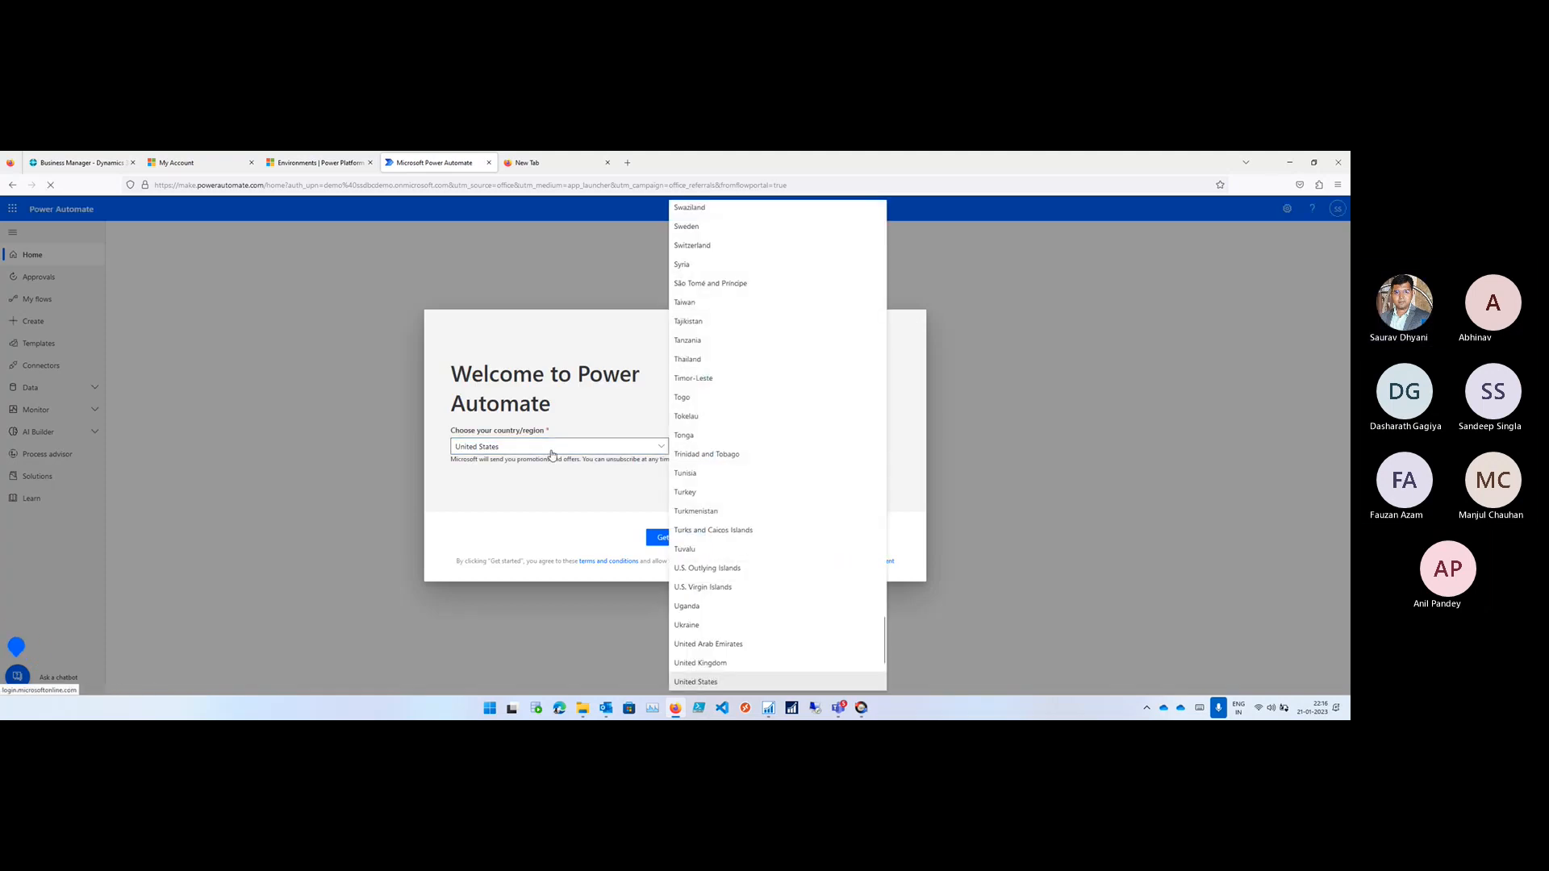
pyautogui.scroll(6, 552, 455)
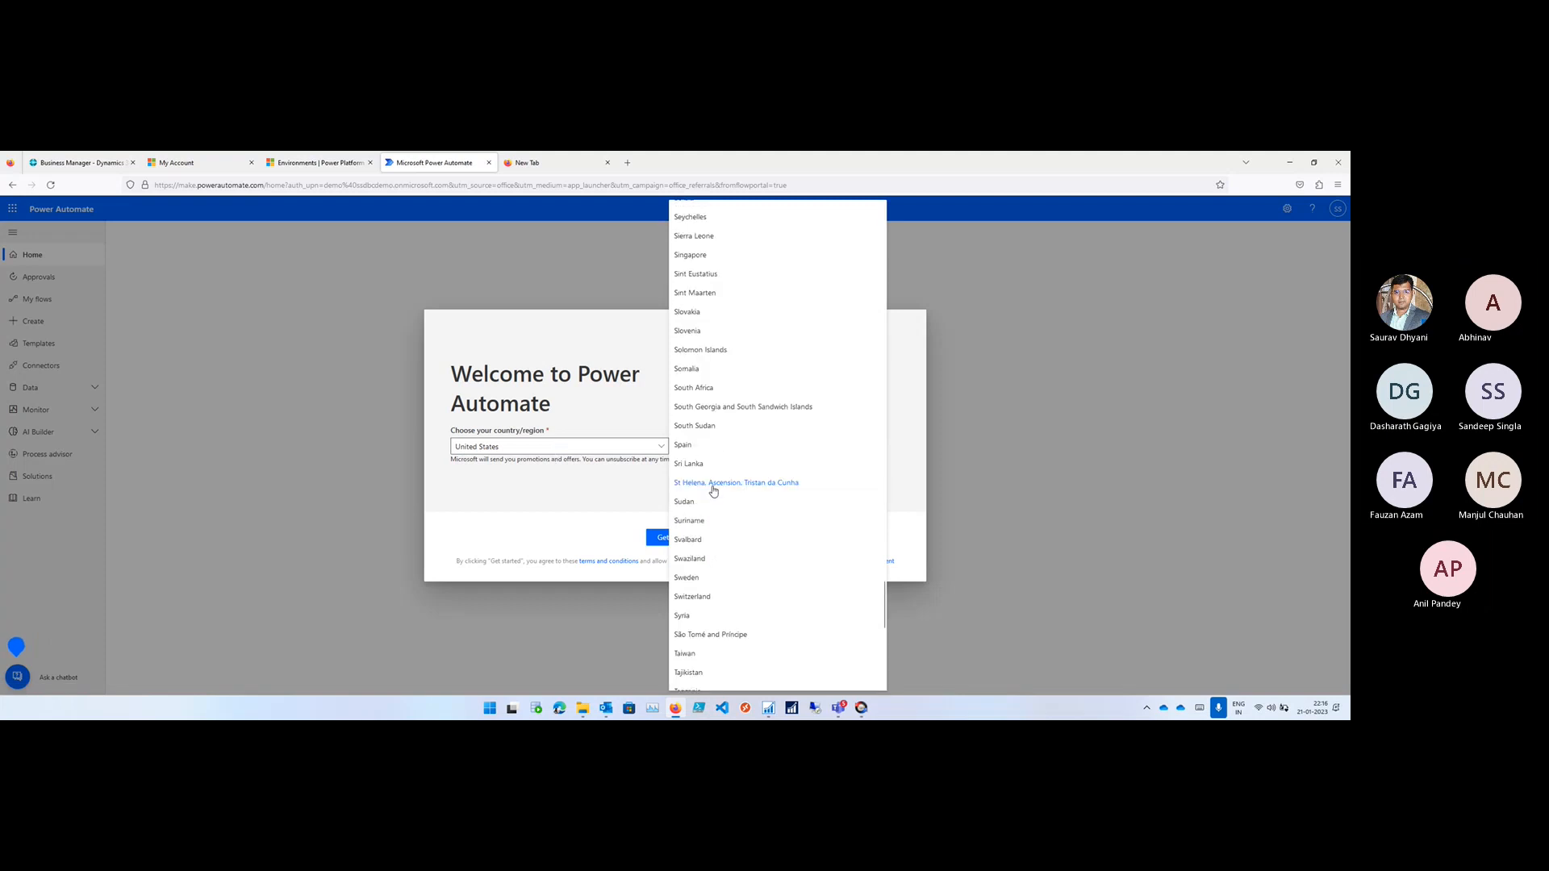
pyautogui.scroll(10, 713, 490)
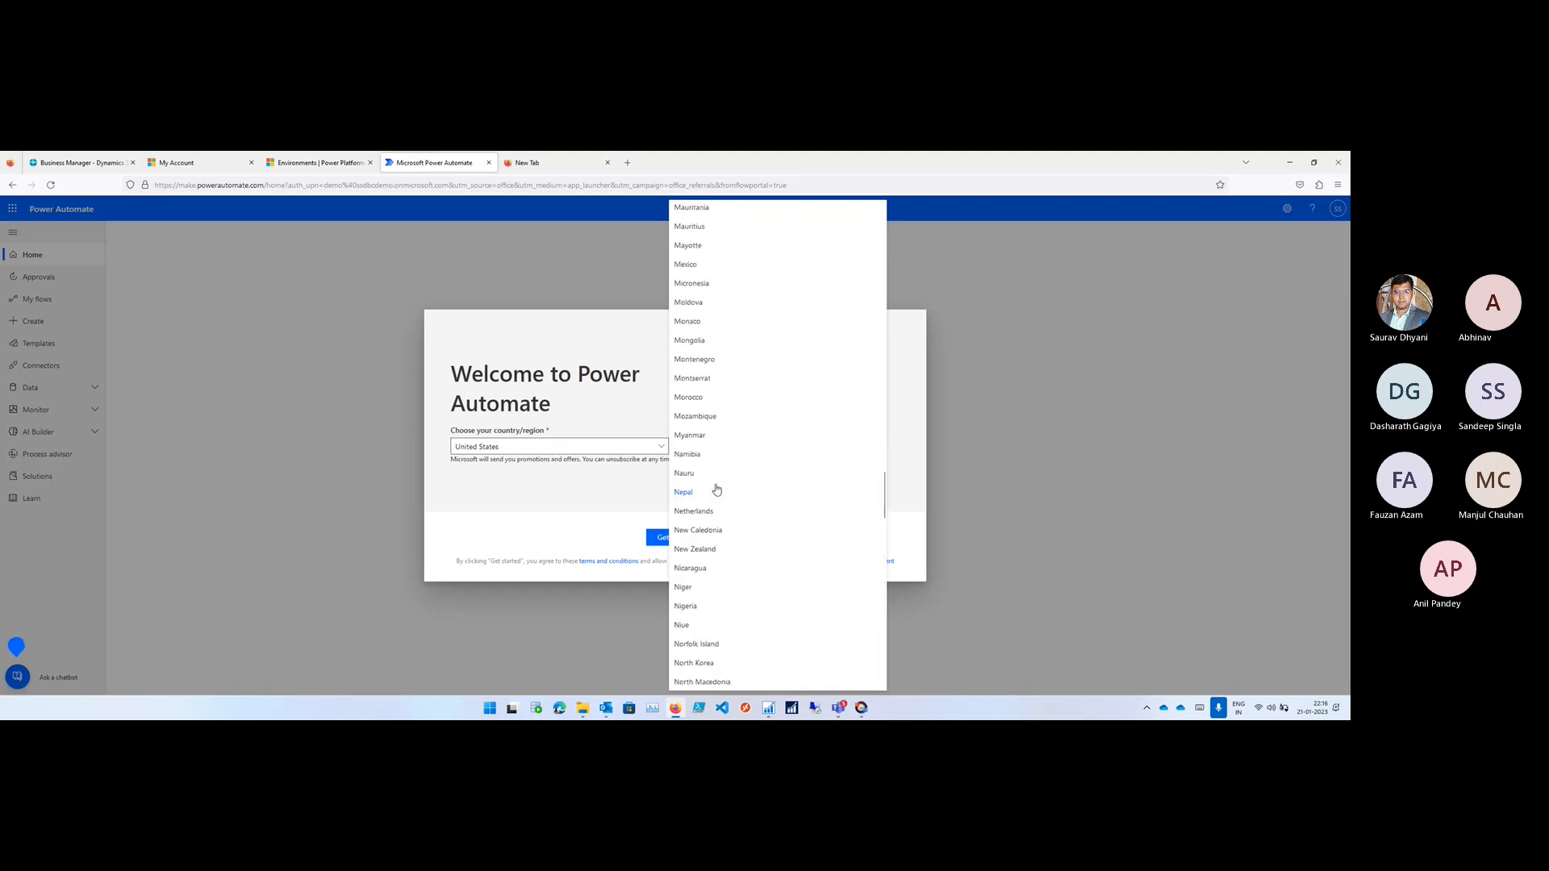
pyautogui.scroll(15, 714, 484)
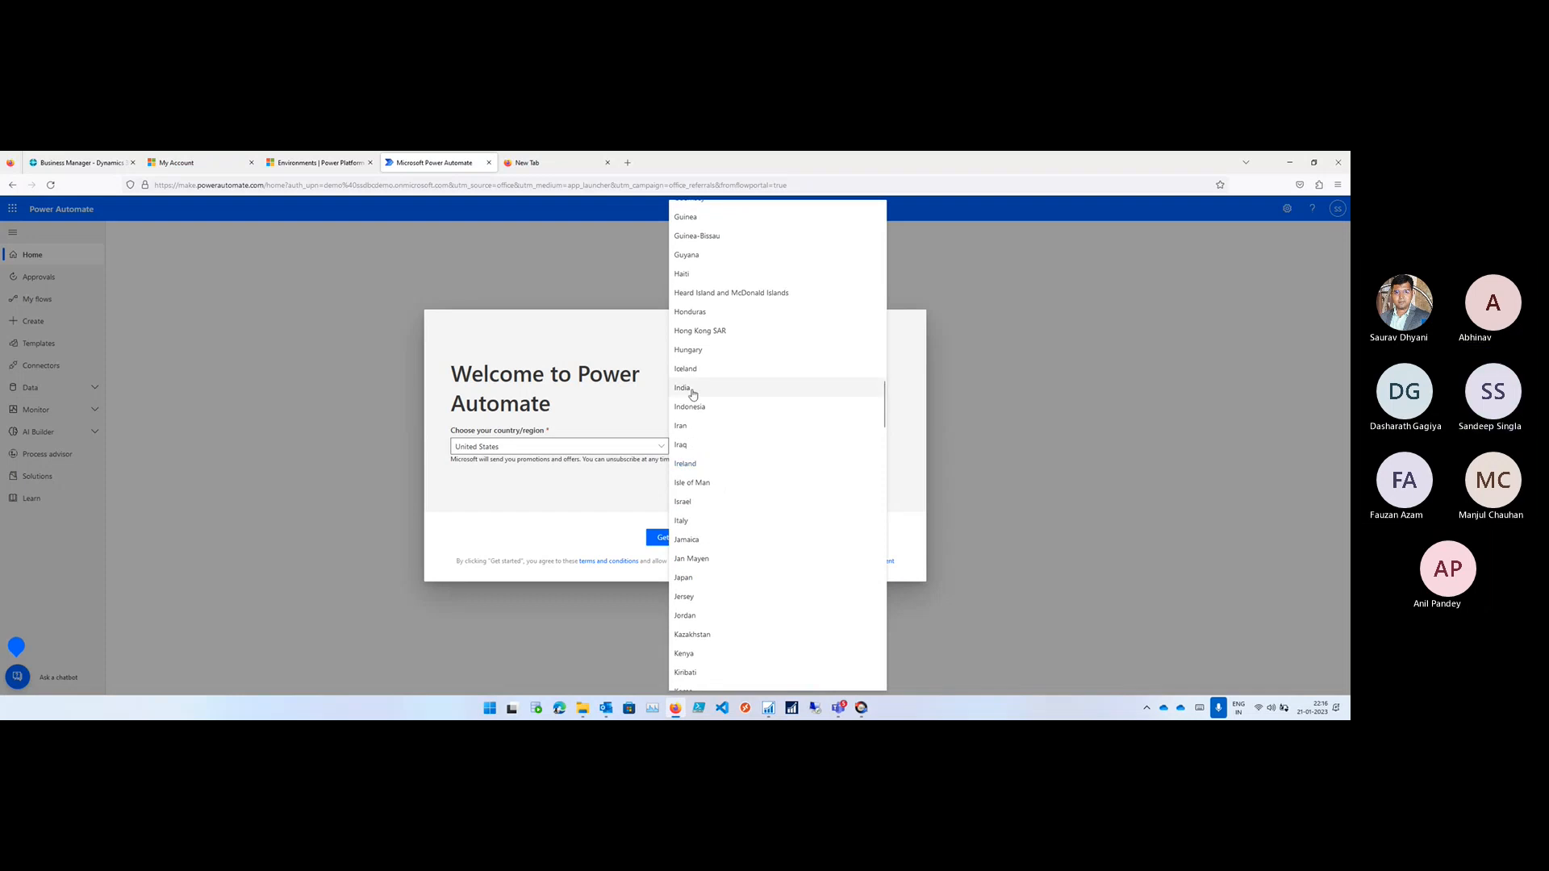
pyautogui.click(692, 394)
pyautogui.click(675, 537)
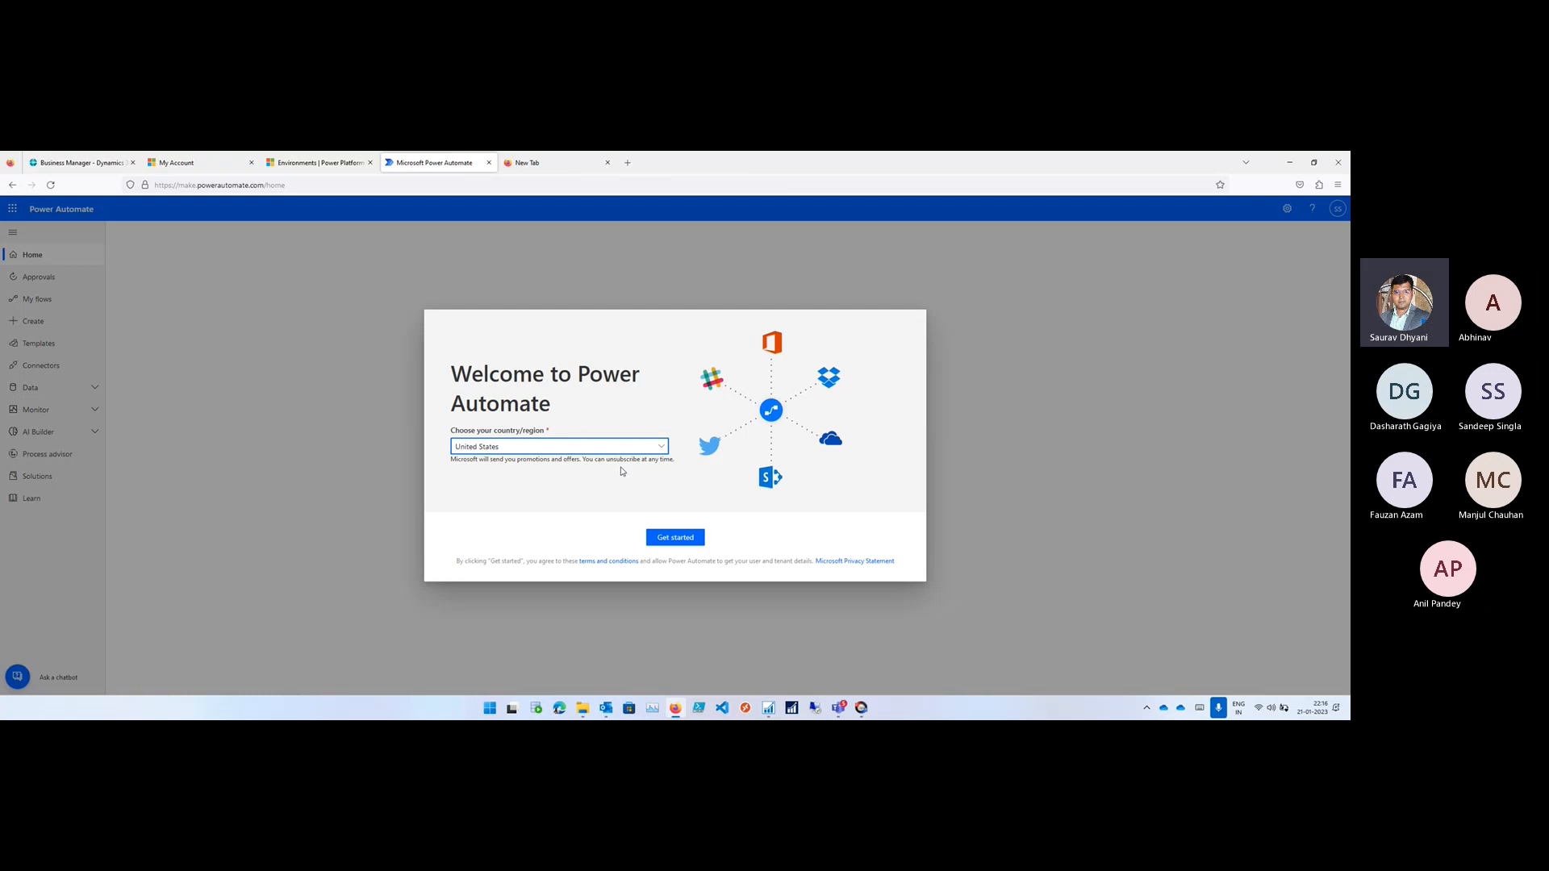
# - Select India again in the reappeared welcome dialog and continue into Power Automate
pyautogui.click(628, 448)
pyautogui.scroll(-5, 705, 429)
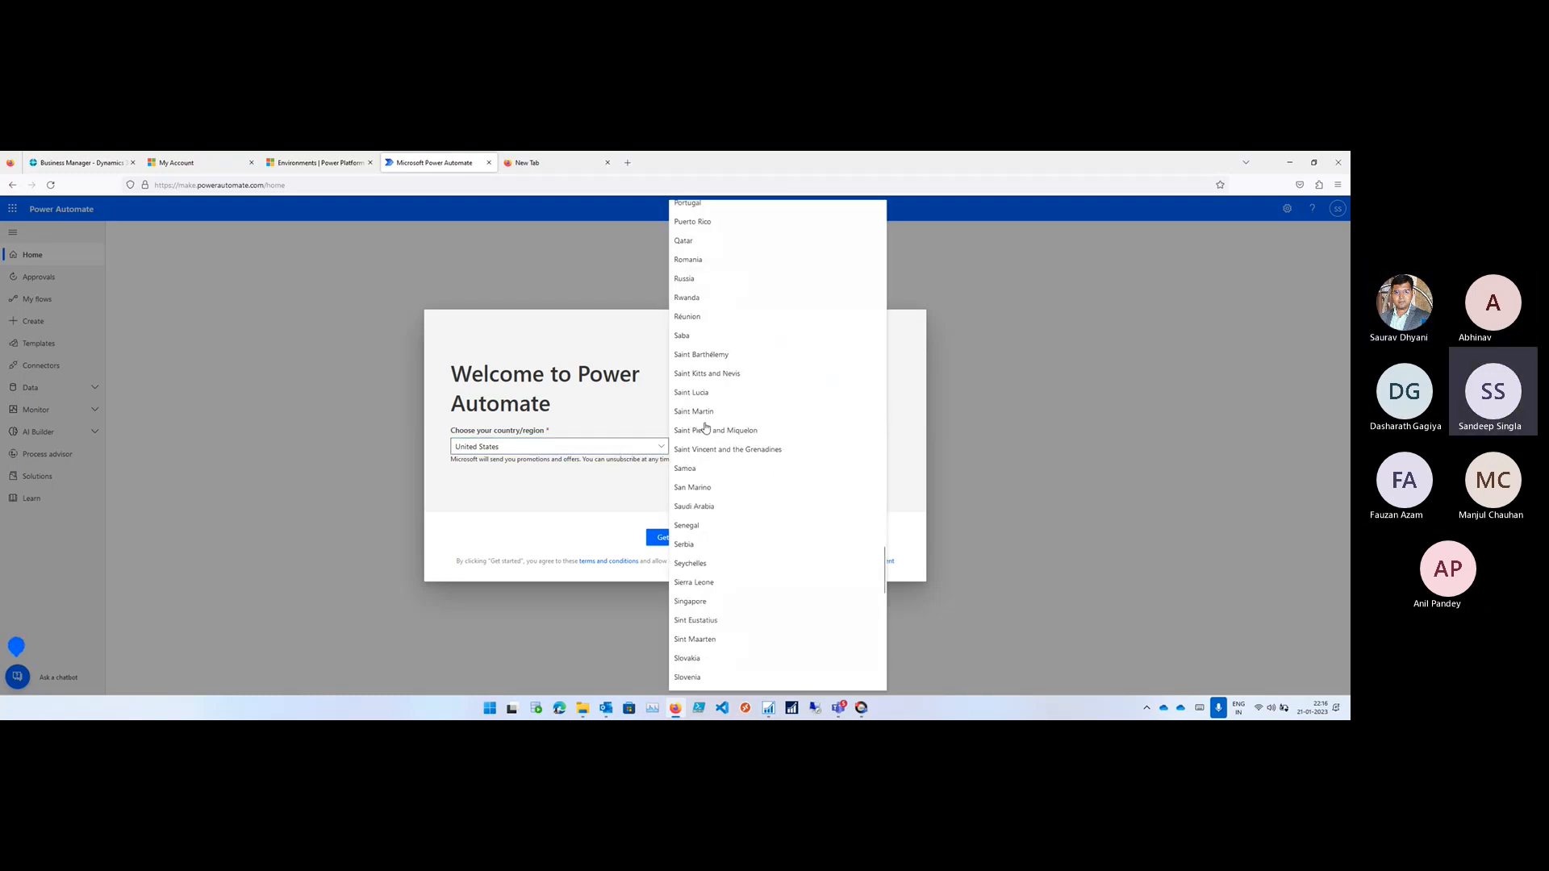
pyautogui.scroll(10, 705, 429)
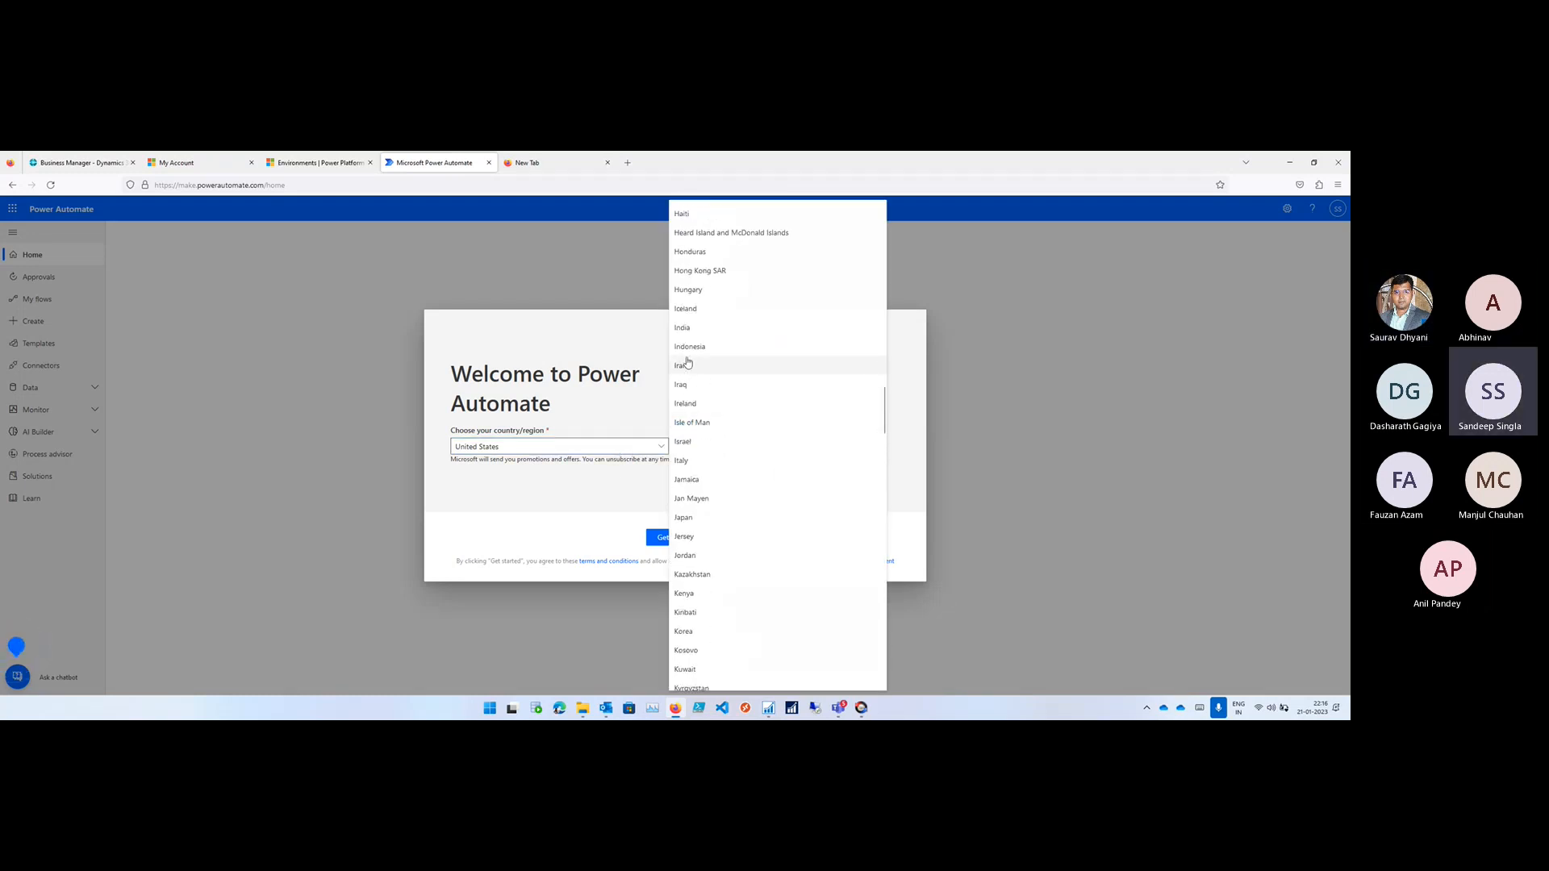
pyautogui.click(692, 330)
pyautogui.click(674, 543)
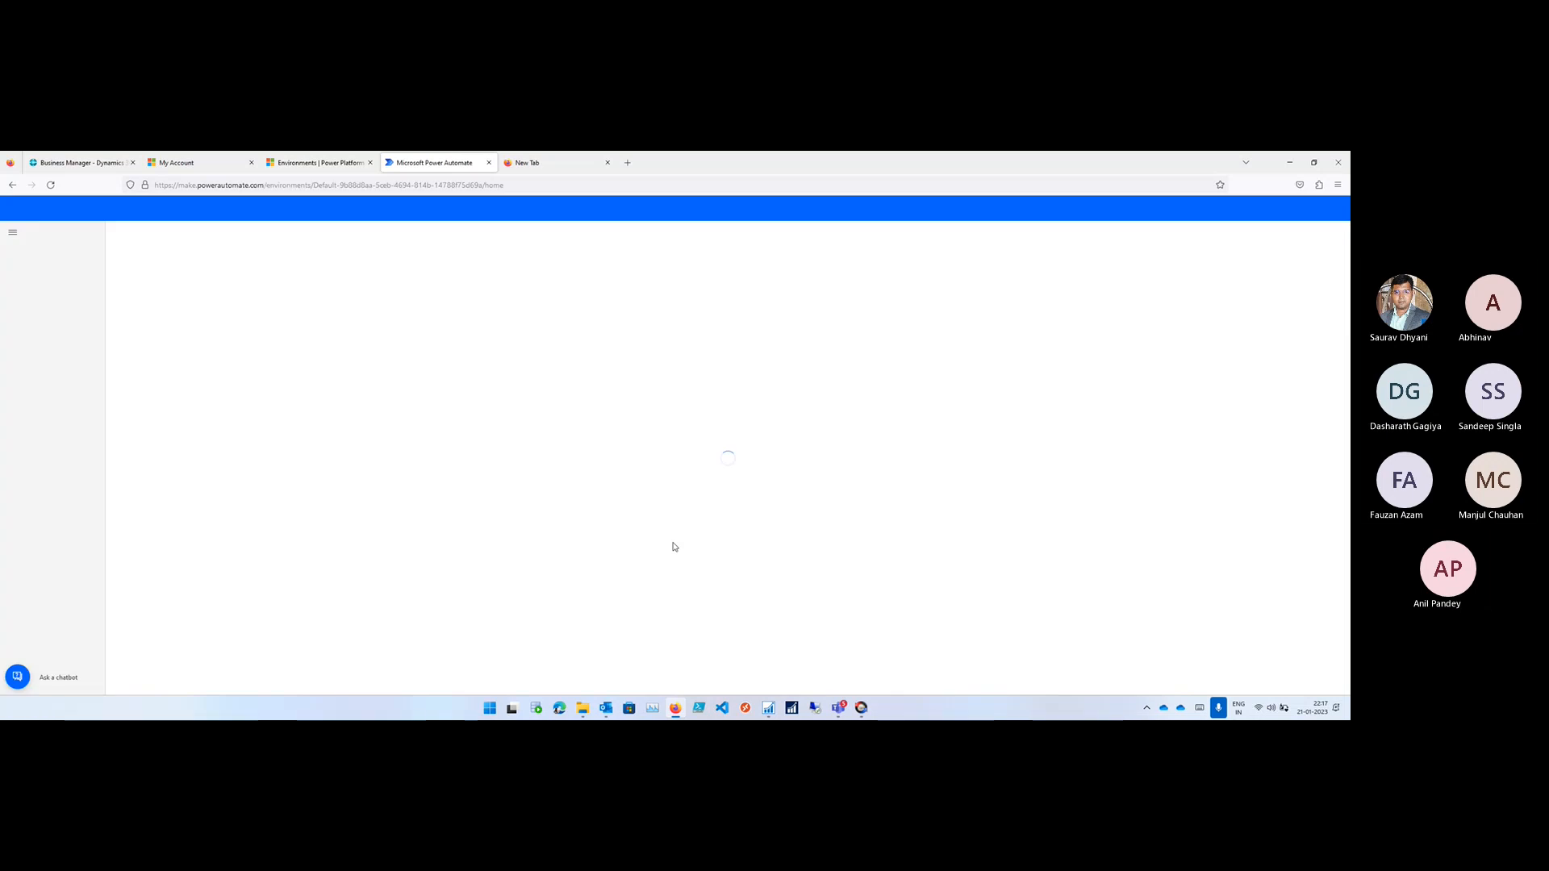
# - From the Solutions page, request a new database with INR currency, English (United States) language and no sample apps and data
pyautogui.click(37, 476)
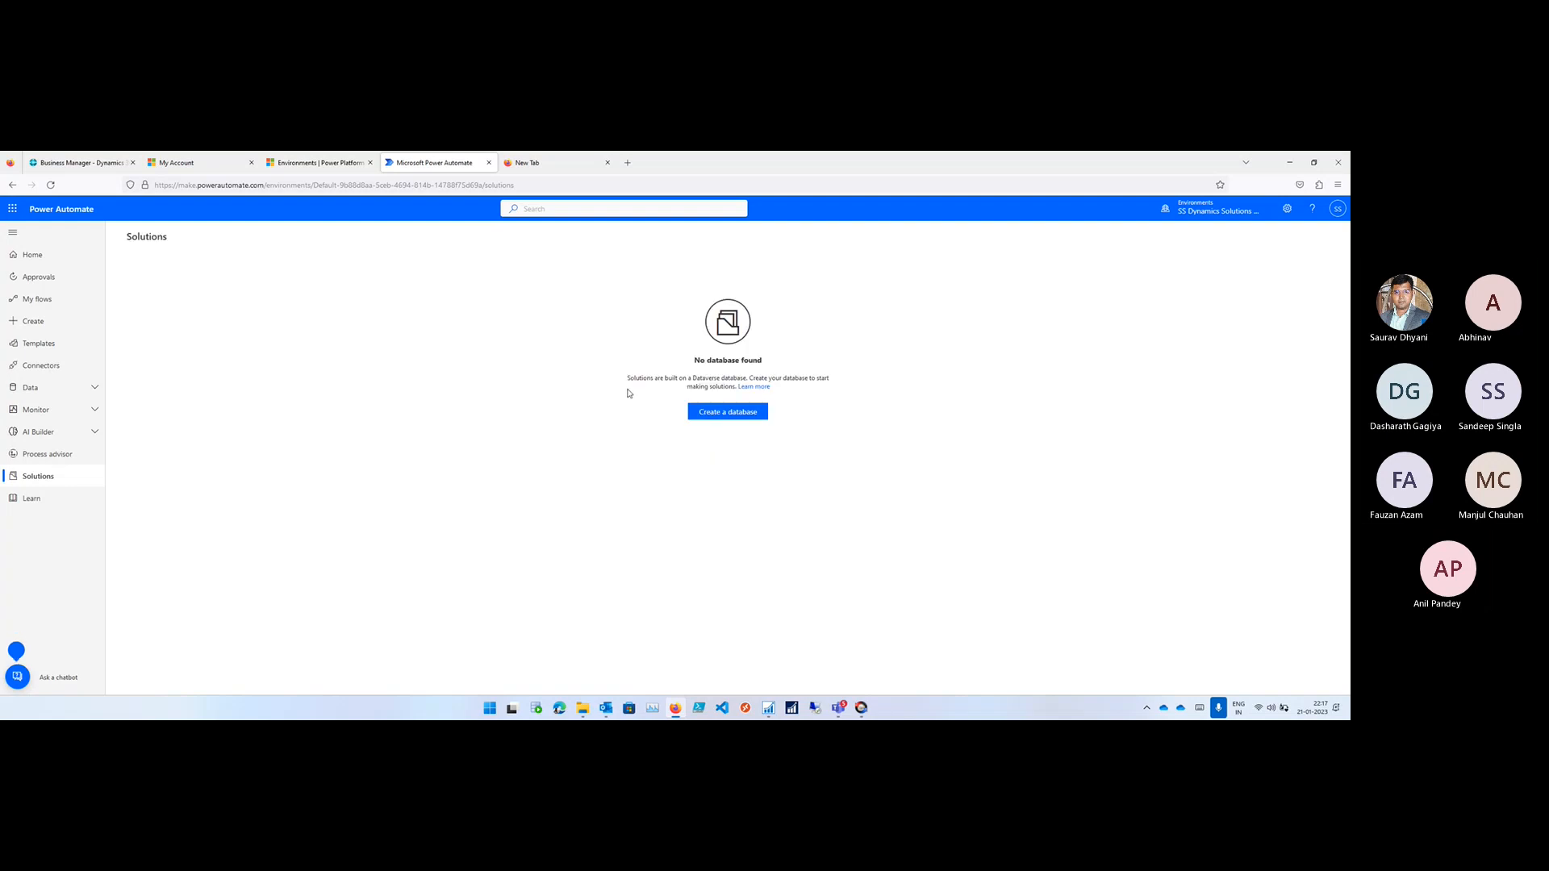
pyautogui.click(728, 413)
pyautogui.click(1267, 312)
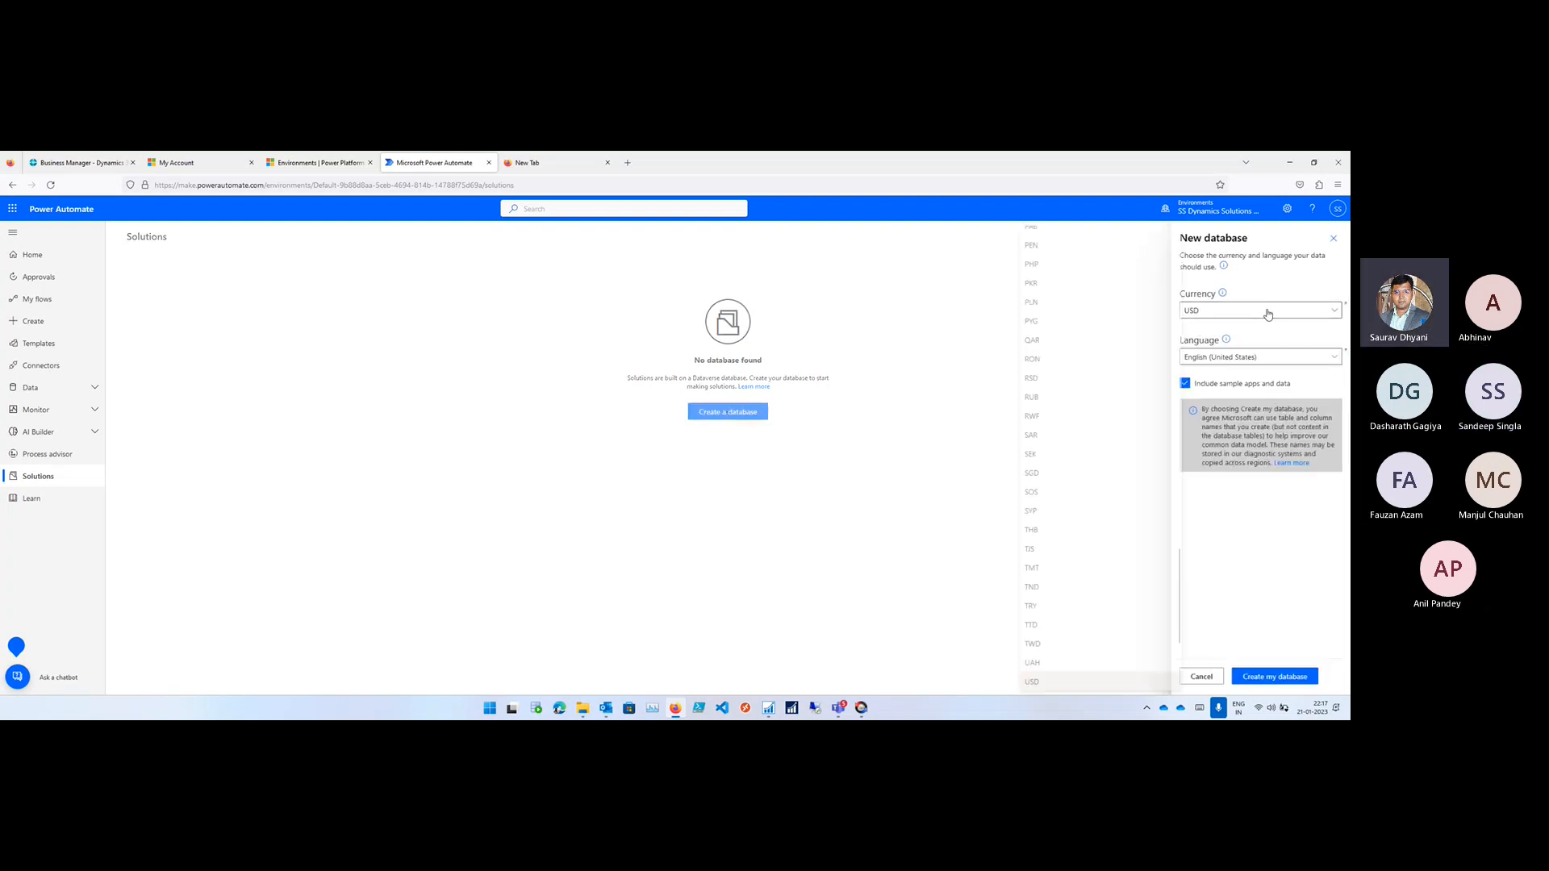
pyautogui.scroll(10, 1078, 355)
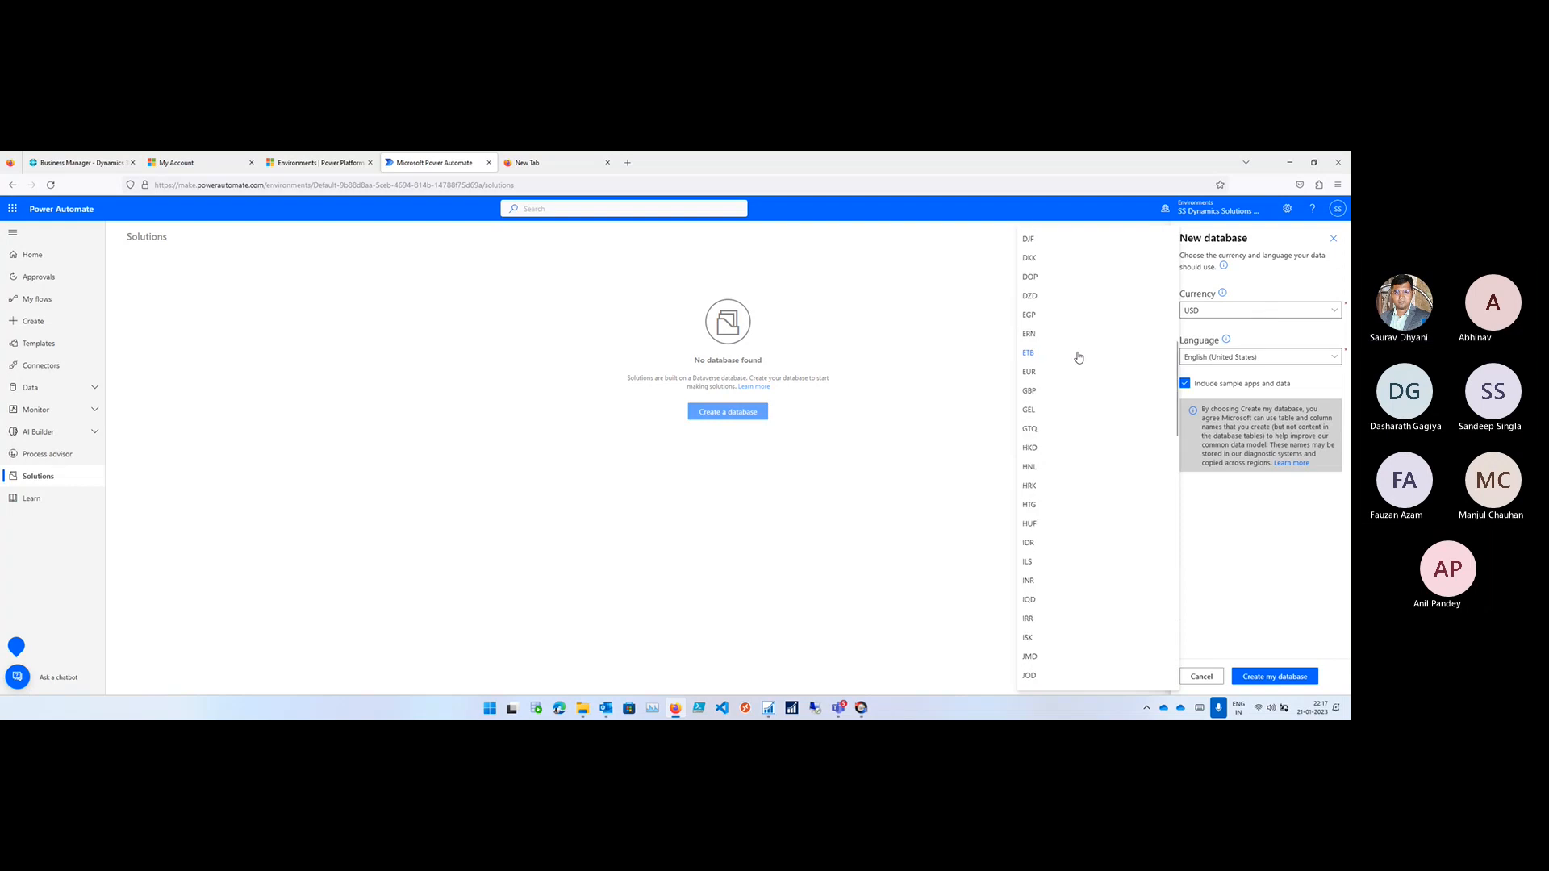
pyautogui.scroll(5, 1077, 357)
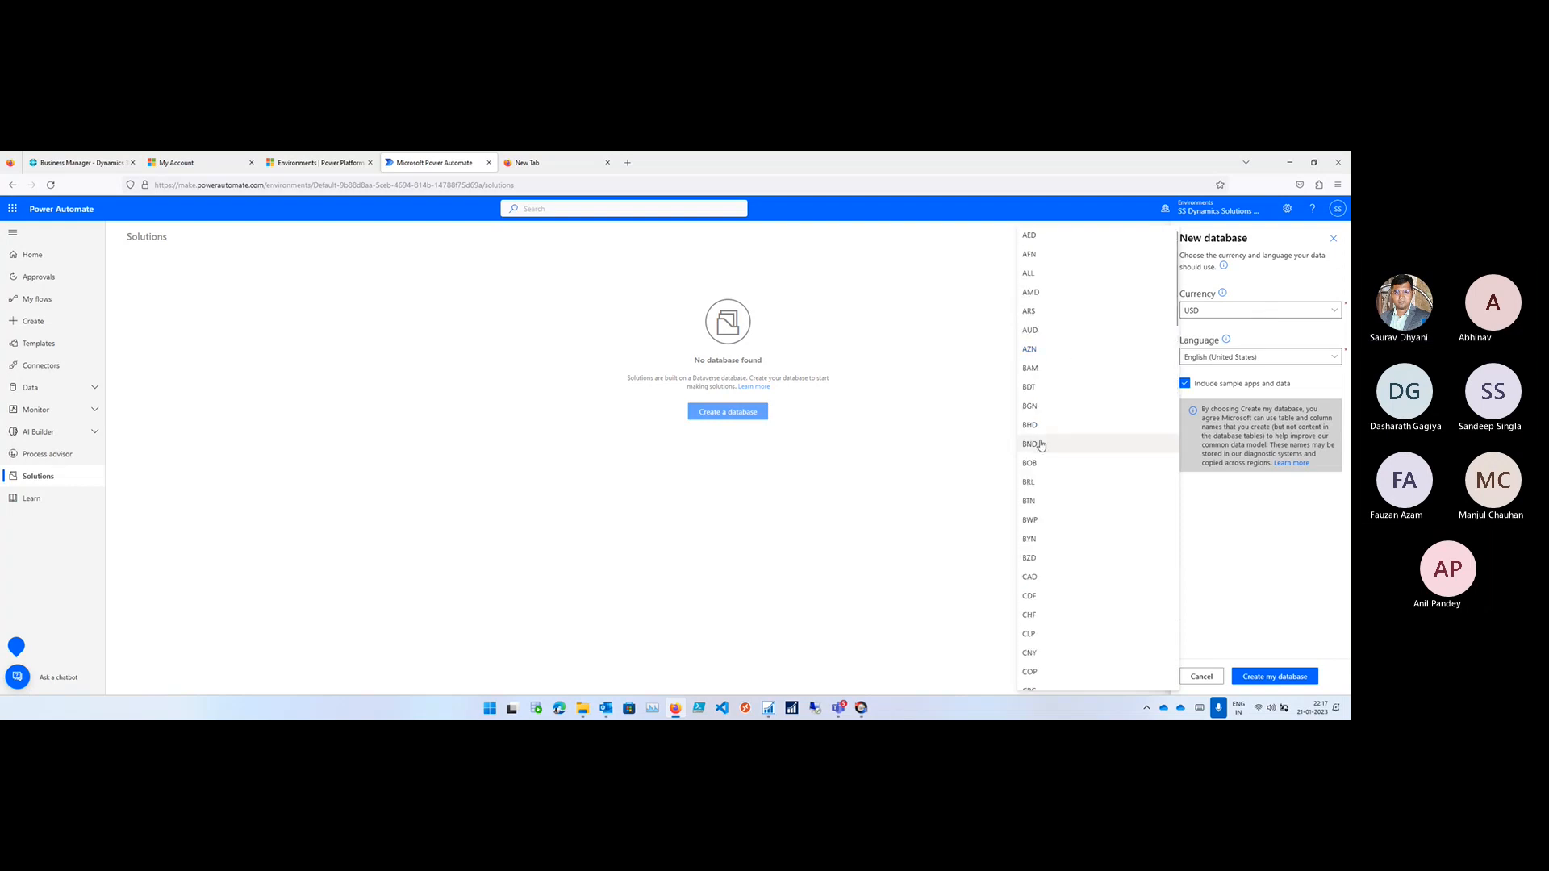
pyautogui.scroll(-6, 1044, 442)
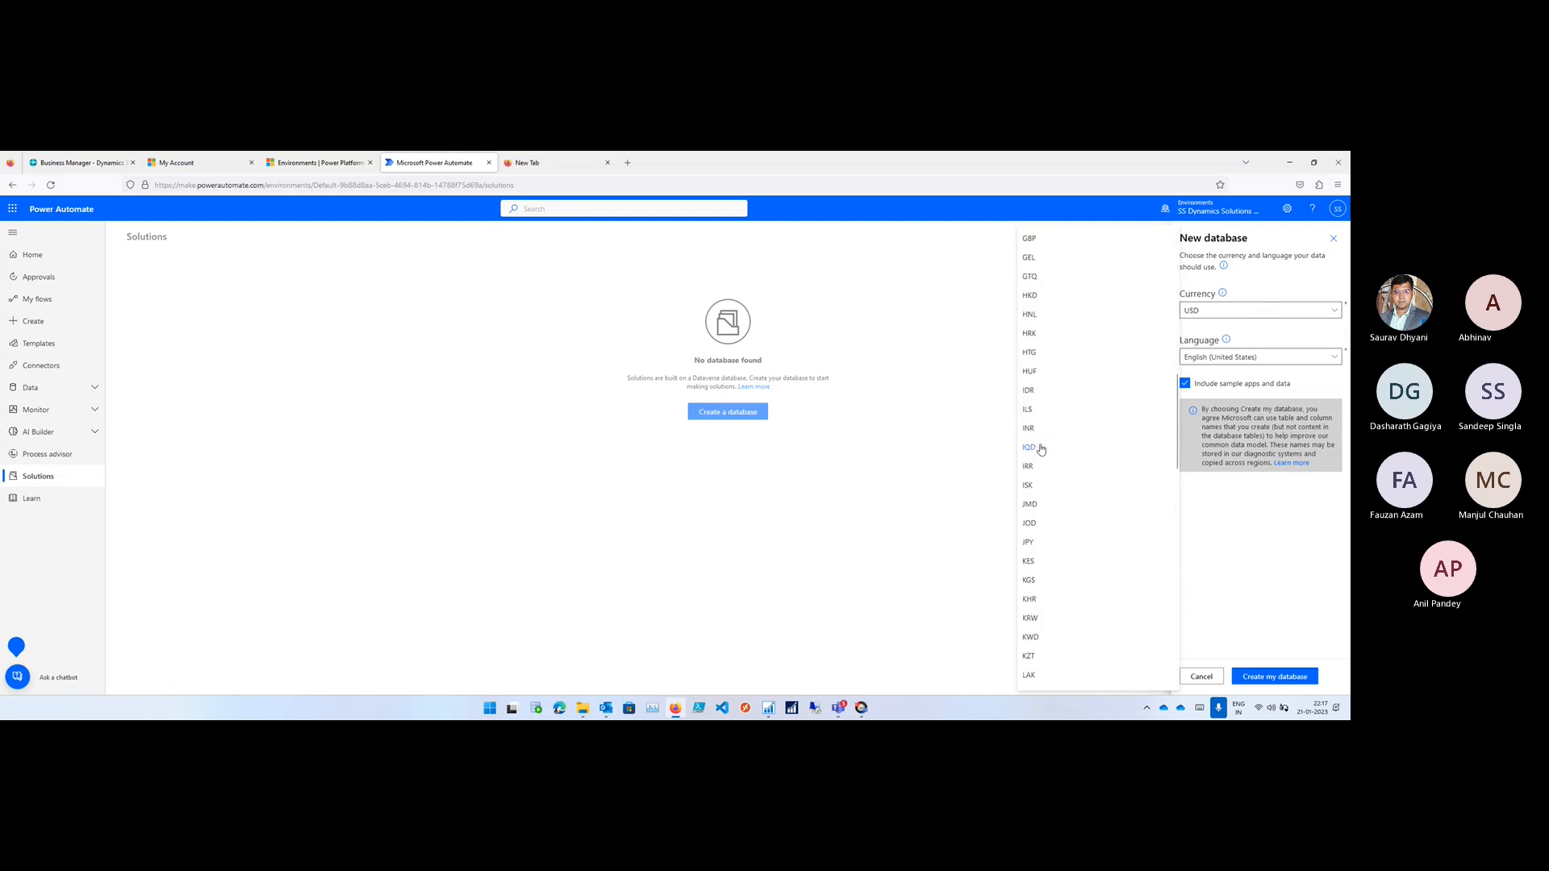
pyautogui.click(1039, 445)
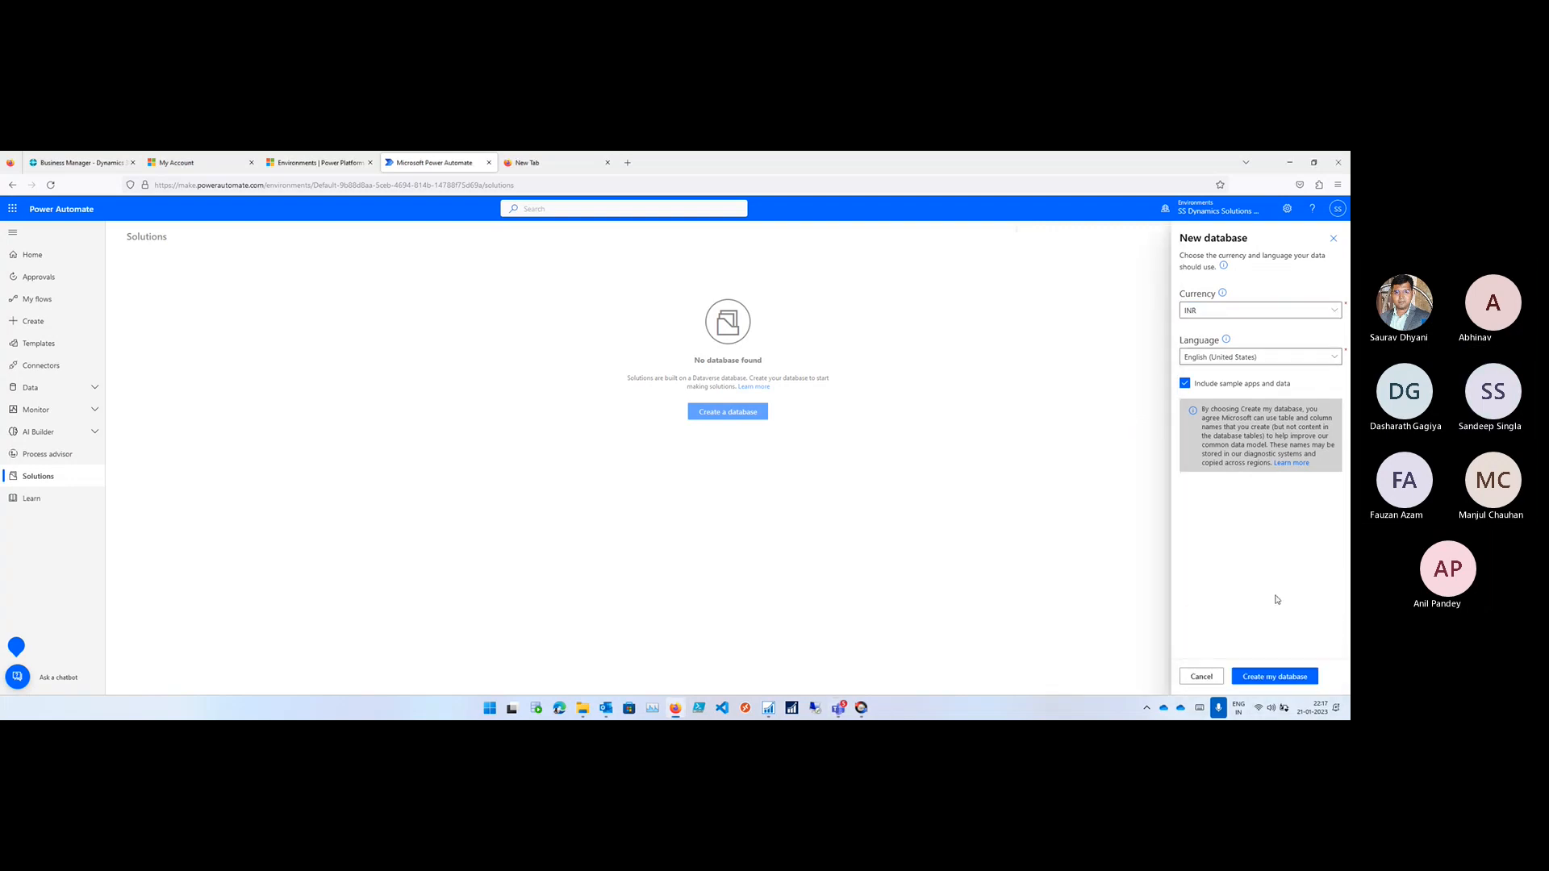
pyautogui.click(1184, 383)
pyautogui.click(1283, 676)
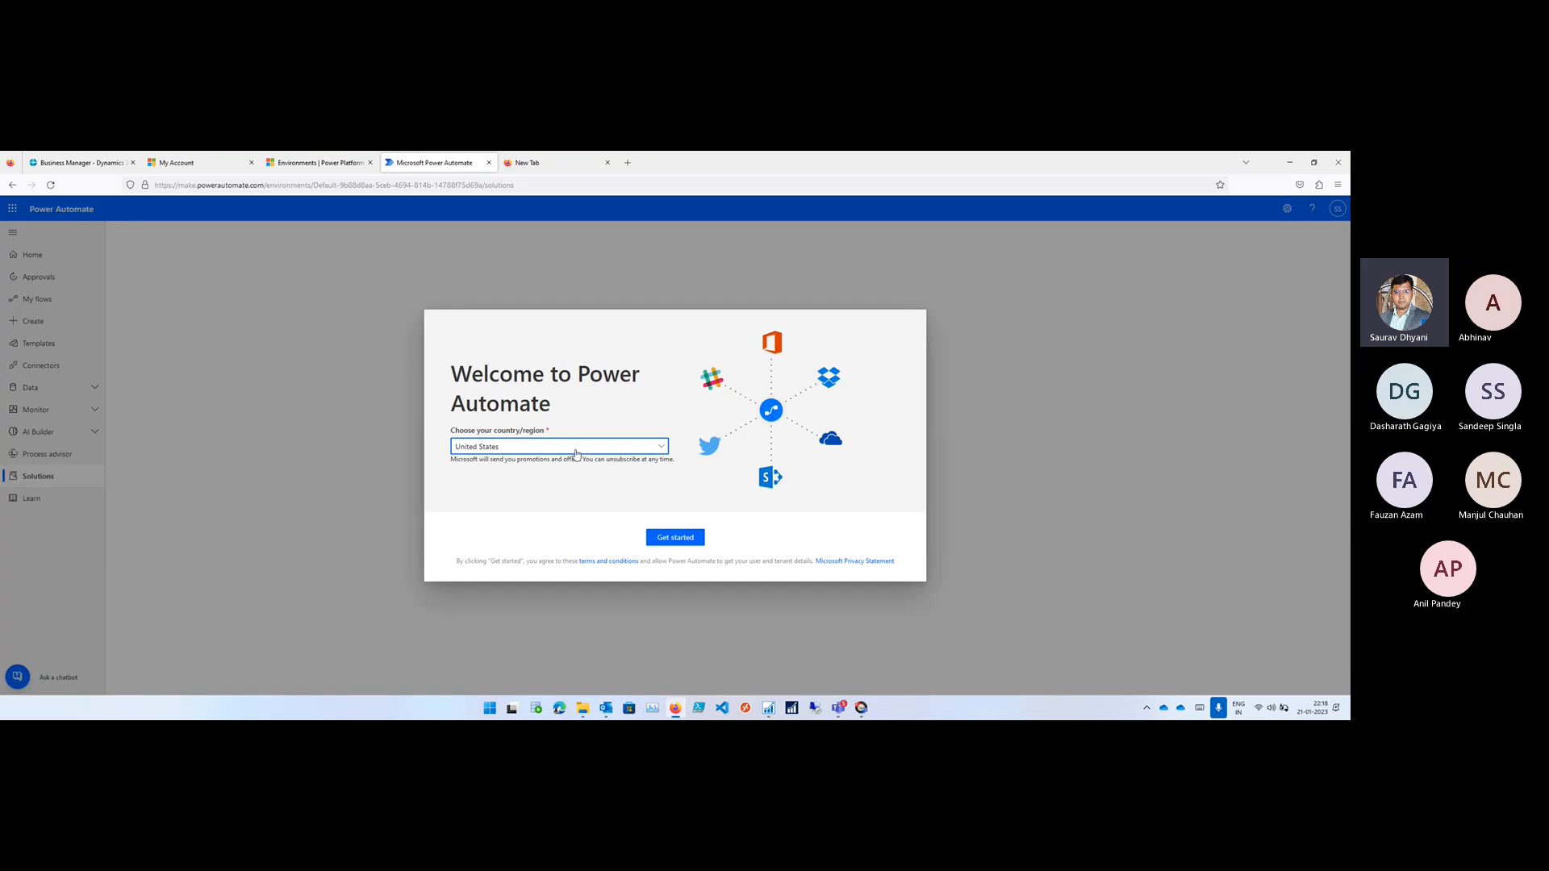
# - Set the country/region to India in the welcome dialog over the Solutions page and get started
pyautogui.click(576, 450)
pyautogui.scroll(-20, 702, 379)
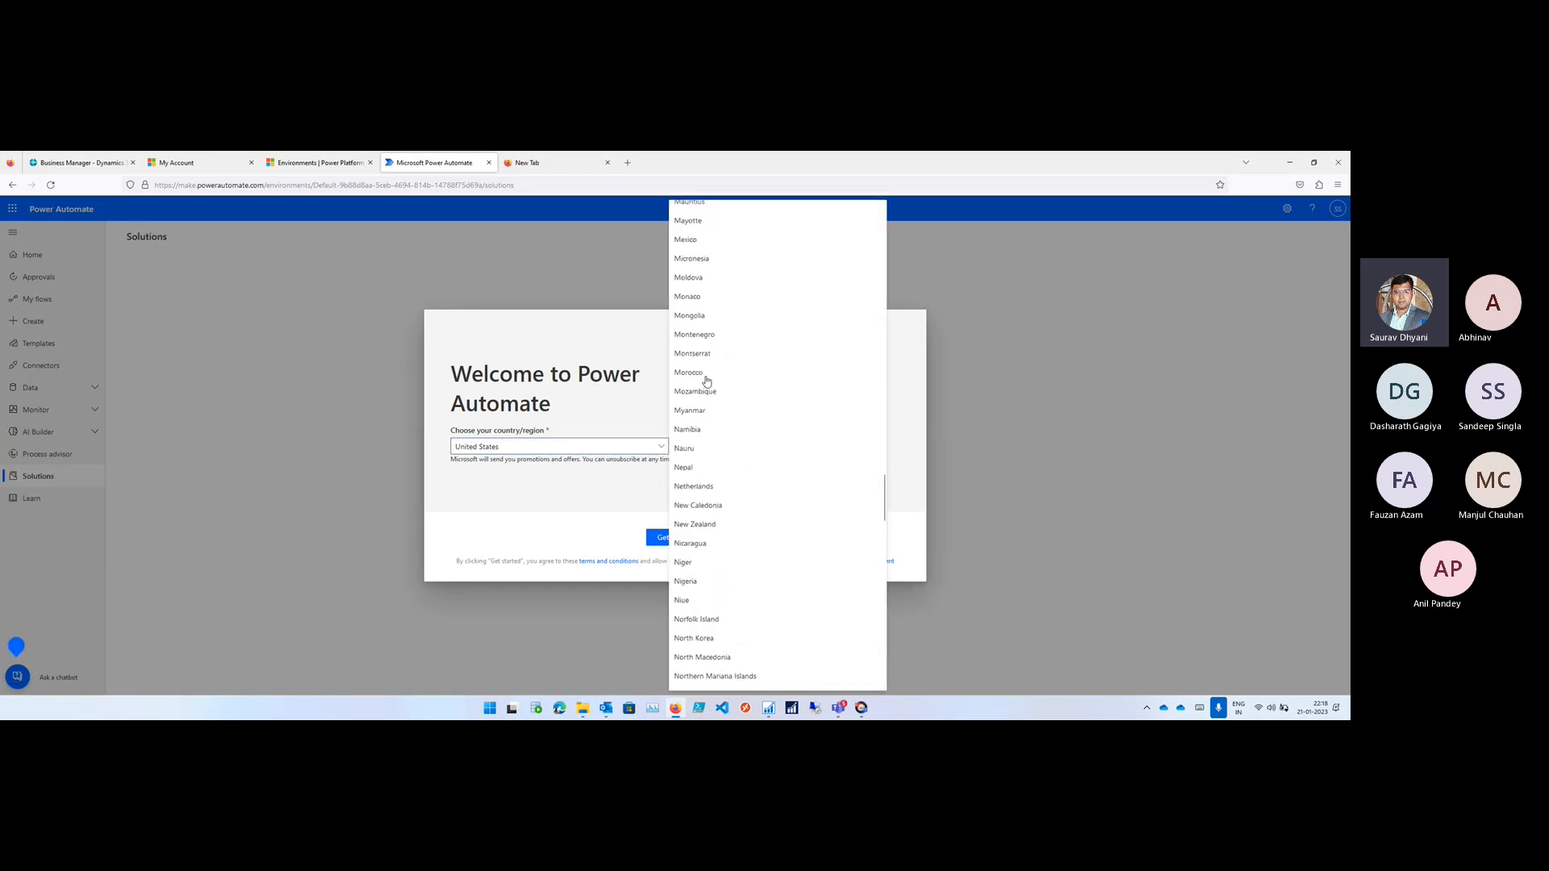
pyautogui.scroll(10, 707, 381)
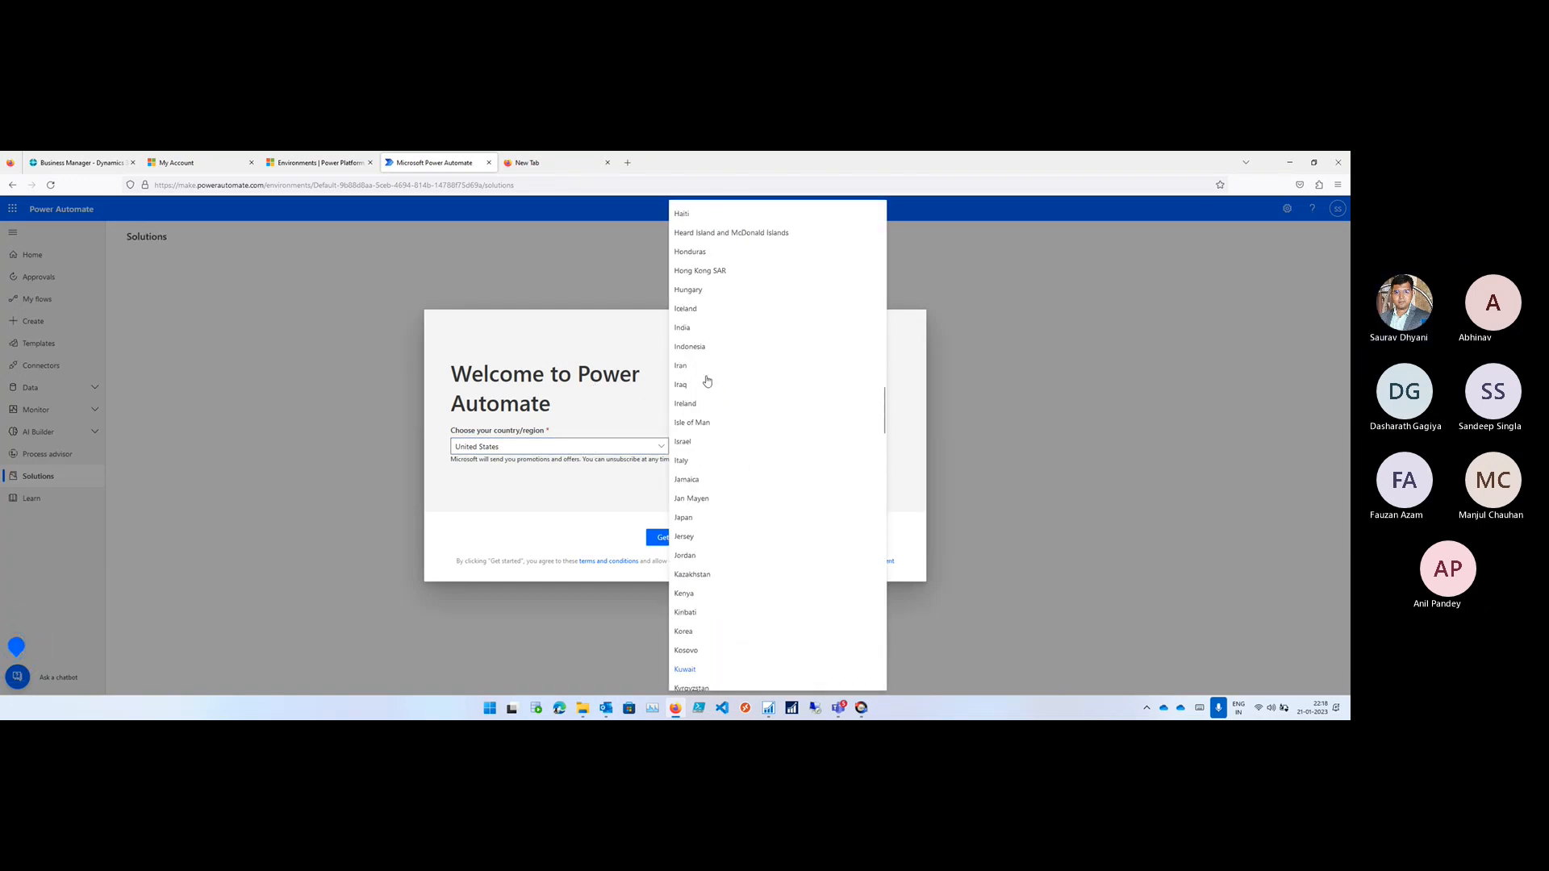
pyautogui.click(683, 328)
pyautogui.click(675, 537)
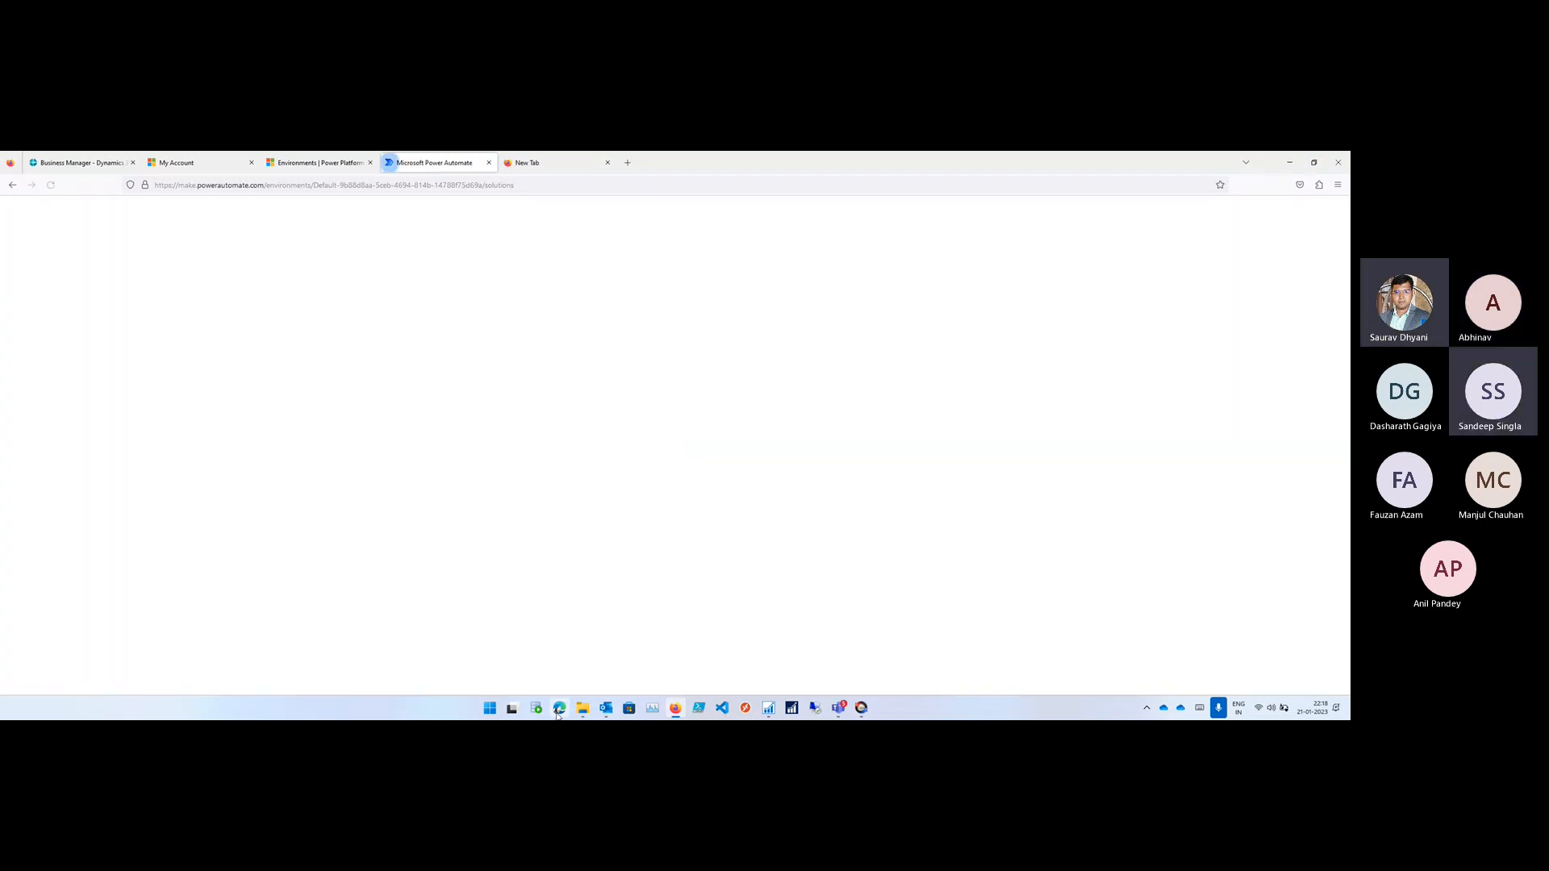
# - Switch to Microsoft Edge and open the Microsoft 365 home page at portal.office.com
pyautogui.click(559, 709)
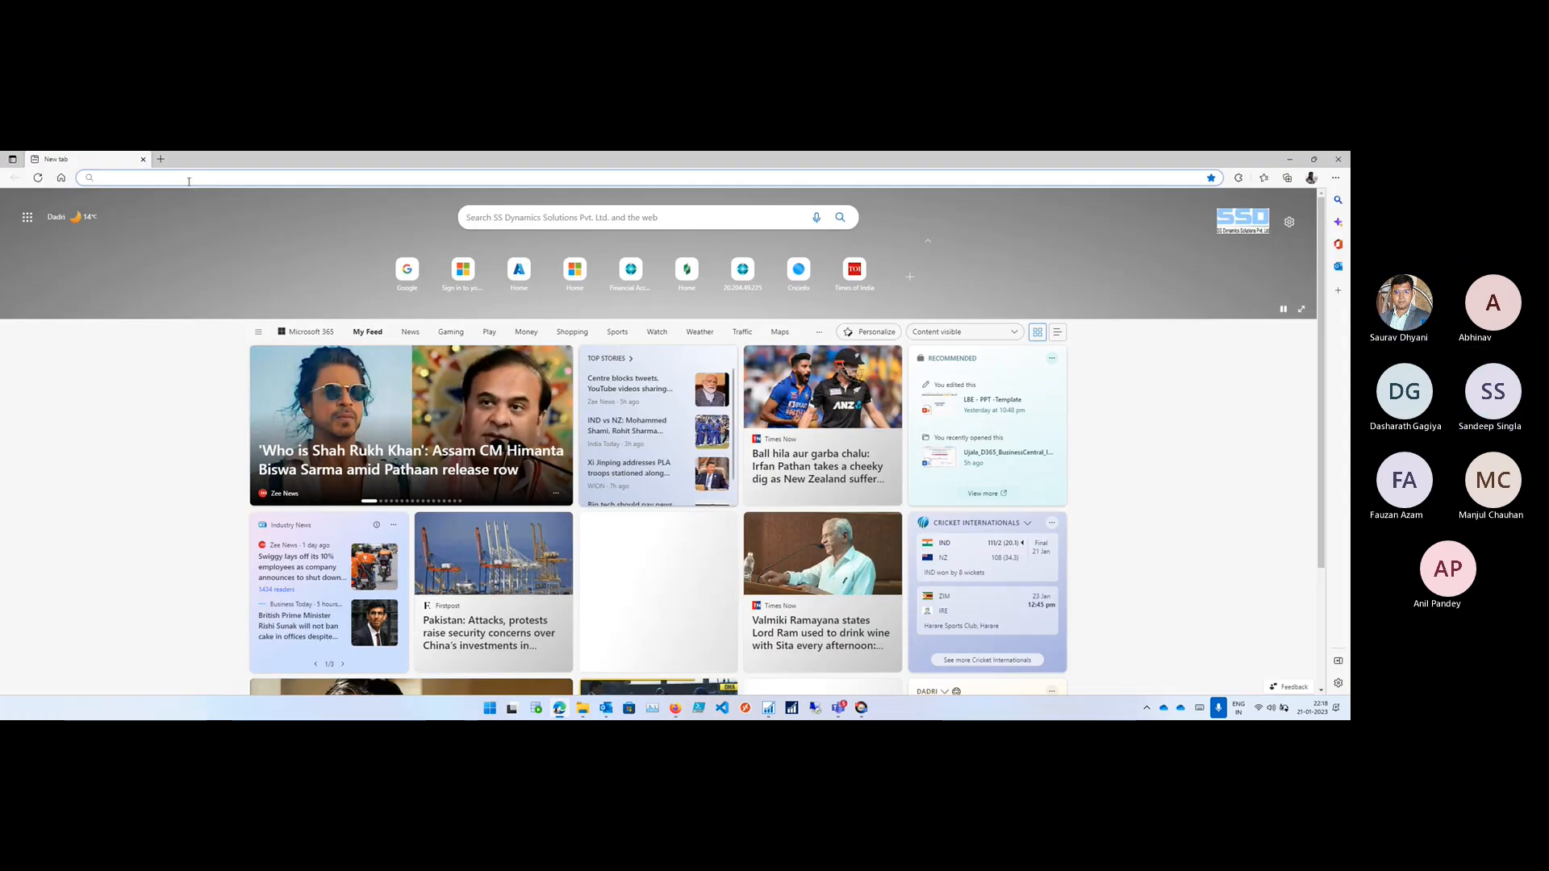
pyautogui.click(188, 178)
pyautogui.write('portal.azure.com')
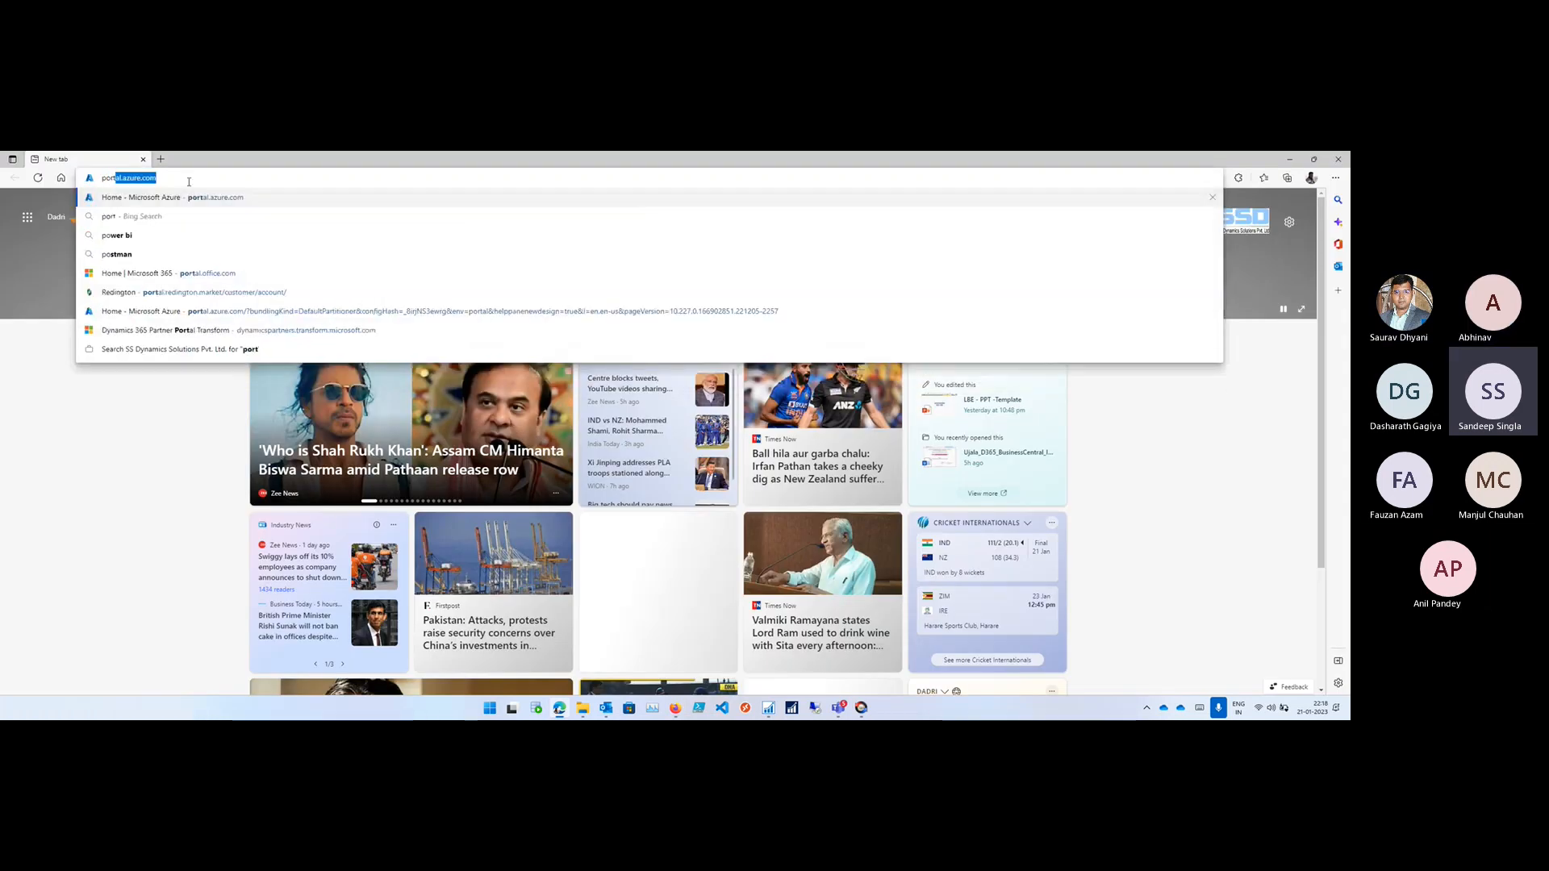
pyautogui.press('Down')
pyautogui.press('Down')
pyautogui.press('Down')
pyautogui.press('Down')
pyautogui.press('Down')
pyautogui.press('Down')
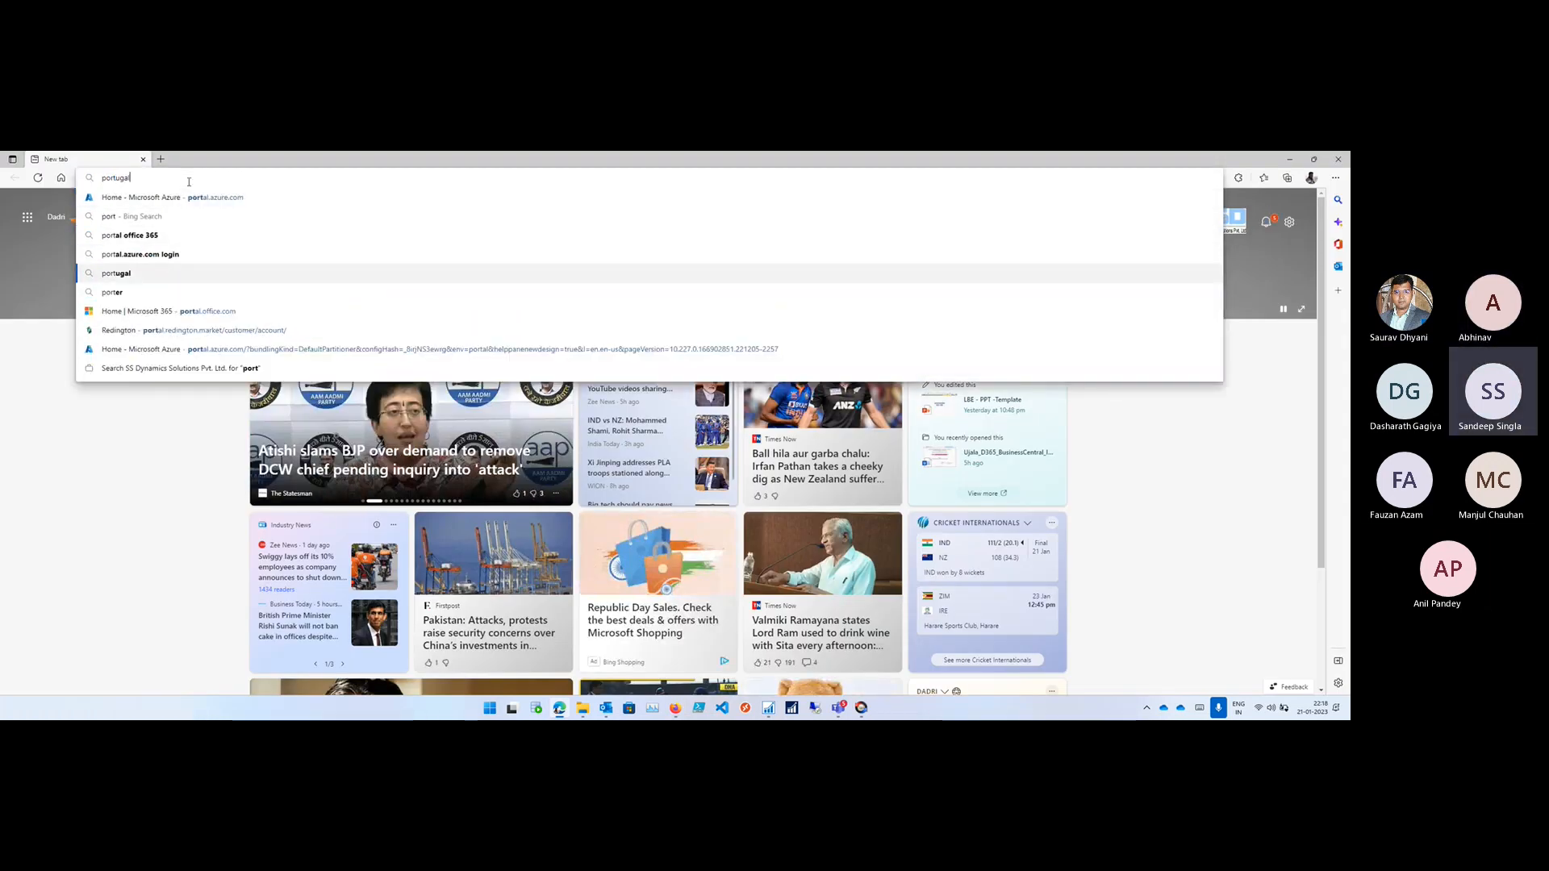
pyautogui.press('Return')
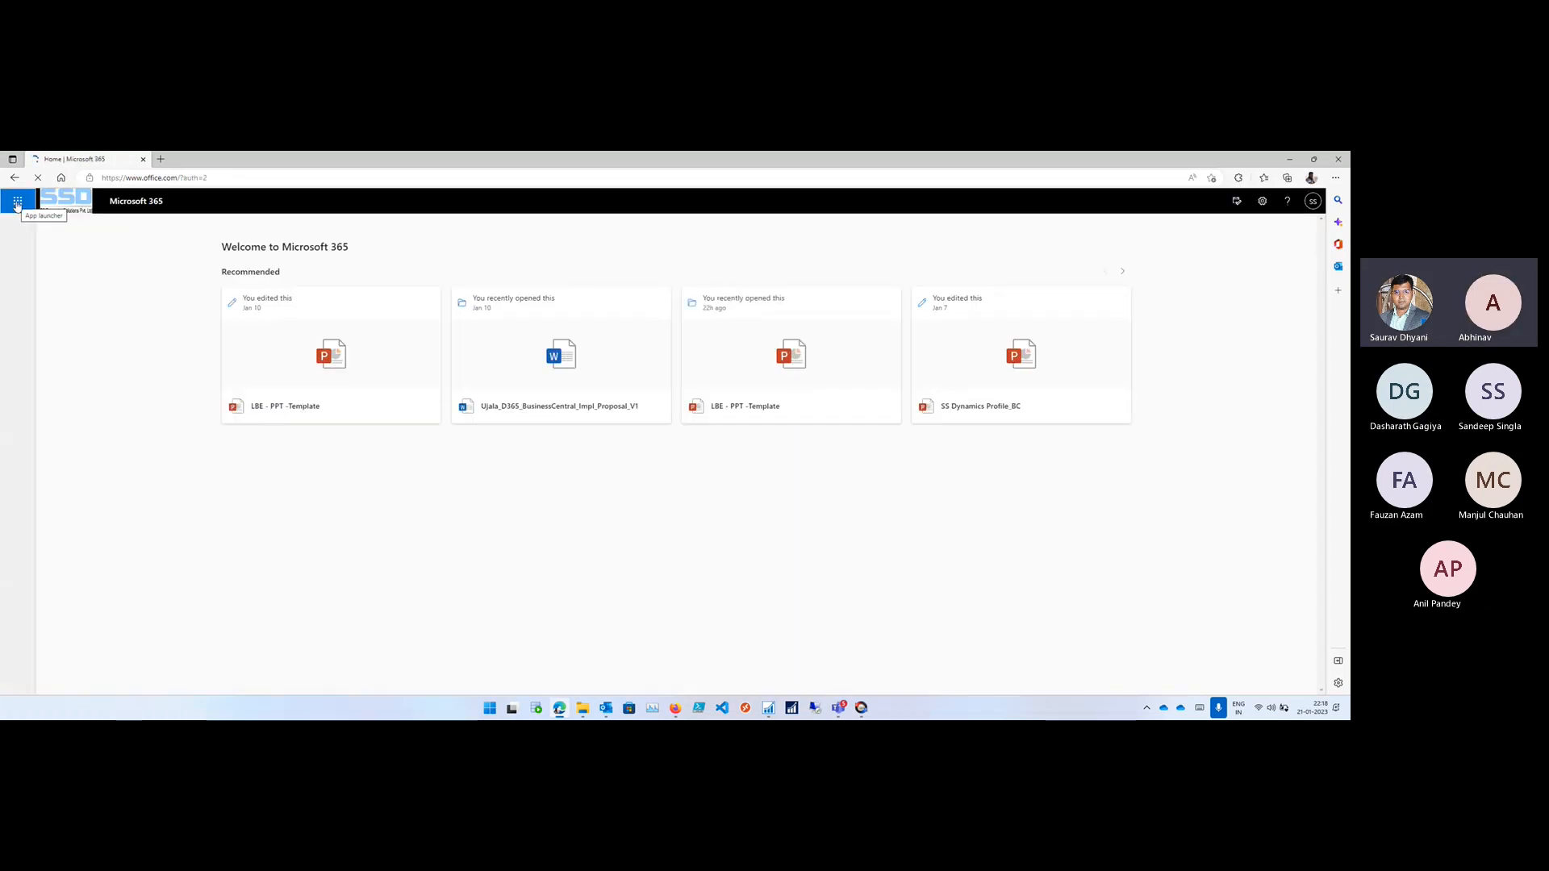
# - Launch Power Automate from the Microsoft 365 app launcher and check the computer's network connection while it loads
pyautogui.click(17, 206)
pyautogui.click(125, 369)
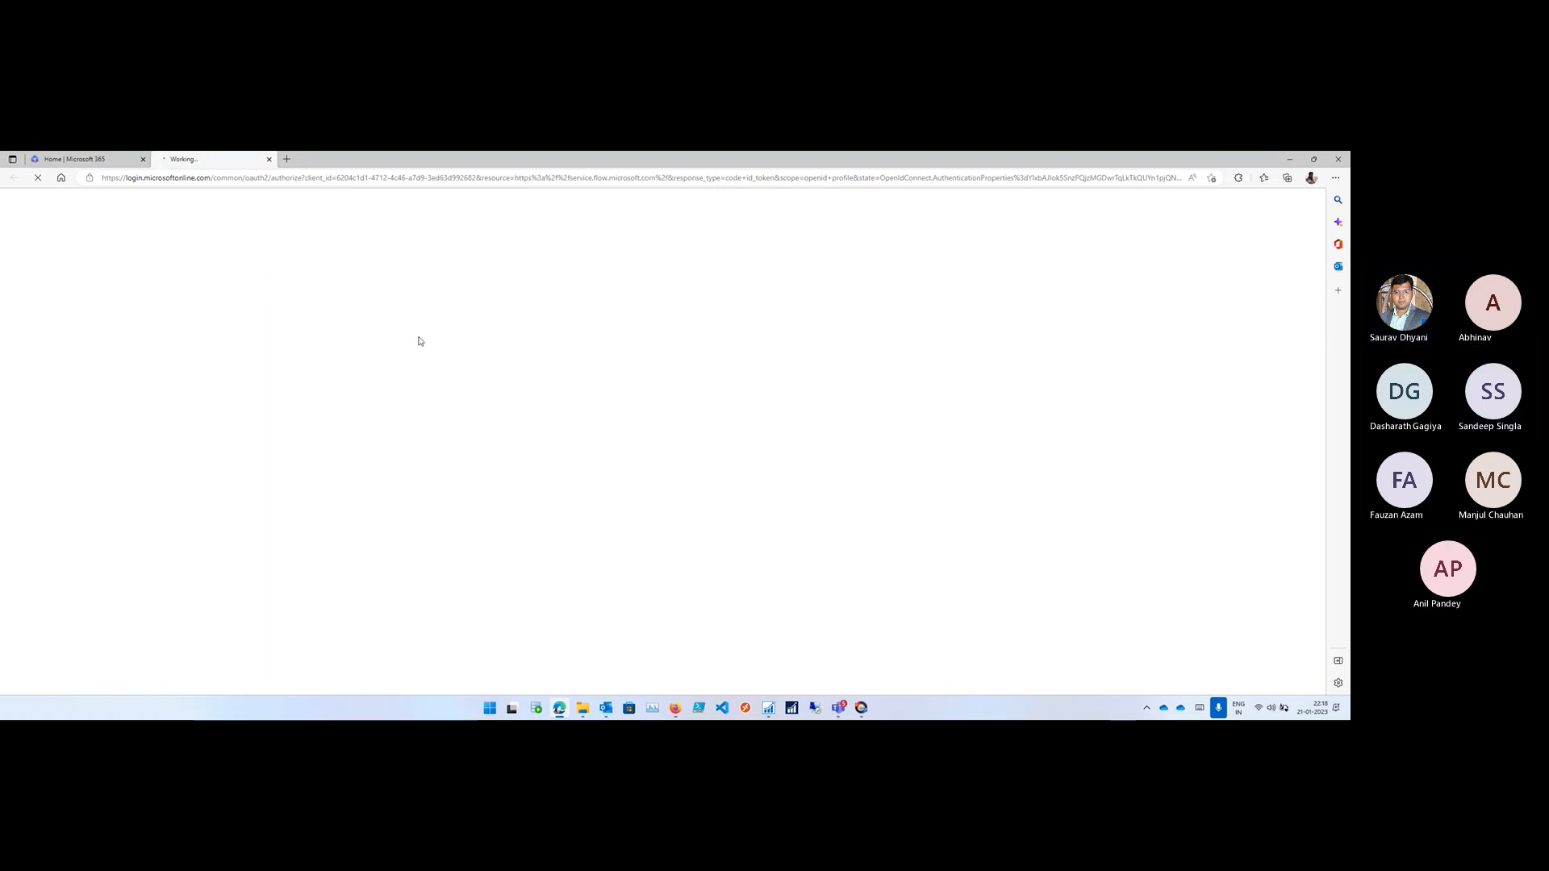
pyautogui.click(1262, 708)
pyautogui.click(993, 559)
# - Switch to Firefox, reload the Solutions page, set the welcome dialog's country/region to India and get started
pyautogui.click(676, 708)
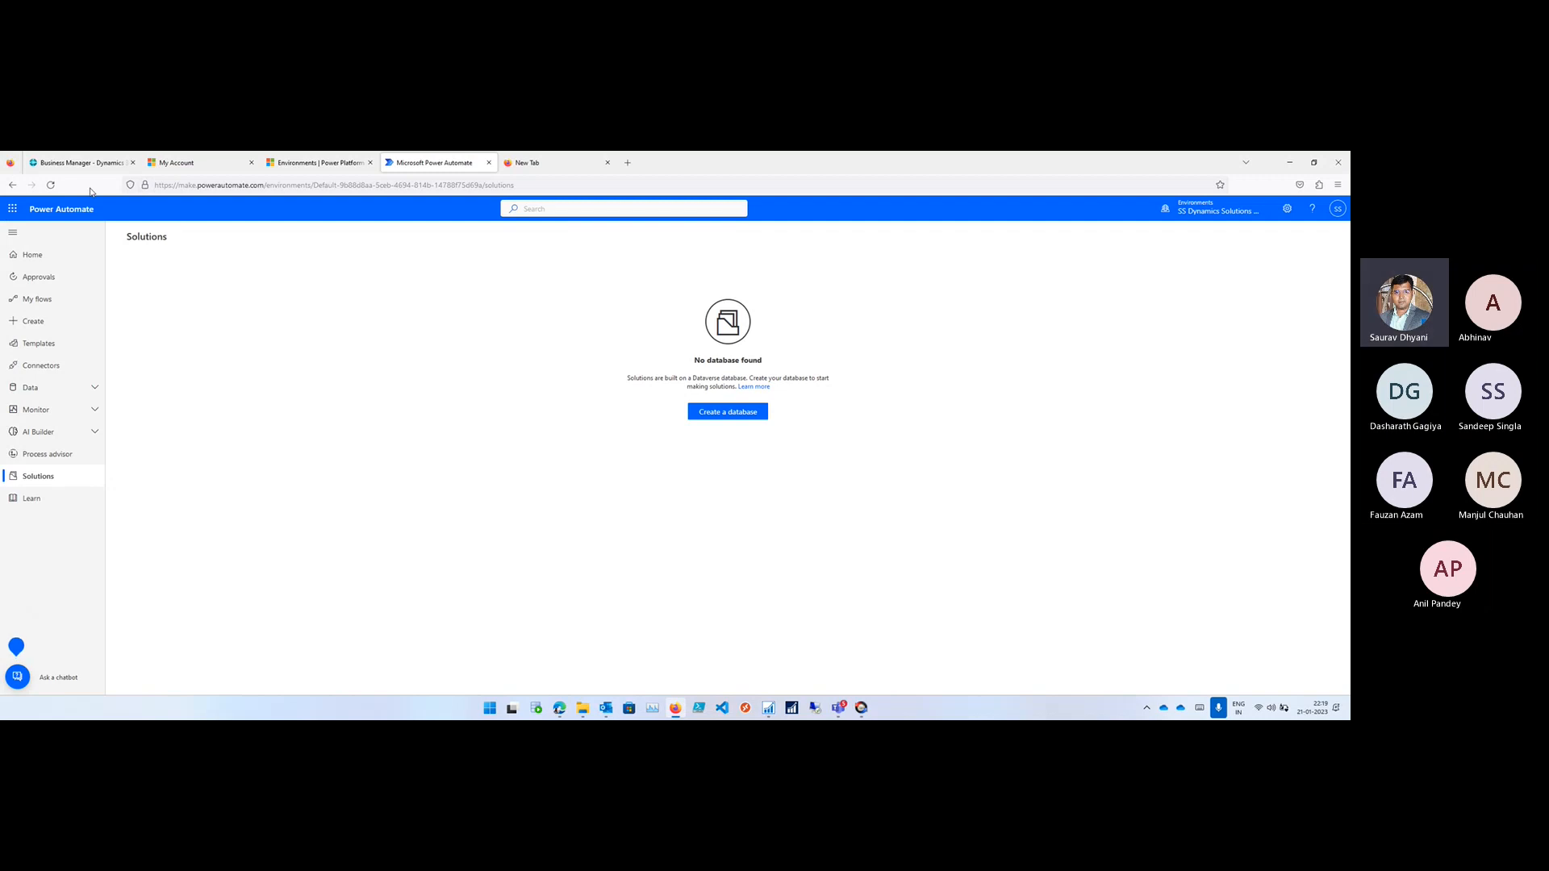
pyautogui.click(50, 185)
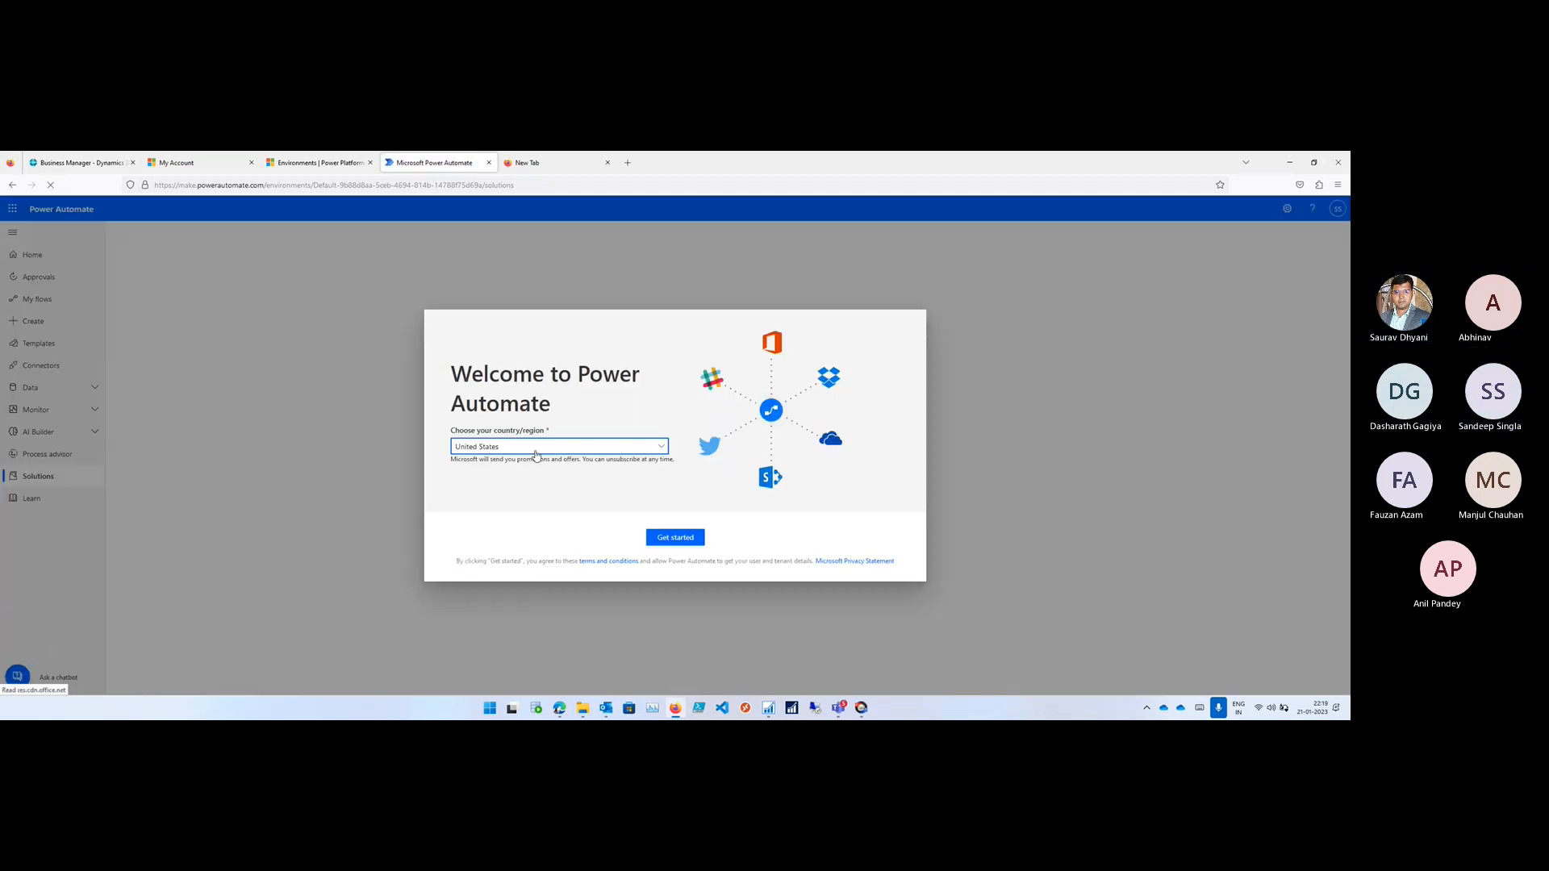
pyautogui.click(535, 448)
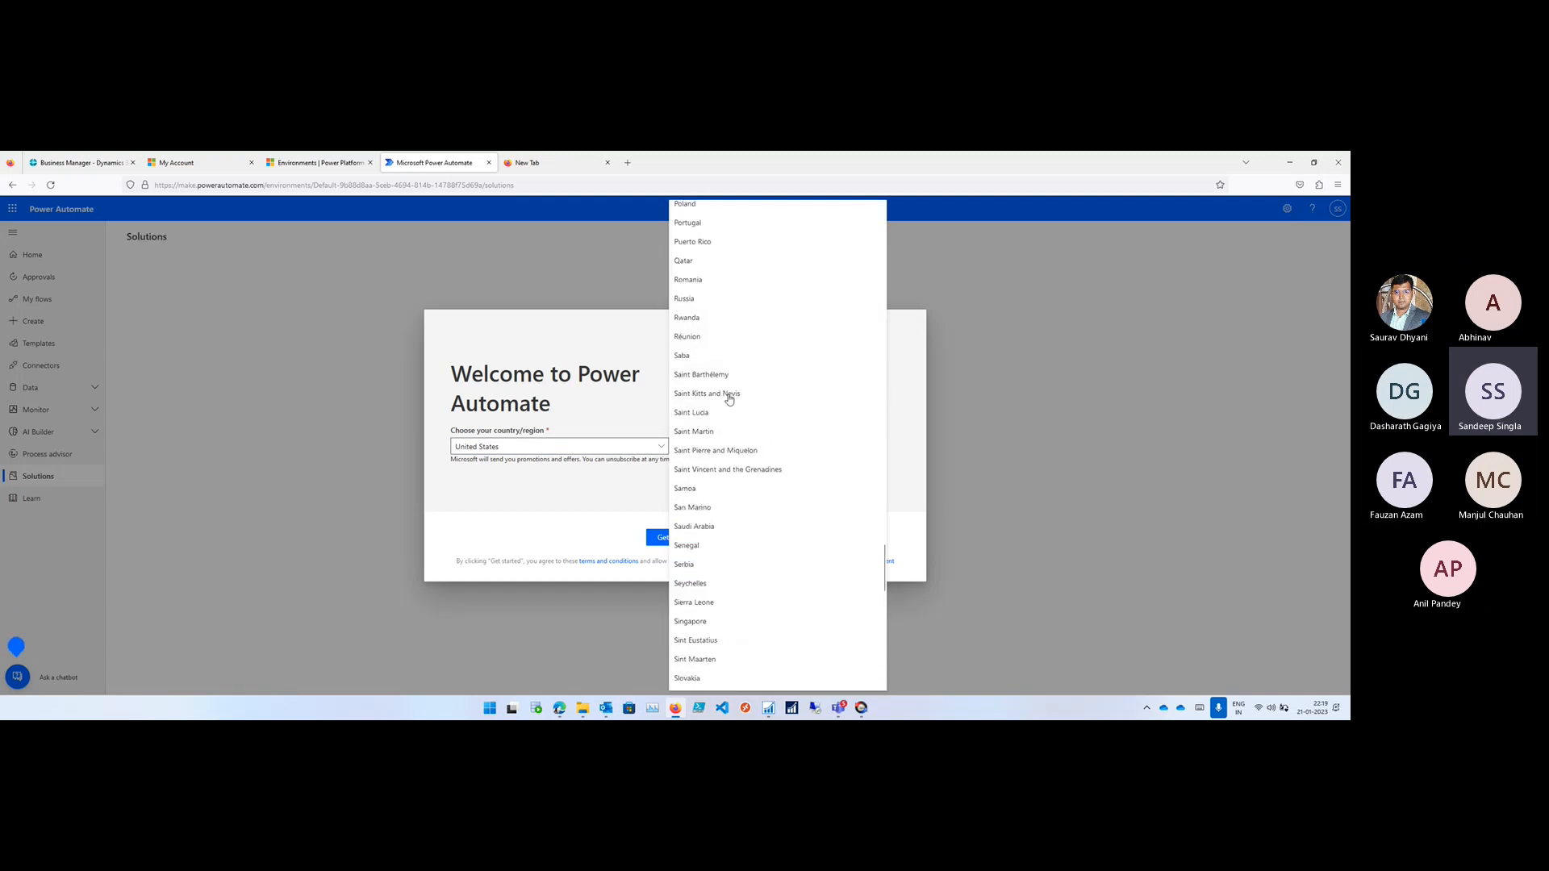
pyautogui.scroll(6, 729, 399)
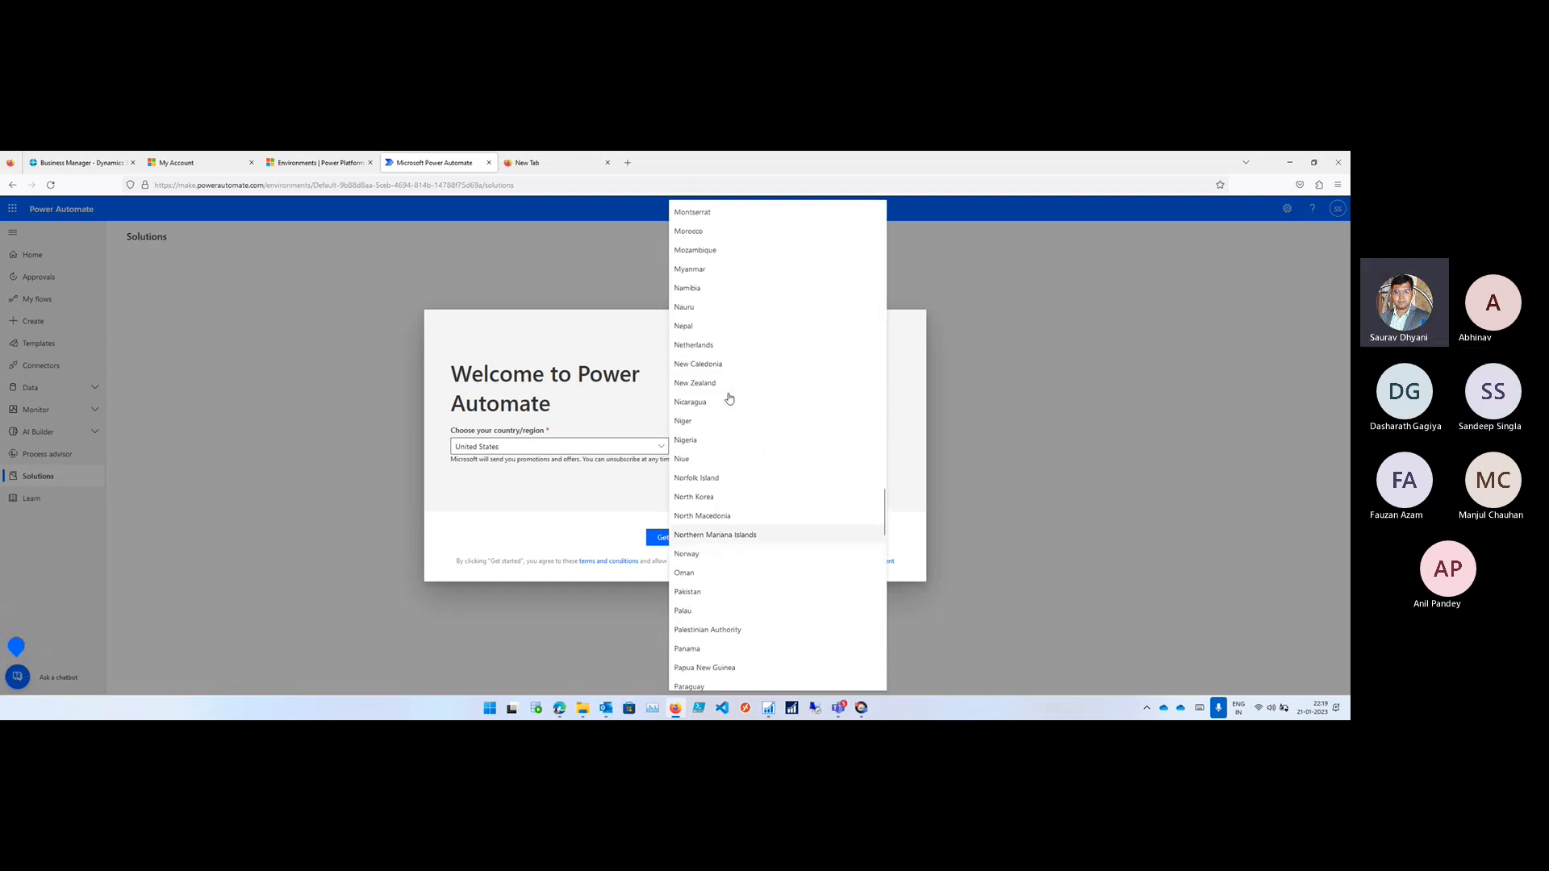
pyautogui.scroll(10, 730, 398)
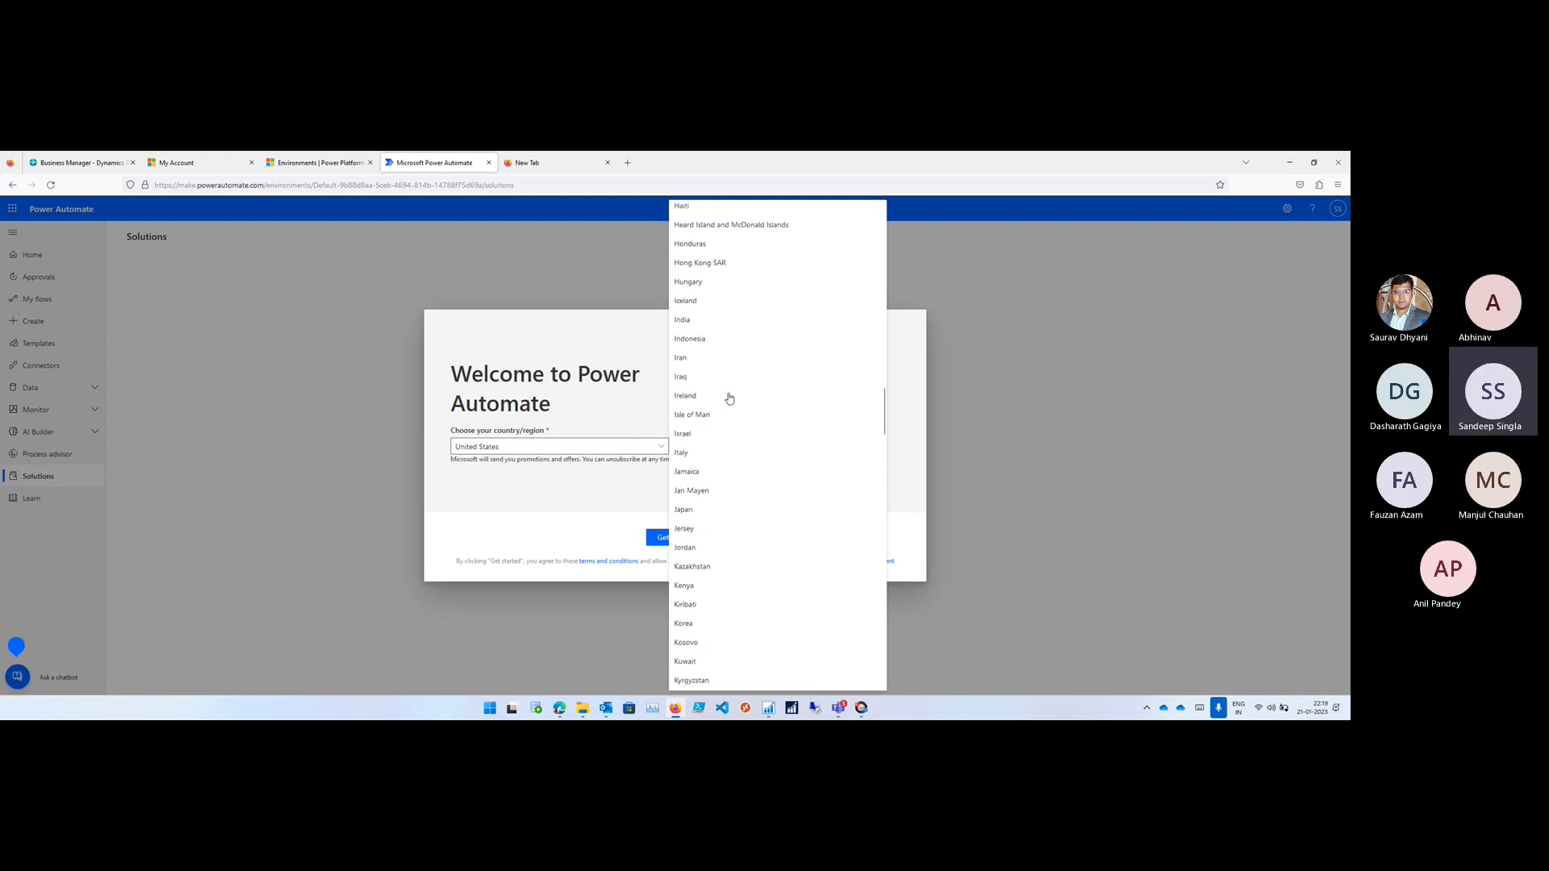
pyautogui.scroll(1, 729, 398)
pyautogui.click(685, 346)
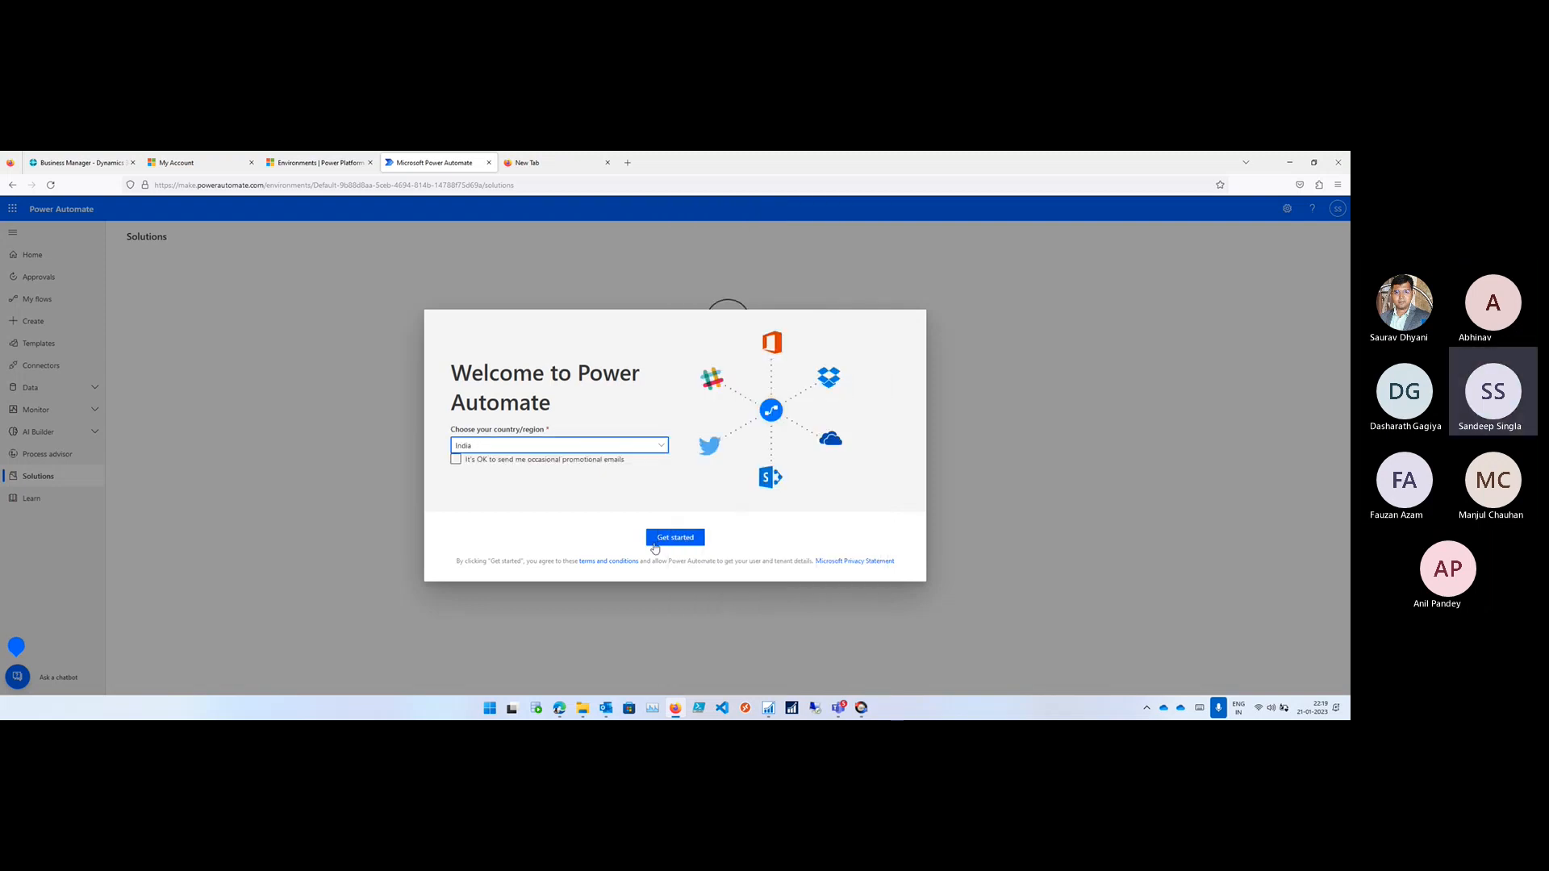
pyautogui.click(654, 546)
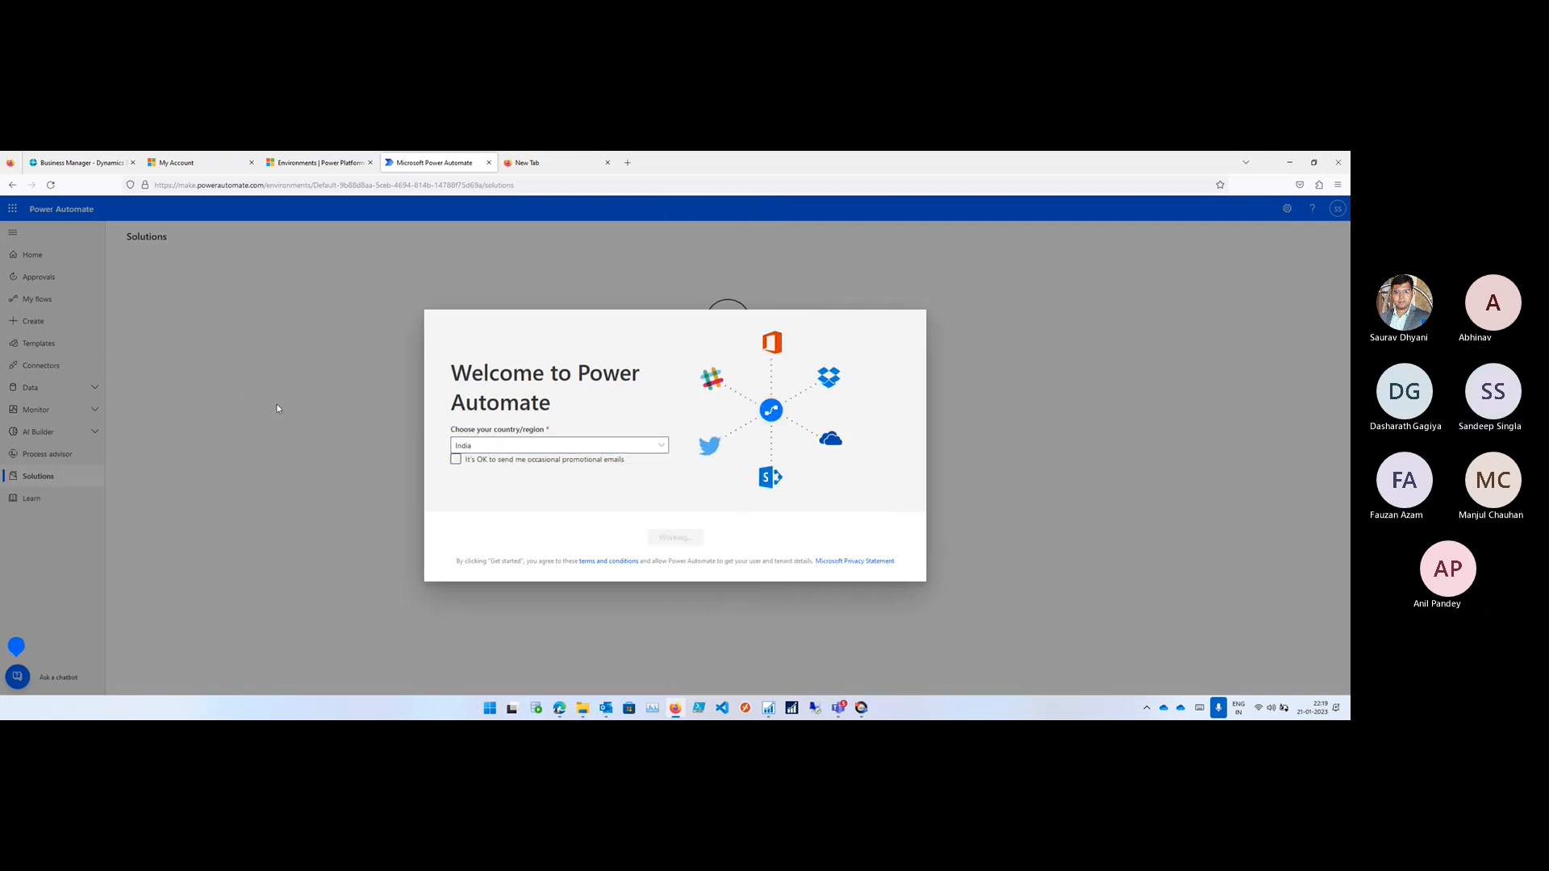
# - Return to Microsoft Edge and open the Solutions page in Power Automate
pyautogui.hotkey('alt', 'Tab')
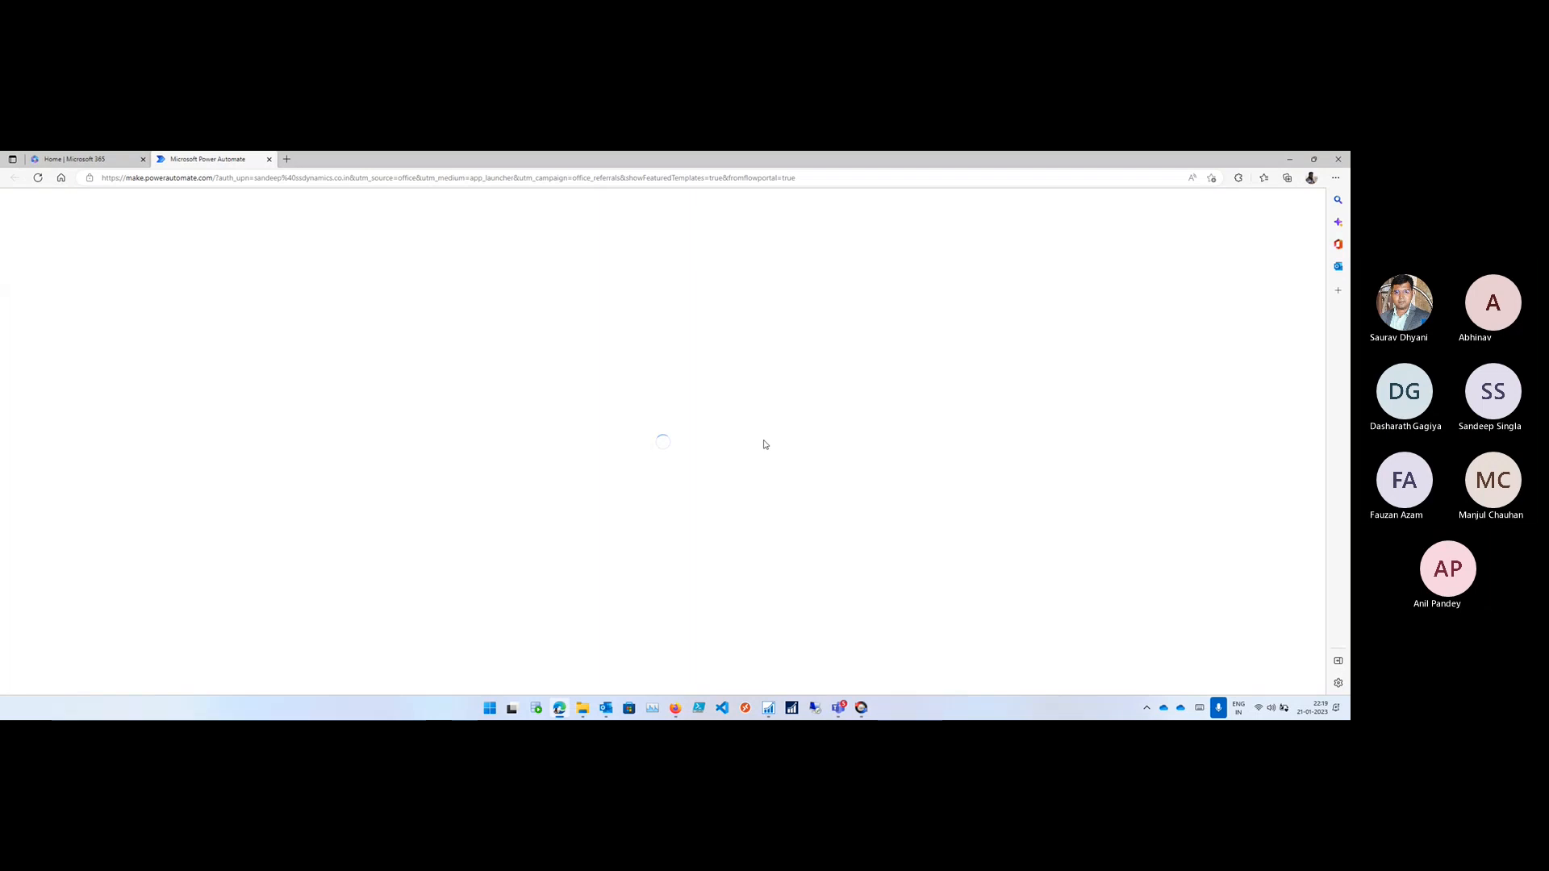
pyautogui.hotkey('alt', 'Tab')
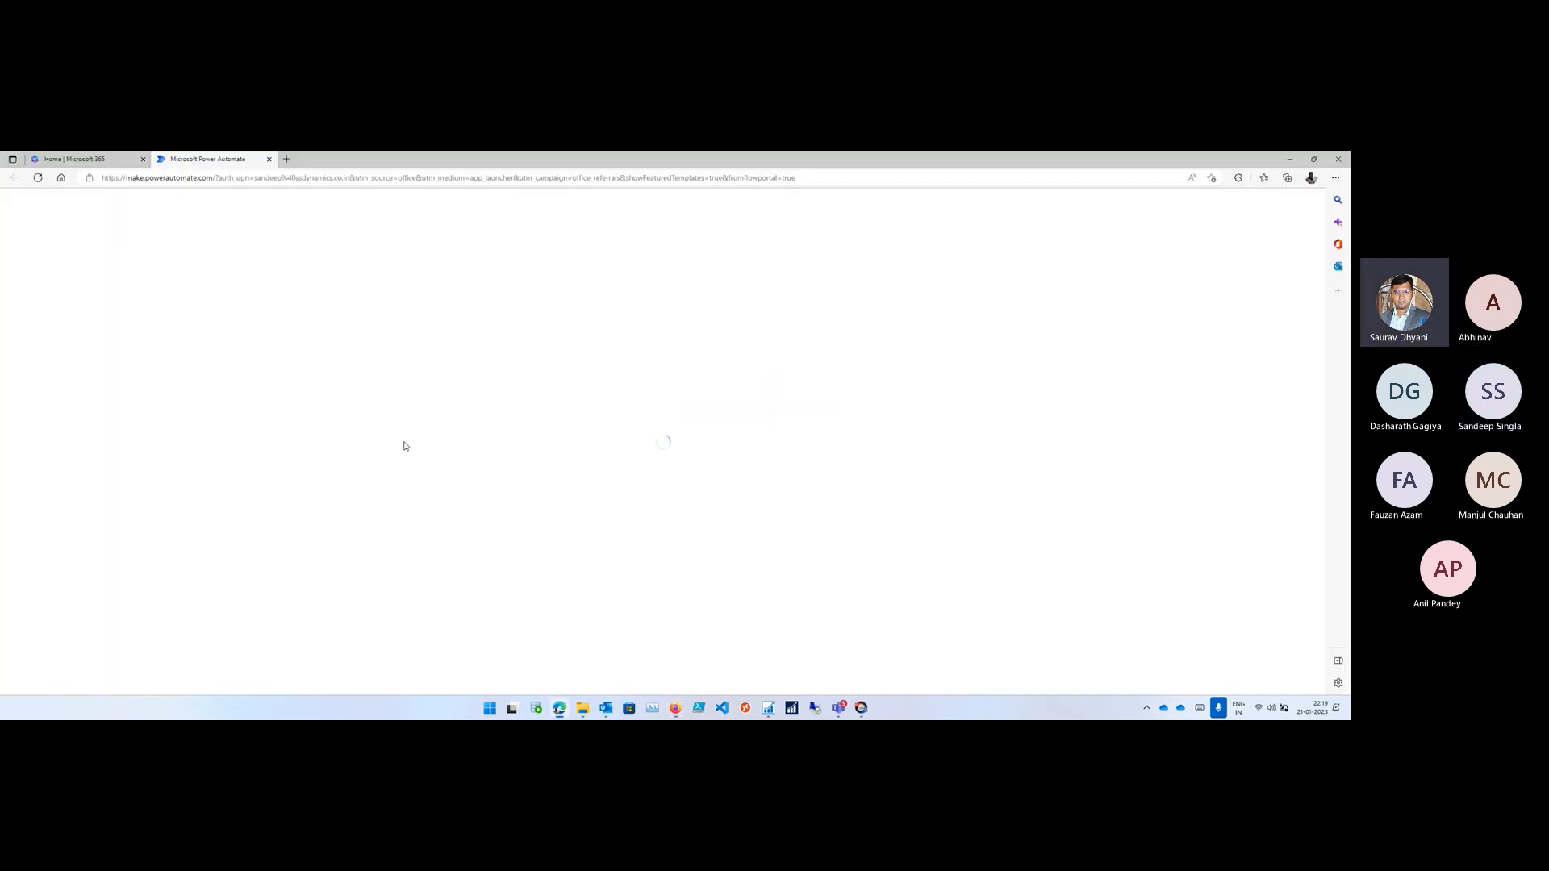
pyautogui.hotkey('alt', 'Tab')
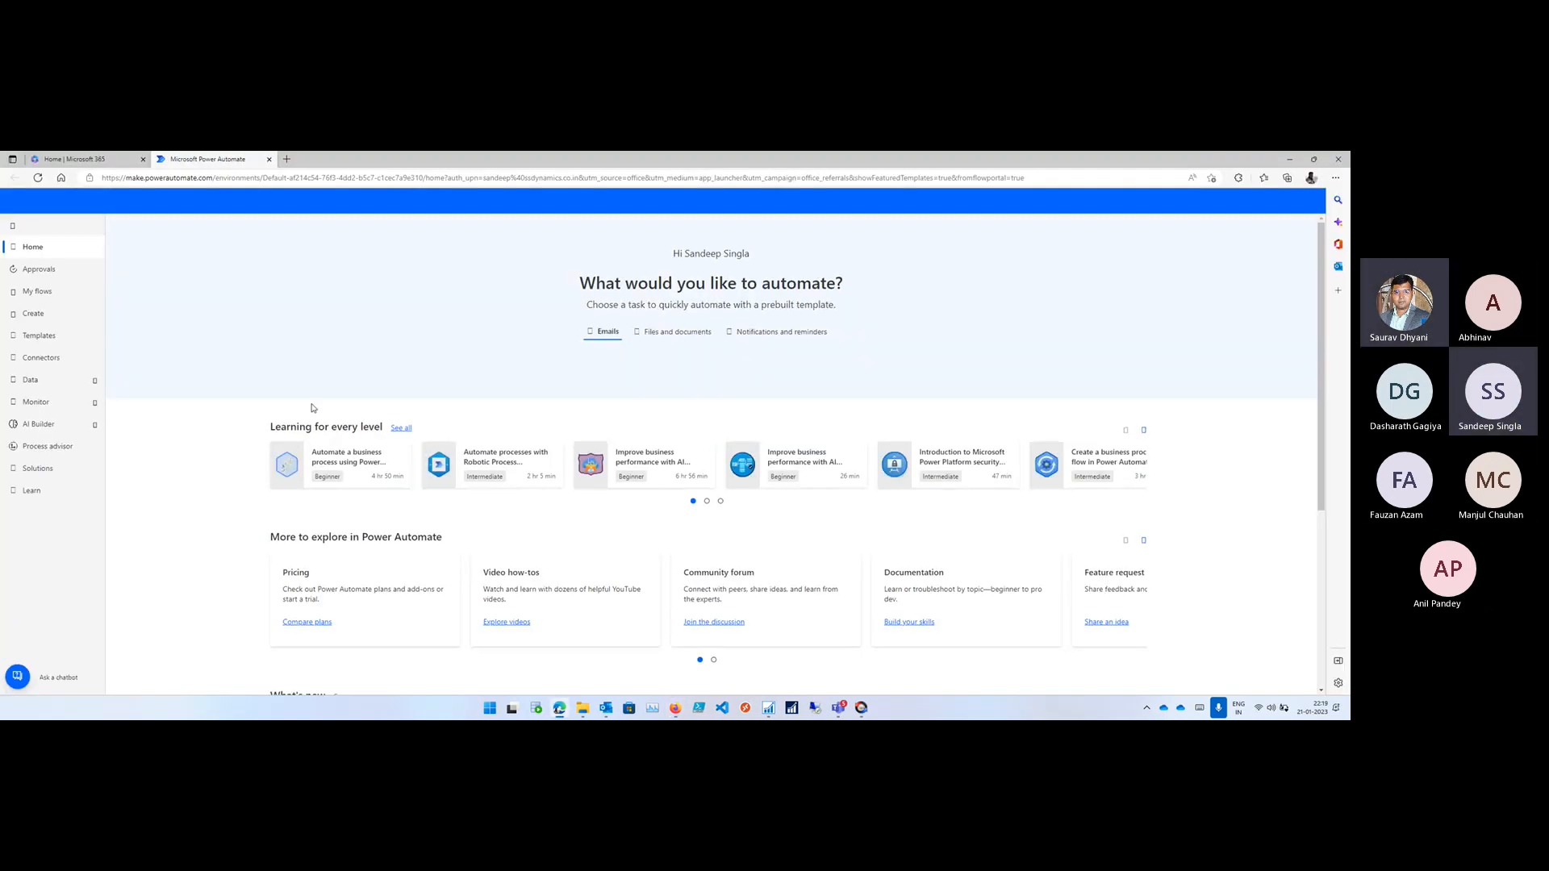
pyautogui.click(39, 471)
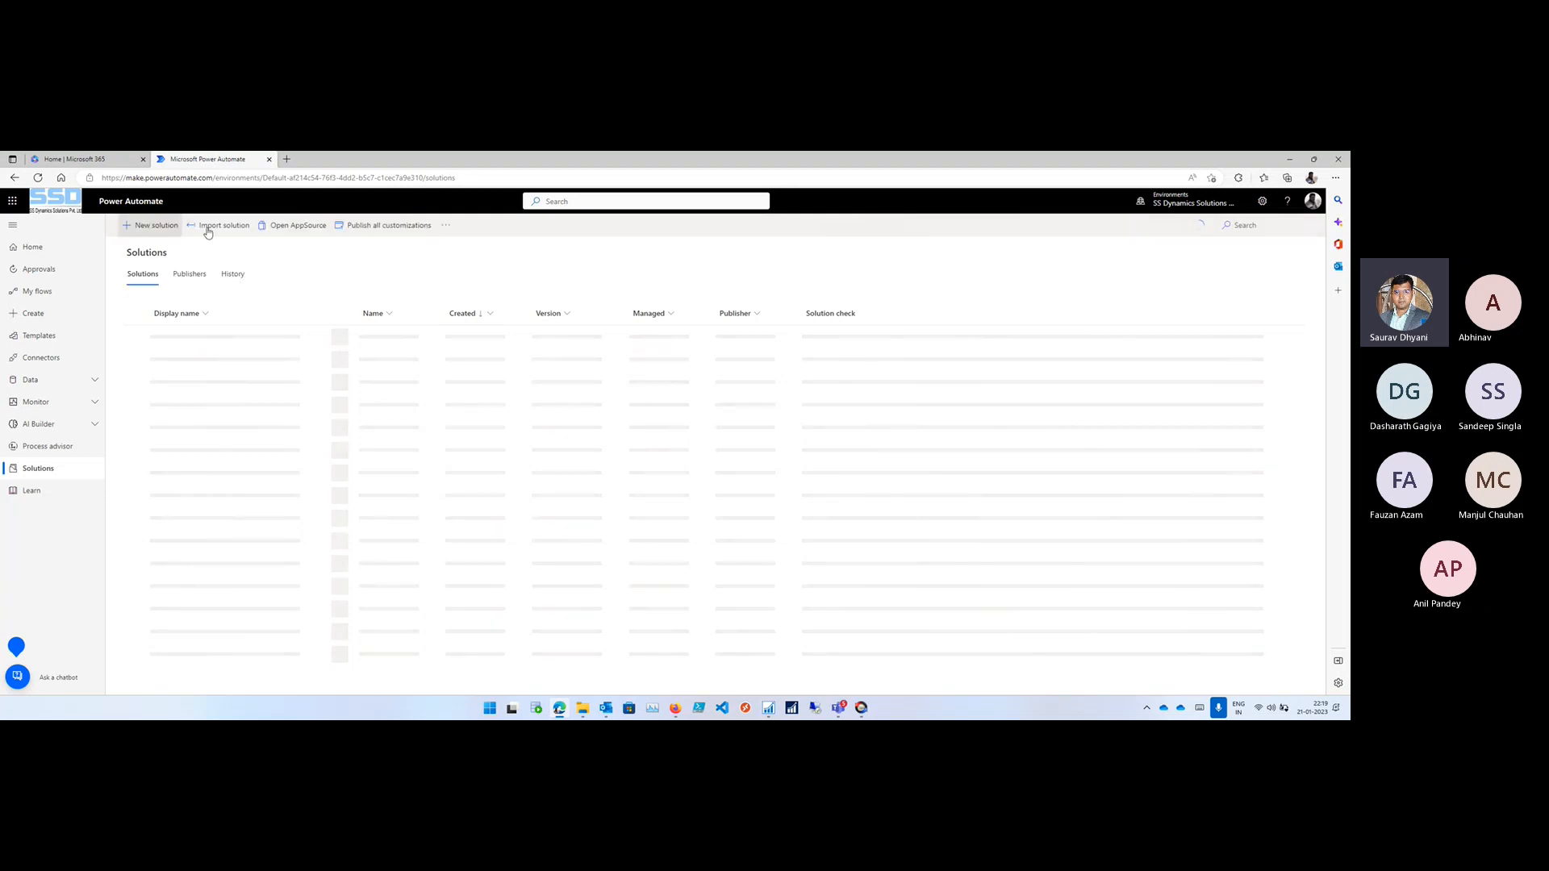
# - Start a solution import and choose the Bcopendiscussion_1_0_0_1 zip file from the Desktop
pyautogui.click(211, 226)
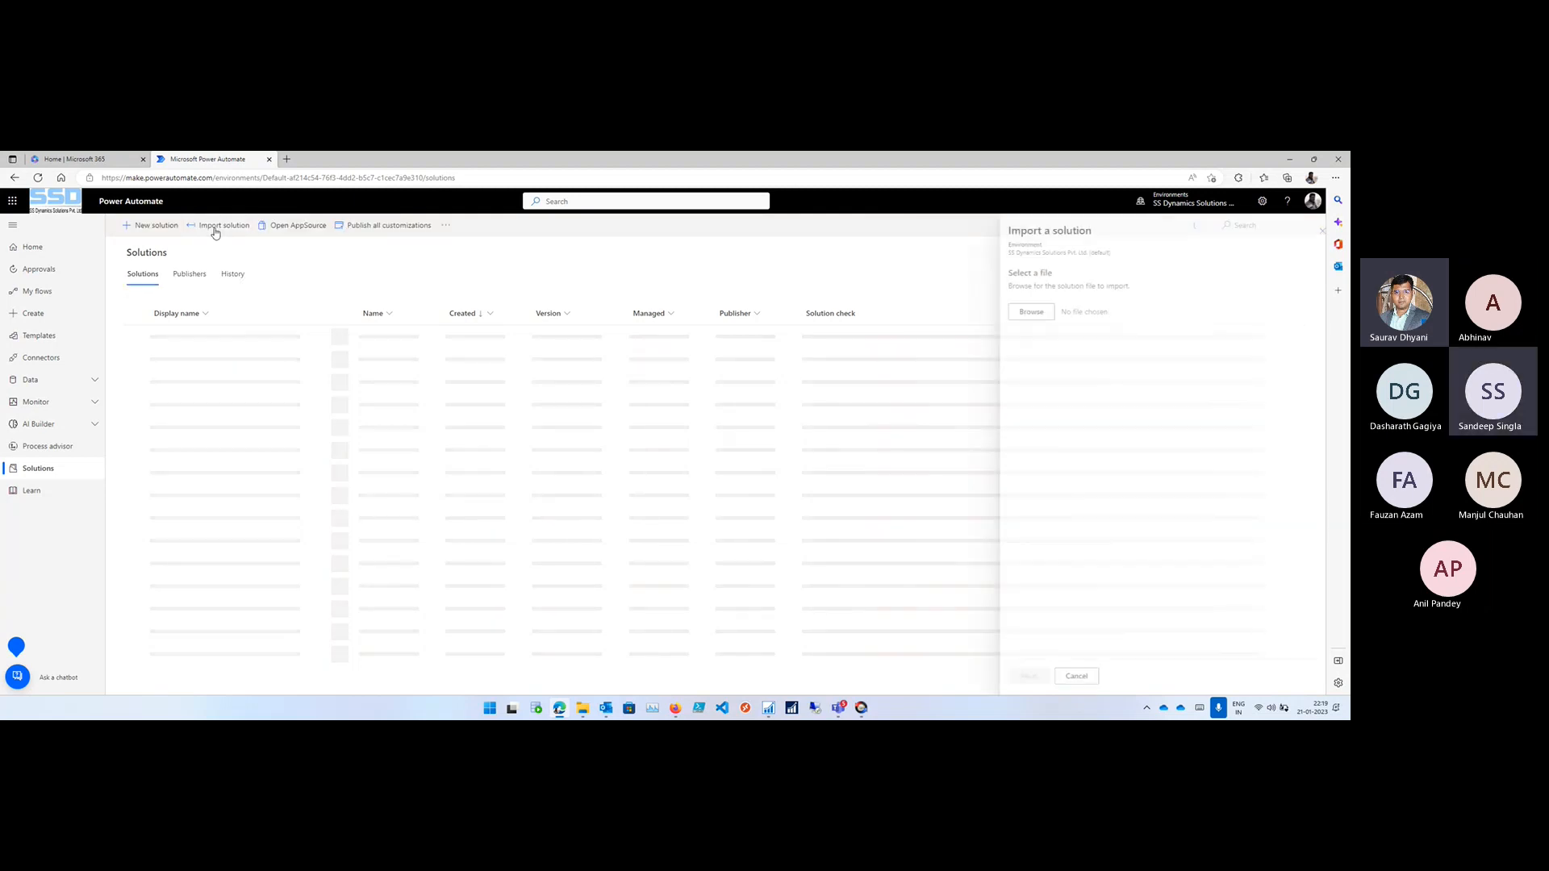
pyautogui.click(1021, 311)
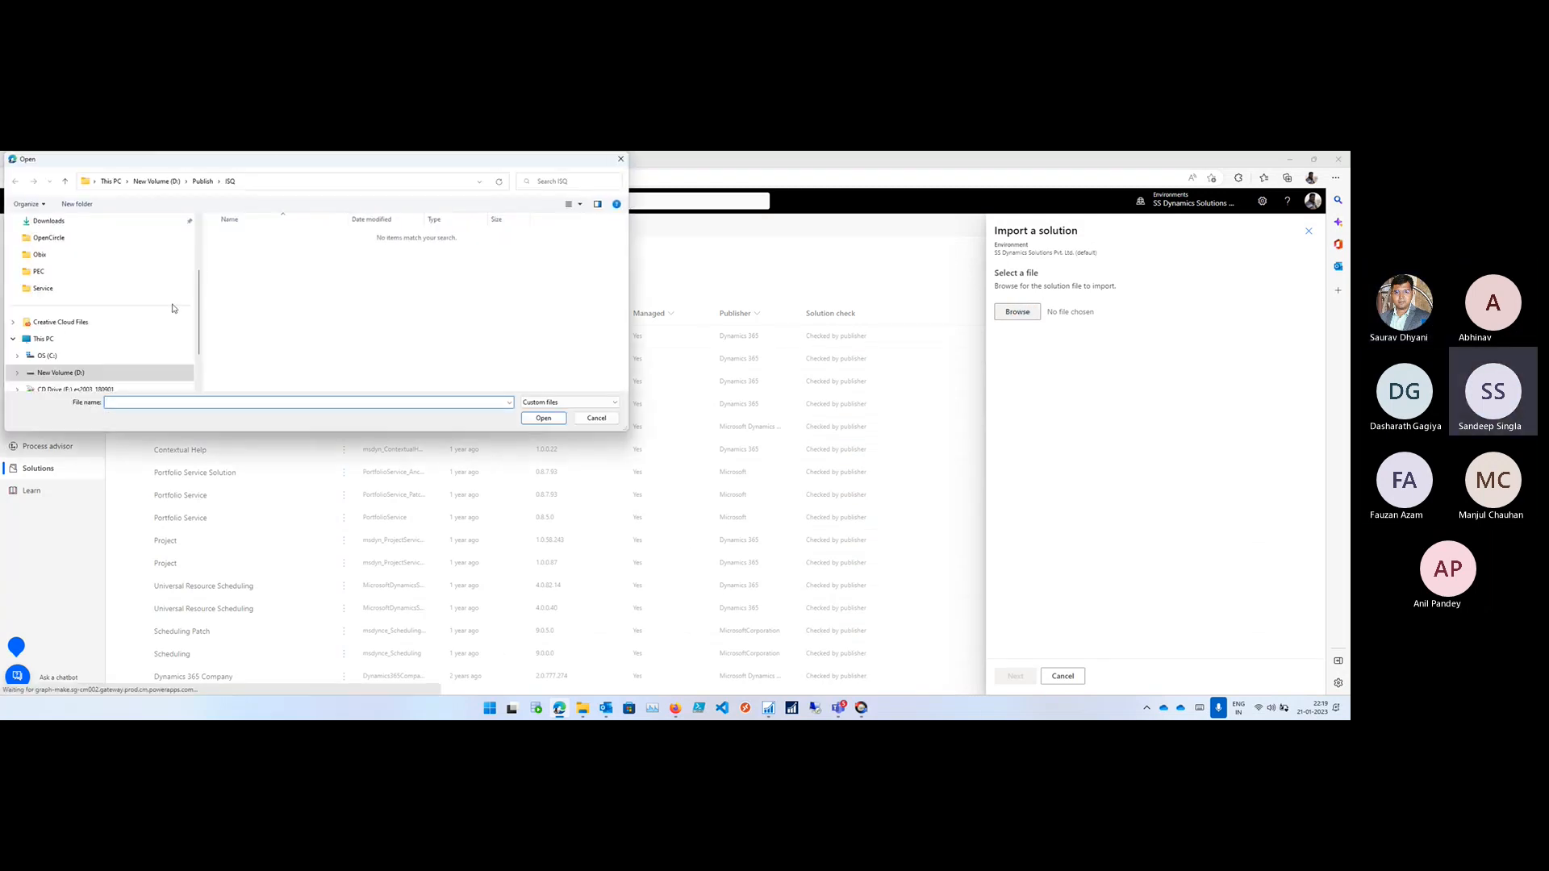
pyautogui.scroll(2, 97, 302)
pyautogui.click(44, 305)
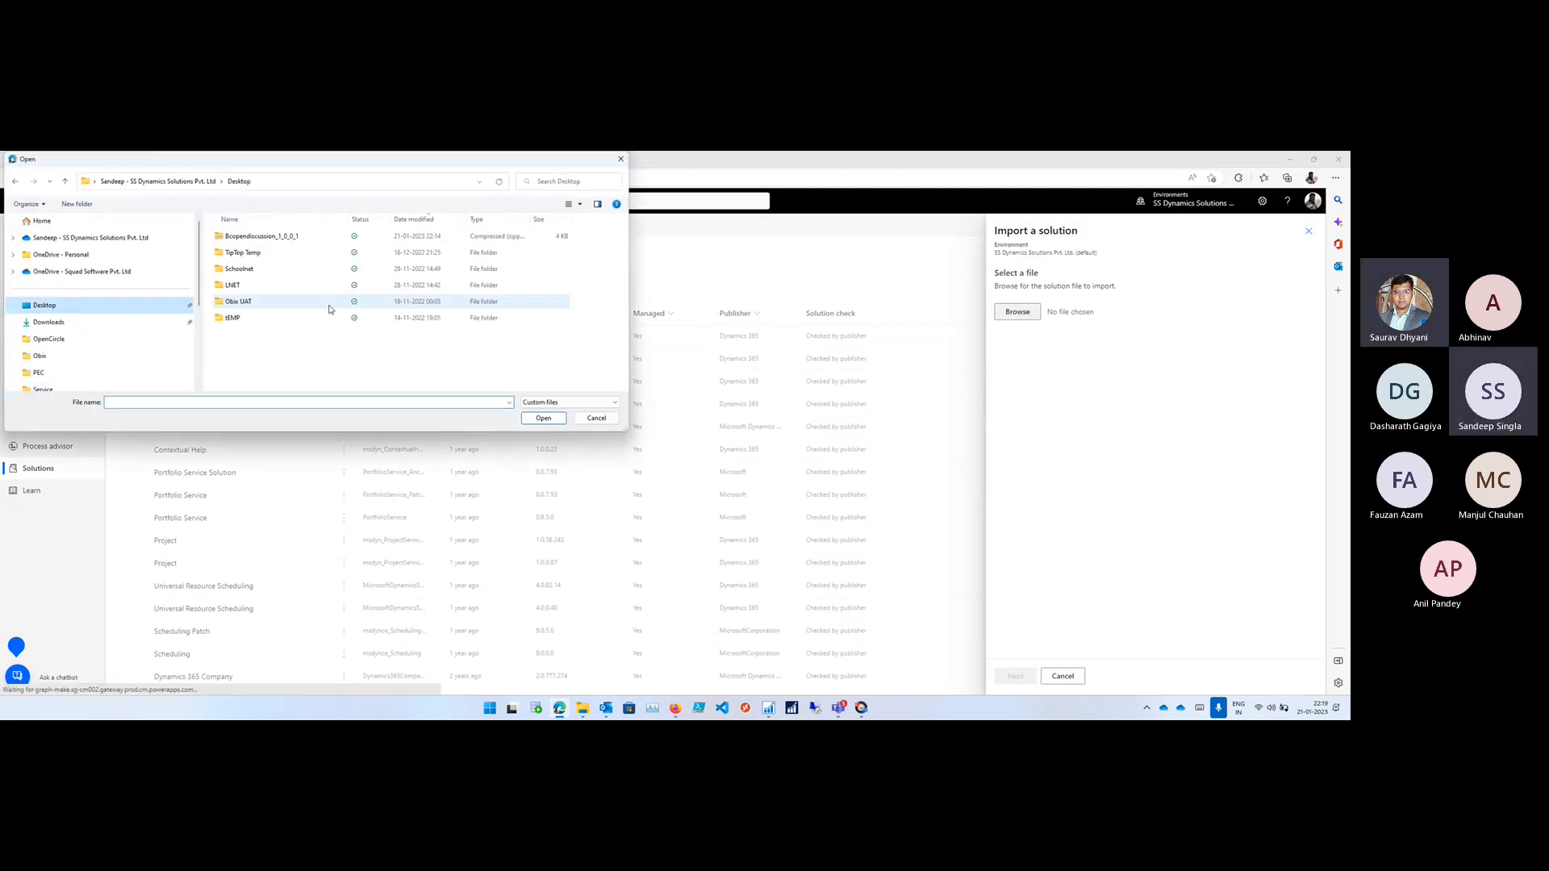
pyautogui.doubleClick(246, 236)
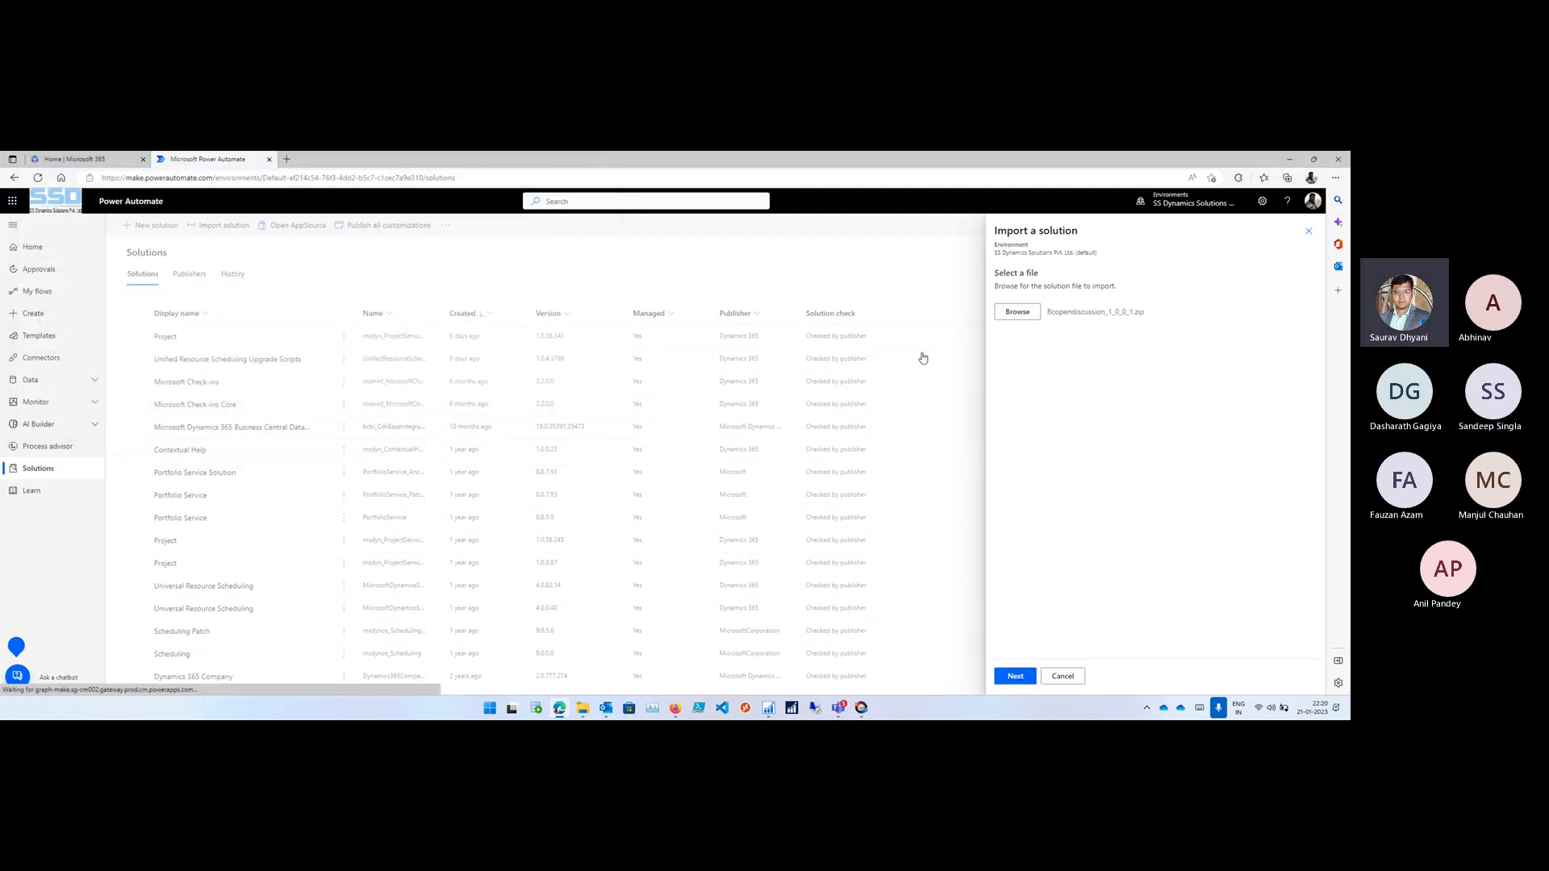
# - Review the Bcopendiscussion solution's details and advanced settings, then continue to the import's connections
pyautogui.click(1015, 677)
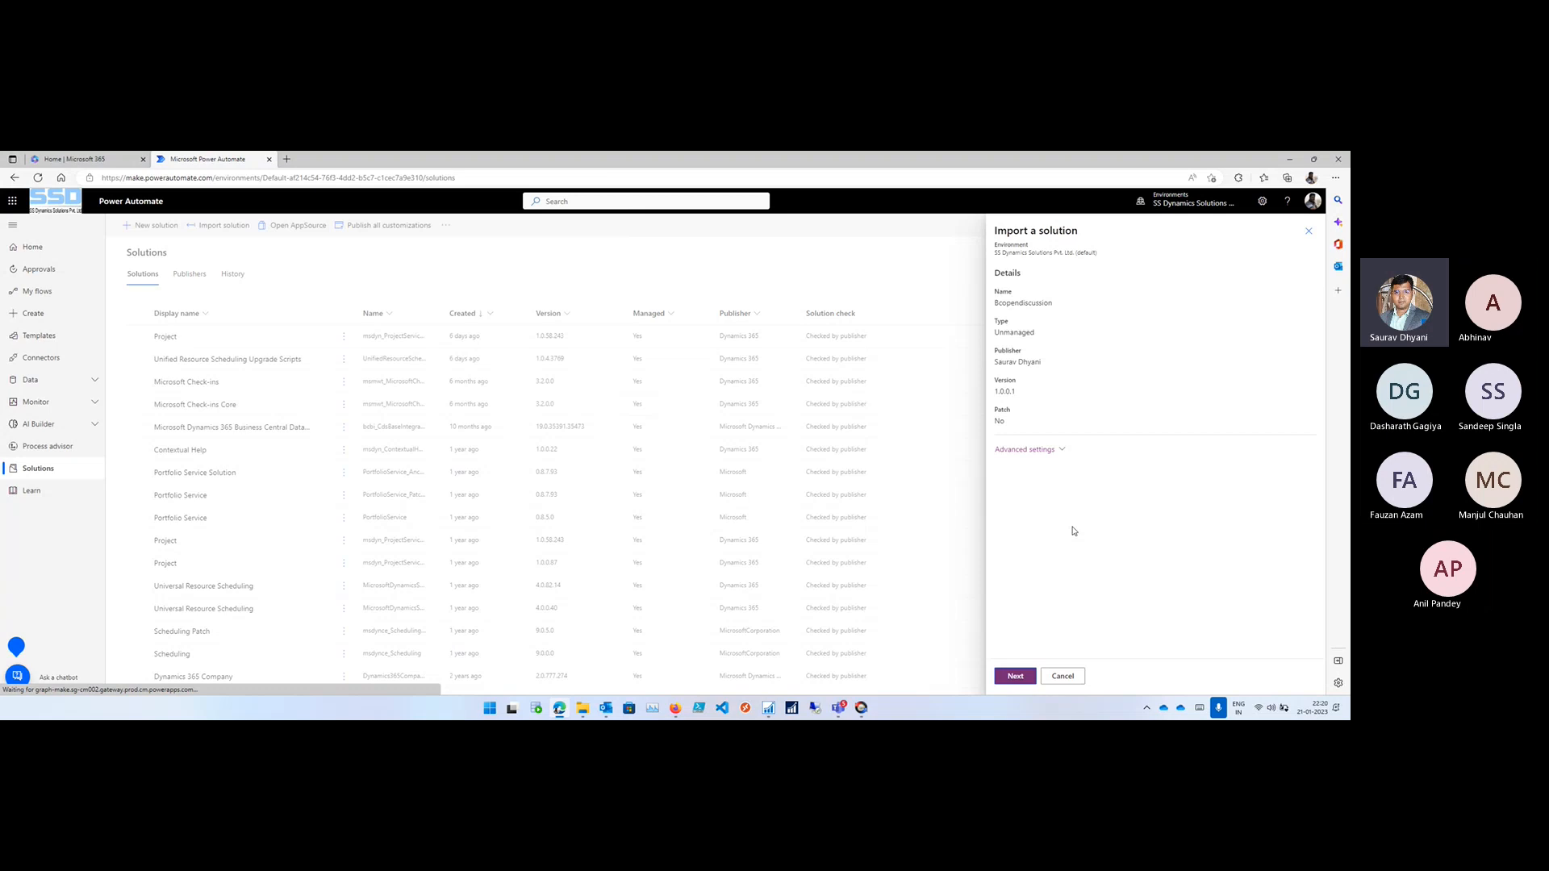
pyautogui.click(1053, 452)
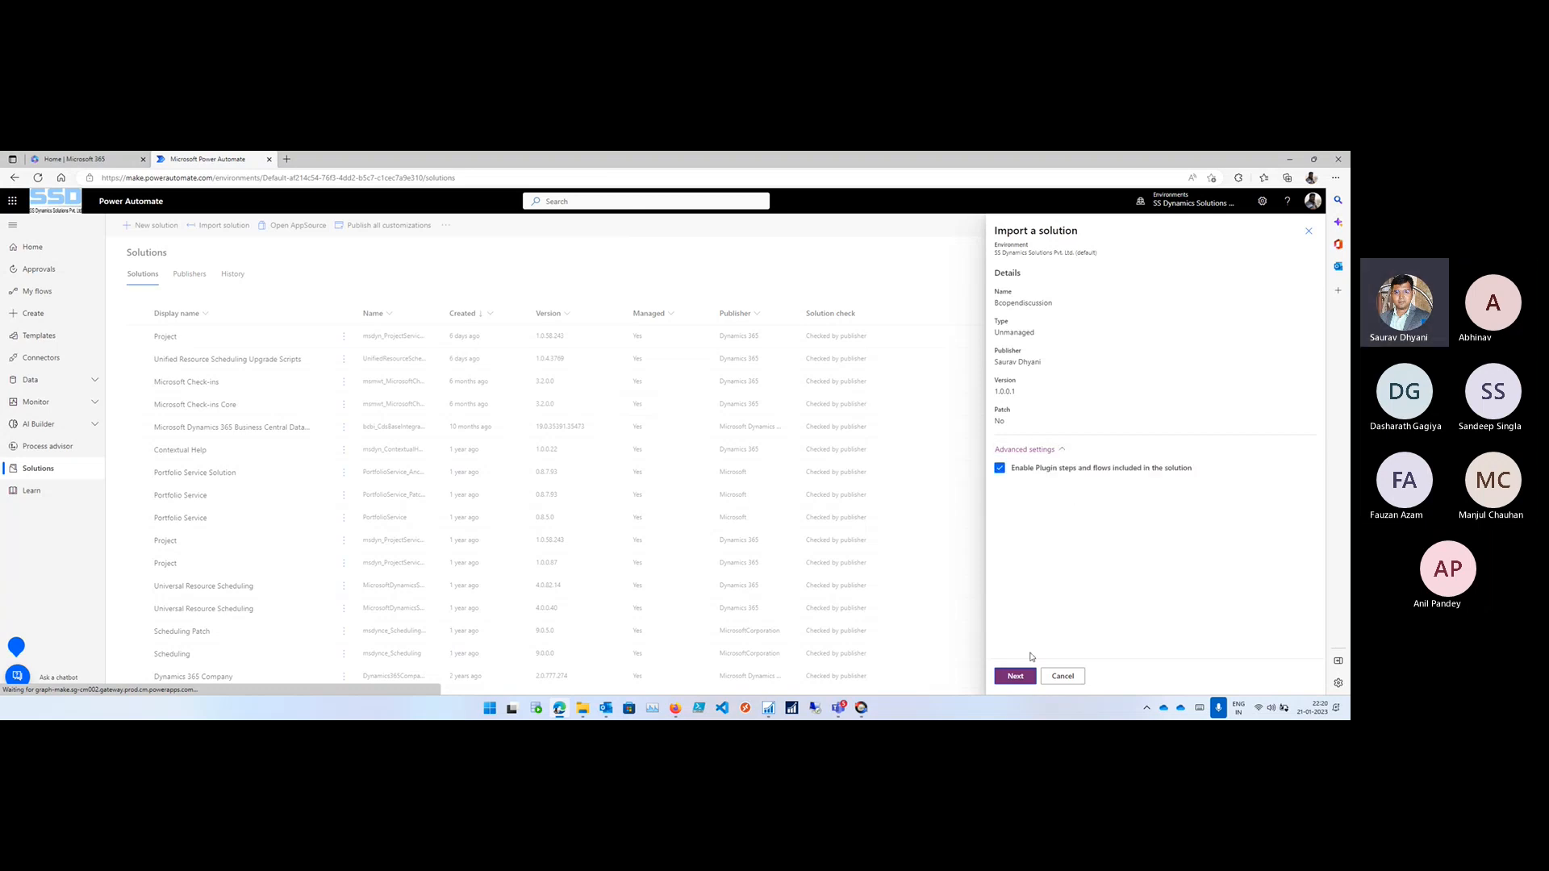
pyautogui.click(1018, 675)
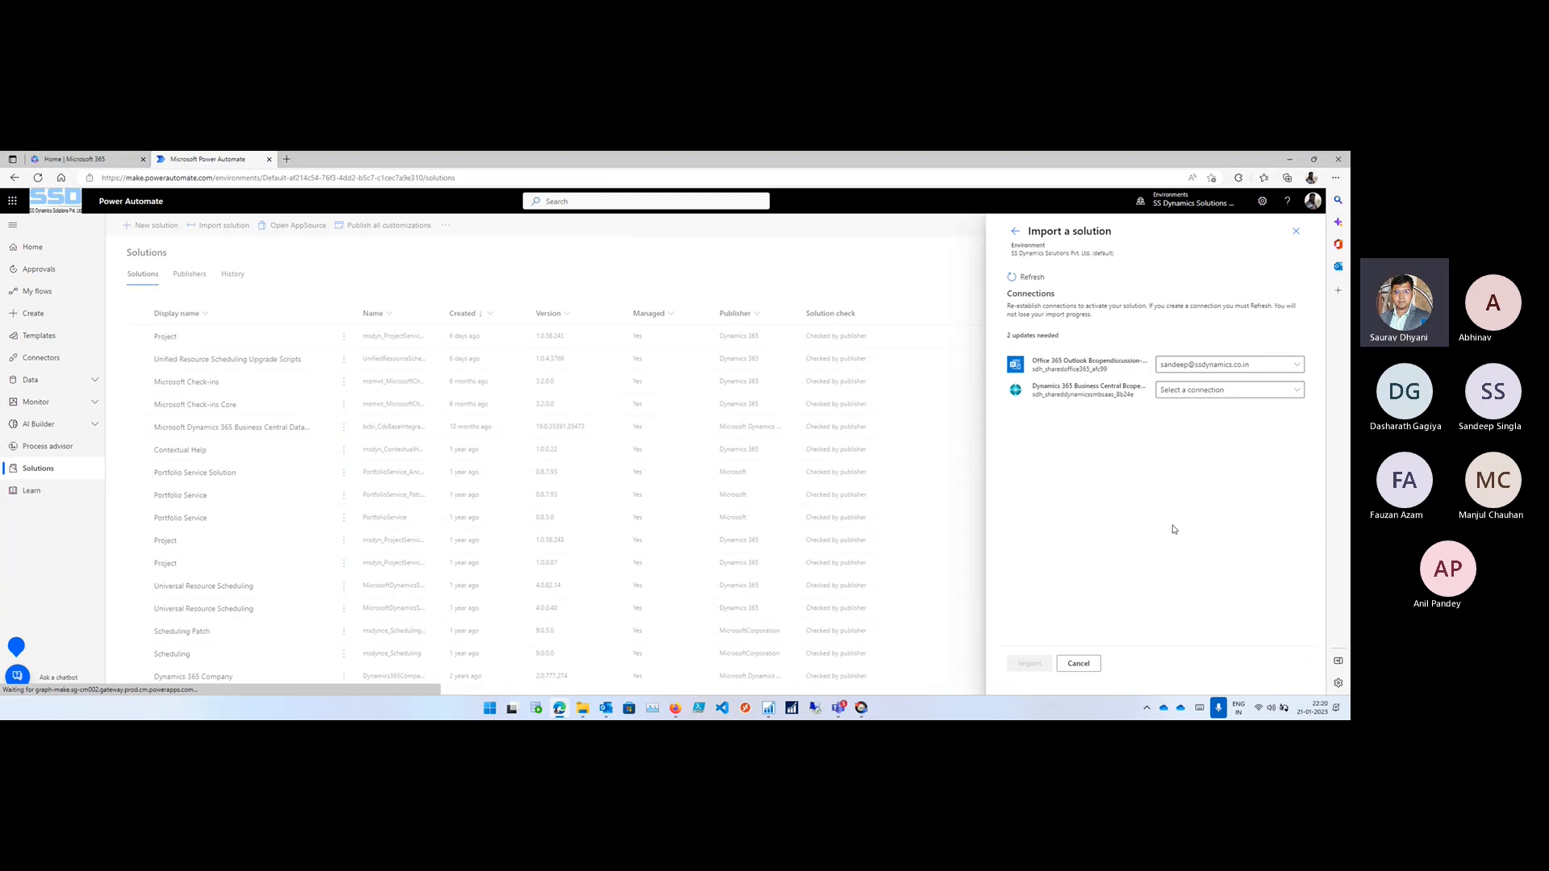
# - Create a new Dynamics 365 Business Central connection with the existing account and sort the connections by most recently modified
pyautogui.click(1223, 391)
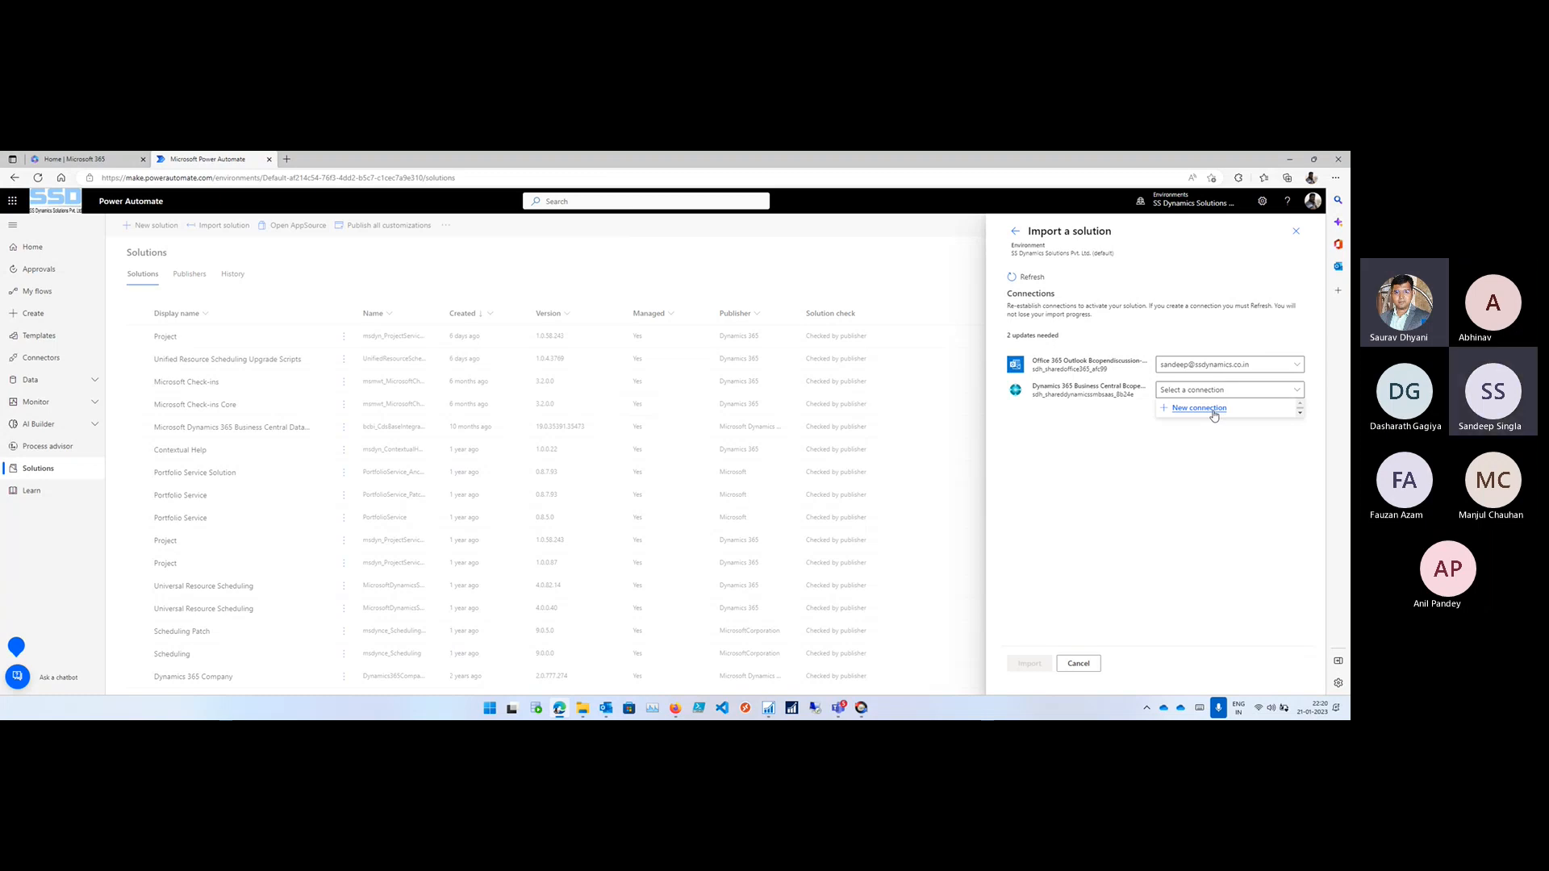
pyautogui.click(1214, 416)
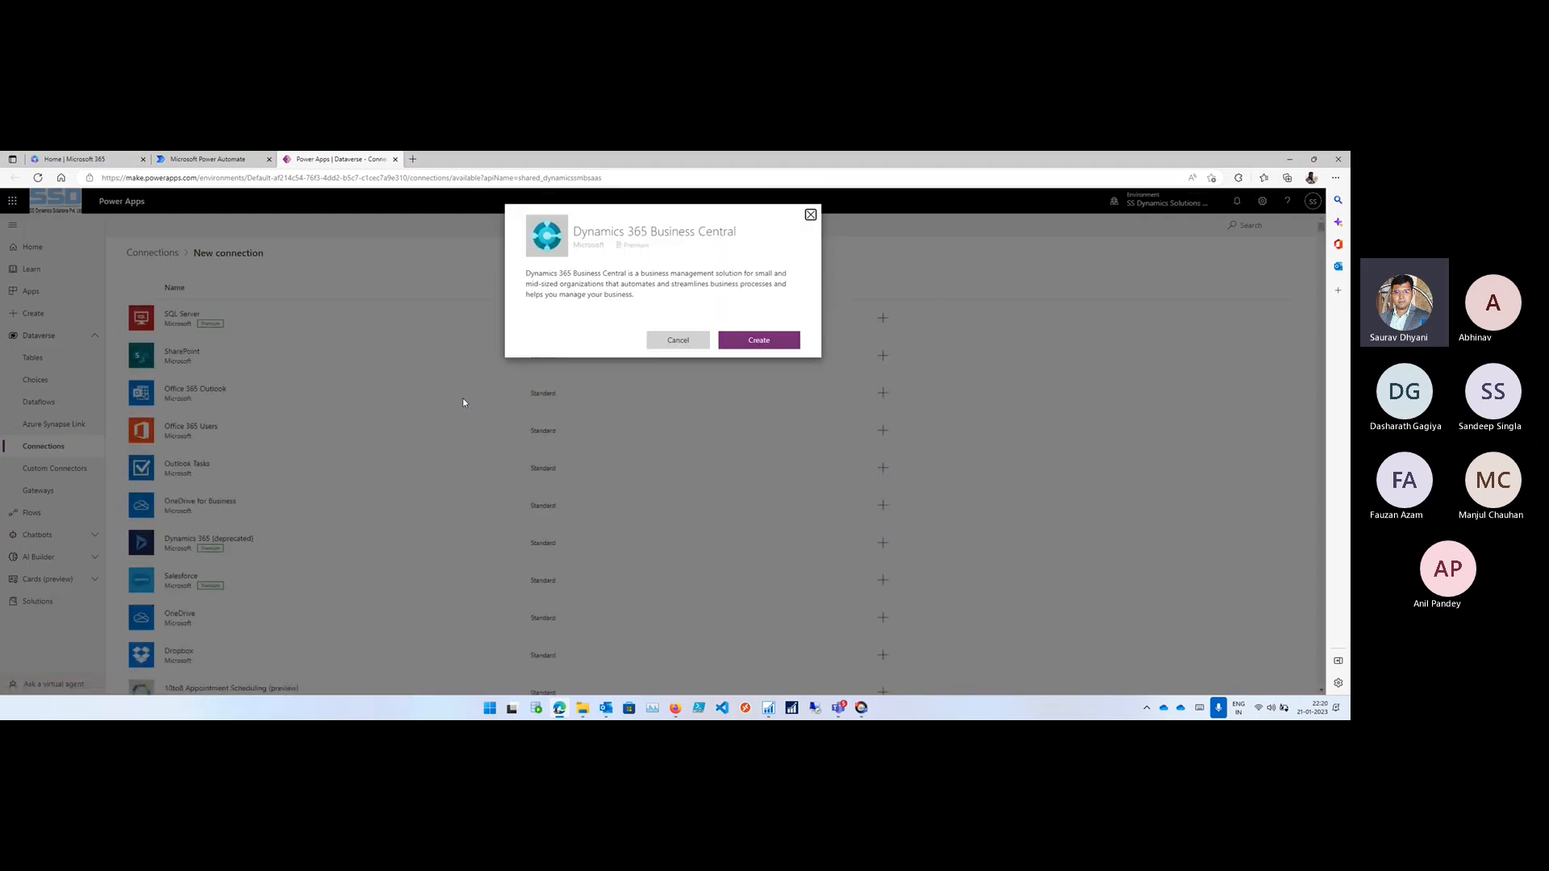
pyautogui.click(757, 342)
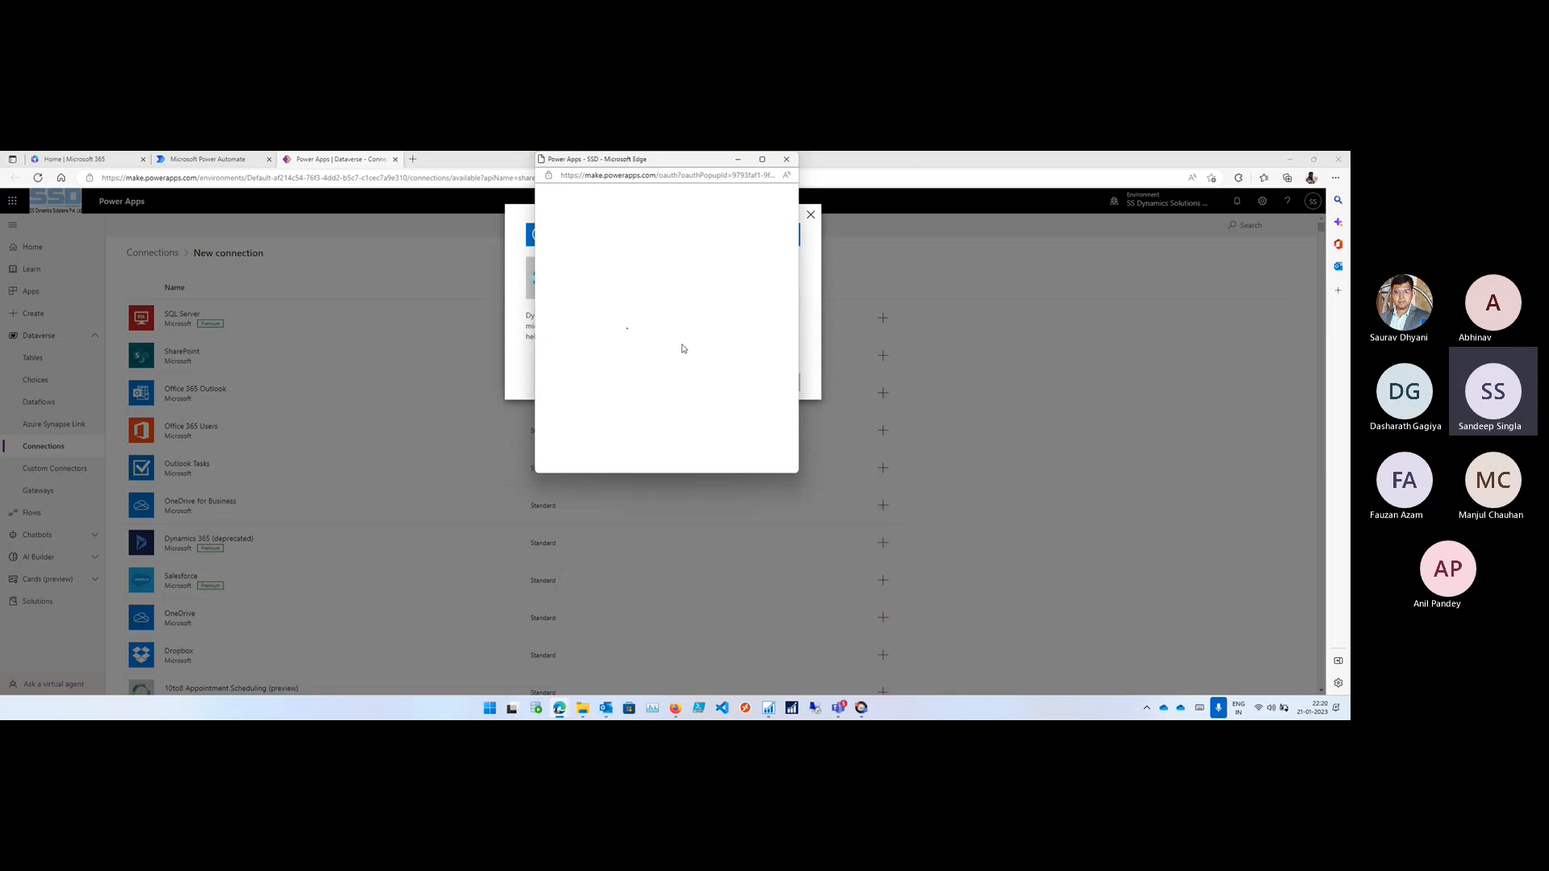
pyautogui.click(761, 159)
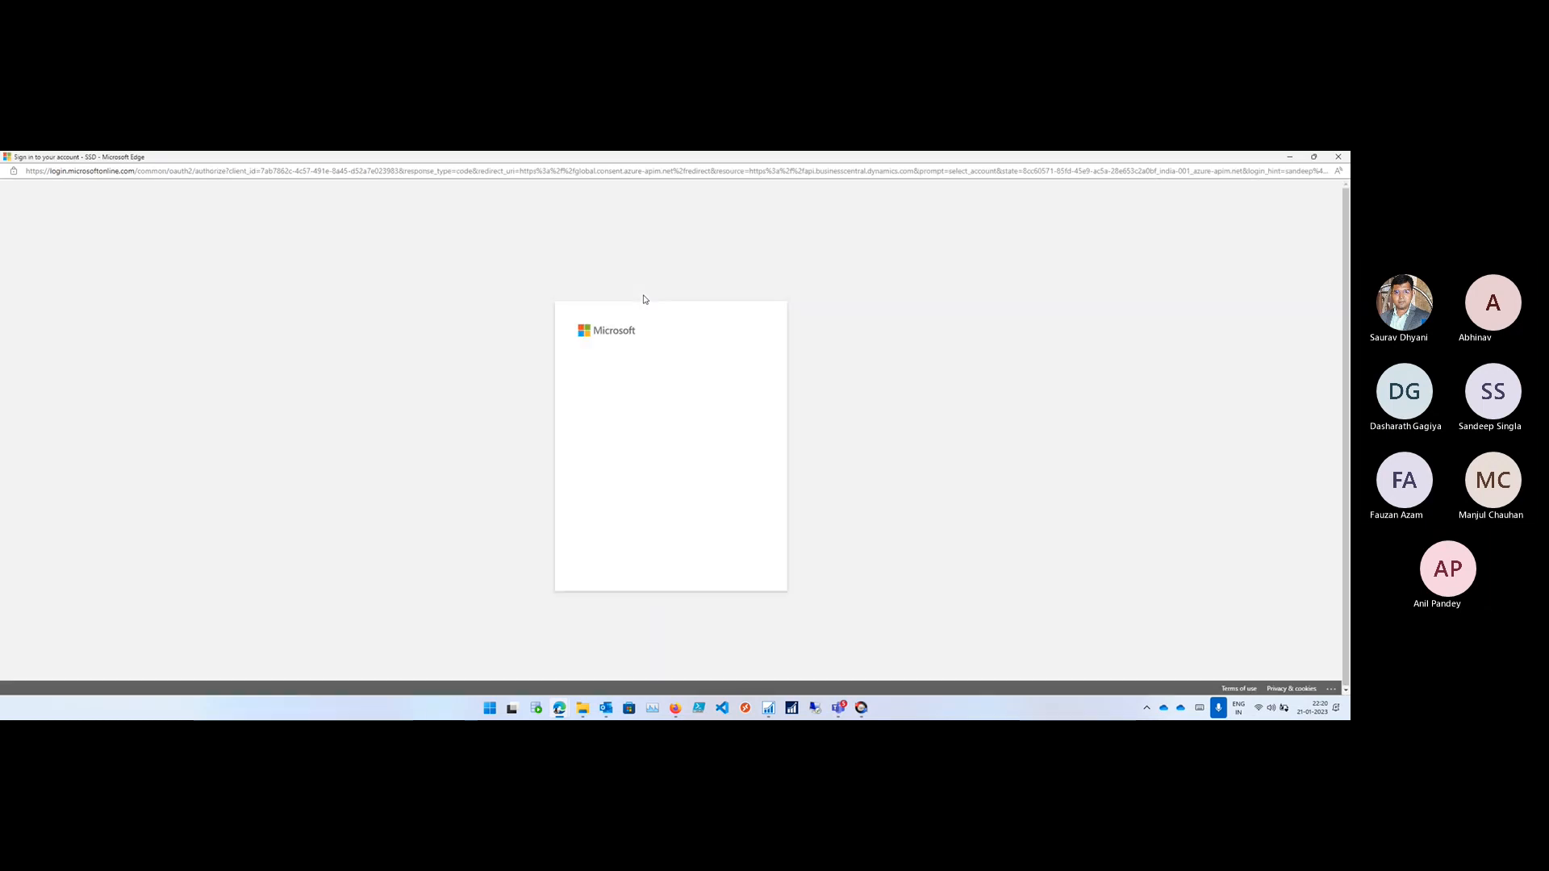
pyautogui.click(670, 379)
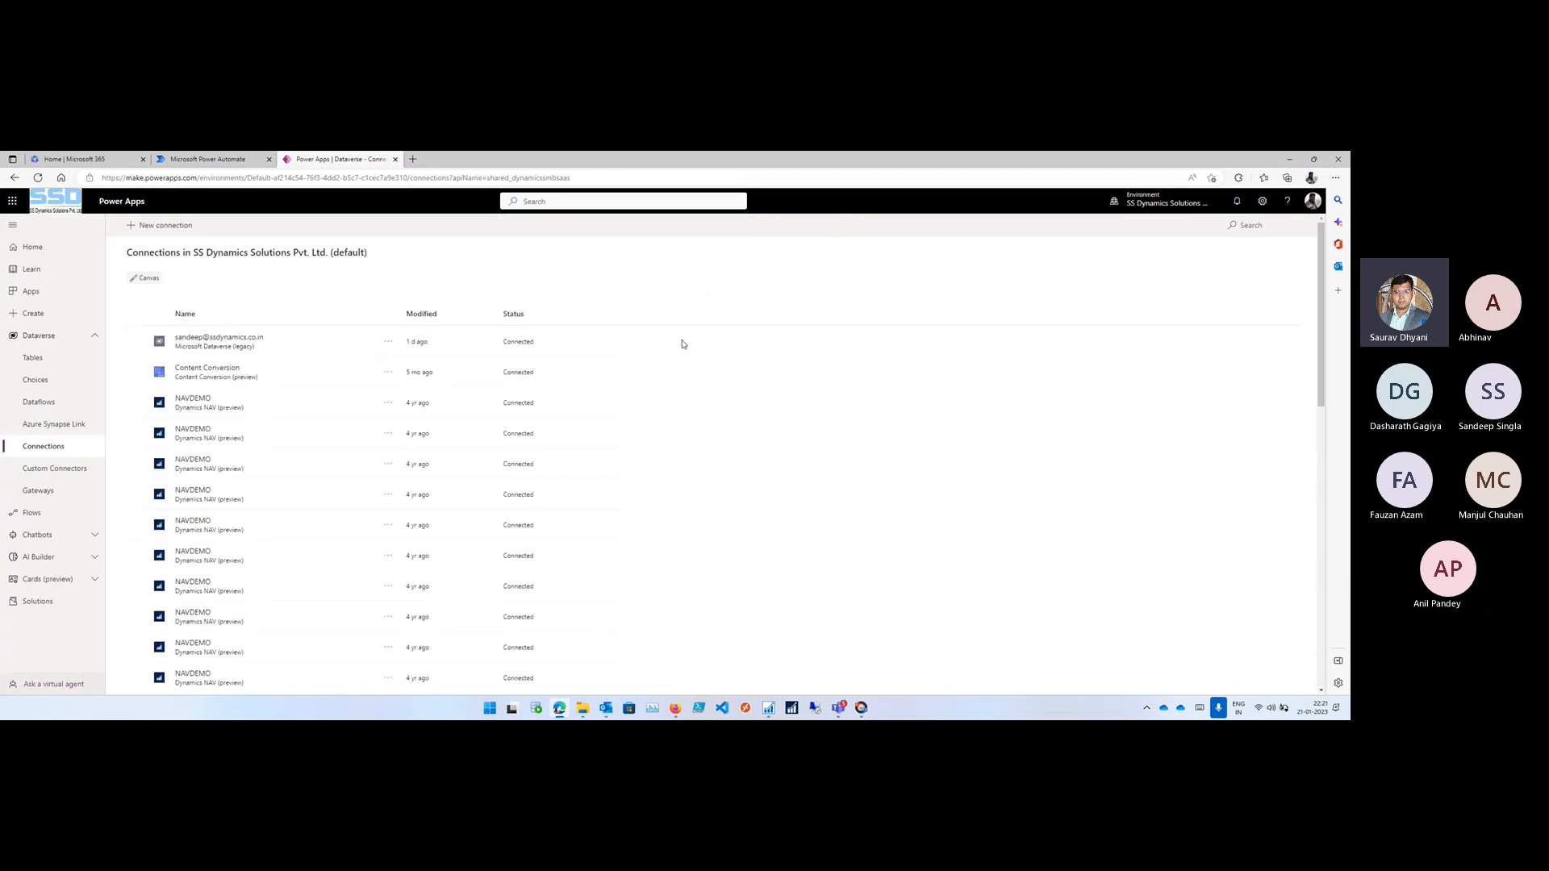
pyautogui.click(423, 314)
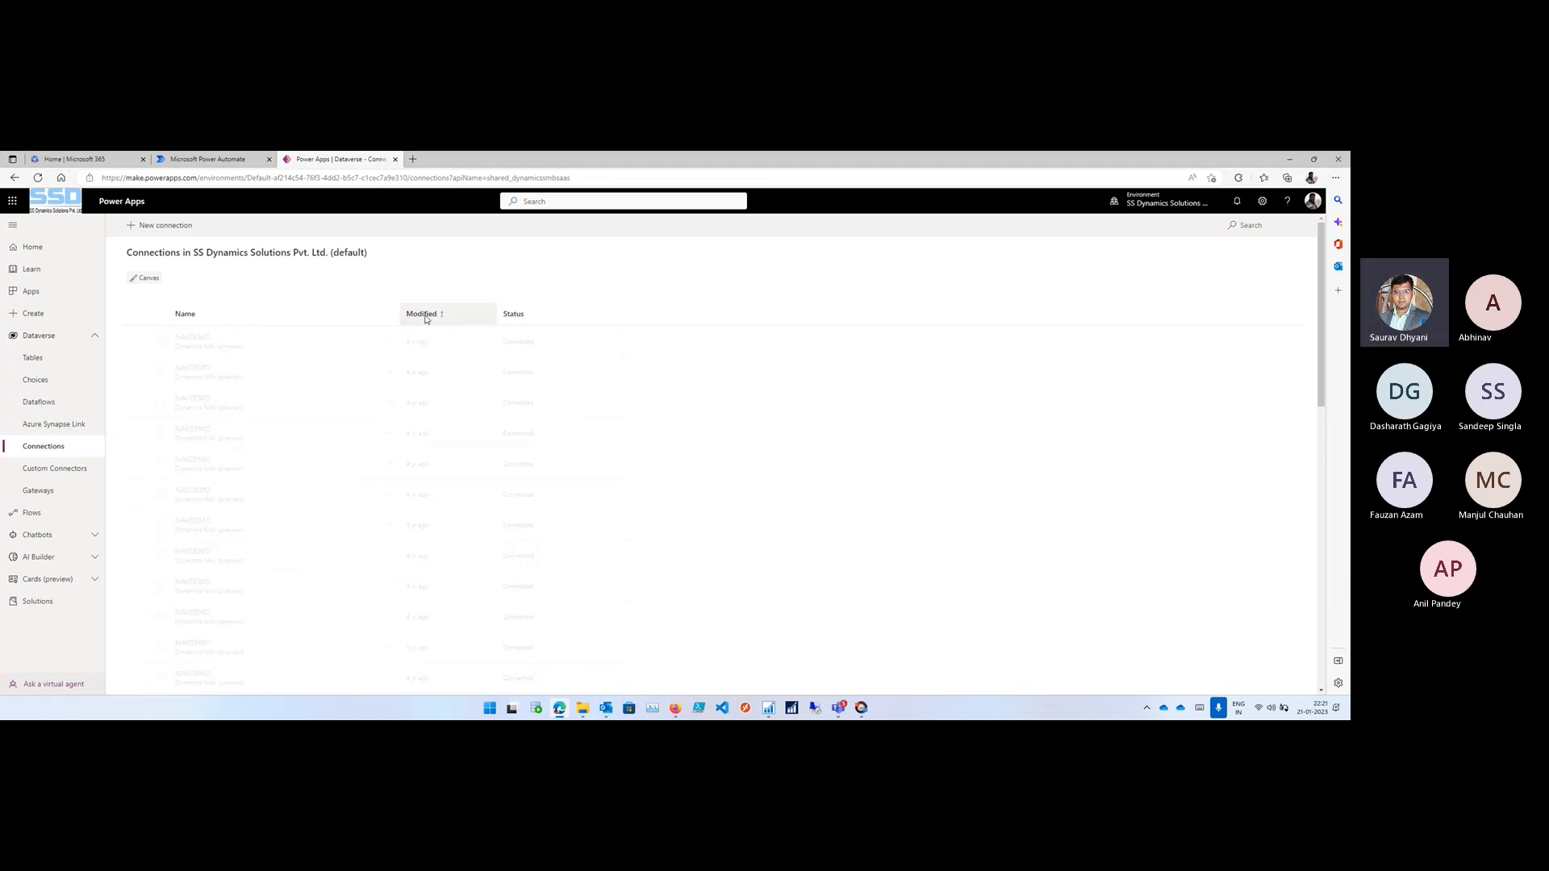
pyautogui.click(423, 314)
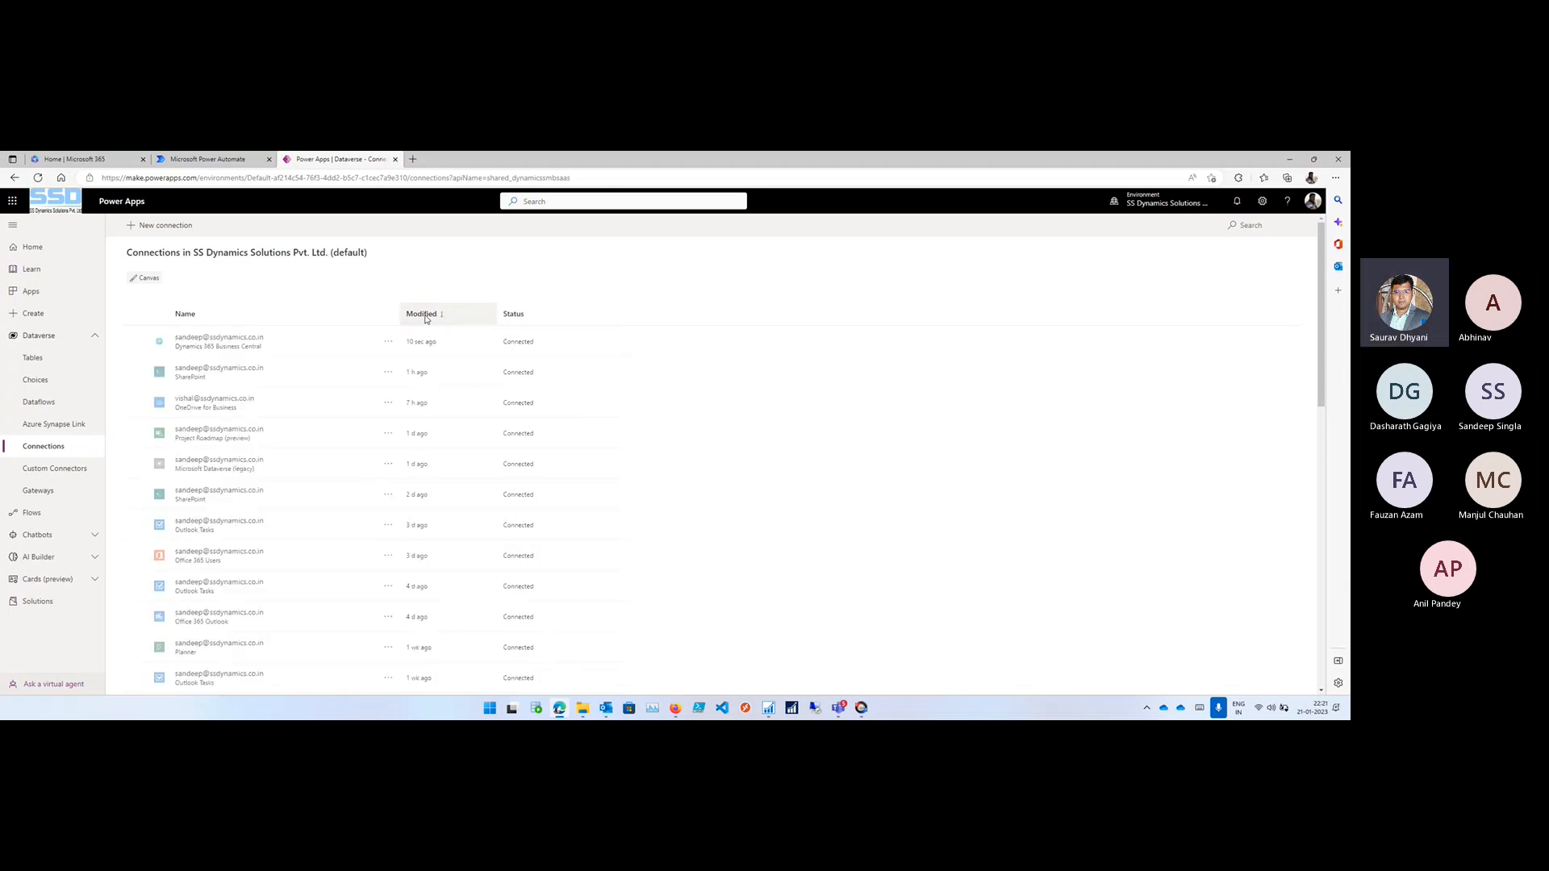
# - Return to the solution import in Power Automate and import Bcopendiscussion with both connections assigned
pyautogui.click(190, 162)
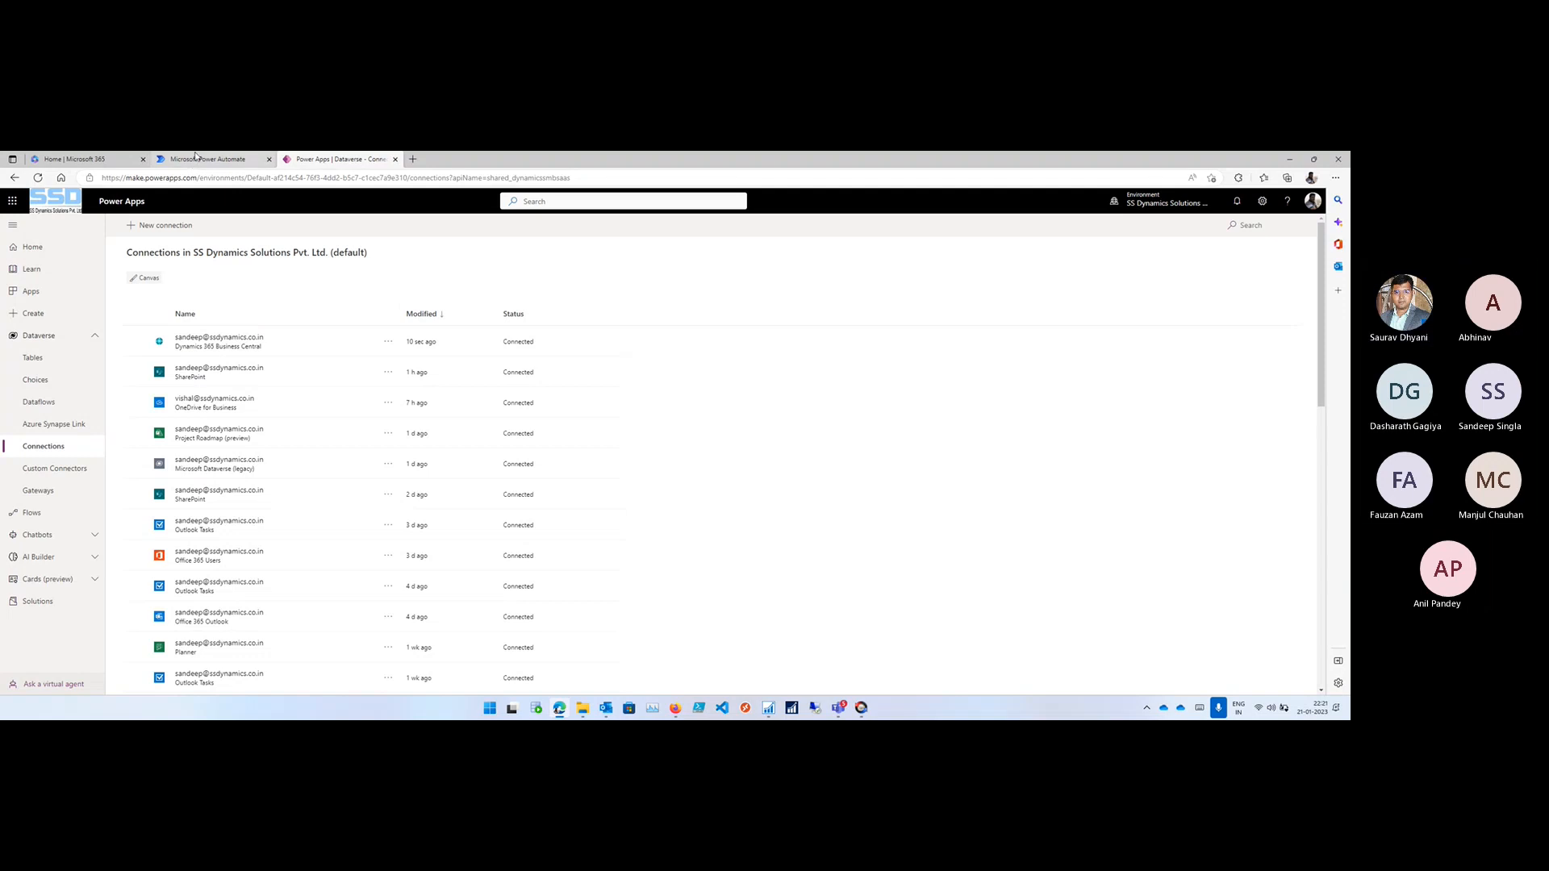
pyautogui.click(736, 492)
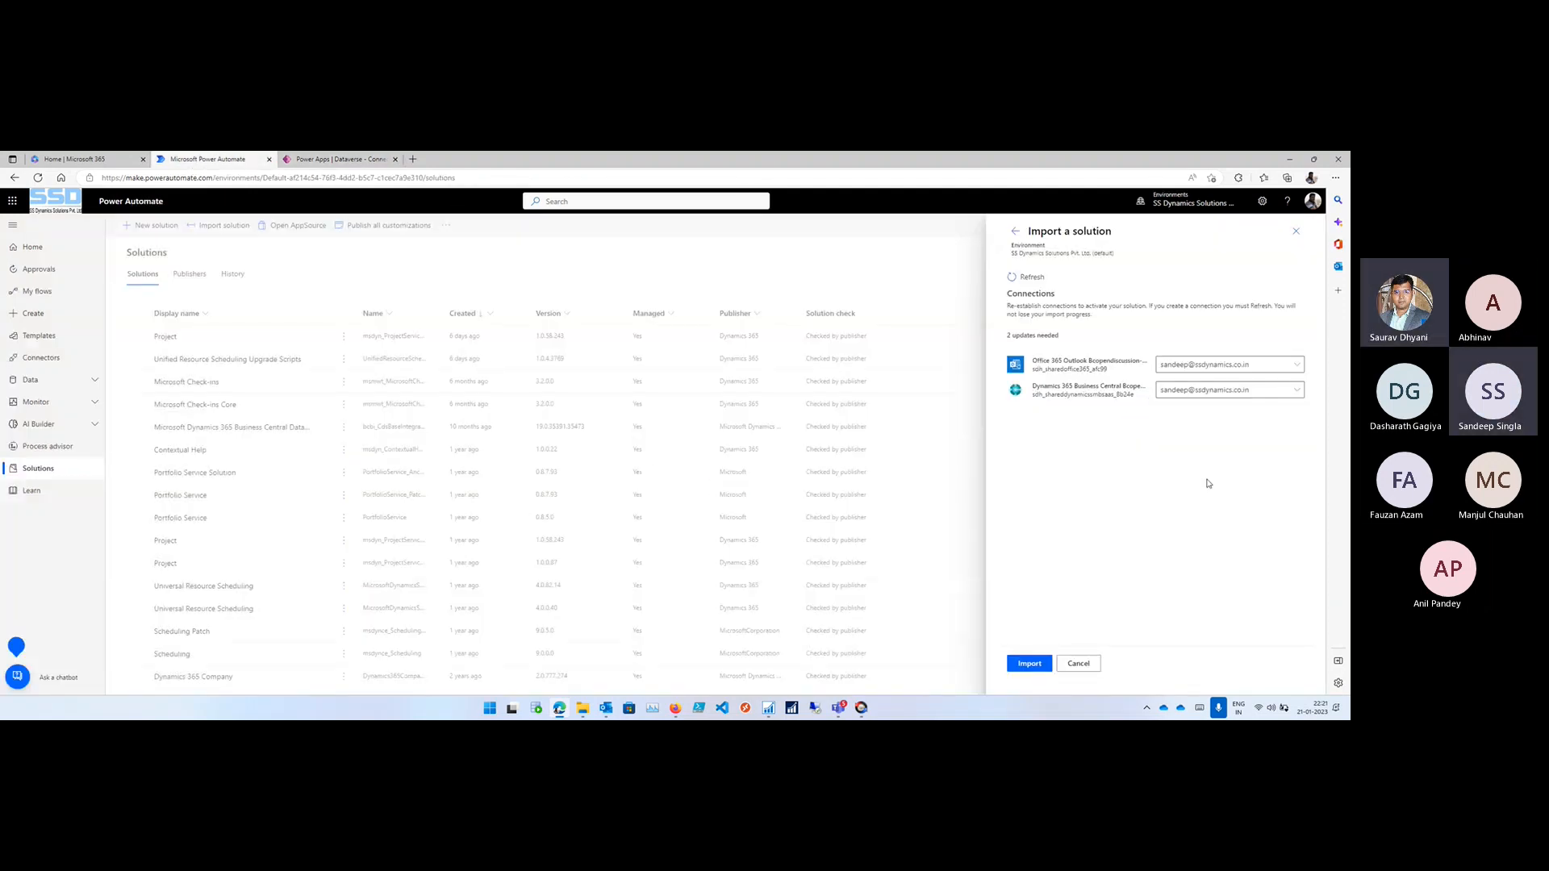
pyautogui.click(1040, 665)
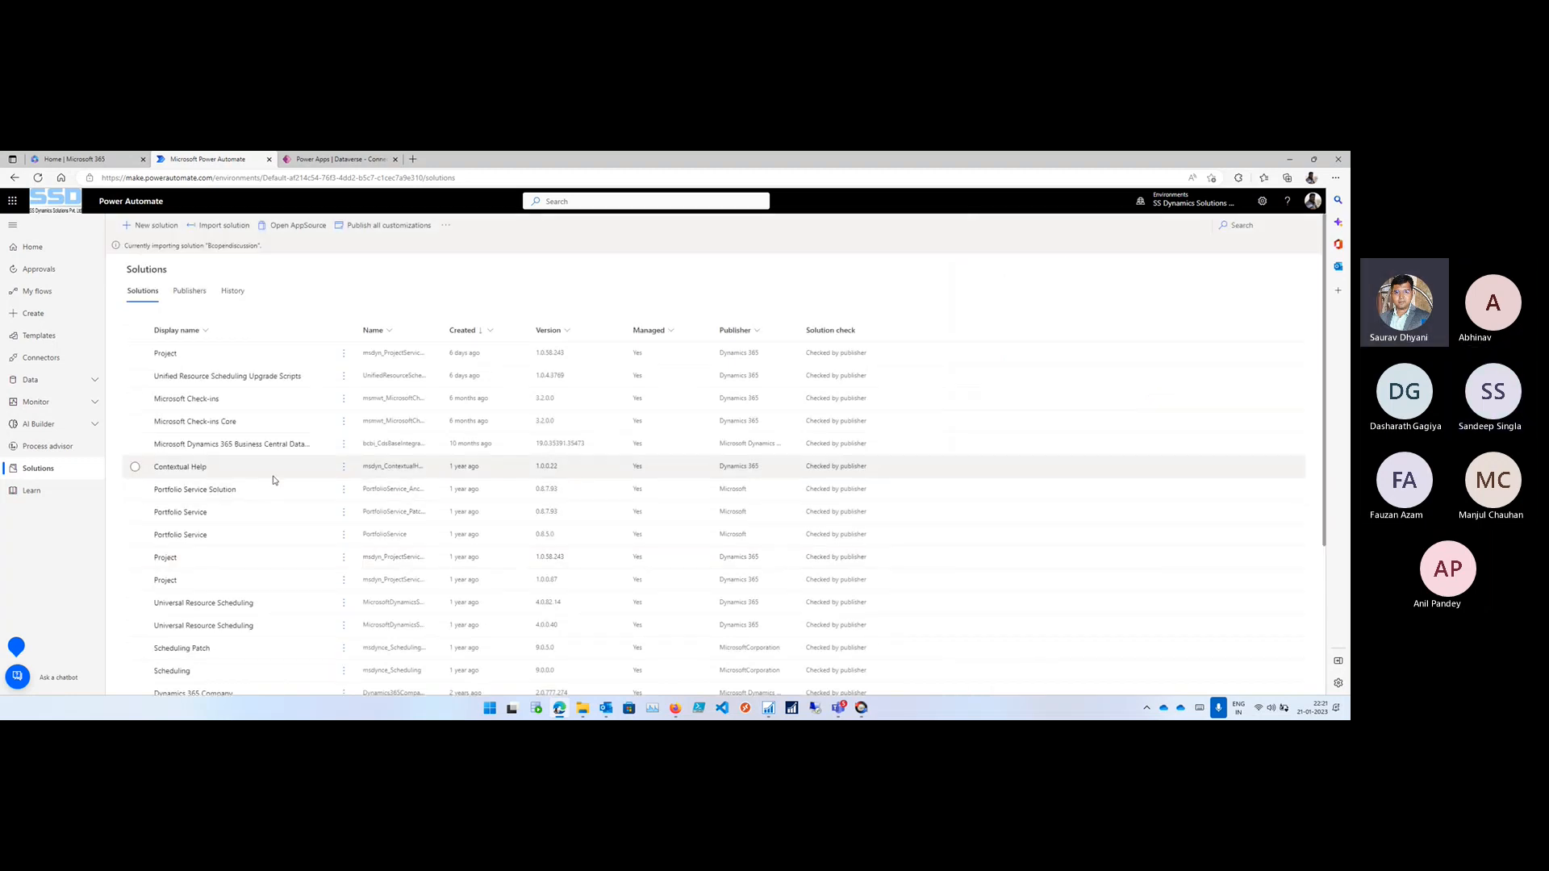
pyautogui.scroll(-5, 273, 480)
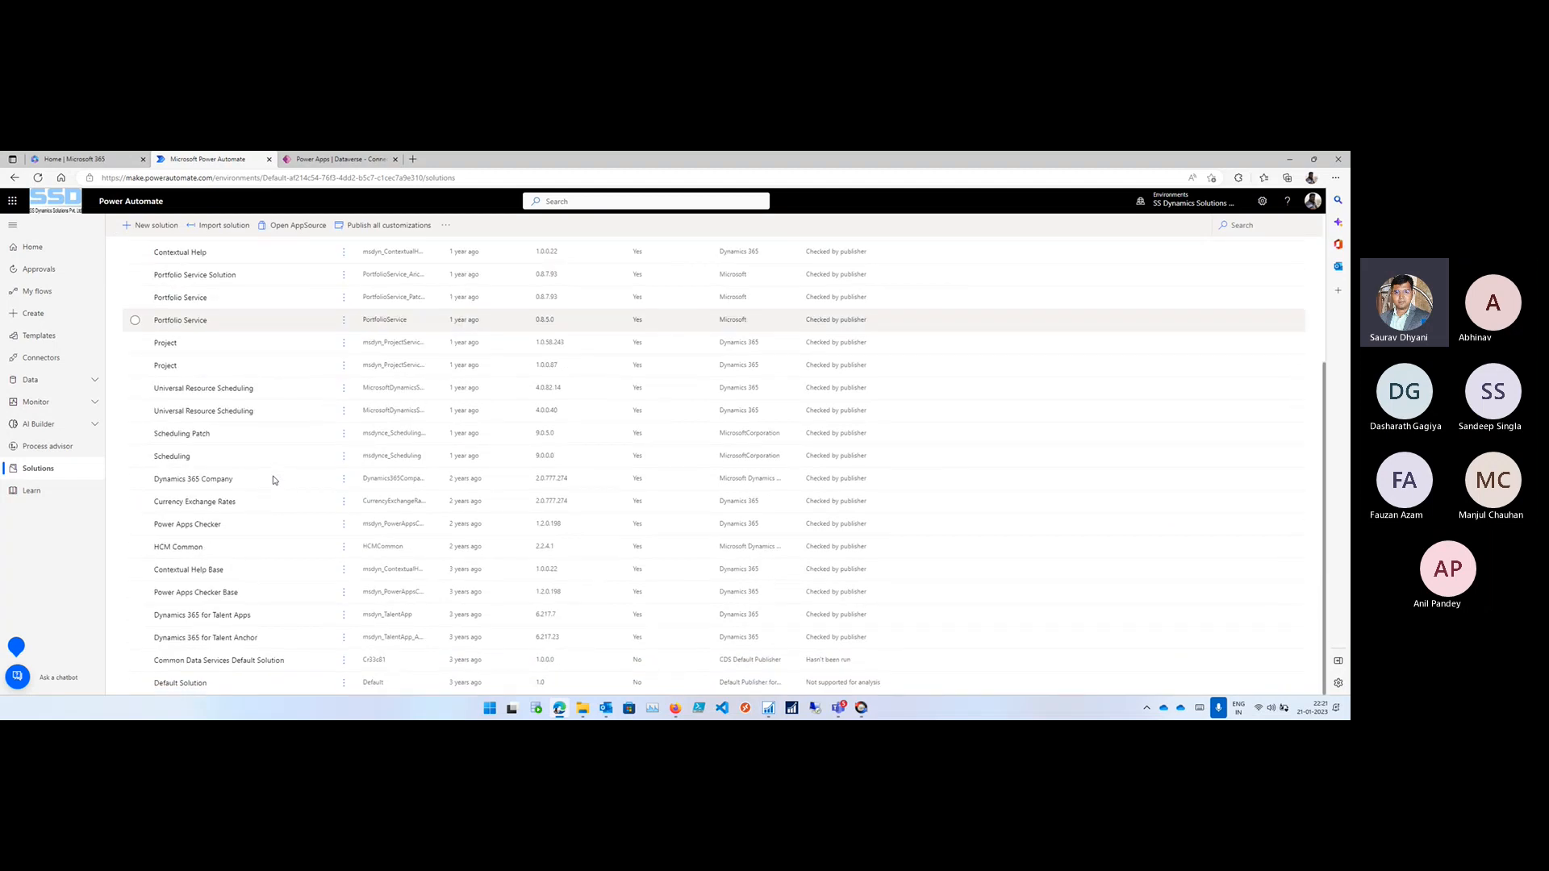
# - Open businesscentral.dynamics.com in a new browser tab
pyautogui.click(414, 159)
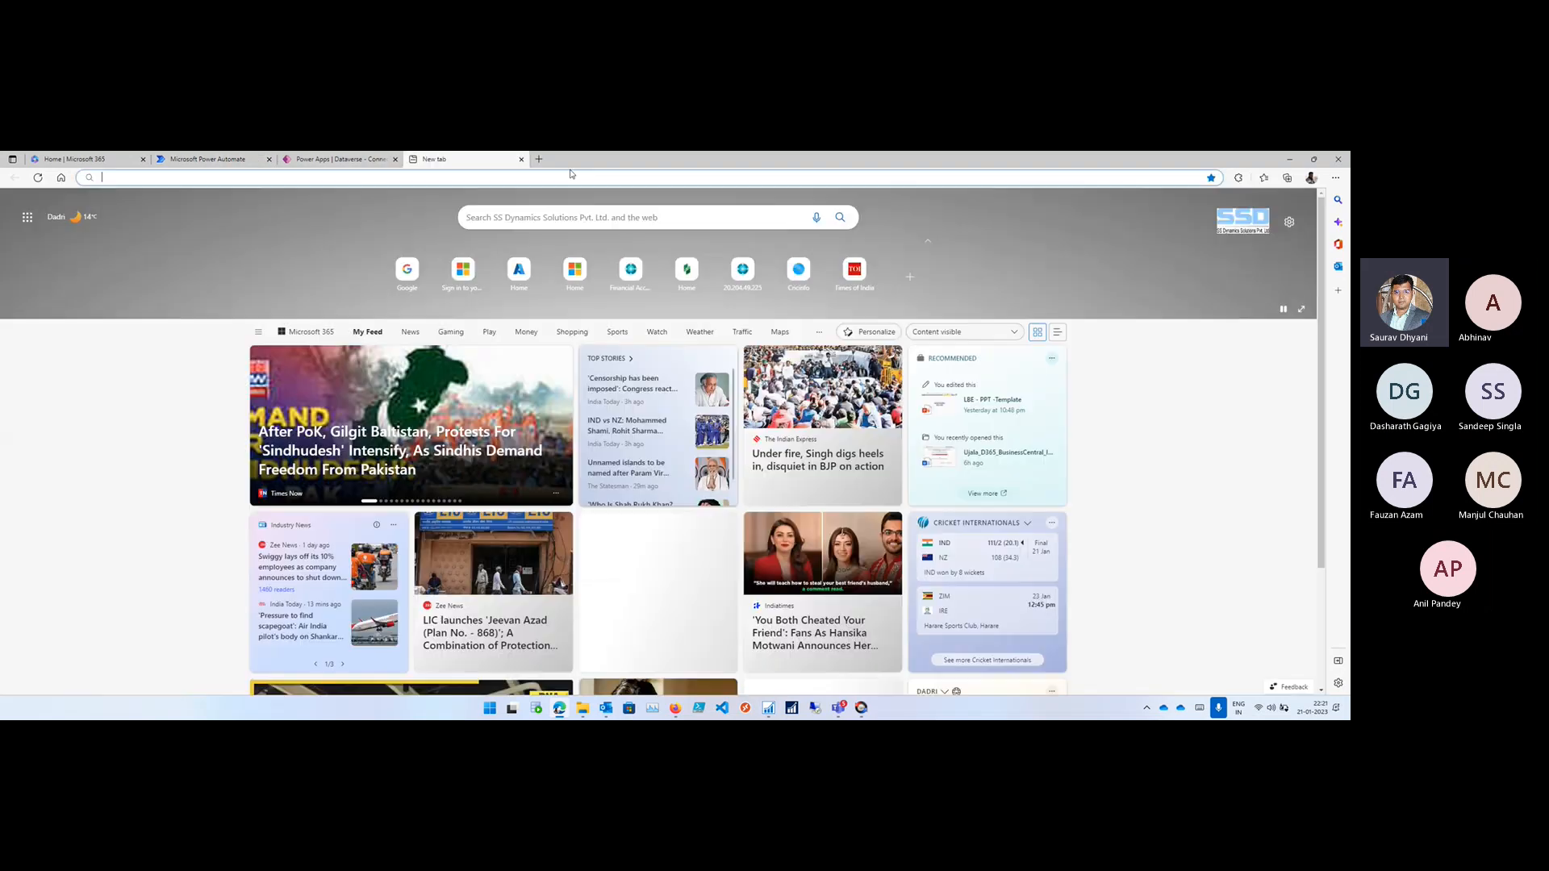
pyautogui.write('businesscentral.dynamics.com/598d25c9-7e45-42ce-8c87-a197ed17c932/production')
pyautogui.press('Right')
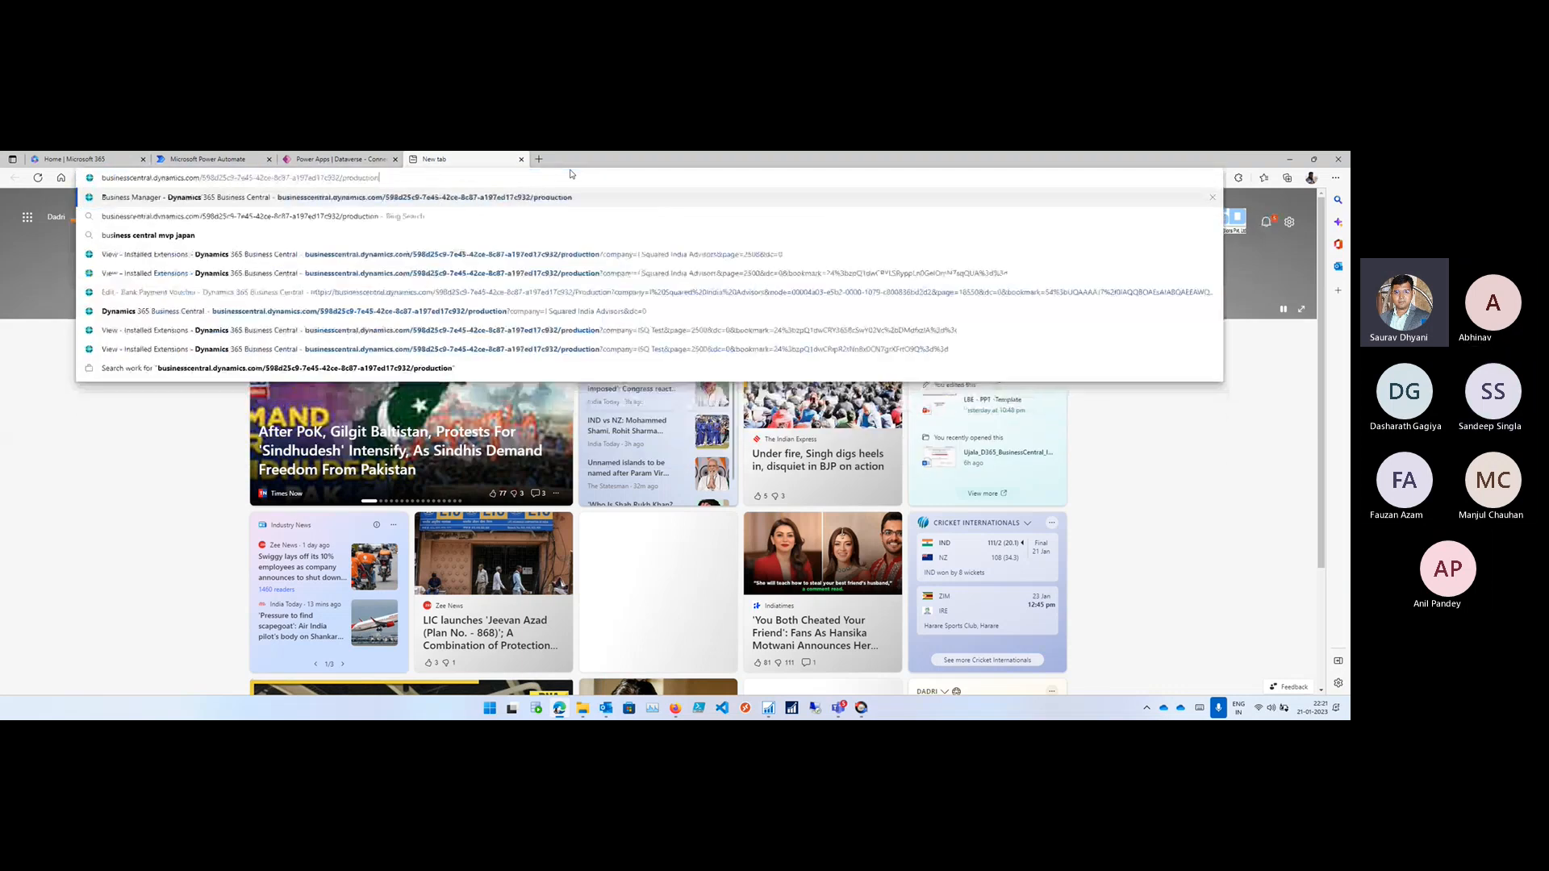
pyautogui.press('BackSpace')
pyautogui.press('BackSpace')
pyautogui.press('BackSpace')
pyautogui.press('BackSpace')
pyautogui.press('BackSpace')
pyautogui.press('BackSpace')
pyautogui.press('BackSpace')
pyautogui.press('BackSpace')
pyautogui.press('BackSpace')
pyautogui.press('BackSpace')
pyautogui.press('BackSpace')
pyautogui.press('BackSpace')
pyautogui.press('BackSpace')
pyautogui.press('BackSpace')
pyautogui.press('BackSpace')
pyautogui.press('BackSpace')
pyautogui.press('BackSpace')
pyautogui.press('BackSpace')
pyautogui.press('BackSpace')
pyautogui.press('BackSpace')
pyautogui.press('BackSpace')
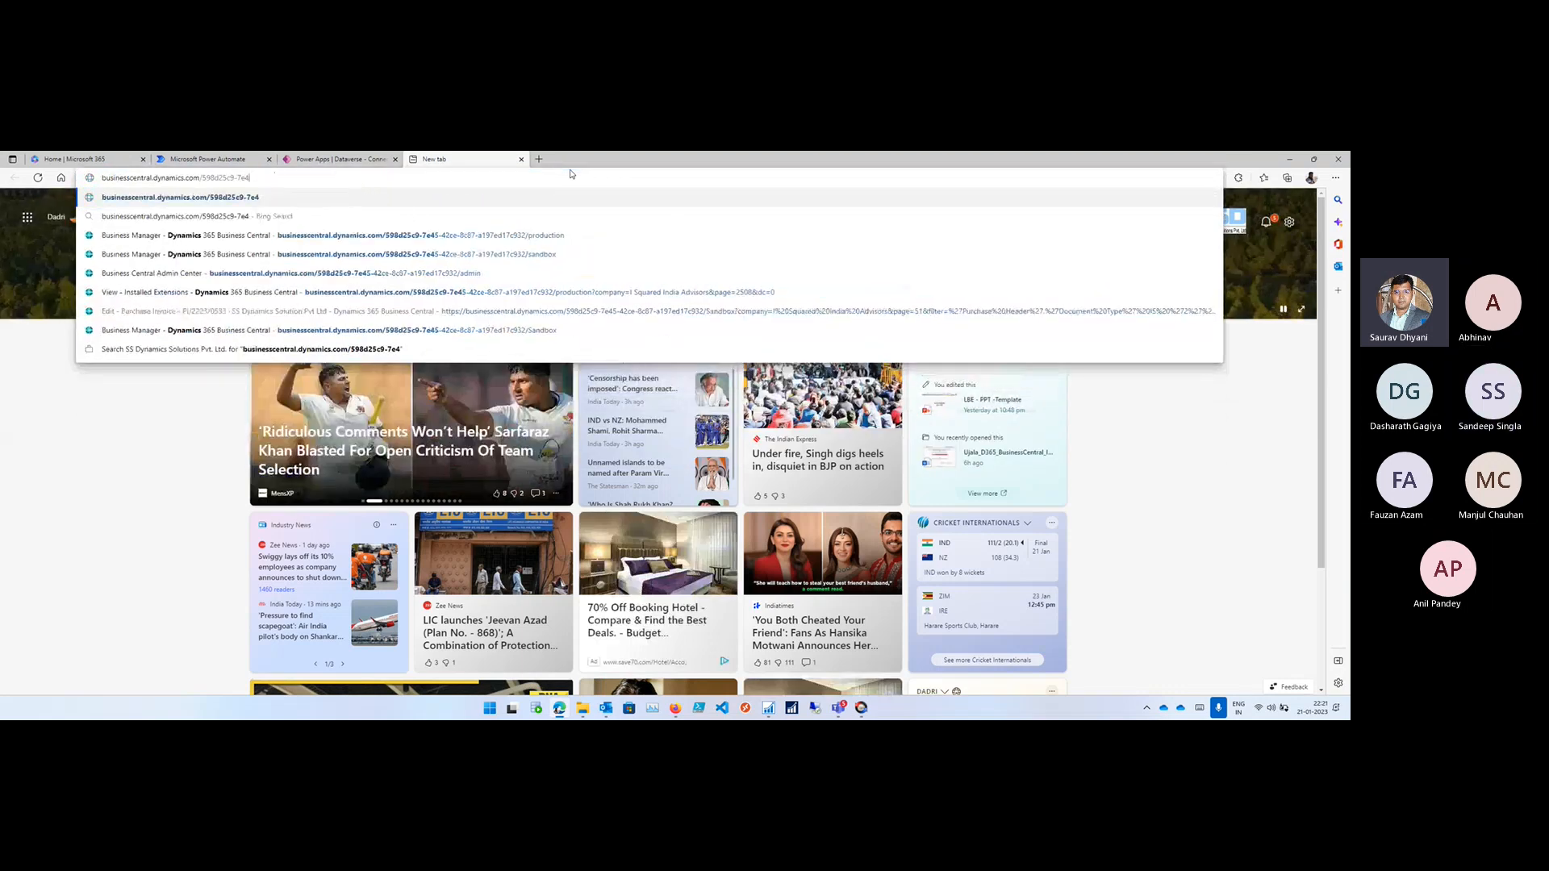
pyautogui.press('Return')
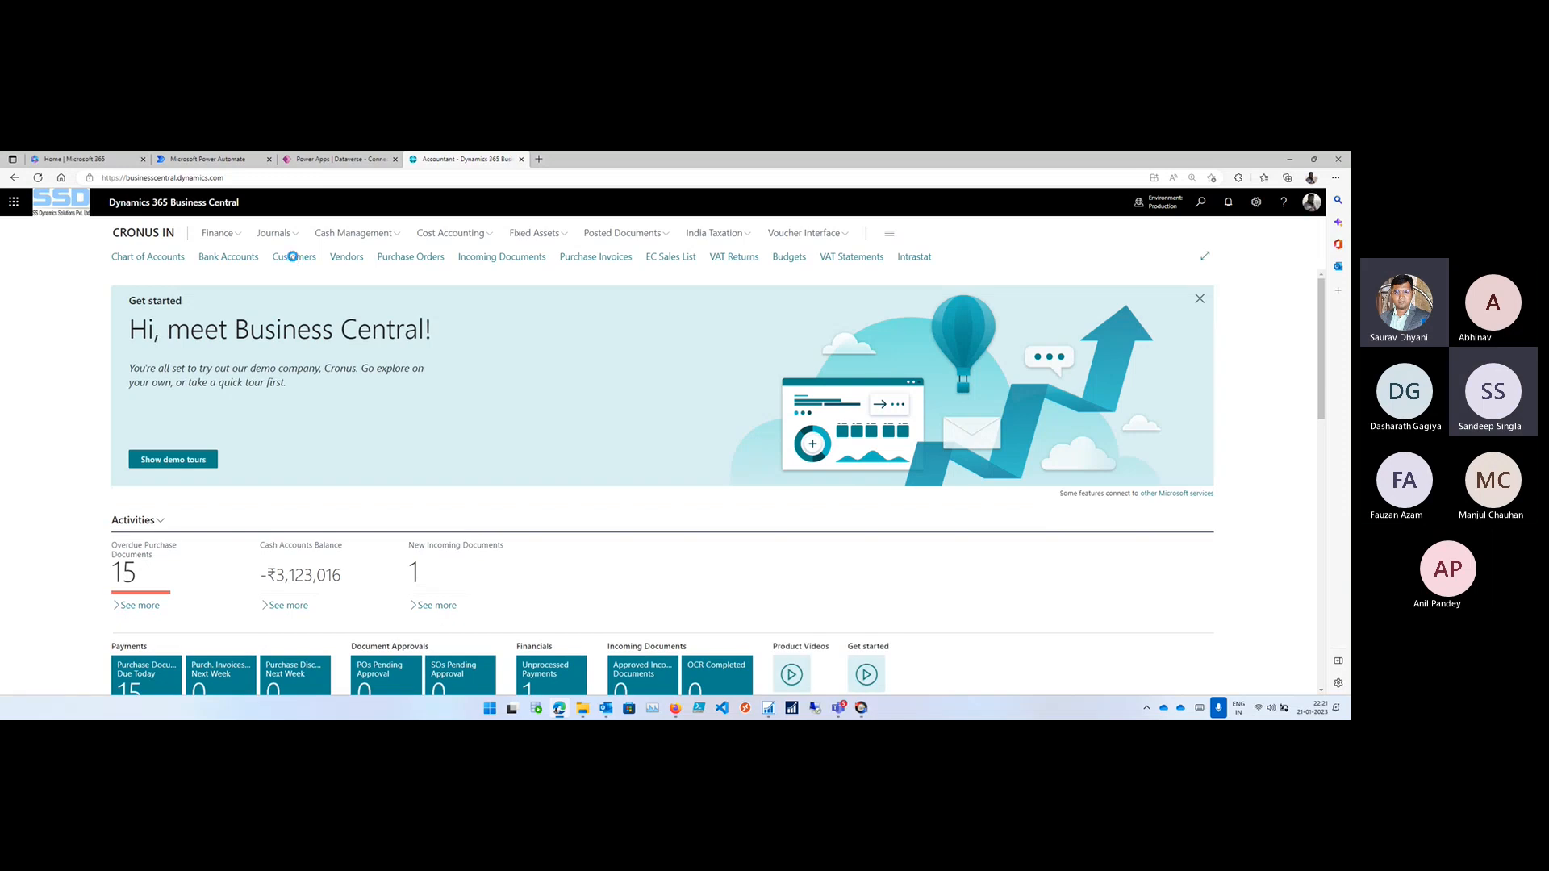
# - Check the Customers list's Power Automate actions for available flows, then return to the company home page and dismiss the feedback survey
pyautogui.click(293, 256)
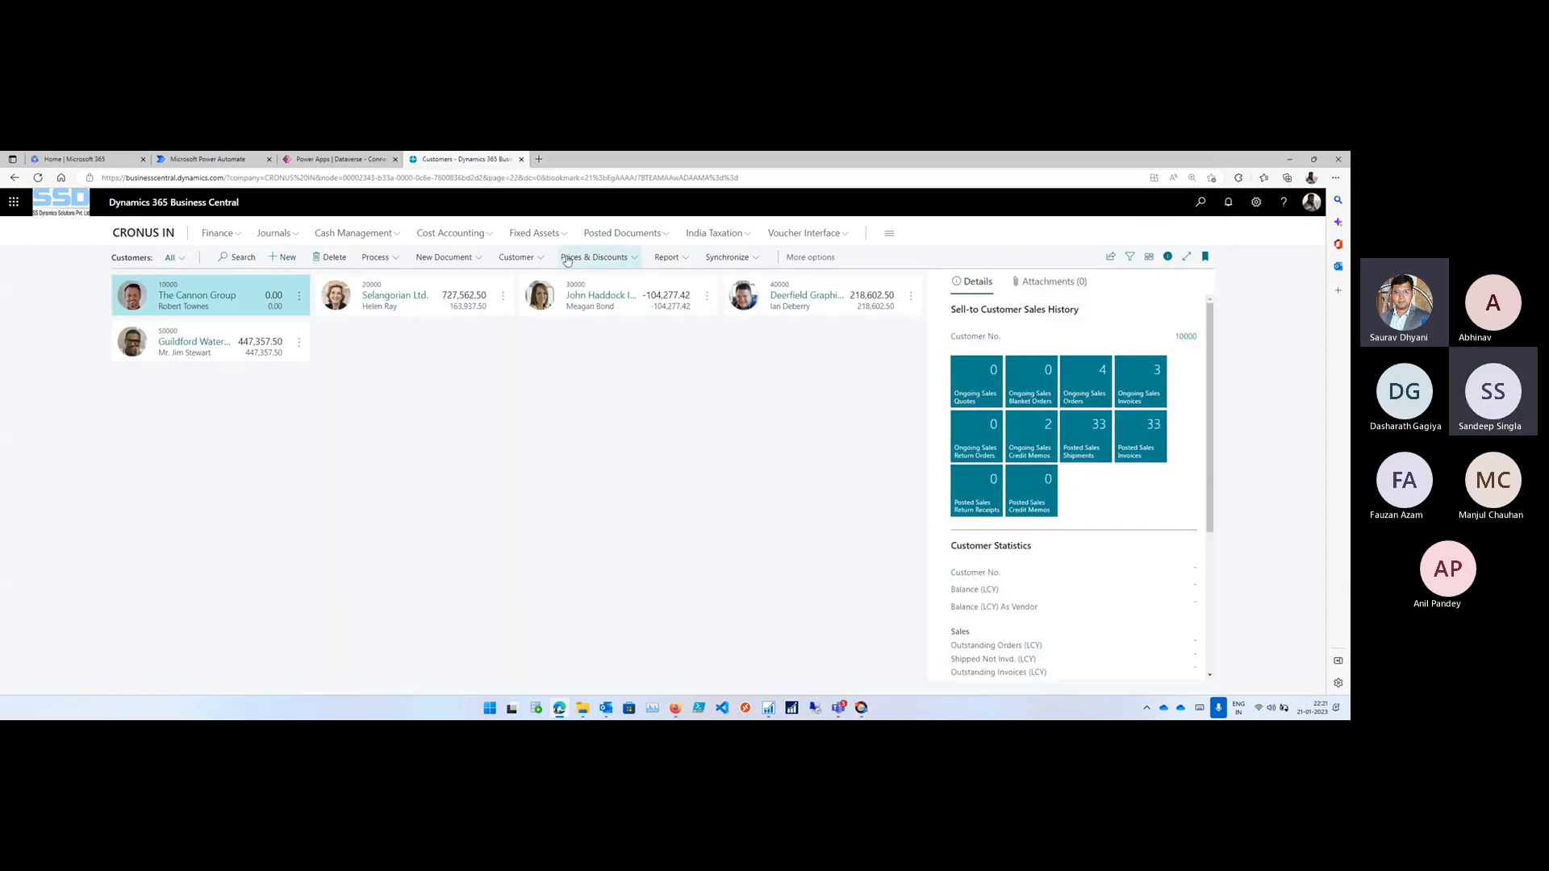
pyautogui.click(810, 256)
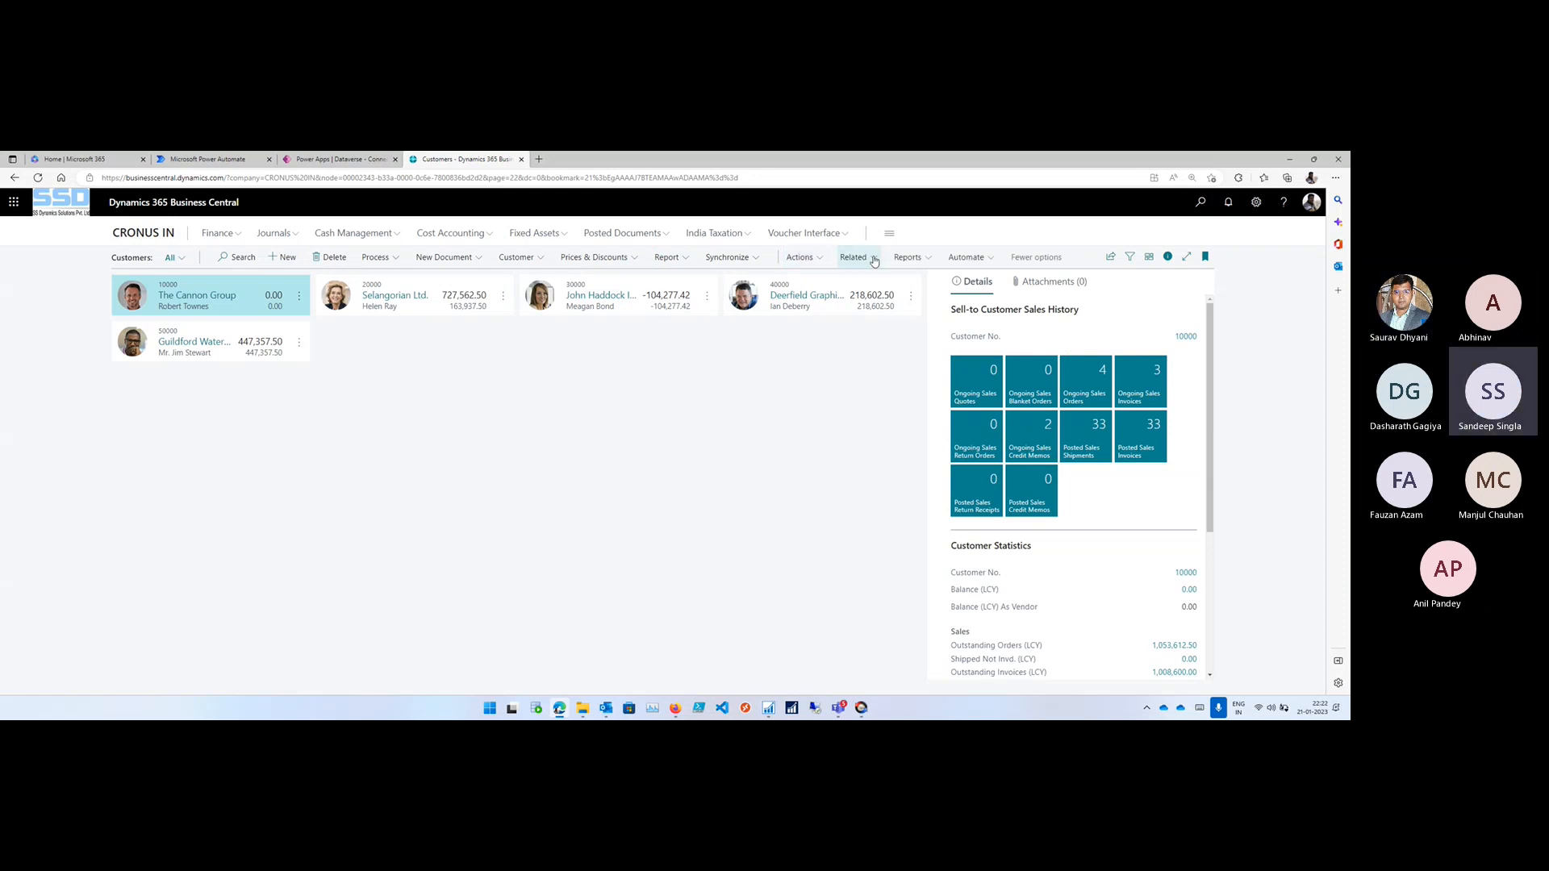
pyautogui.click(959, 257)
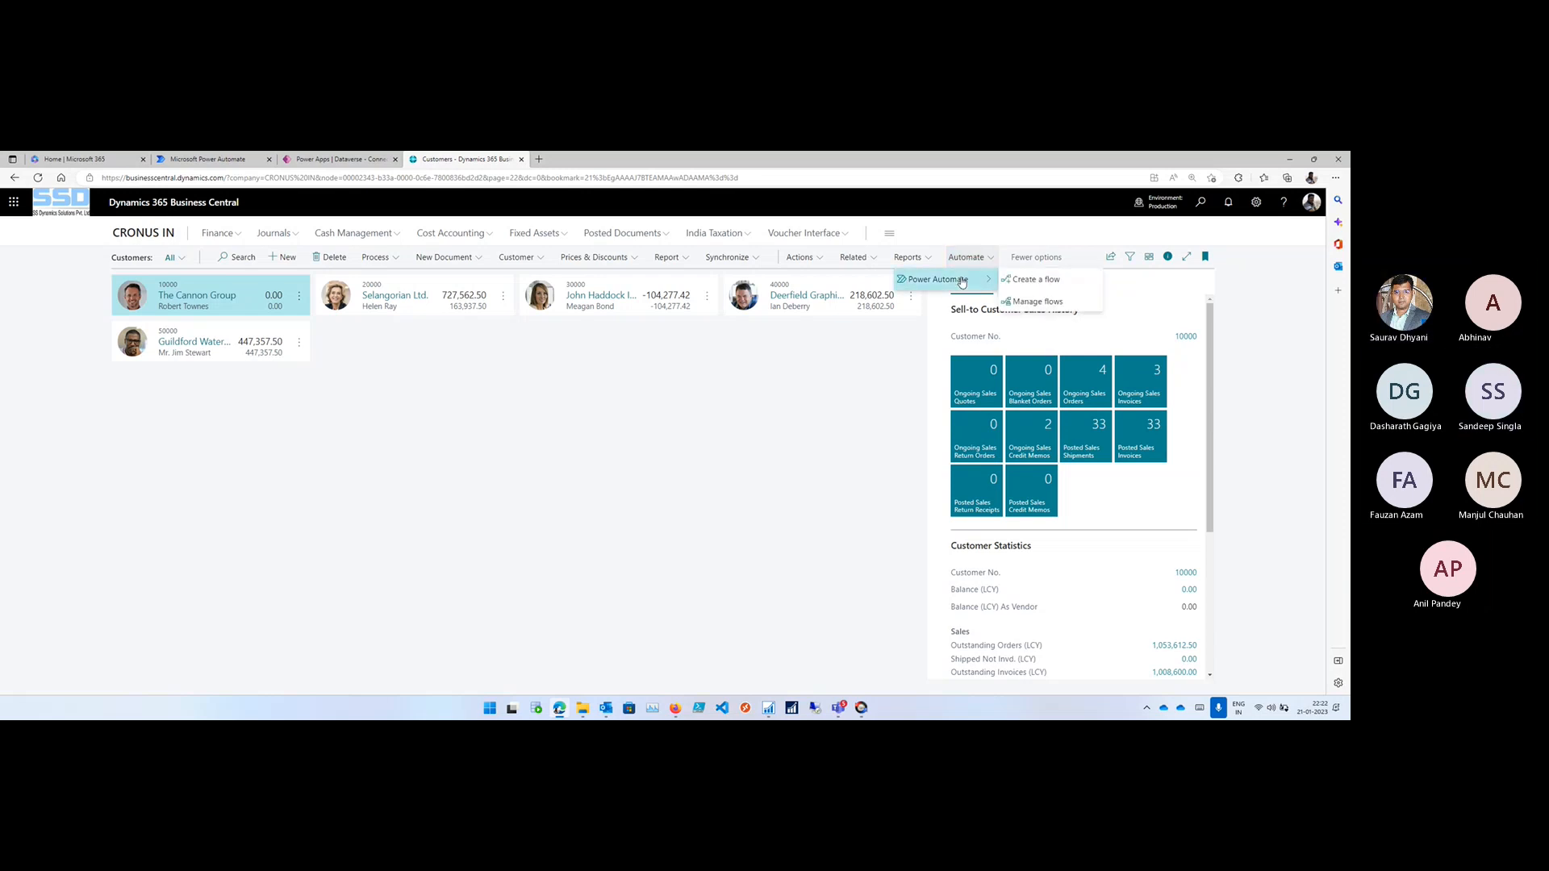
pyautogui.click(966, 259)
pyautogui.click(967, 259)
pyautogui.moveTo(952, 280)
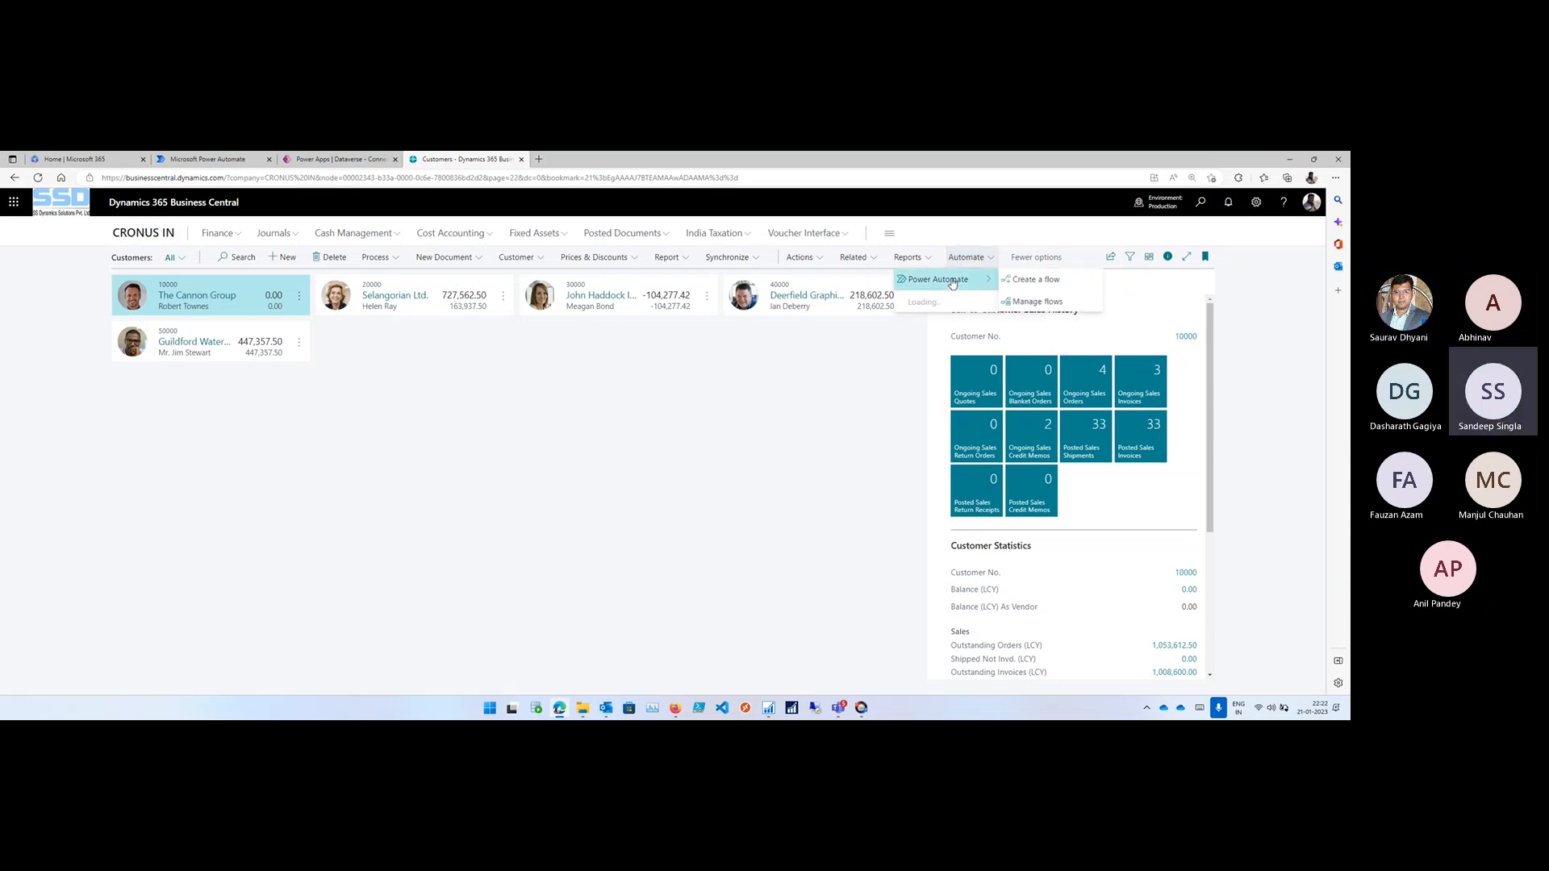
pyautogui.click(962, 259)
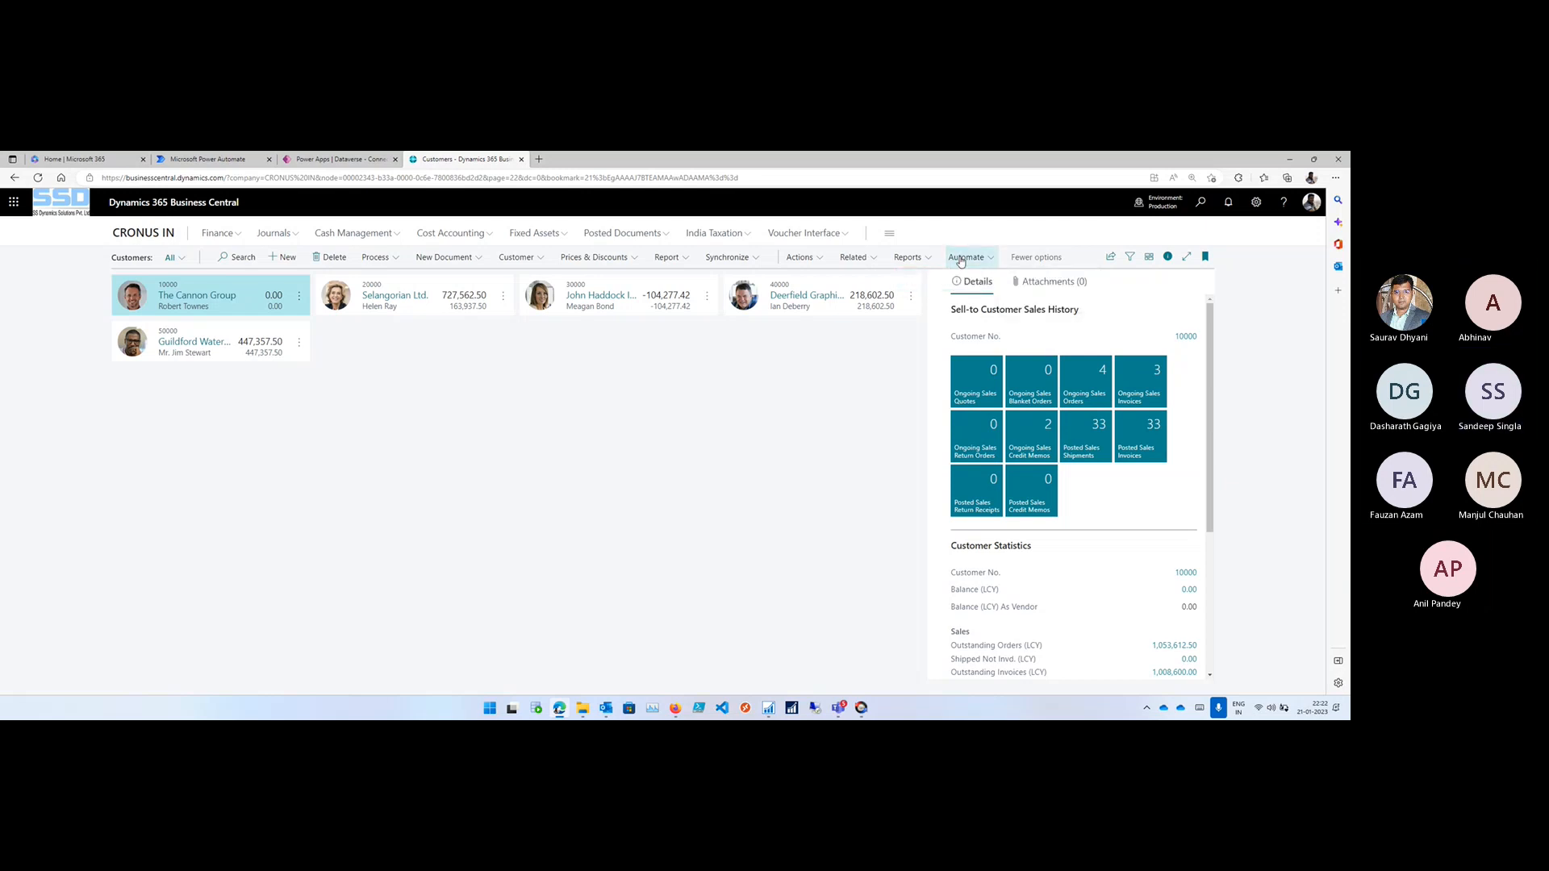
pyautogui.click(961, 259)
pyautogui.moveTo(940, 279)
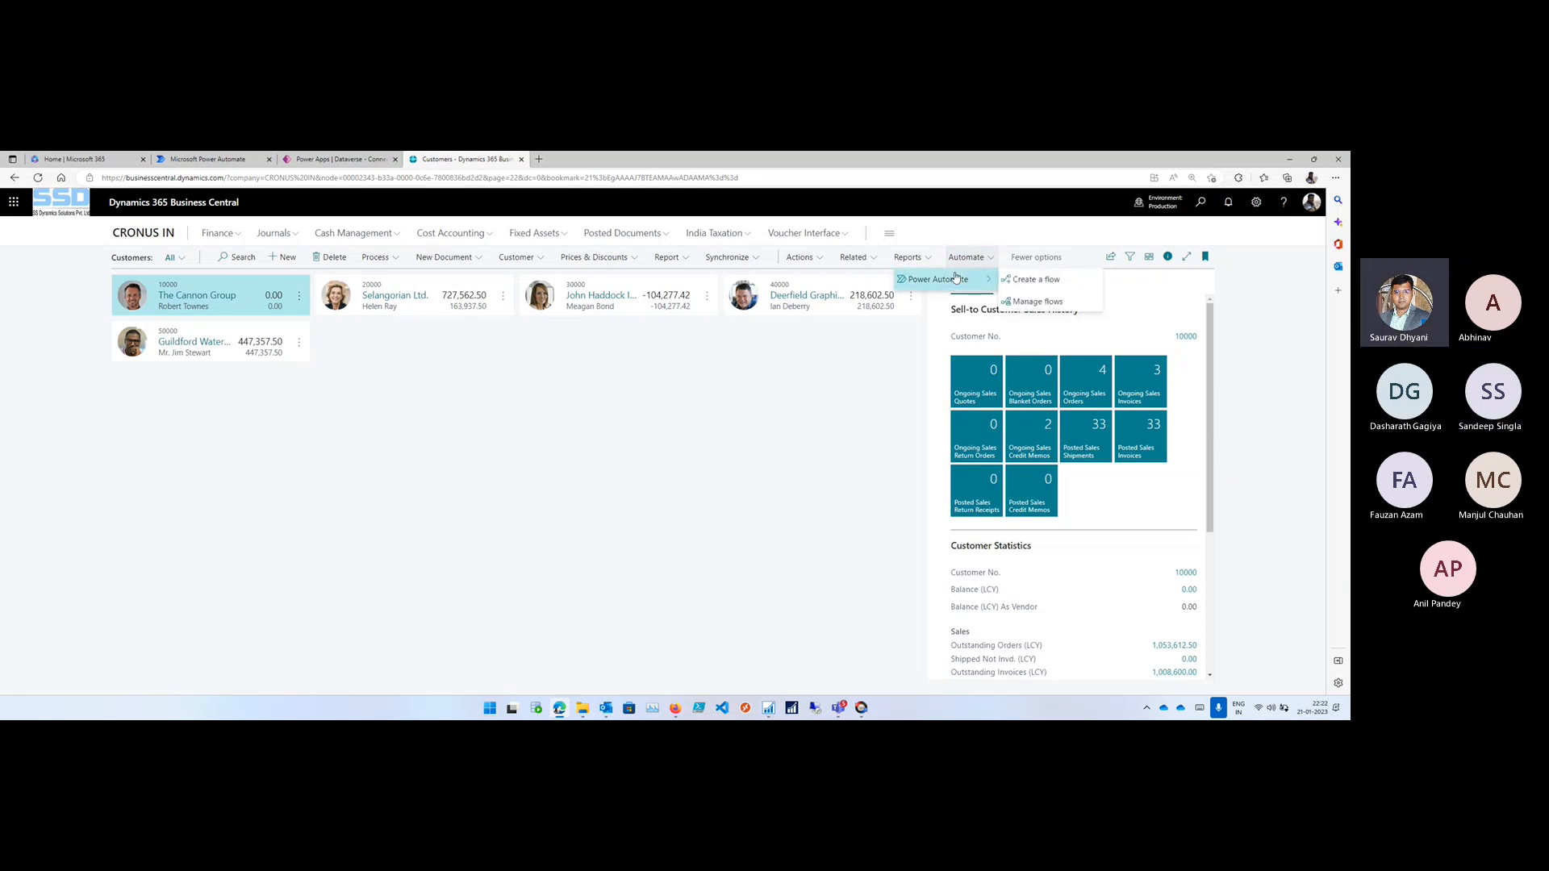
pyautogui.click(887, 359)
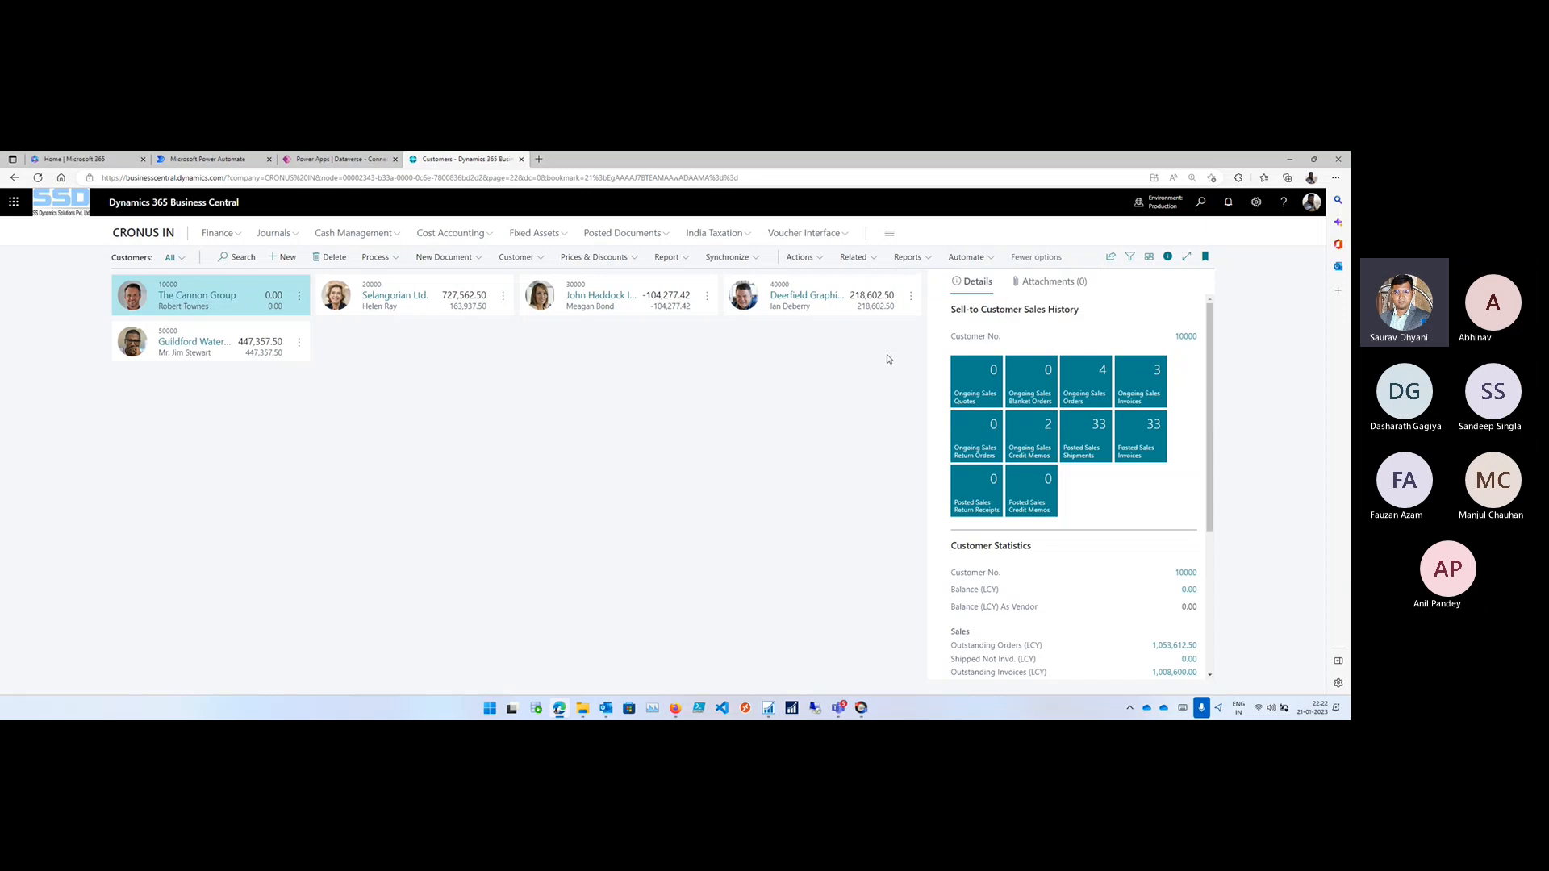
pyautogui.click(133, 234)
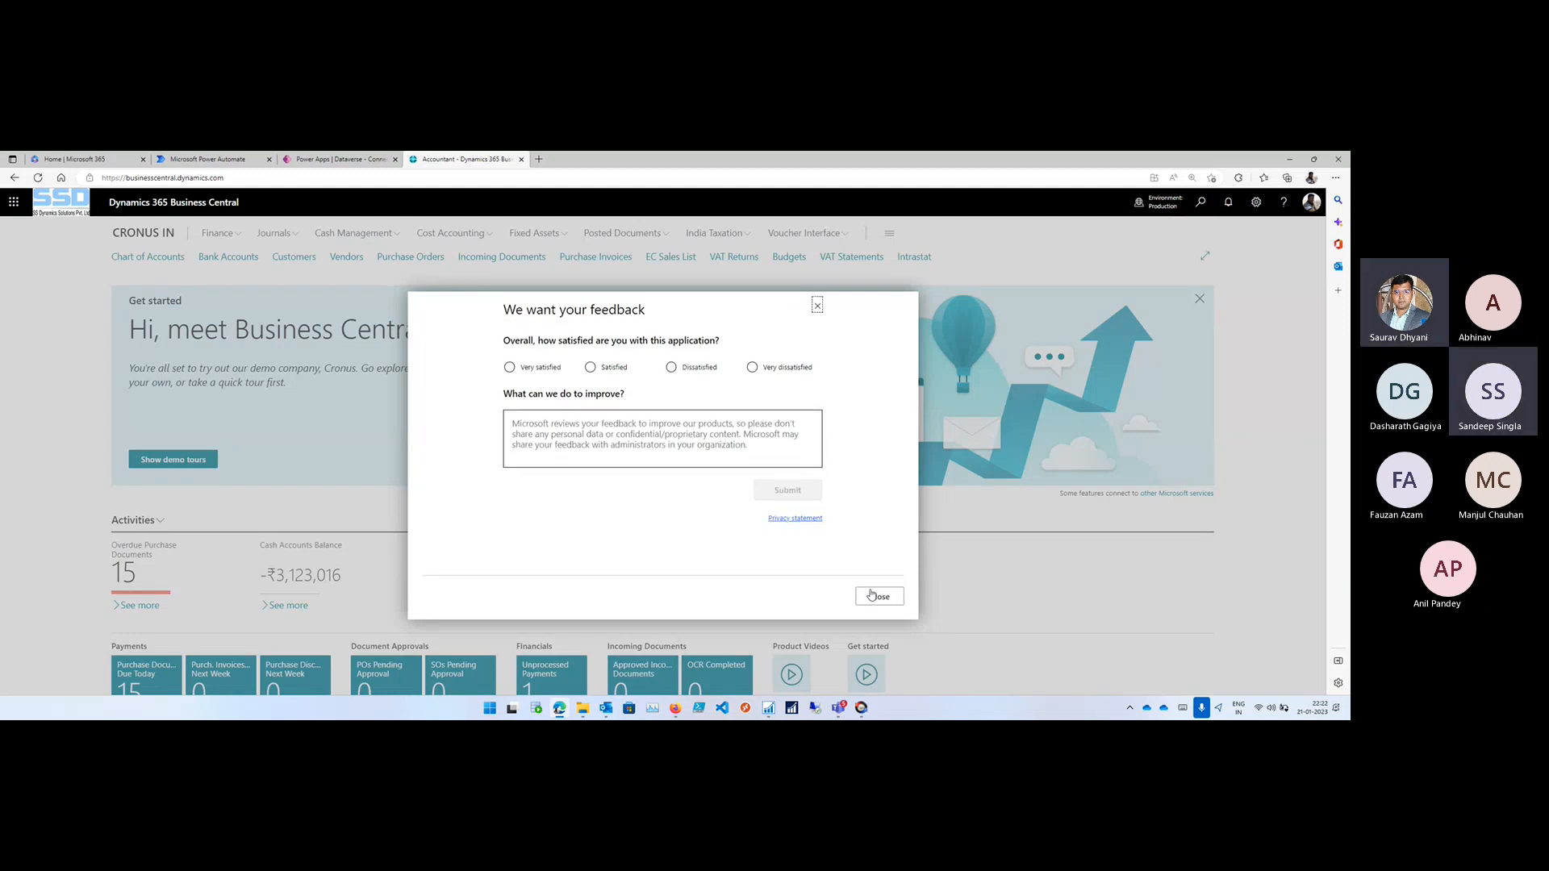
pyautogui.click(879, 597)
# - Review the details of the most recently modified Dynamics 365 Business Central connection in Power Apps
pyautogui.click(335, 159)
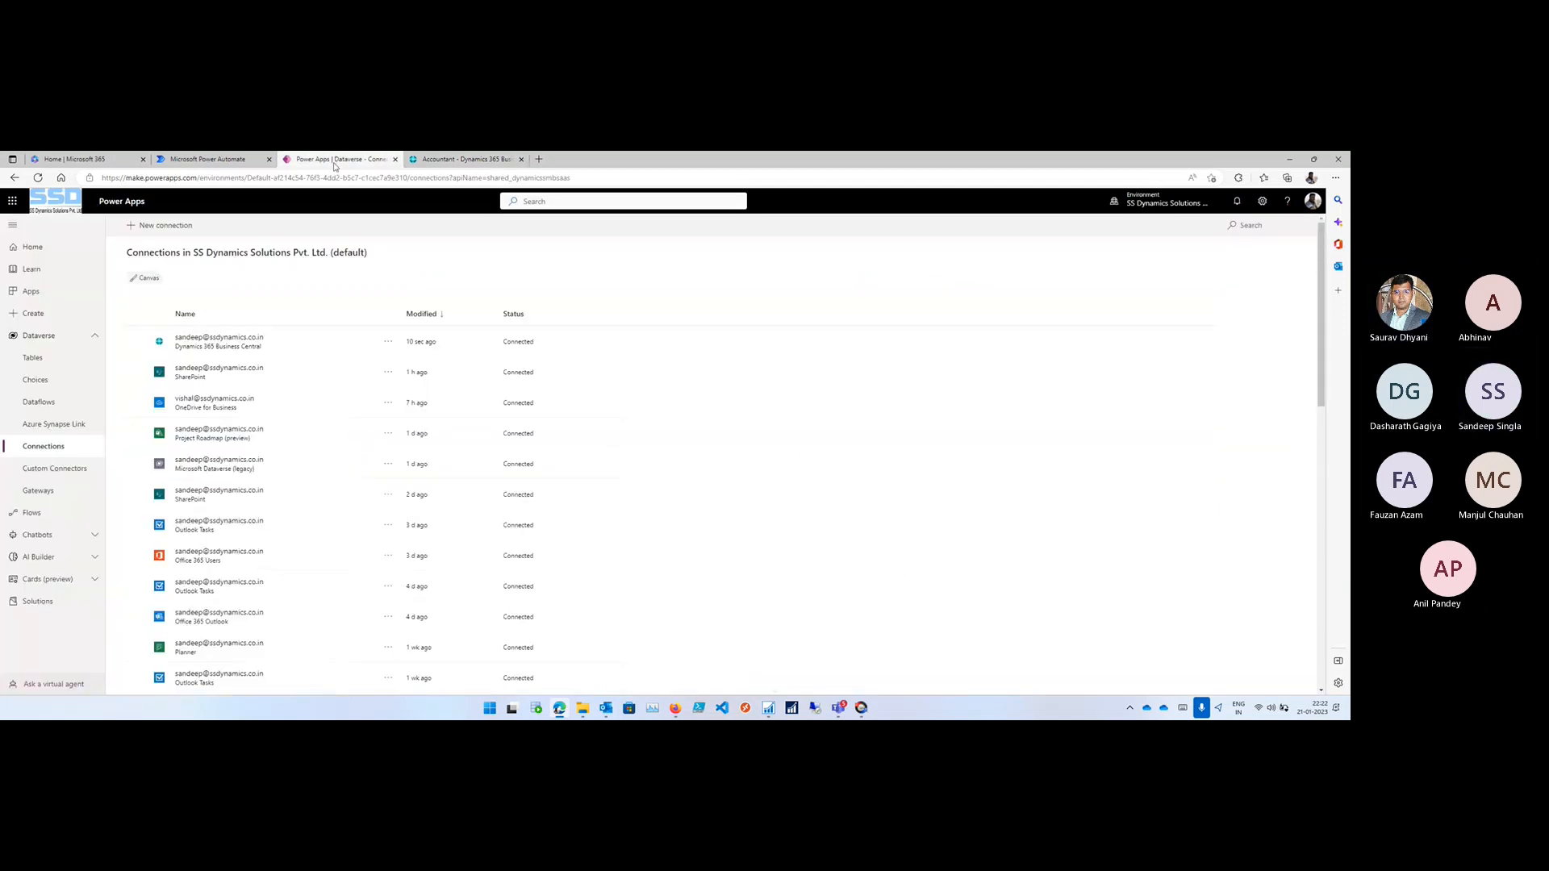
pyautogui.click(211, 338)
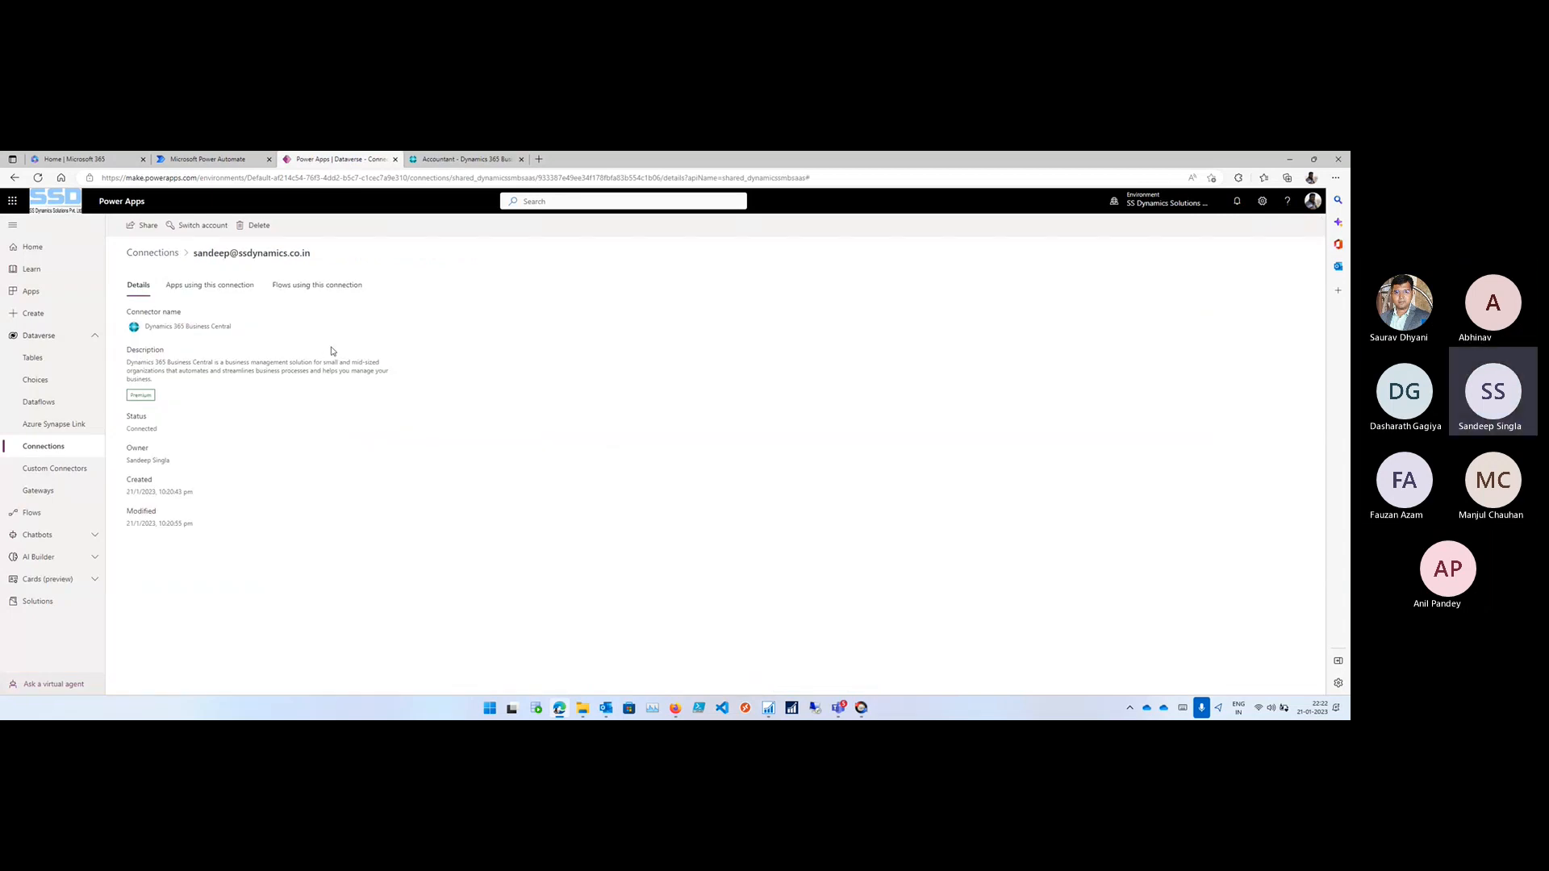
pyautogui.scroll(3, 540, 358)
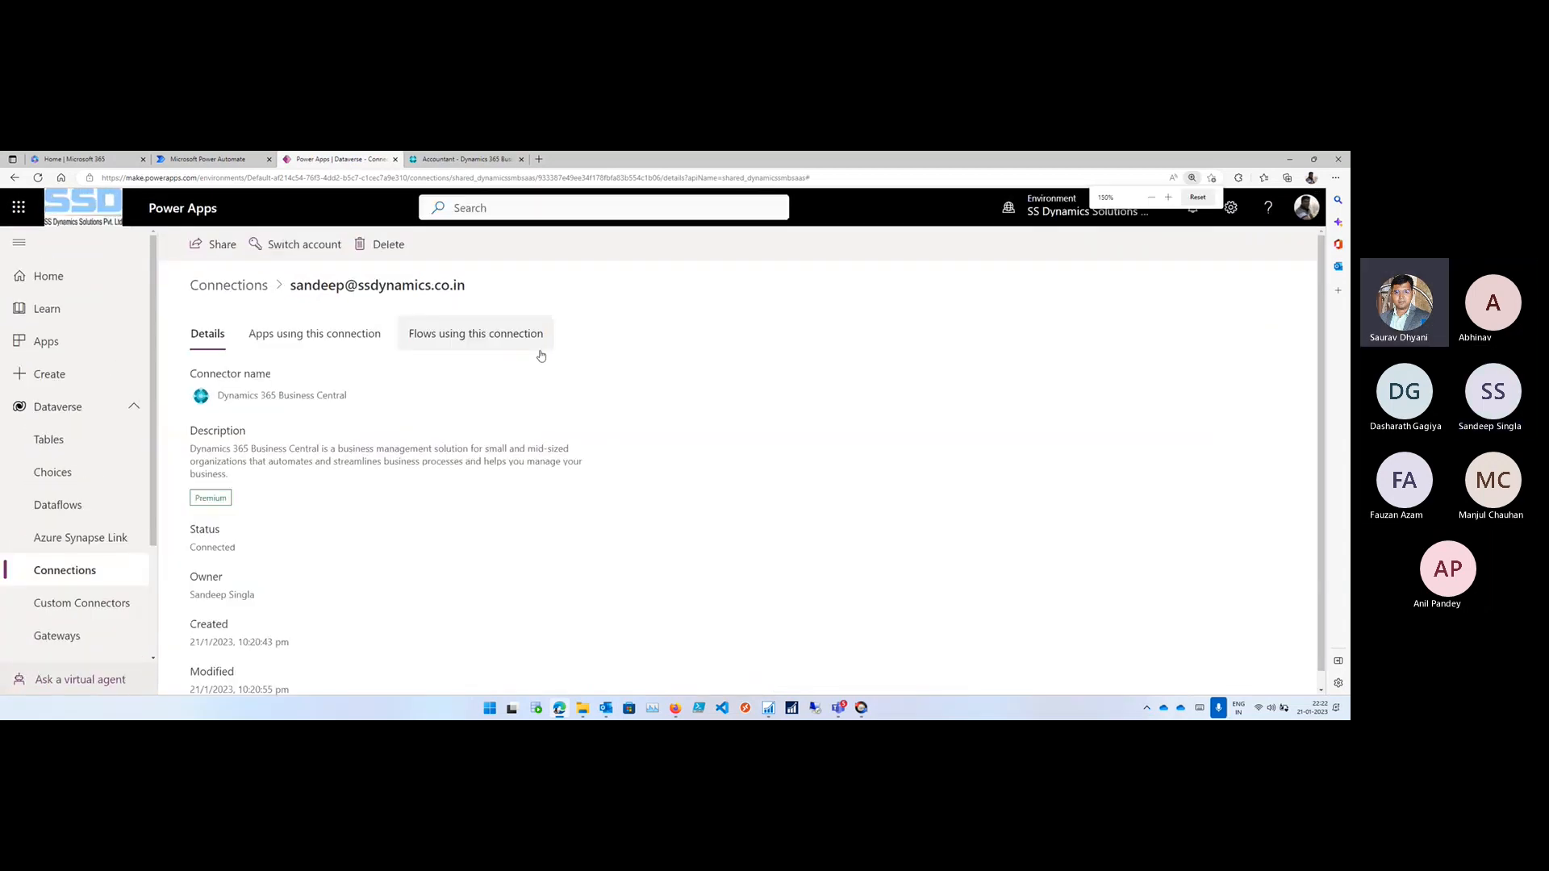
pyautogui.scroll(-1, 541, 358)
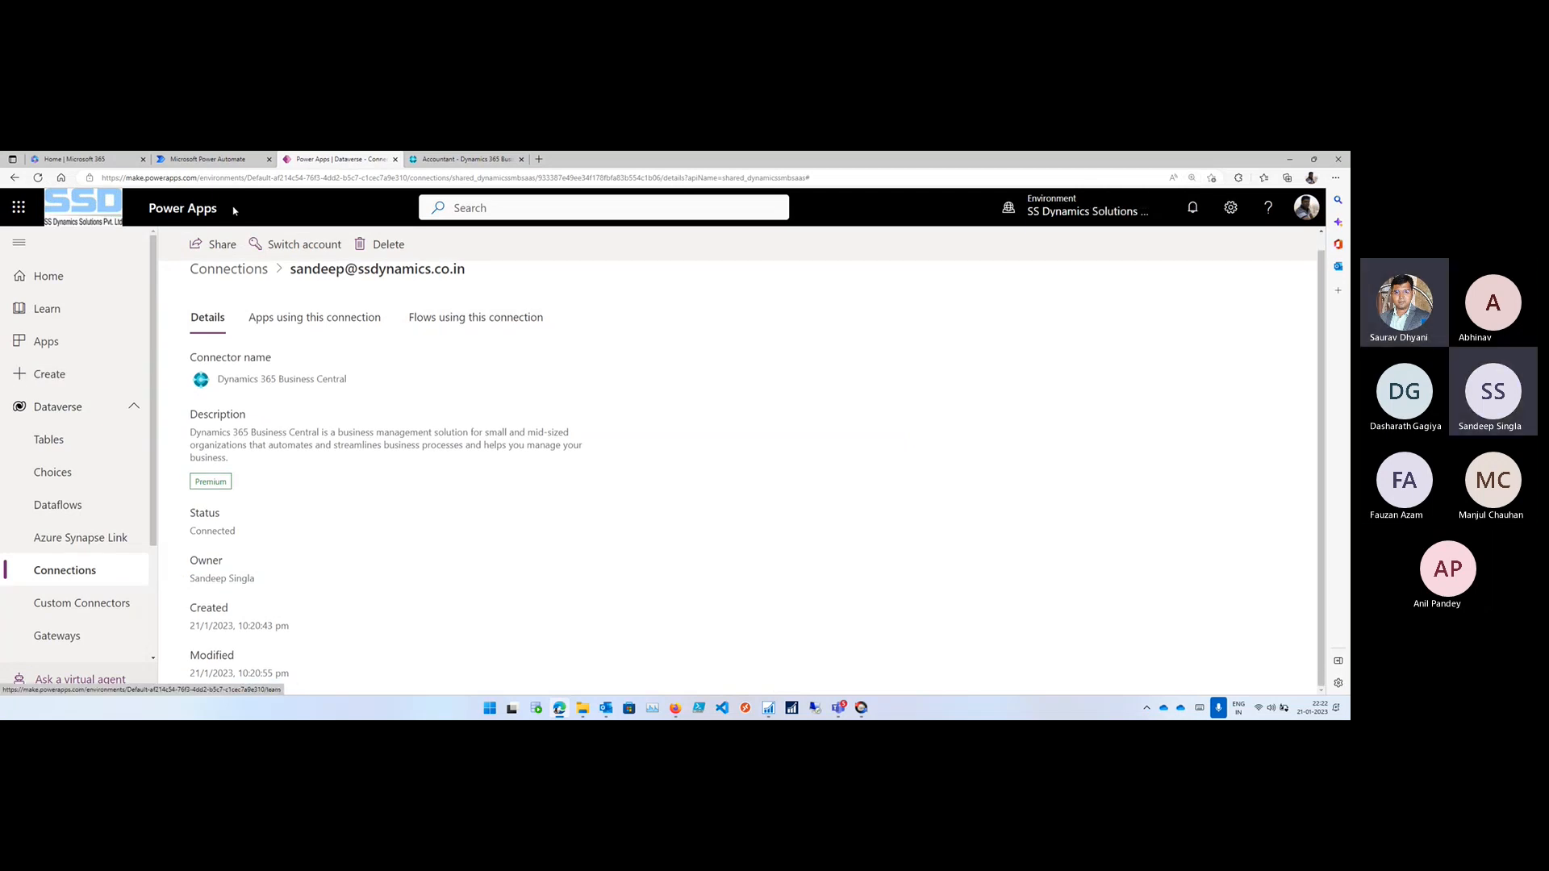
# - Return to Power Automate, sort the solutions by creation date from oldest to newest, and open Bcopendiscussion
pyautogui.click(208, 159)
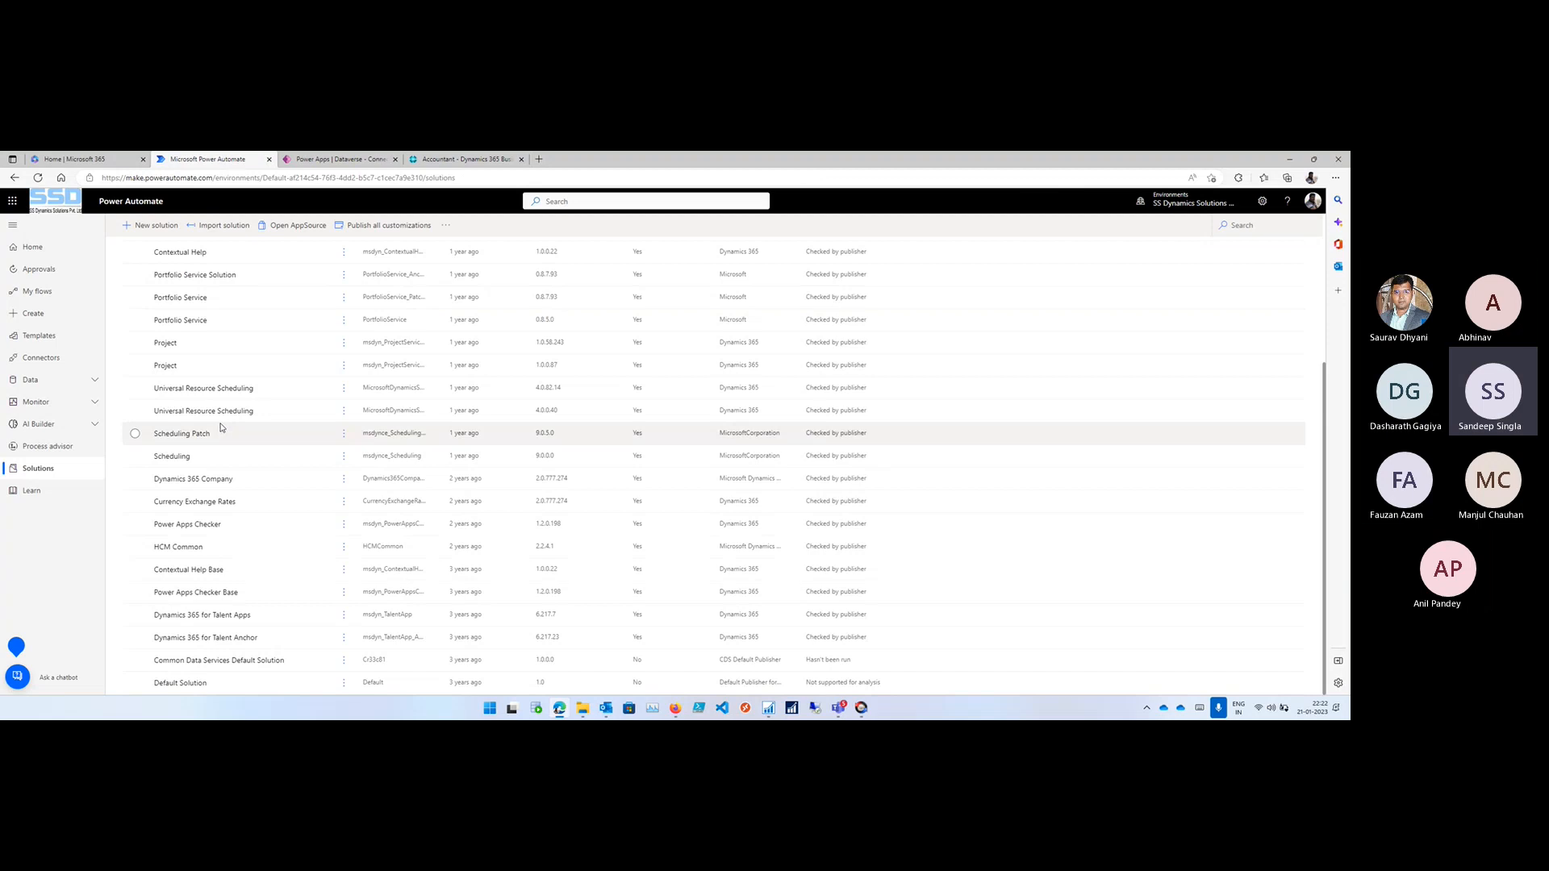
pyautogui.scroll(3, 222, 427)
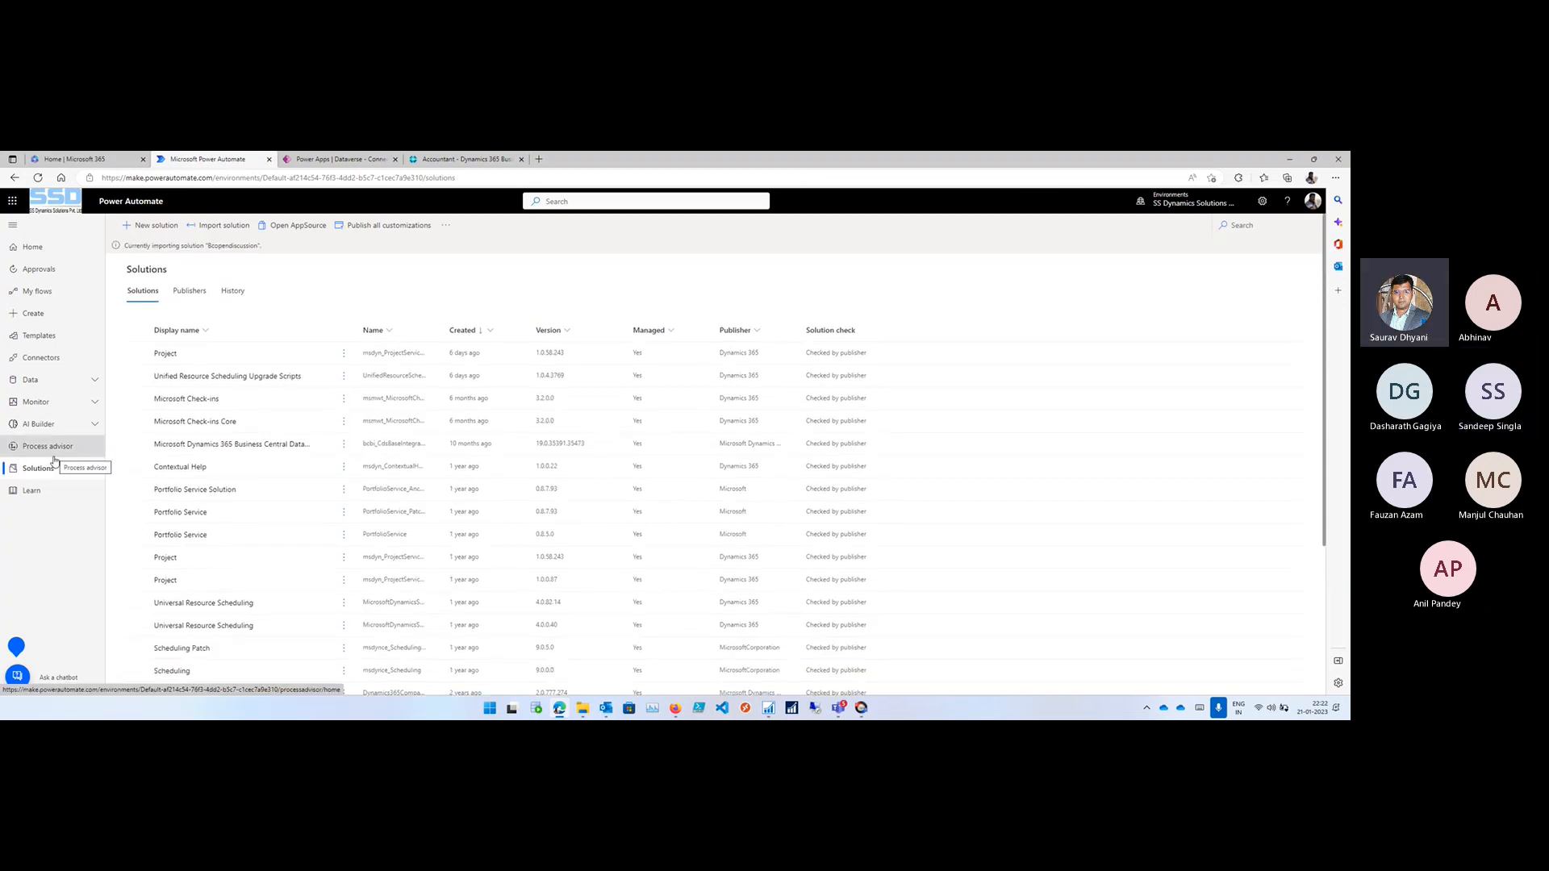
pyautogui.click(490, 330)
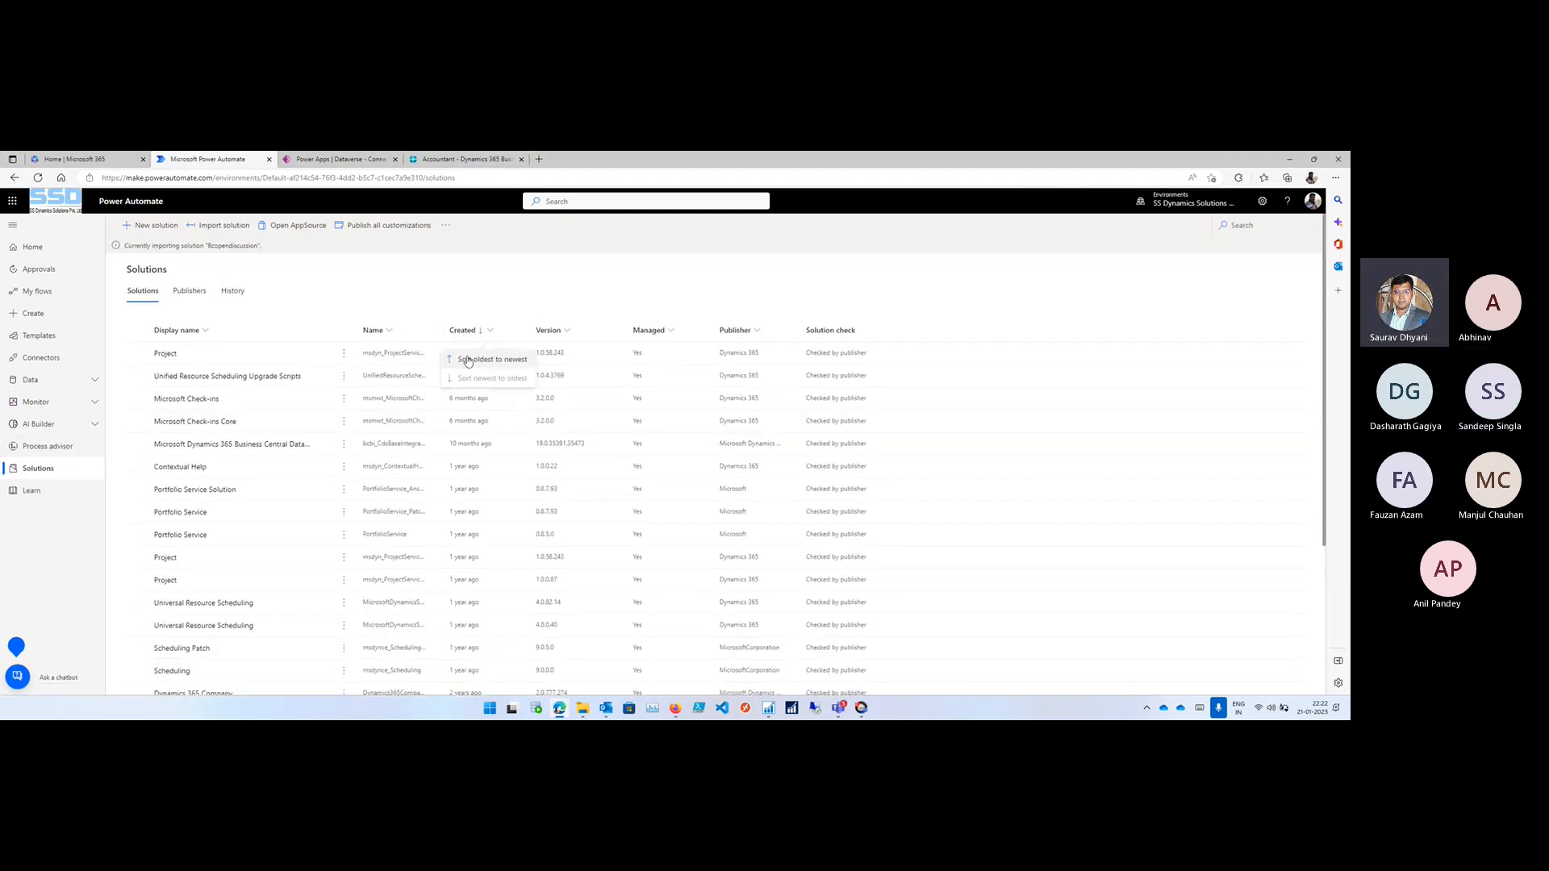
pyautogui.click(467, 360)
pyautogui.scroll(-5, 466, 379)
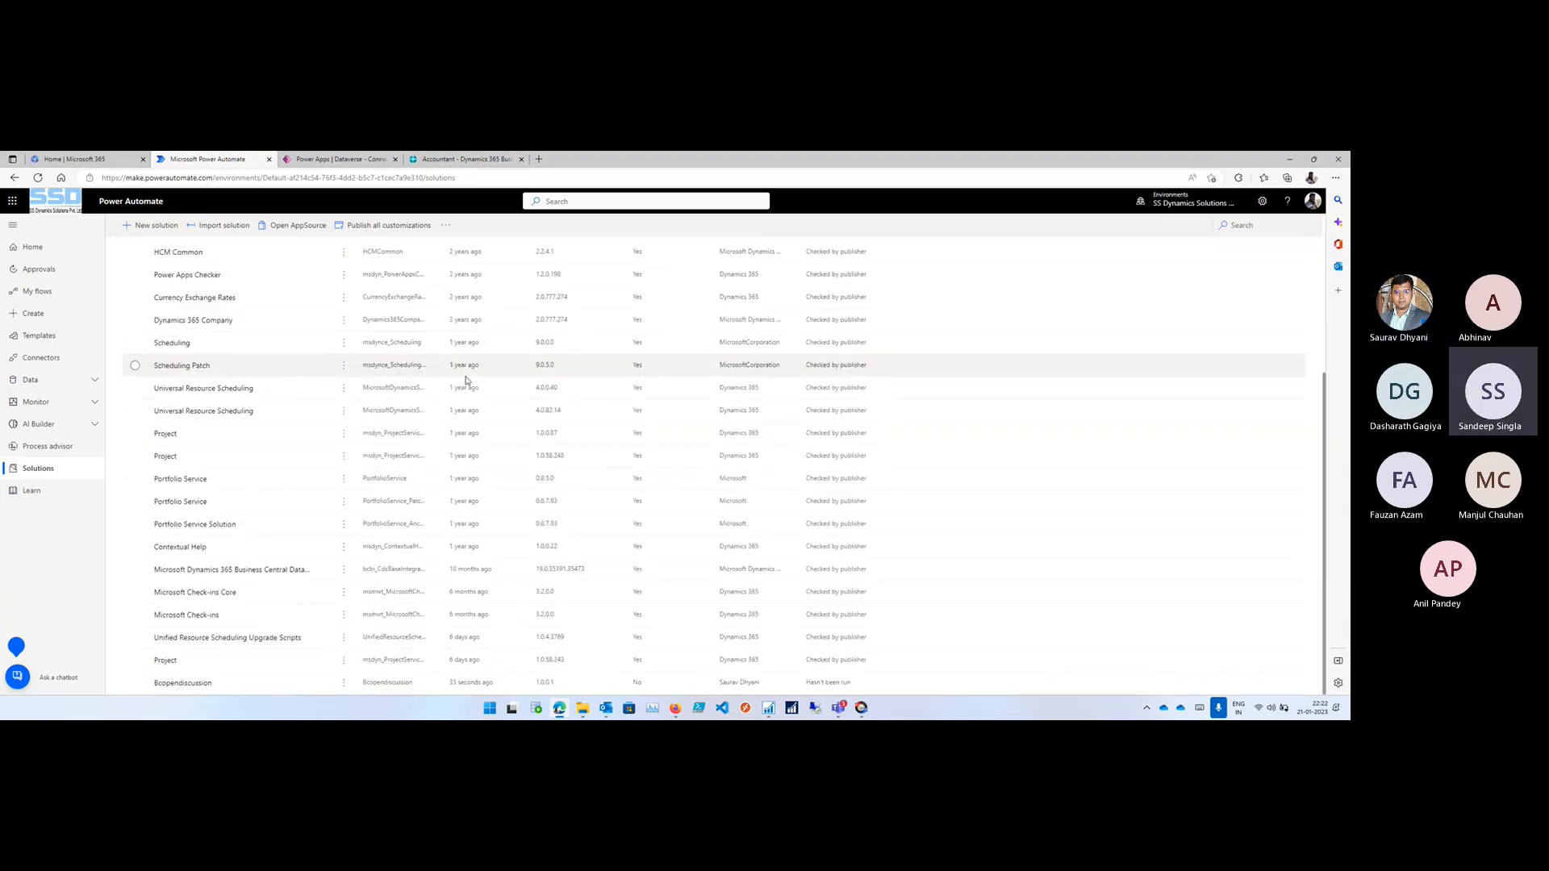
pyautogui.click(182, 682)
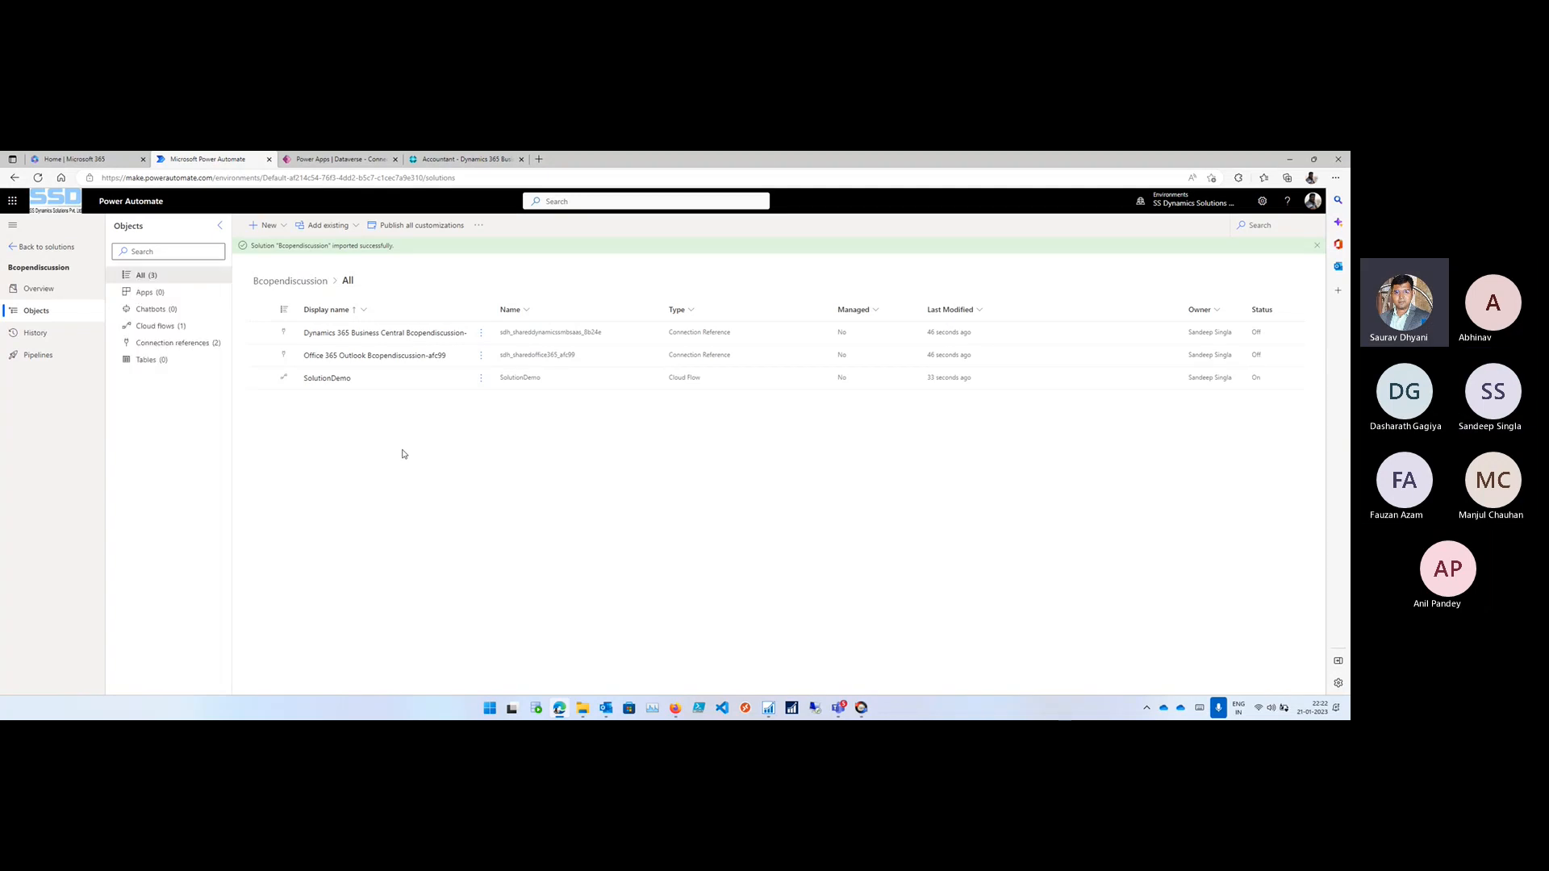
# - Open the SolutionDemo flow for editing and examine its For a selected record, Get record and Send an email steps
pyautogui.click(332, 382)
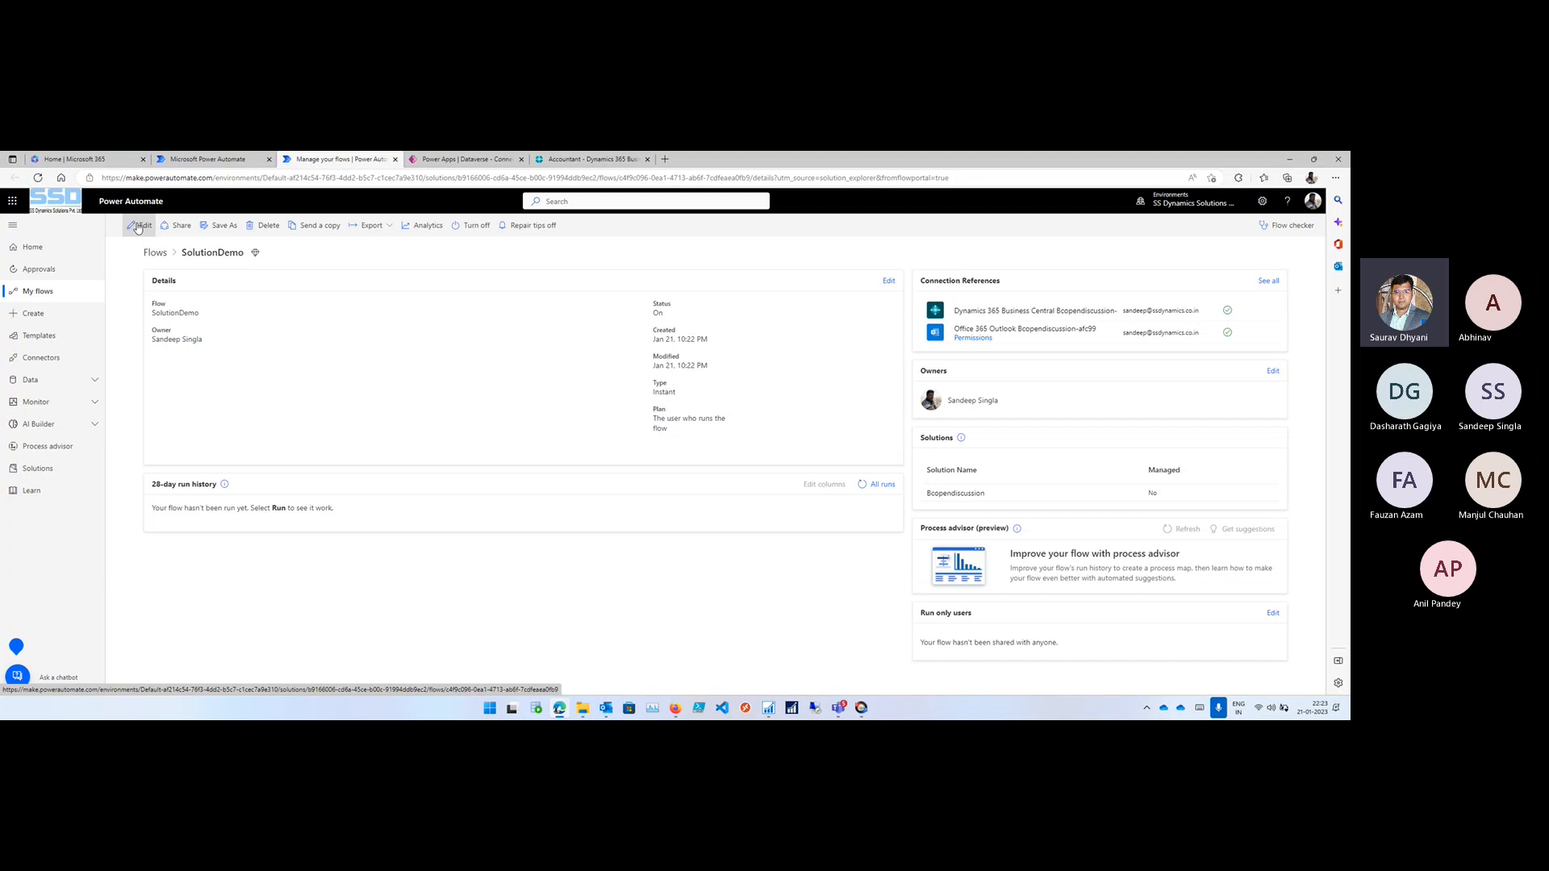
pyautogui.click(138, 226)
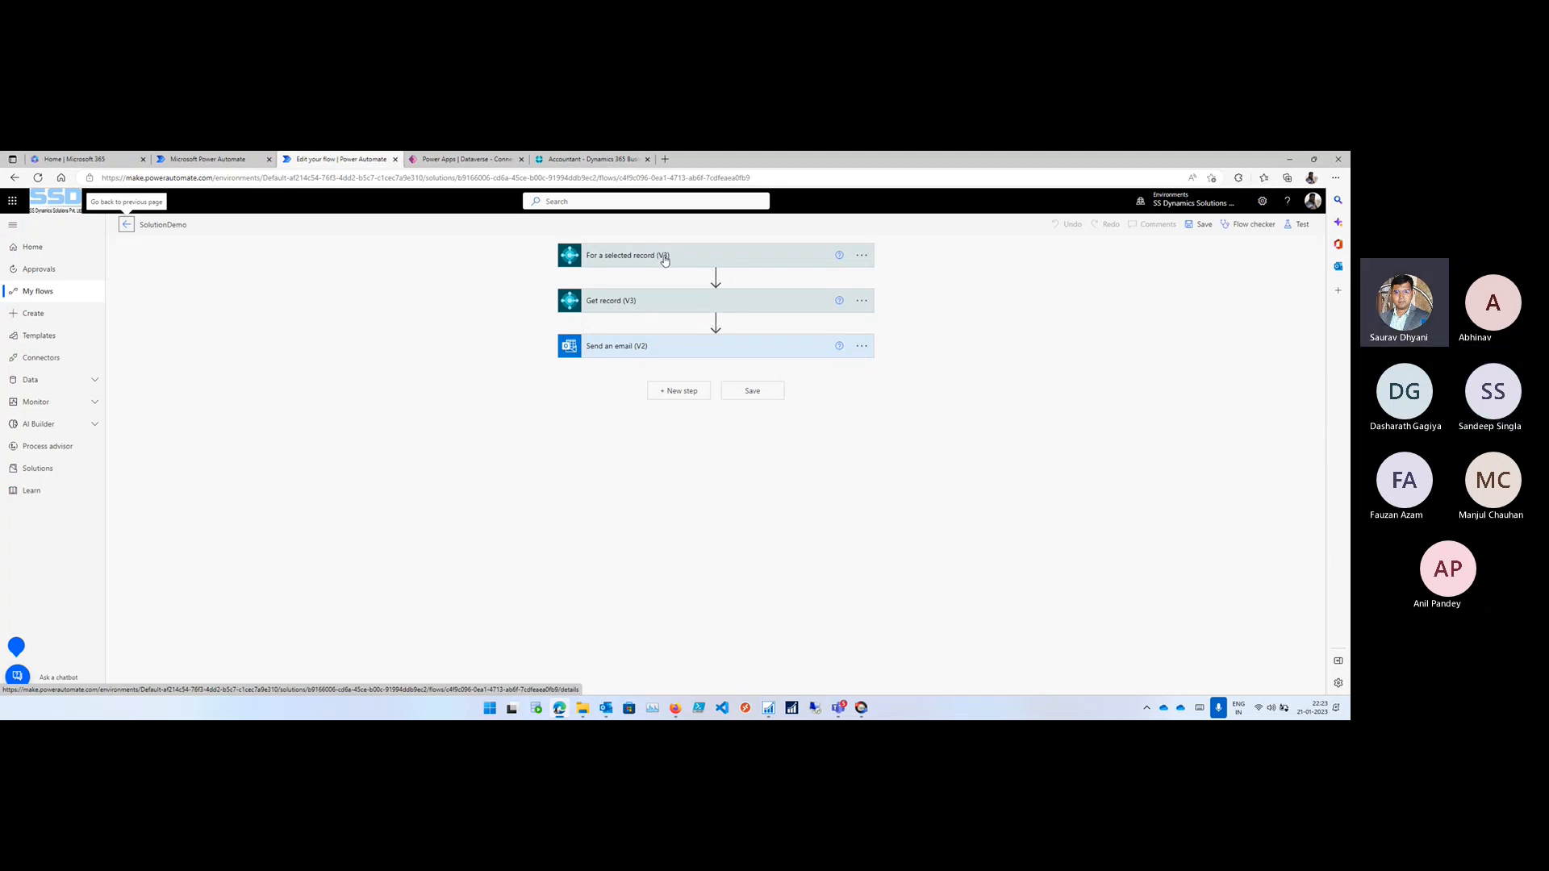
pyautogui.click(664, 257)
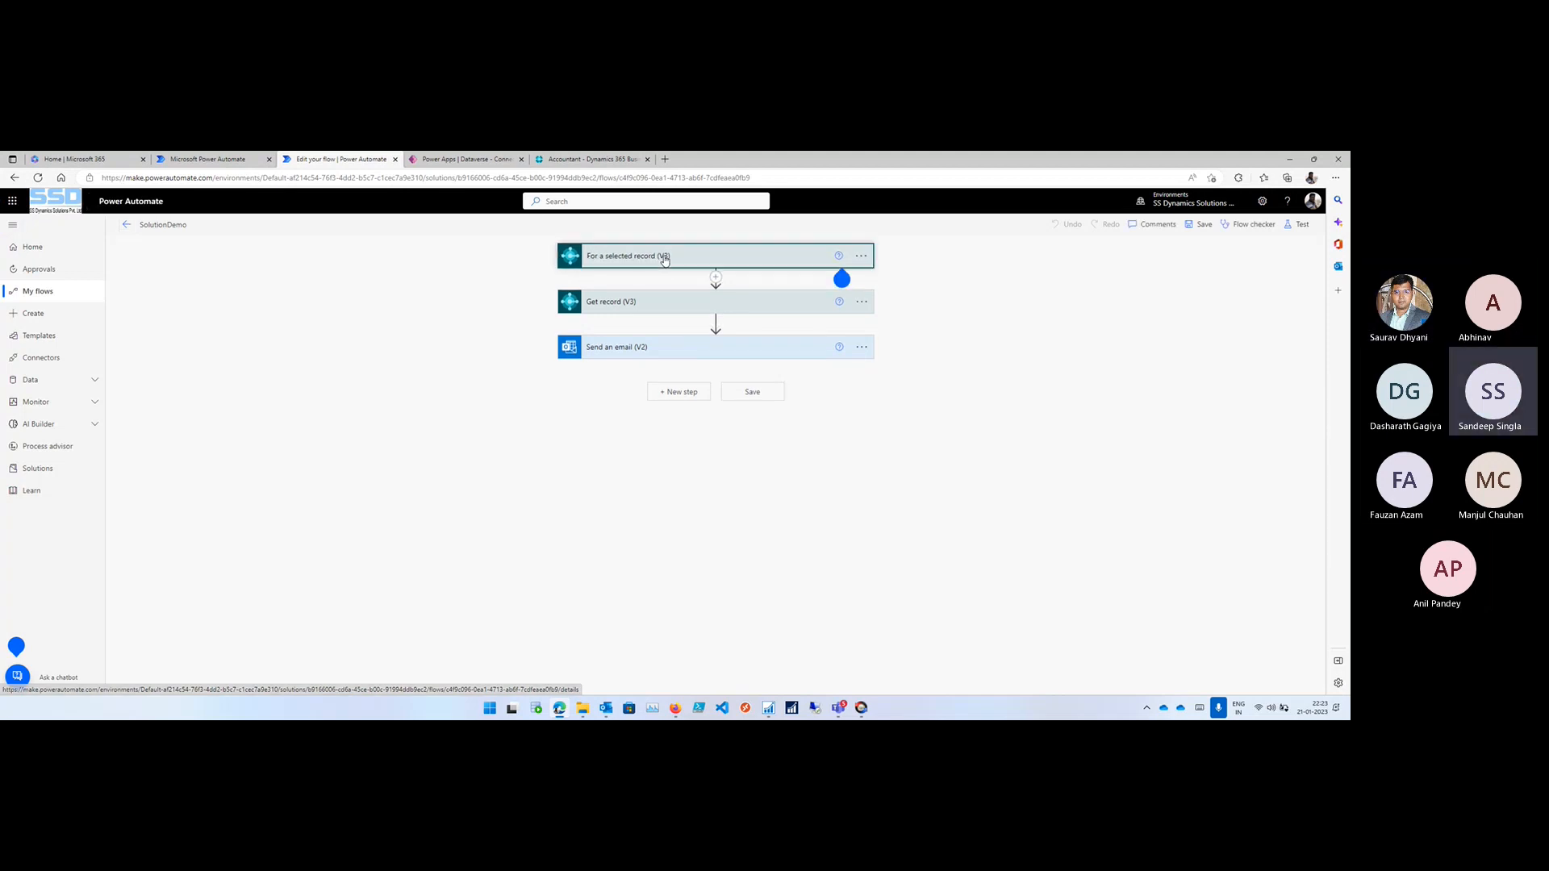
pyautogui.click(618, 399)
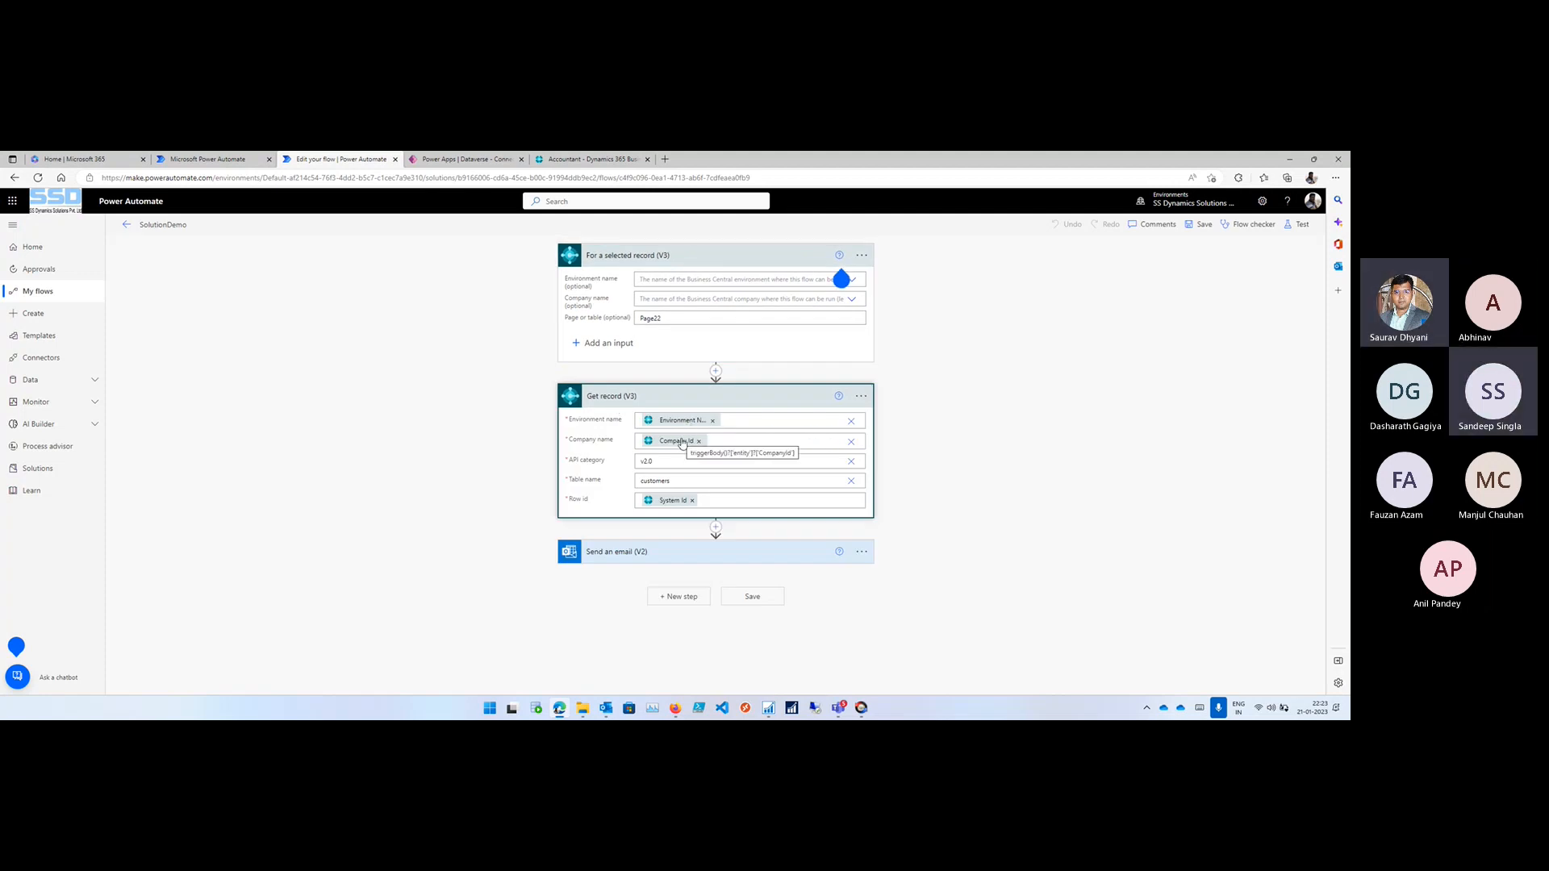
pyautogui.click(642, 555)
pyautogui.scroll(-1, 506, 539)
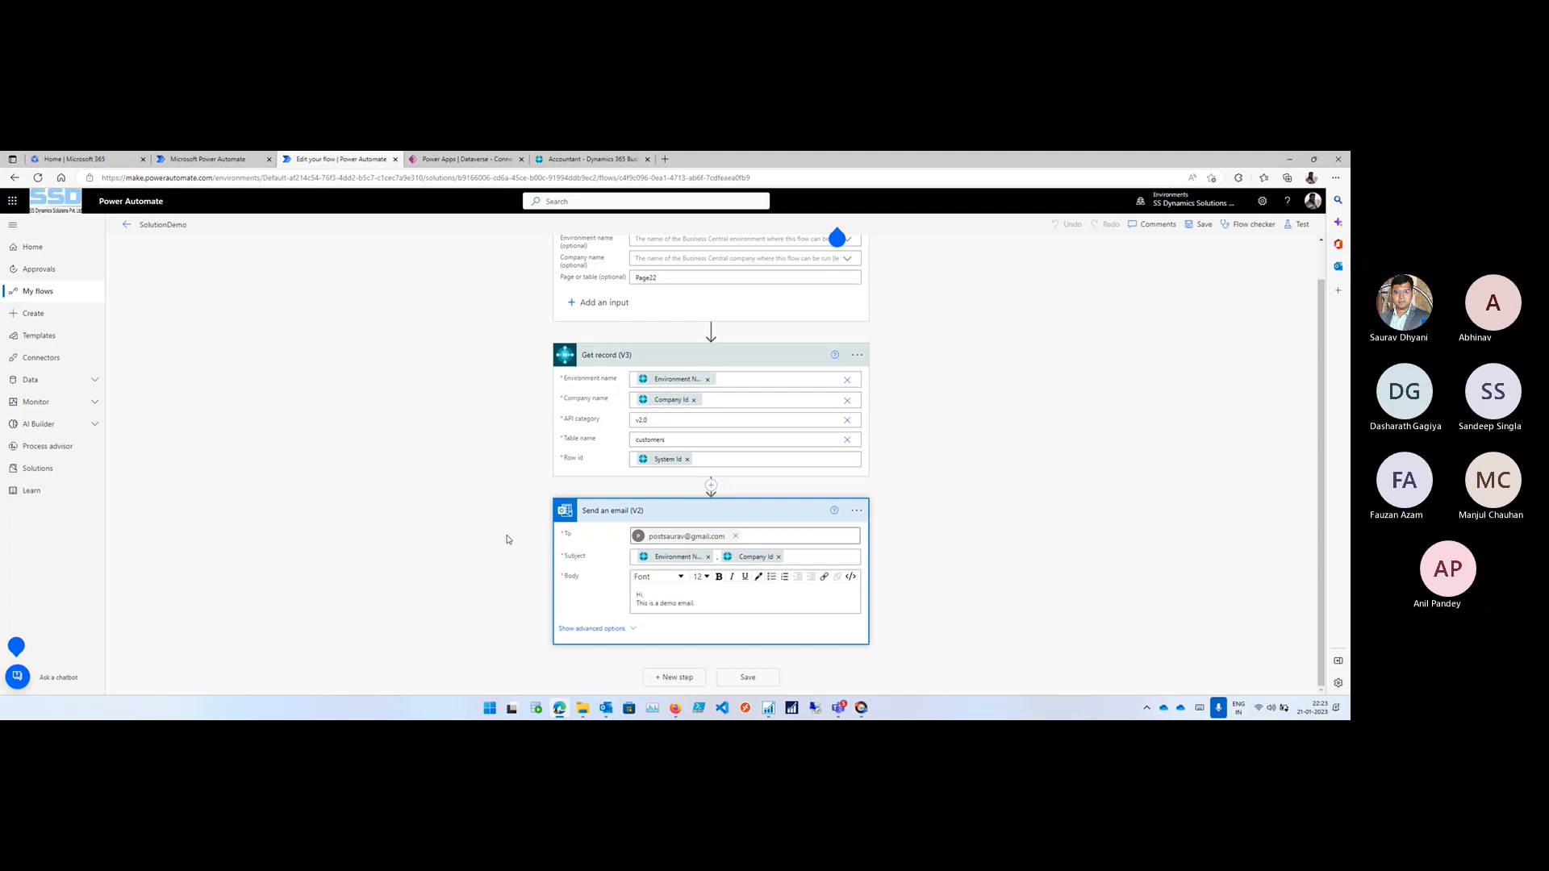
pyautogui.scroll(1, 514, 535)
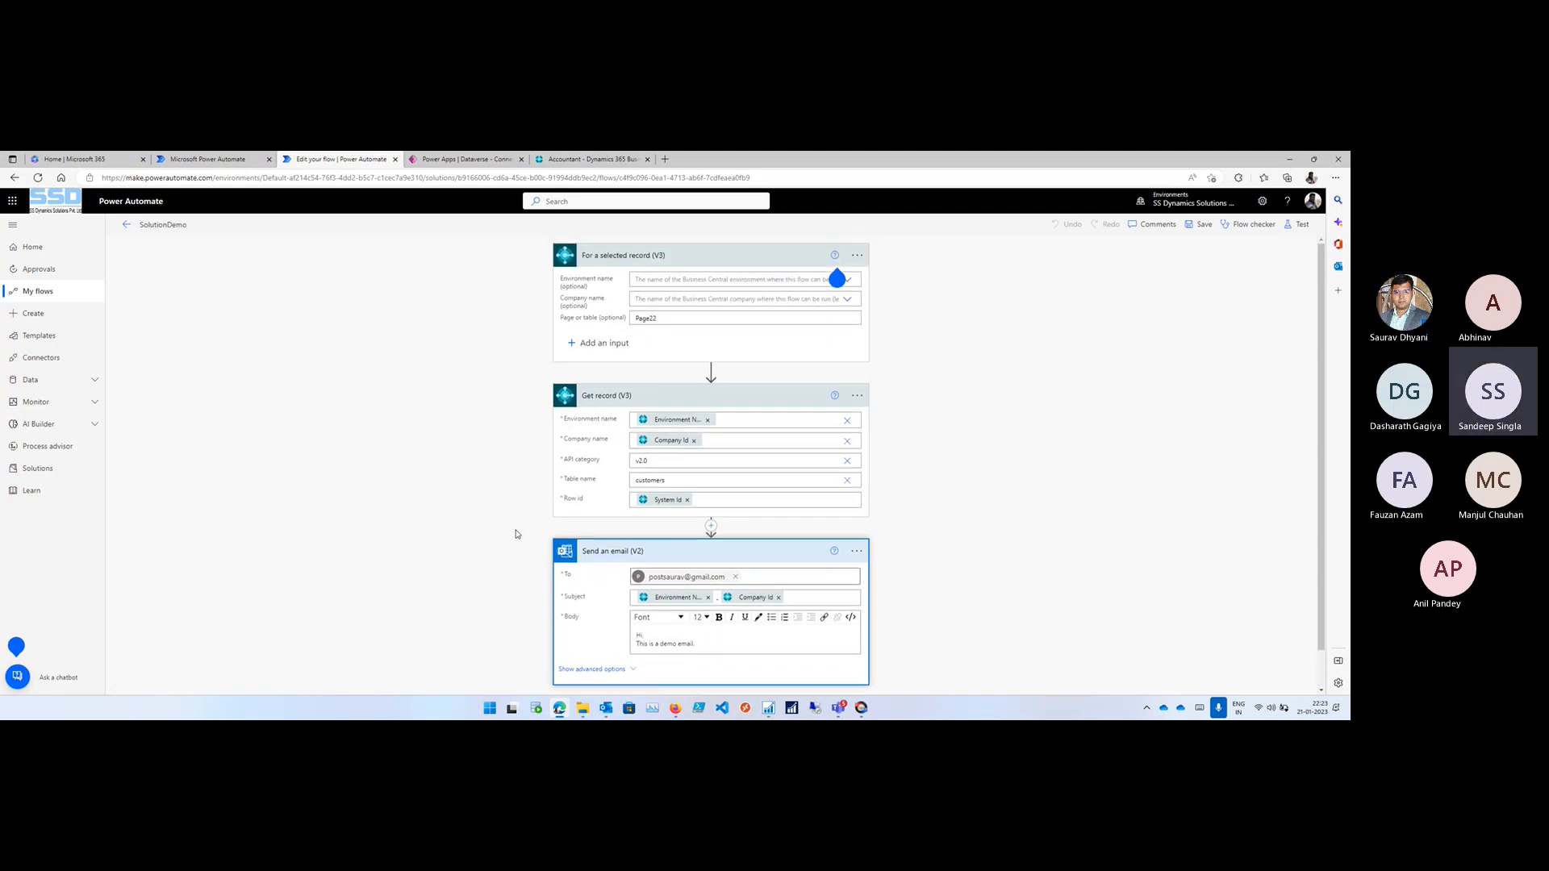
# - Check SolutionDemo for errors and warnings, view its test options, and return to the flow's details page
pyautogui.click(1253, 225)
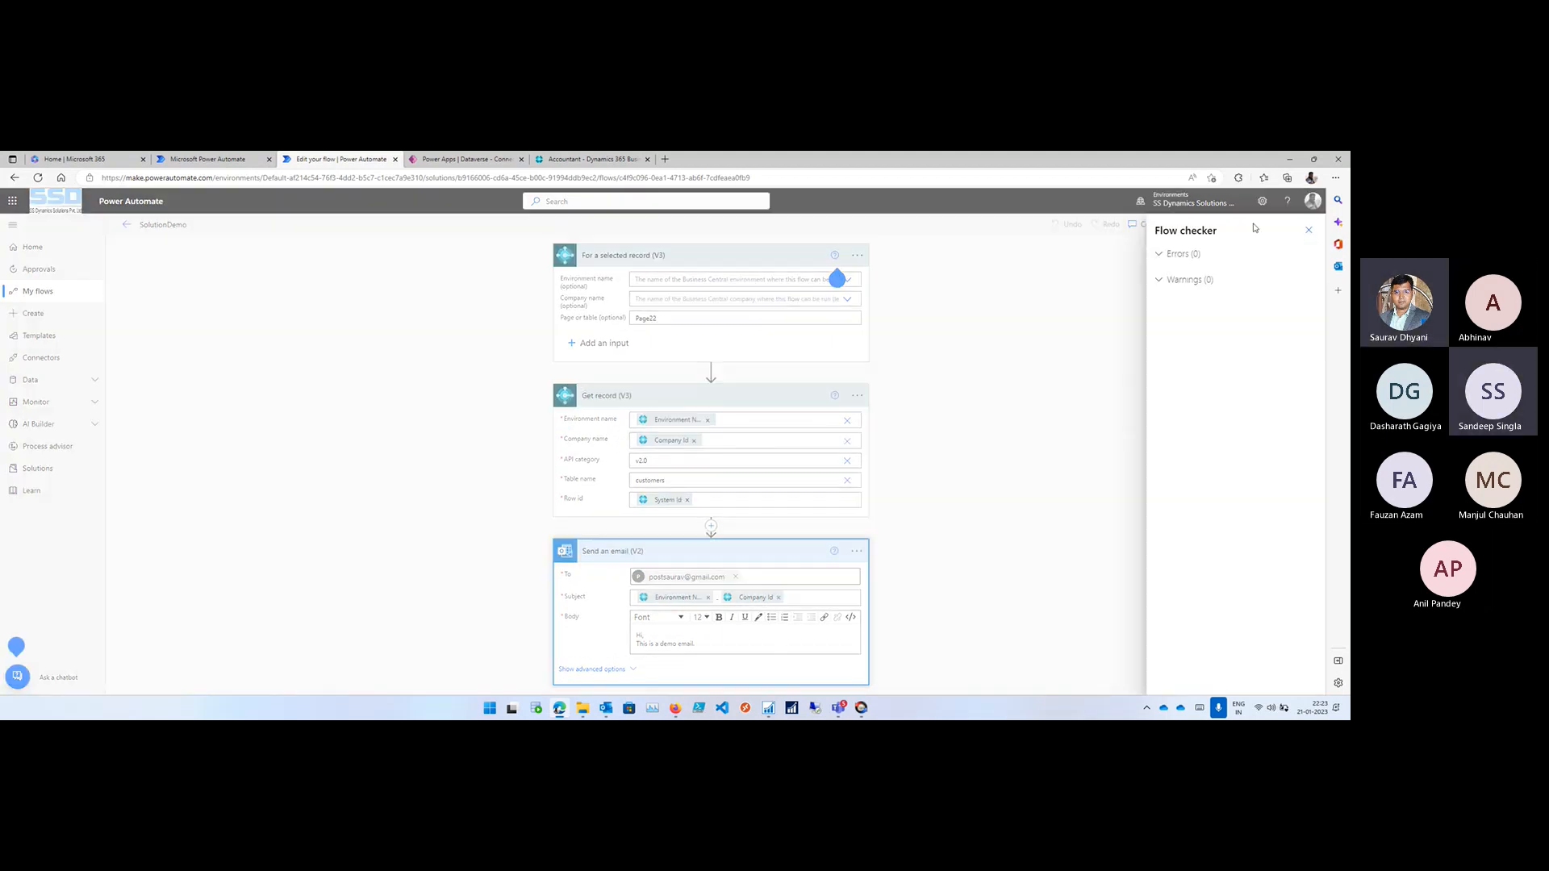
pyautogui.click(1308, 230)
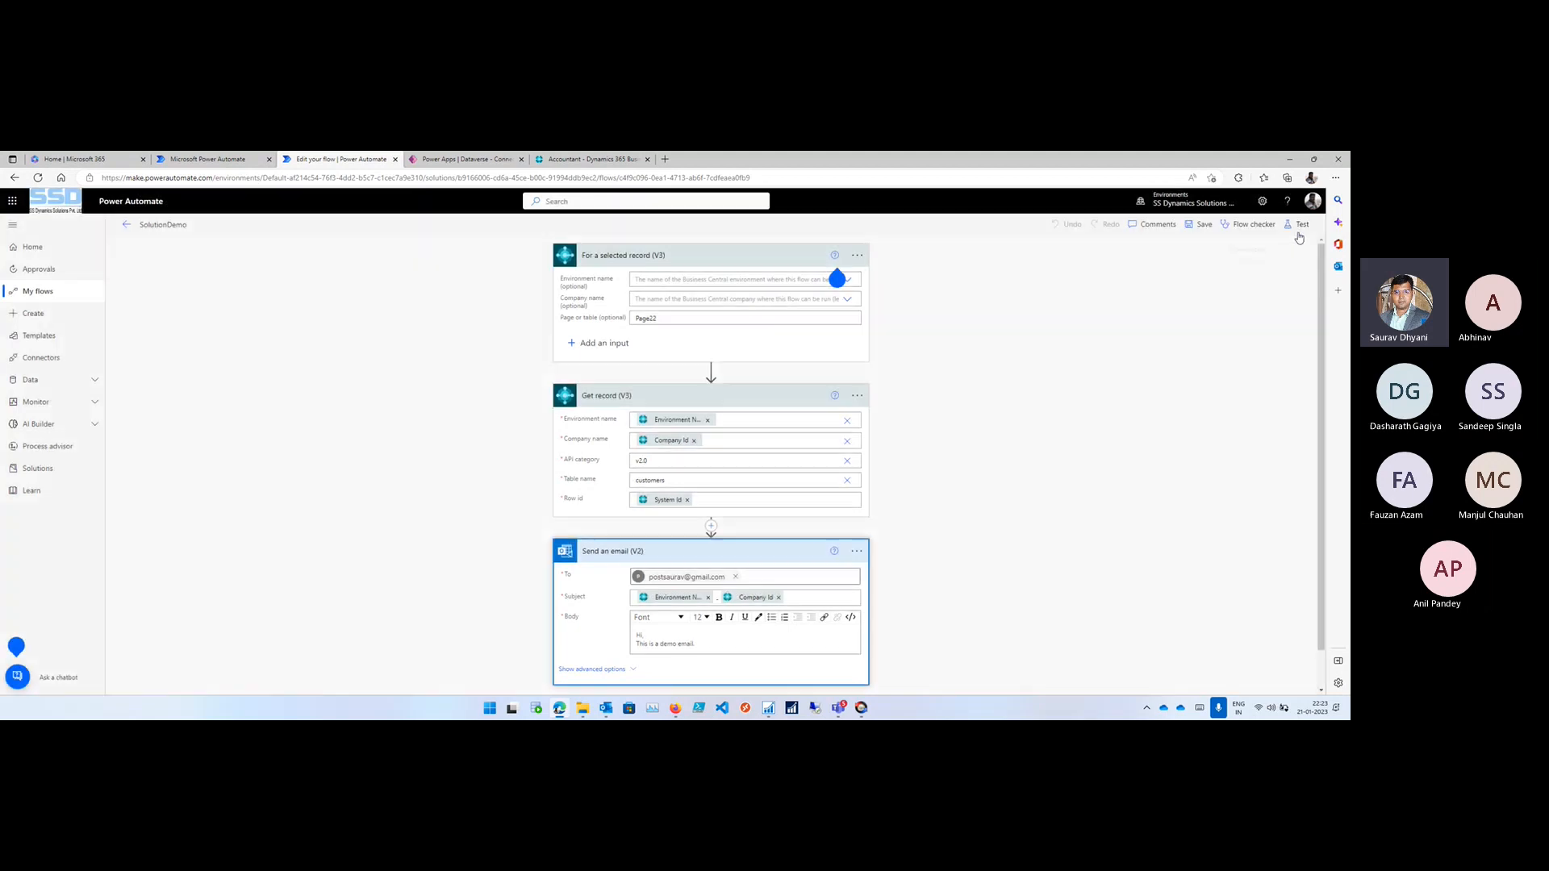
pyautogui.click(1300, 226)
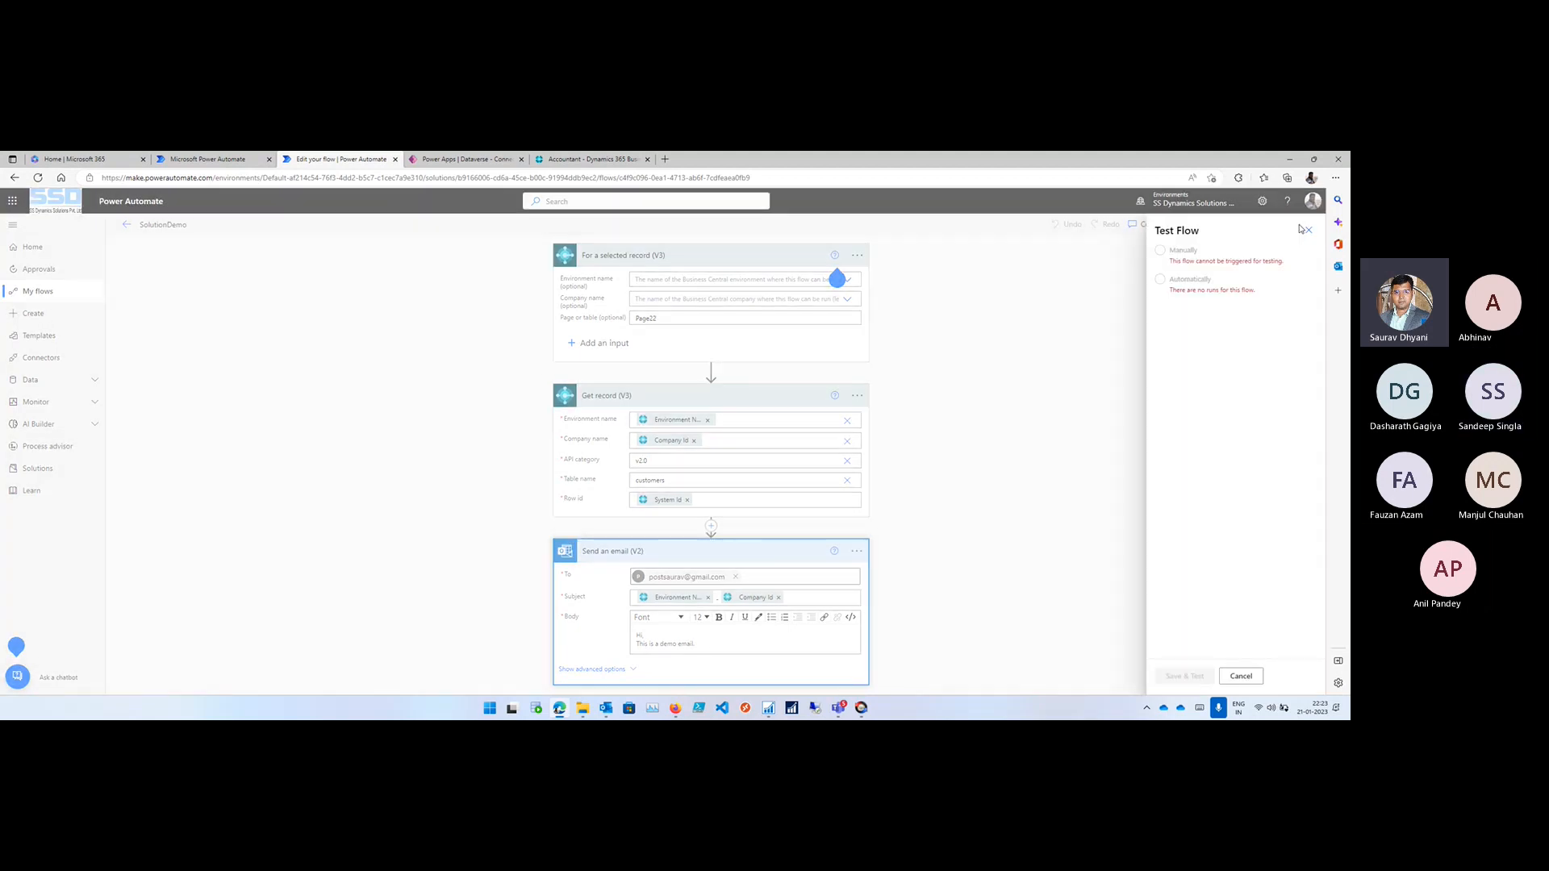
pyautogui.click(1310, 232)
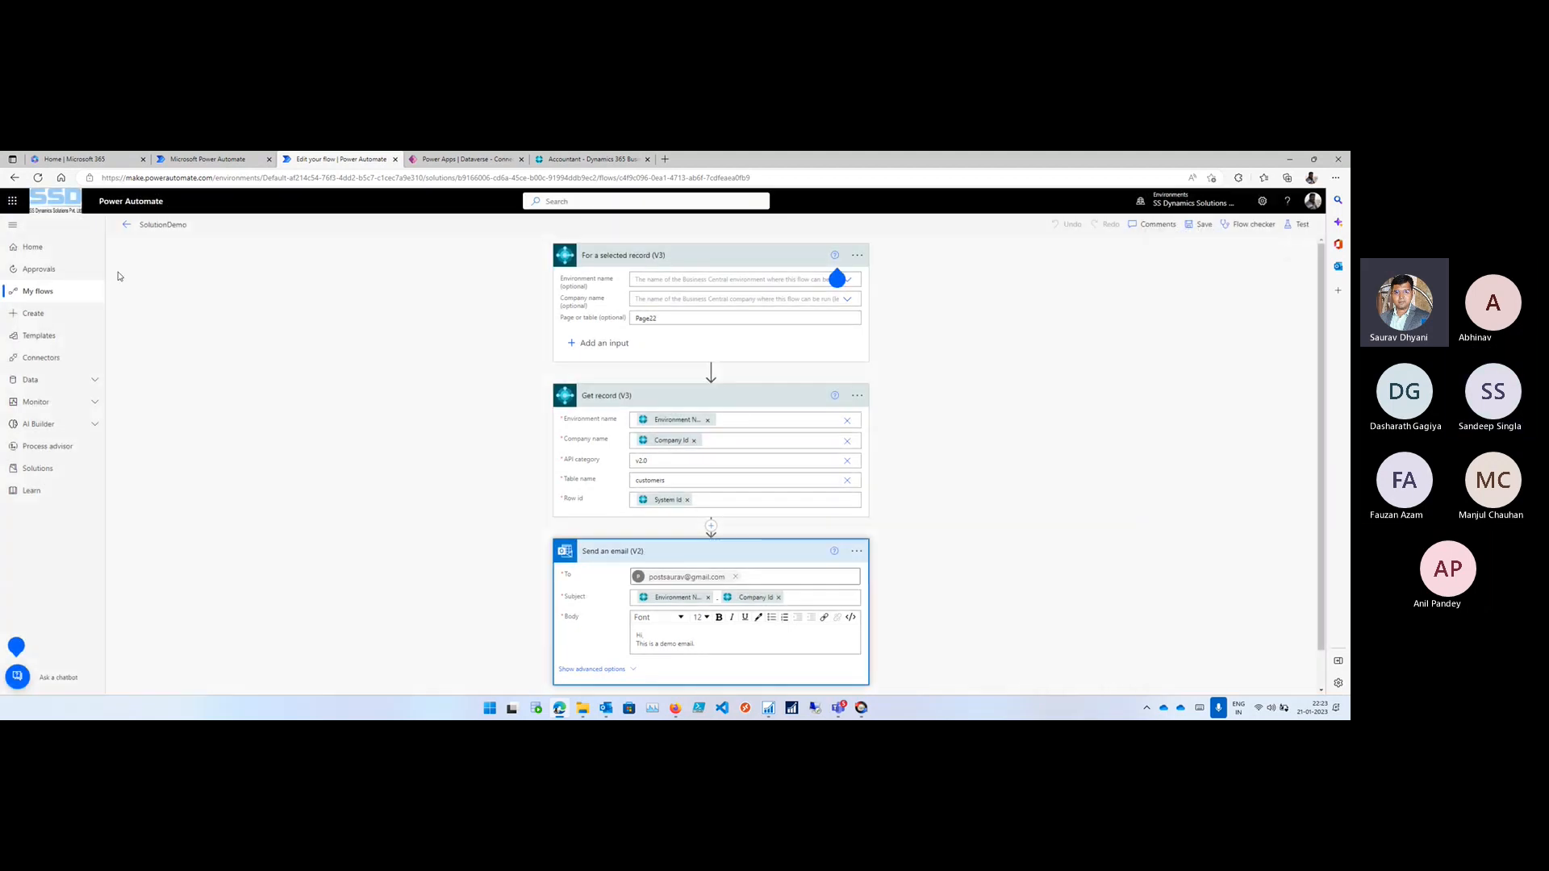
pyautogui.click(138, 230)
pyautogui.click(713, 262)
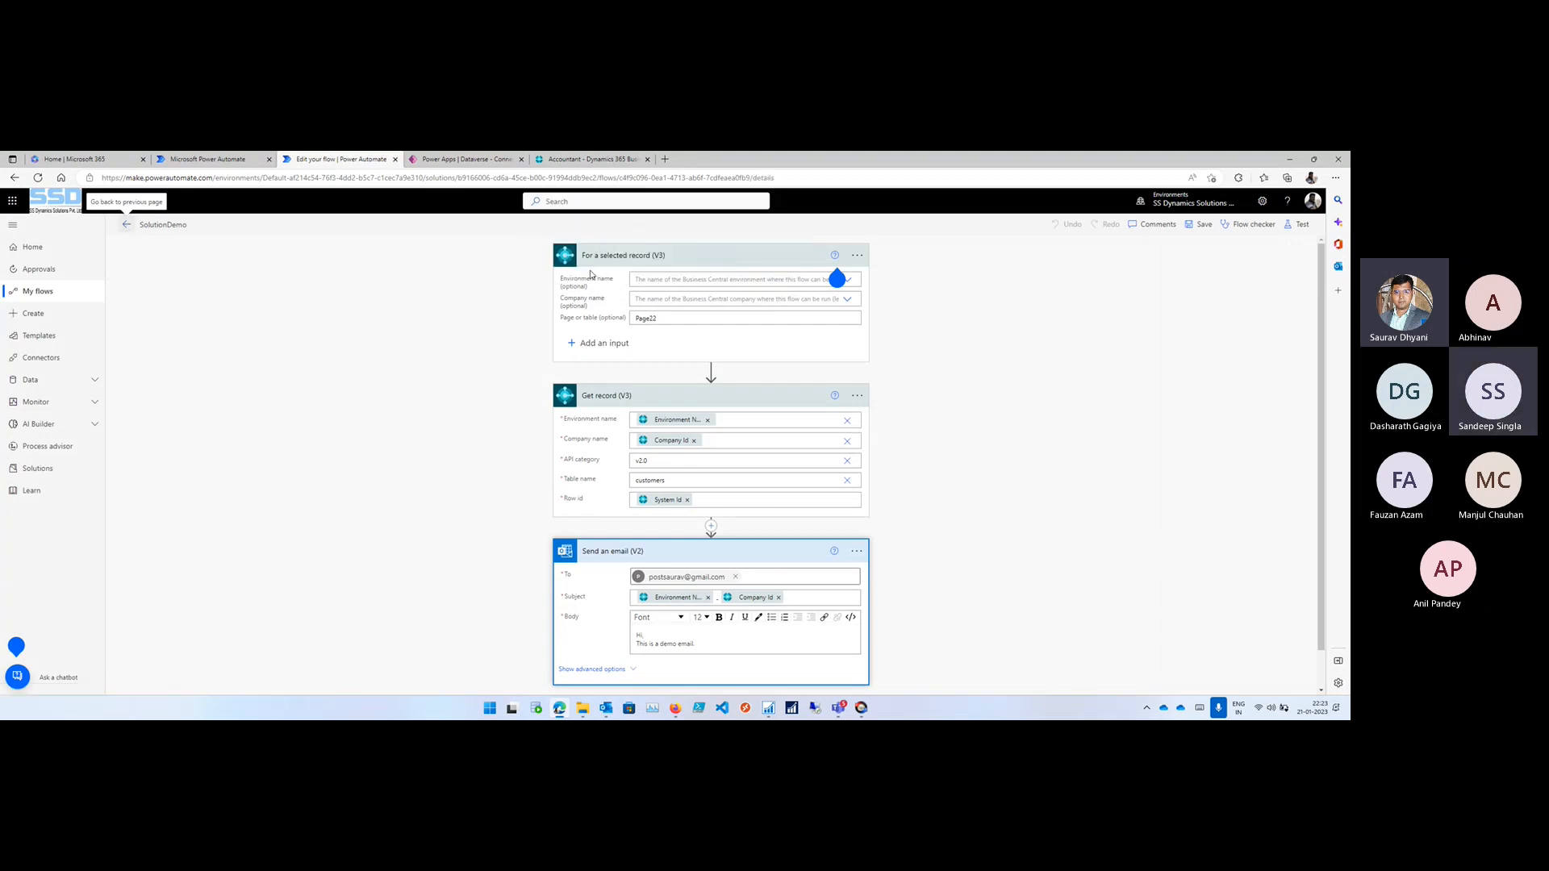
# - Look through all the Microsoft 365 apps for Business Central, including a search for Bus
pyautogui.click(12, 201)
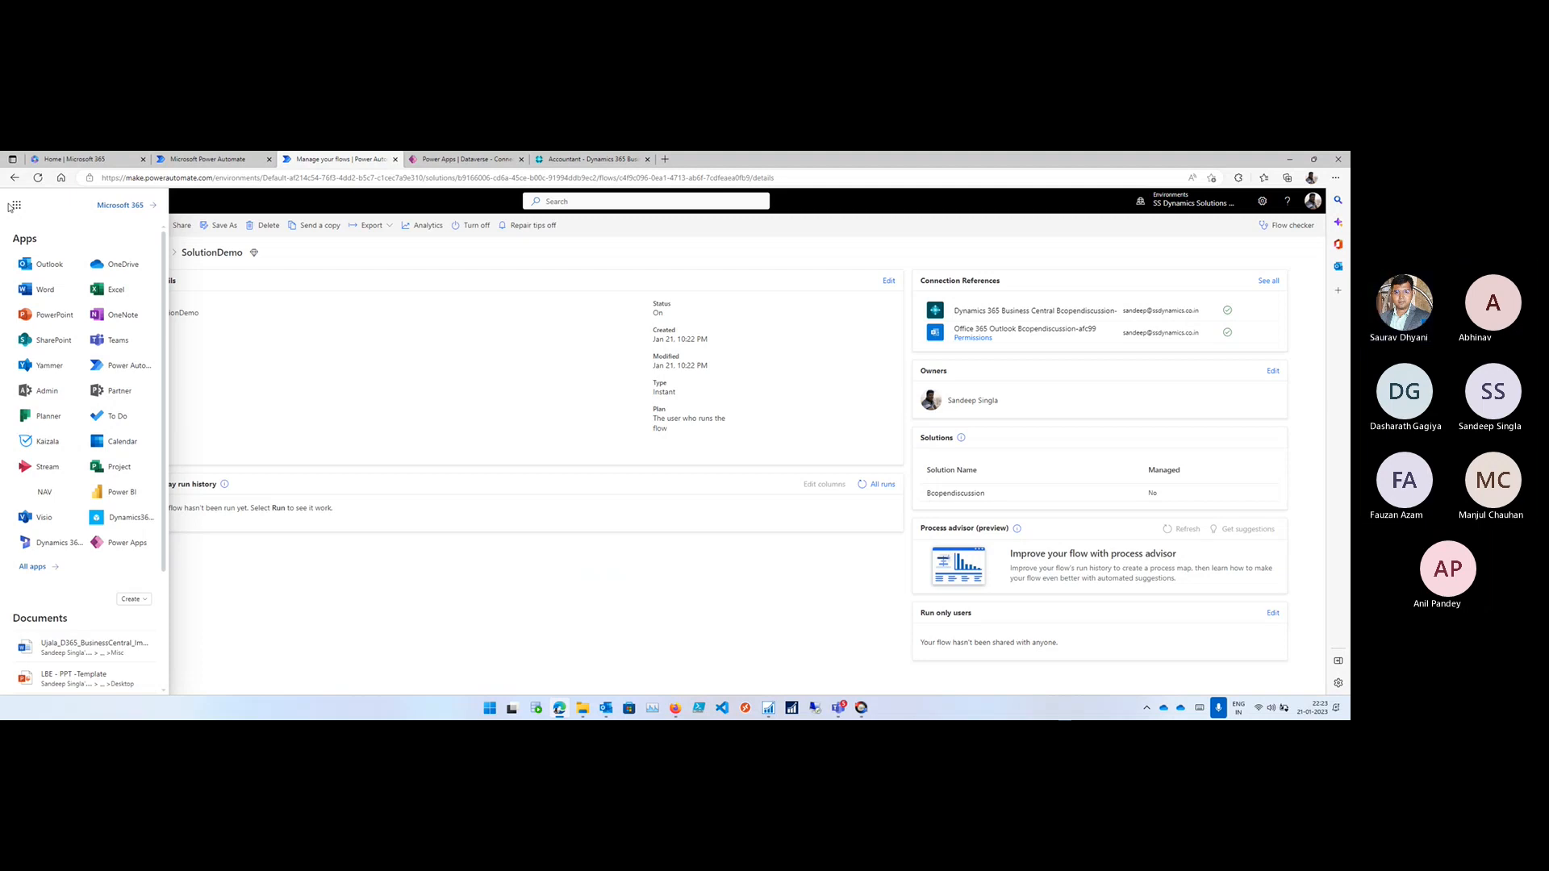
pyautogui.click(26, 569)
pyautogui.scroll(-2, 73, 483)
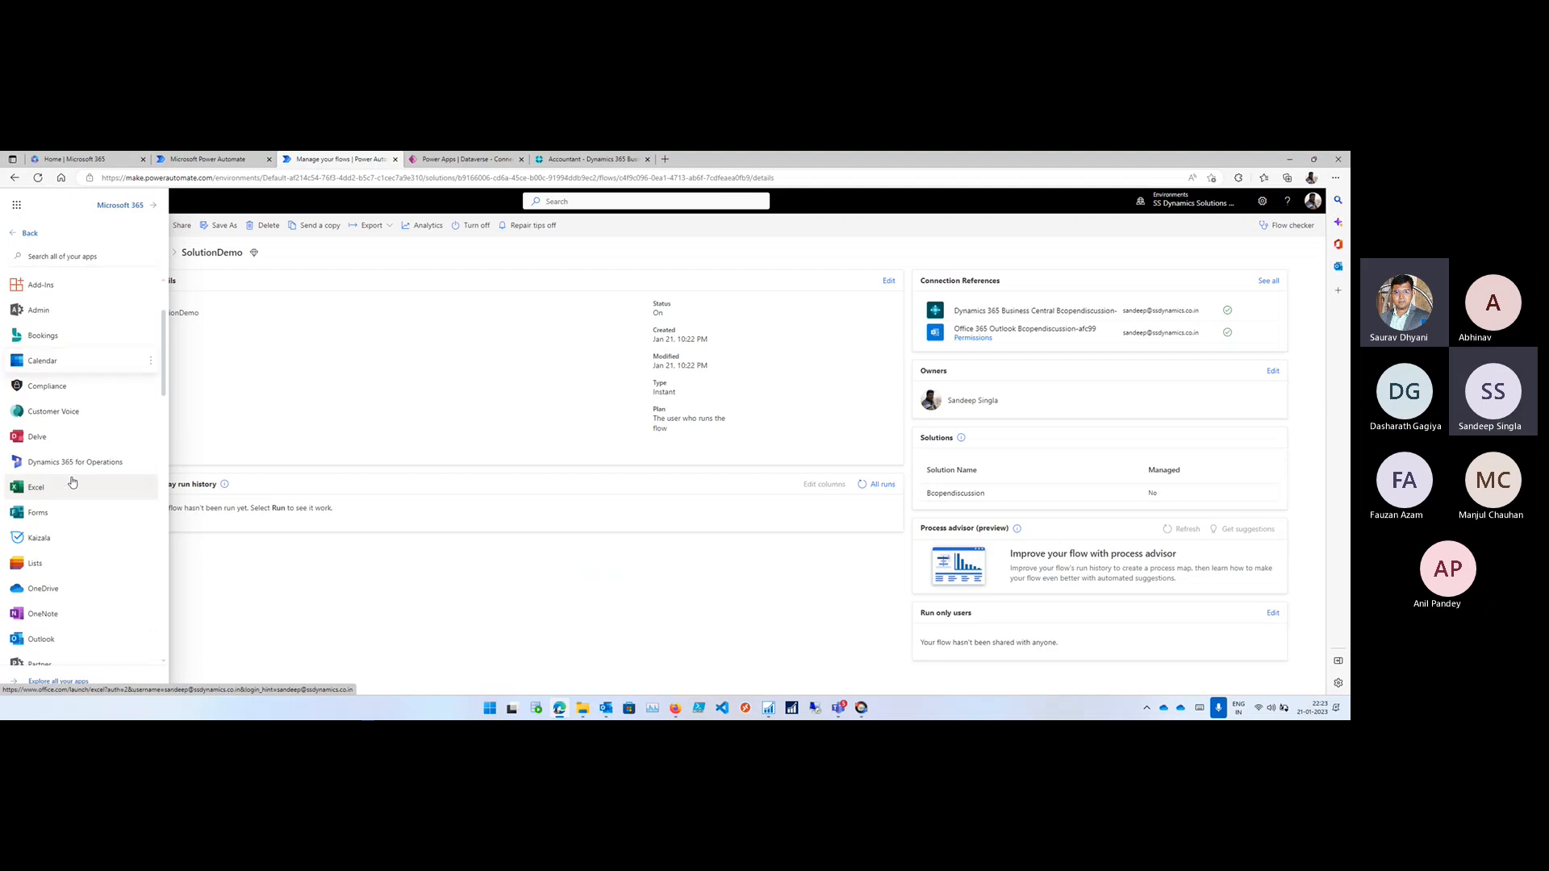
pyautogui.scroll(-3, 77, 476)
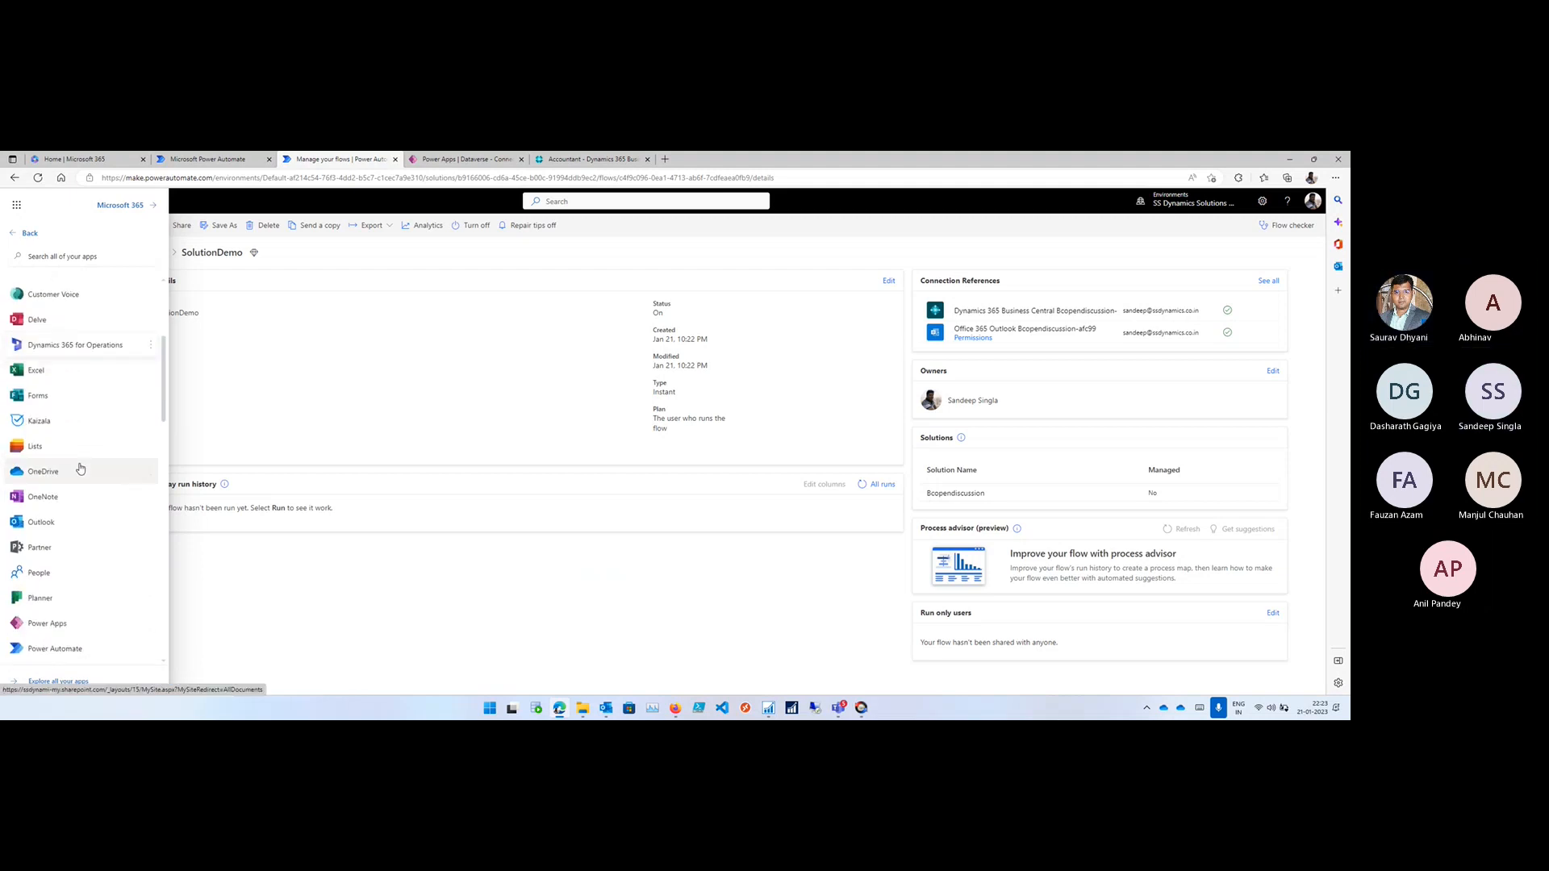
pyautogui.scroll(-8, 80, 469)
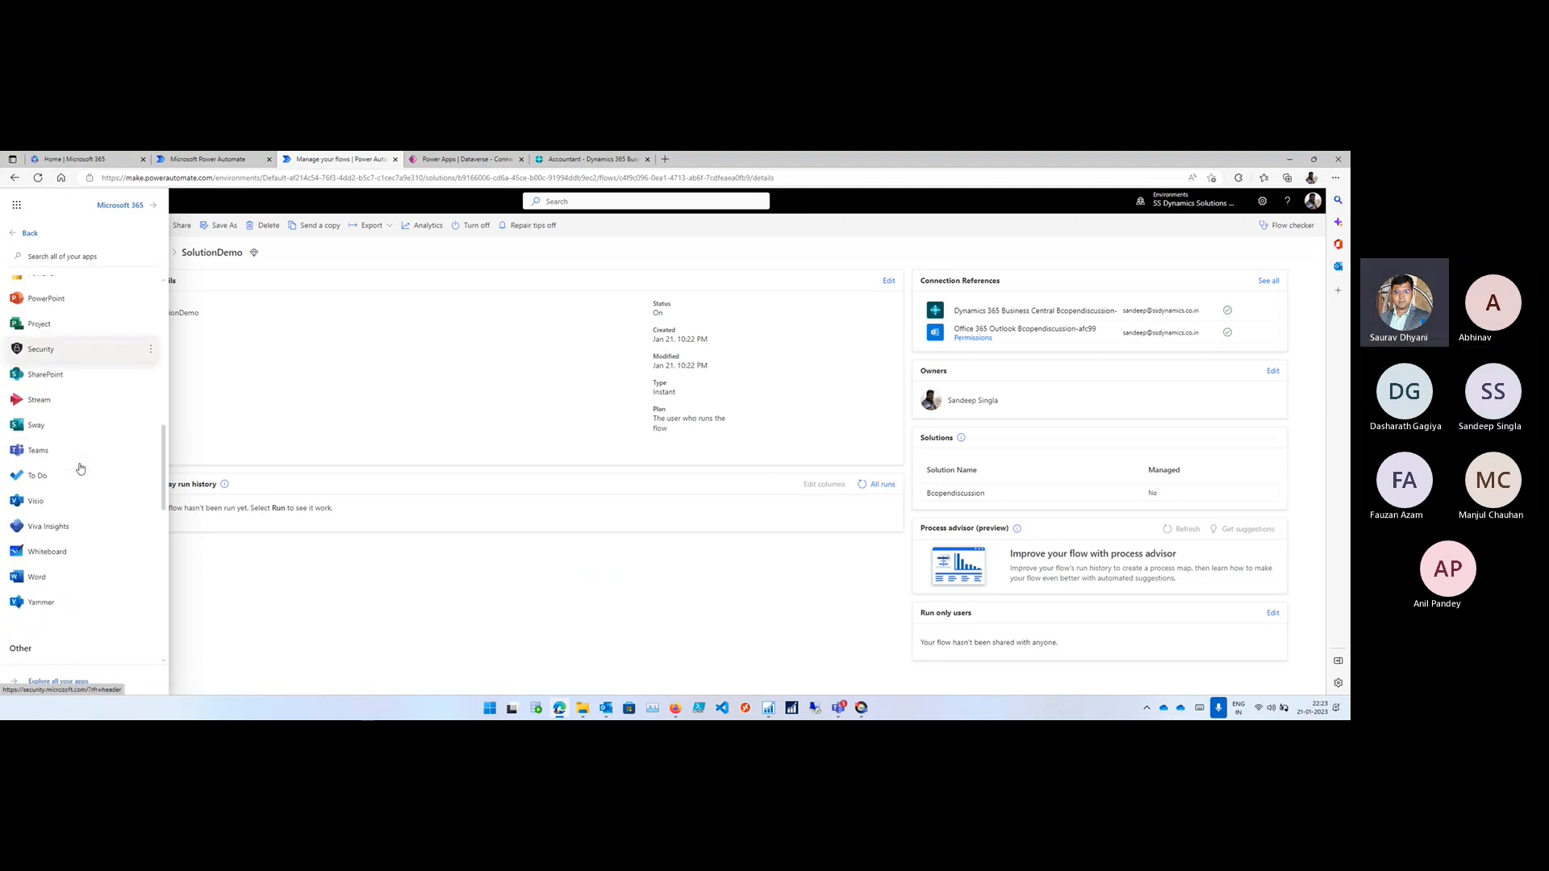
pyautogui.scroll(-4, 80, 468)
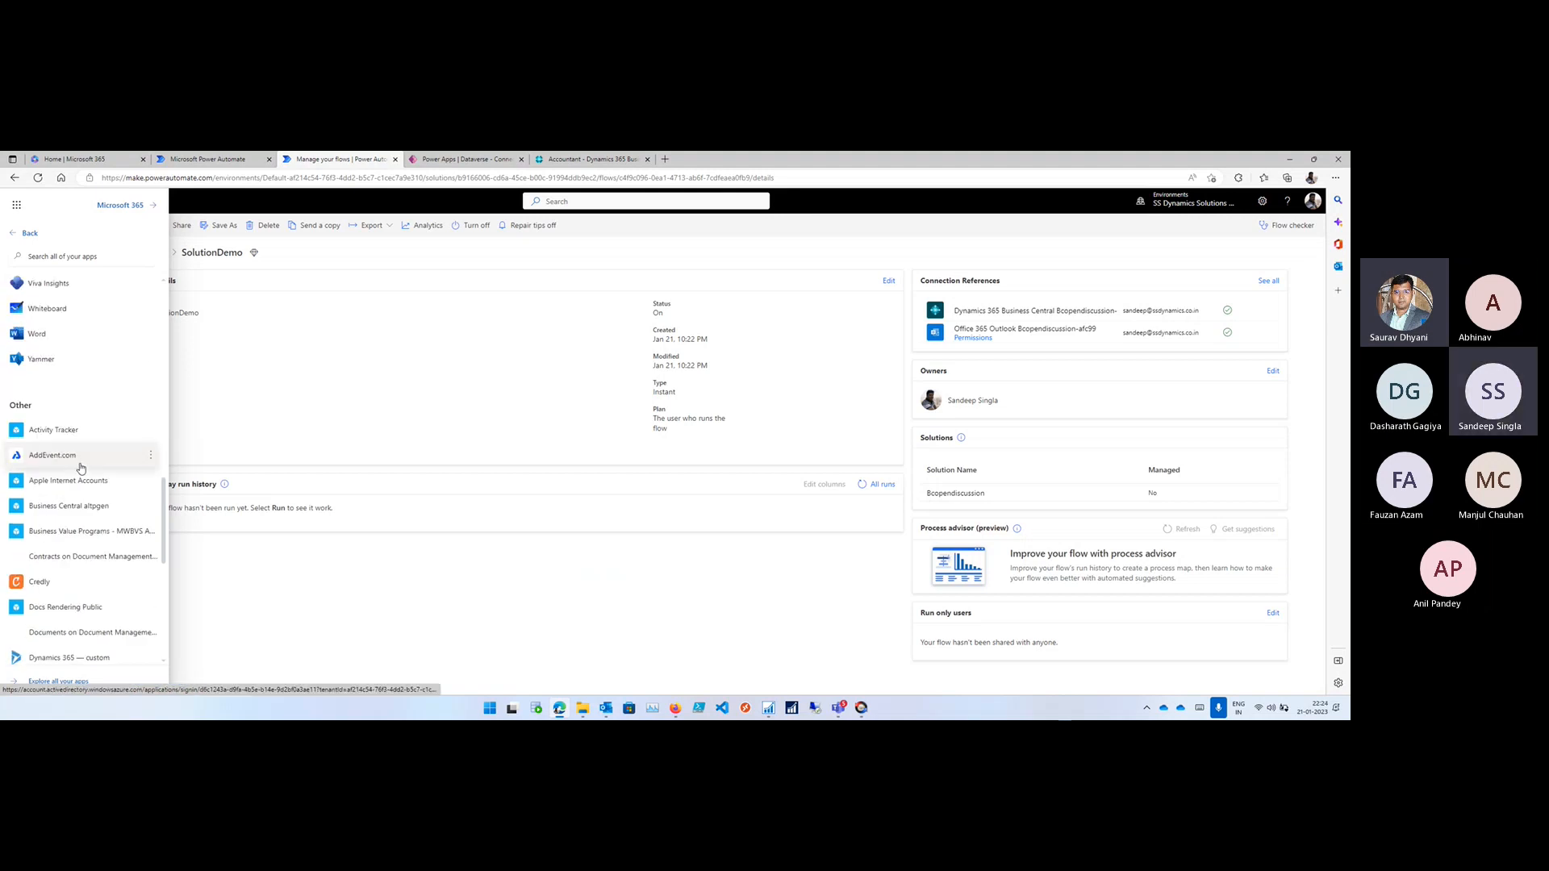
pyautogui.scroll(-5, 81, 468)
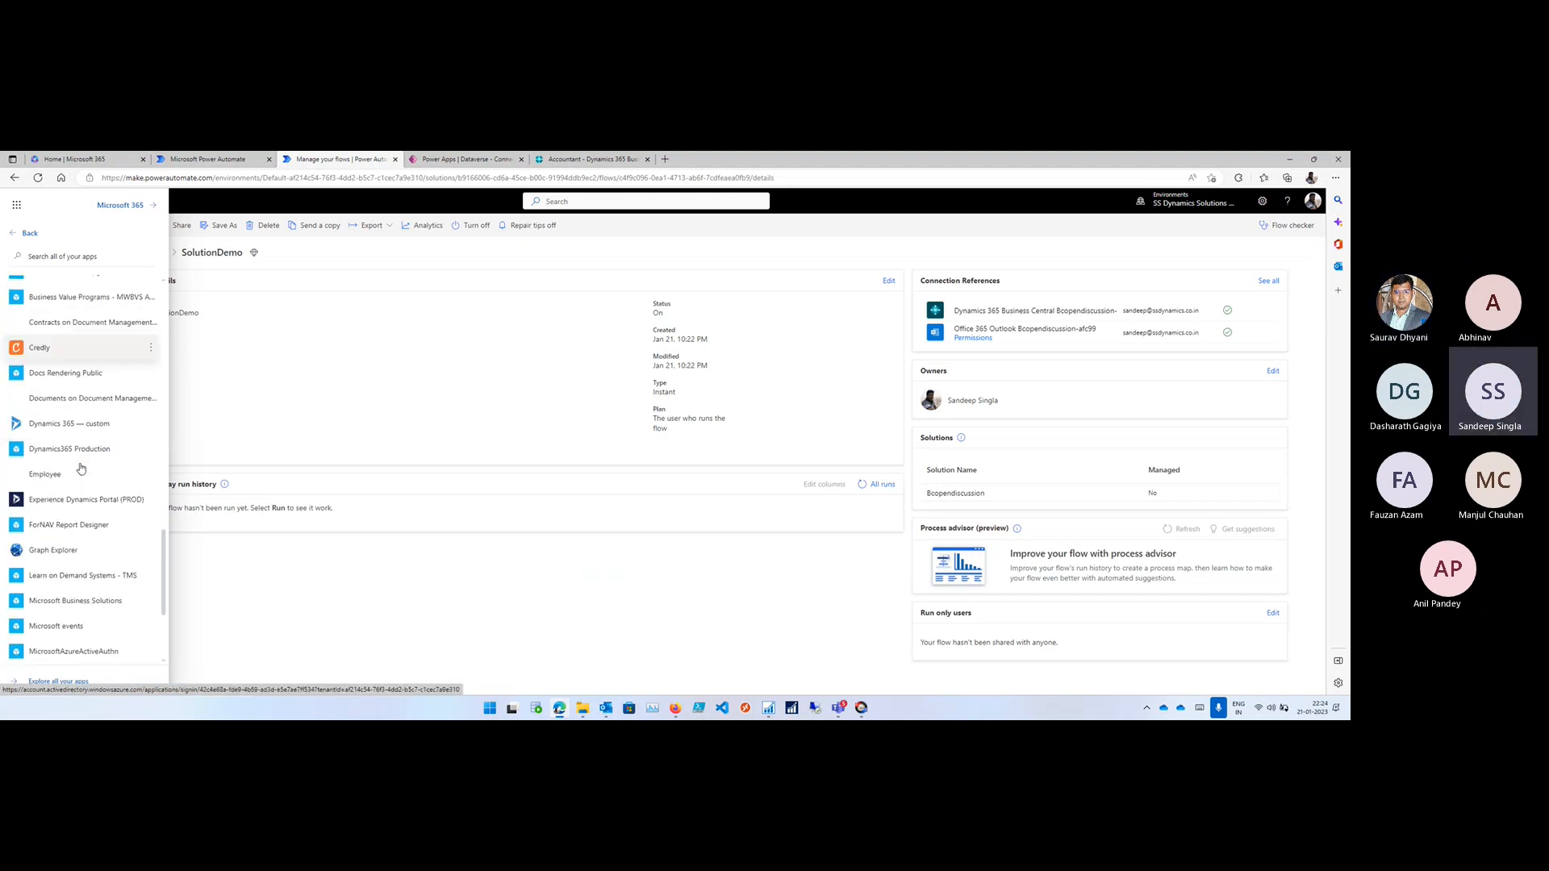
pyautogui.click(96, 259)
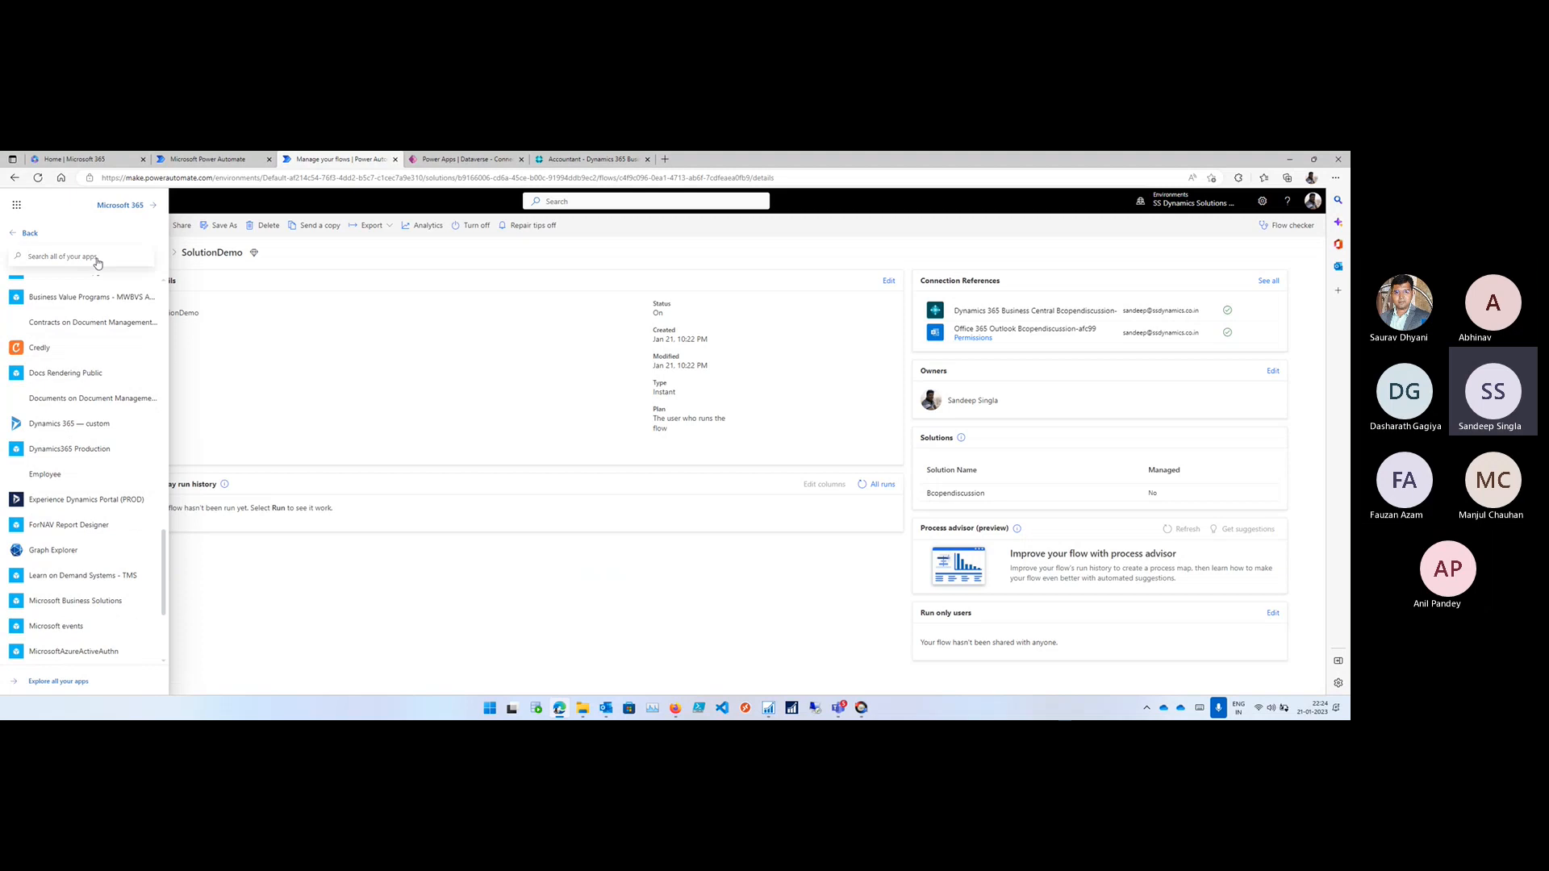
pyautogui.write('Bus')
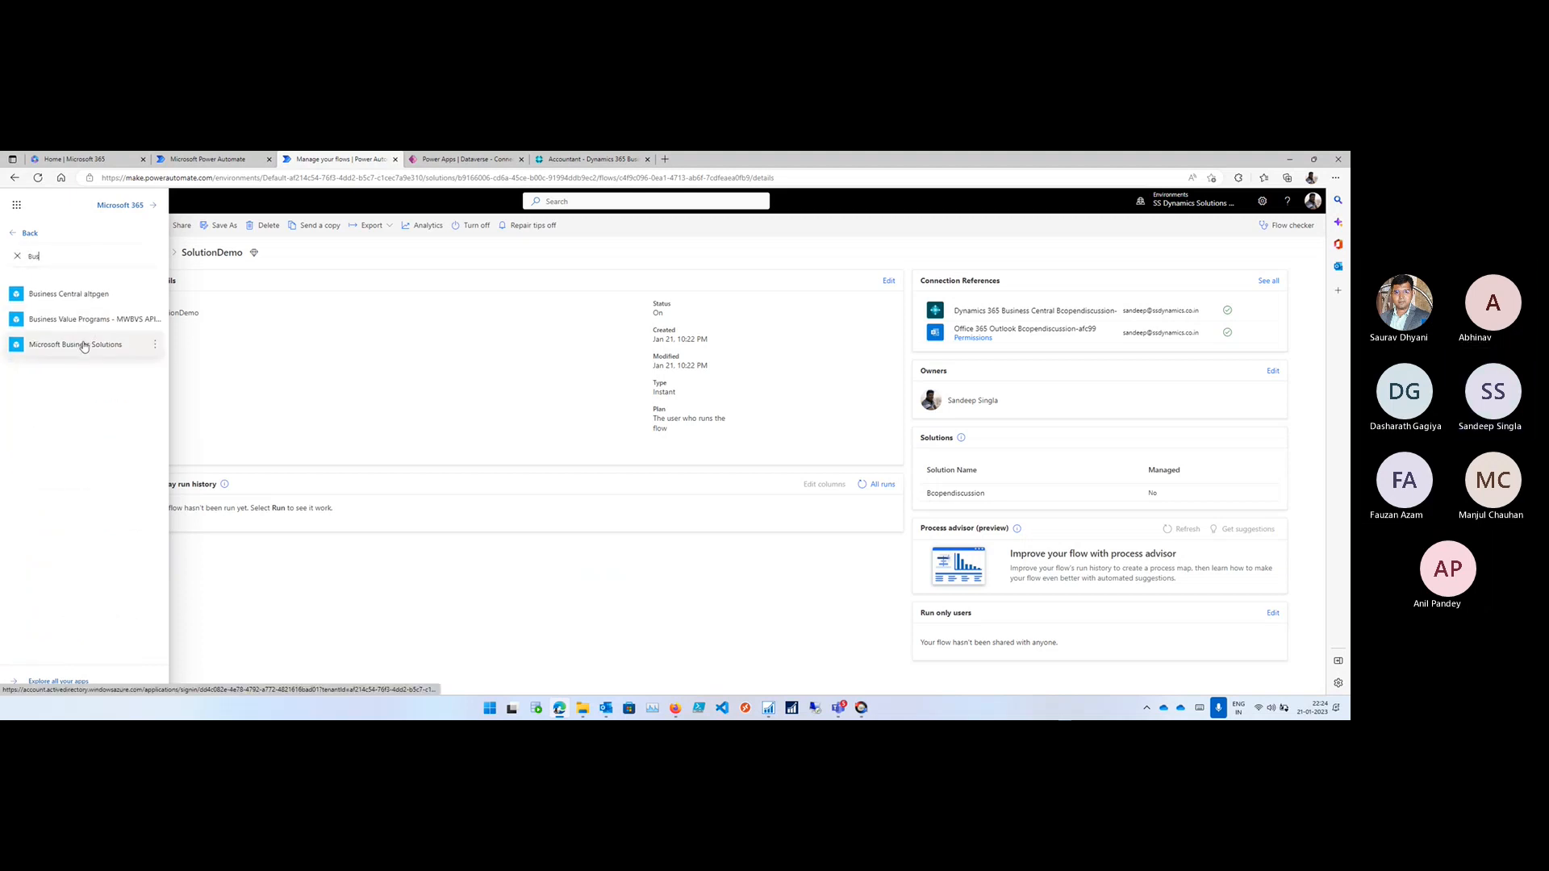
pyautogui.click(12, 233)
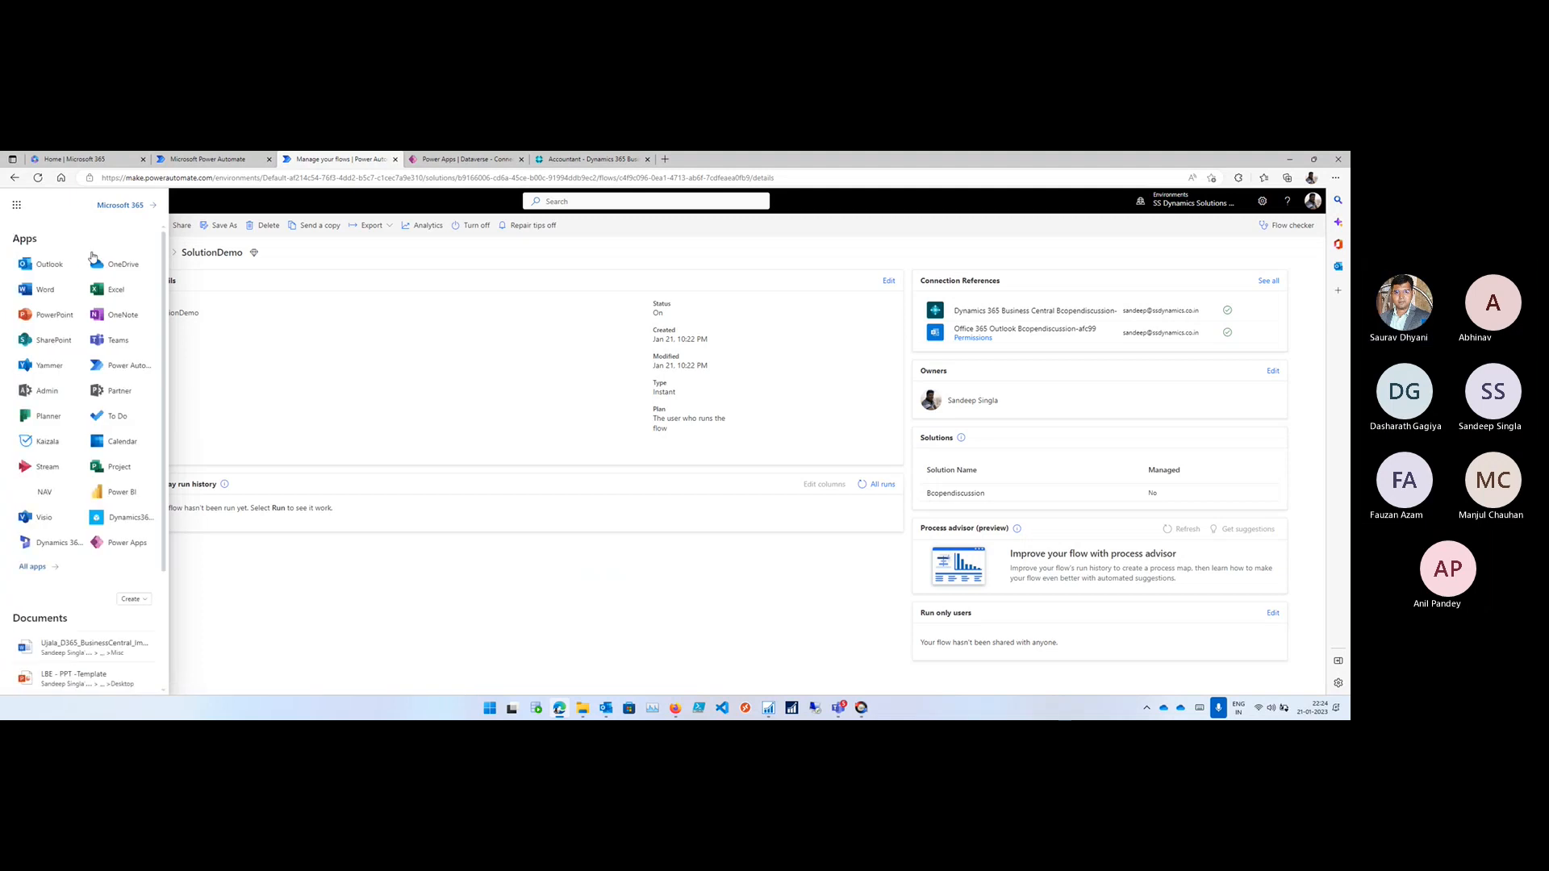
pyautogui.click(277, 321)
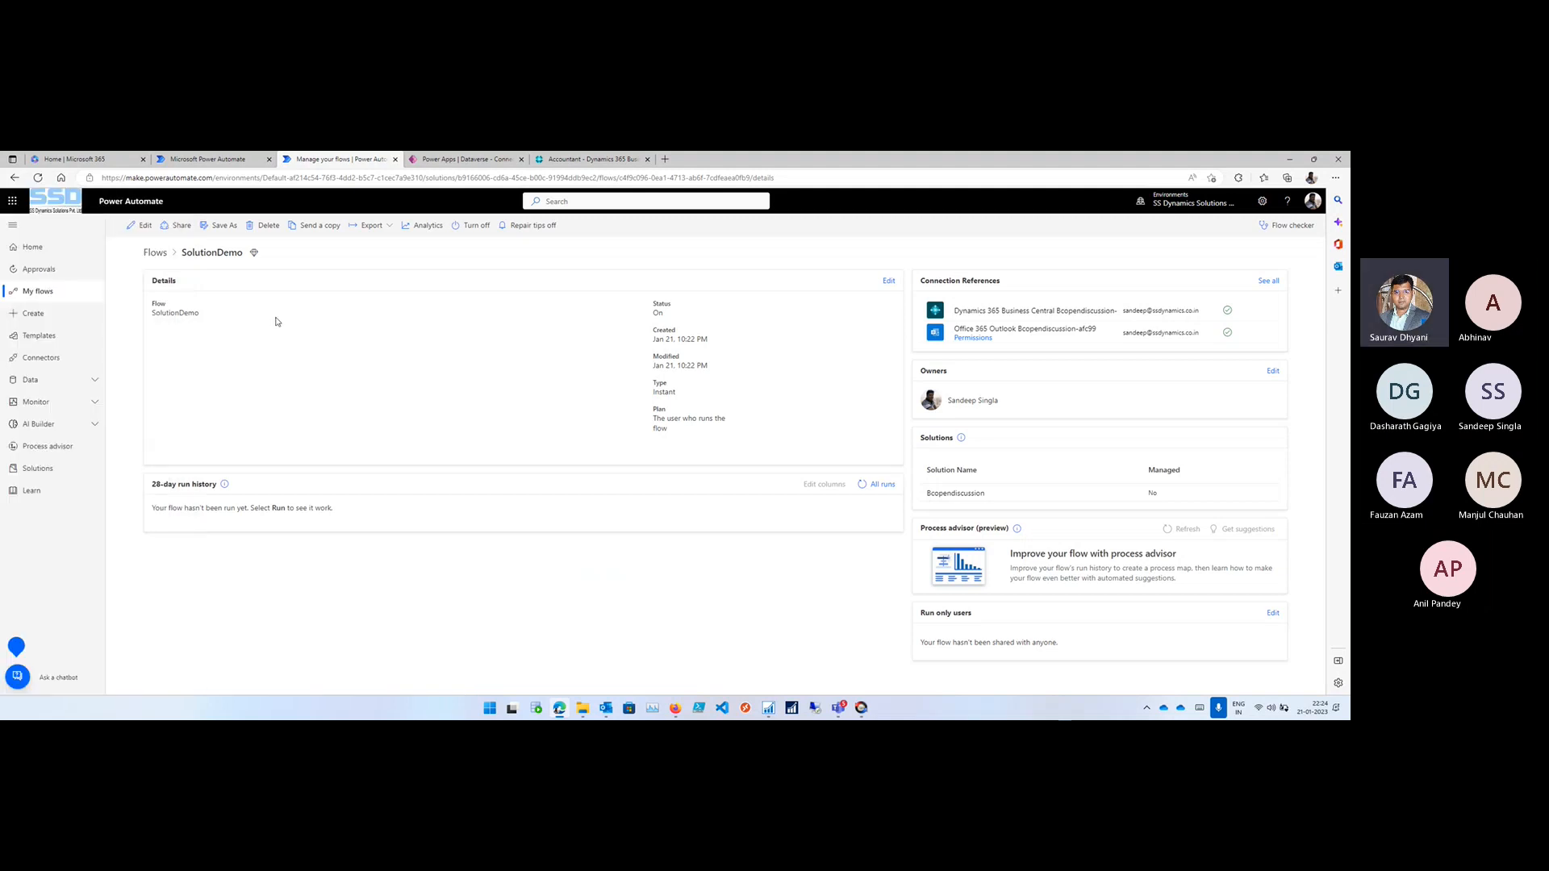
# - Switch to Business Central, view the signed-in account and the available companies in each environment, and close the page
pyautogui.click(568, 161)
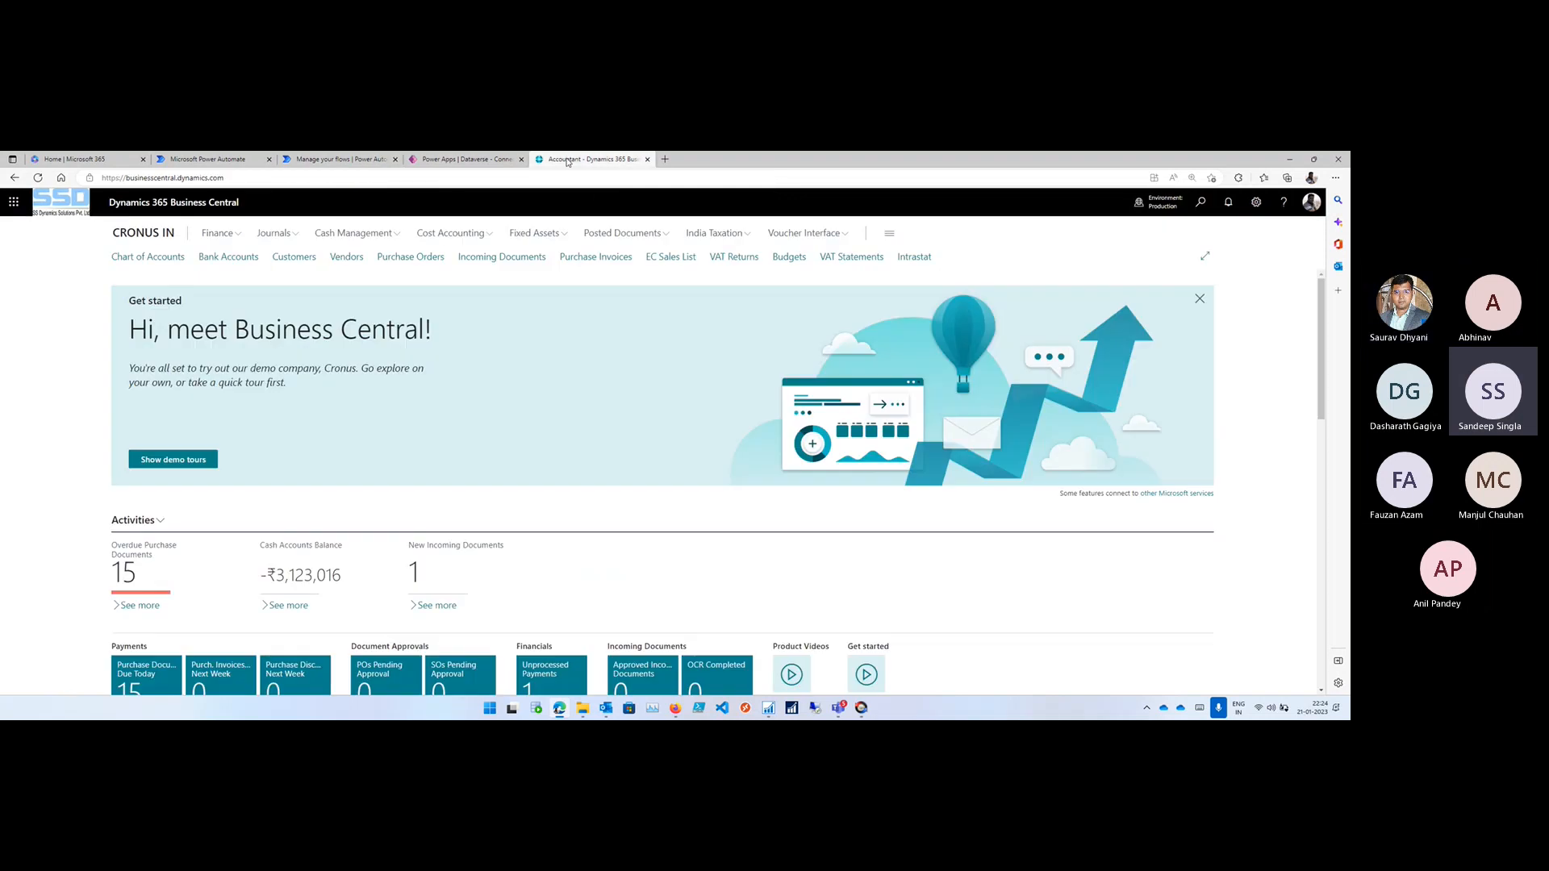
pyautogui.click(1311, 202)
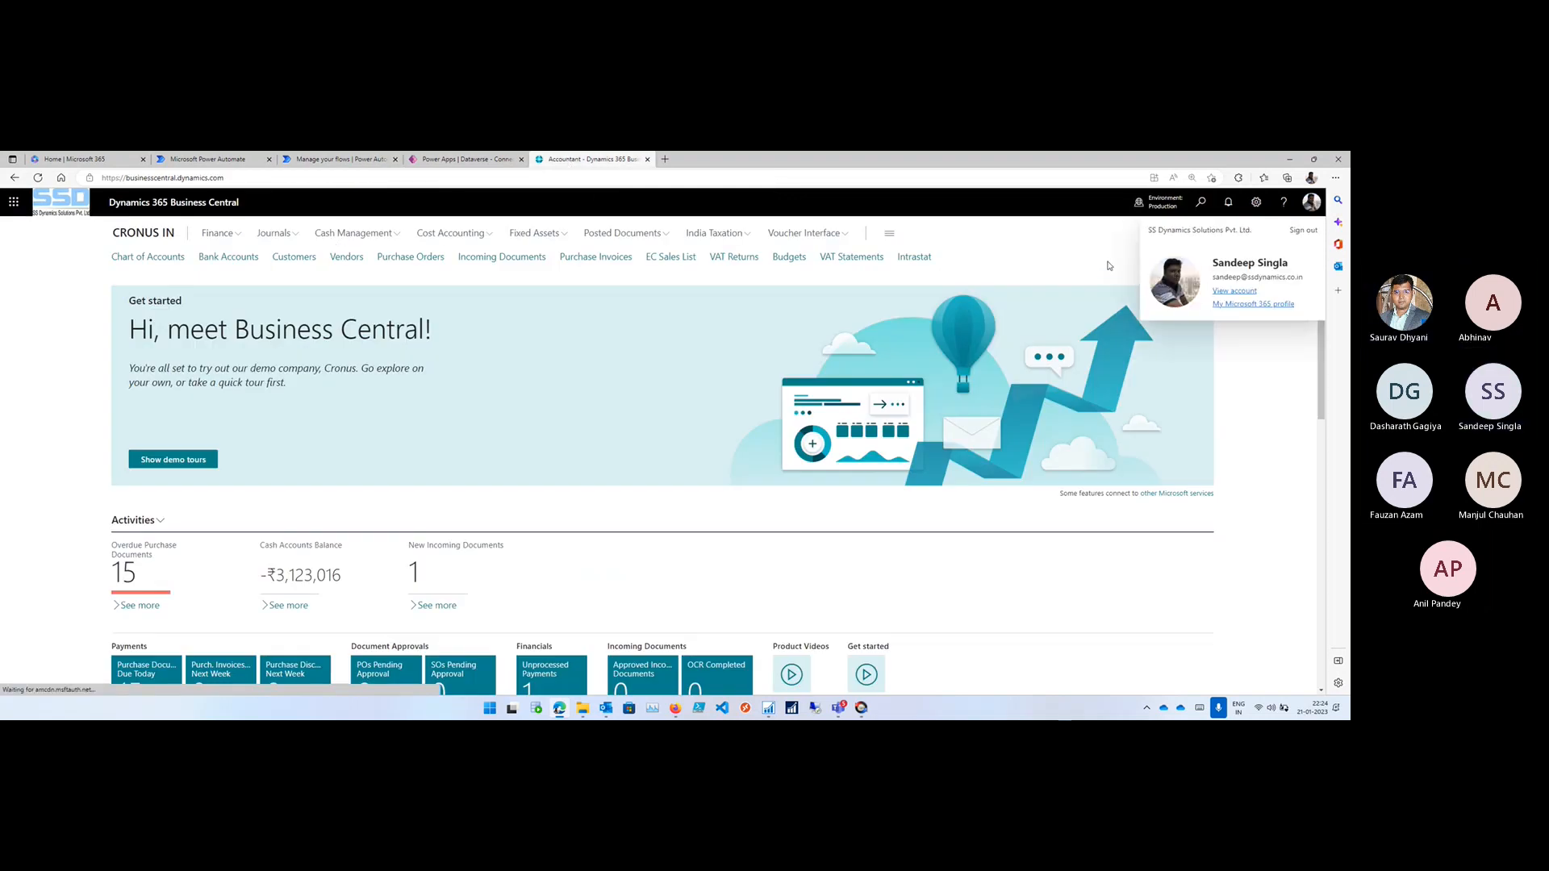
pyautogui.click(1146, 206)
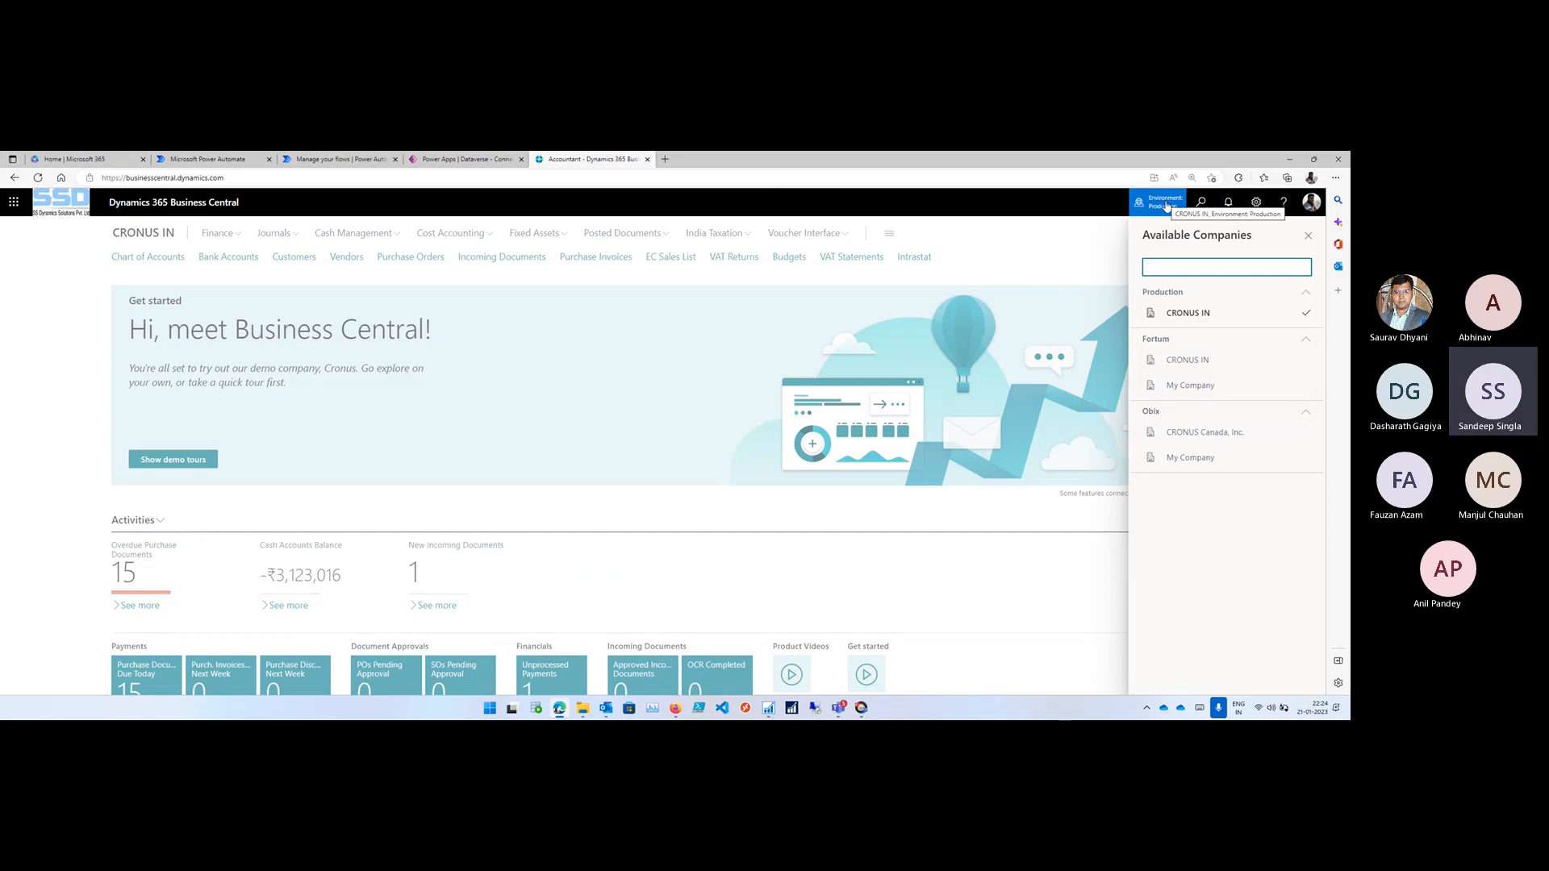
pyautogui.click(1098, 265)
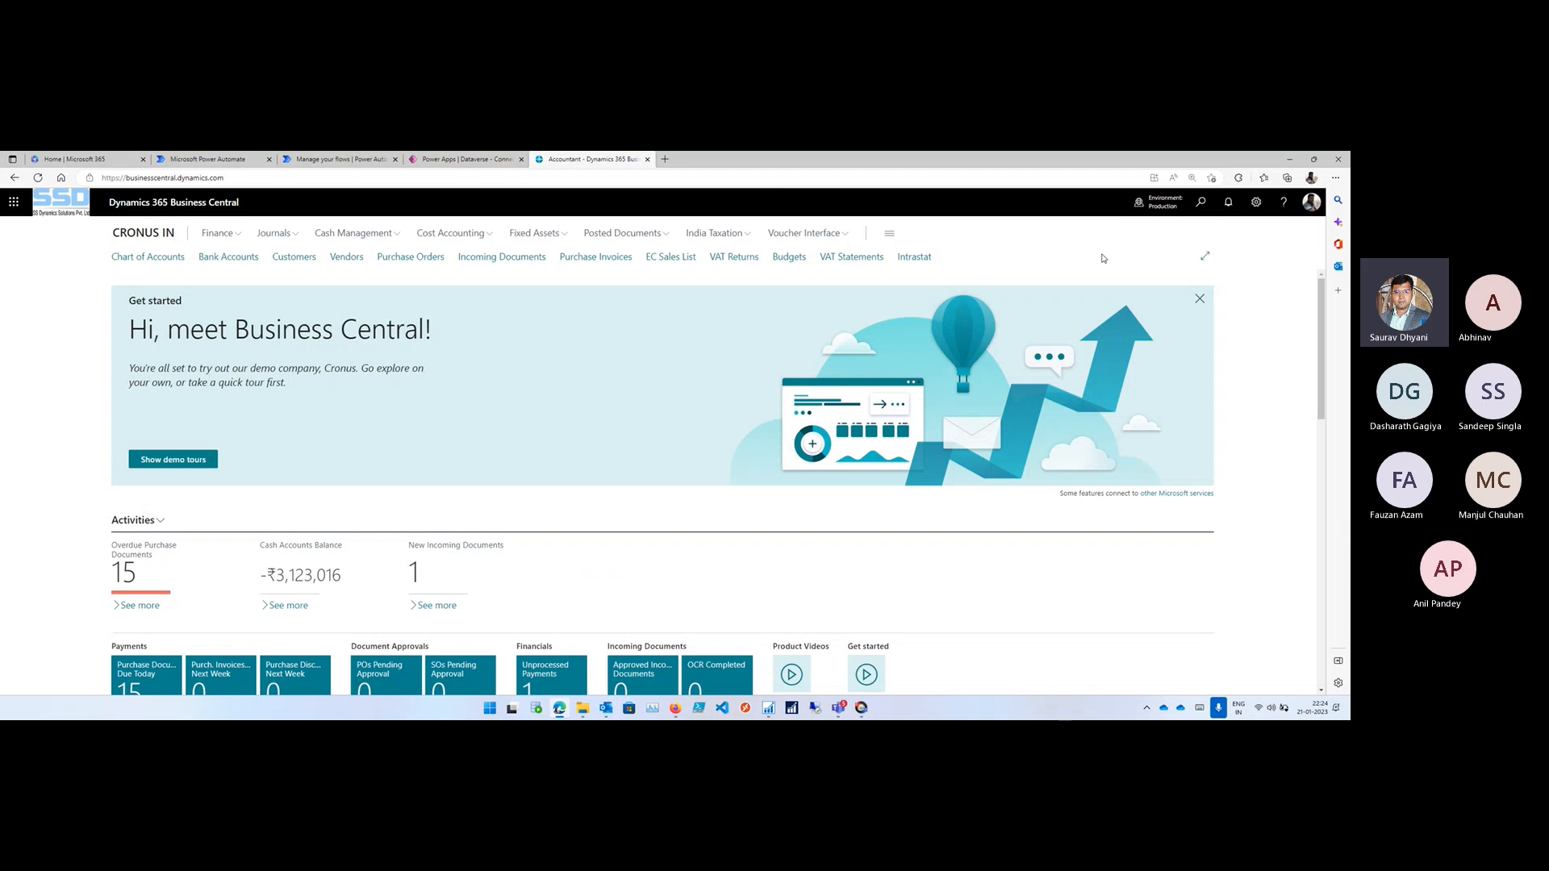
pyautogui.click(648, 161)
# - Search all Microsoft 365 apps from Power Apps for Busi, try to open Microsoft Business Solutions, and close its page
pyautogui.click(1336, 177)
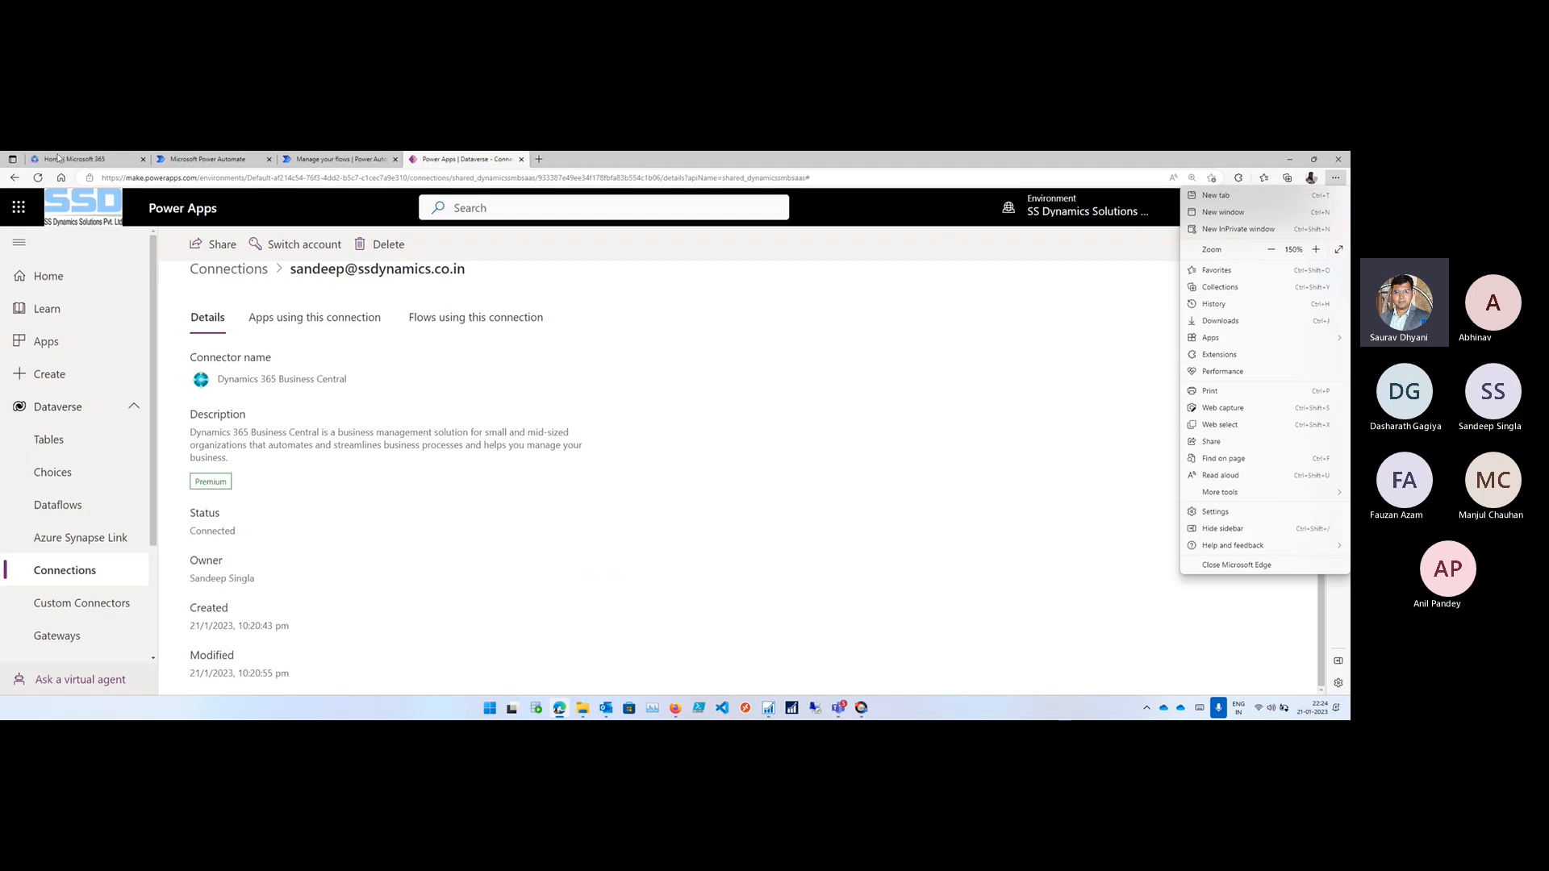
pyautogui.click(18, 206)
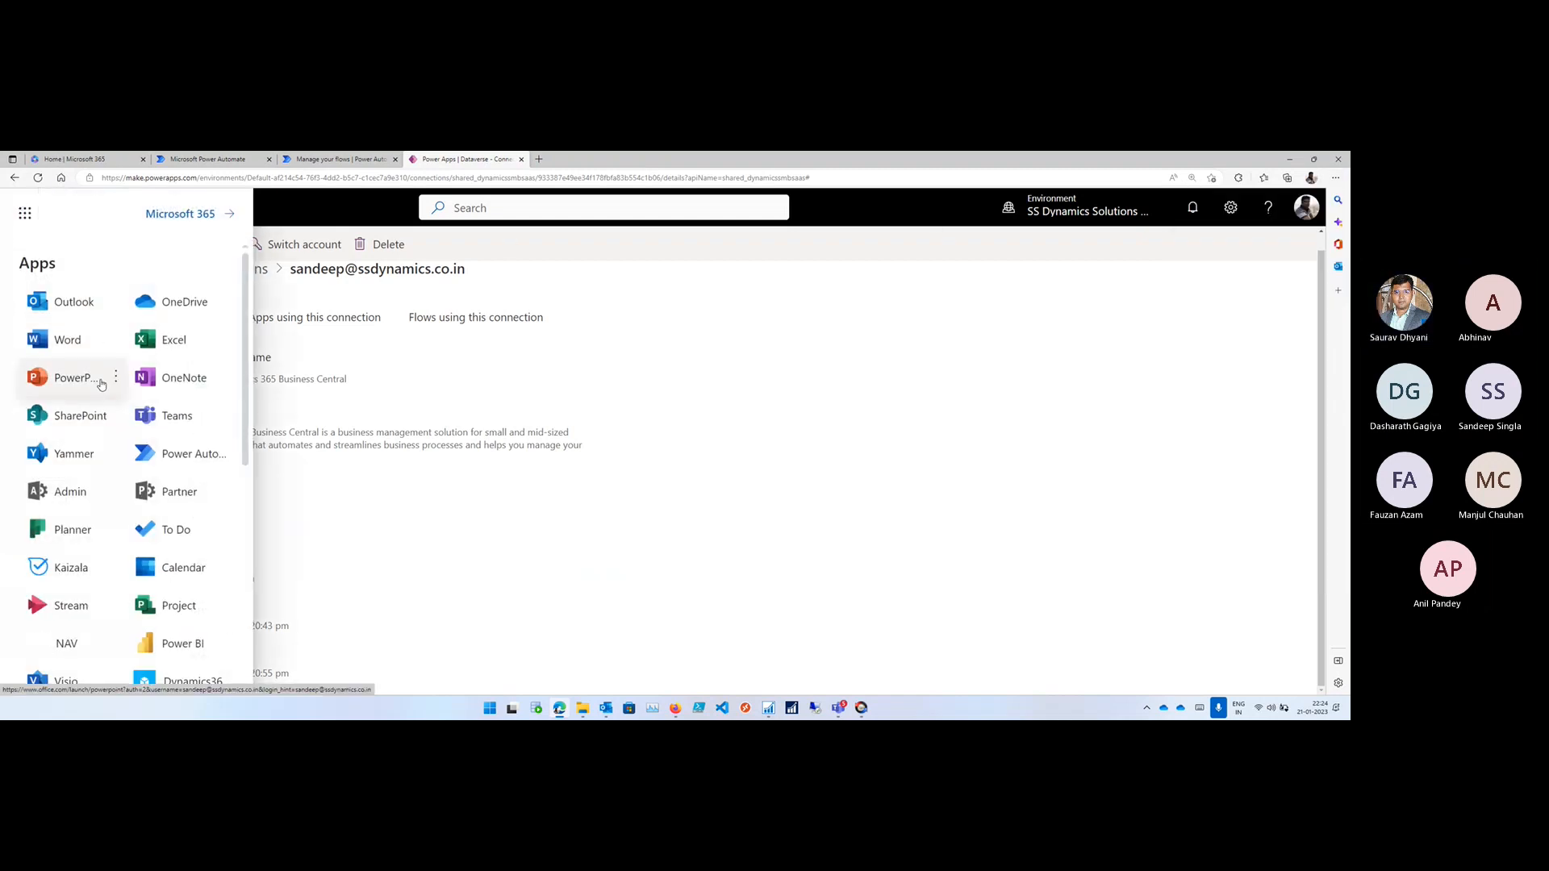
pyautogui.scroll(-1, 101, 384)
pyautogui.scroll(-3, 101, 384)
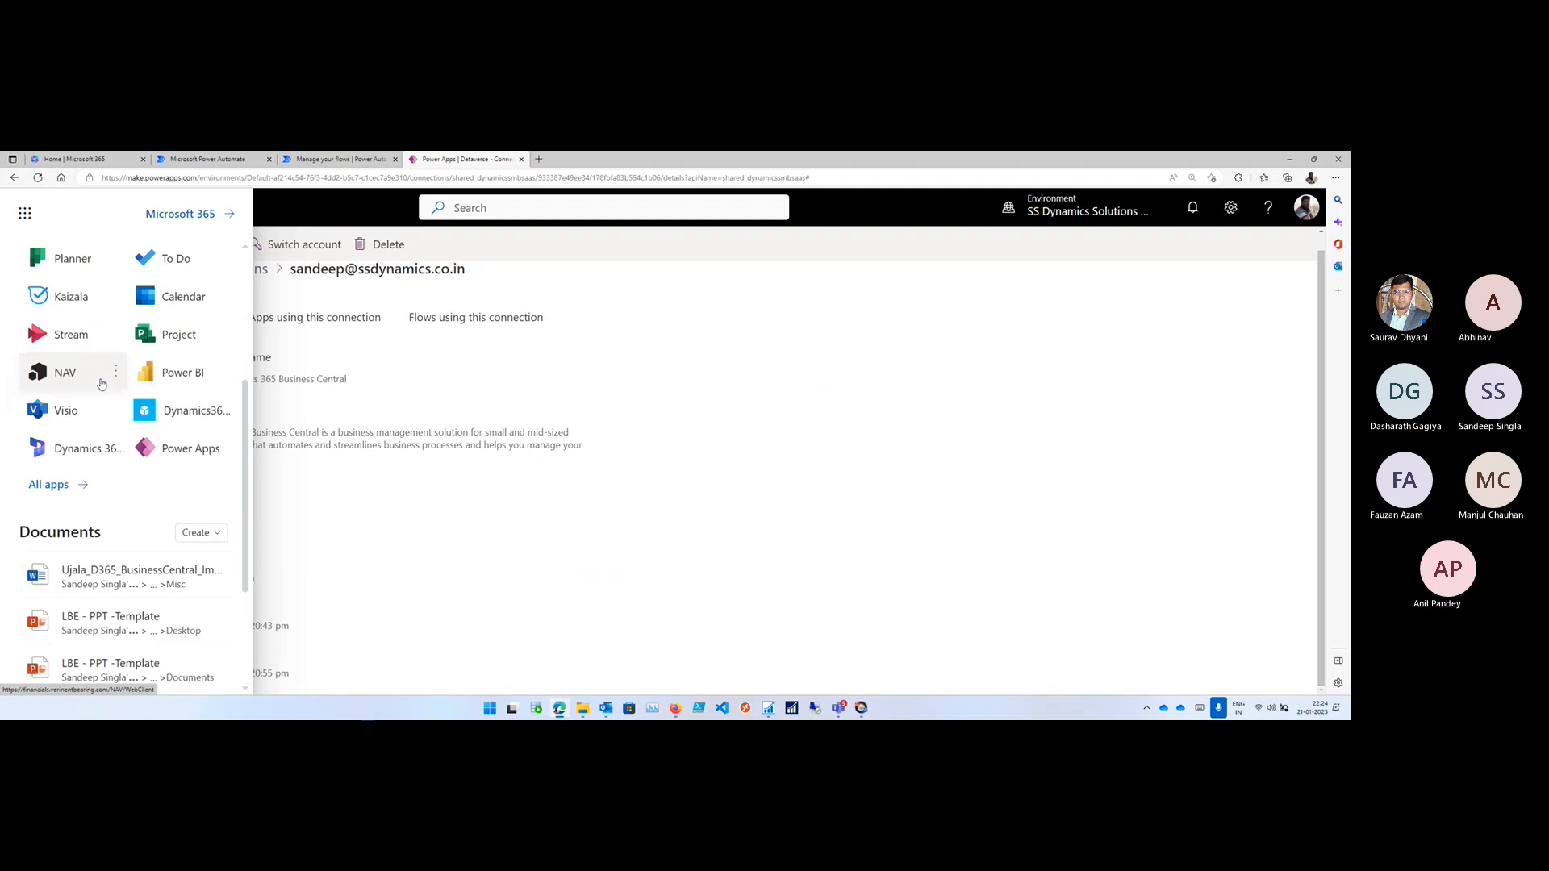
pyautogui.scroll(-1, 101, 384)
pyautogui.click(56, 414)
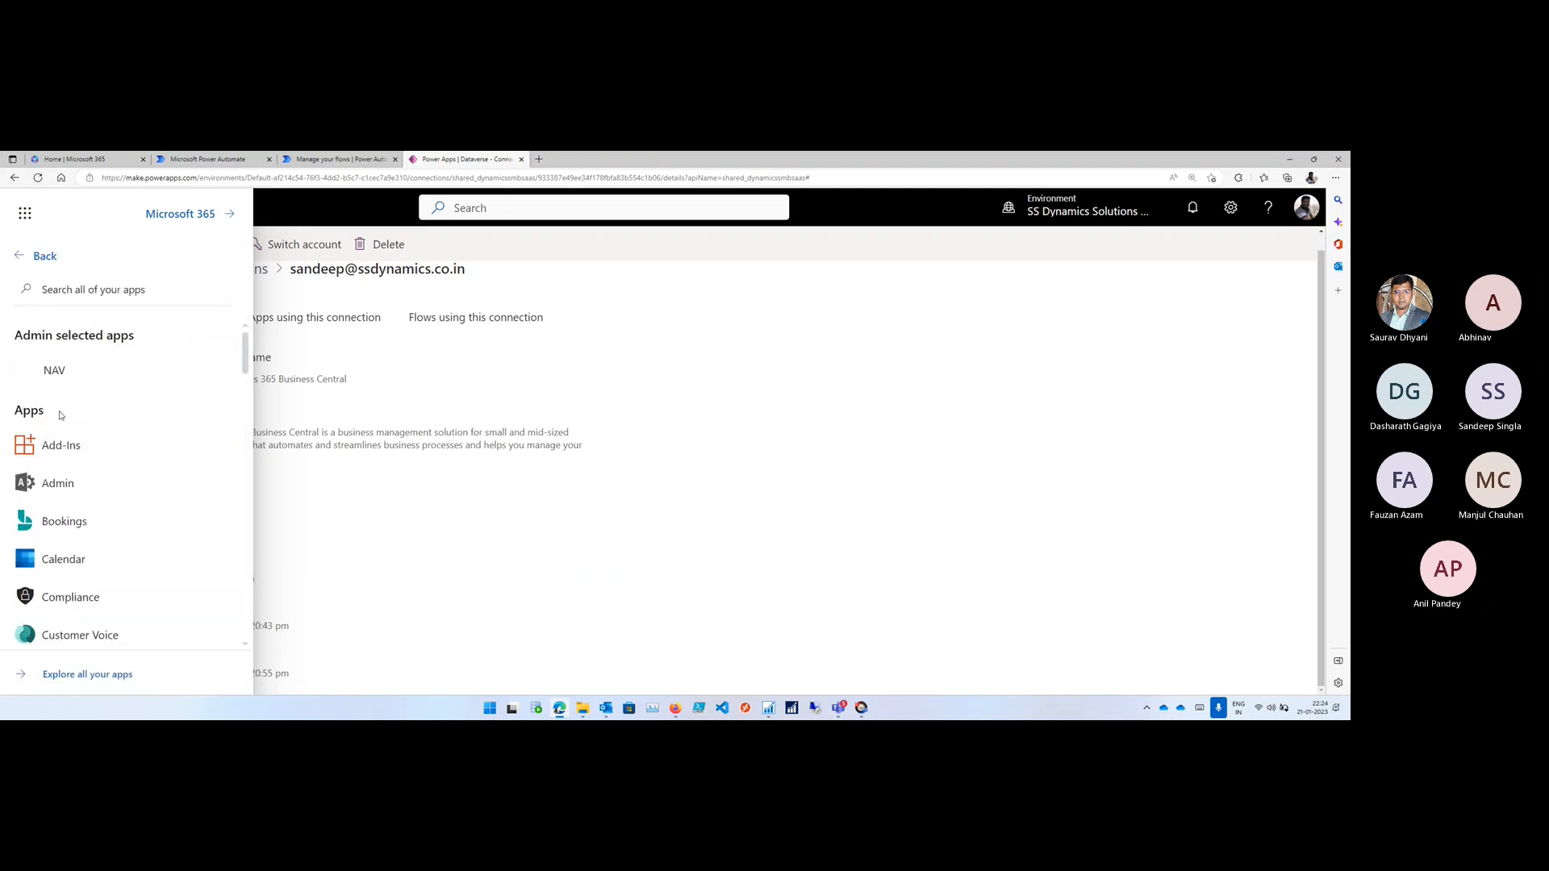
pyautogui.click(85, 290)
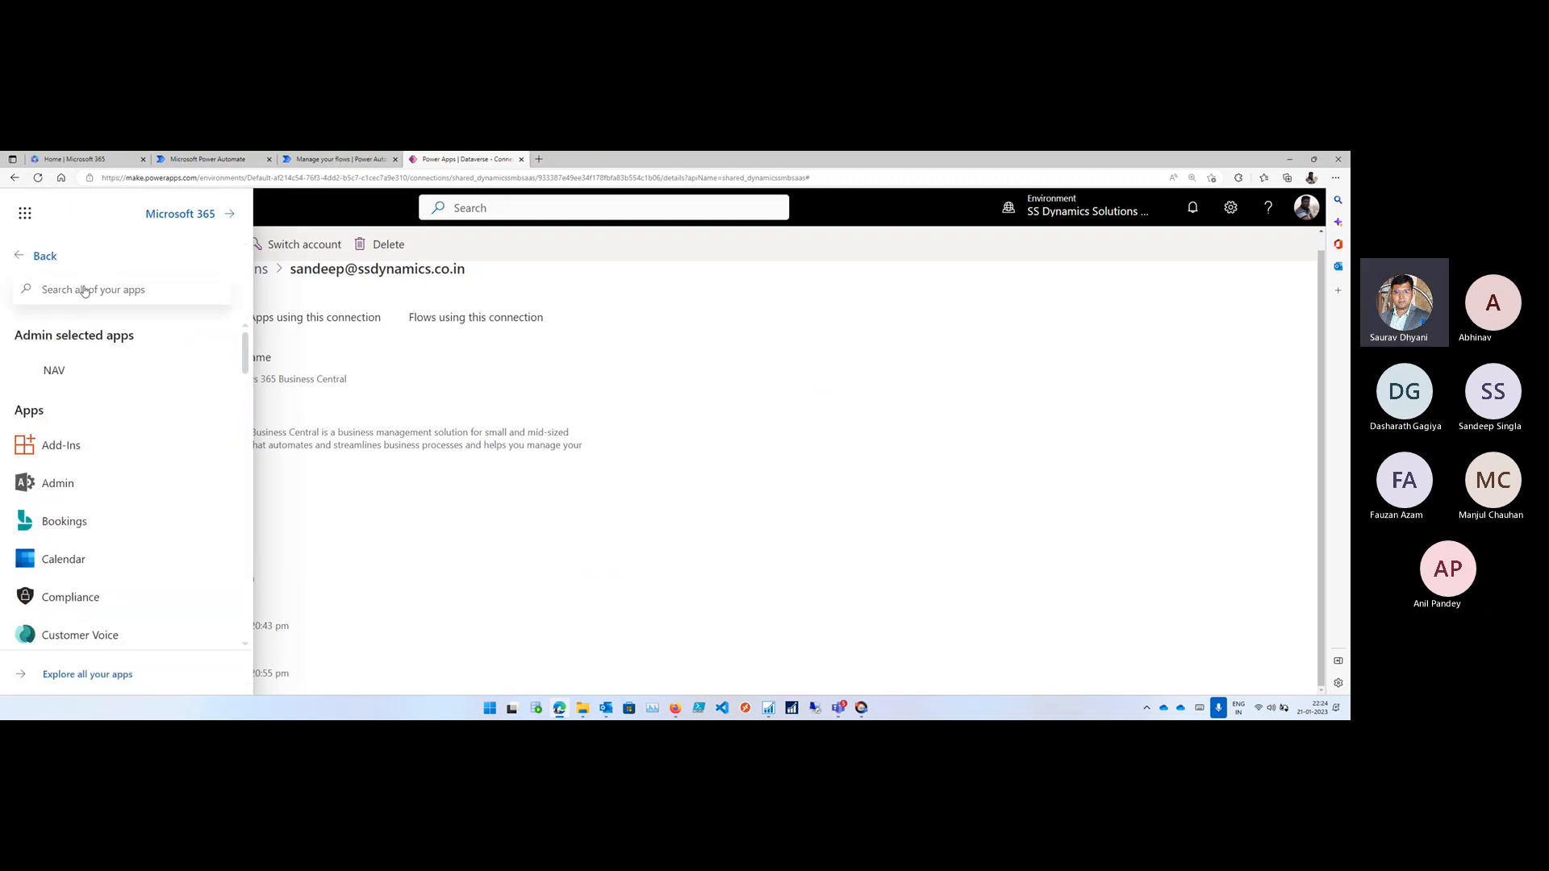
pyautogui.write('Busi')
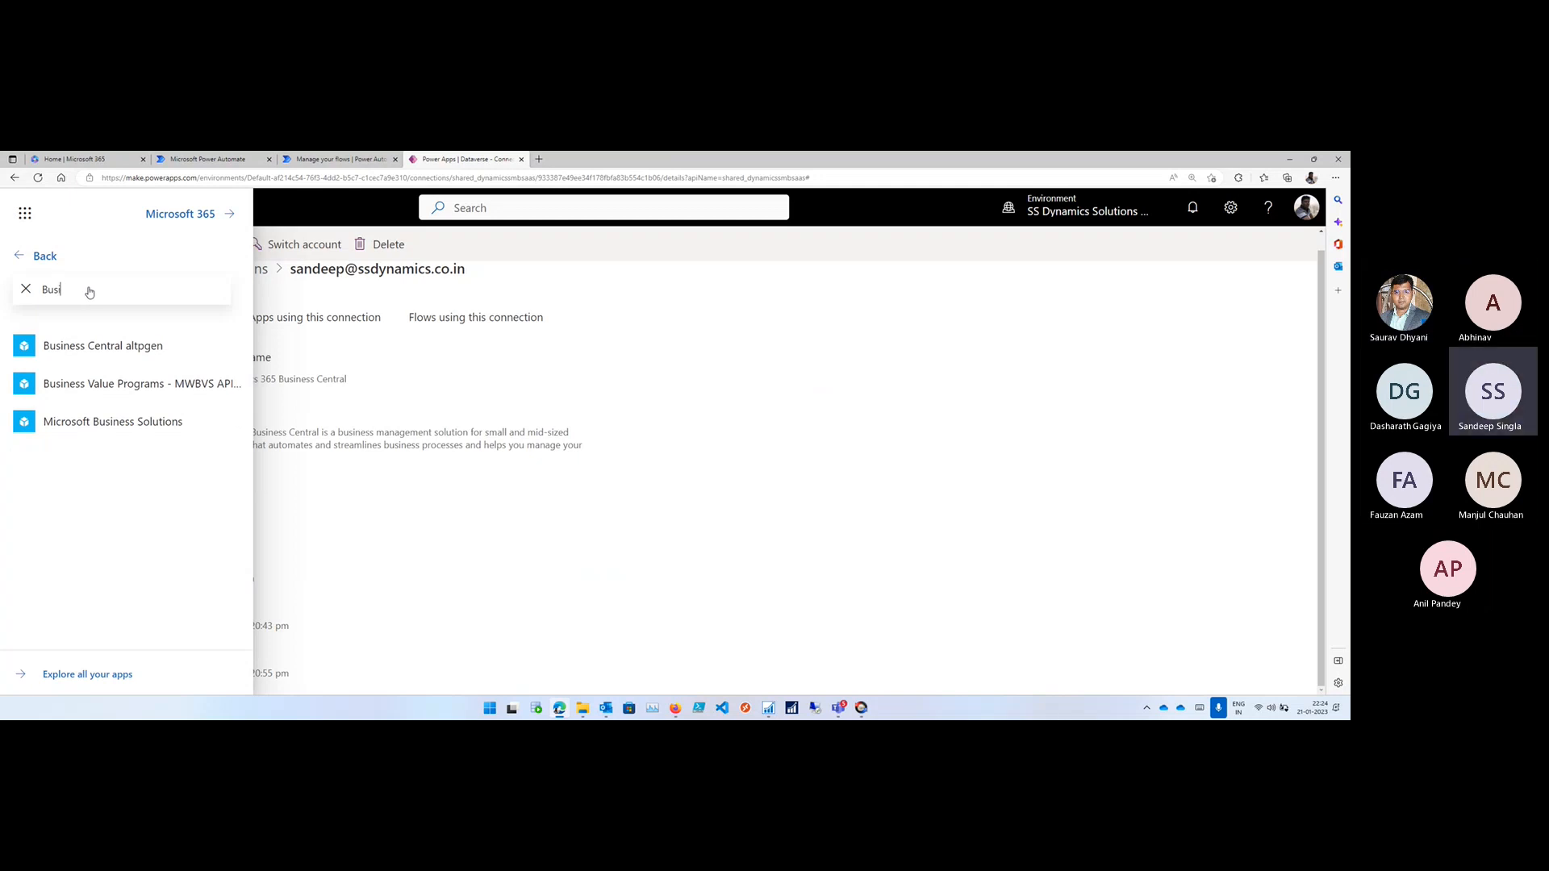
pyautogui.click(128, 422)
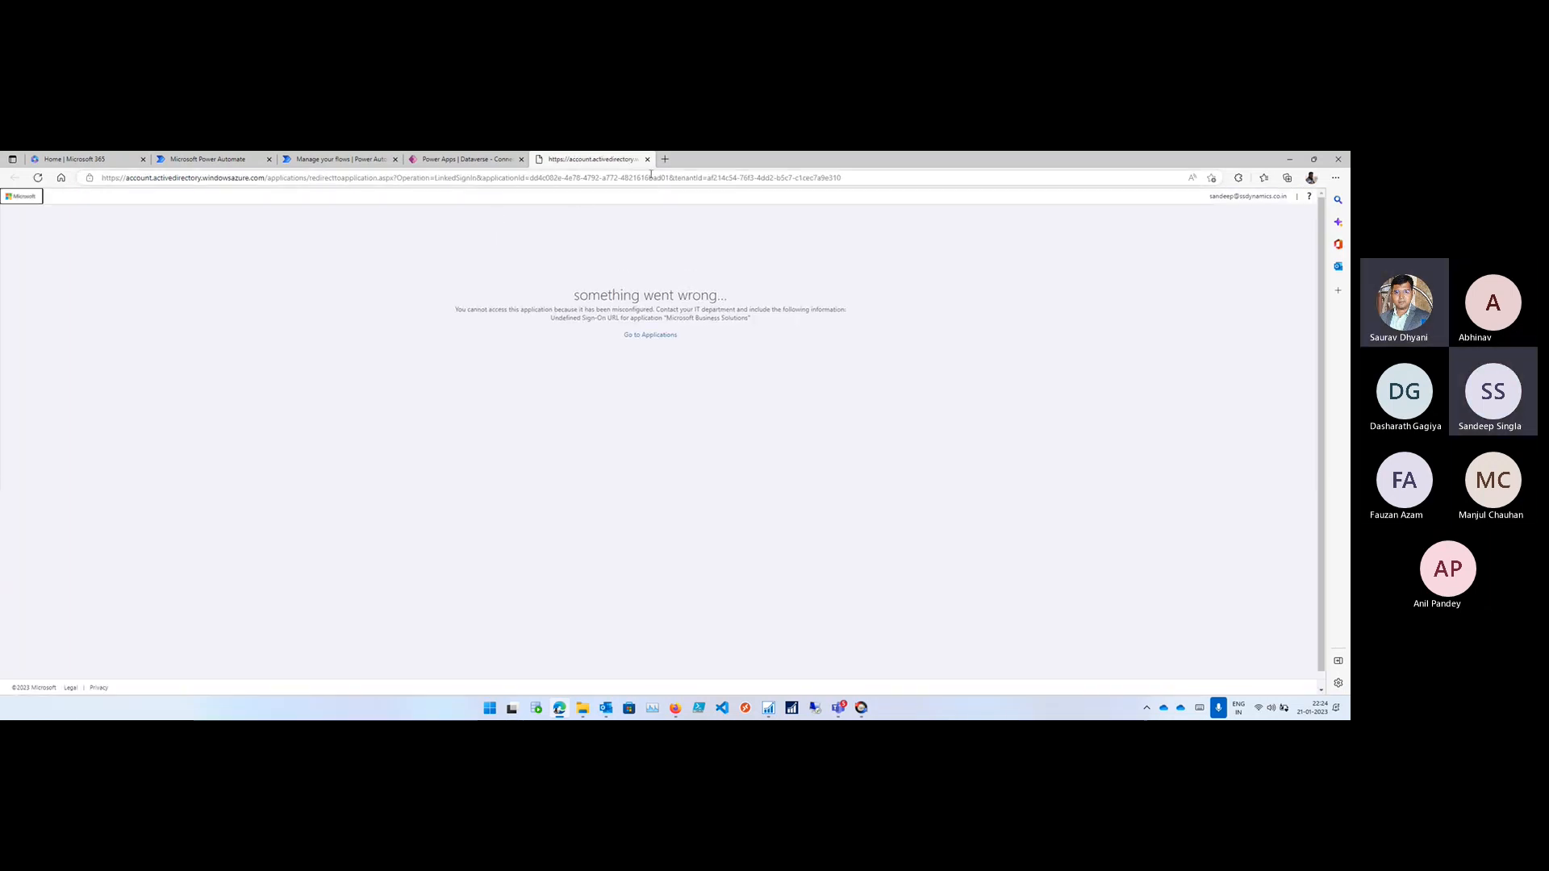
pyautogui.click(647, 159)
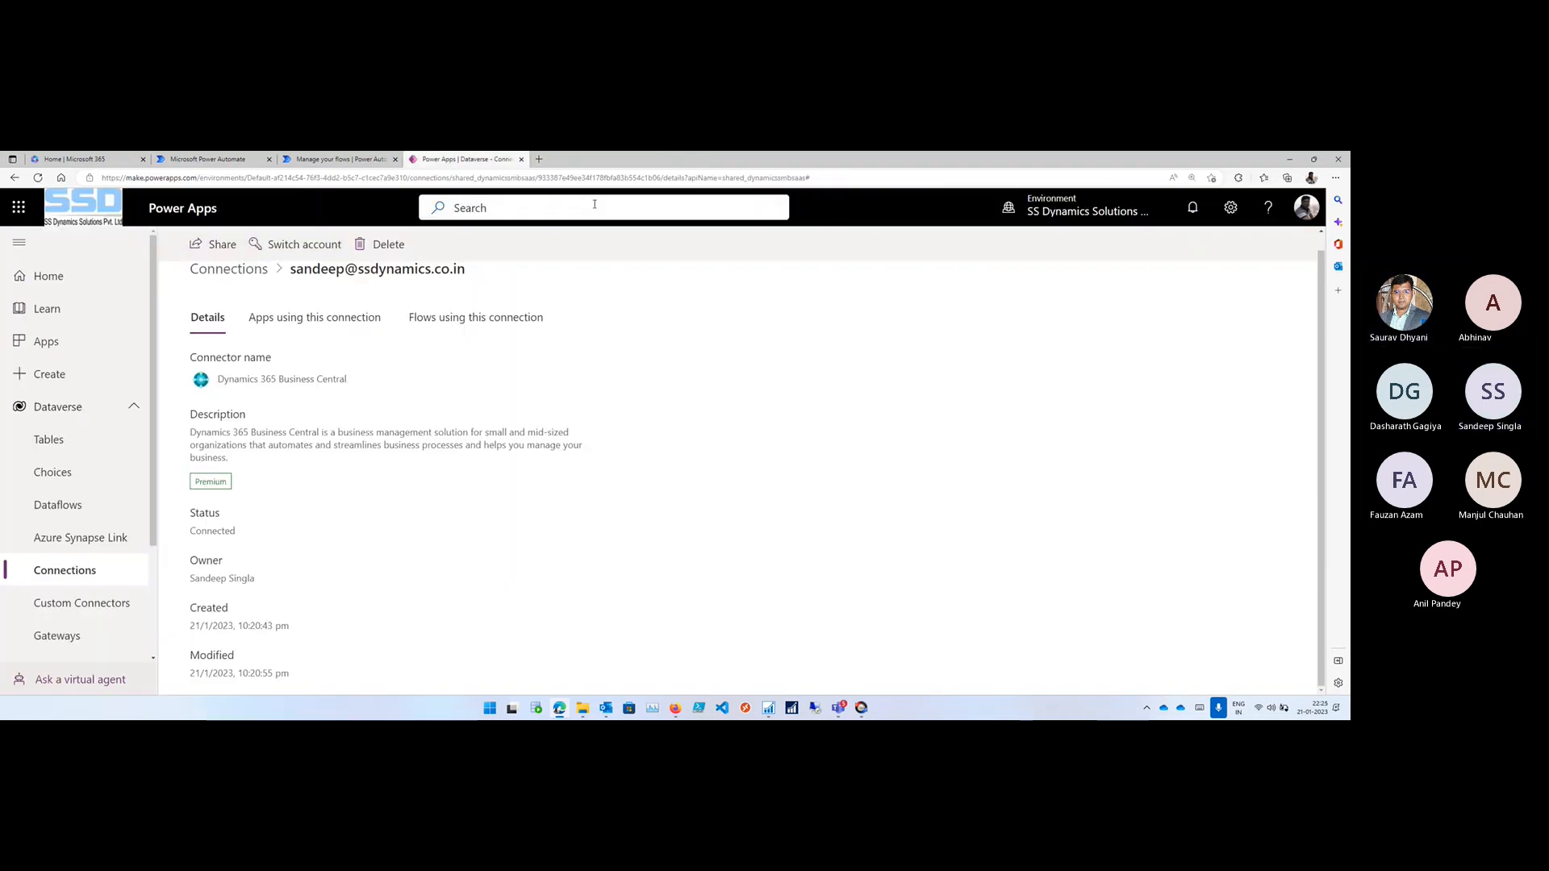
# - Find Business Central altpgen among all the apps by searching for Busi, try to open it, and return to Power Apps
pyautogui.click(20, 207)
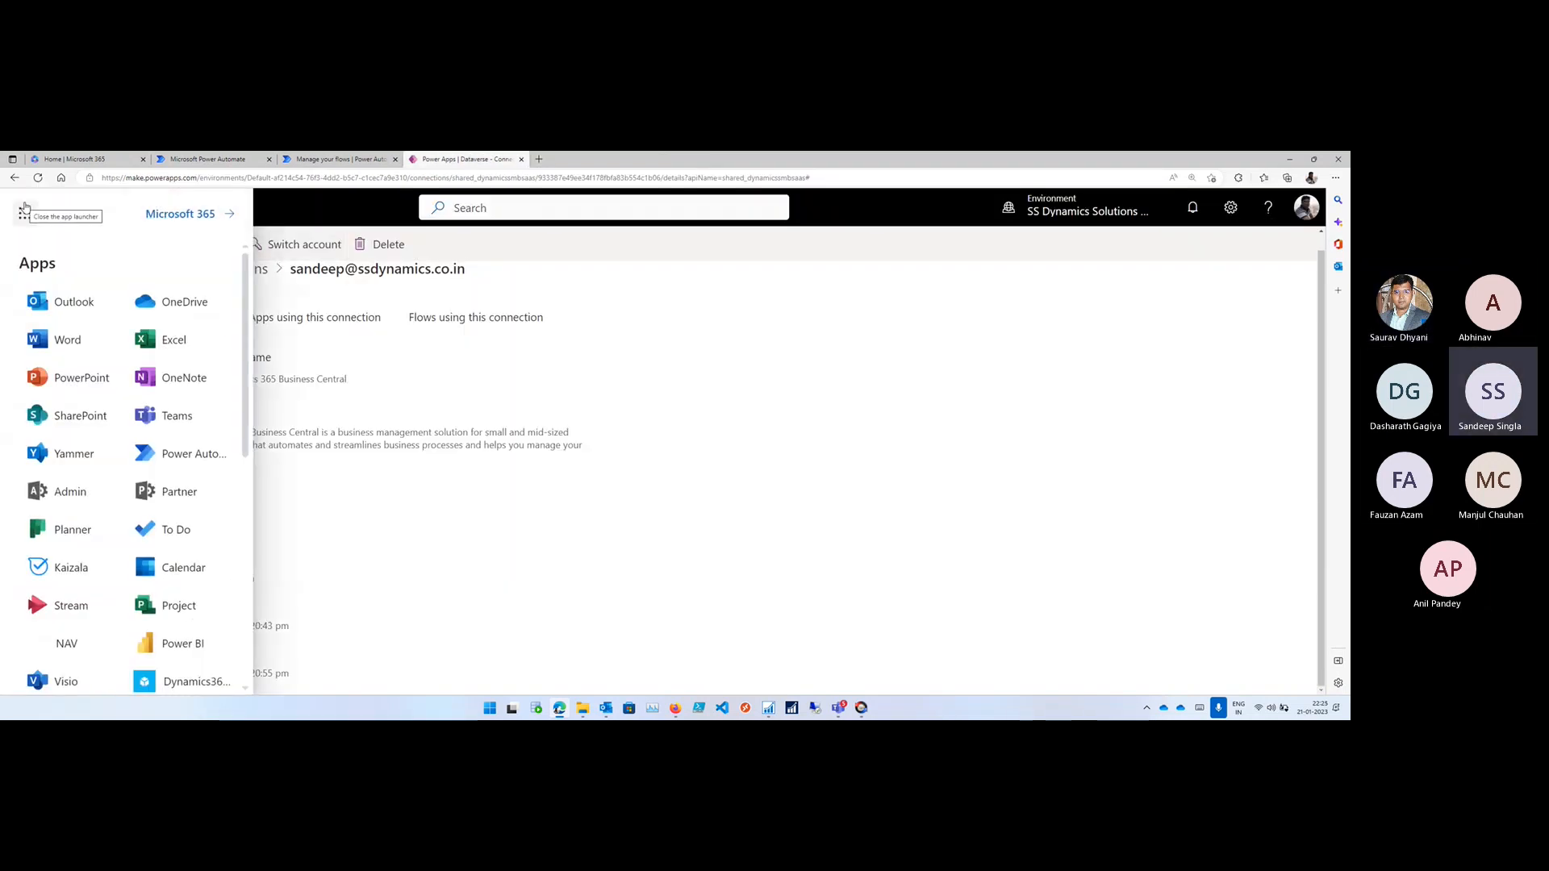
pyautogui.scroll(-2, 37, 405)
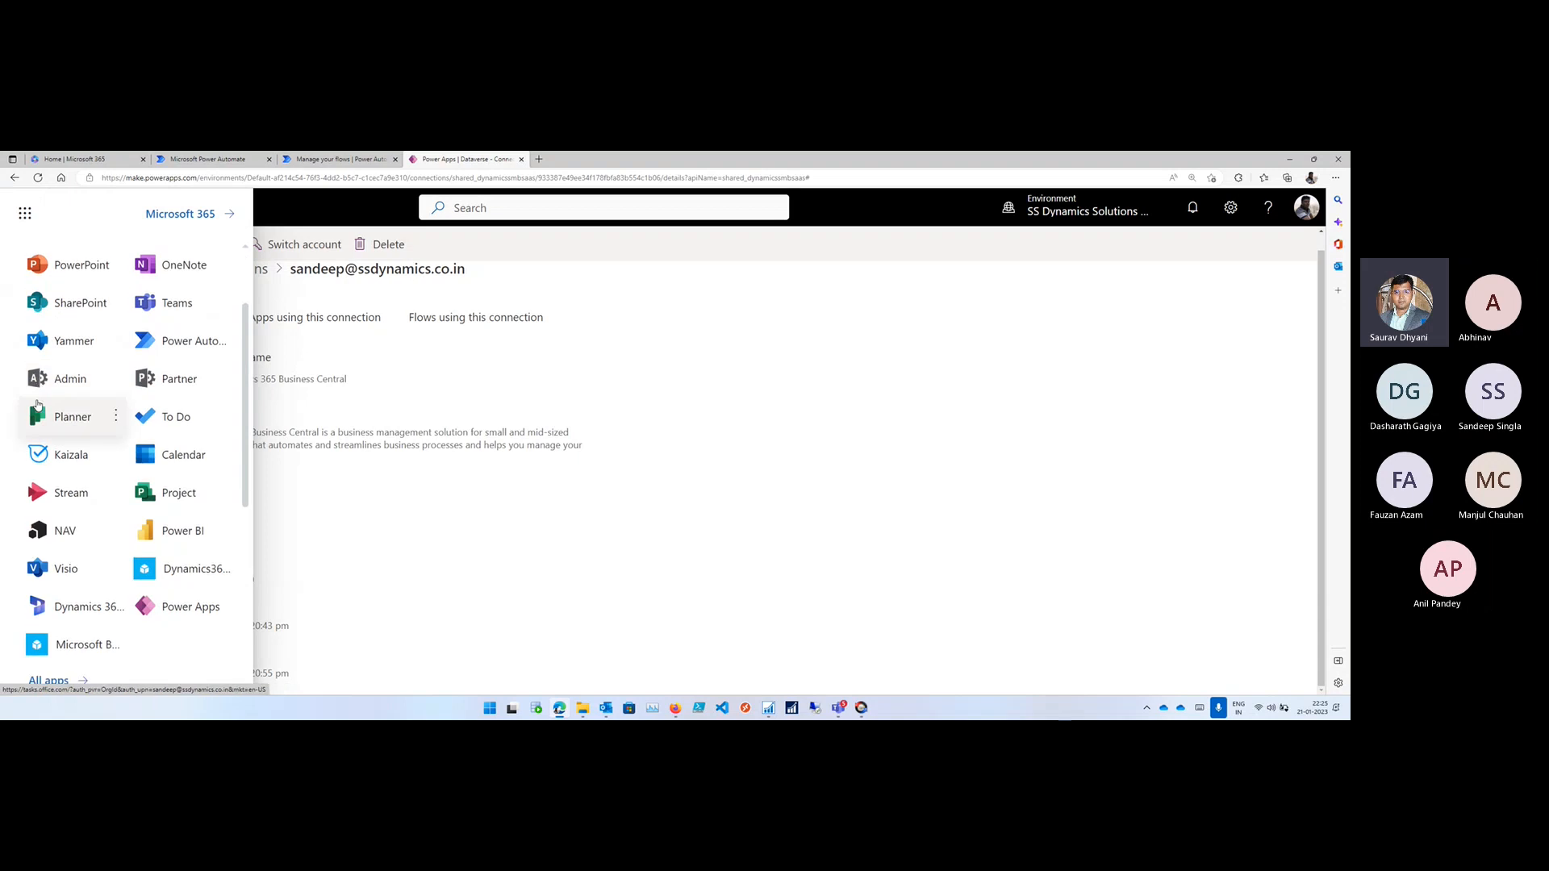
pyautogui.scroll(1, 37, 405)
pyautogui.scroll(-5, 37, 404)
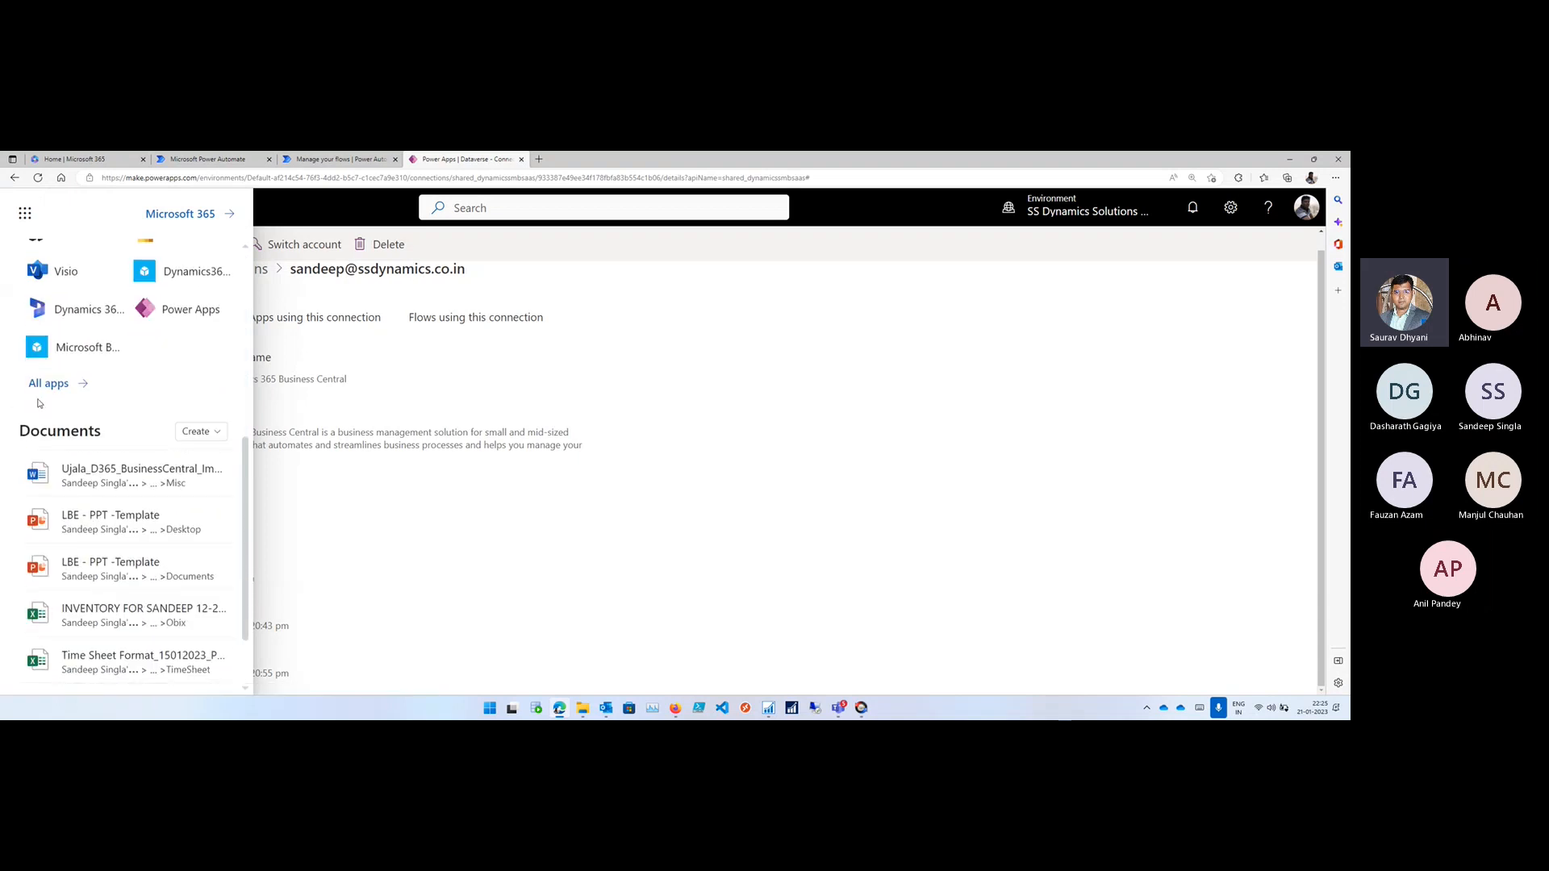
pyautogui.write('Busi')
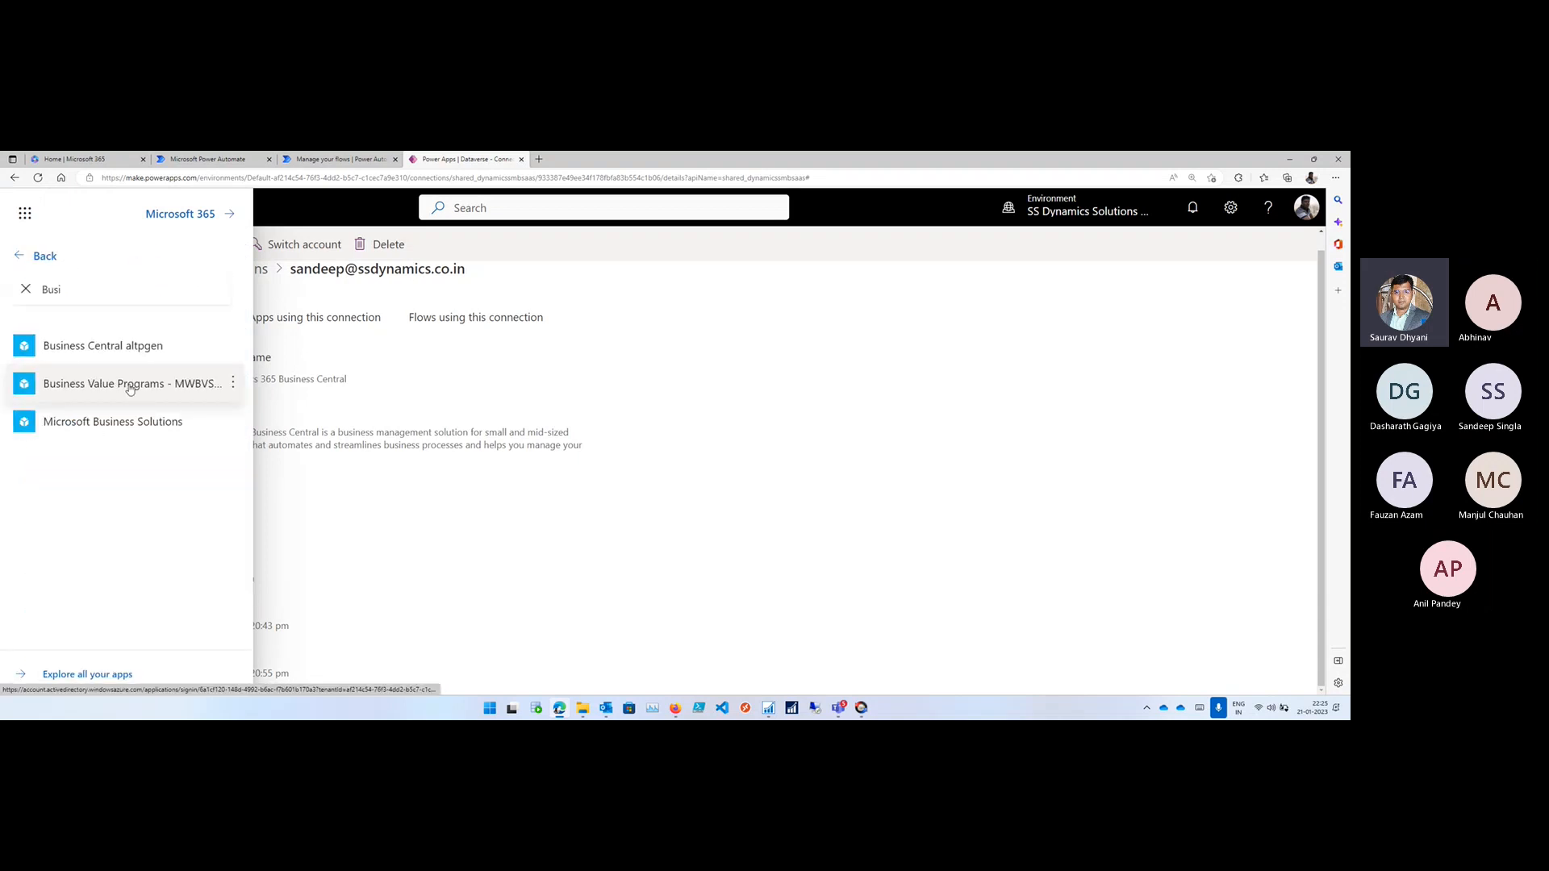
pyautogui.click(137, 346)
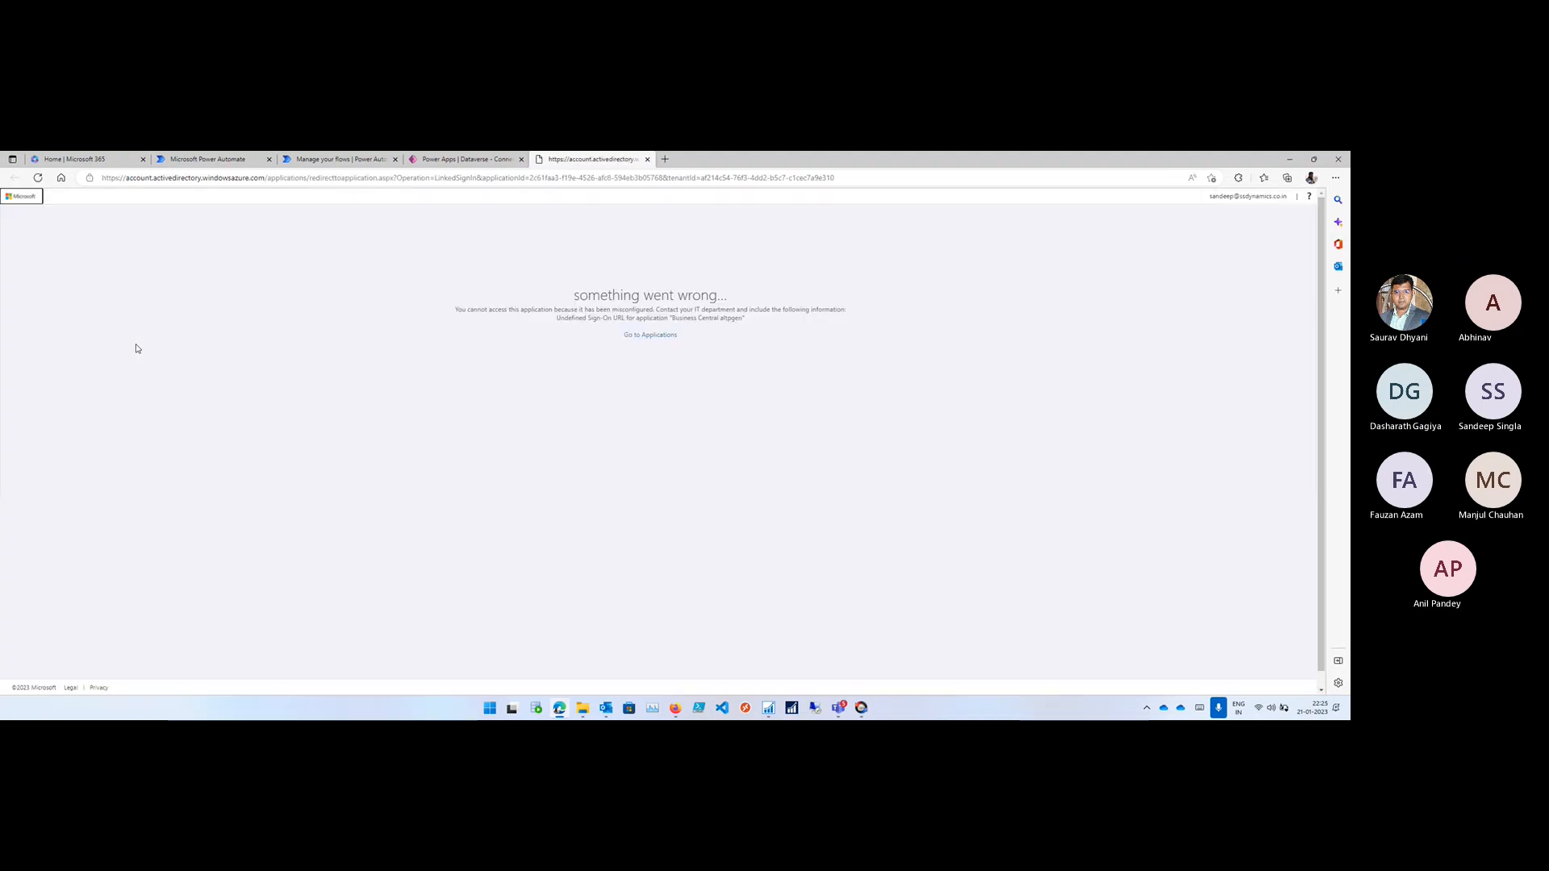
pyautogui.click(647, 159)
pyautogui.click(18, 244)
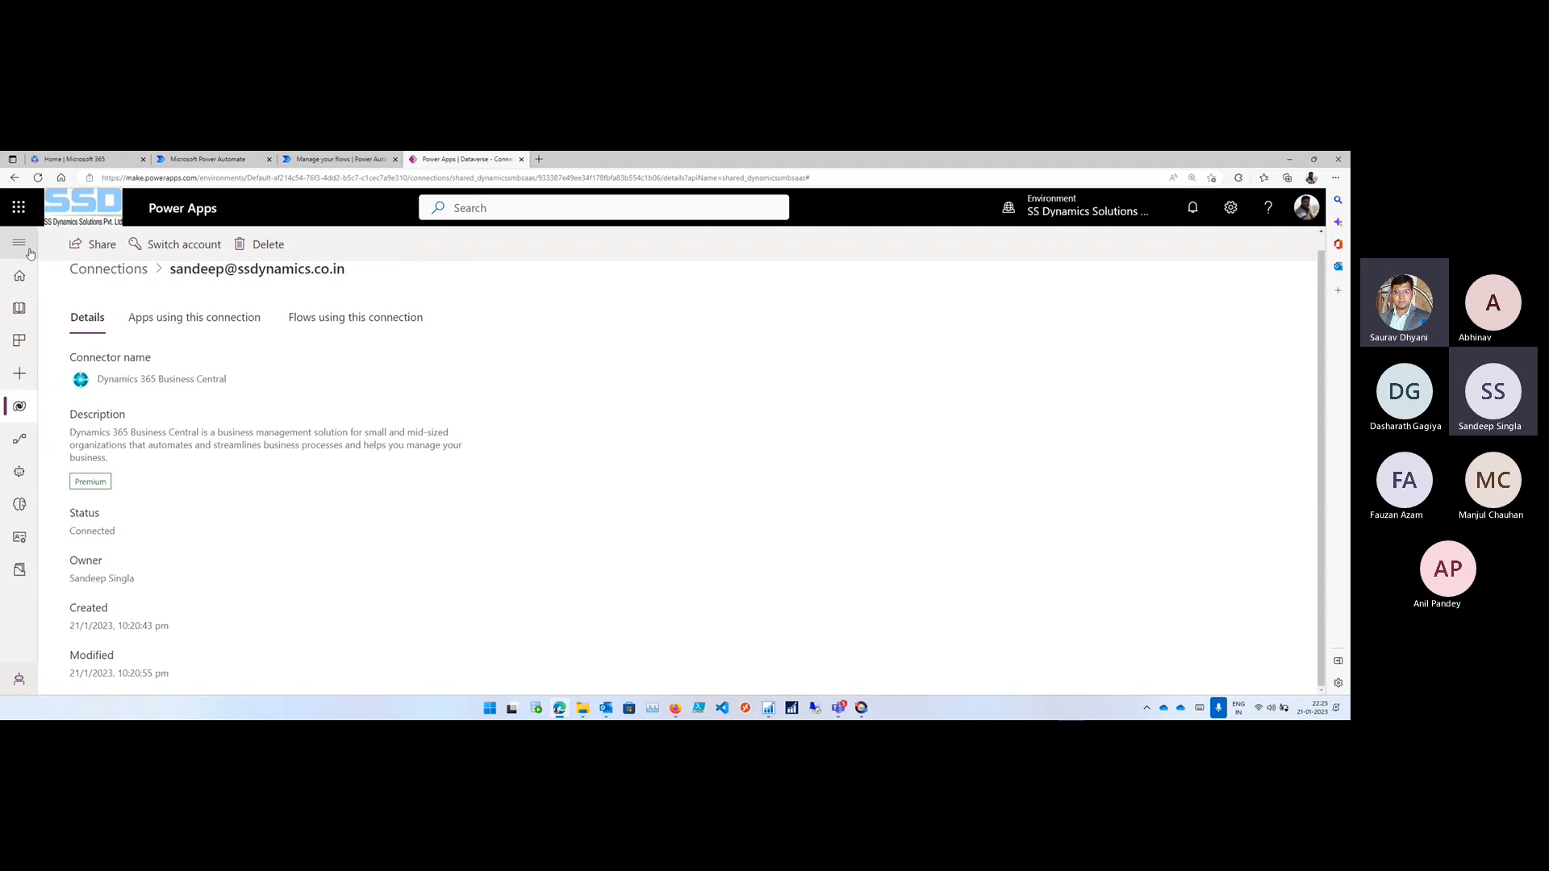
pyautogui.click(18, 247)
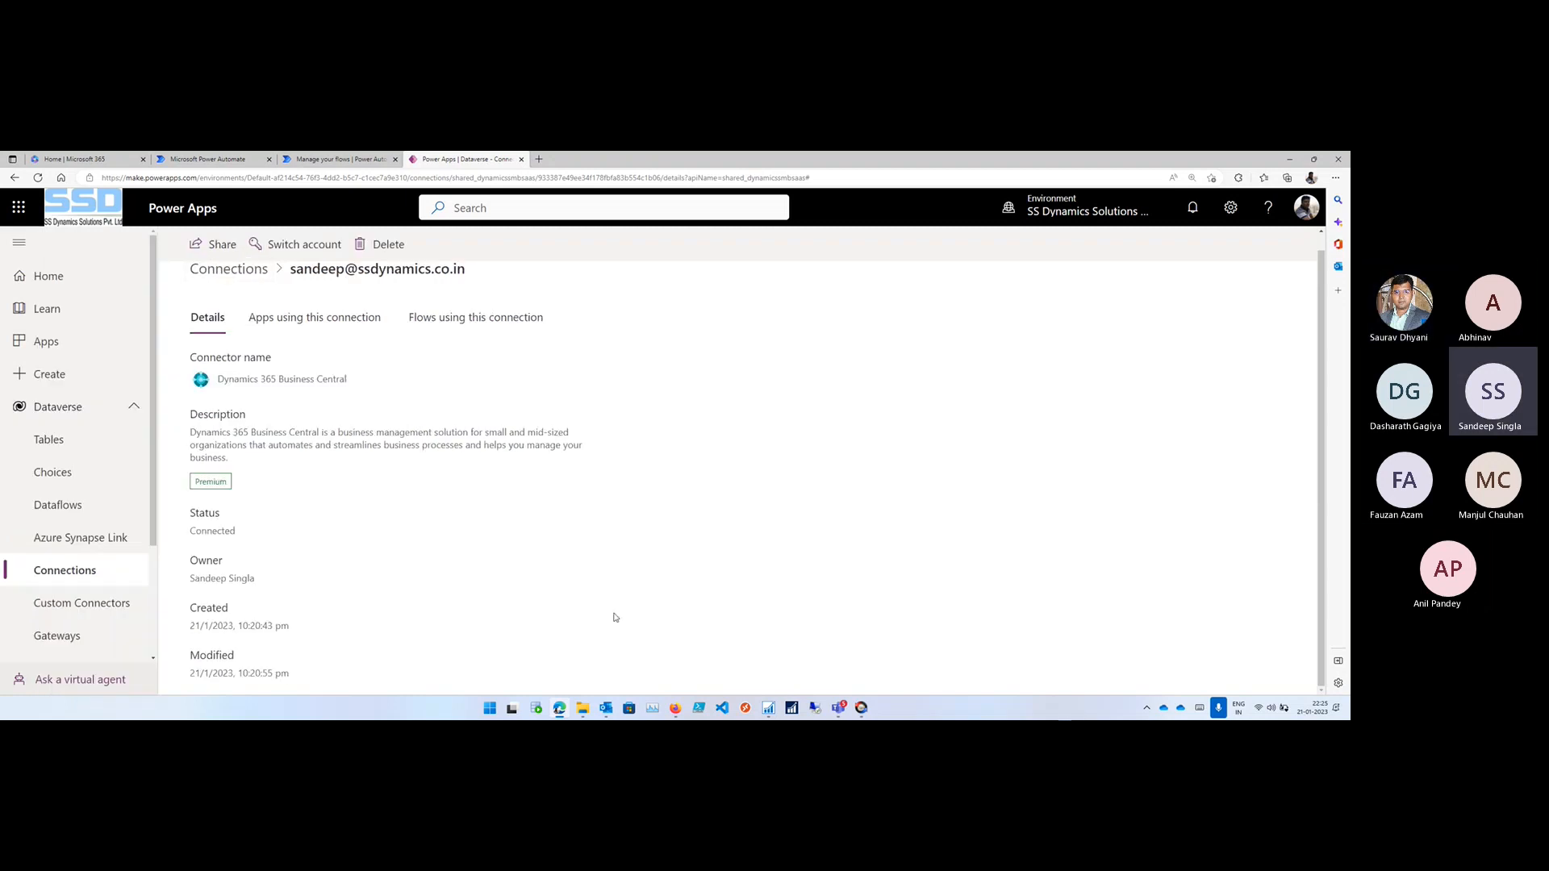
# - Switch to Power Automate in Firefox and start creating a database for the environment's solutions, opening the currency choices
pyautogui.click(676, 710)
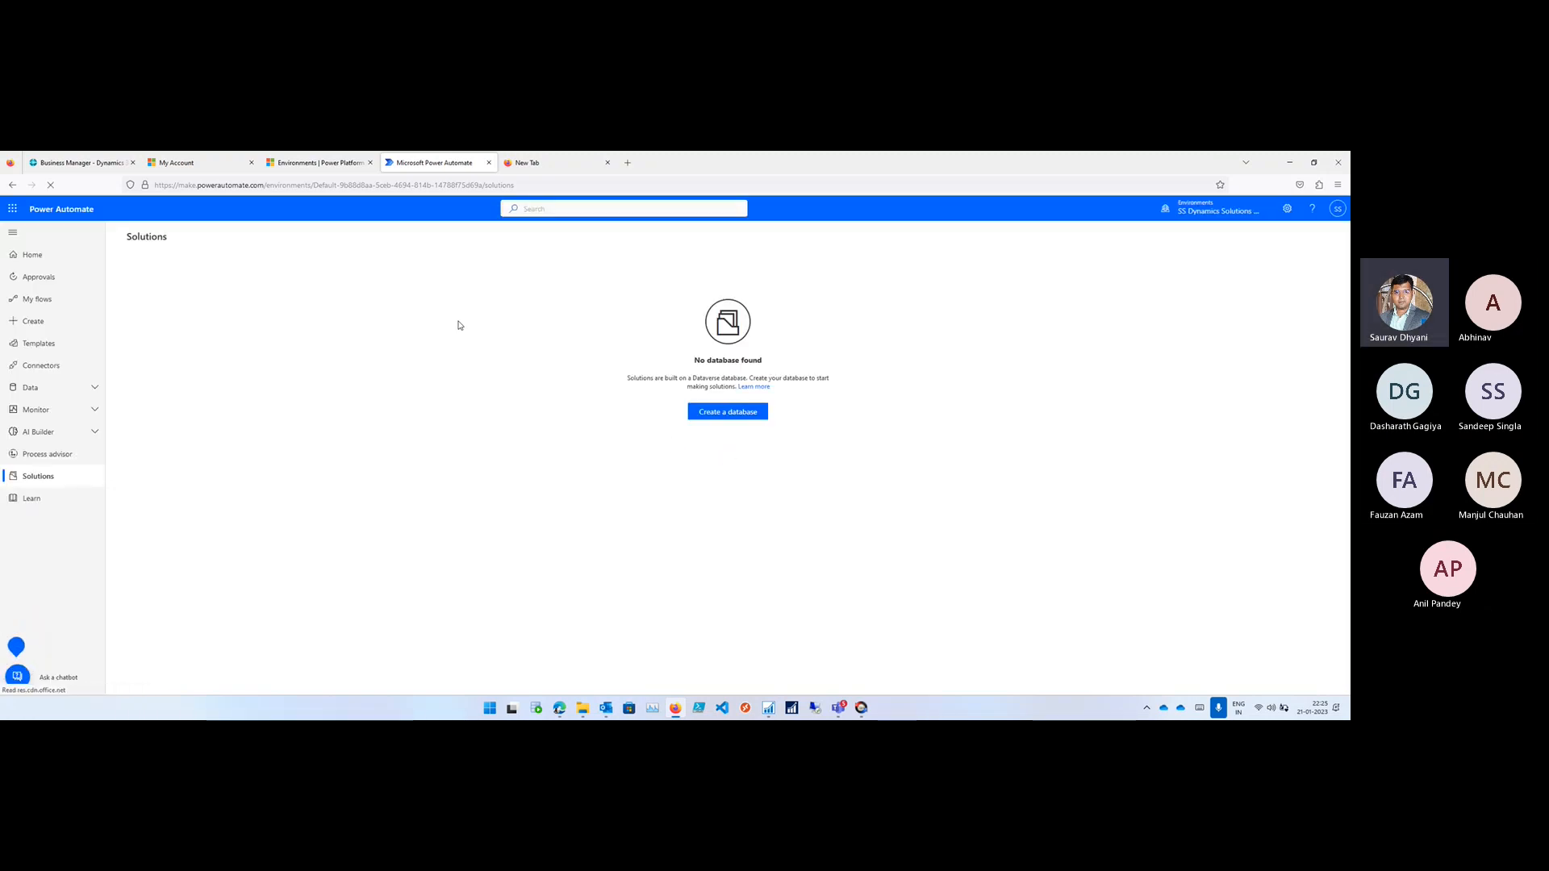
pyautogui.click(747, 415)
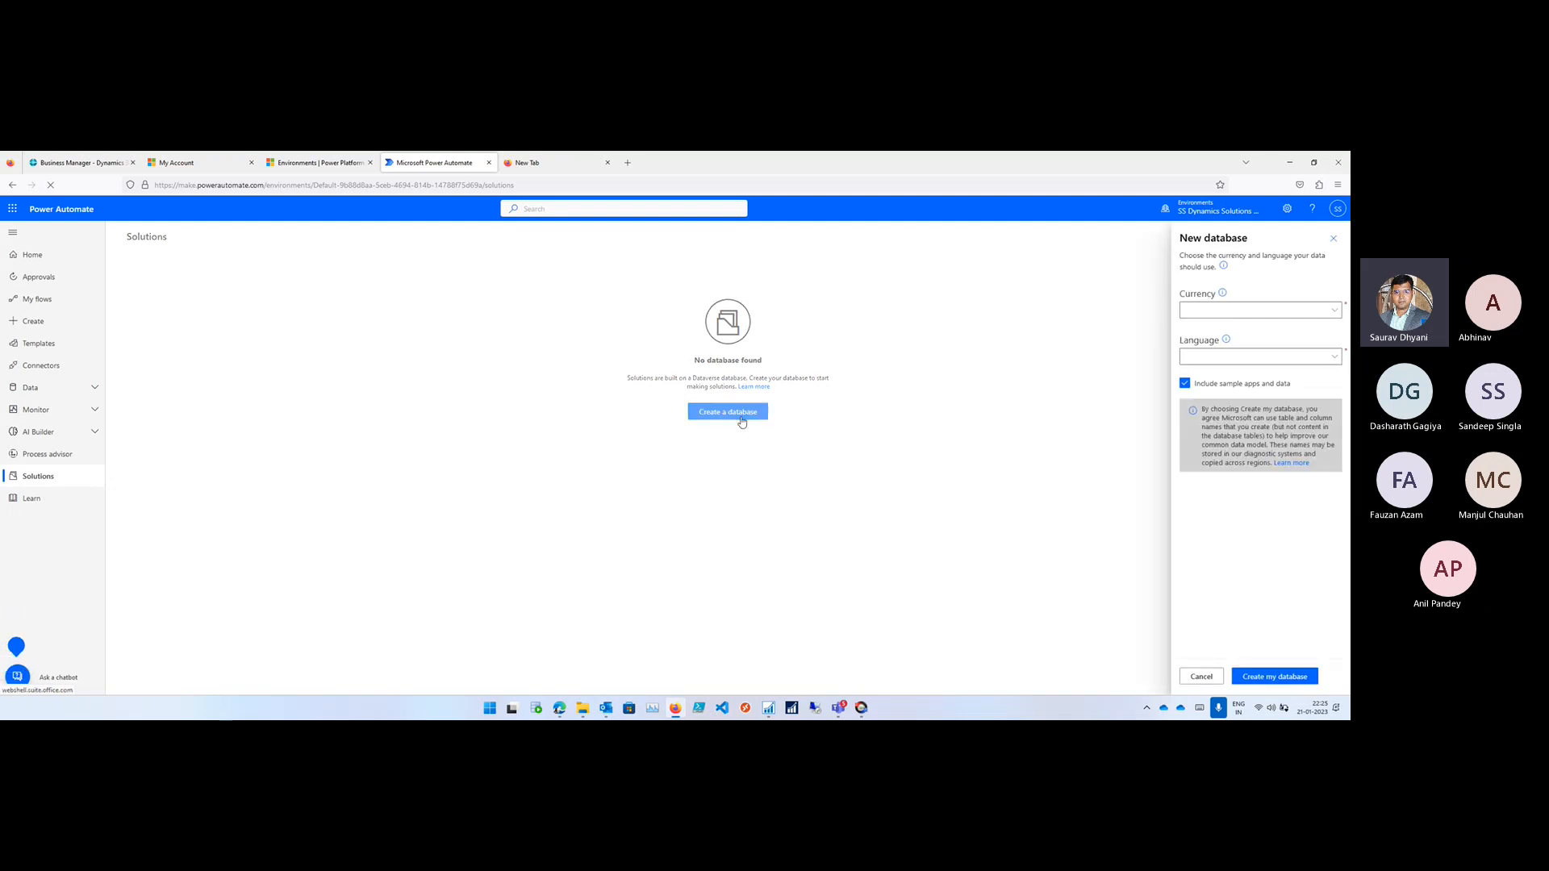
pyautogui.click(1335, 313)
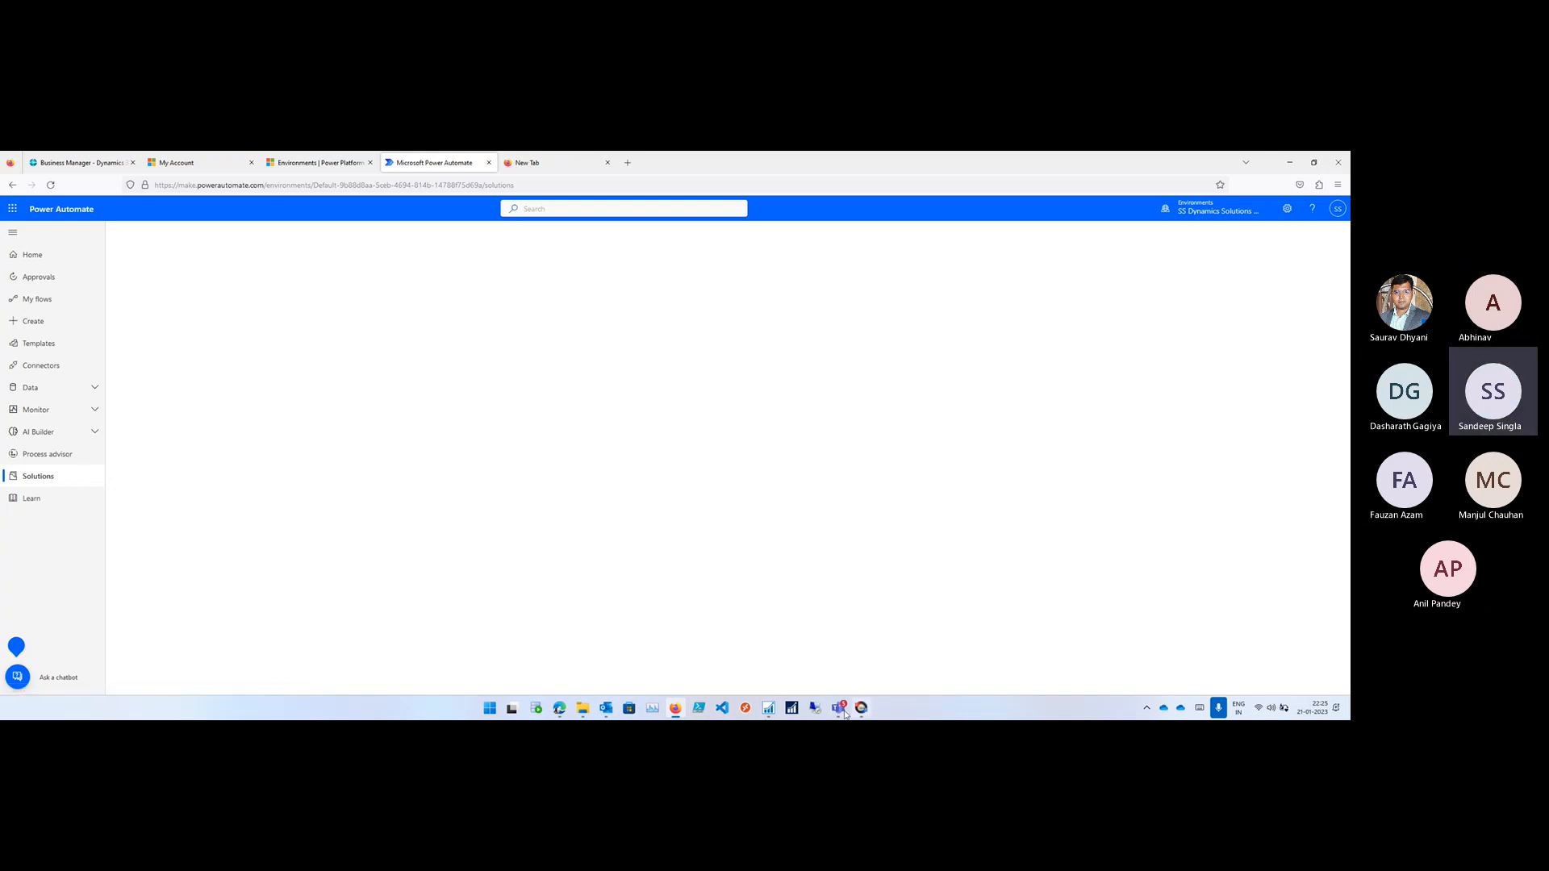
# - Switch to the Microsoft Teams meeting and stop sharing the attendee's screen
pyautogui.moveTo(844, 714)
pyautogui.click(888, 652)
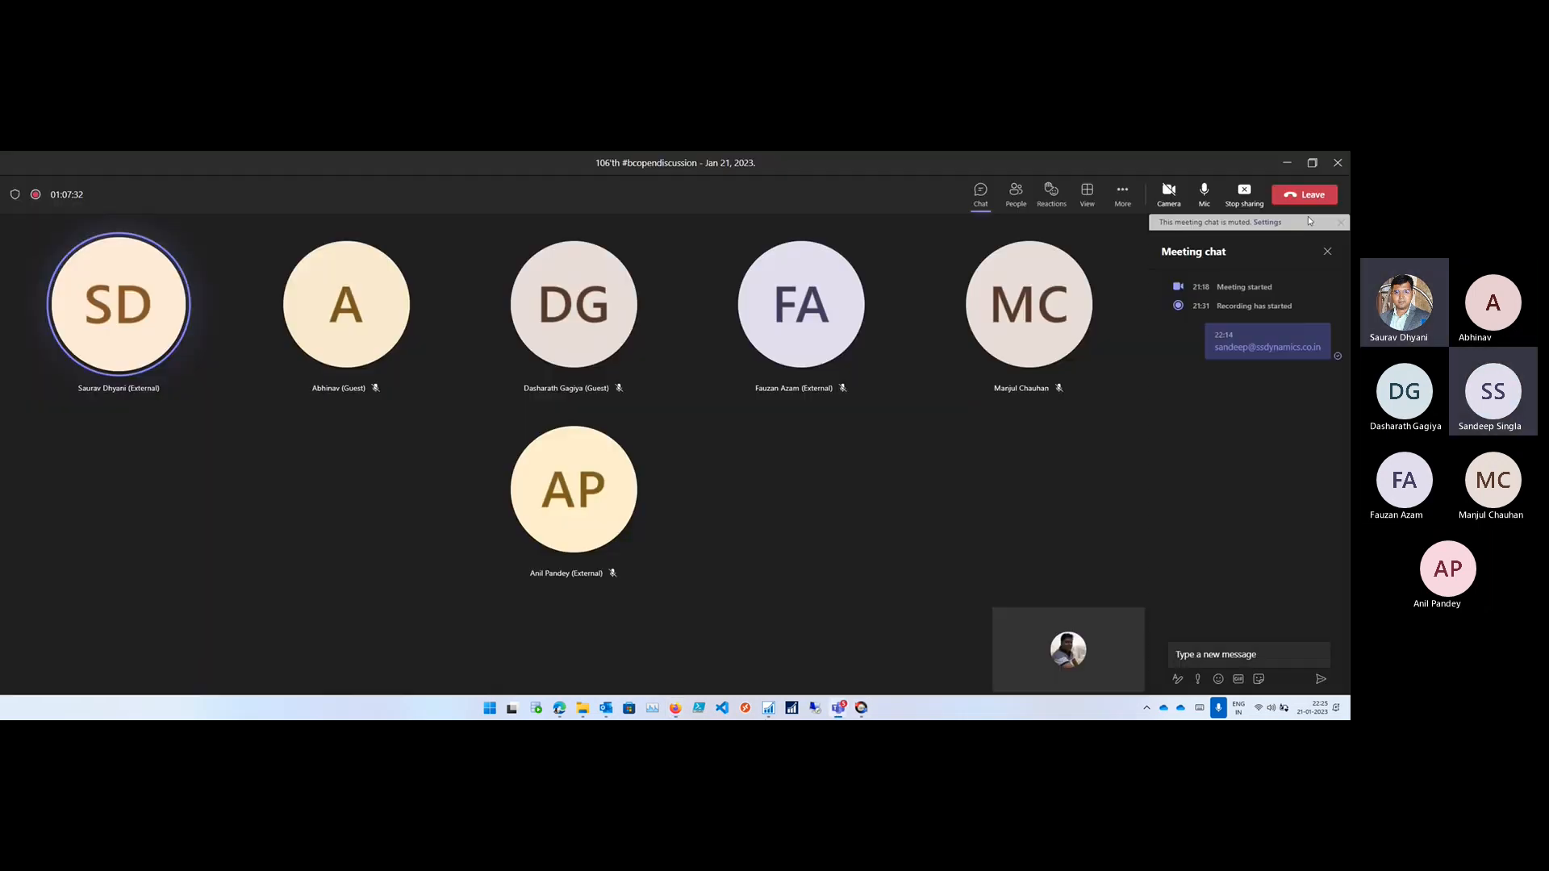
pyautogui.click(1244, 197)
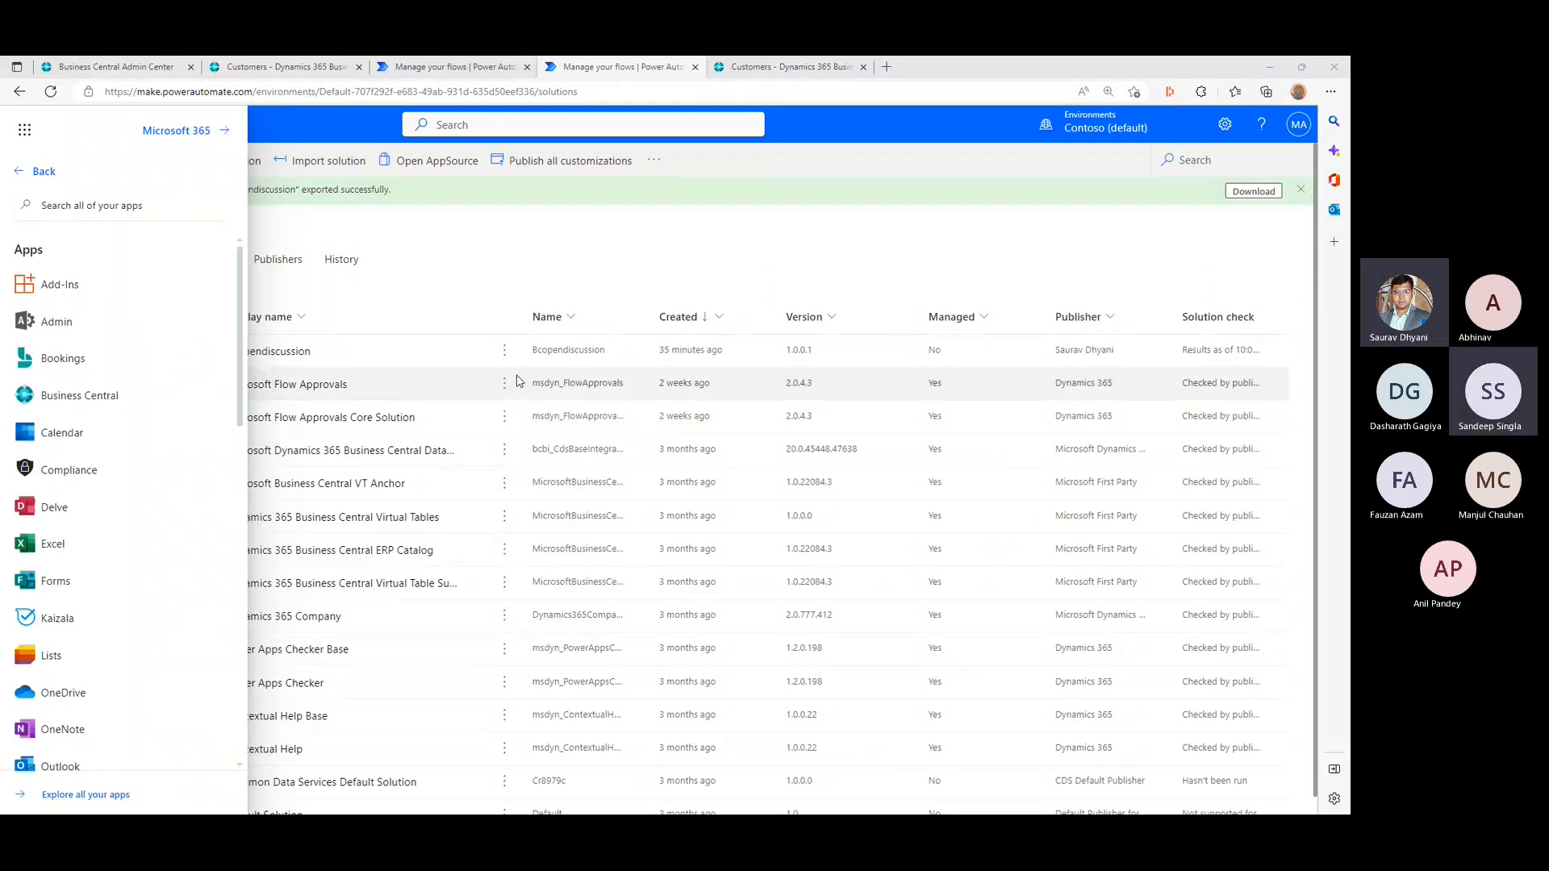
# - Open the Bcopendiscussion solution in Power Automate's Contoso (default) environment to view its objects
pyautogui.click(289, 352)
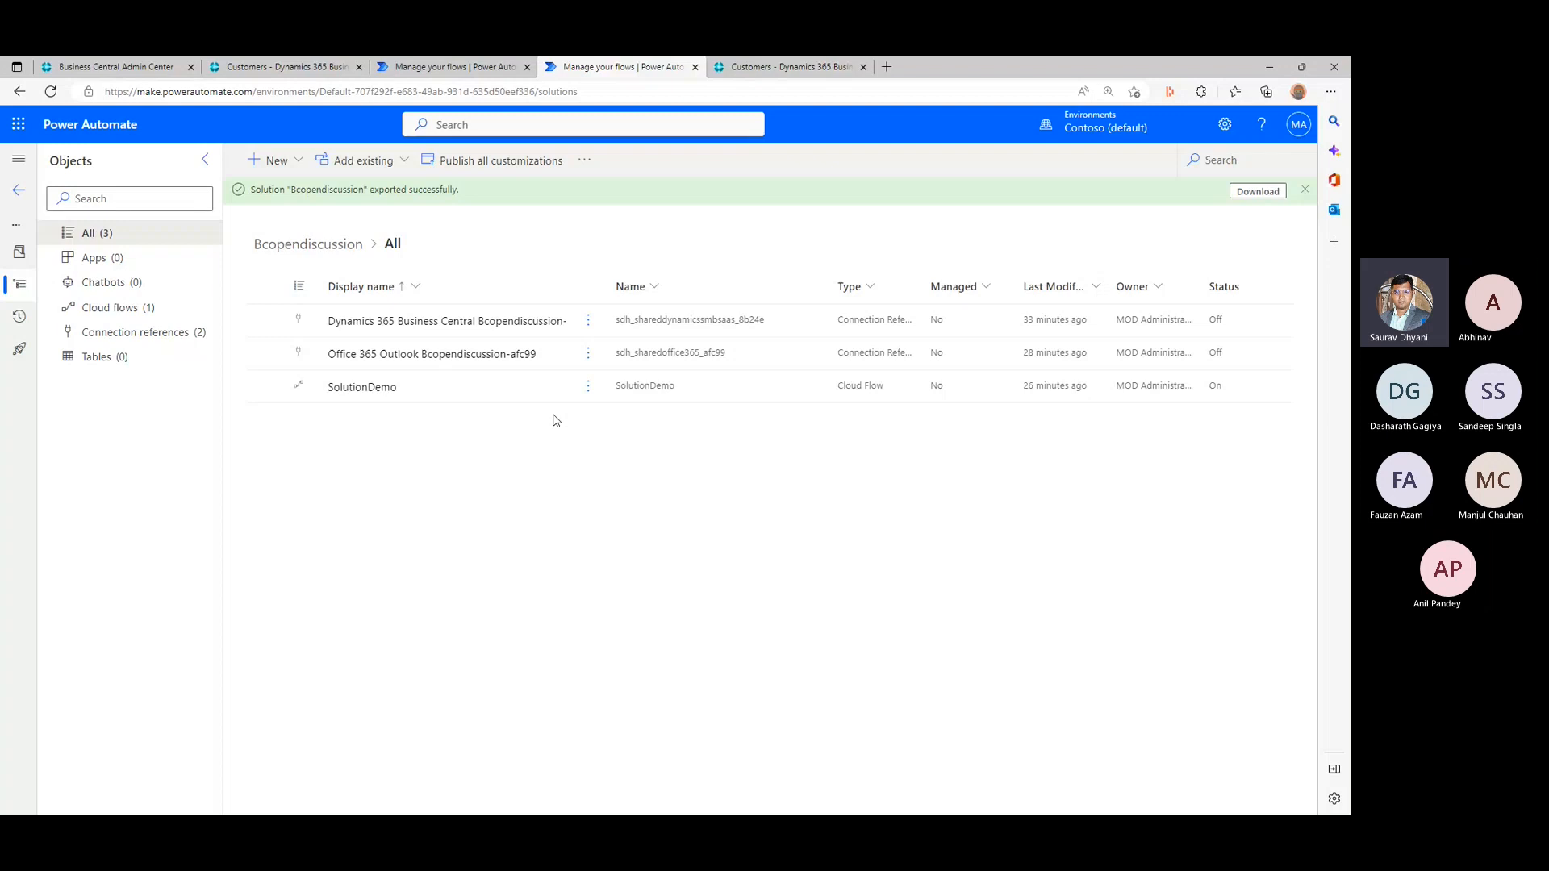
# - Reopen the Bcopendiscussion solution from the solutions list and point out its Dynamics 365 Business Central and Office 365 Outlook connection references
pyautogui.click(16, 195)
pyautogui.click(39, 518)
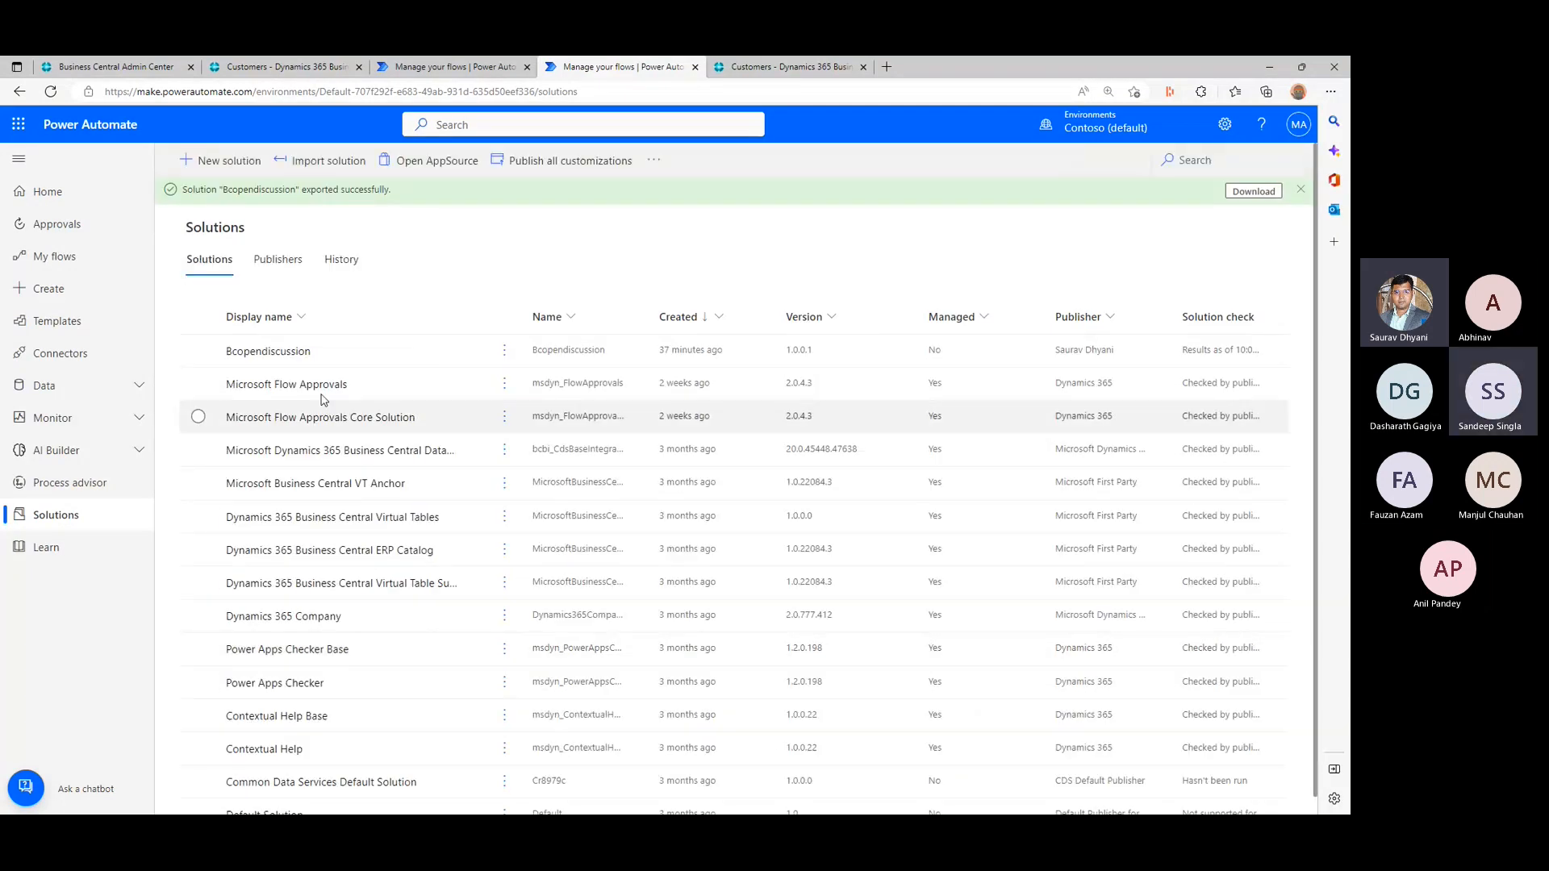
pyautogui.click(289, 351)
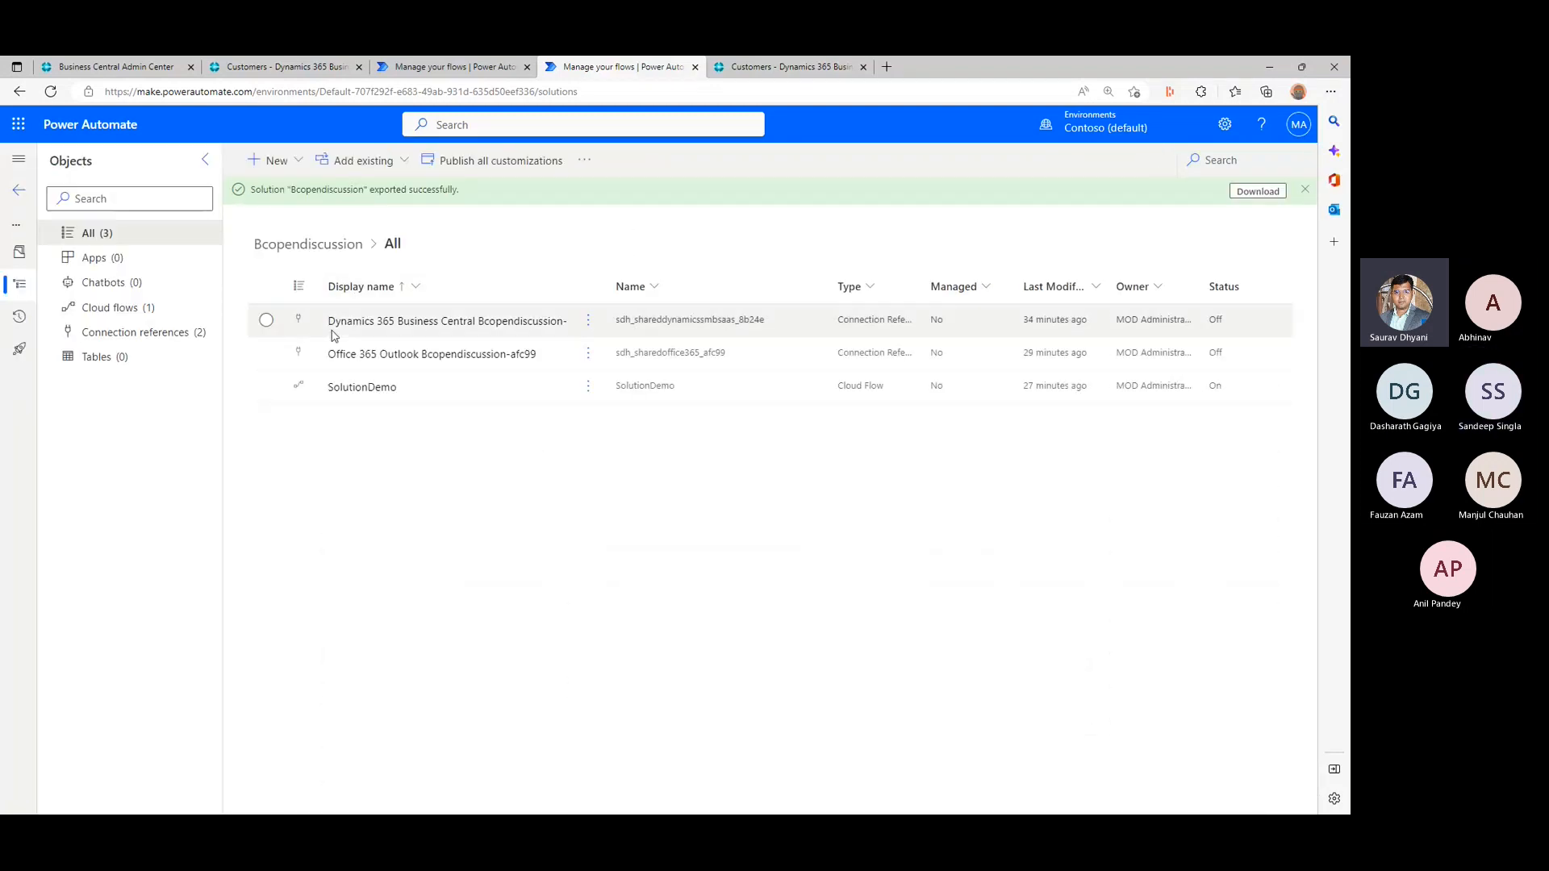
pyautogui.click(619, 324)
pyautogui.click(638, 355)
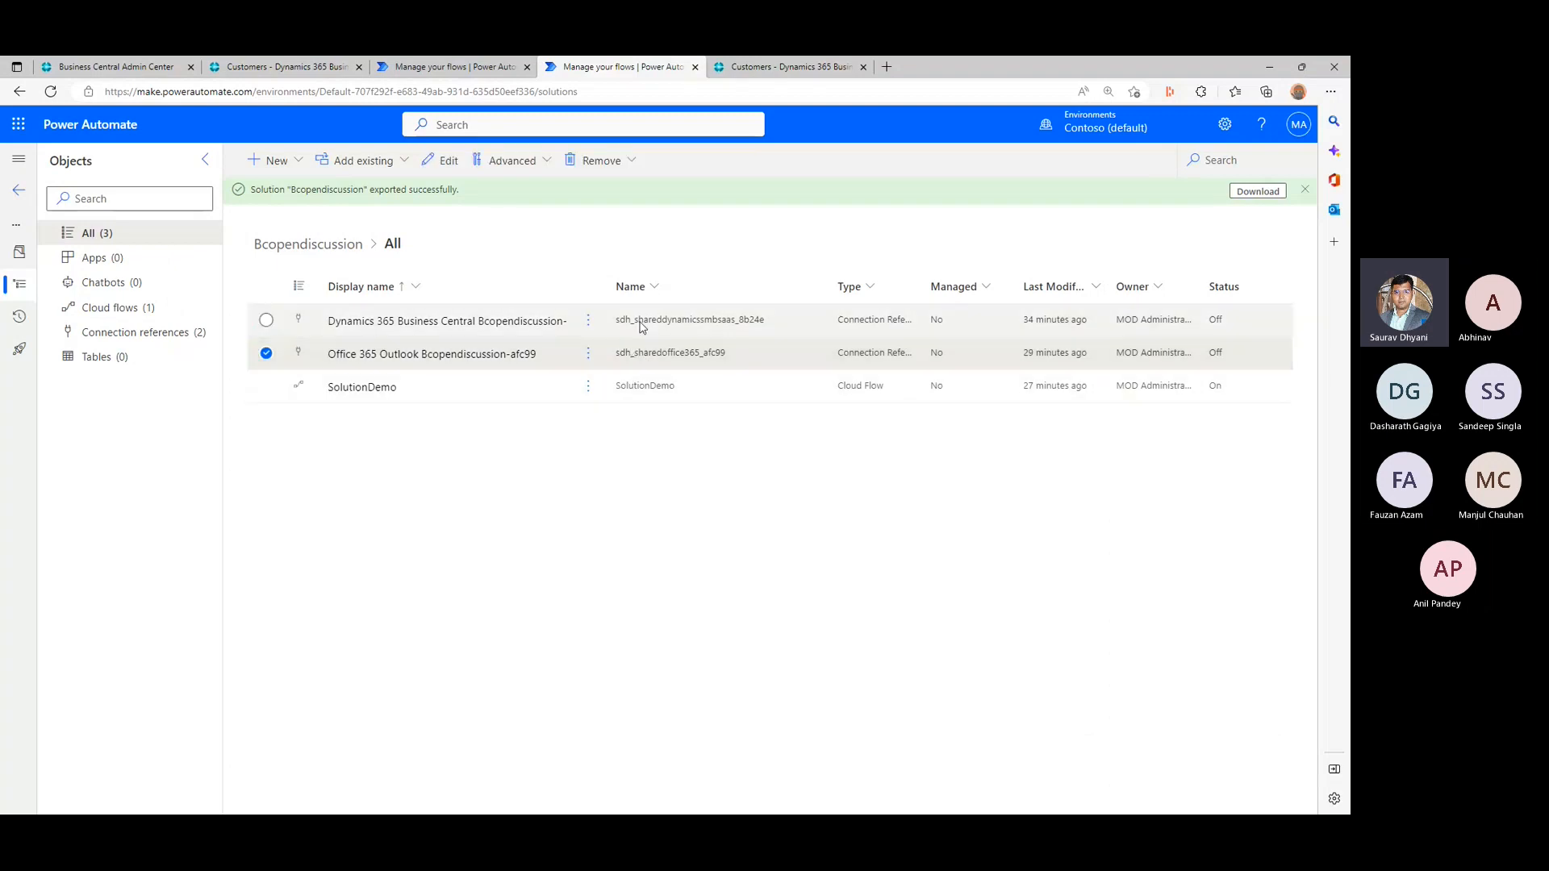
pyautogui.click(641, 325)
pyautogui.click(662, 348)
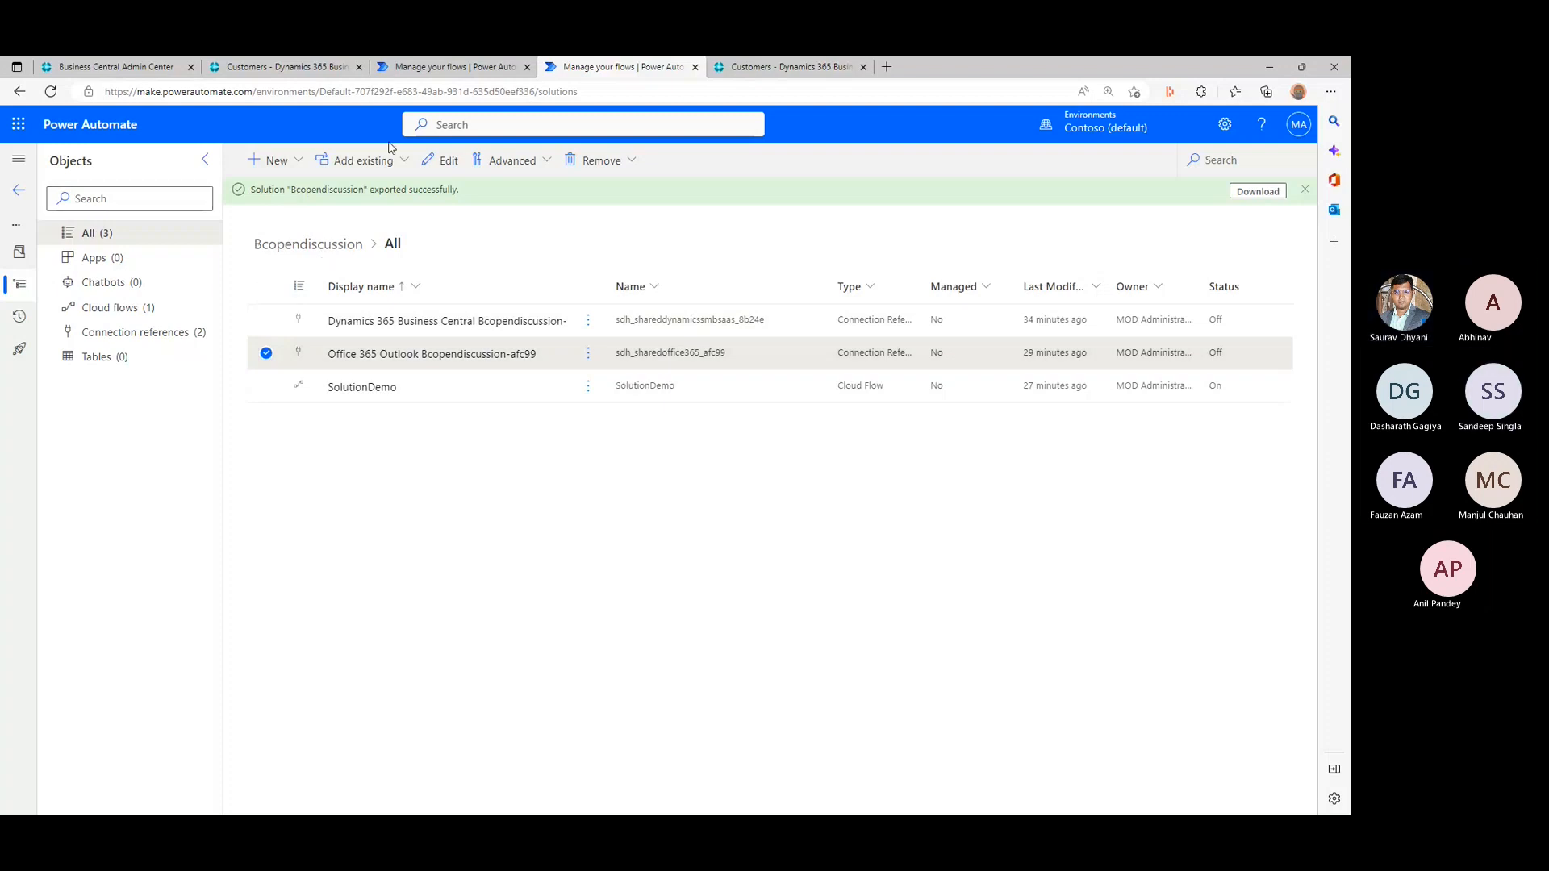
# - Return to the solutions list, select the Bcopendiscussion solution to show its available commands, and clear the selection
pyautogui.click(19, 190)
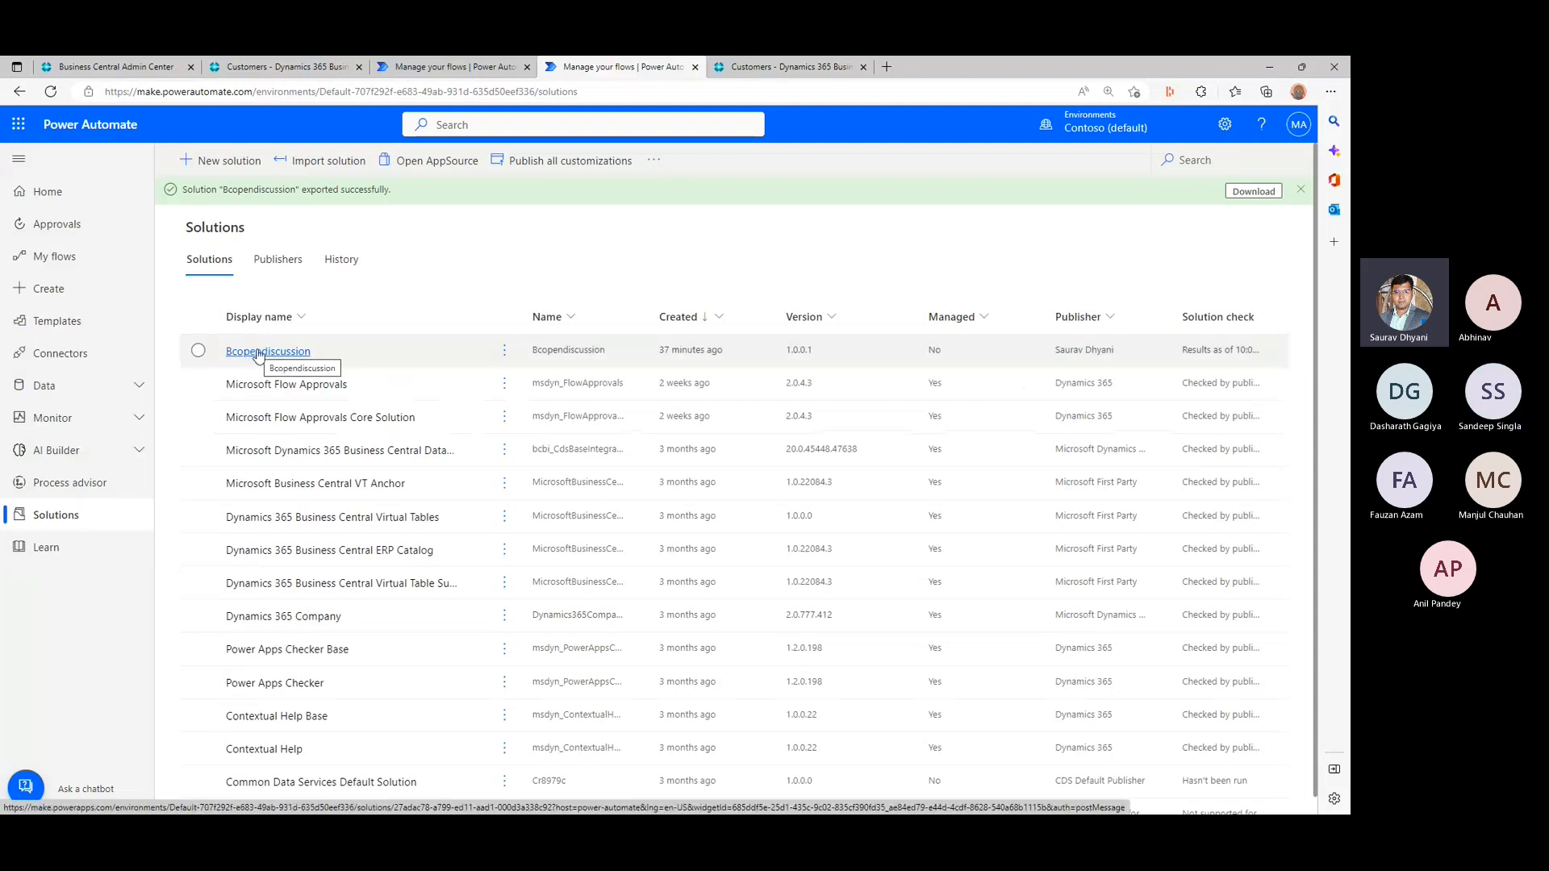
pyautogui.click(199, 348)
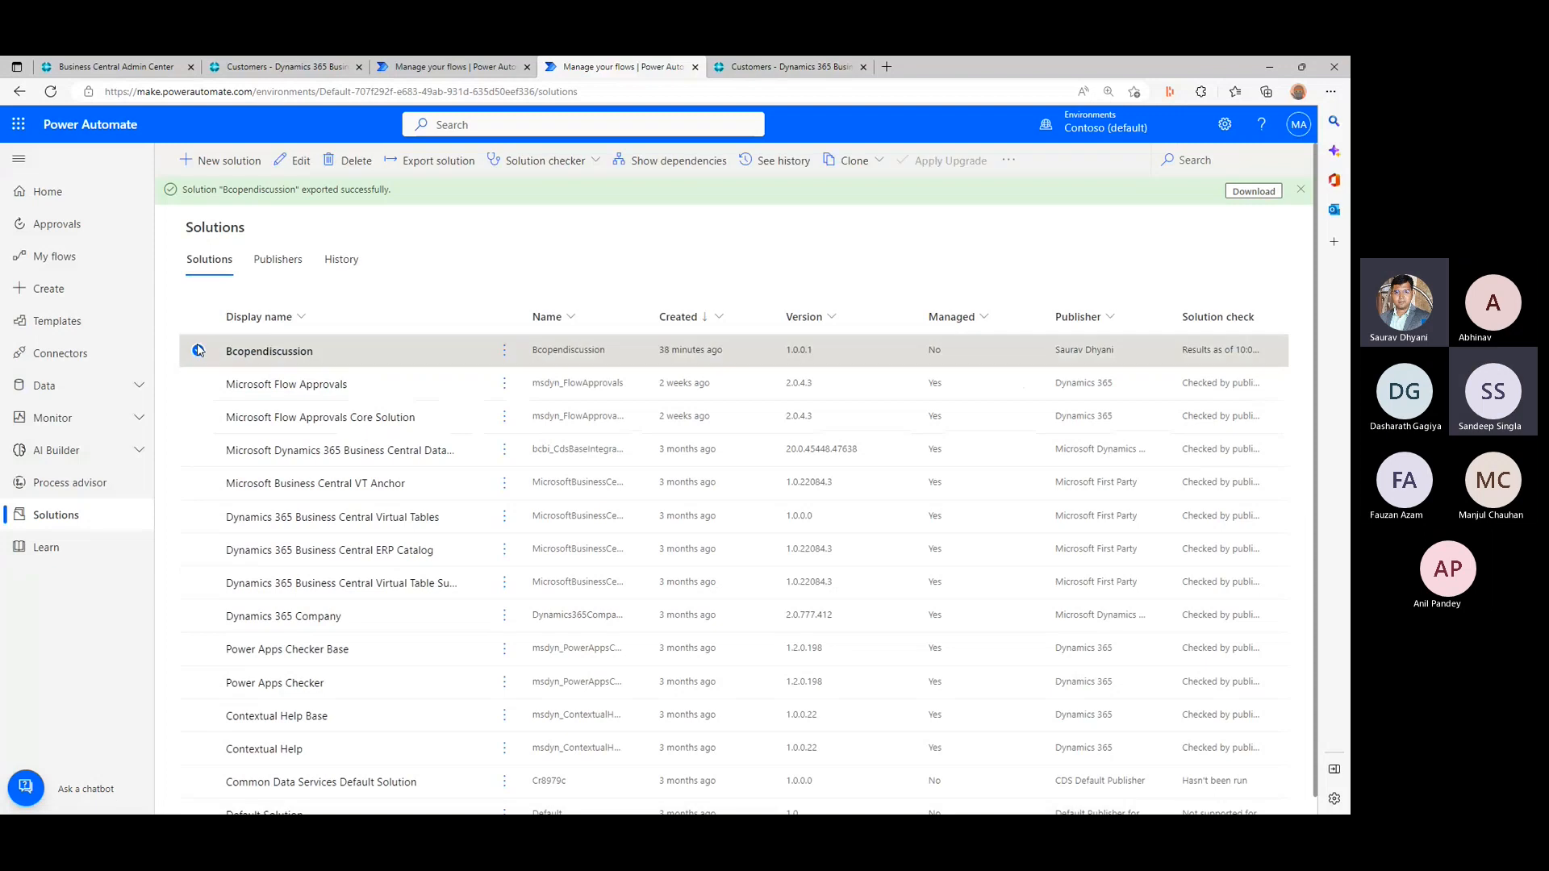
pyautogui.click(199, 348)
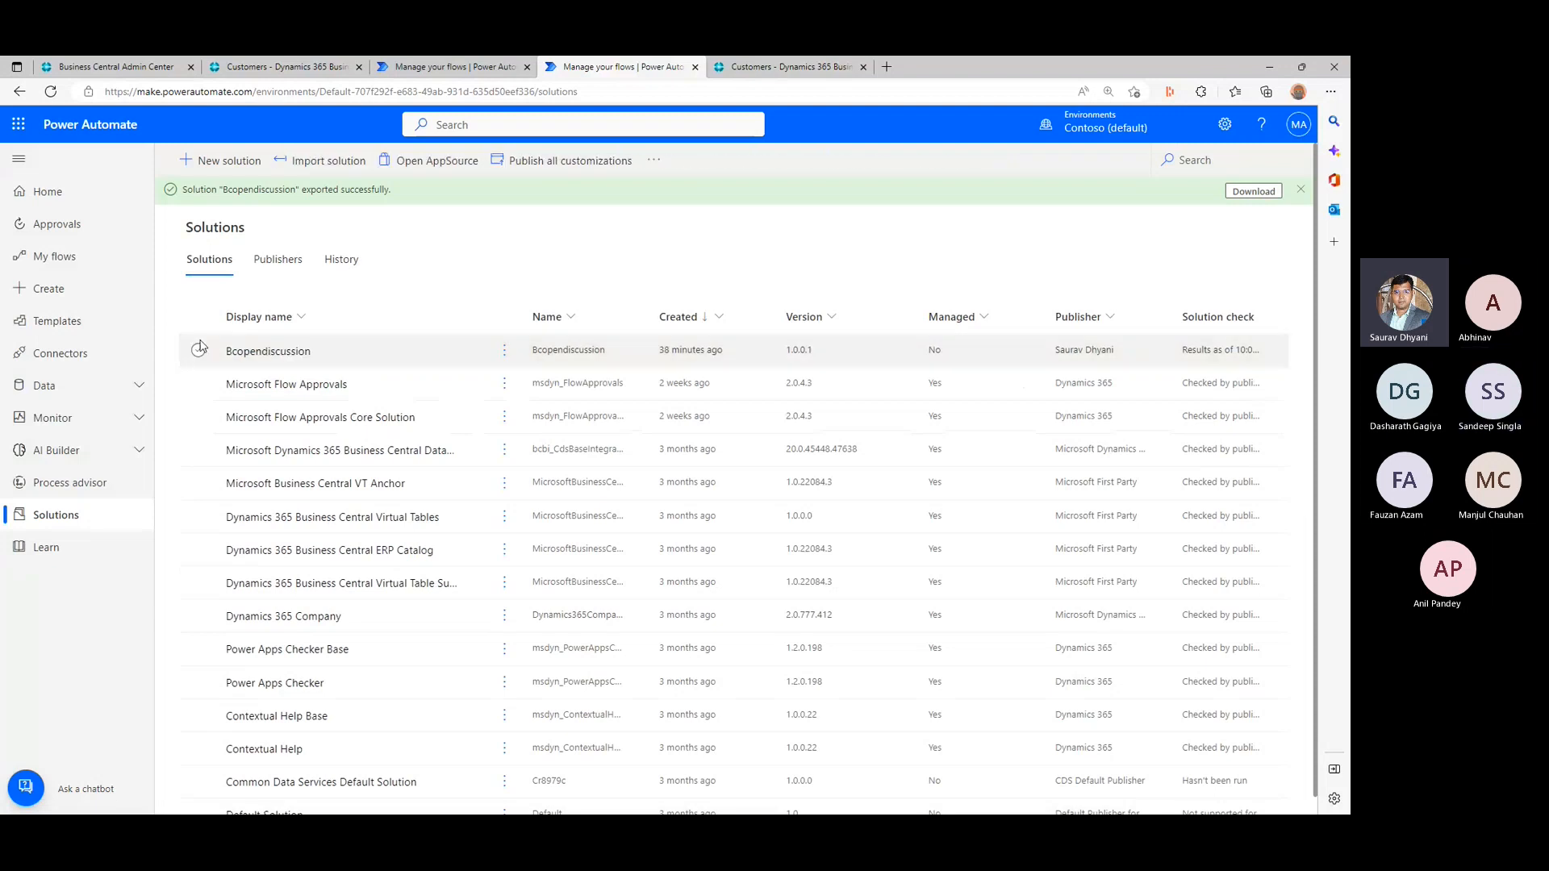
# - Open AppSource from the solutions page and examine the apps offered for Power Platform
pyautogui.click(436, 166)
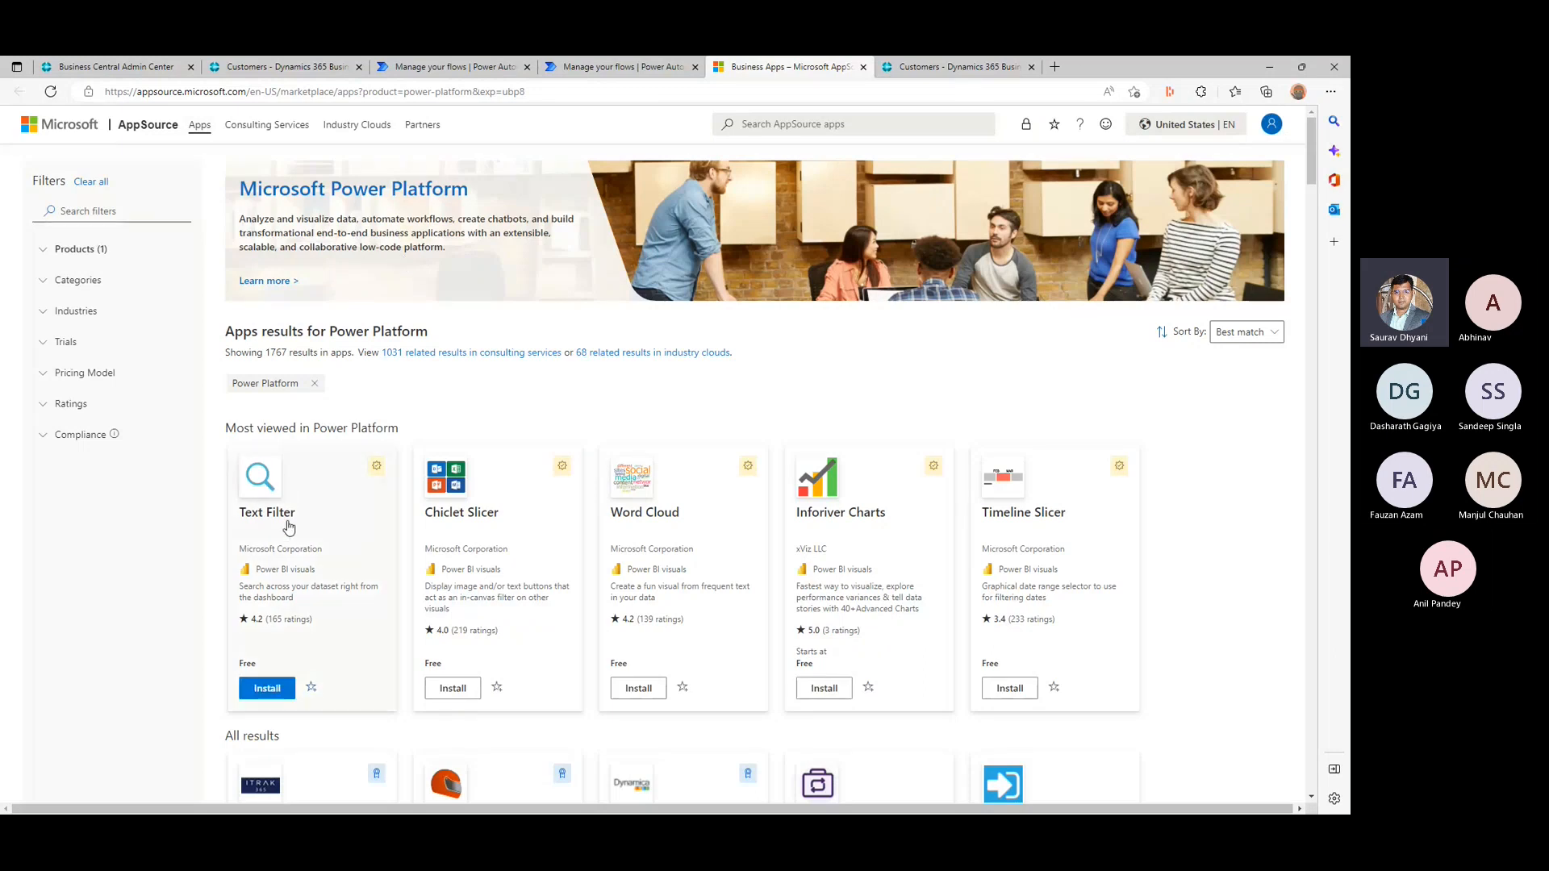
pyautogui.scroll(-3, 289, 528)
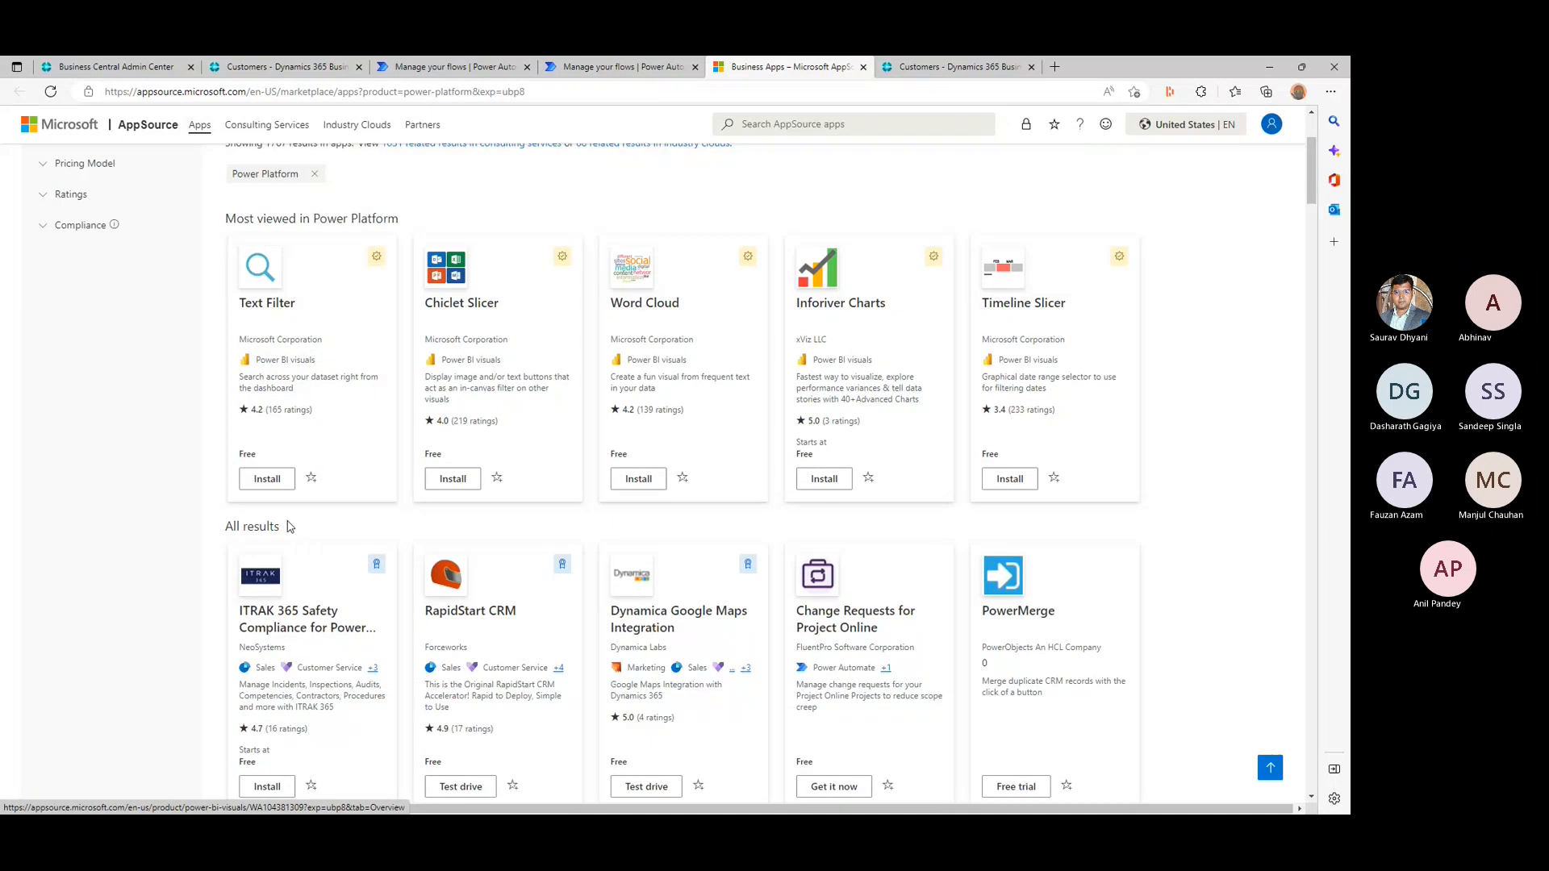
pyautogui.scroll(-1, 315, 398)
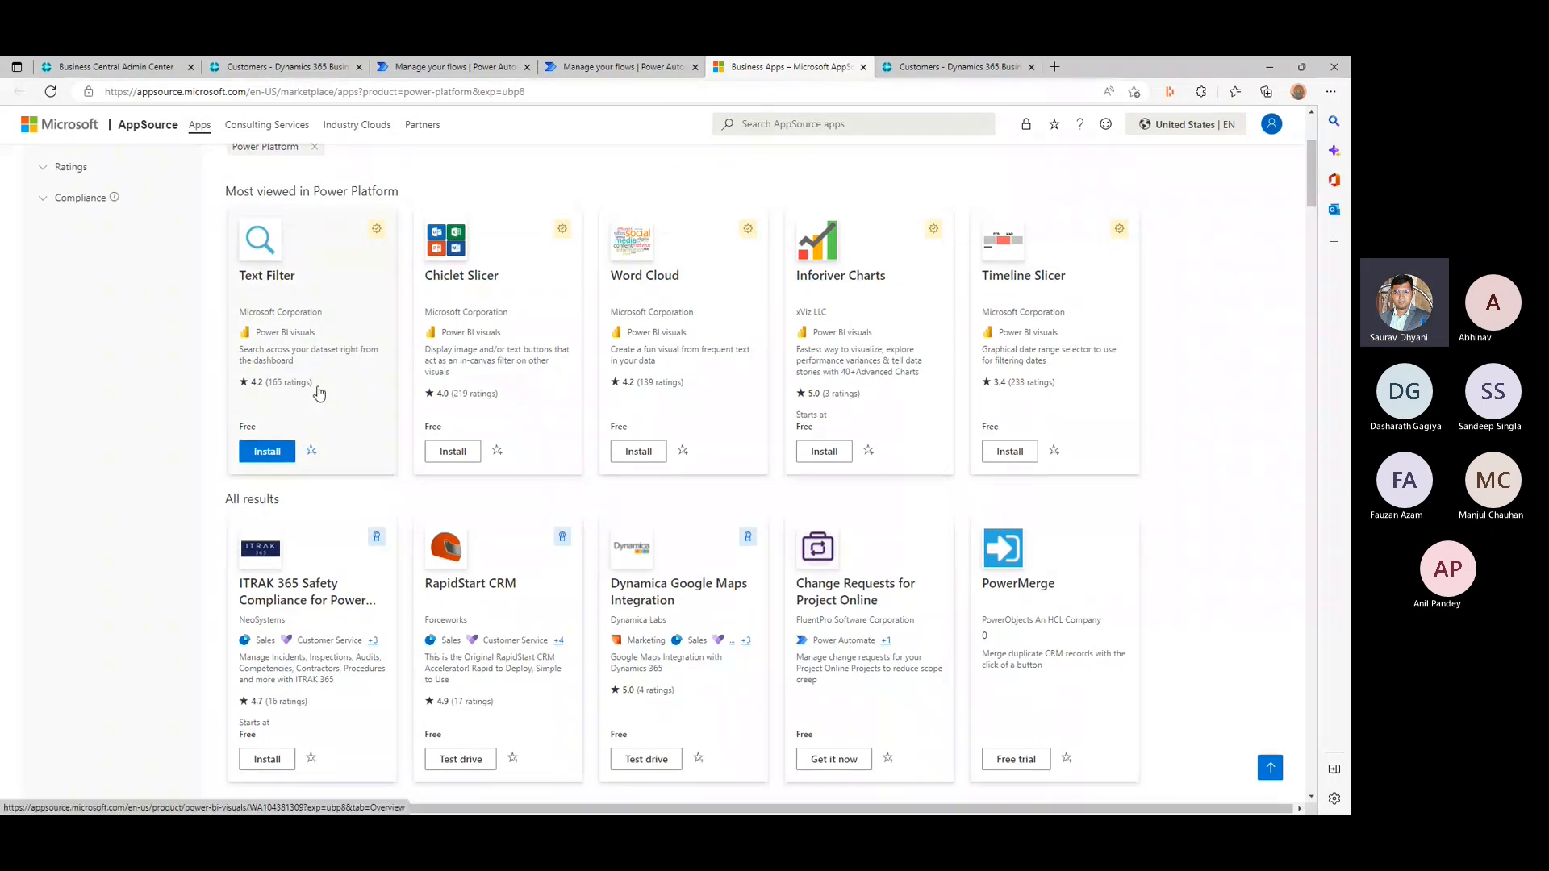
pyautogui.scroll(-2, 320, 393)
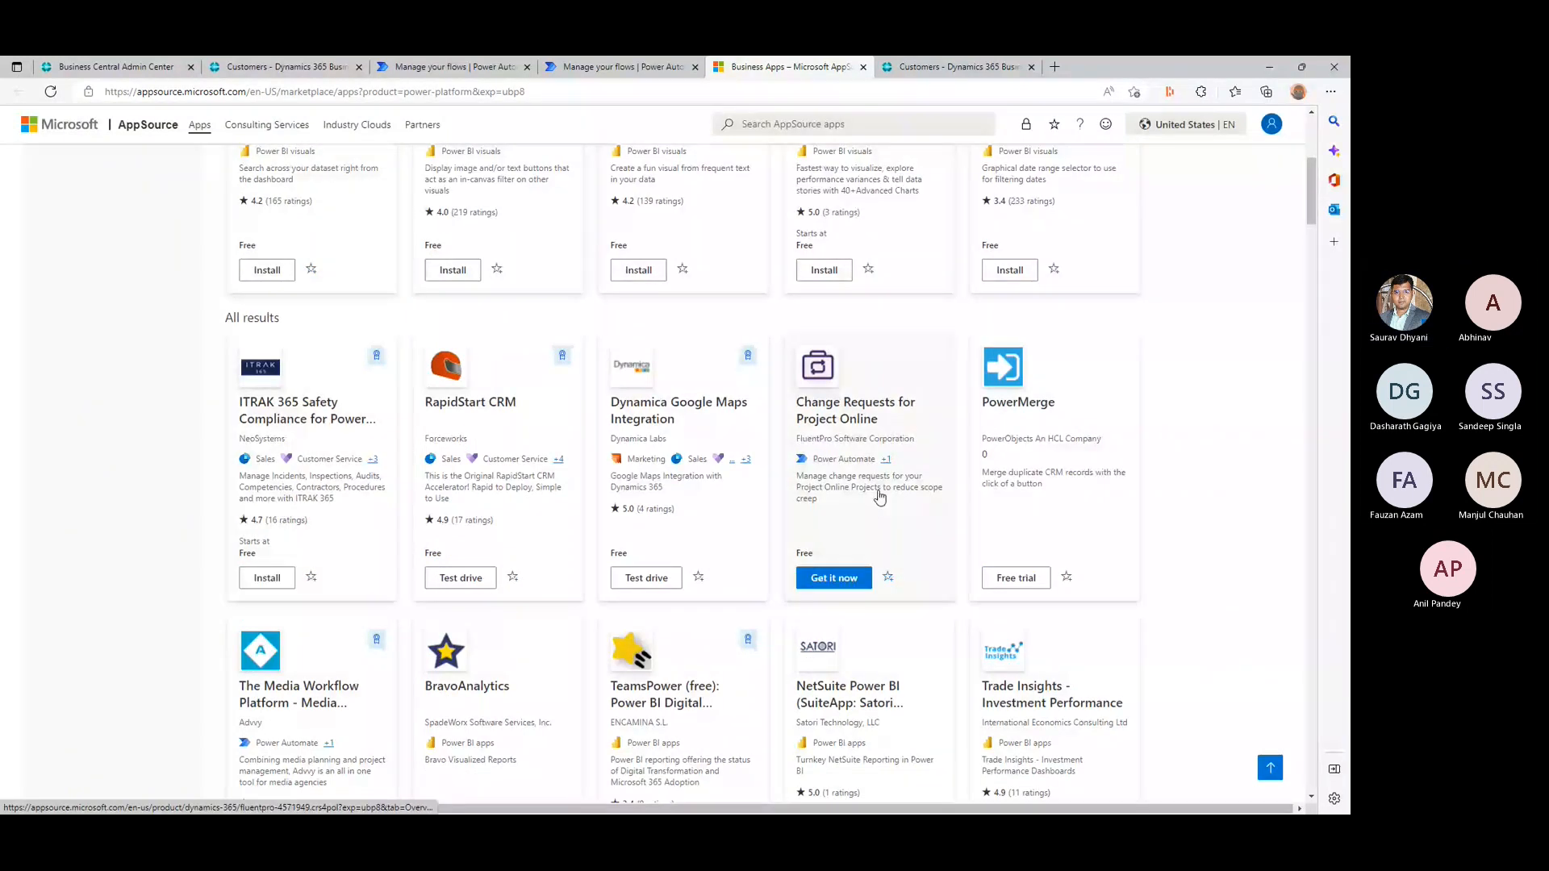
pyautogui.scroll(-3, 880, 498)
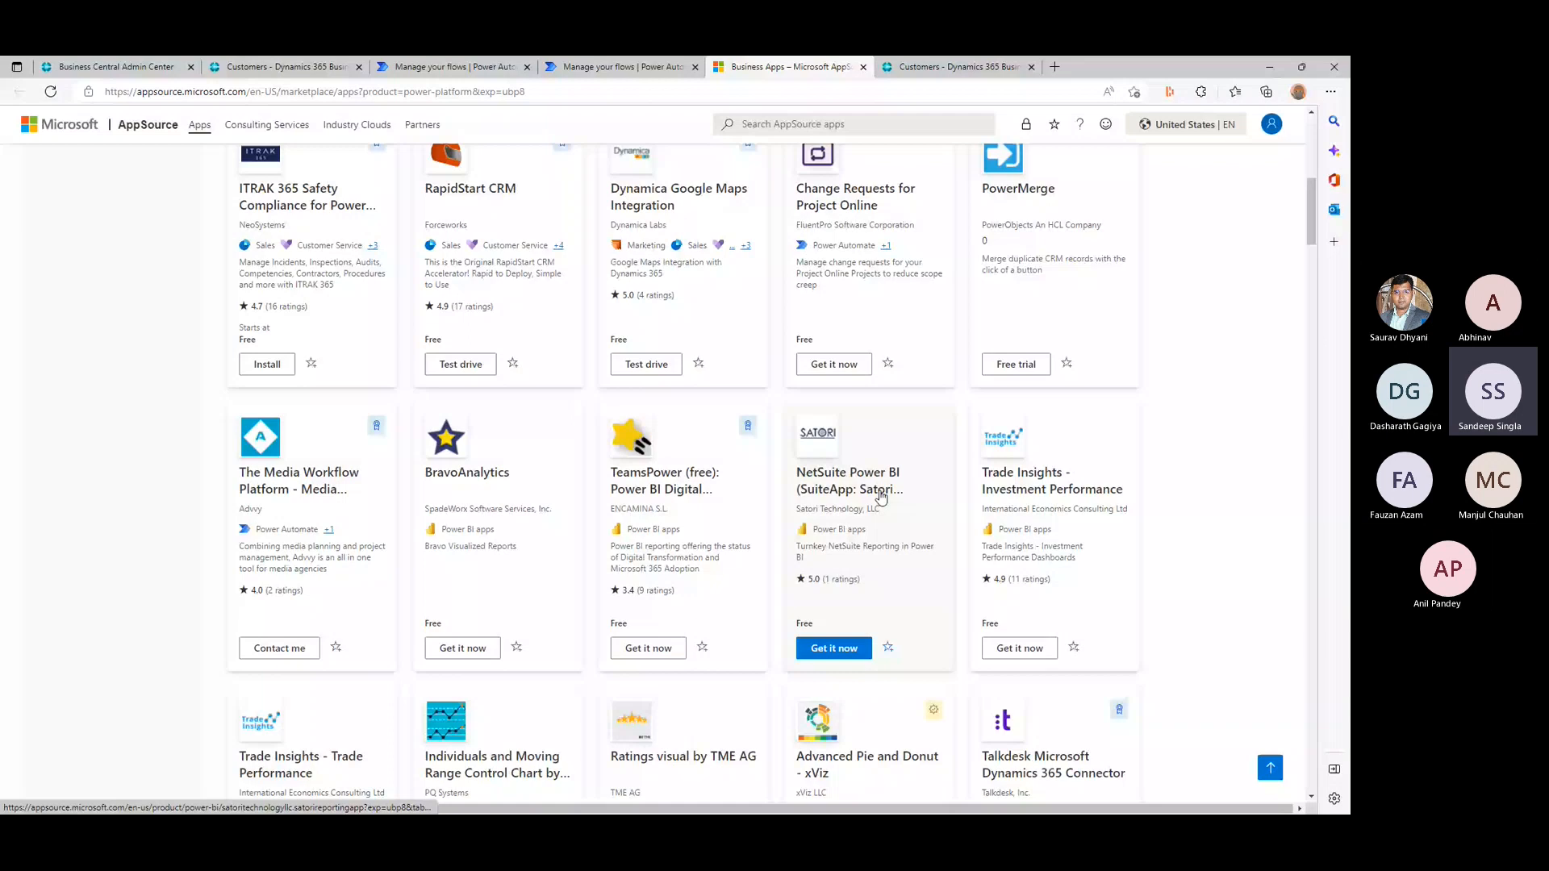
pyautogui.scroll(-10, 880, 497)
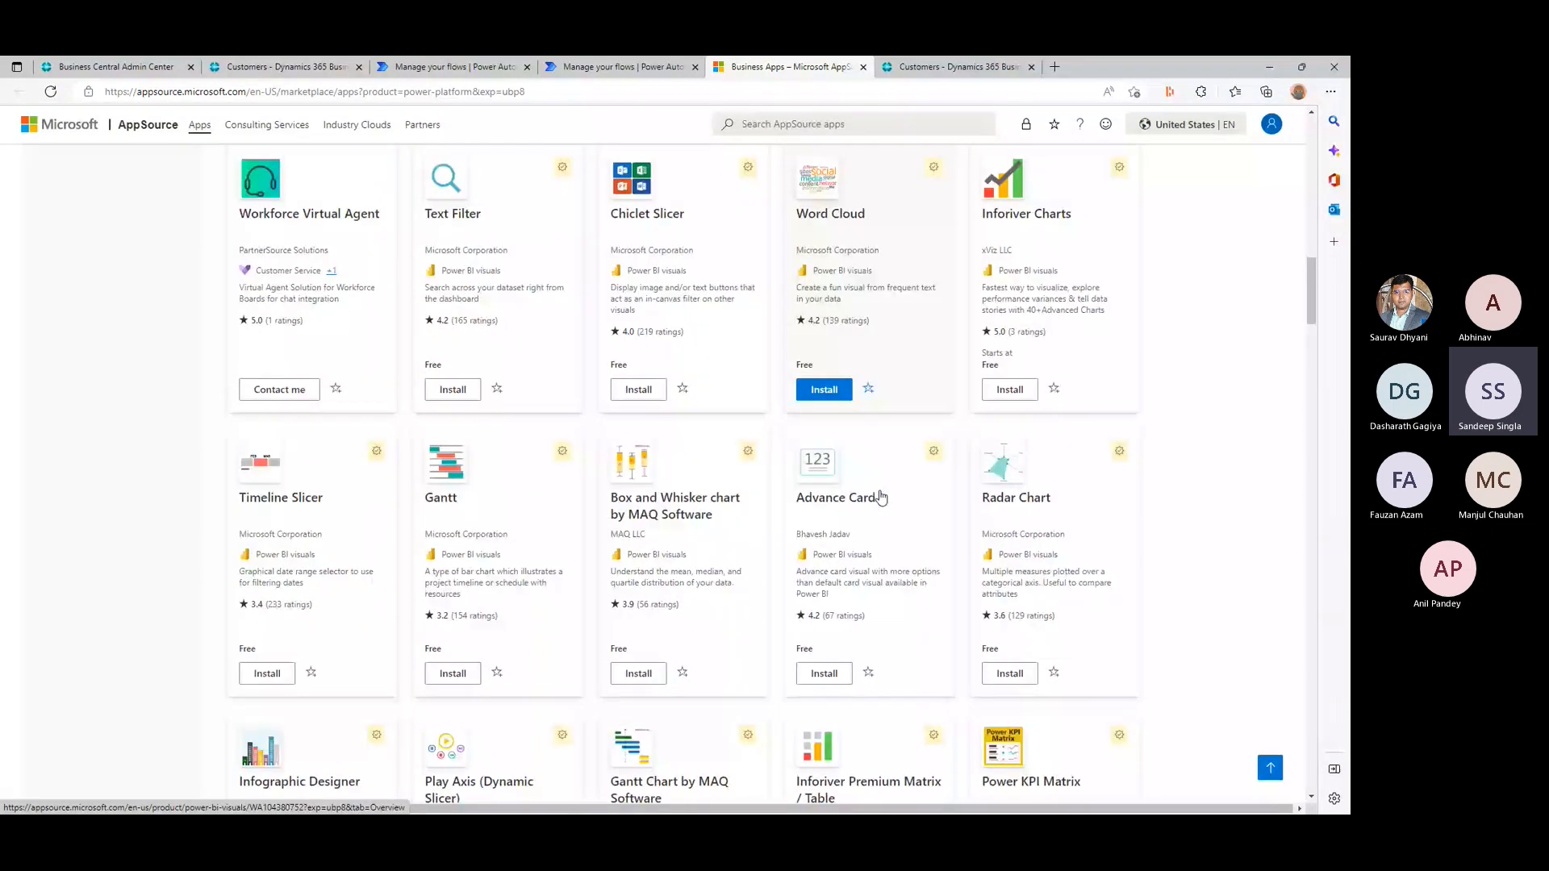
pyautogui.scroll(-8, 880, 498)
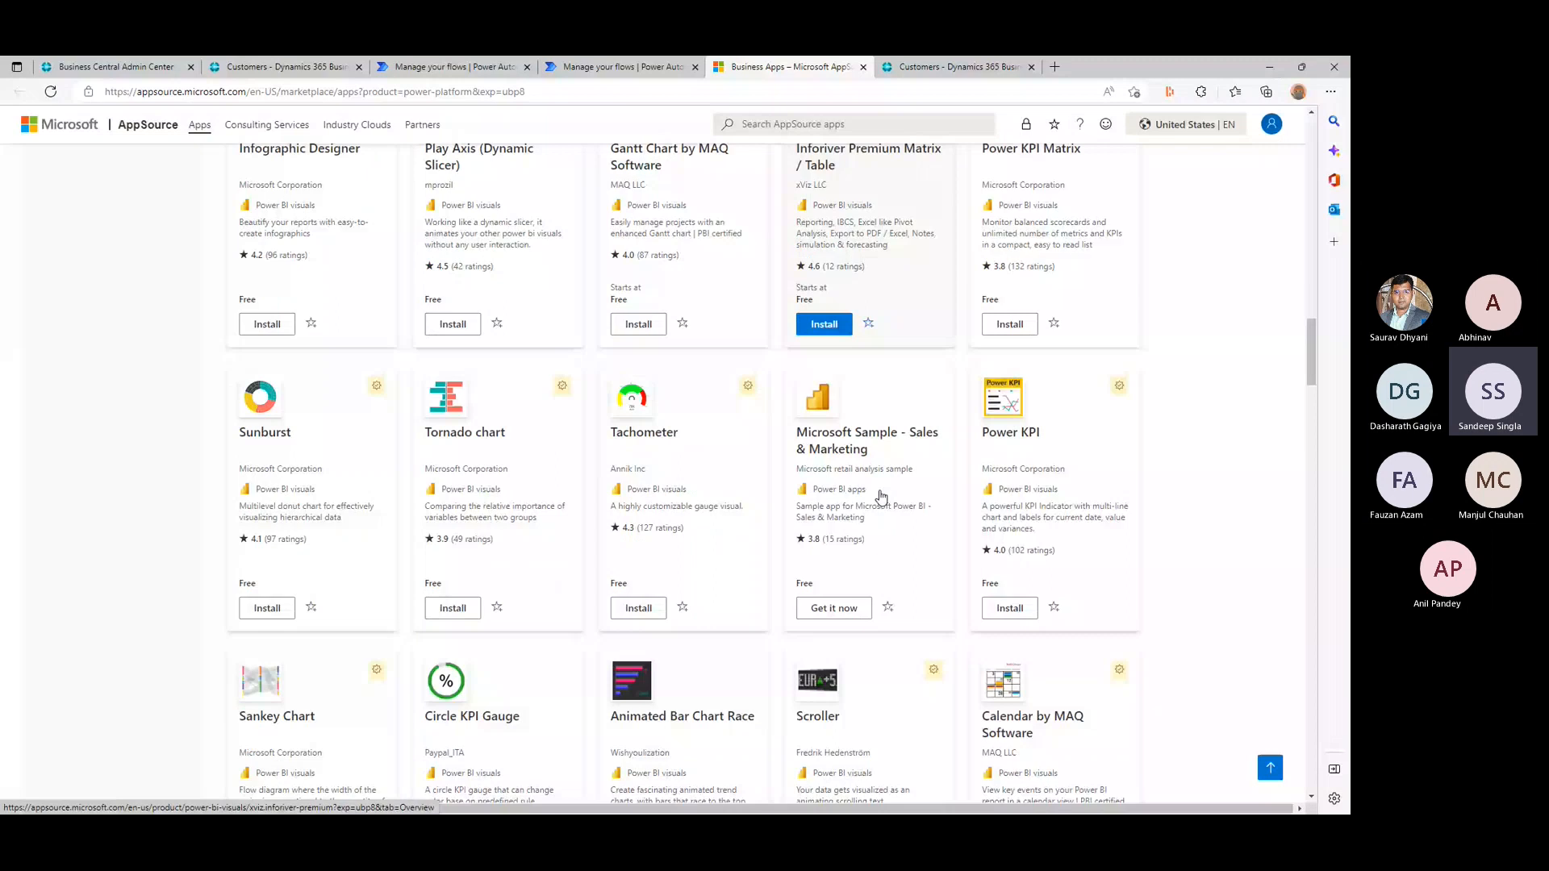
pyautogui.scroll(-1, 882, 497)
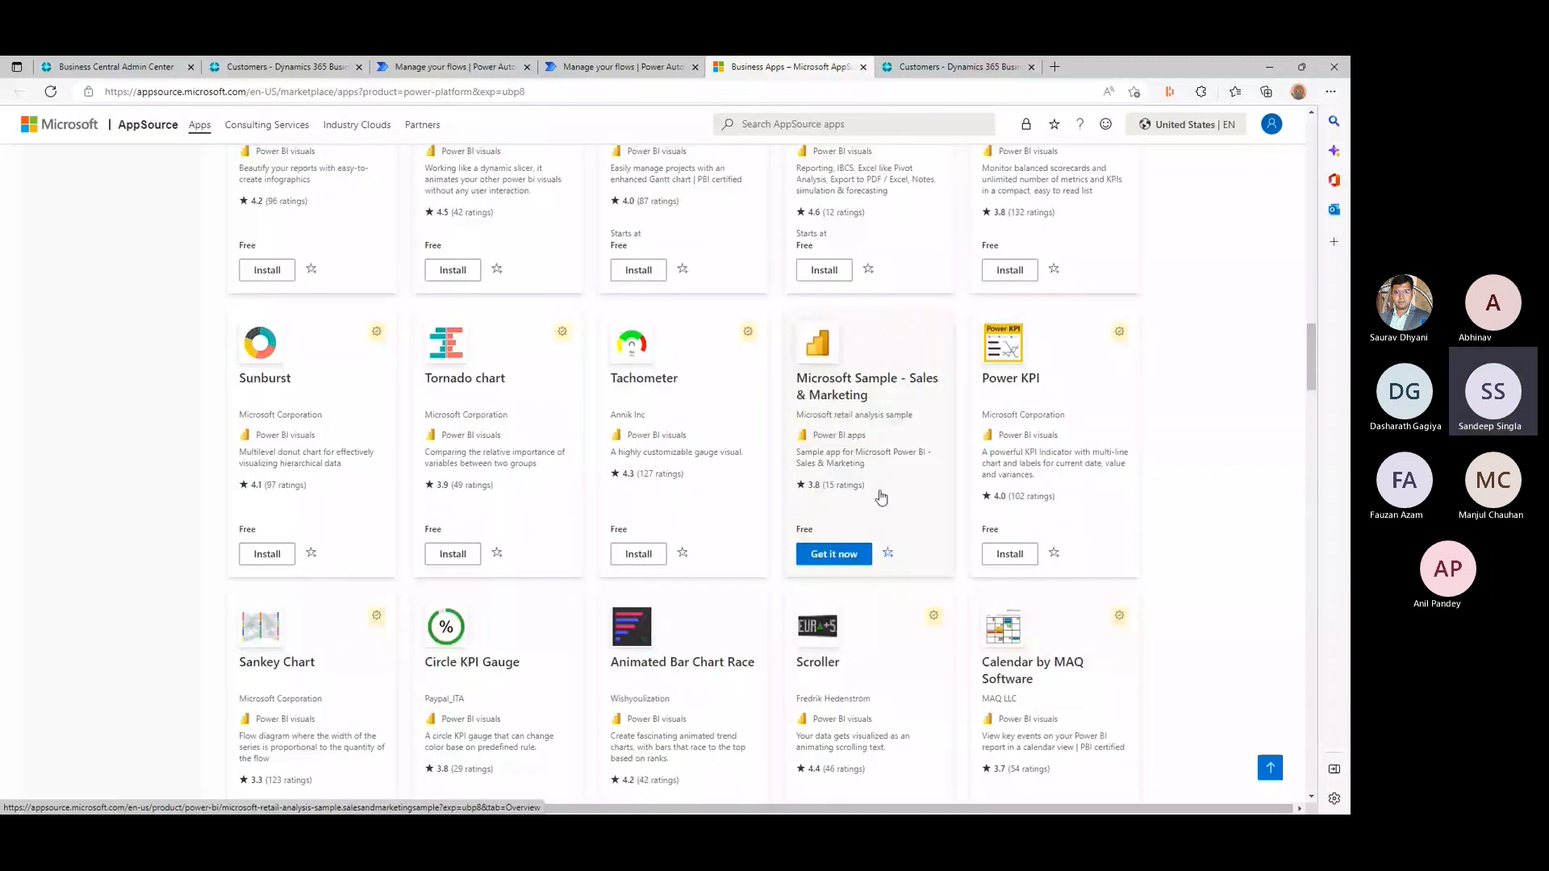
pyautogui.scroll(-5, 882, 498)
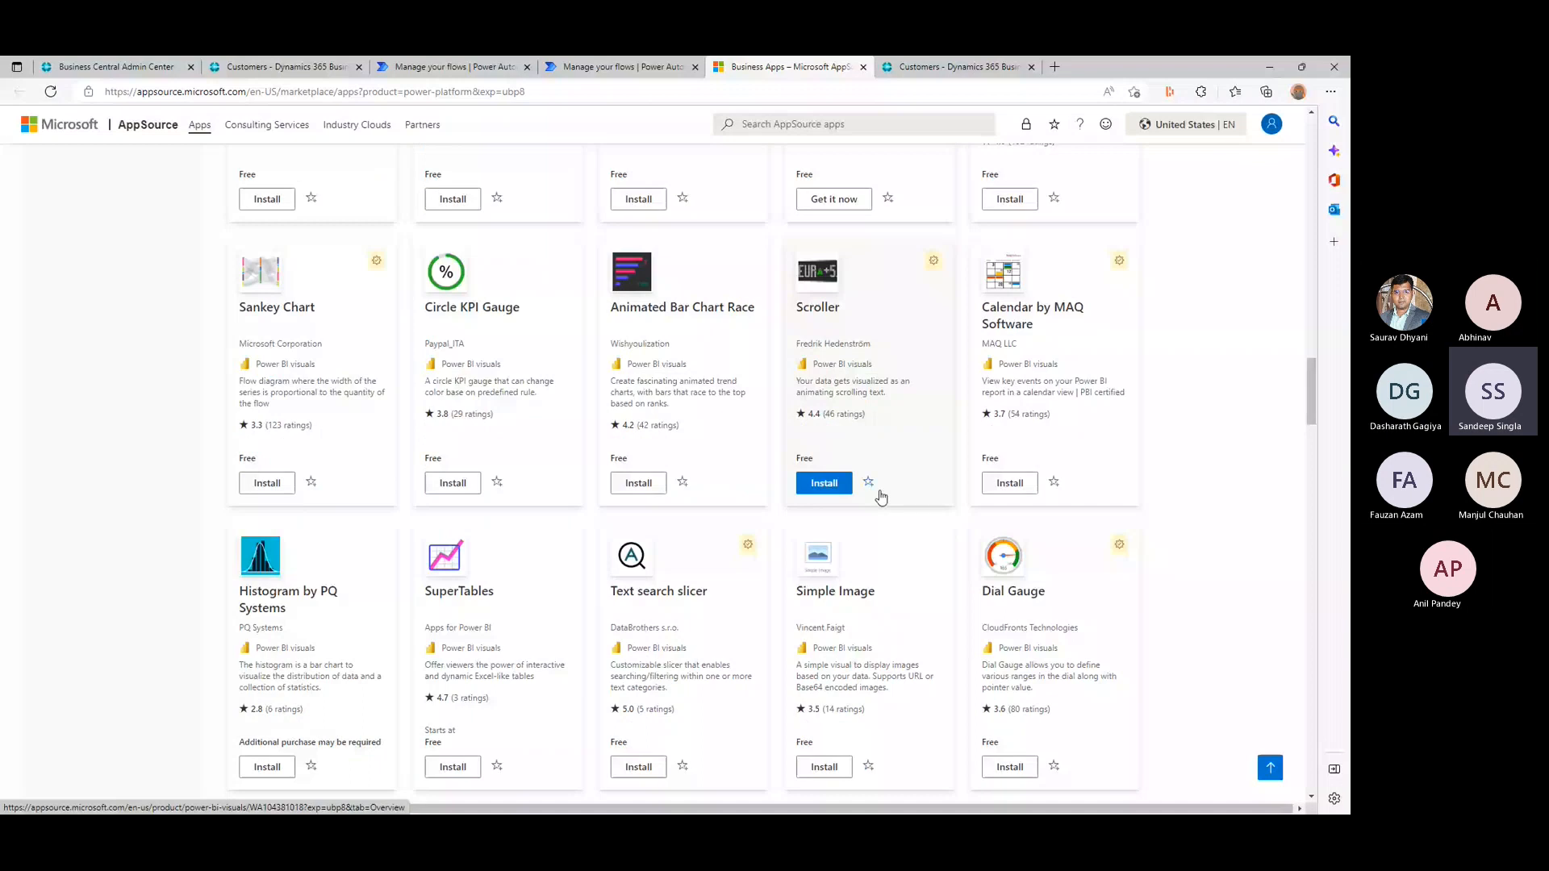
pyautogui.scroll(-1, 882, 497)
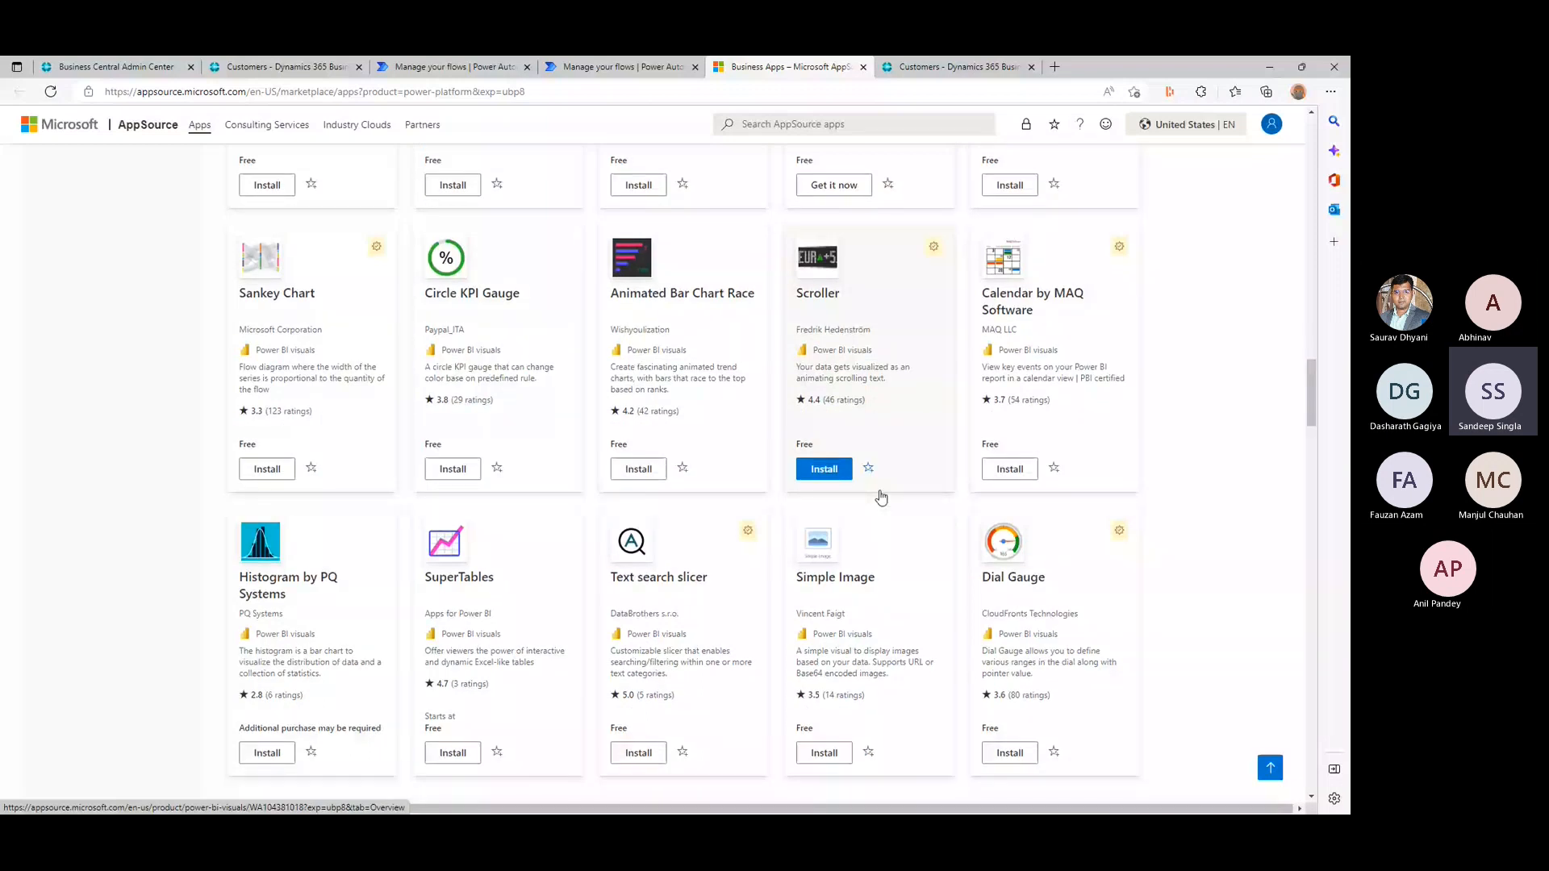
pyautogui.scroll(20, 881, 498)
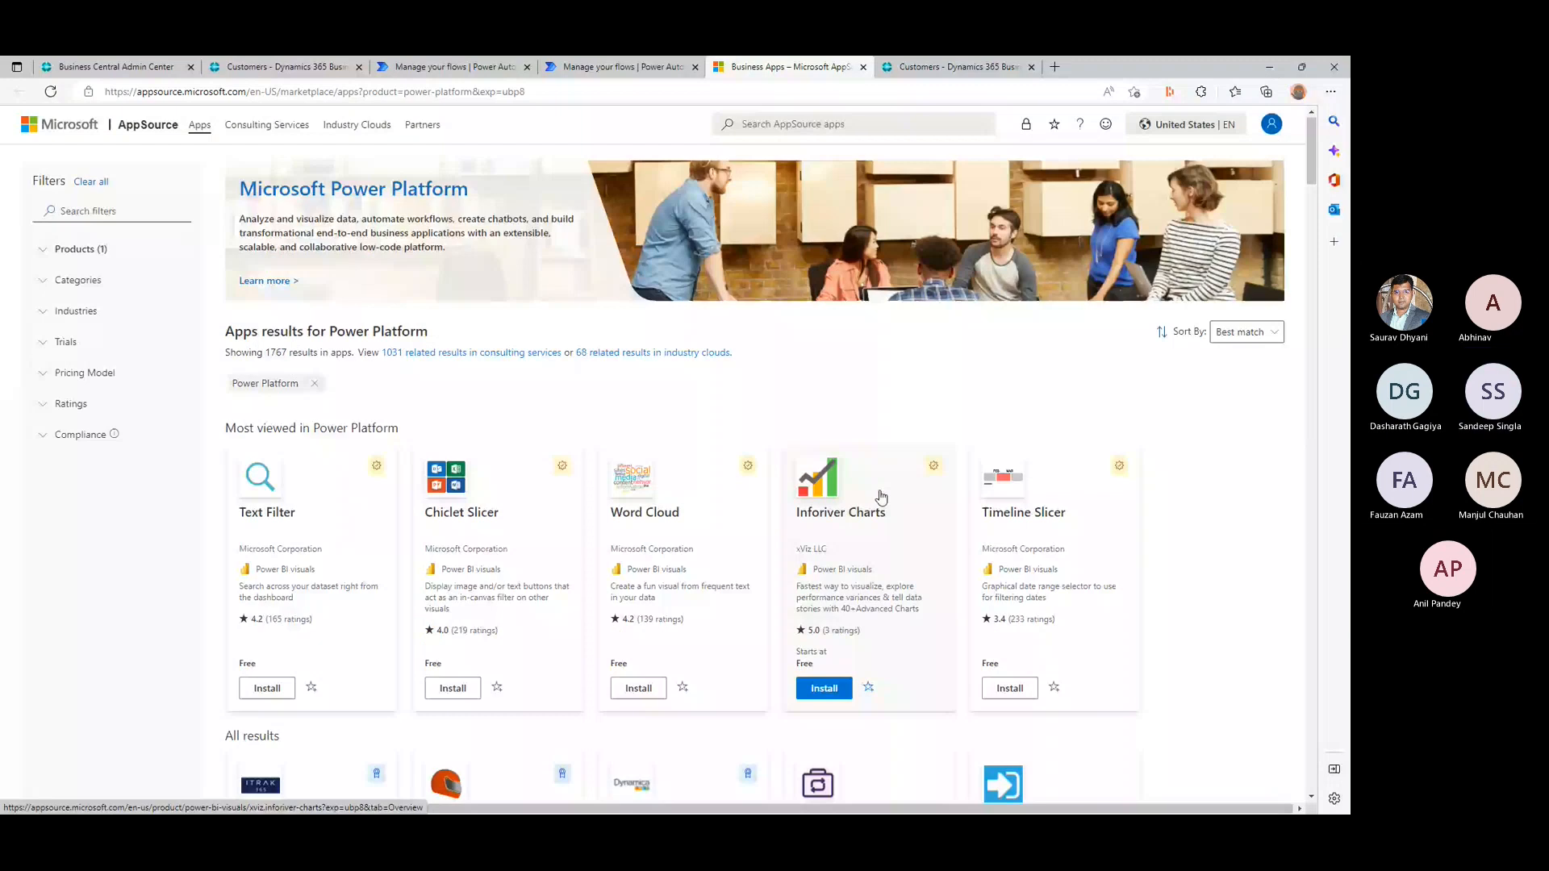
pyautogui.scroll(-4, 550, 541)
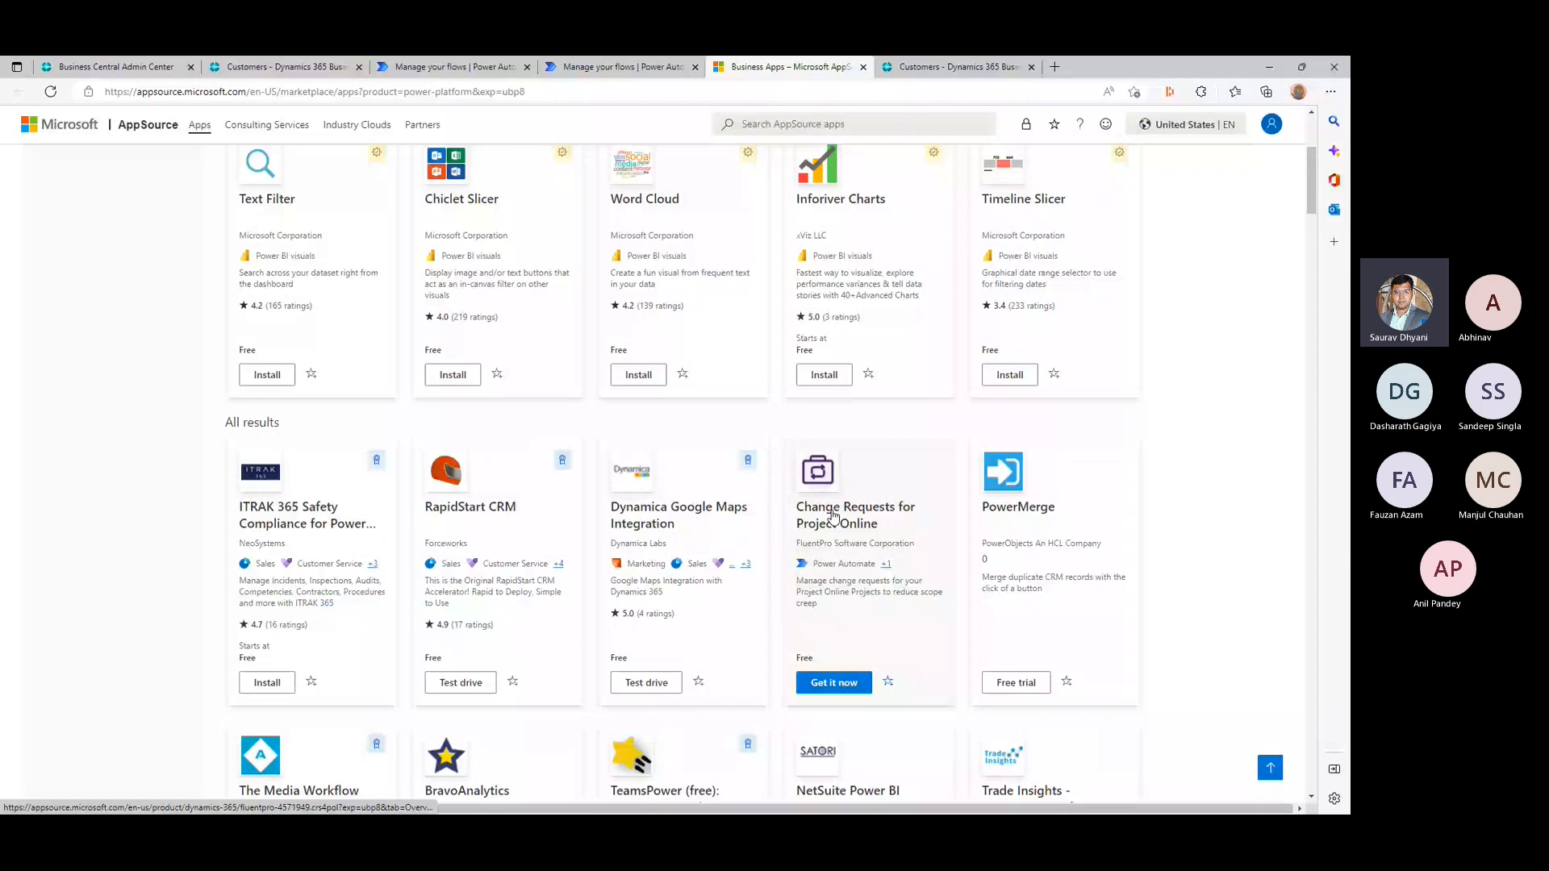
# - Open the Change Requests for Project Online app and review its overview, screenshots and the publisher's other apps
pyautogui.click(833, 516)
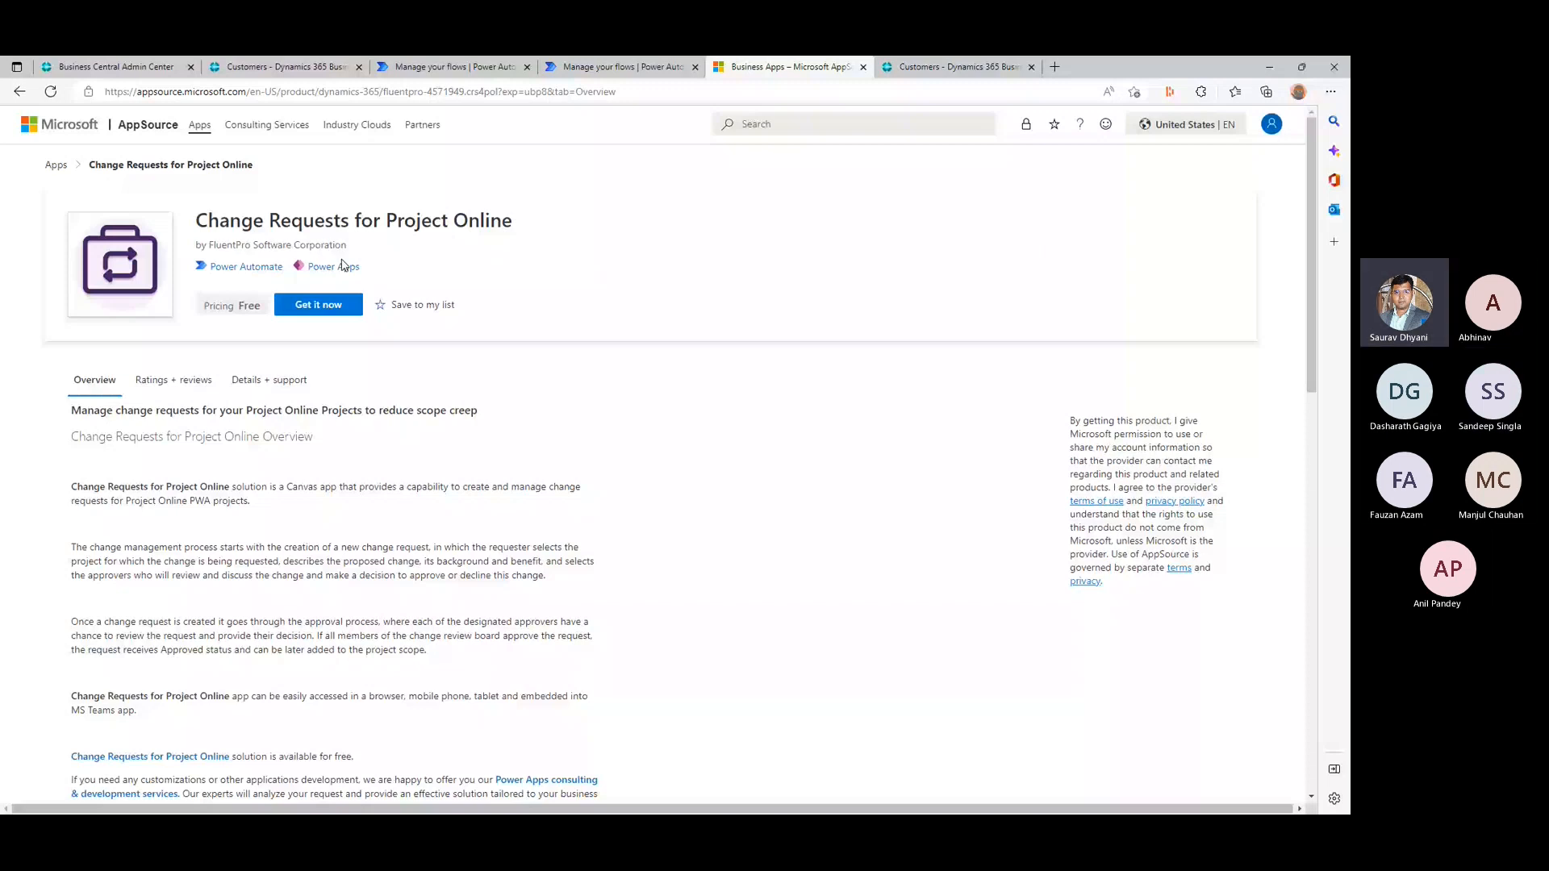
pyautogui.click(1089, 472)
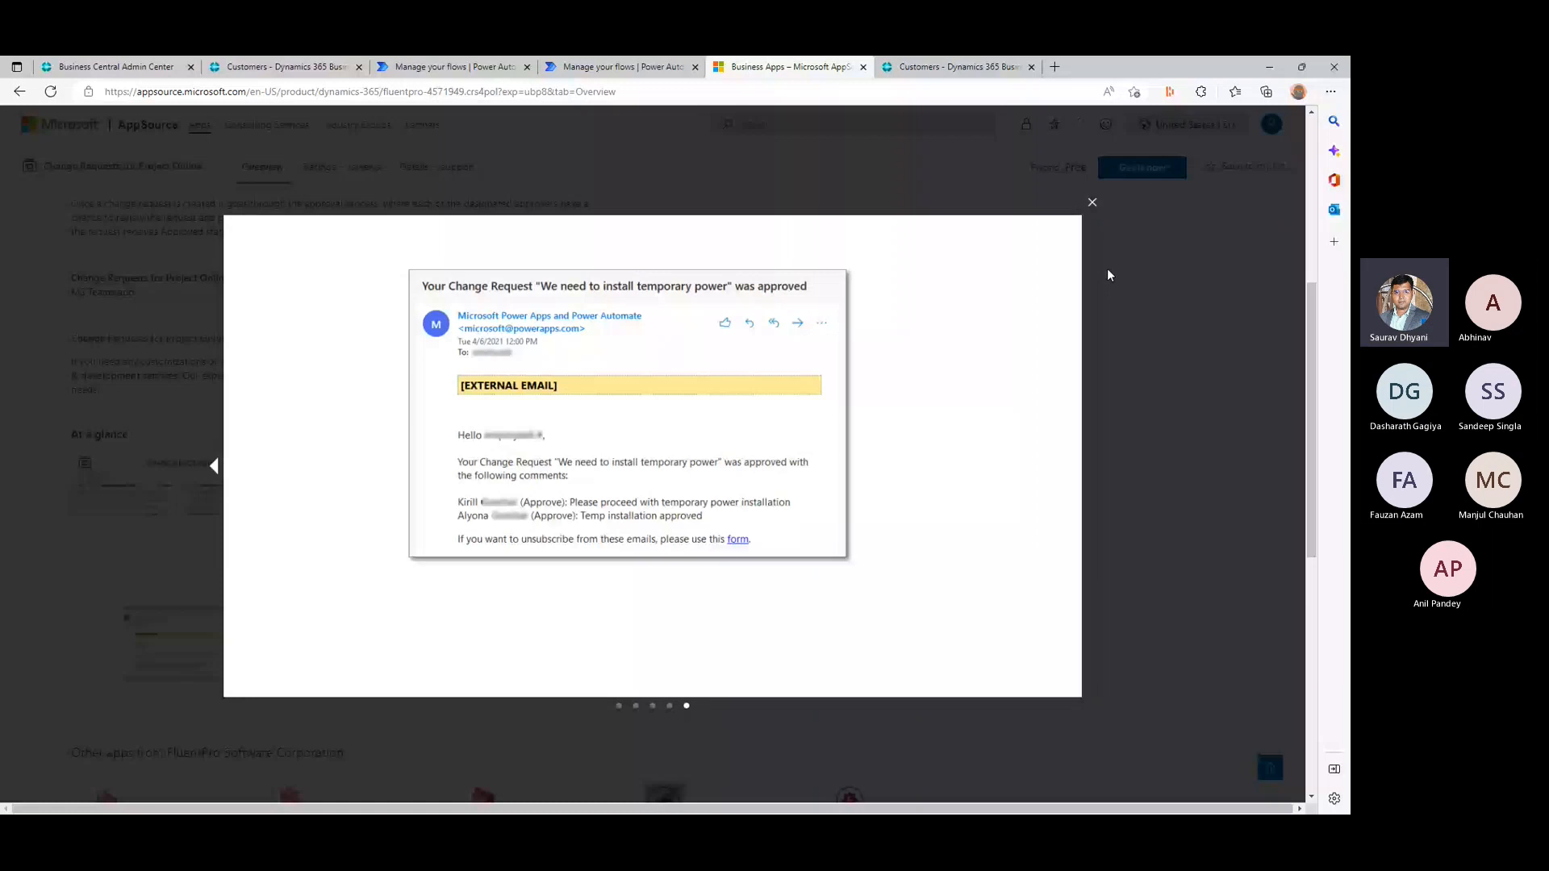
pyautogui.click(1106, 275)
pyautogui.scroll(-5, 172, 667)
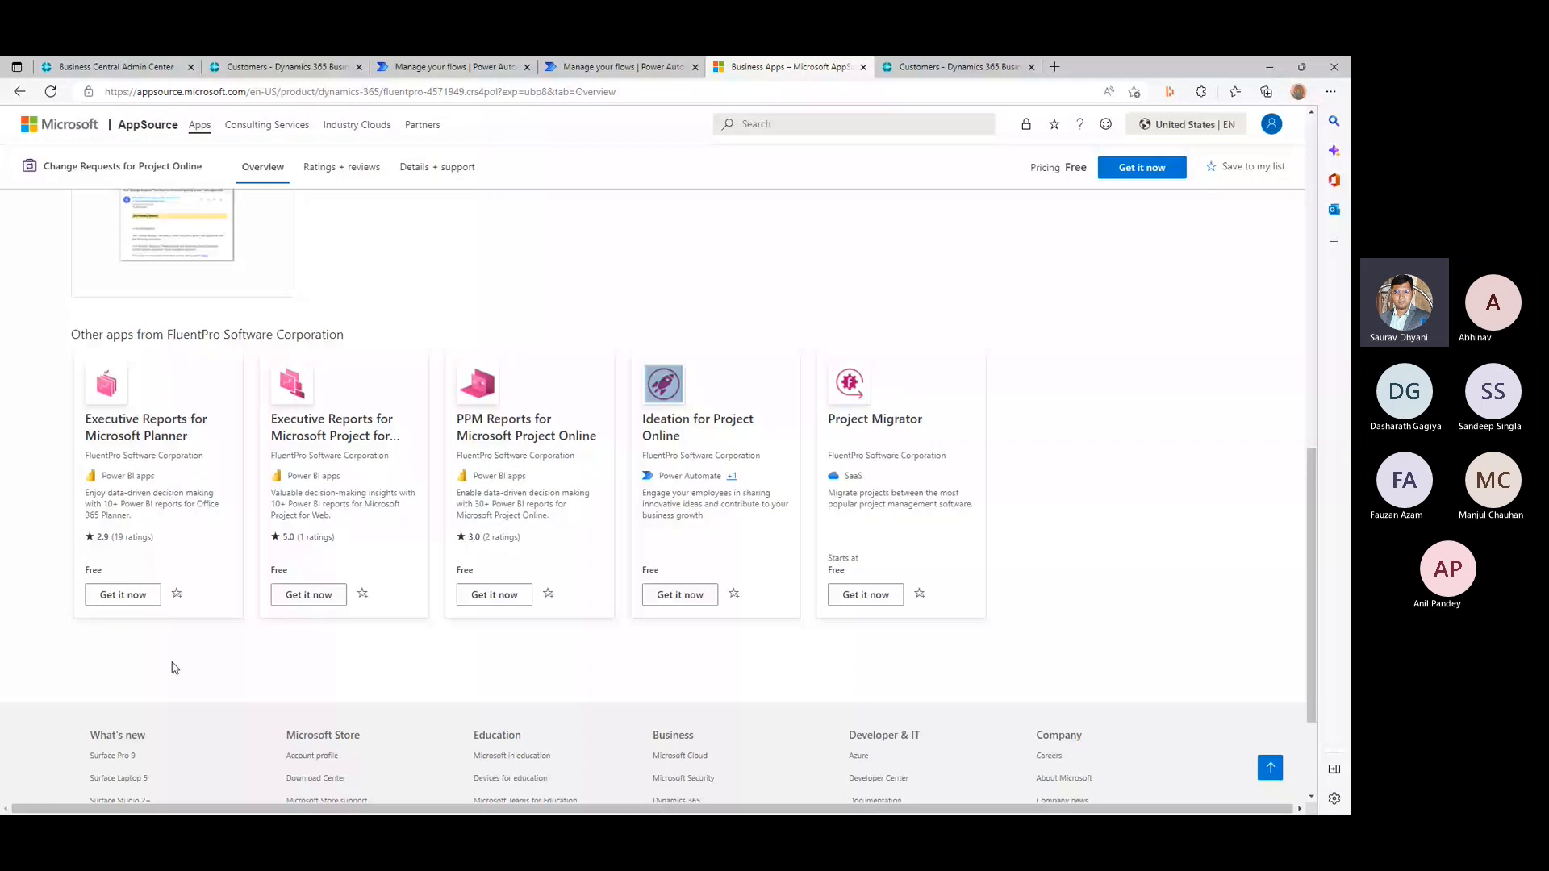
pyautogui.scroll(10, 676, 202)
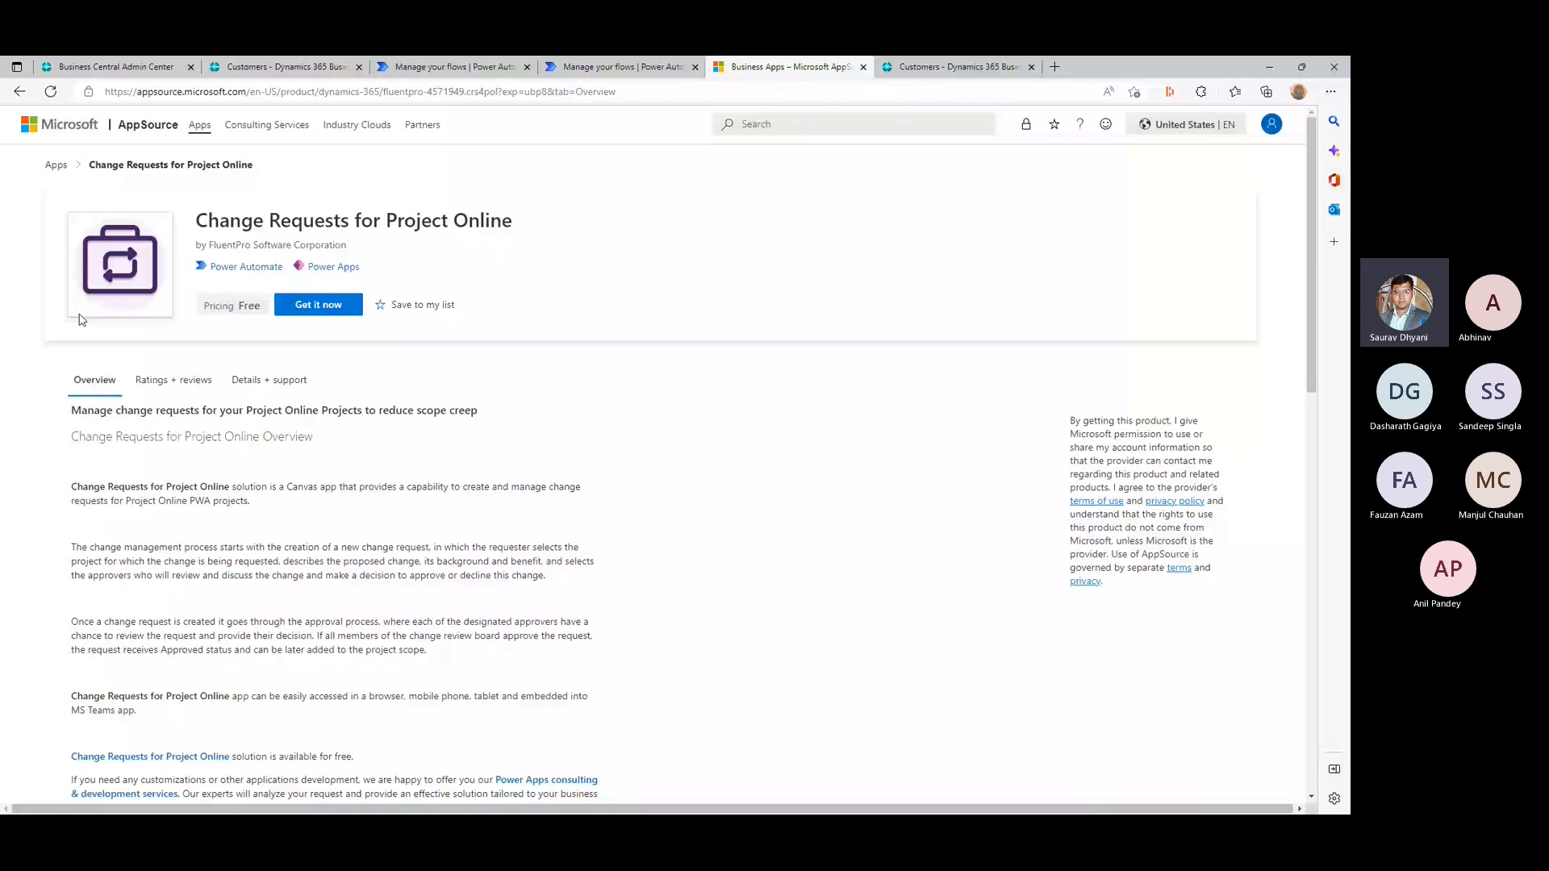
# - Go back to all AppSource apps, filter them by Business Central under Dynamics 365, and look through the Microsoft 365 product filters
pyautogui.click(56, 165)
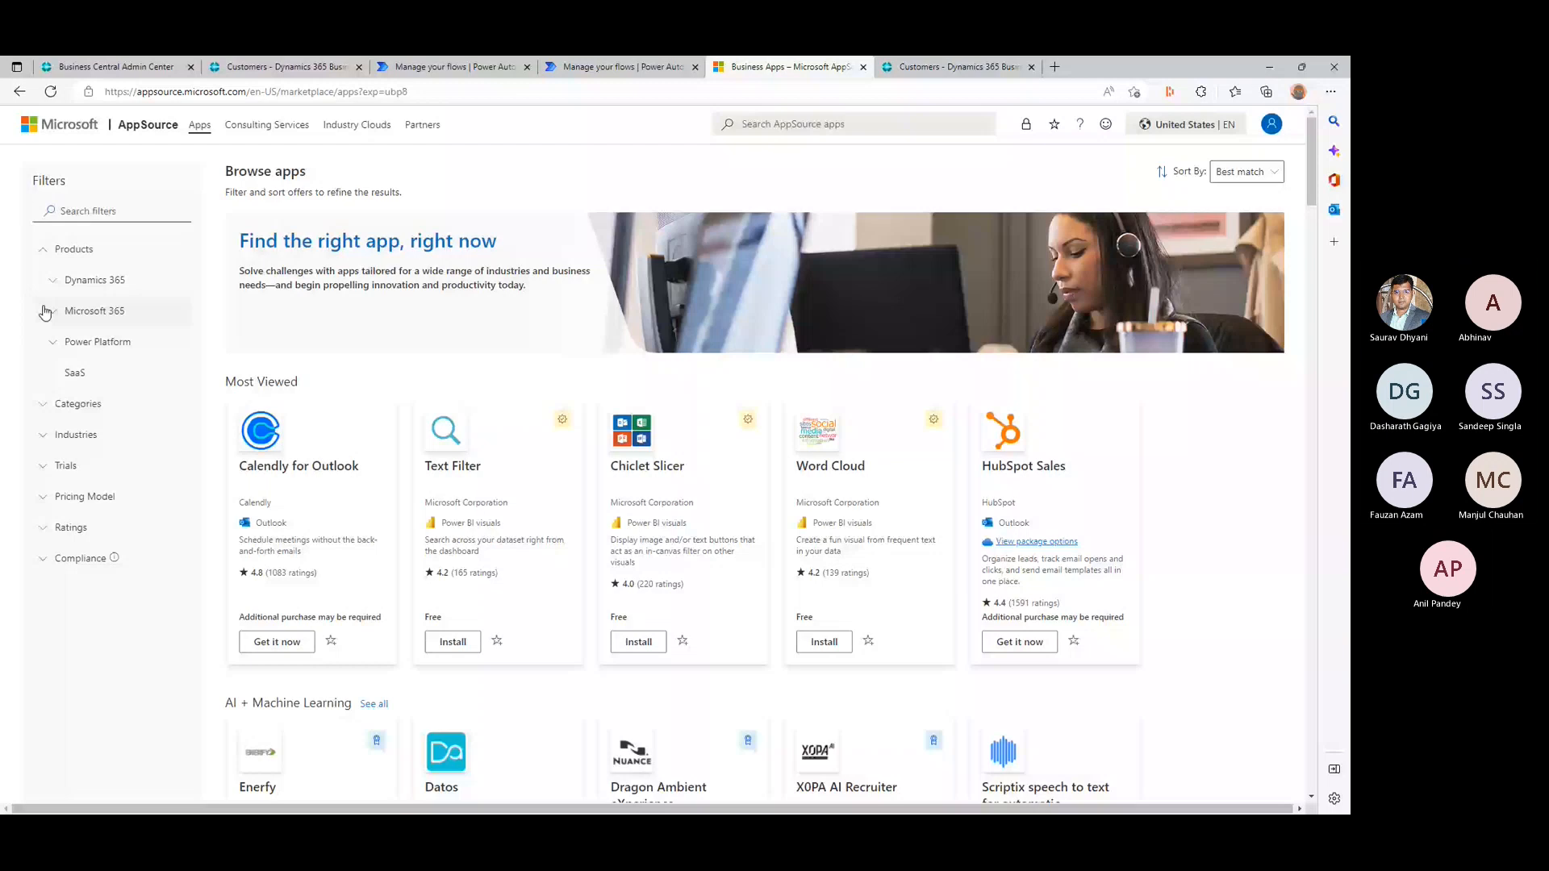
pyautogui.click(57, 280)
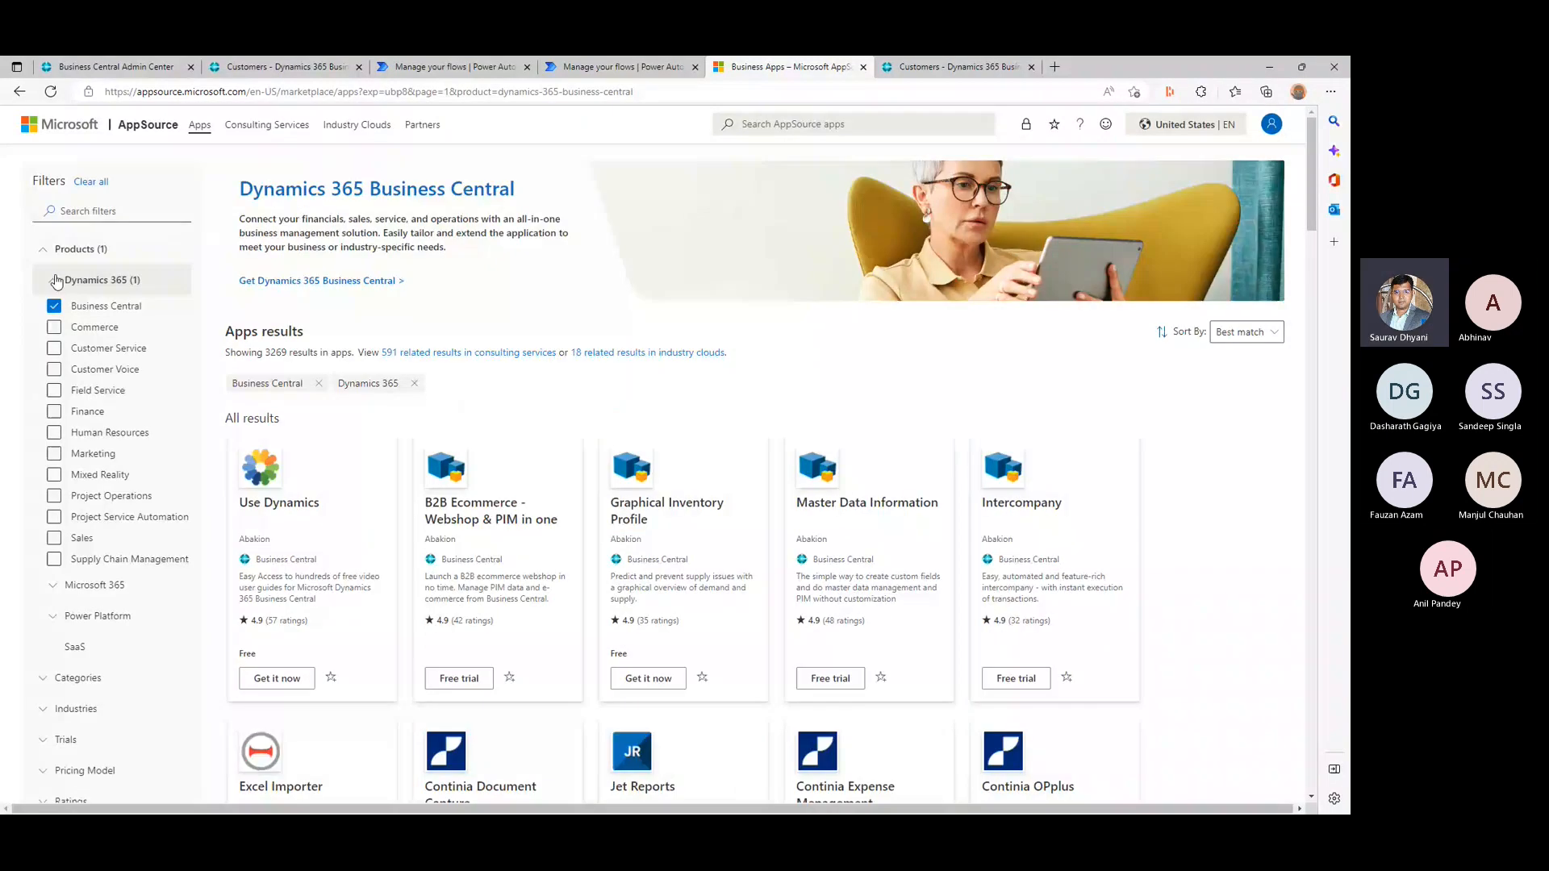
pyautogui.click(56, 281)
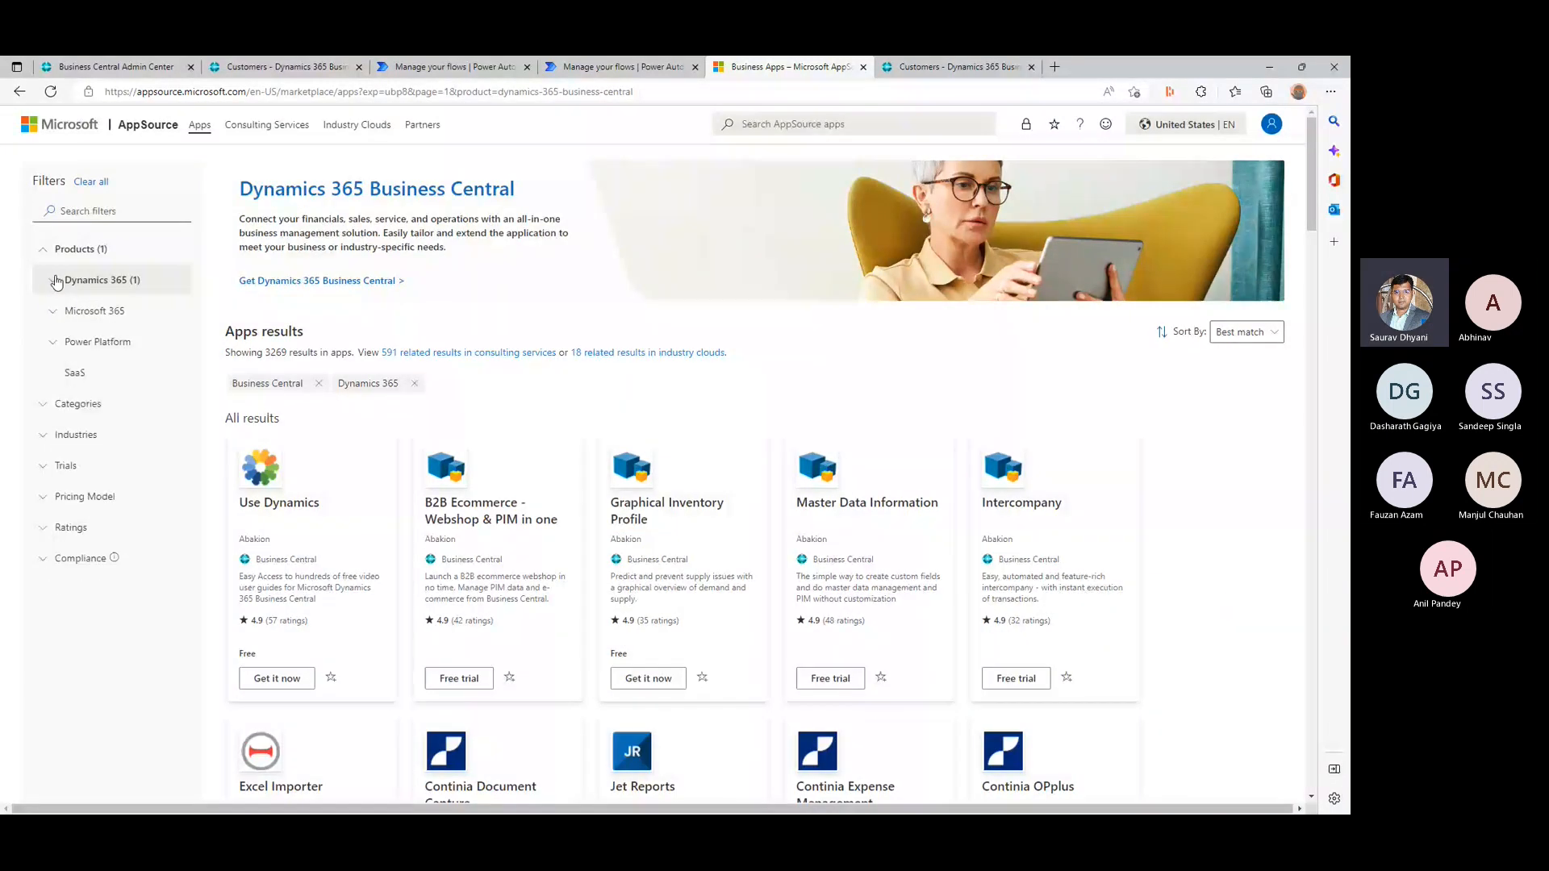
pyautogui.click(54, 312)
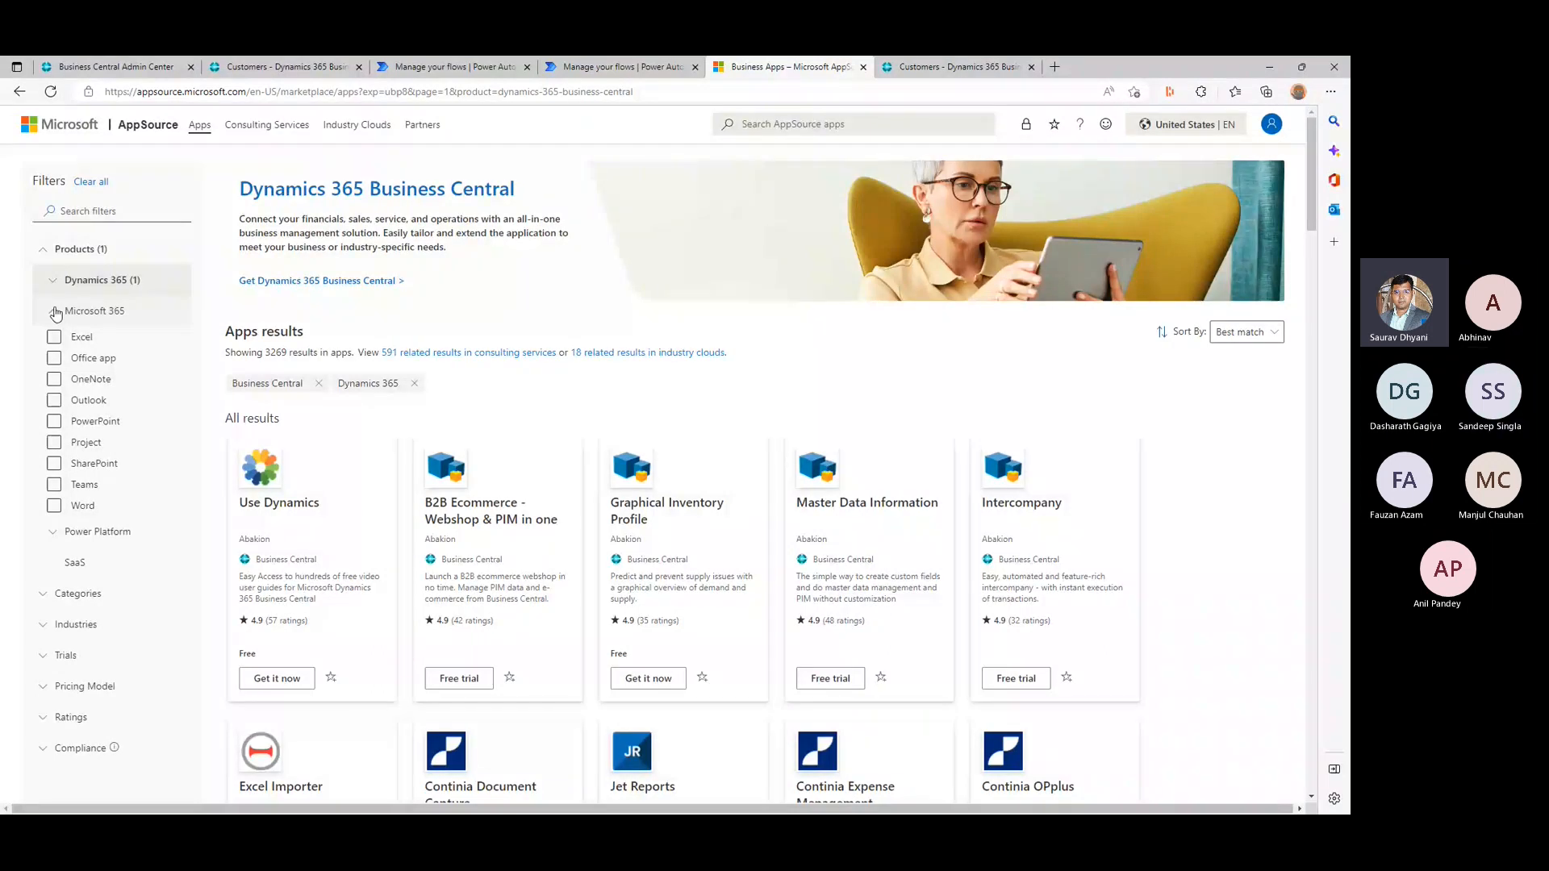
pyautogui.click(56, 313)
# - Filter the AppSource apps by Power Automate under Power Platform and review the listed apps
pyautogui.click(56, 344)
pyautogui.click(56, 392)
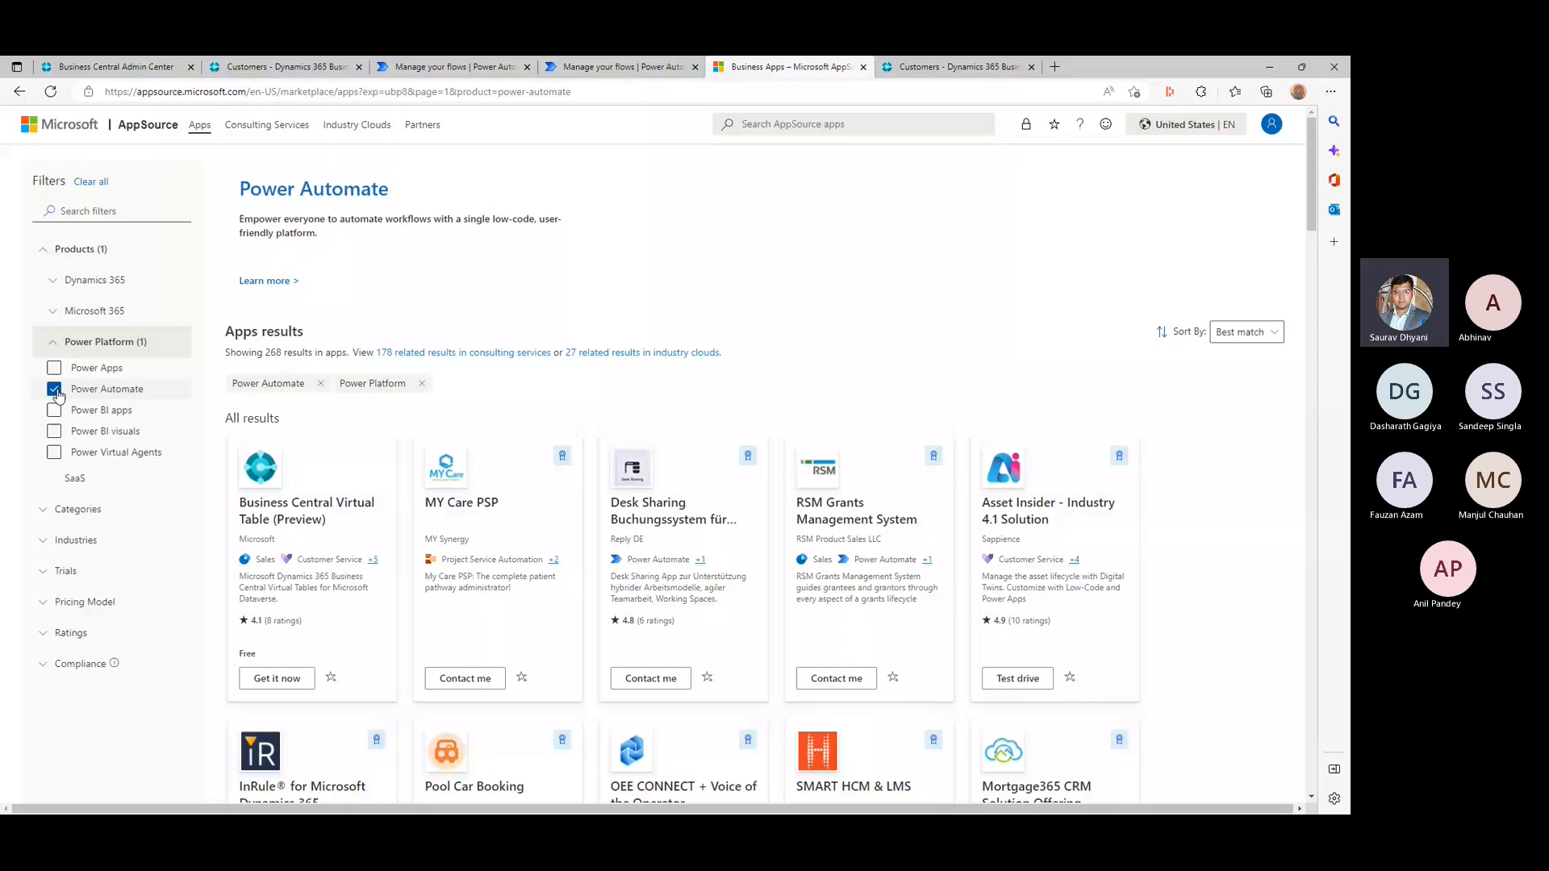
pyautogui.scroll(-1, 1127, 555)
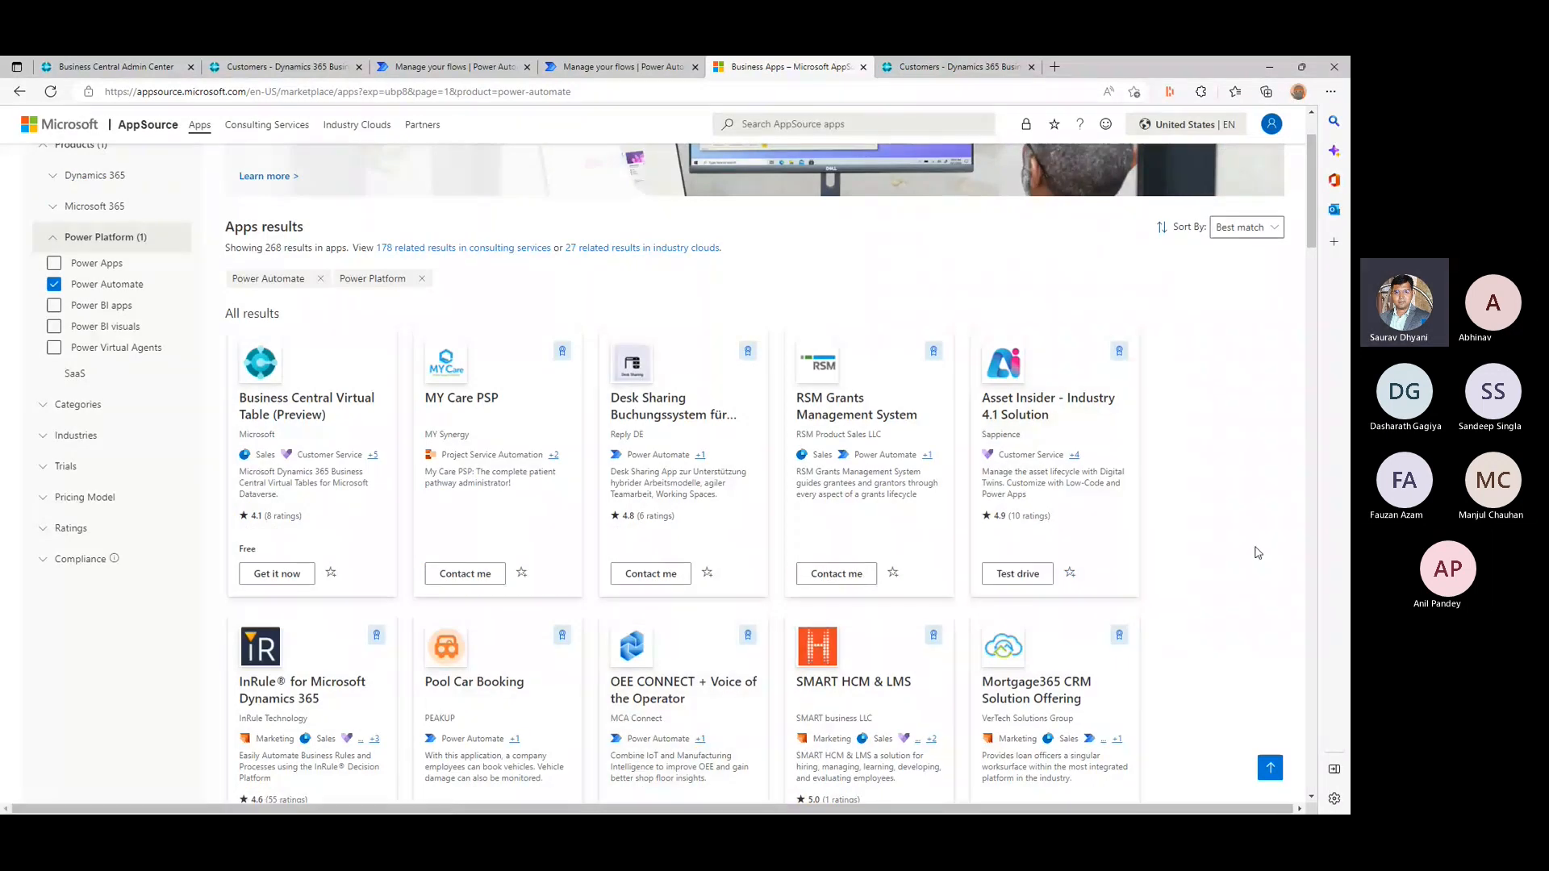
pyautogui.scroll(2, 1257, 552)
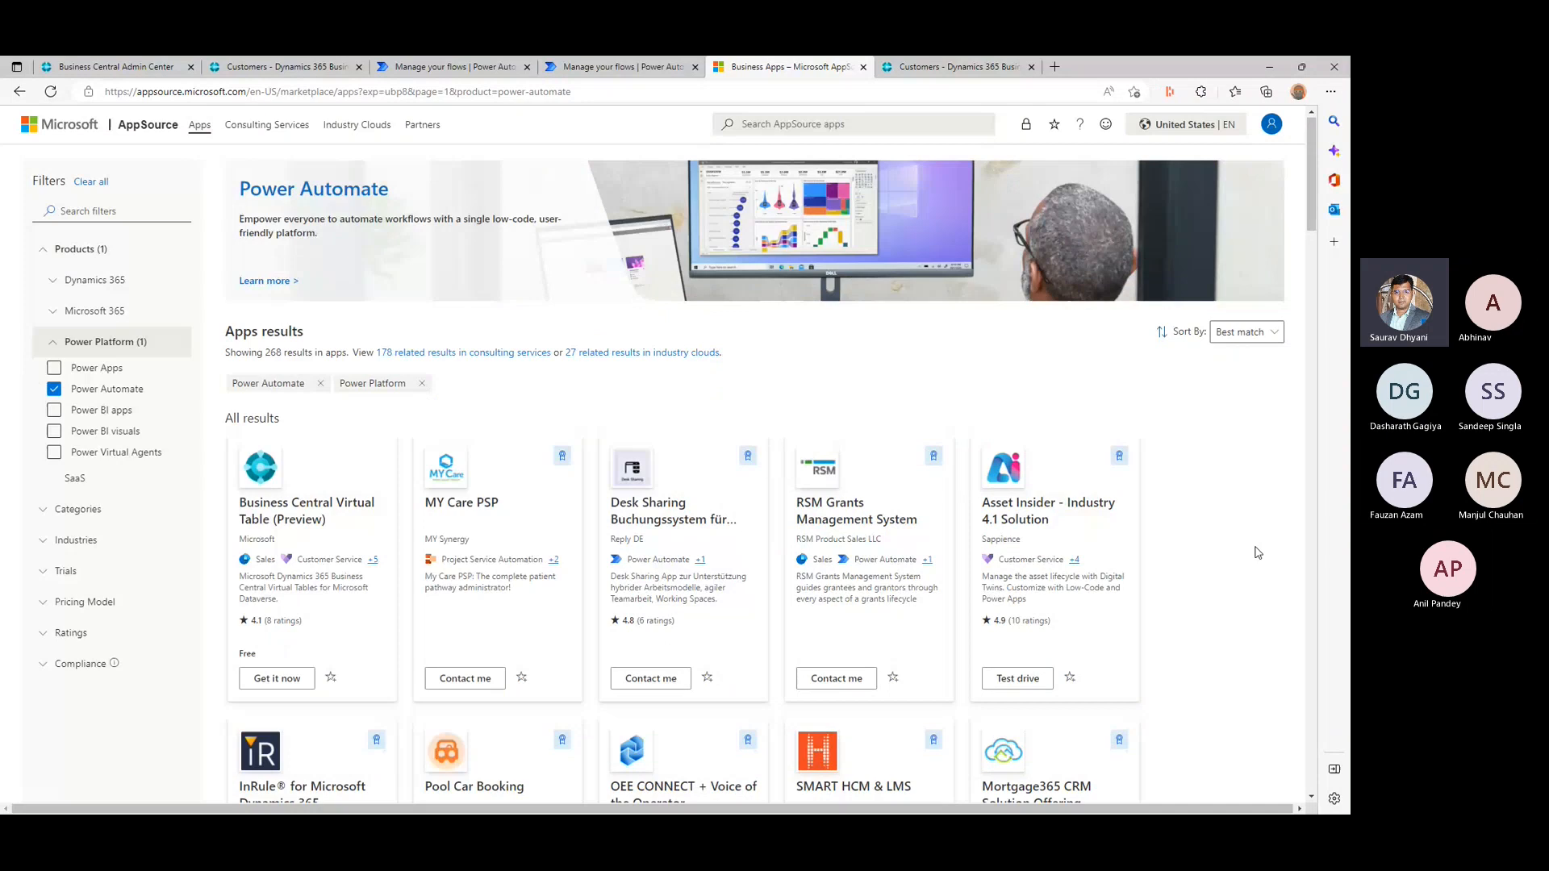
# - Try the Business Central and Power Apps product filters, restore Power Automate as the only filter, and browse the matching apps
pyautogui.click(51, 283)
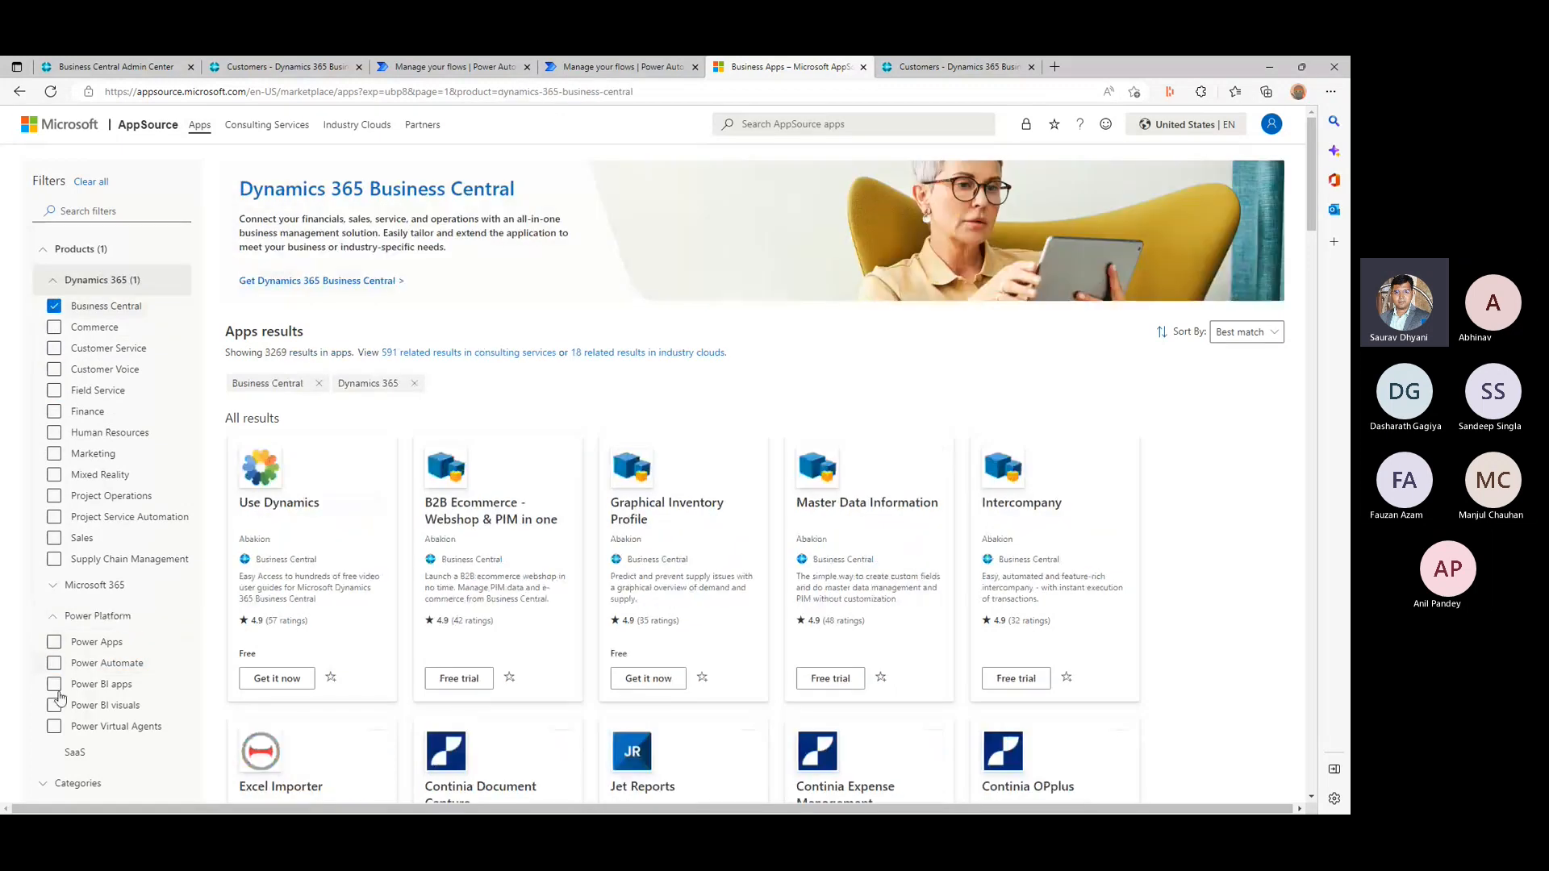
pyautogui.click(54, 643)
pyautogui.click(54, 664)
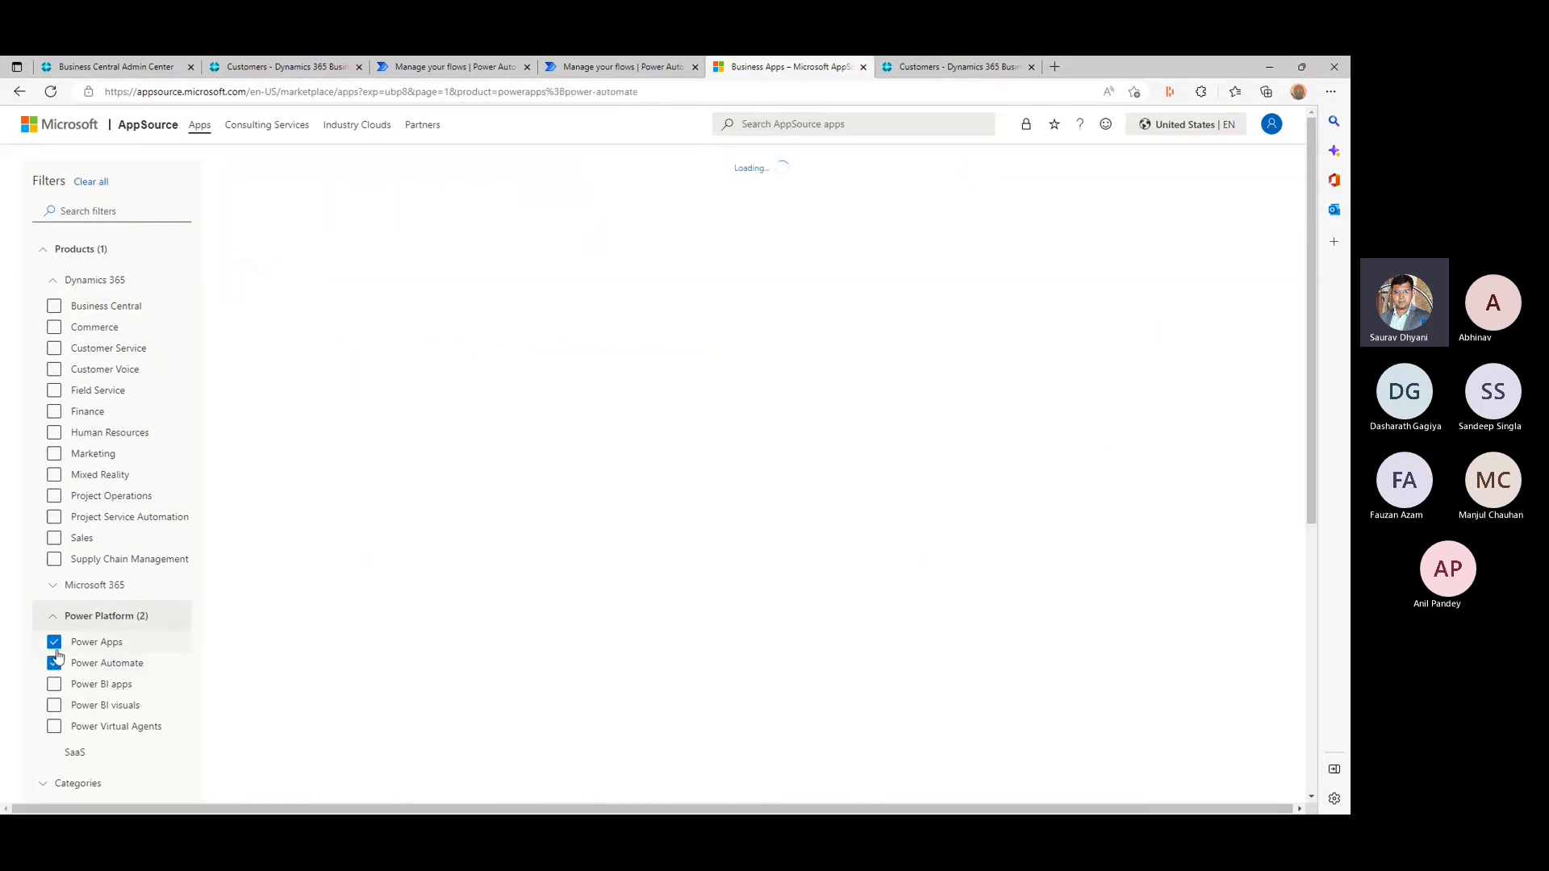
pyautogui.click(58, 646)
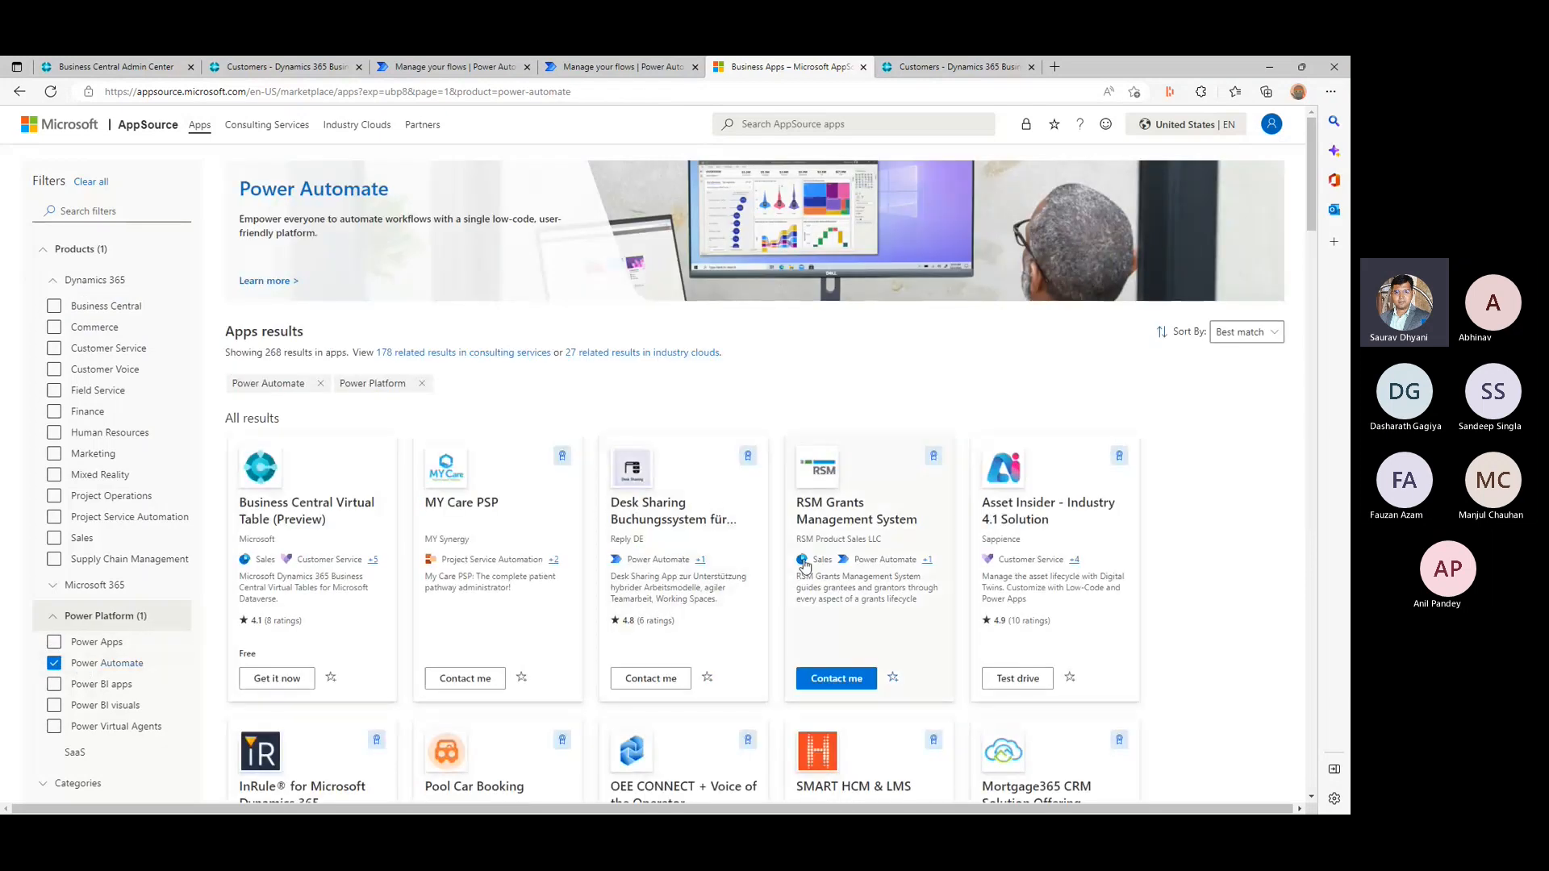
pyautogui.scroll(-1, 804, 565)
pyautogui.scroll(-3, 804, 565)
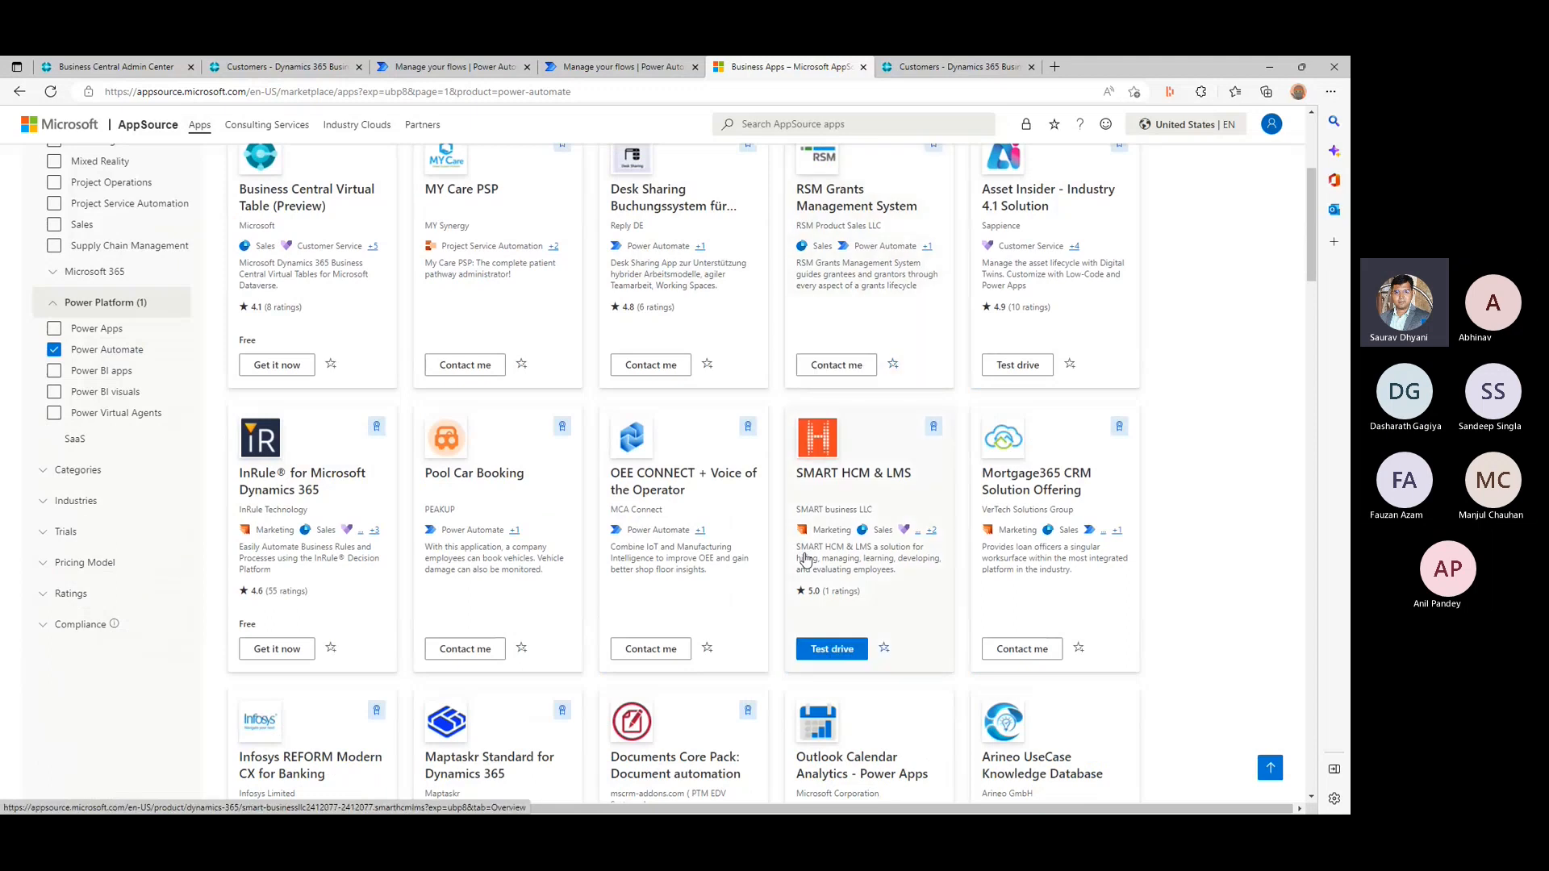
pyautogui.scroll(-3, 804, 557)
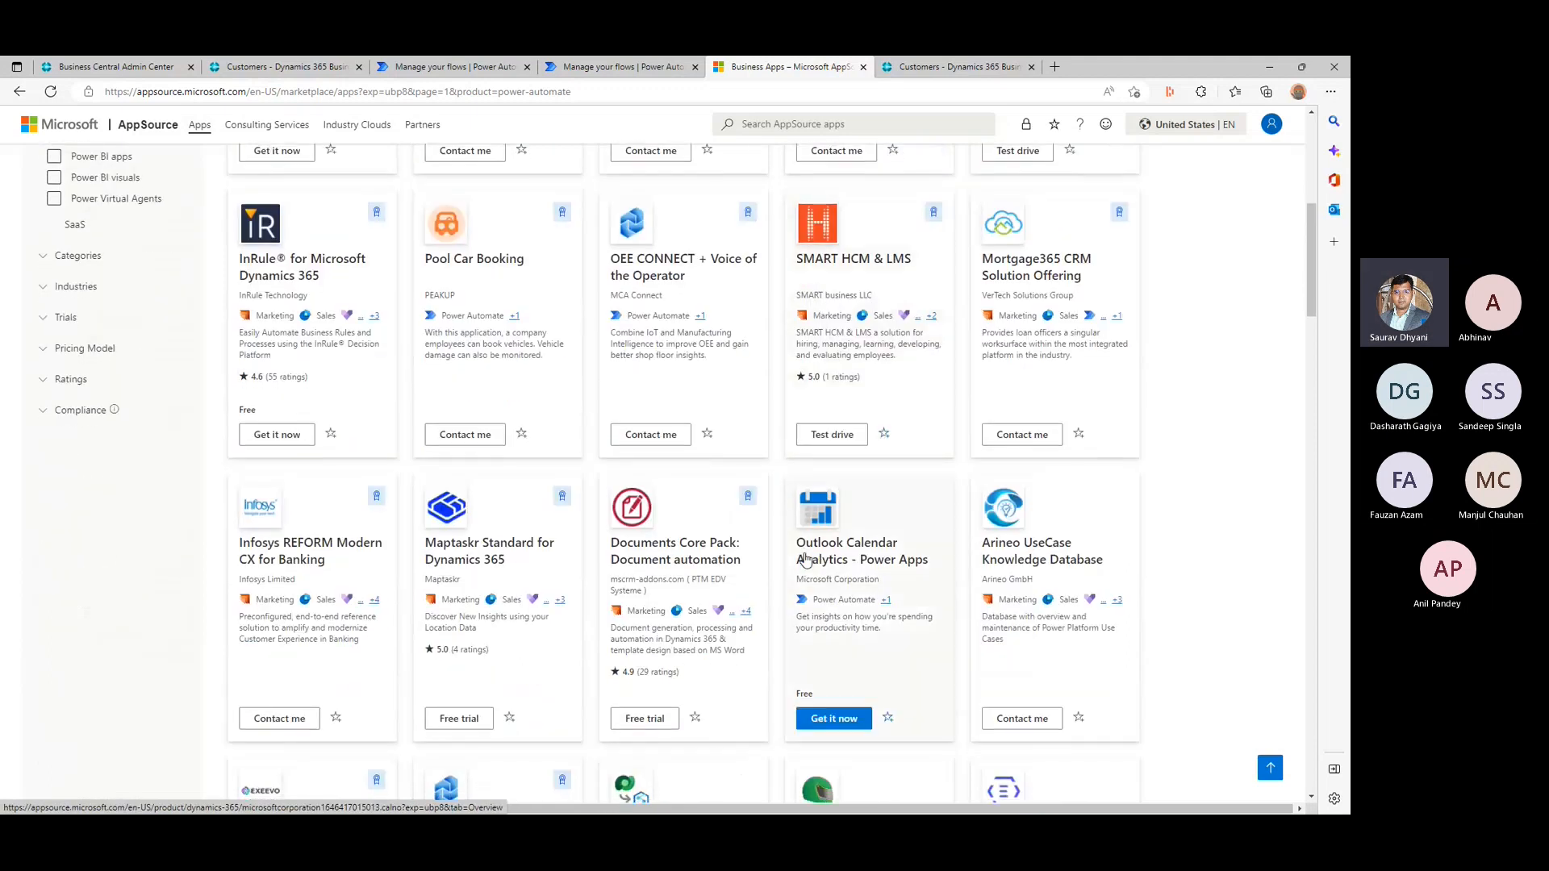
# - Browse the first results page of AppSource apps filtered by Power Automate down to the end of the list
pyautogui.scroll(-5, 804, 559)
pyautogui.scroll(-4, 804, 557)
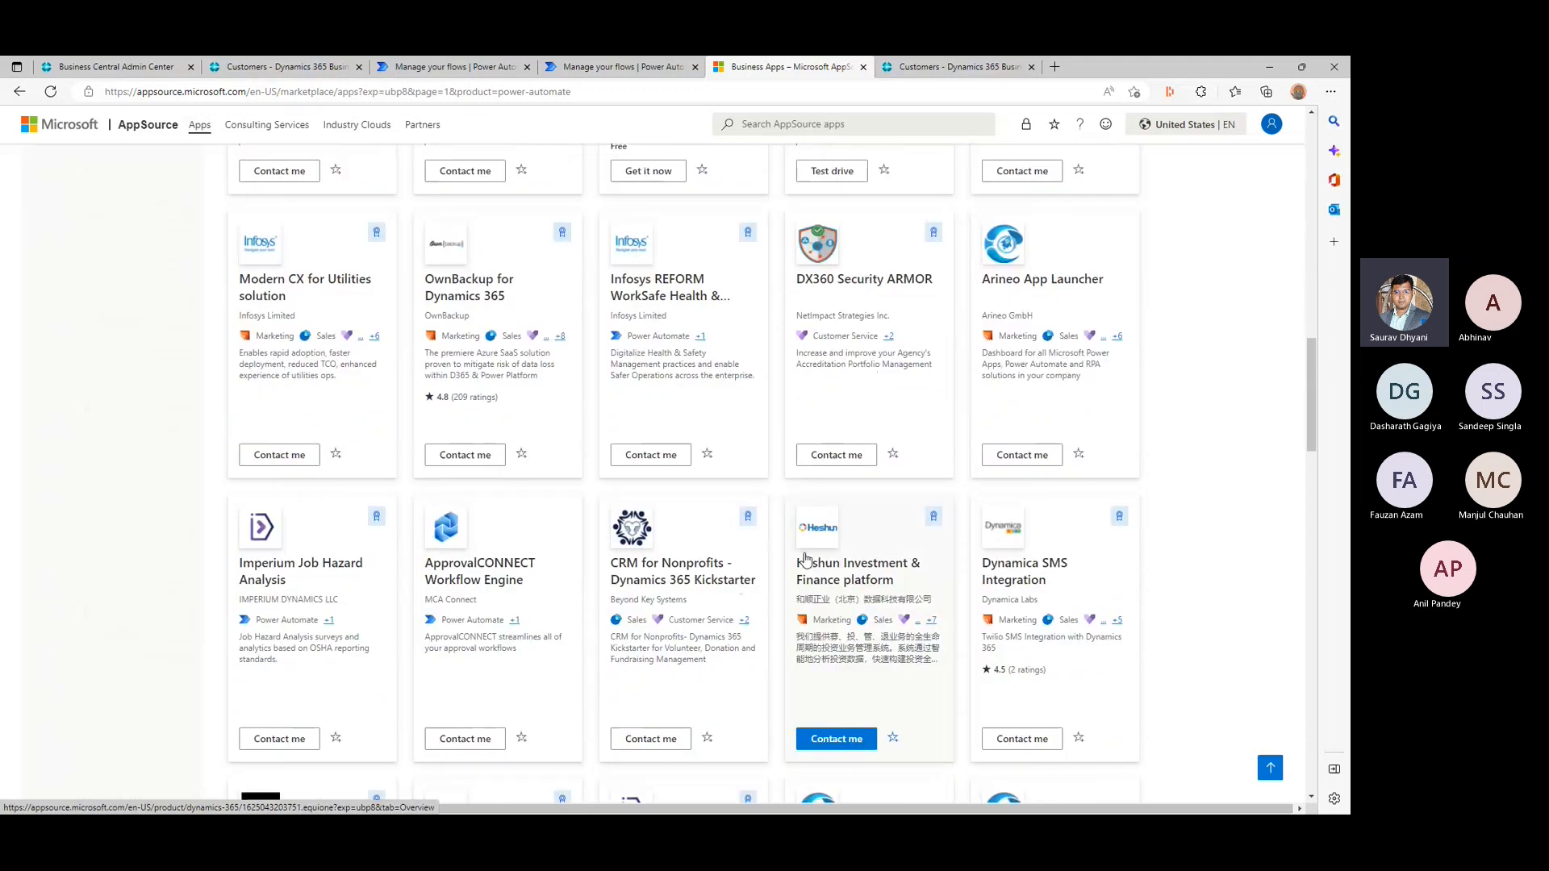
pyautogui.scroll(-1, 805, 558)
pyautogui.scroll(-1, 805, 559)
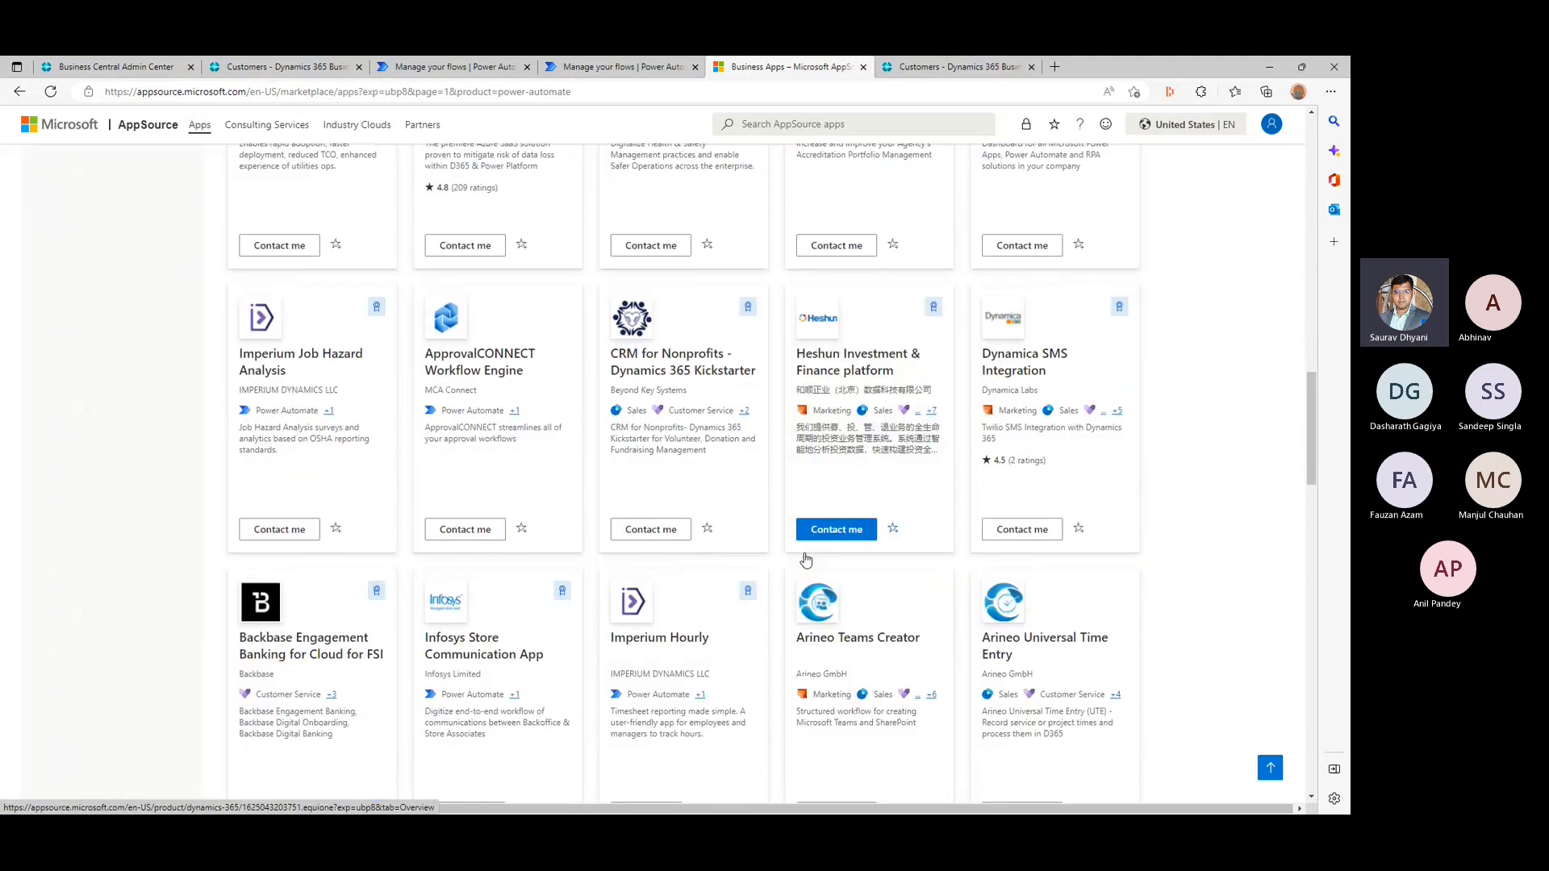
pyautogui.scroll(-6, 804, 559)
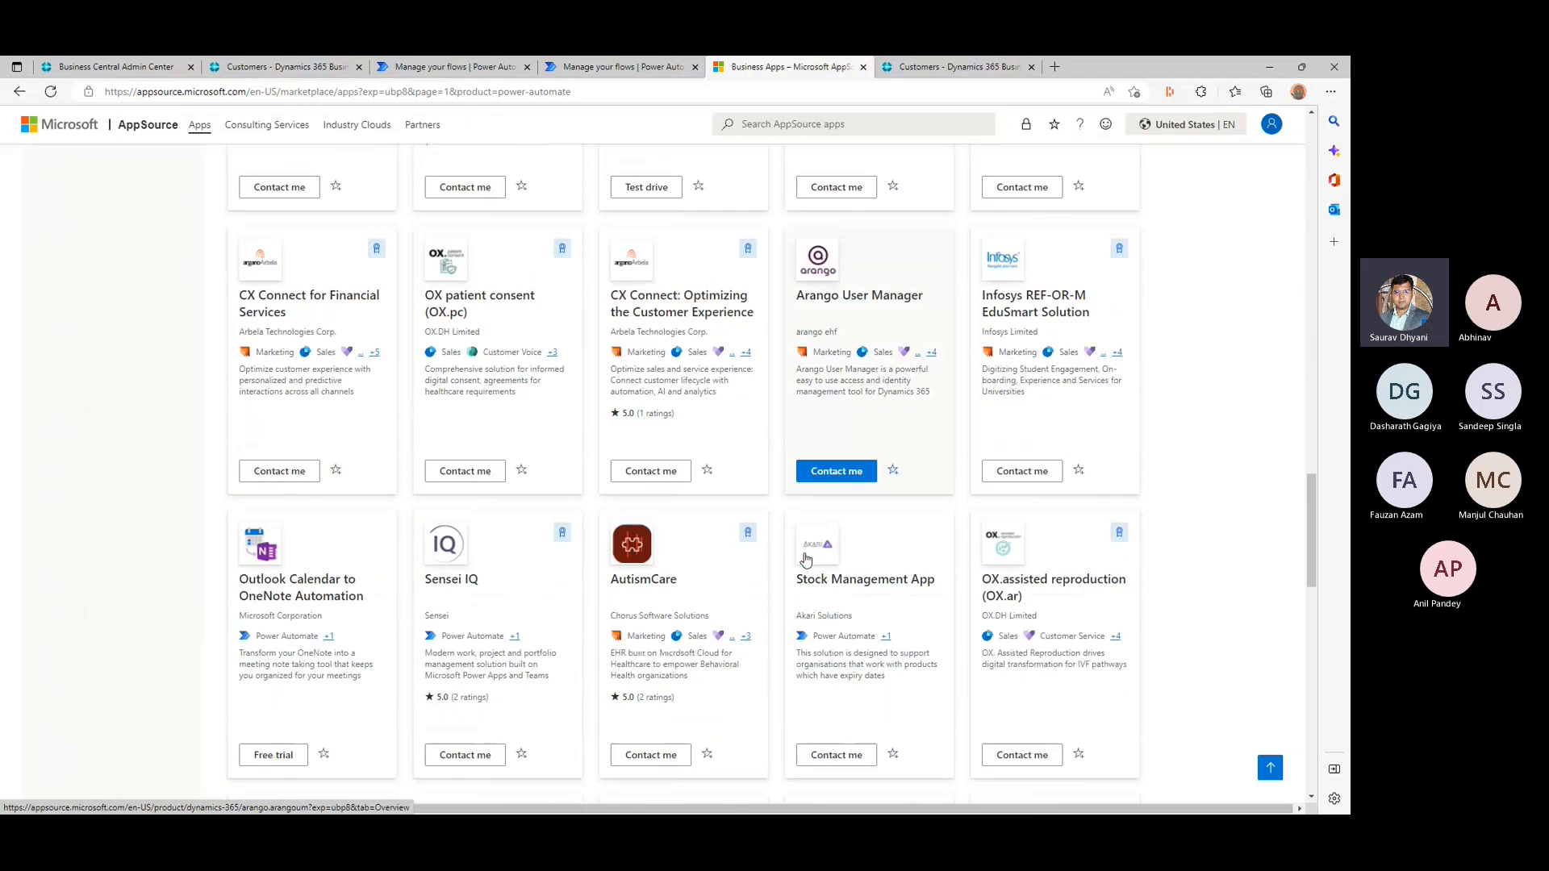
pyautogui.scroll(-5, 805, 558)
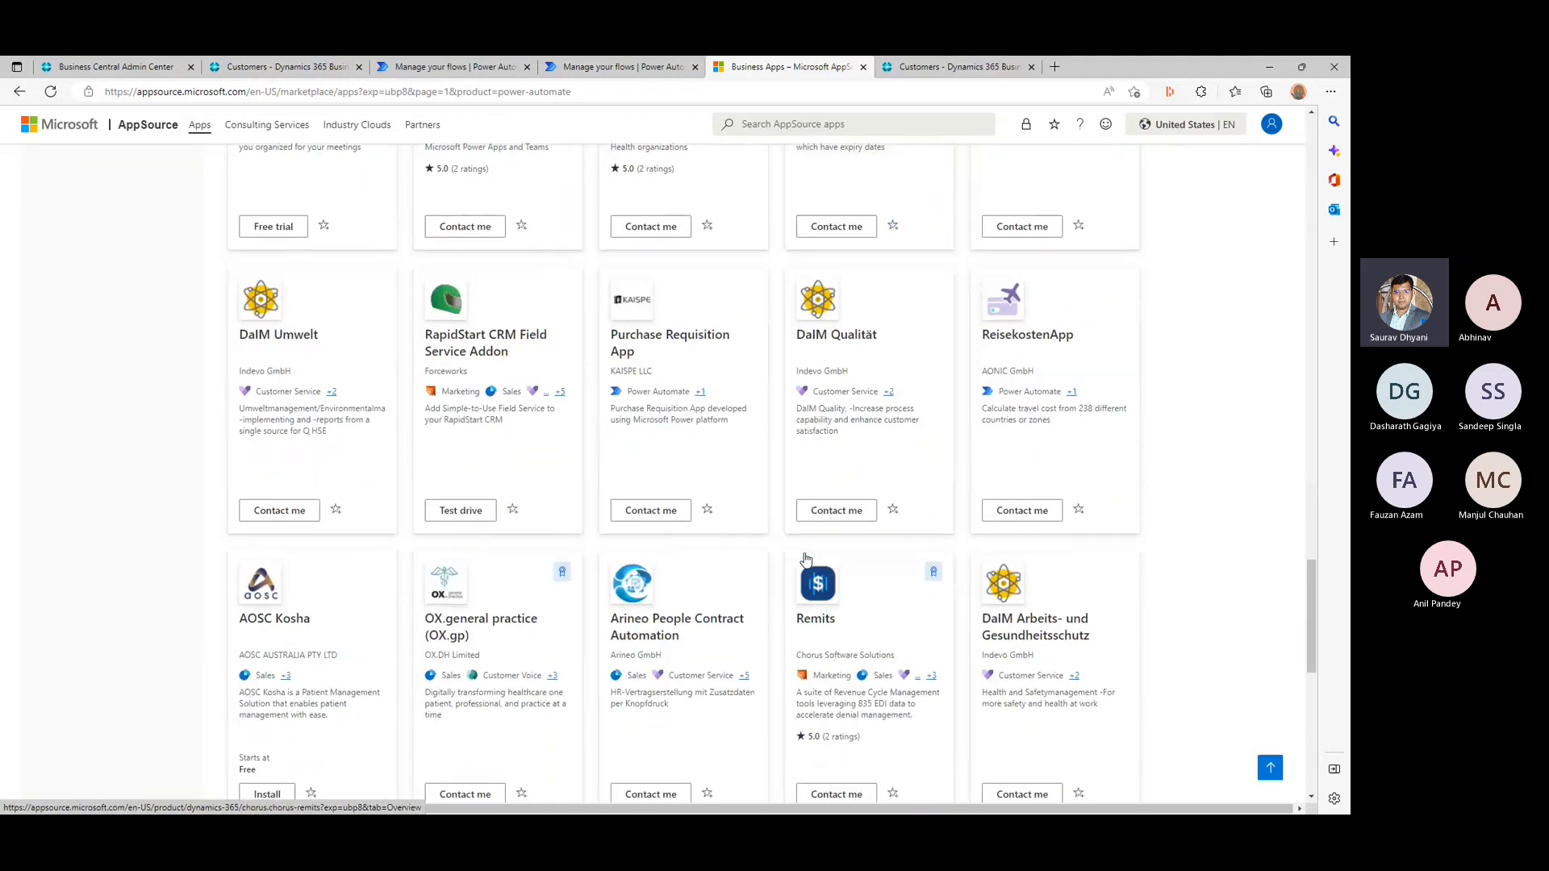
pyautogui.scroll(-5, 805, 559)
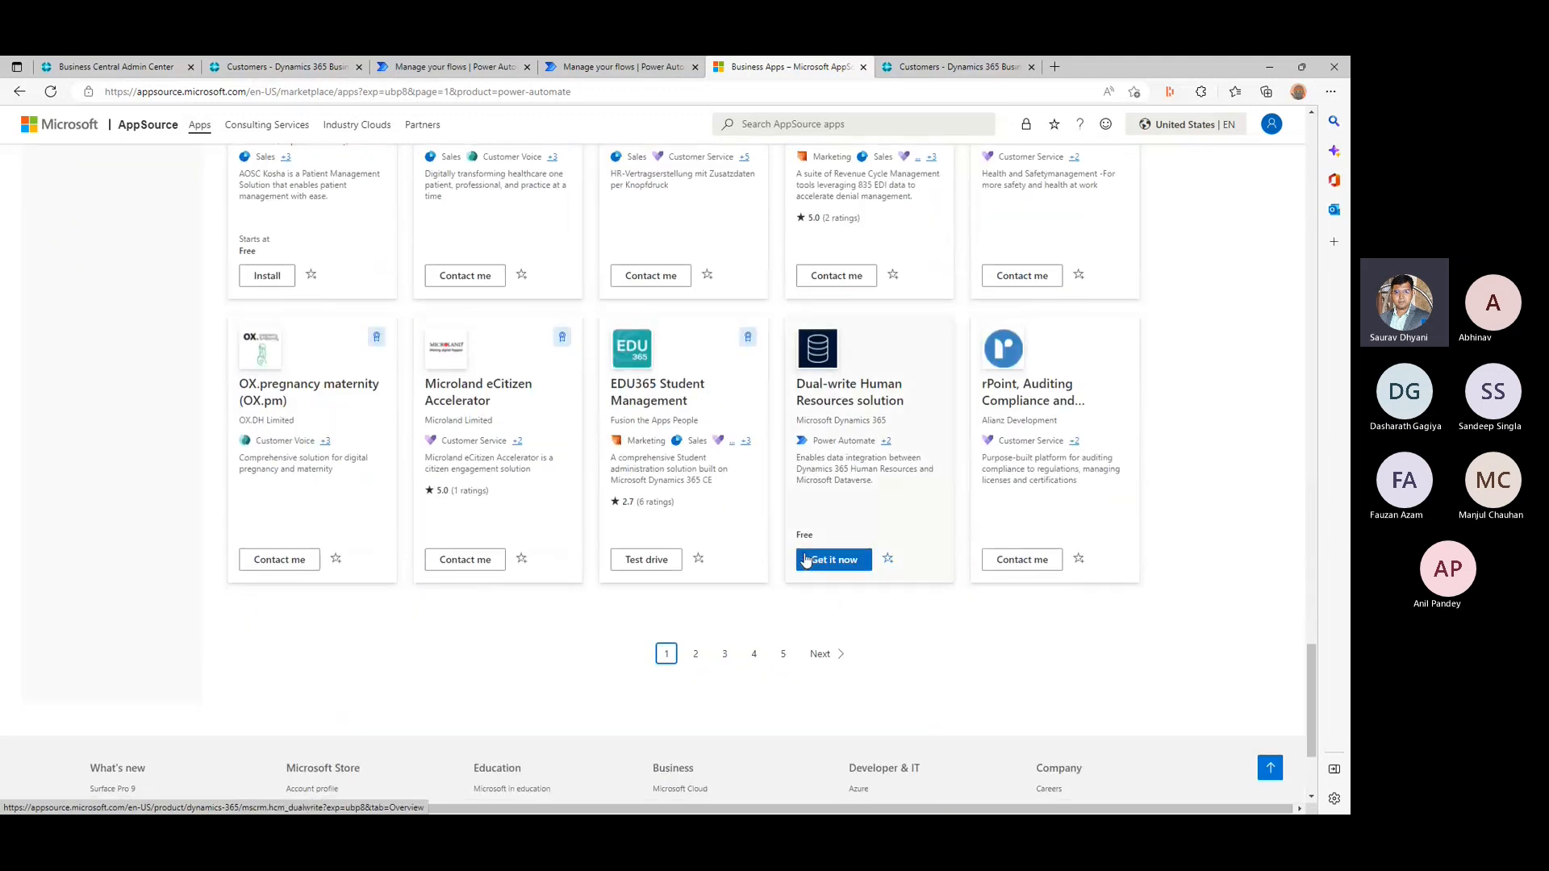
pyautogui.scroll(20, 805, 559)
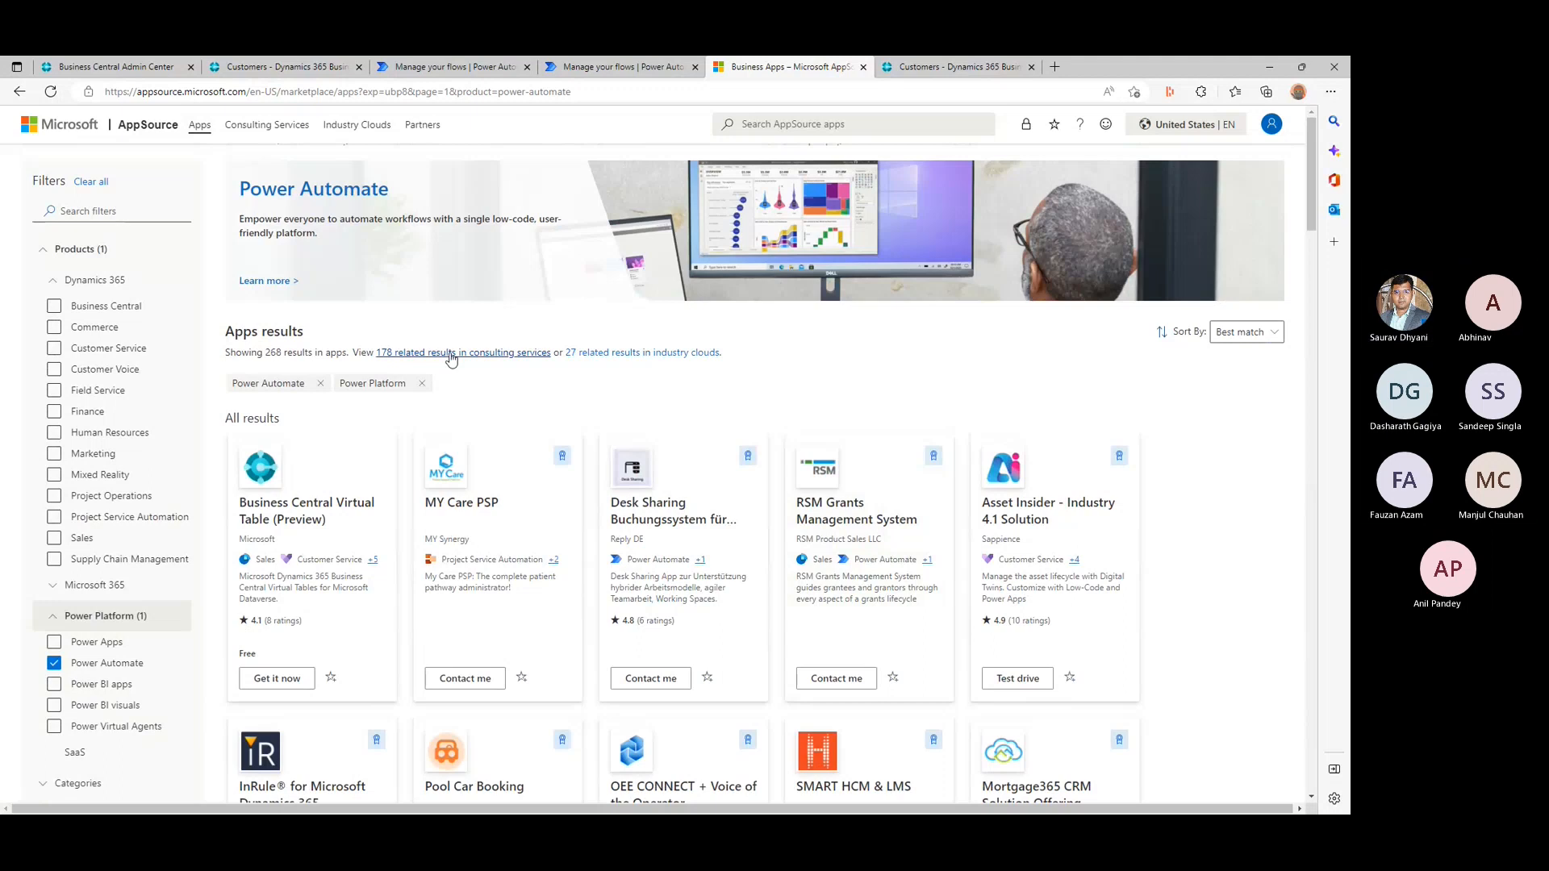
# - Search the Power Automate apps for "Business central"
pyautogui.click(1271, 335)
pyautogui.click(1270, 335)
pyautogui.click(908, 132)
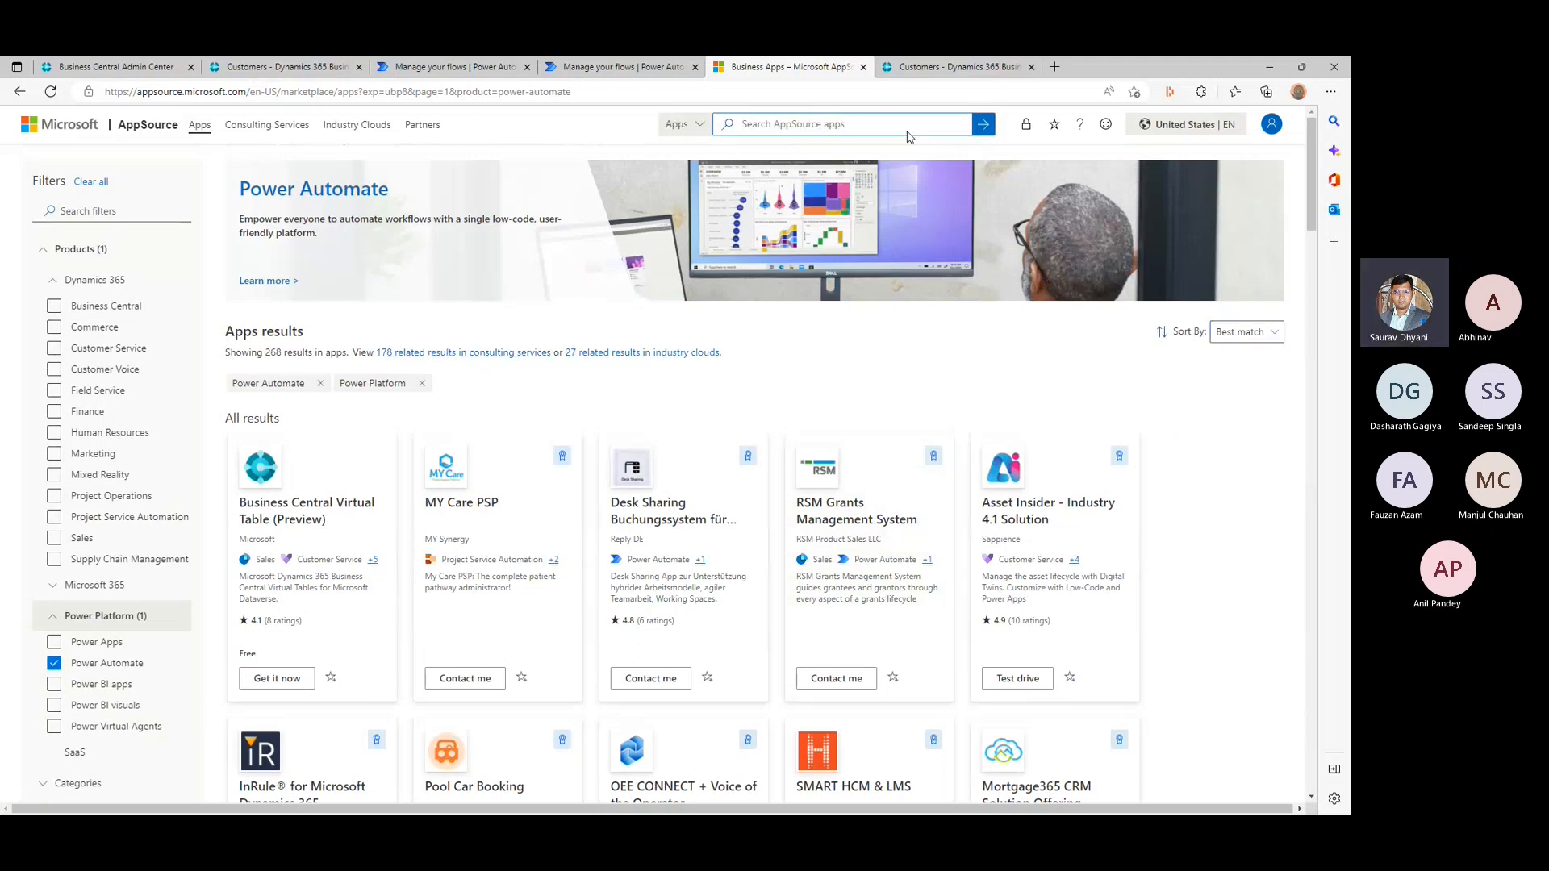
pyautogui.write('Busines')
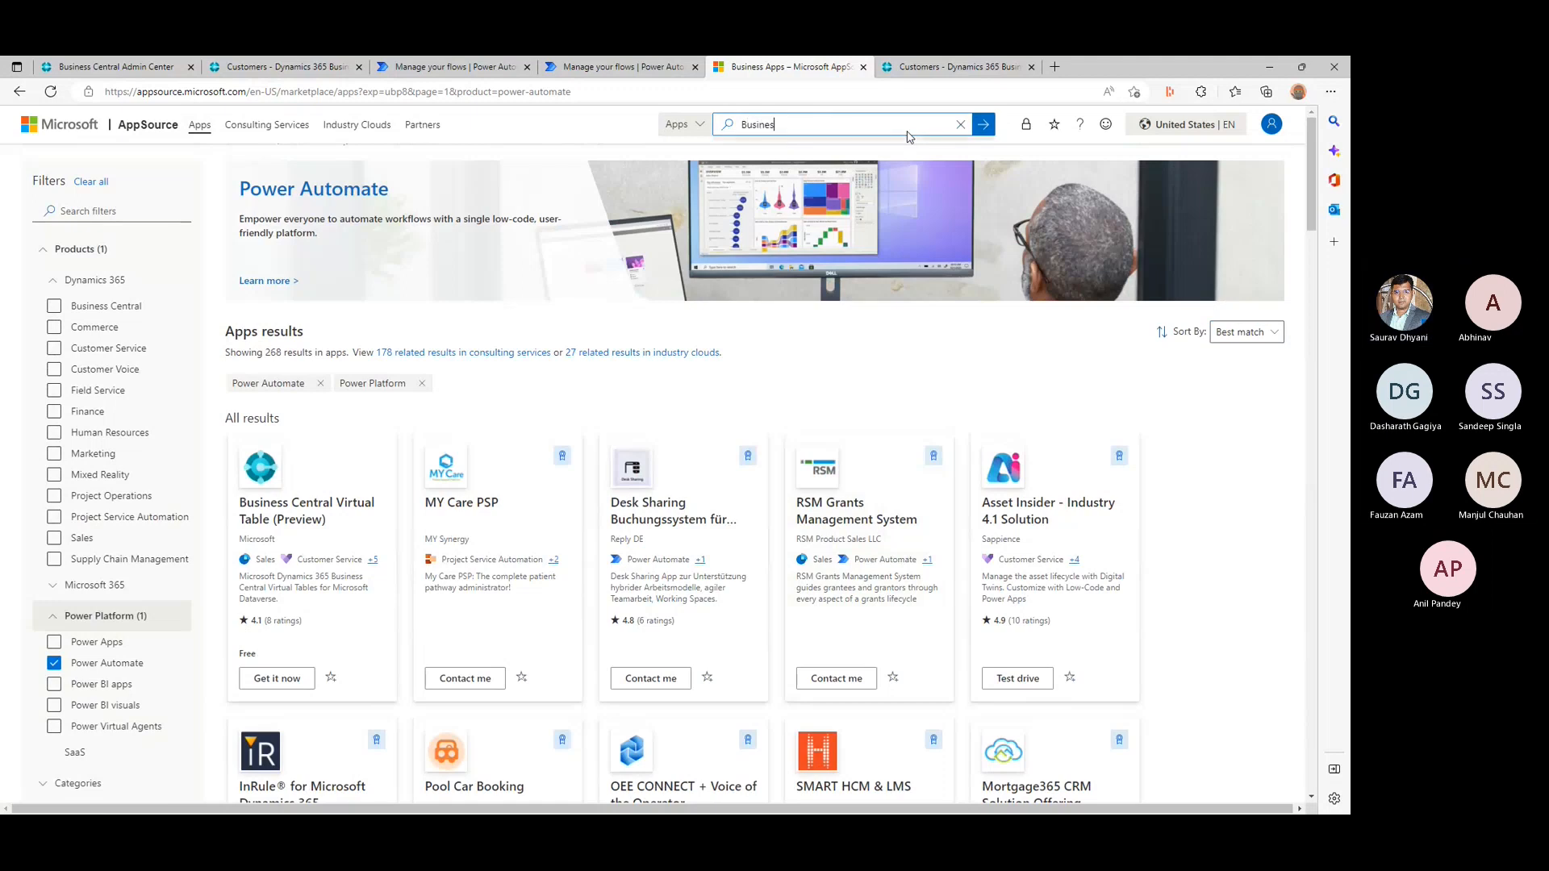
pyautogui.write('s central')
pyautogui.press('Return')
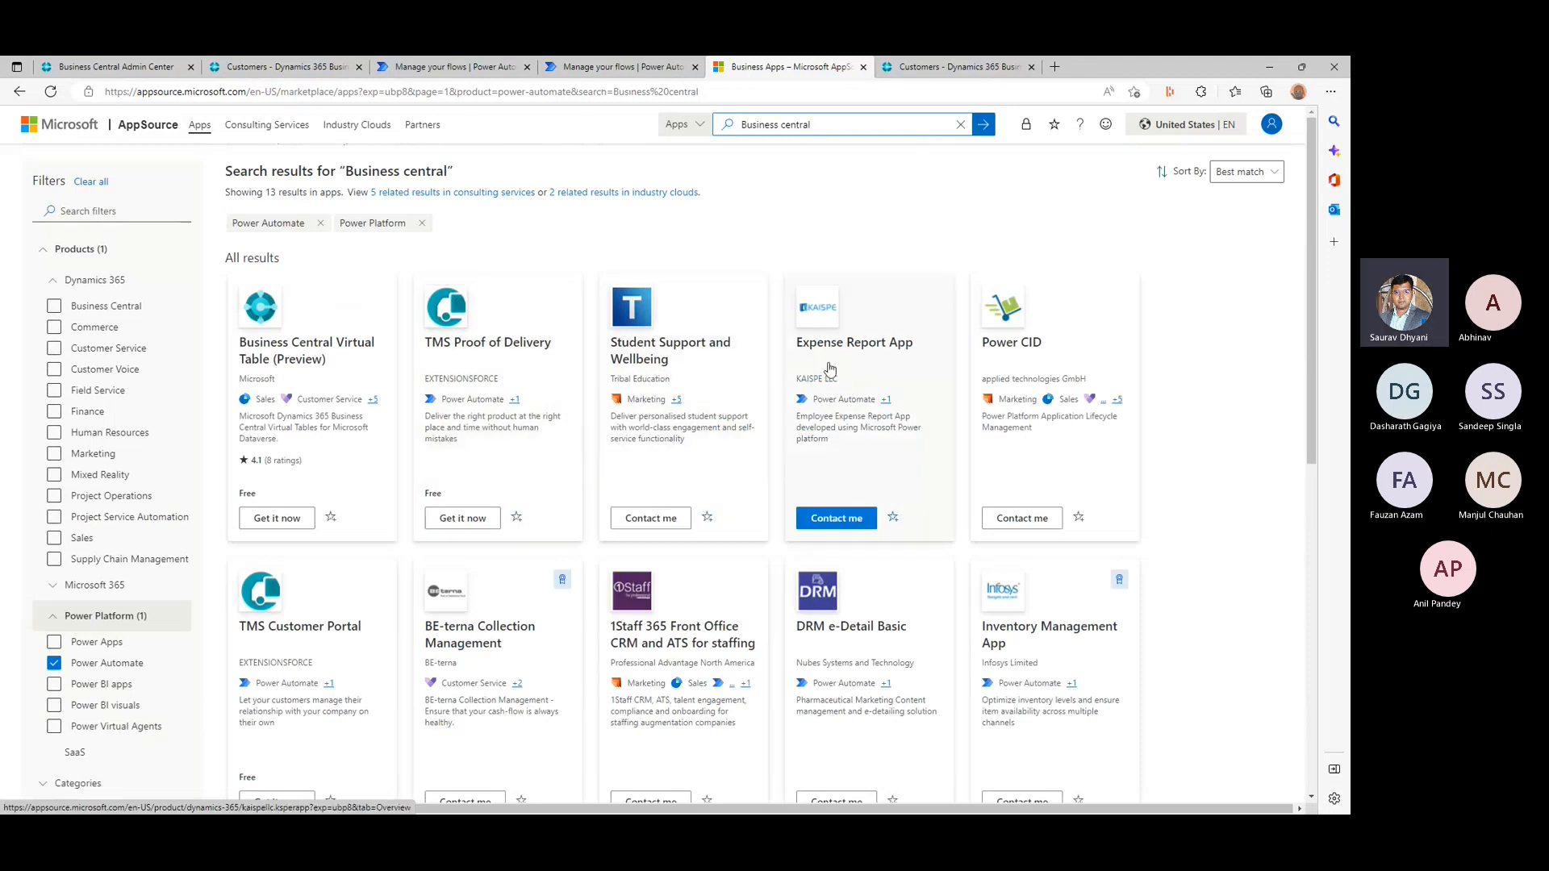
# - Open the Expense Report App, the Infosys Inventory Management App and the Travel Expense App from the search results, each in a new browser tab
pyautogui.rightClick(907, 349)
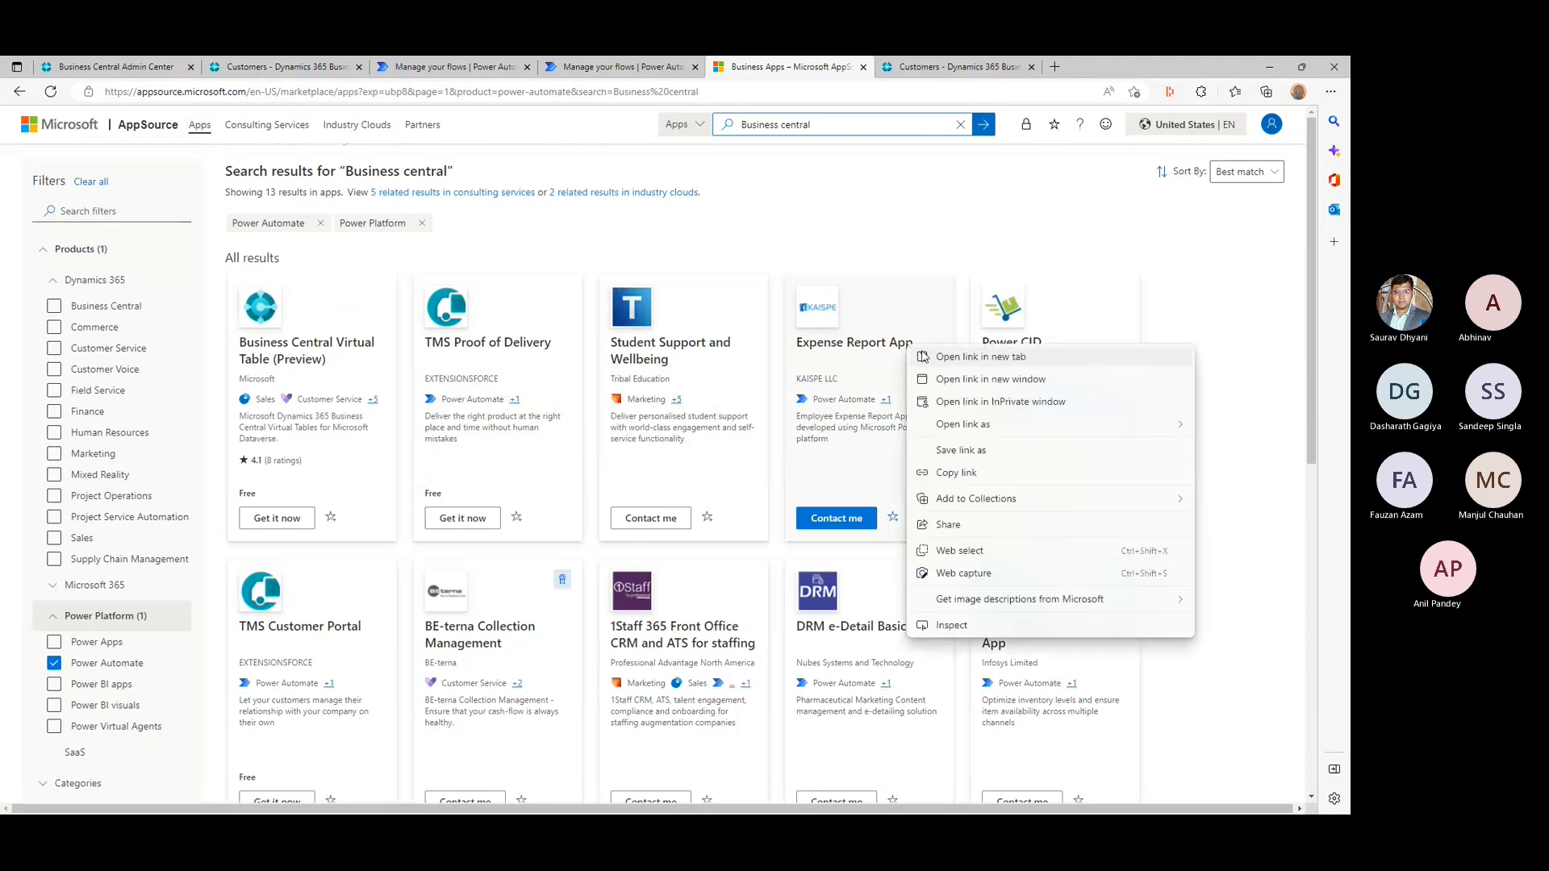
pyautogui.click(923, 357)
pyautogui.scroll(-3, 923, 357)
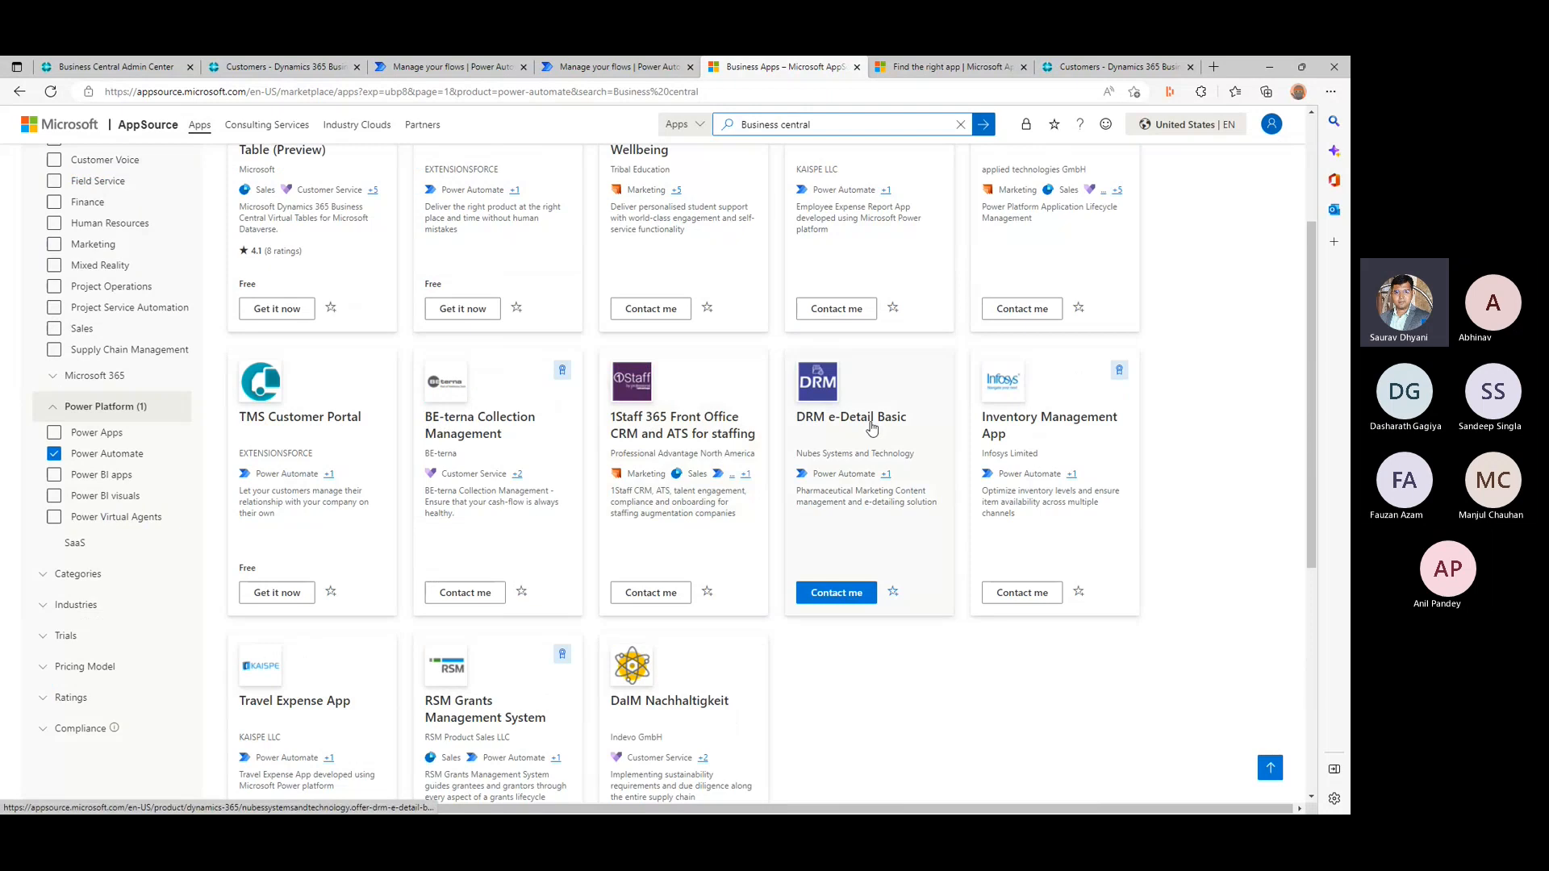
pyautogui.rightClick(1082, 430)
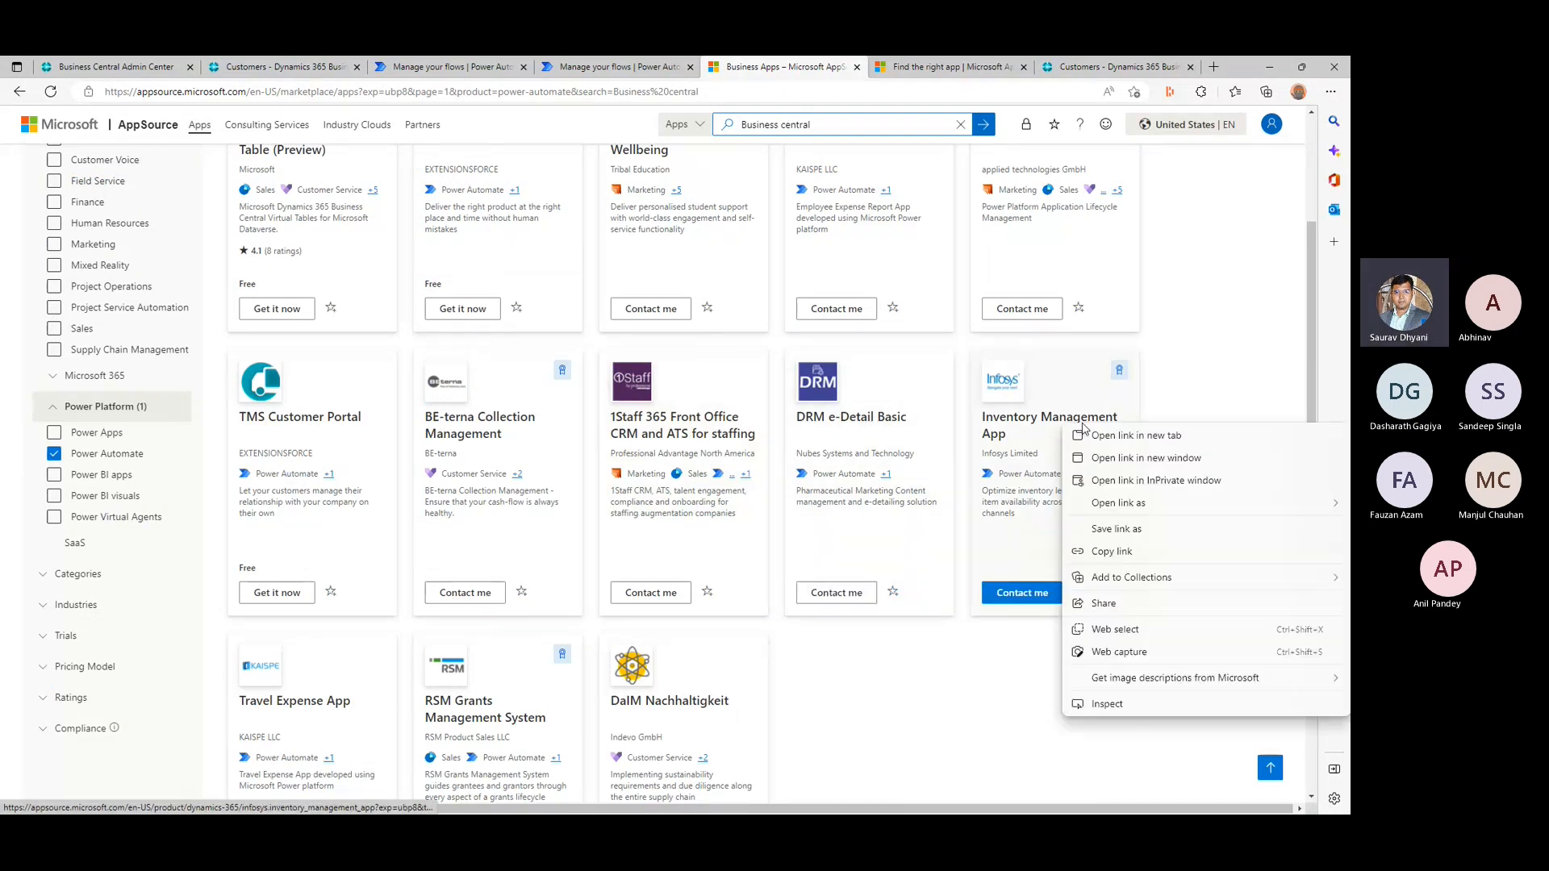
pyautogui.click(1099, 438)
pyautogui.scroll(-1, 742, 506)
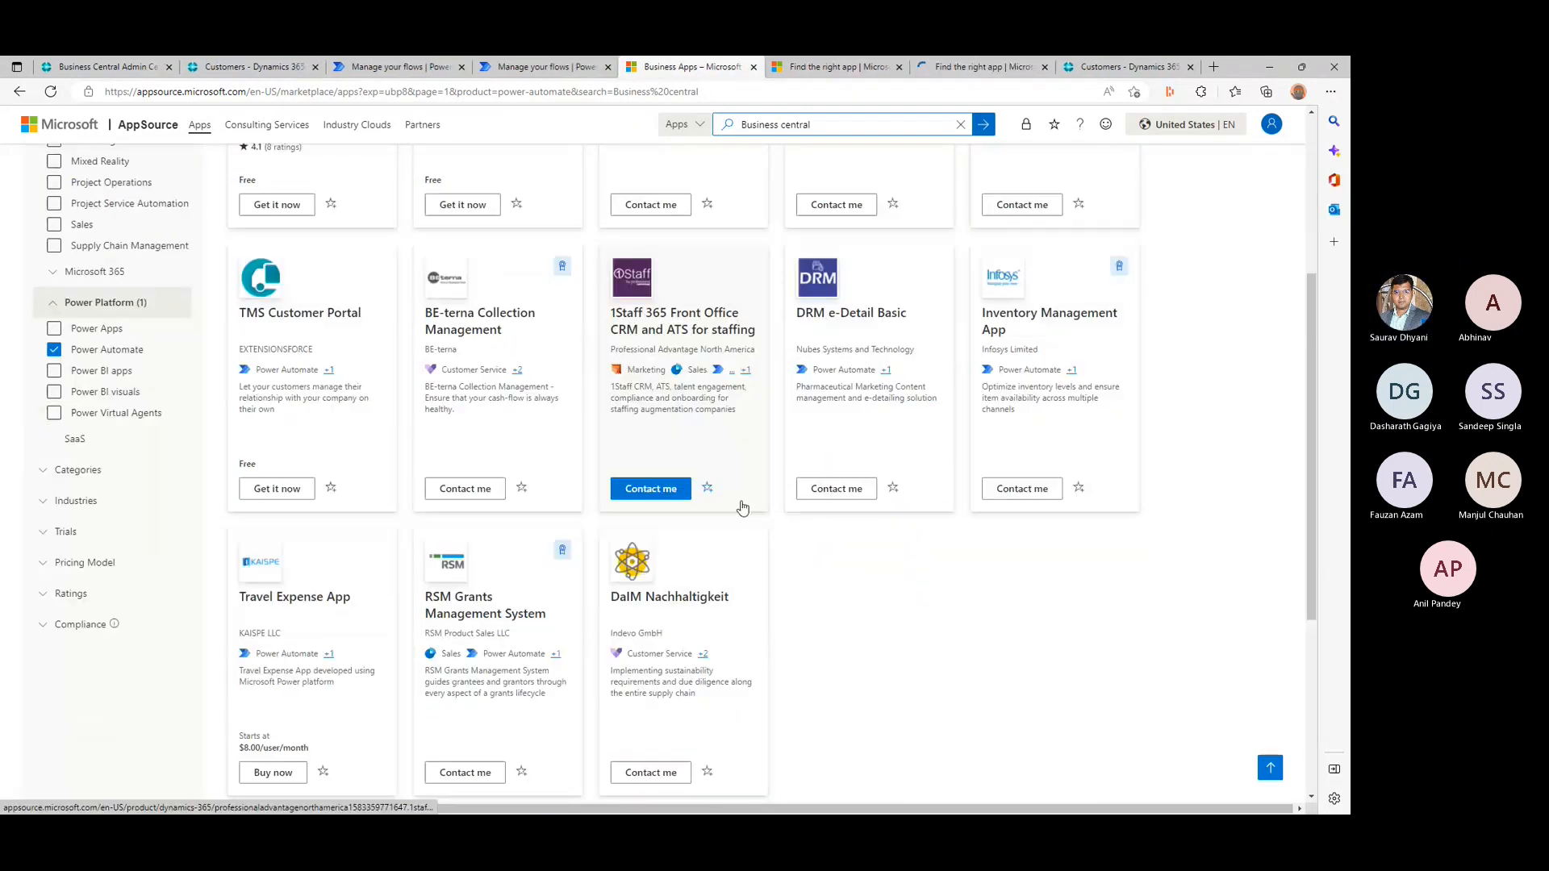
pyautogui.scroll(-1, 283, 518)
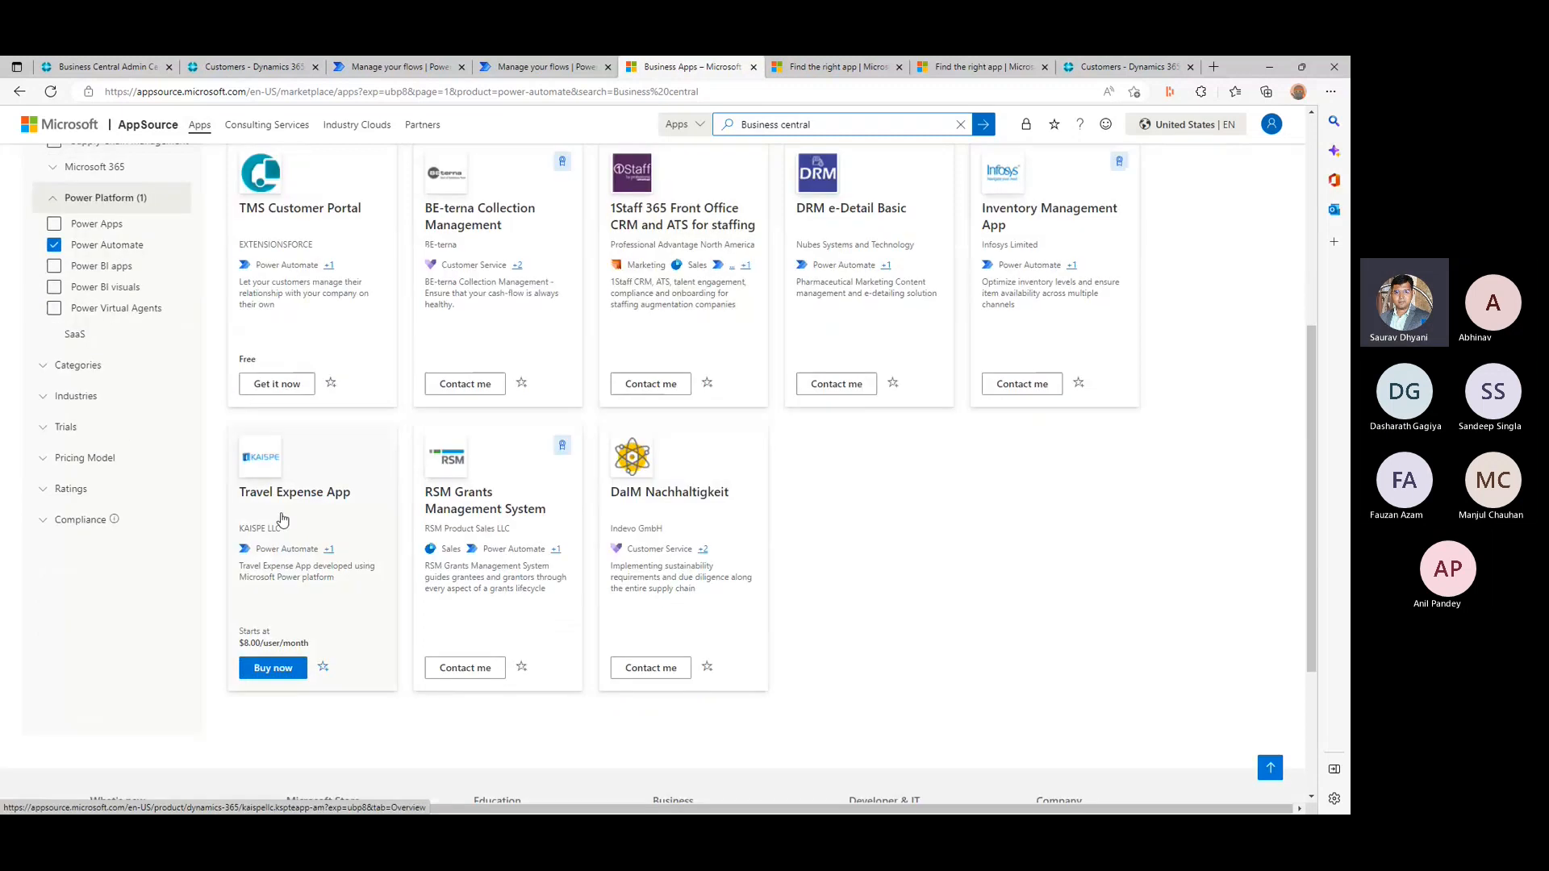
pyautogui.rightClick(297, 500)
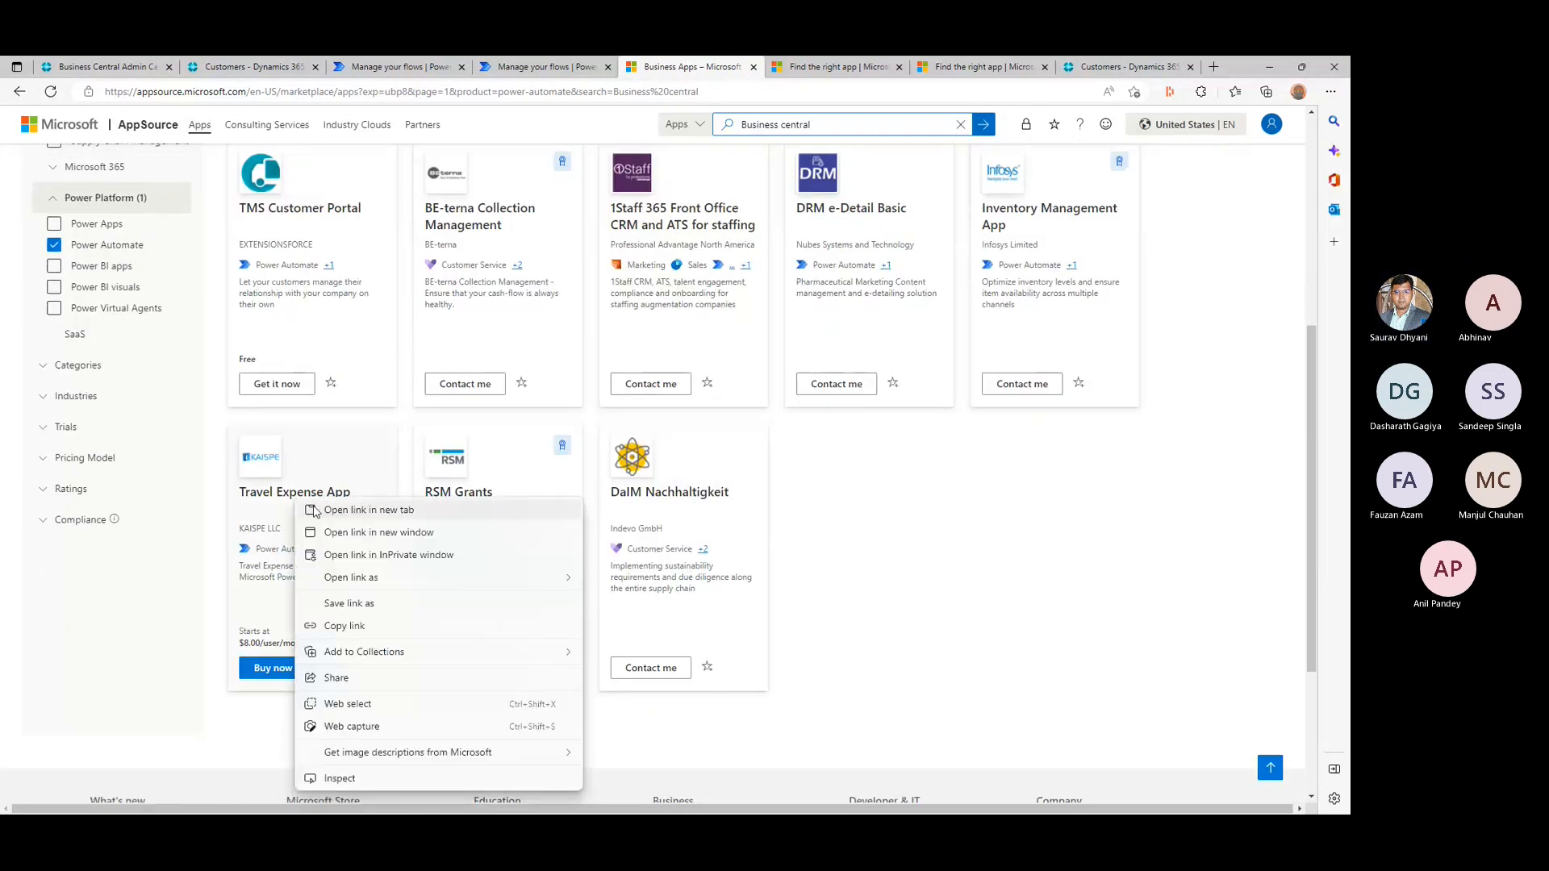
pyautogui.click(316, 512)
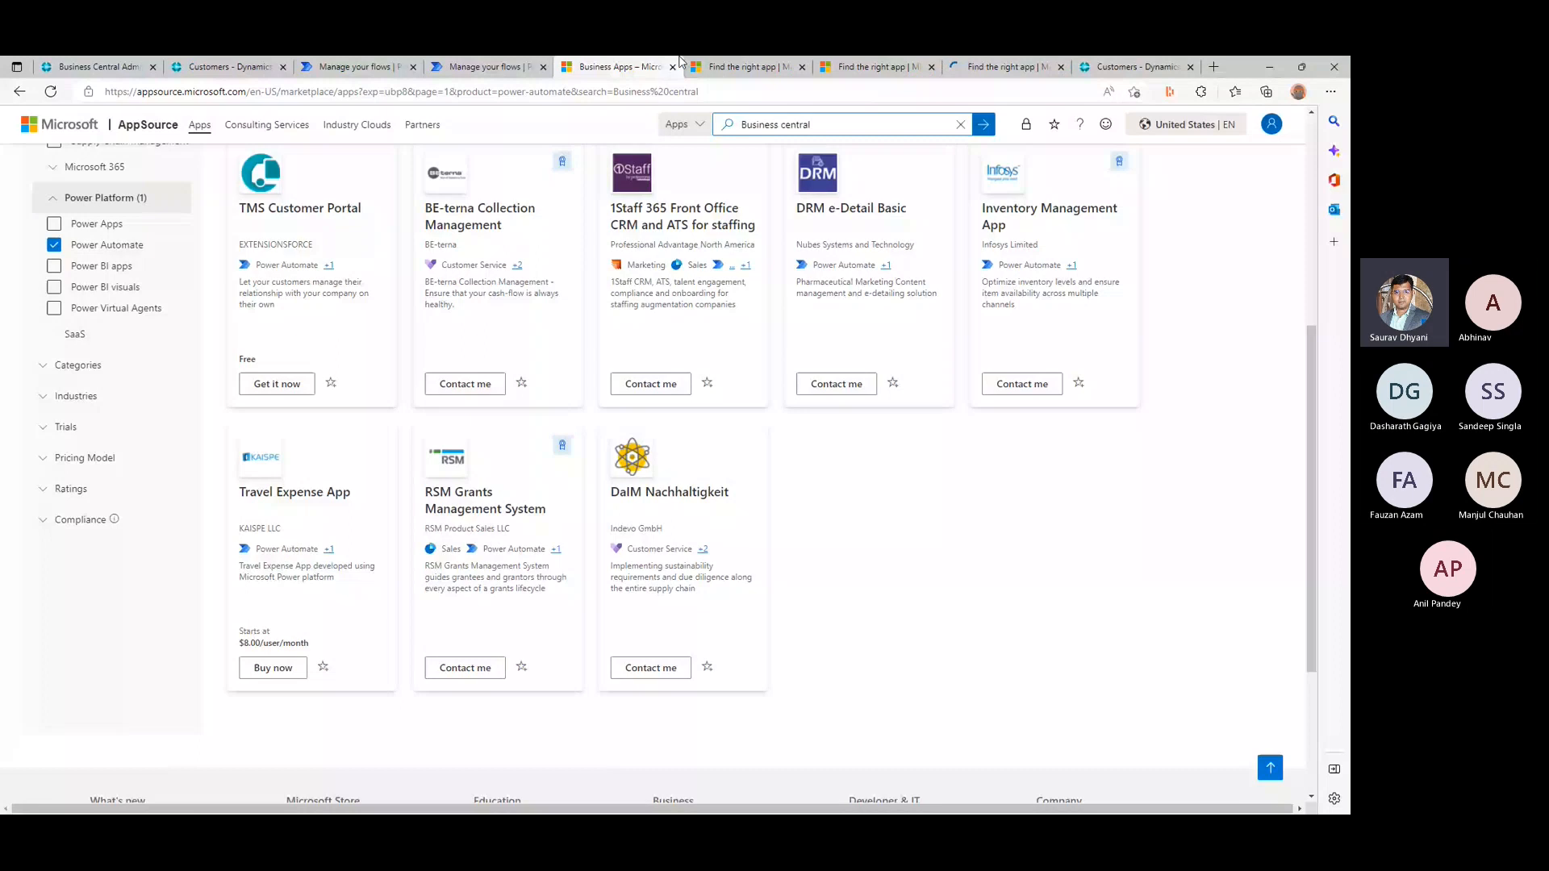
# - Review the Expense Report App's overview, screenshots and the publisher's other apps, and close its page
pyautogui.click(710, 67)
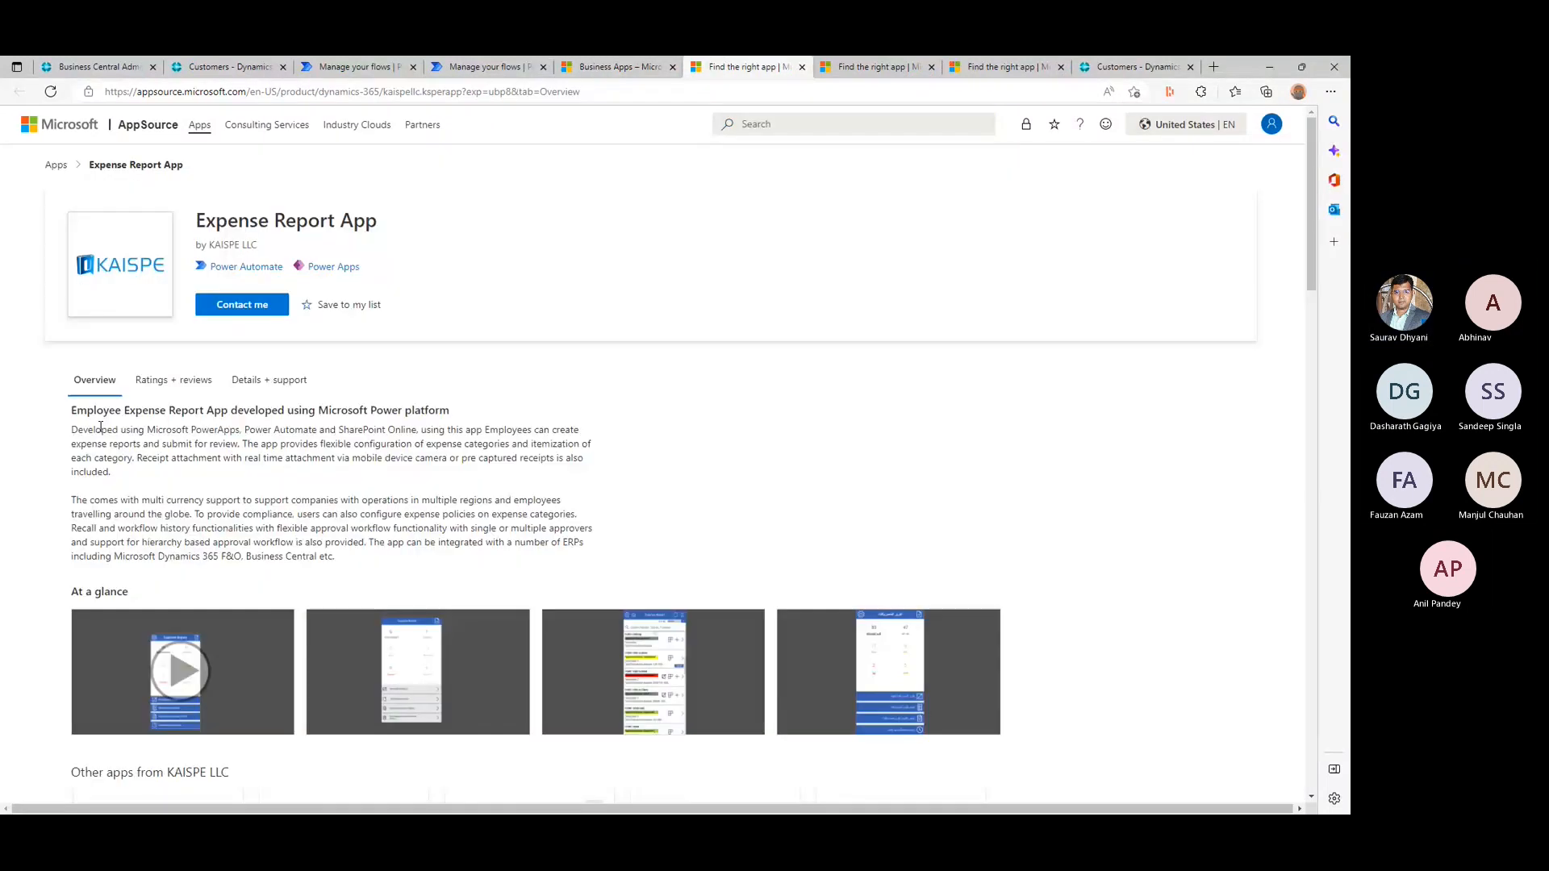
pyautogui.tripleClick(410, 409)
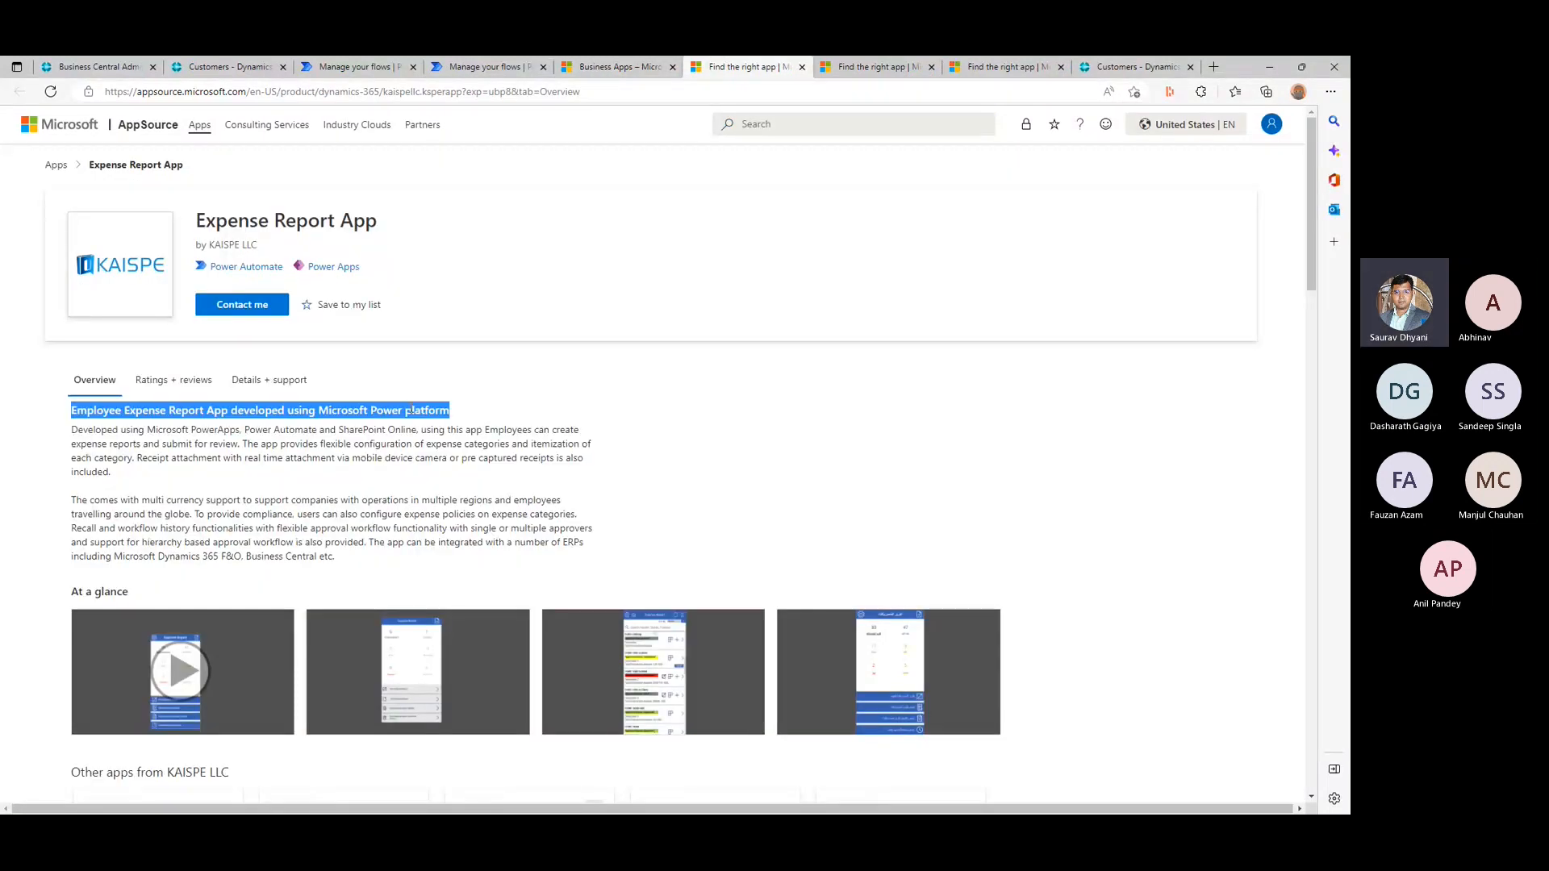
pyautogui.moveTo(411, 409); pyautogui.dragTo(452, 513)
pyautogui.tripleClick(460, 514)
pyautogui.scroll(-3, 443, 454)
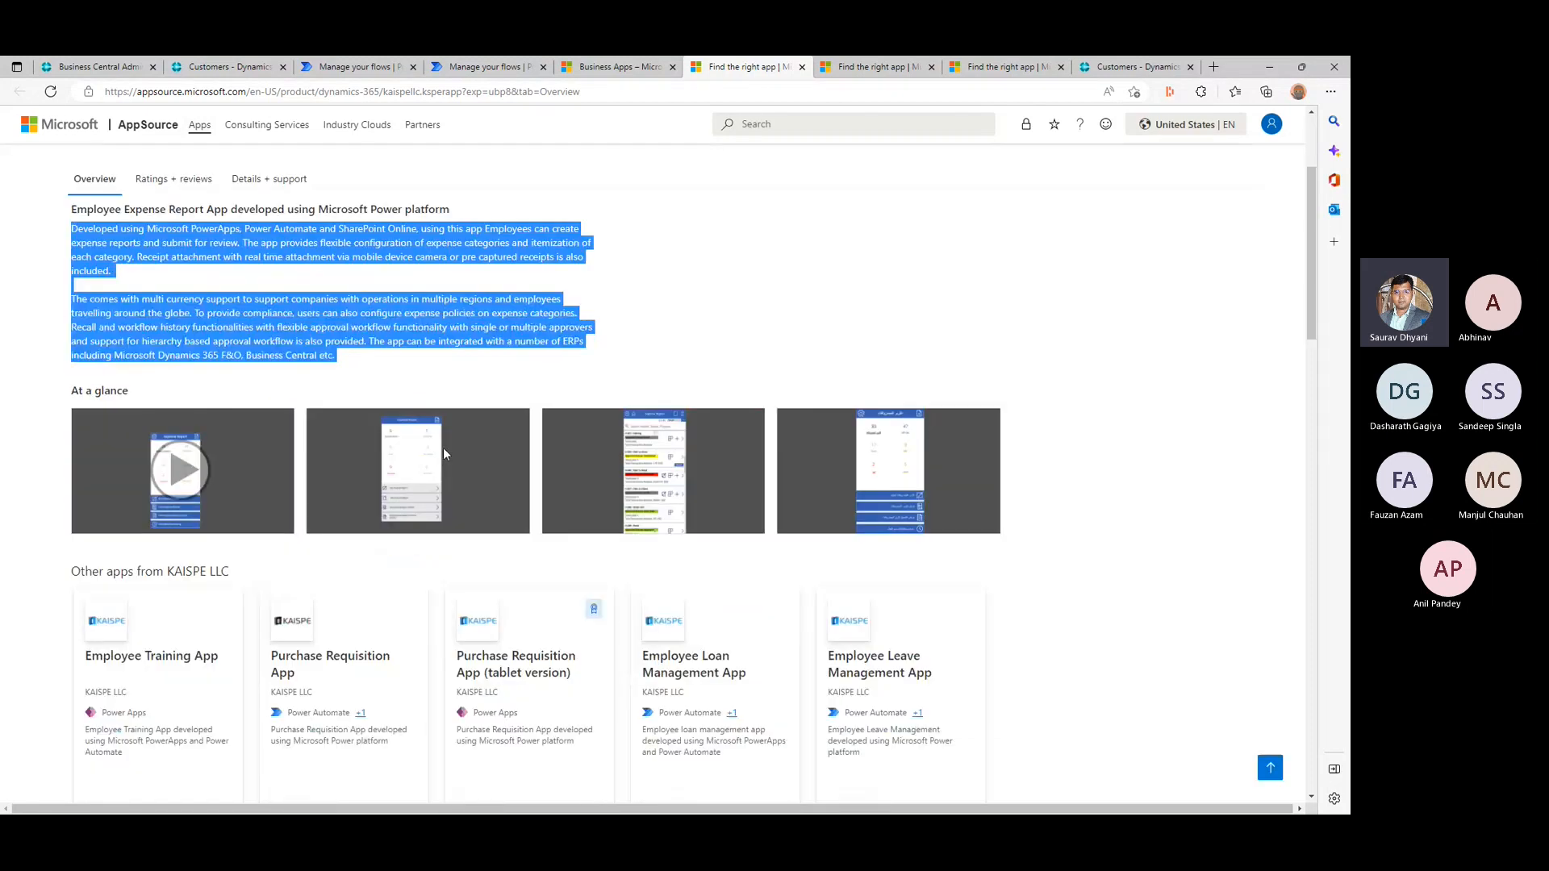
pyautogui.scroll(-1, 442, 448)
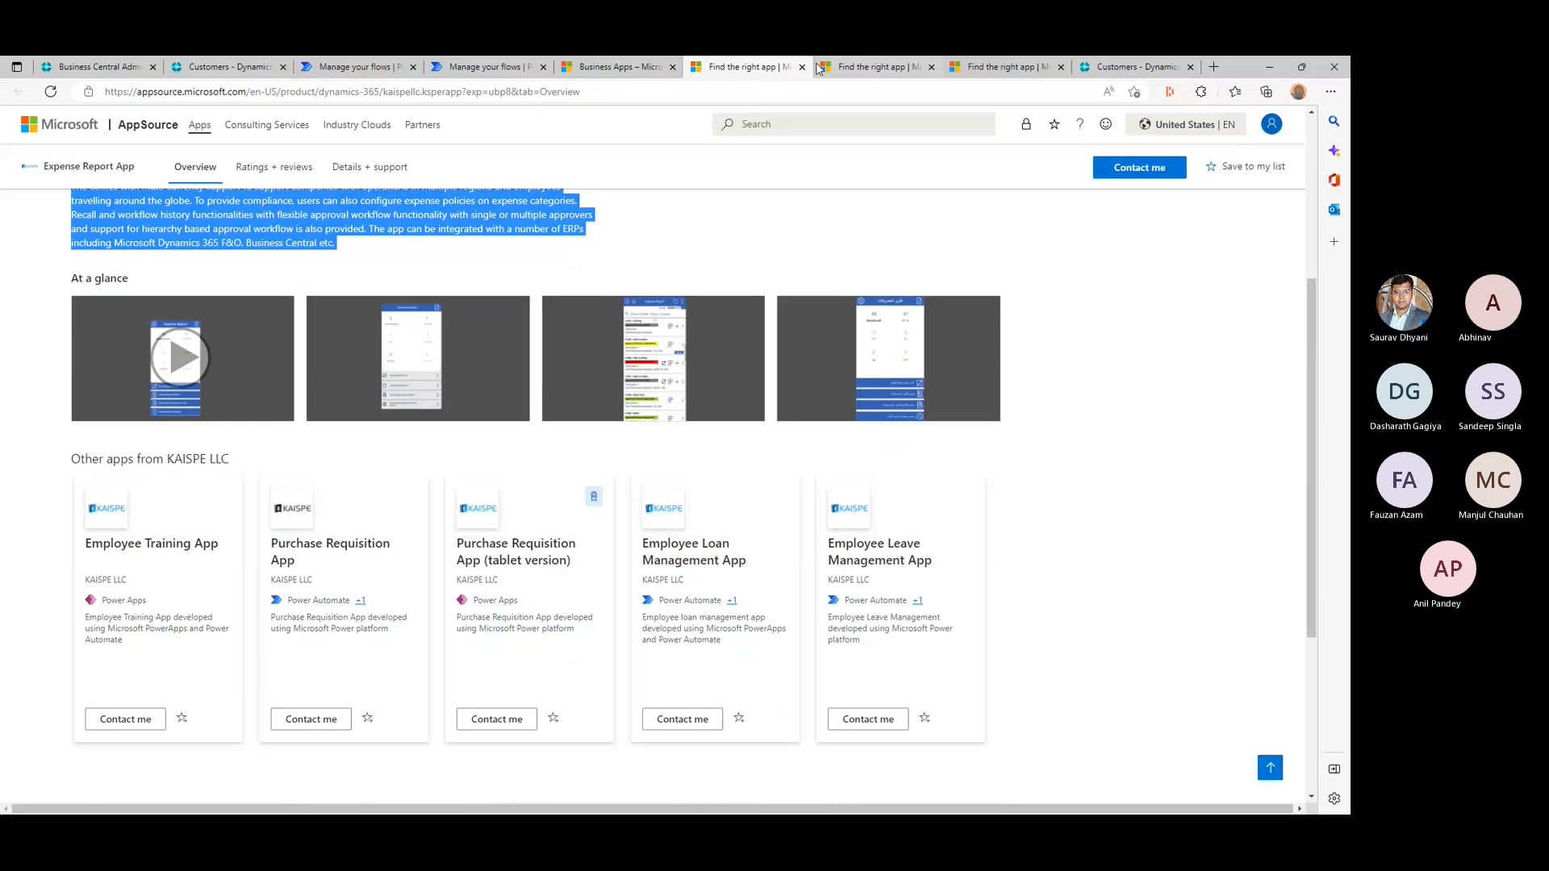
pyautogui.click(801, 67)
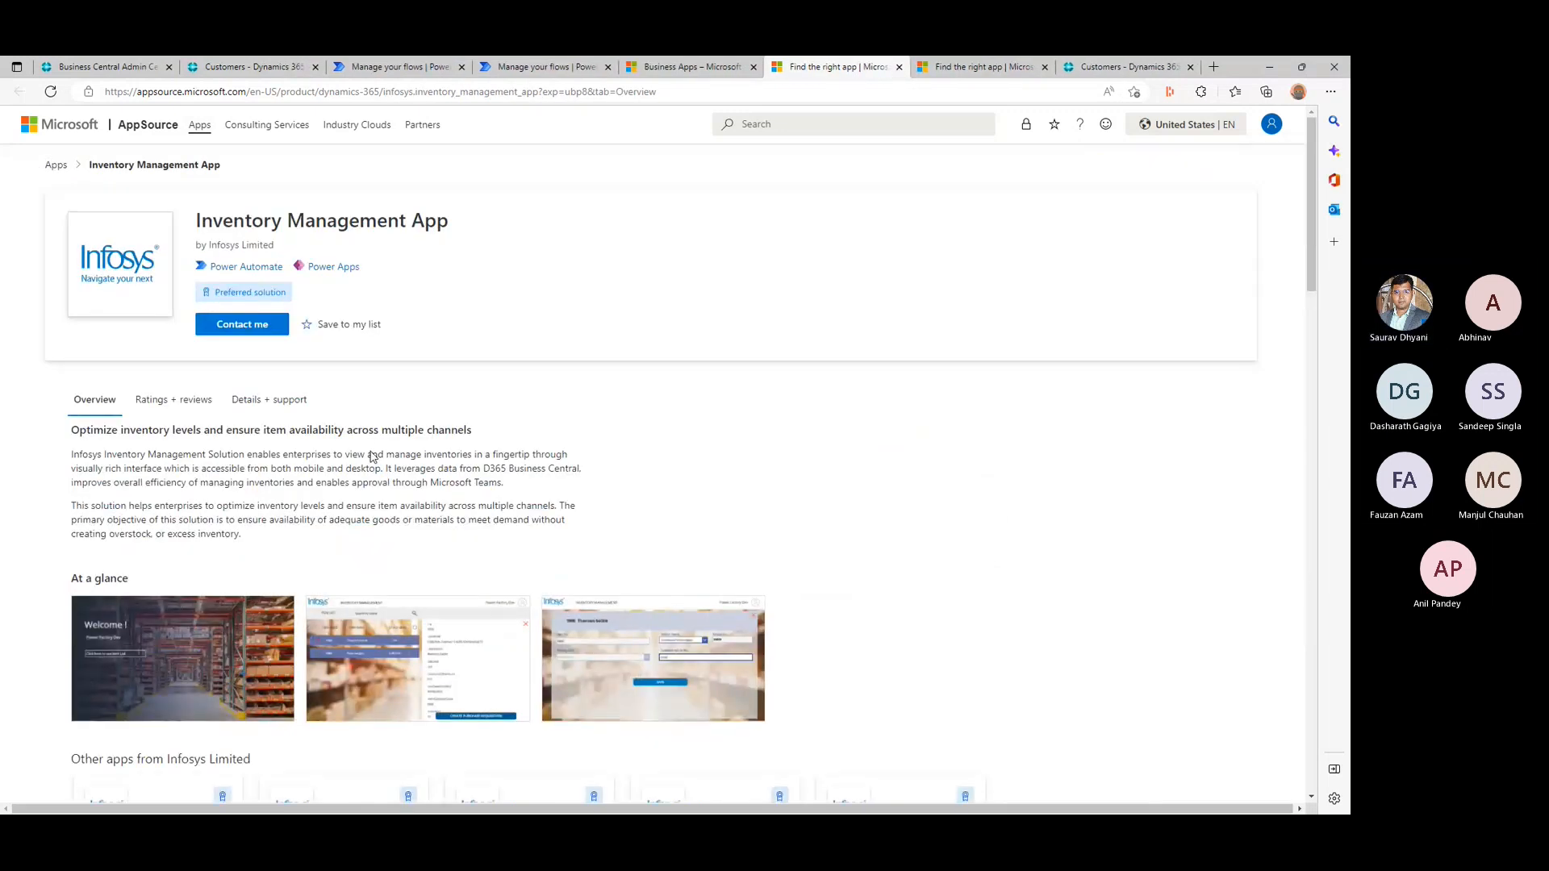
# - Review the Inventory Management App's overview, view its three screenshots enlarged, and close its page
pyautogui.scroll(-2, 372, 457)
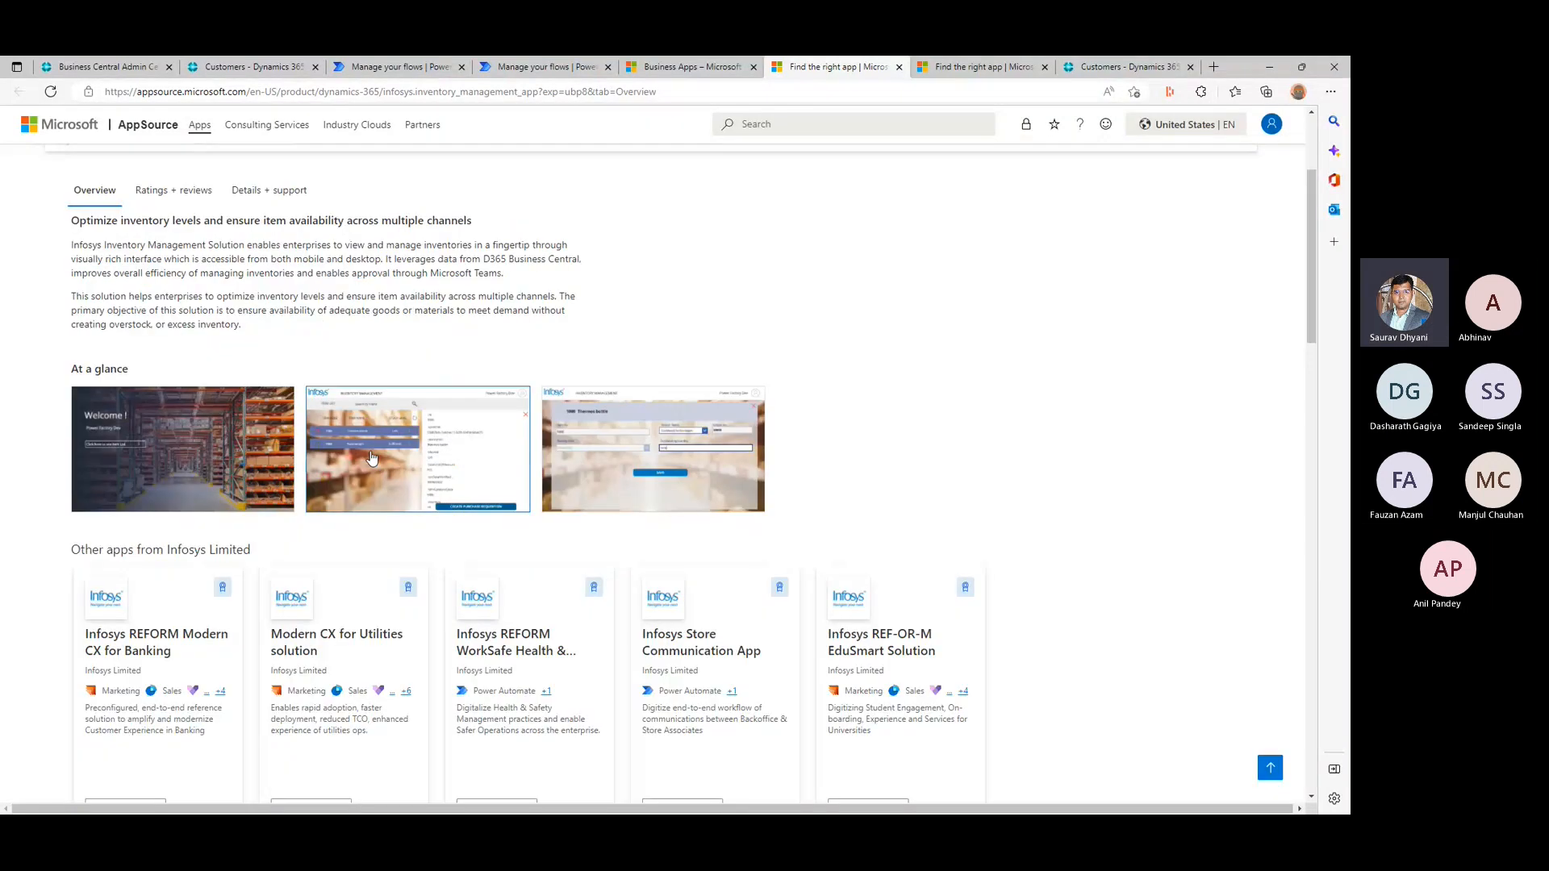
pyautogui.scroll(1, 371, 458)
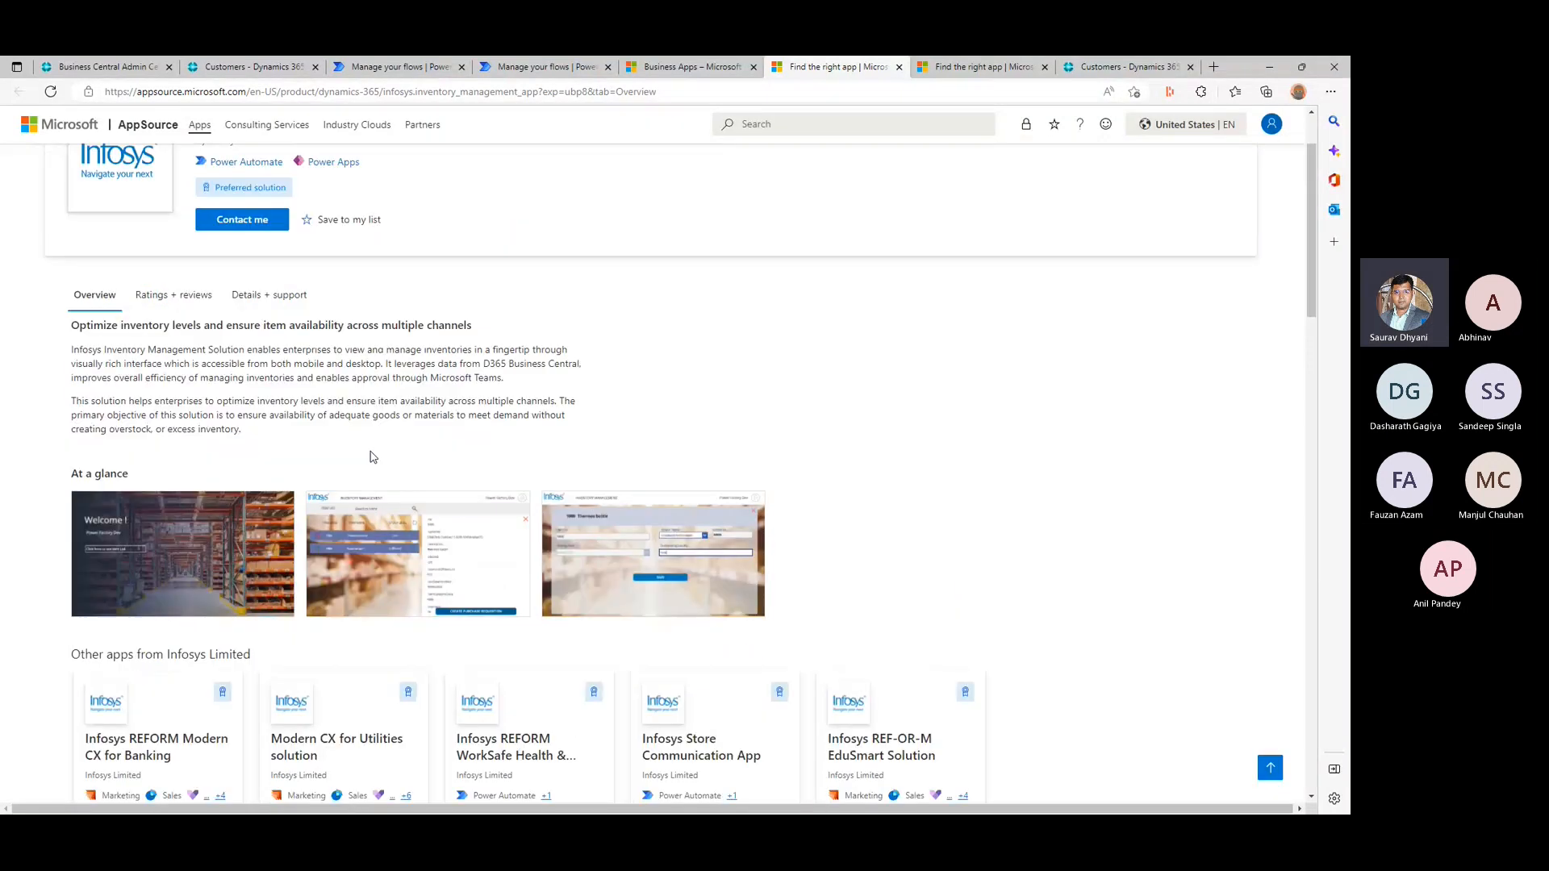
pyautogui.click(214, 539)
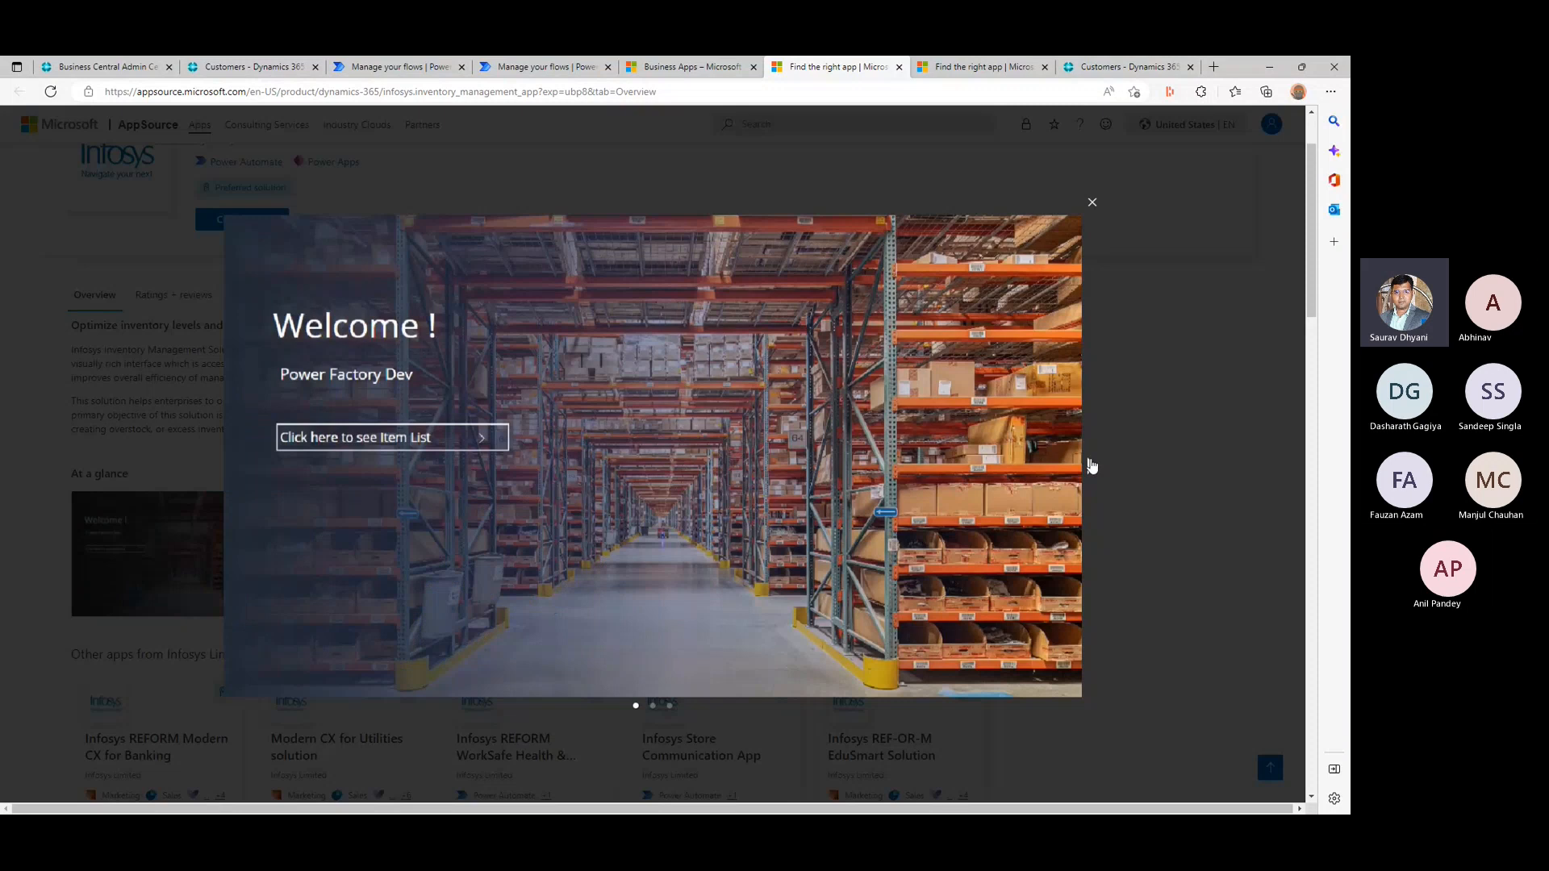
pyautogui.click(1091, 466)
pyautogui.click(1091, 465)
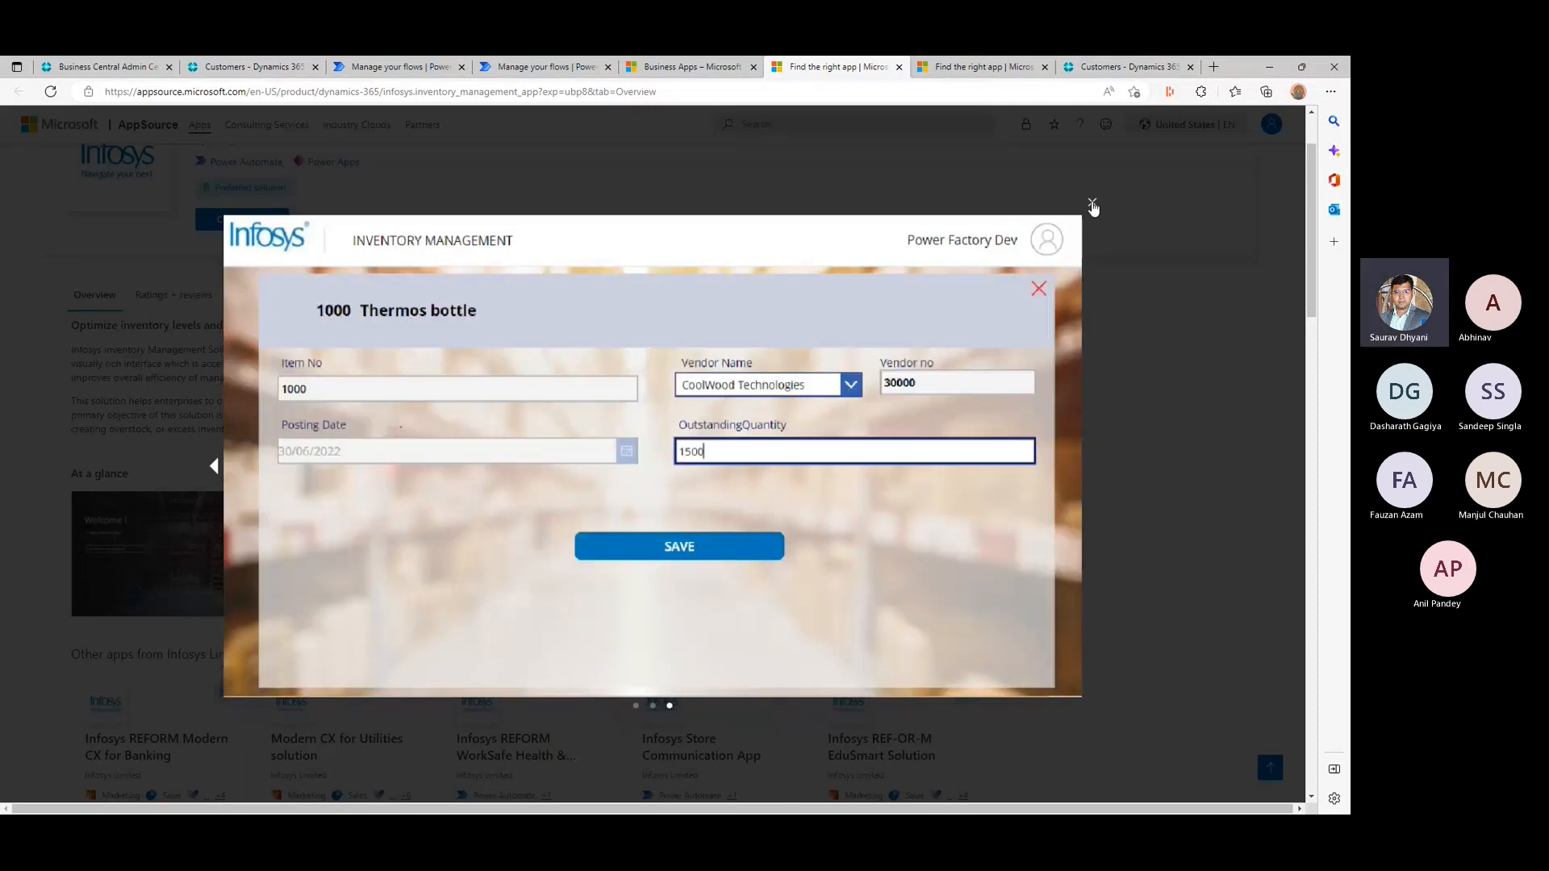
pyautogui.click(1092, 206)
pyautogui.click(898, 67)
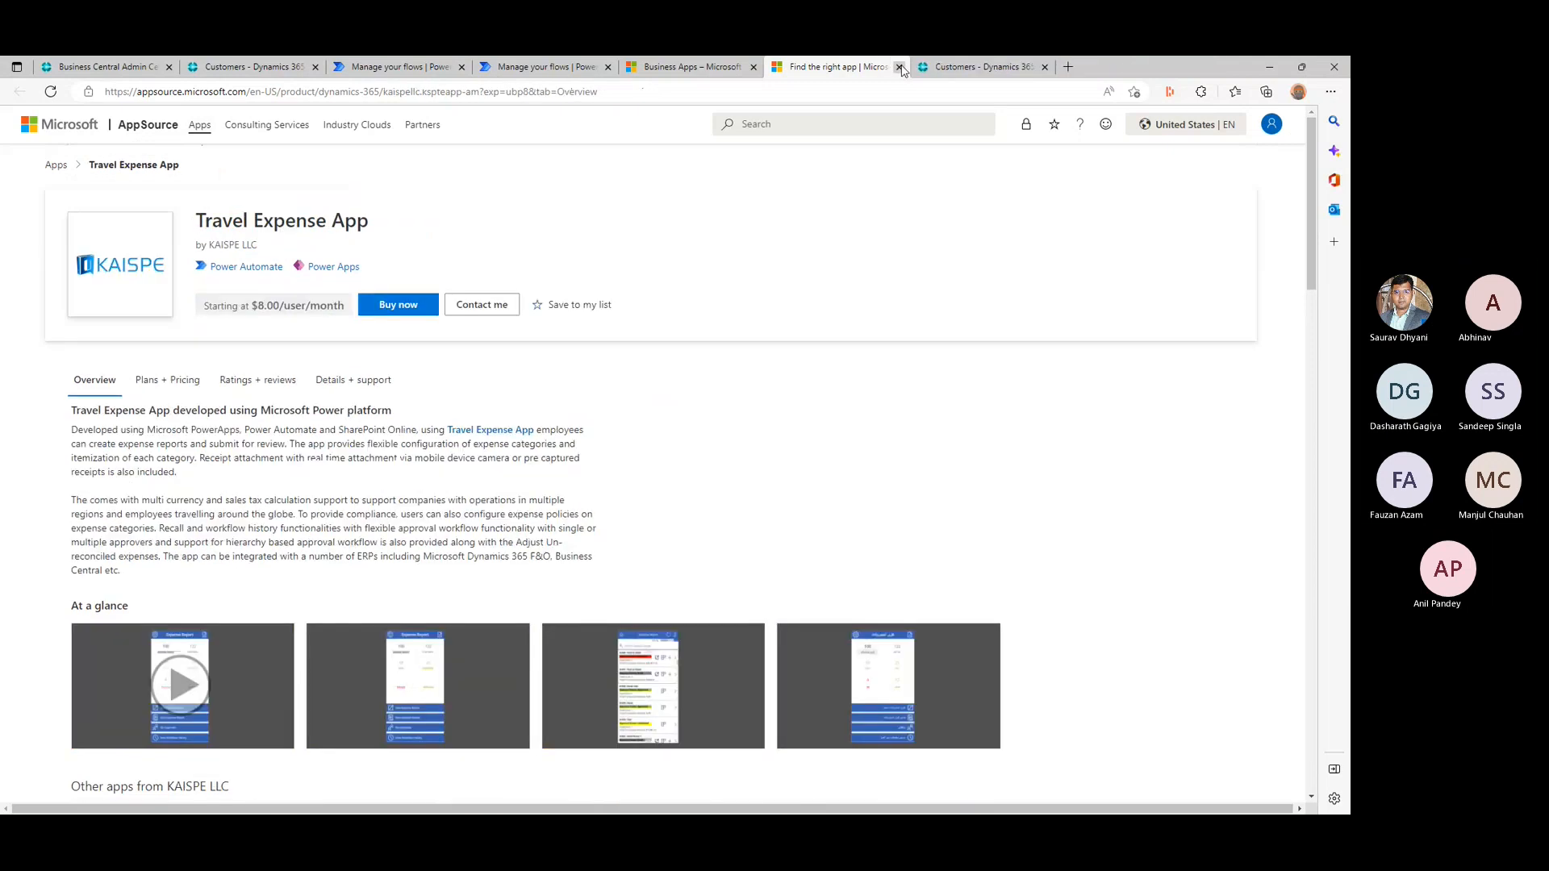
# - Review the Travel Expense App's overview, screenshots and the other apps from KAISPE LLC
pyautogui.scroll(-2, 327, 448)
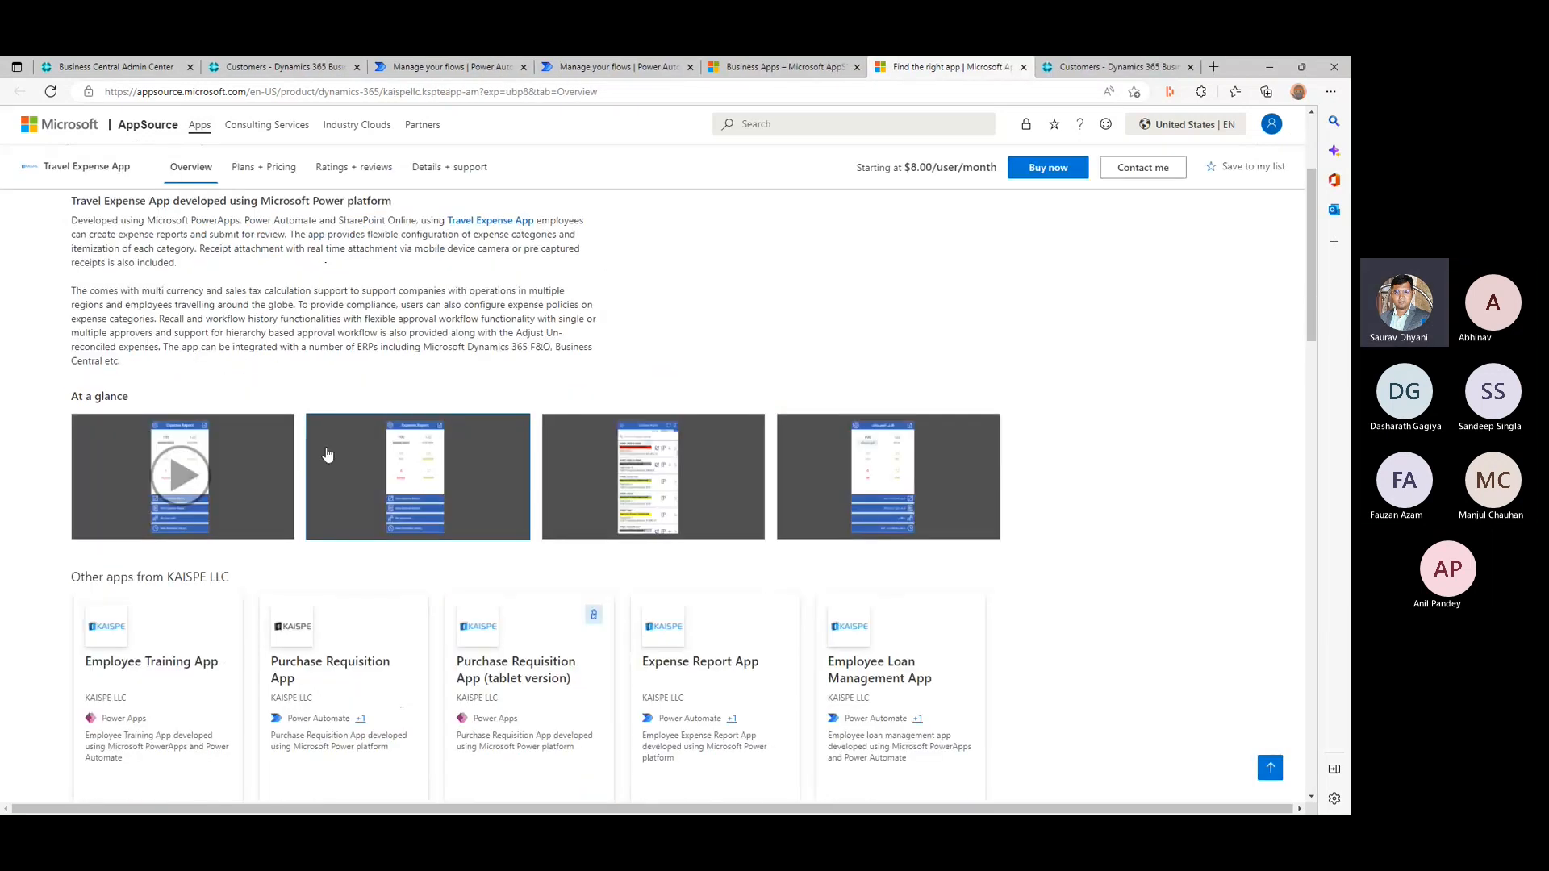
pyautogui.scroll(-5, 464, 489)
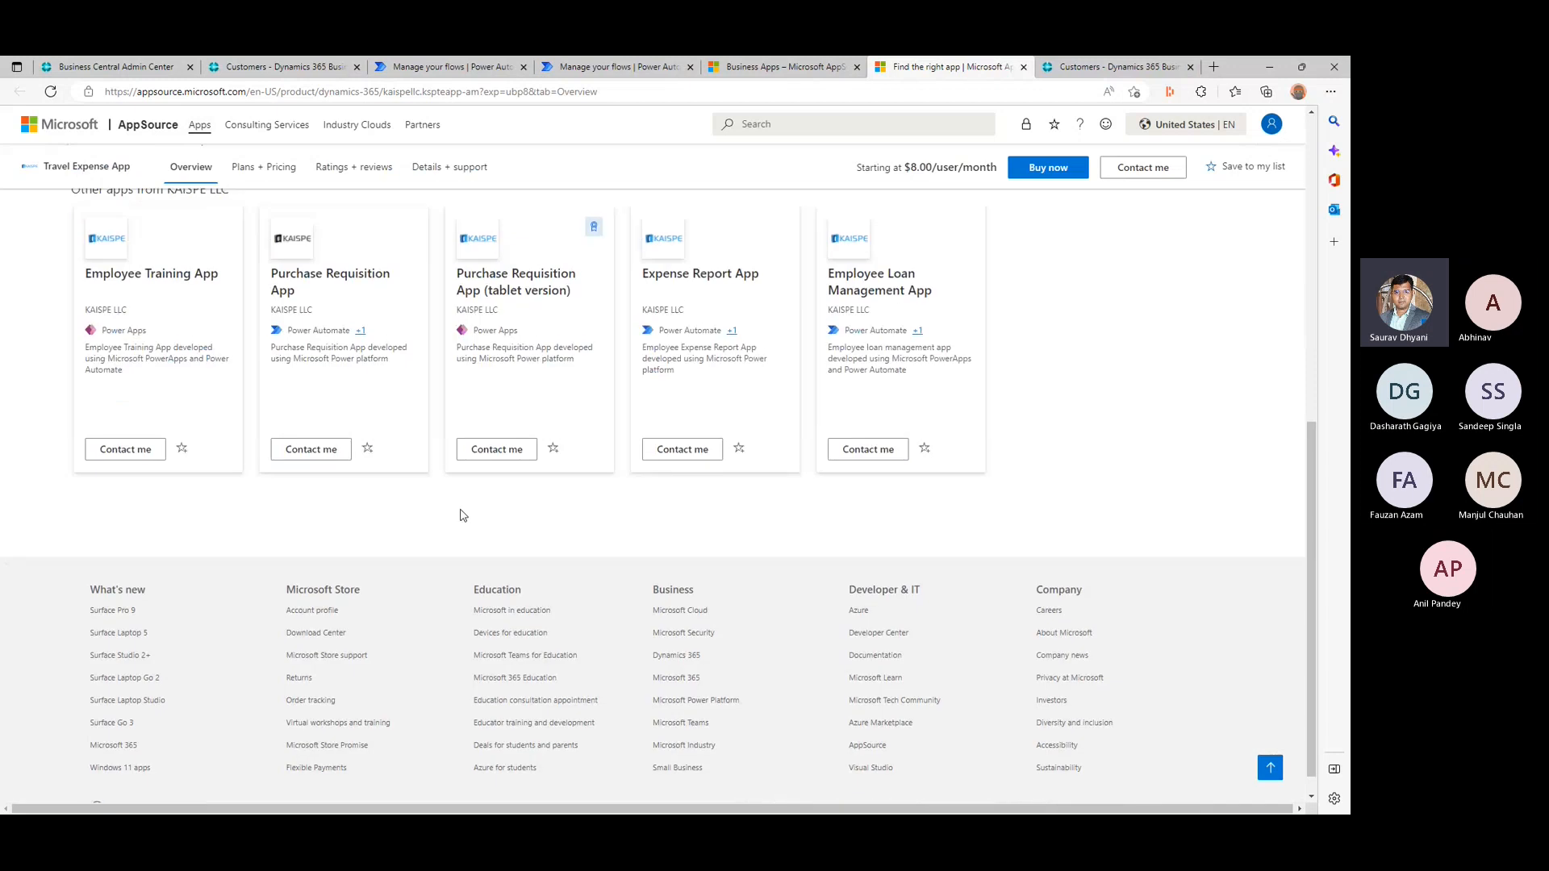
pyautogui.scroll(7, 452, 504)
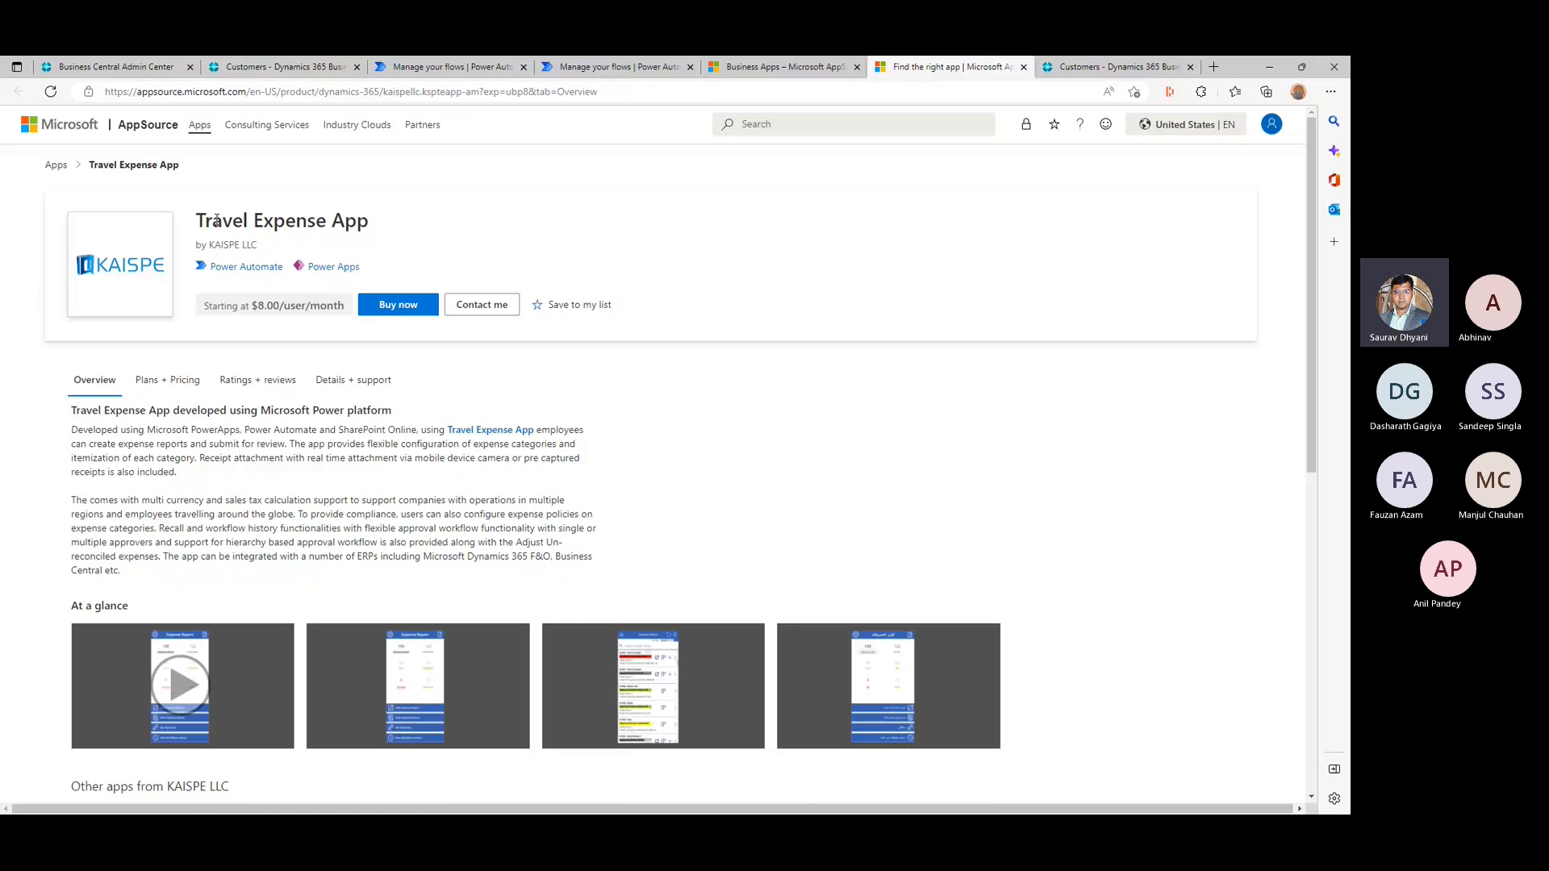
# - Return to the full AppSource app catalogue, browse its categories and check the available sort options
pyautogui.click(55, 166)
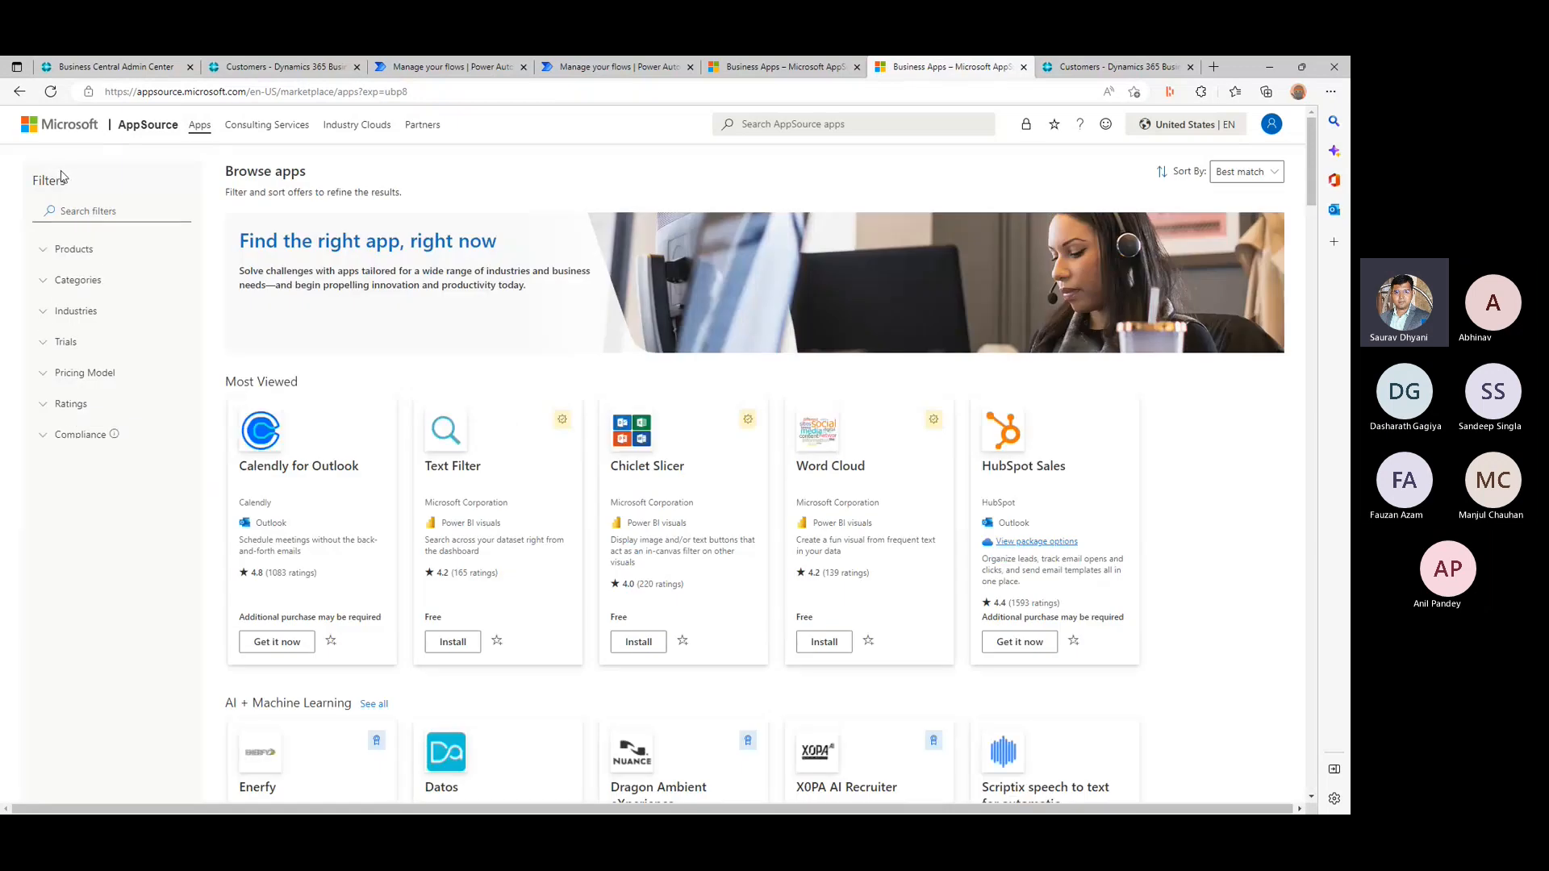
pyautogui.scroll(-1, 526, 242)
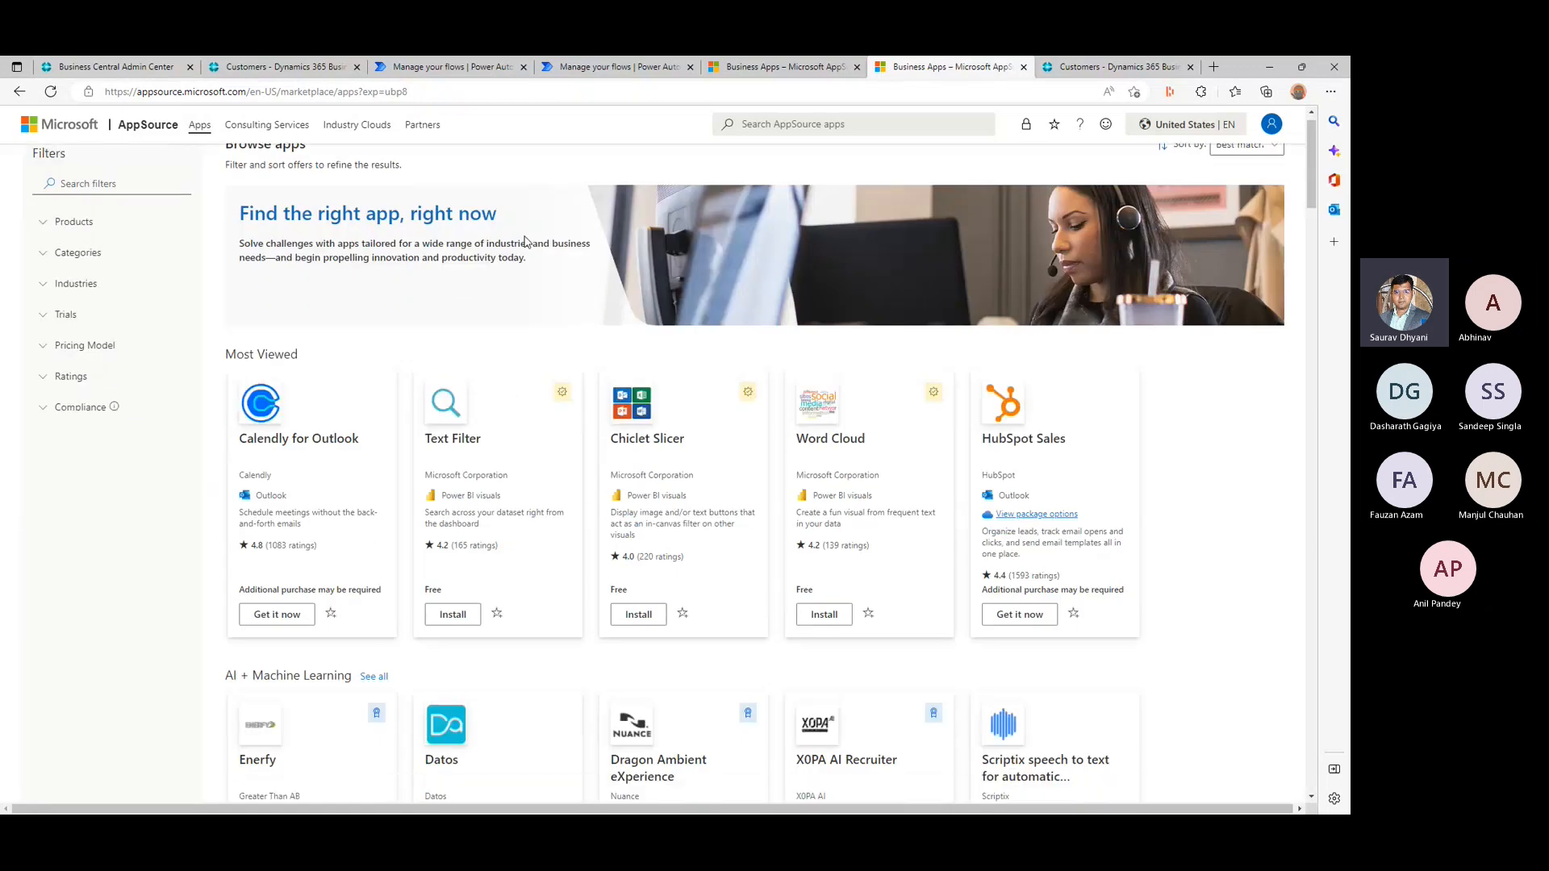
pyautogui.scroll(-12, 525, 240)
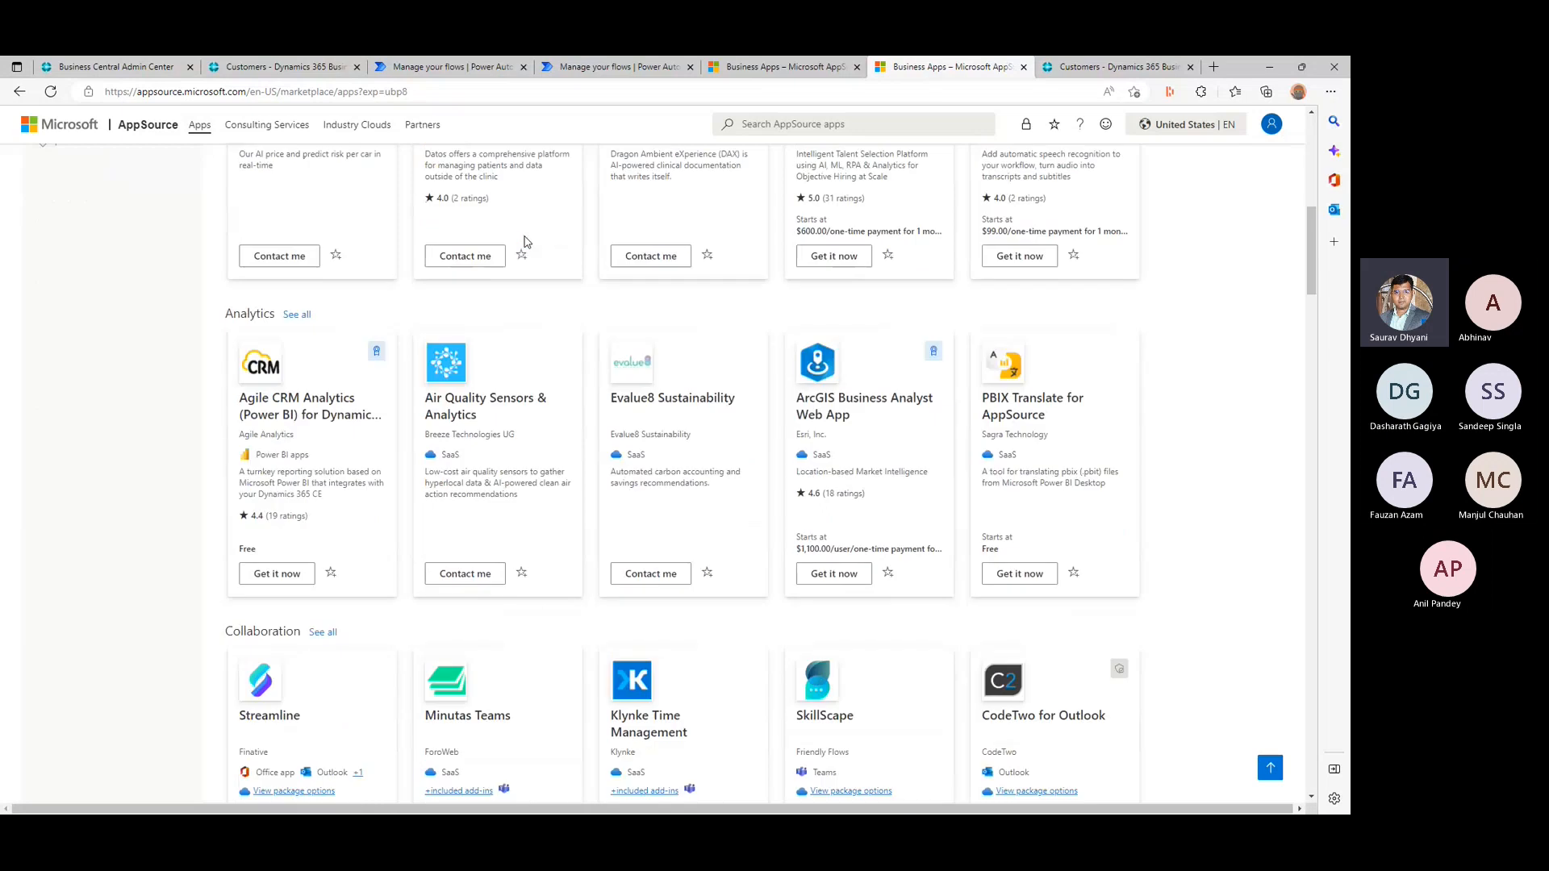
pyautogui.scroll(13, 525, 241)
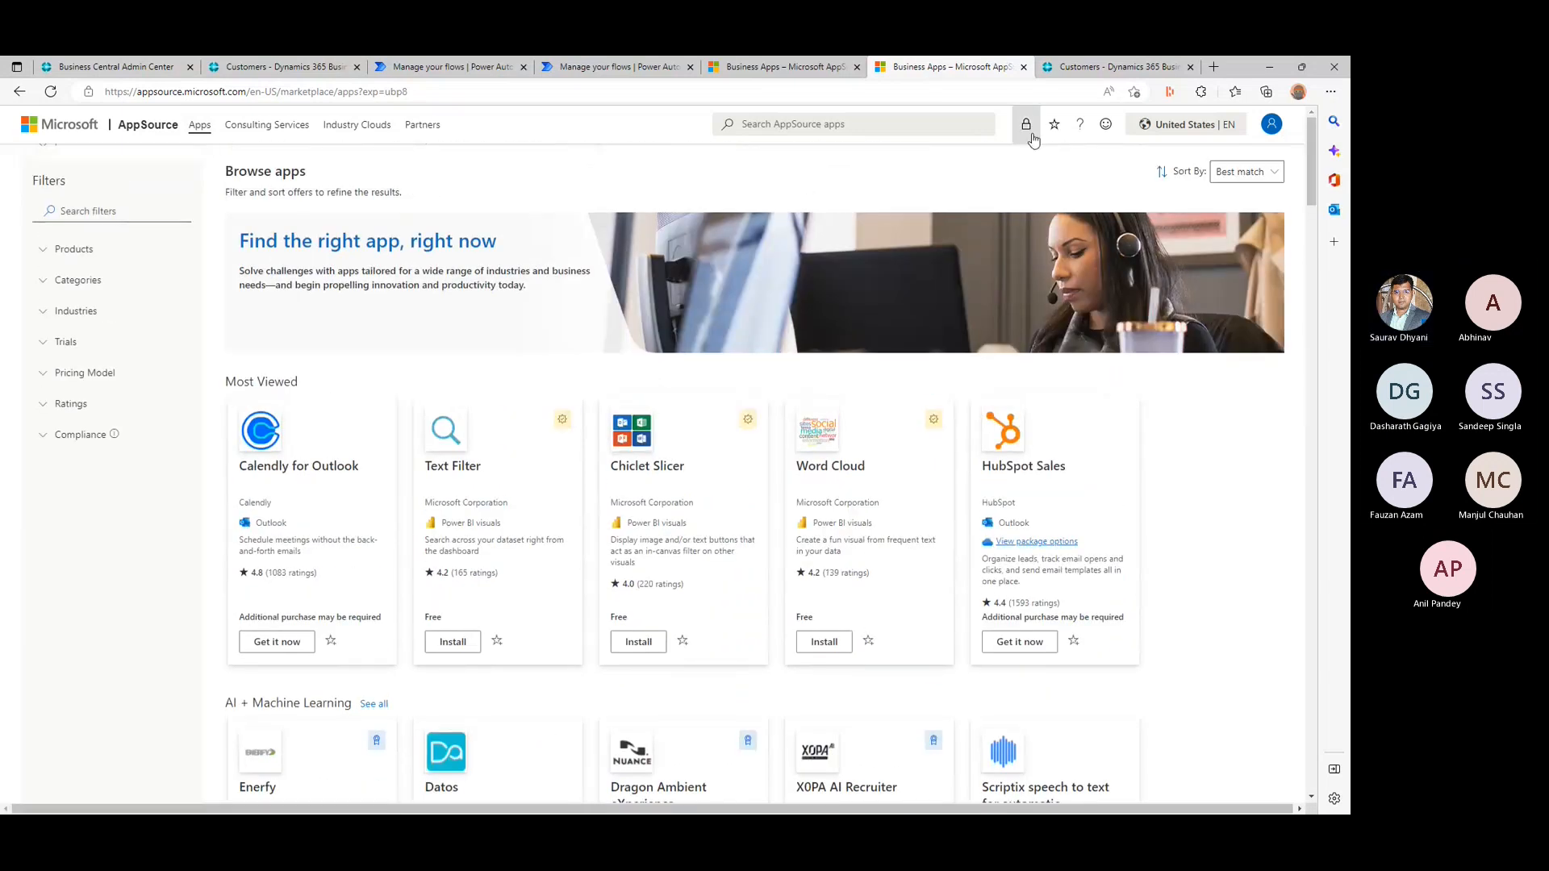
pyautogui.click(1271, 173)
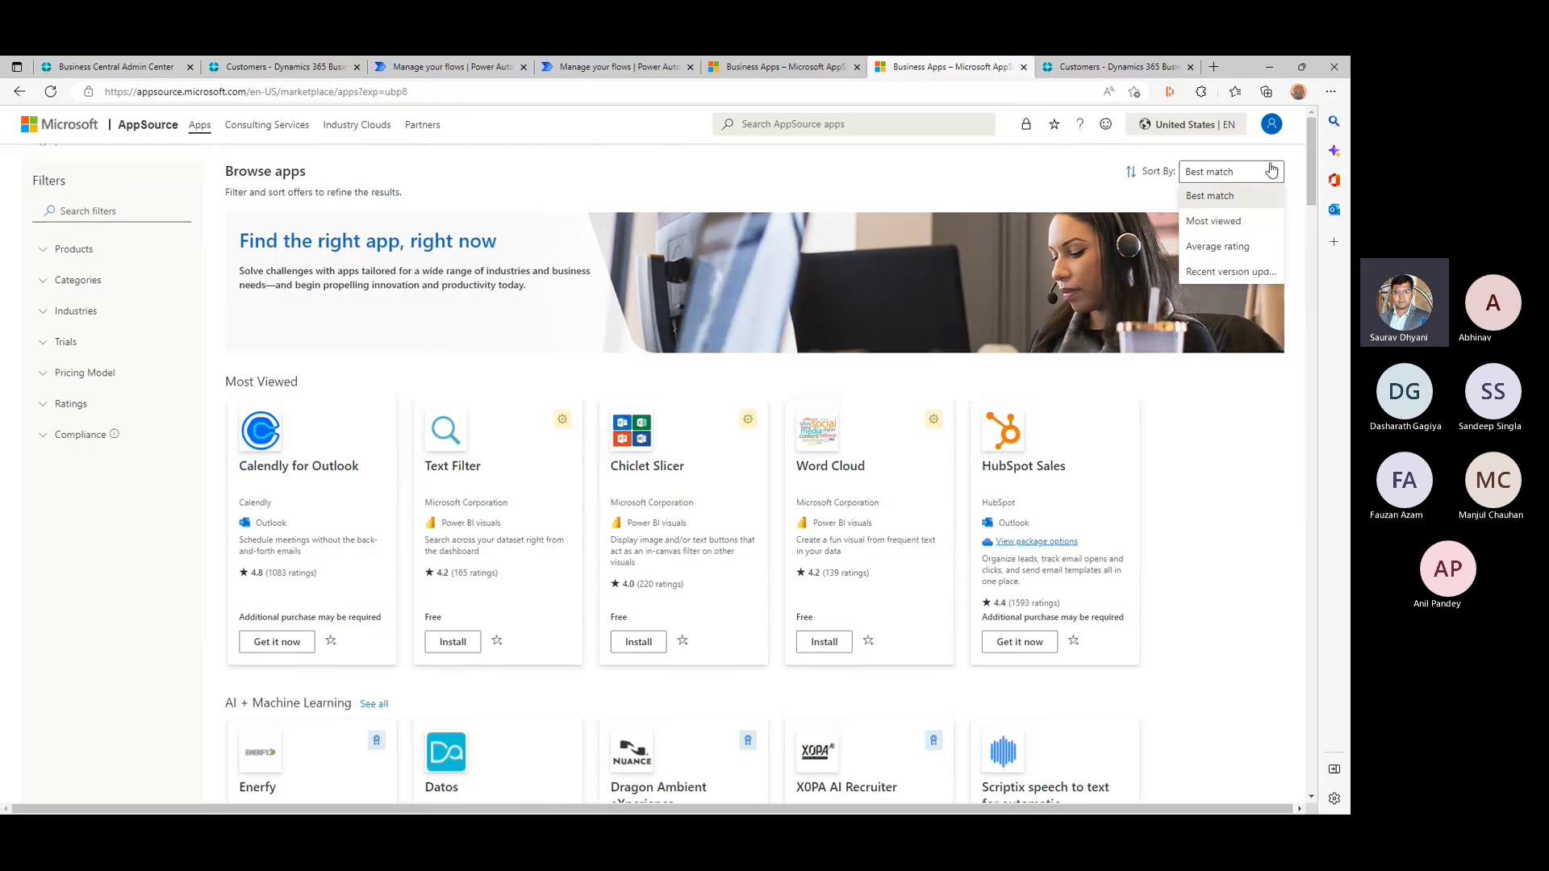
pyautogui.click(1271, 173)
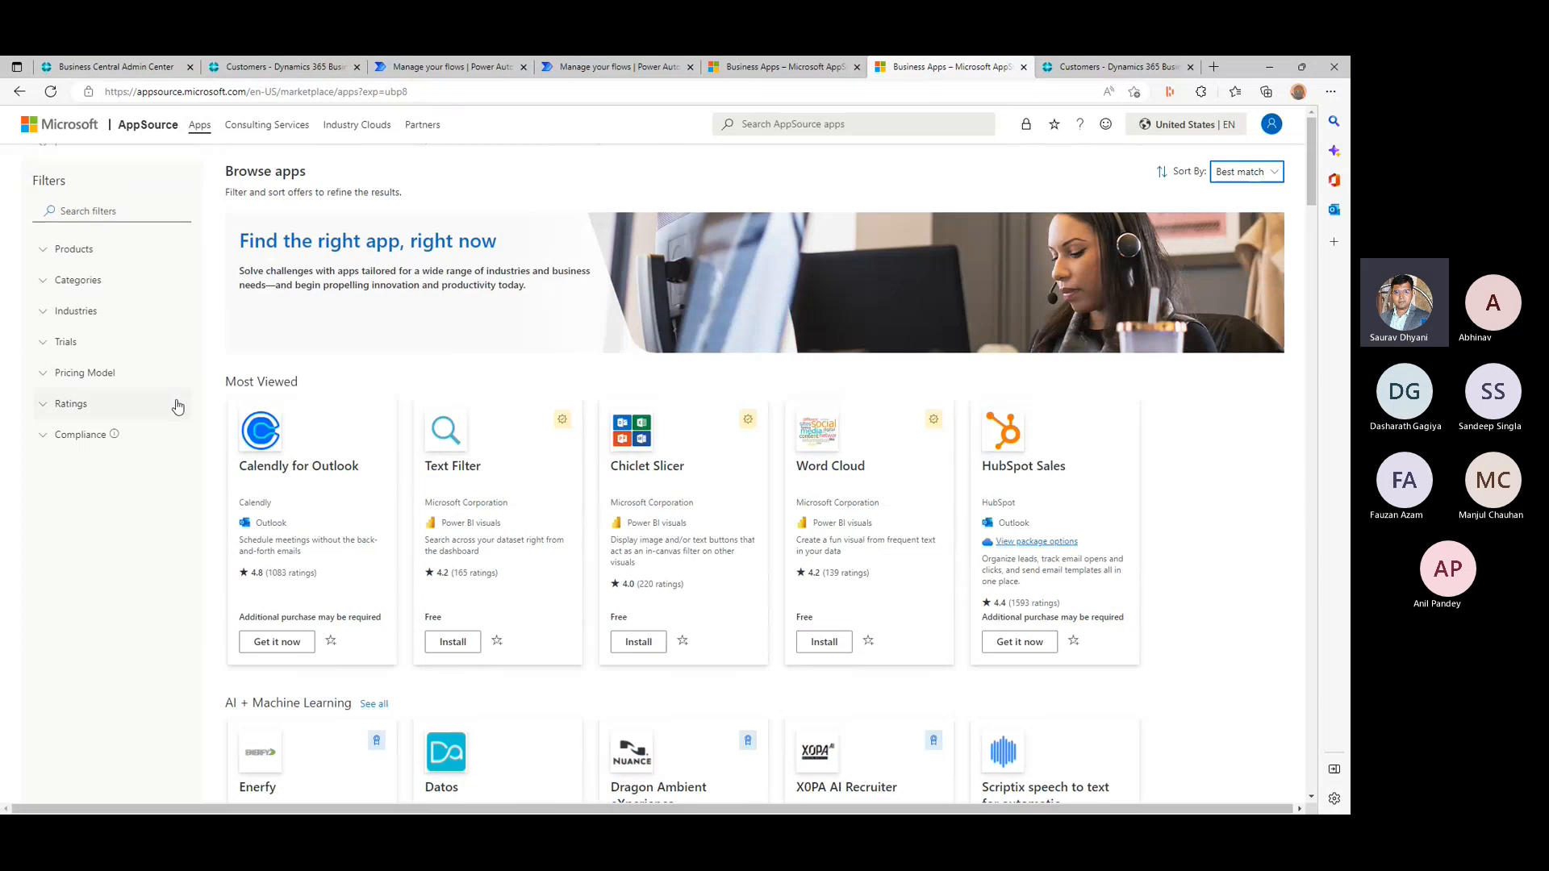
# - Look through the AppSource catalogue's app categories, from Most Viewed down to Dynamics 365 Sales, and minimize the browser to return to the closing slide
pyautogui.scroll(-5, 178, 406)
pyautogui.scroll(-1, 179, 406)
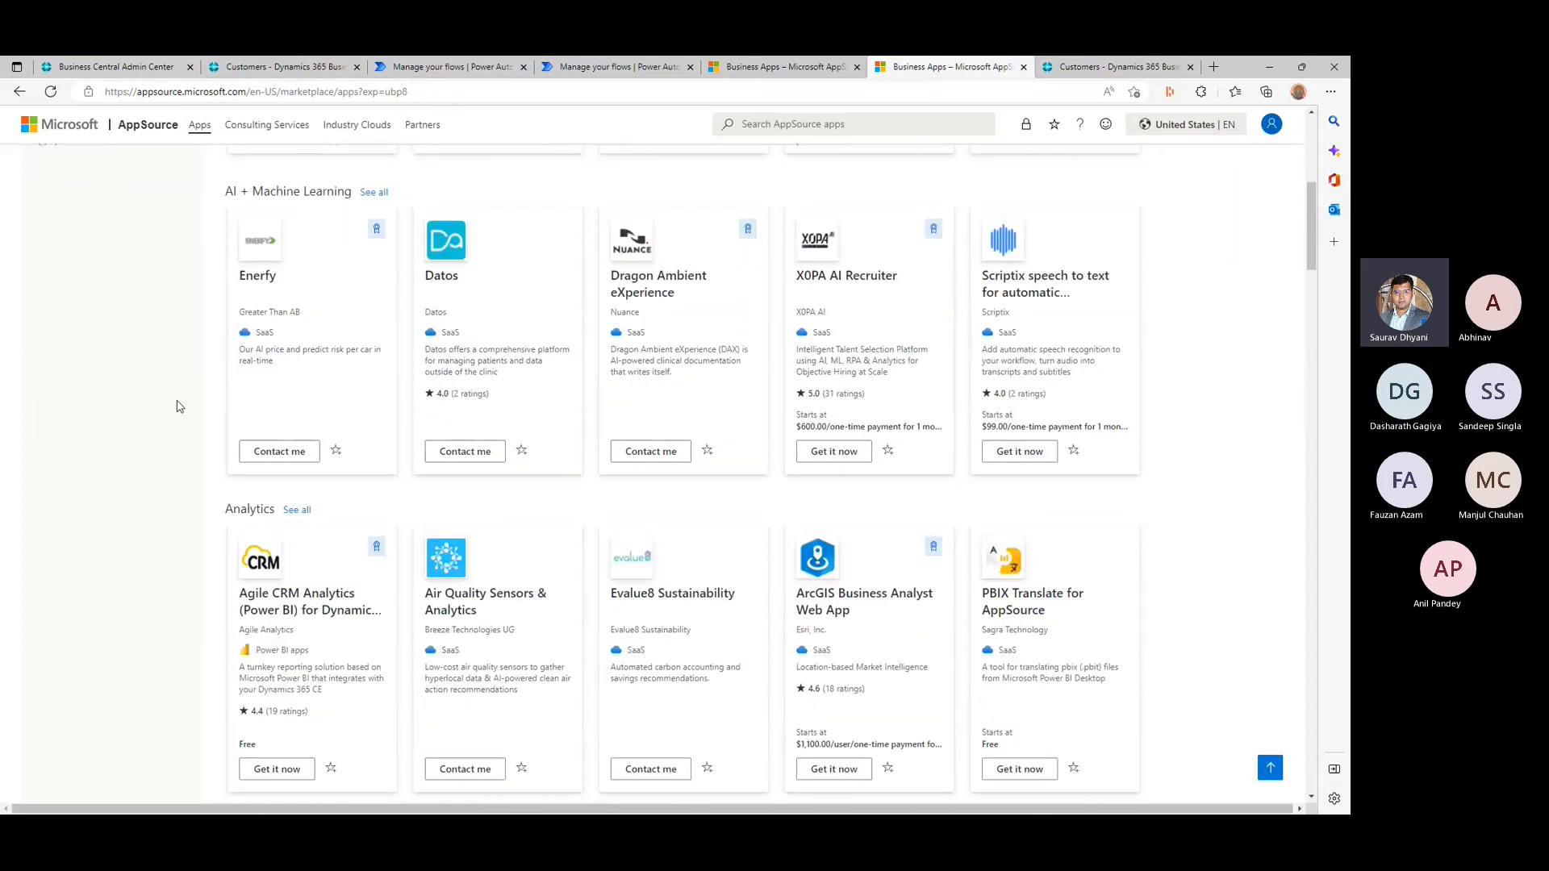
pyautogui.scroll(-6, 179, 406)
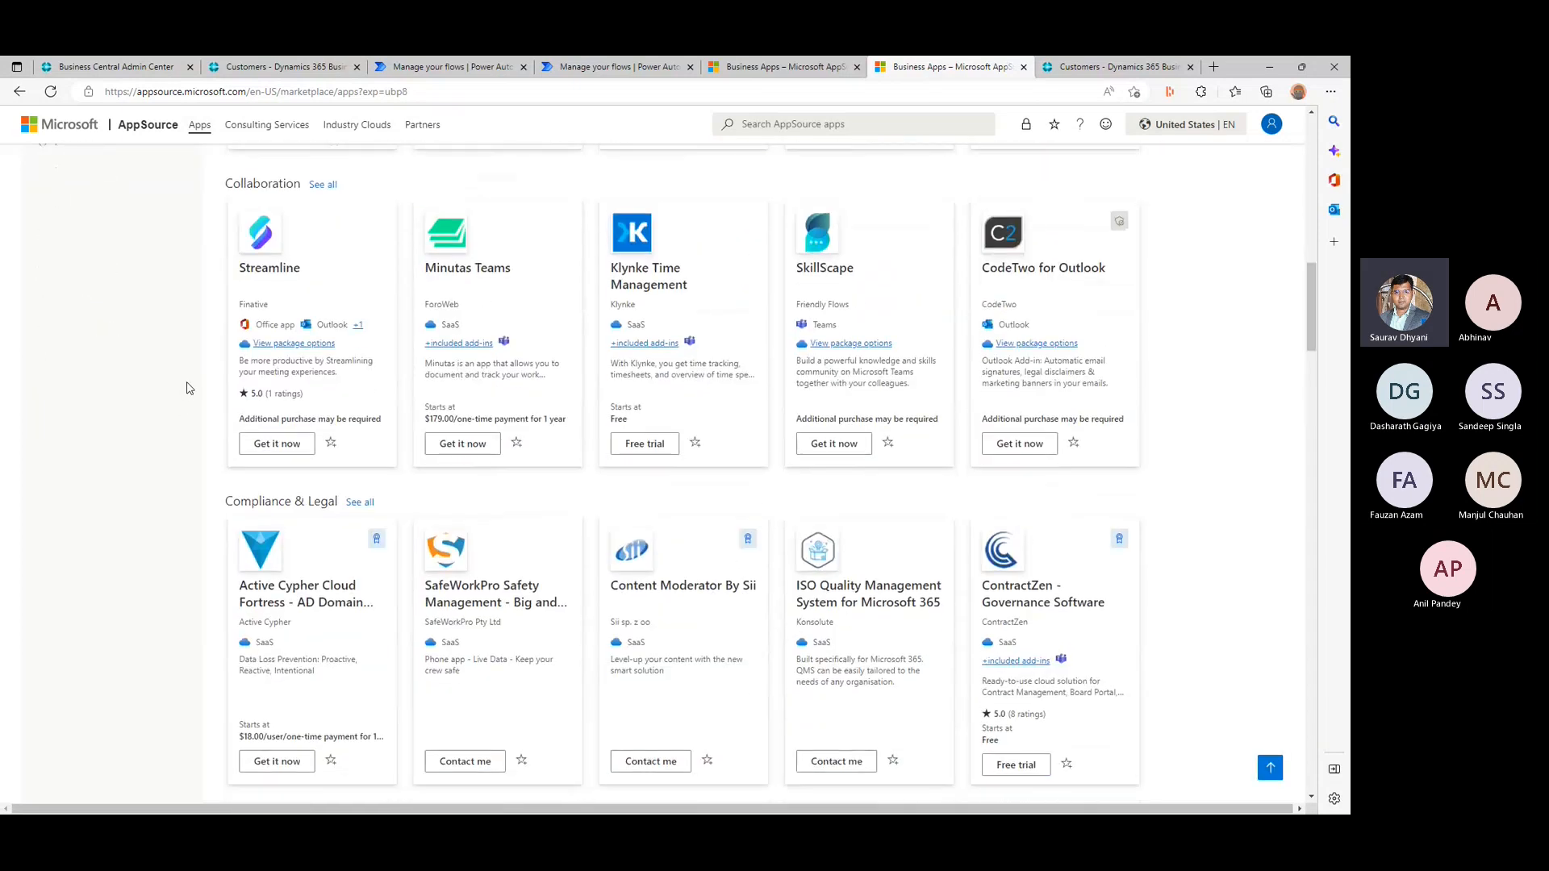
pyautogui.scroll(-5, 186, 388)
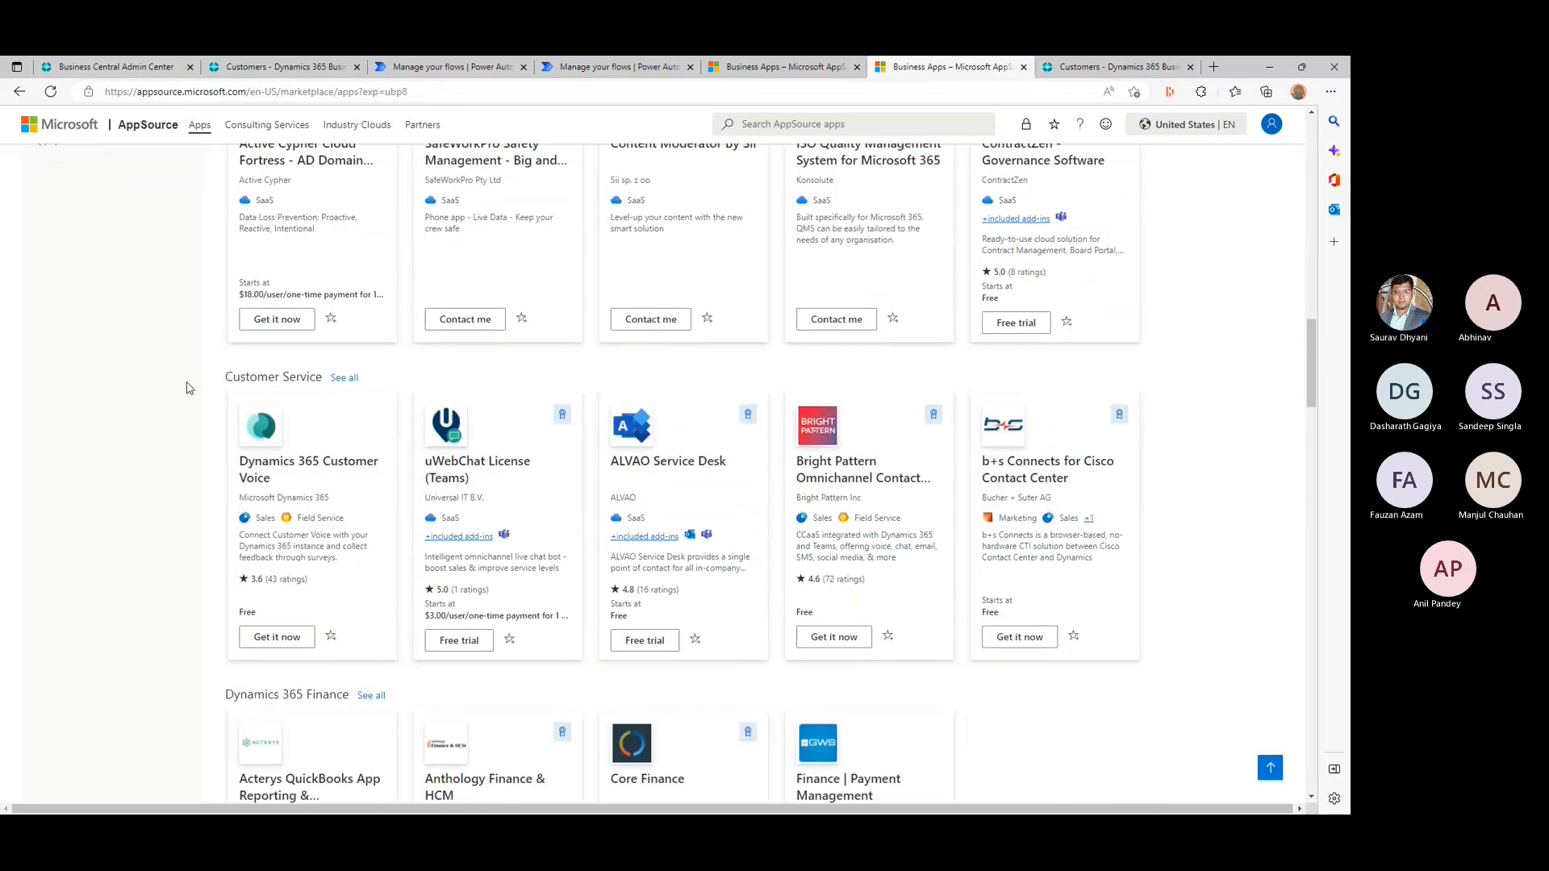
pyautogui.scroll(-5, 186, 388)
pyautogui.scroll(-9, 186, 388)
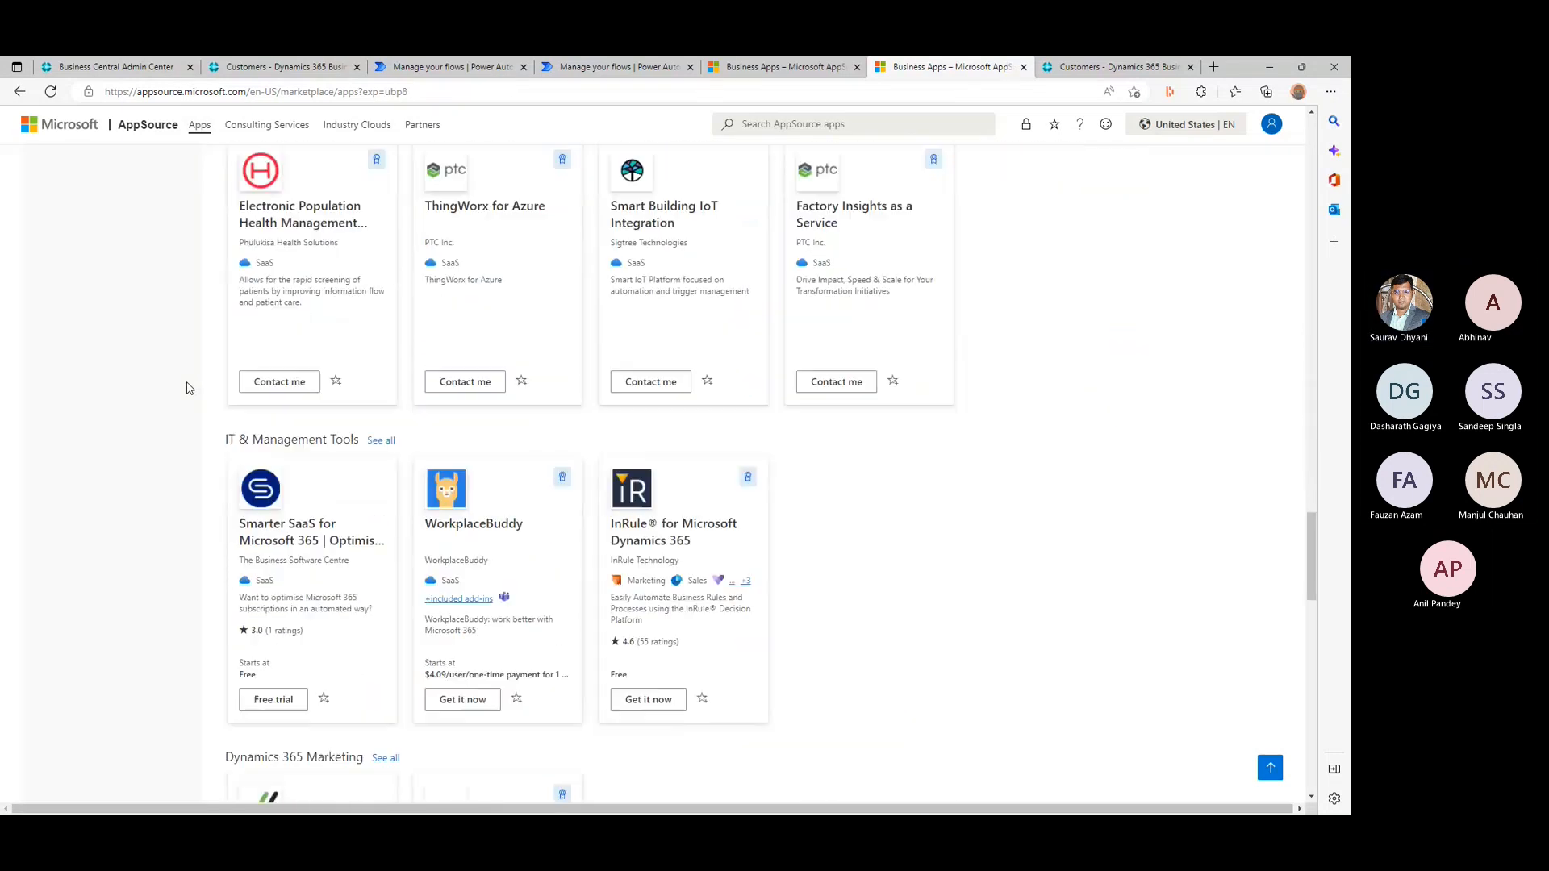
pyautogui.scroll(-10, 186, 388)
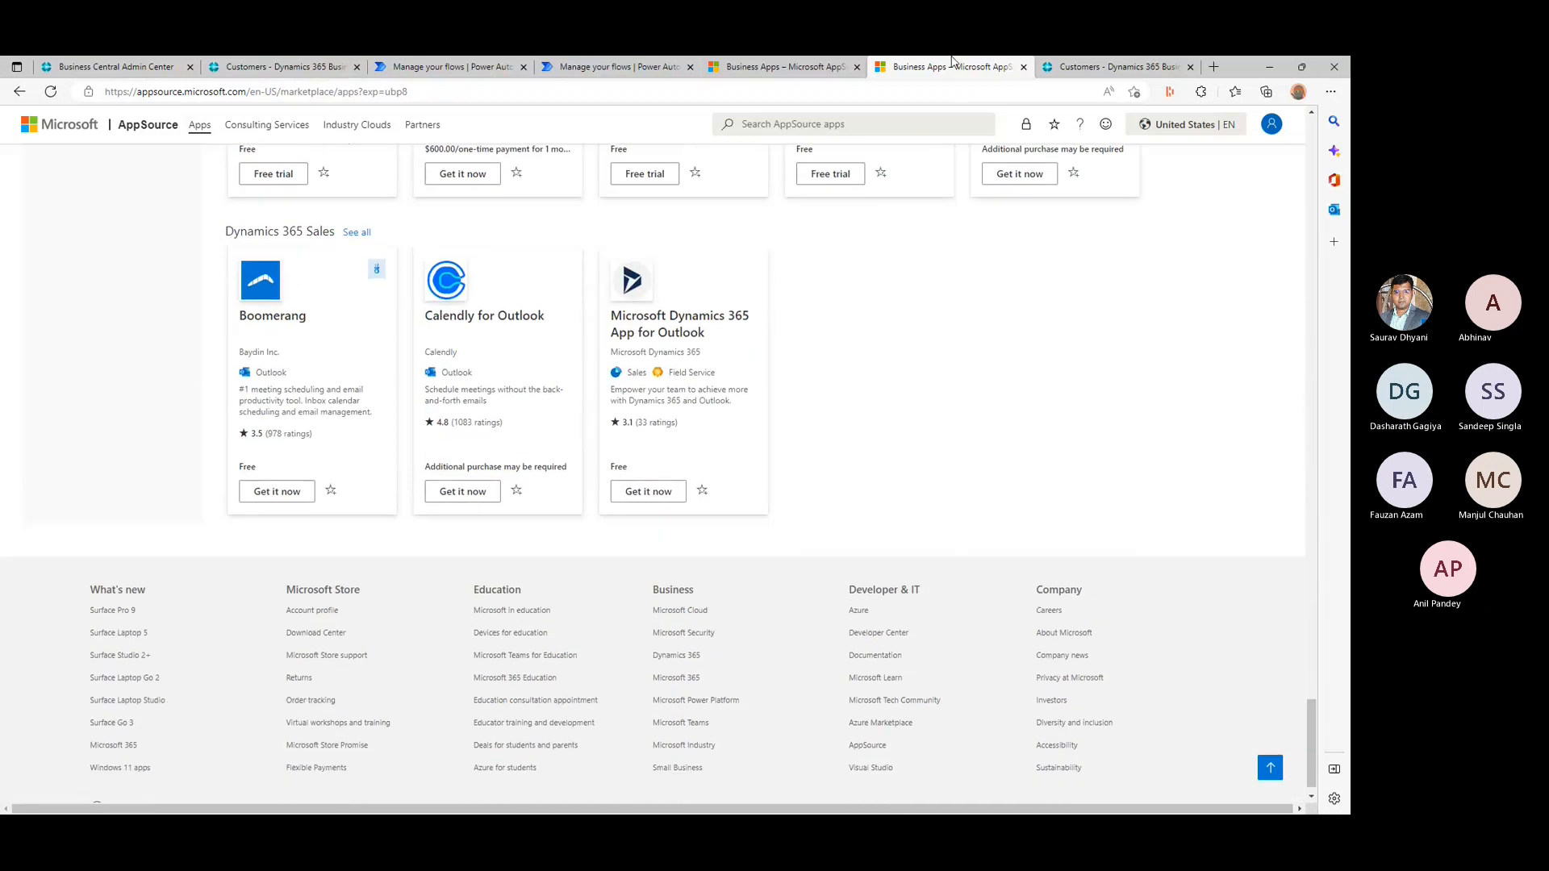
pyautogui.click(1271, 66)
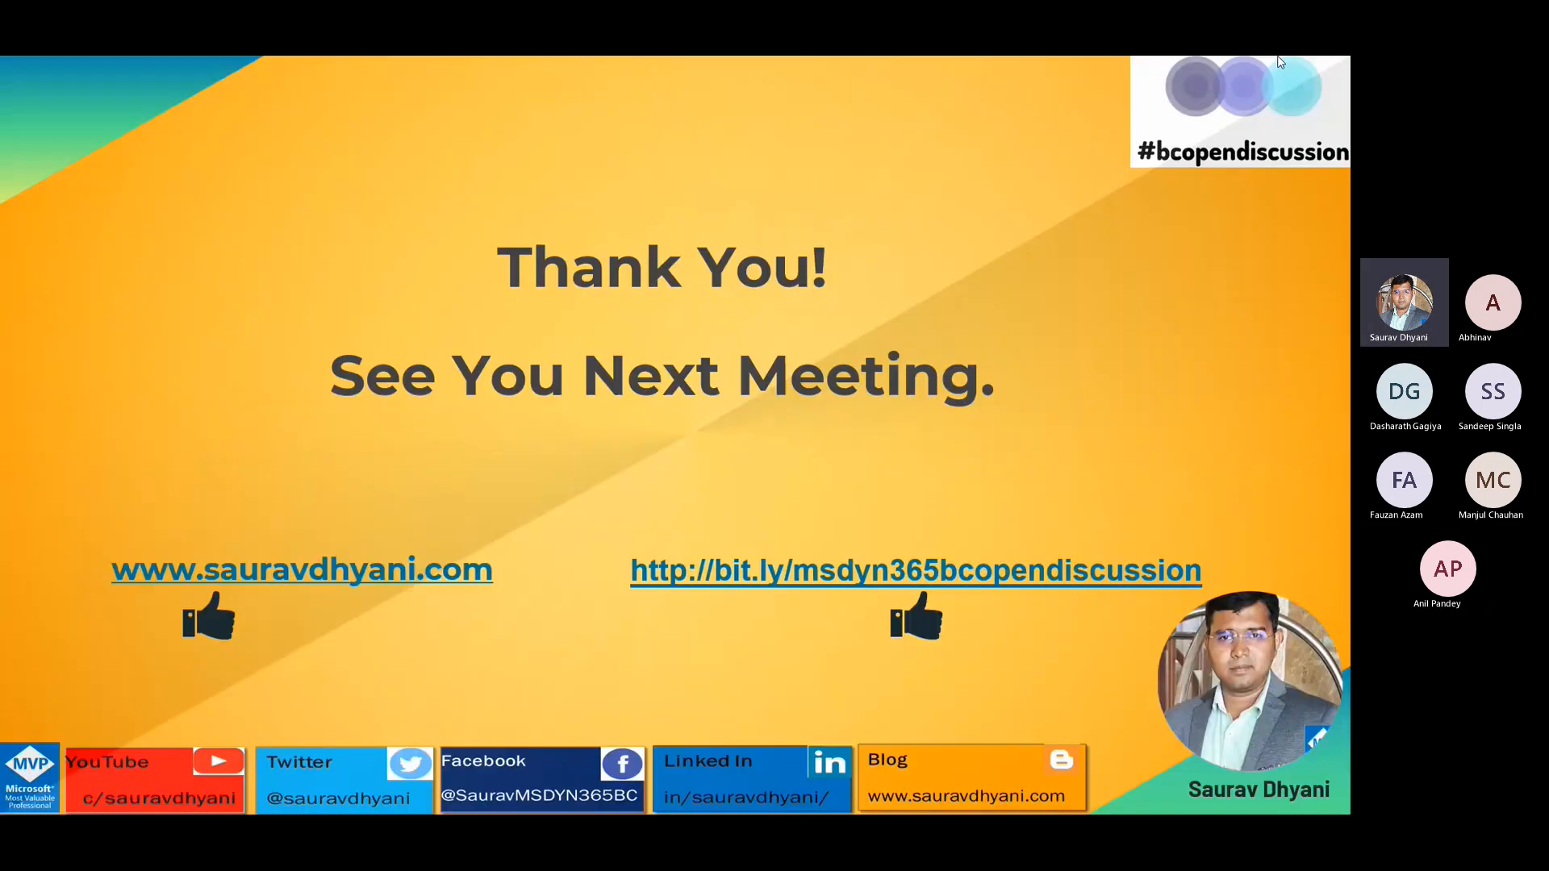
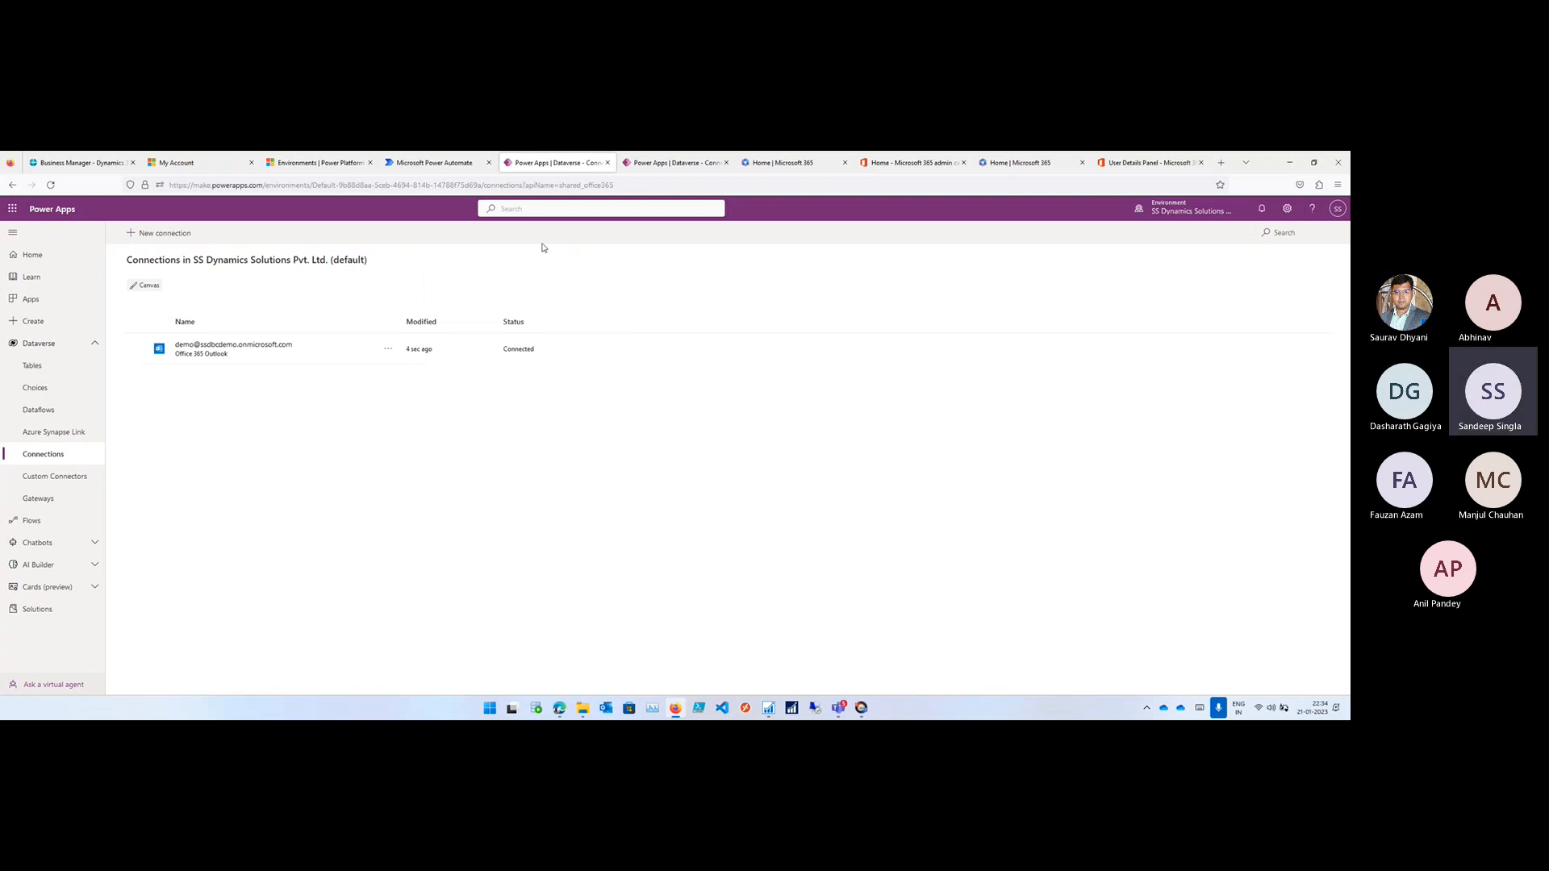
# - Refresh the solution import's connection list and create a new Dynamics 365 Business Central connection with the signed-in demo account
pyautogui.click(451, 163)
pyautogui.click(741, 490)
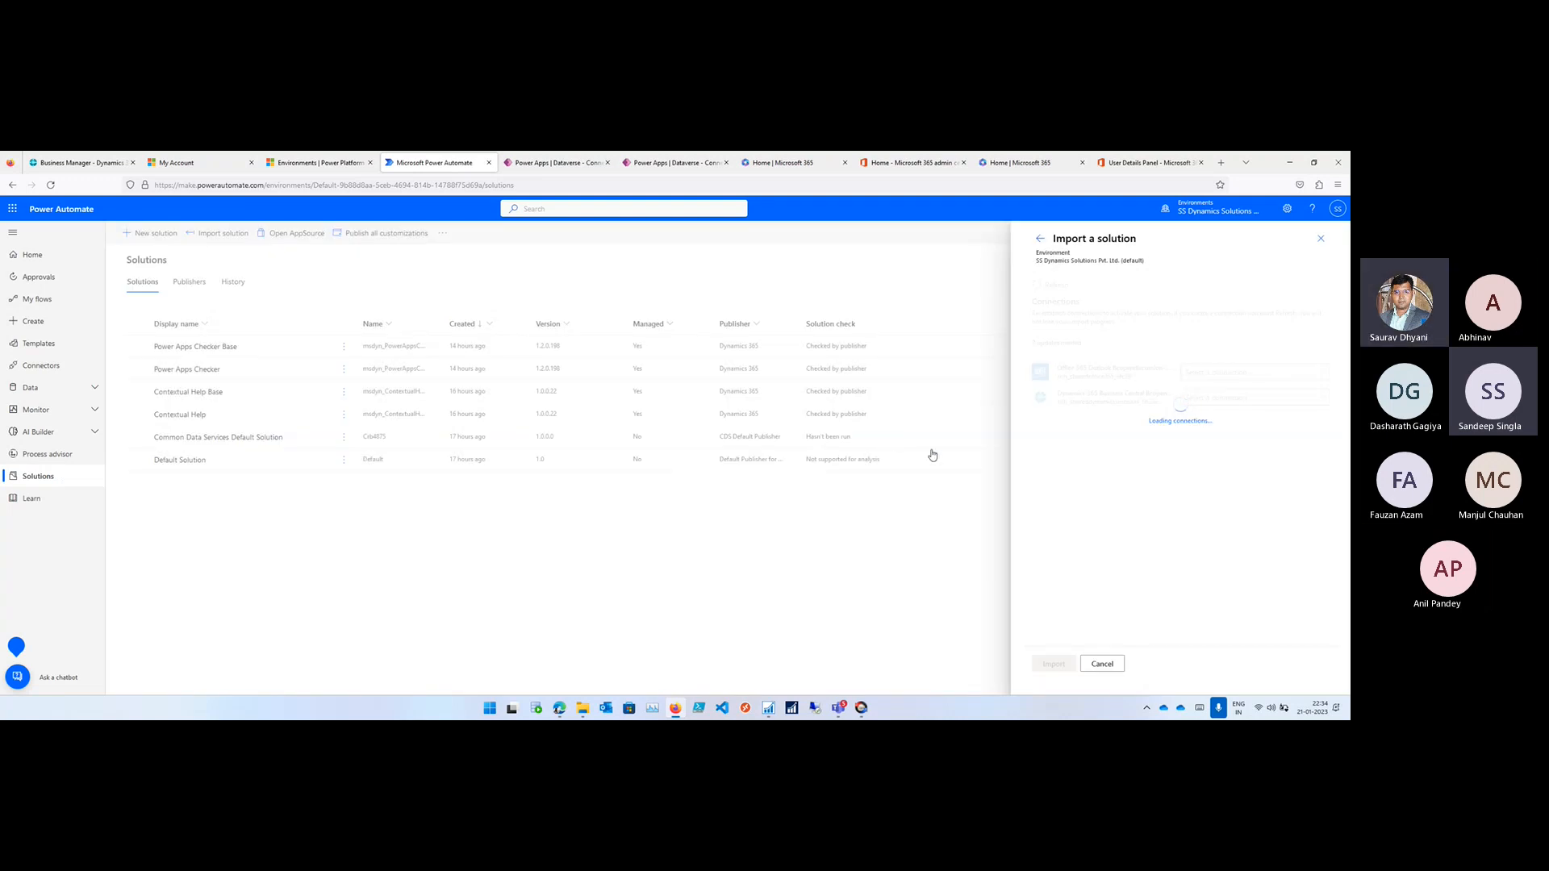
pyautogui.click(1235, 401)
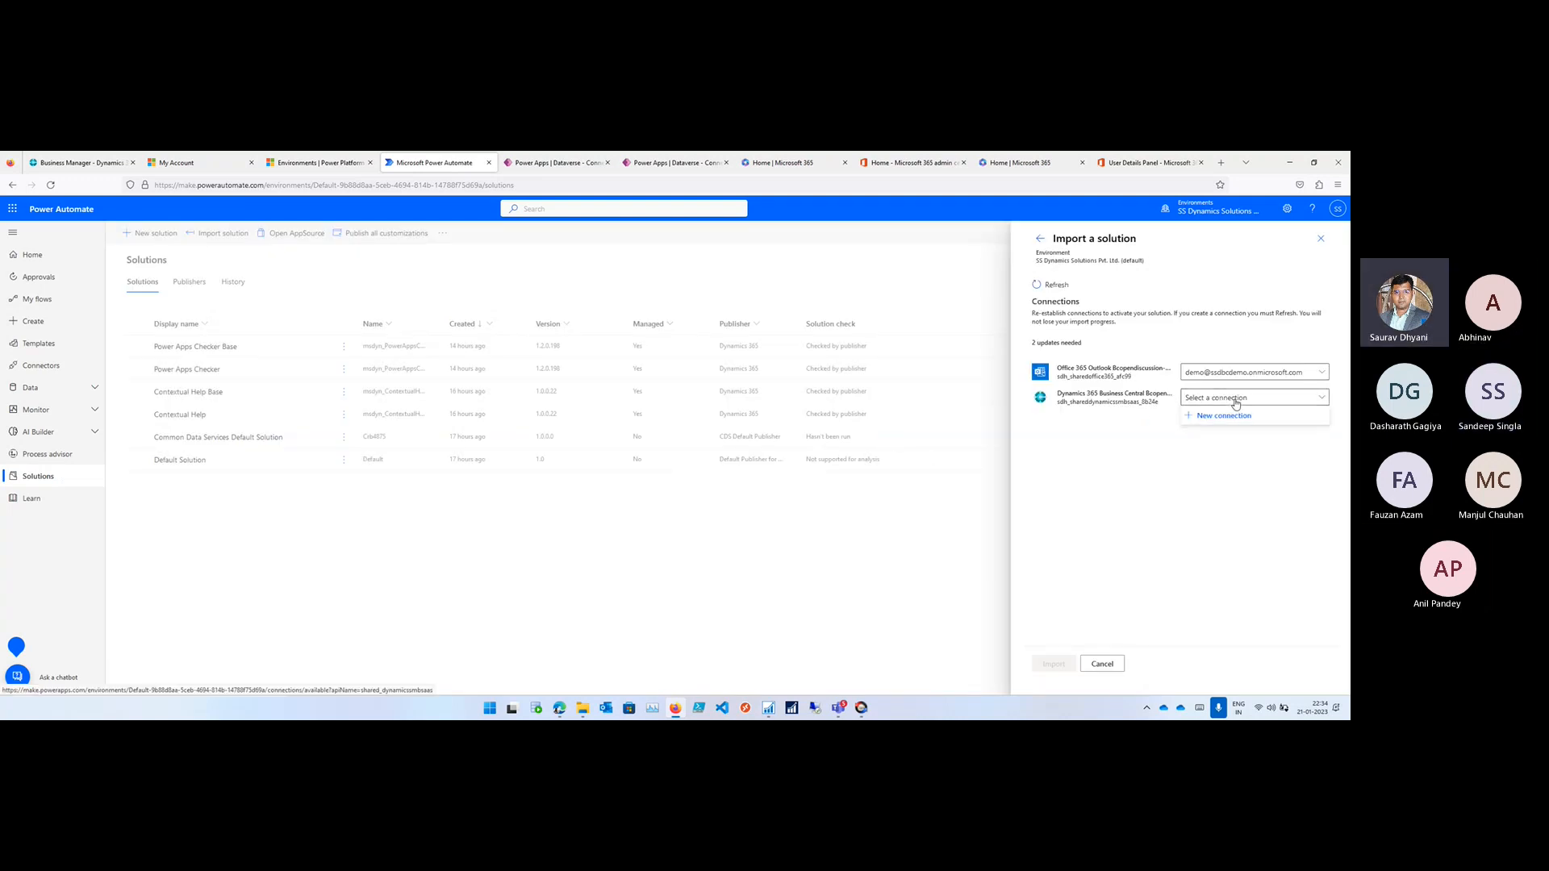
pyautogui.click(1223, 416)
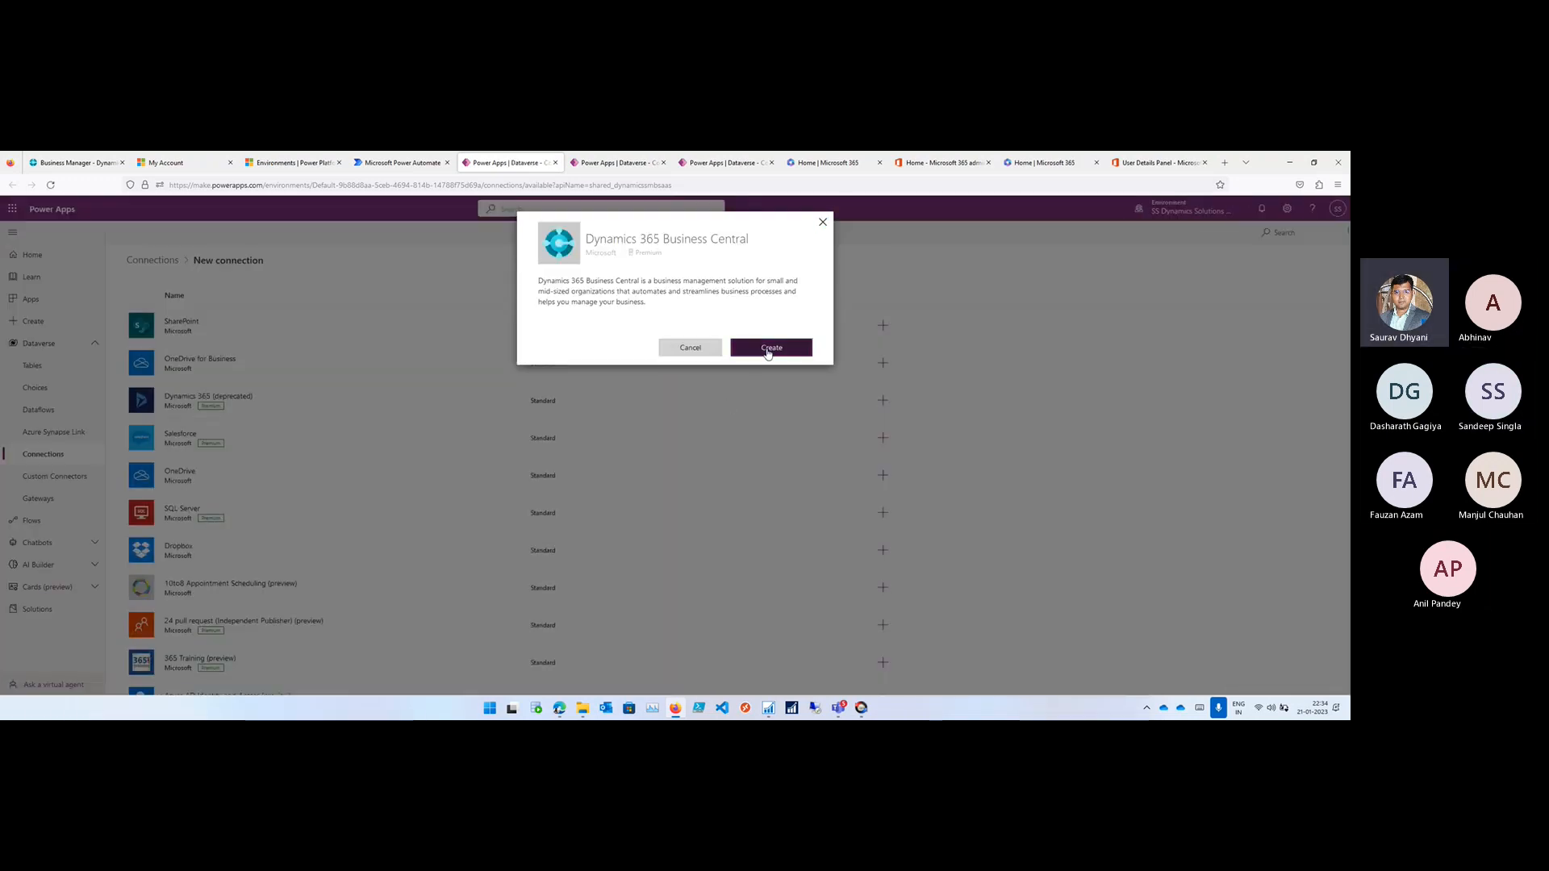
pyautogui.click(767, 352)
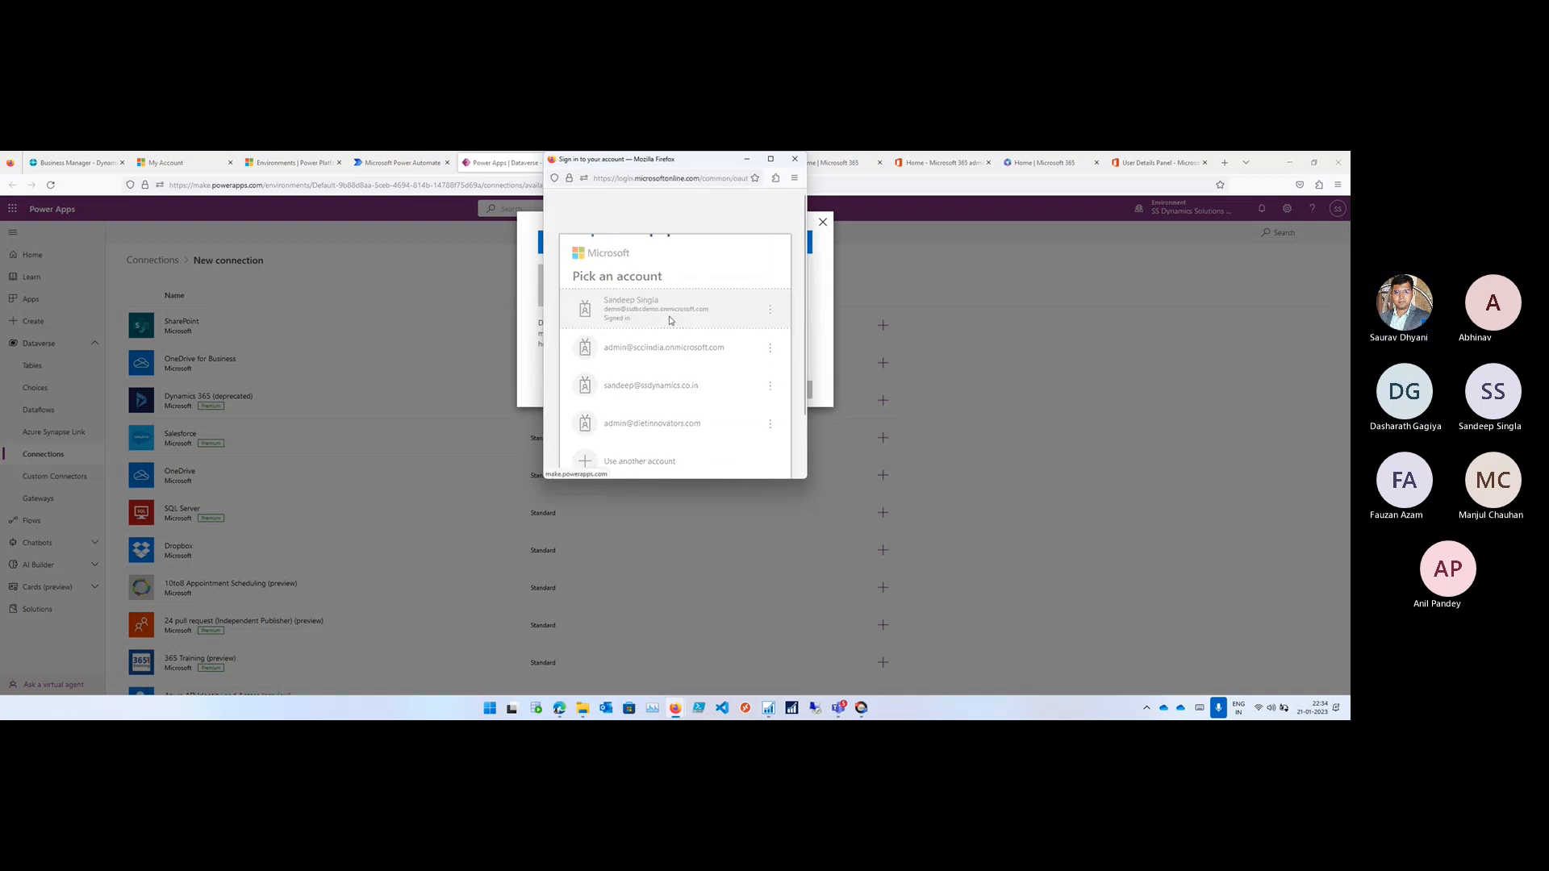
pyautogui.click(668, 320)
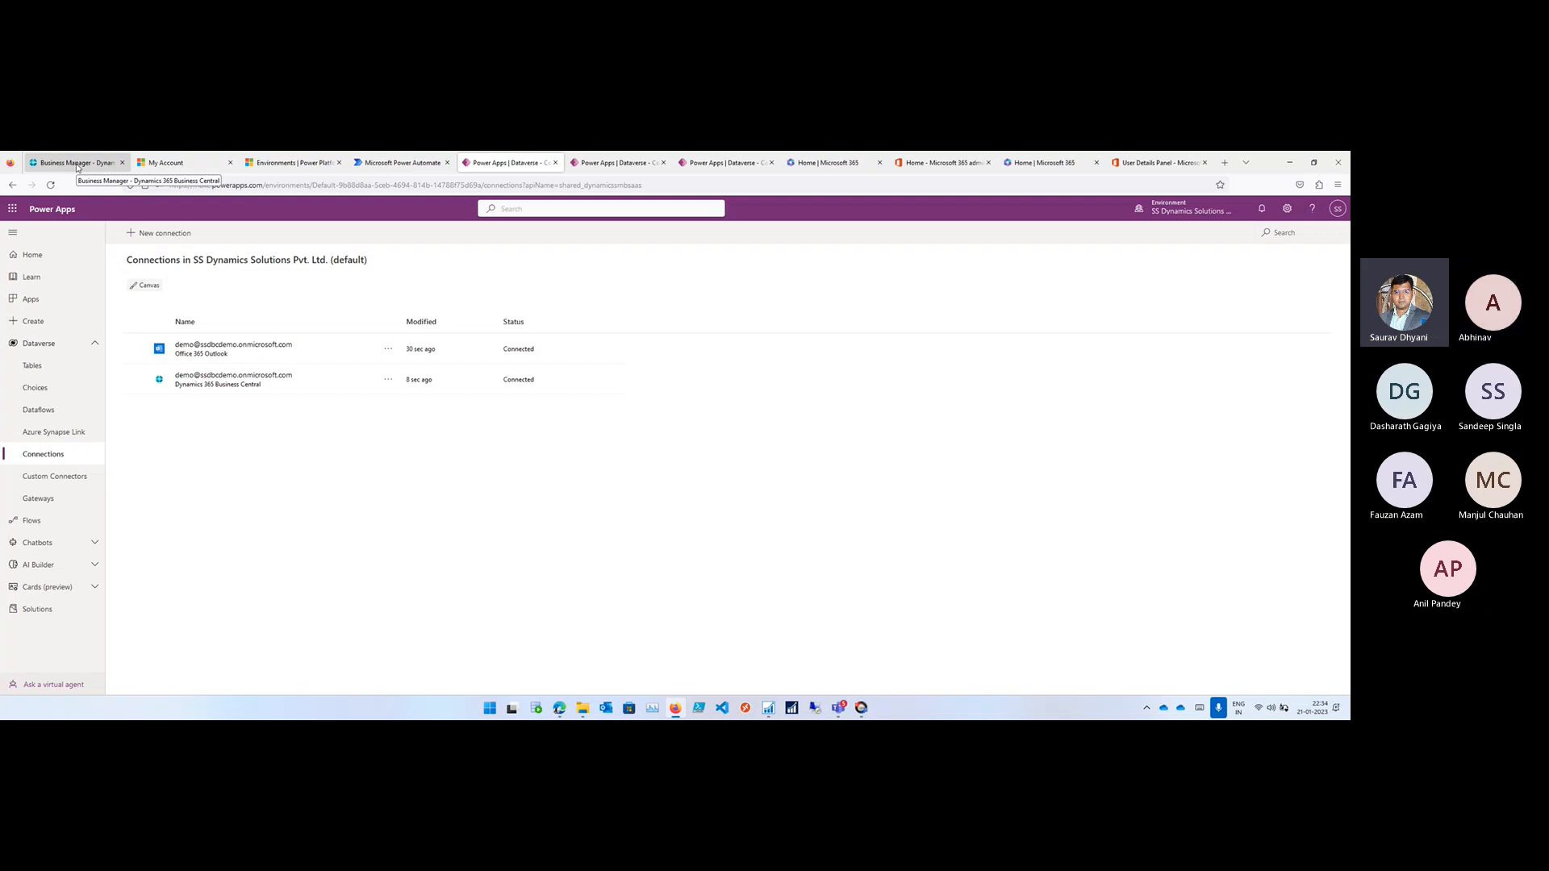
# - Refresh the import's connections in Power Automate and import the Bcopendiscussion solution with both connections set
pyautogui.click(401, 162)
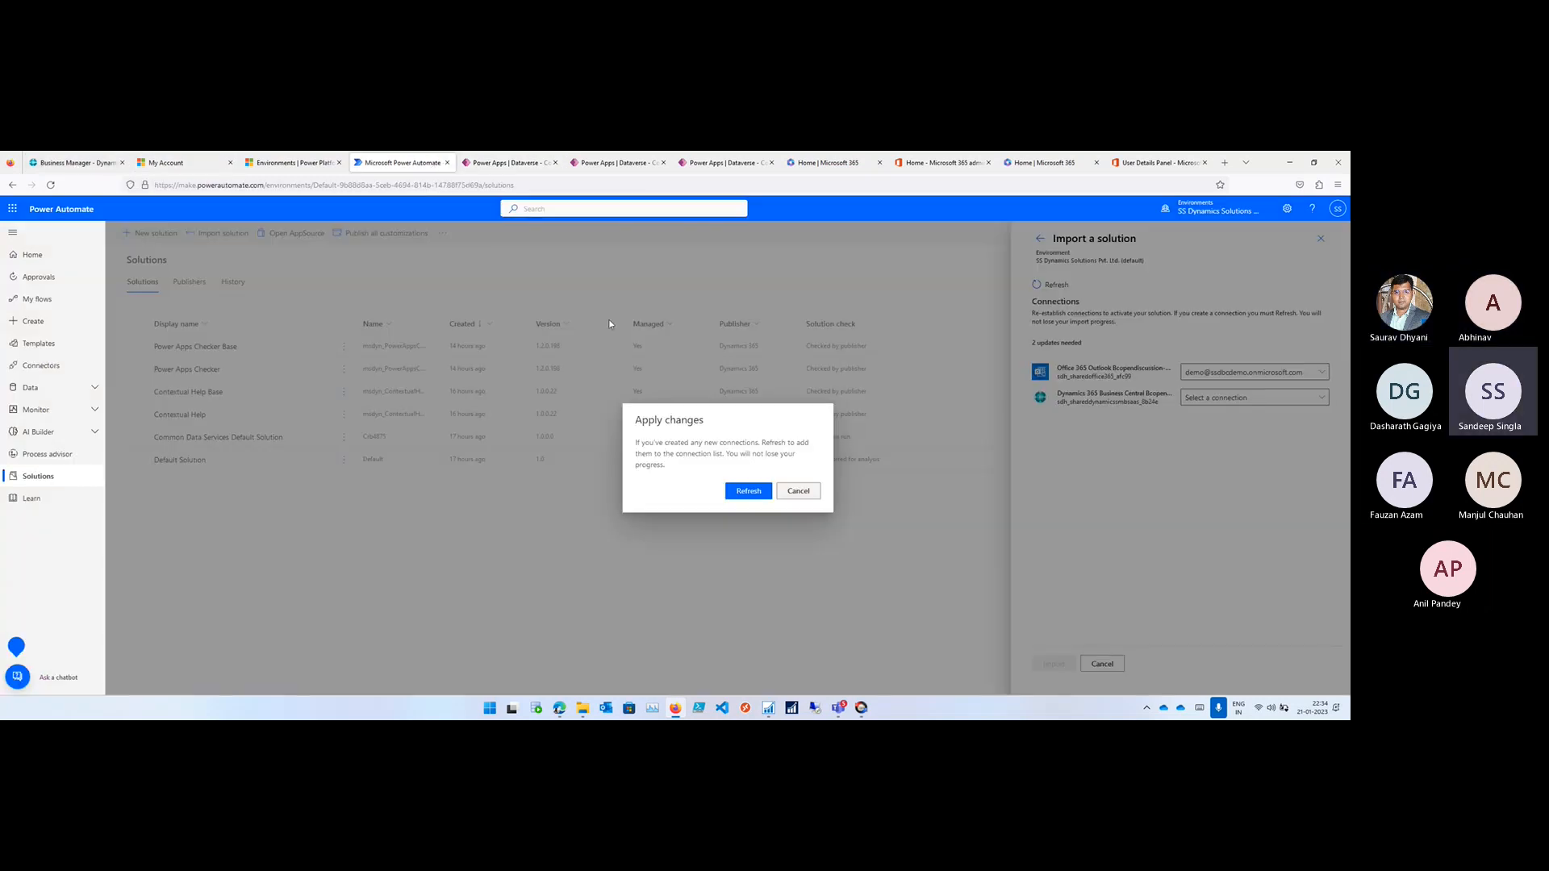
pyautogui.click(749, 491)
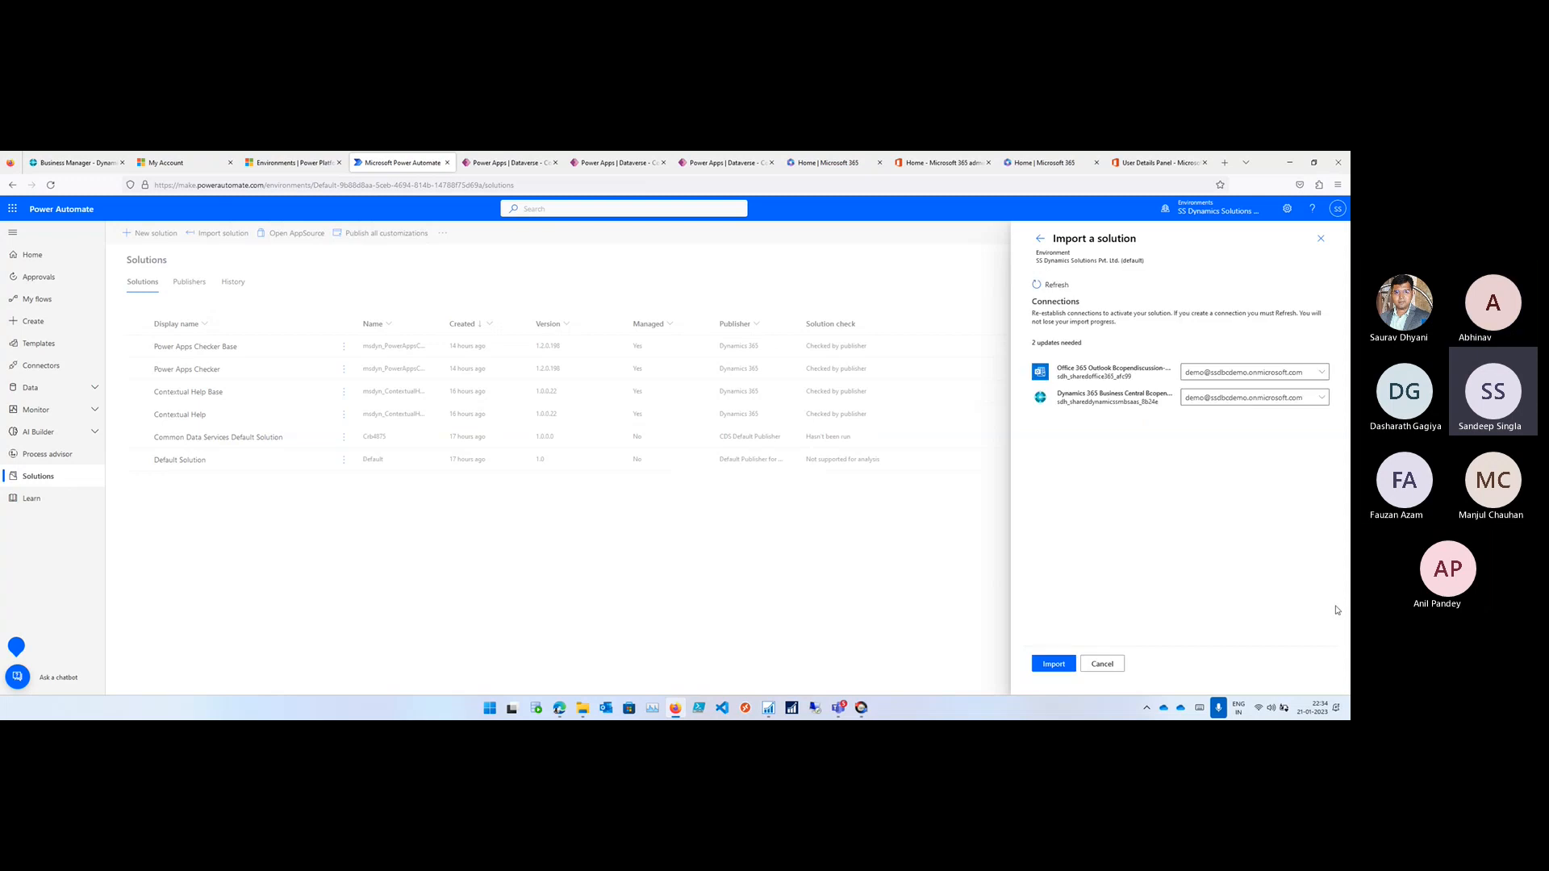
pyautogui.click(1053, 670)
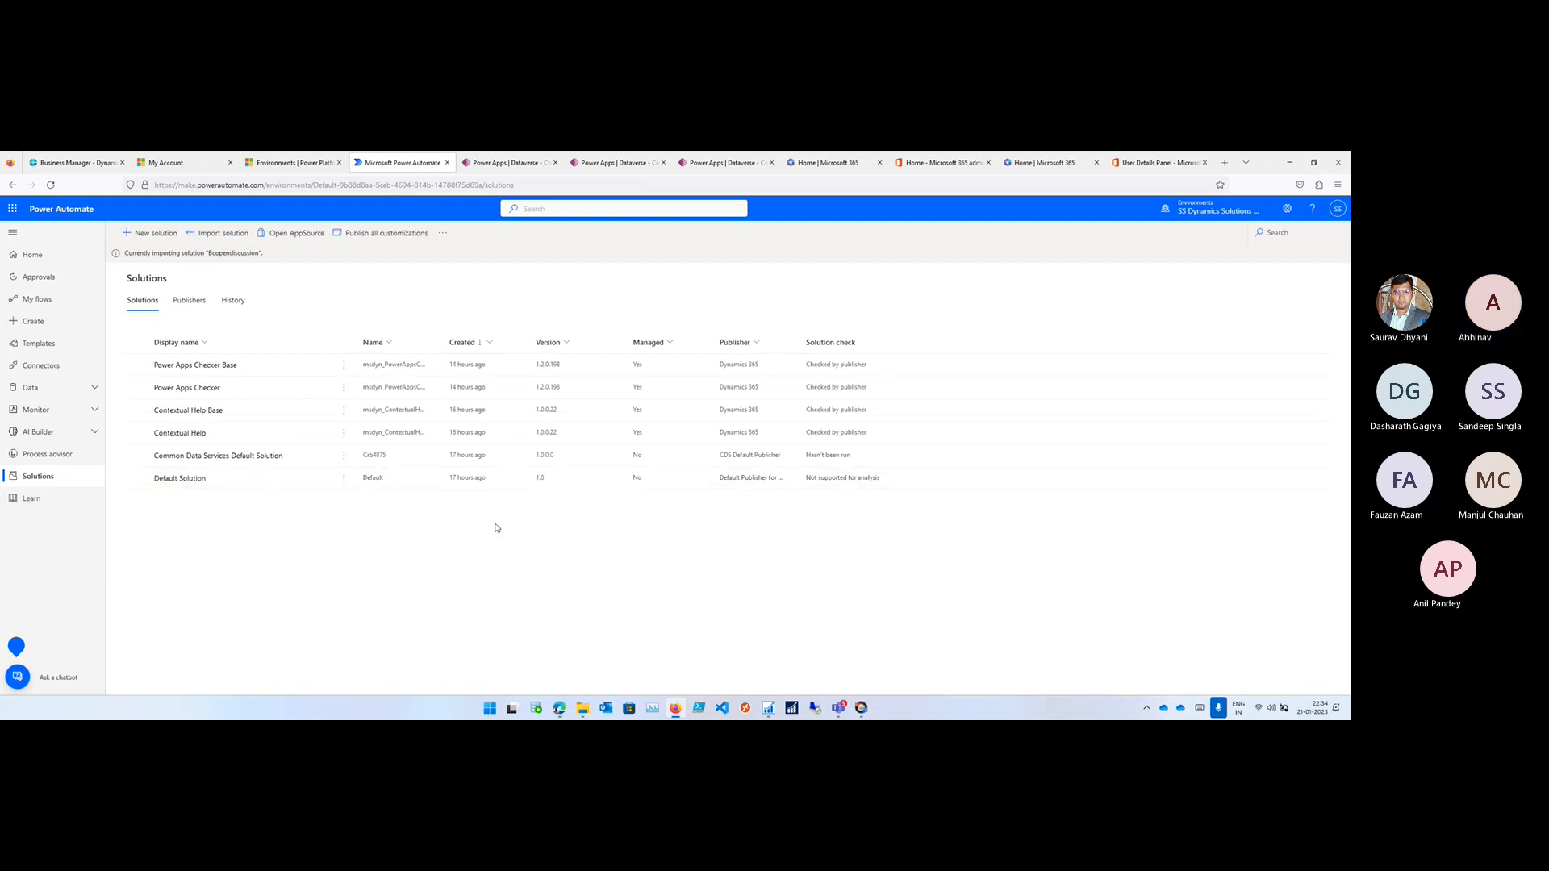
# - Sort the solutions by creation date from oldest to newest and reload the page to check the import
pyautogui.click(465, 342)
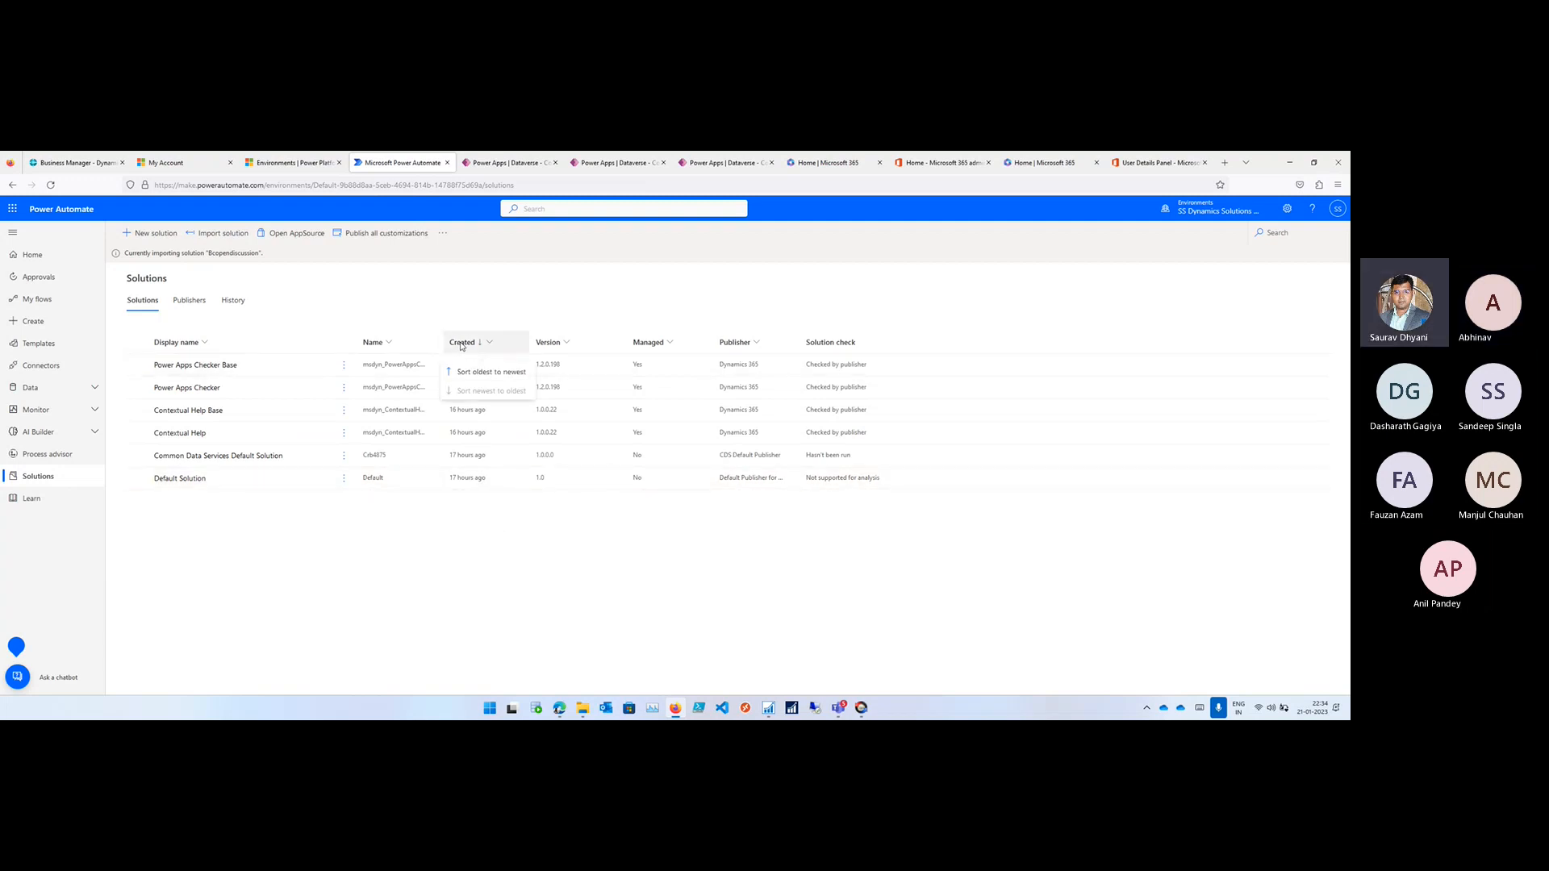
pyautogui.click(471, 370)
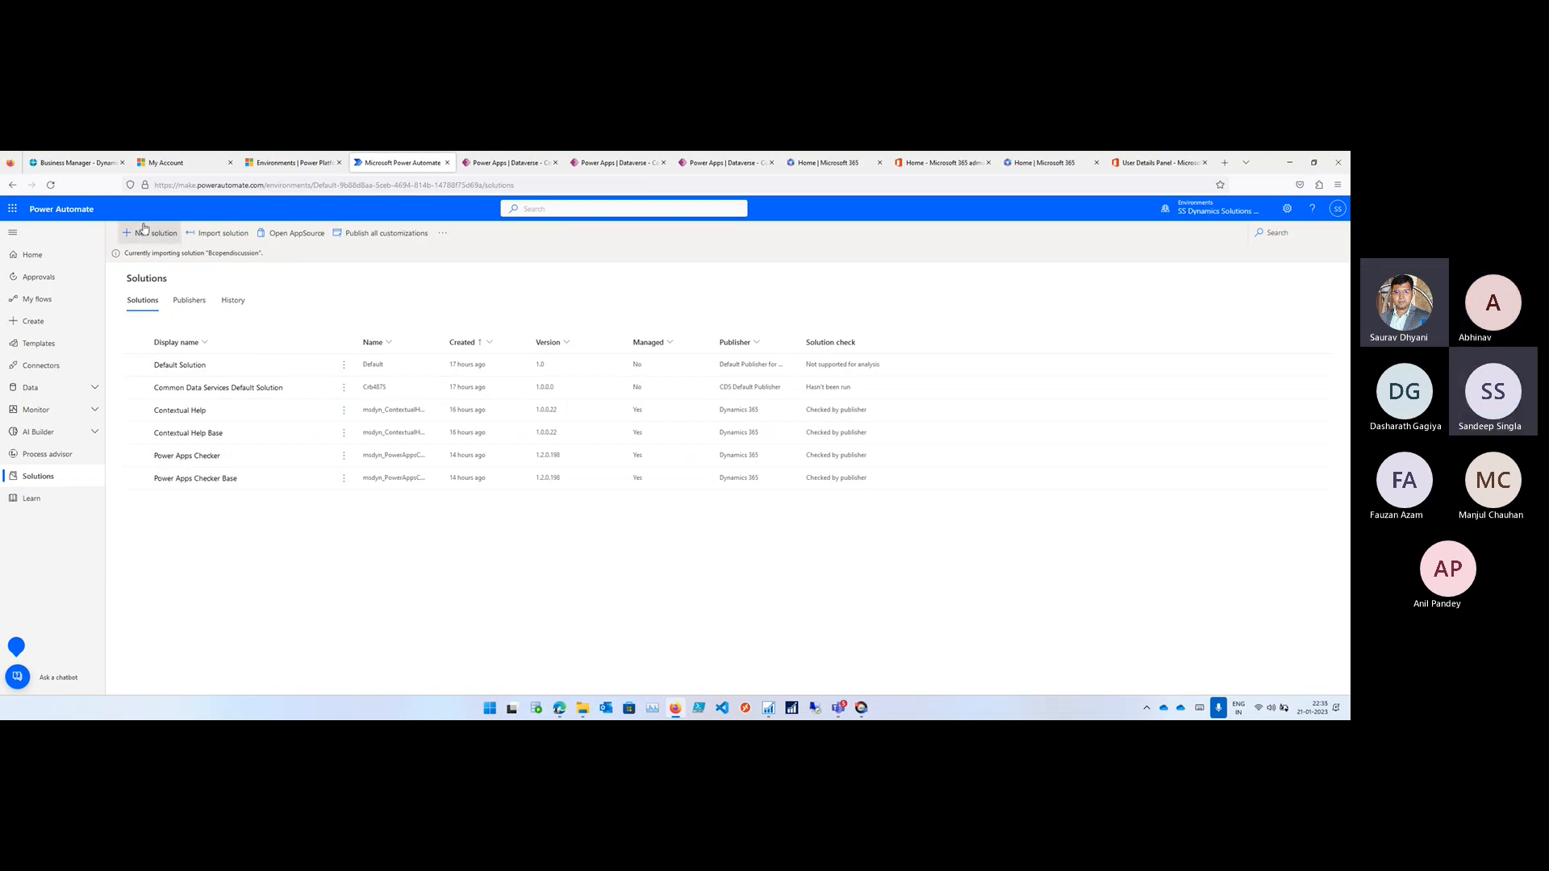
pyautogui.click(51, 186)
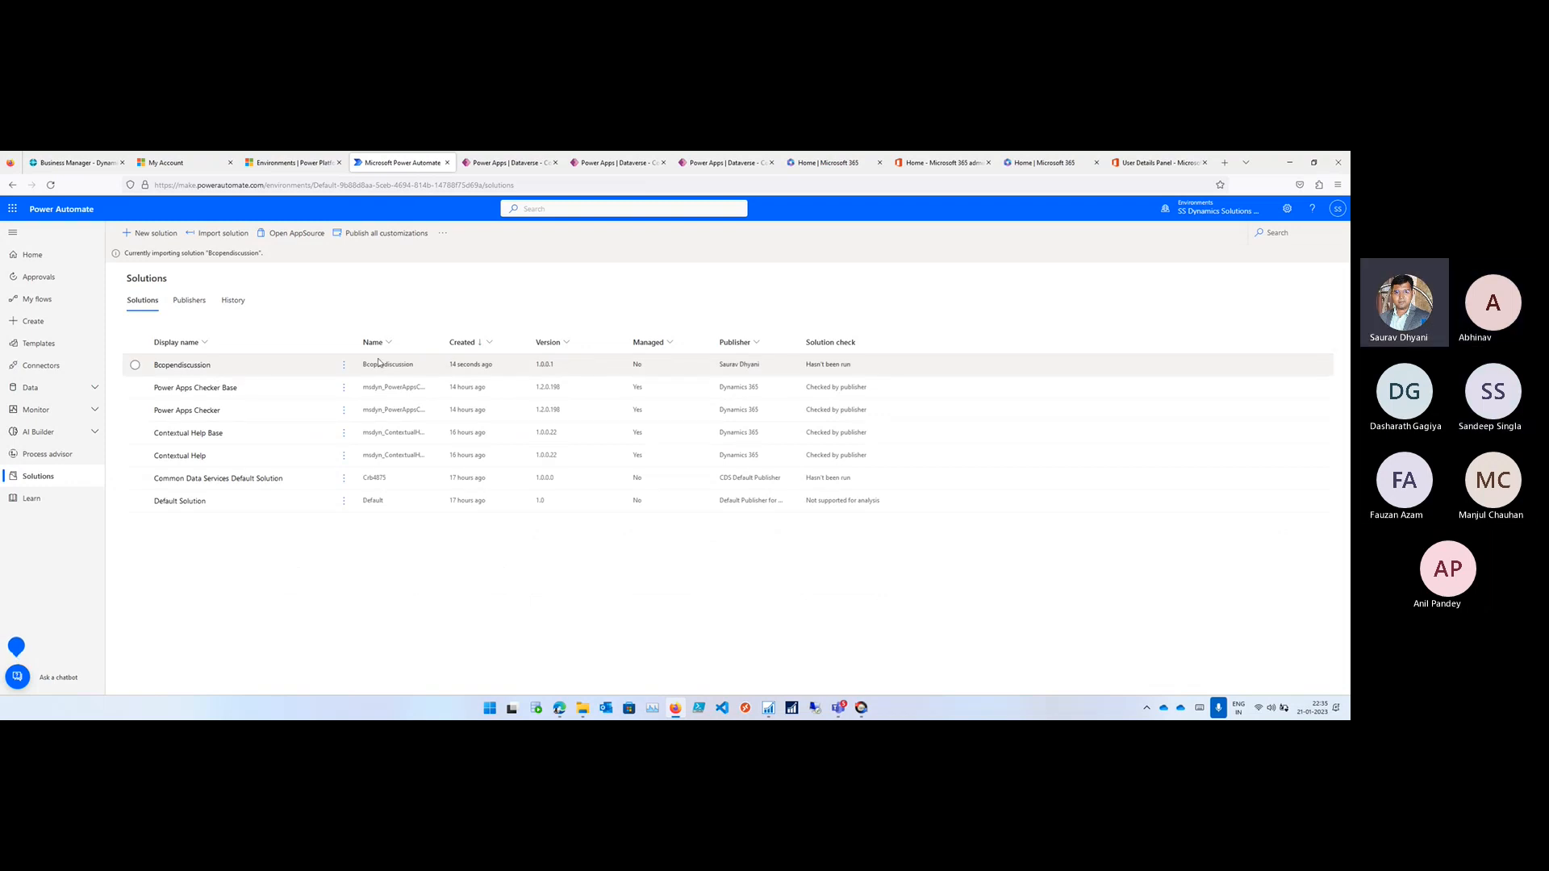
# - Switch to Business Central, open the Customers list and check its Automate actions for the imported flow
pyautogui.click(56, 164)
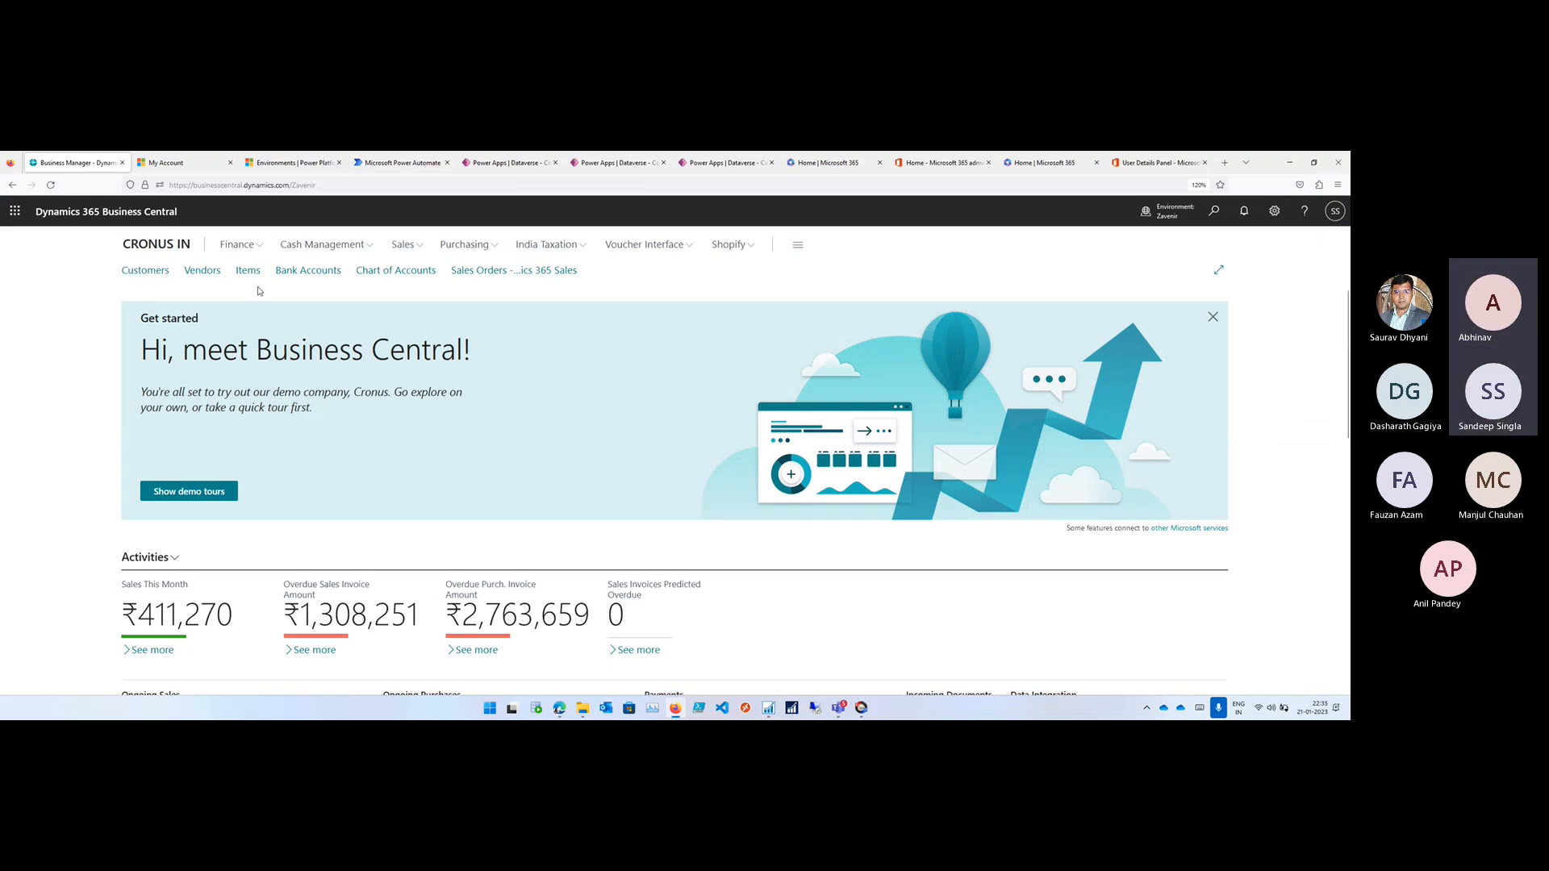
pyautogui.click(157, 275)
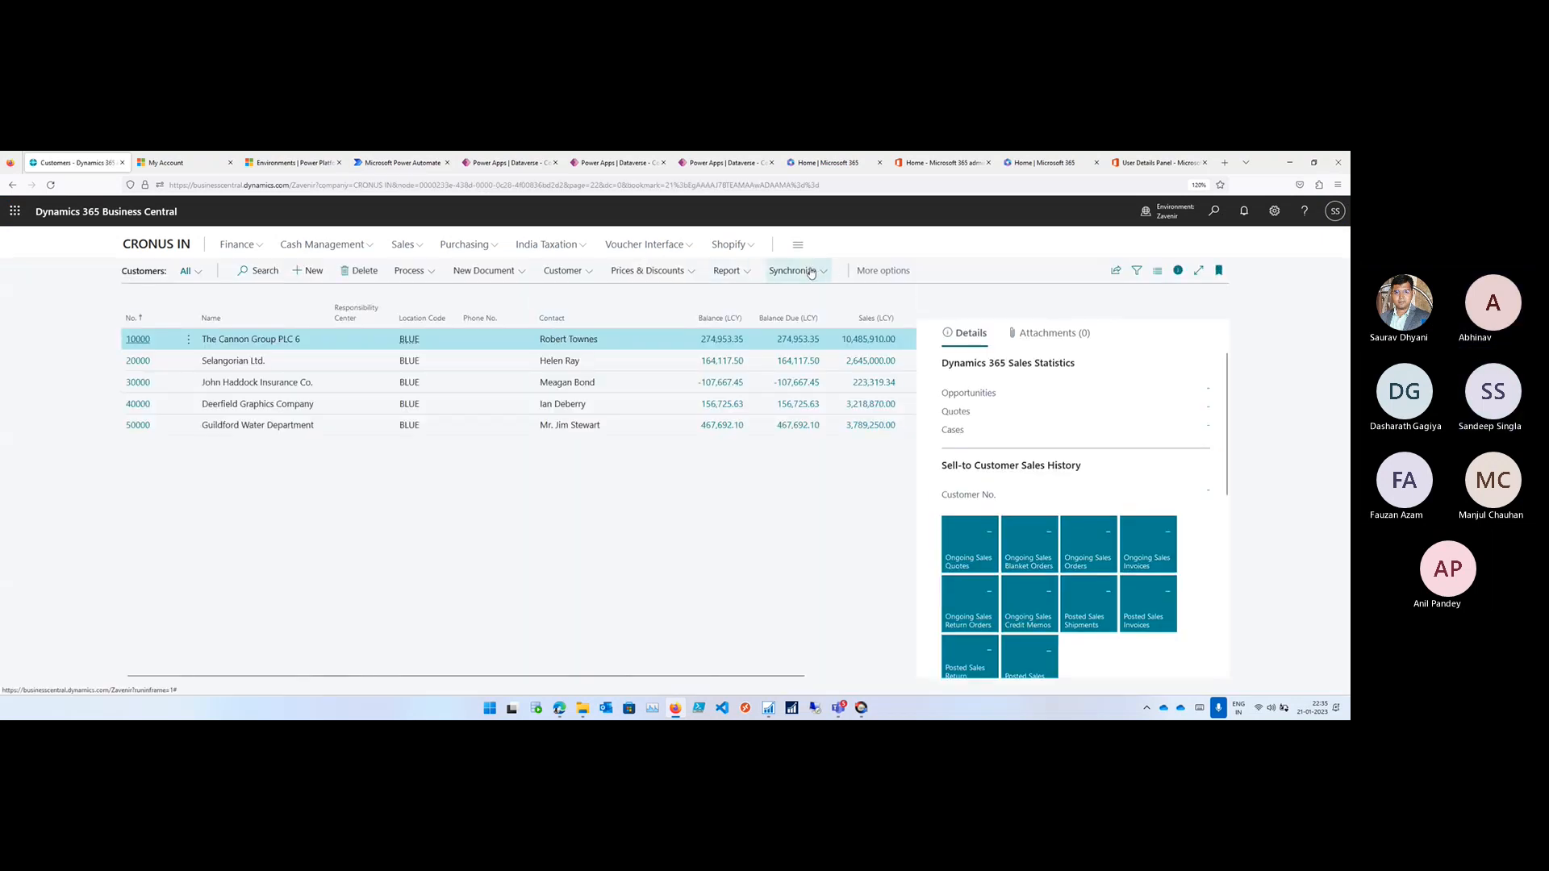
pyautogui.click(883, 270)
pyautogui.click(893, 275)
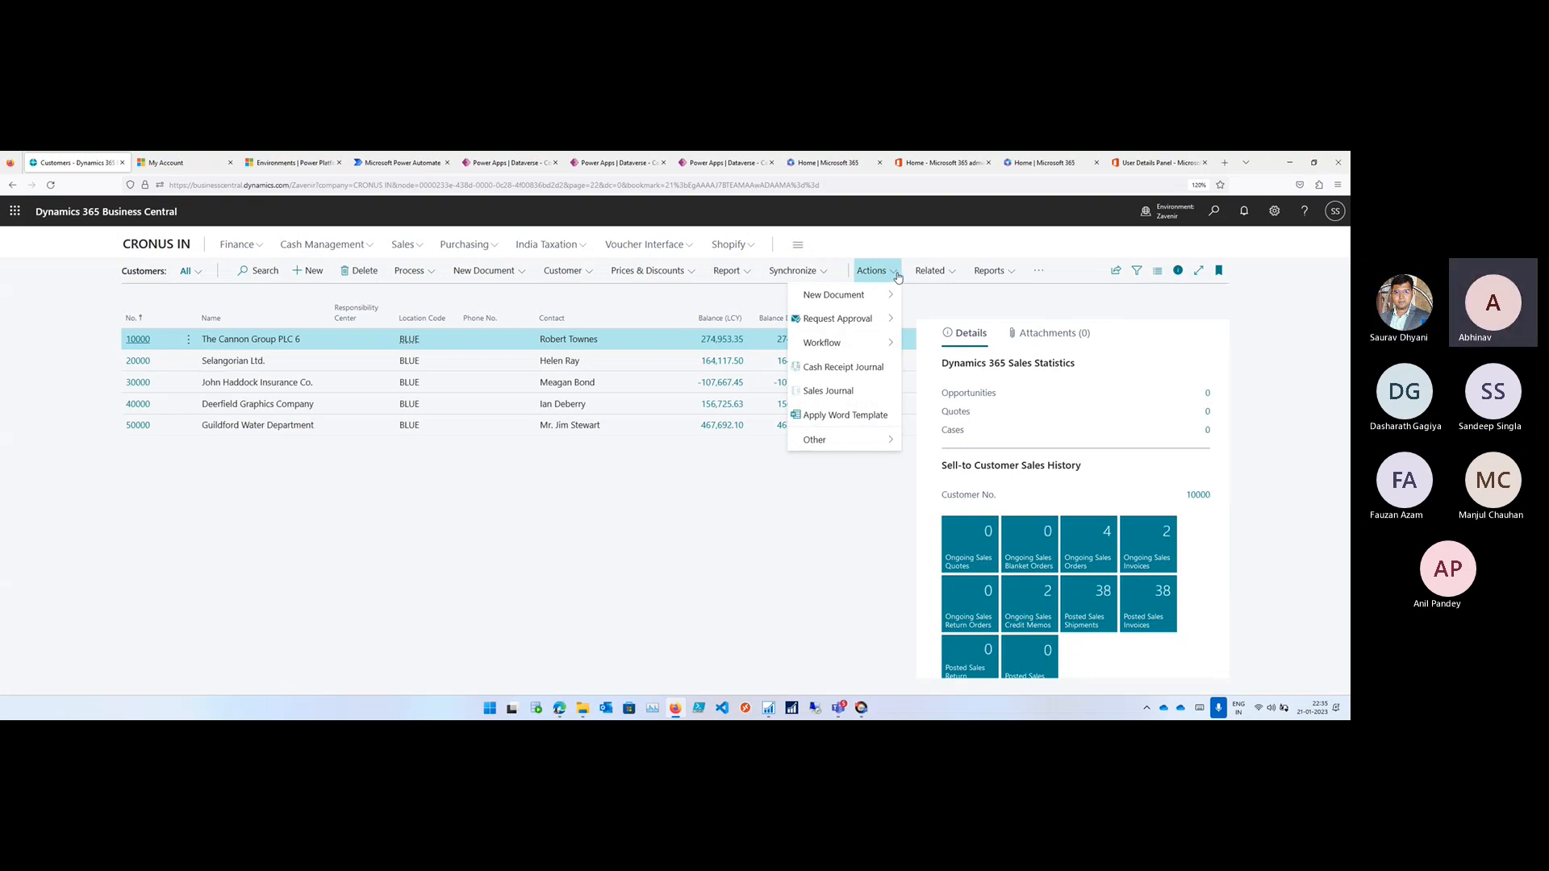
pyautogui.click(930, 270)
pyautogui.click(1039, 271)
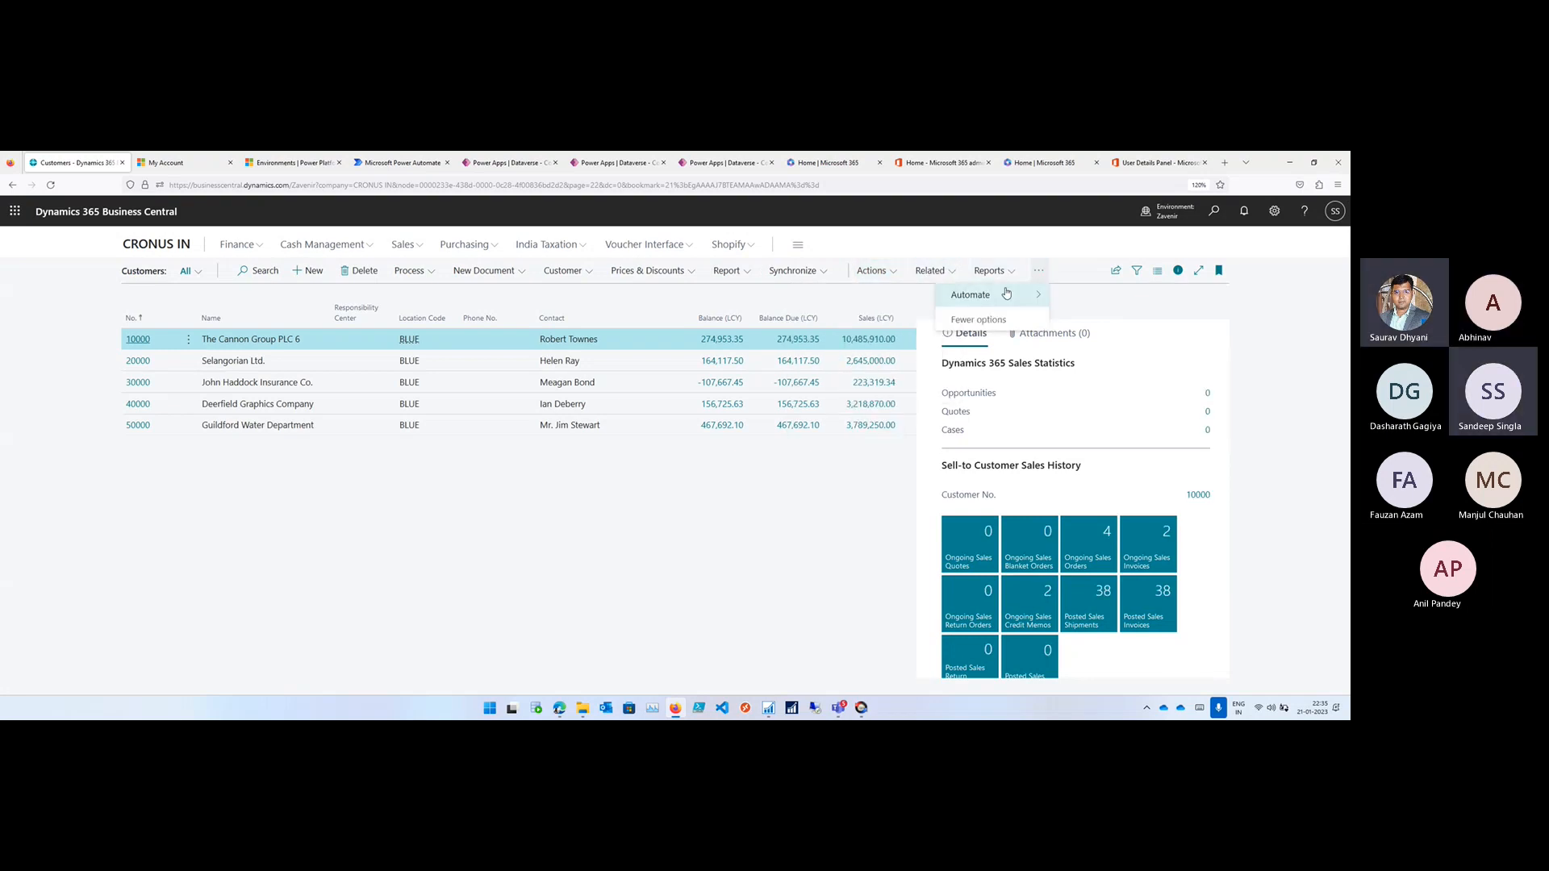
pyautogui.moveTo(1000, 294)
pyautogui.moveTo(1086, 294)
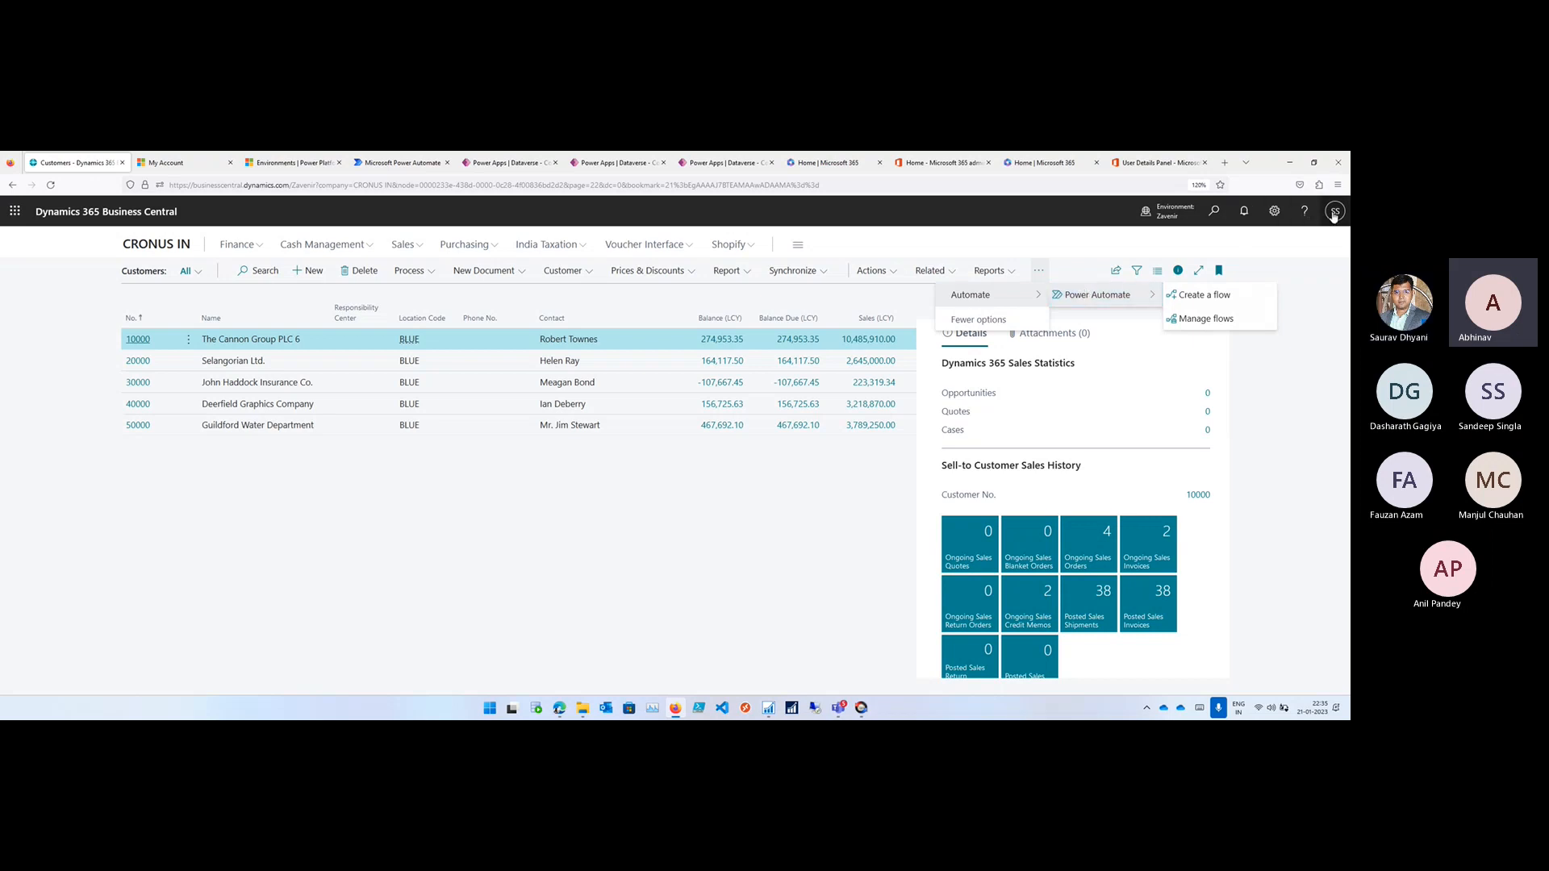
# - Close the Business Central page, reopen businesscentral.dynamics.com in a new browser tab and open the Customers list
pyautogui.click(122, 162)
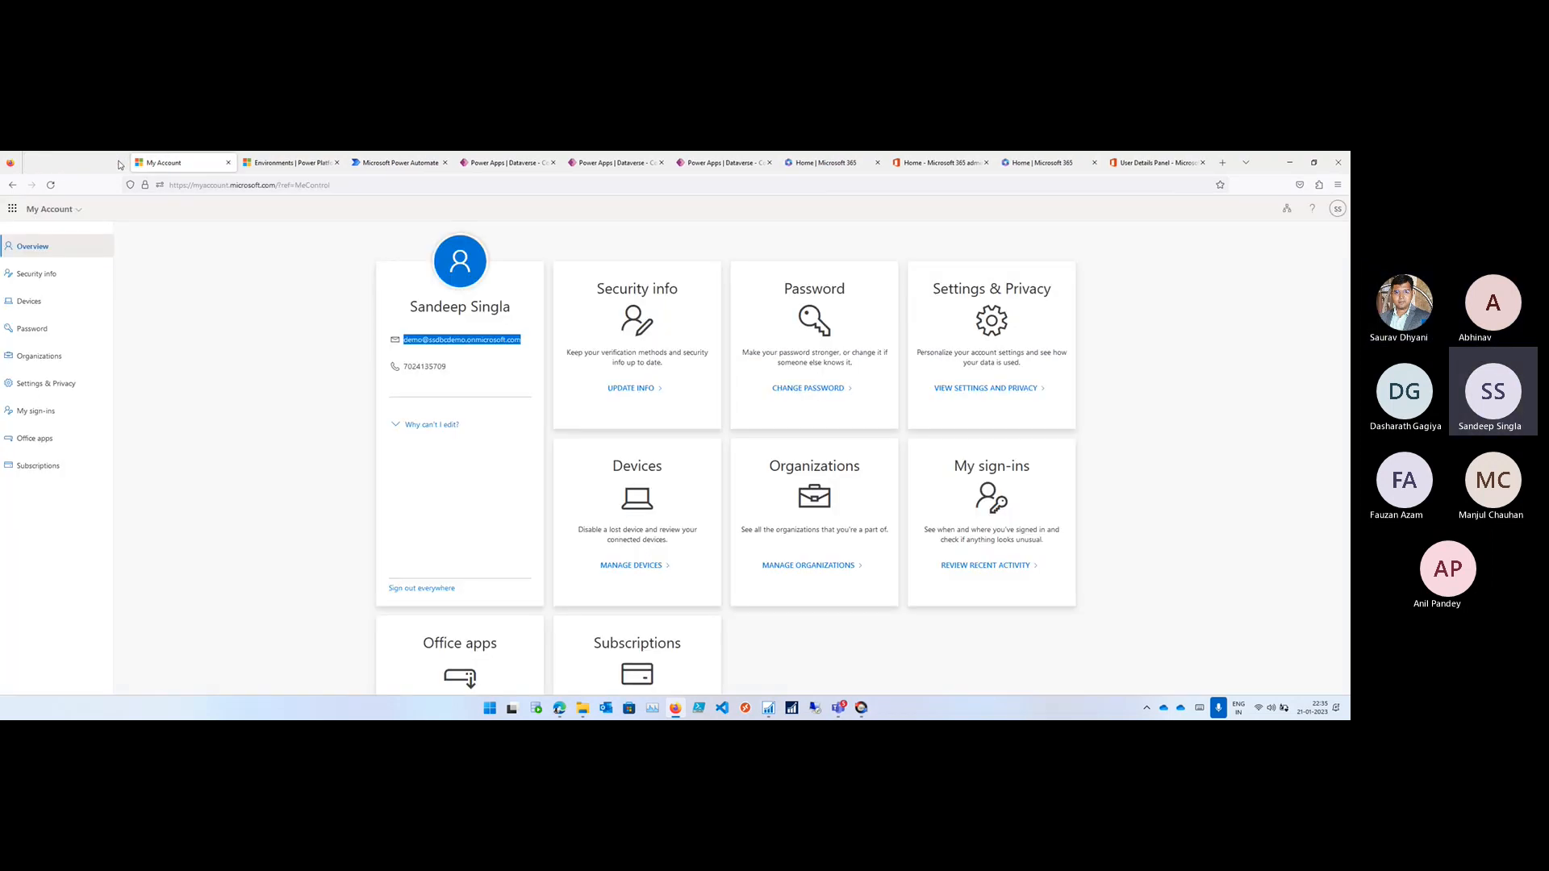
pyautogui.click(1219, 163)
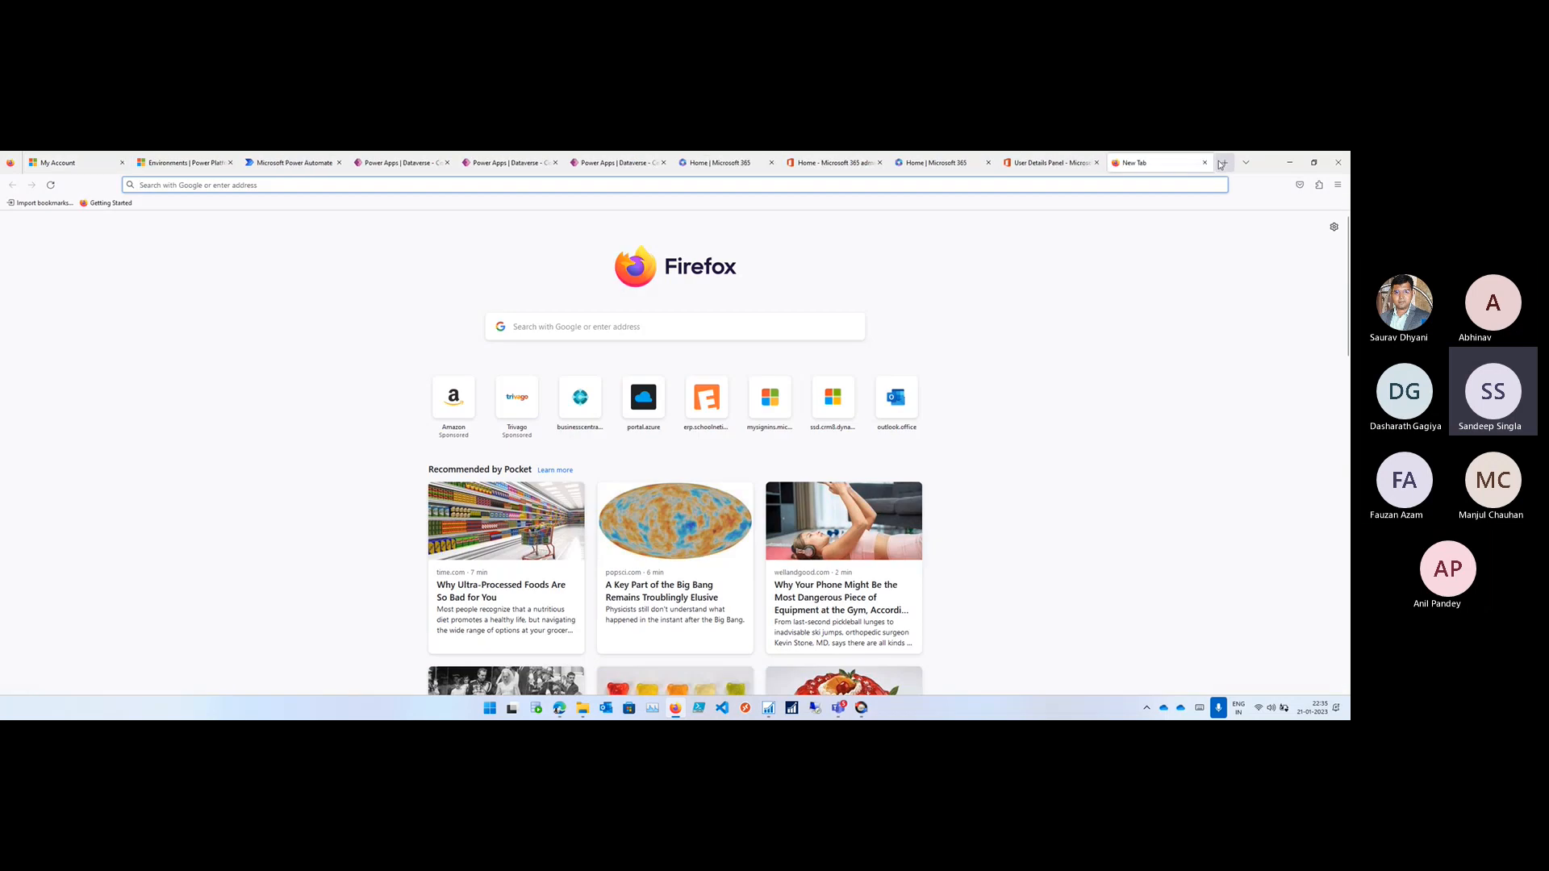
pyautogui.write('businesscentral.dynamics.com')
pyautogui.press('Return')
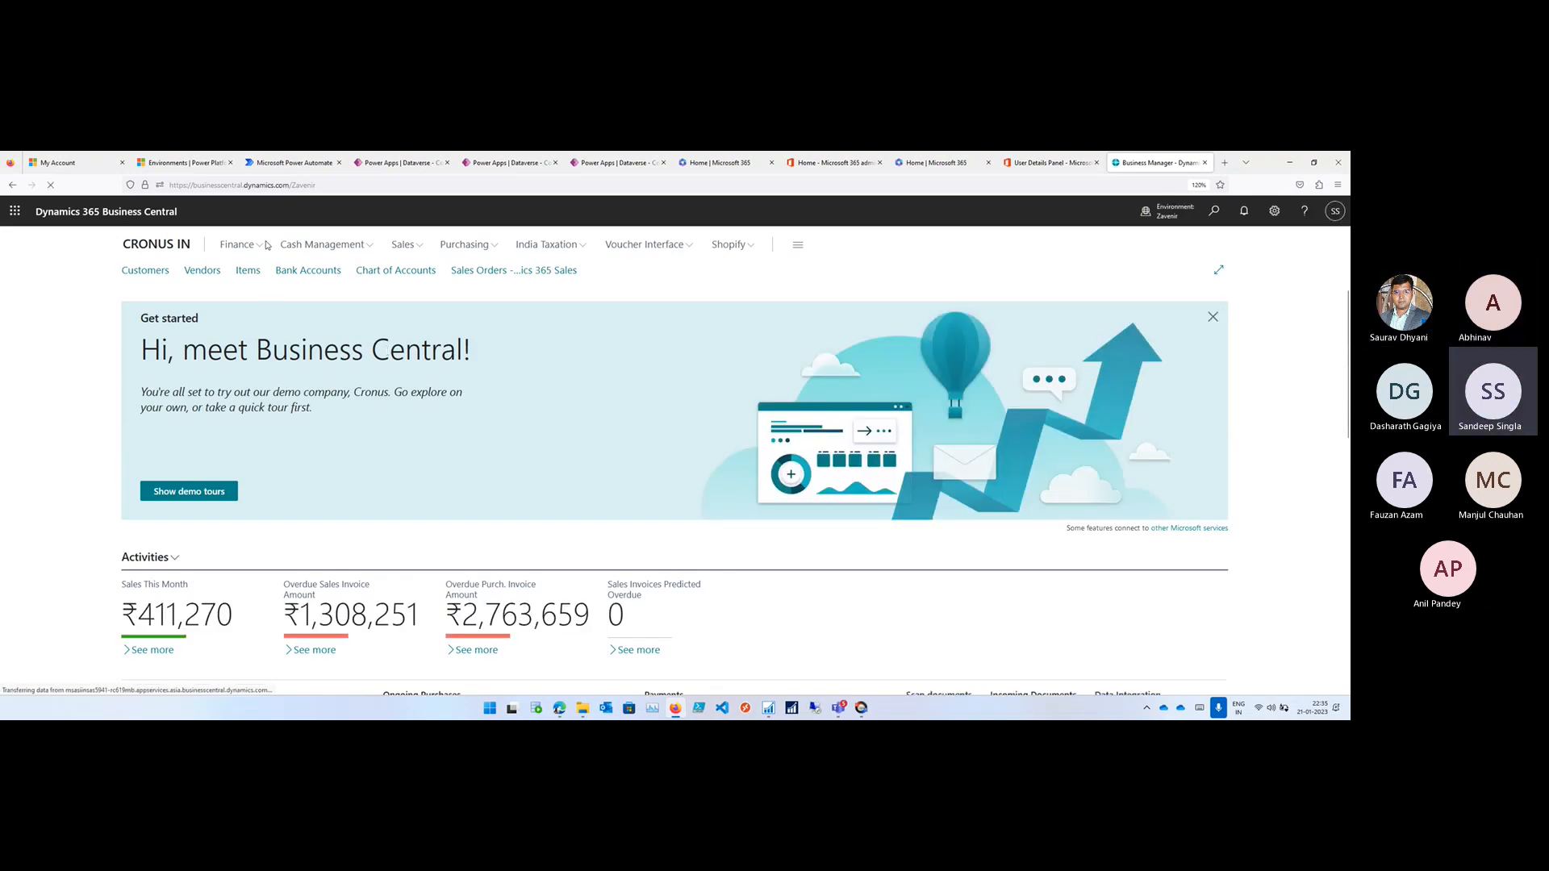
pyautogui.click(148, 271)
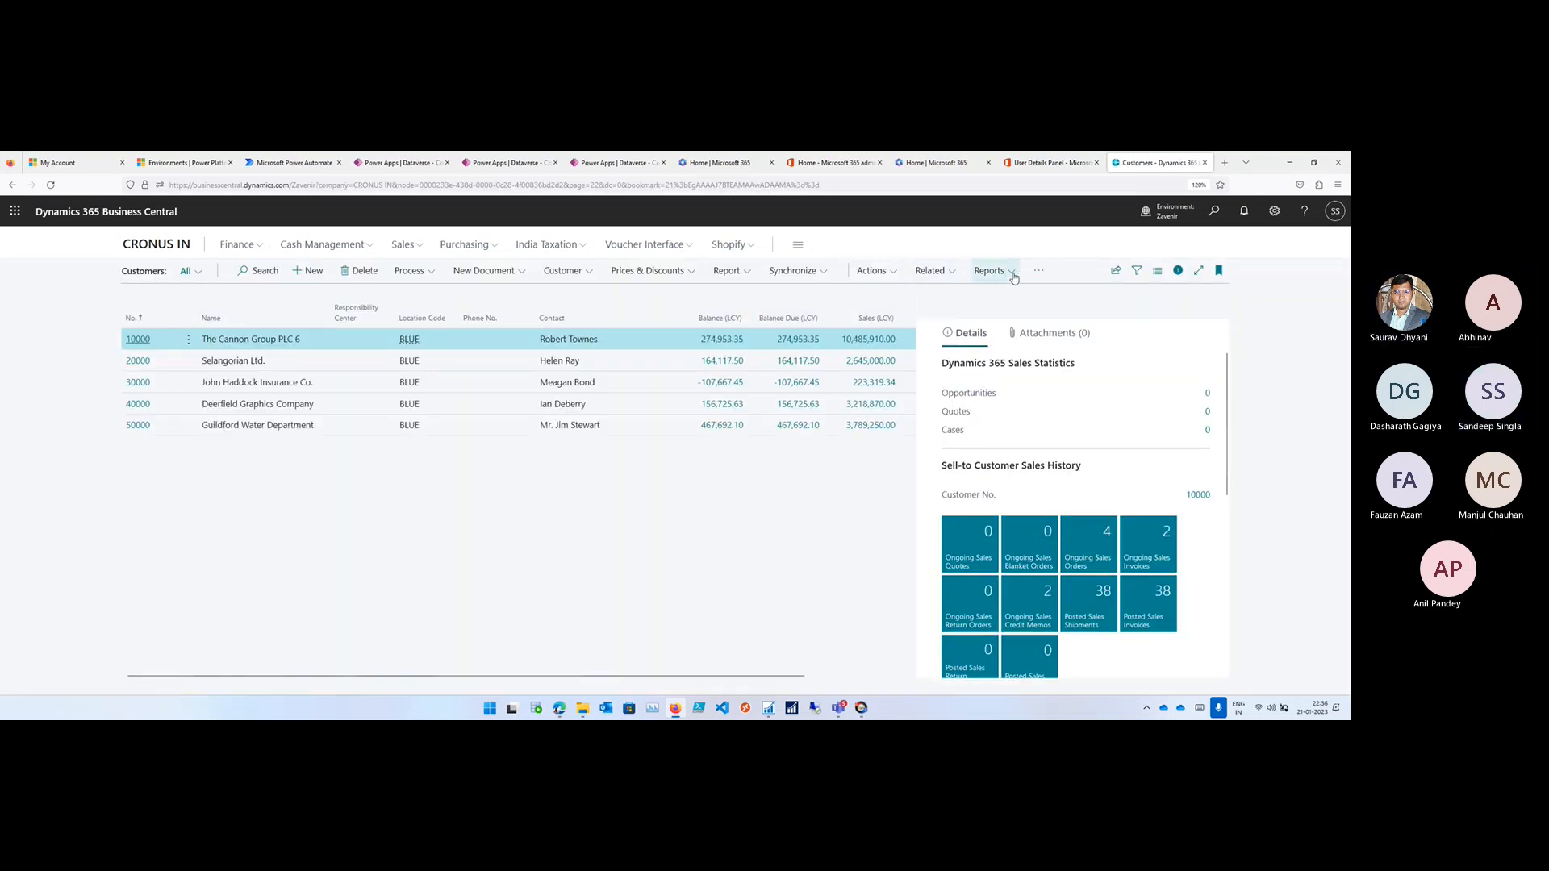
# - Check the Customers list's Power Automate options and its other available actions for the imported flow
pyautogui.click(1039, 271)
pyautogui.moveTo(994, 294)
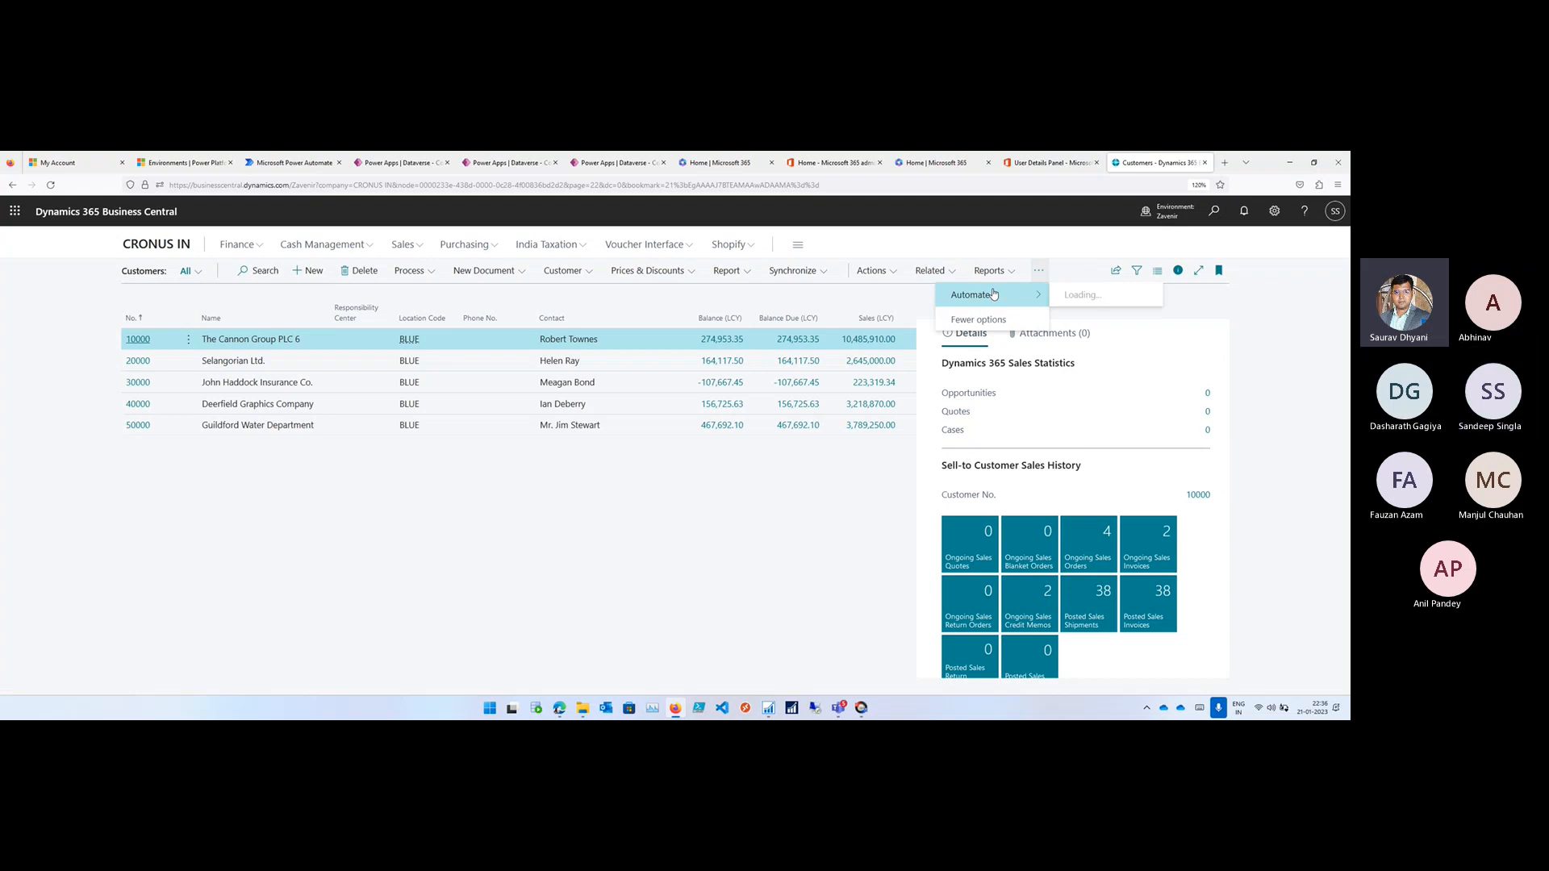
pyautogui.moveTo(1120, 300)
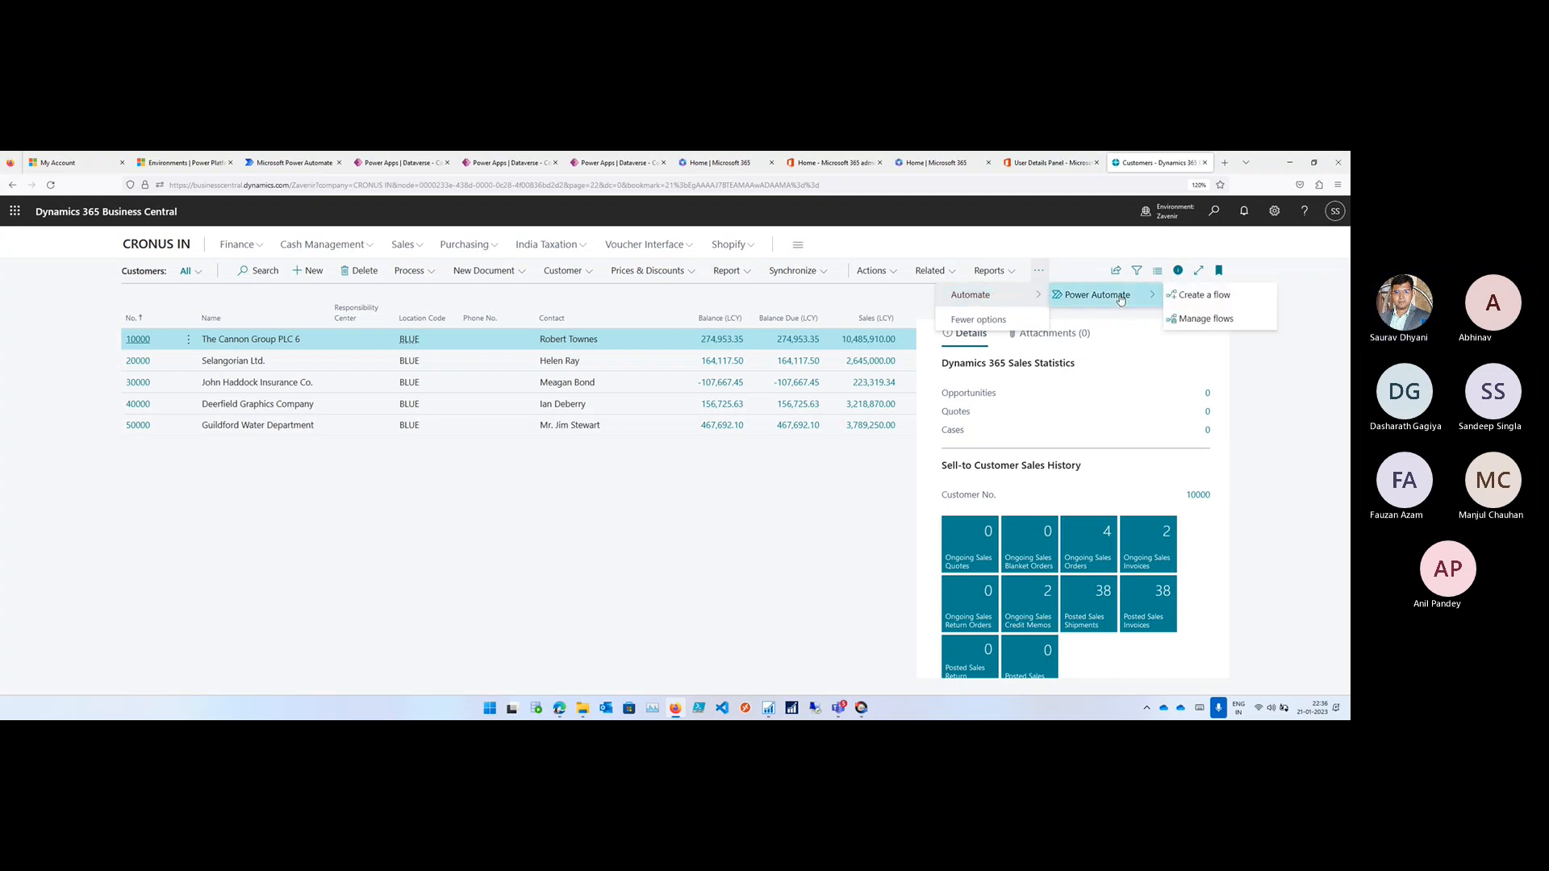
pyautogui.click(1009, 320)
pyautogui.click(877, 273)
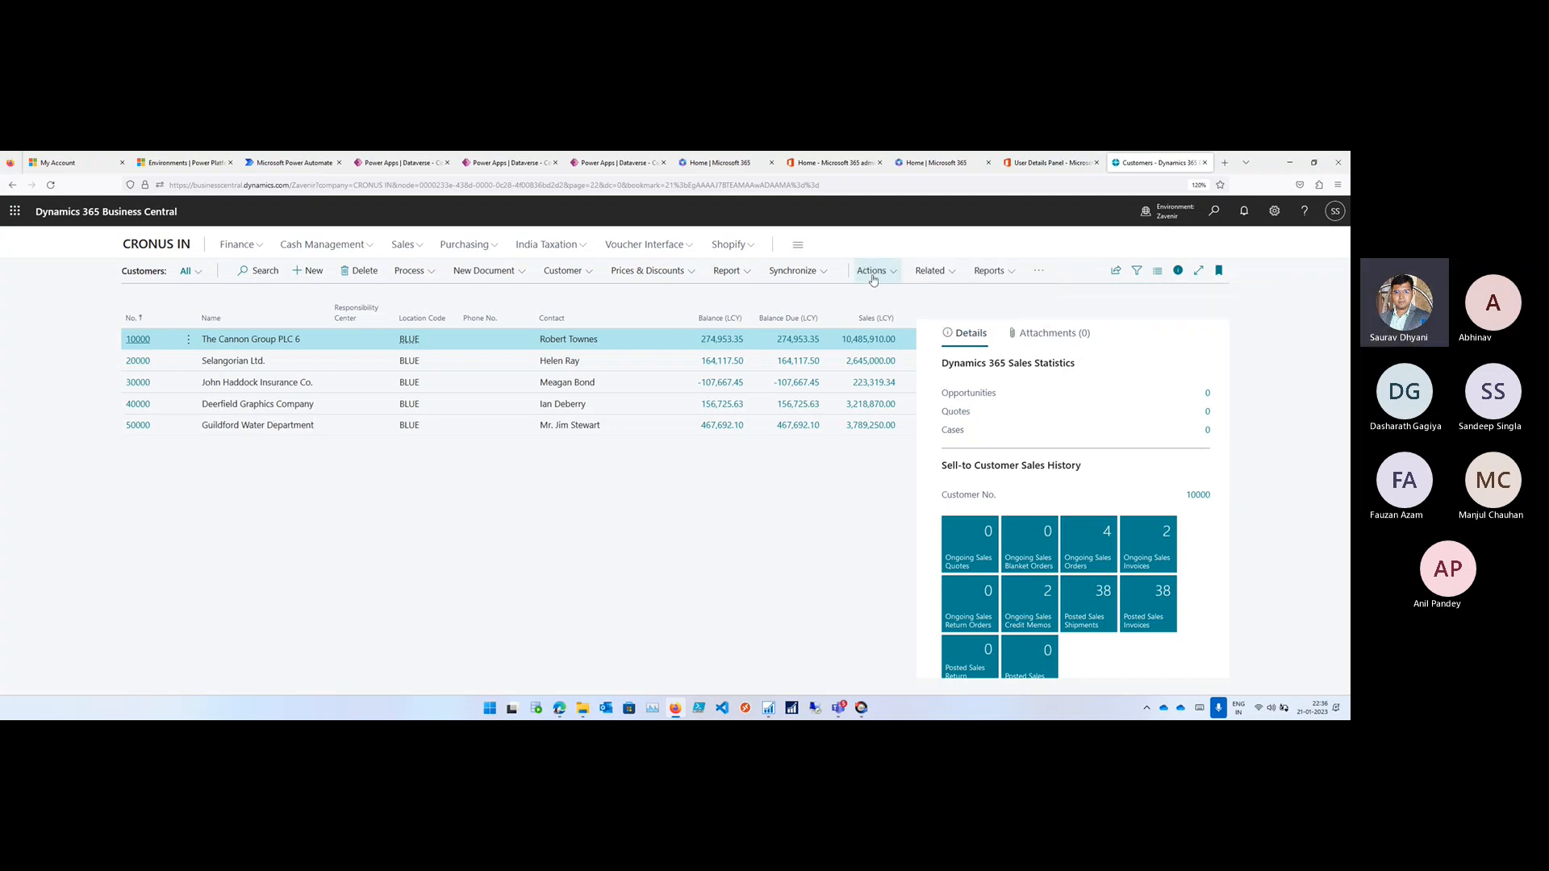
pyautogui.click(871, 272)
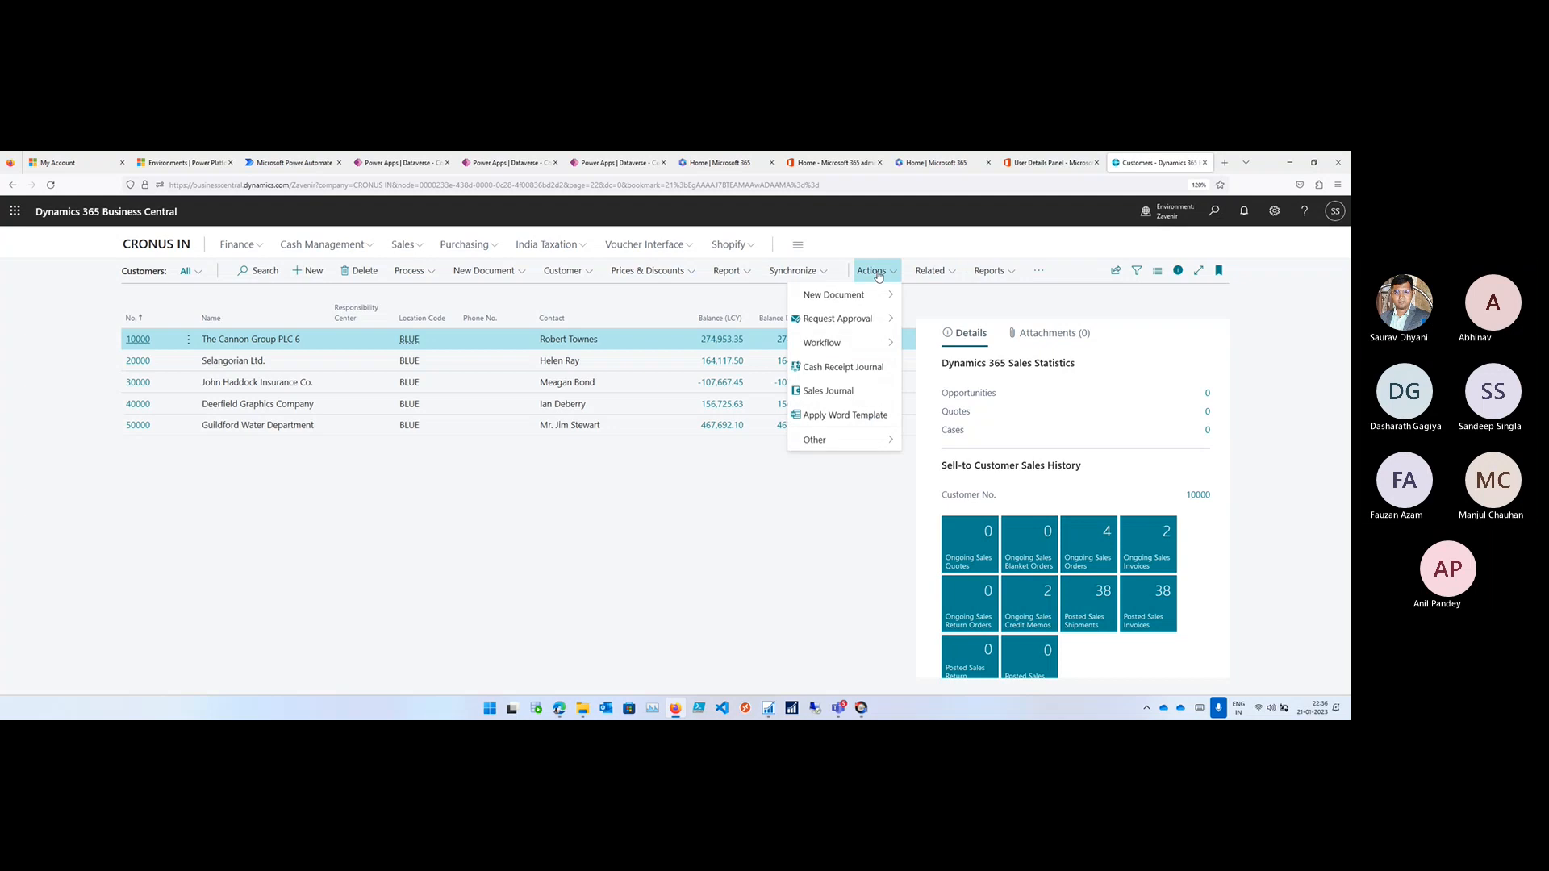
pyautogui.click(930, 271)
# - Try to run the SolutionDemo flow for The Cannon Group PLC customer and close the Run flow pane
pyautogui.click(1038, 271)
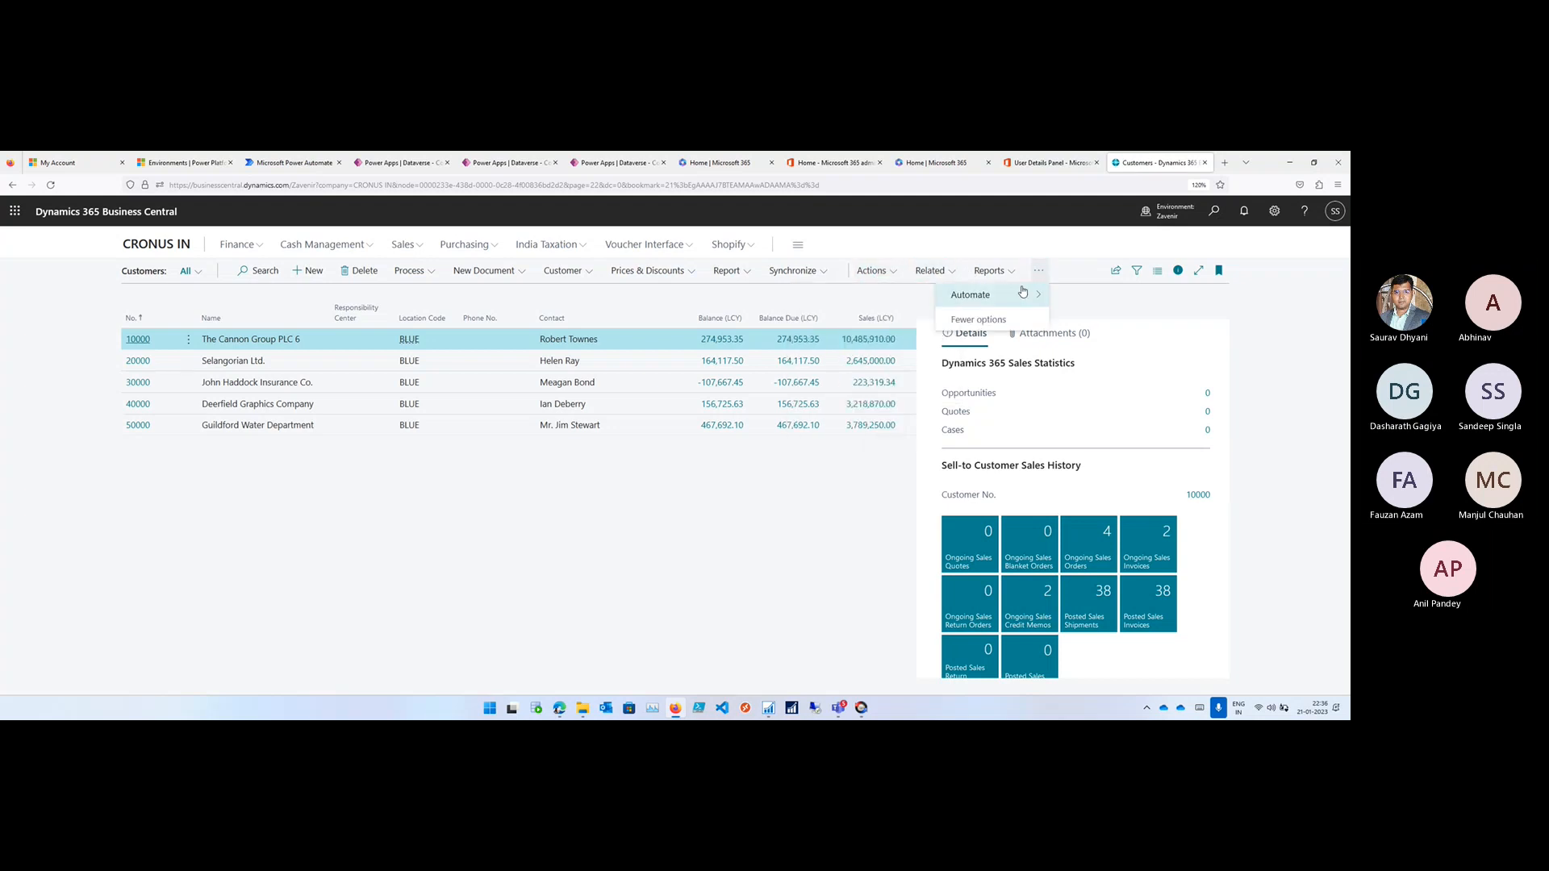
pyautogui.moveTo(1078, 296)
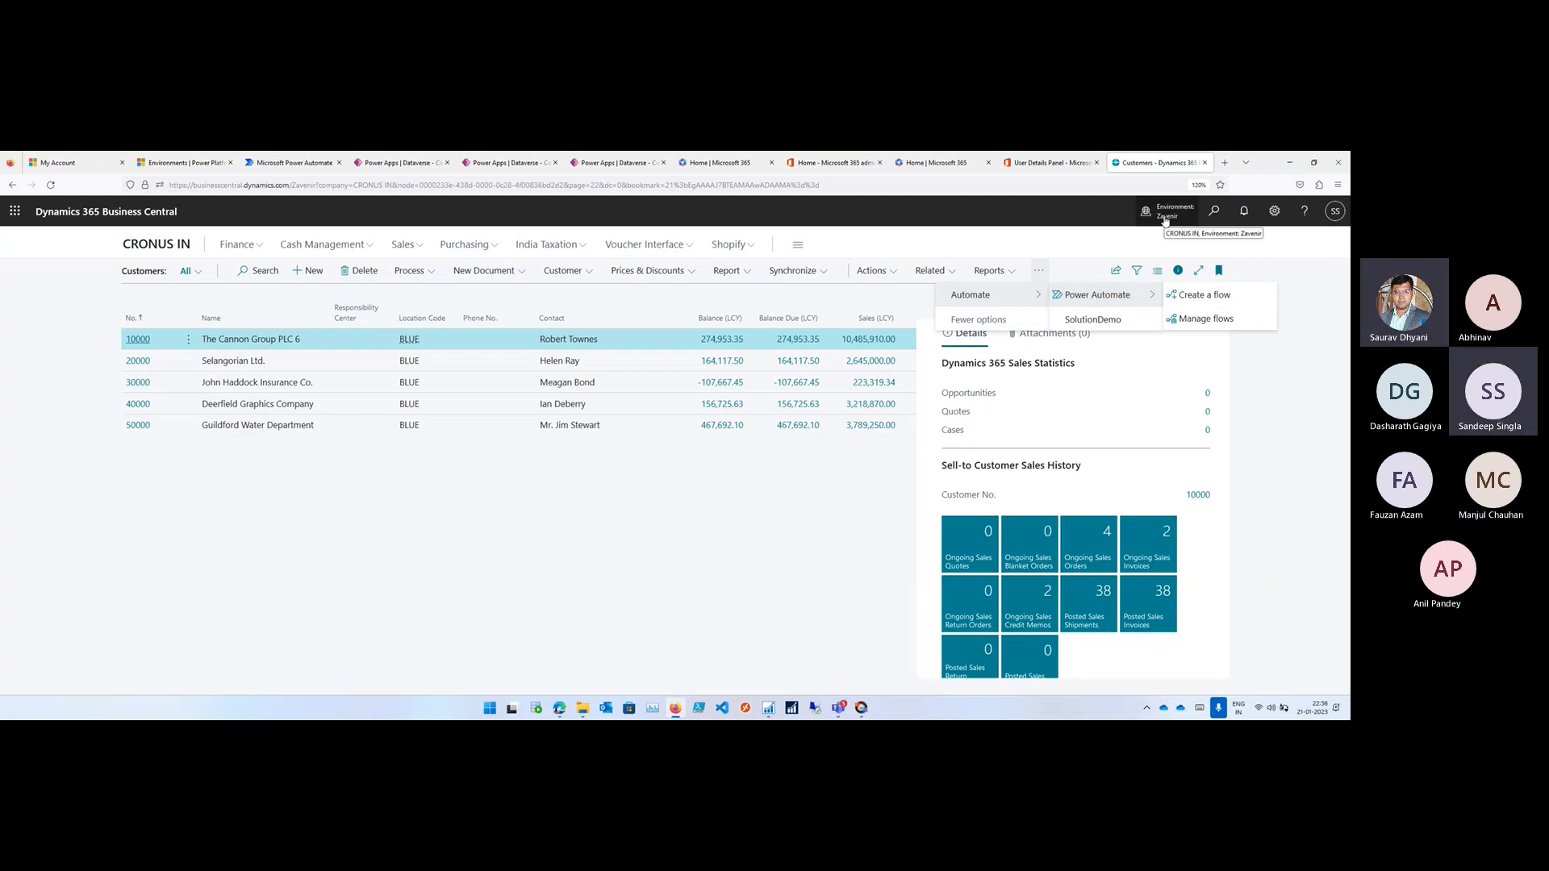
pyautogui.click(1093, 321)
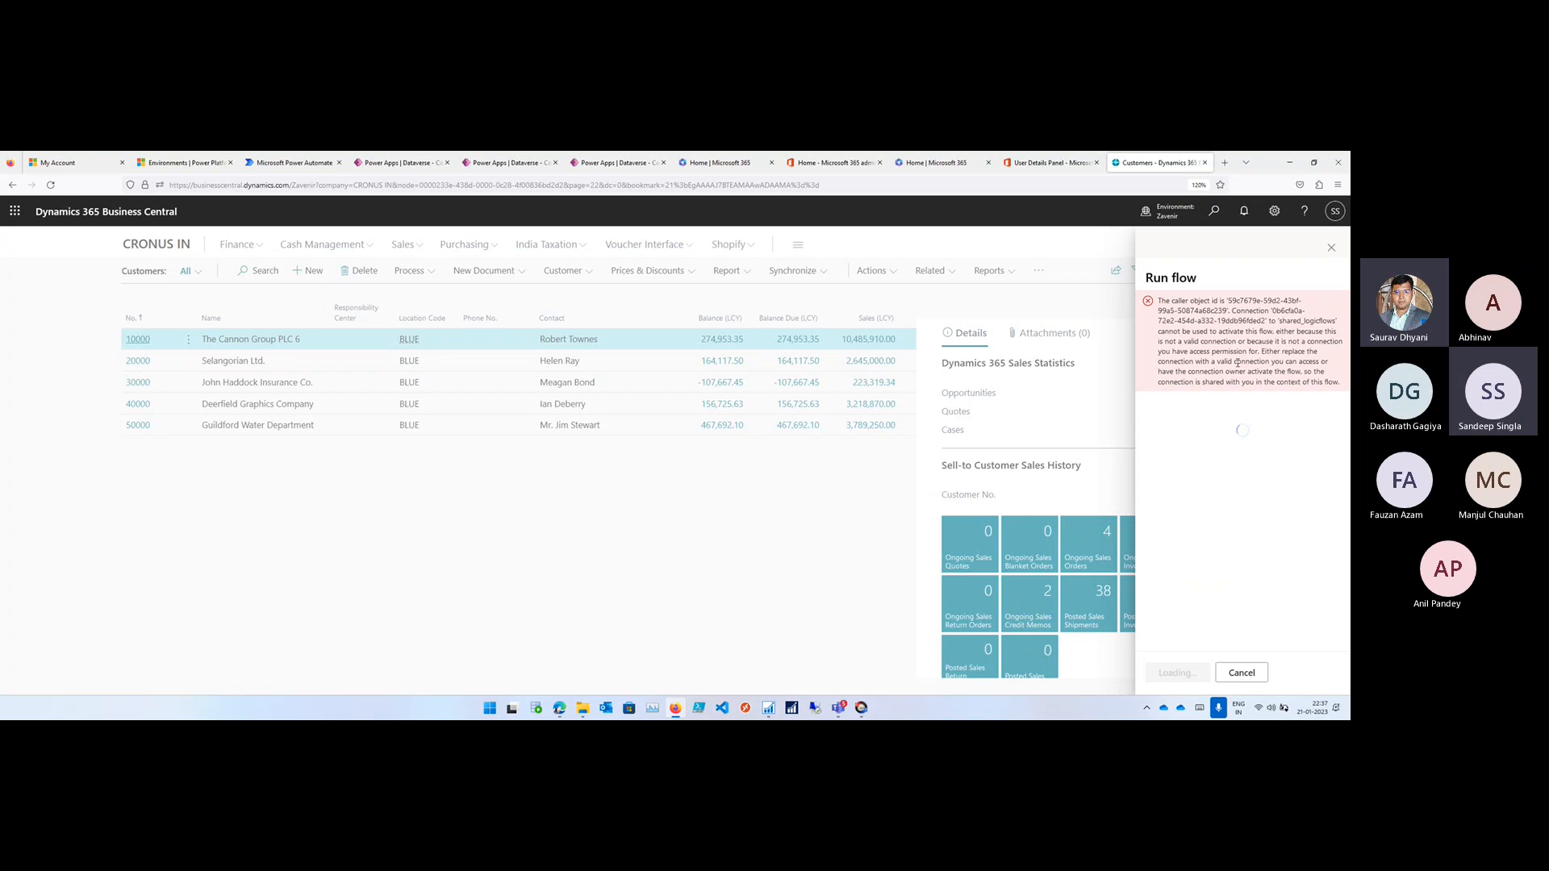
pyautogui.click(1332, 247)
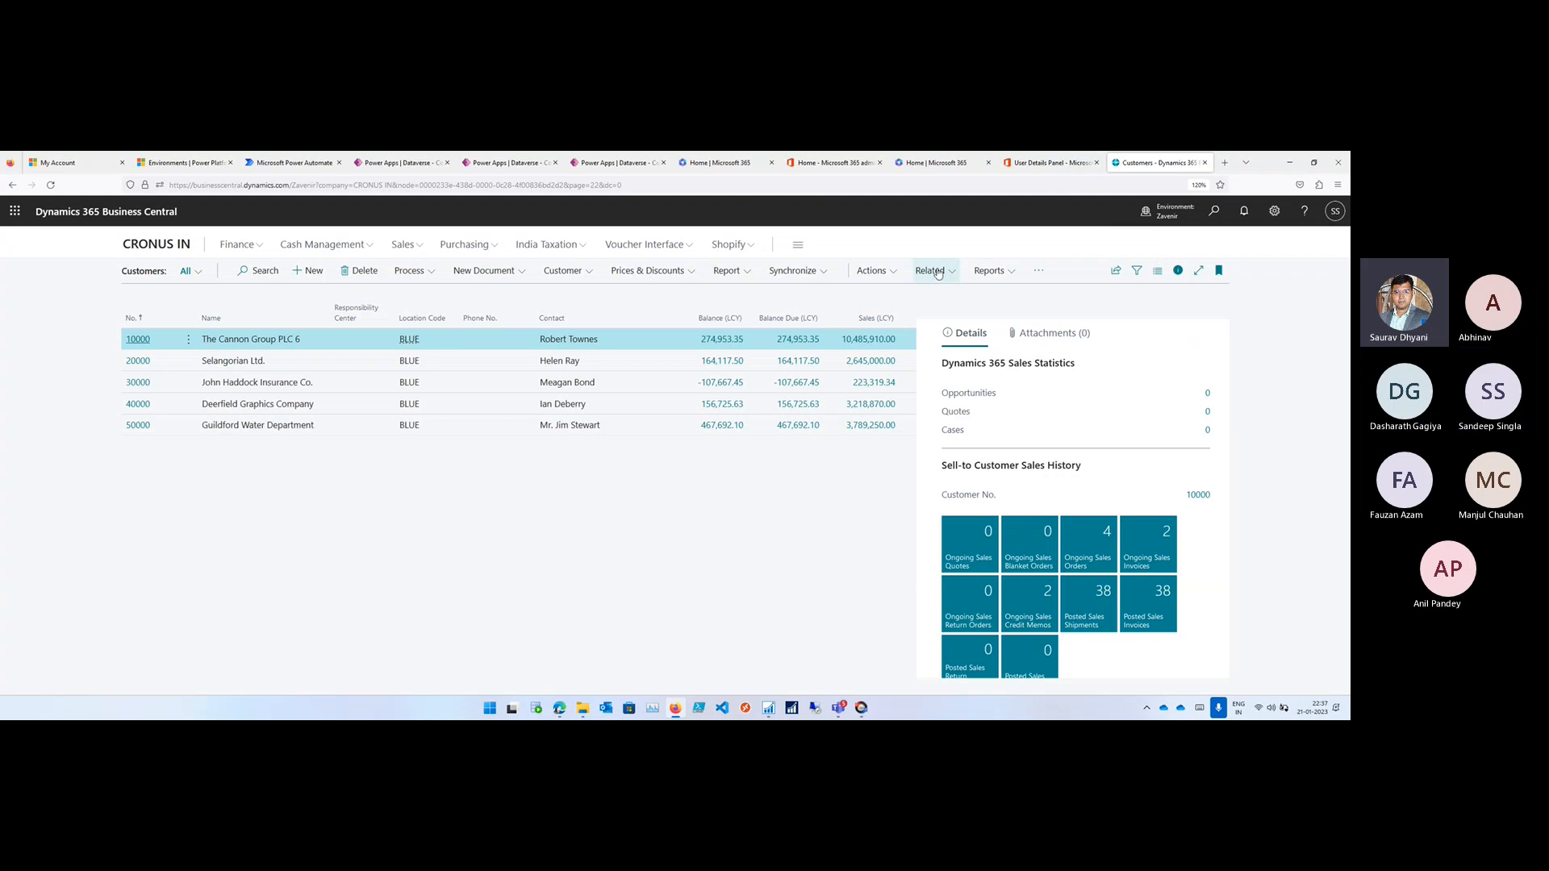
# - Open flow management from the Customers list, look through the cloud flows page and go to the environment's solutions list
pyautogui.click(1039, 271)
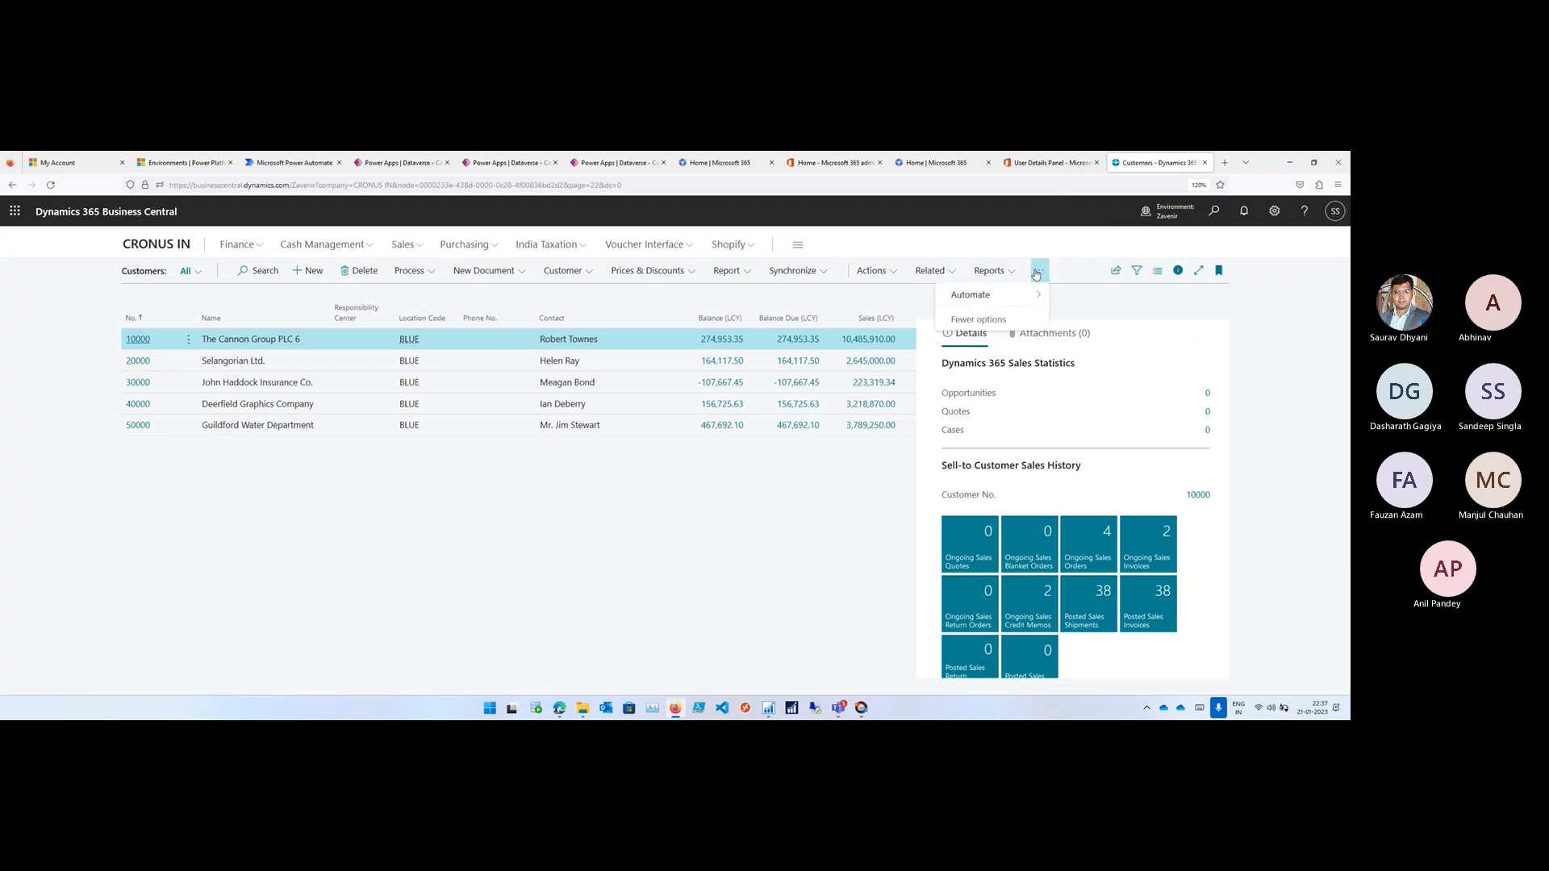
pyautogui.moveTo(1029, 296)
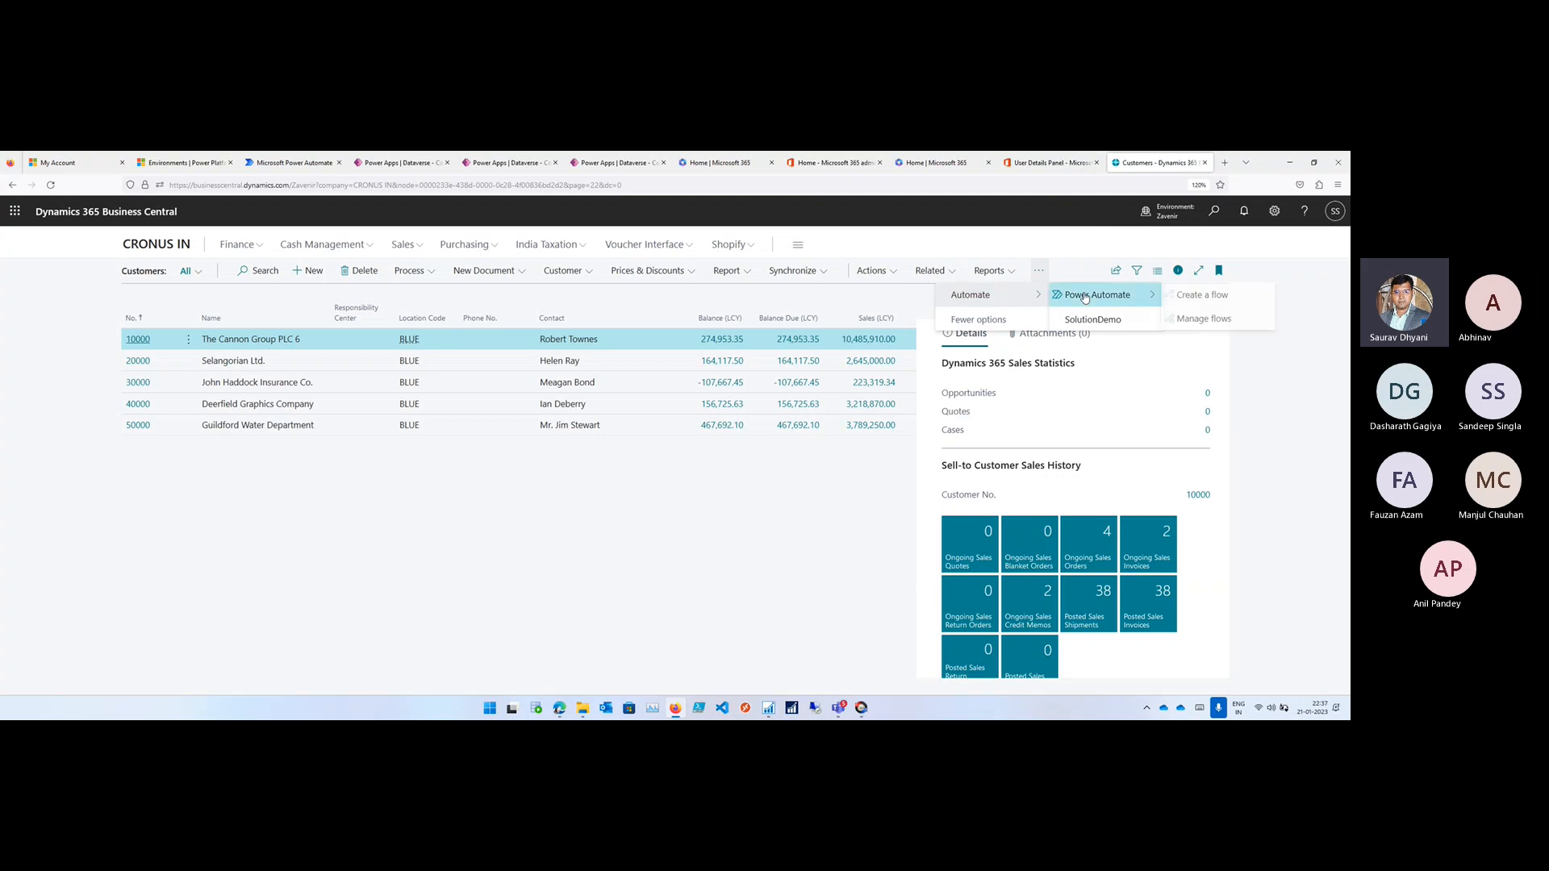
pyautogui.click(1196, 319)
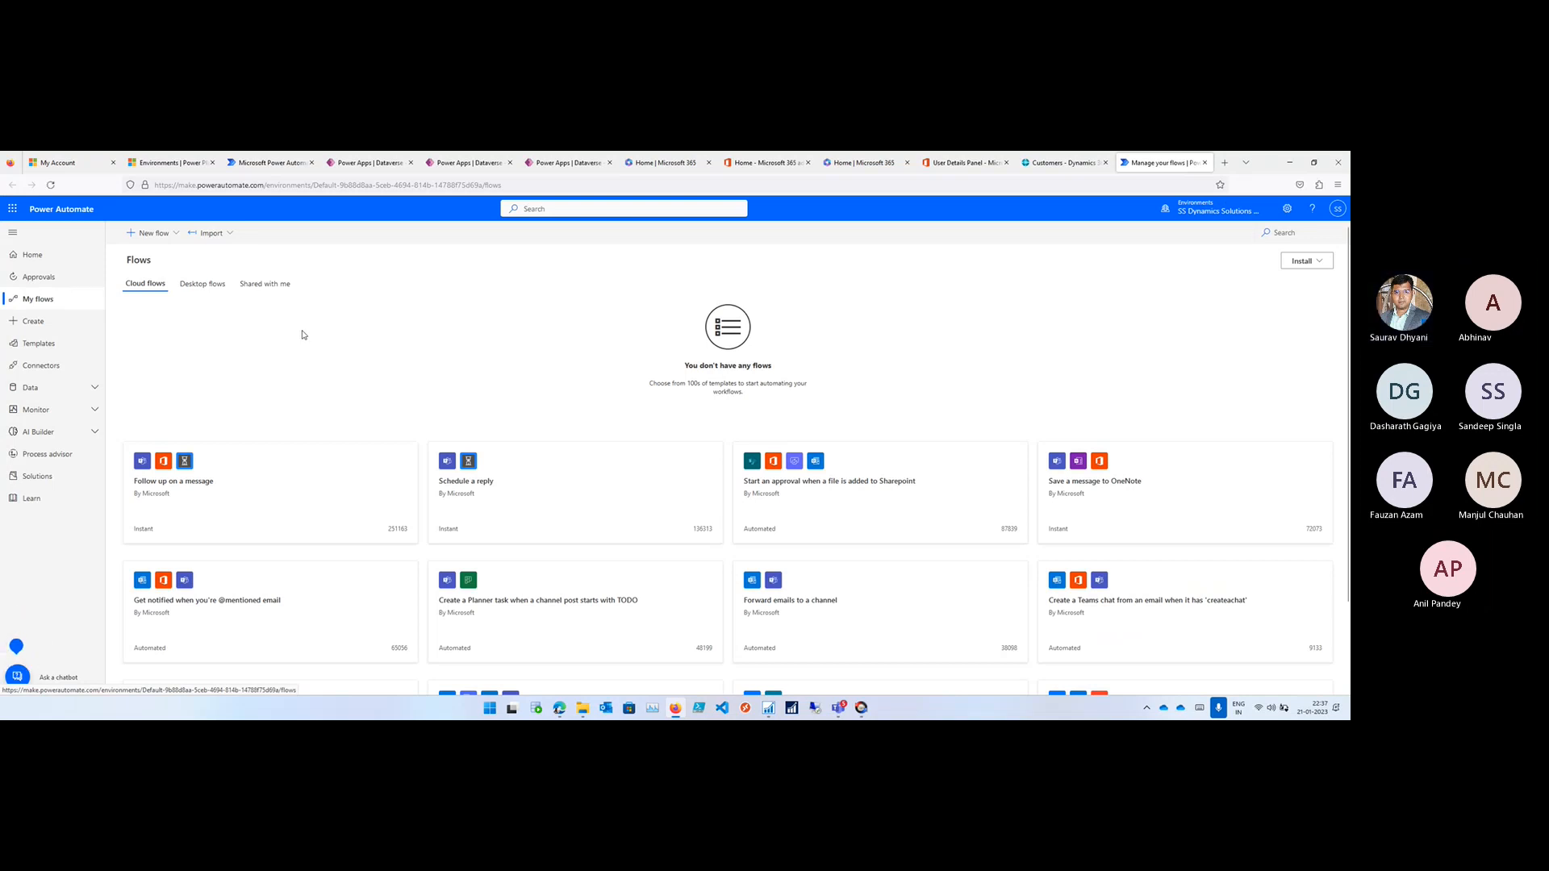
pyautogui.scroll(-2, 303, 334)
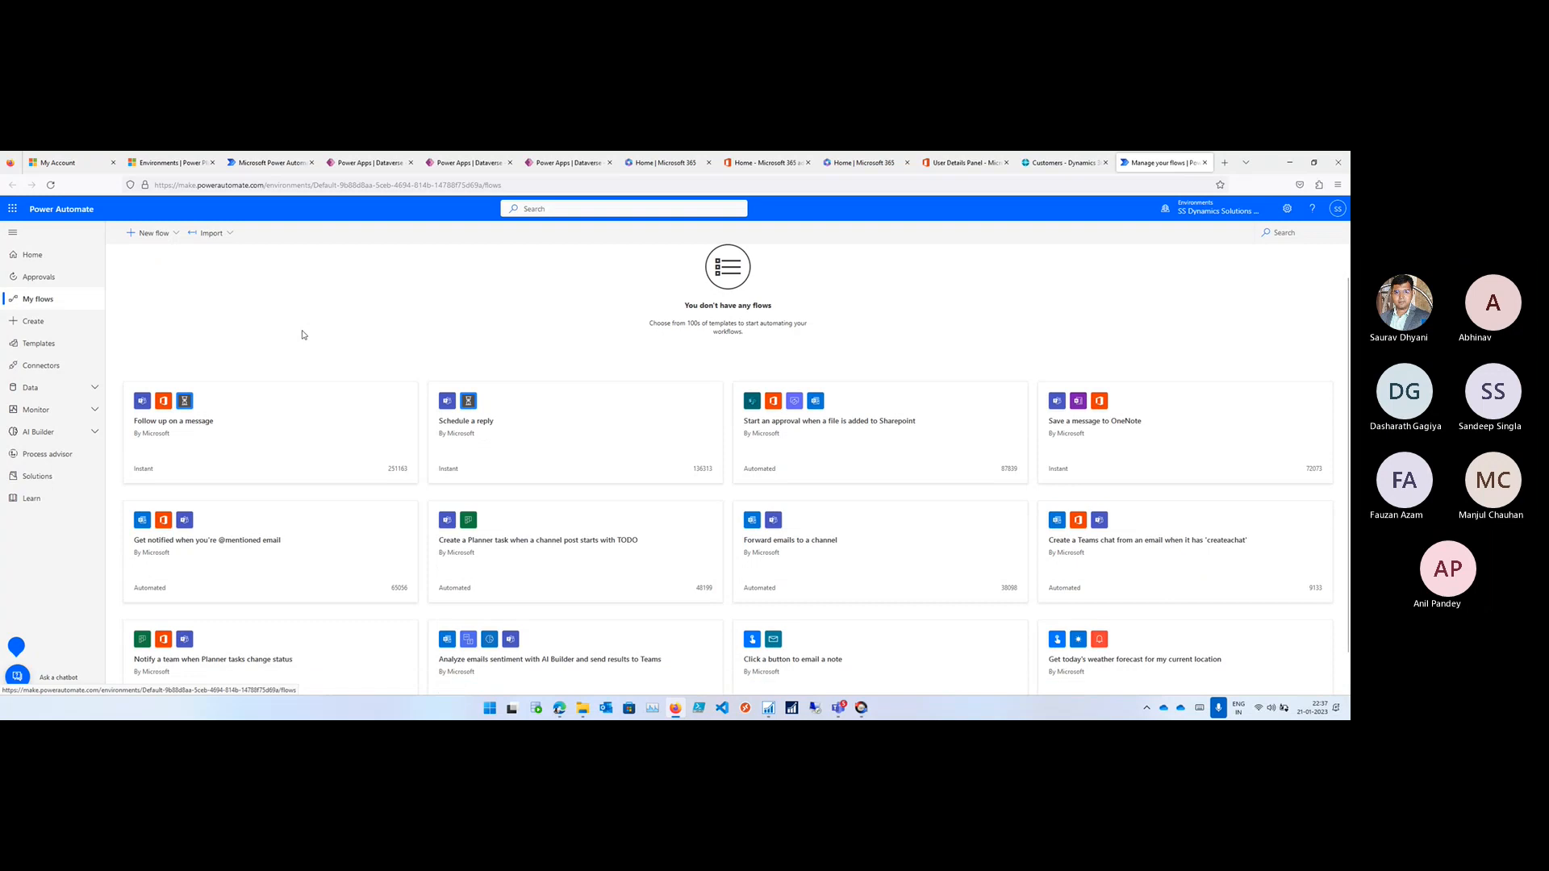
pyautogui.scroll(-1, 303, 334)
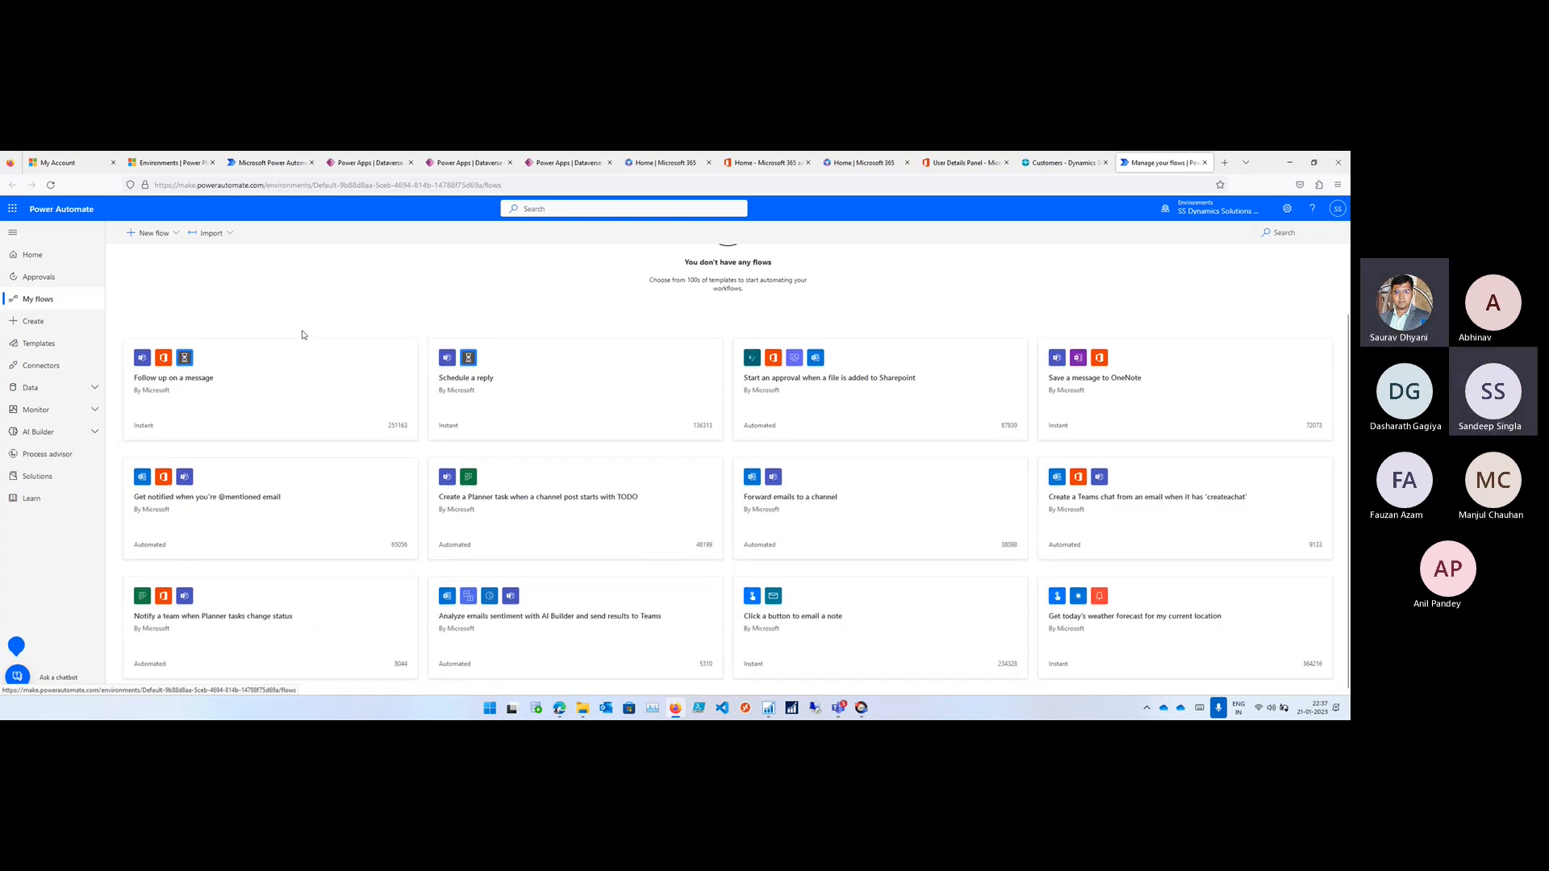
pyautogui.scroll(1, 303, 334)
pyautogui.scroll(2, 302, 334)
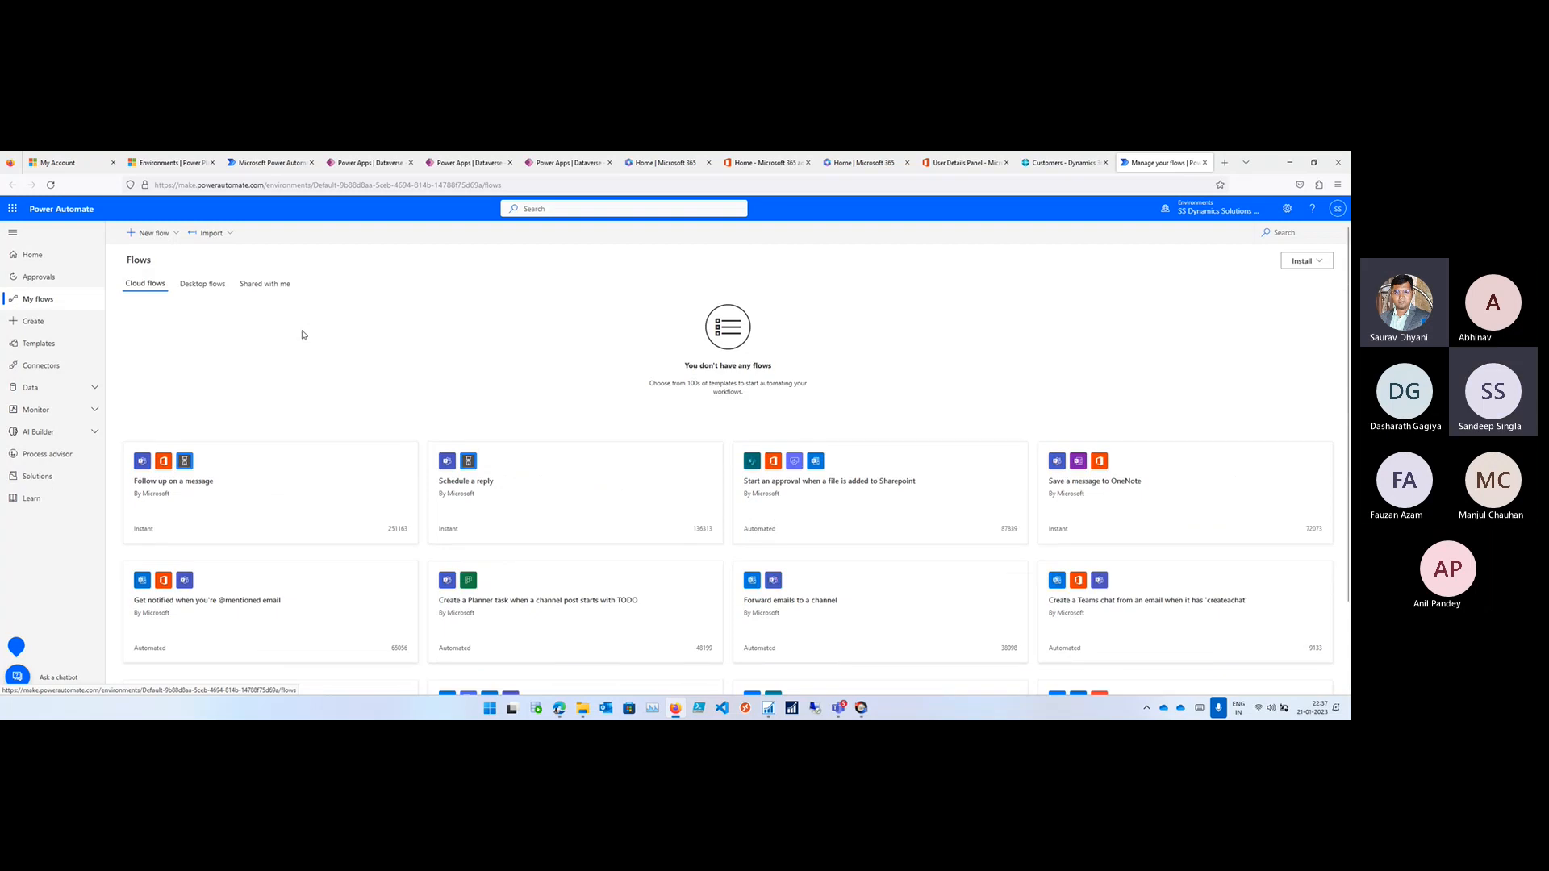
pyautogui.click(46, 483)
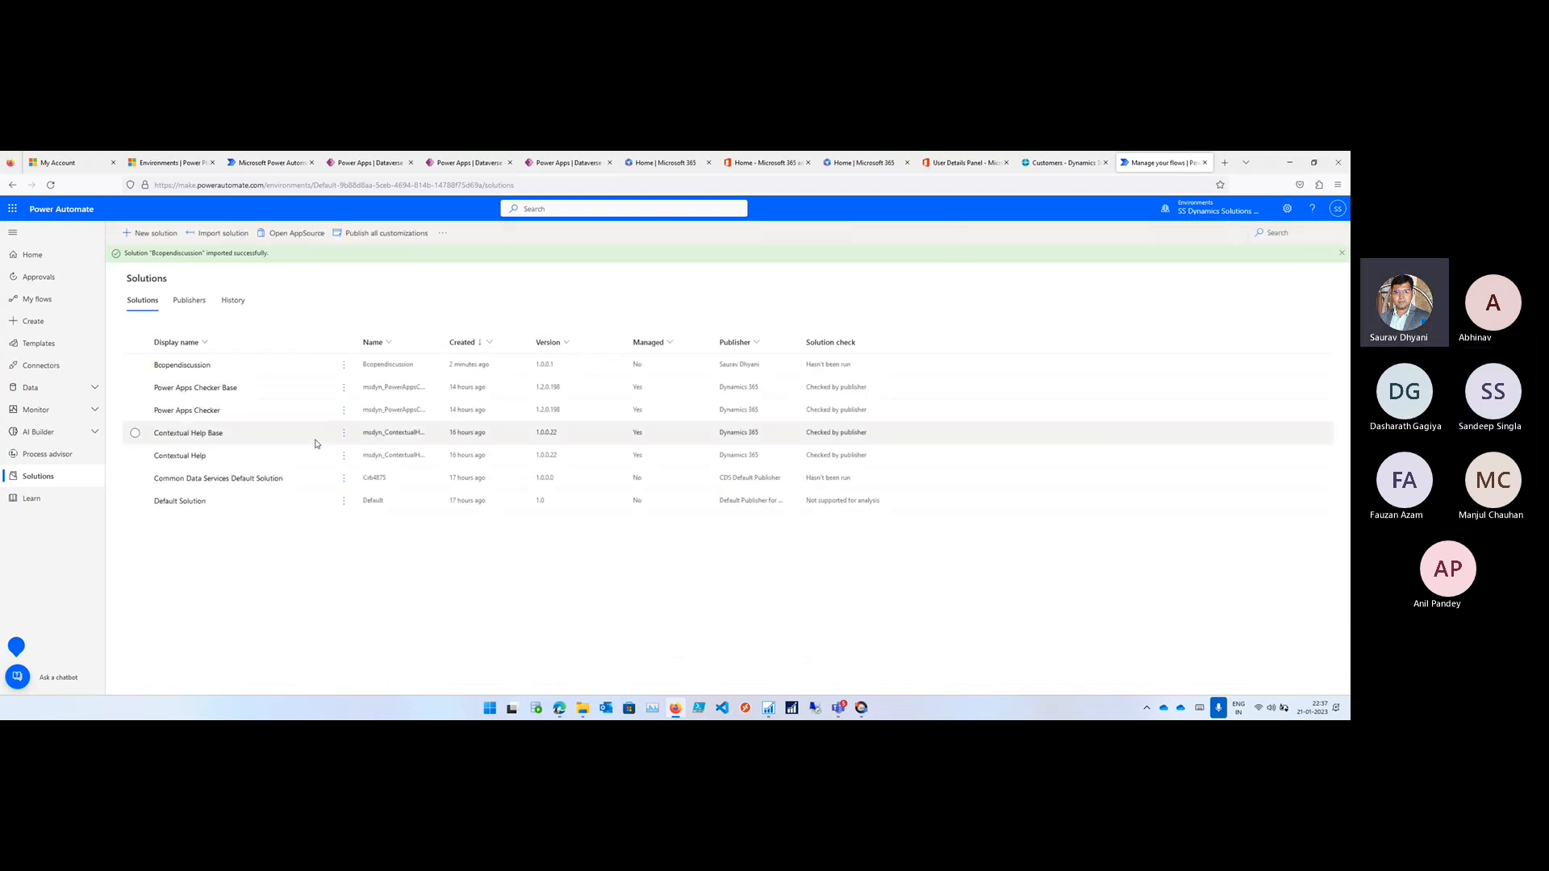
# - Open the Bcopendiscussion solution, examine its Dynamics 365 Business Central connection reference and the assigned connection, and close the details
pyautogui.click(204, 370)
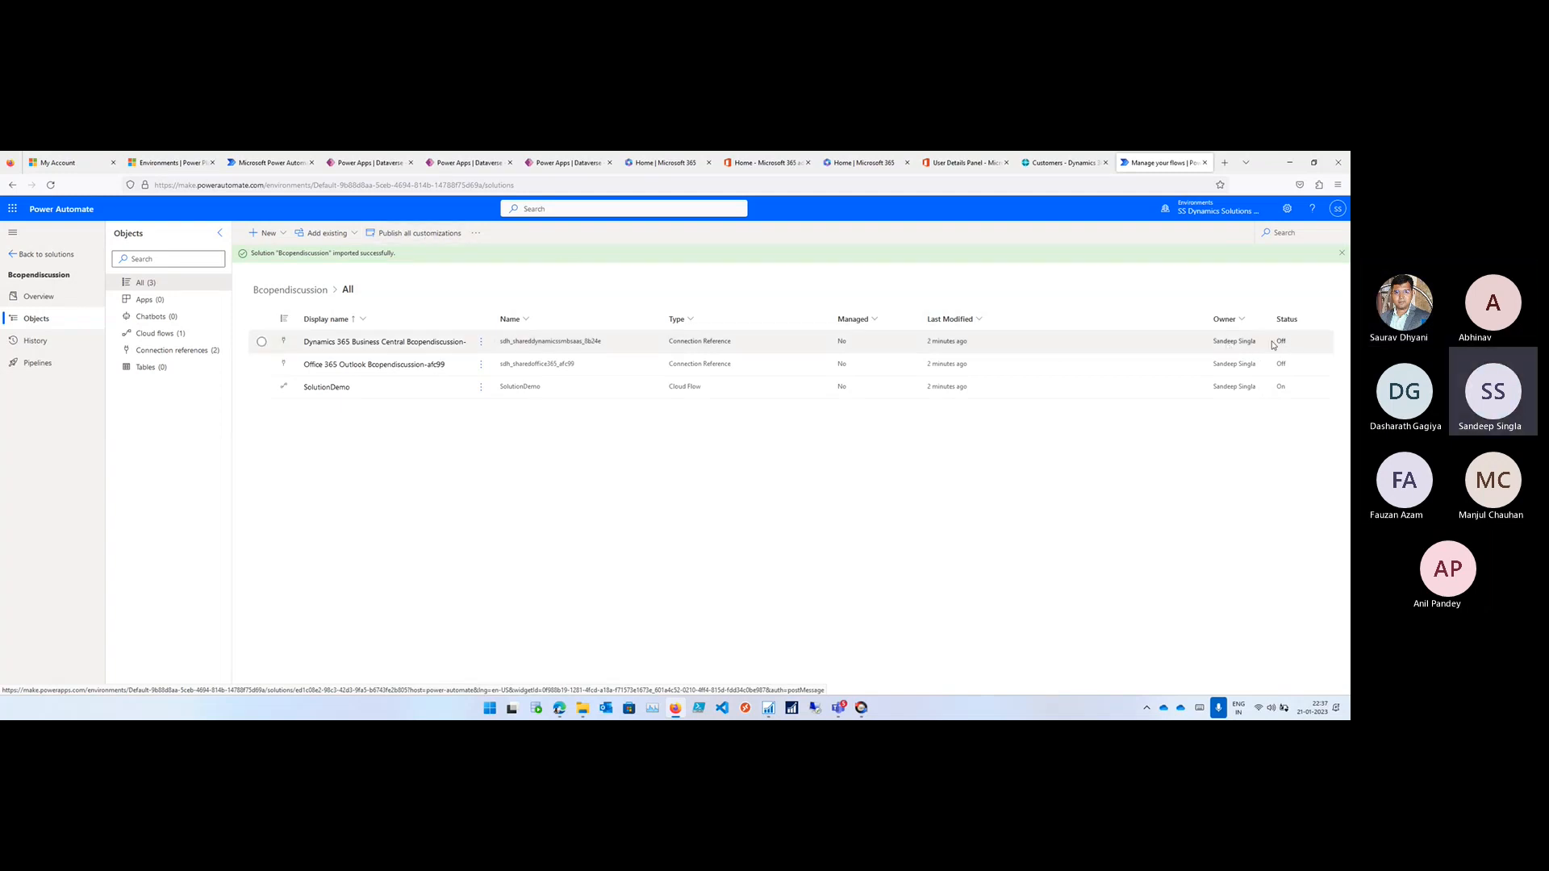
pyautogui.click(262, 343)
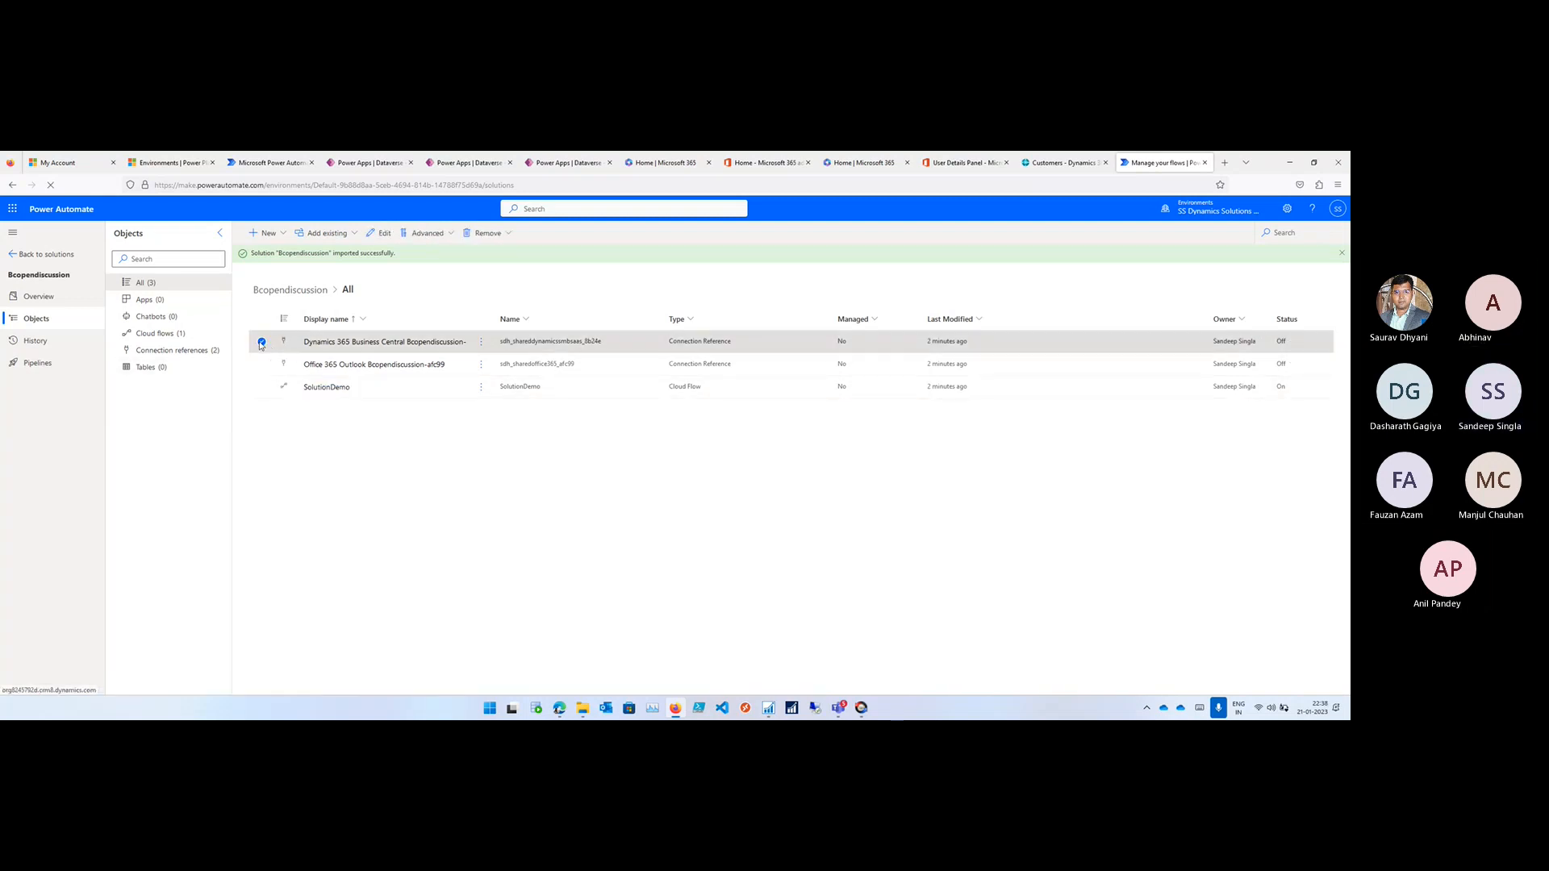
pyautogui.click(481, 344)
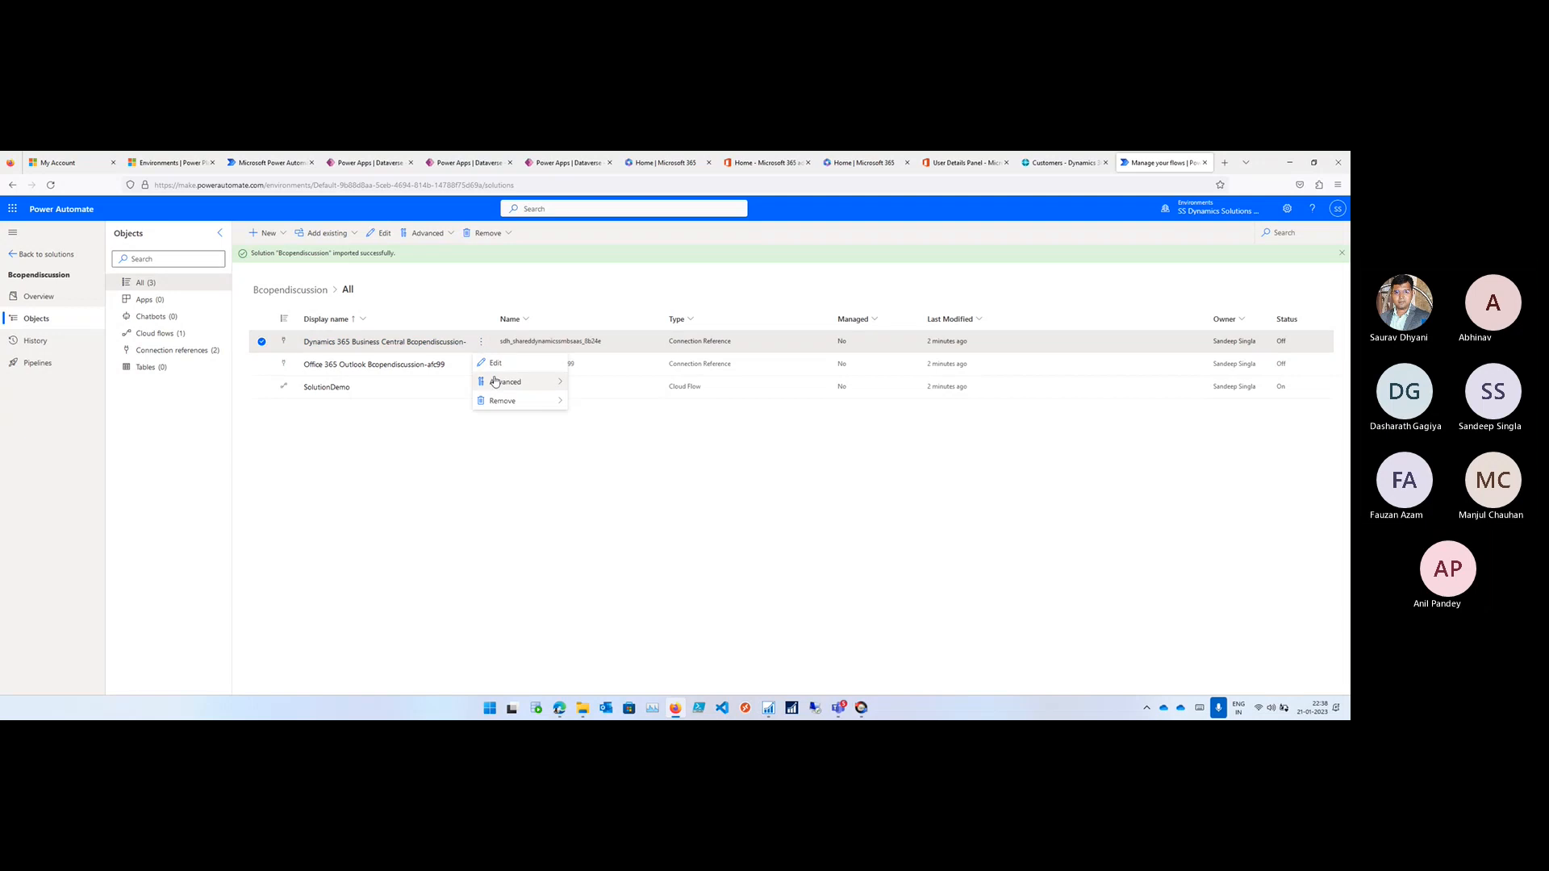
pyautogui.moveTo(494, 386)
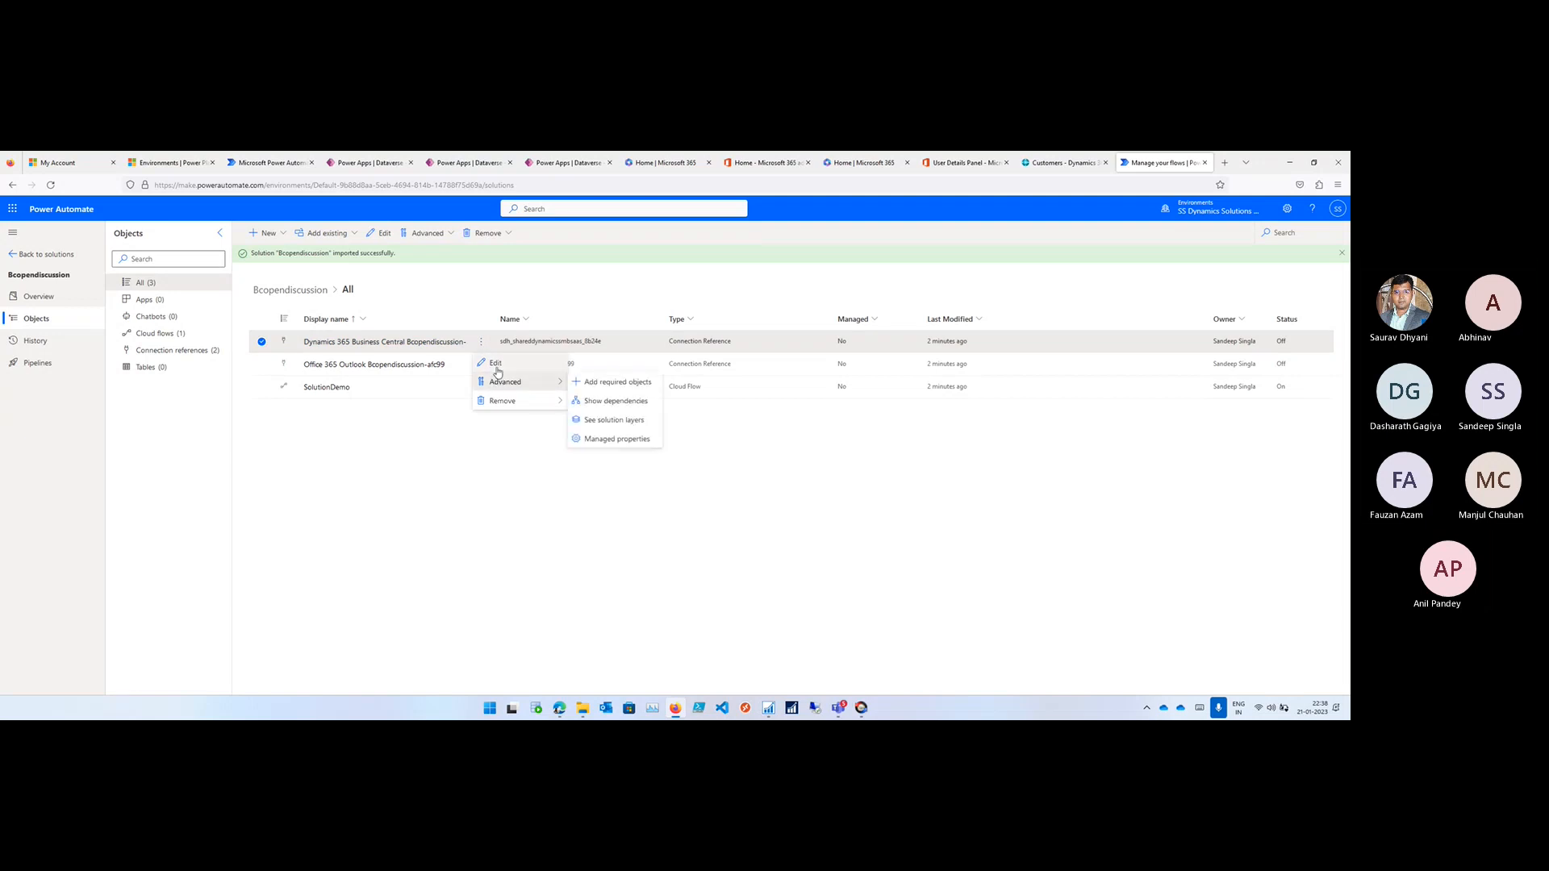
pyautogui.click(495, 363)
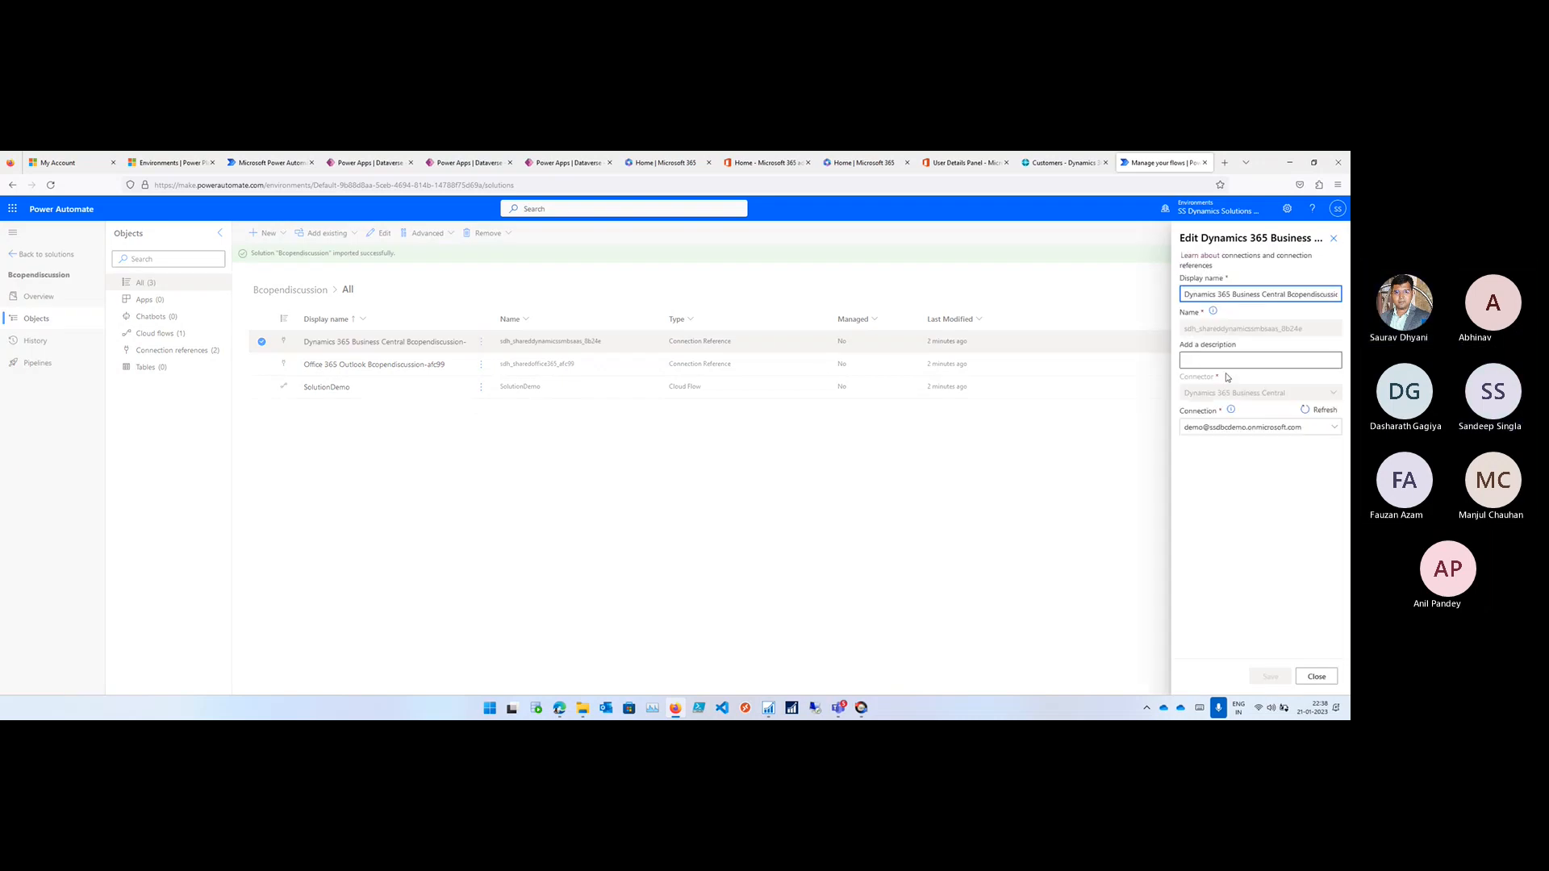
pyautogui.click(1318, 410)
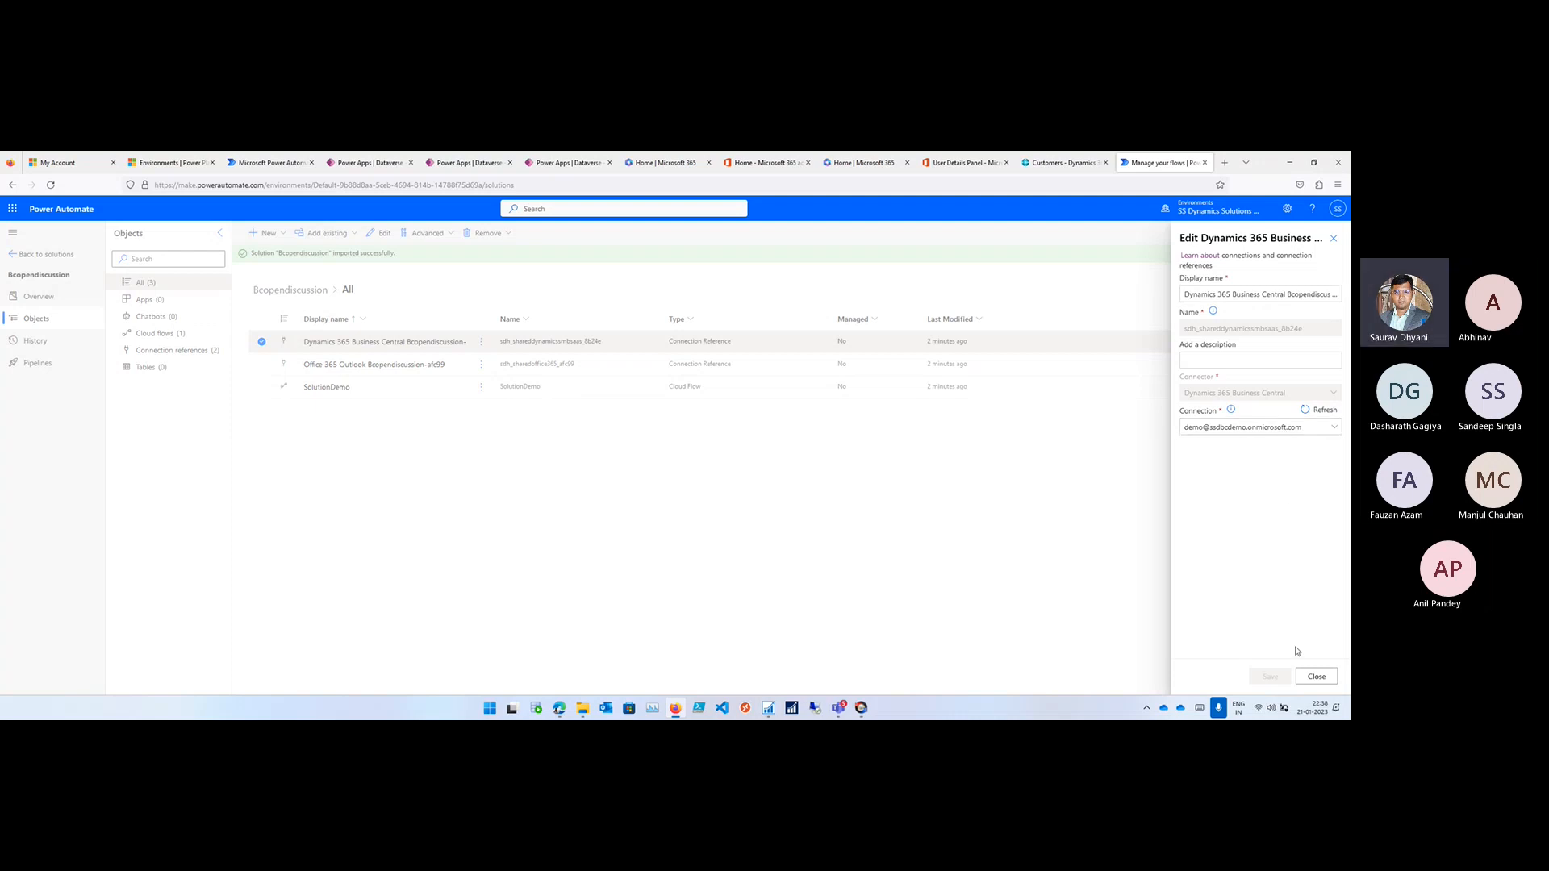
pyautogui.click(1316, 676)
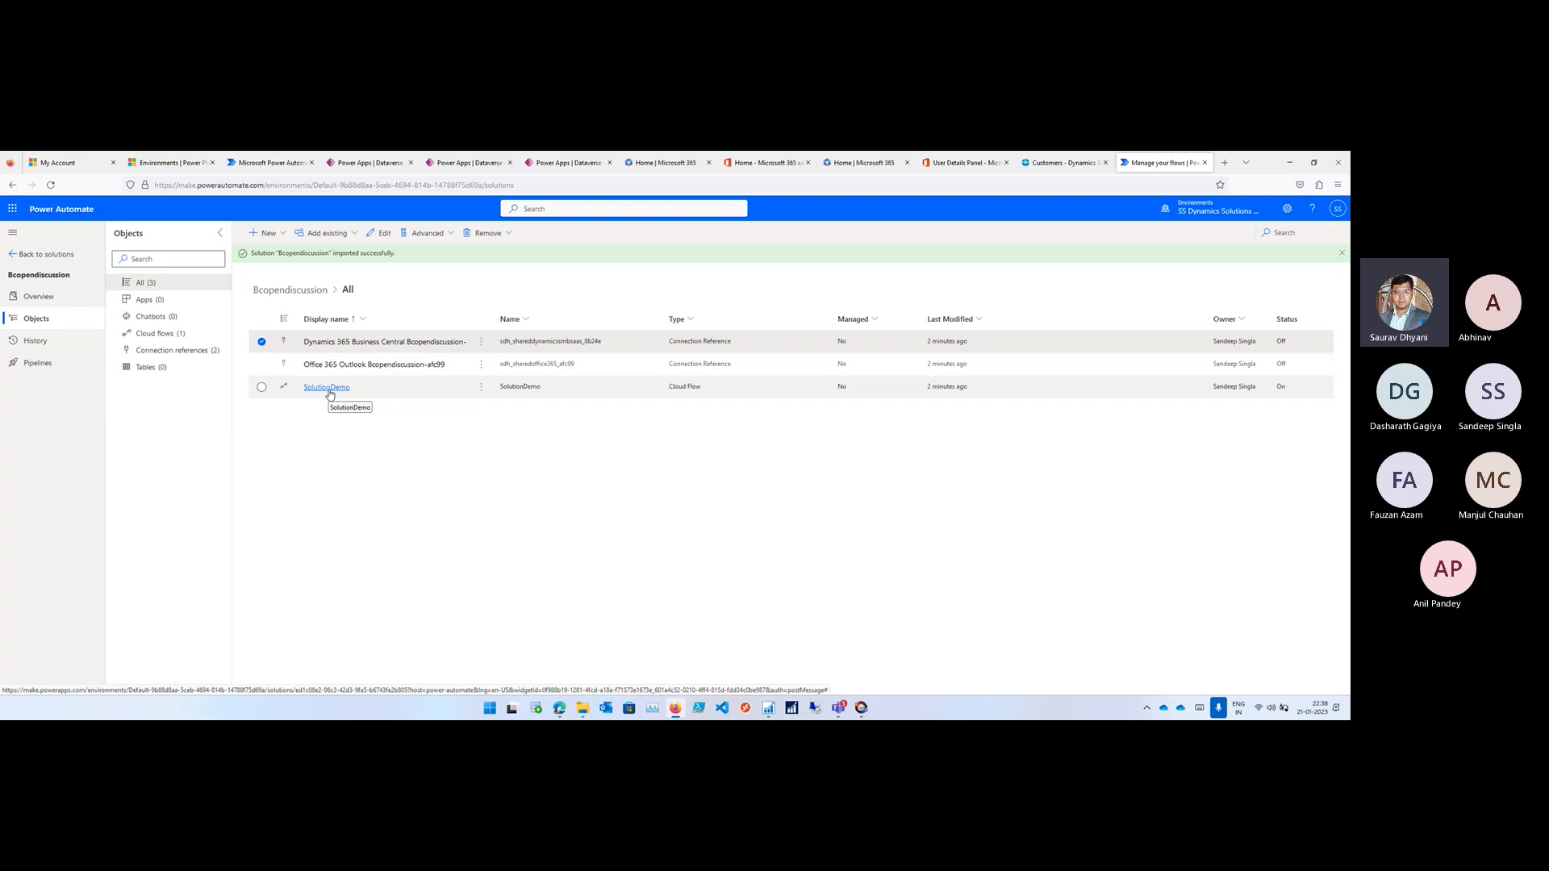
# - Reopen the Business Central connection reference's settings, refresh its available connections and close the settings without changes
pyautogui.click(383, 236)
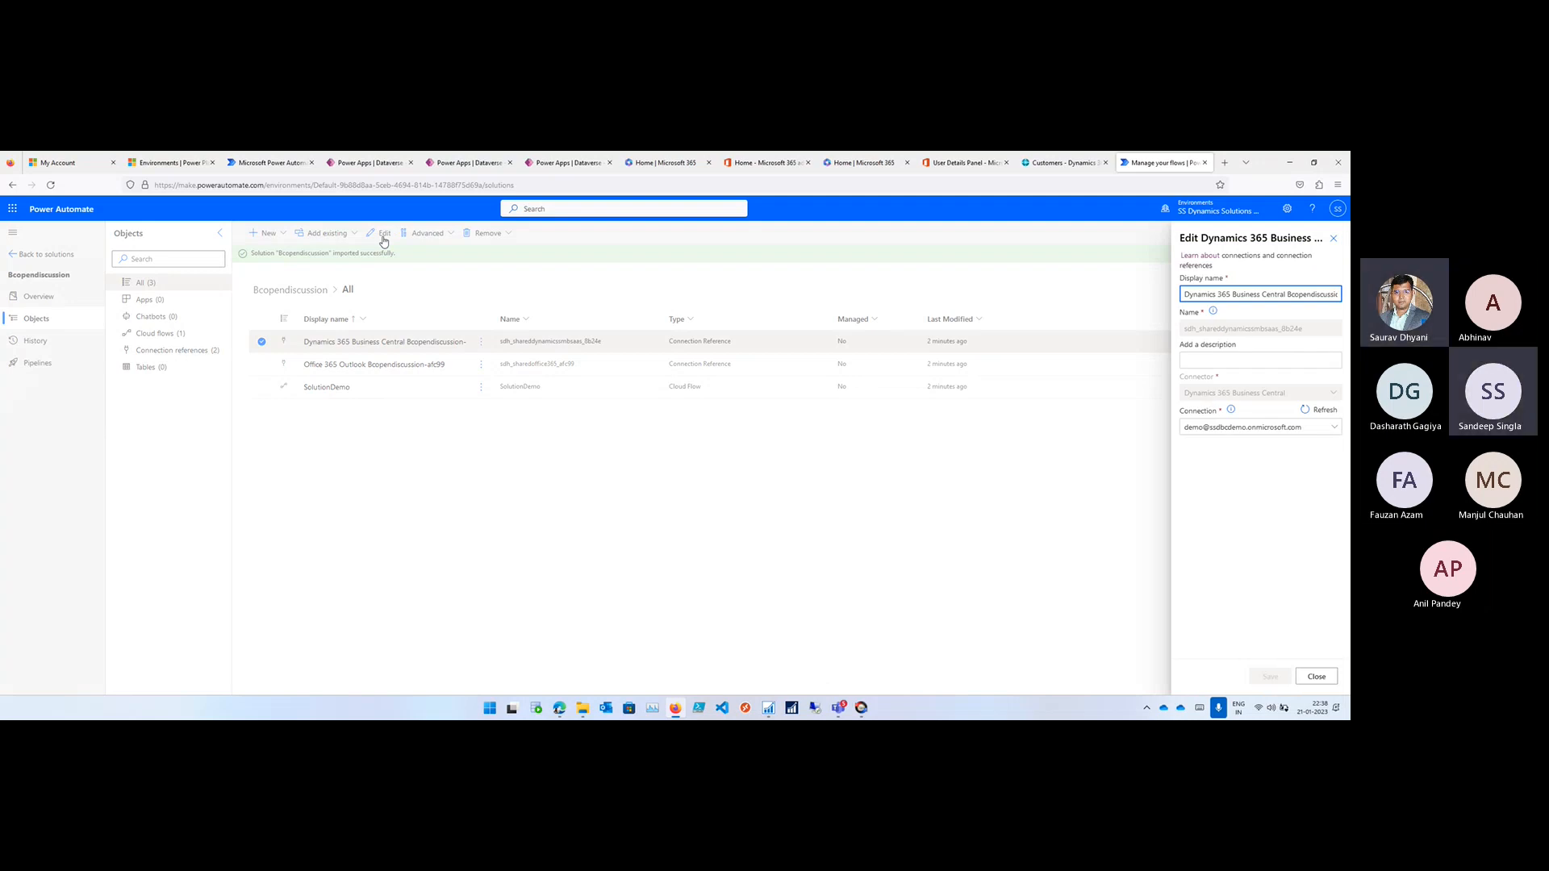
pyautogui.click(1335, 429)
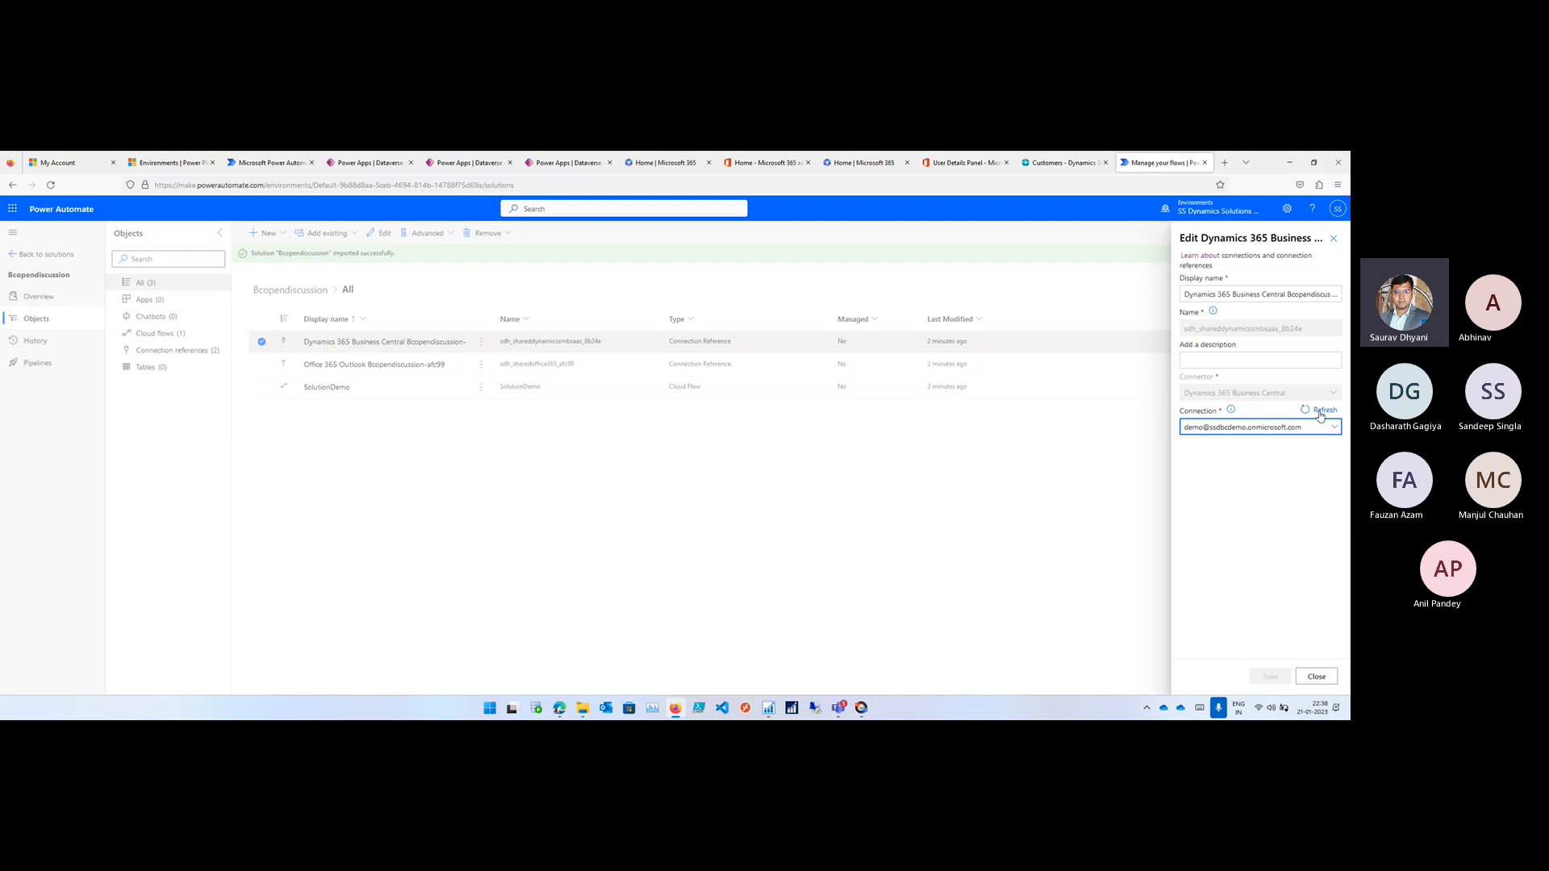
pyautogui.click(1320, 410)
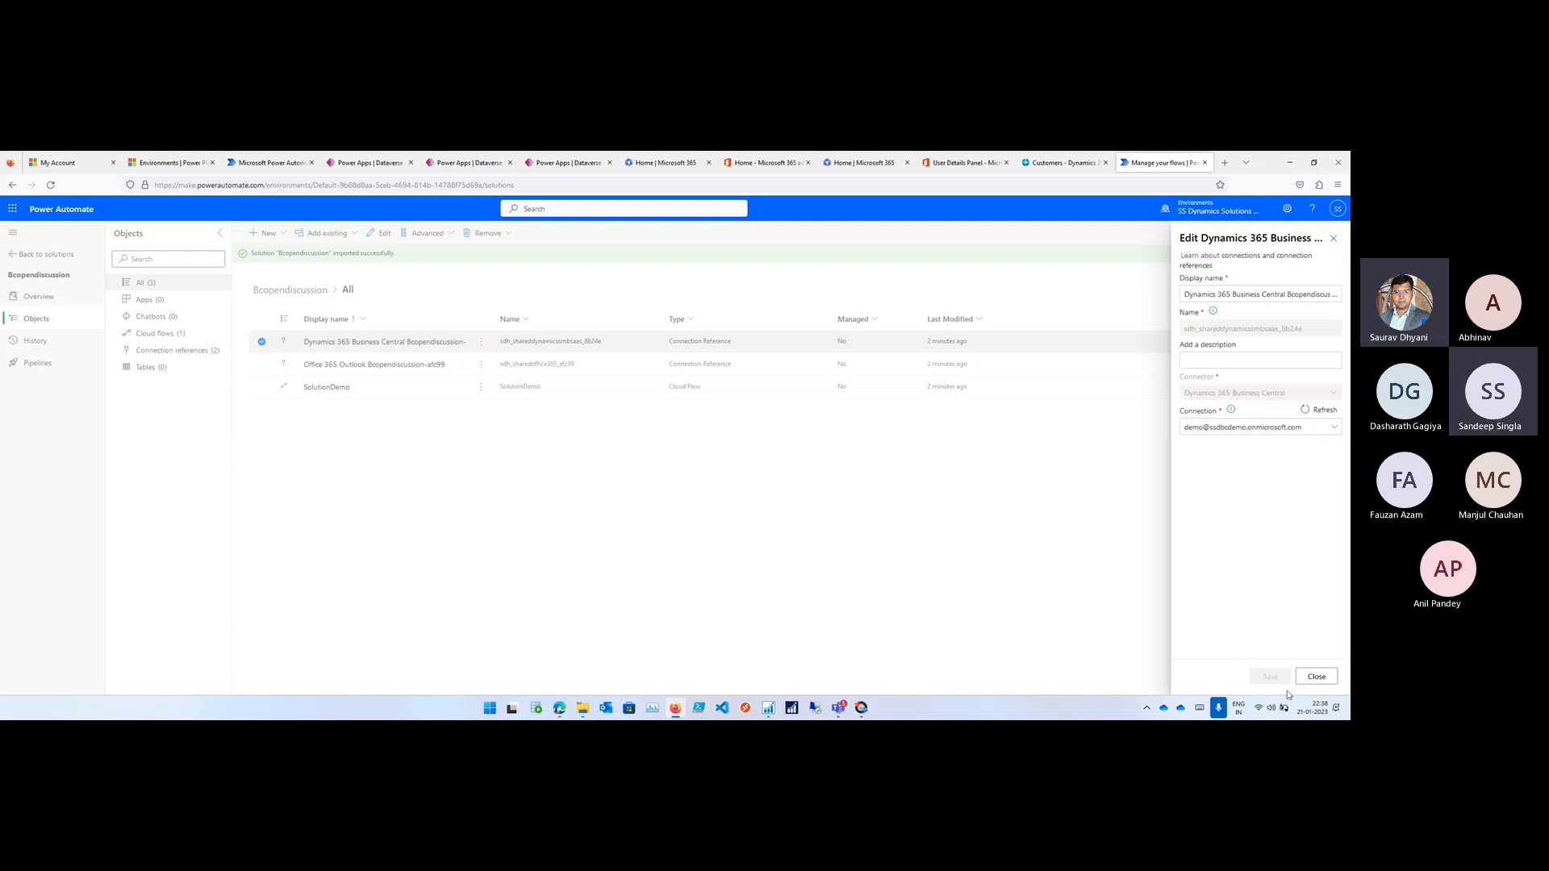
pyautogui.click(1317, 677)
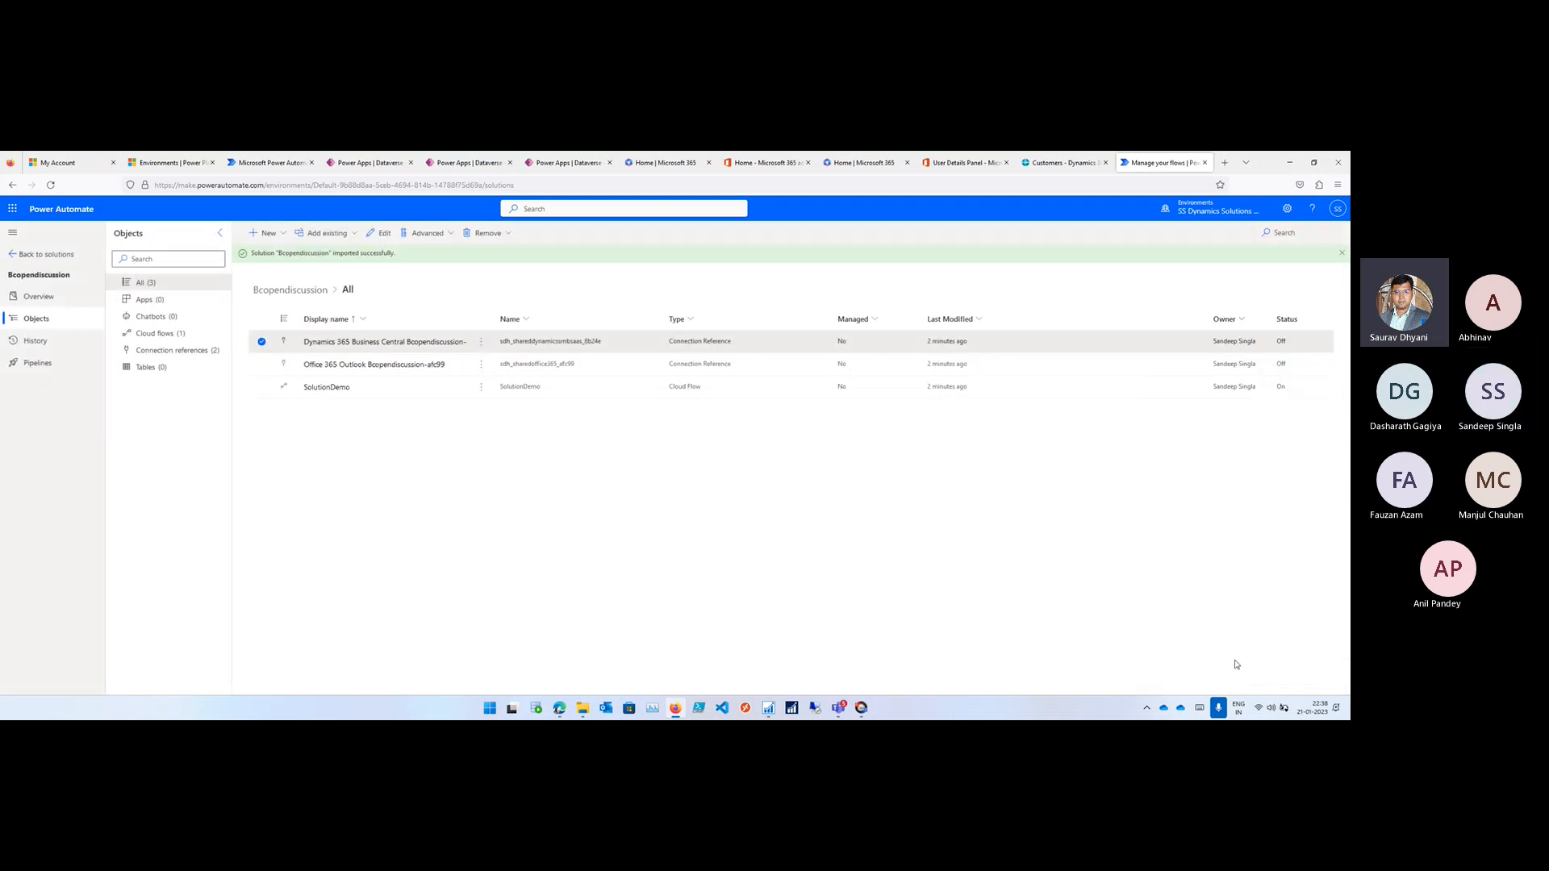
# - Look through the connection reference's advanced options, deselect it and publish all customizations
pyautogui.click(428, 234)
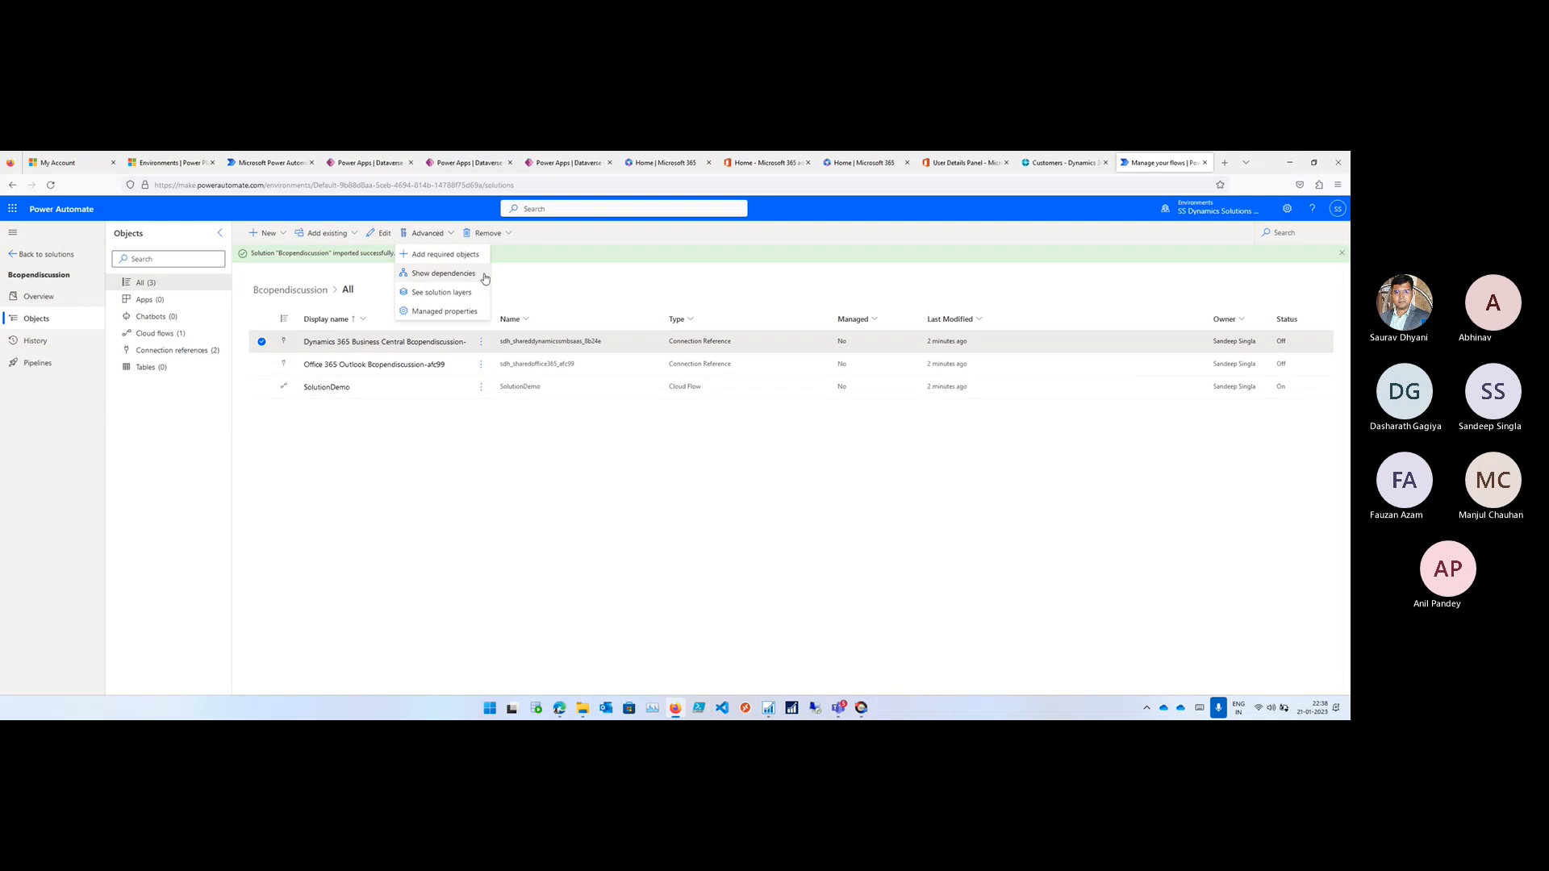
pyautogui.hotkey('ctrl', '+')
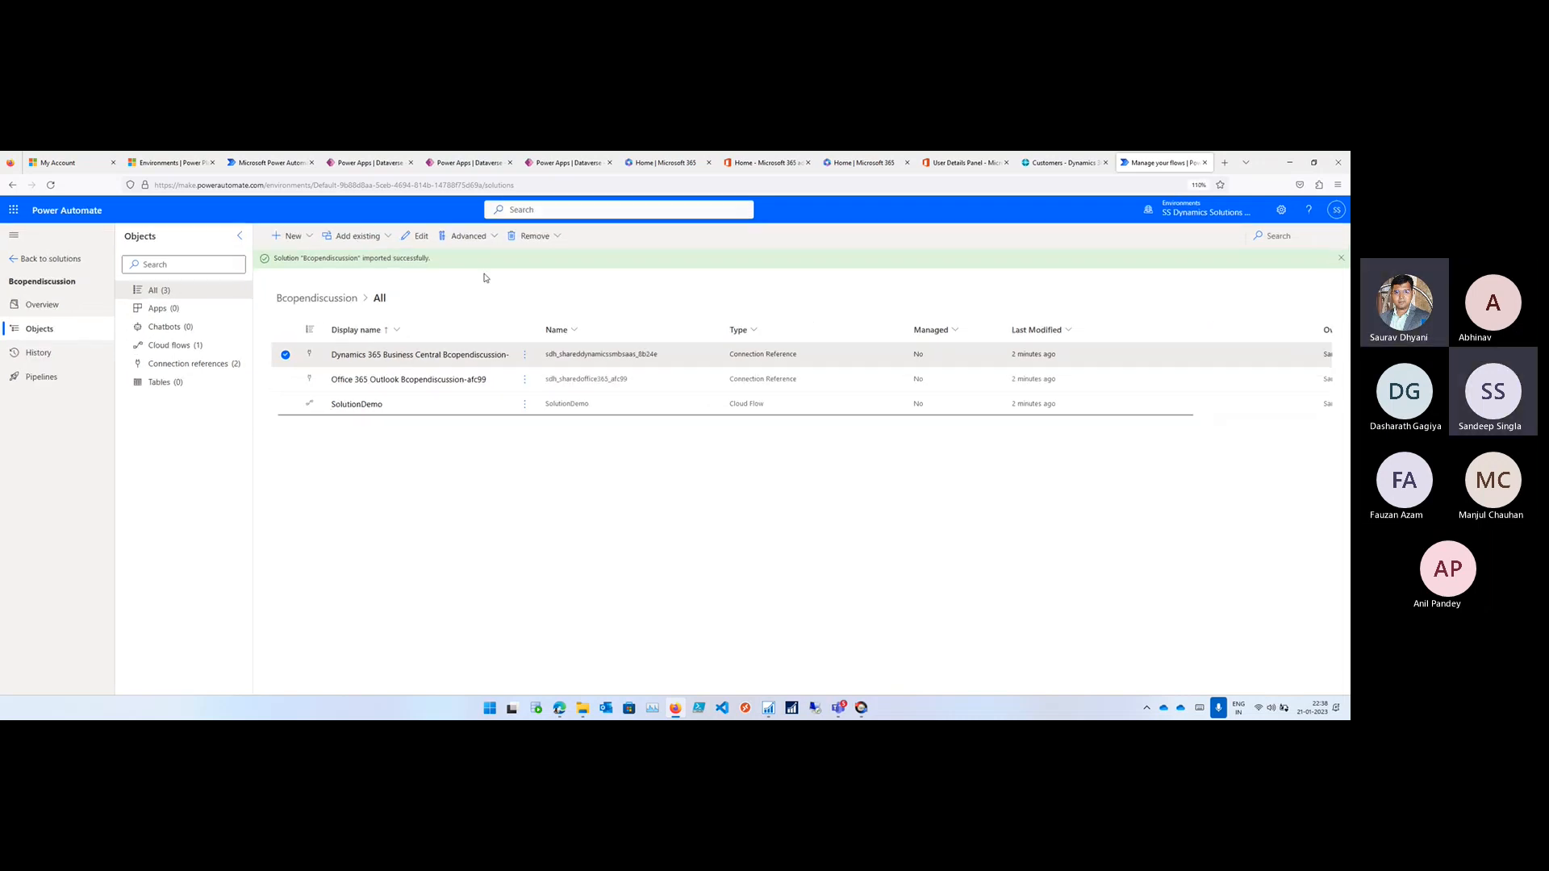
pyautogui.click(495, 237)
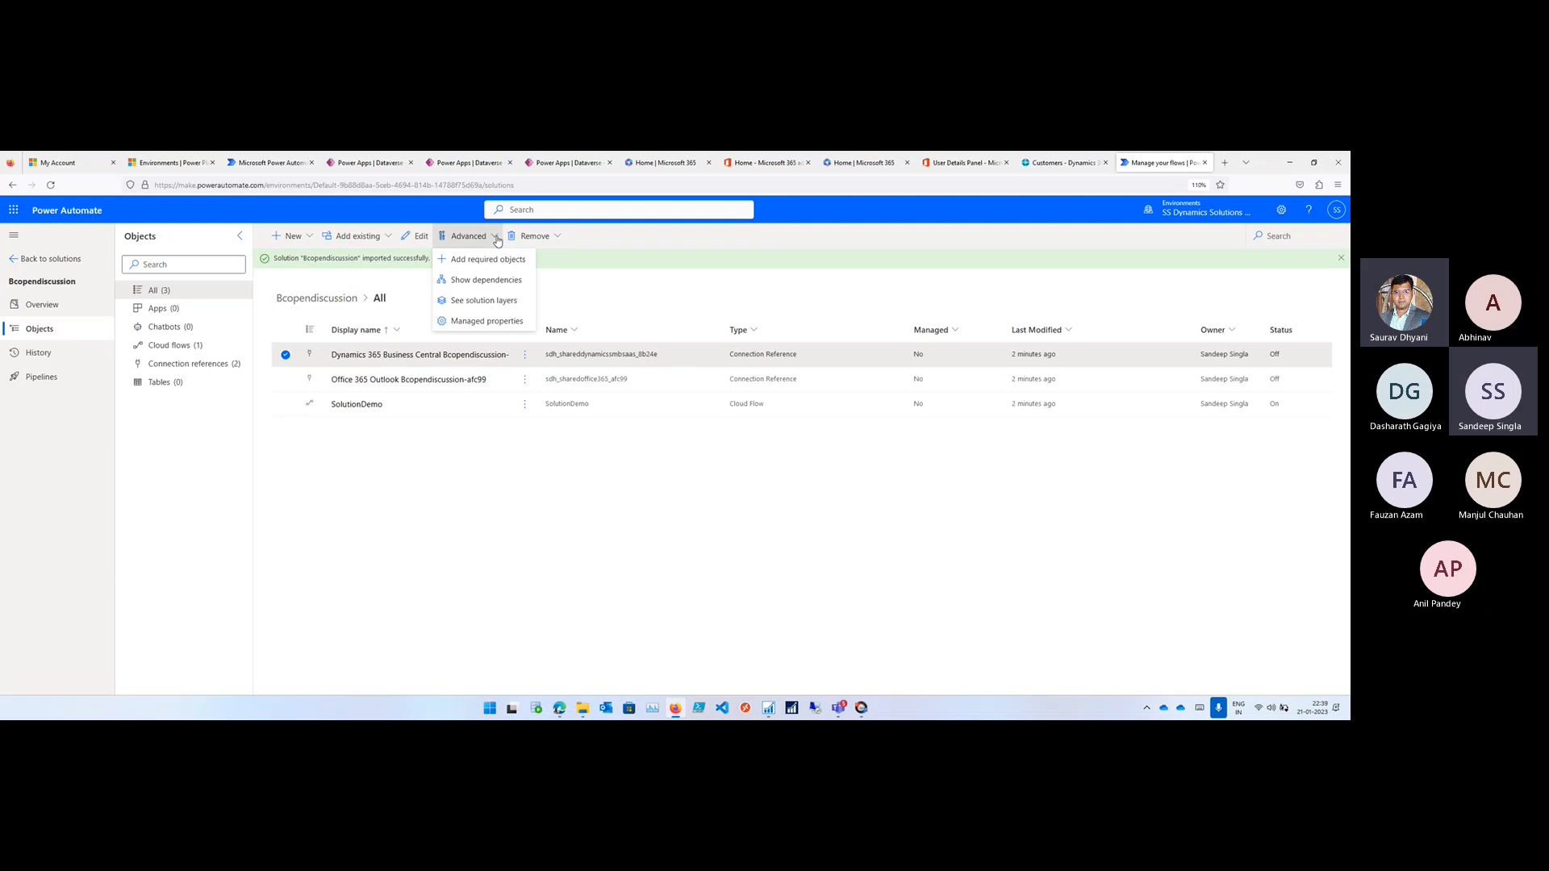
pyautogui.click(285, 354)
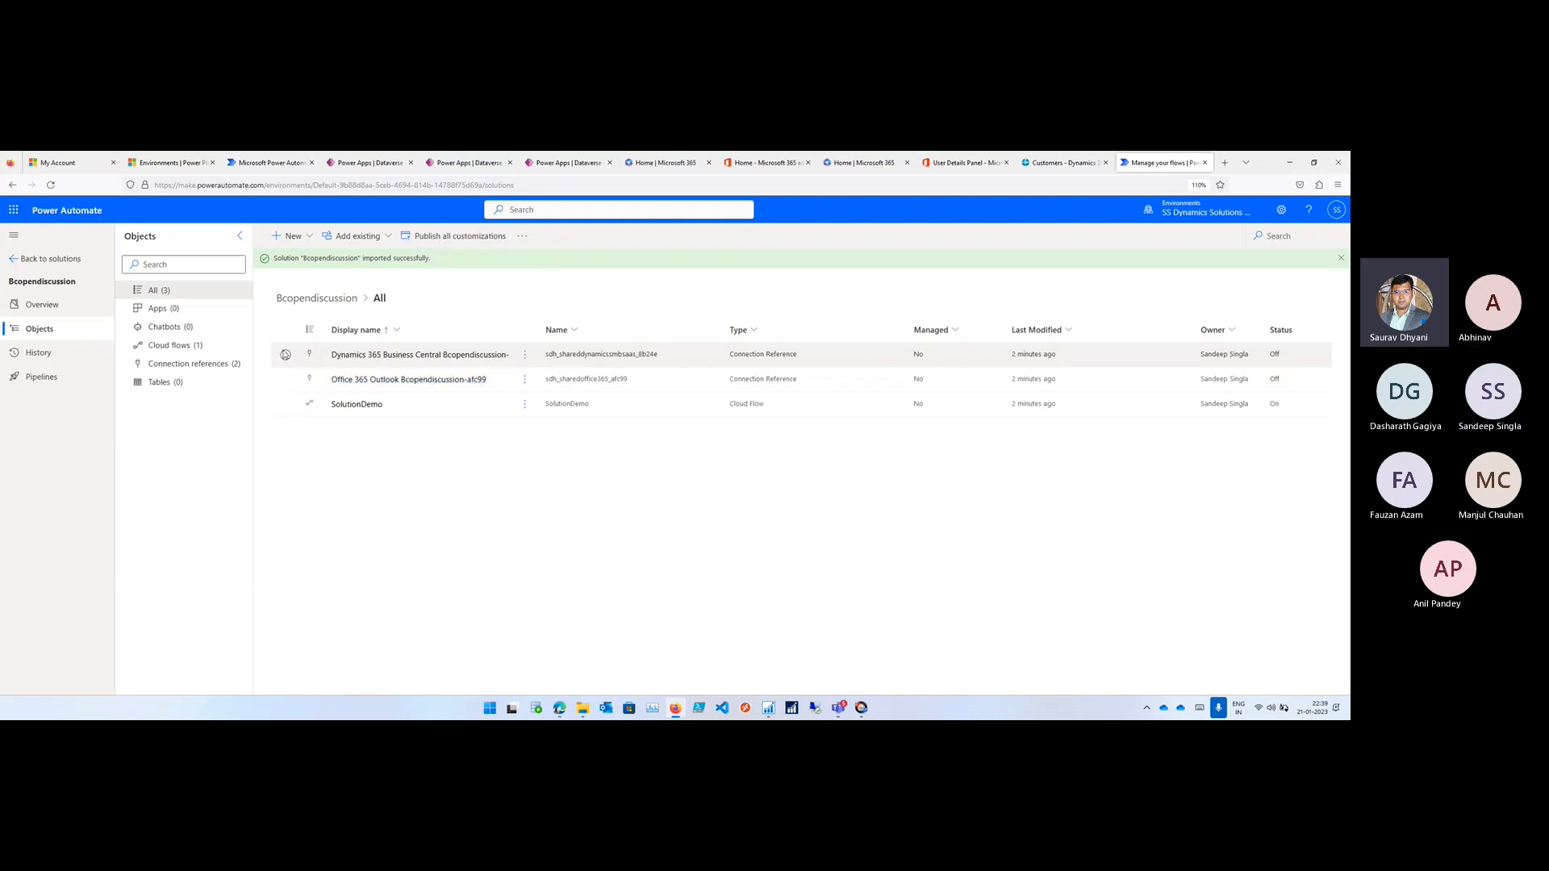
pyautogui.click(454, 237)
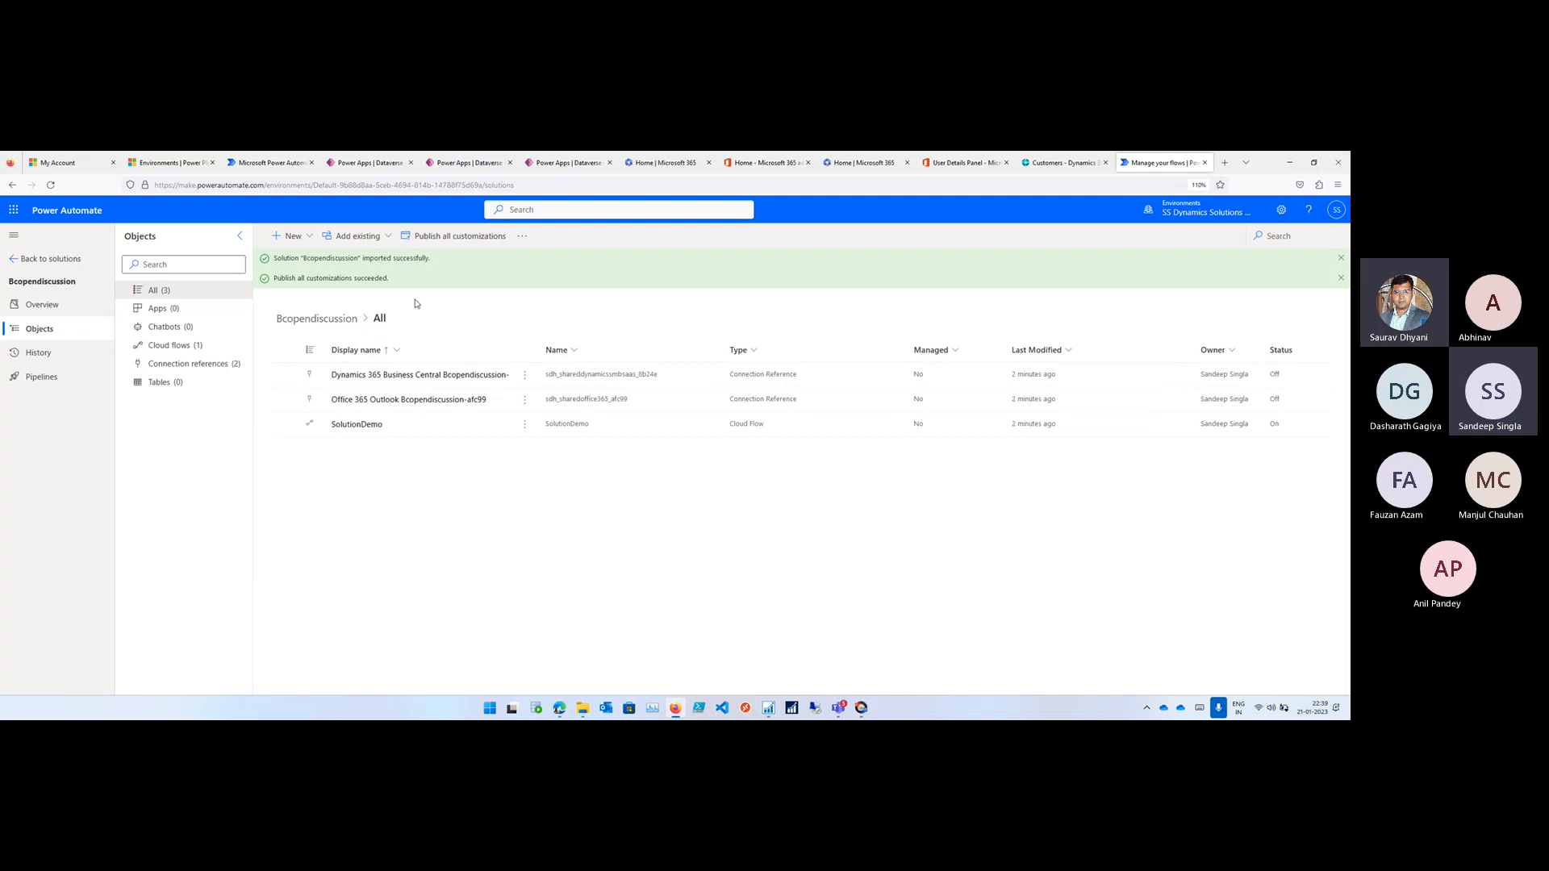
# - Switch to Business Central, go to the CRONUS IN home page, reload it and reopen the Customers list
pyautogui.click(1059, 161)
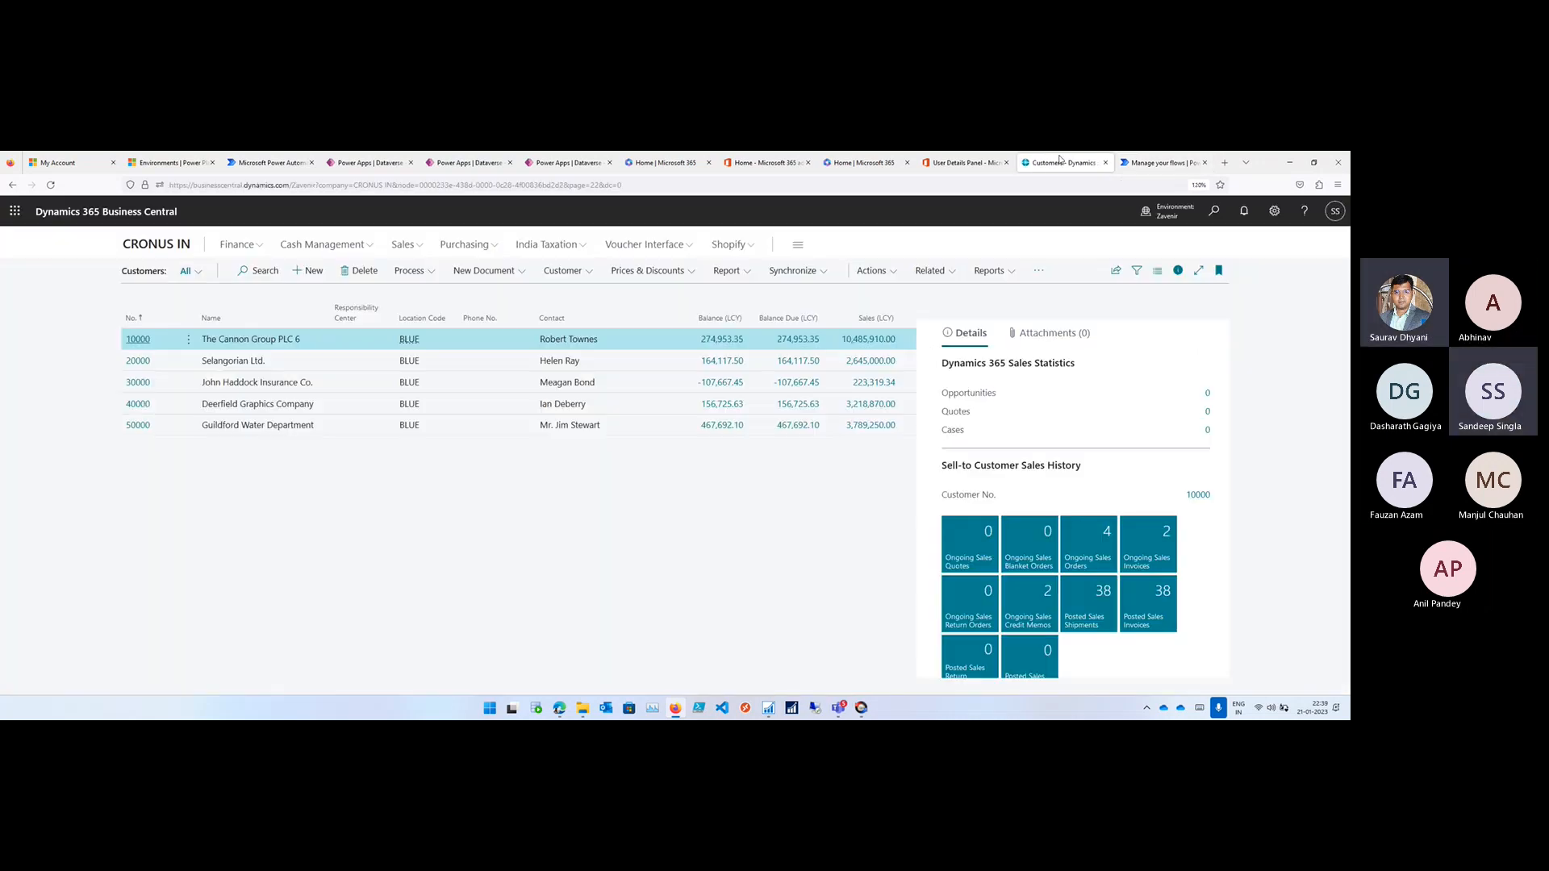
pyautogui.click(164, 247)
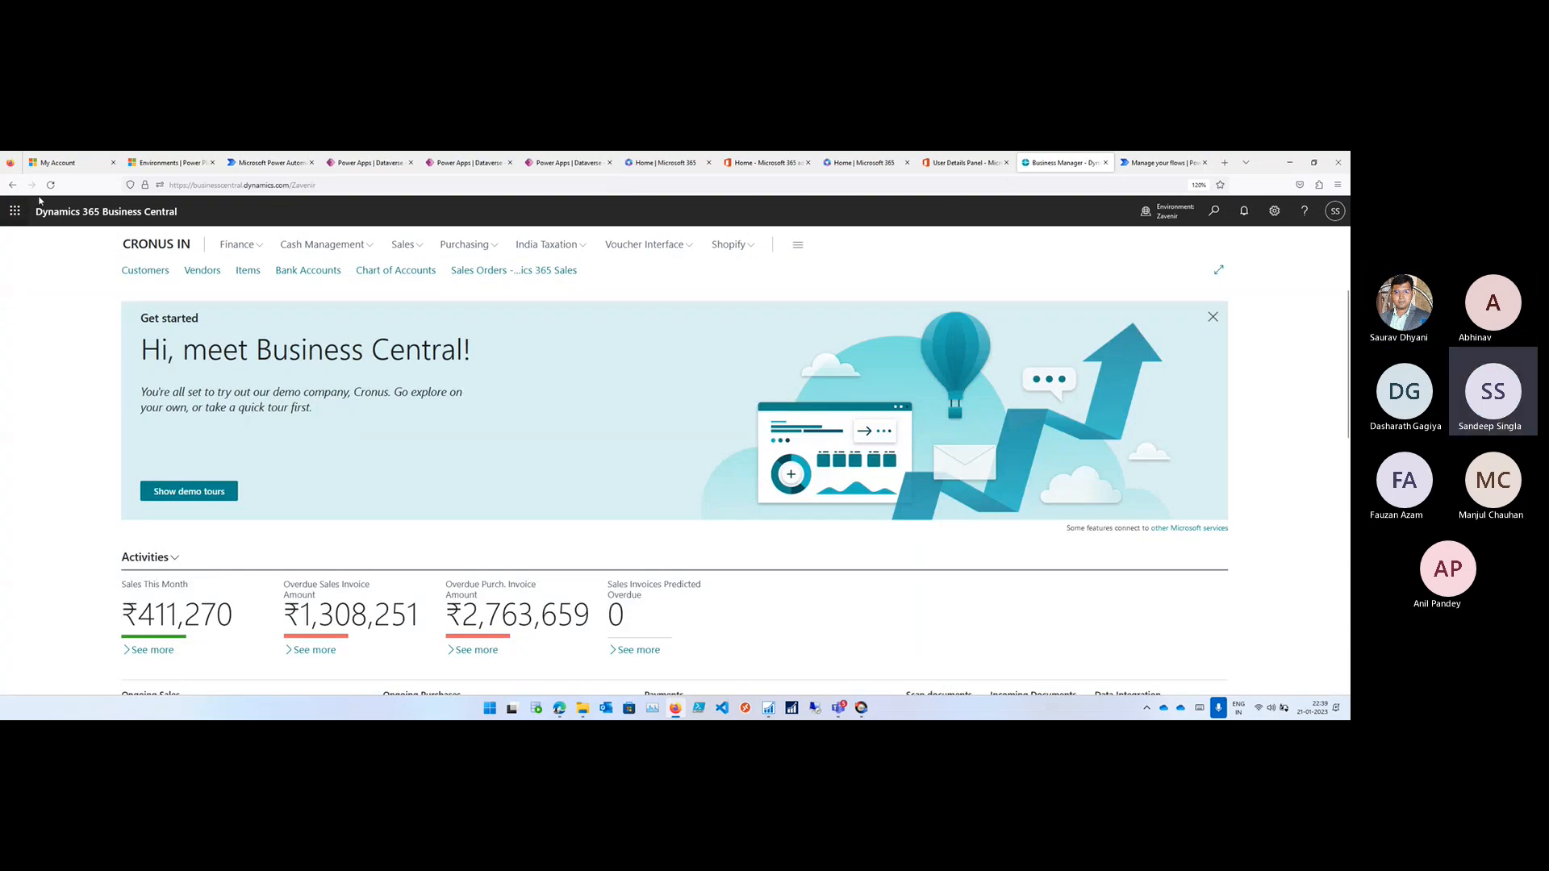
pyautogui.click(50, 185)
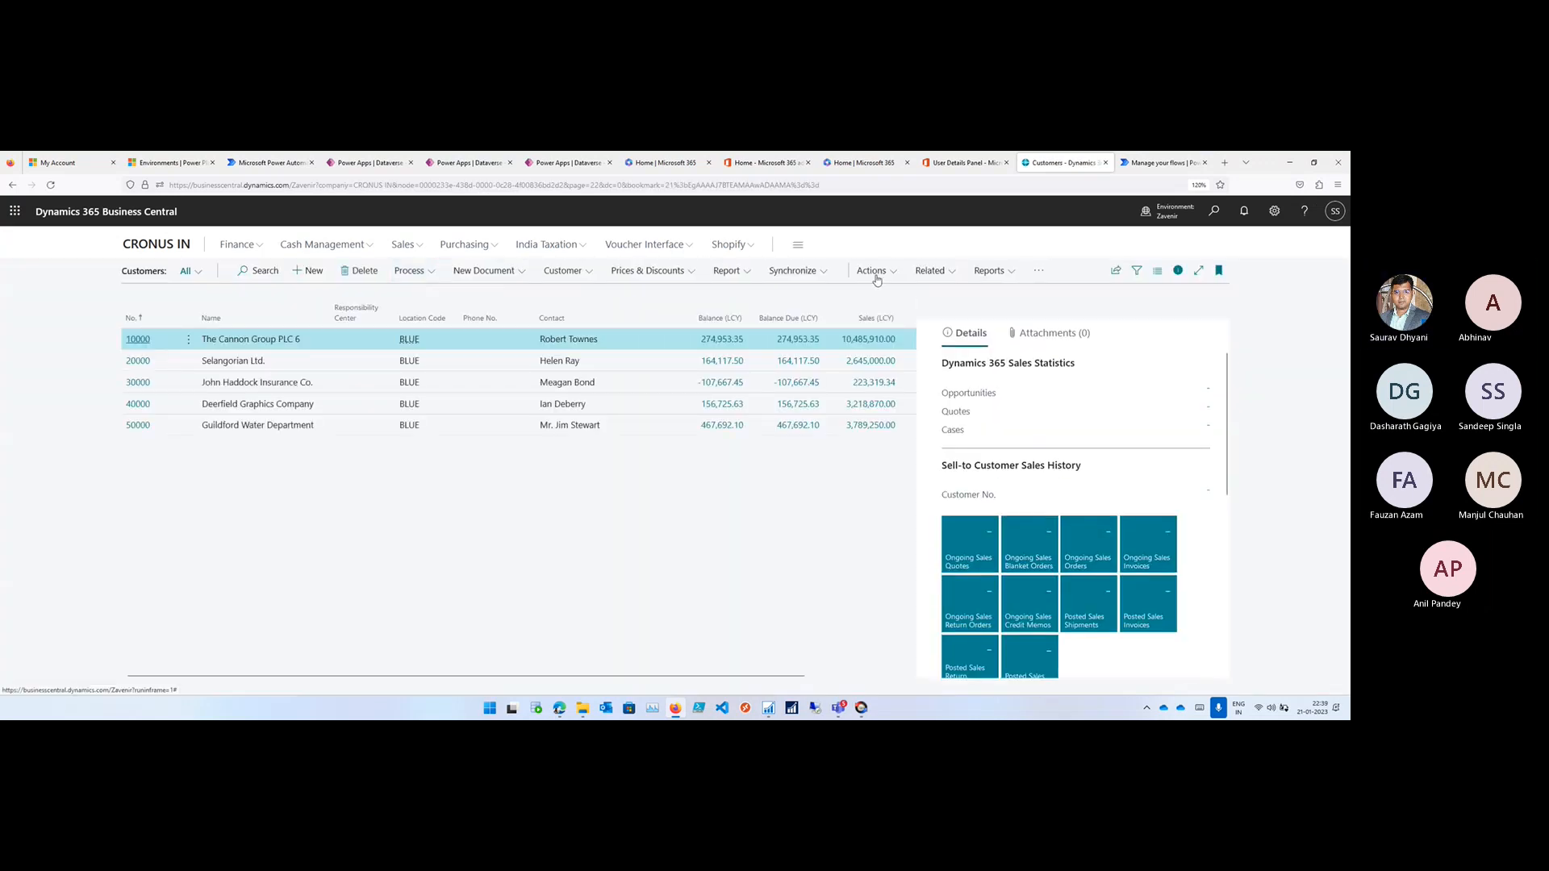
# - Try to run the SolutionDemo flow for customer 10000, The Cannon Group PLC, from the Customers list
pyautogui.click(944, 275)
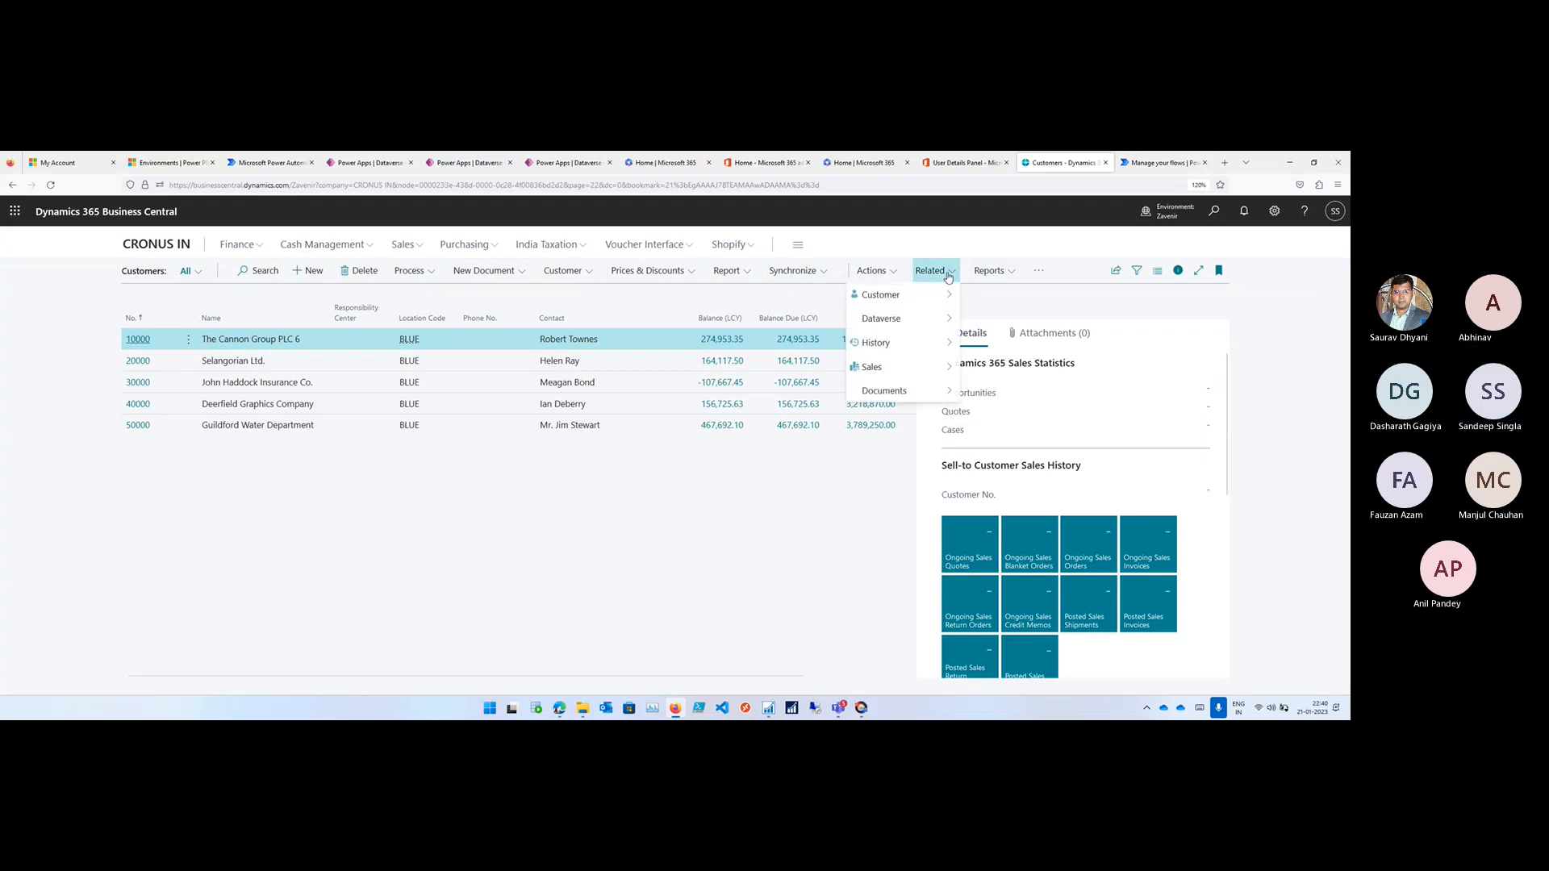
pyautogui.click(1038, 271)
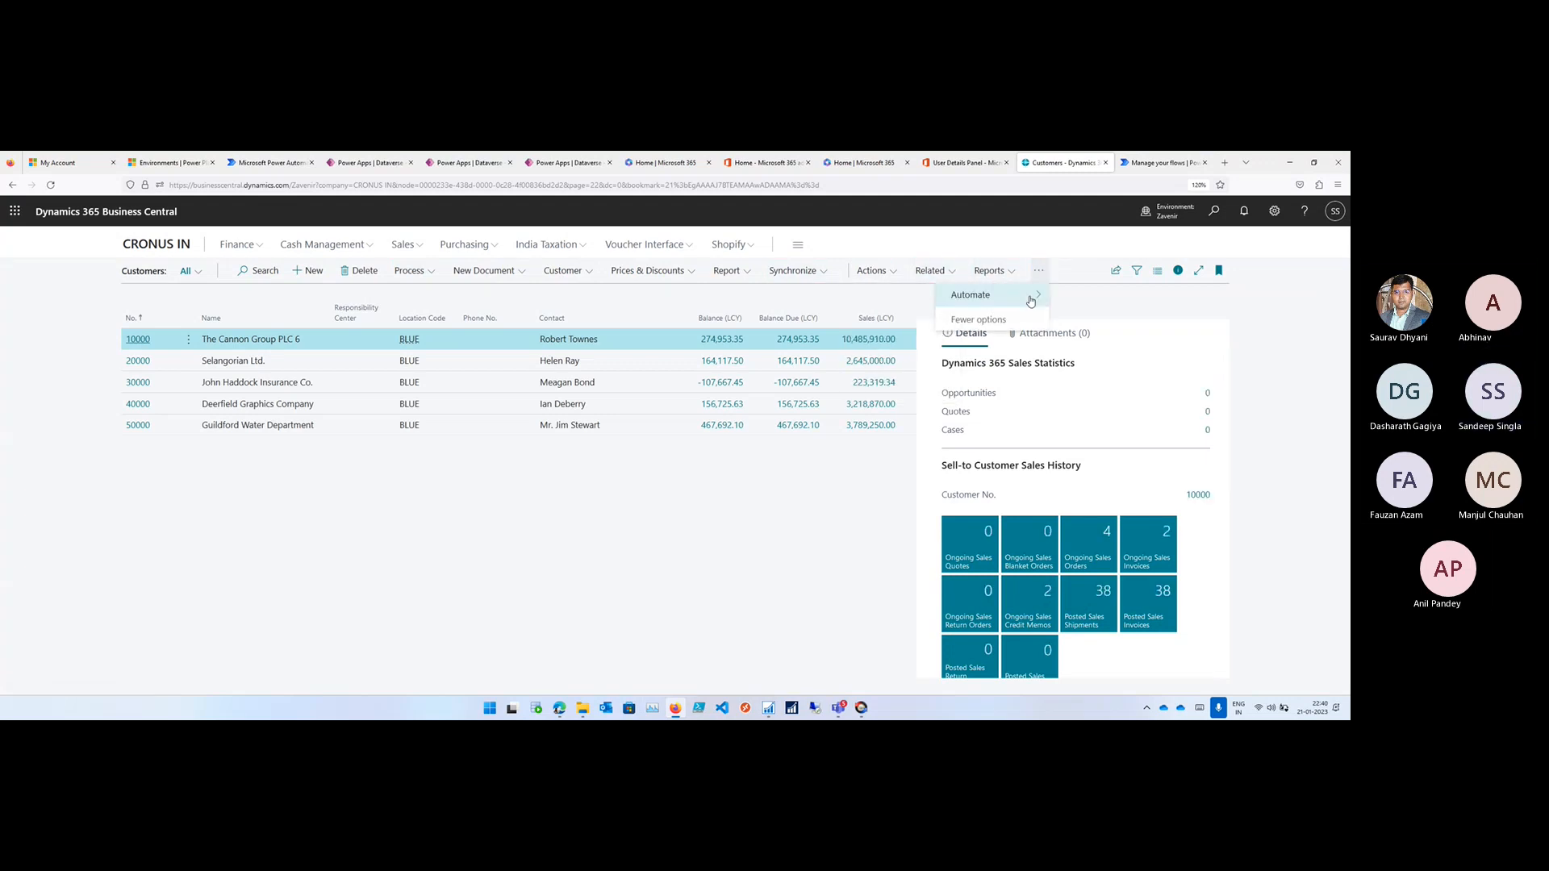
pyautogui.click(1030, 298)
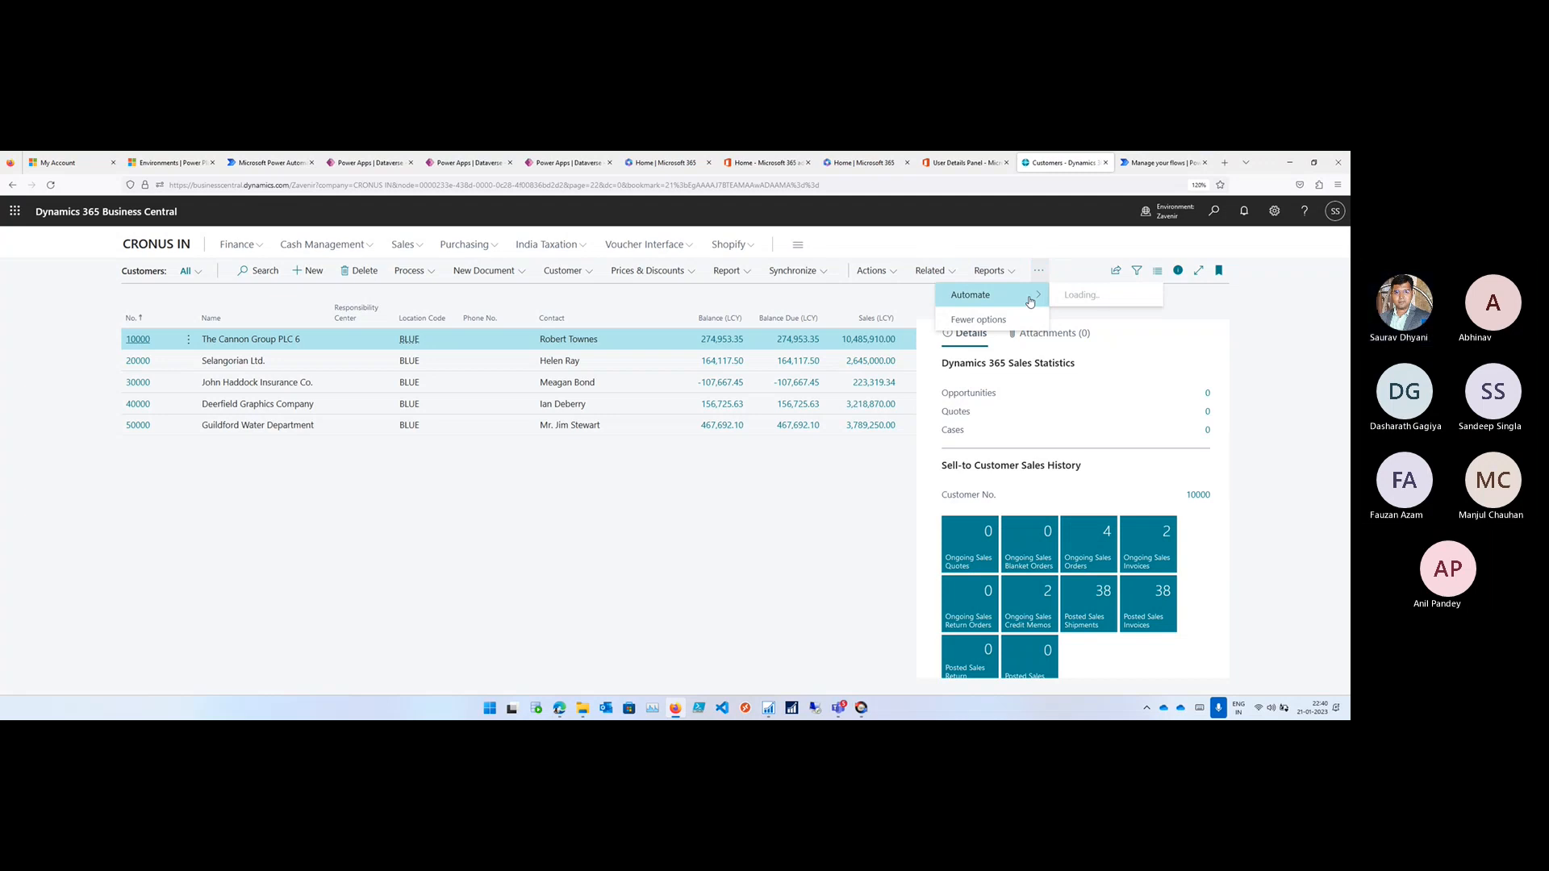
pyautogui.click(1080, 317)
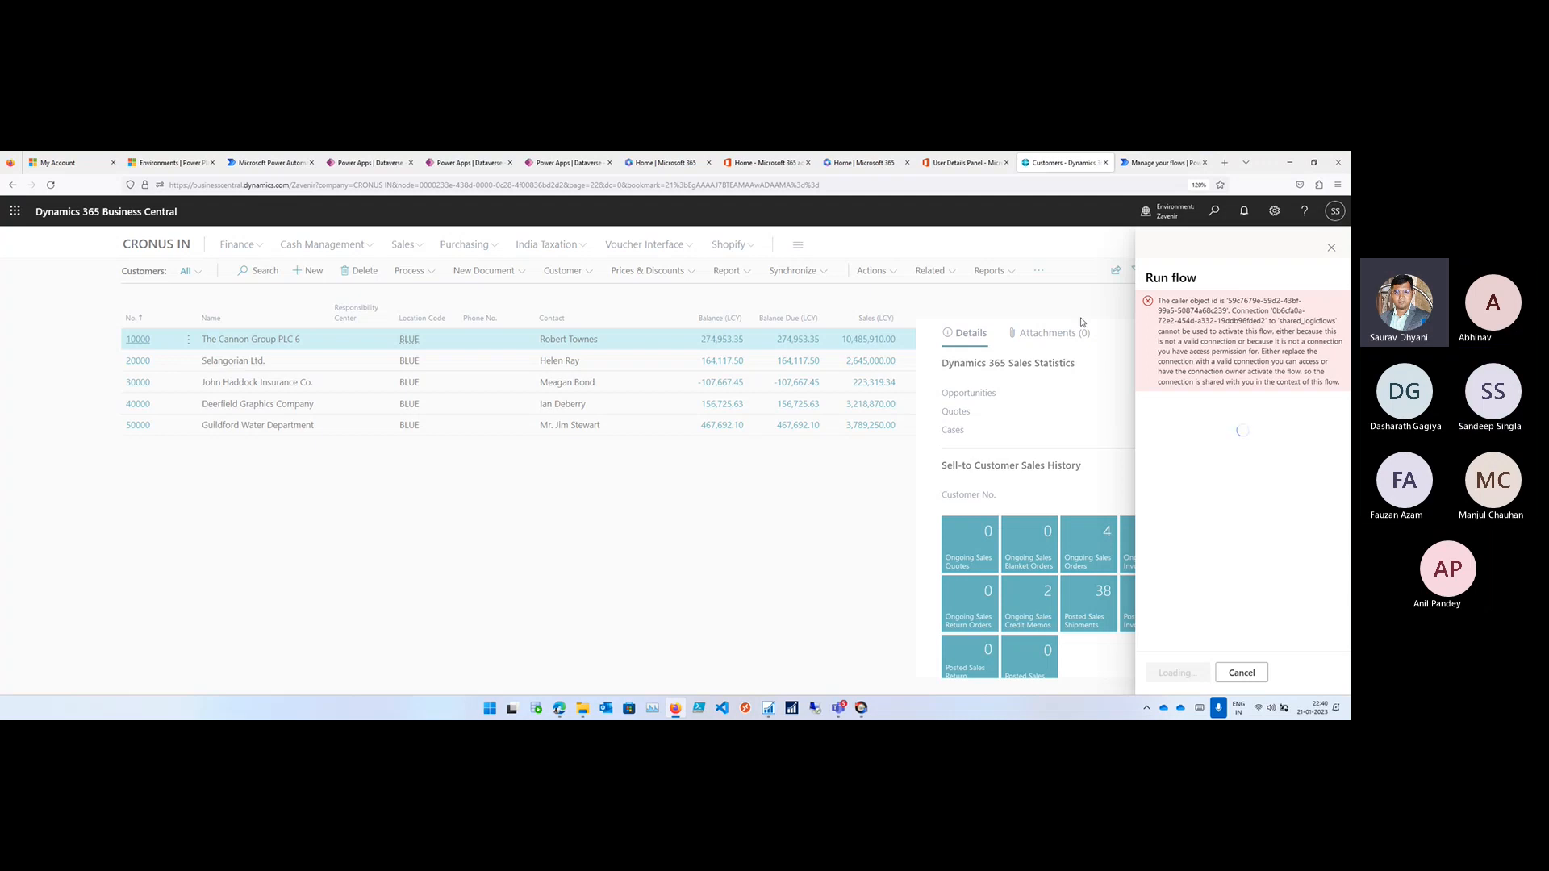
# - Check the signed-in account, retry the SolutionDemo flow on the same customer and close the Run flow pane
pyautogui.click(1339, 214)
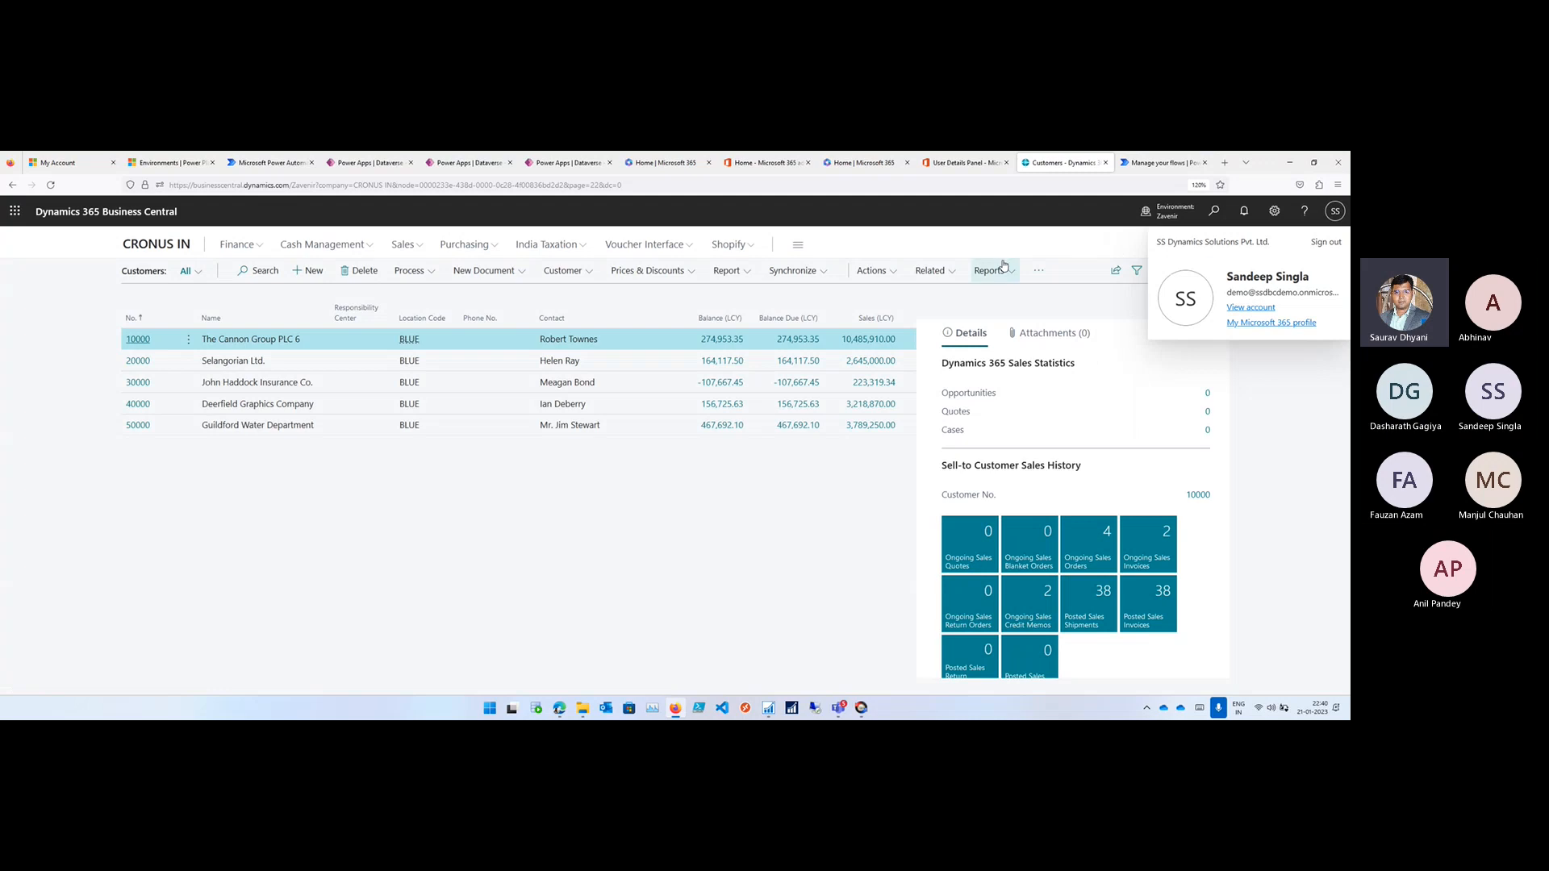
pyautogui.click(1038, 271)
pyautogui.moveTo(1029, 295)
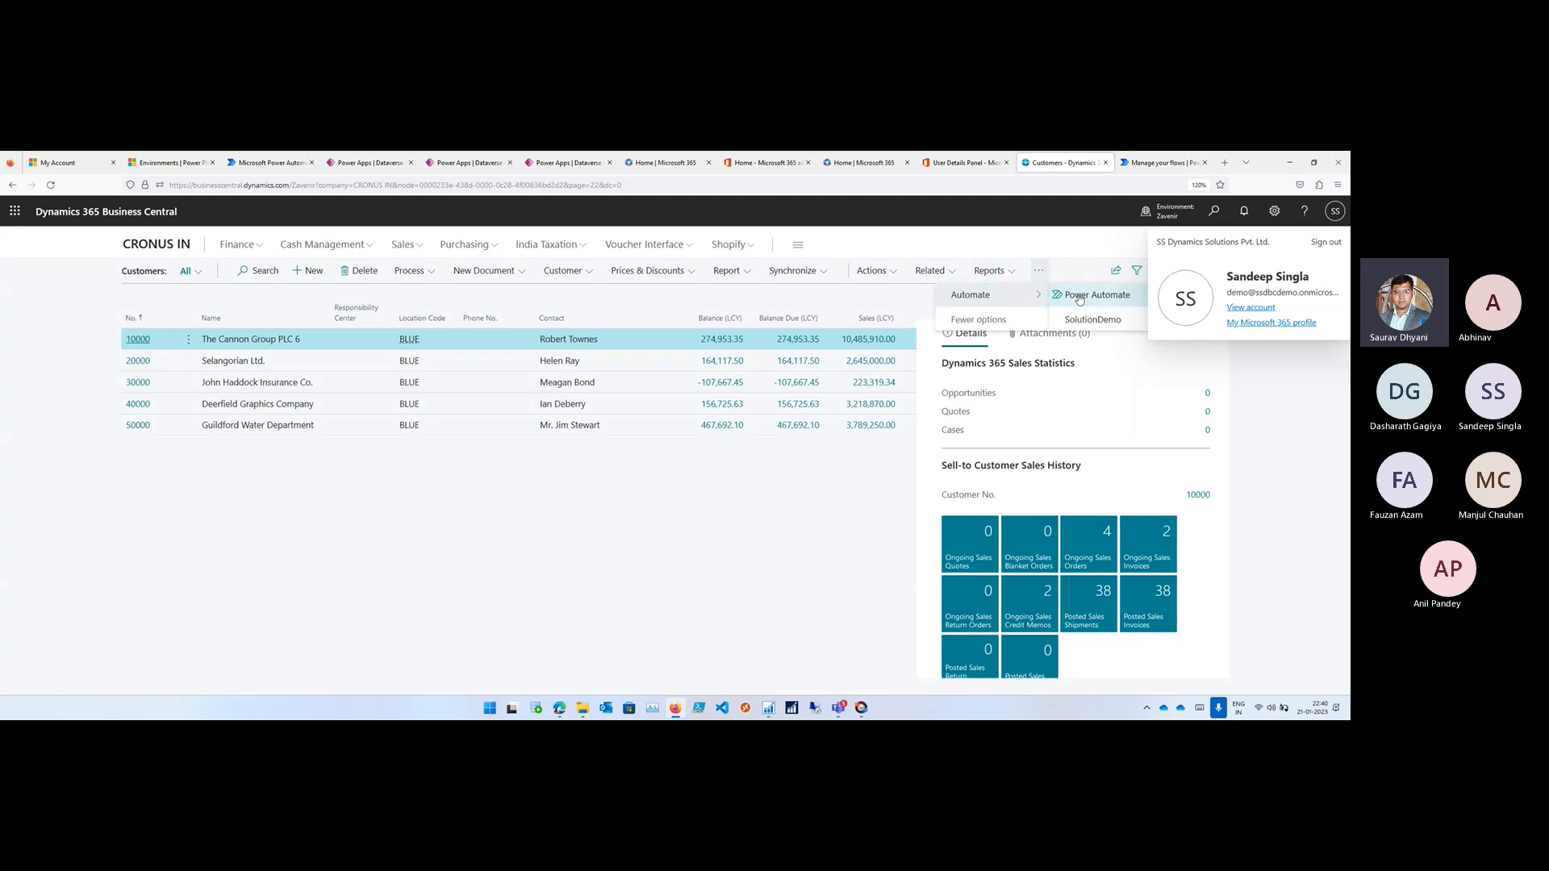
pyautogui.click(1070, 323)
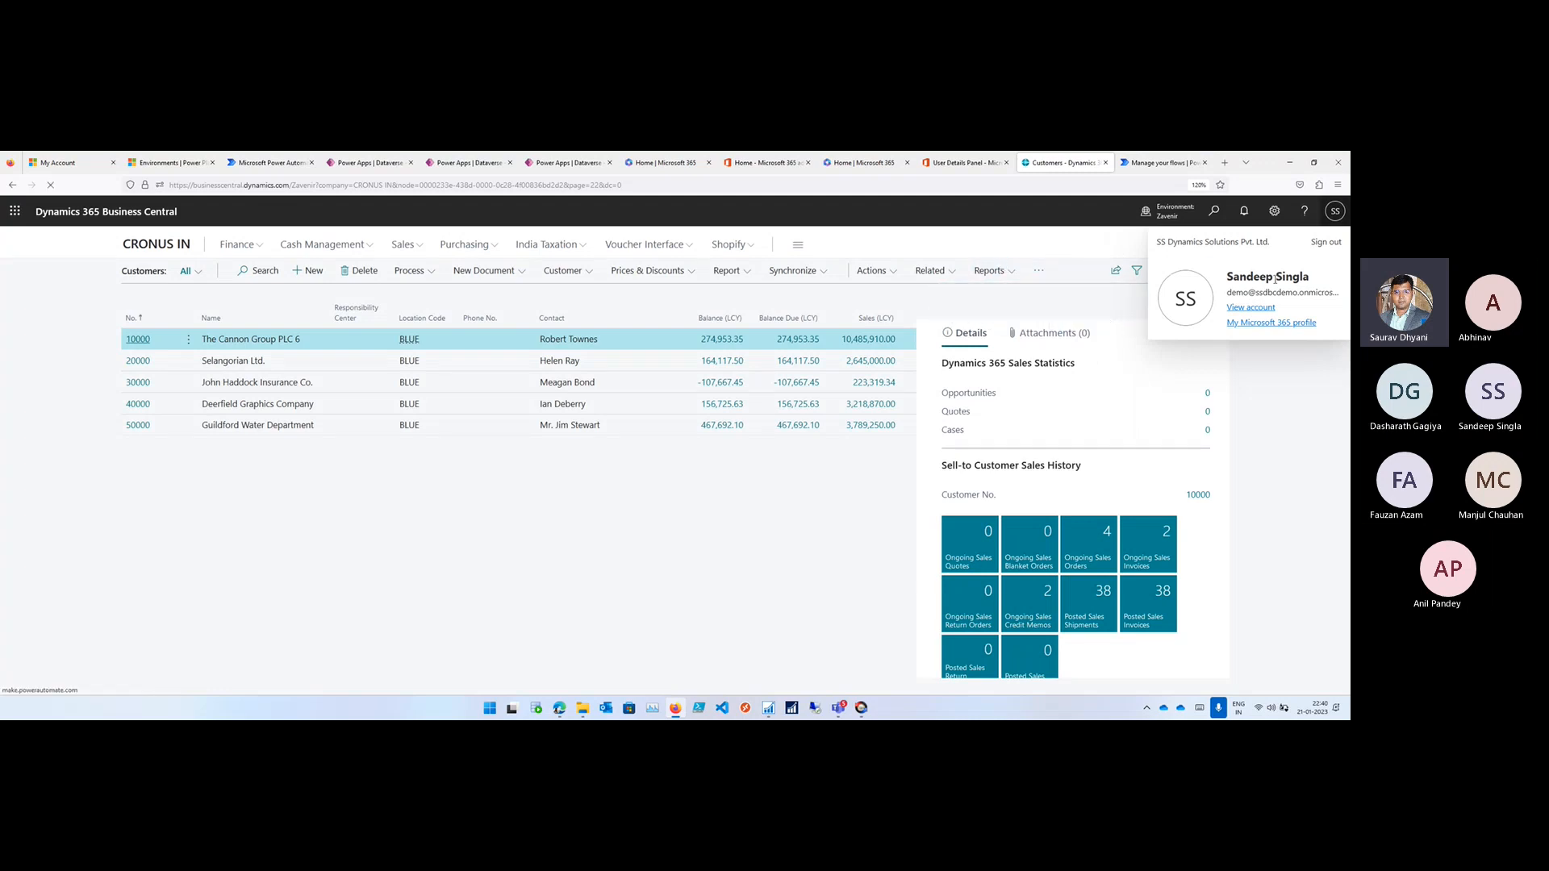
pyautogui.click(1337, 216)
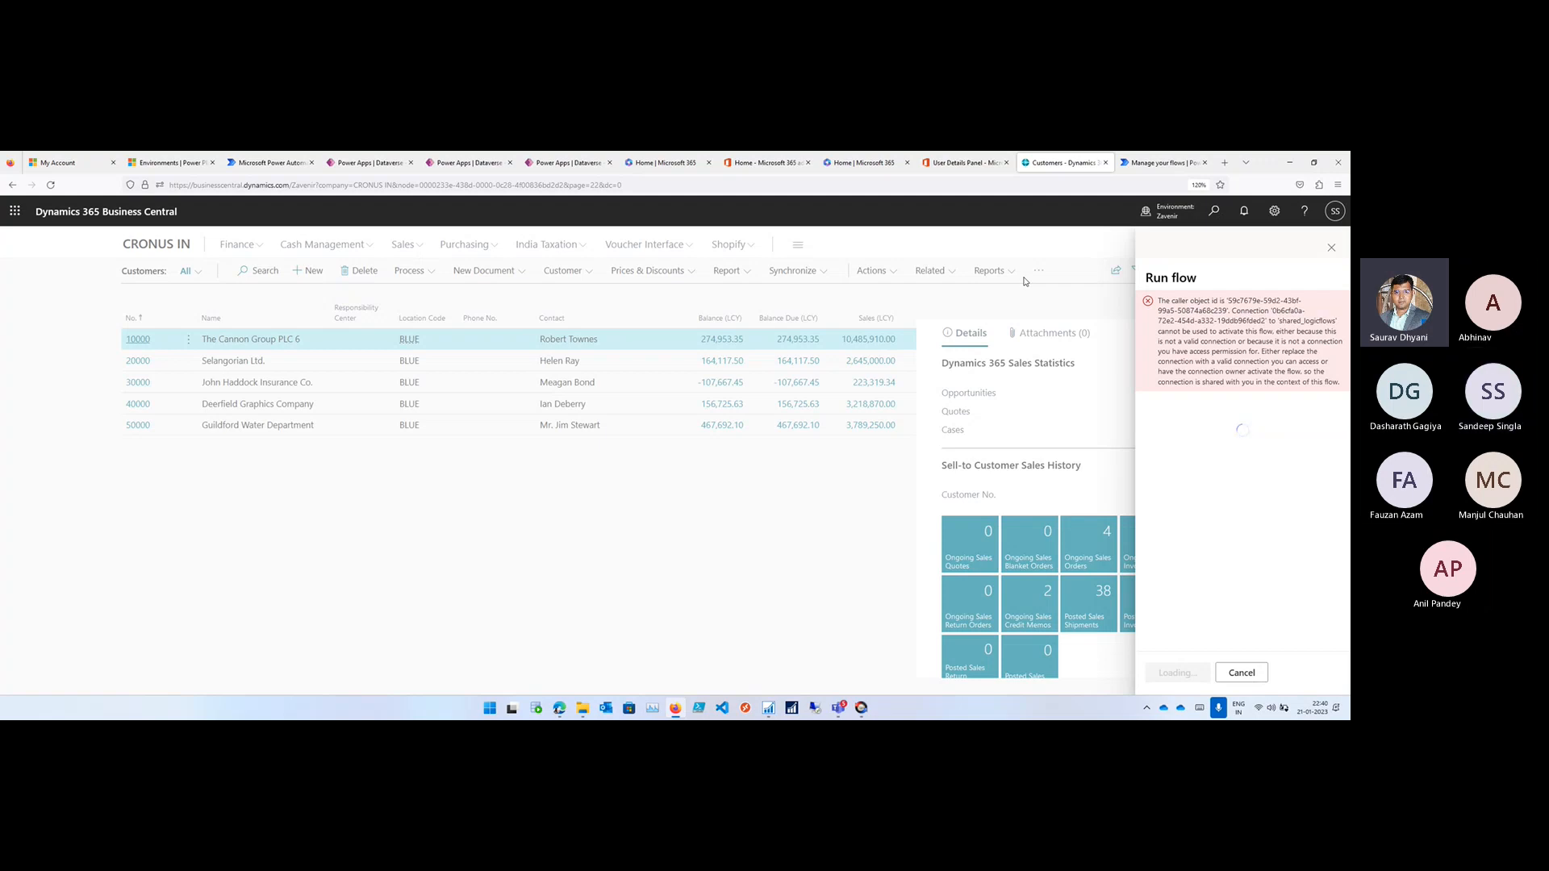
pyautogui.click(1332, 251)
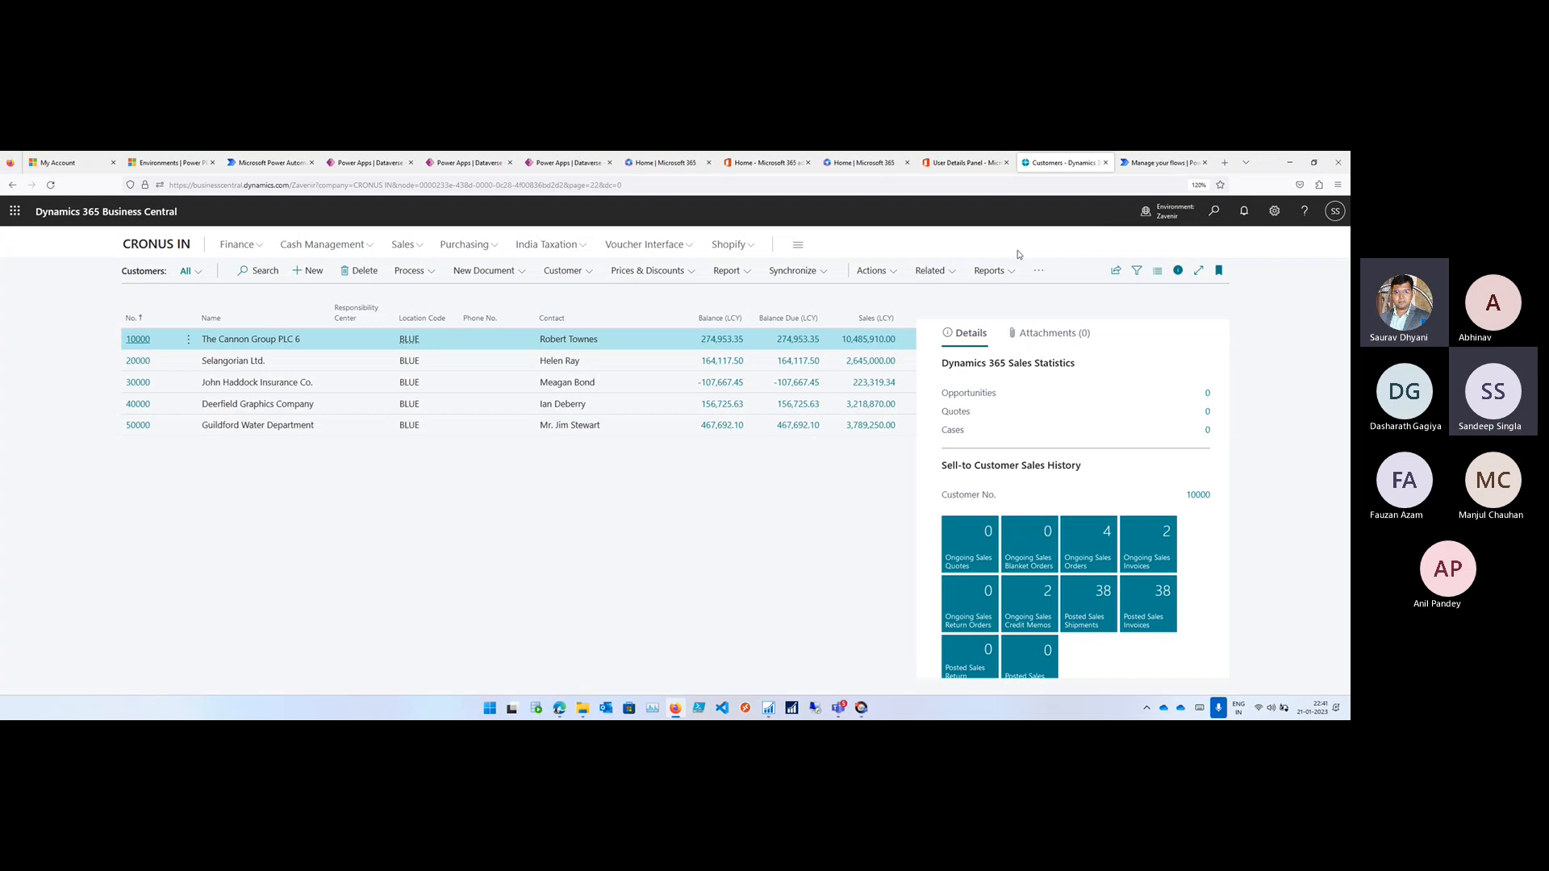
# - Return to the Business Central home page, close every browser tab except Business Central and Power Automate, and switch to the Power Automate solution
pyautogui.click(160, 244)
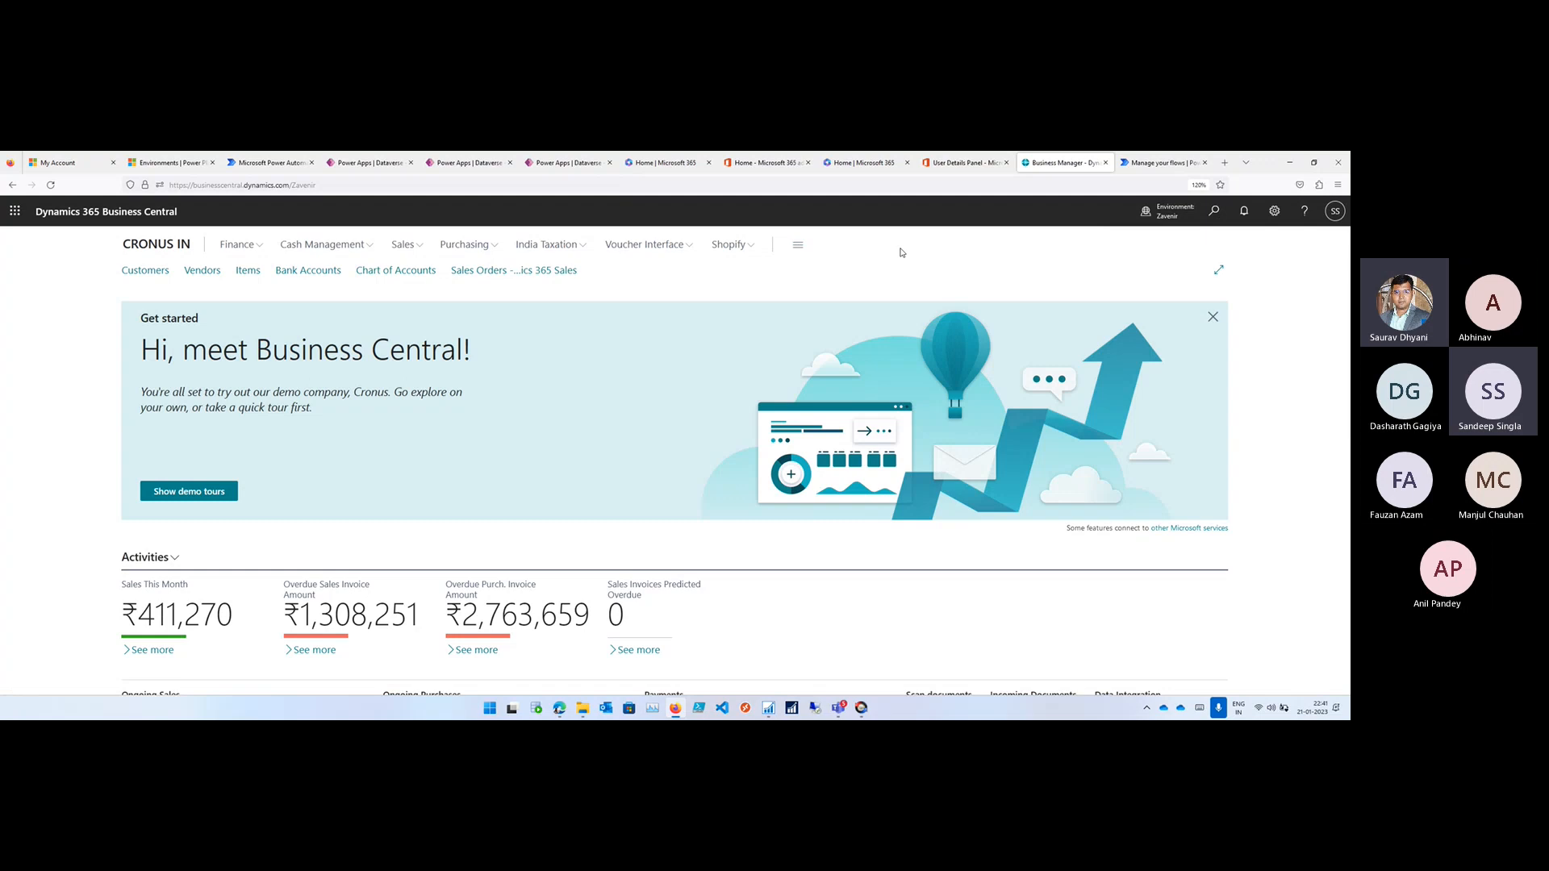
pyautogui.click(113, 163)
pyautogui.click(112, 163)
pyautogui.click(113, 163)
pyautogui.click(113, 163)
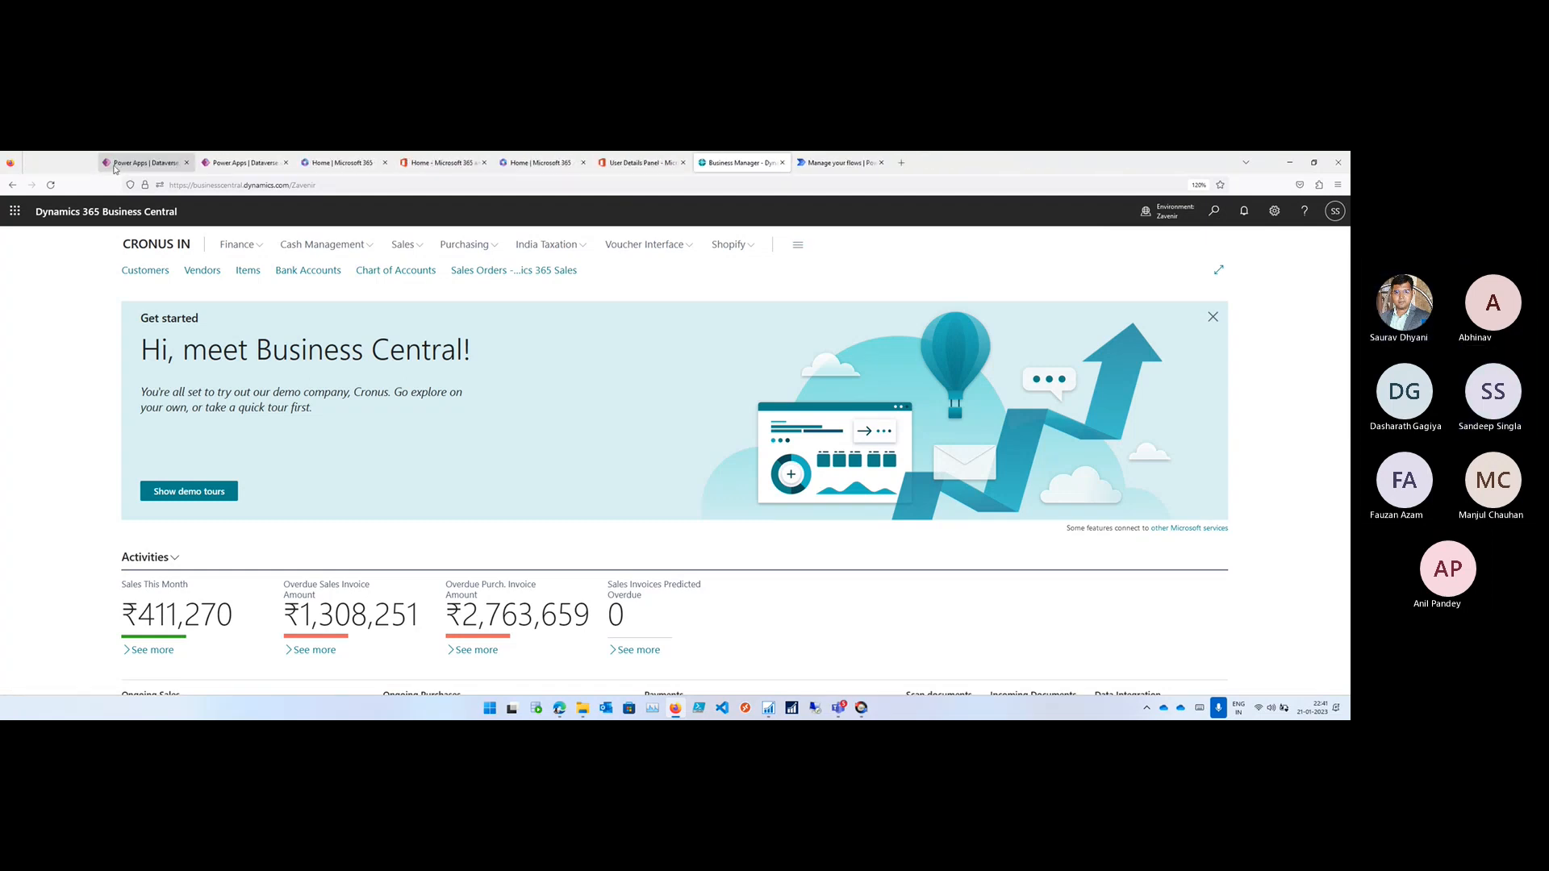
pyautogui.click(113, 163)
pyautogui.click(113, 163)
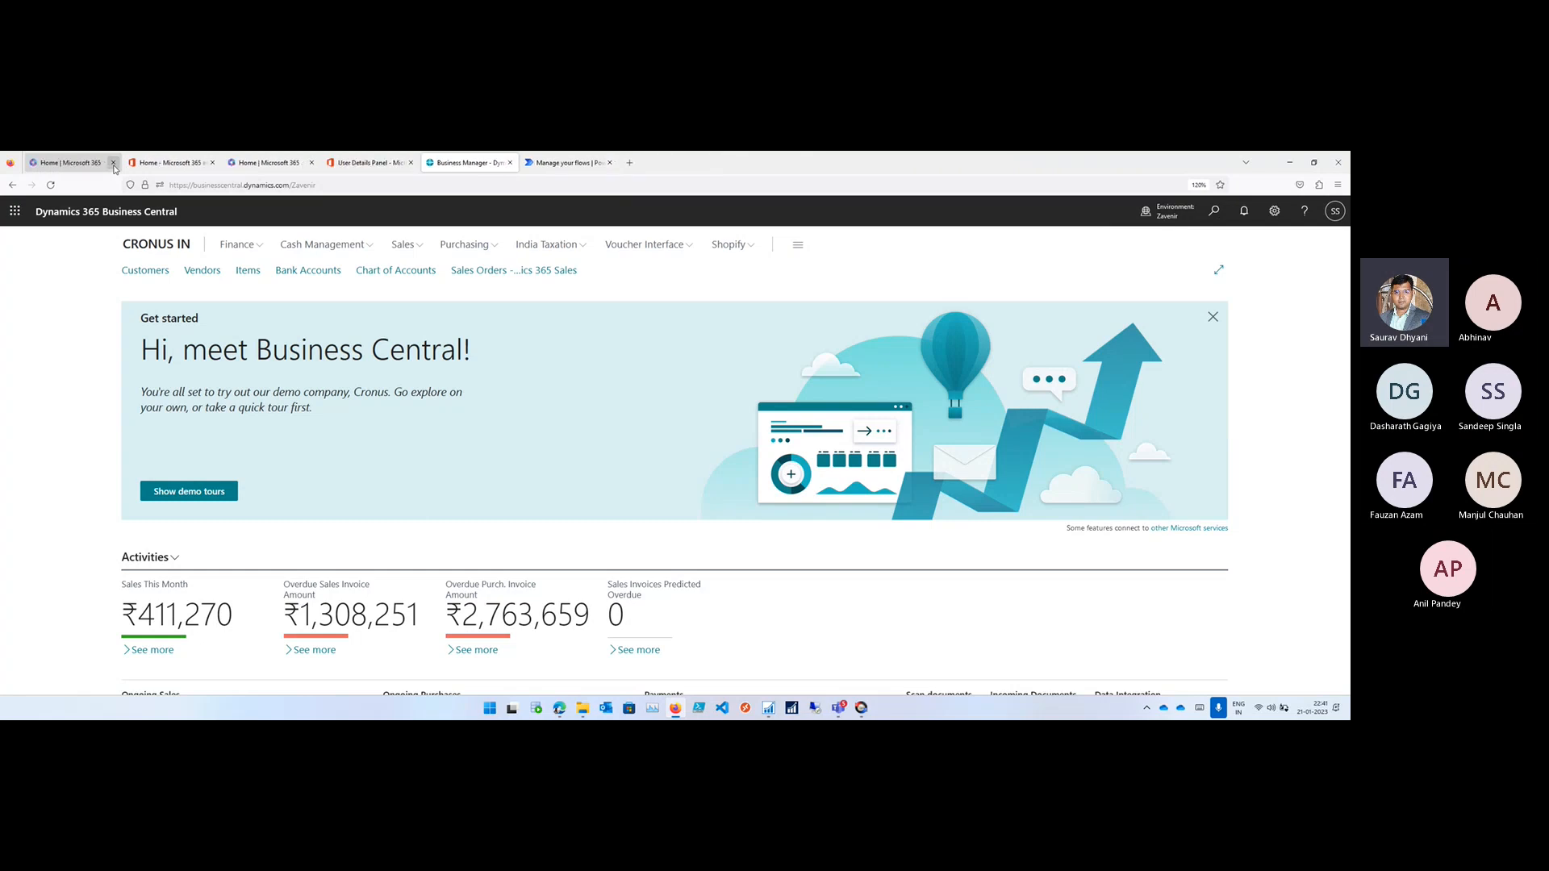
pyautogui.click(113, 163)
pyautogui.click(113, 163)
pyautogui.click(113, 162)
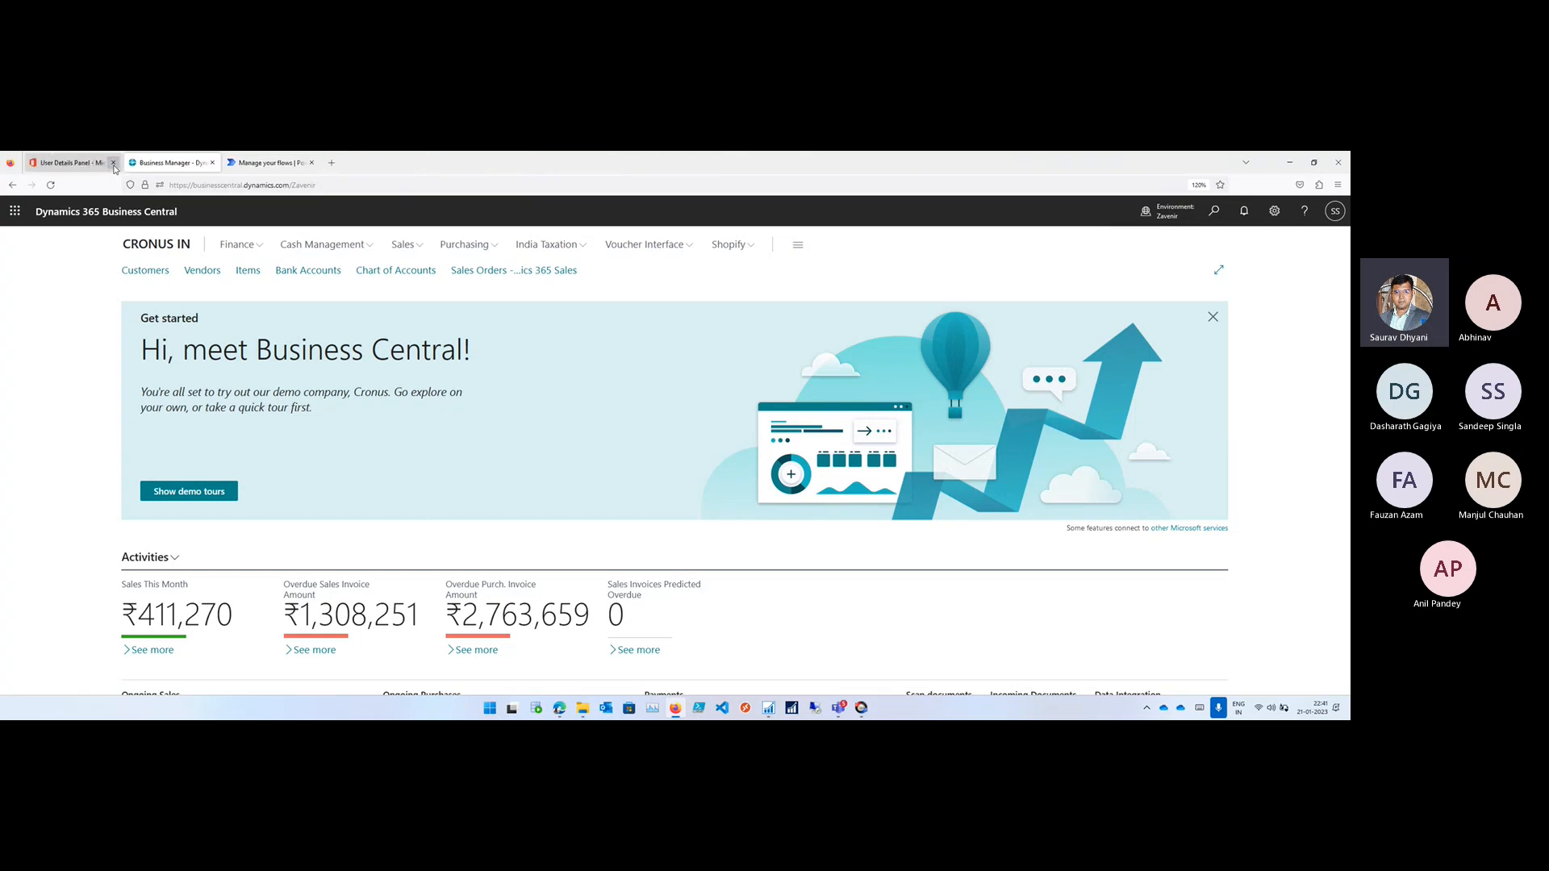
pyautogui.click(113, 163)
pyautogui.click(178, 163)
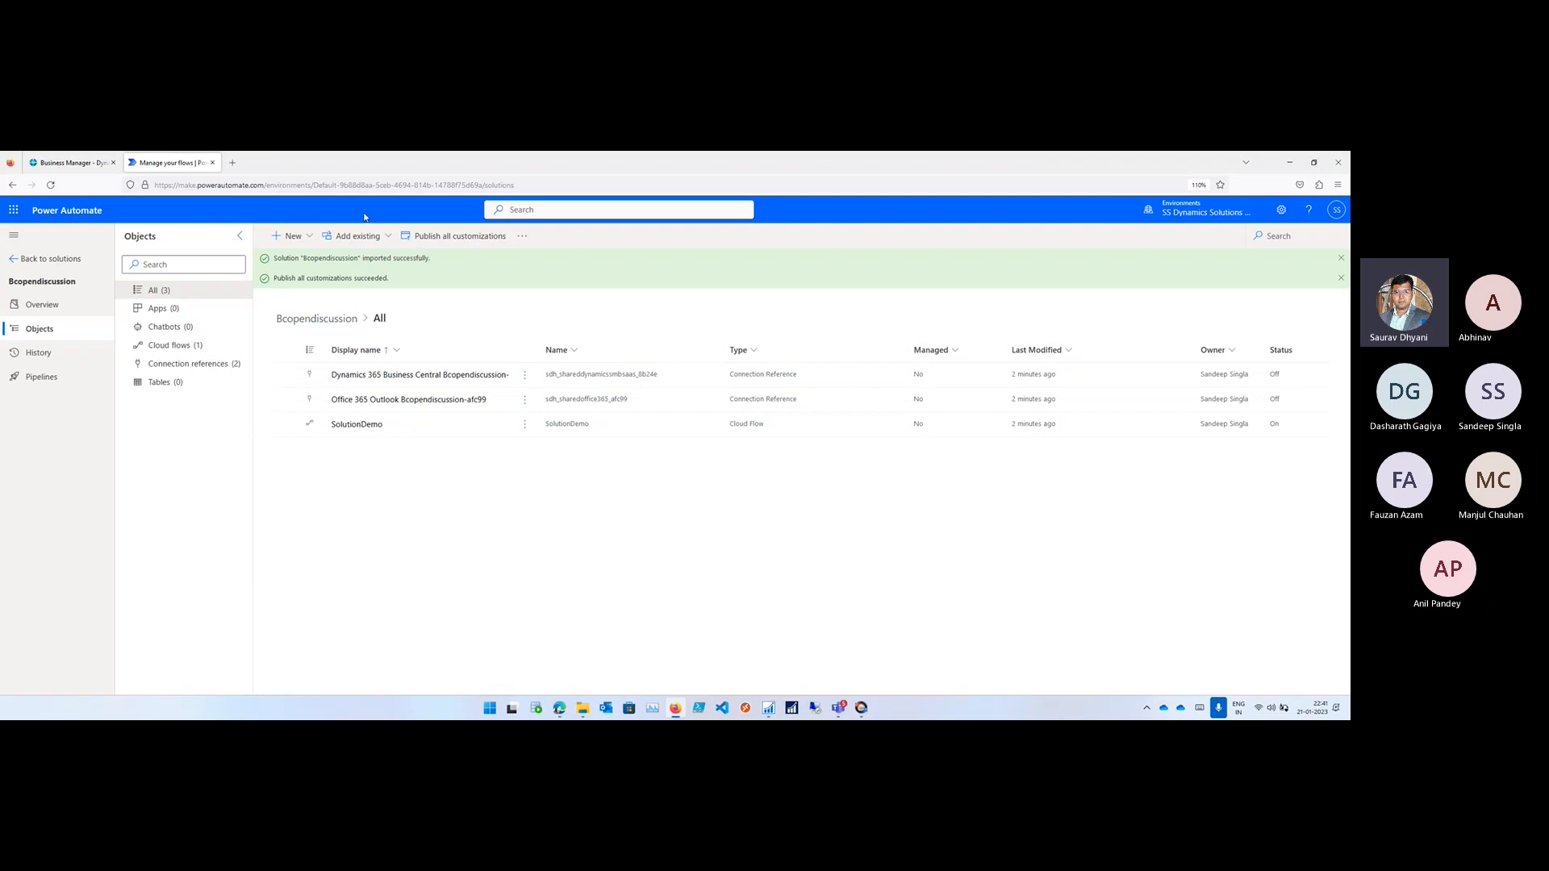